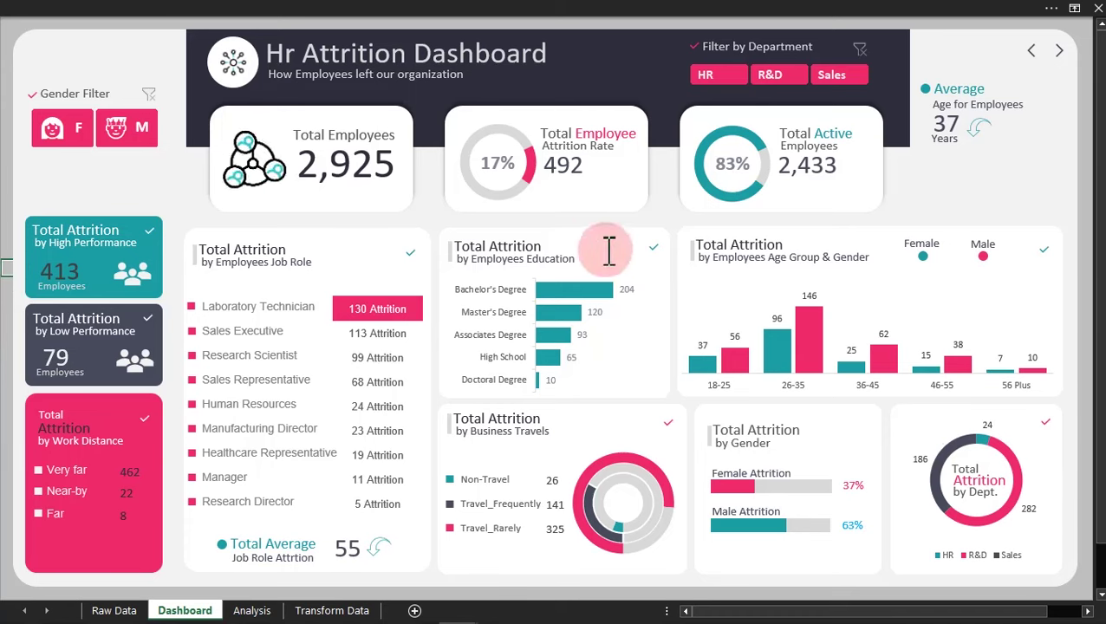
Filter the HR attrition dashboard to the R&D department and check it for female and male employees in turn.
left_click(779, 74)
left_click(57, 130)
left_click(119, 128)
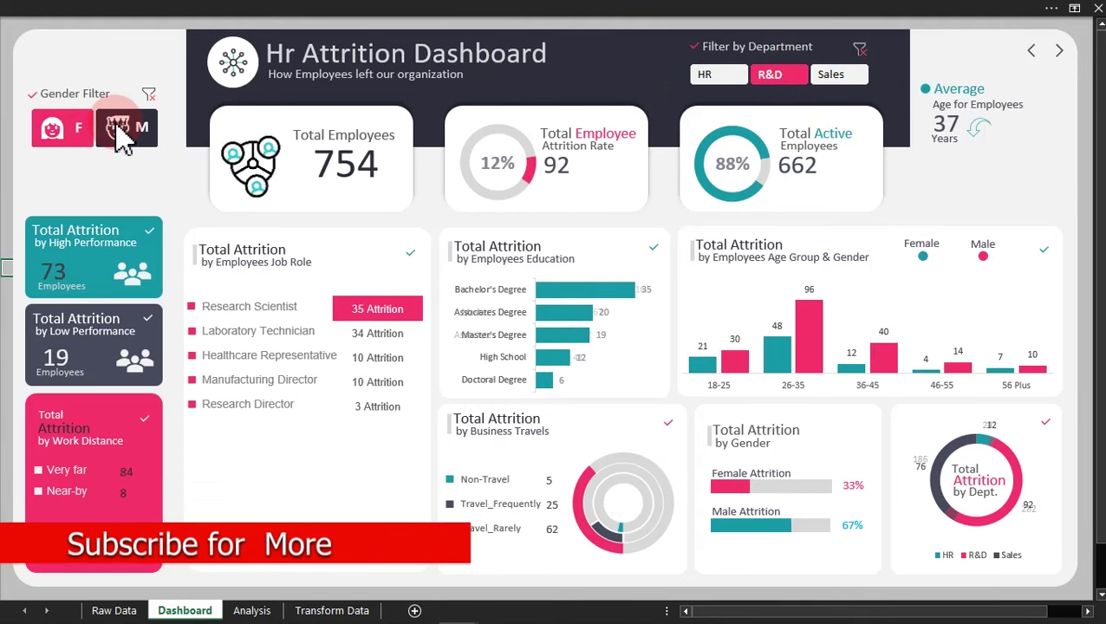
Examine the employee records and column headers on the Raw Data sheet.
left_click(114, 609)
left_click(253, 240)
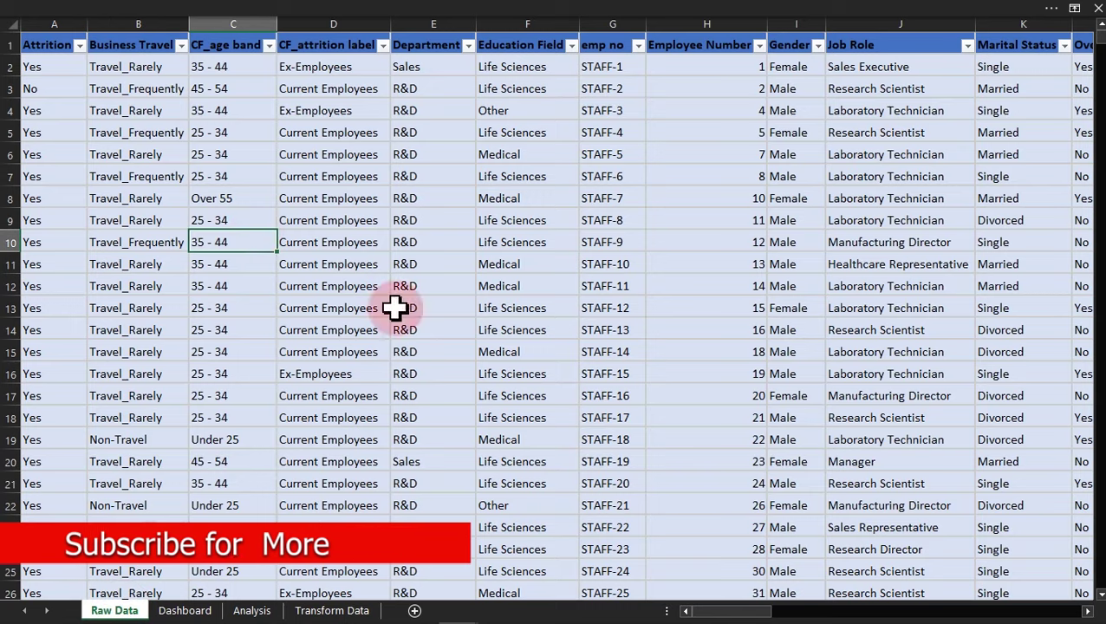
left_click(544, 392)
left_click_drag(755, 610, 668, 610)
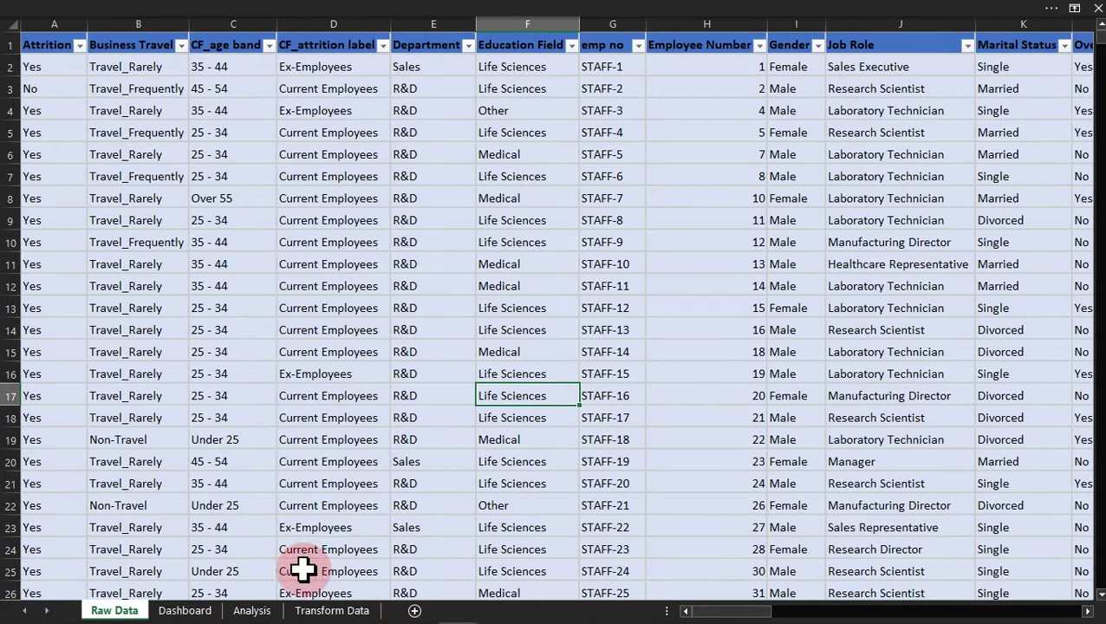
Review the Table1 query in Power Query Editor, checking the Business Travel and CF_age band columns and the applied conditional column steps.
left_click(360, 185)
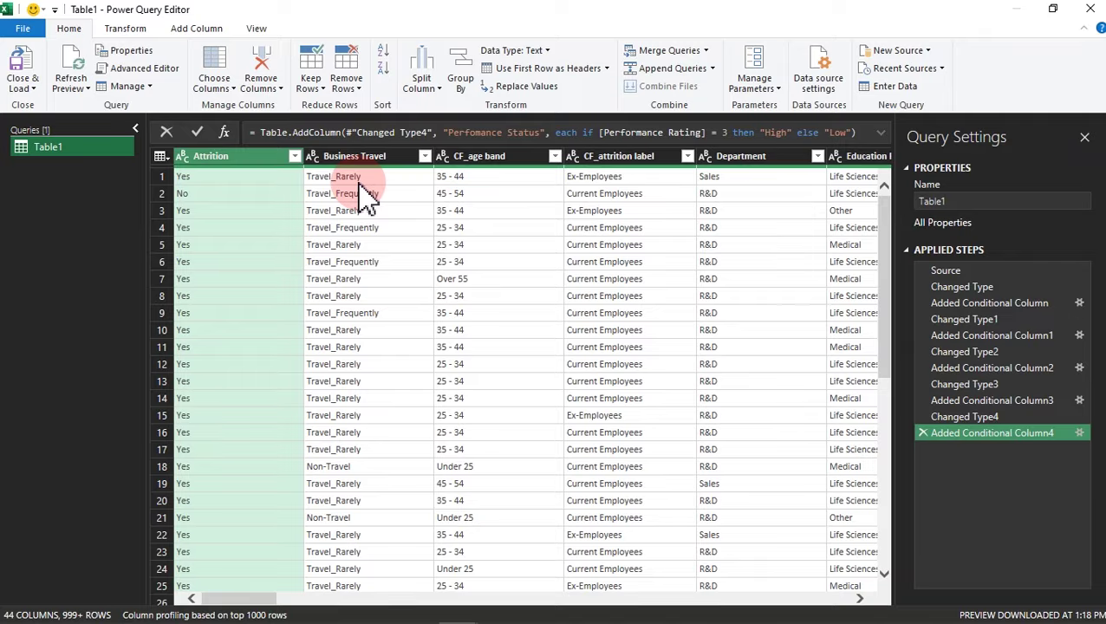
left_click(368, 164)
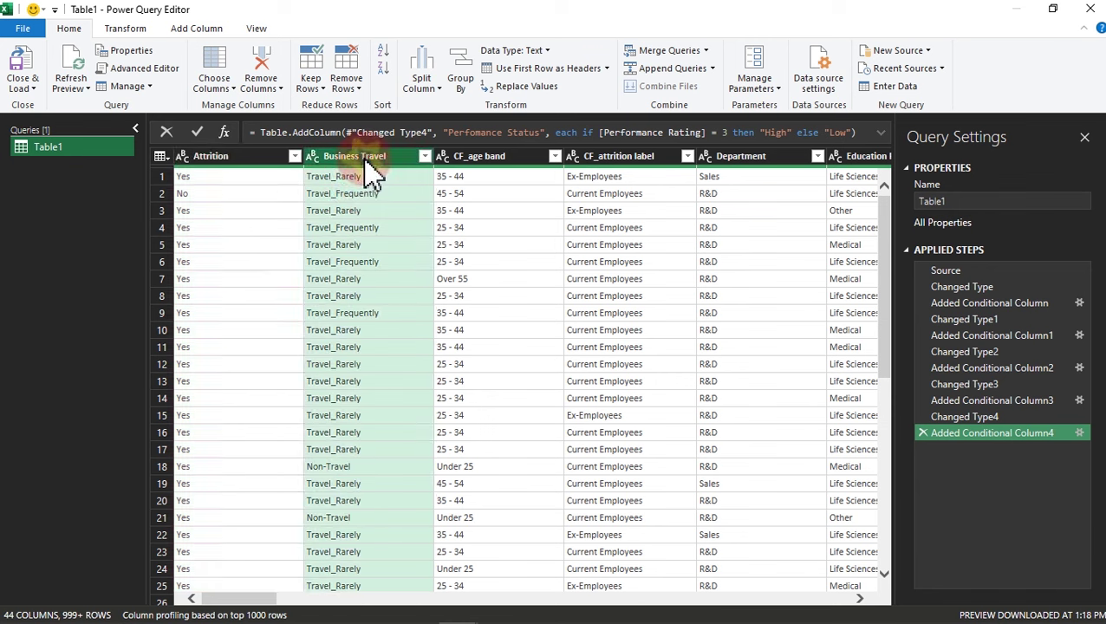
left_click(463, 164)
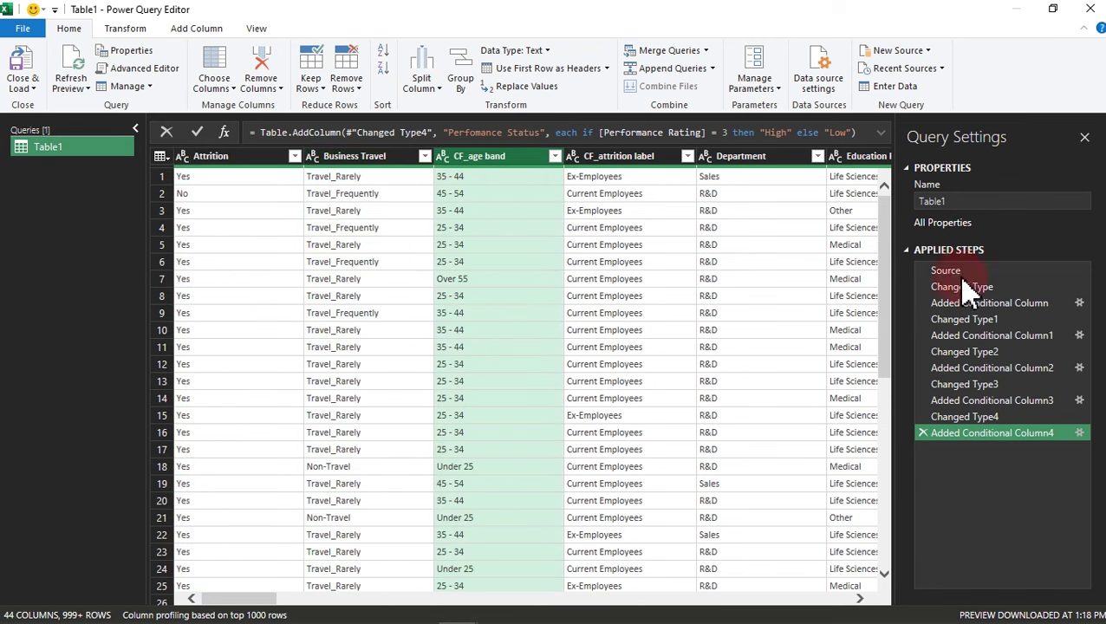
left_click(1010, 338)
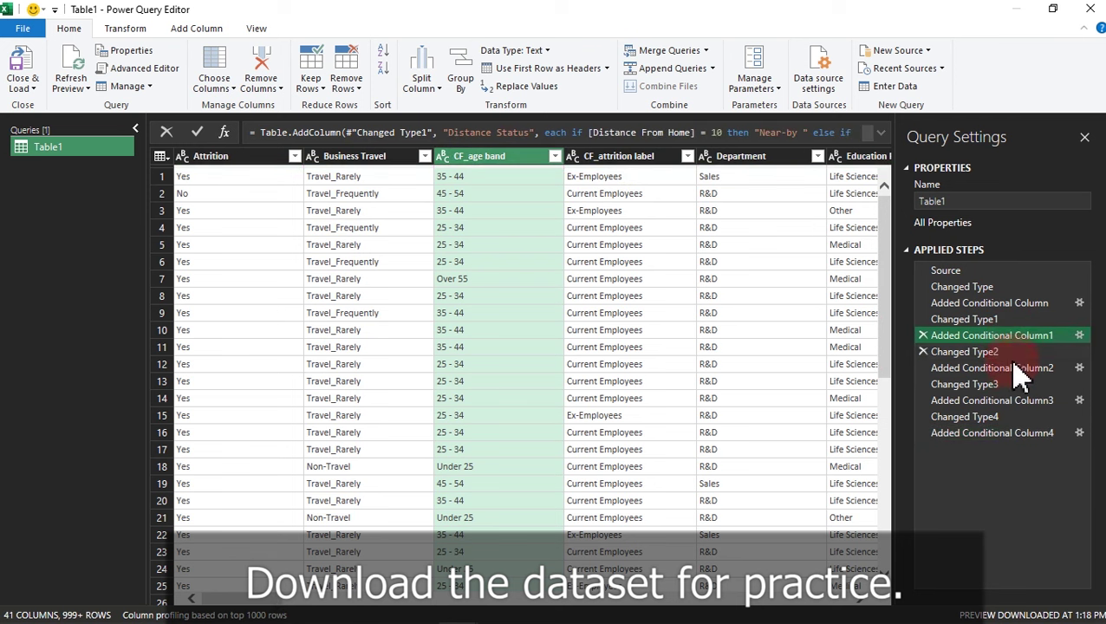
left_click(1019, 433)
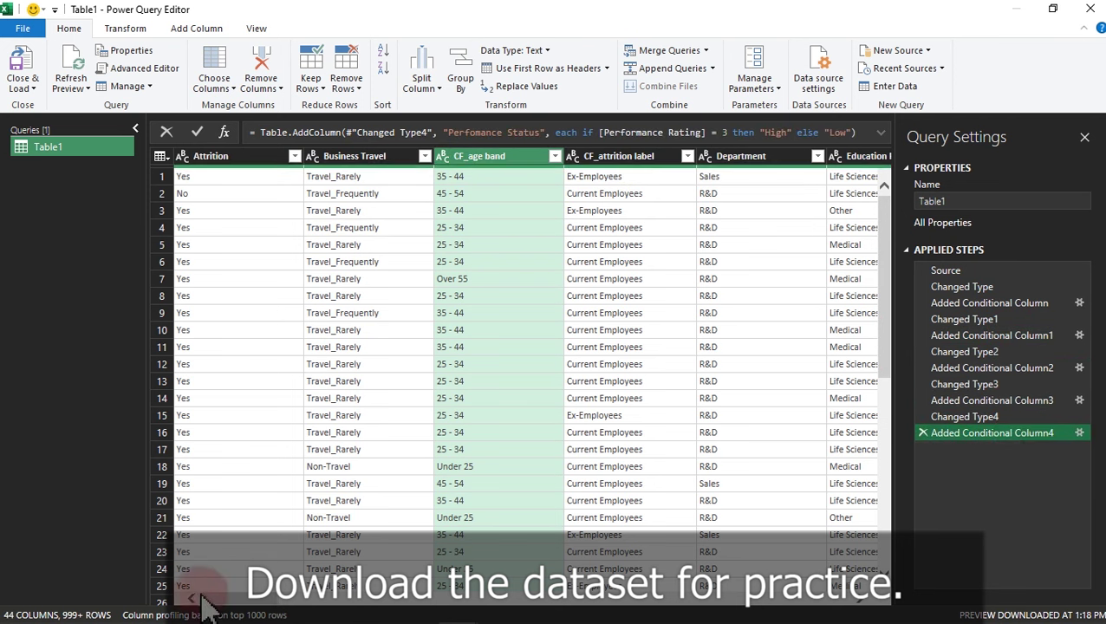
left_click_drag(221, 603, 572, 494)
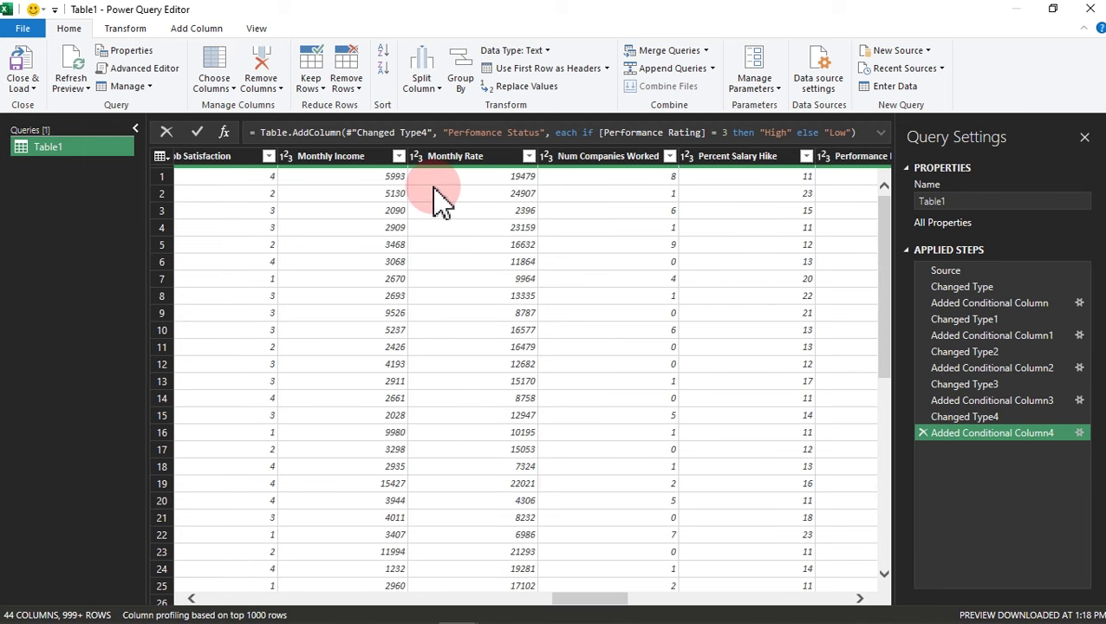
Close and load the Table1 query to the Transform Data sheet and dismiss the Queries & Connections pane.
left_click(26, 76)
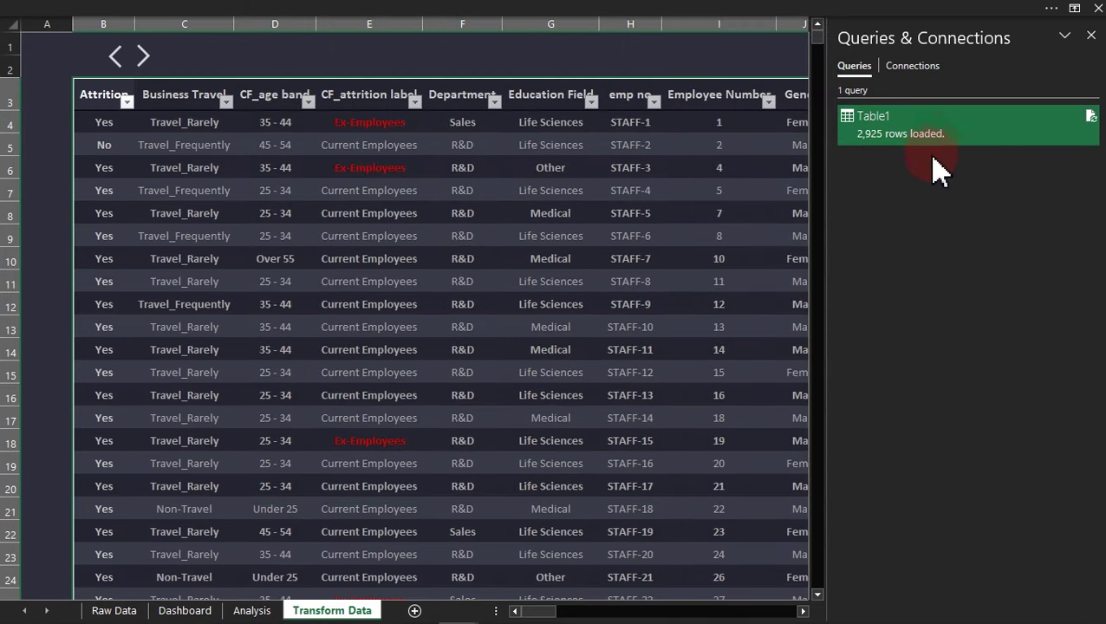
left_click(1093, 37)
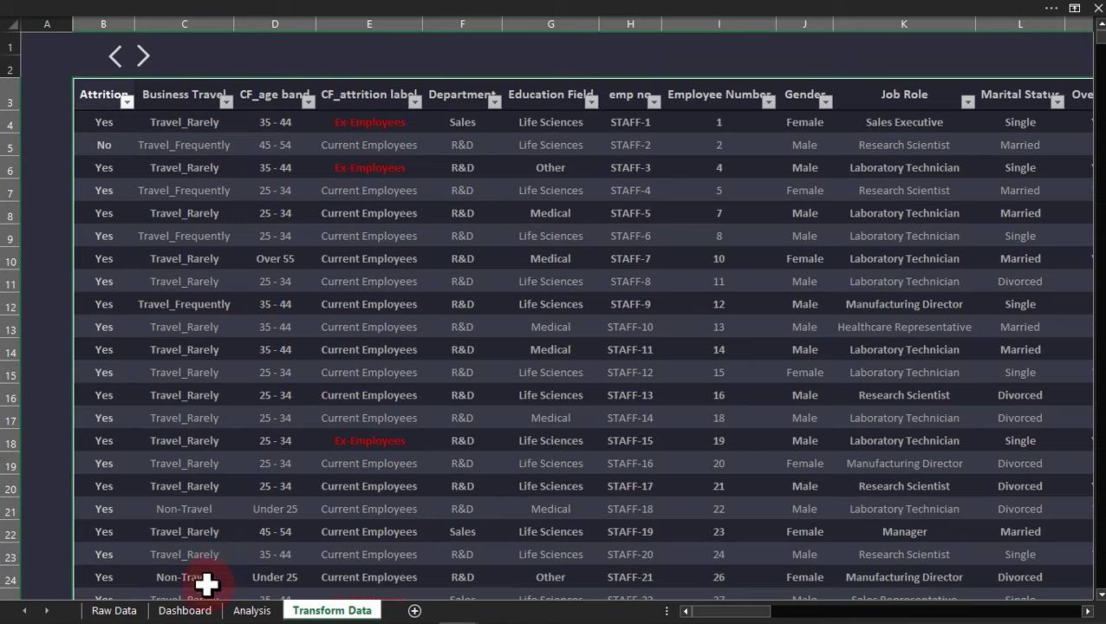
On the Dashboard sheet, clear the department filter, try the female and male options, and clear the gender filter.
left_click(184, 611)
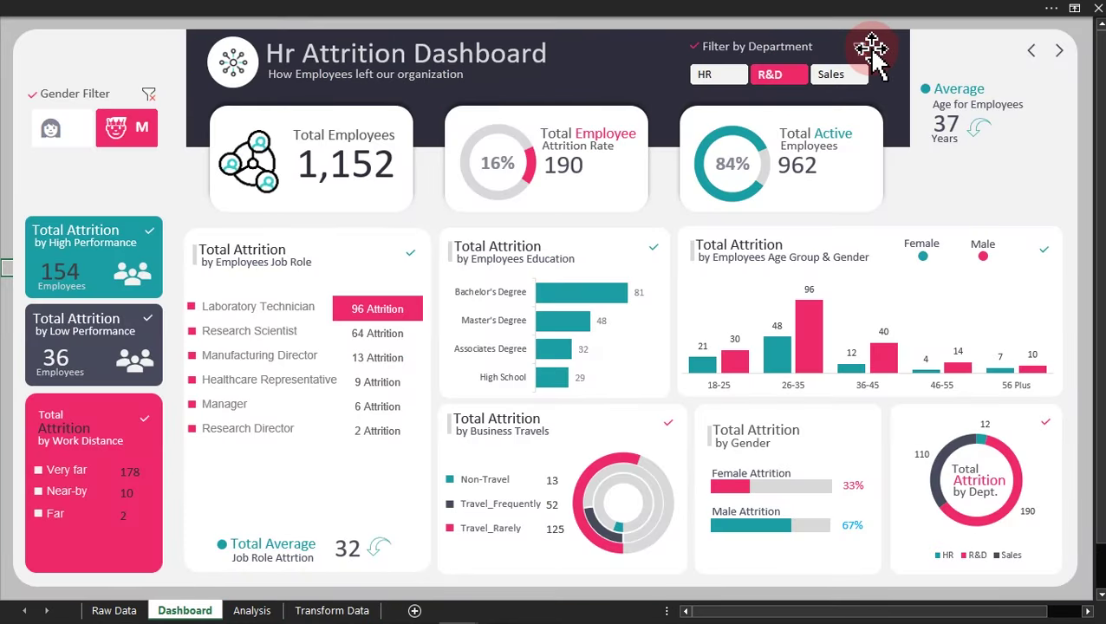
left_click(862, 51)
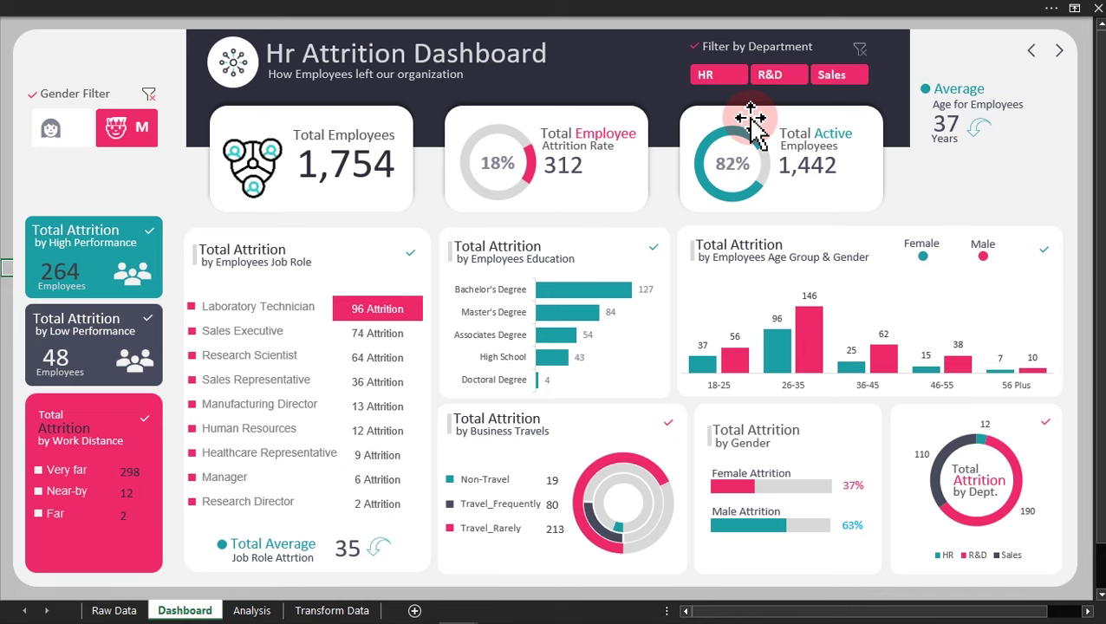
left_click(54, 130)
left_click(121, 128)
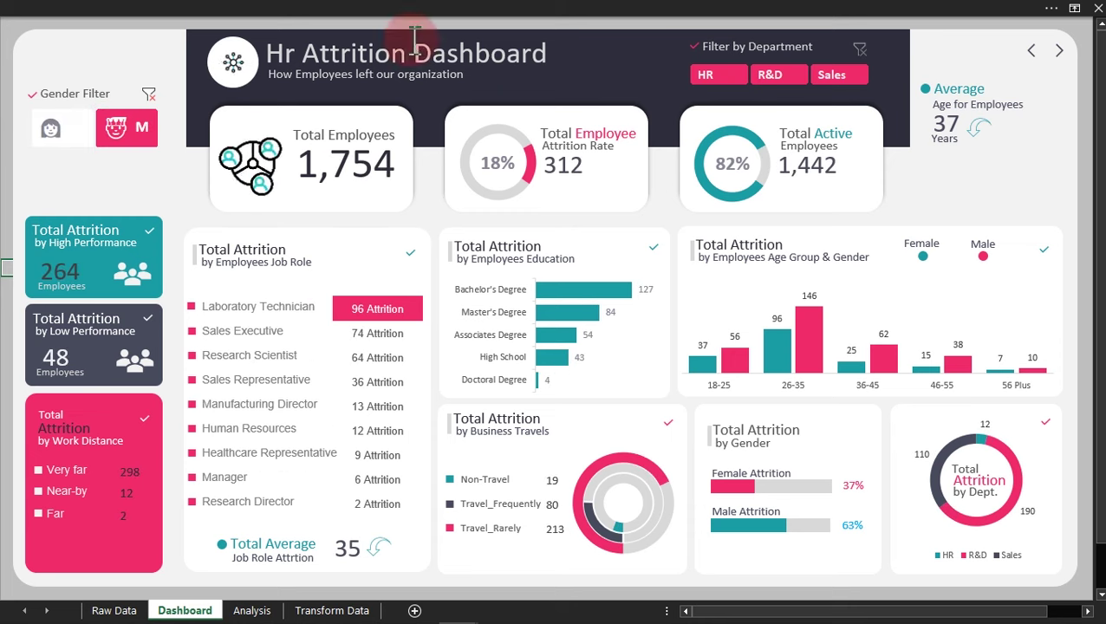
left_click(148, 94)
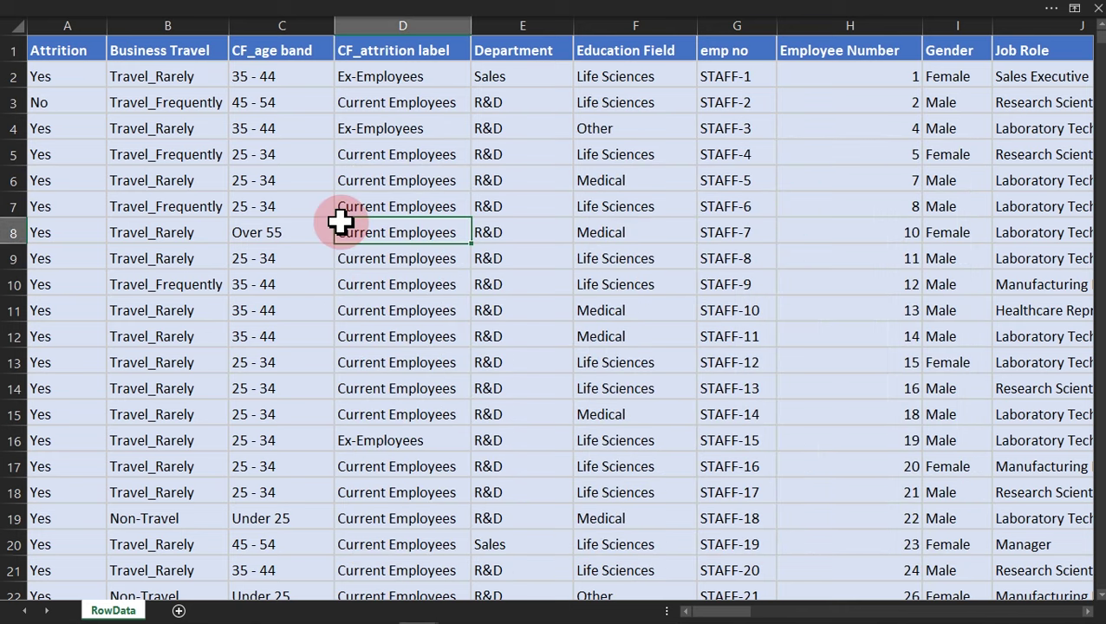
Examine the practice dataset on the RowData sheet, from the employee details through to the Years With Curr Manager column.
left_click(577, 276)
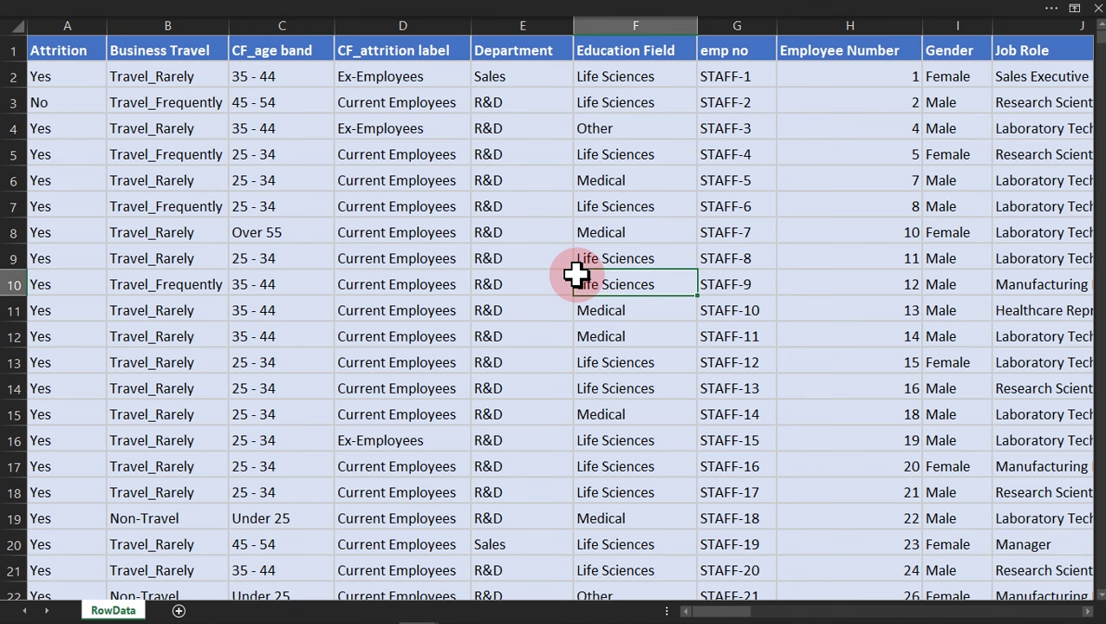
left_click(376, 231)
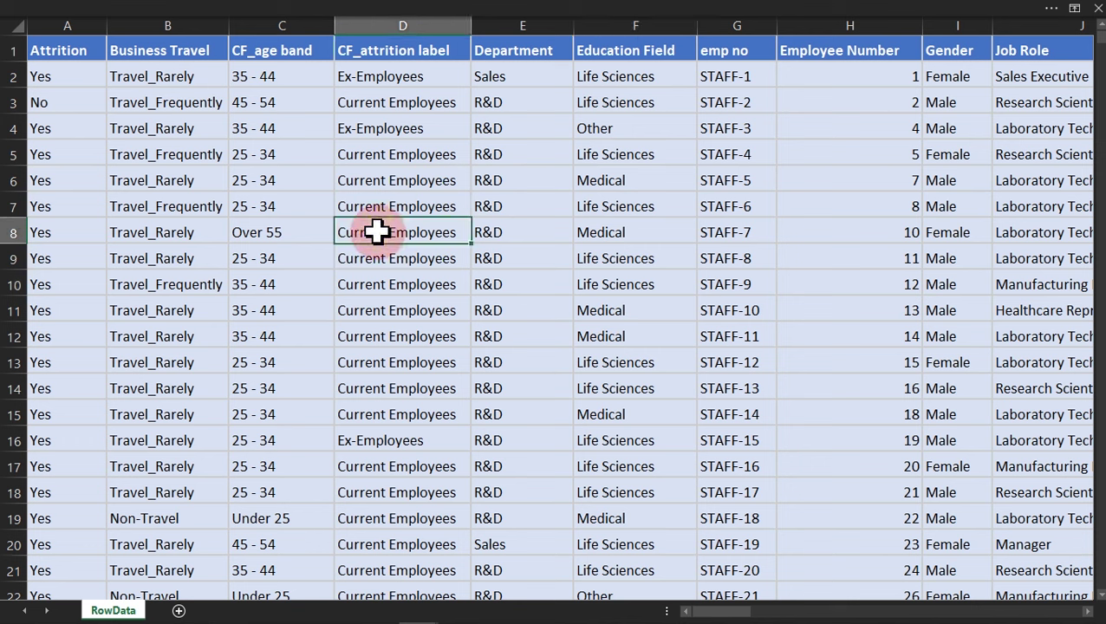
left_click(405, 180)
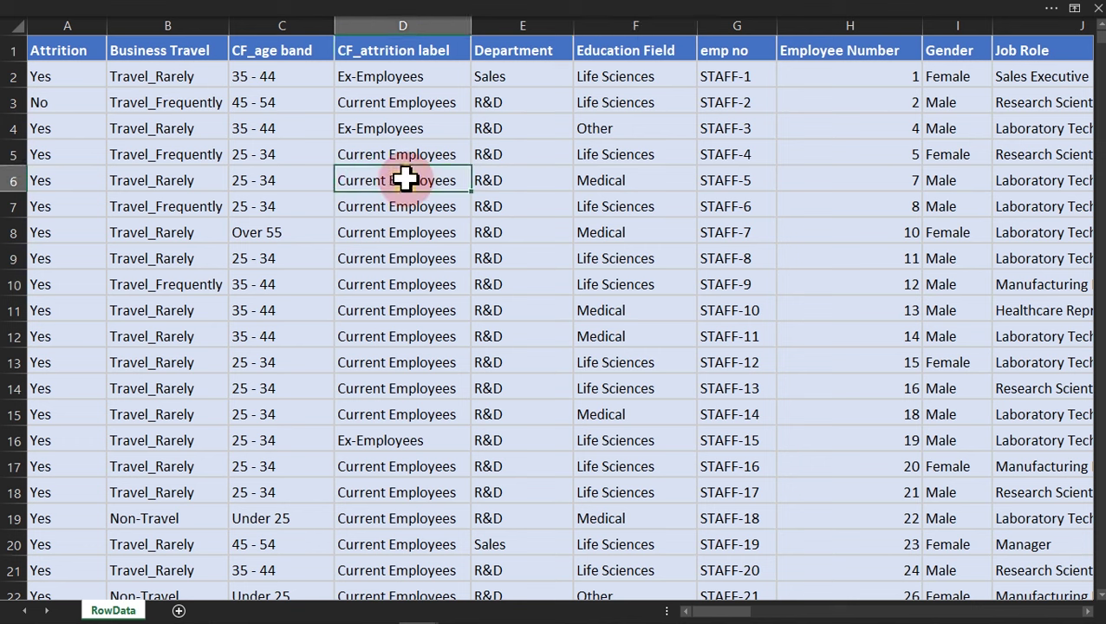
left_click(415, 464)
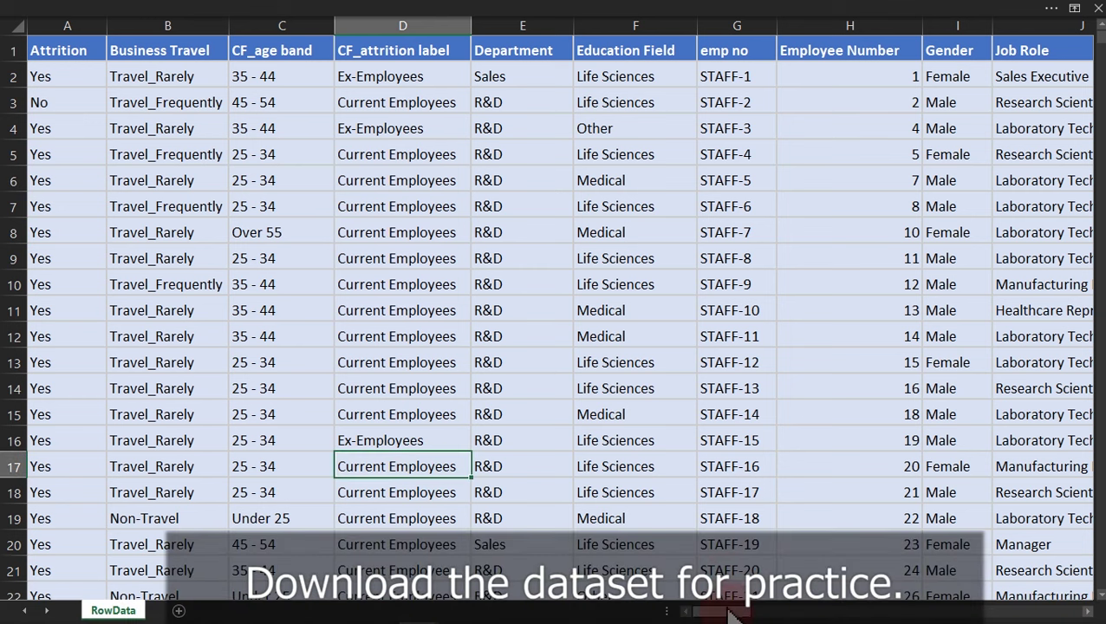
scroll(790, 612, "right", 1)
mouse_move(791, 612)
left_mouse_down()
mouse_move(885, 585)
mouse_move(1060, 581)
mouse_move(1056, 568)
left_mouse_up()
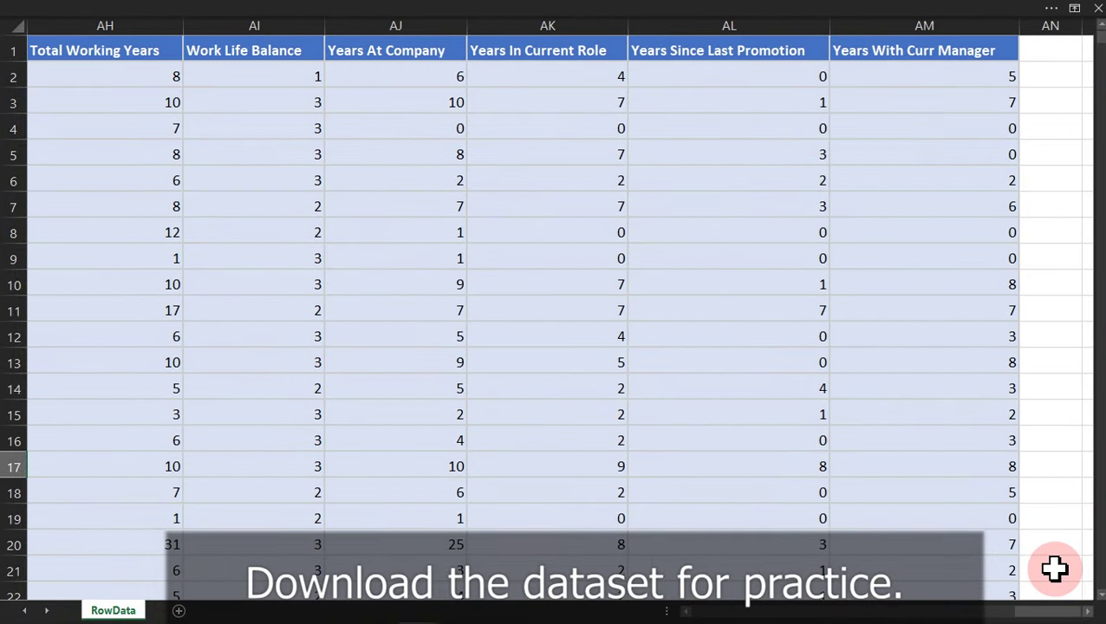
Switch to the finished dashboard workbook and review the Transform Data sheet from its added status columns back to the Attrition column.
left_click(433, 609)
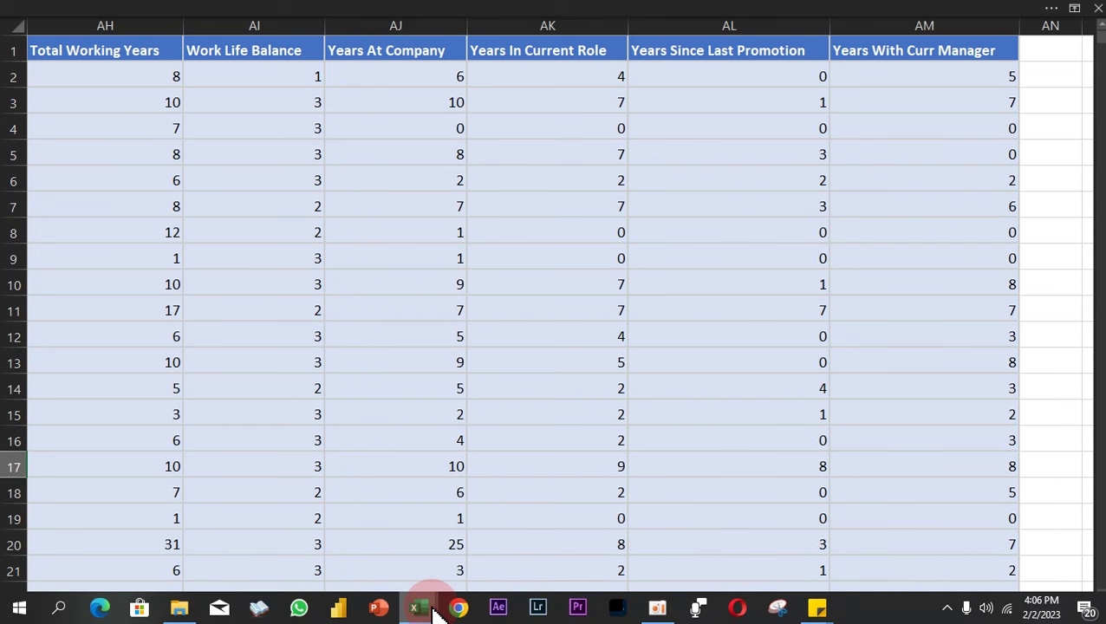
left_click(451, 568)
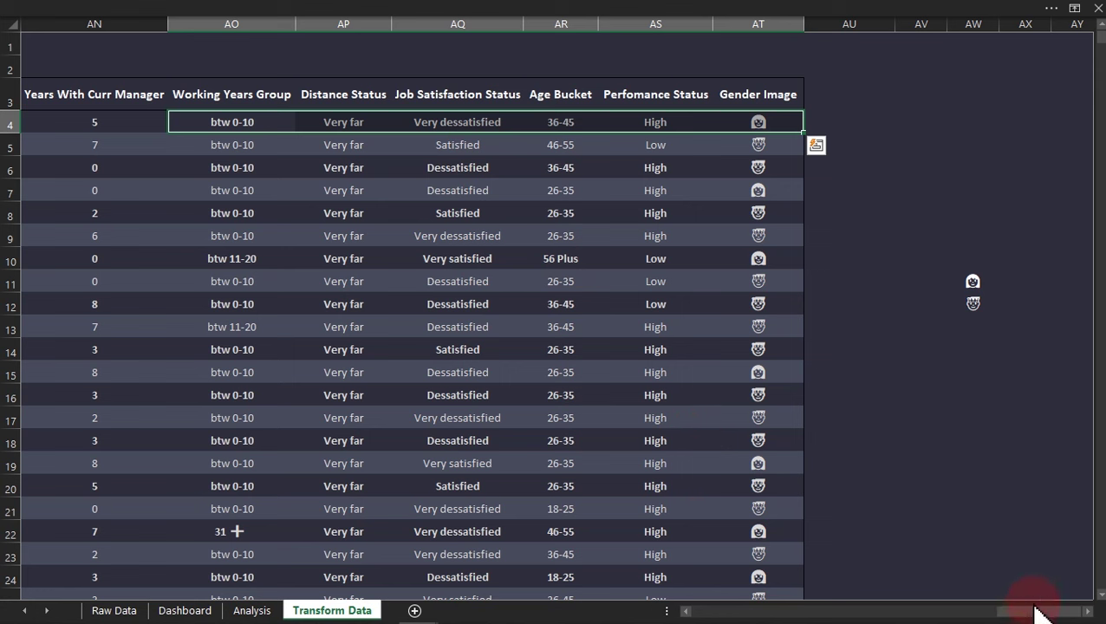
left_click_drag(1015, 615, 657, 612)
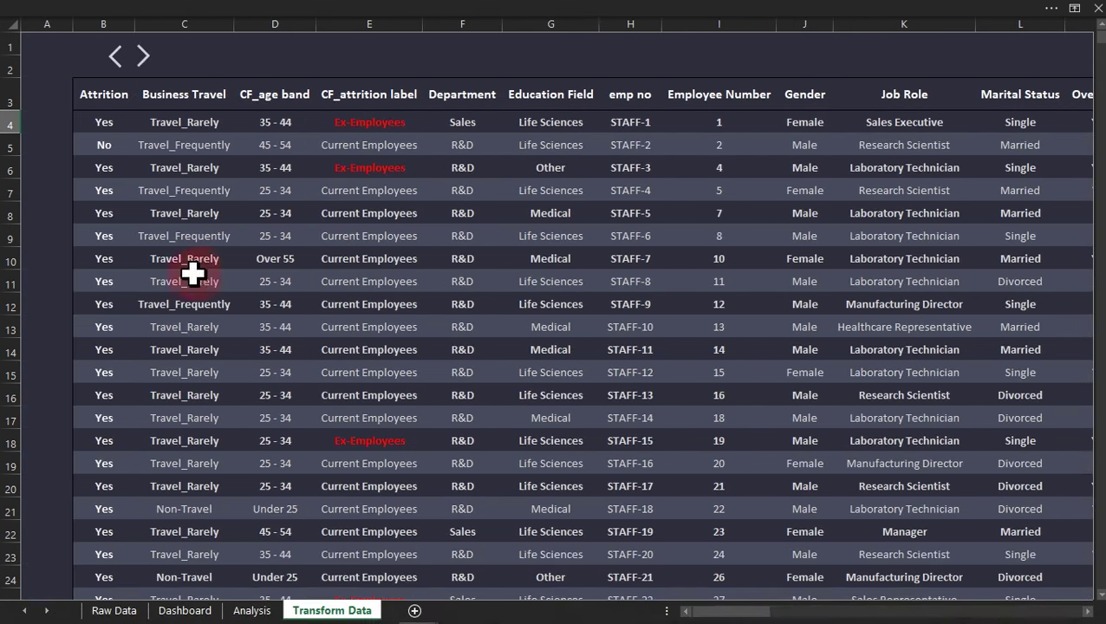
Look through the Raw Data, Transform Data, Analysis and Dashboard sheets of the finished workbook in turn.
left_click(116, 611)
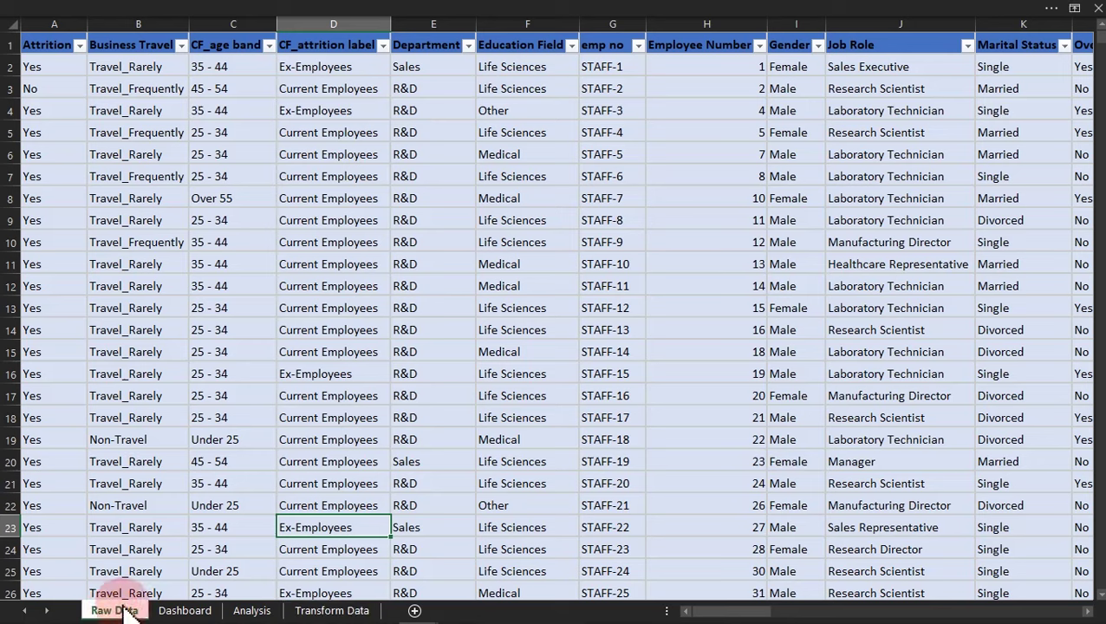
left_click(317, 612)
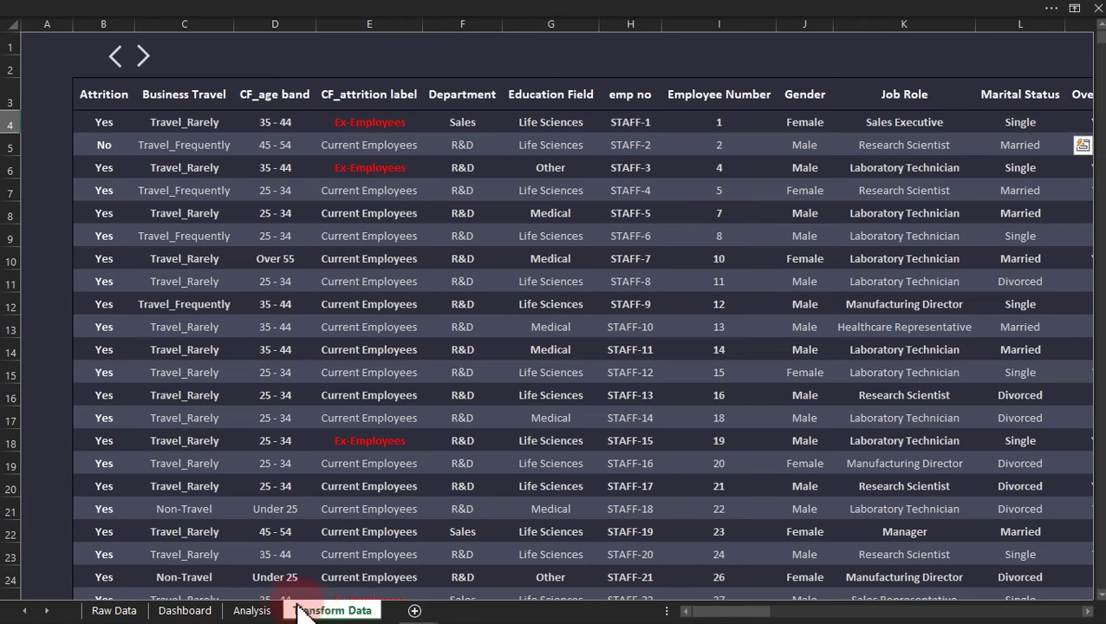
left_click(263, 612)
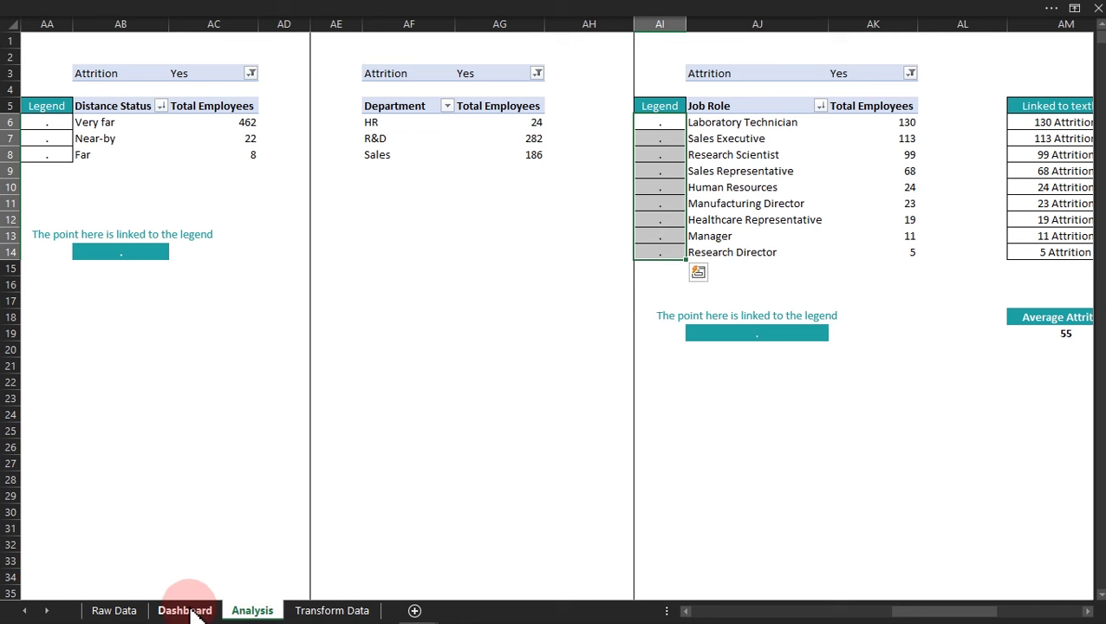
left_click(185, 611)
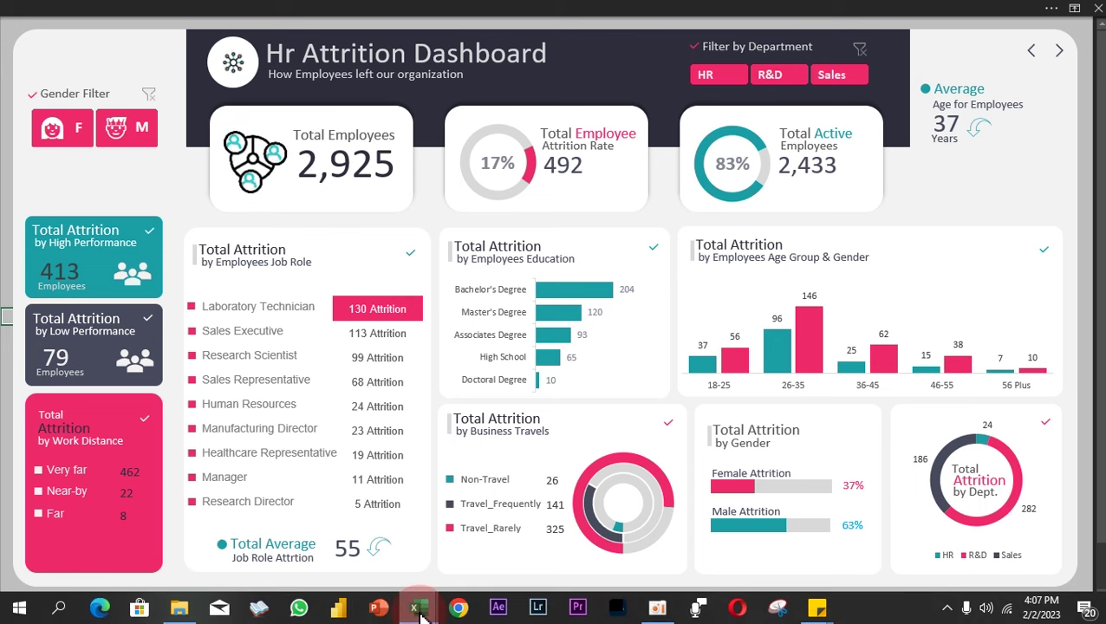
Switch back to the practice workbook and bring the first columns of the RowData sheet into view.
mouse_move(419, 610)
left_click(478, 558)
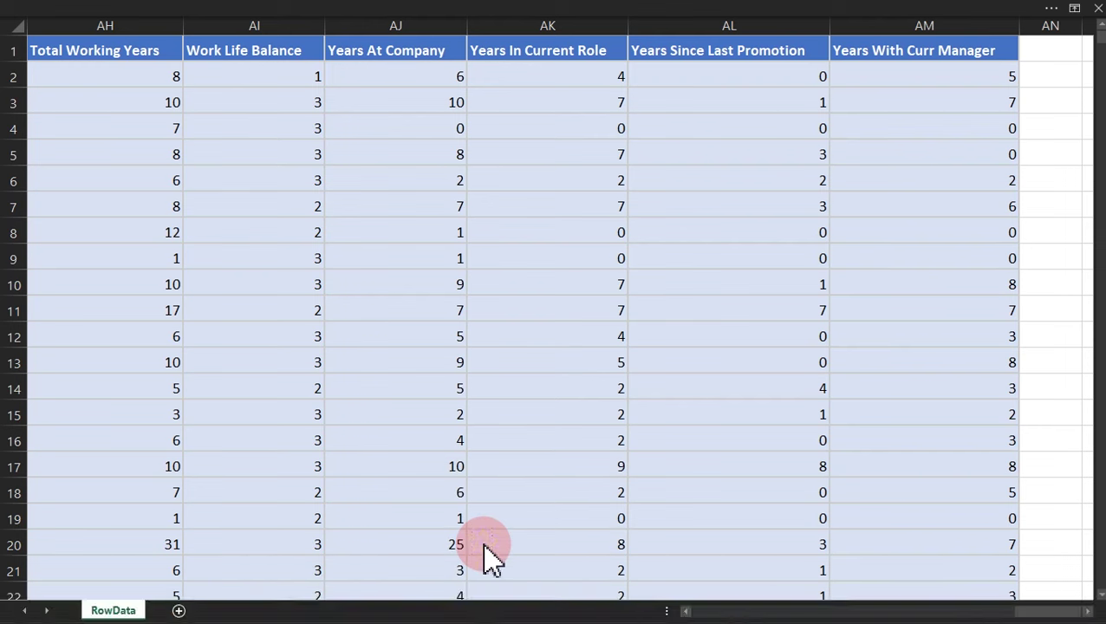
left_click_drag(1043, 611, 507, 585)
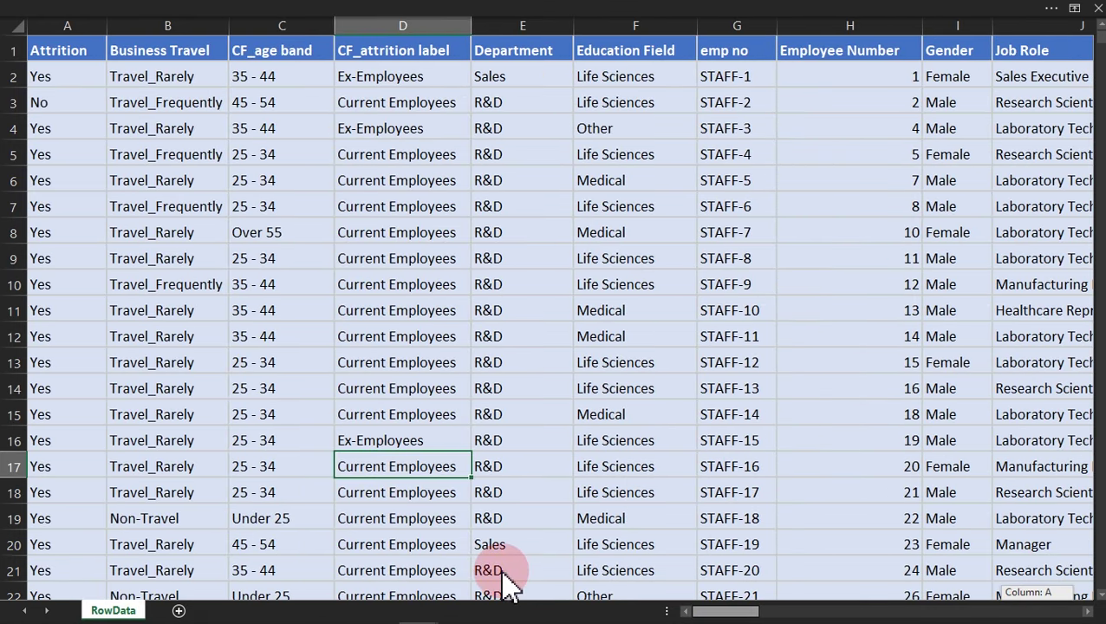
left_click(238, 316)
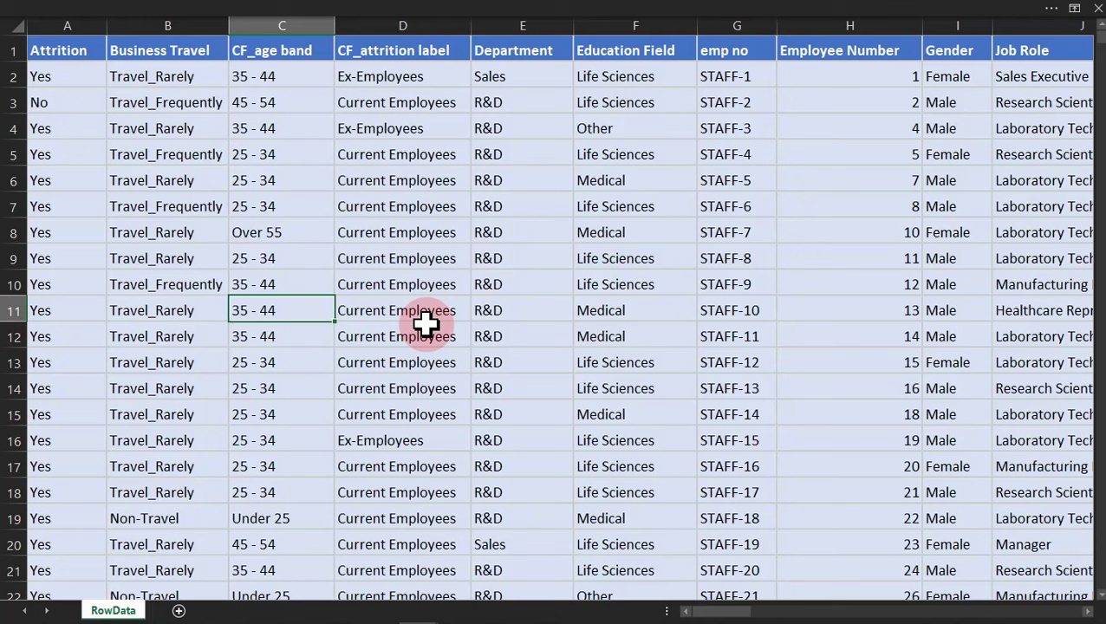
key("ctrl+t")
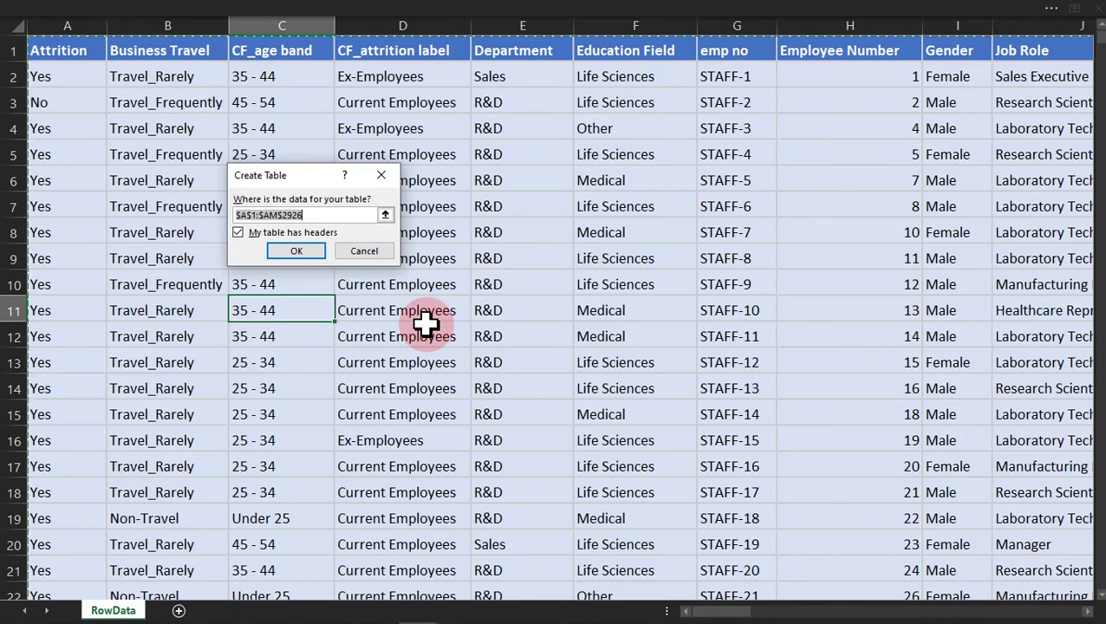
left_click(371, 252)
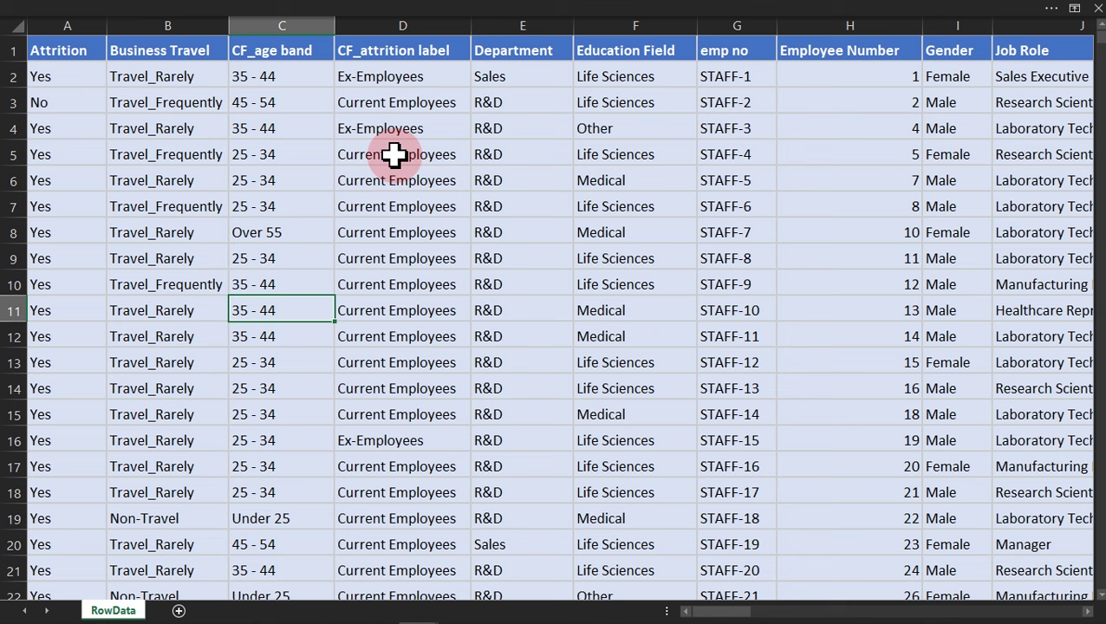
Set the ribbon to show tabs and commands all the time and select cell F6 in the Education Field column.
left_click(365, 9)
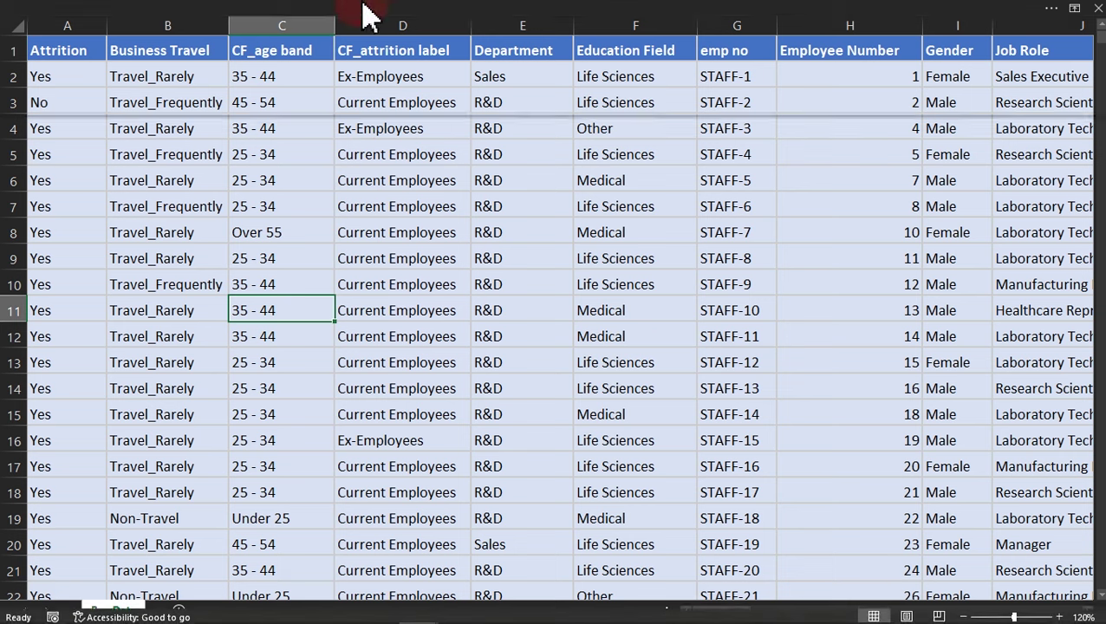
left_click(977, 15)
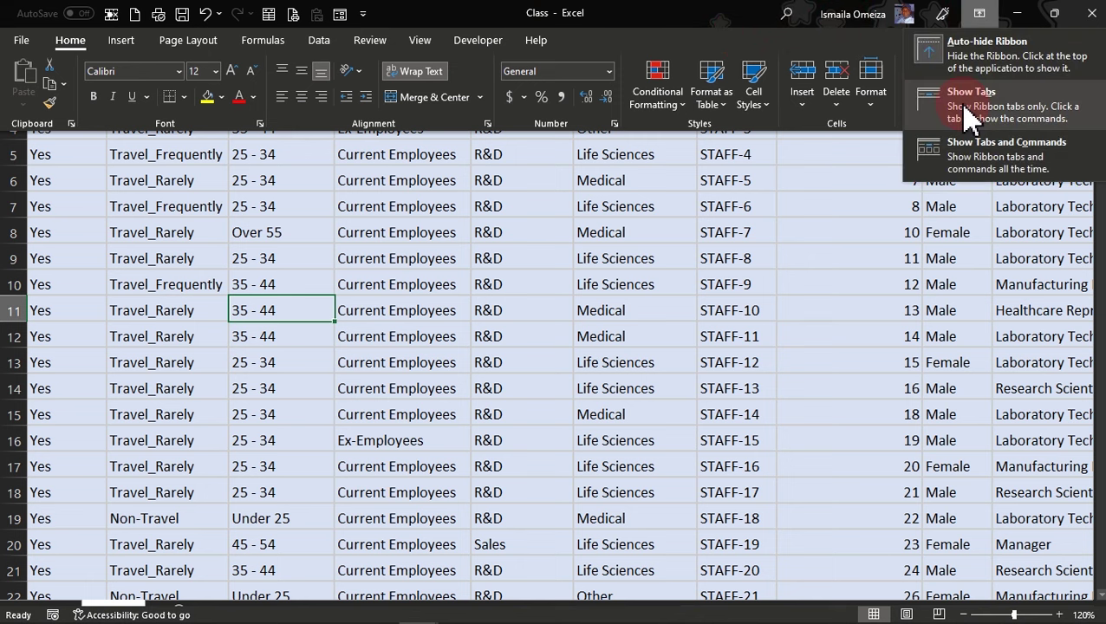
left_click(970, 165)
left_click(639, 293)
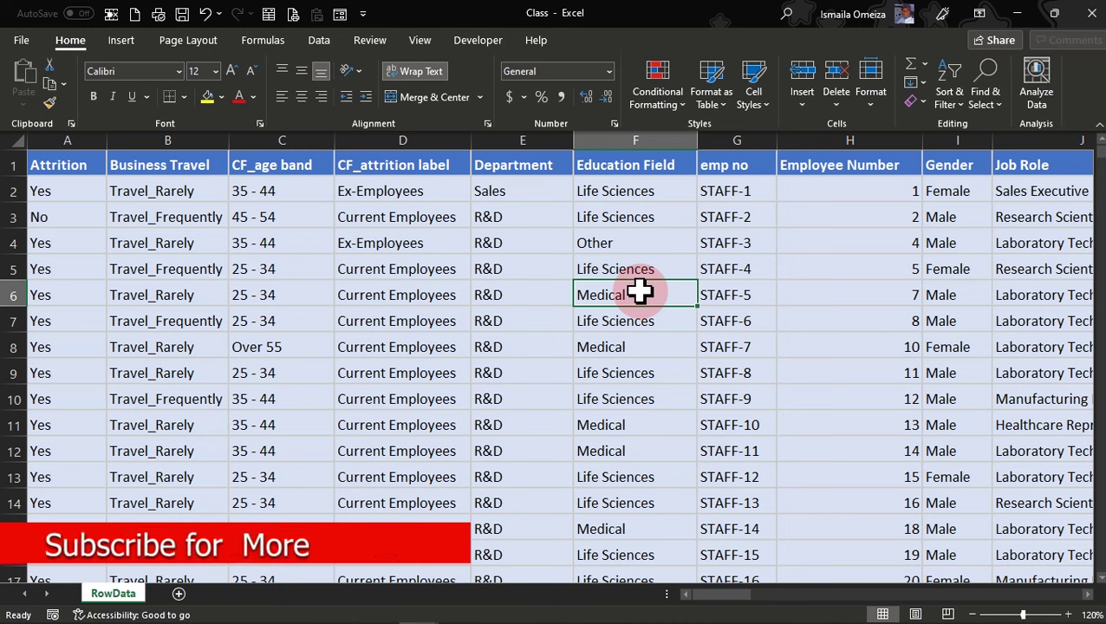
Set the ribbon to auto-hide so the RowData sheet fills the screen.
left_click(977, 15)
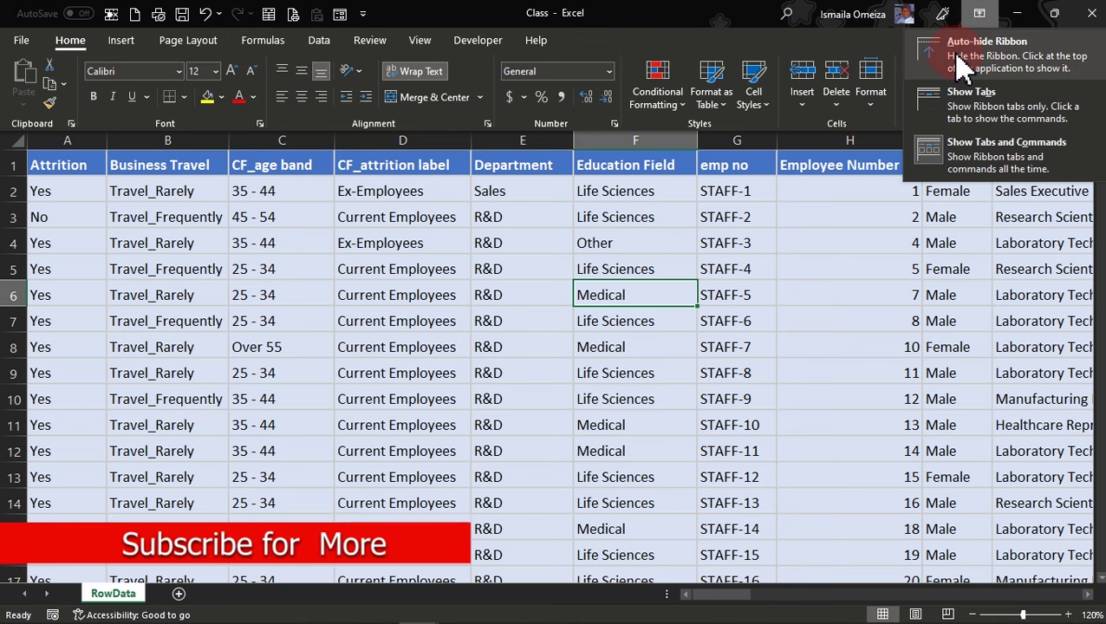
left_click(976, 48)
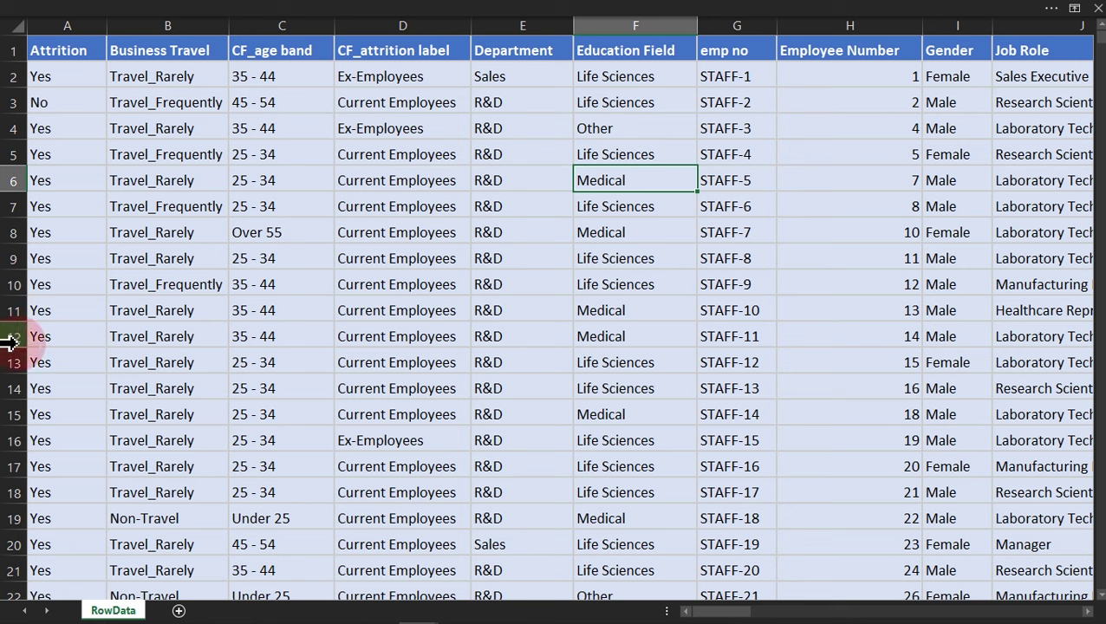
Insert two blank rows above row 14 of the employee data.
left_click_drag(10, 382, 13, 415)
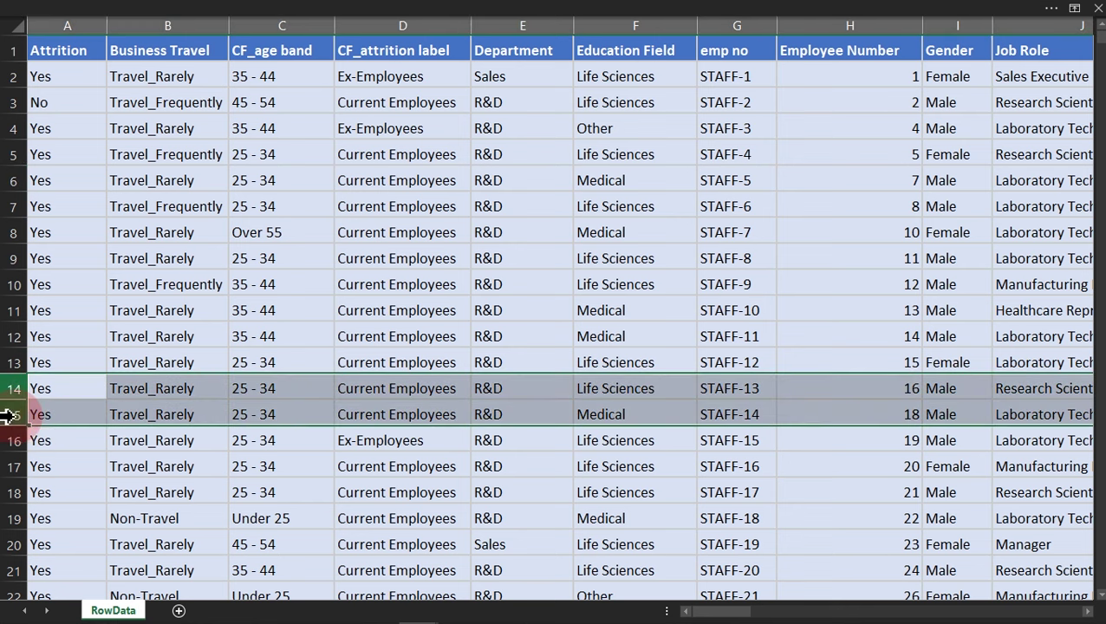
right_click(9, 417)
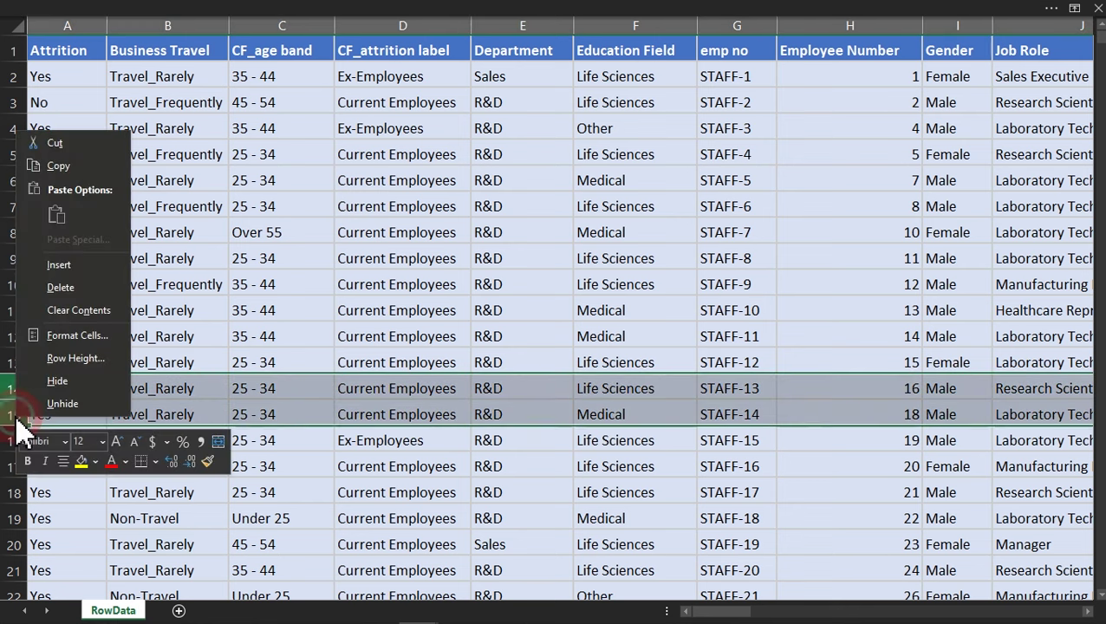
left_click(68, 266)
left_click(212, 295)
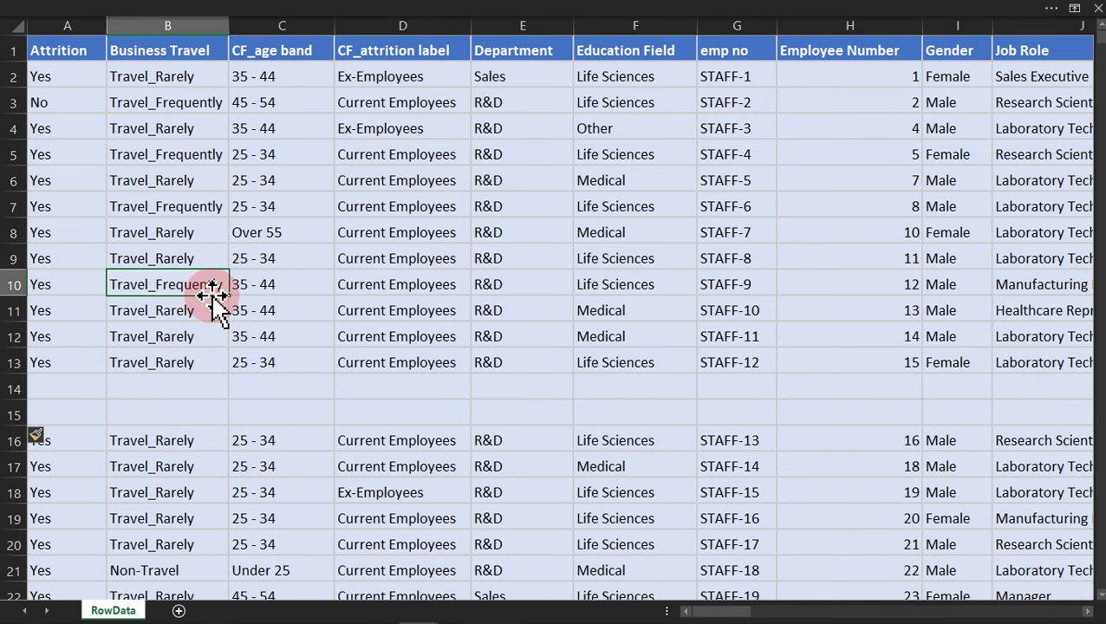
Try to create a table from cell D9 and again from blank cell D15, cancelling each after checking the proposed range.
left_click(381, 267)
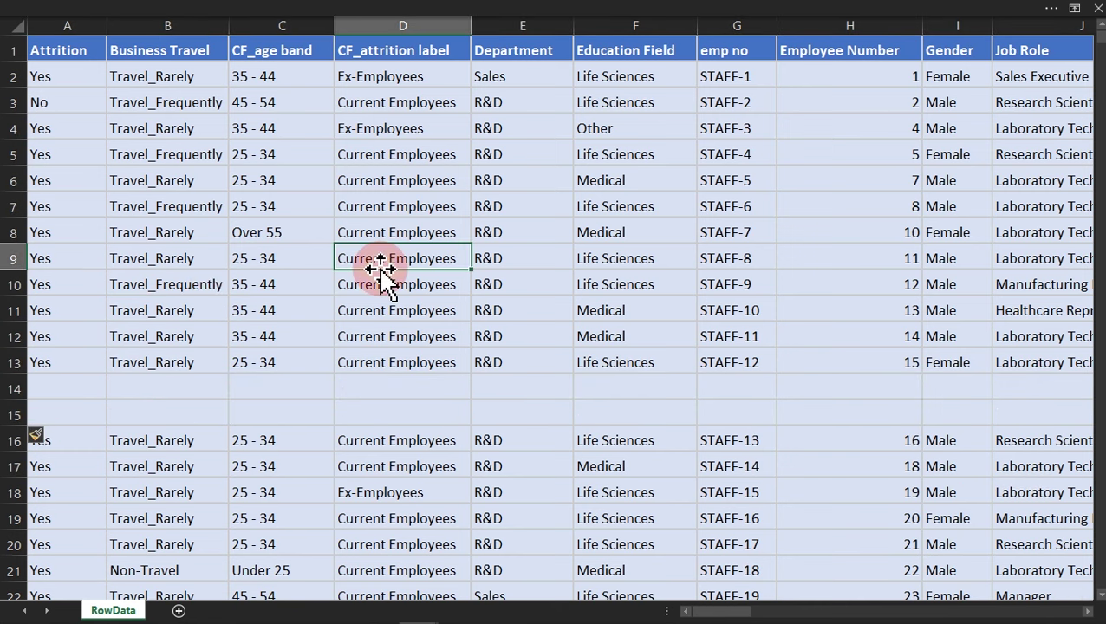
key("ctrl+t")
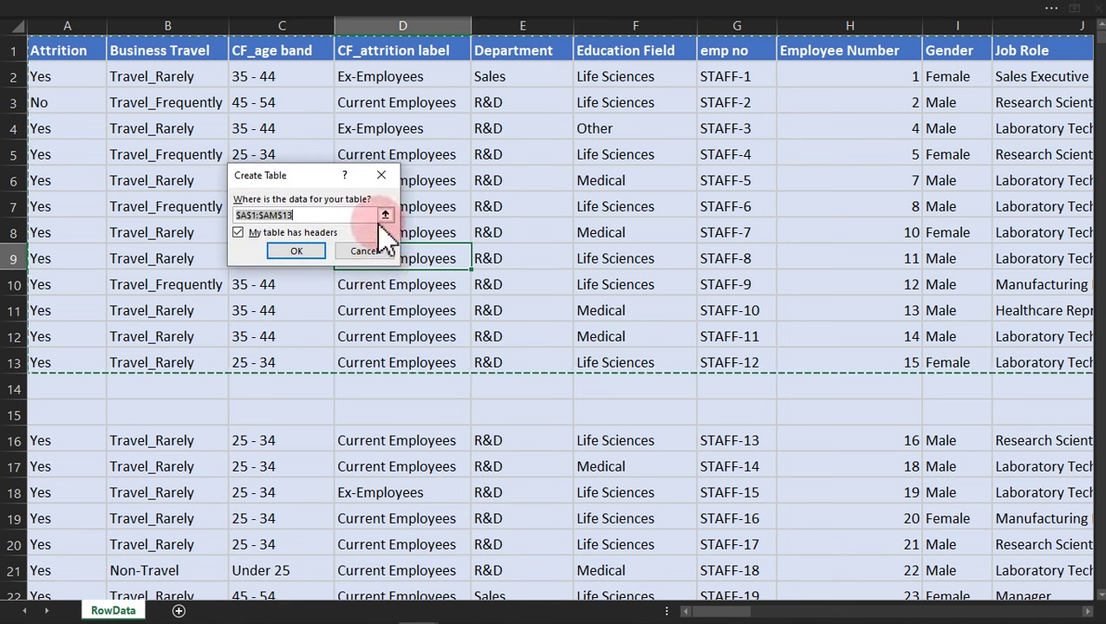
left_click(364, 251)
left_click(395, 417)
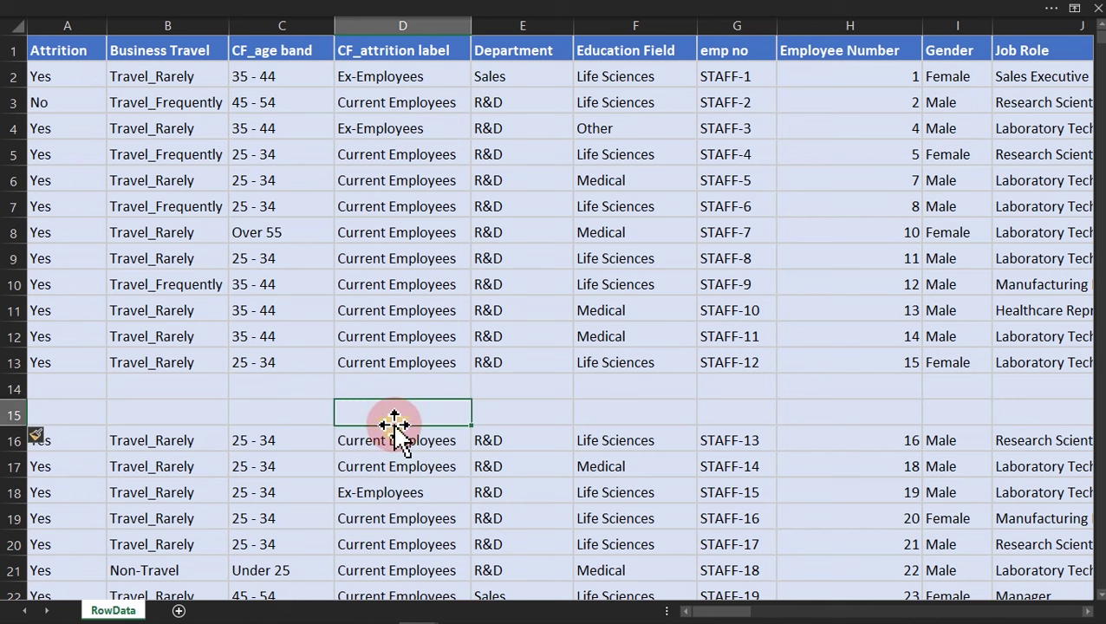
key("ctrl+t")
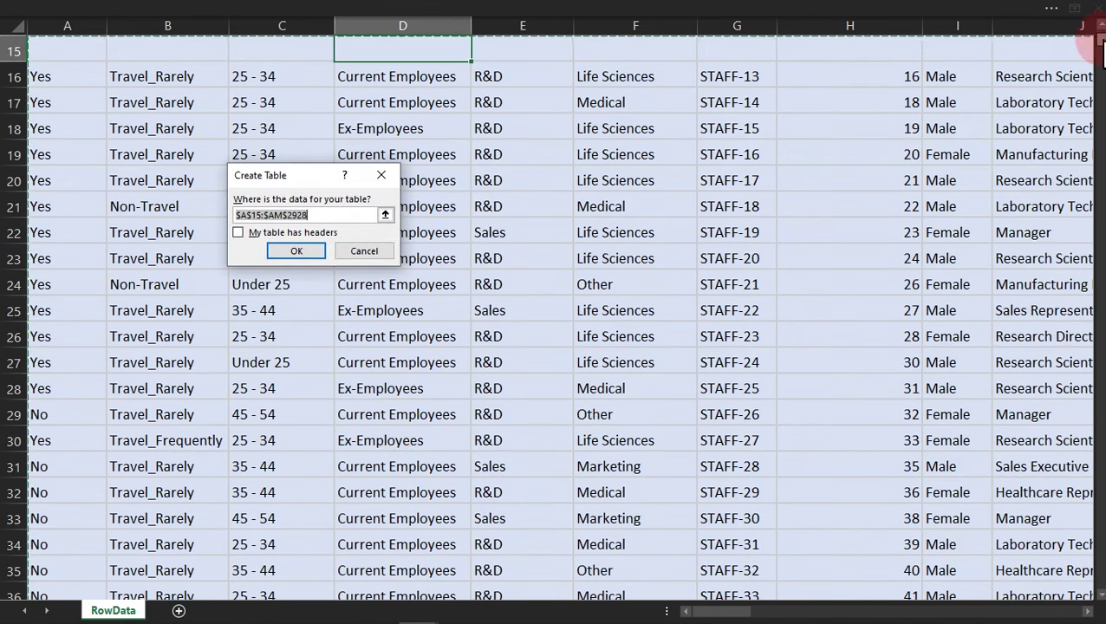
scroll(1098, 42, "up", 2)
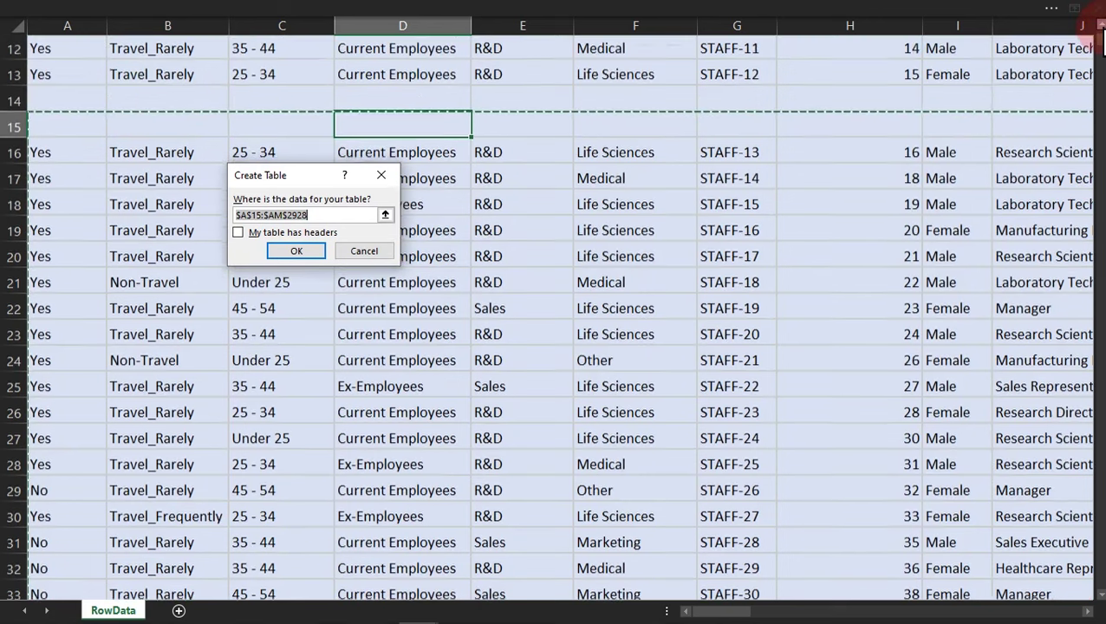
scroll(1098, 42, "up", 3)
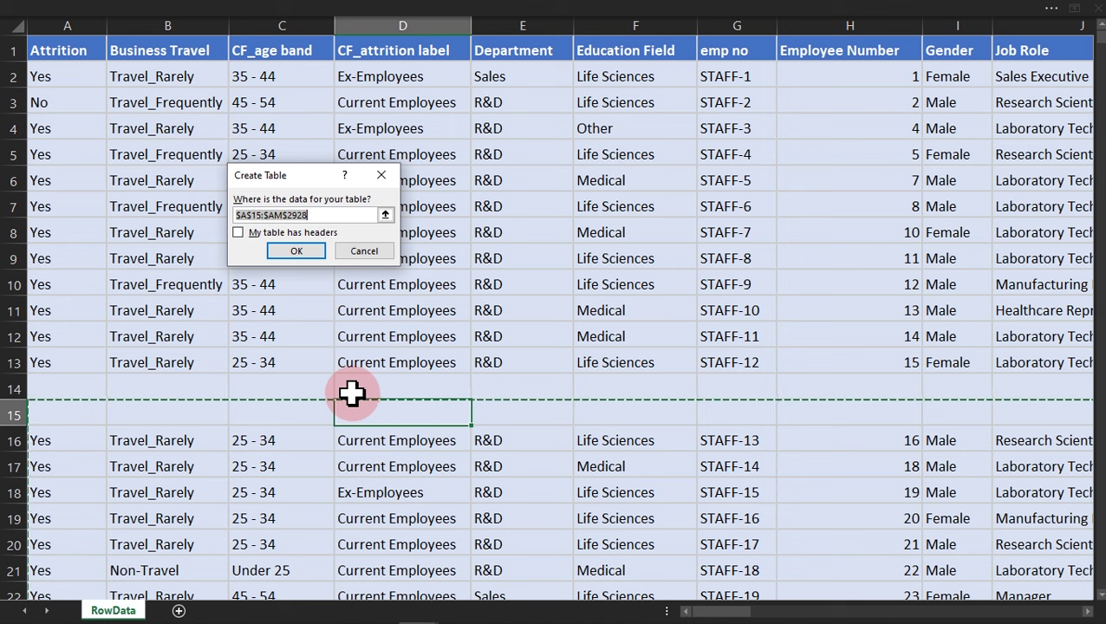
left_click(378, 253)
Delete the blank rows 14 and 15 from the employee data.
left_click_drag(4, 389, 7, 418)
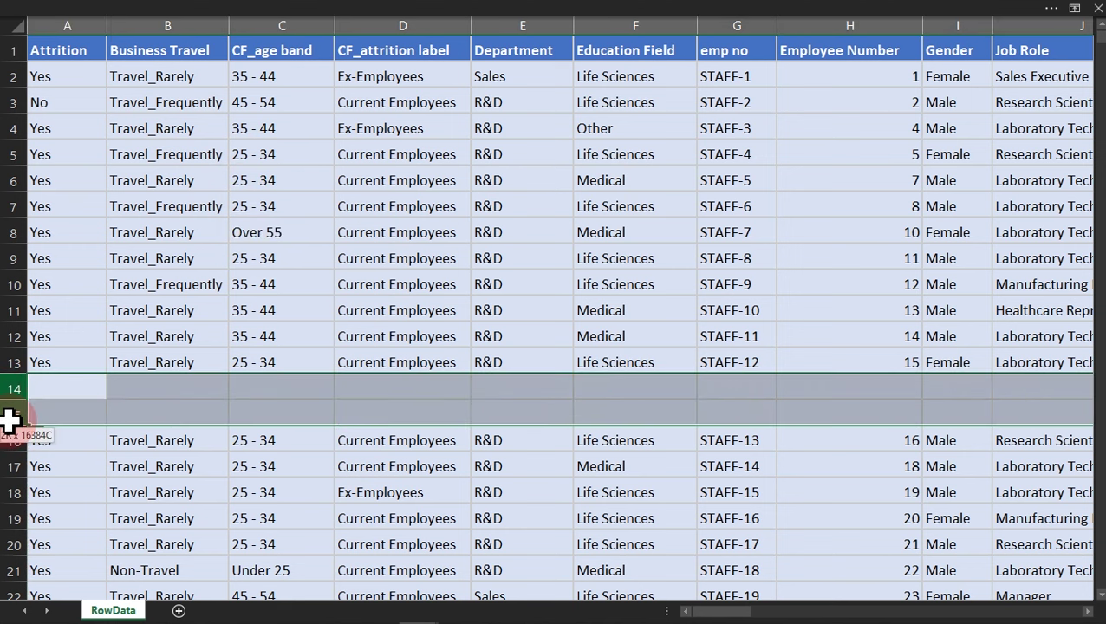
right_click(5, 417)
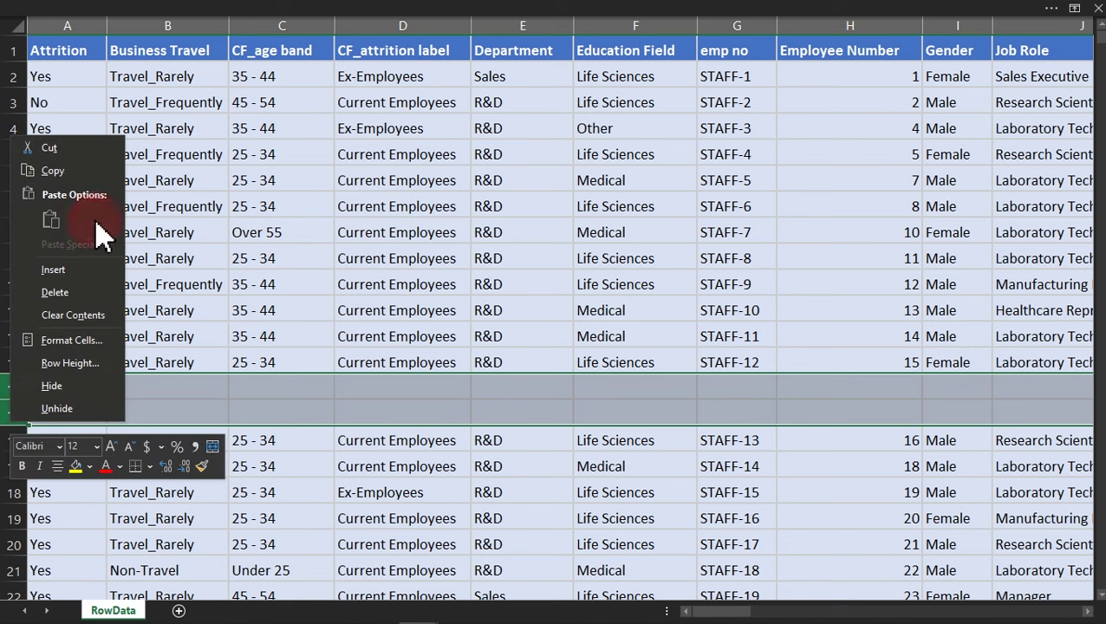
left_click(57, 292)
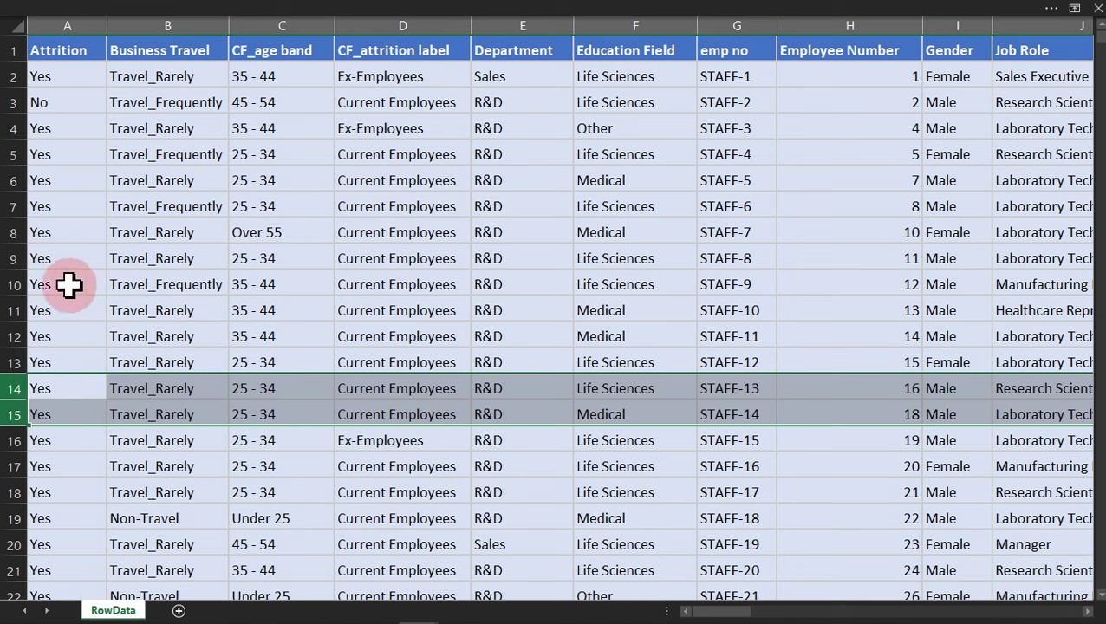
left_click(213, 434)
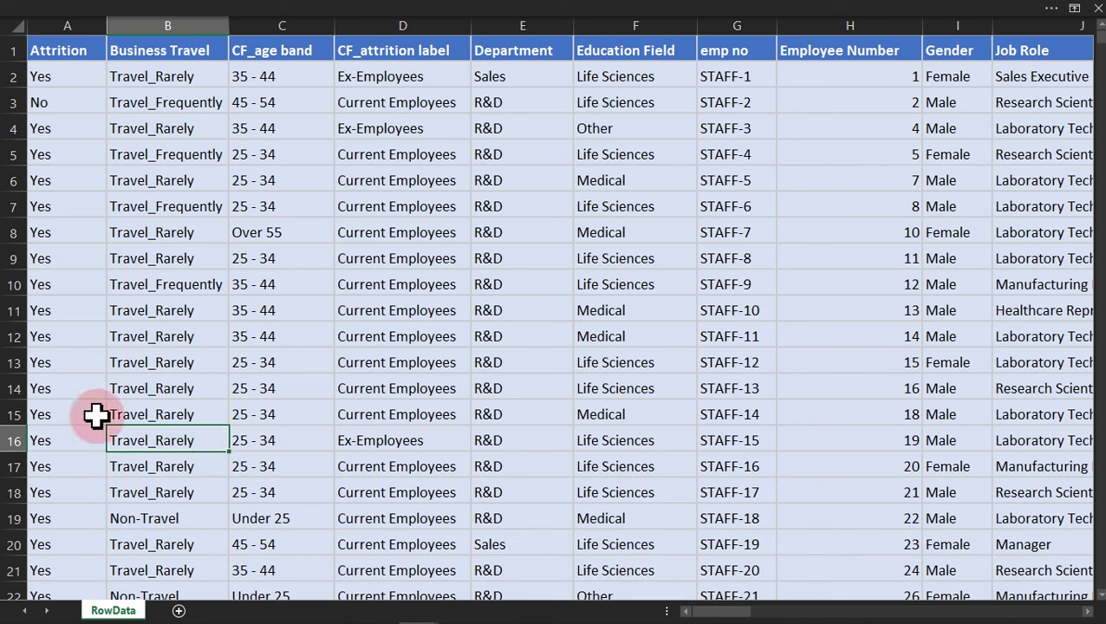
mouse_move(44, 414)
left_mouse_down()
mouse_move(466, 371)
mouse_move(1069, 410)
left_mouse_up()
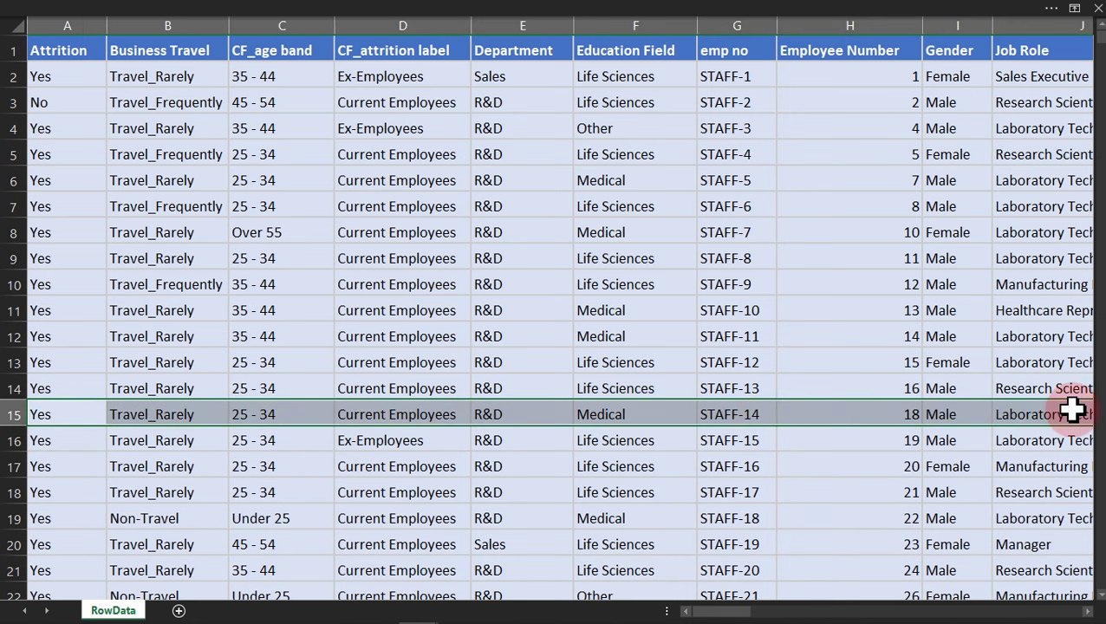
Convert the continuous employee dataset on the RowData sheet into a table with headers.
left_click(553, 319)
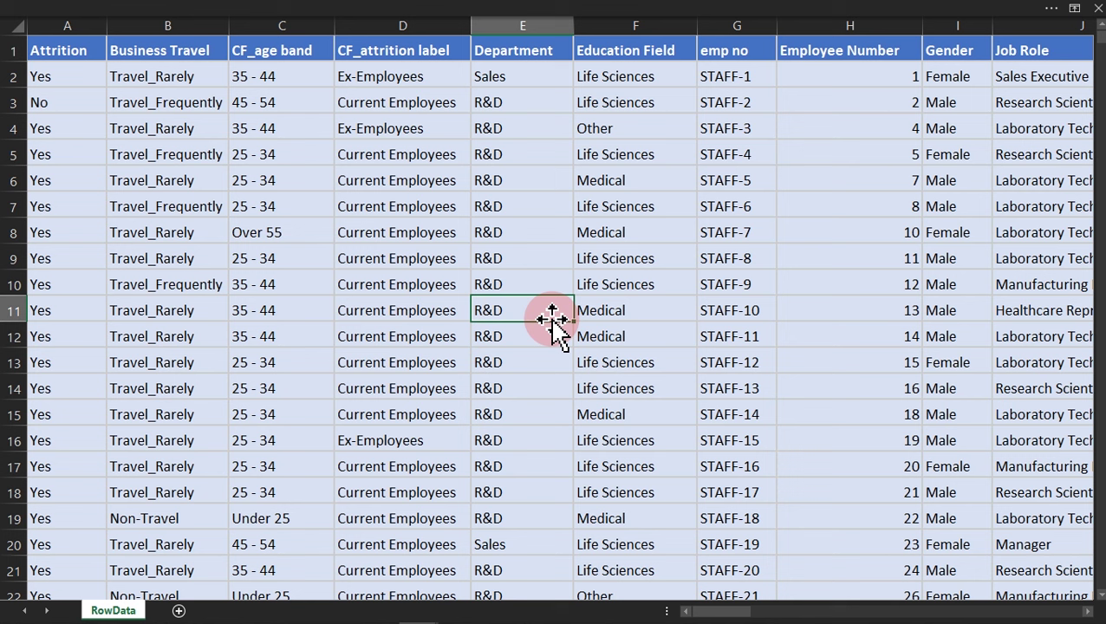
left_click(360, 7)
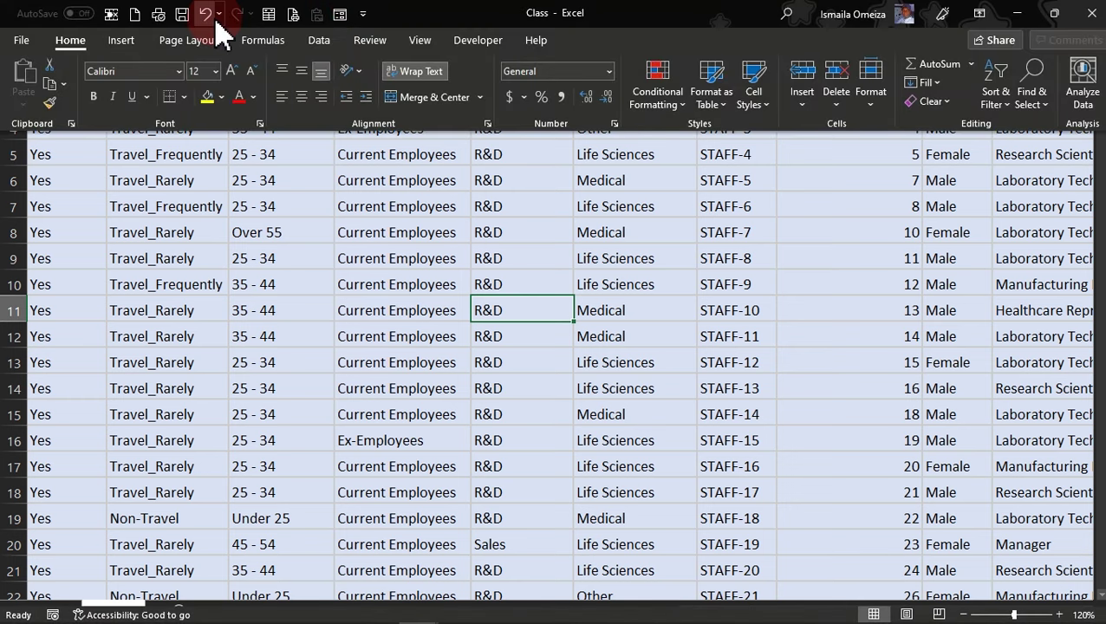
left_click(128, 43)
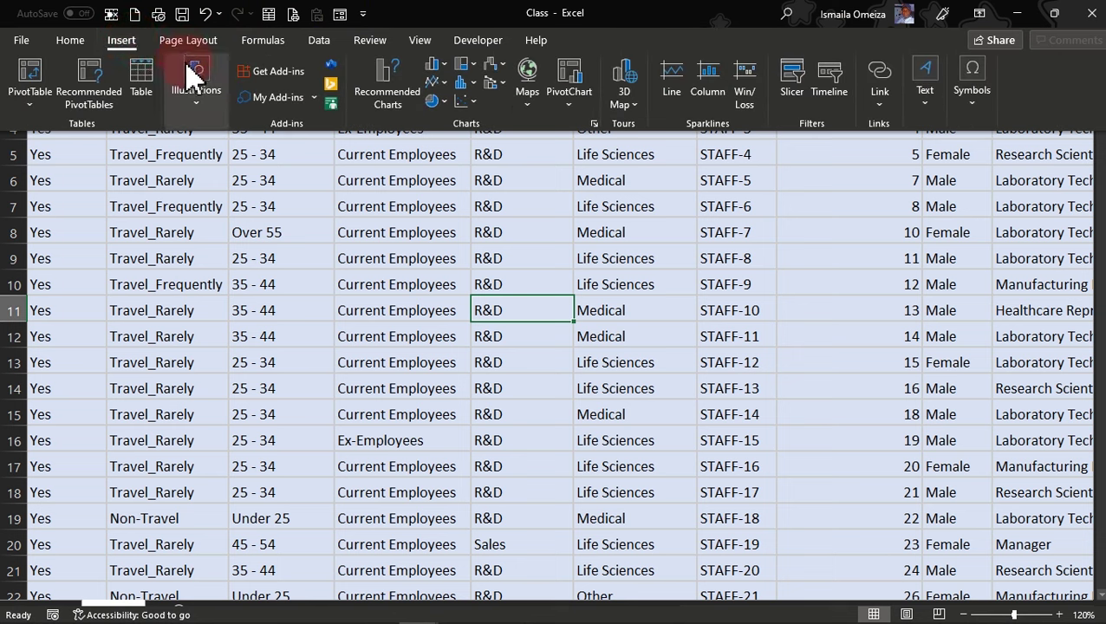
left_click(147, 85)
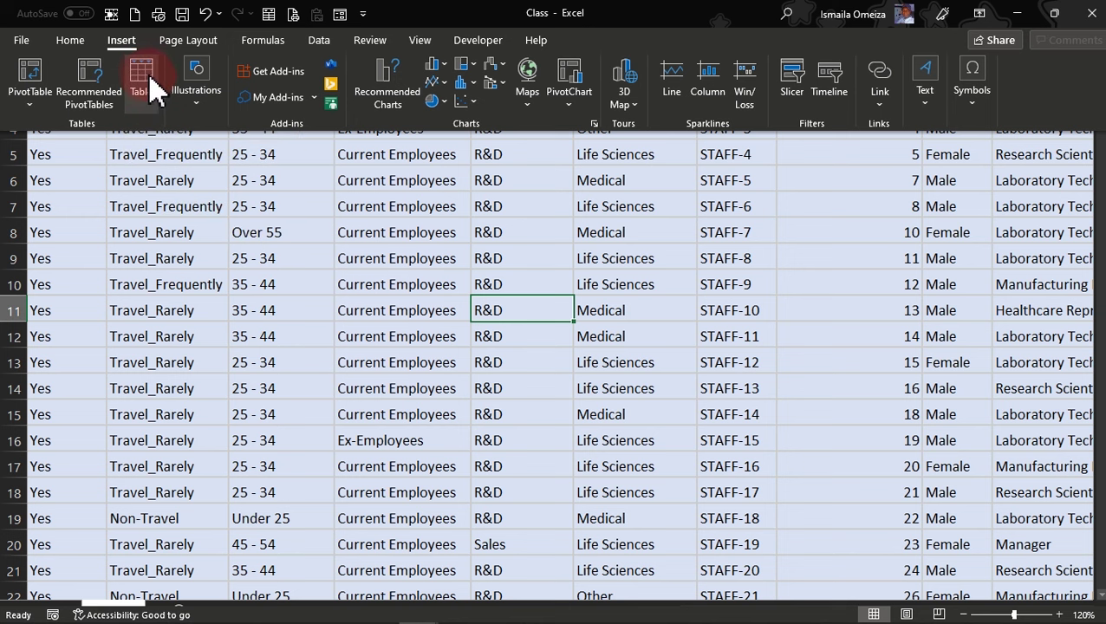
left_click(293, 253)
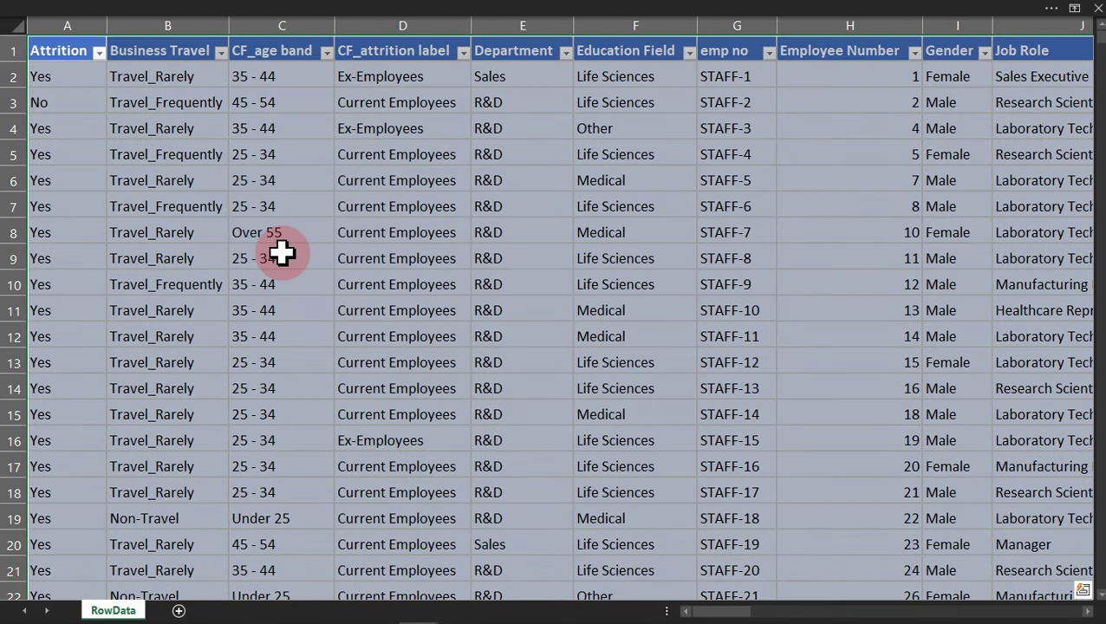
left_click(281, 251)
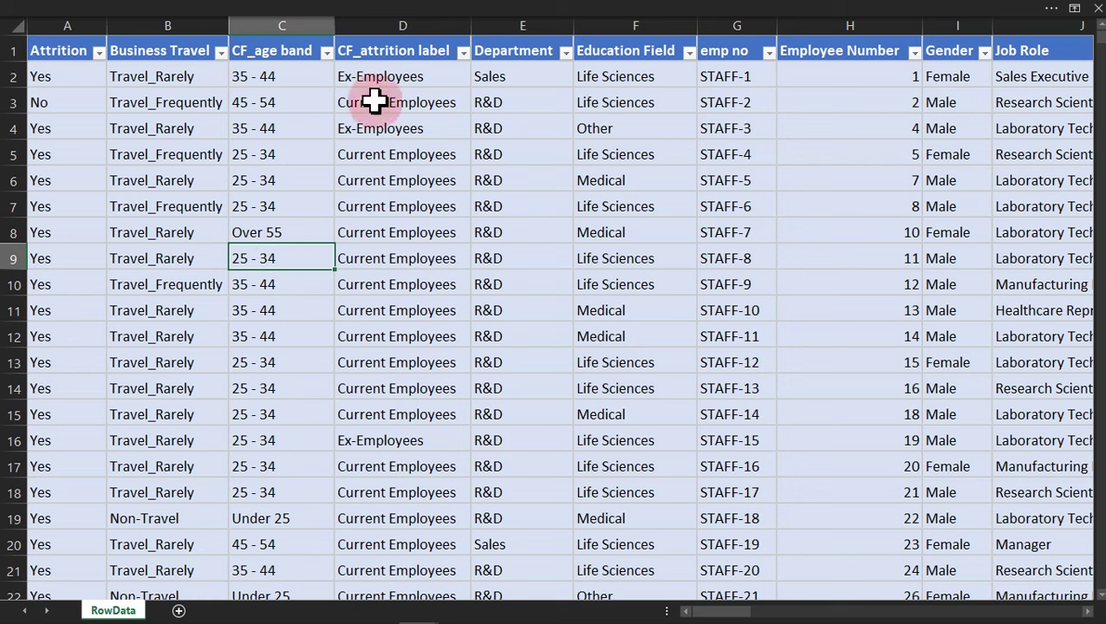
Look at the filter choices of CF_age band and remove the filter buttons from the table's header row.
left_click(327, 53)
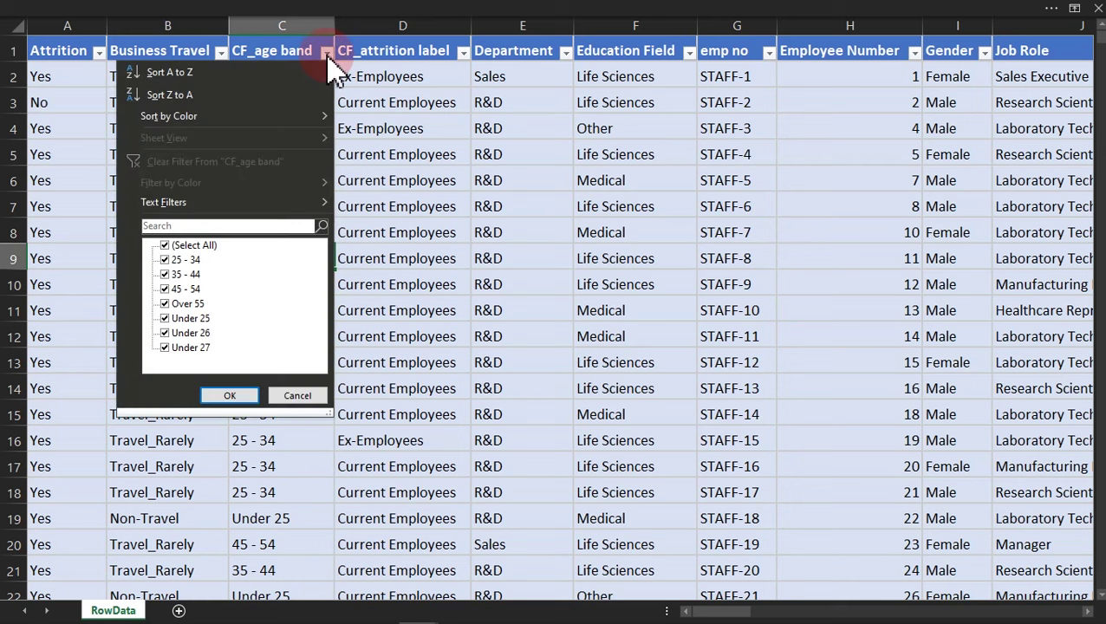
left_click(442, 115)
left_click(401, 158)
left_click(420, 8)
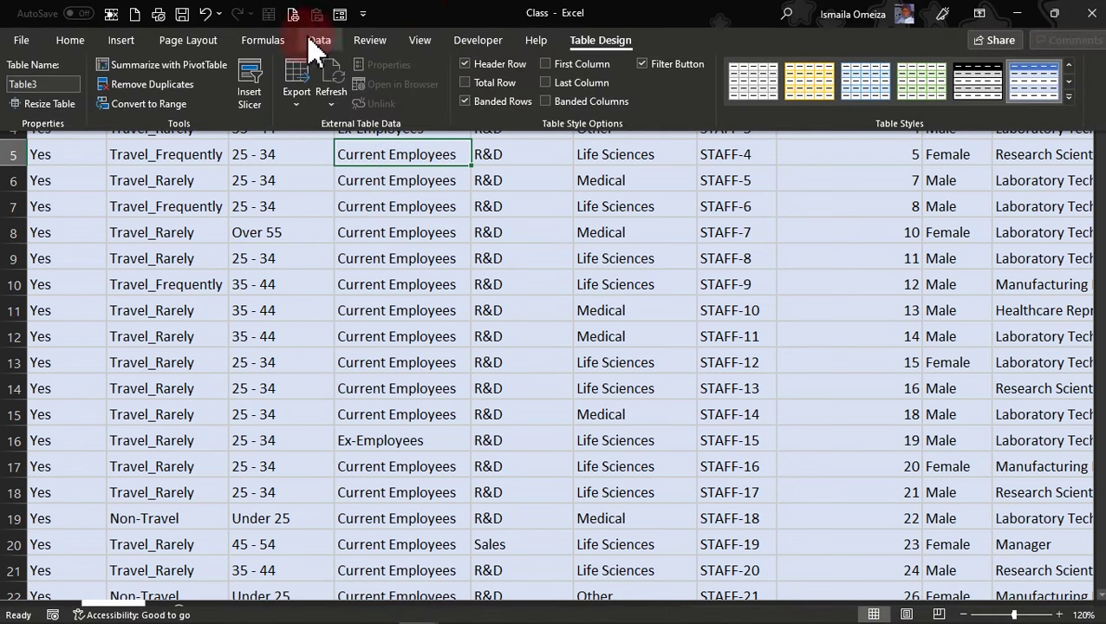
left_click(321, 42)
left_click(570, 99)
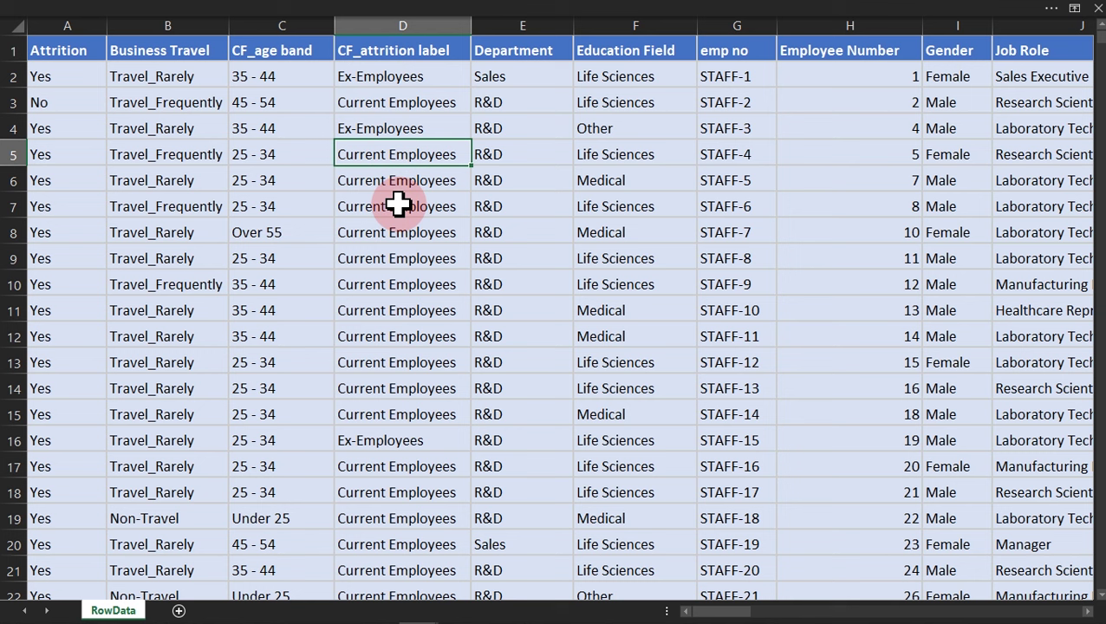
left_click(388, 255)
left_click(339, 7)
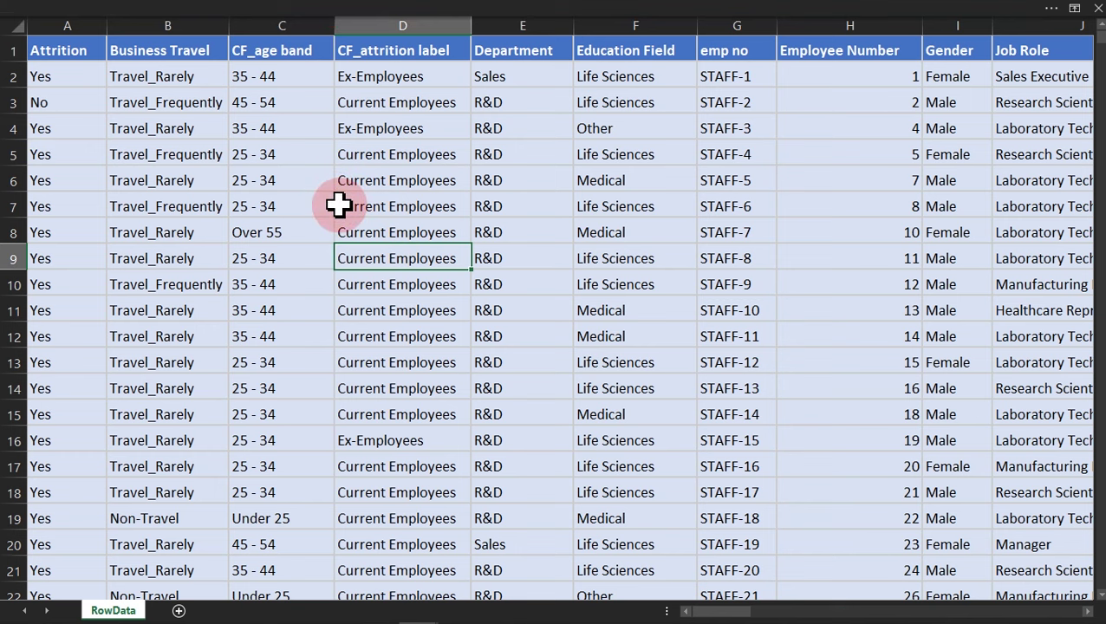
Look over the table's last columns up to Years With Curr Manager and return to cell D9.
left_click_drag(711, 610, 1087, 605)
left_click_drag(696, 72, 780, 296)
left_click_drag(918, 130, 920, 251)
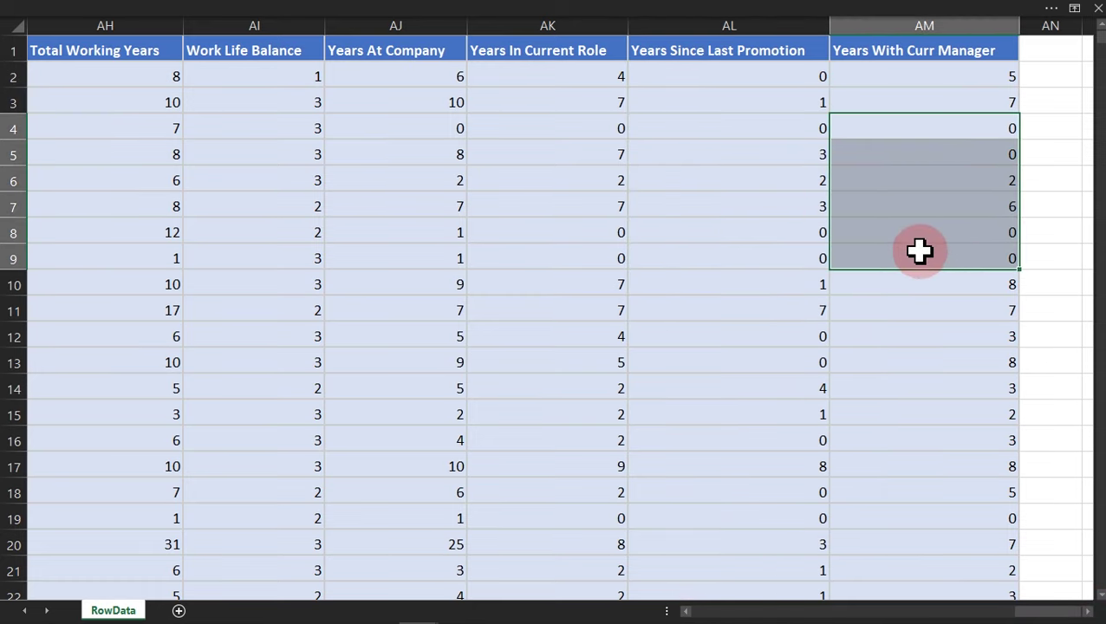
left_click_drag(472, 134, 509, 224)
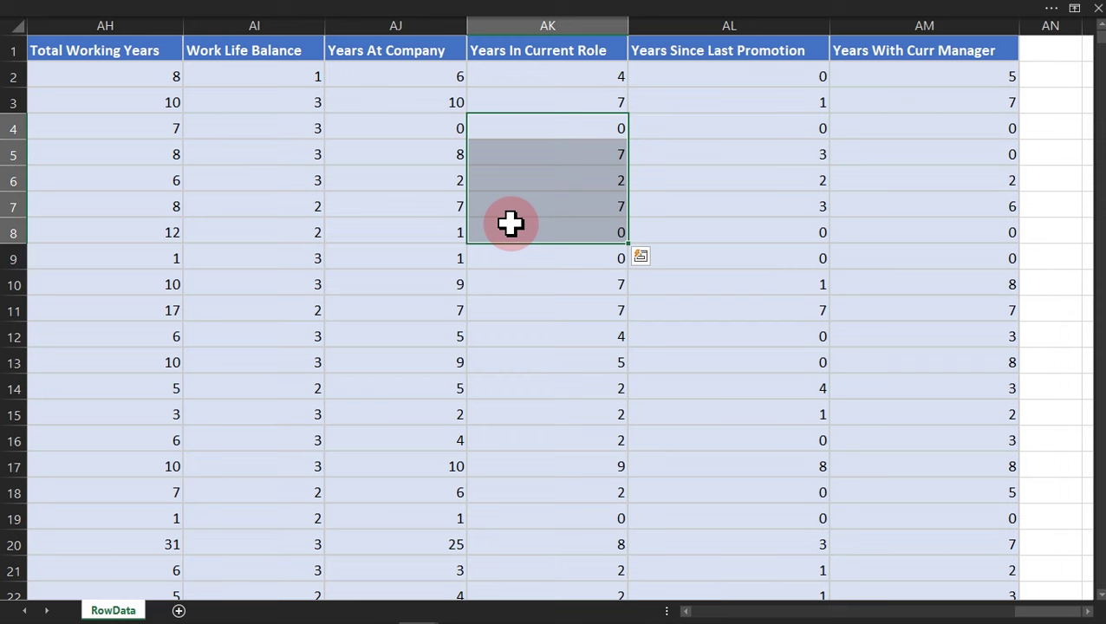
left_click_drag(1012, 612, 672, 614)
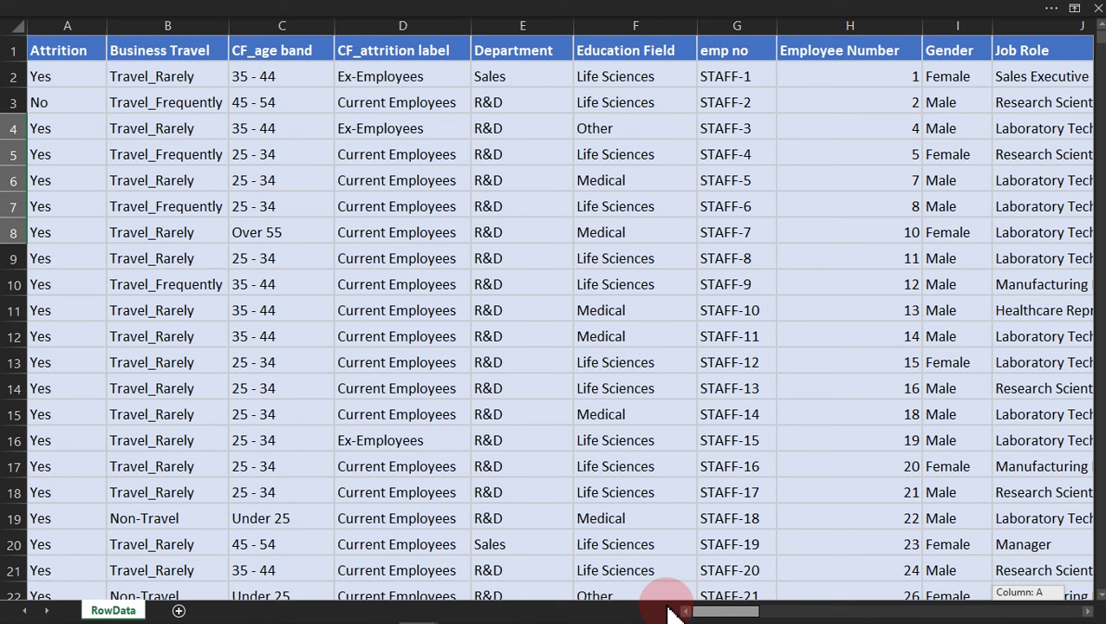
left_click(388, 262)
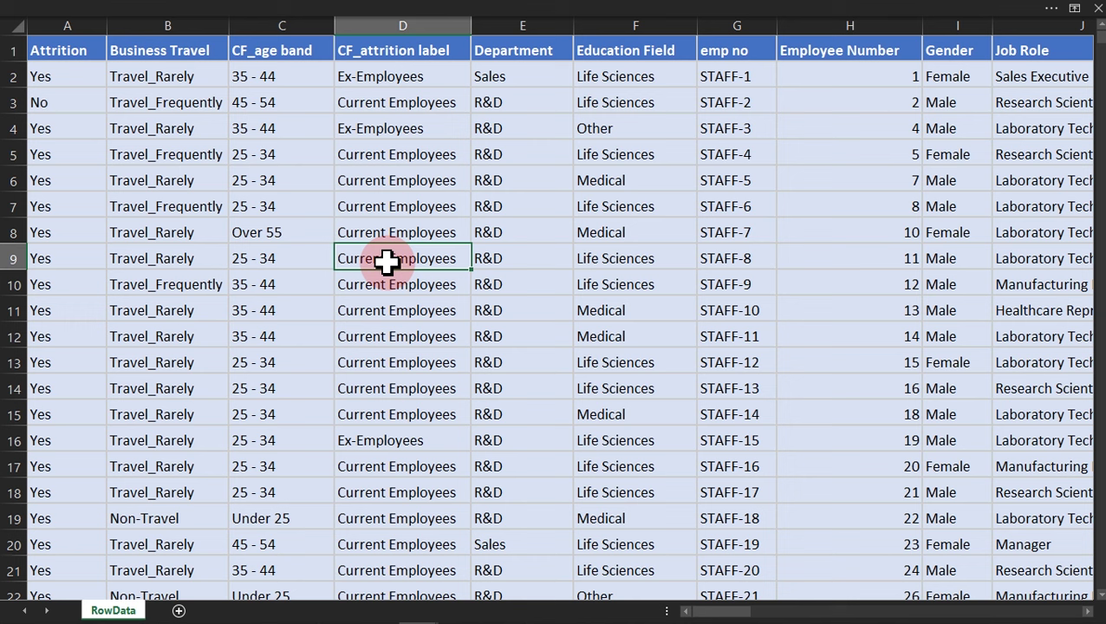
Look through the new-query data sources, covering files, databases, other sources and combining queries.
left_click(310, 12)
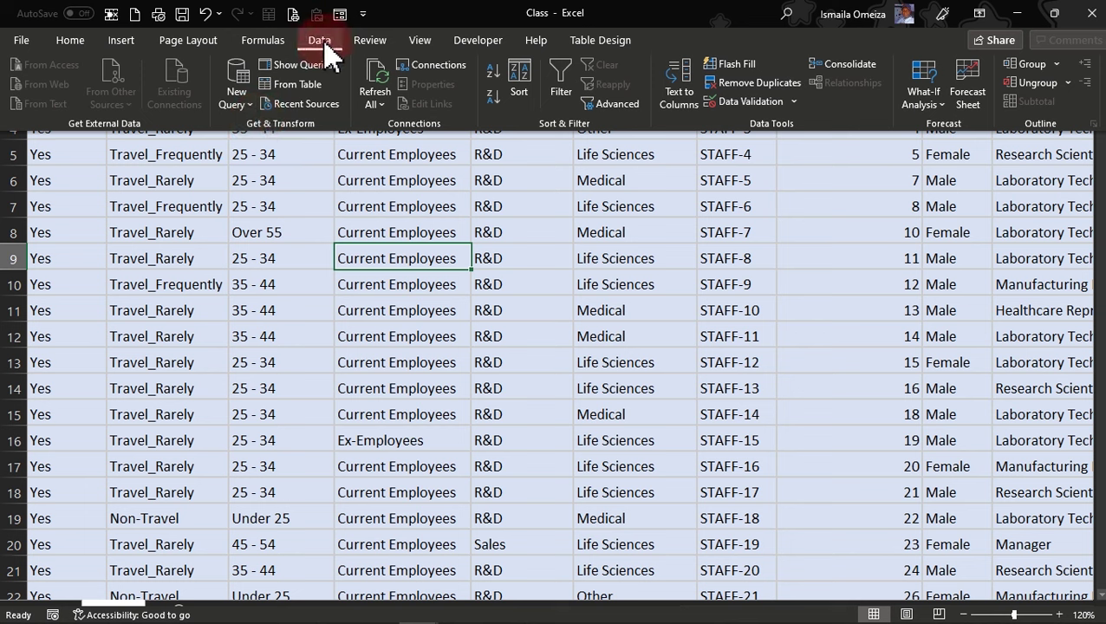
left_click(73, 46)
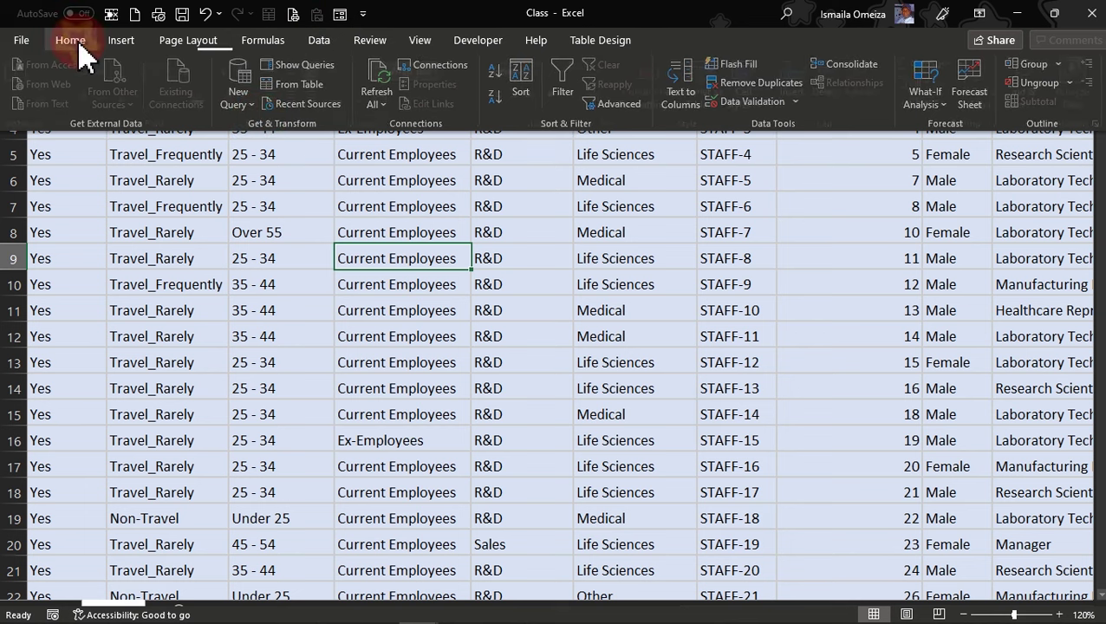
left_click(319, 43)
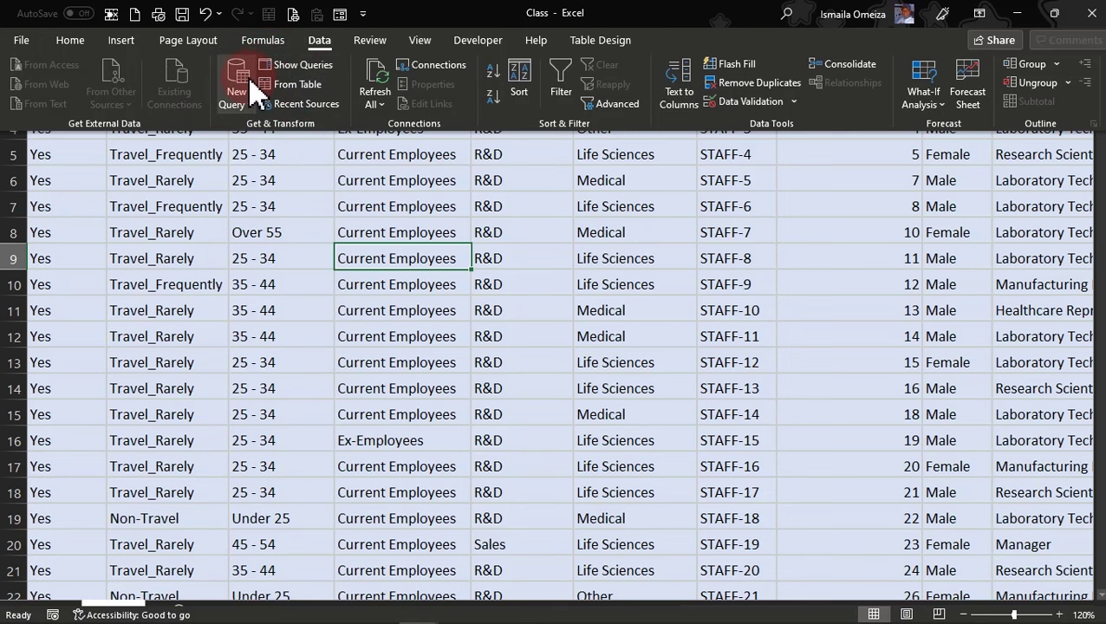
left_click(251, 108)
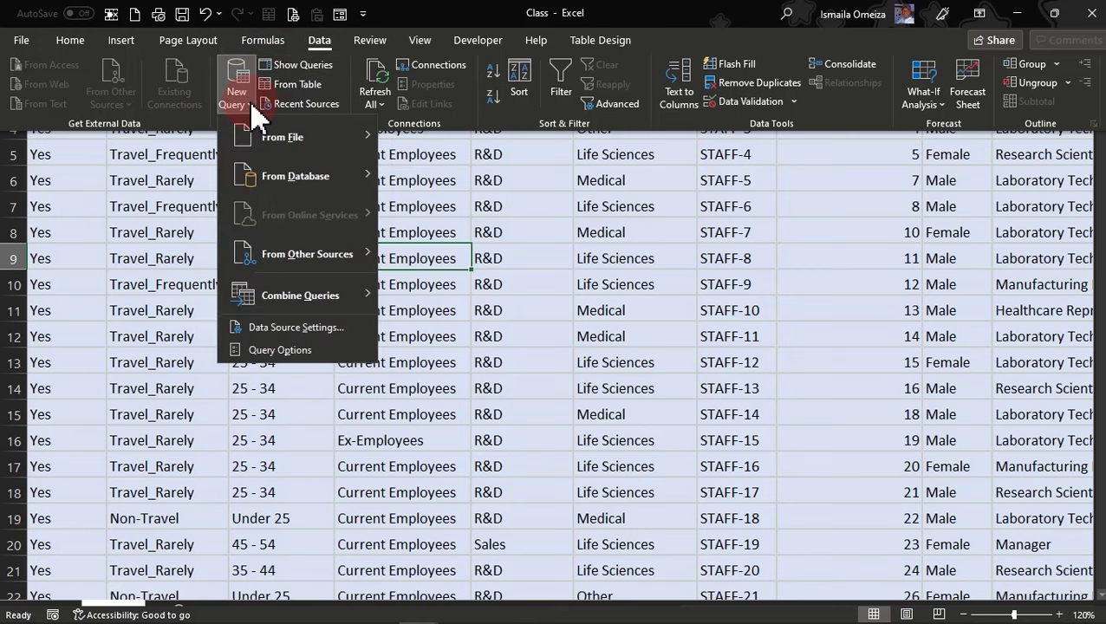
left_click(277, 143)
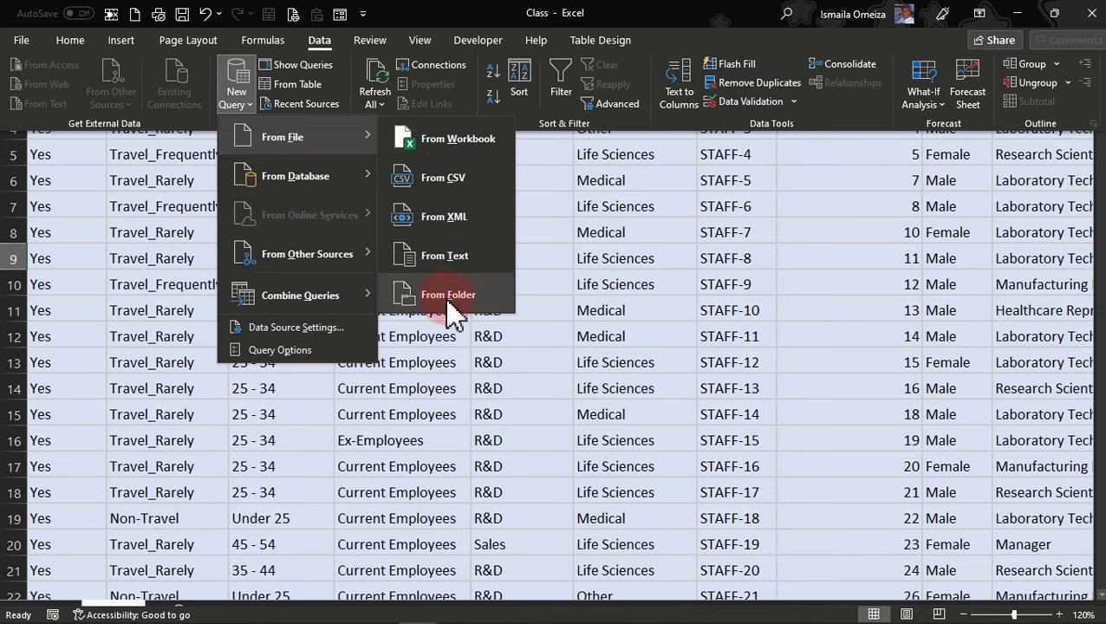
left_click(362, 182)
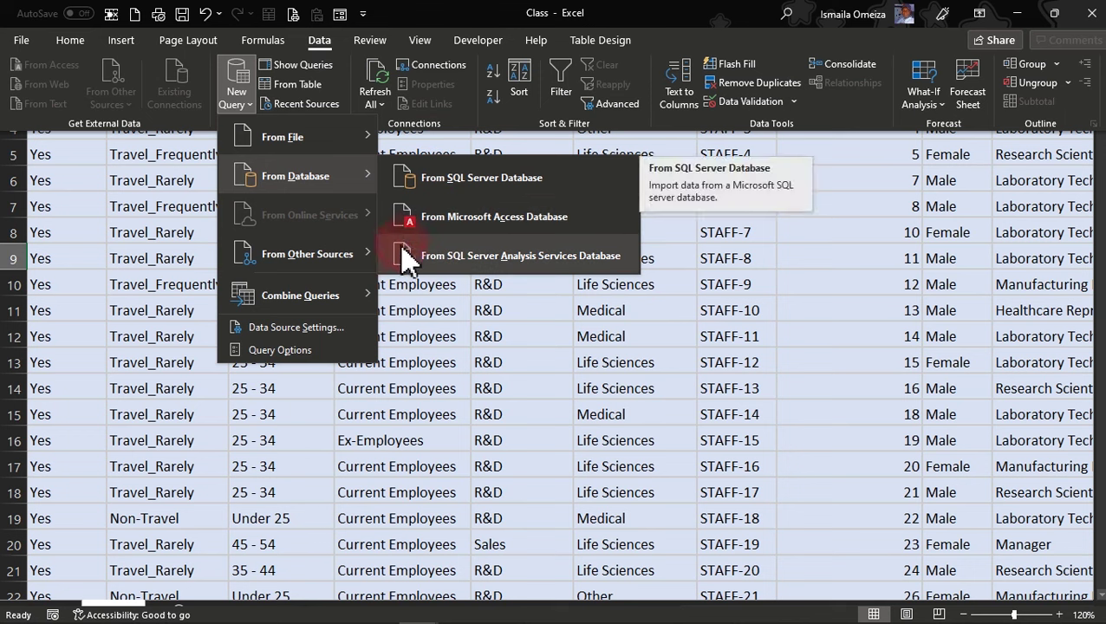
mouse_move(368, 260)
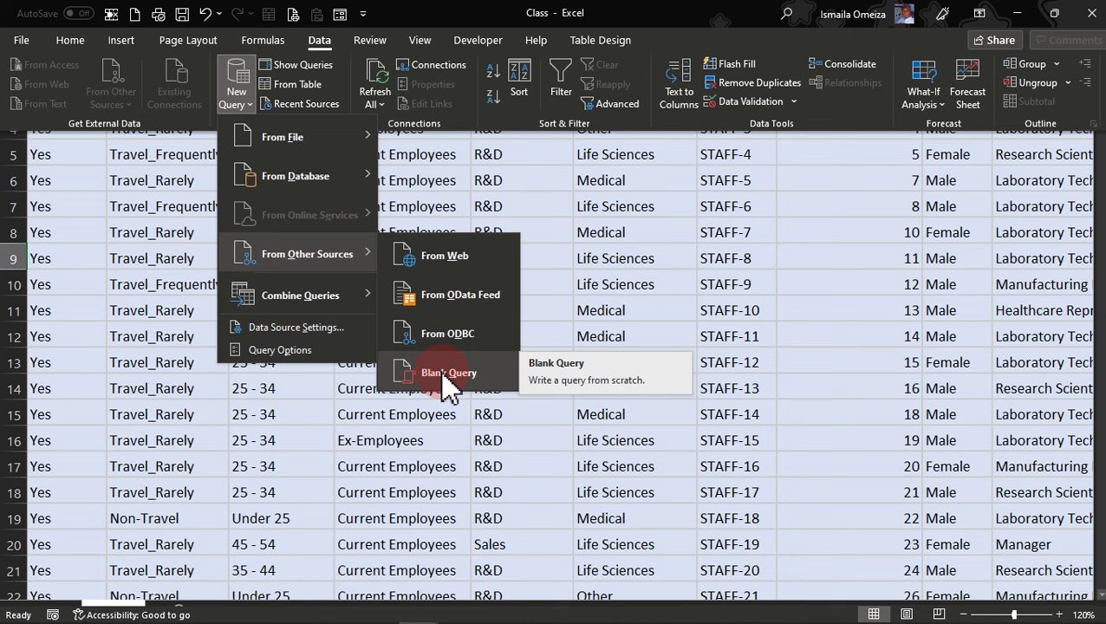
mouse_move(373, 295)
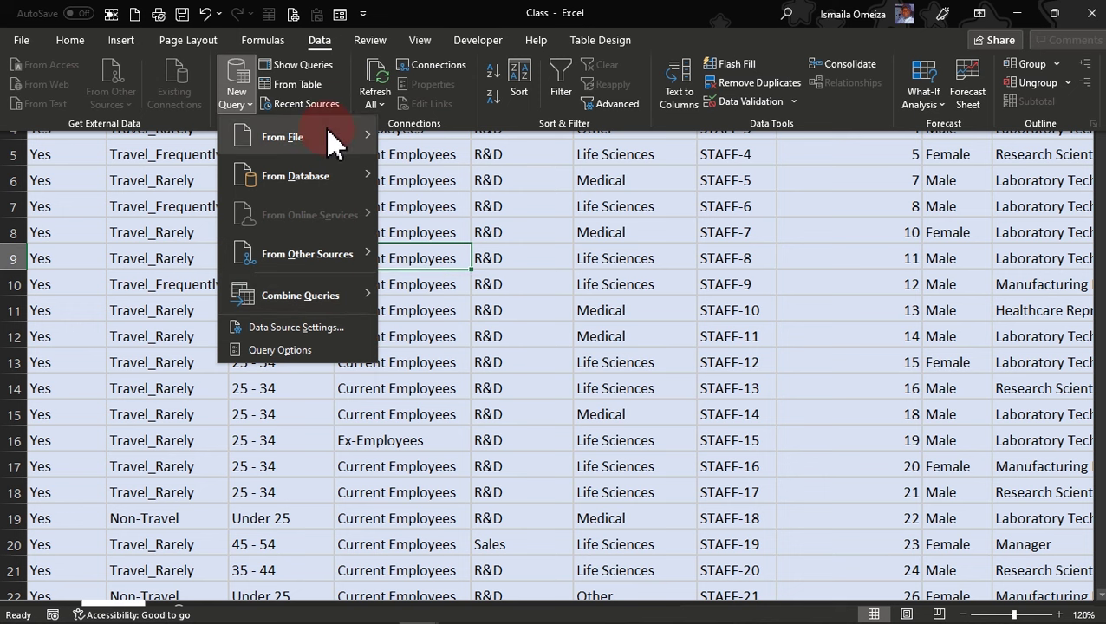
mouse_move(333, 139)
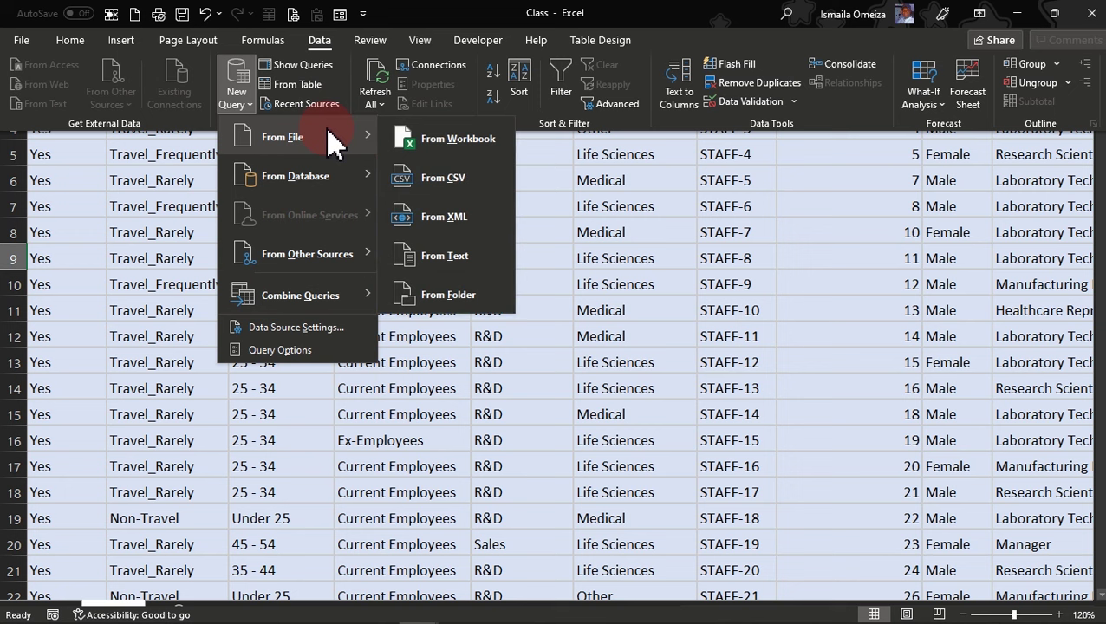
left_click(558, 207)
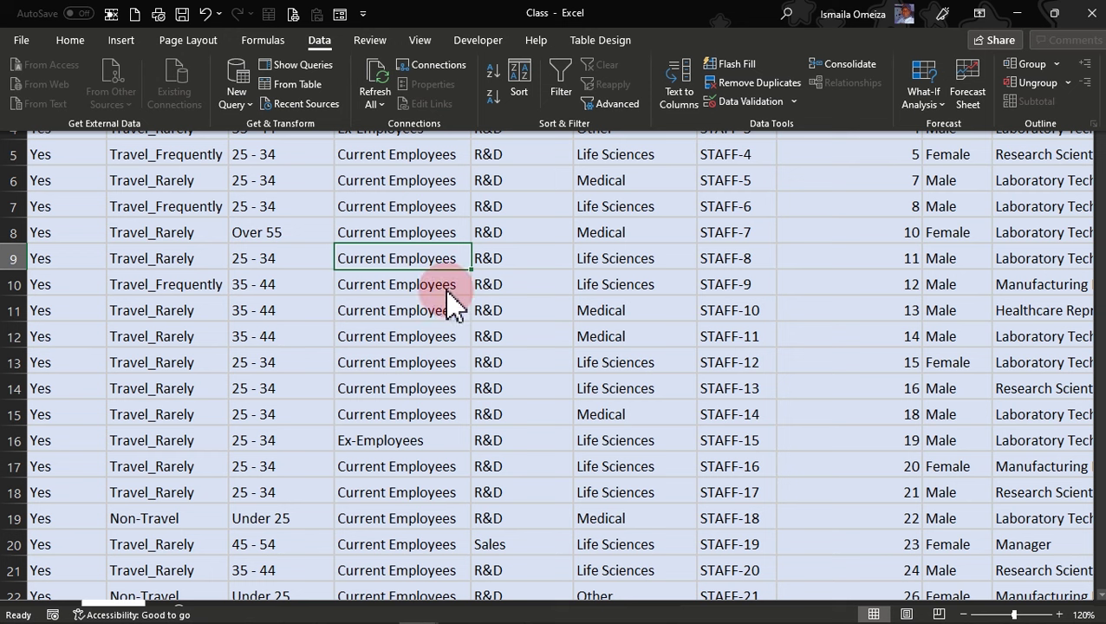
Load the employee table into the Power Query Editor and name the query Hr_Transformed_Data.
left_click(291, 91)
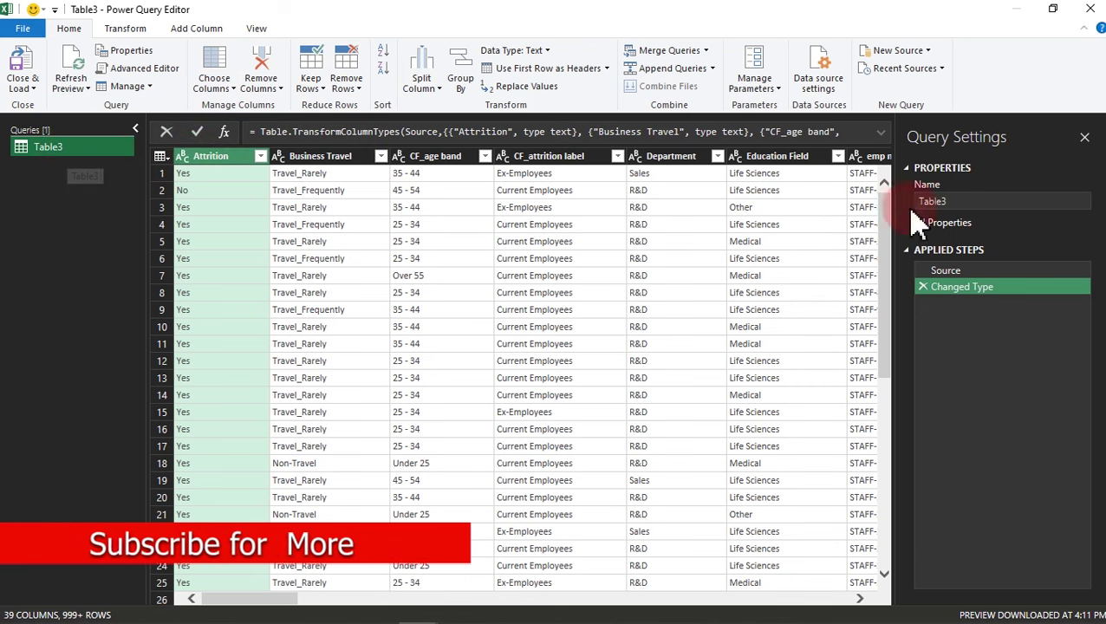
left_click(966, 202)
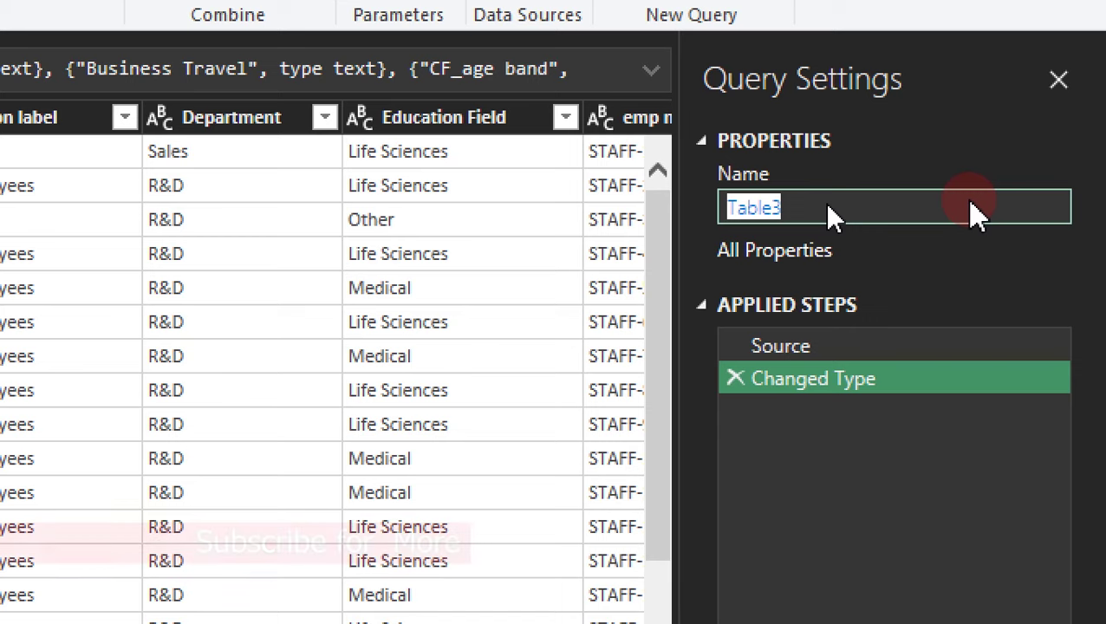
type("Hr")
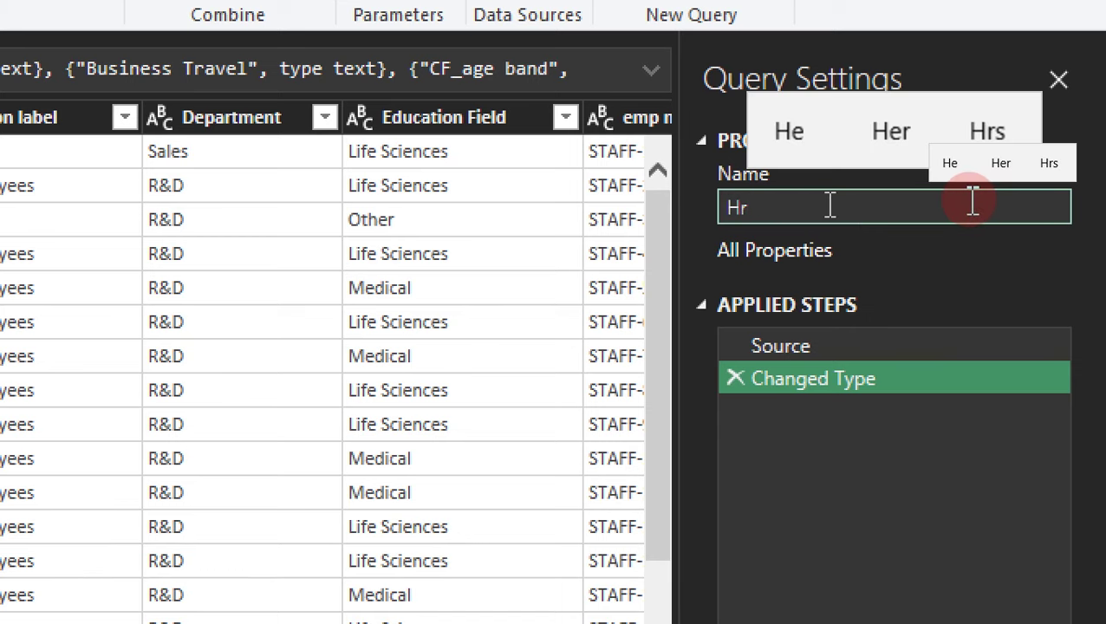
type("_")
type("Transf")
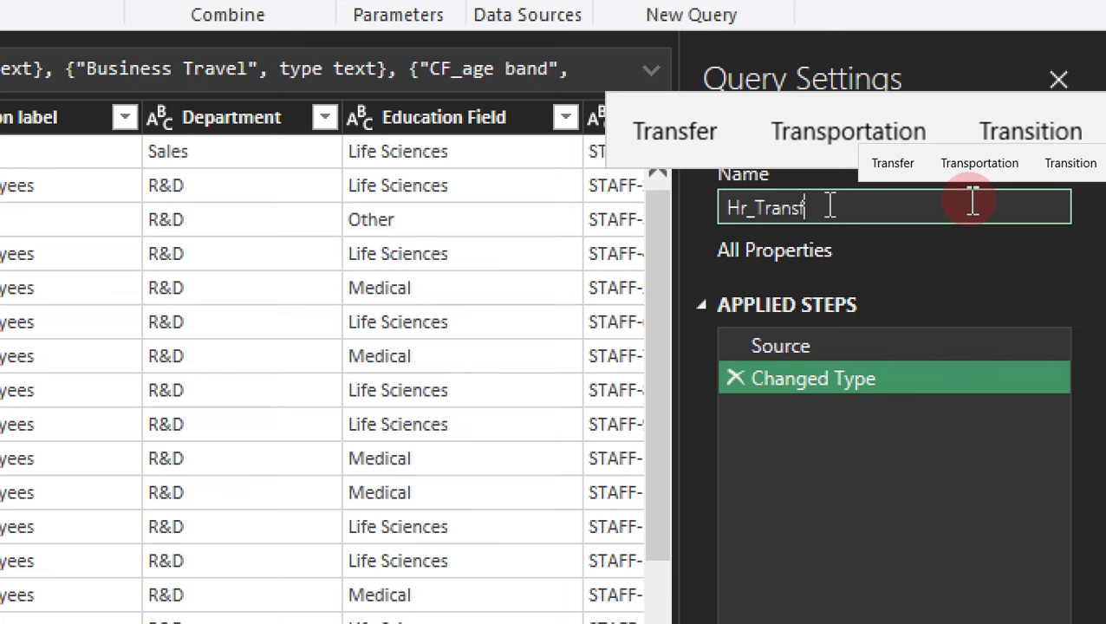
type("ormed")
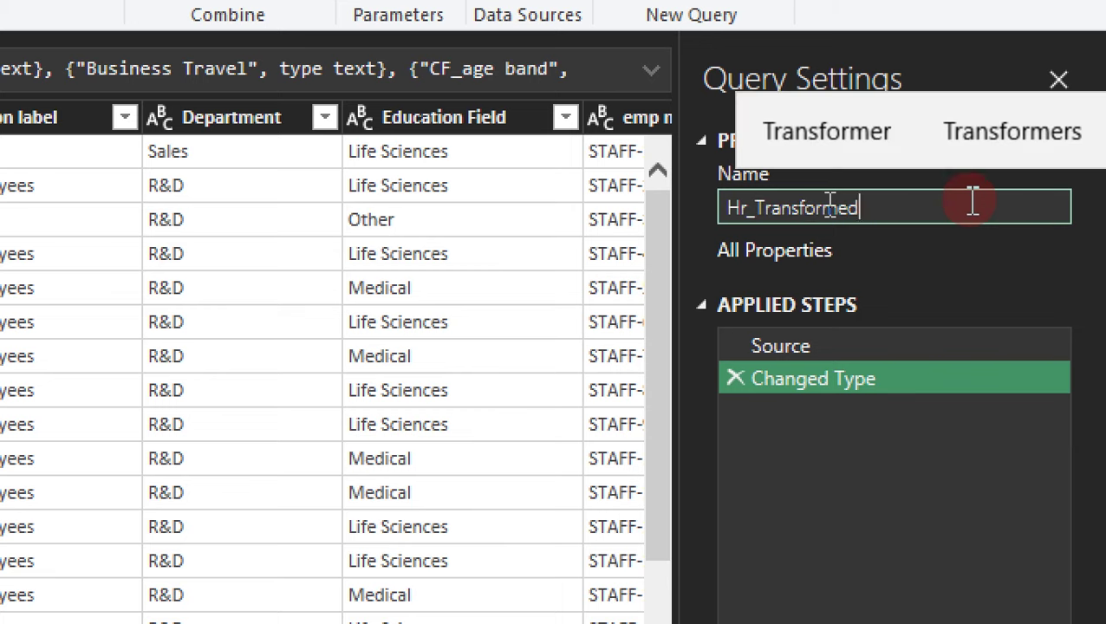
type("_Data")
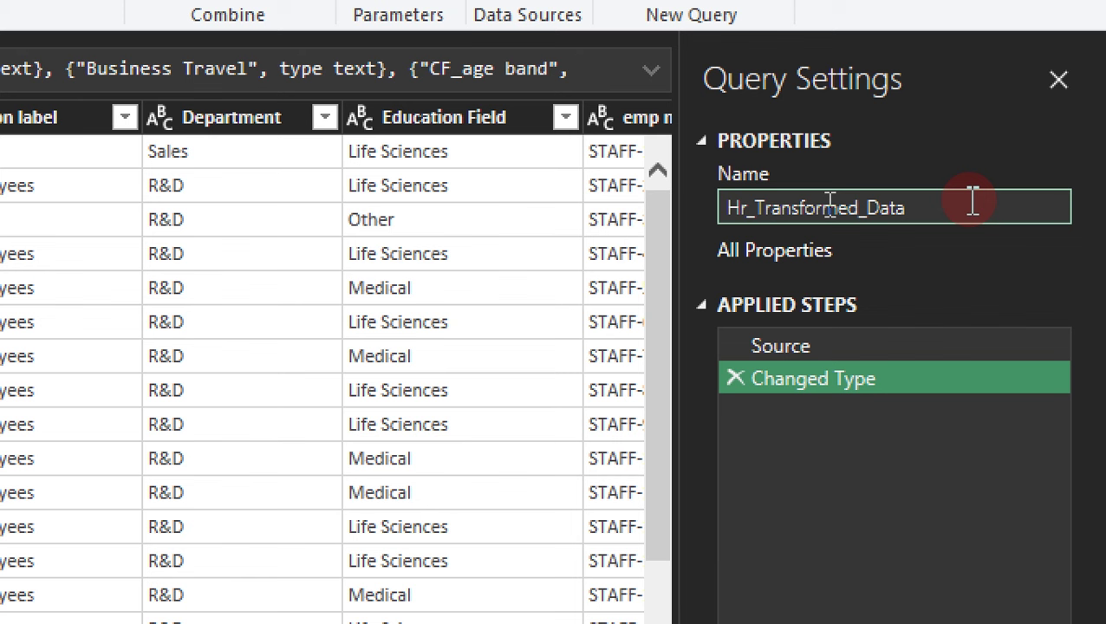
key("Return")
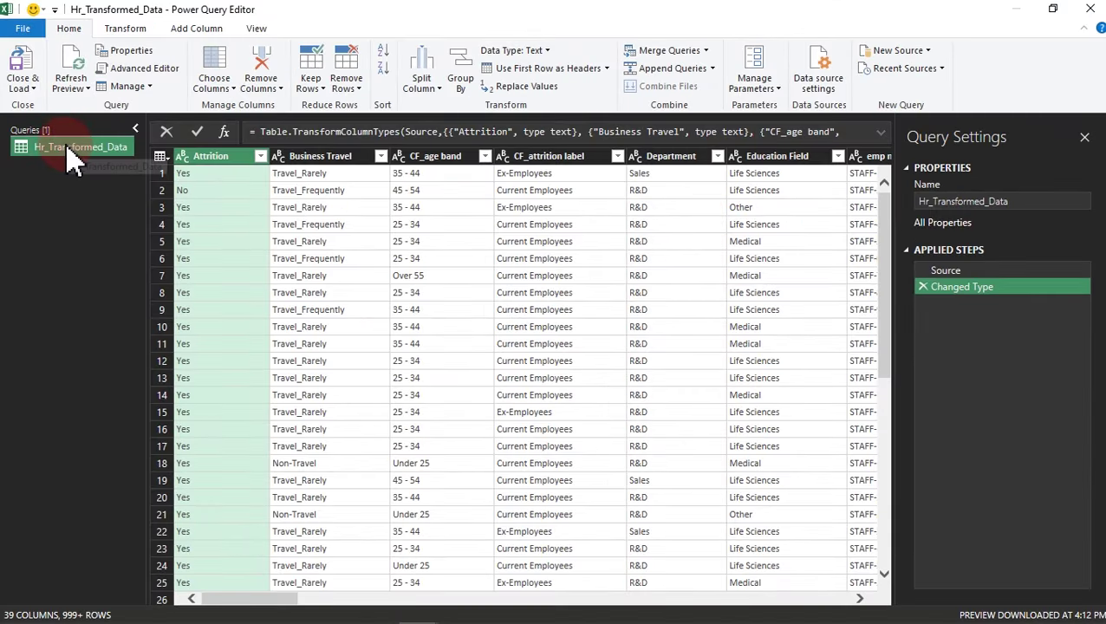
Collapse the query list and look at the data types available for the Business Travel column.
left_click(135, 129)
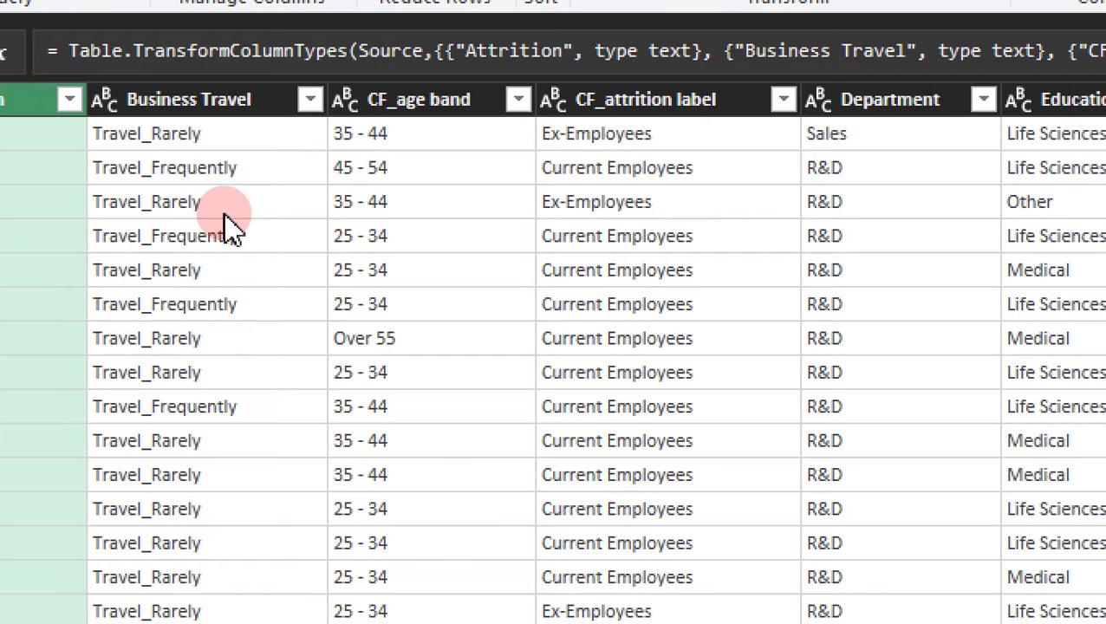
left_click(149, 102)
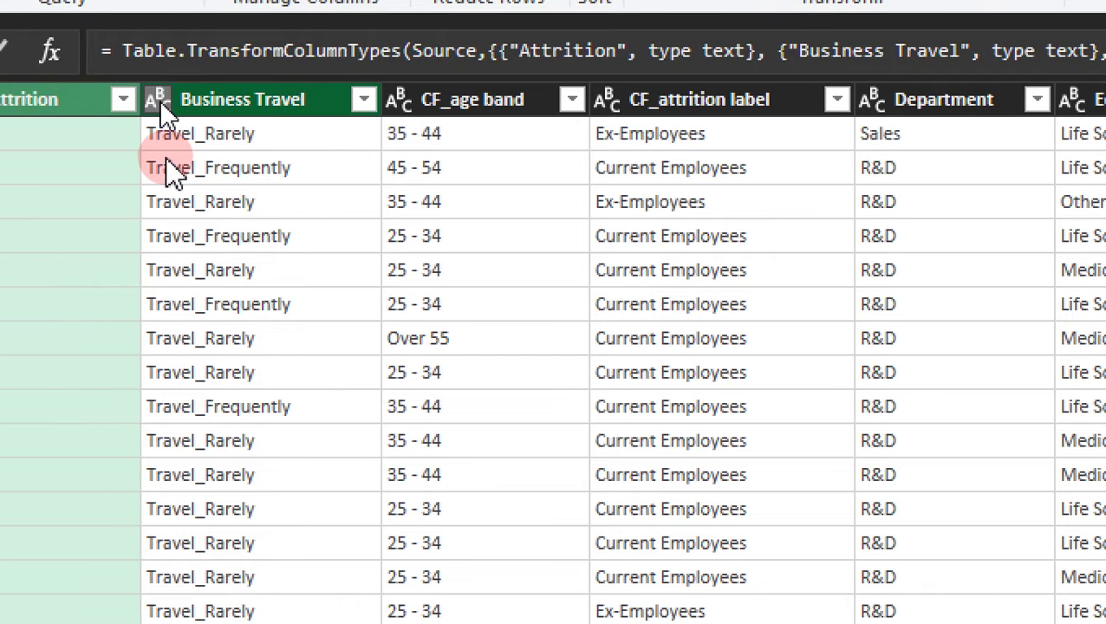
left_click(158, 100)
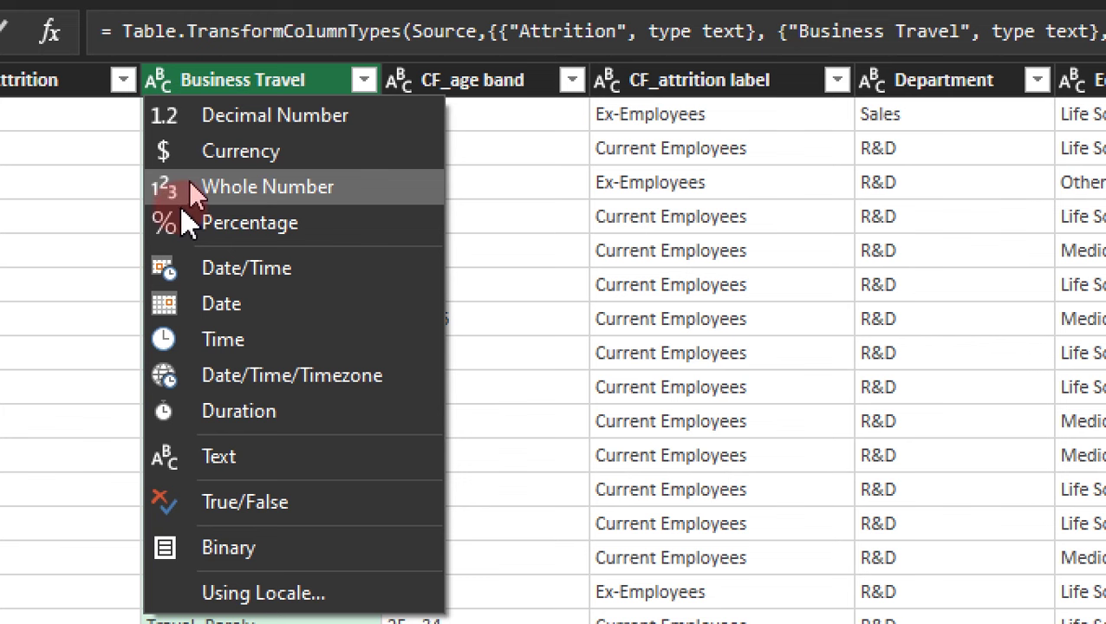
left_click(457, 224)
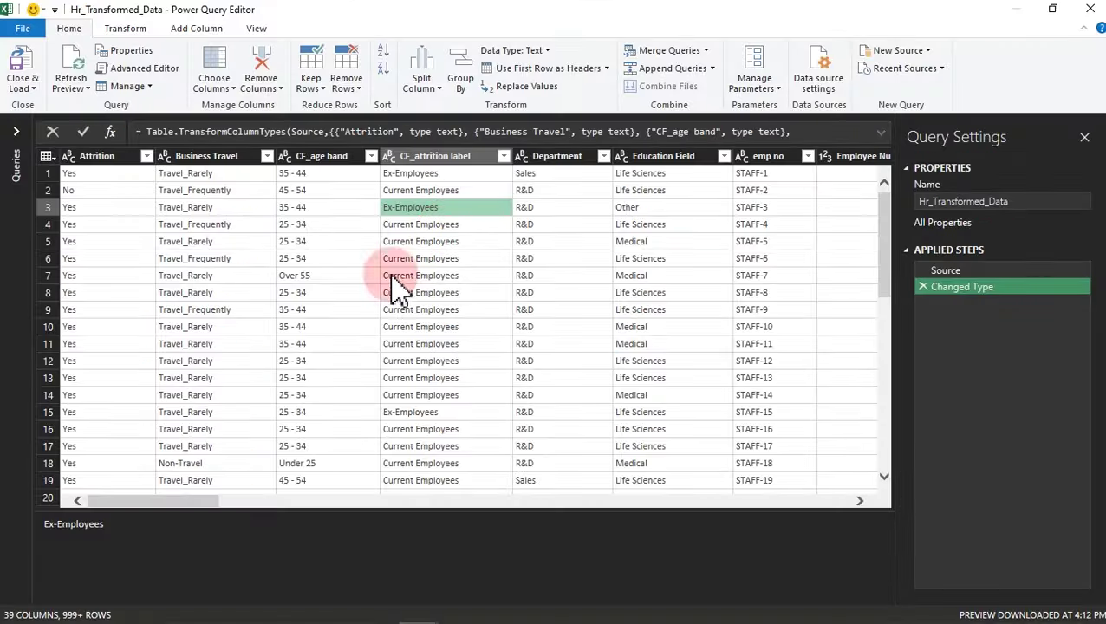
Change the Work Life Balance column's data type to Percentage, adding the conversion as a new step.
left_click_drag(136, 501, 723, 512)
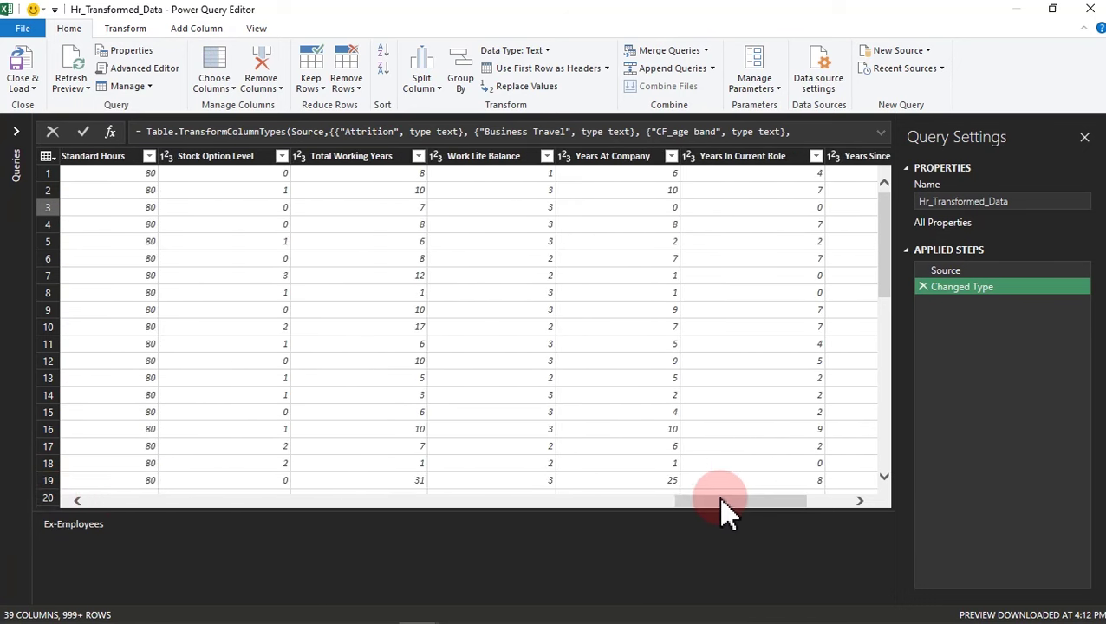
left_click(565, 160)
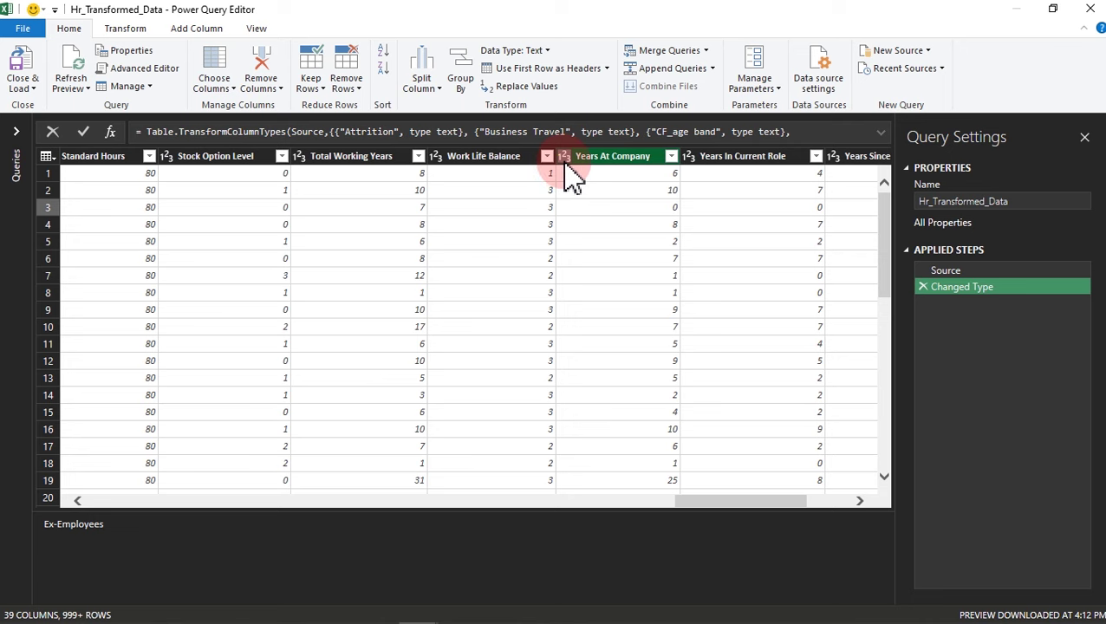
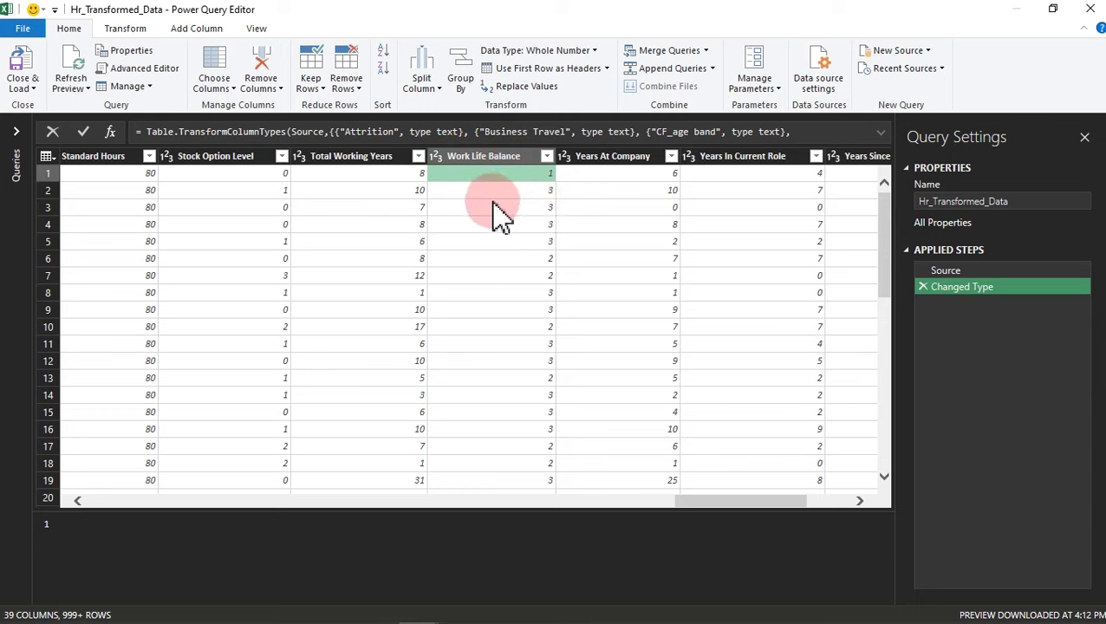
left_click(436, 157)
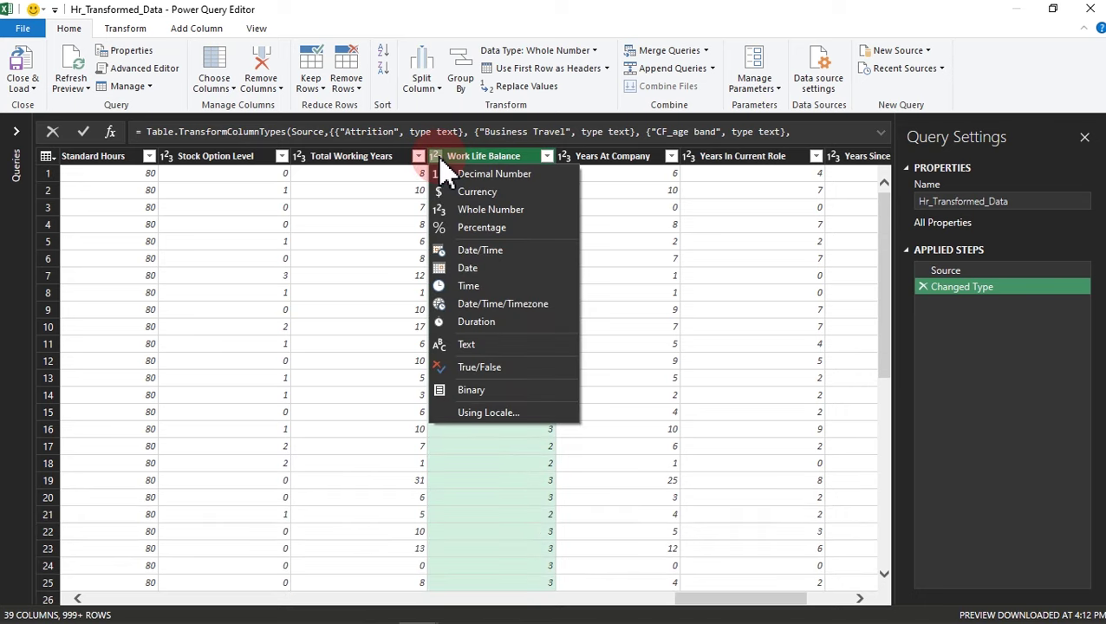
left_click(479, 229)
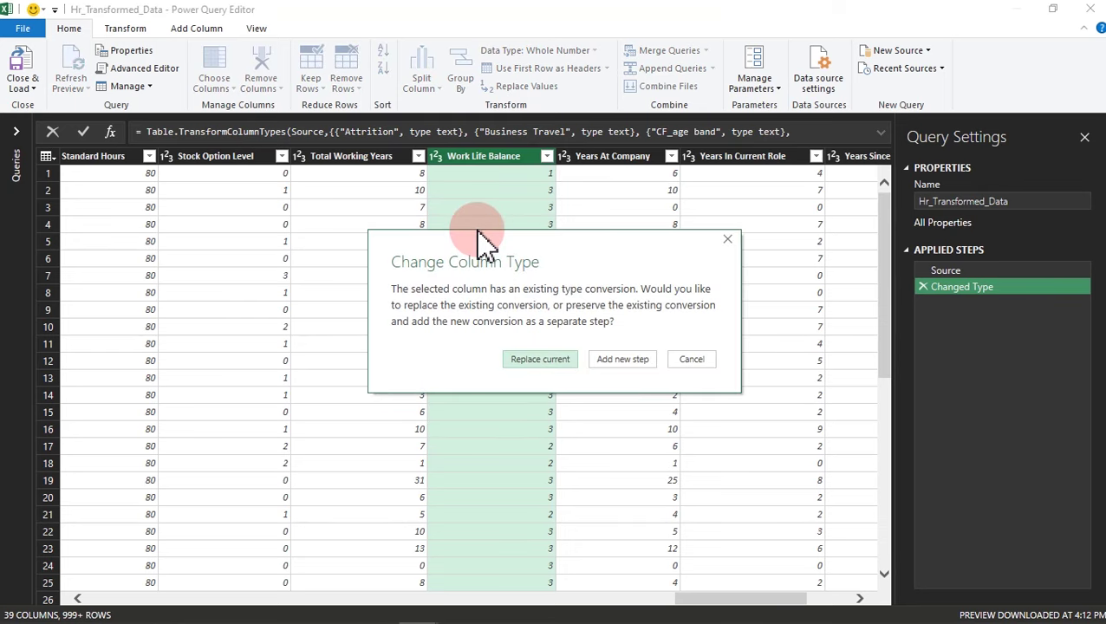
left_click_drag(501, 246, 383, 211)
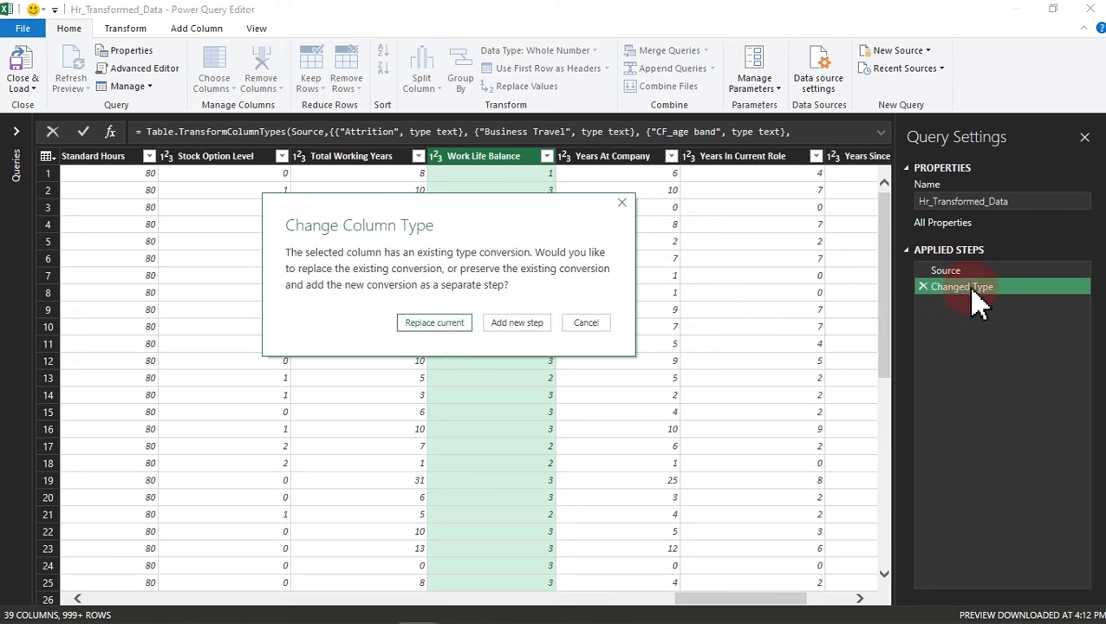
left_click(528, 333)
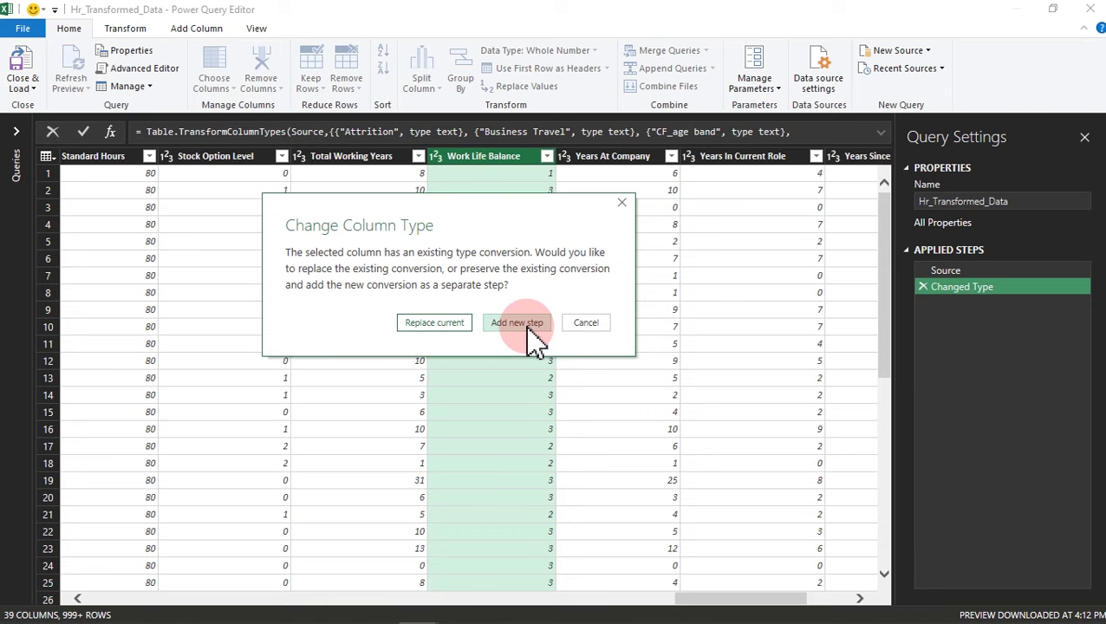
left_click(529, 333)
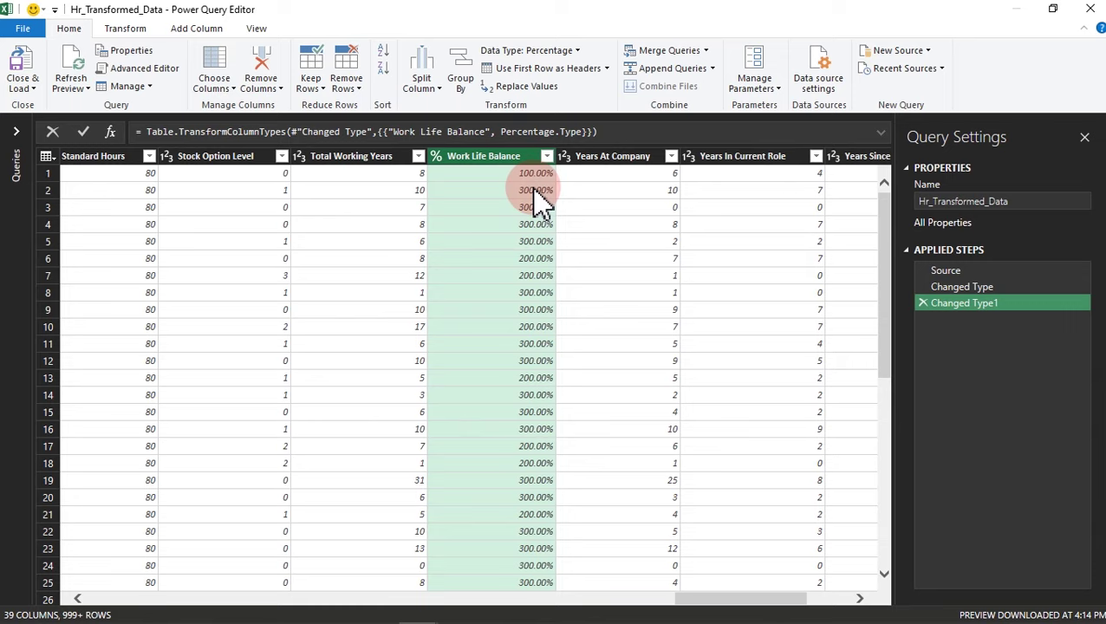
left_click(436, 157)
left_click(436, 157)
left_click(436, 157)
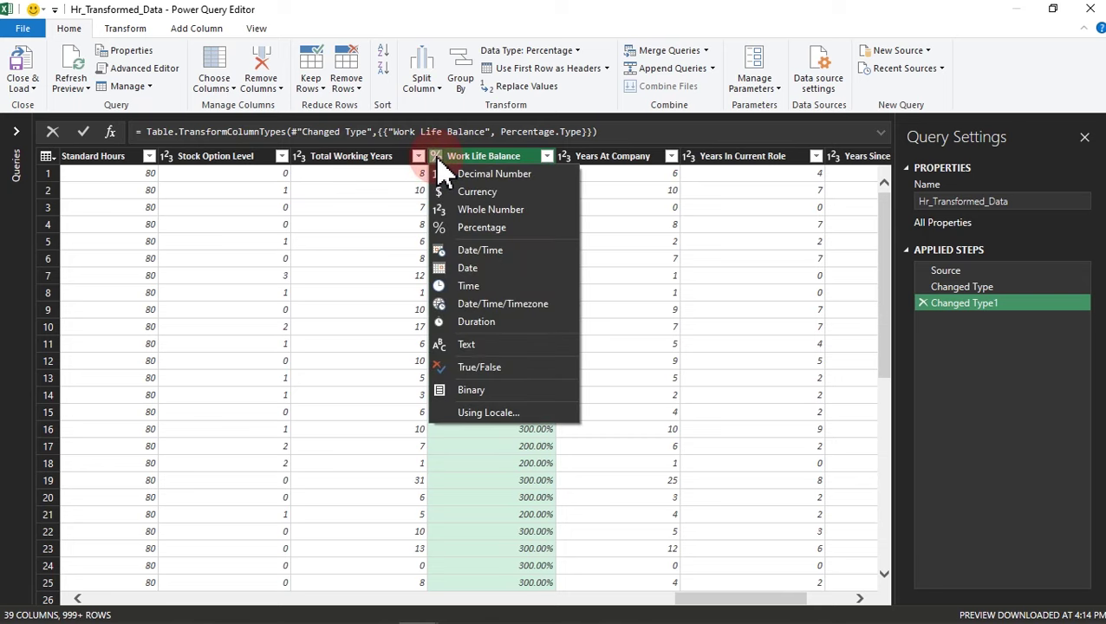
Rename the applied step that converts Work Life Balance to Percent.
left_click(970, 313)
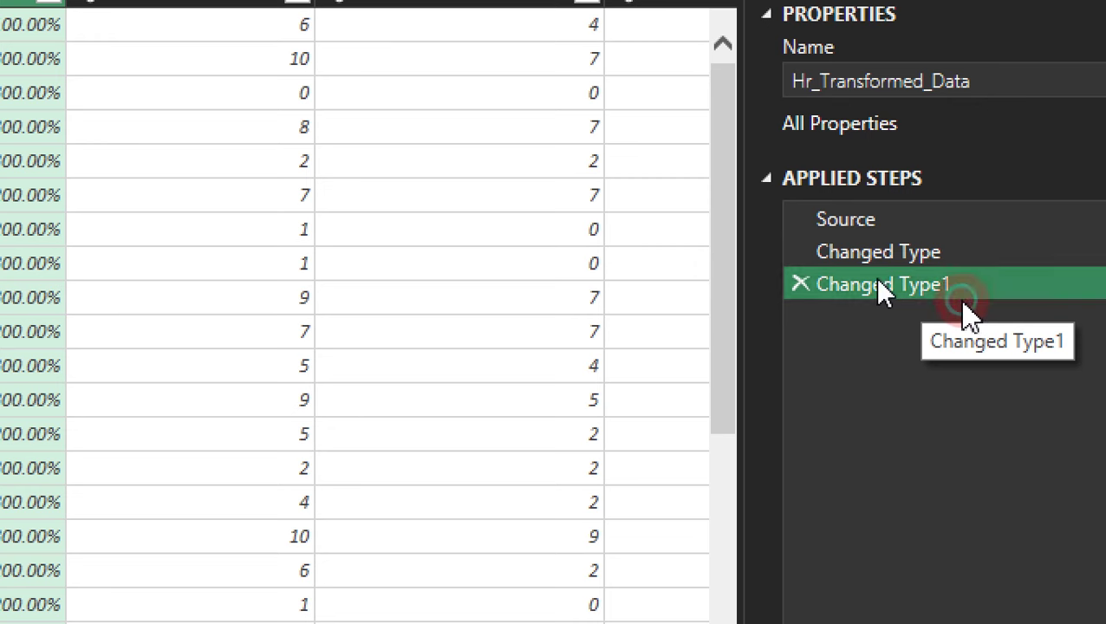
right_click(881, 284)
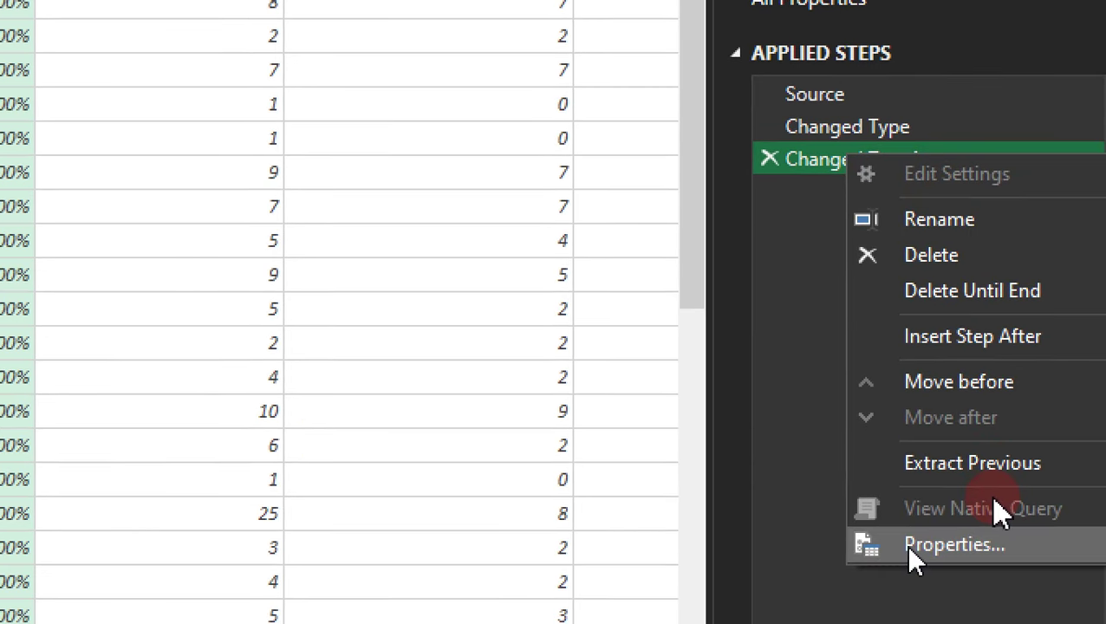
left_click(941, 217)
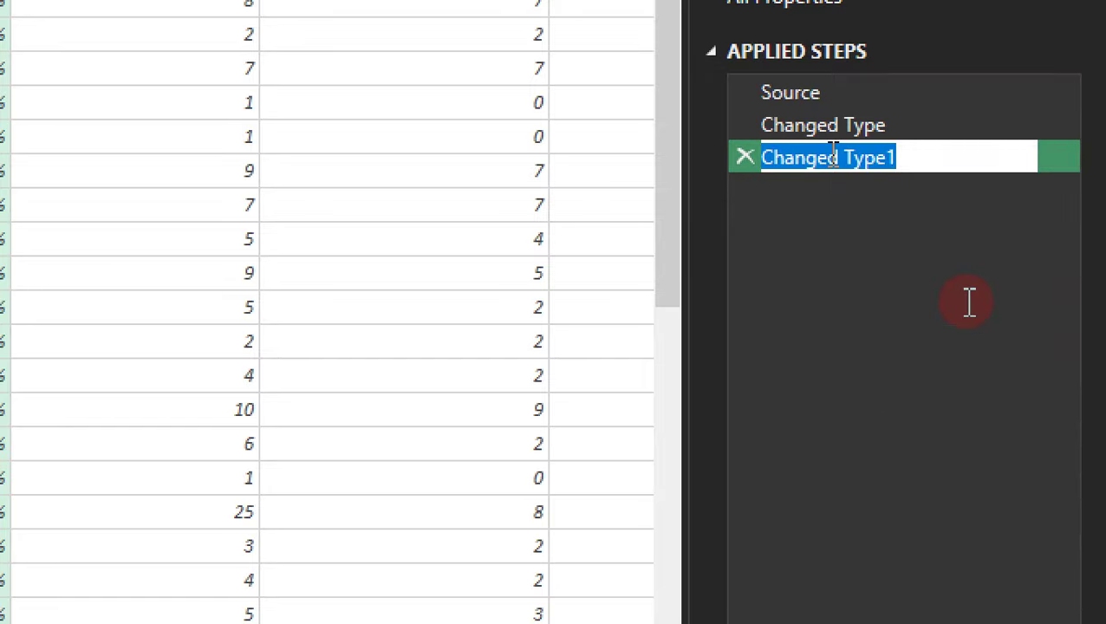
type("Percent")
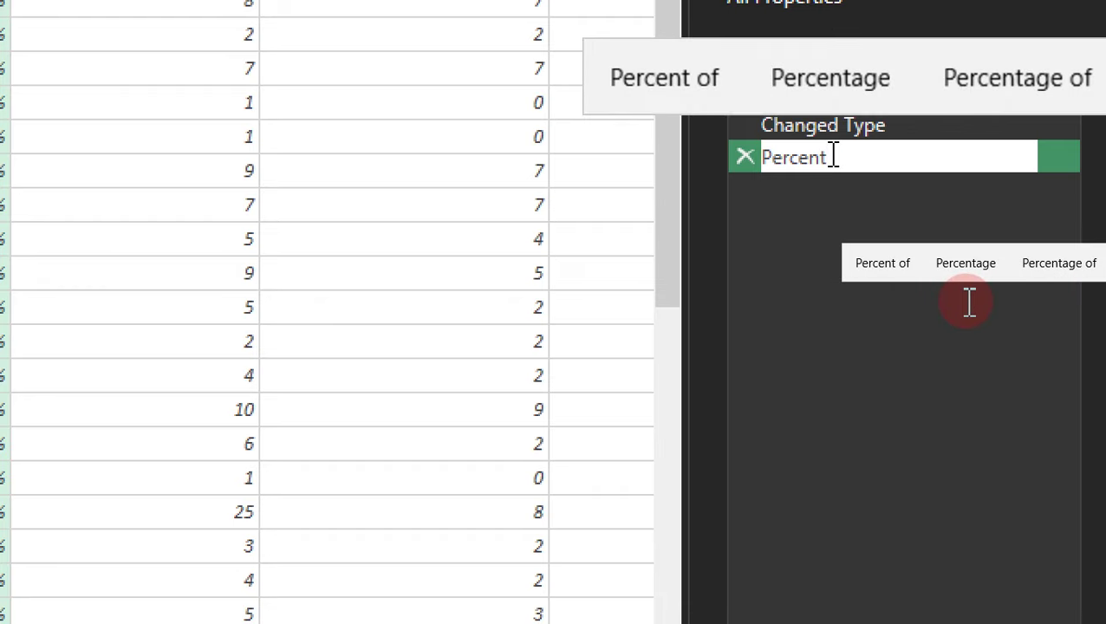
left_click(968, 301)
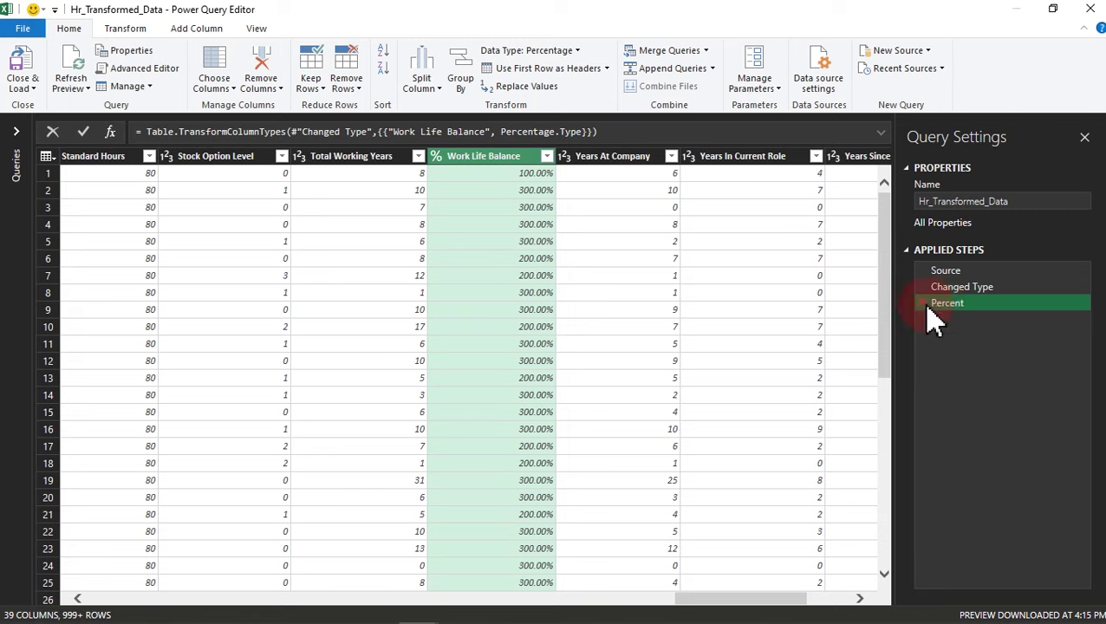
Delete the applied step named Percent from the query and return to the table's first columns.
mouse_move(949, 315)
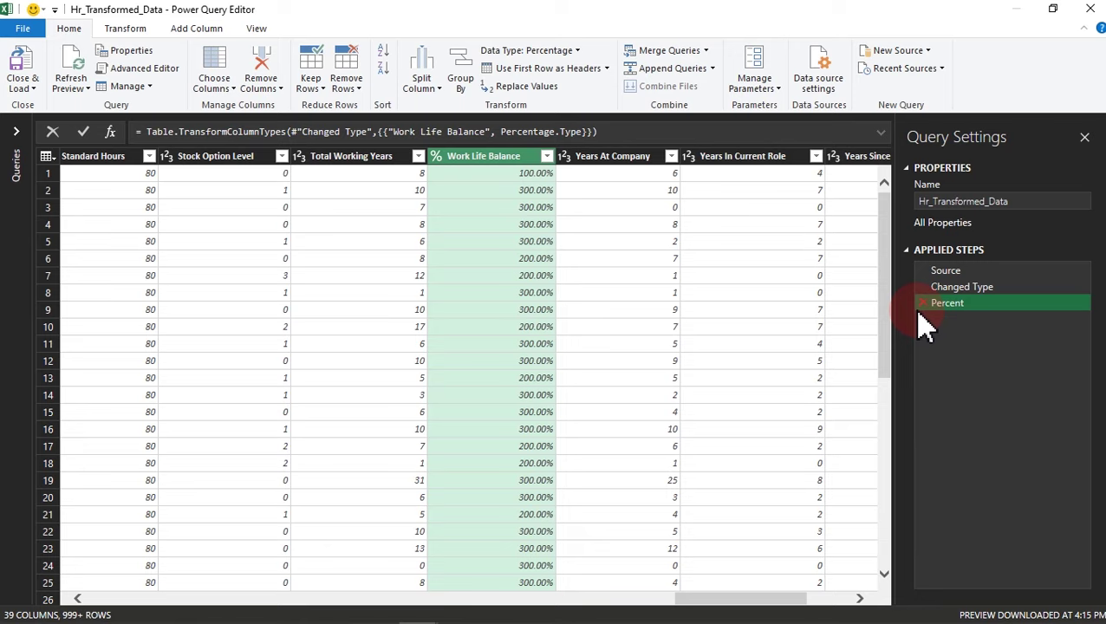
left_click(921, 302)
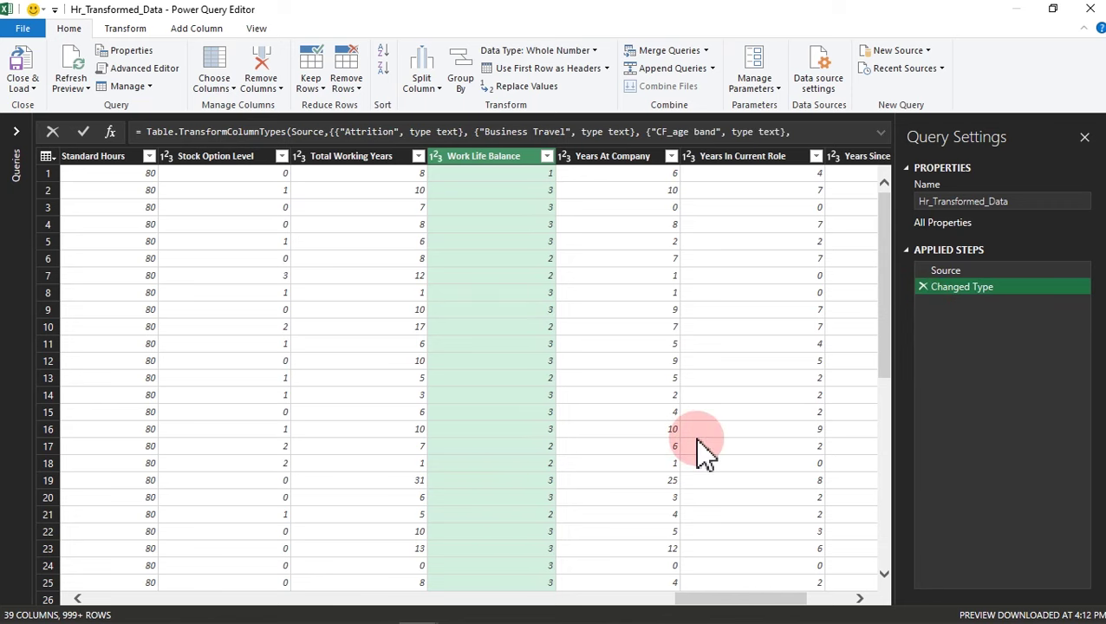
left_click_drag(756, 604, 95, 611)
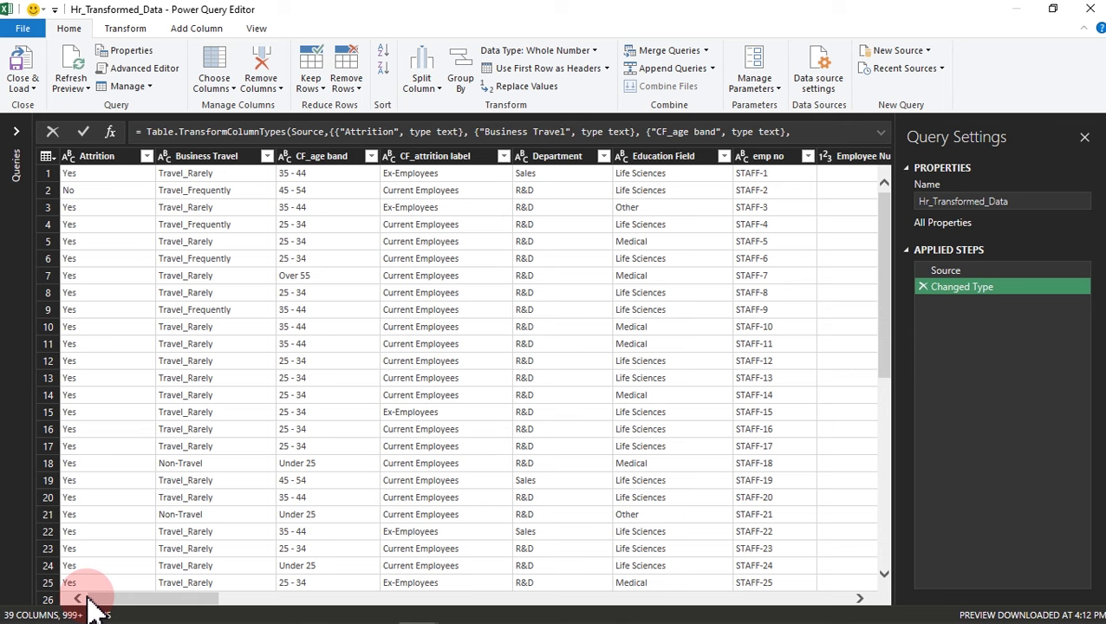
left_click(163, 157)
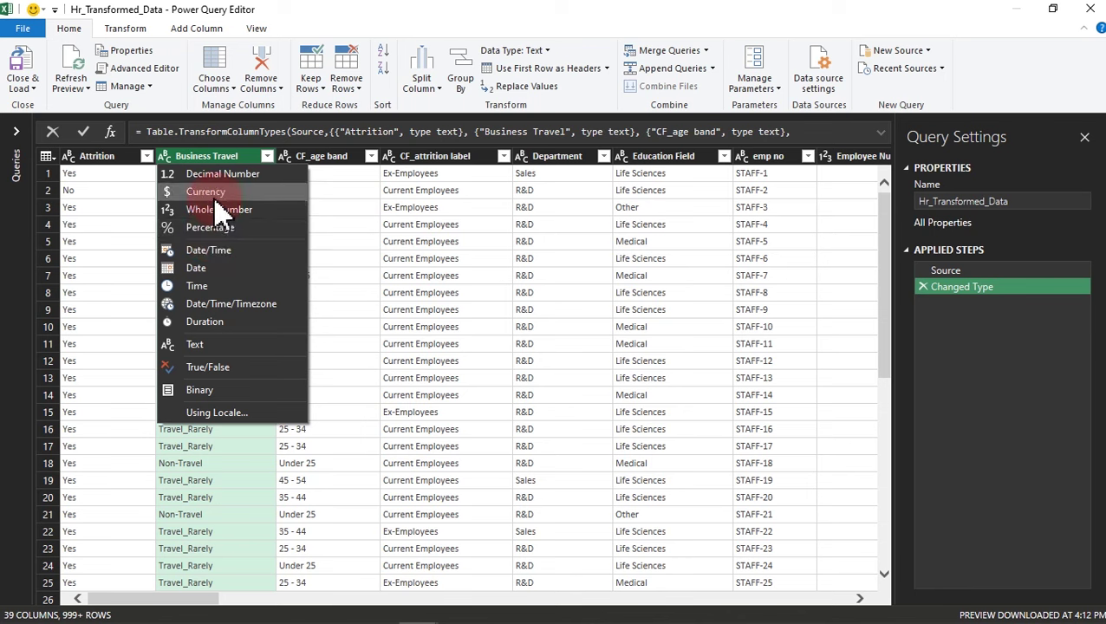
left_click(334, 160)
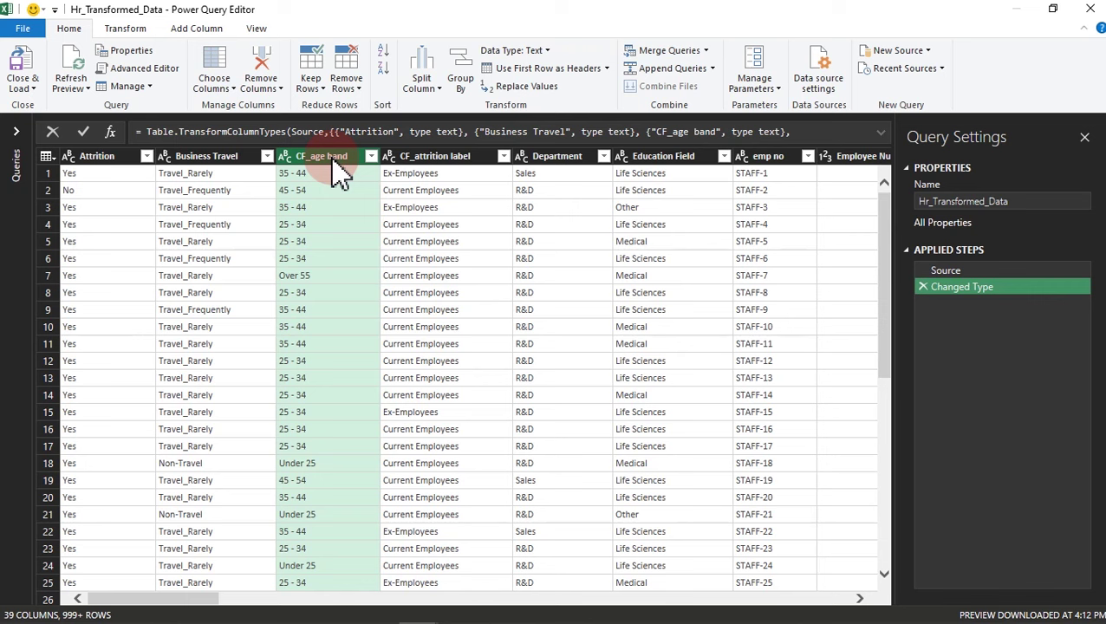
key("ctrl+a")
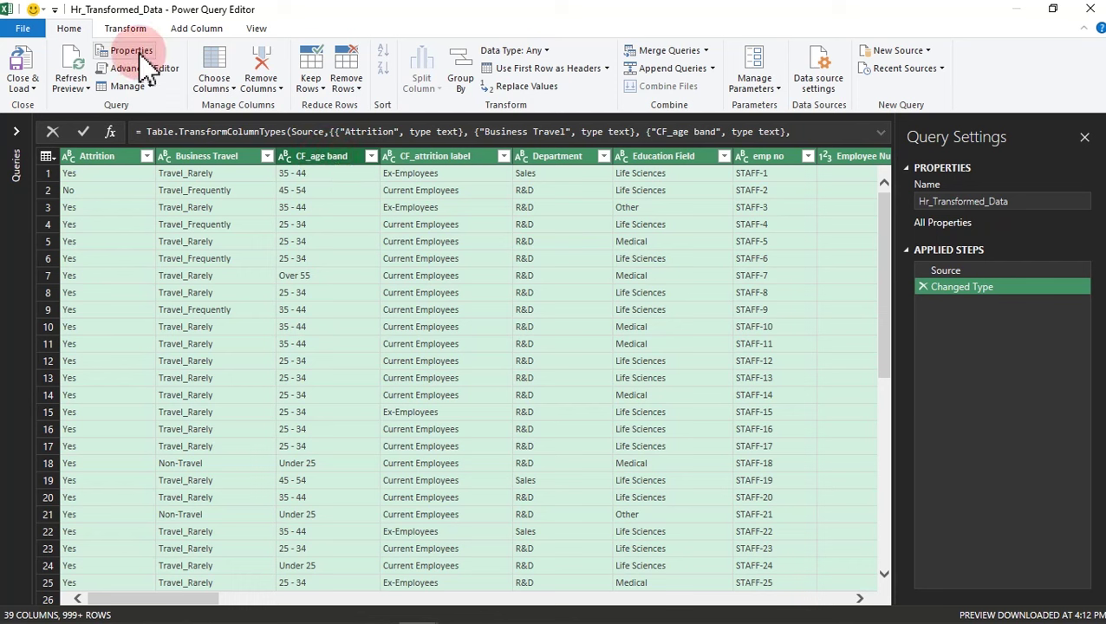
left_click(126, 28)
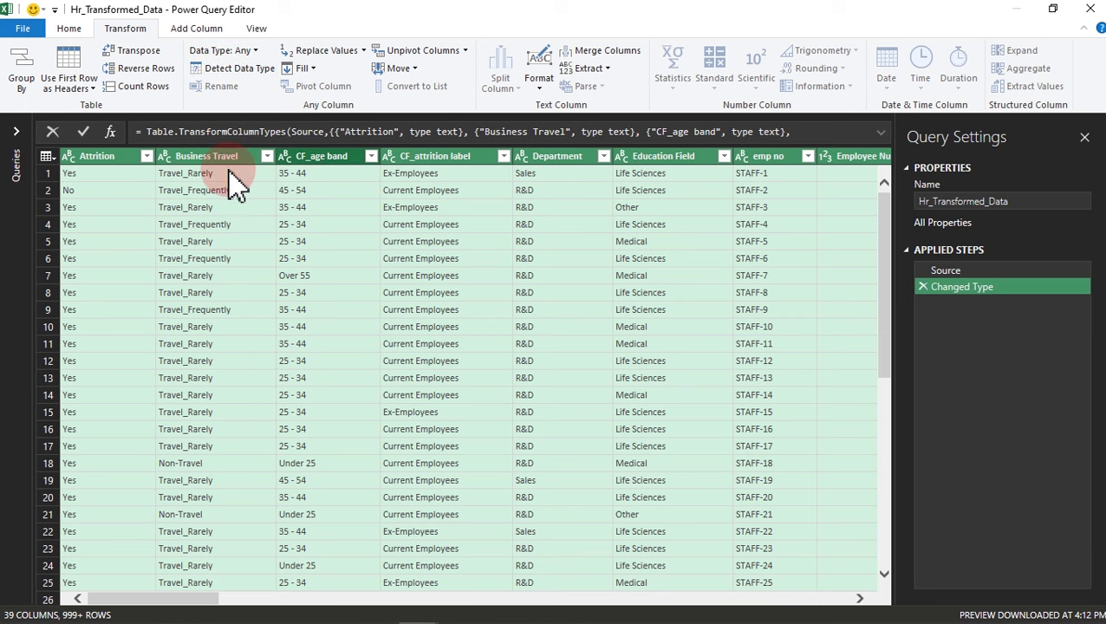
left_click(231, 225)
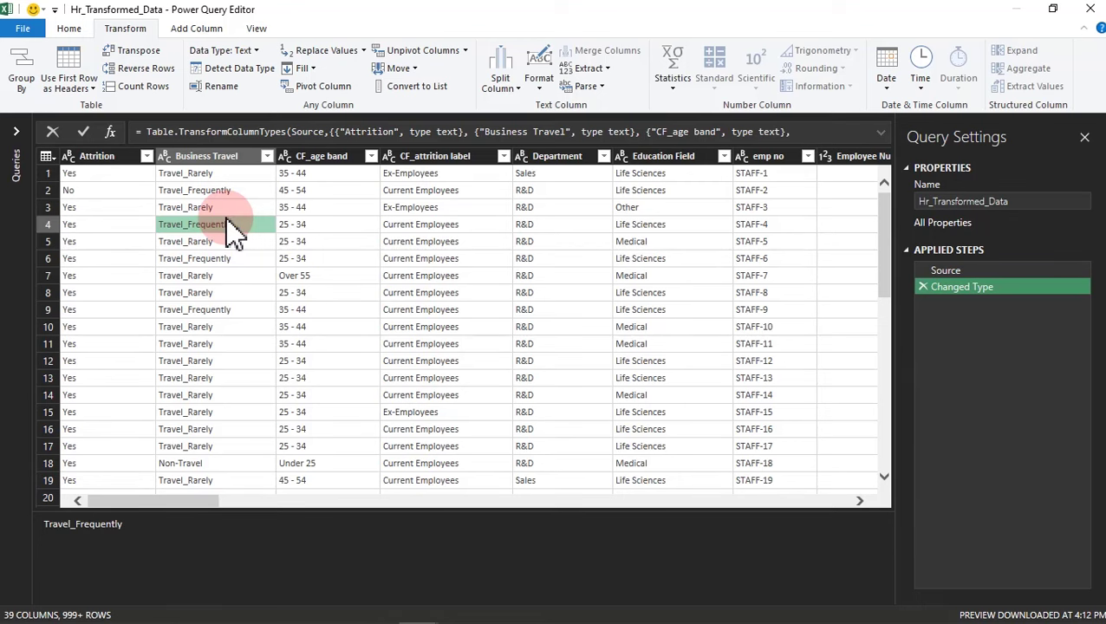
left_click(420, 241)
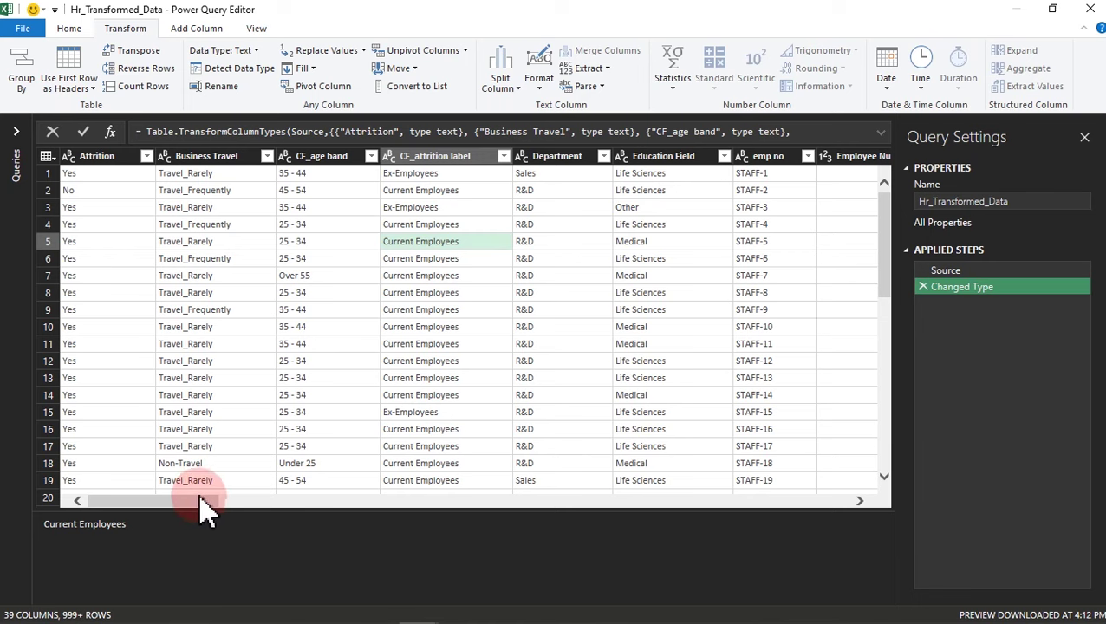
left_click_drag(198, 501, 286, 520)
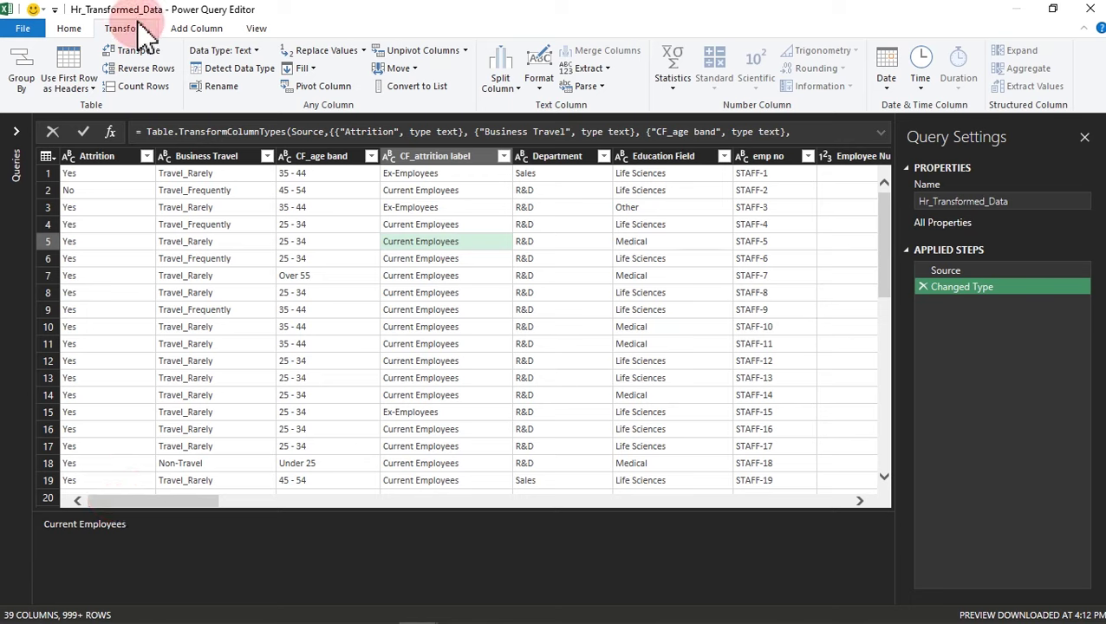
left_click(68, 29)
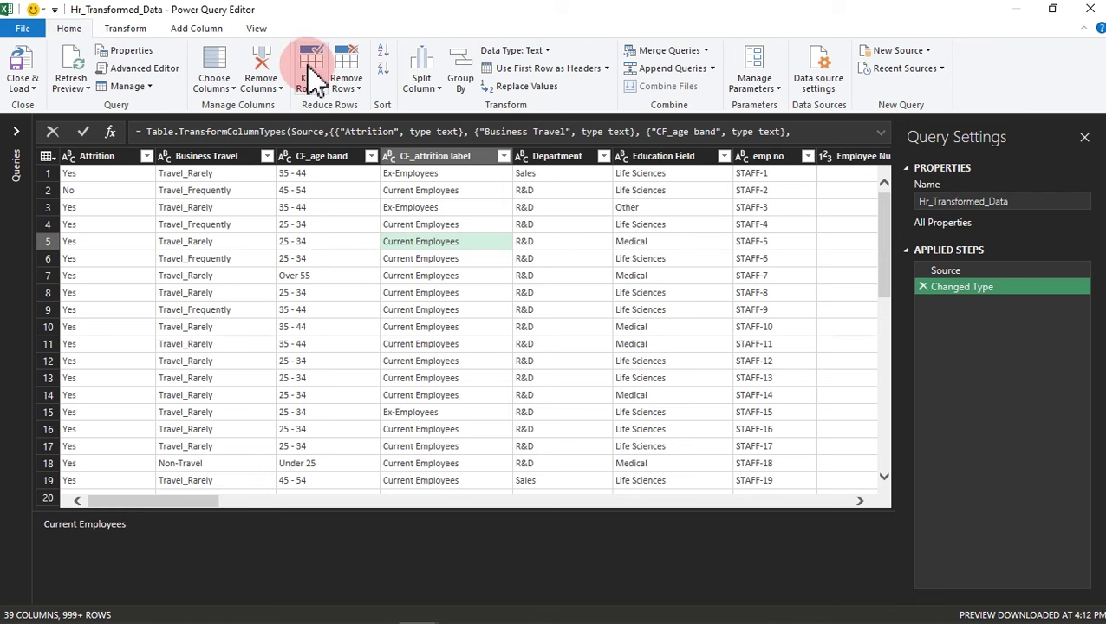
left_click(223, 88)
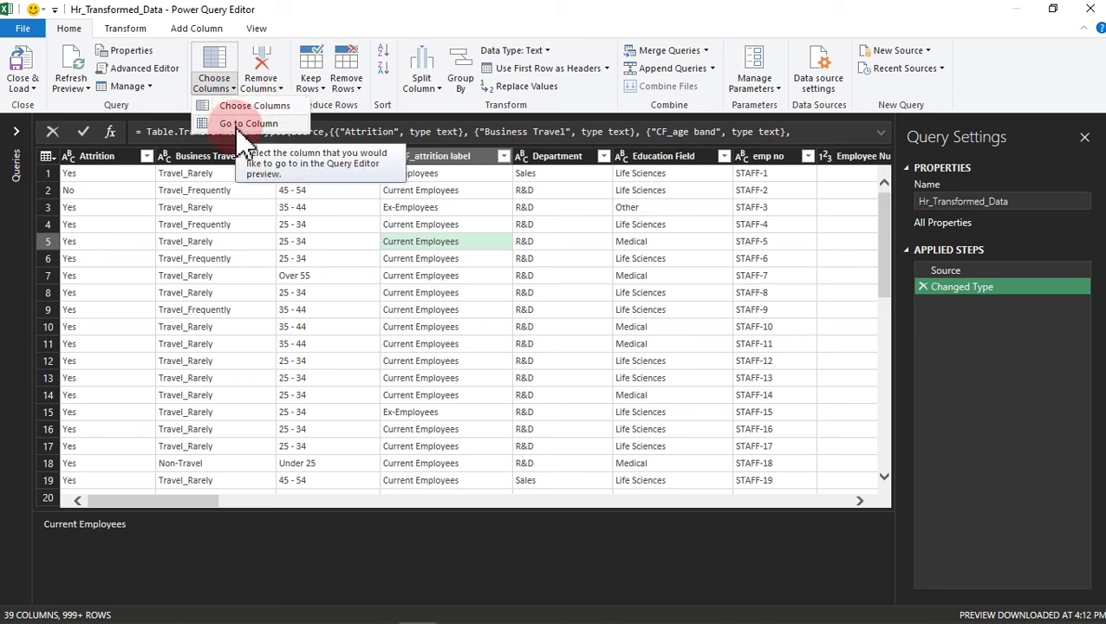
left_click(239, 266)
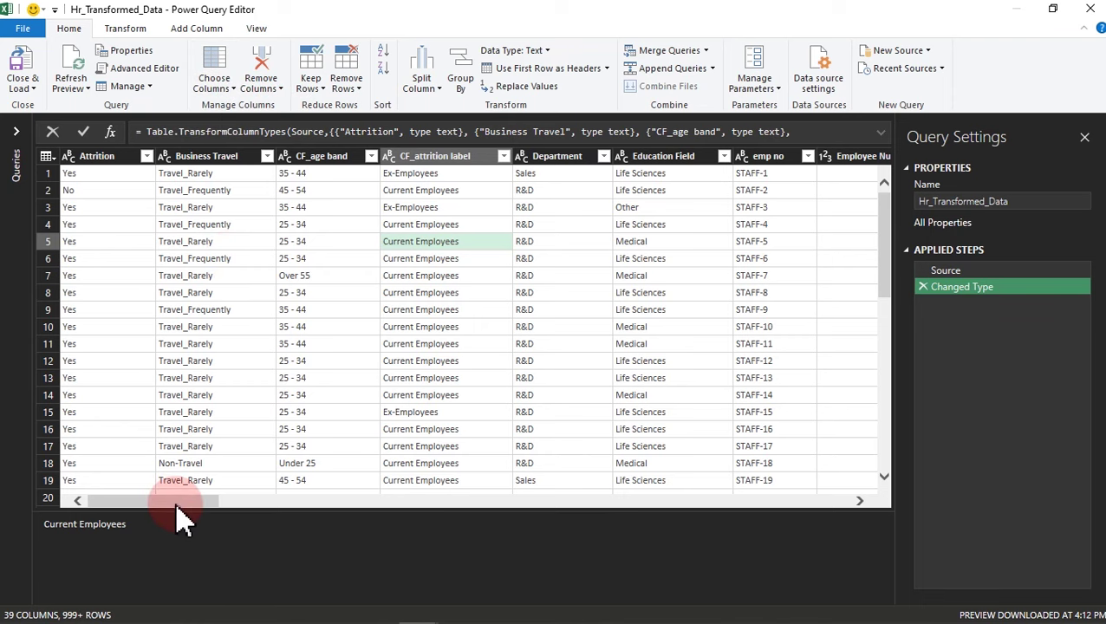
left_click_drag(178, 505, 1001, 507)
left_click_drag(815, 508, 648, 504)
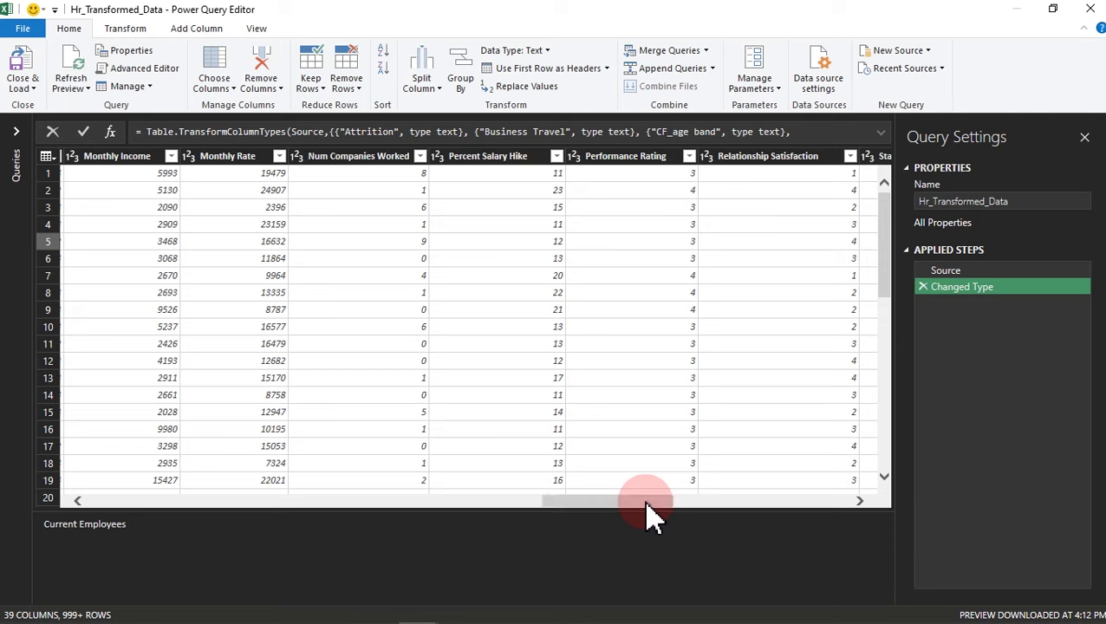
Jump to the Business Travel column with Go to Column.
left_click(214, 88)
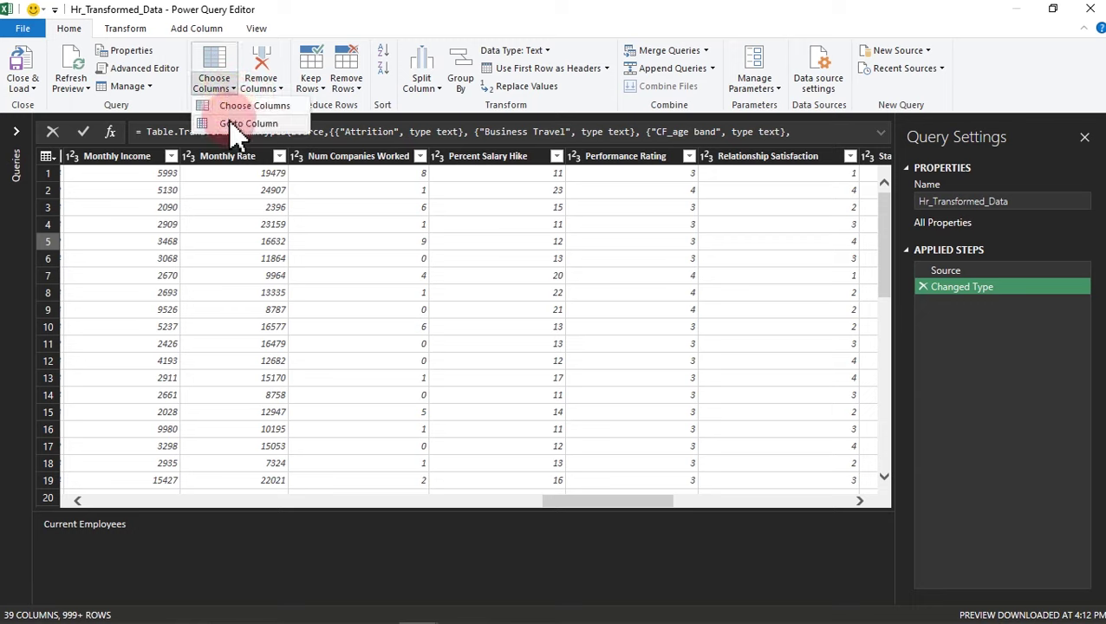
left_click(243, 125)
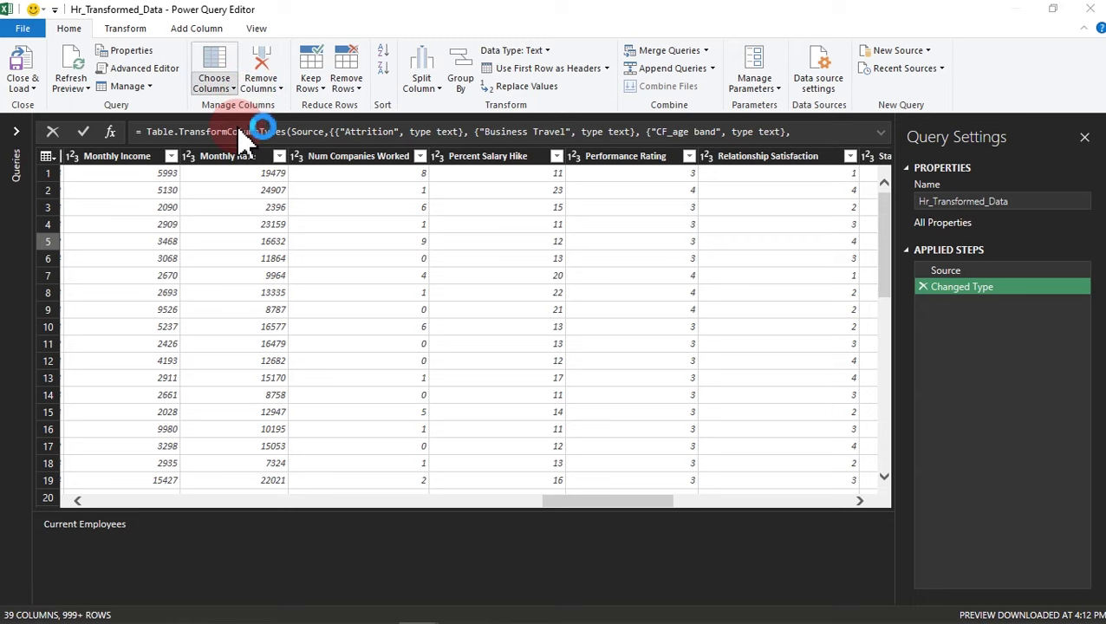
left_click(487, 136)
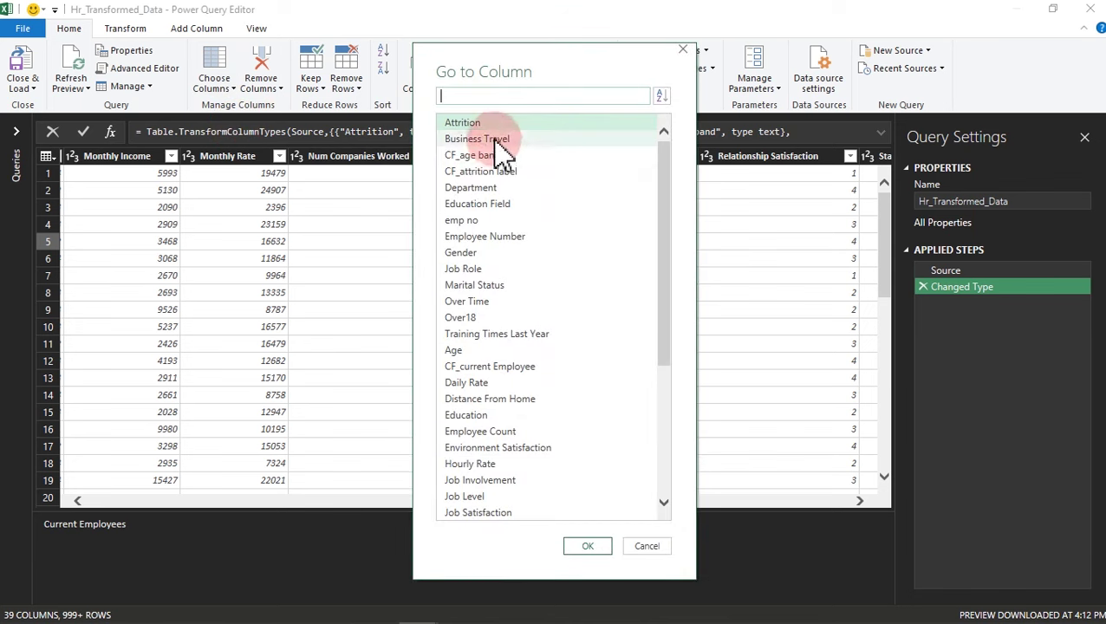
left_click(487, 141)
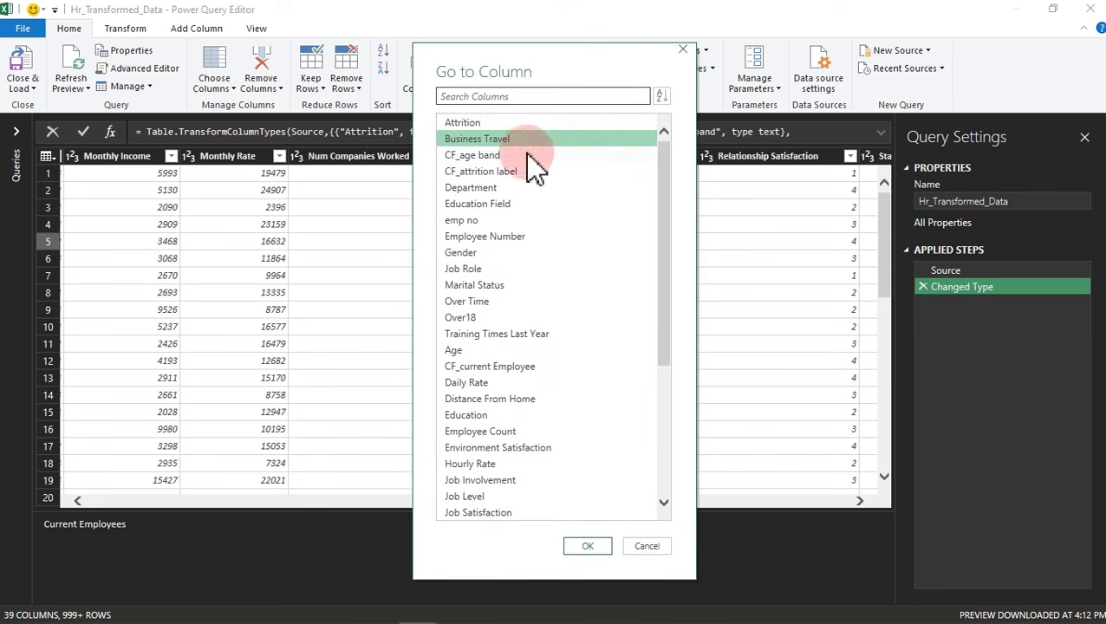
left_click(589, 546)
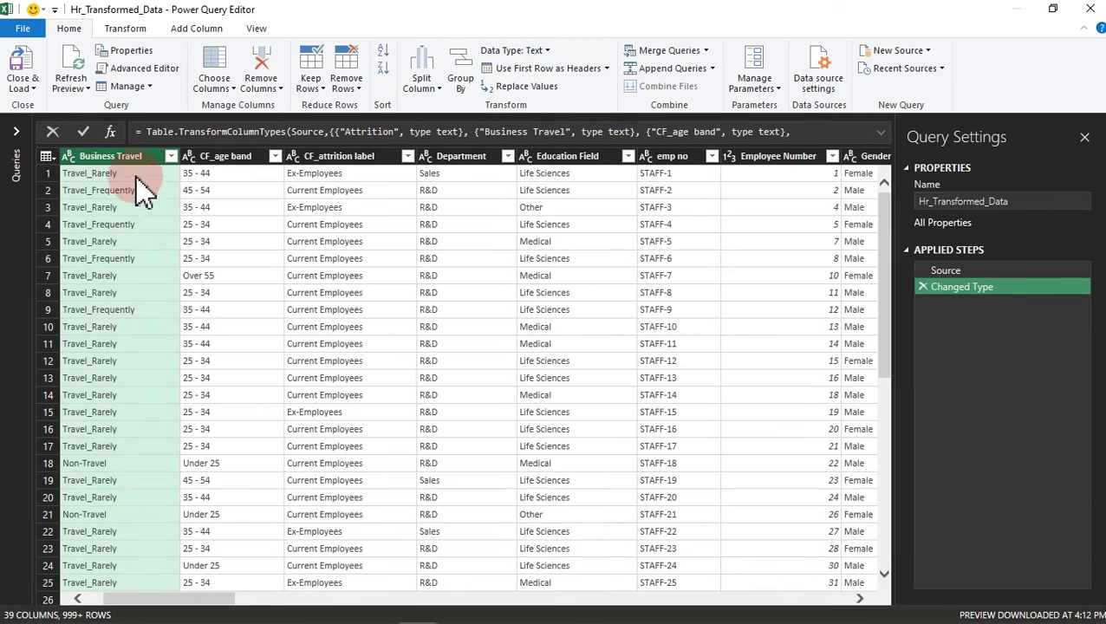
Jump to the Environment Satisfaction column with Go to Column.
left_click(217, 87)
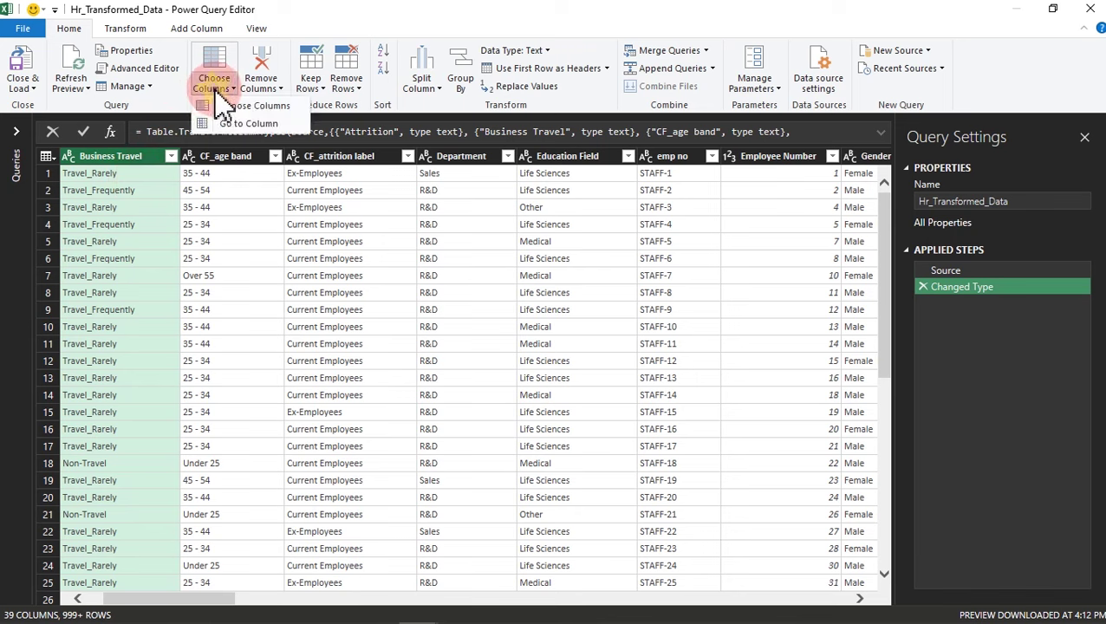
left_click(241, 128)
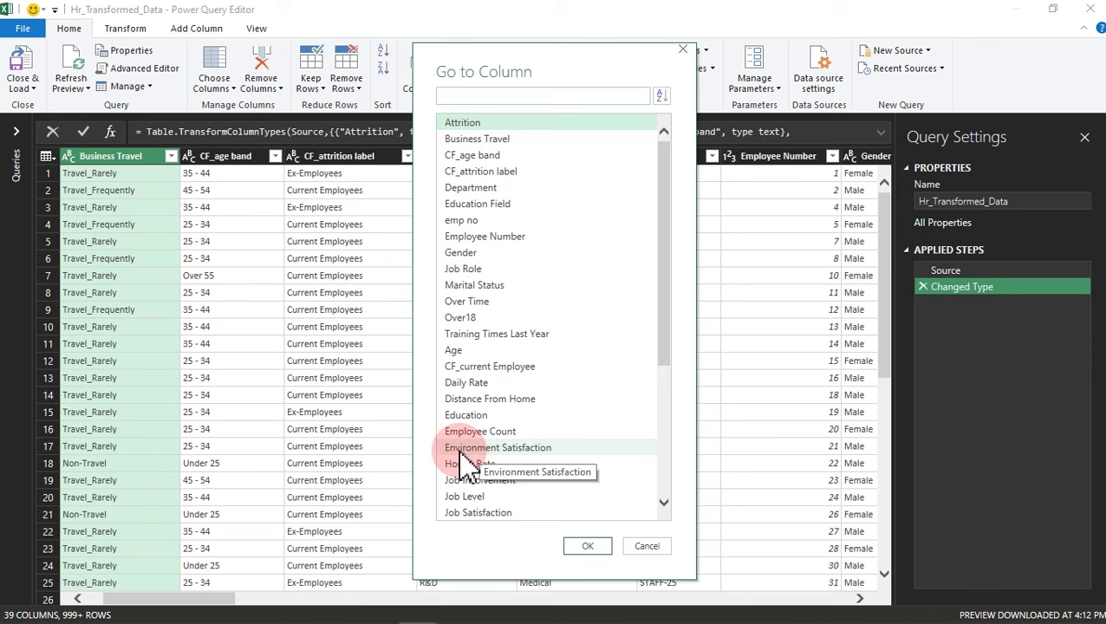
left_click(459, 448)
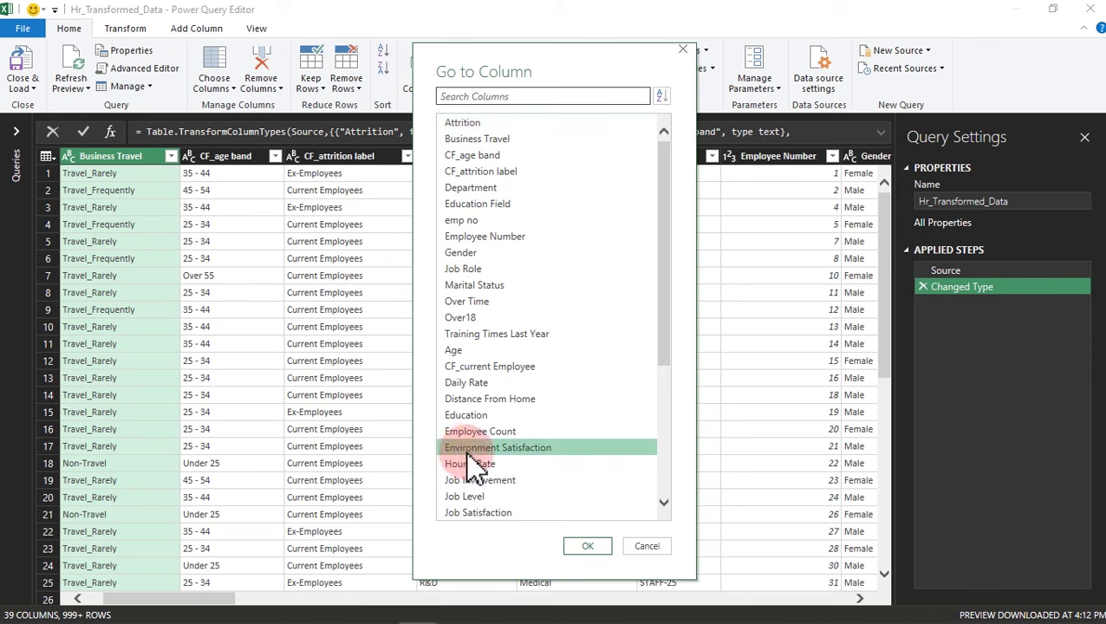
left_click(586, 547)
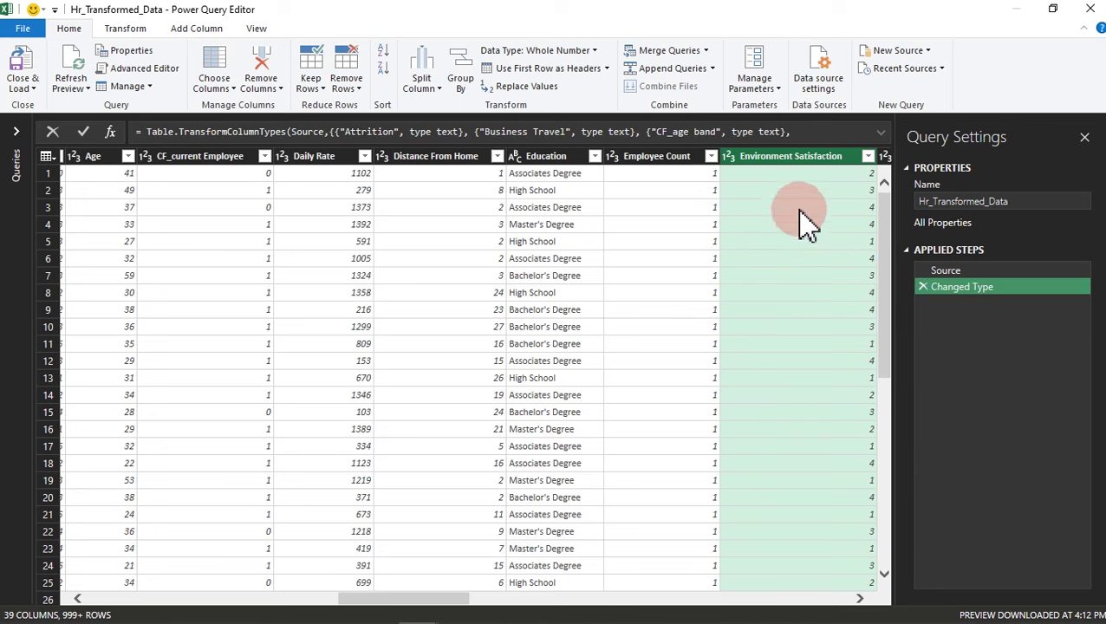
Review the full list of columns offered for keeping in Choose Columns, then cancel without changing the selection.
left_click(223, 91)
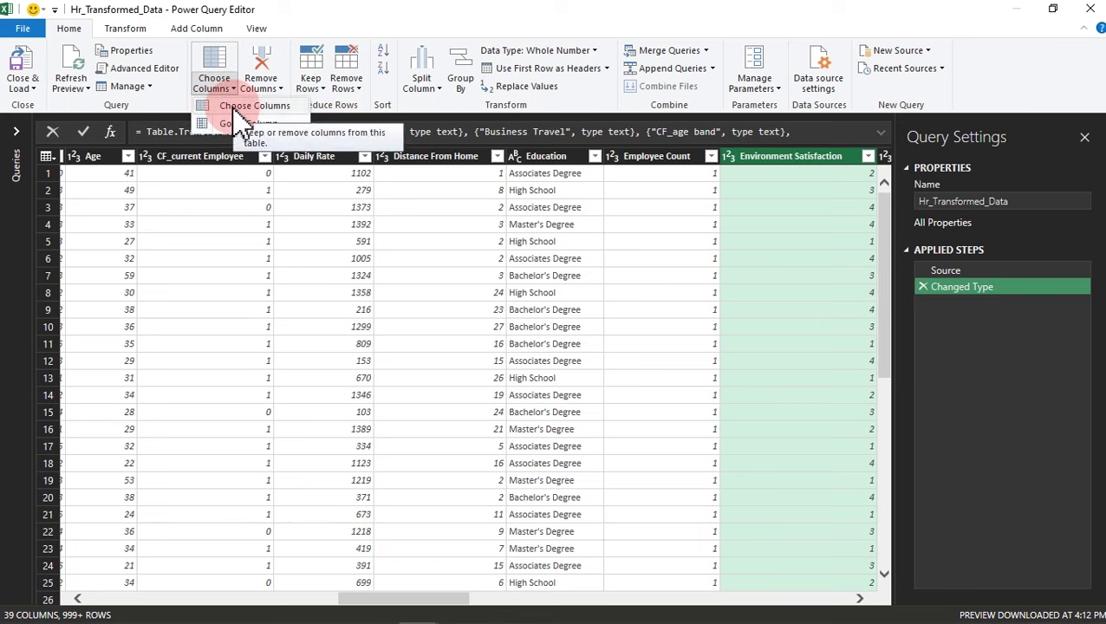
left_click(236, 108)
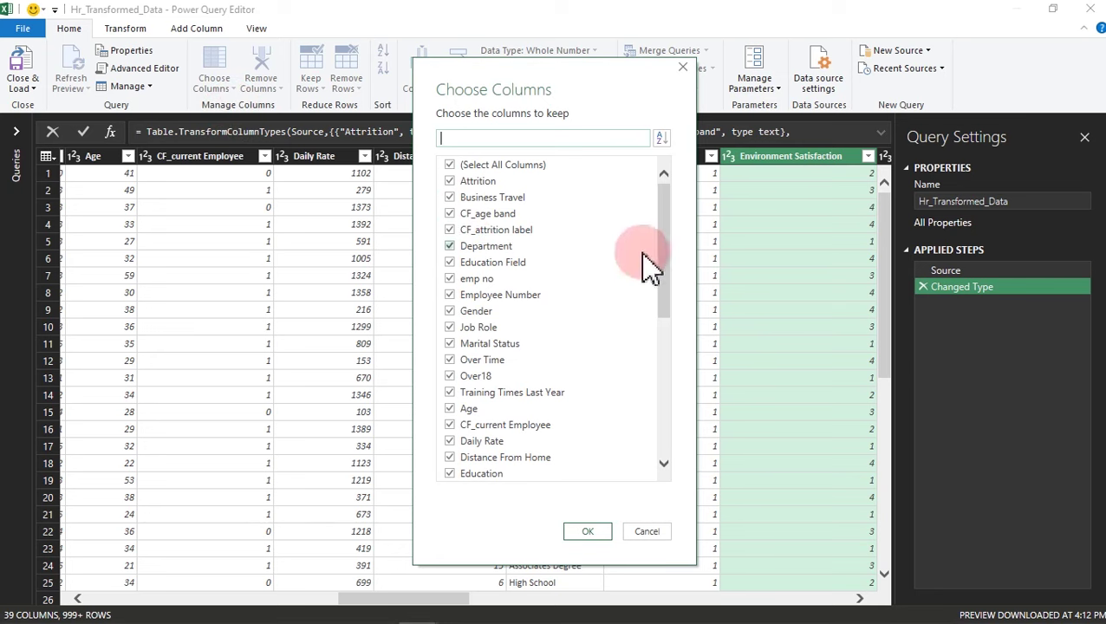
left_click_drag(666, 259, 668, 438)
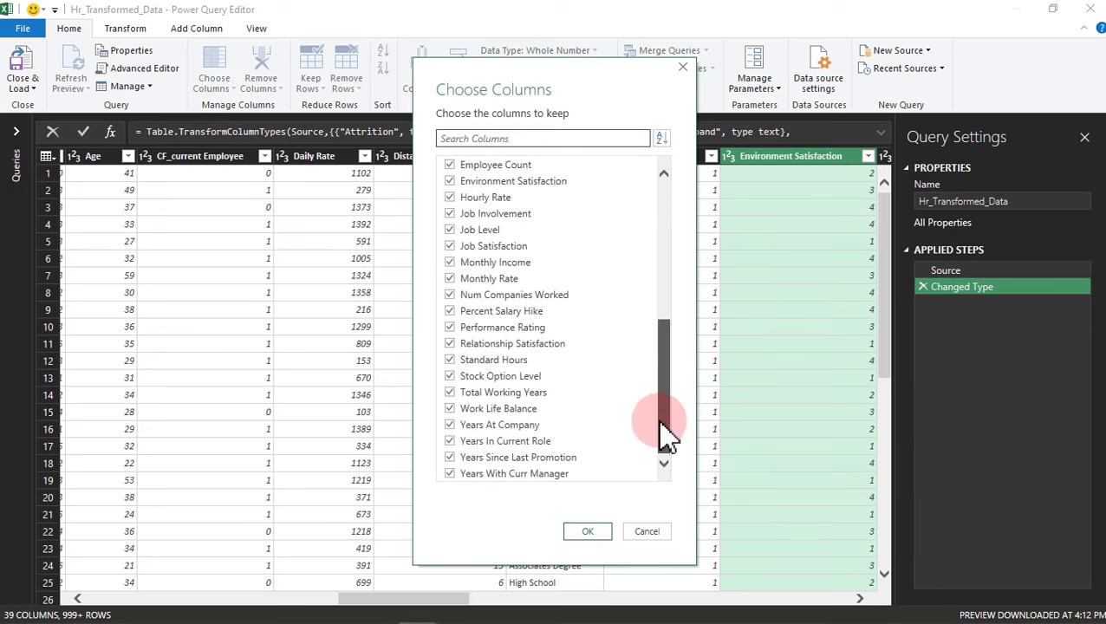
left_click_drag(668, 442, 680, 198)
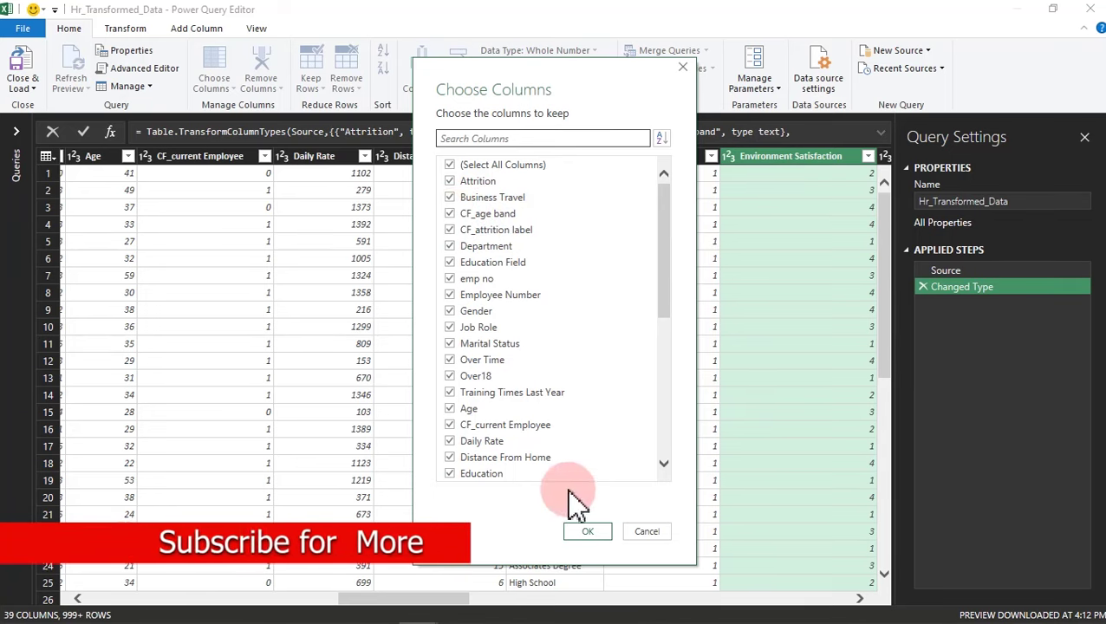
left_click(642, 538)
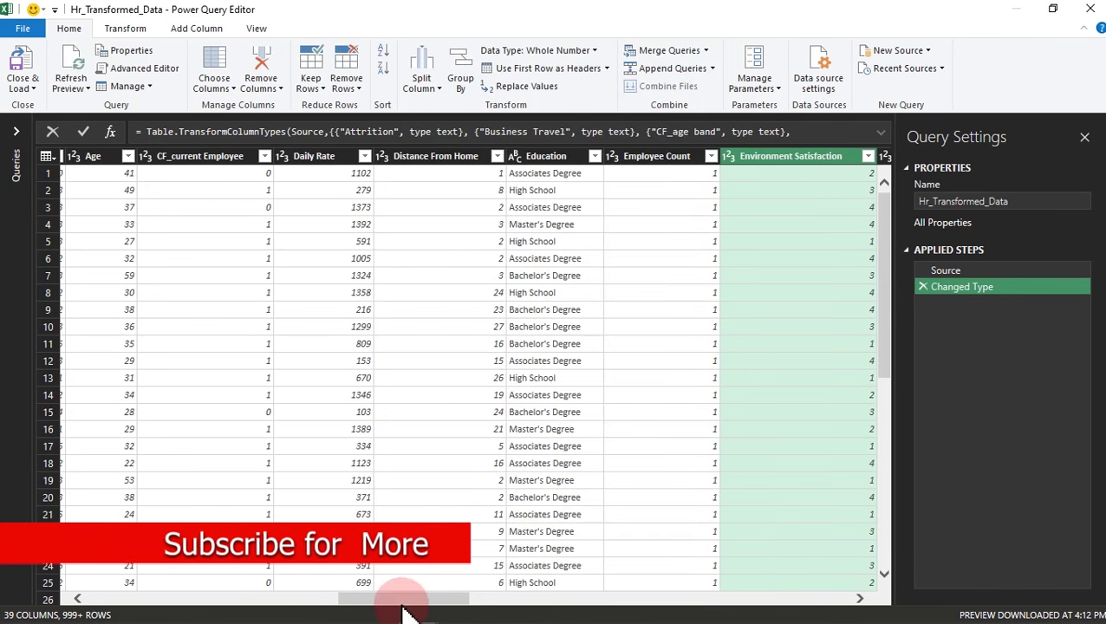
Load and inspect the complete list of filter values for the CF_age band column without applying a filter.
left_click_drag(407, 598, 91, 581)
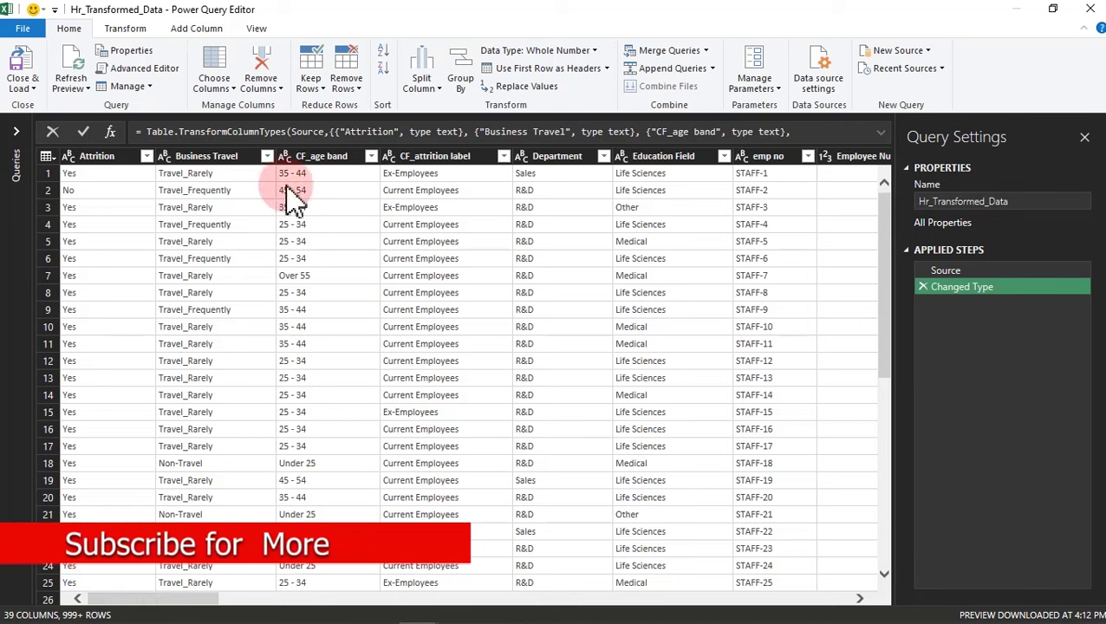
left_click(309, 159)
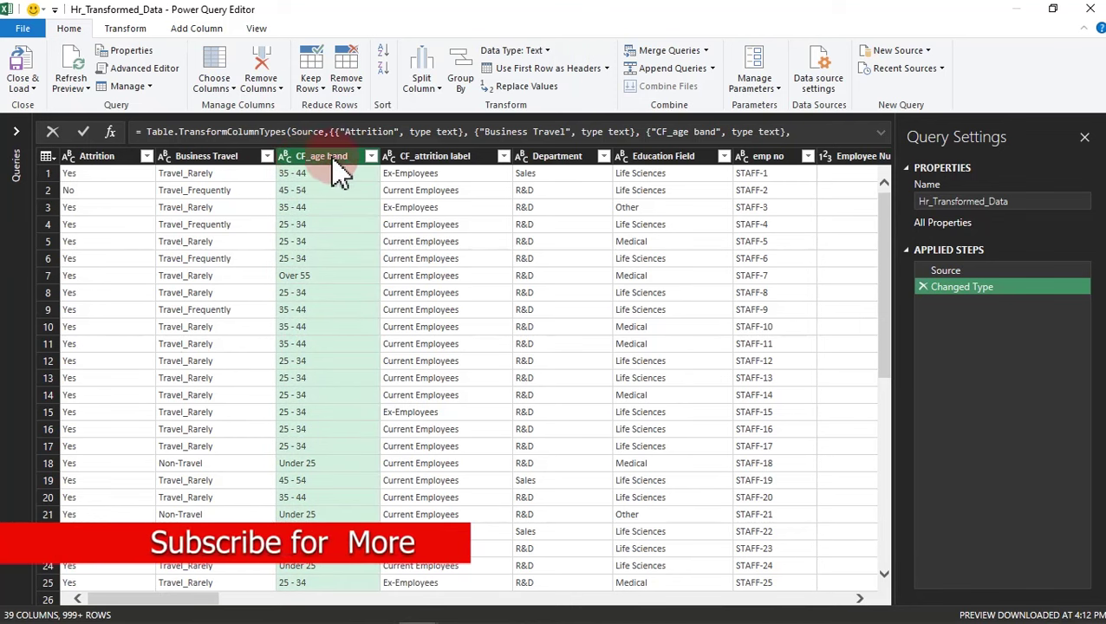
left_click(371, 157)
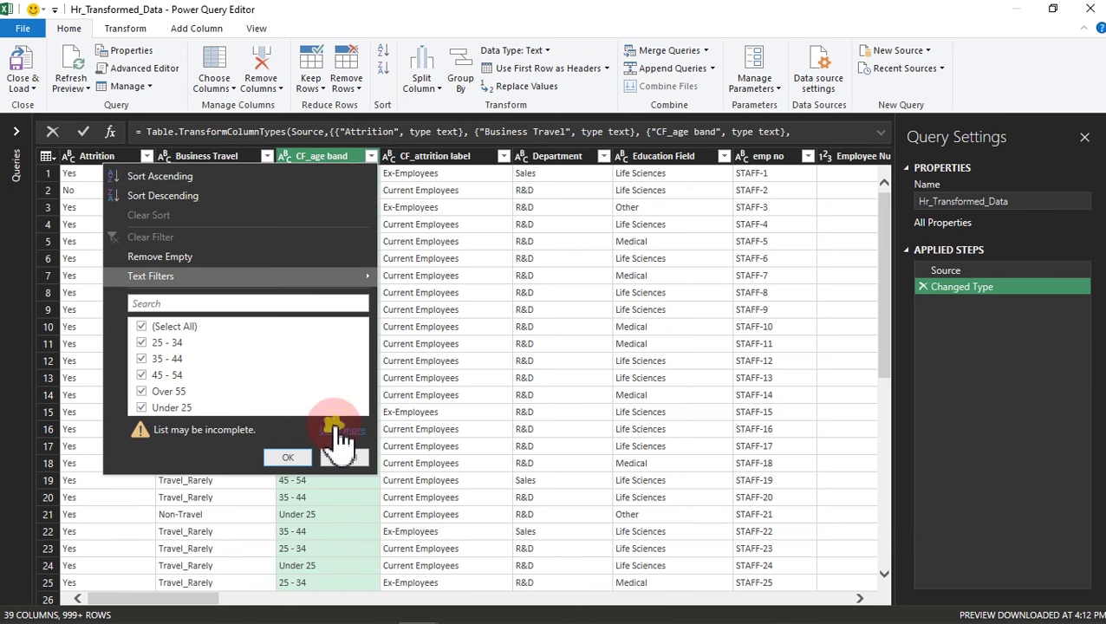
left_click(345, 431)
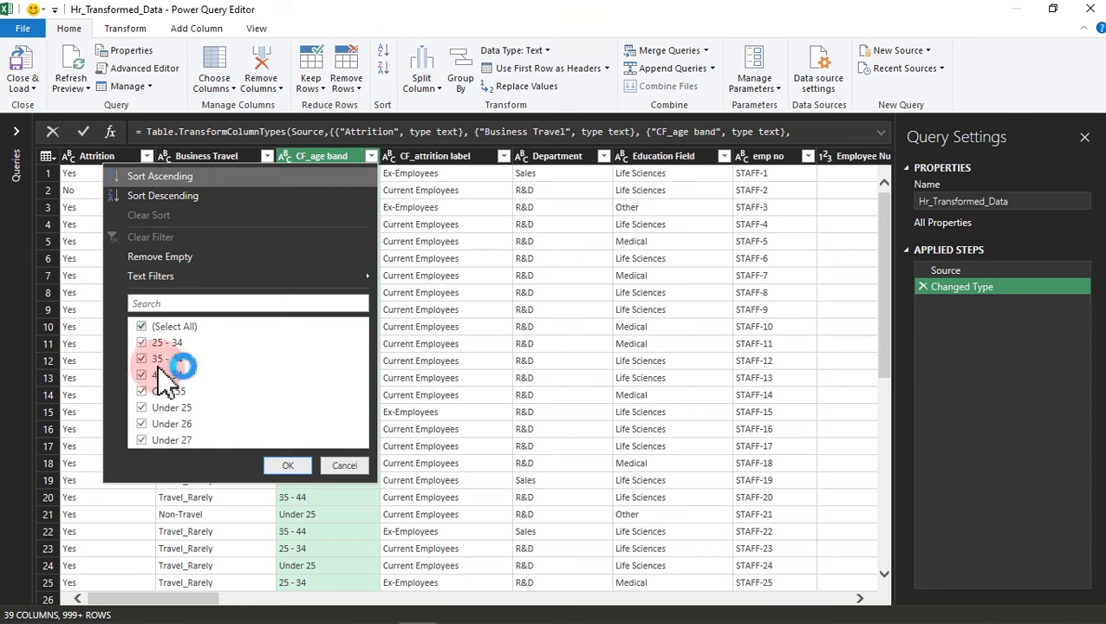
left_click(346, 468)
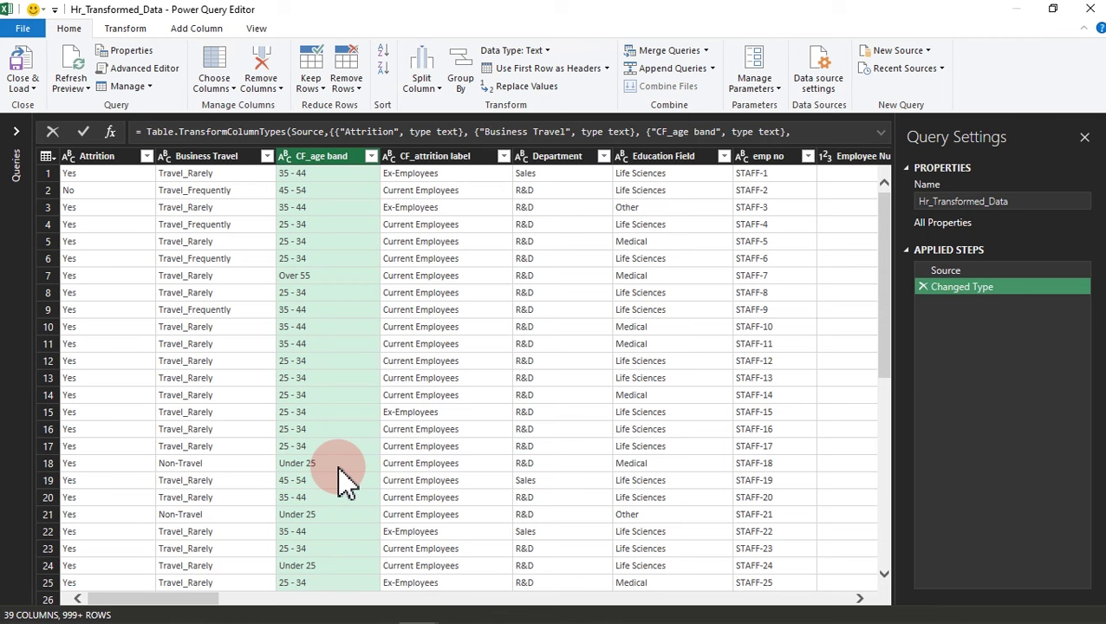
right_click(333, 165)
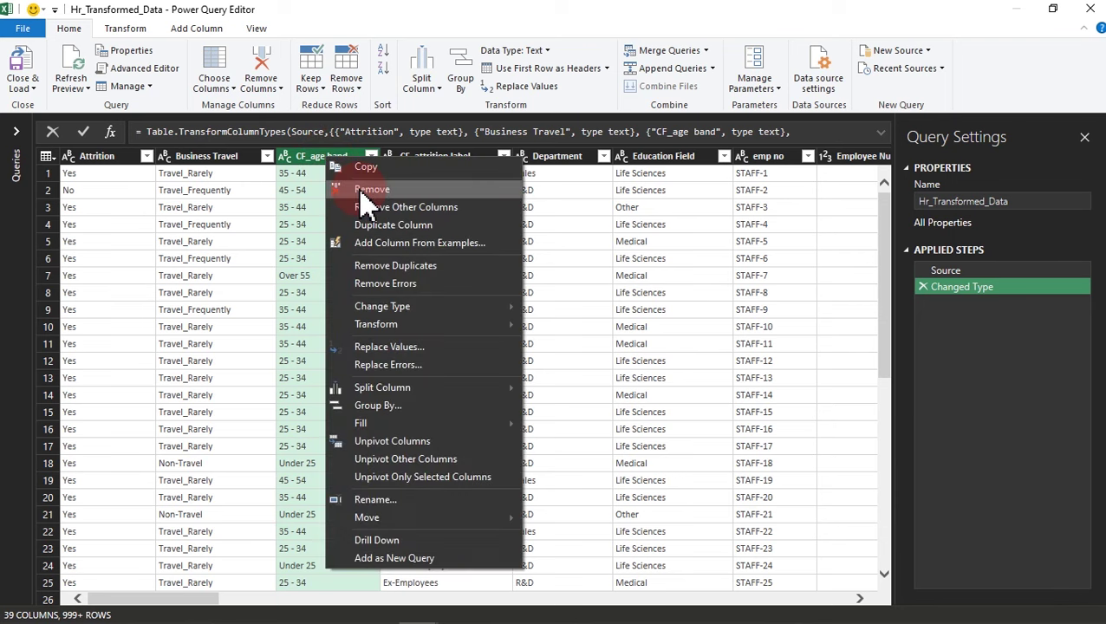
left_click(299, 171)
left_click(305, 173)
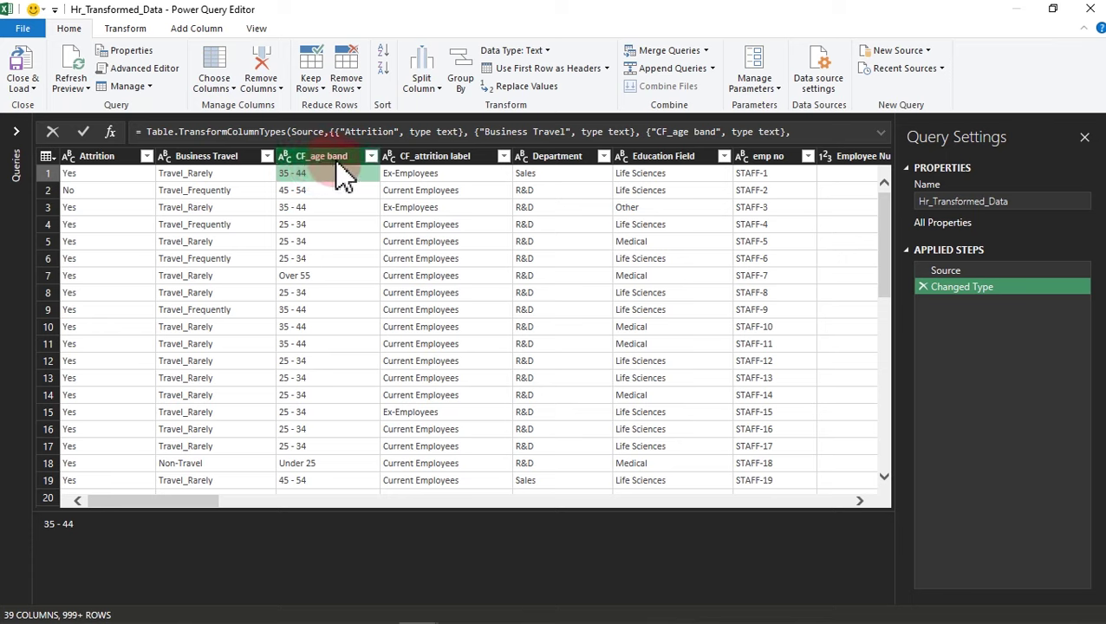
Try excluding CF_age band and CF_attrition label with Choose Columns, and delete the applied step it adds.
left_click(409, 161)
left_click(463, 165)
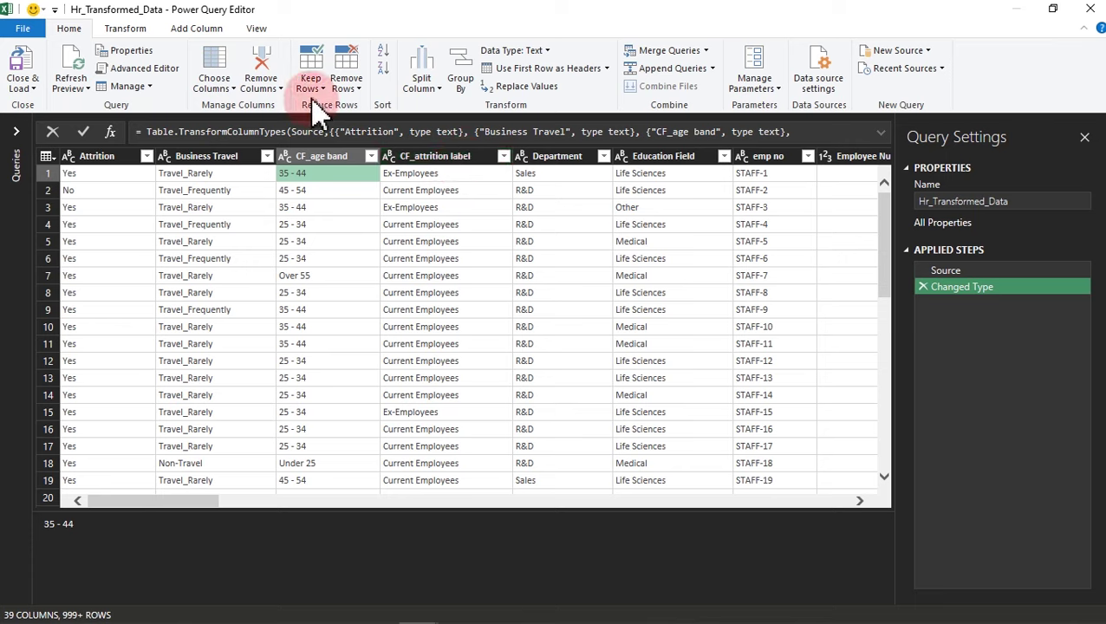
left_click(232, 88)
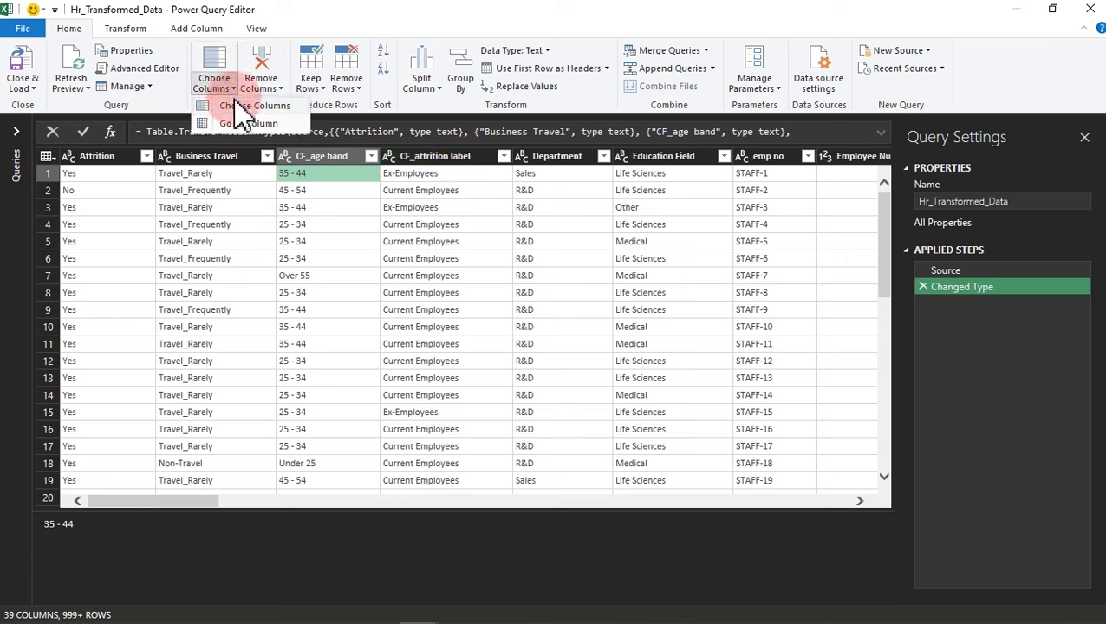
left_click(247, 109)
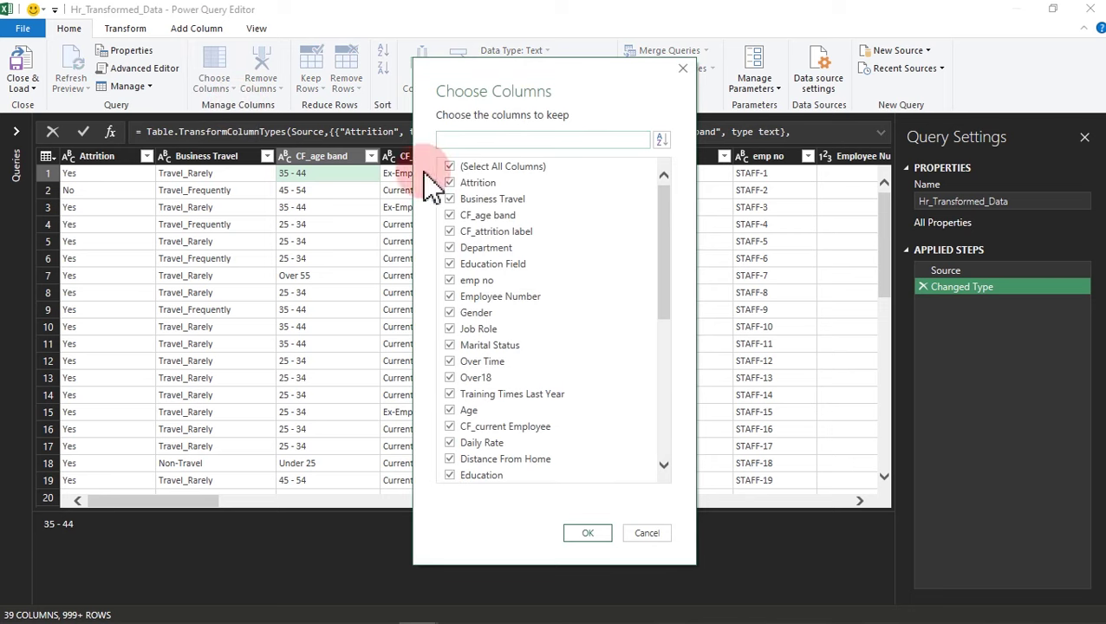
left_click(450, 215)
left_click(451, 232)
left_click(598, 535)
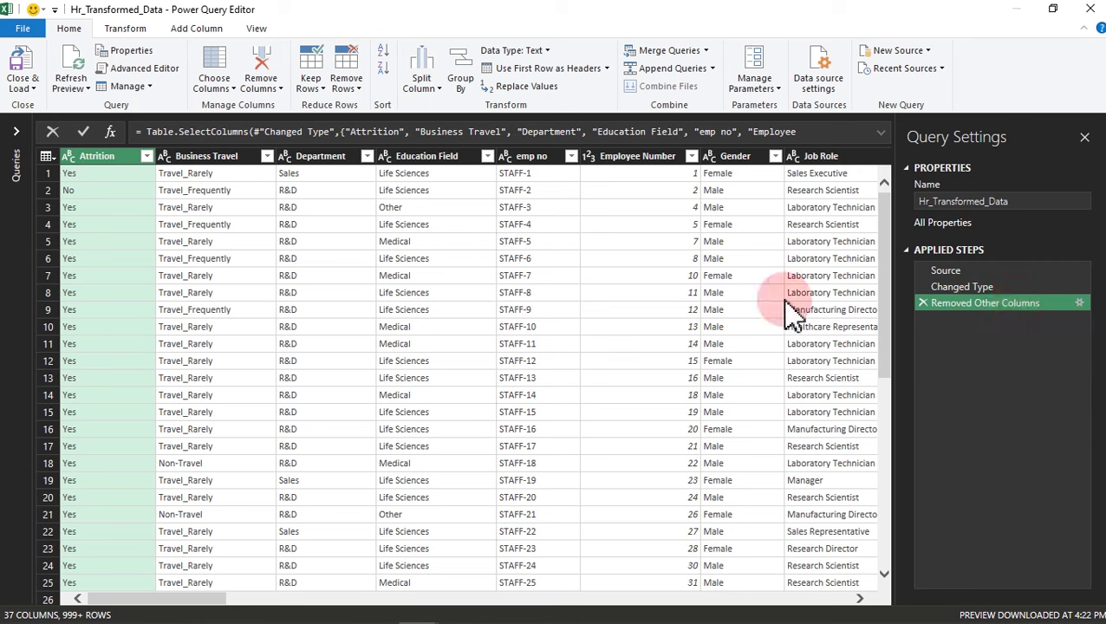
left_click(921, 305)
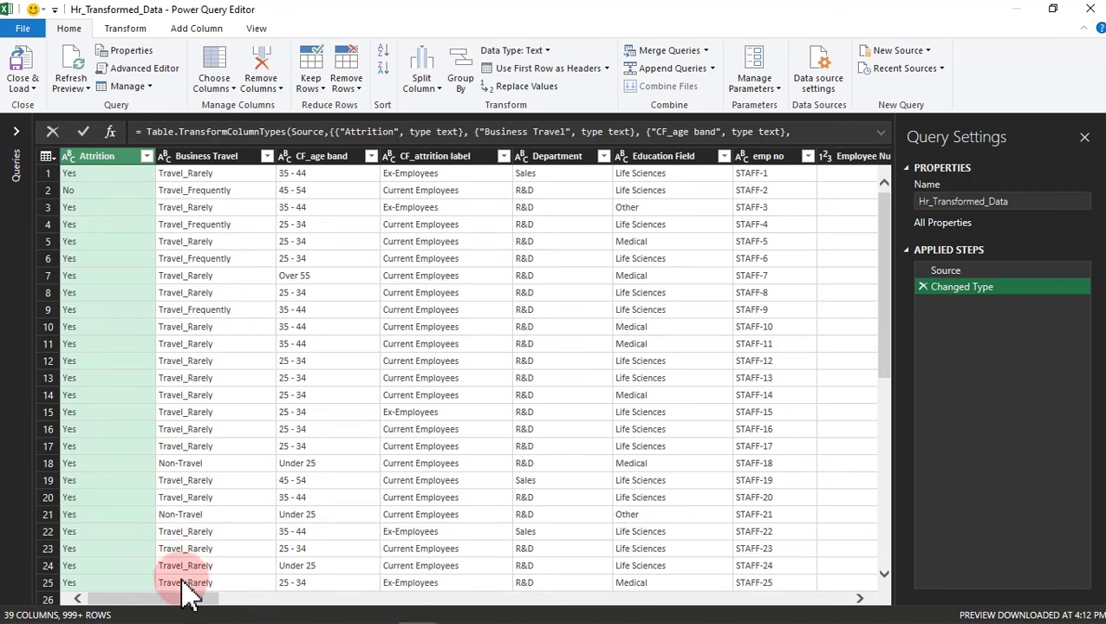
left_click(312, 157)
left_click(431, 157)
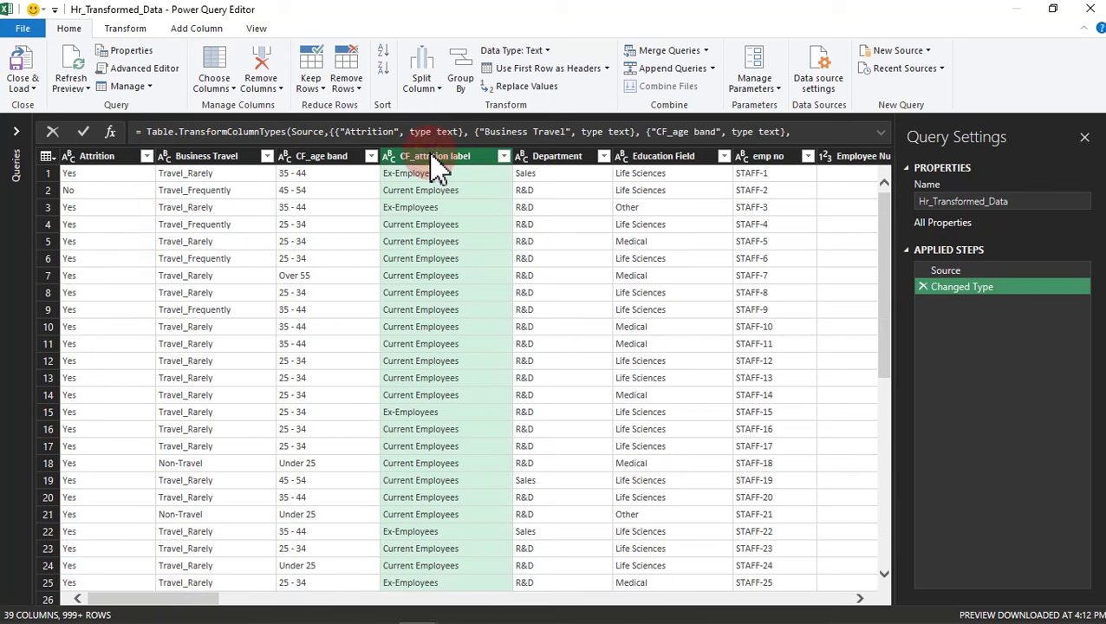
left_click(261, 73)
left_click(223, 87)
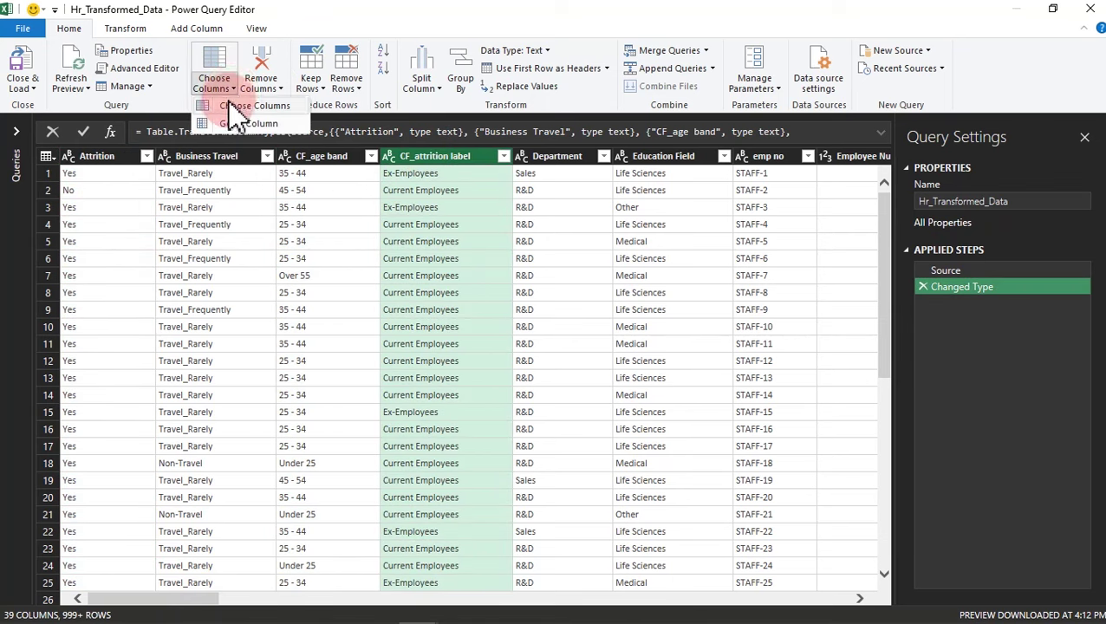
left_click(232, 90)
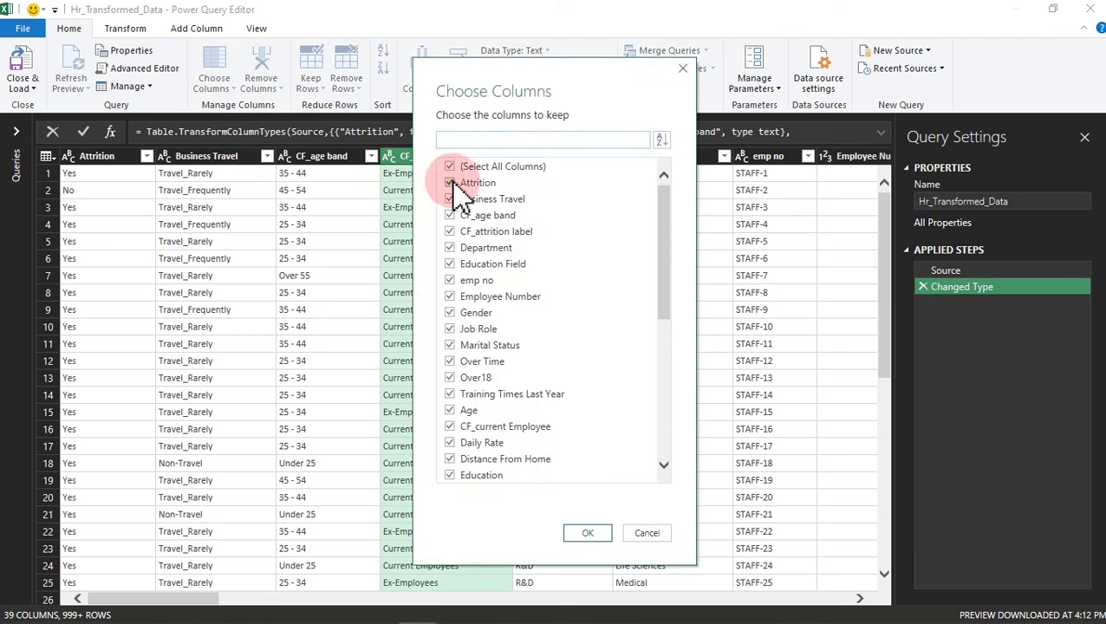
left_click(652, 533)
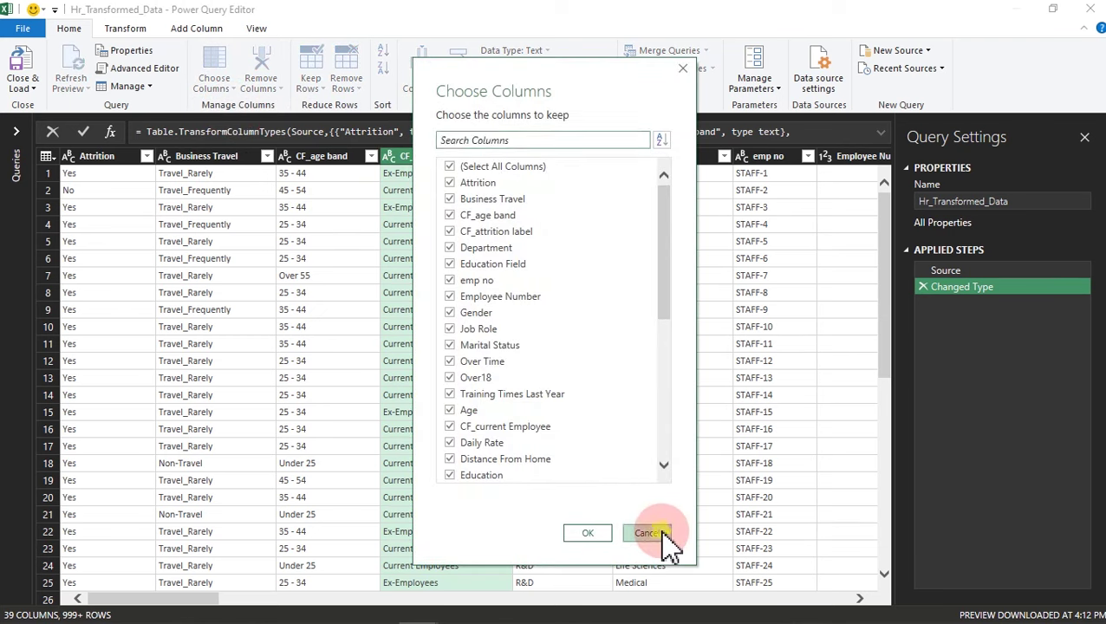
Remove the CF_age band, CF_attrition label, Employee Number and Over18 columns from the query.
left_click(304, 157, "ctrl")
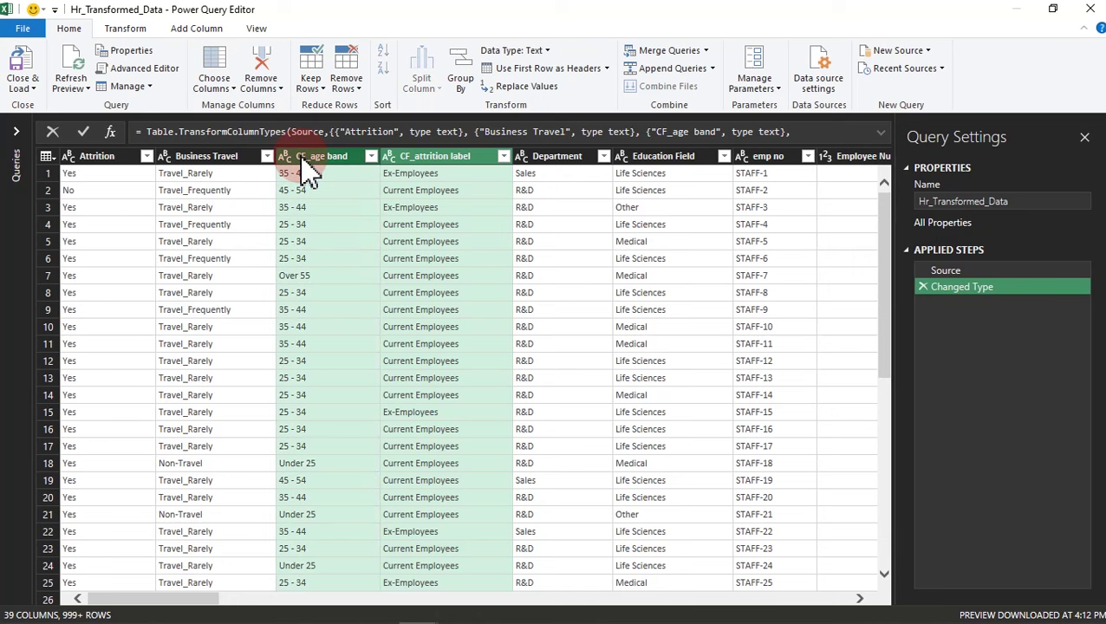
key("Delete")
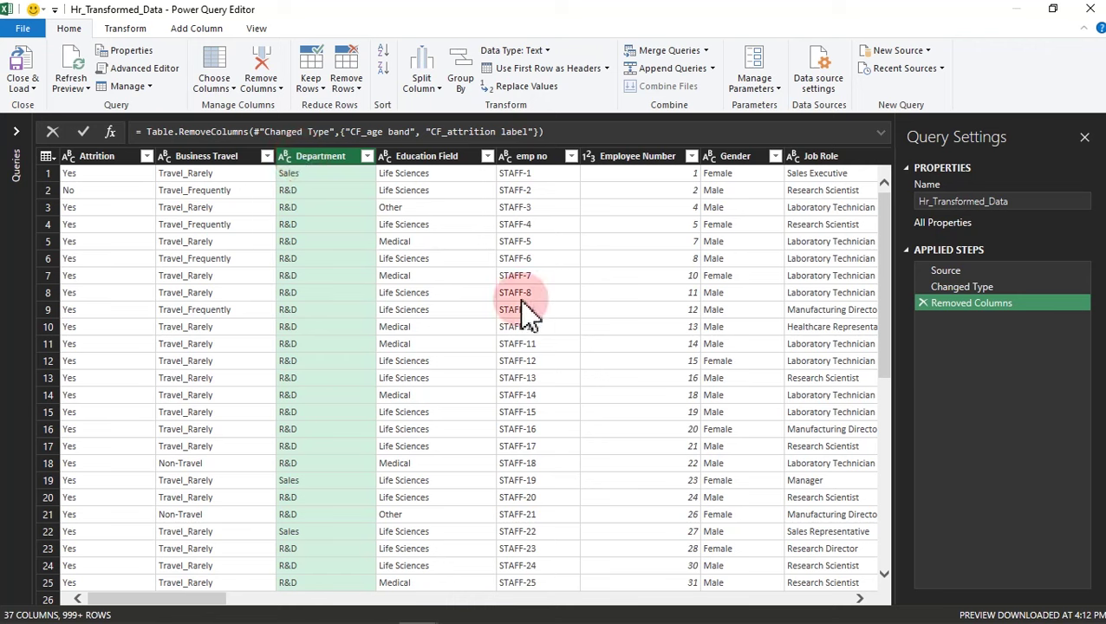
left_click(534, 161)
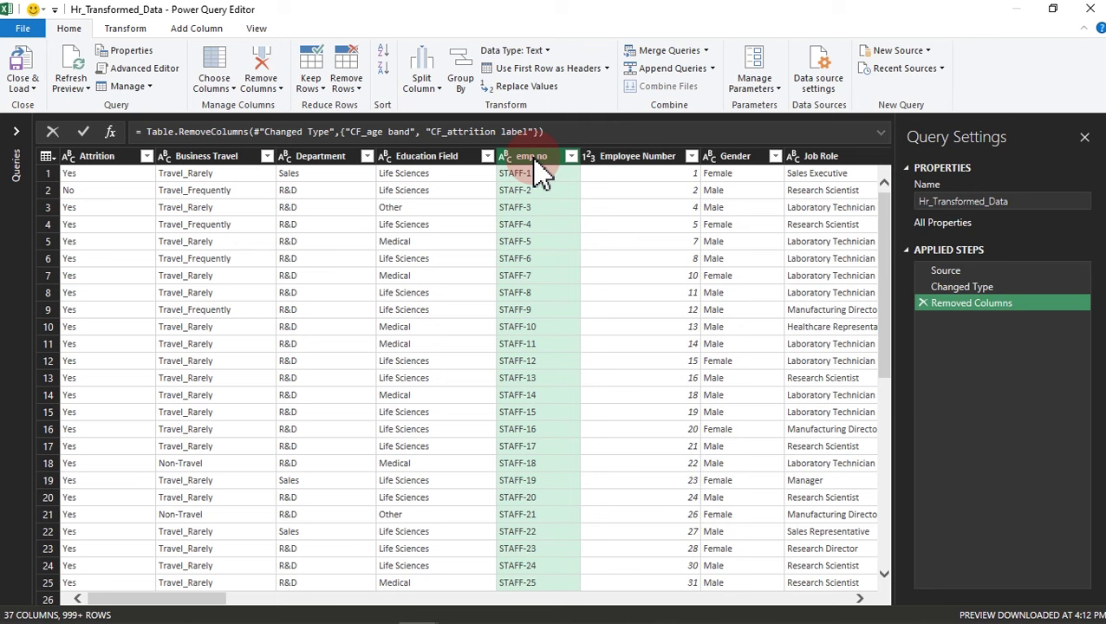
left_click_drag(217, 598, 280, 599)
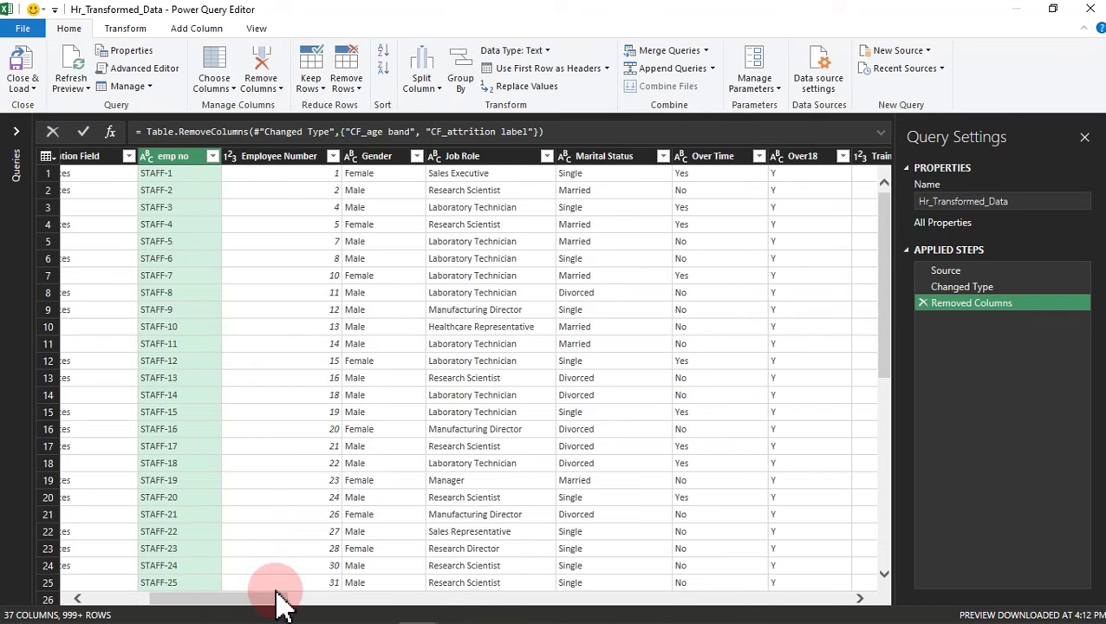
left_click(281, 160)
right_click(285, 171)
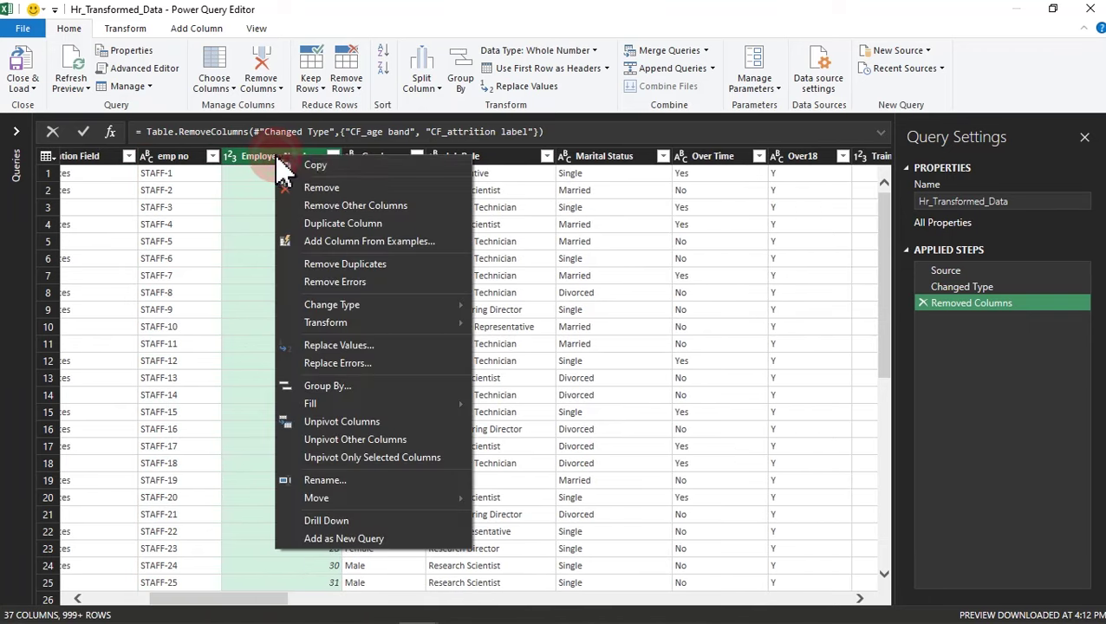
left_click(307, 189)
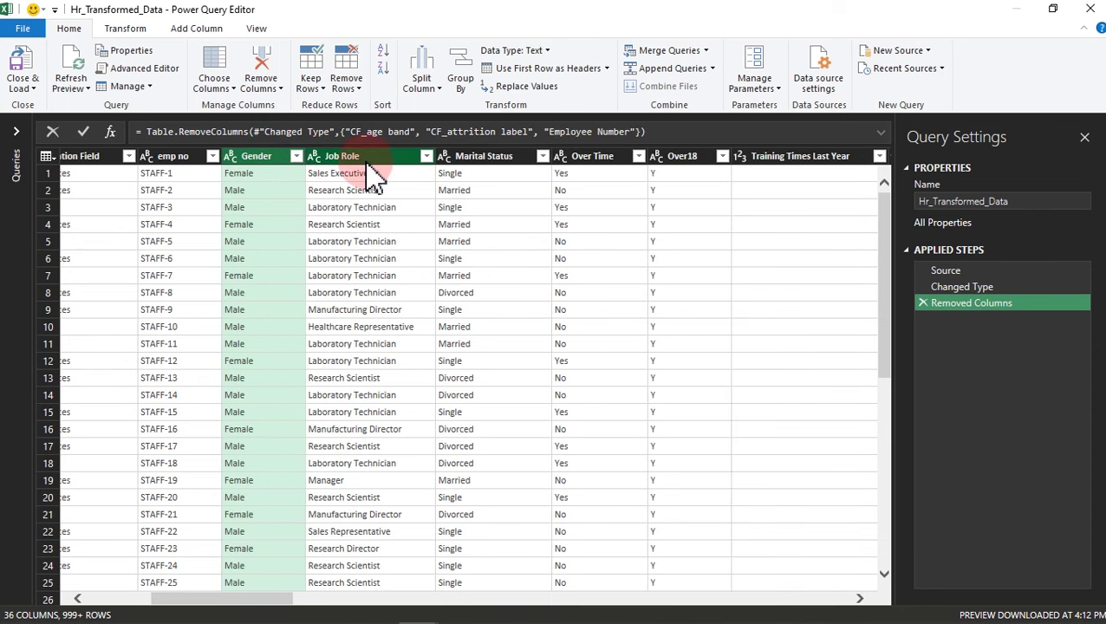
left_click(683, 158)
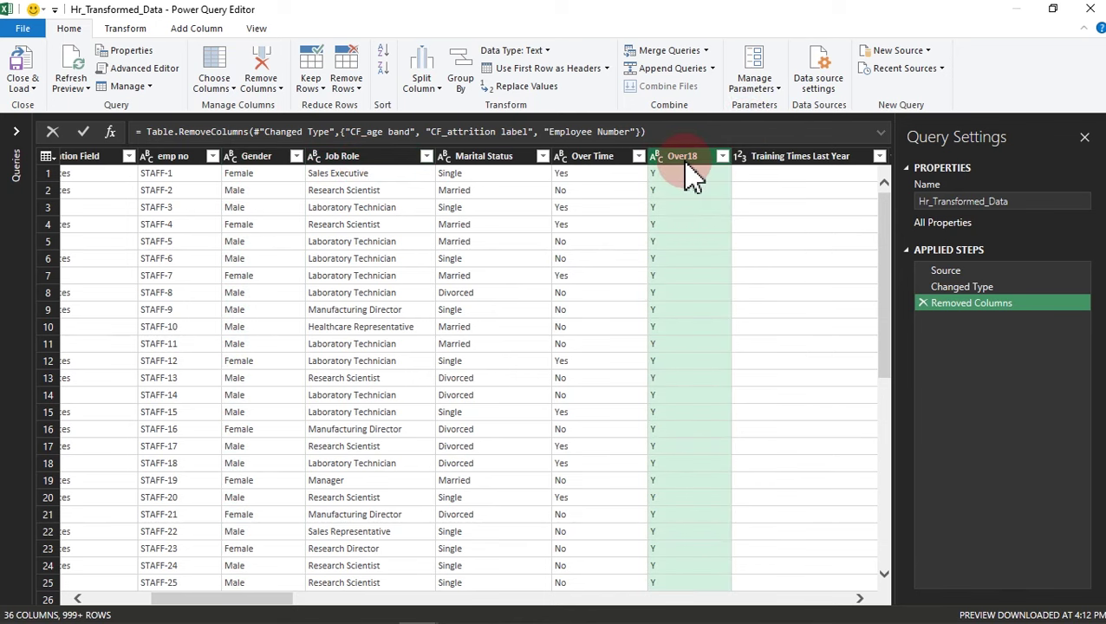
key("Delete")
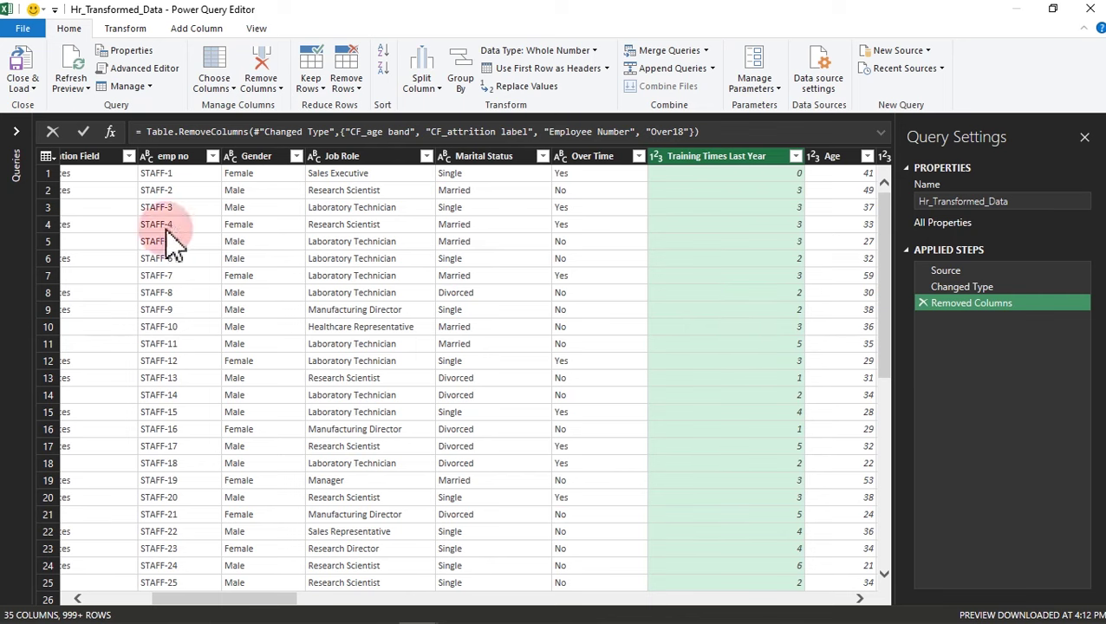
left_click(121, 31)
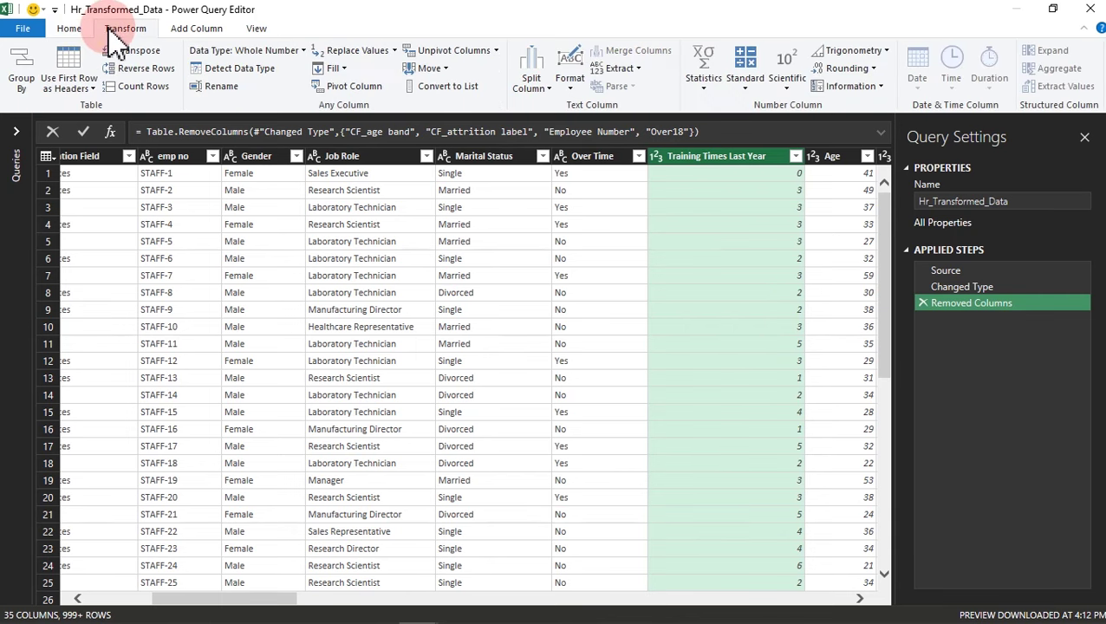
left_click(182, 31)
left_click(258, 31)
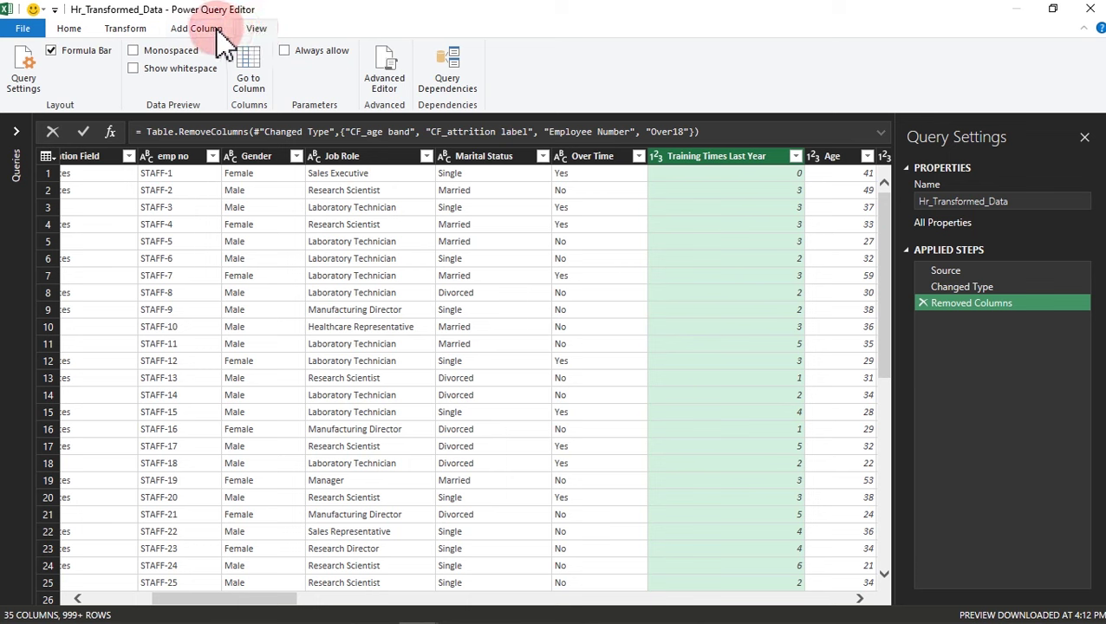
left_click(212, 30)
left_click(130, 31)
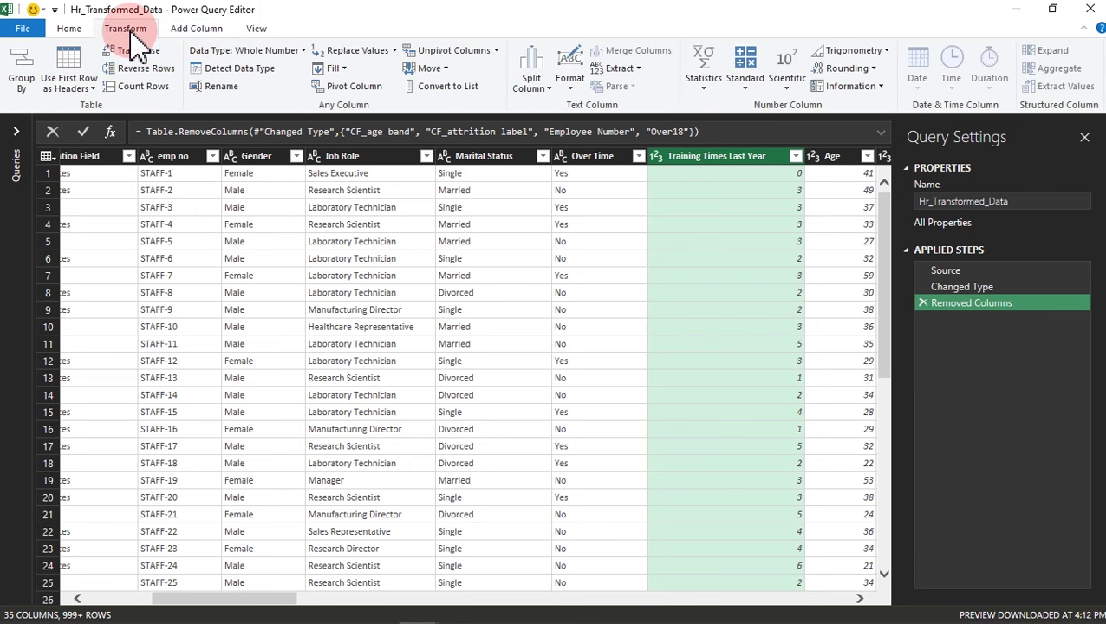
left_click(70, 32)
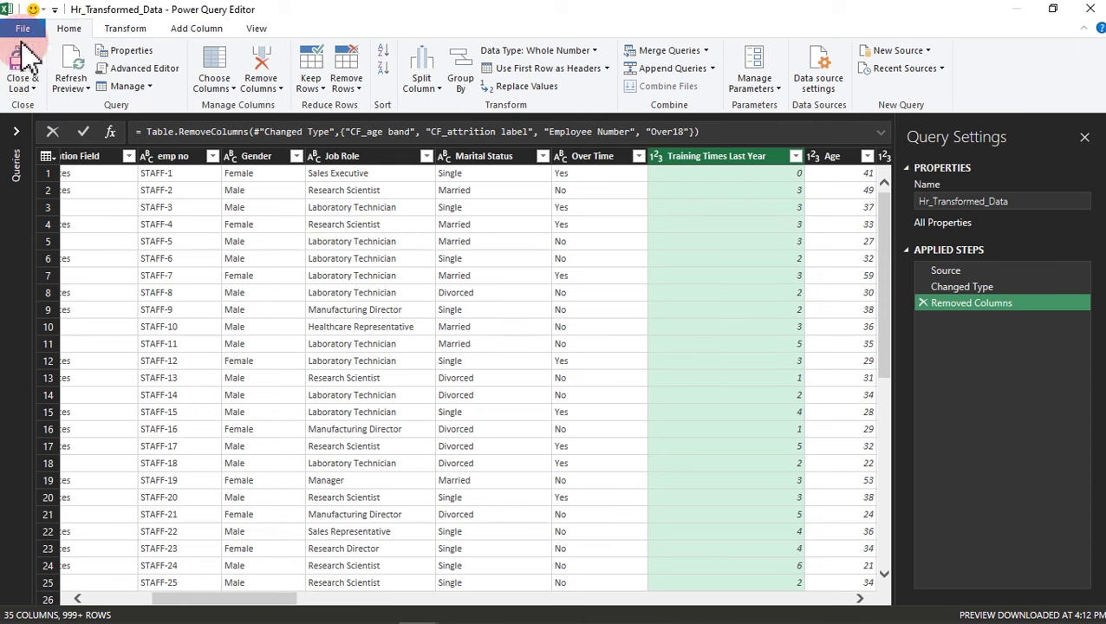
Save the query changes, close the query editor and load the transformed table to the default destination.
left_click(35, 90)
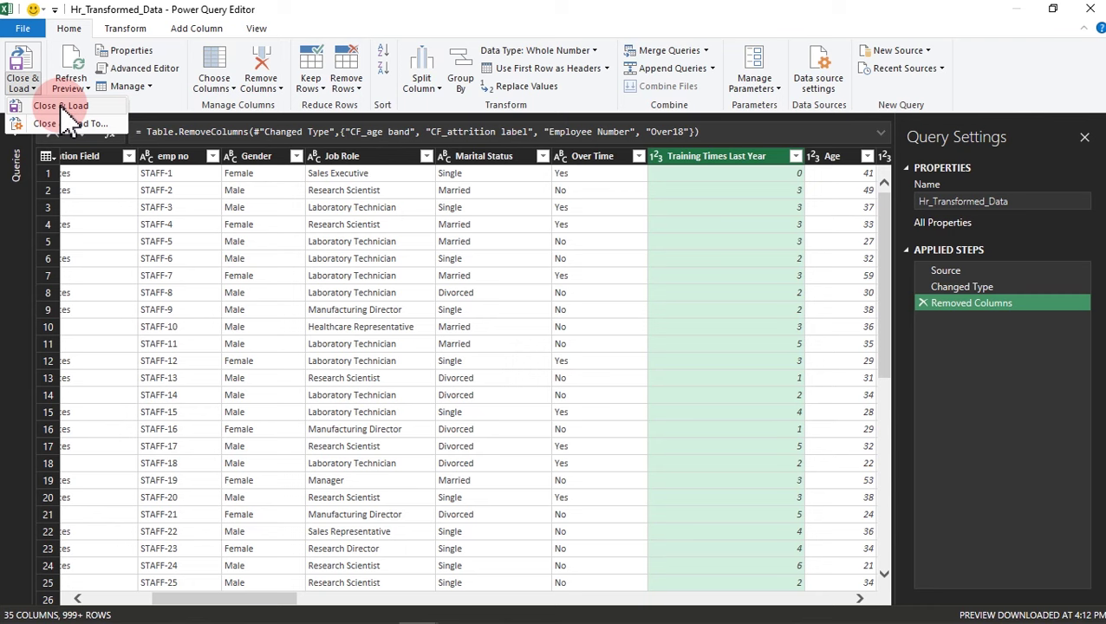
left_click(56, 130)
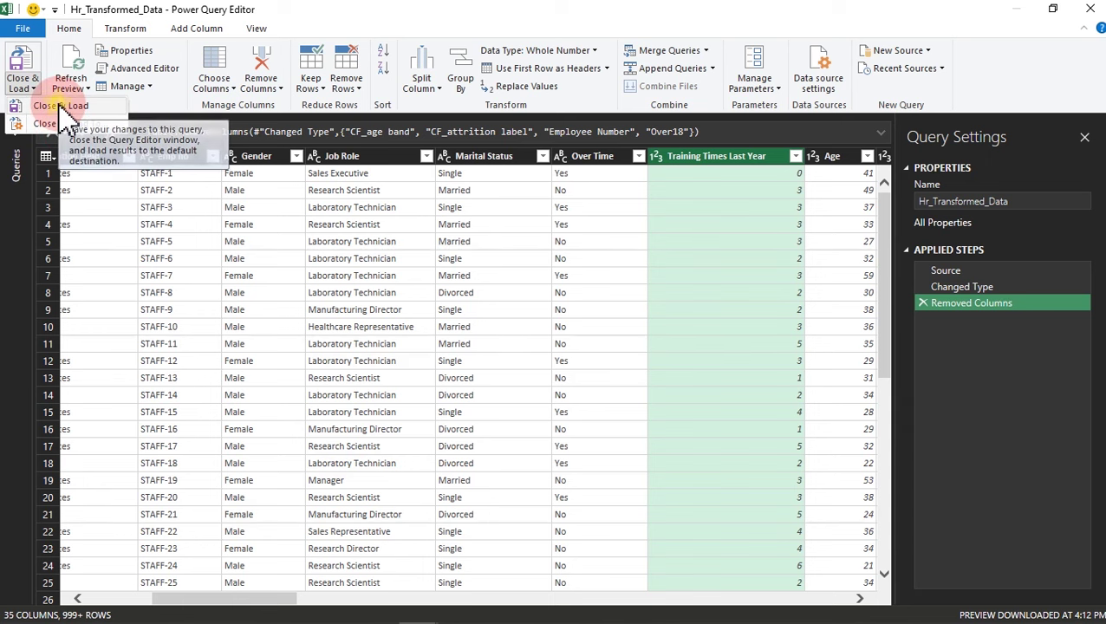
left_click(60, 107)
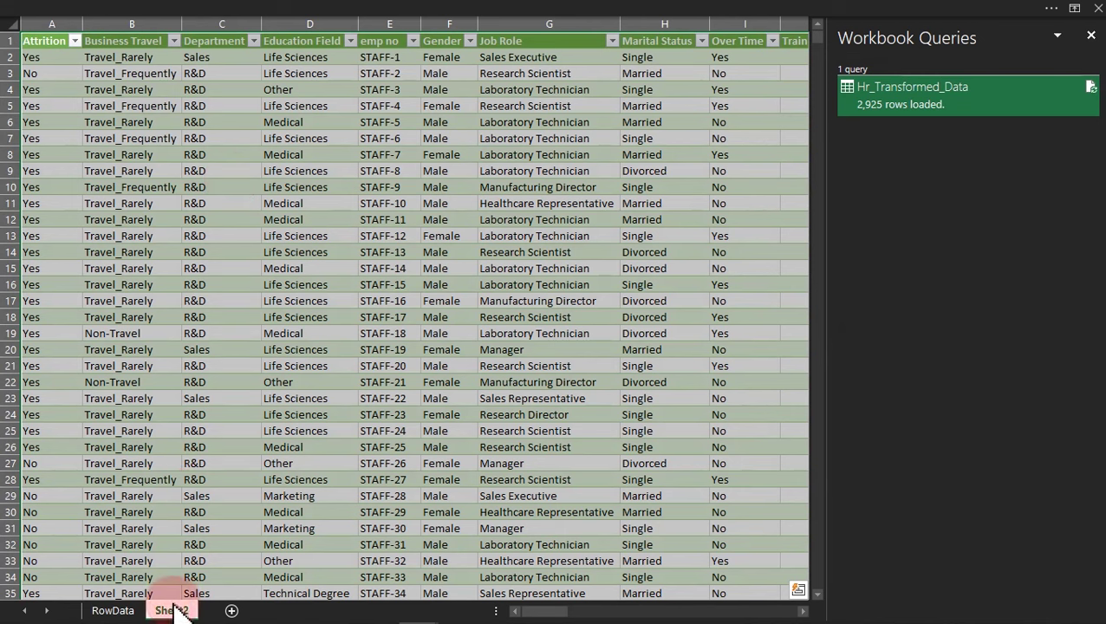
Examine the preview, column list and load status of the Hr_Transformed_Data query.
left_click(877, 88)
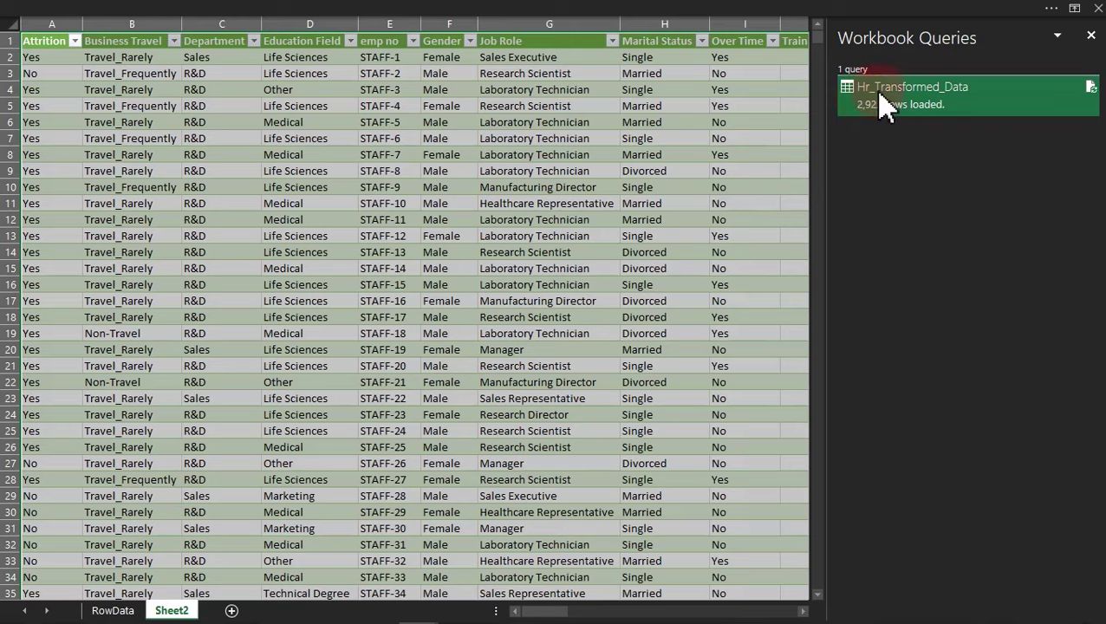
left_click(901, 91)
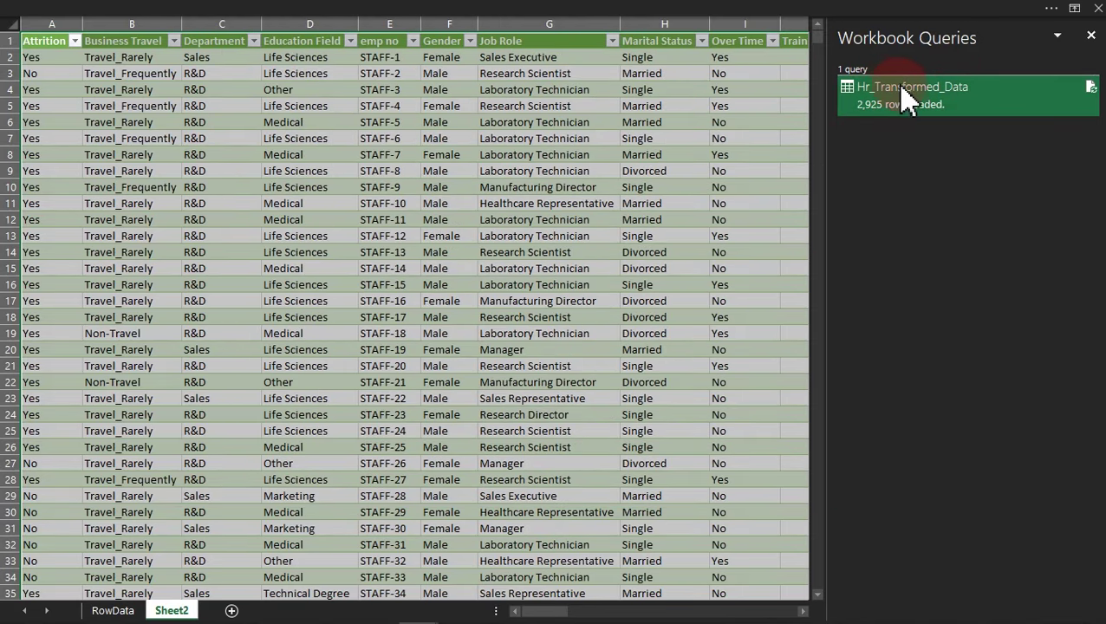
mouse_move(919, 107)
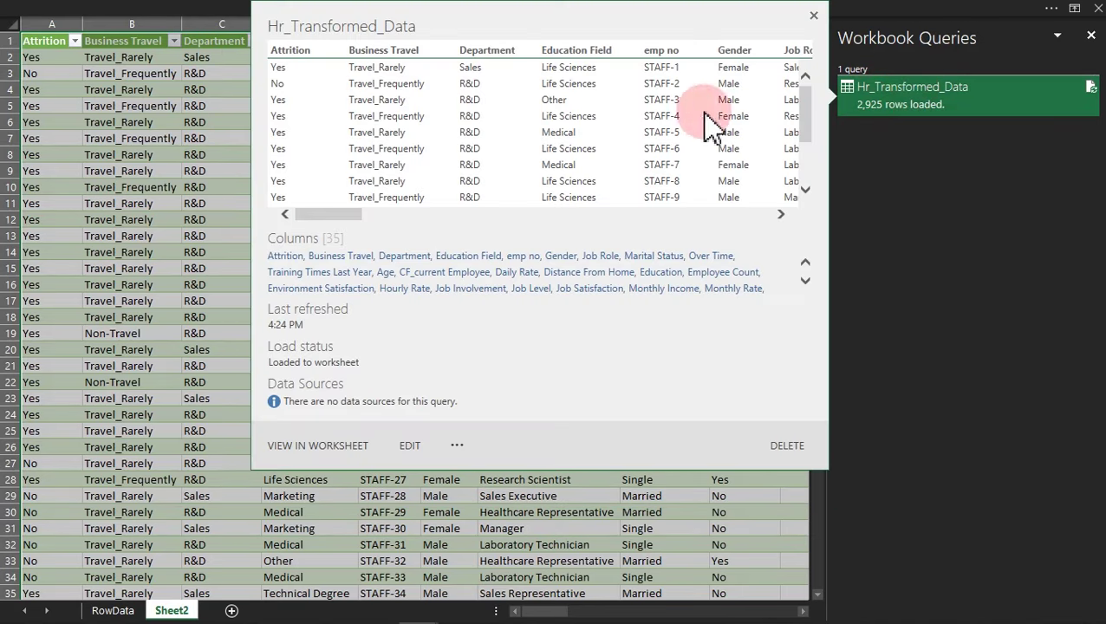
left_click(413, 445)
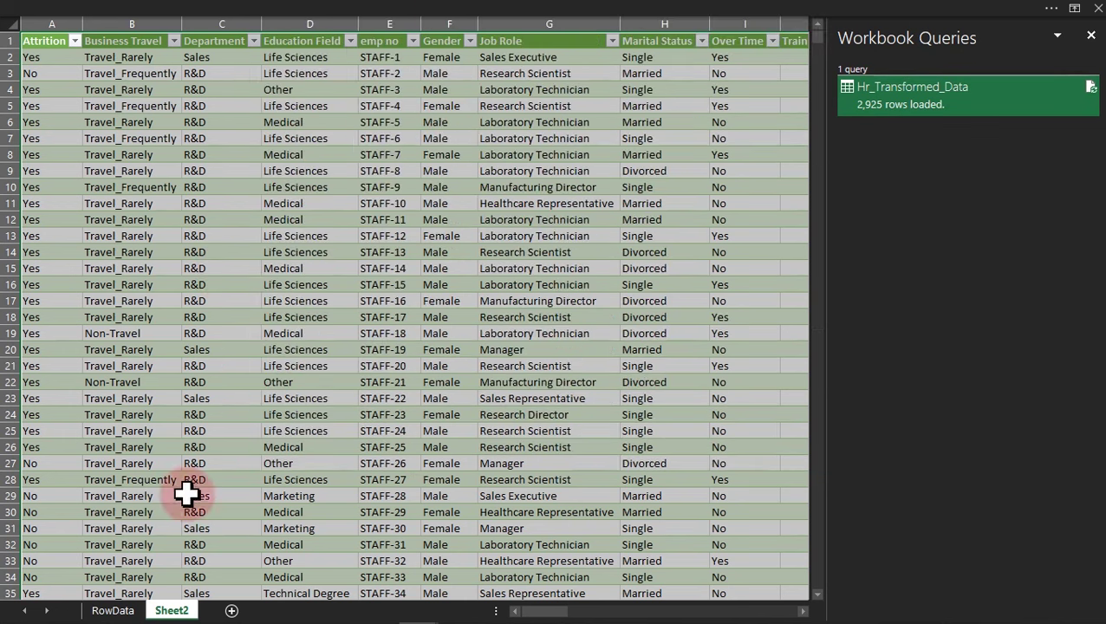
Rename the worksheet holding the loaded query table as Transformed Data.
left_click(173, 611)
double_click(177, 611)
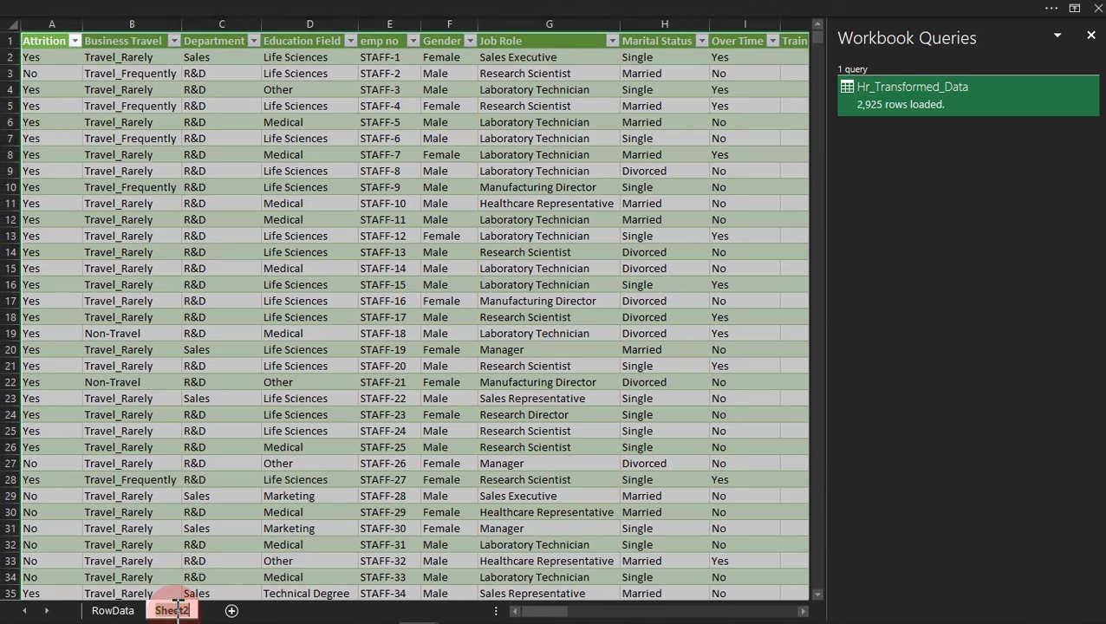
type("Trans")
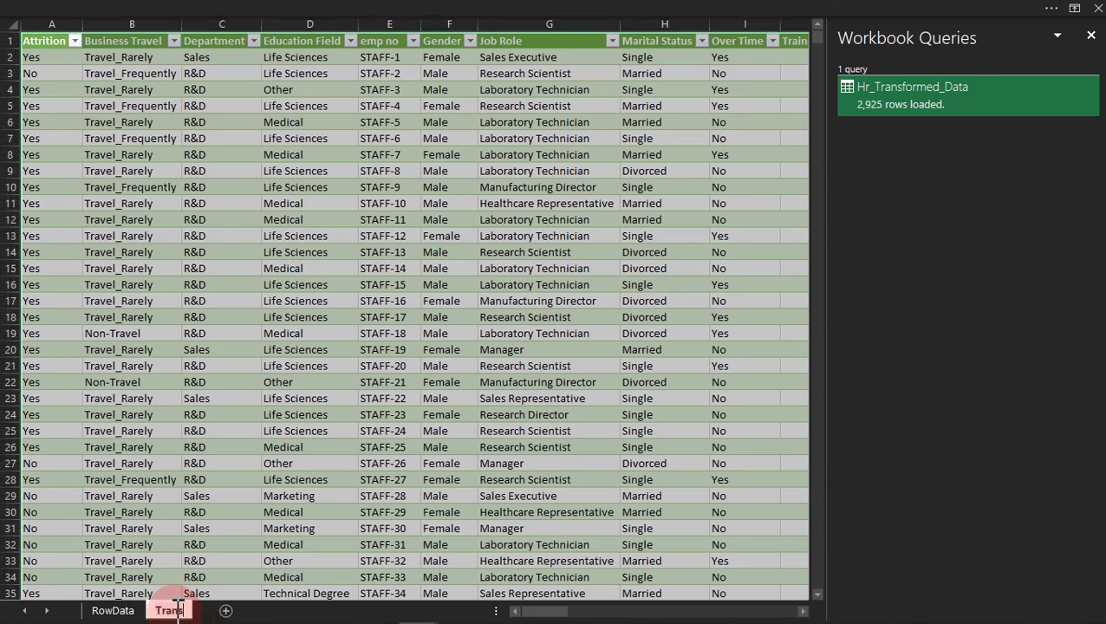
type("formed Data")
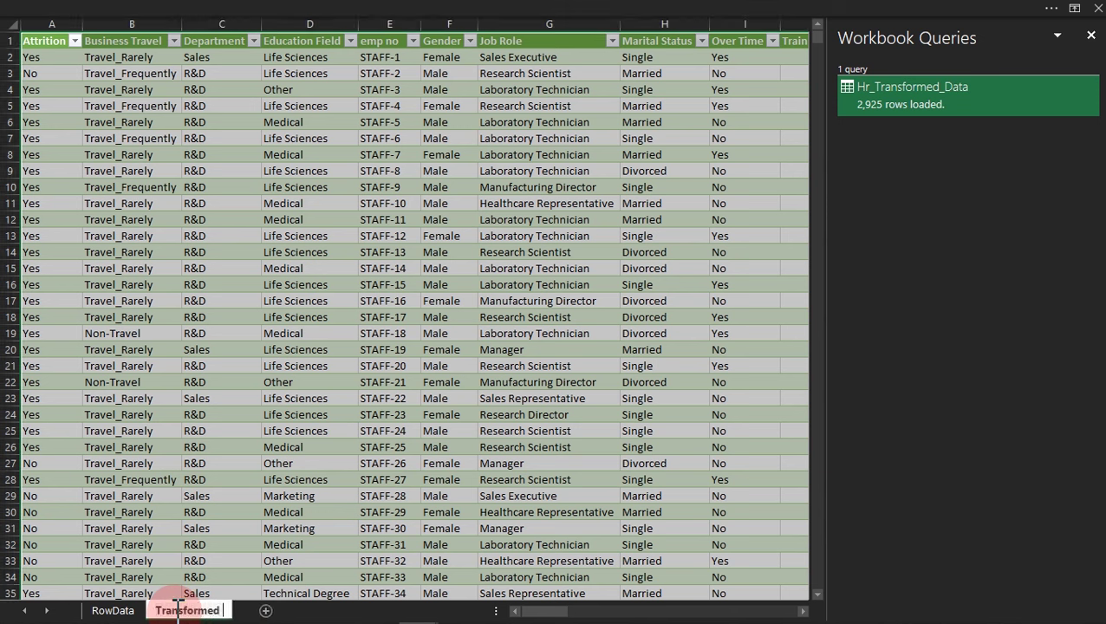
key("Return")
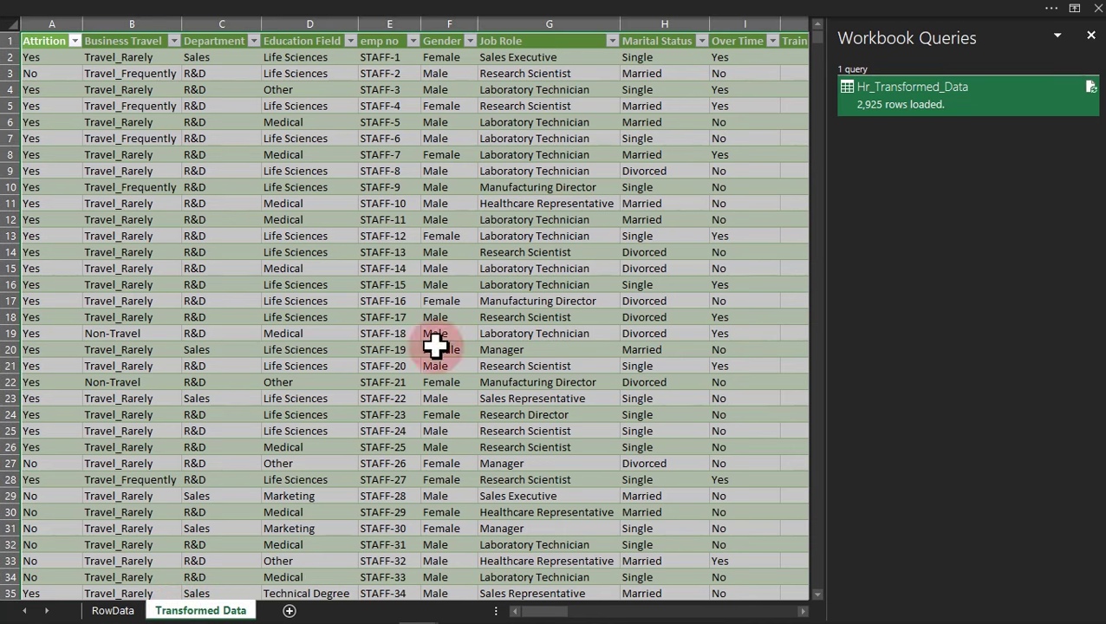
Close the list of workbook queries and select cell G15 in the table's Job Role column.
left_click(1090, 34)
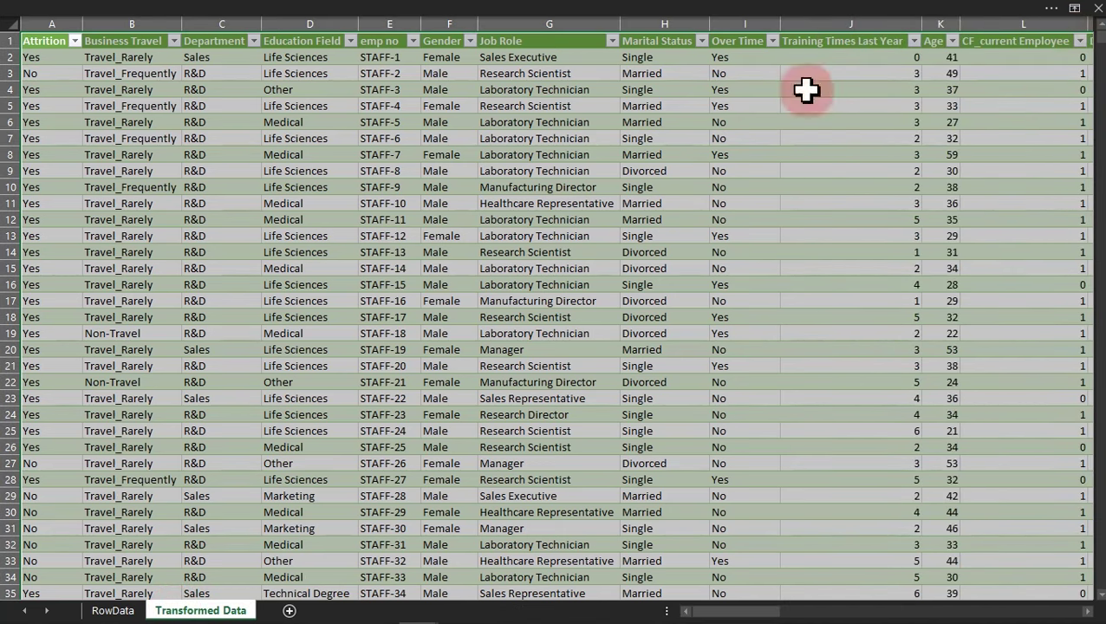
left_click(587, 186)
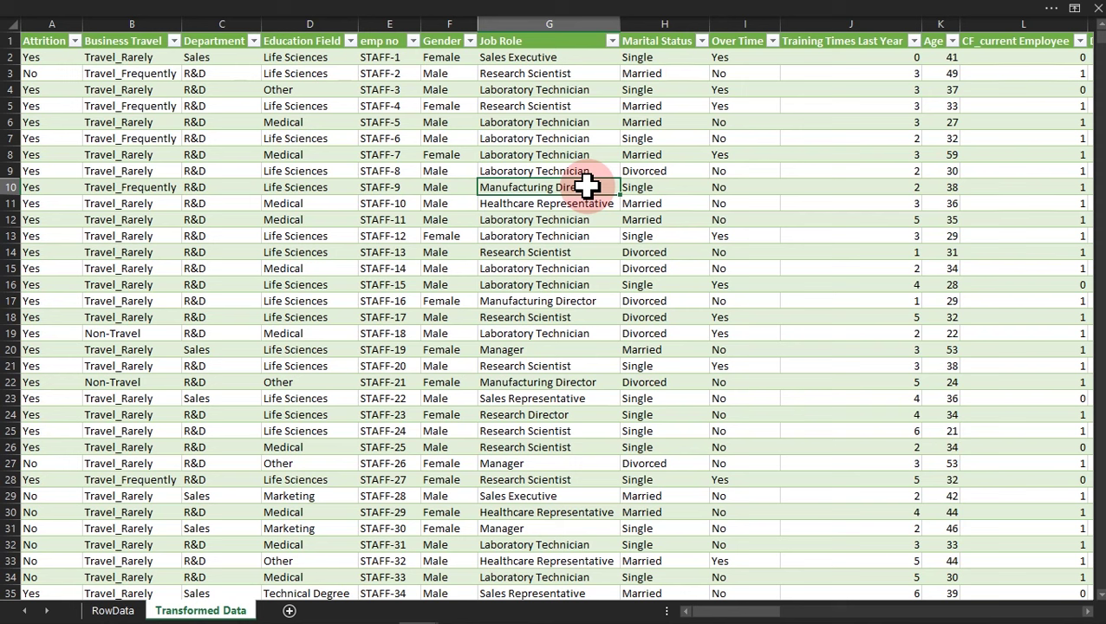
left_click(486, 271)
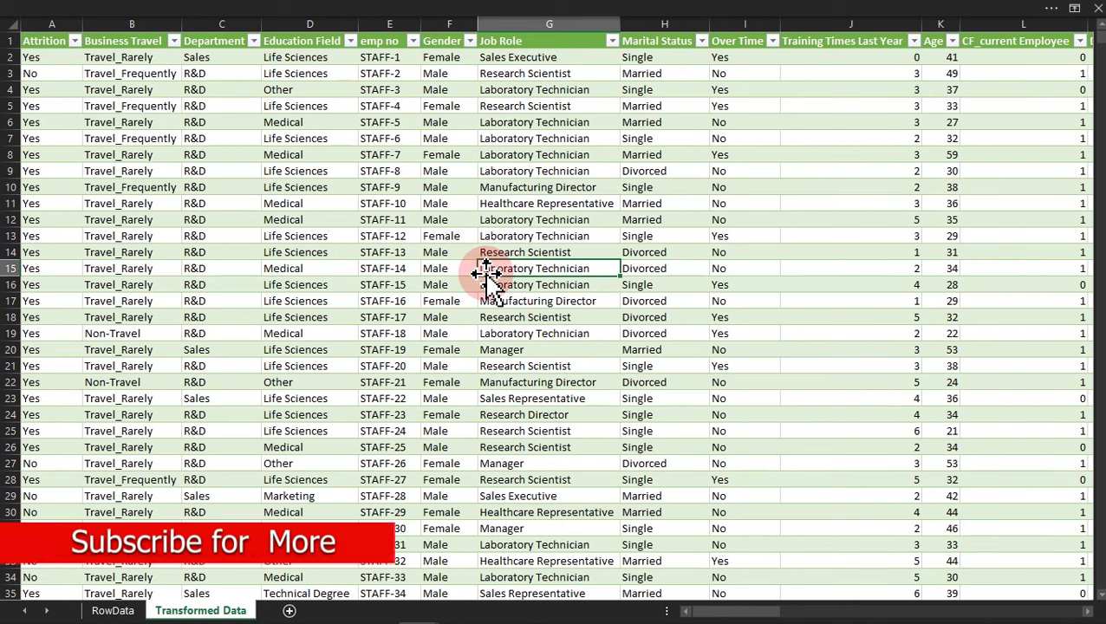
Show the list of workbook queries and open the Hr_Transformed_Data query for editing.
left_click(486, 365)
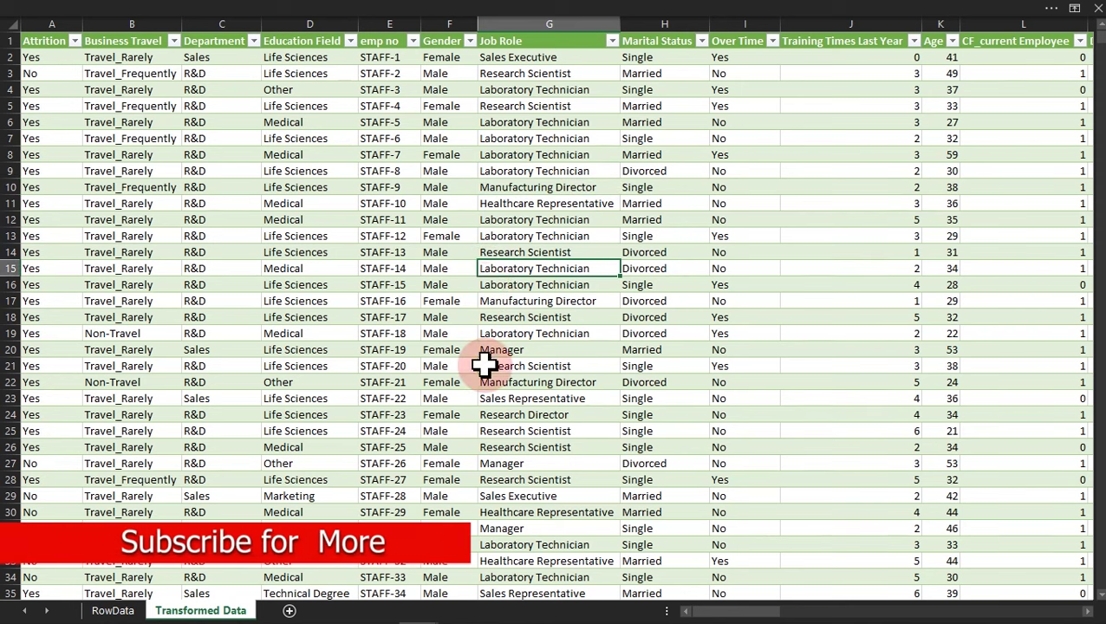
left_click(405, 5)
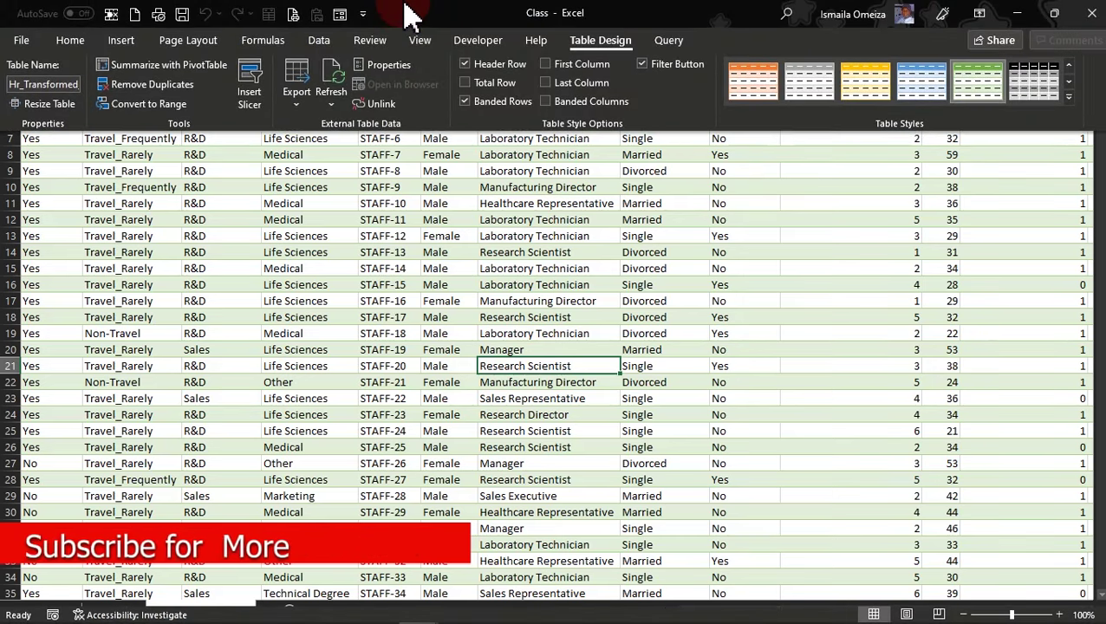
left_click(314, 43)
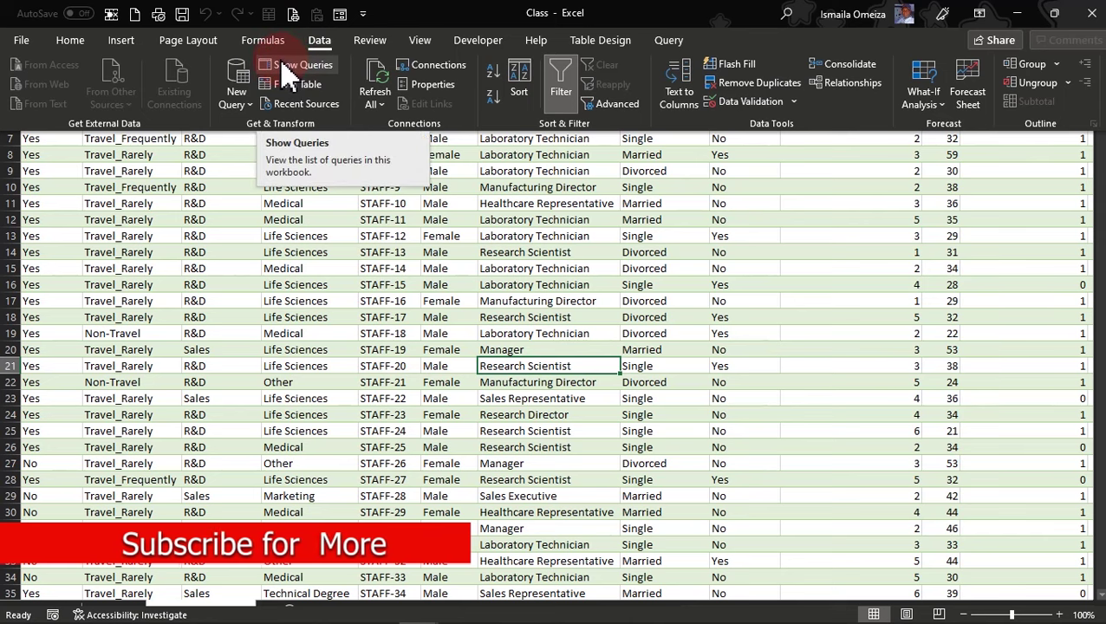
left_click(286, 65)
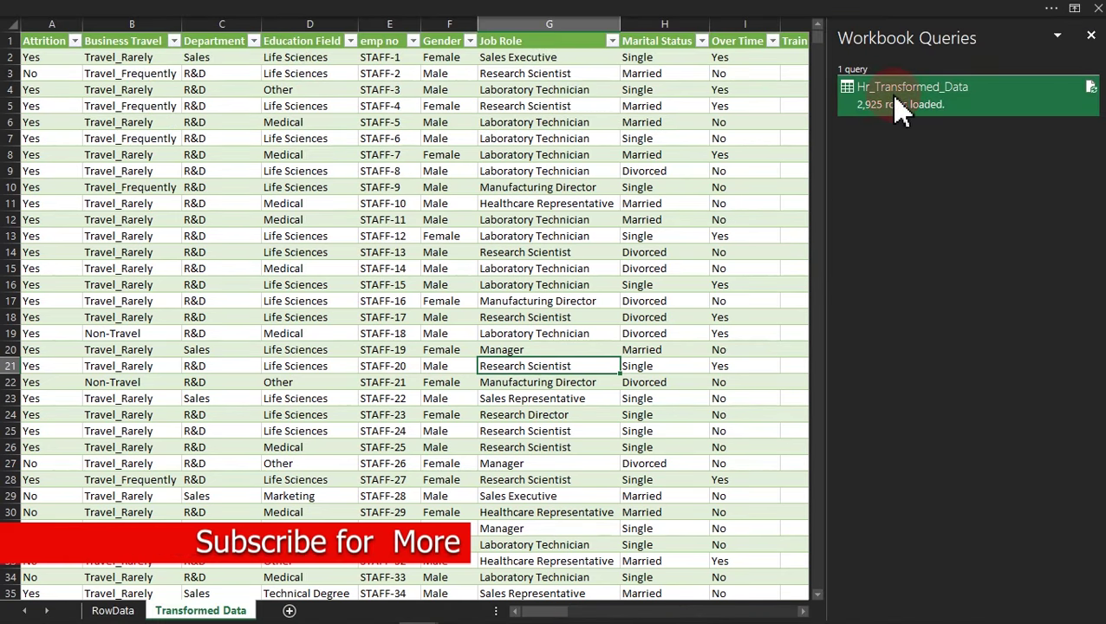
mouse_move(900, 111)
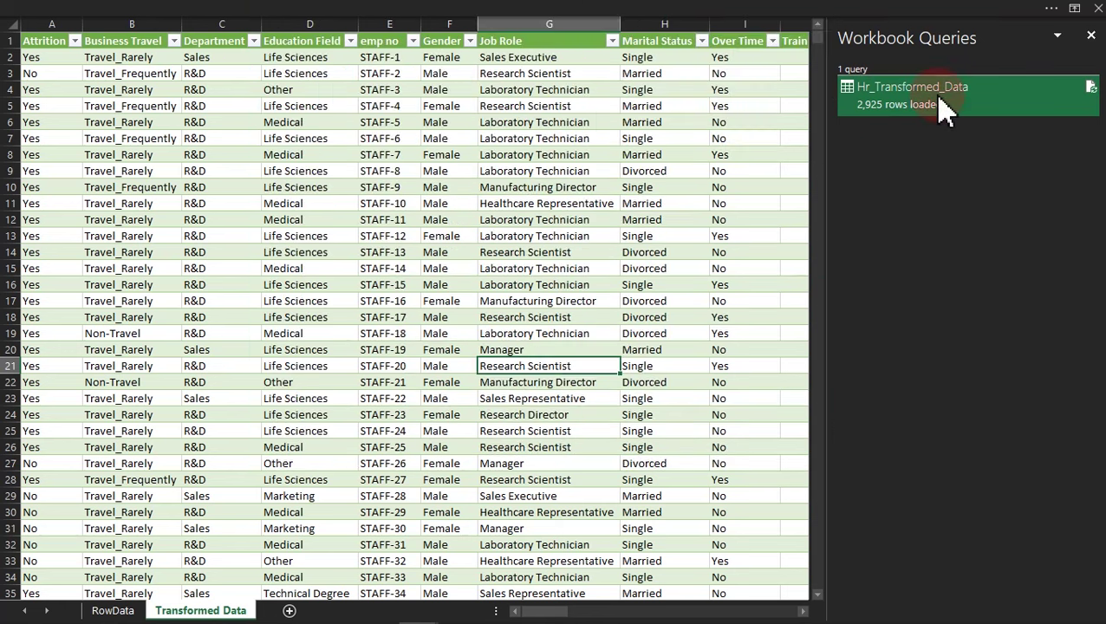
right_click(941, 105)
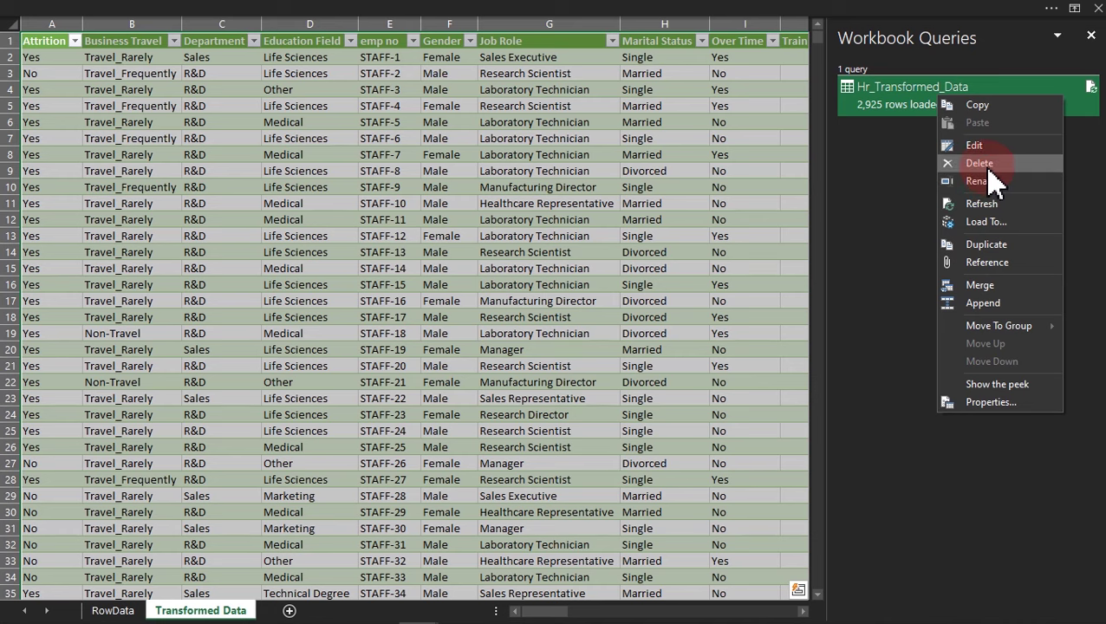
left_click(977, 146)
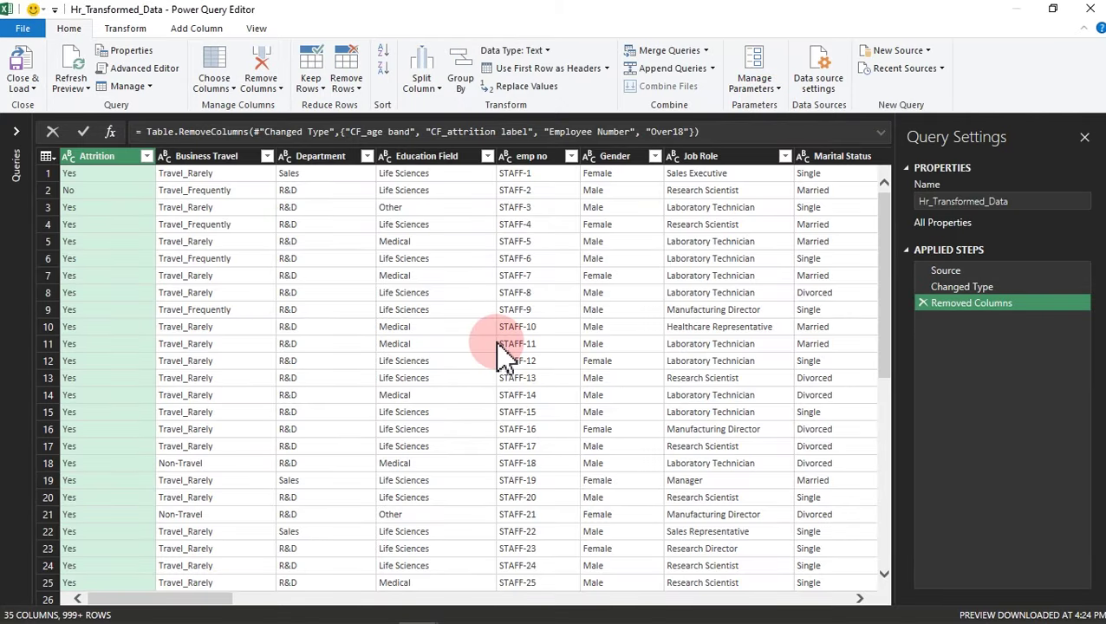
Close and load the query, and reopen it to view the available close and load options.
left_click(23, 71)
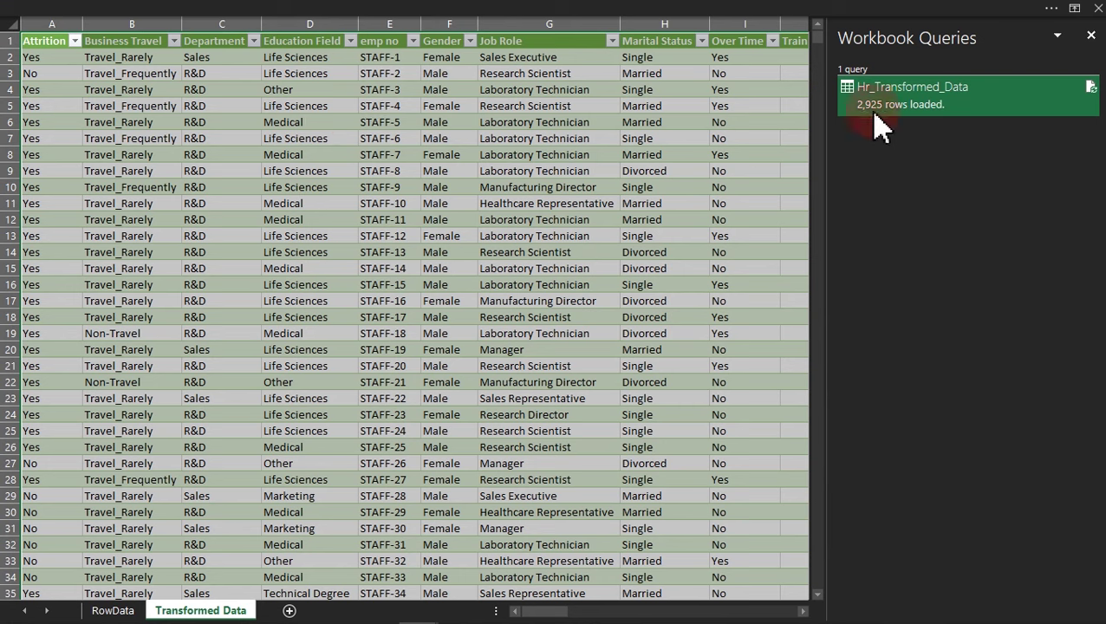
right_click(932, 121)
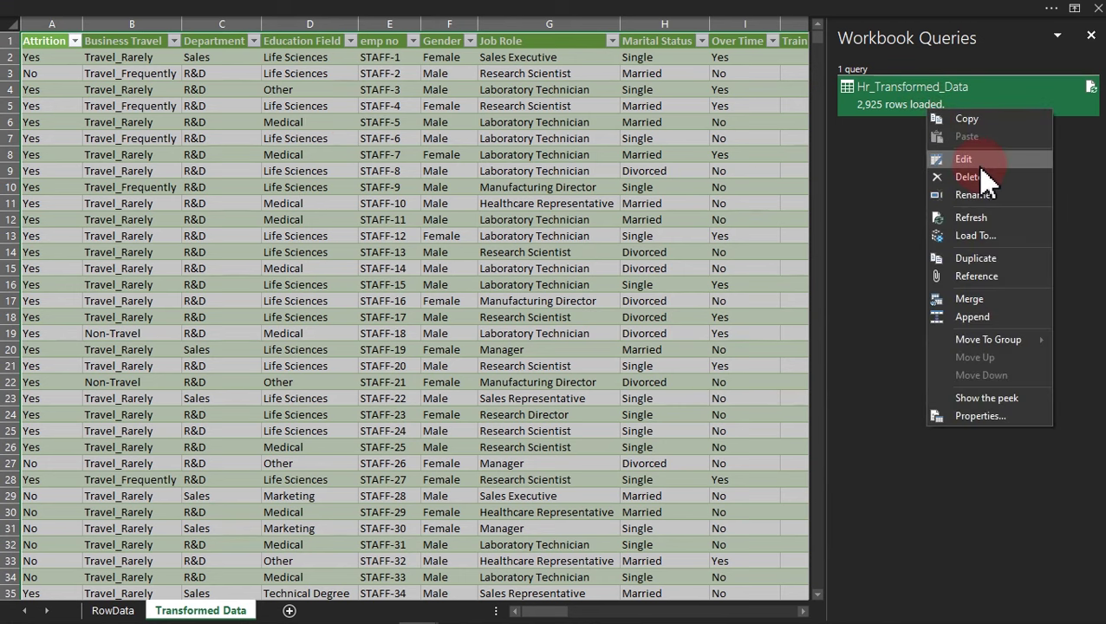
left_click(969, 156)
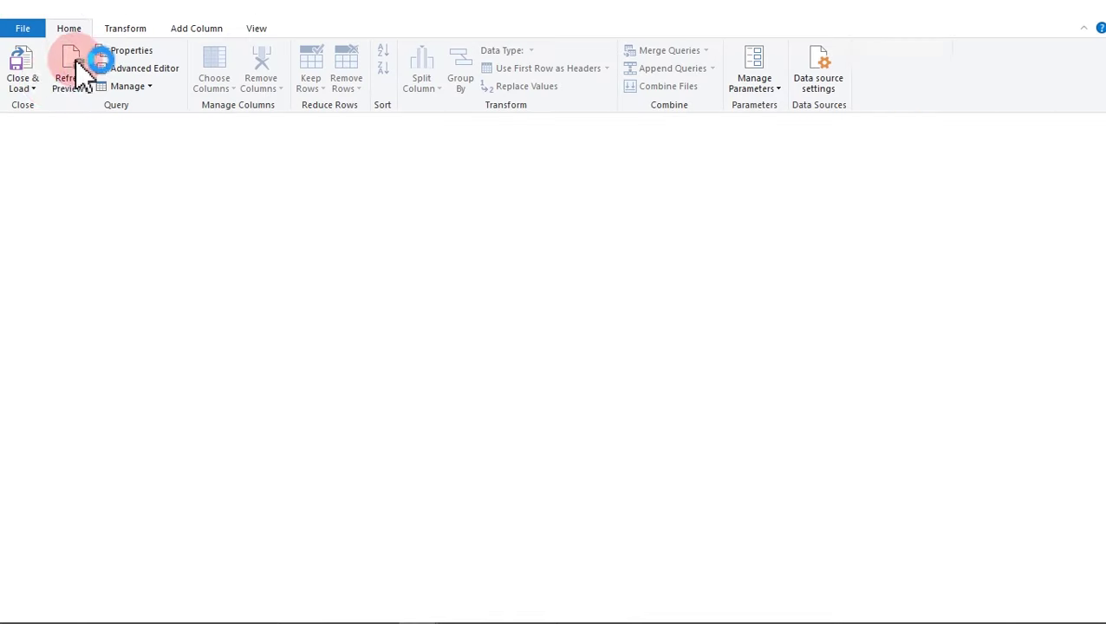
left_click(35, 89)
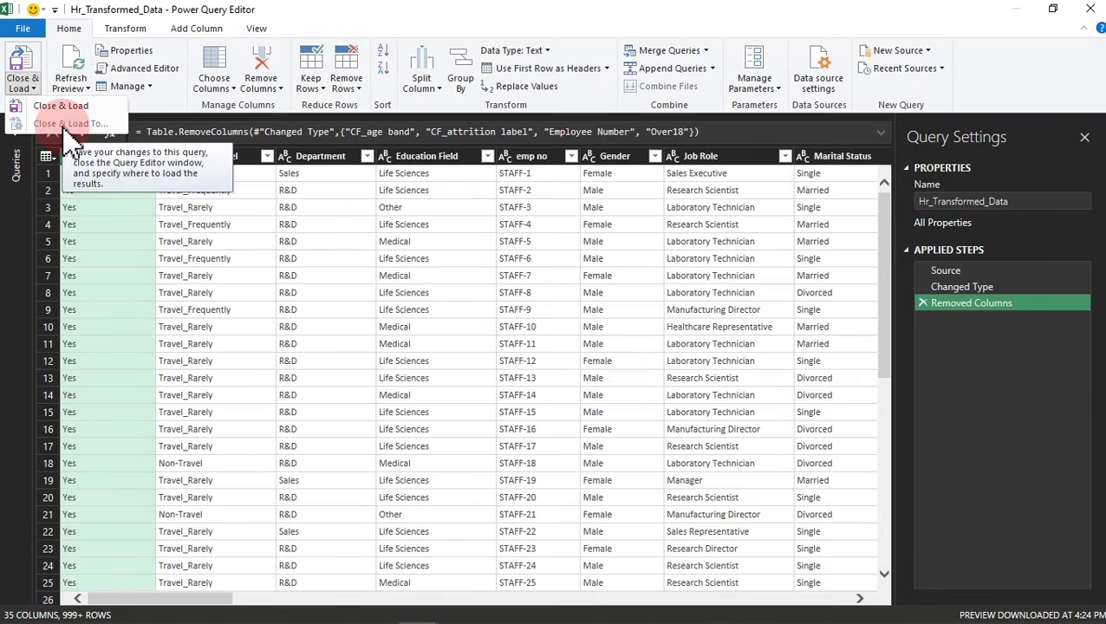
left_click(190, 242)
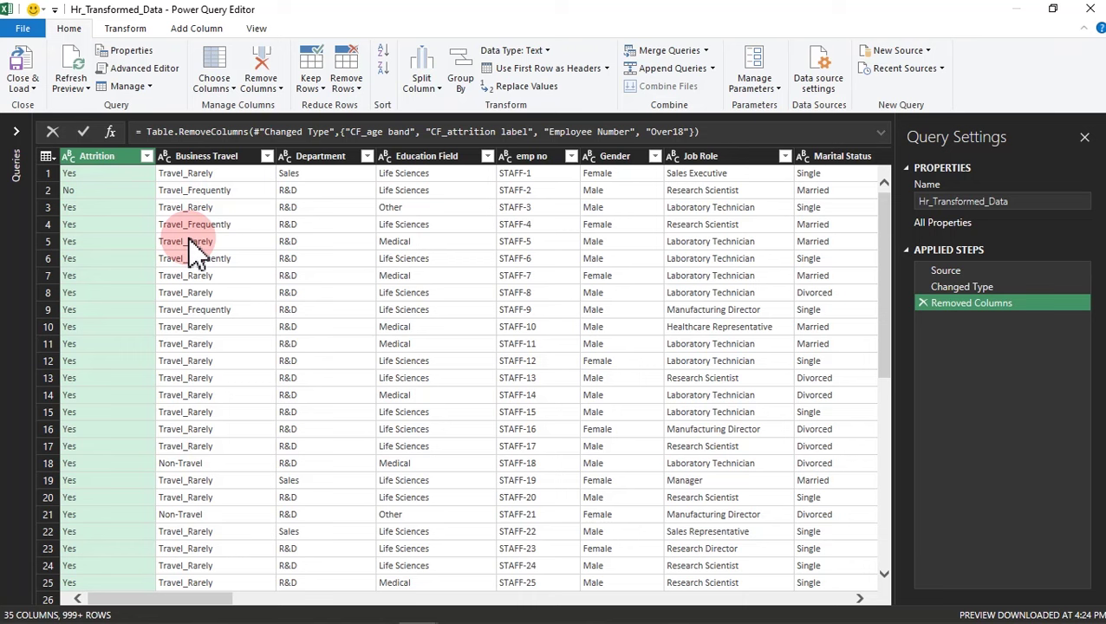
Return to the worksheet from the query editor and reopen Hr_Transformed_Data for editing.
left_click(20, 71)
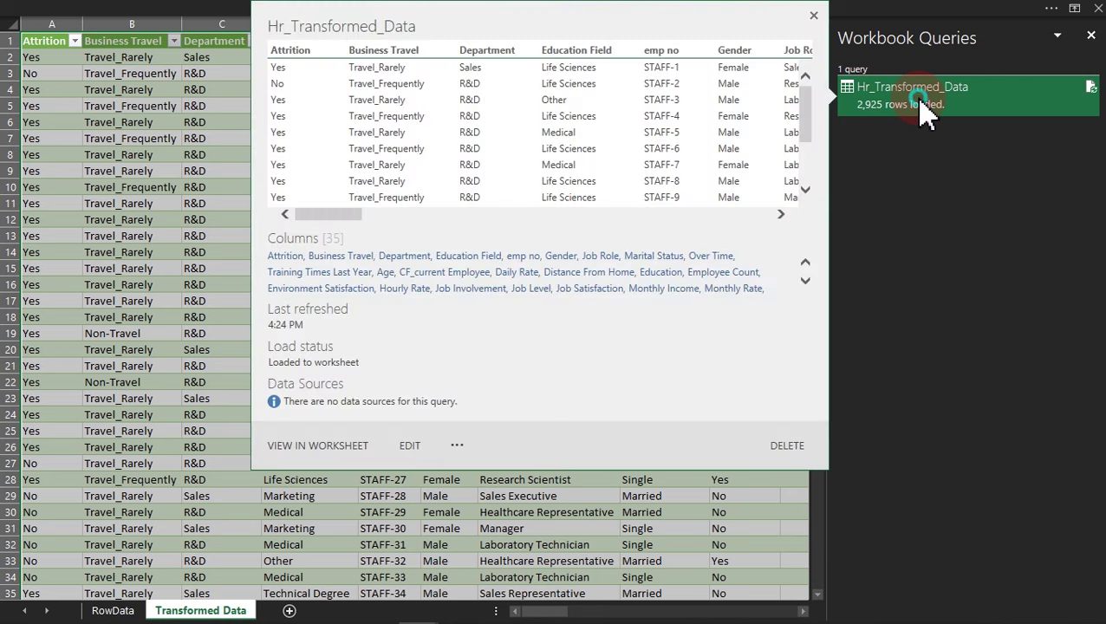
right_click(926, 111)
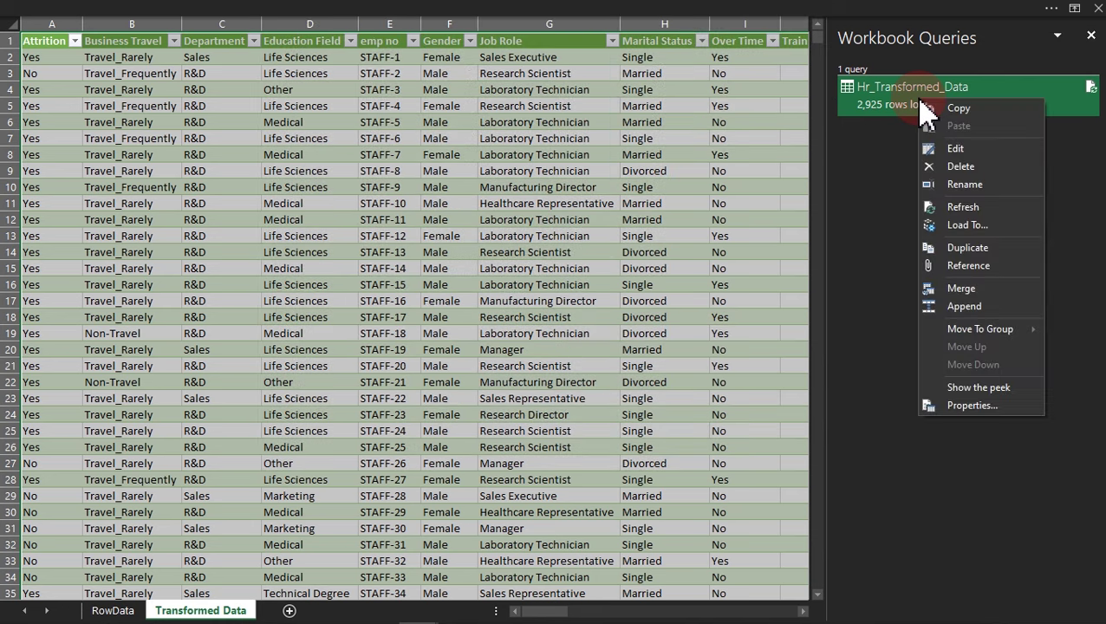
left_click(953, 150)
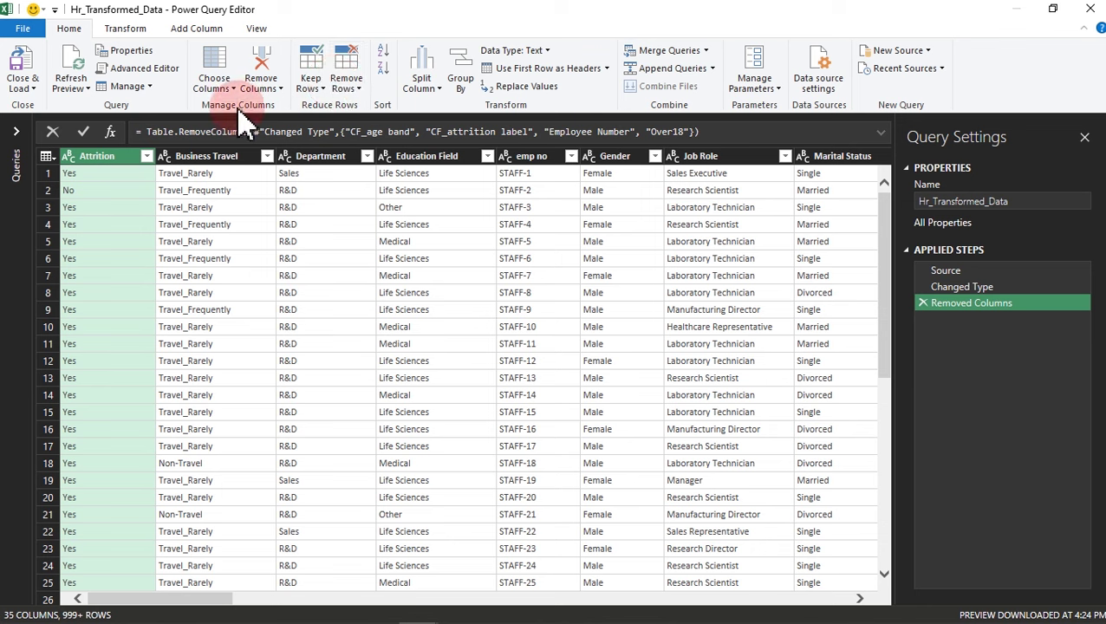
Go to the Performance Rating column and examine its distinct values without applying a filter.
left_click(213, 87)
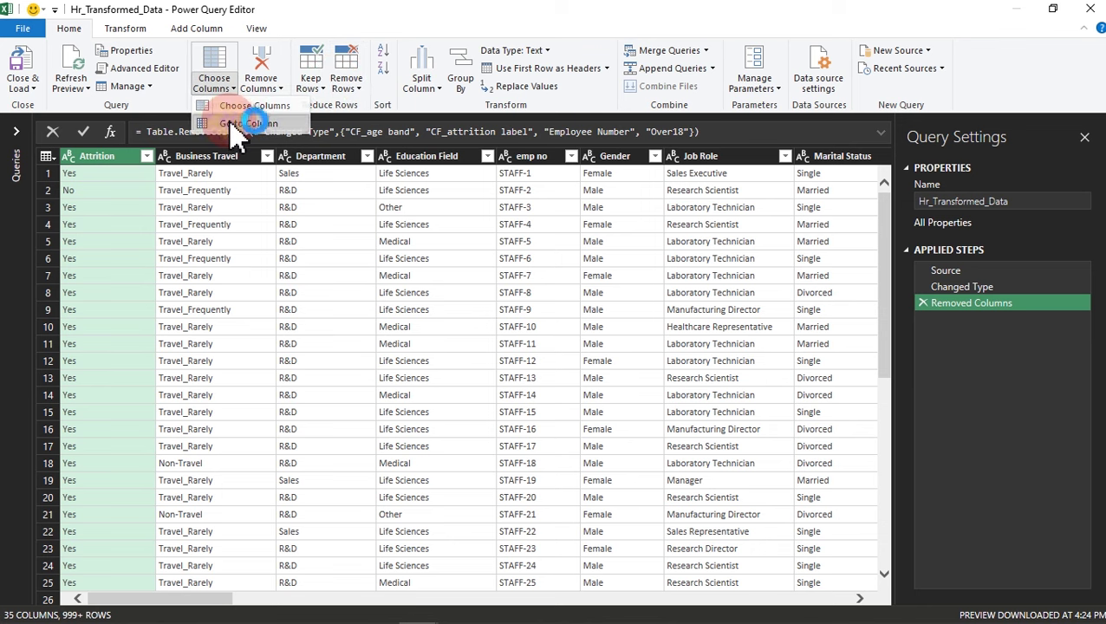
left_click(233, 125)
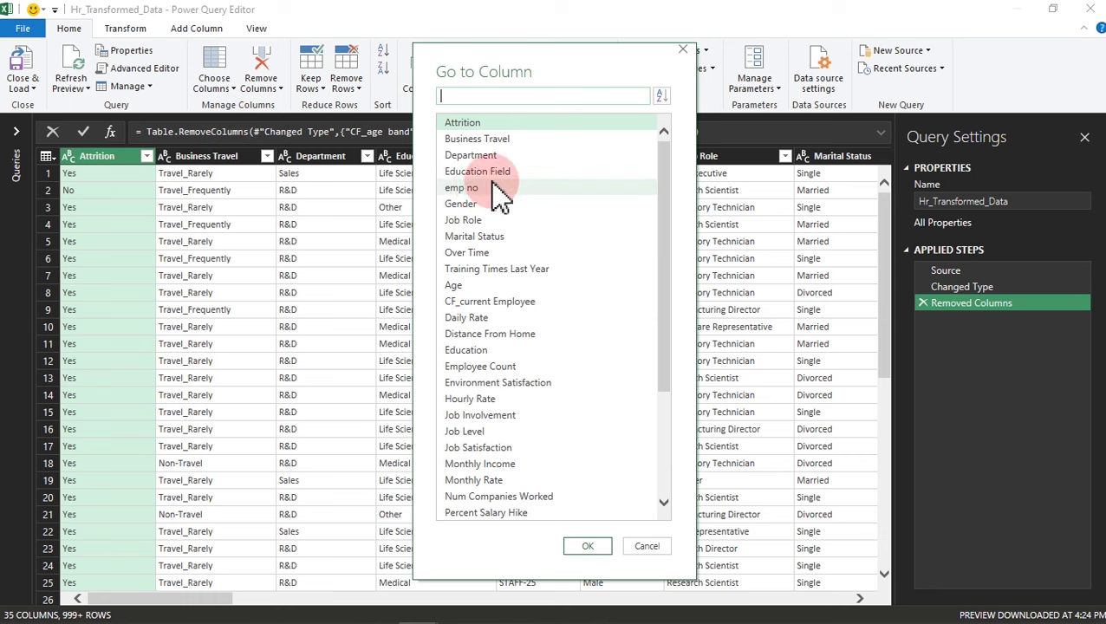
left_click(664, 224)
left_click_drag(664, 224, 672, 365)
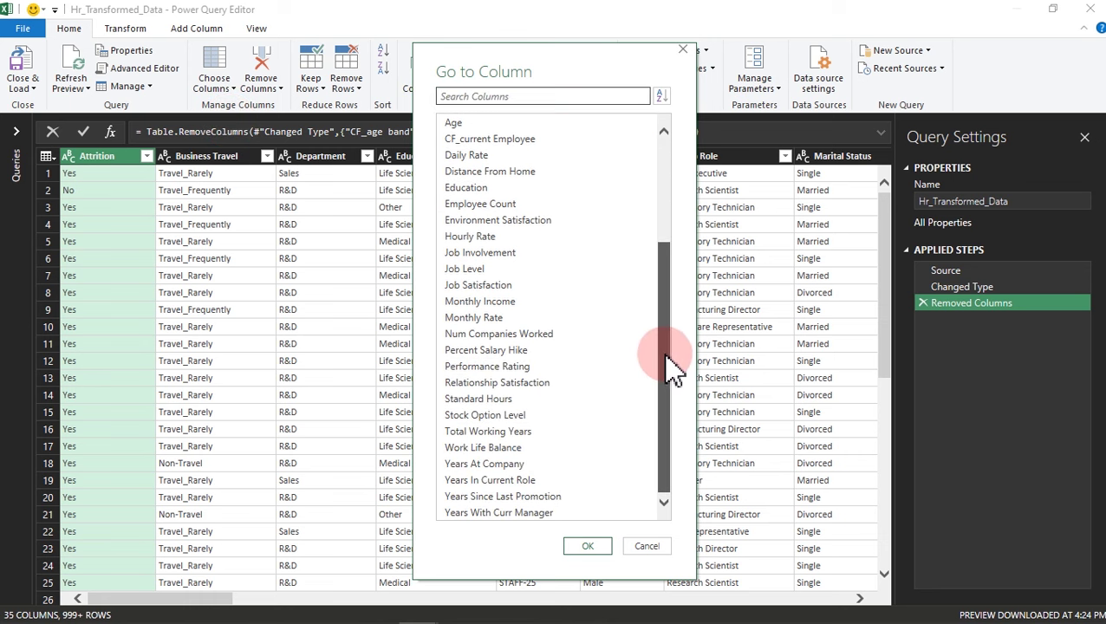
left_click(498, 368)
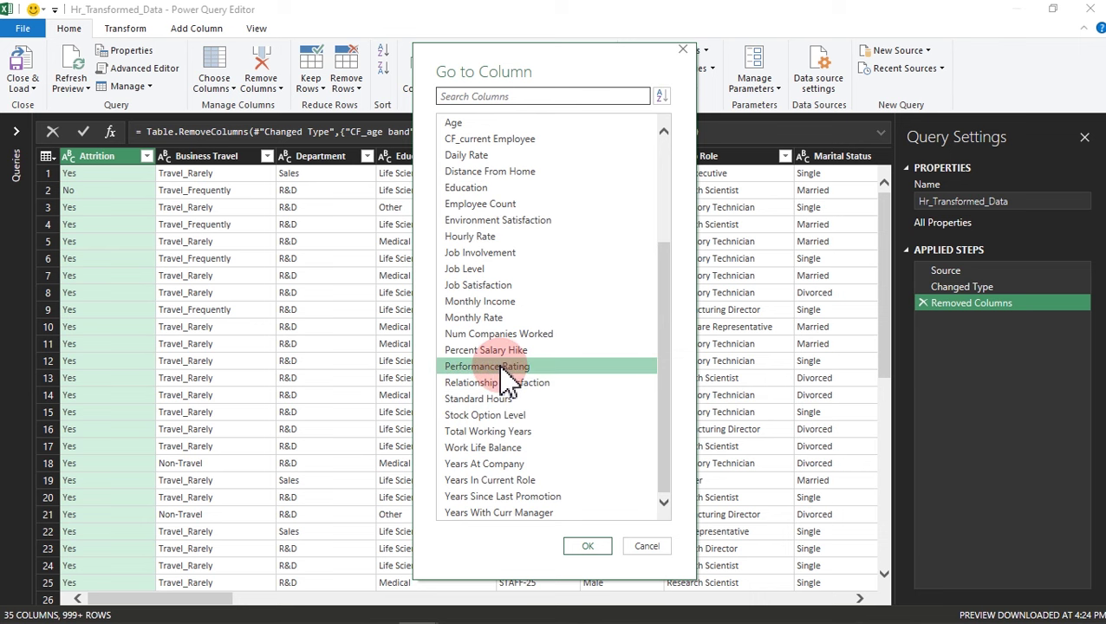
left_click(585, 546)
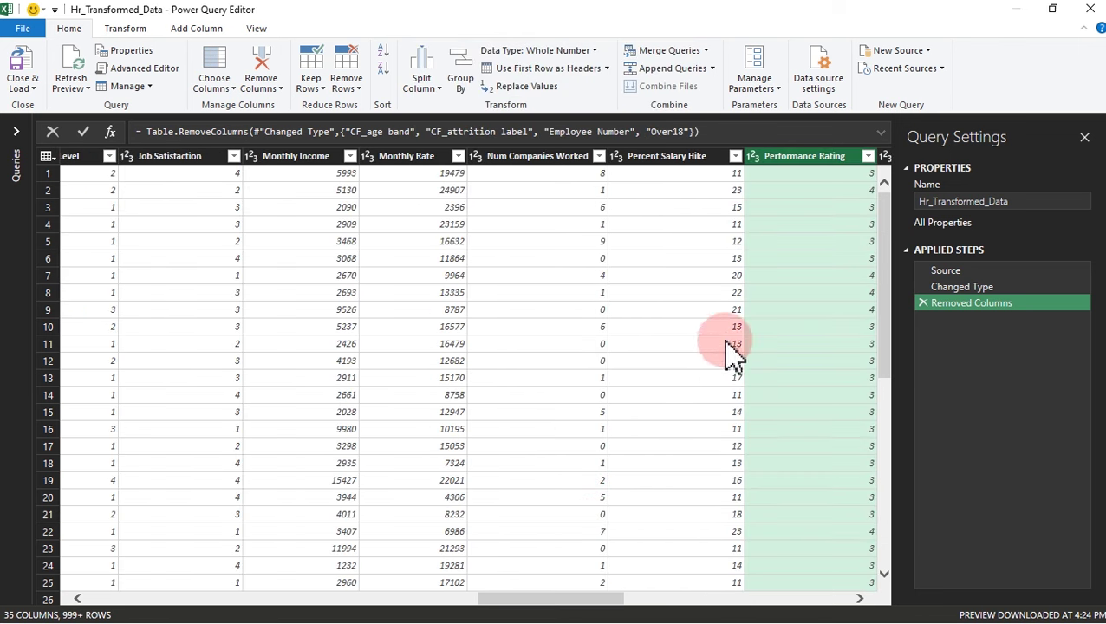
left_click(868, 157)
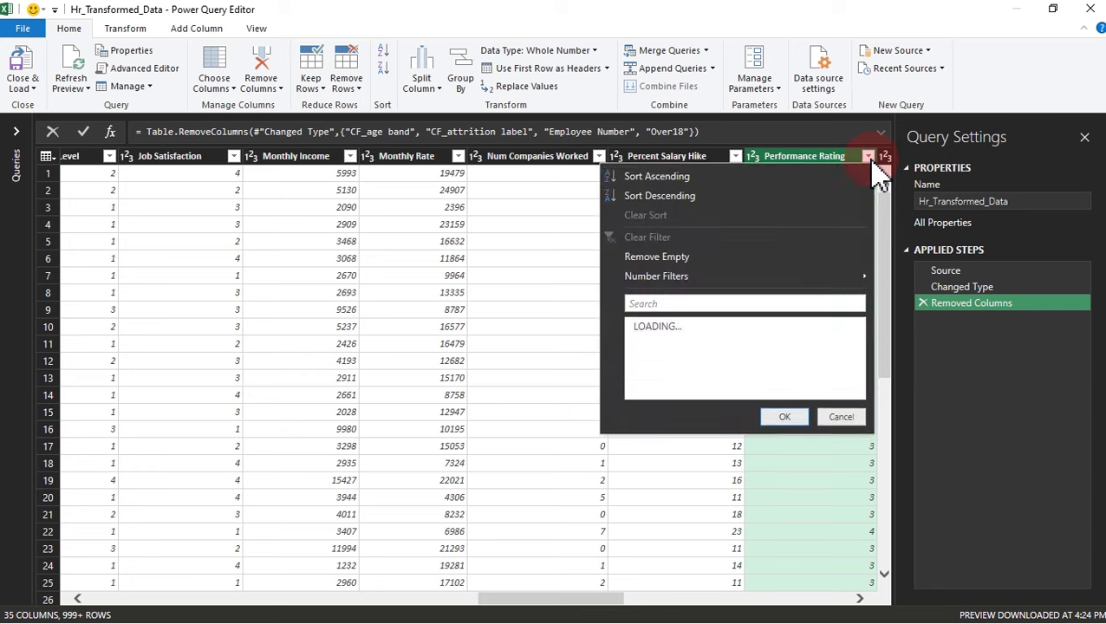
left_click(837, 413)
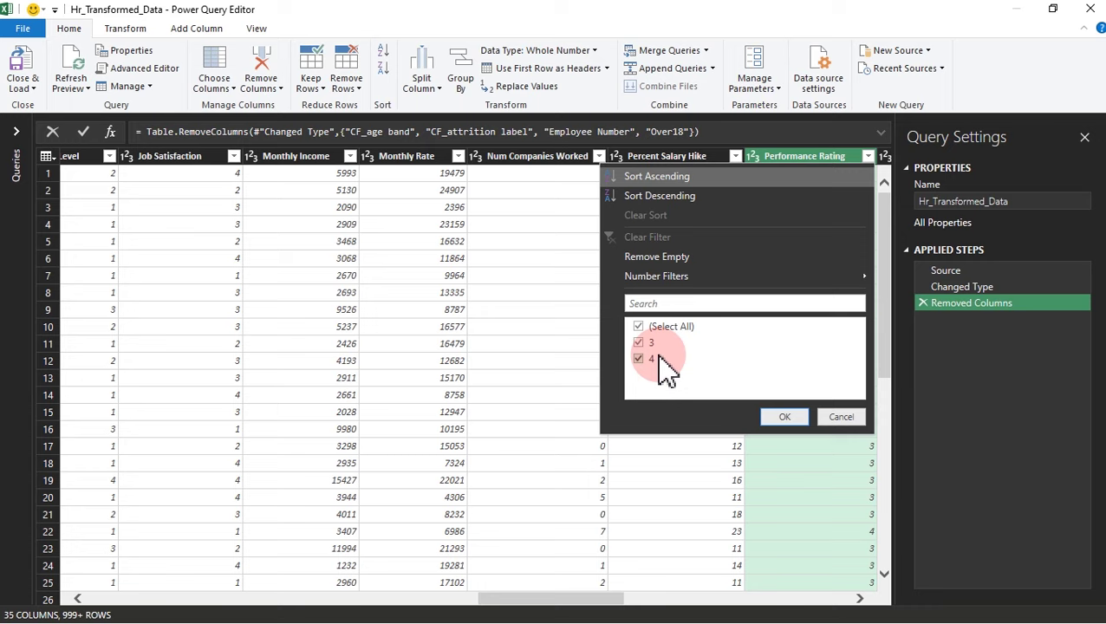
left_click(840, 420)
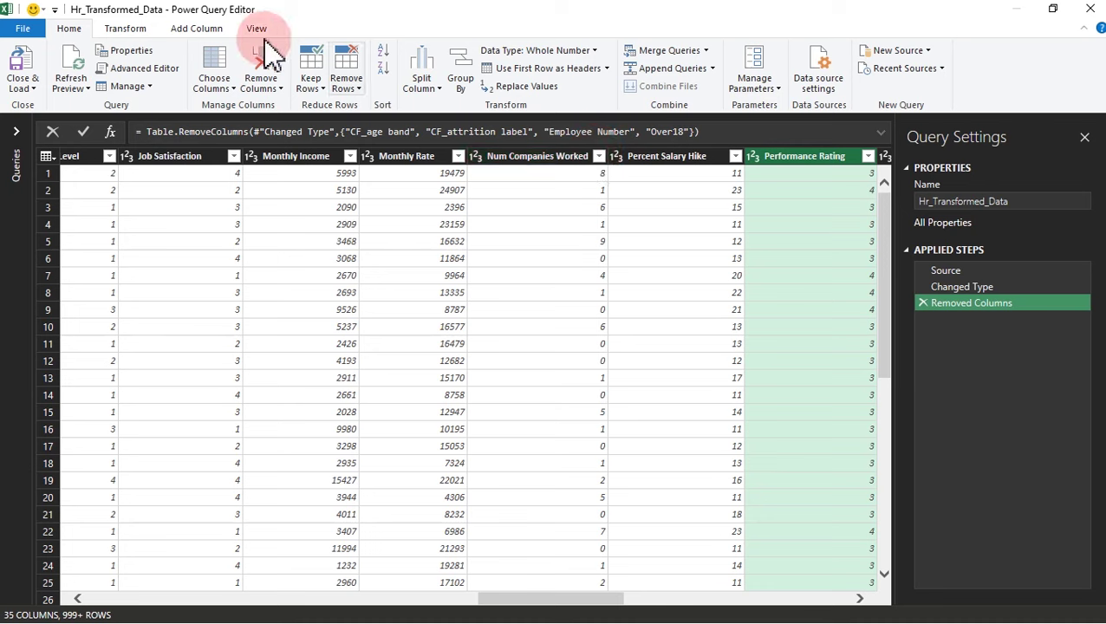
Start a new conditional column and name it Performance Status.
left_click(197, 30)
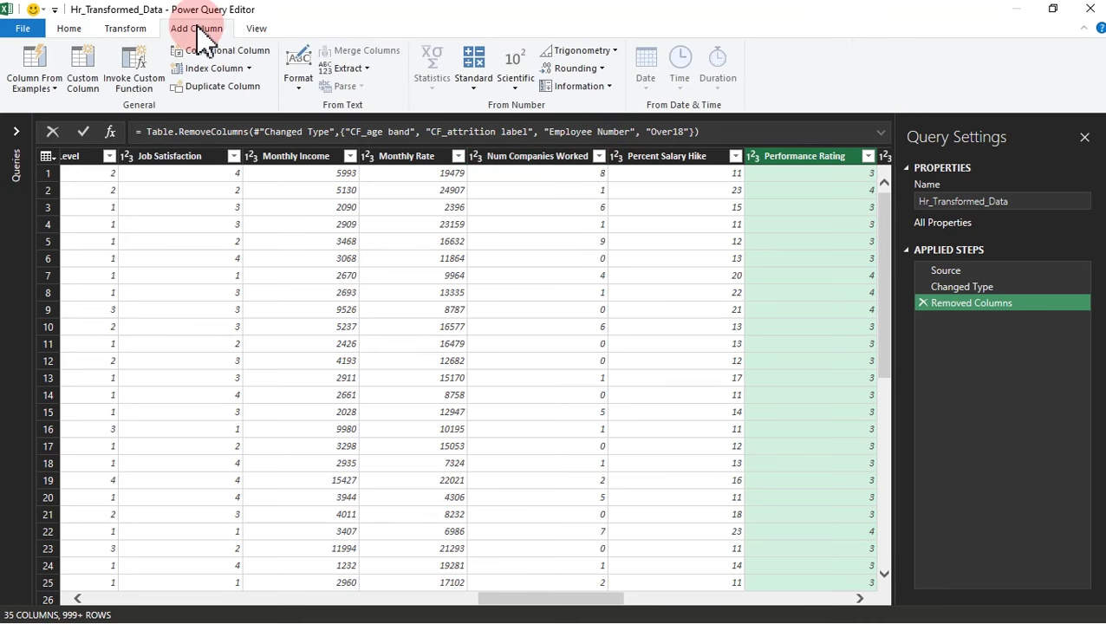
left_click(242, 66)
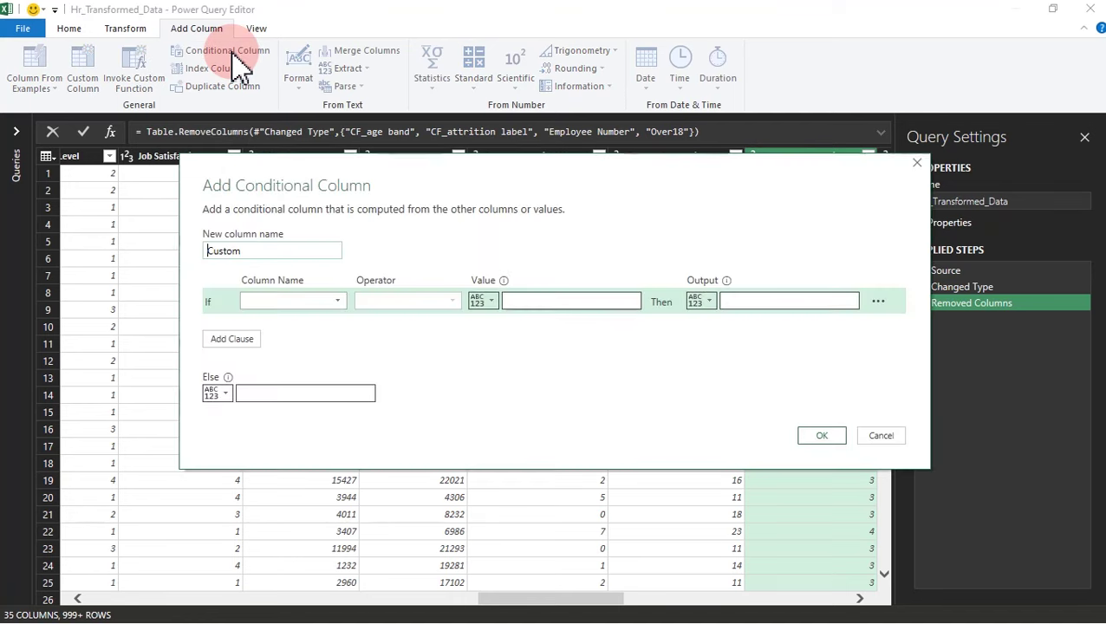
left_click(255, 252)
left_click_drag(255, 251, 185, 254)
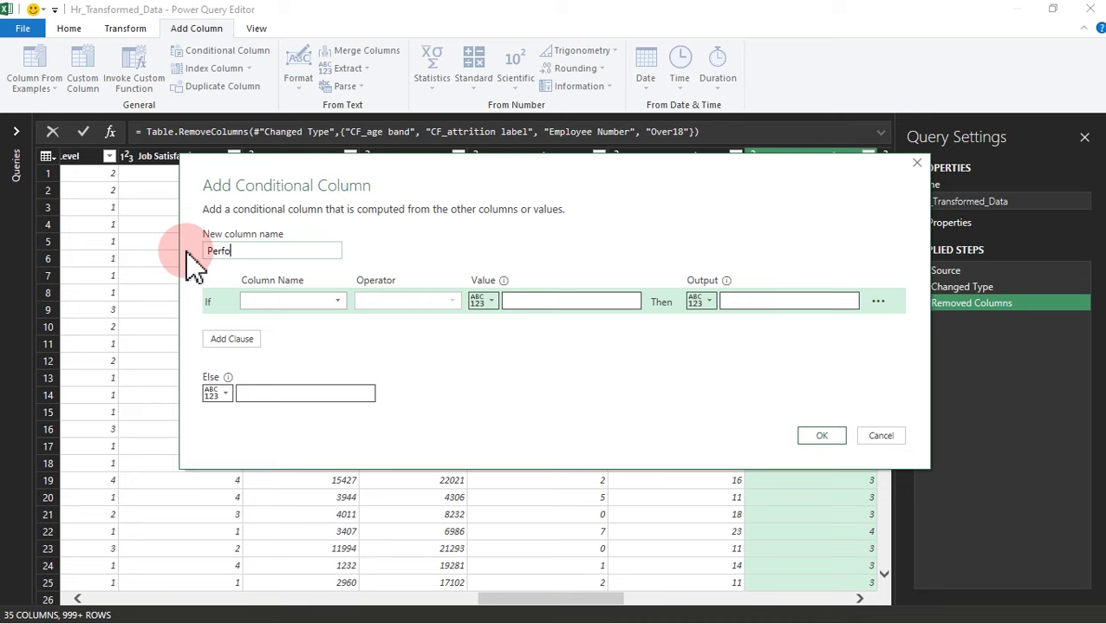
type("Perform")
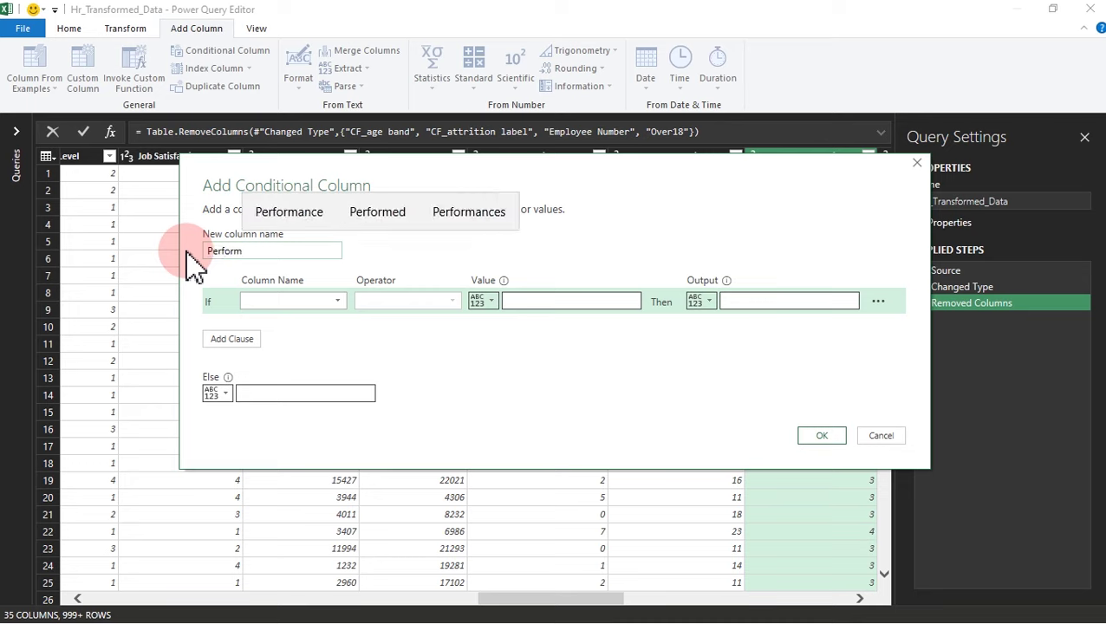
type("ance S")
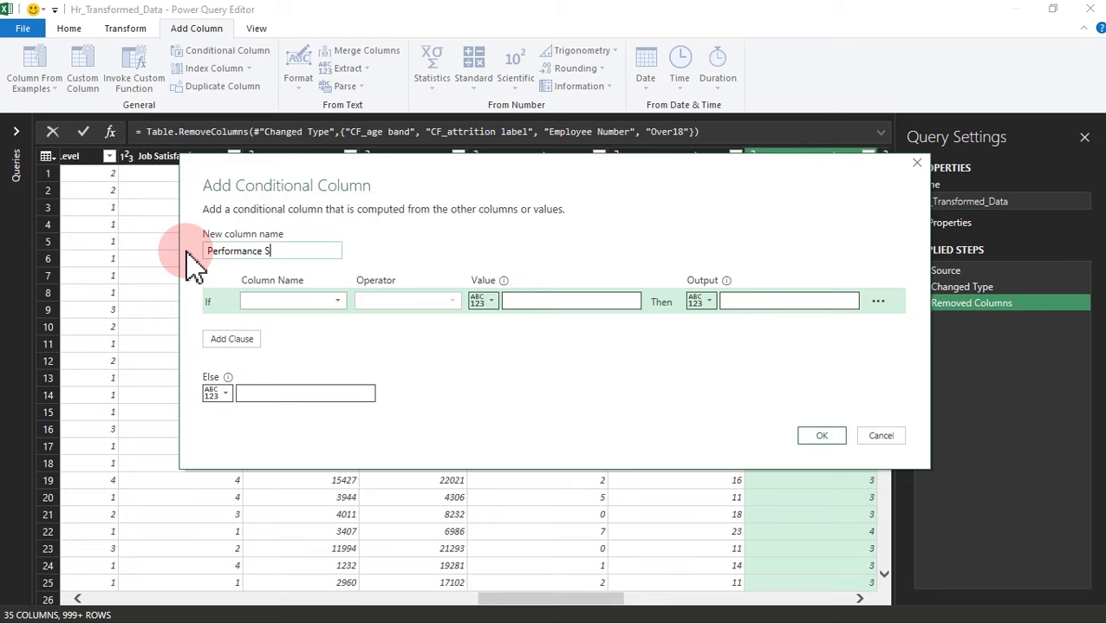
type("tatus")
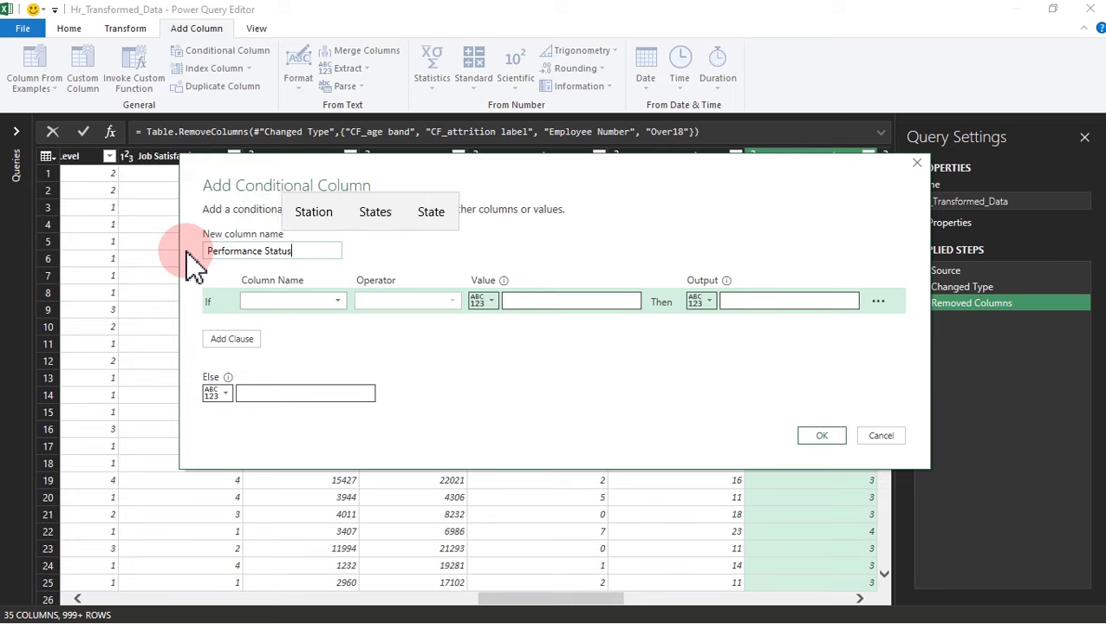
Set the conditional column's first condition to Performance Rating equals 3.
left_click(284, 302)
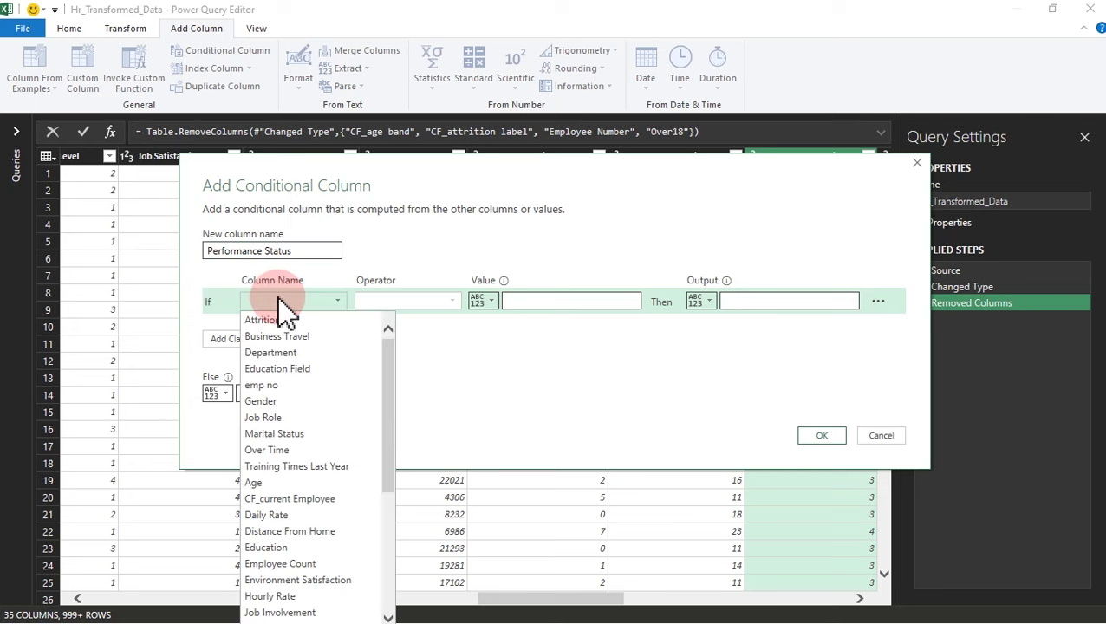
left_click_drag(392, 368, 388, 492)
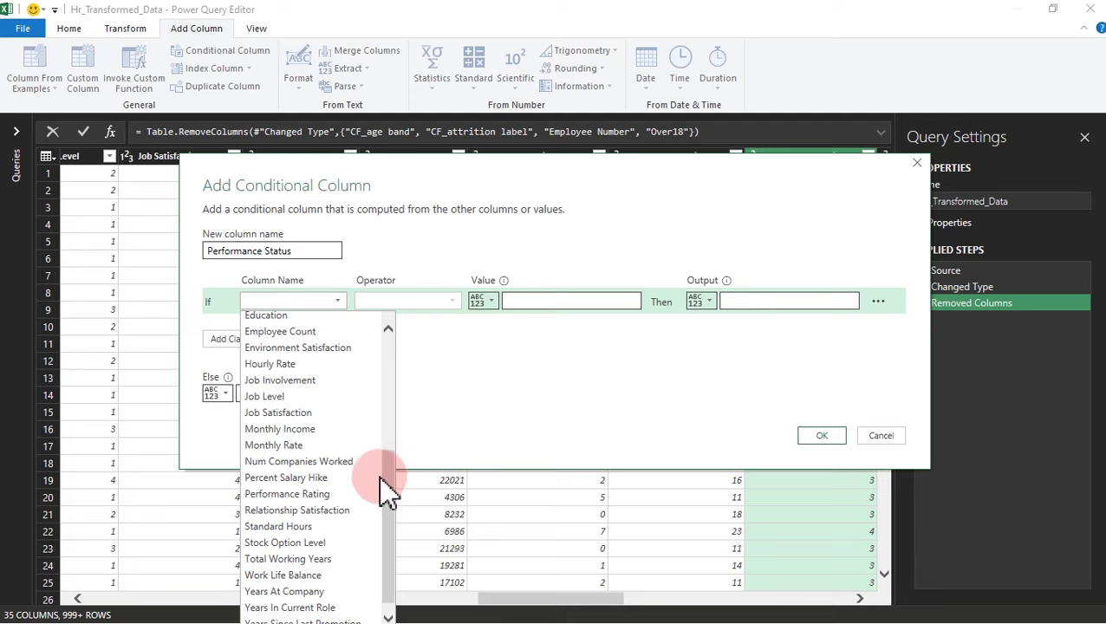
left_click(325, 494)
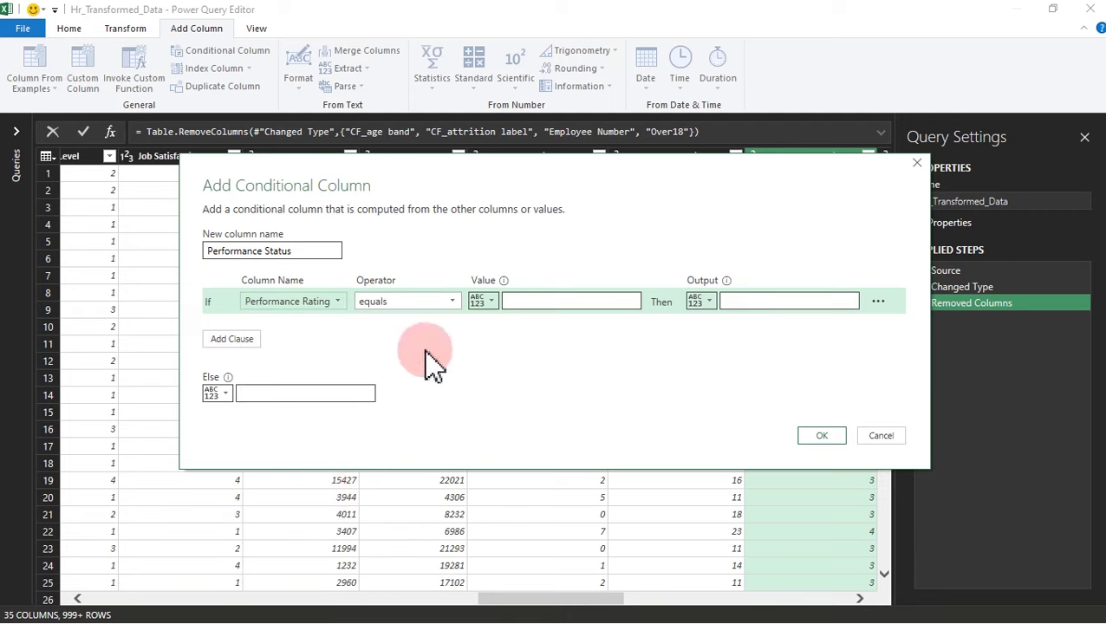
left_click(441, 305)
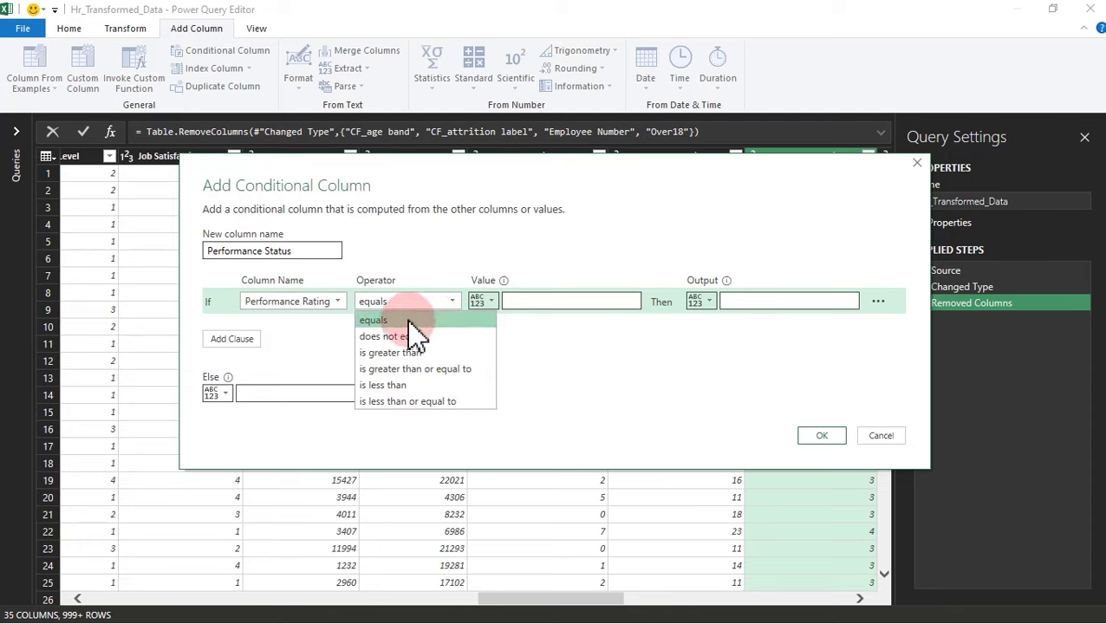
left_click(413, 322)
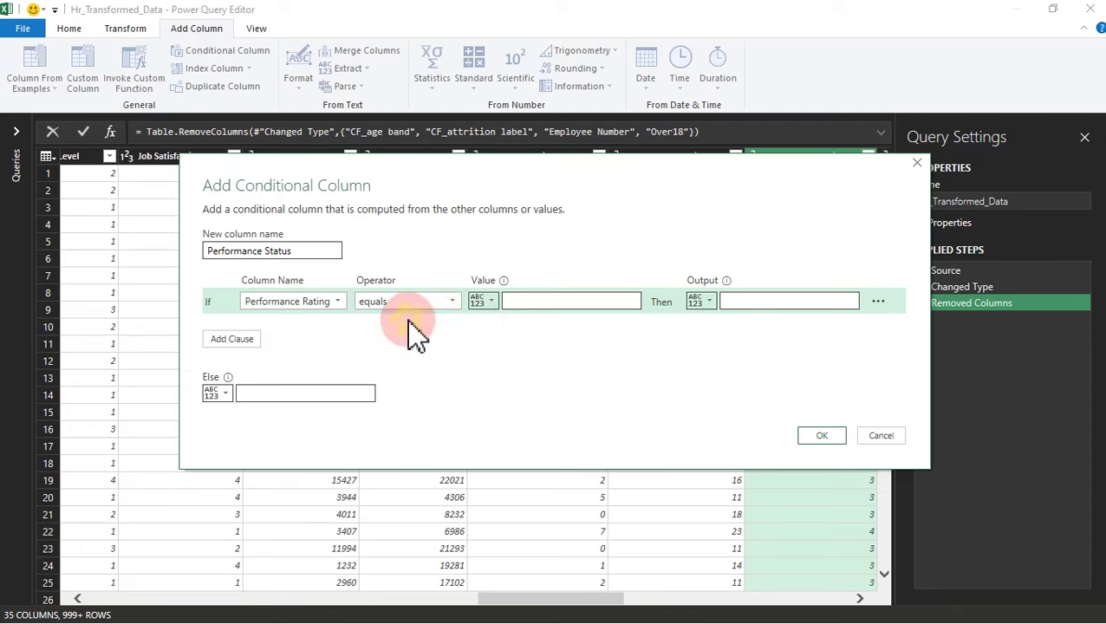
left_click(526, 305)
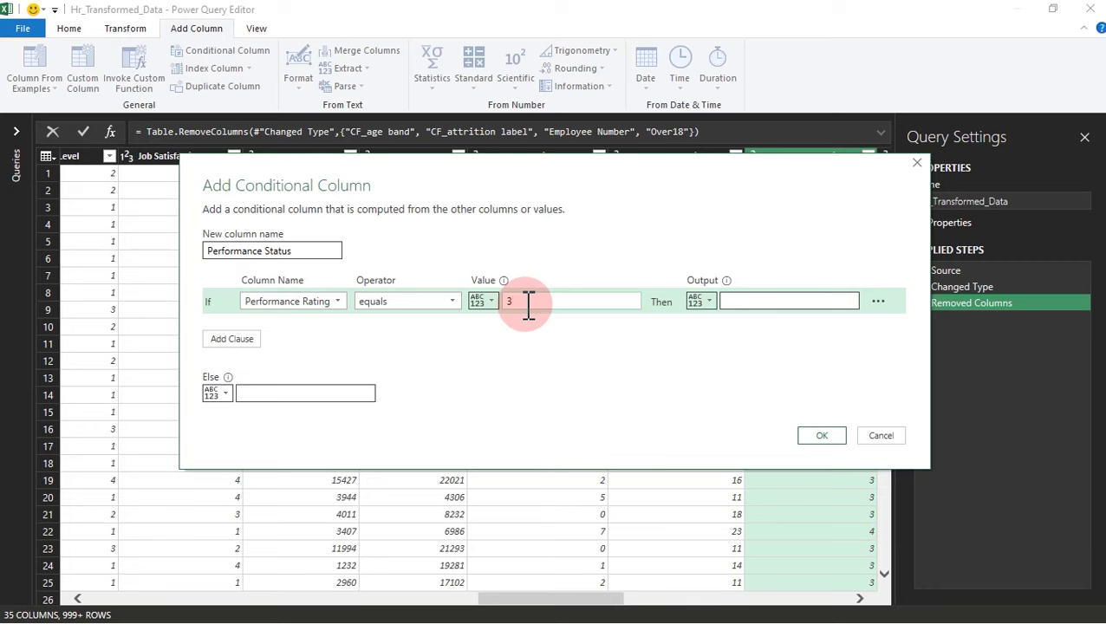
Set the Performance Status condition to output High when it matches and Low otherwise.
left_click(756, 303)
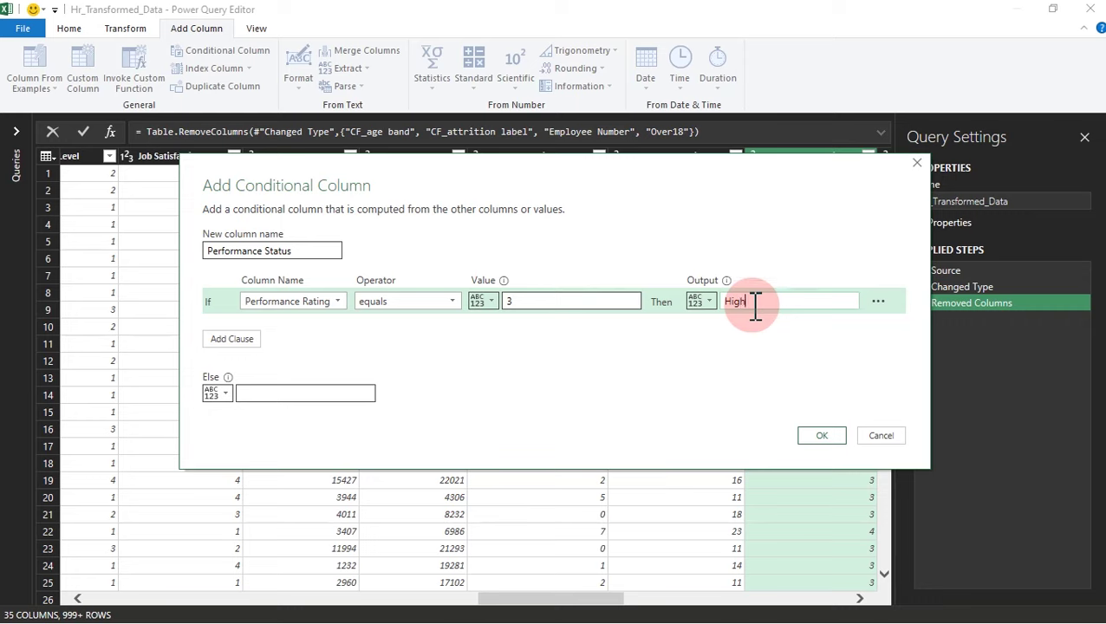
left_click(262, 395)
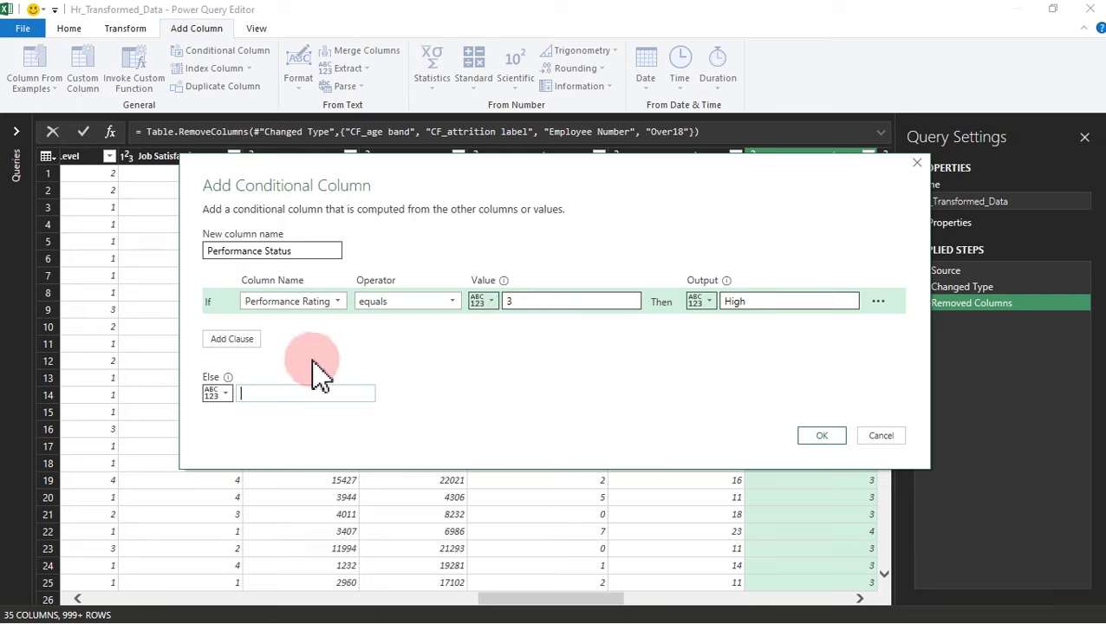
left_click(286, 397)
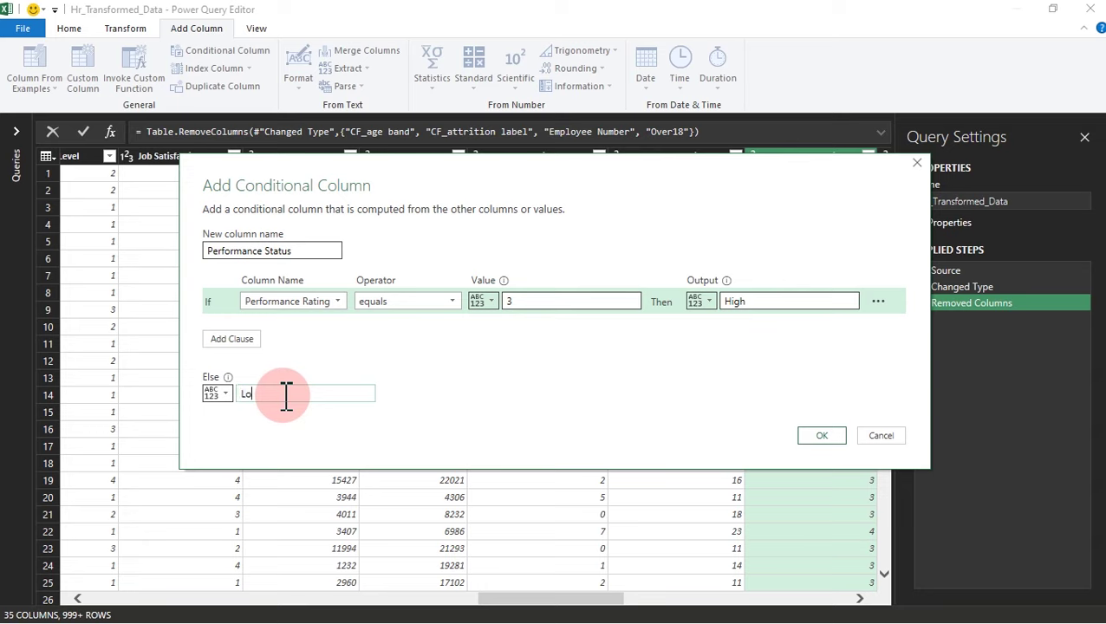
left_click(499, 350)
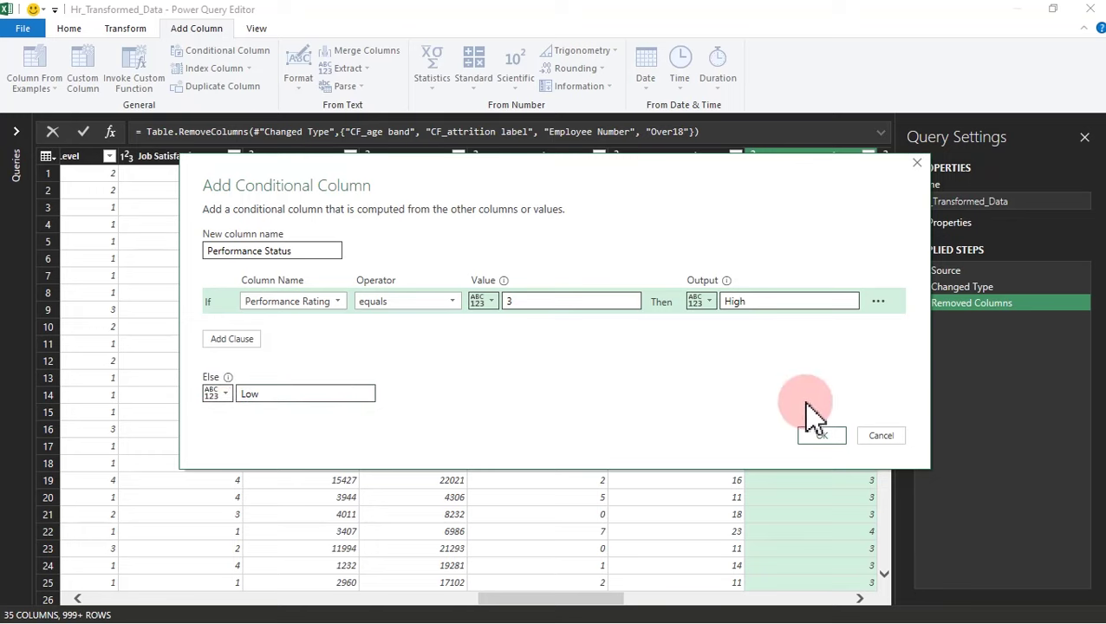
left_click(881, 304)
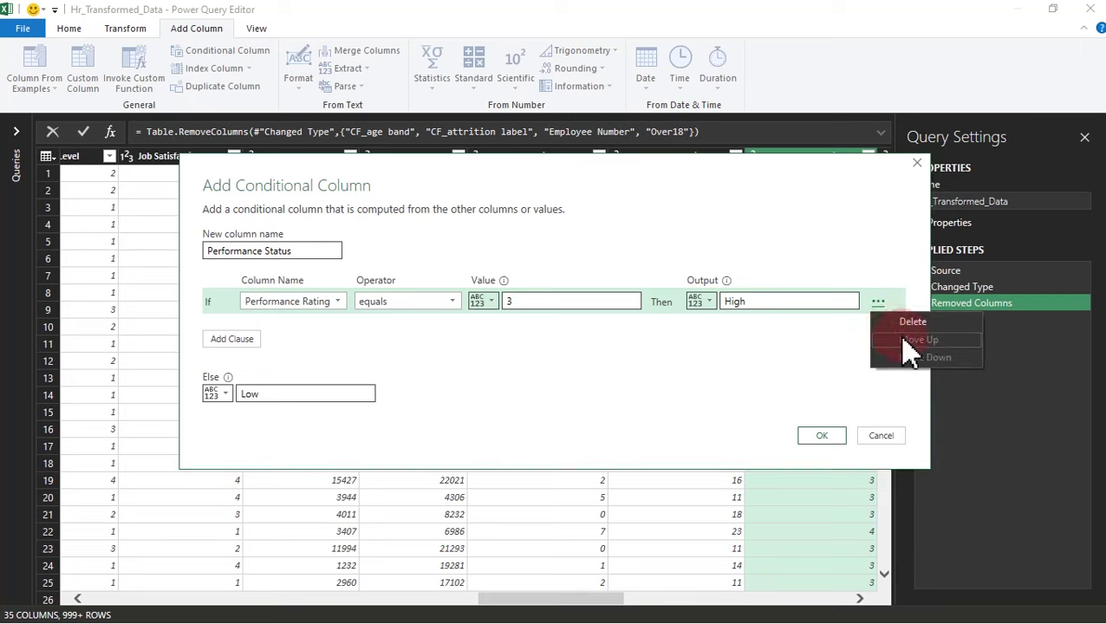
left_click(912, 356)
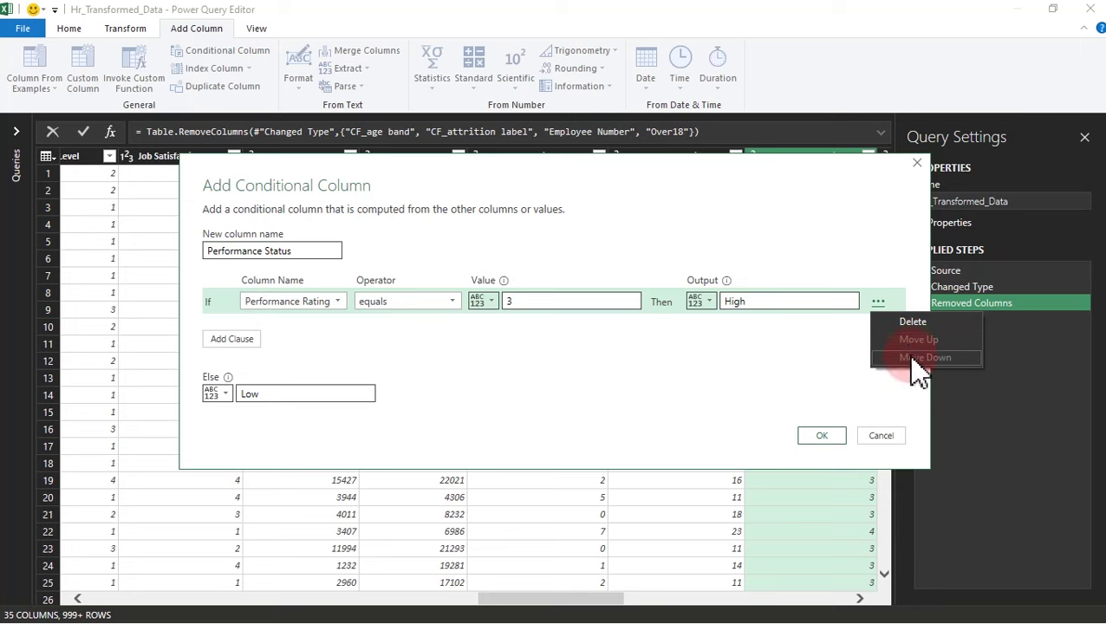
left_click(587, 351)
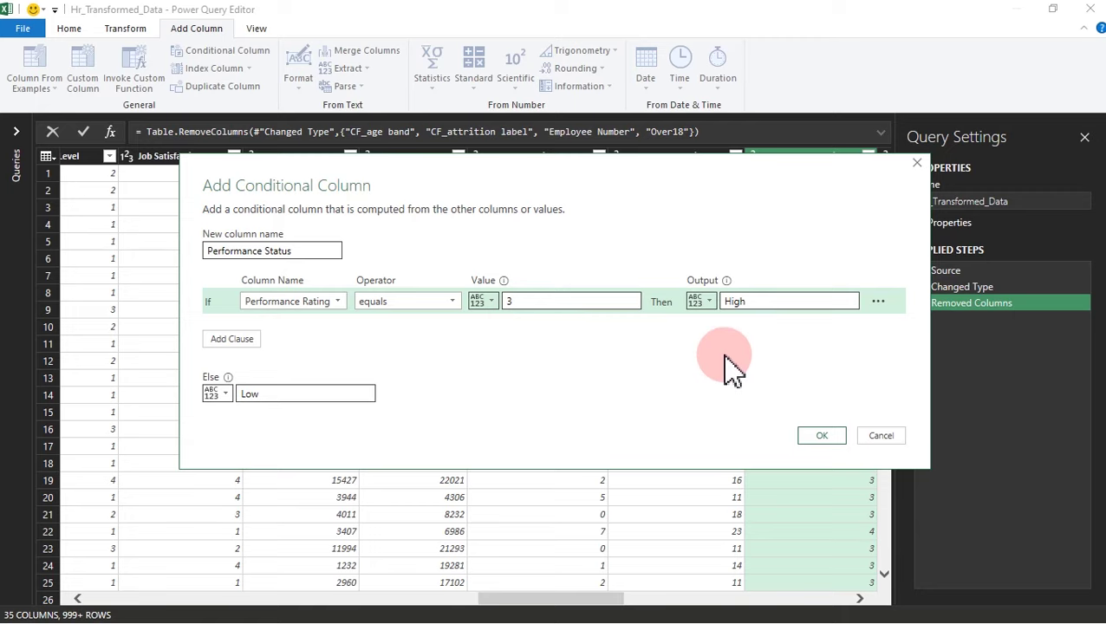
Create the Performance Status column and set its data type to Text.
left_click(817, 438)
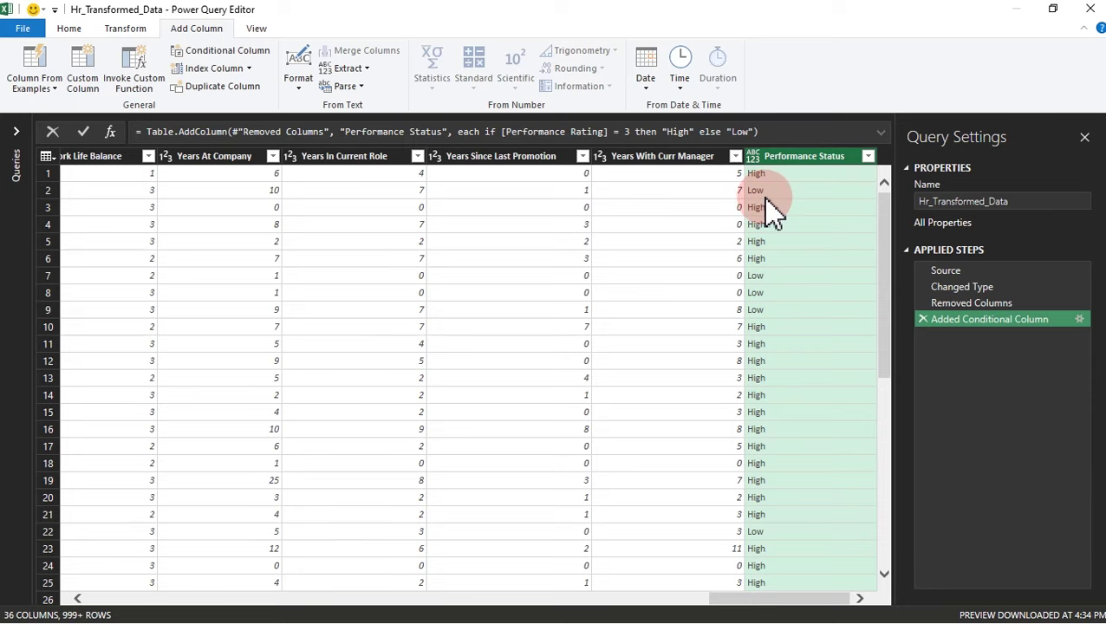
left_click(754, 158)
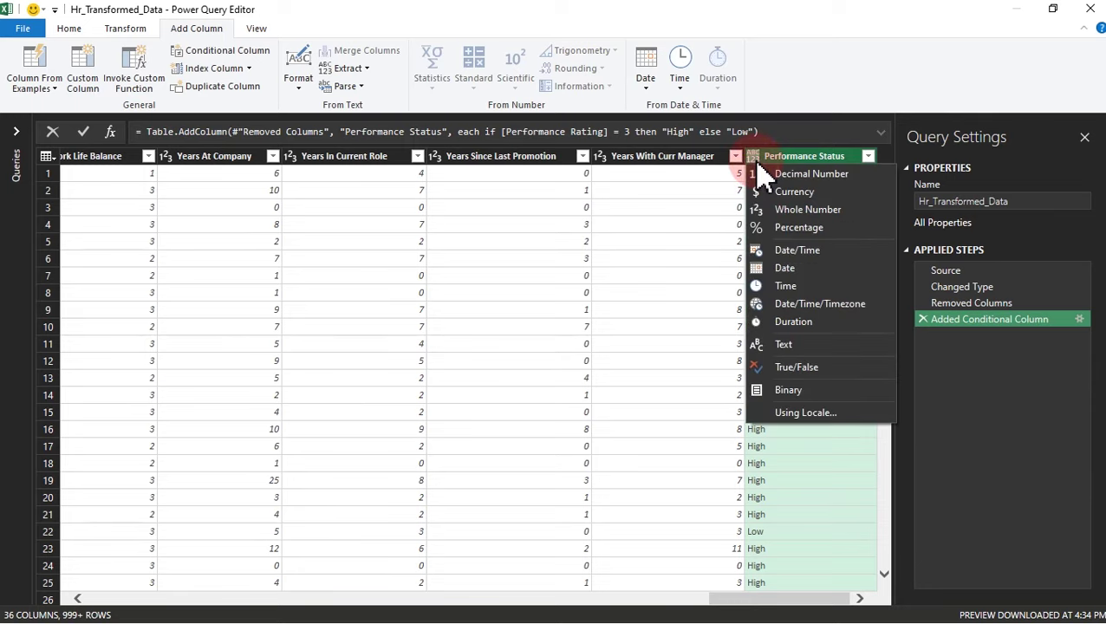
left_click(786, 345)
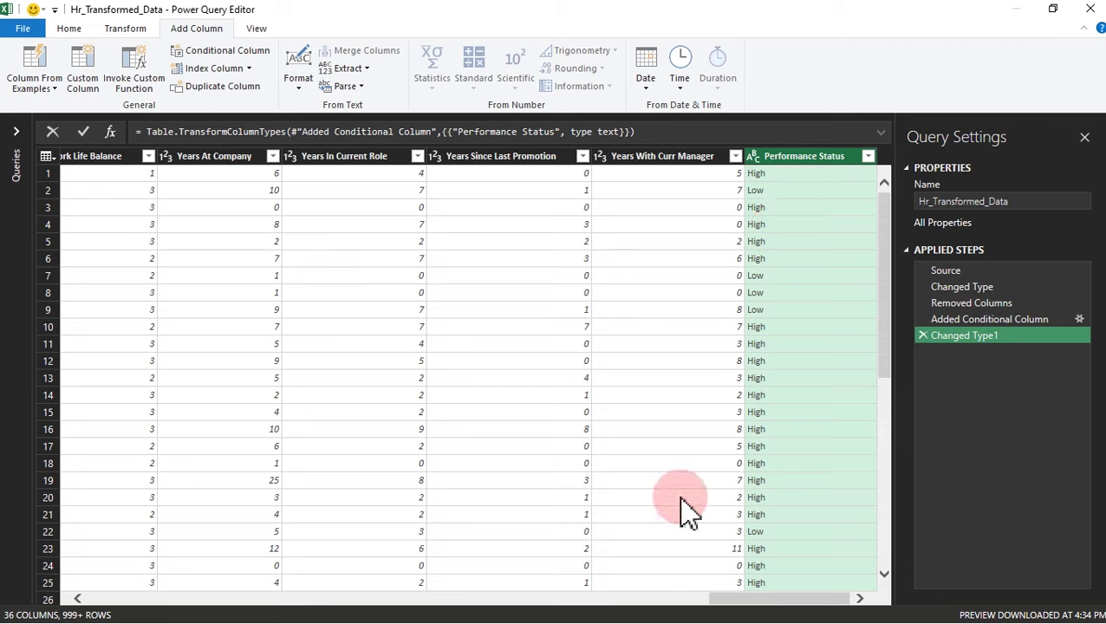
Go to the Age column and examine its full list of distinct values from lowest to highest.
left_click_drag(754, 607, 390, 585)
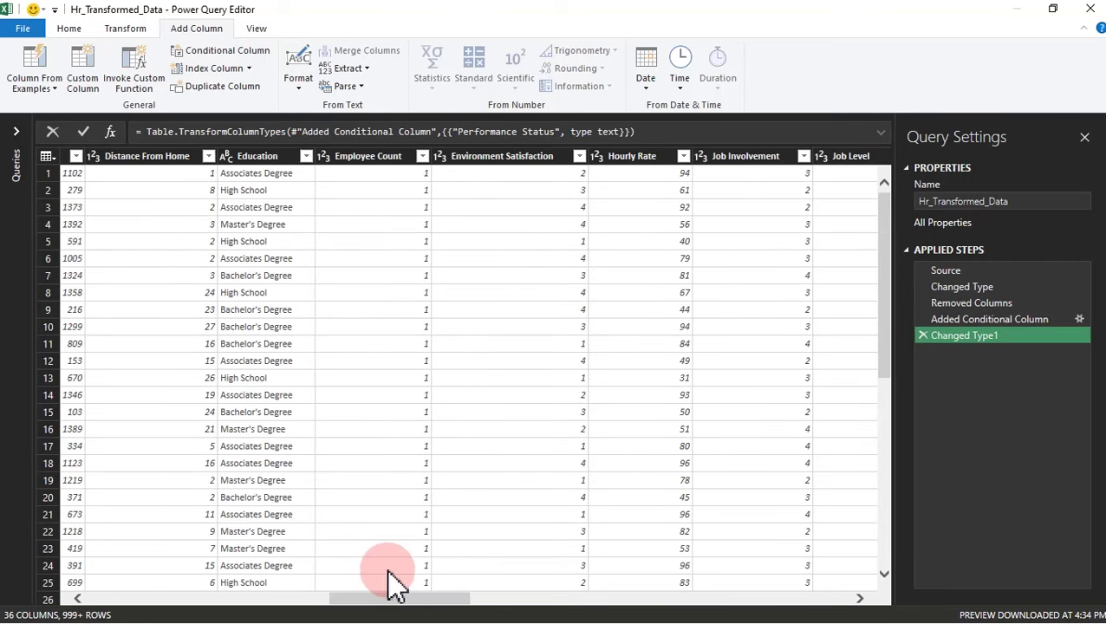
left_click_drag(392, 605, 275, 606)
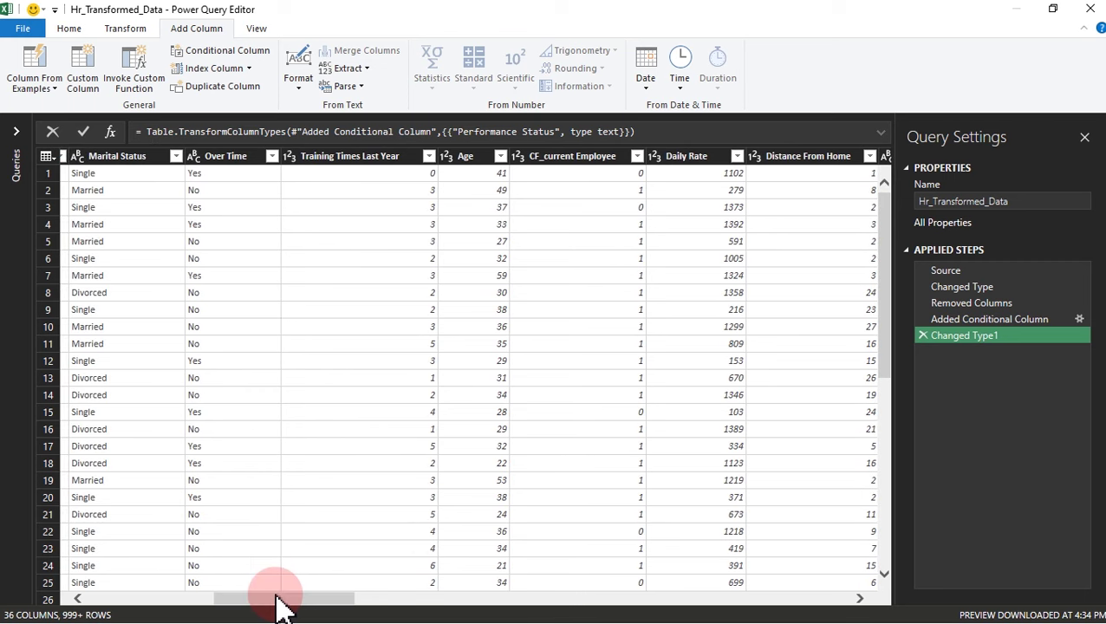
left_click(73, 30)
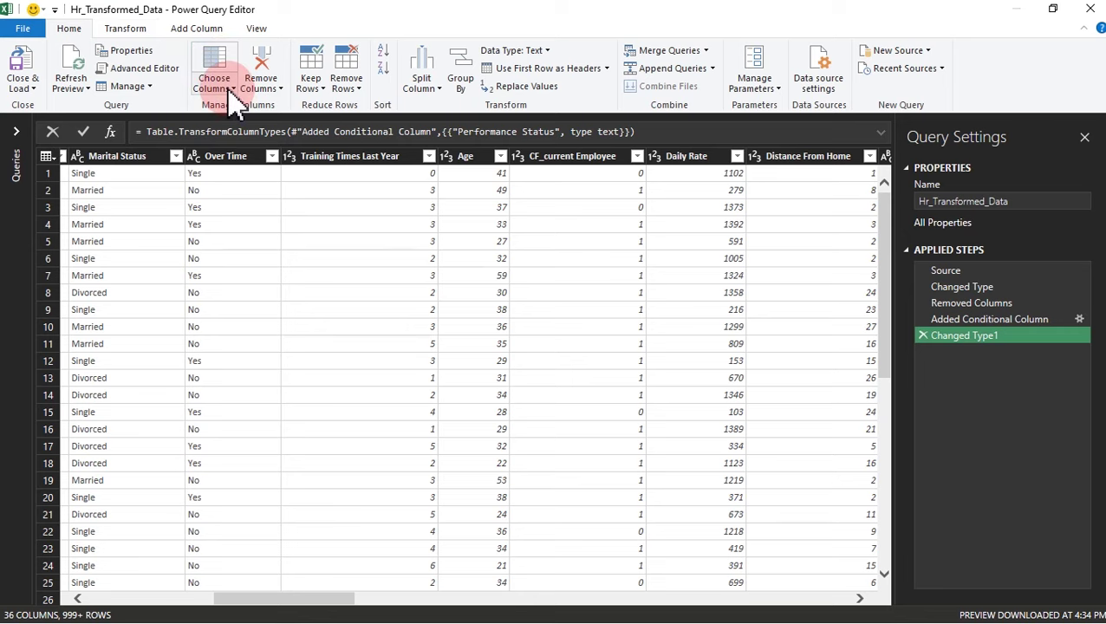
left_click(491, 160)
left_click(482, 162)
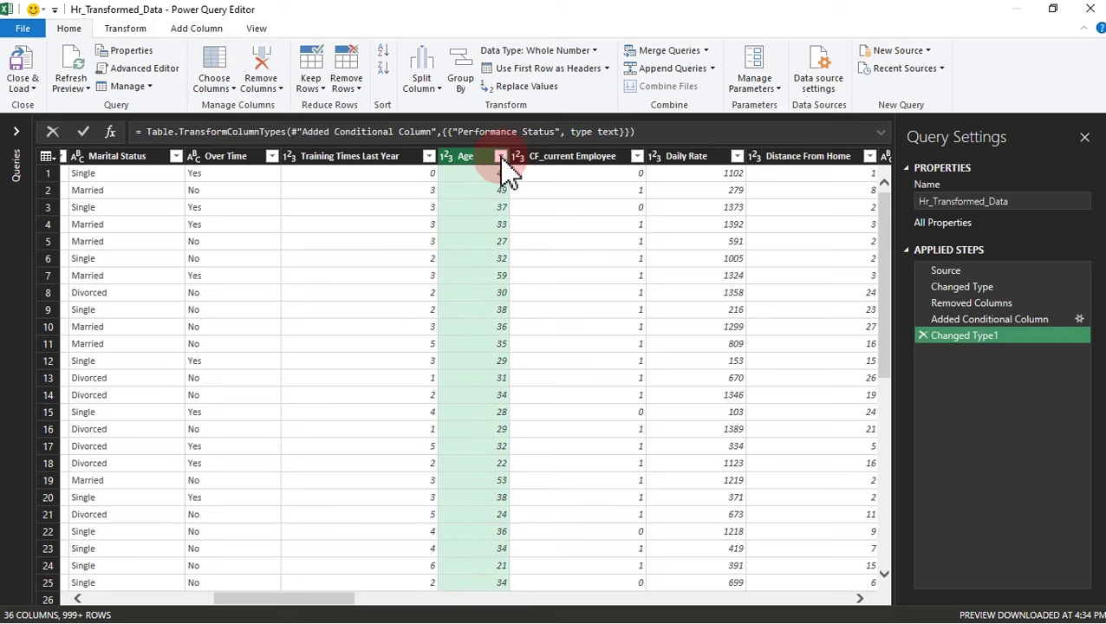
left_click(501, 157)
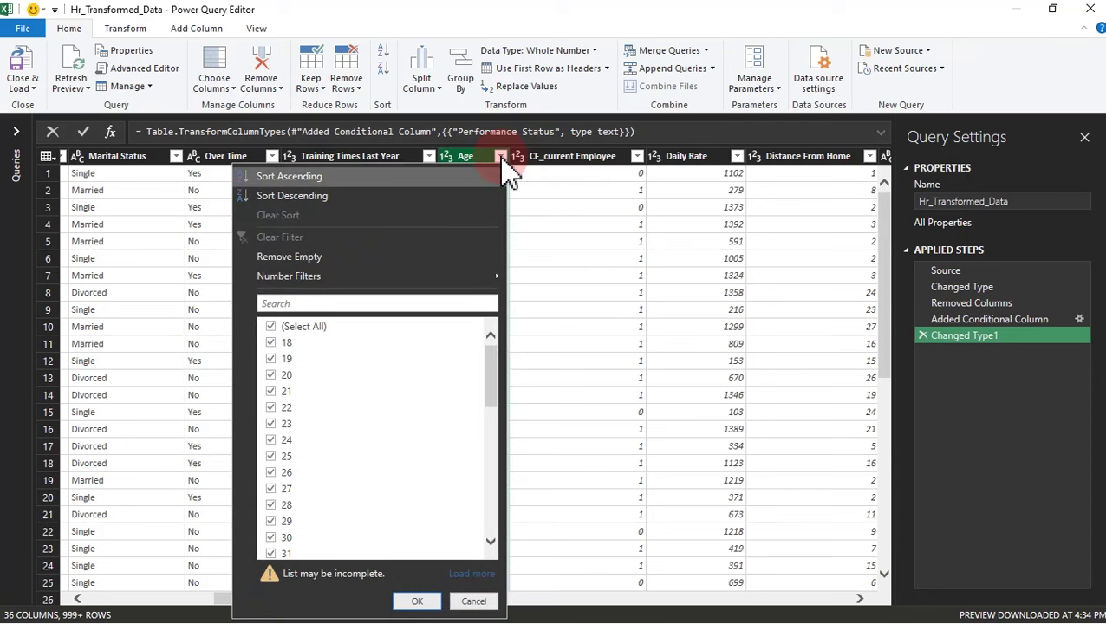
left_click(472, 575)
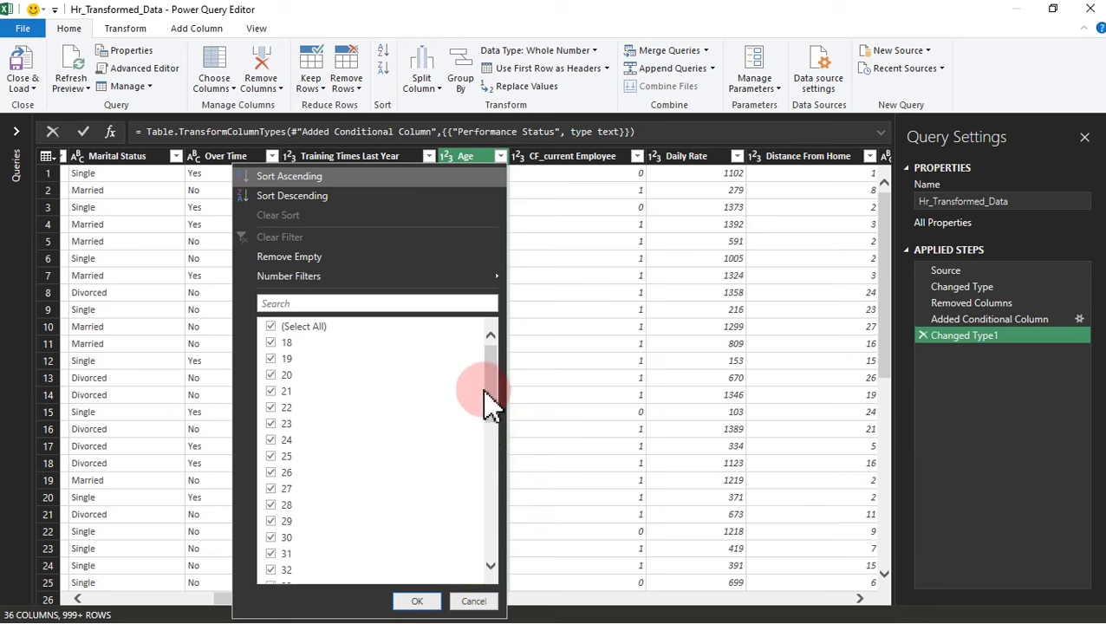
left_click_drag(499, 377, 501, 347)
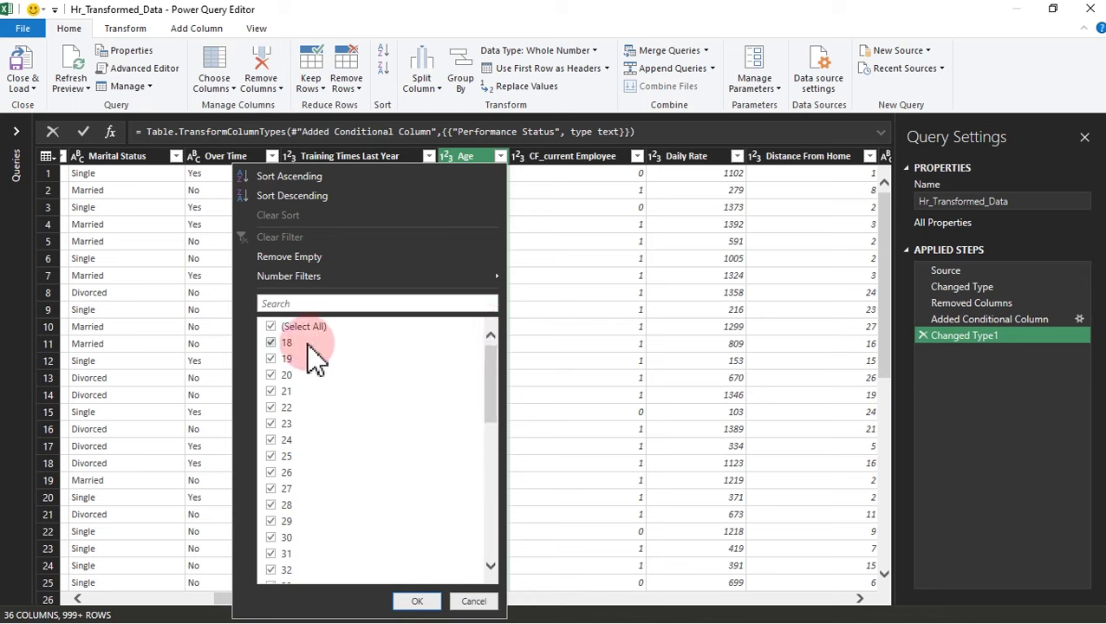
left_click_drag(494, 395, 490, 564)
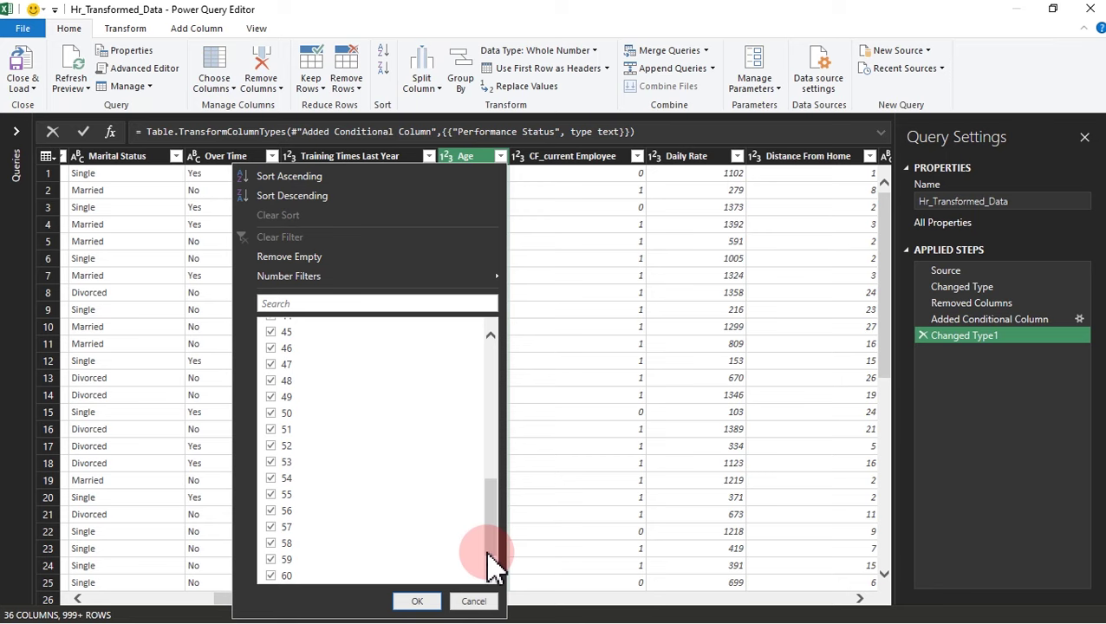
left_click_drag(494, 548, 494, 368)
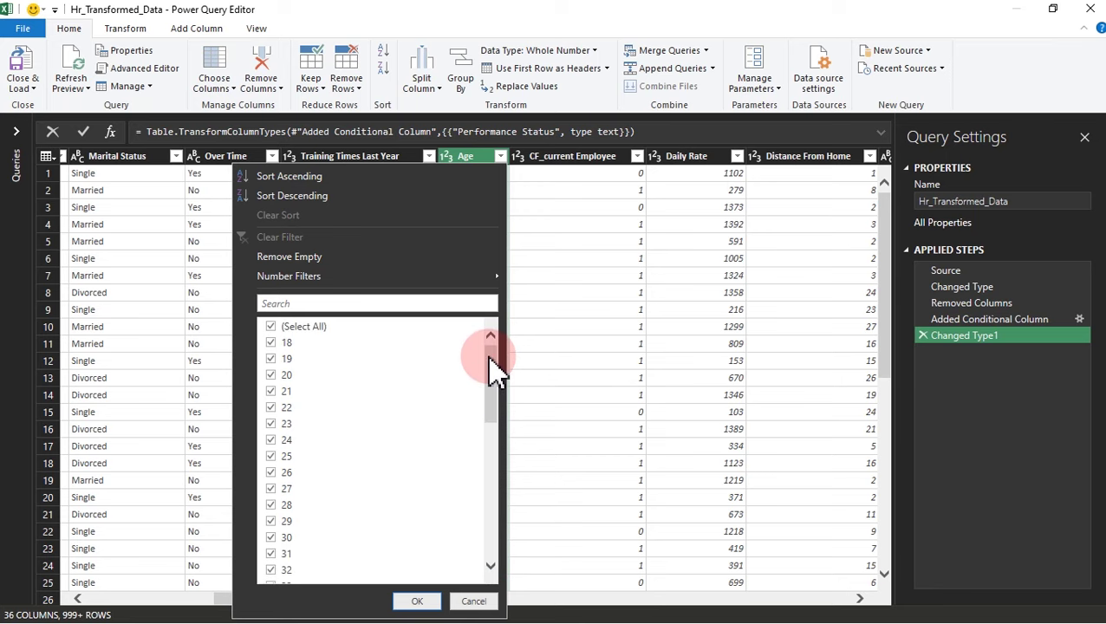
left_click_drag(496, 370, 500, 512)
left_click_drag(499, 520, 501, 277)
Start a new conditional column and name it Age Bucket.
left_click(202, 82)
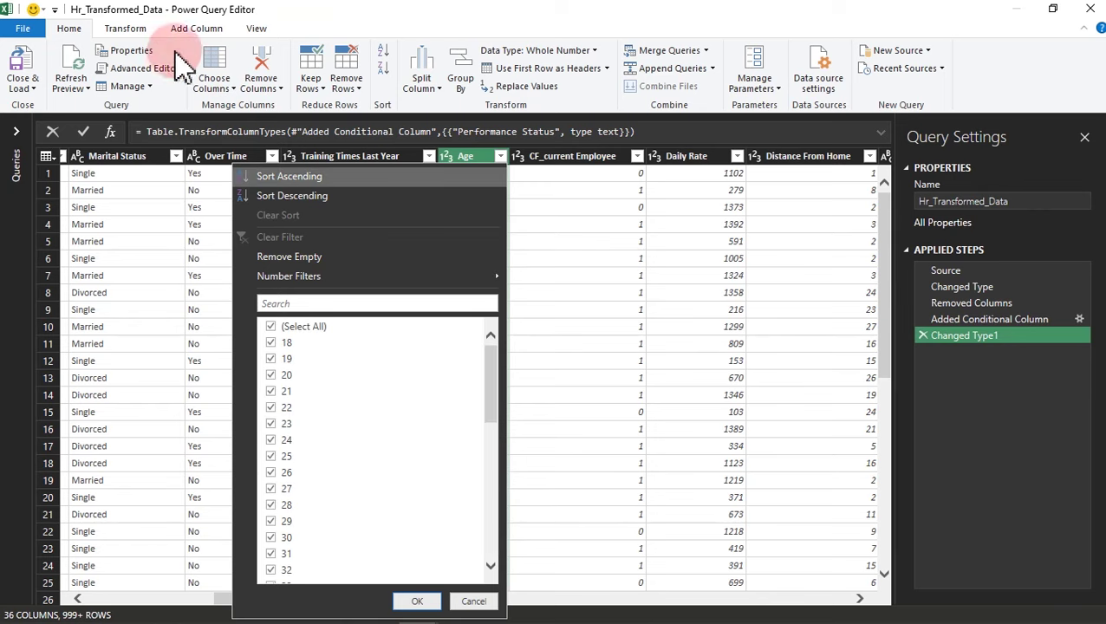
left_click(194, 31)
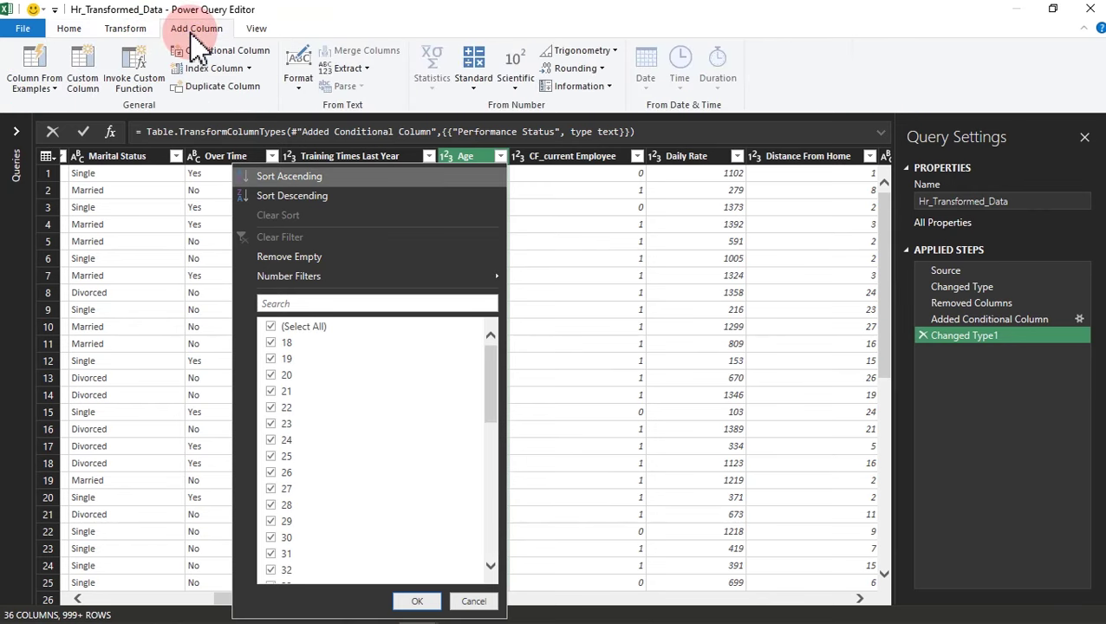
left_click(216, 52)
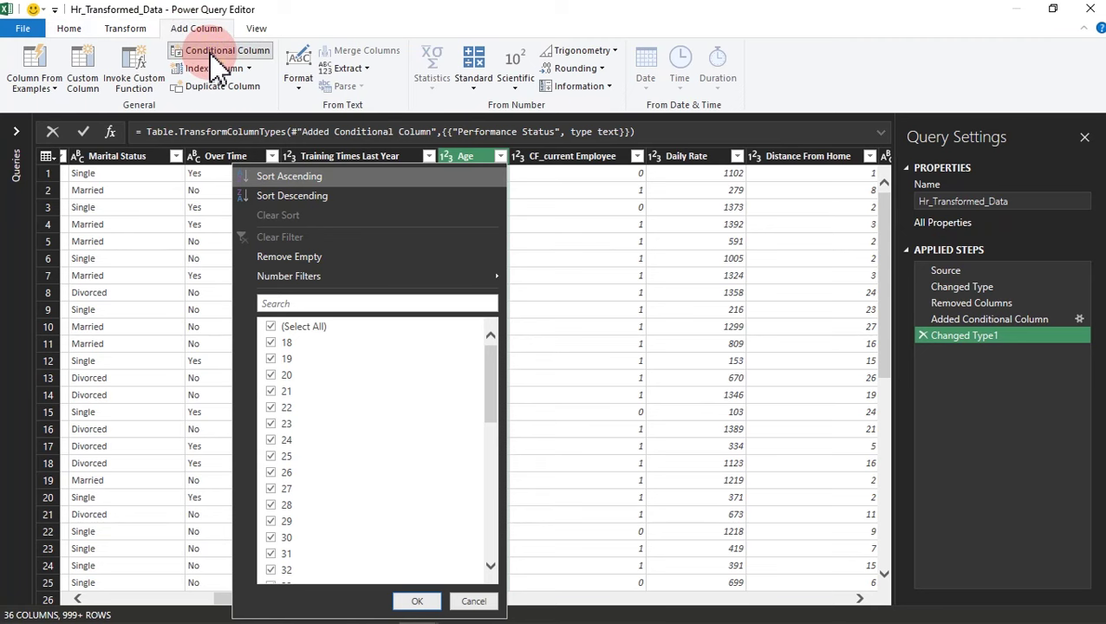
left_click(267, 252)
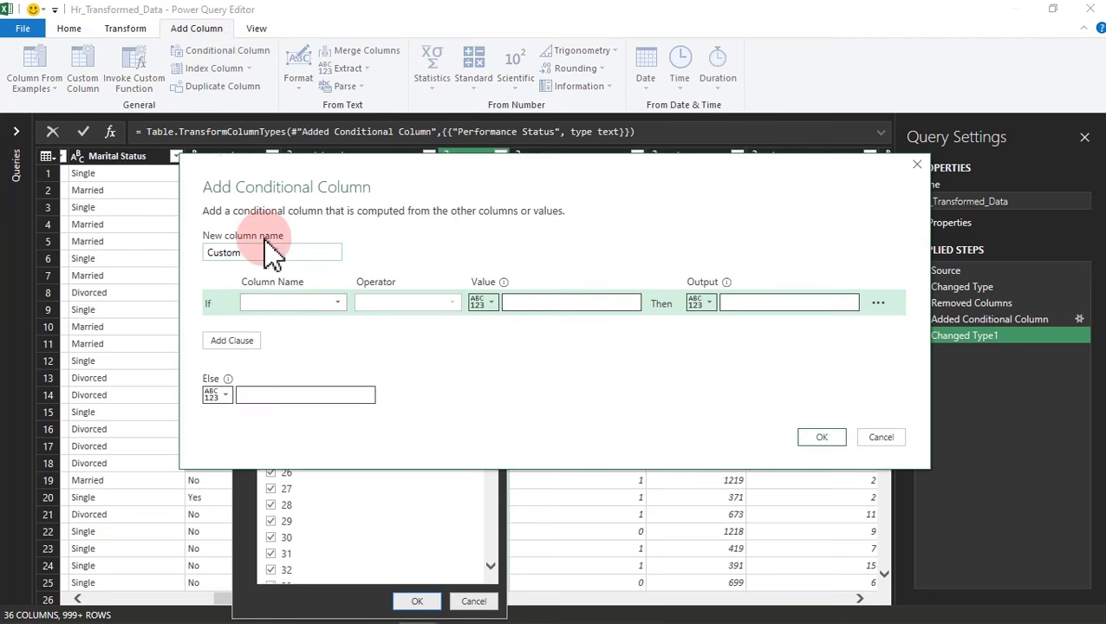
left_click_drag(267, 252, 185, 262)
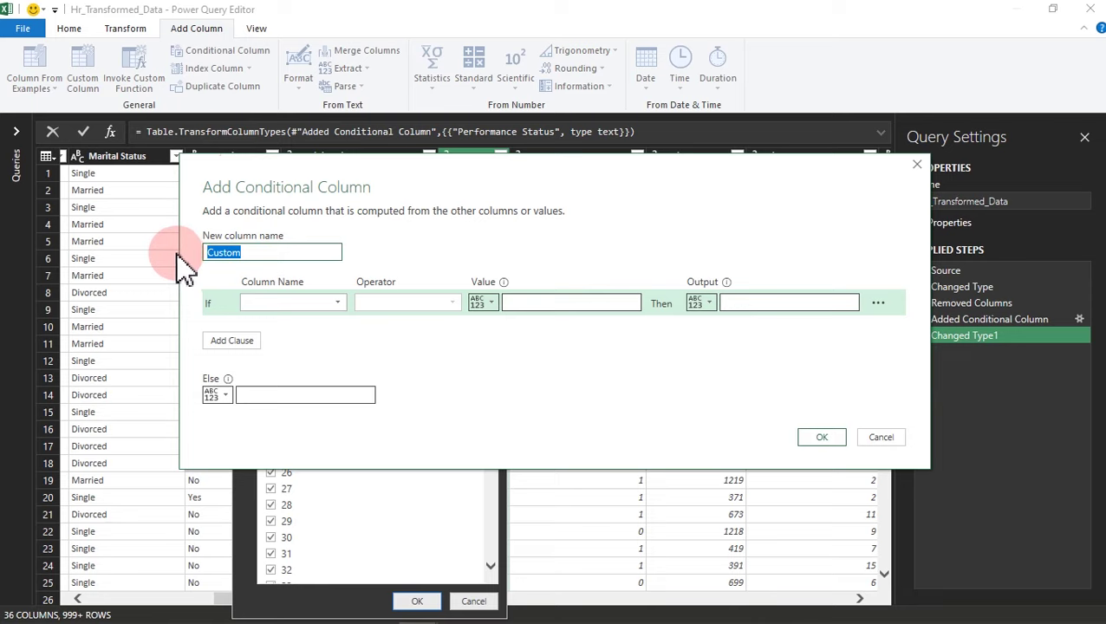
type("Age Bug")
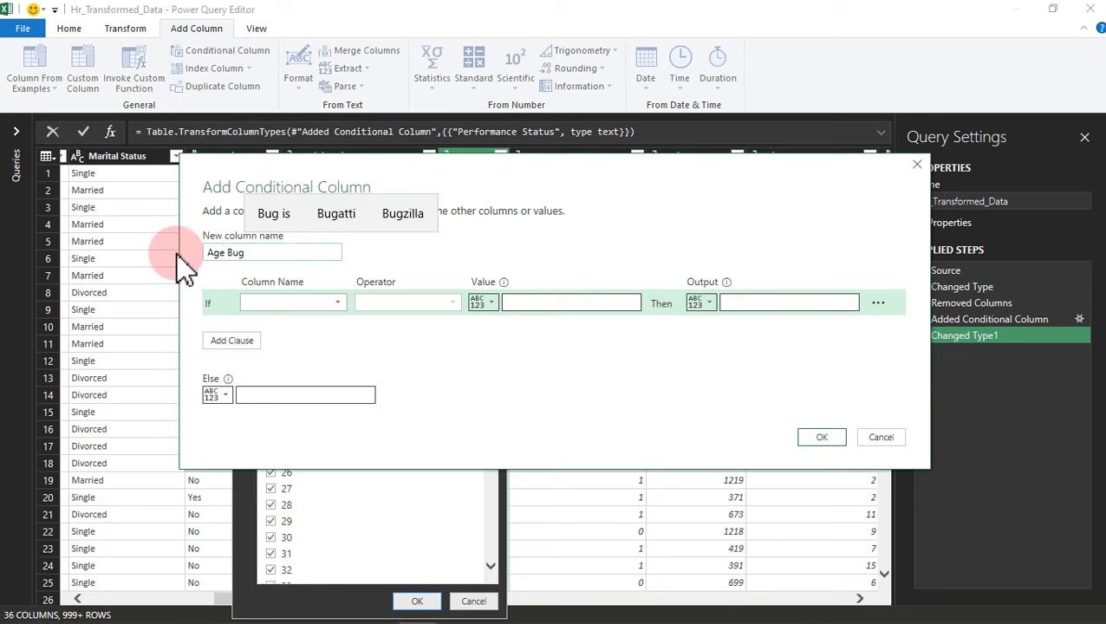
key("BackSpace")
type("cket")
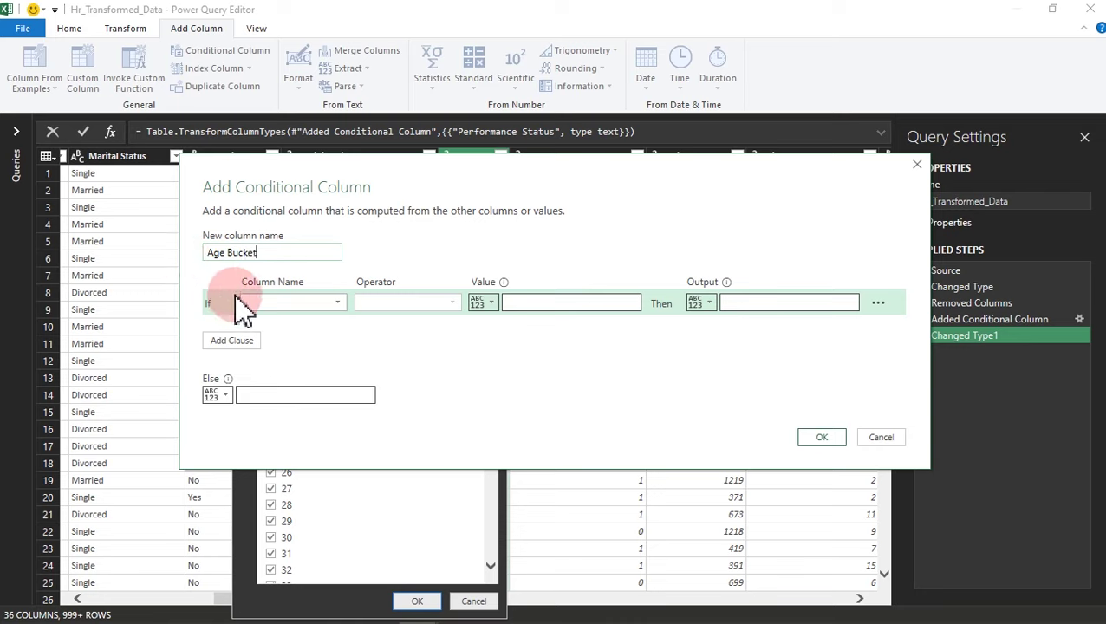
Set the first Age Bucket condition to output 18-25 when Age is less than or equal to 25.
left_click(262, 303)
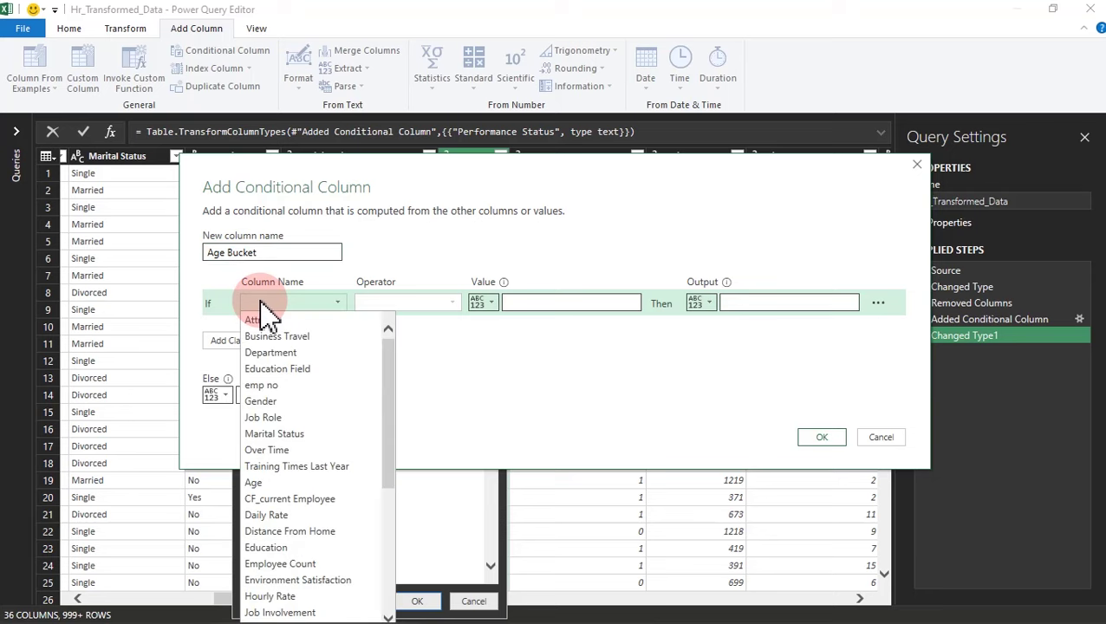
left_click(281, 482)
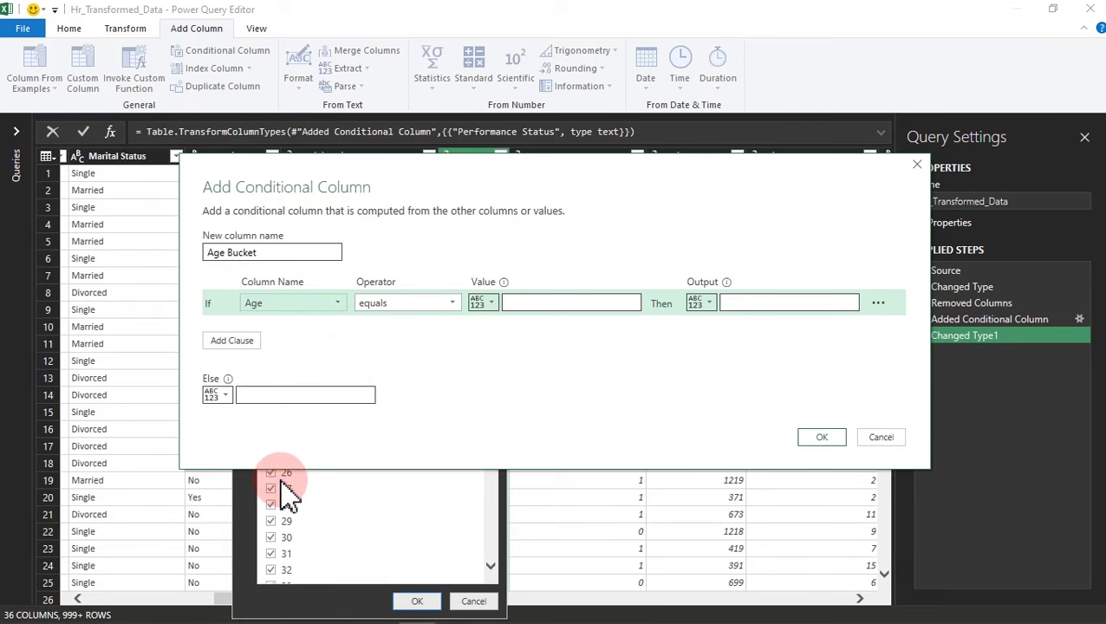
left_click(412, 306)
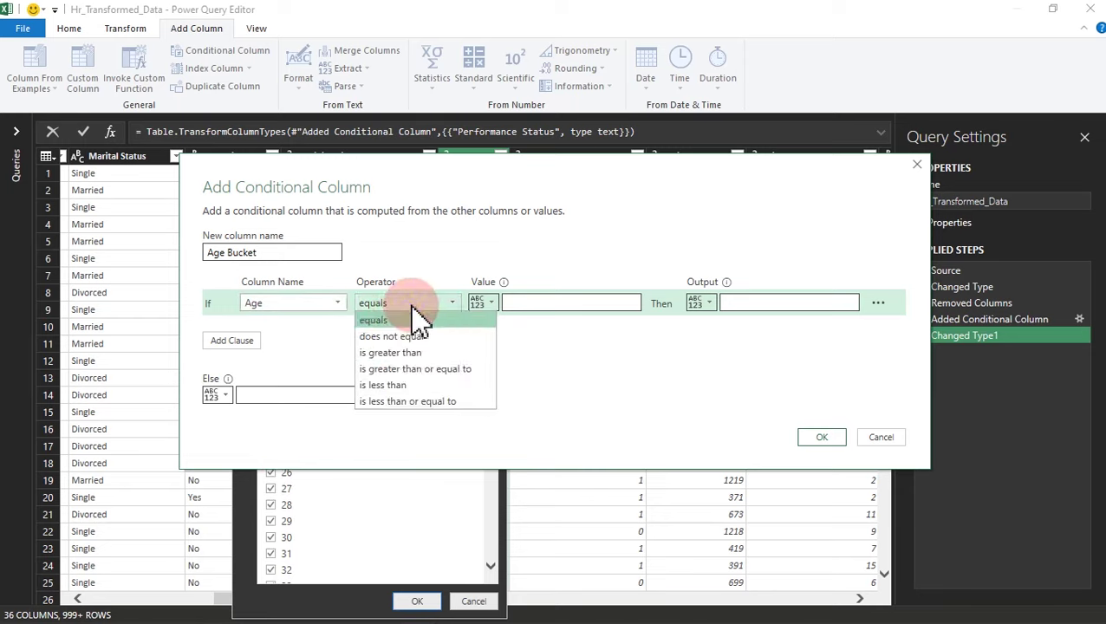
left_click(387, 403)
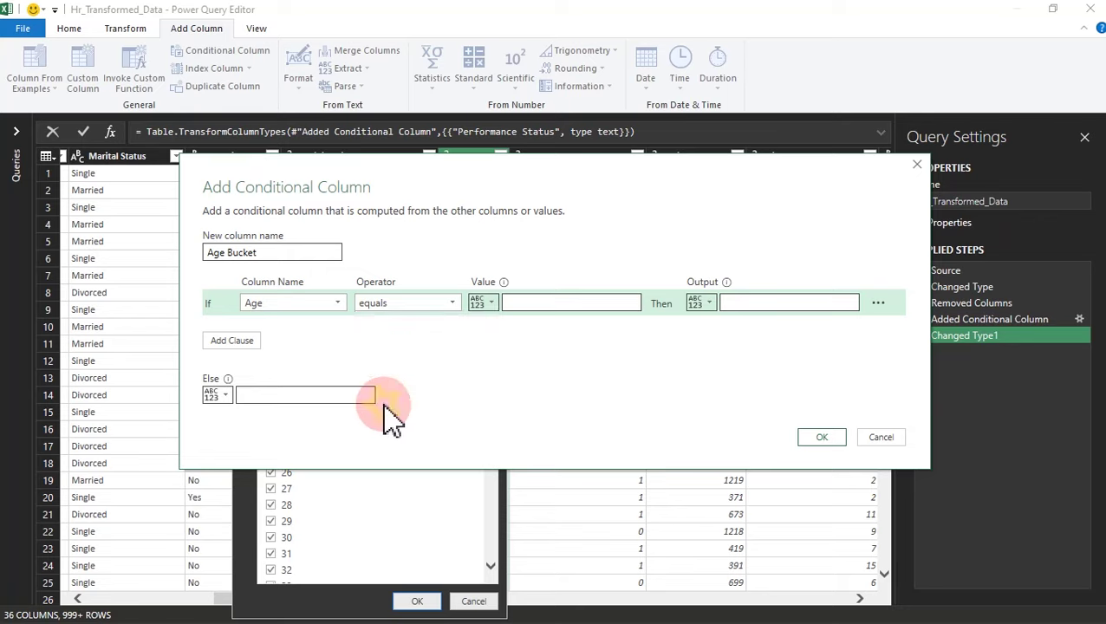
left_click(542, 303)
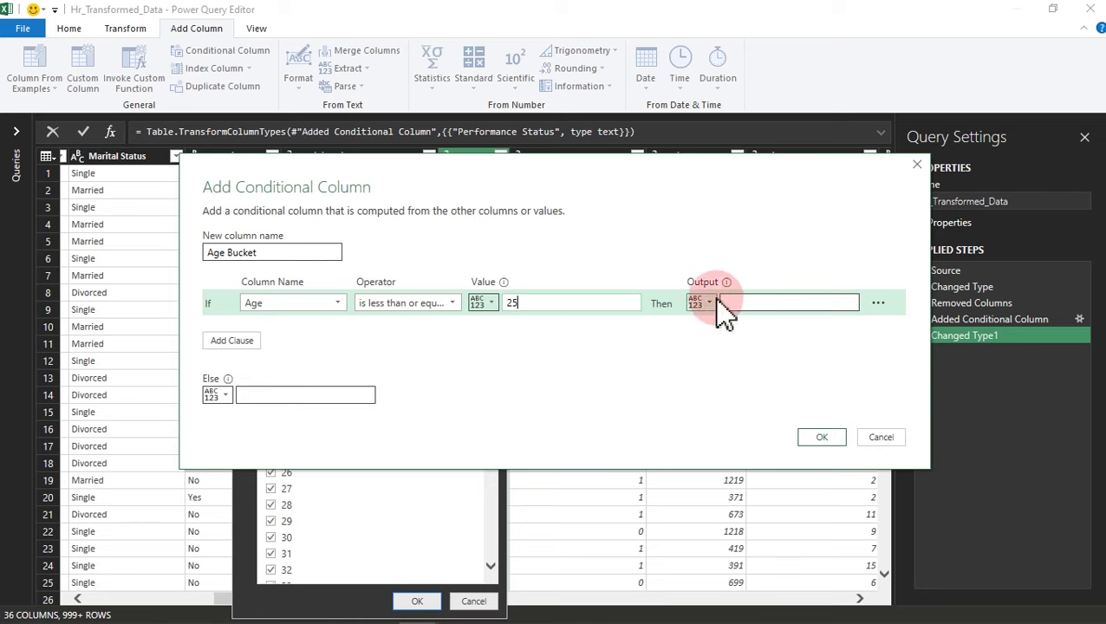
left_click(742, 303)
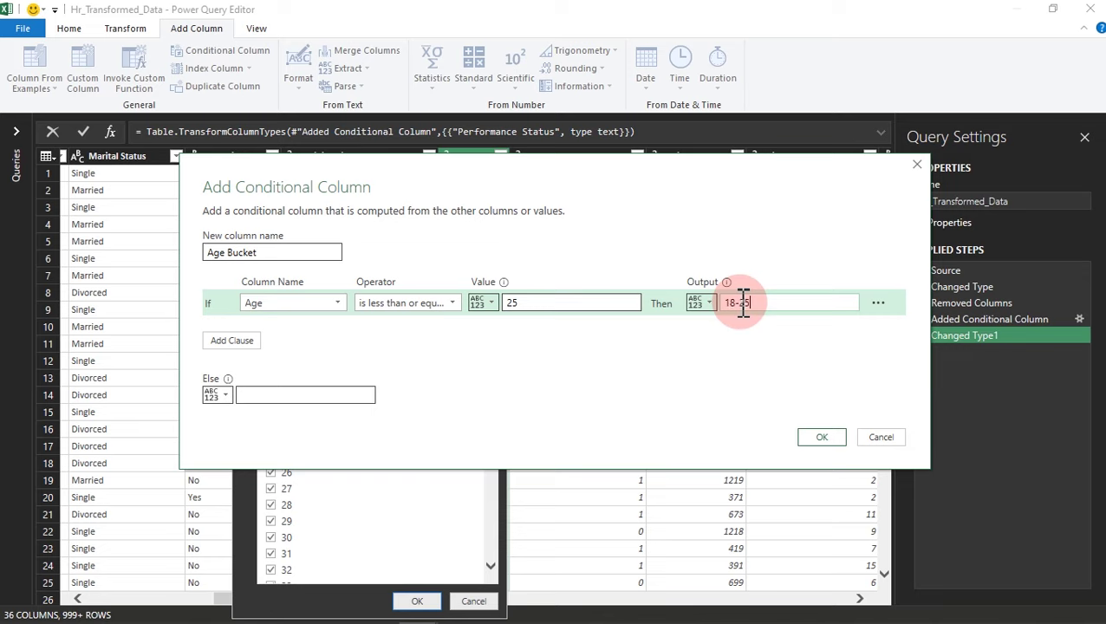
Add an Age Bucket clause that outputs 26-35 when Age is less than or equal to 35.
left_click(250, 340)
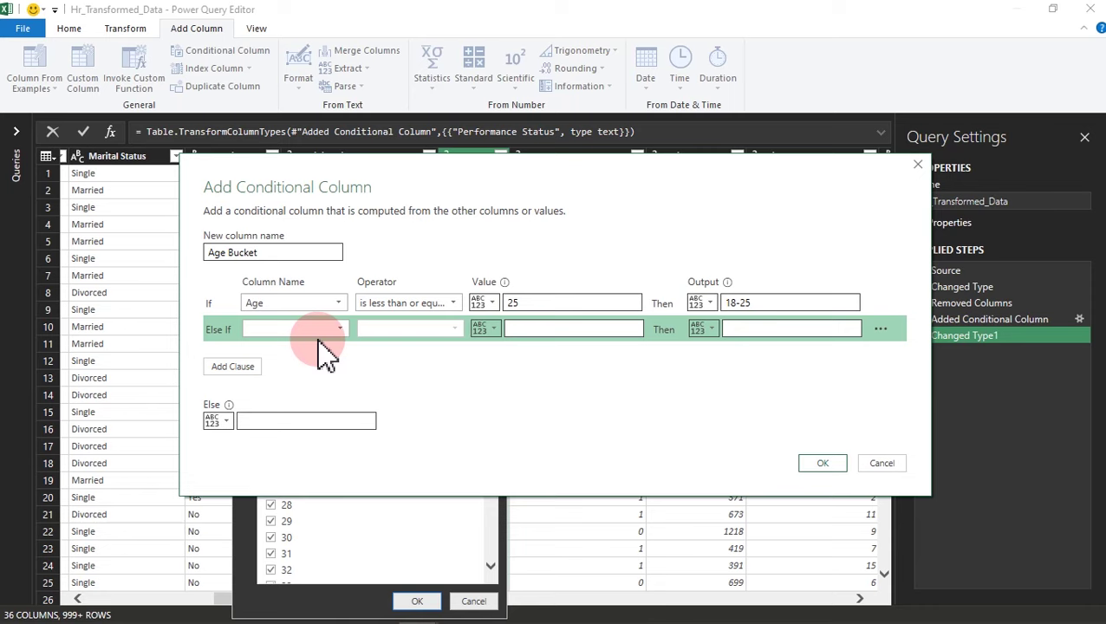
left_click(333, 333)
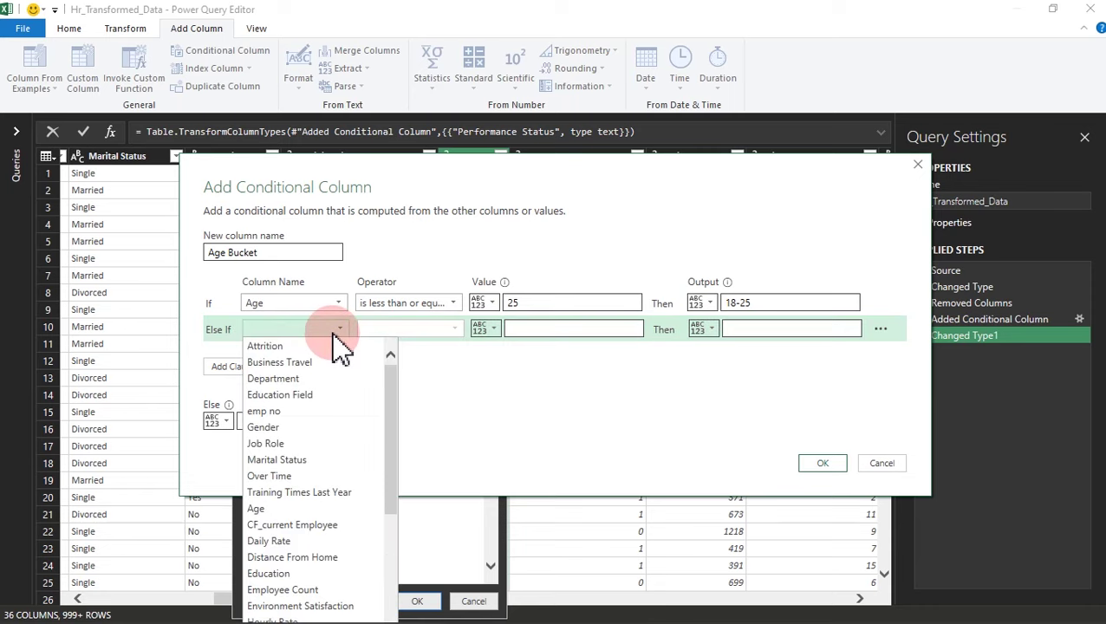
left_click(276, 509)
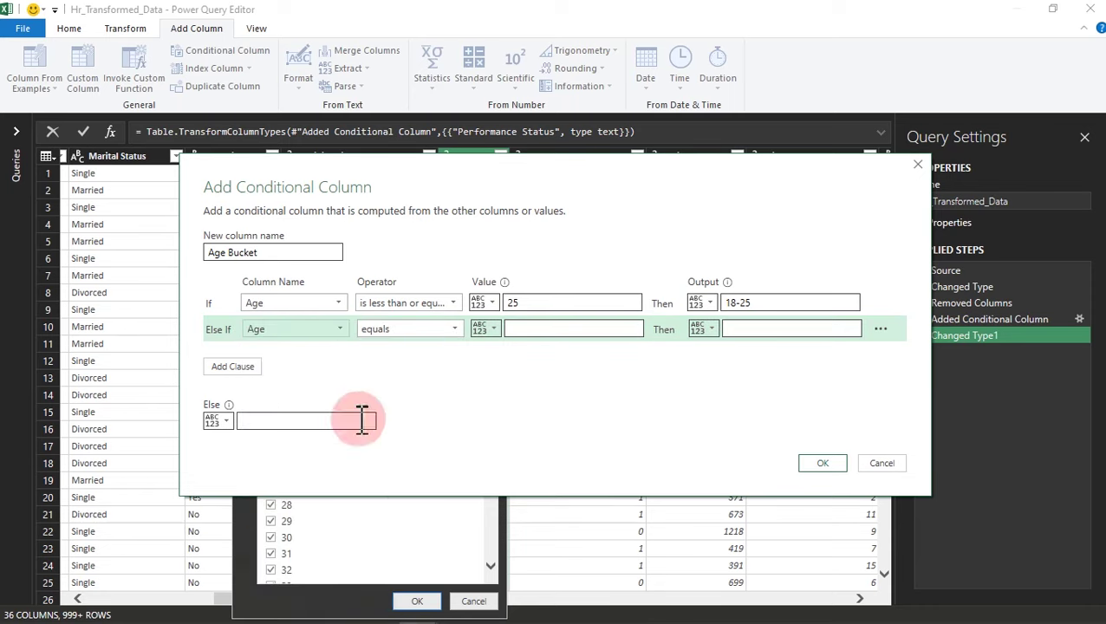
left_click(444, 337)
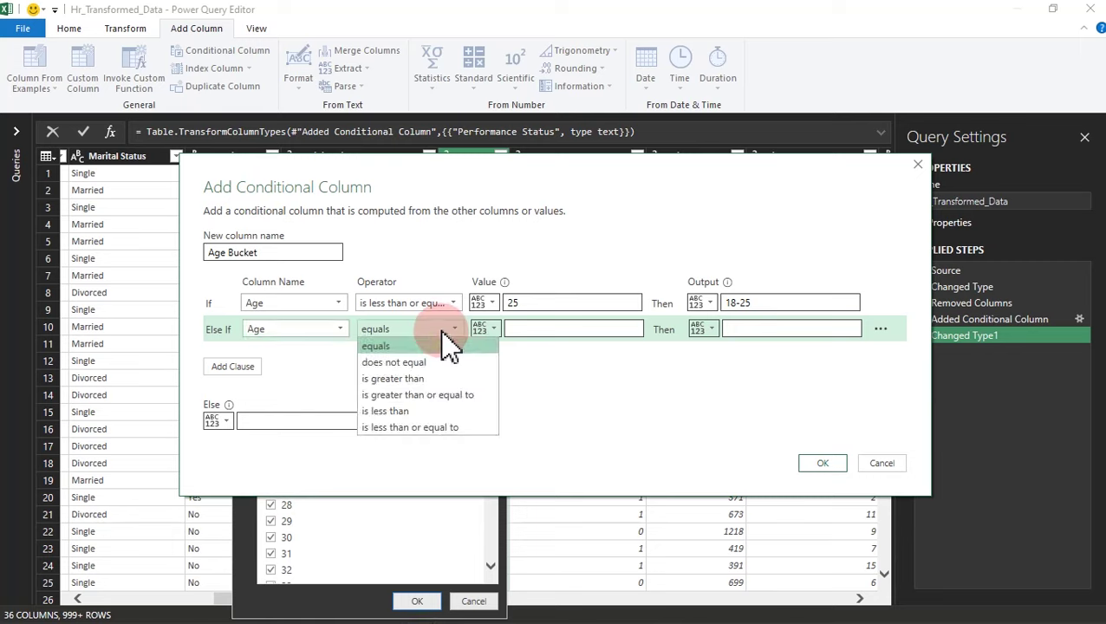
left_click(415, 427)
left_click(538, 328)
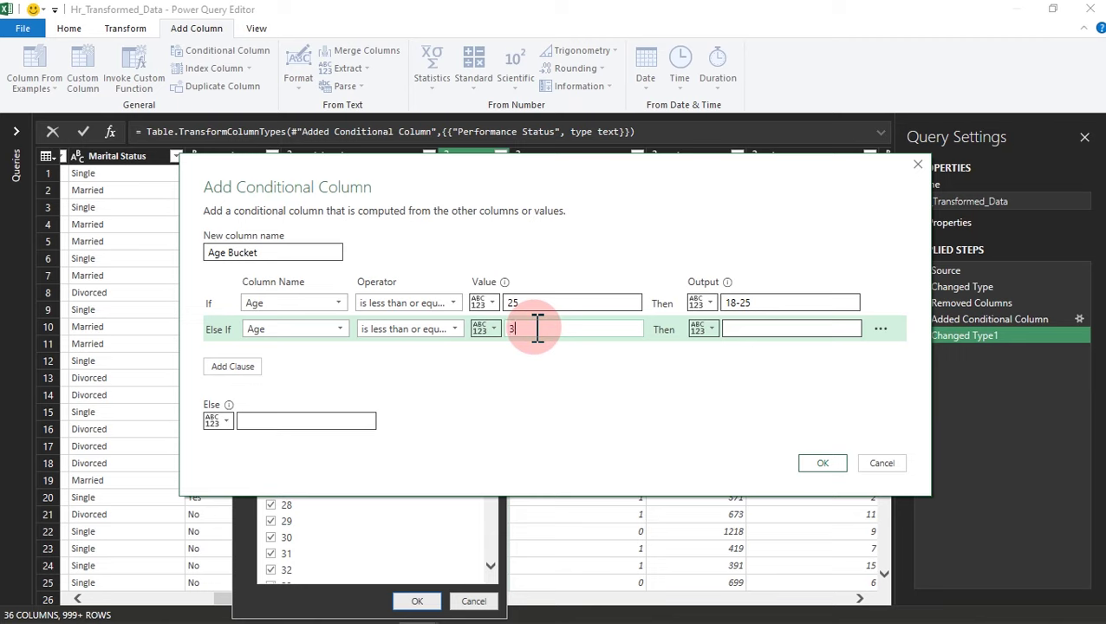
left_click(755, 329)
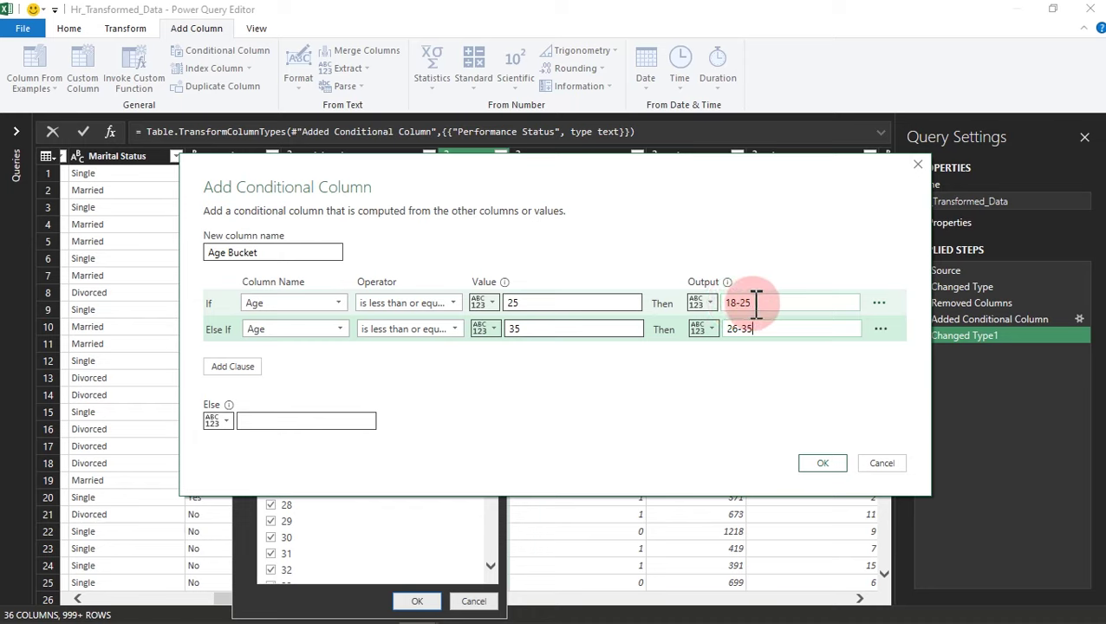
left_click_drag(756, 303, 741, 334)
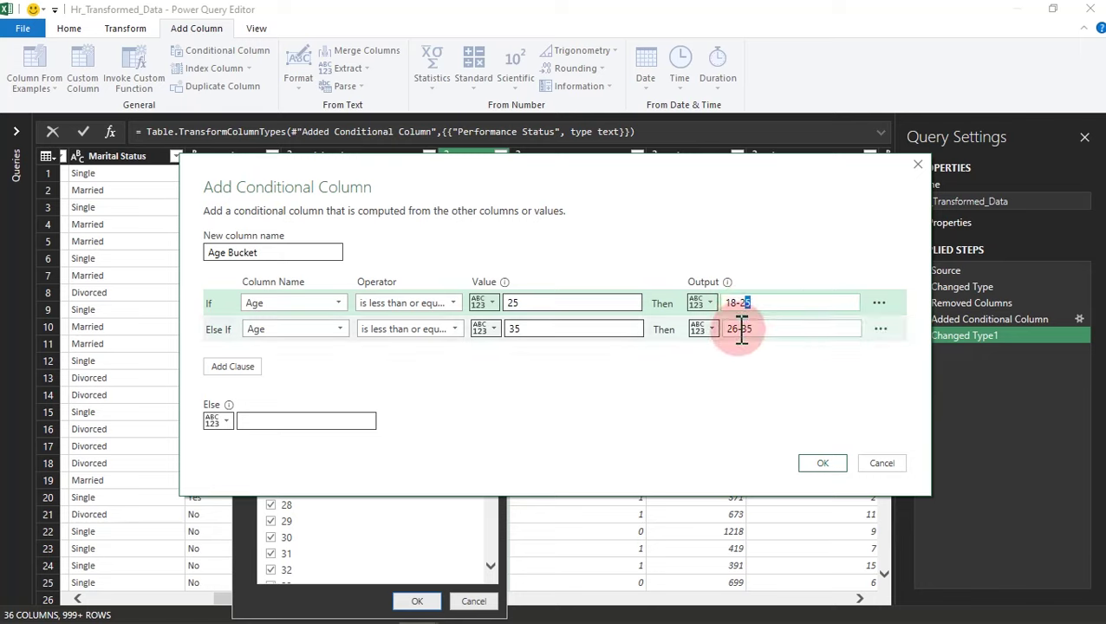
left_click(761, 332)
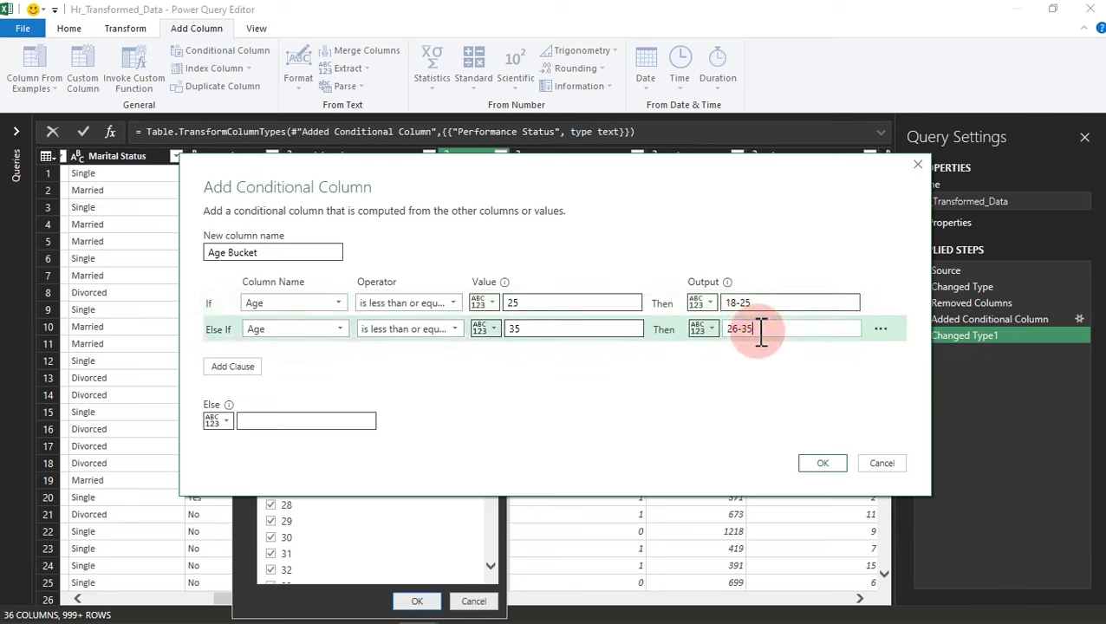
Add a third clause that outputs 36-45 when Age is less than or equal to 45.
left_click(262, 368)
left_click(296, 363)
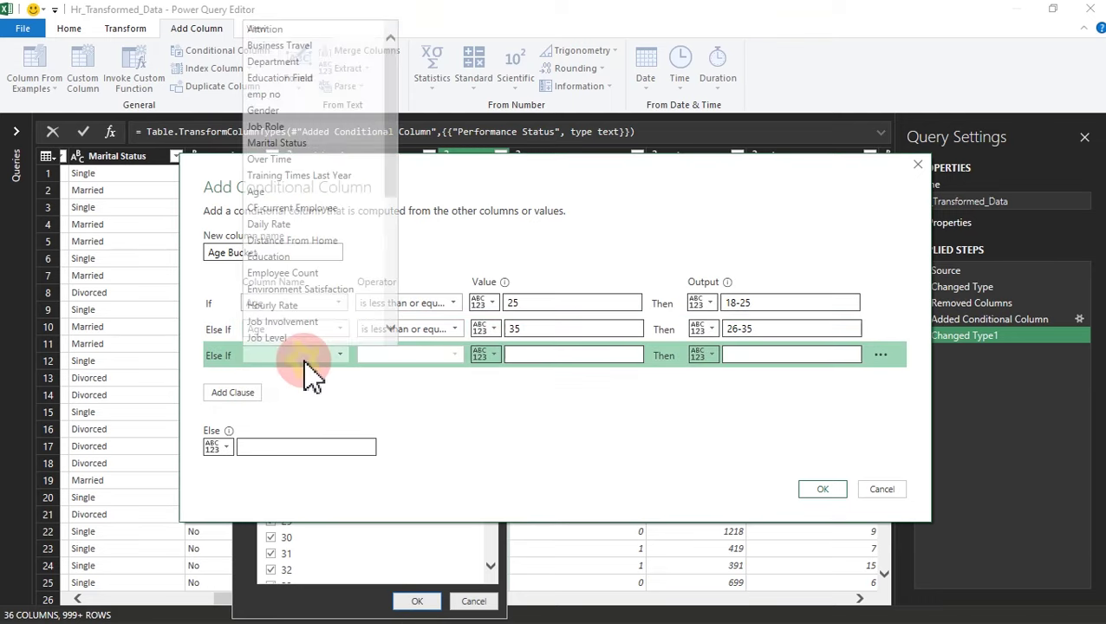
left_click(277, 195)
left_click(437, 359)
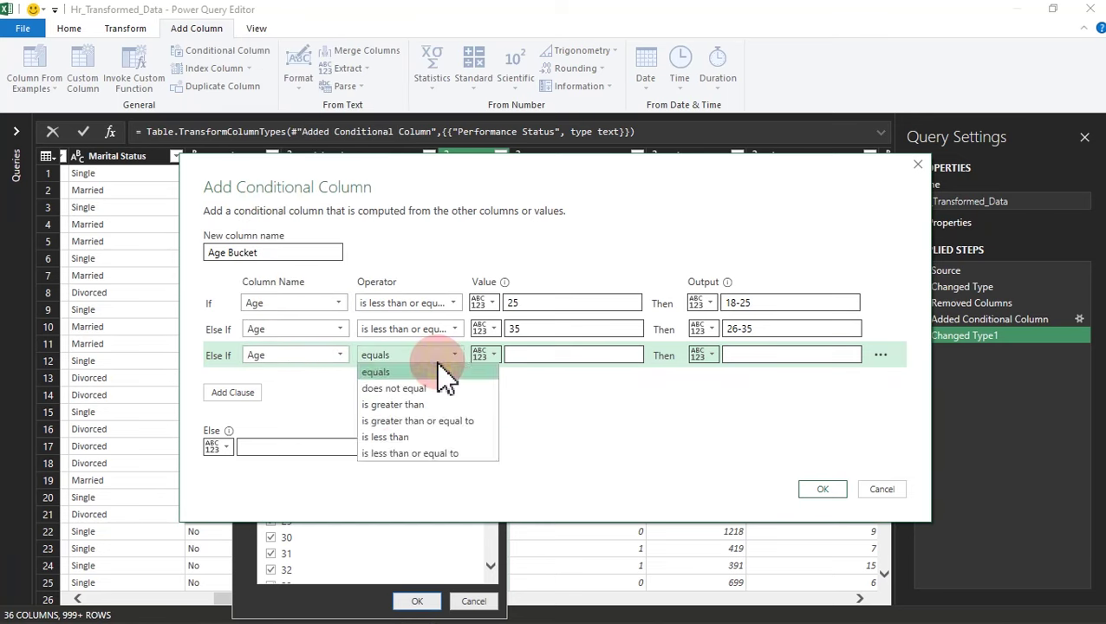
left_click(406, 453)
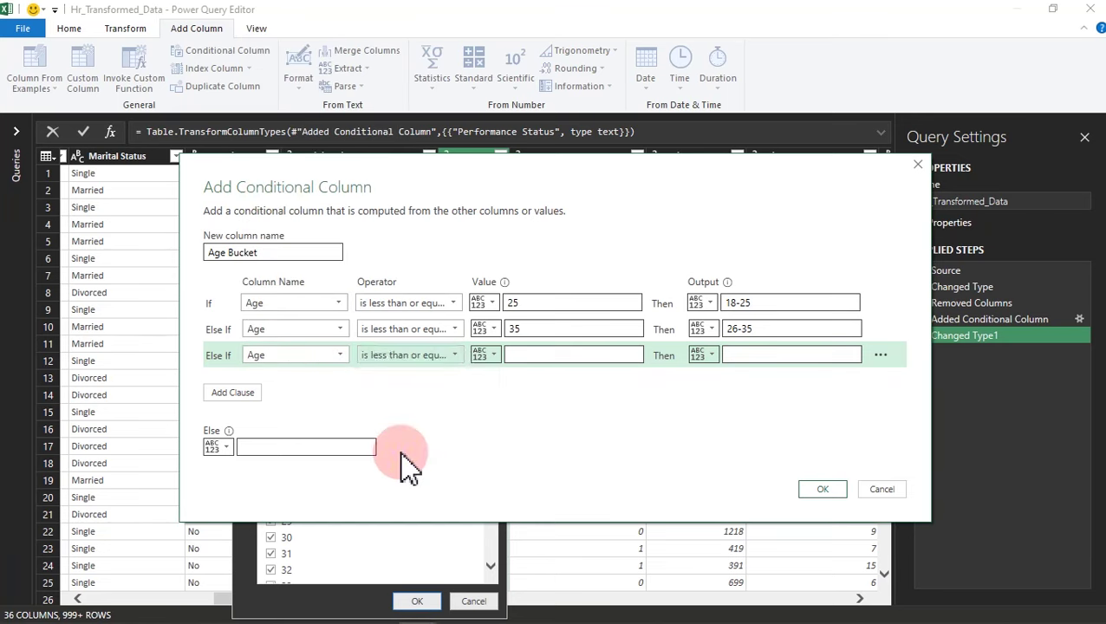
left_click(540, 356)
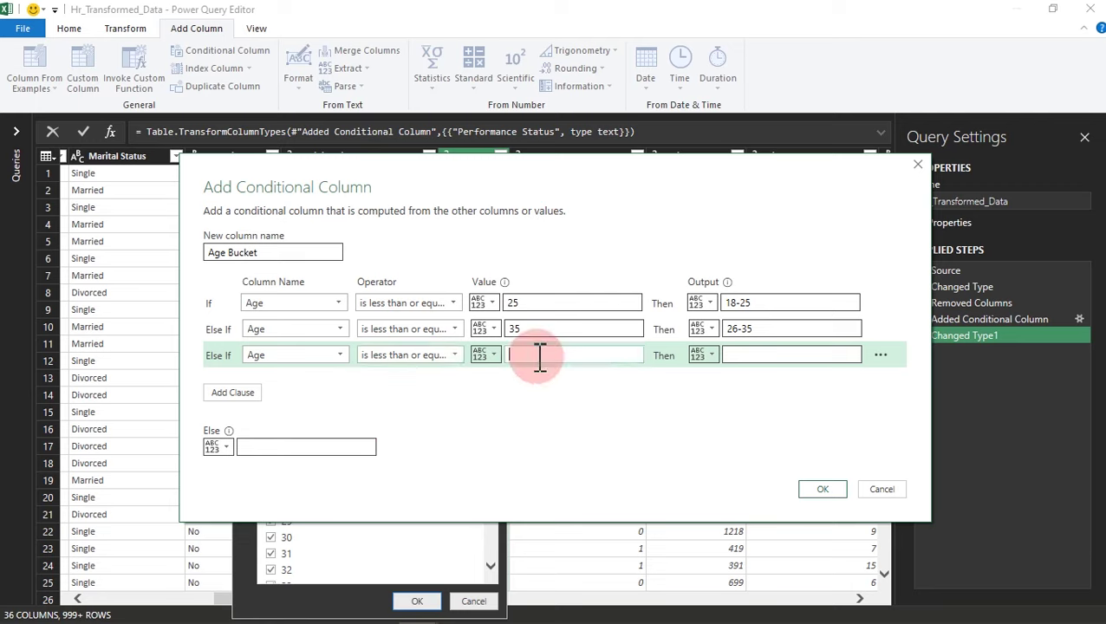
left_click(756, 353)
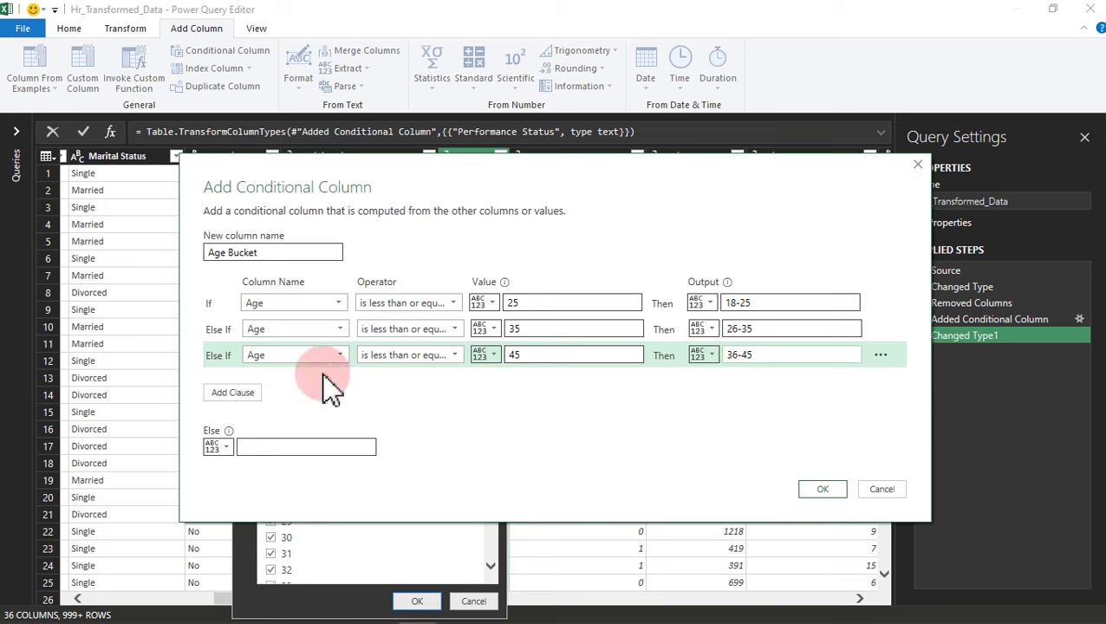
Add a fourth clause that outputs 46-55 when Age is less than or equal to 55.
left_click(278, 393)
left_click(245, 395)
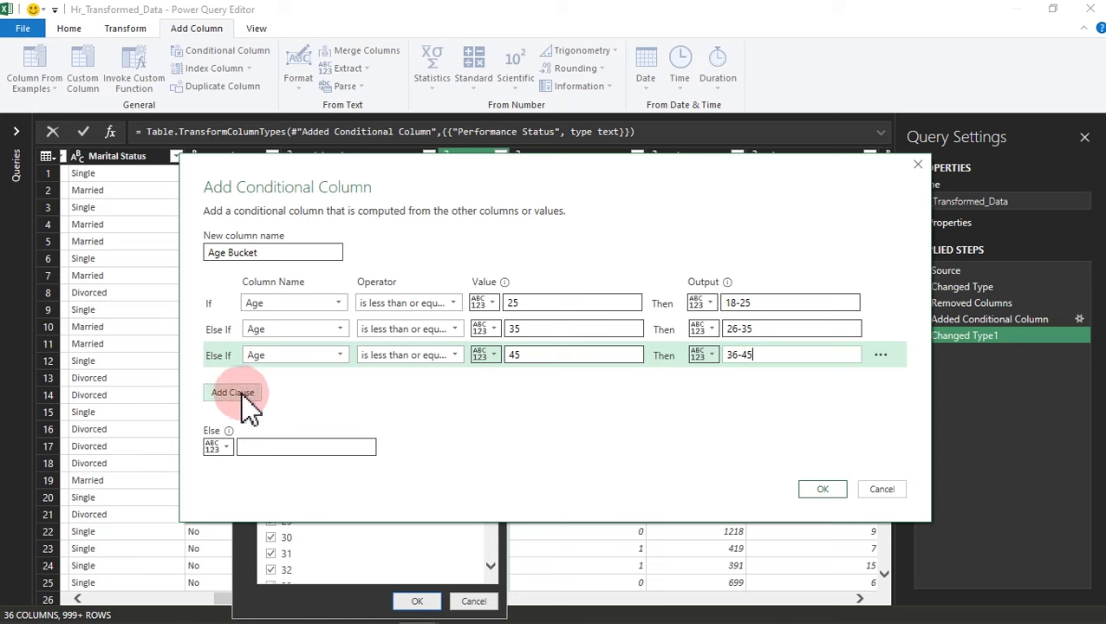
left_click(288, 384)
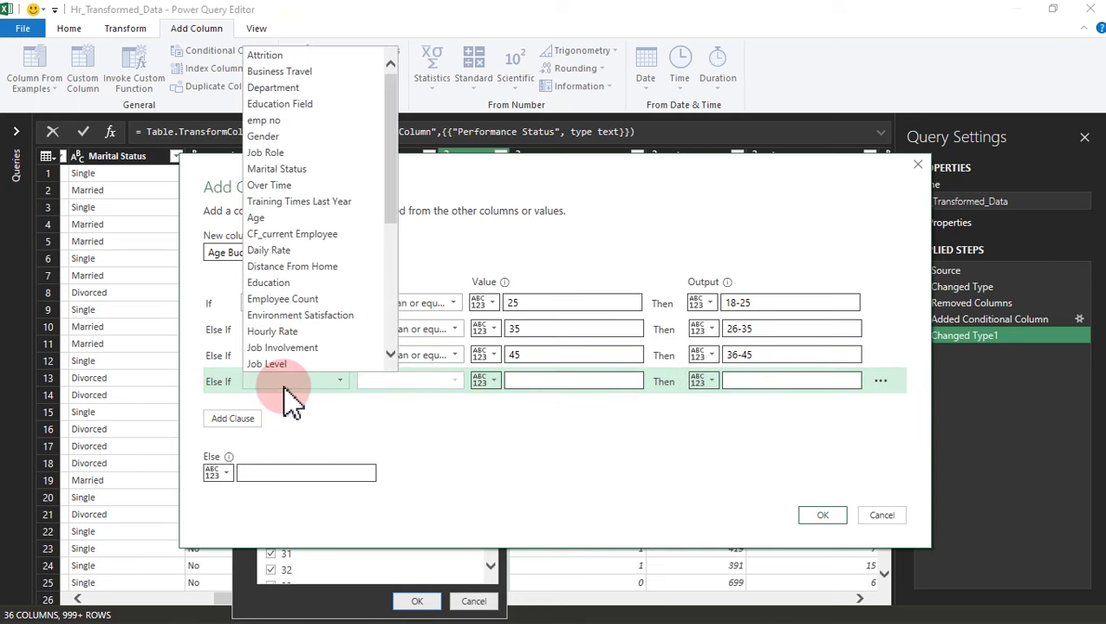
left_click(273, 218)
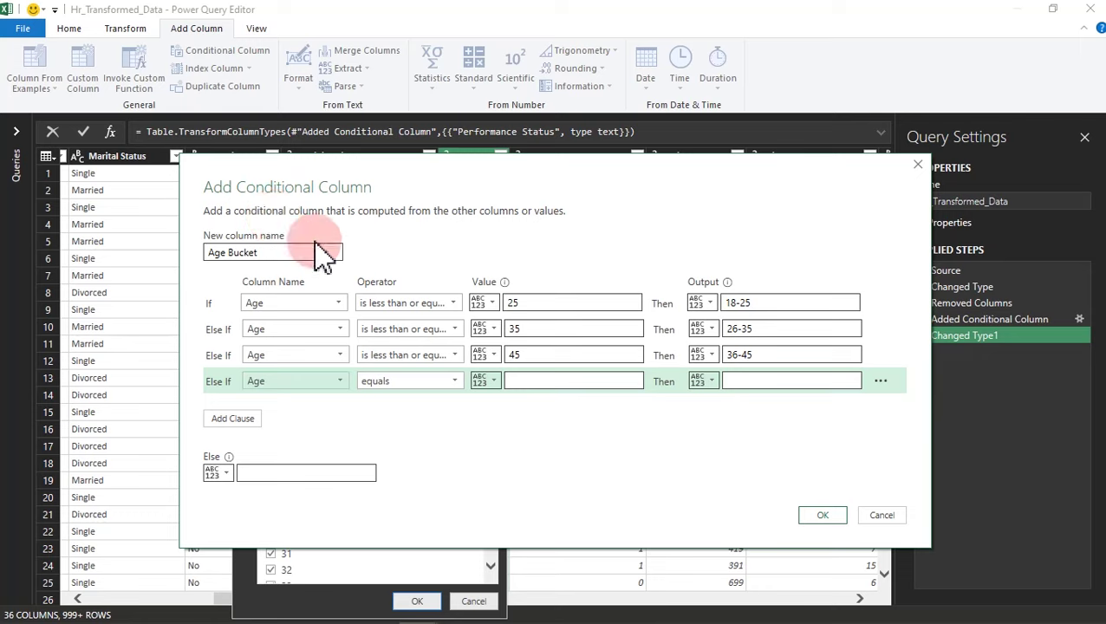
left_click(414, 389)
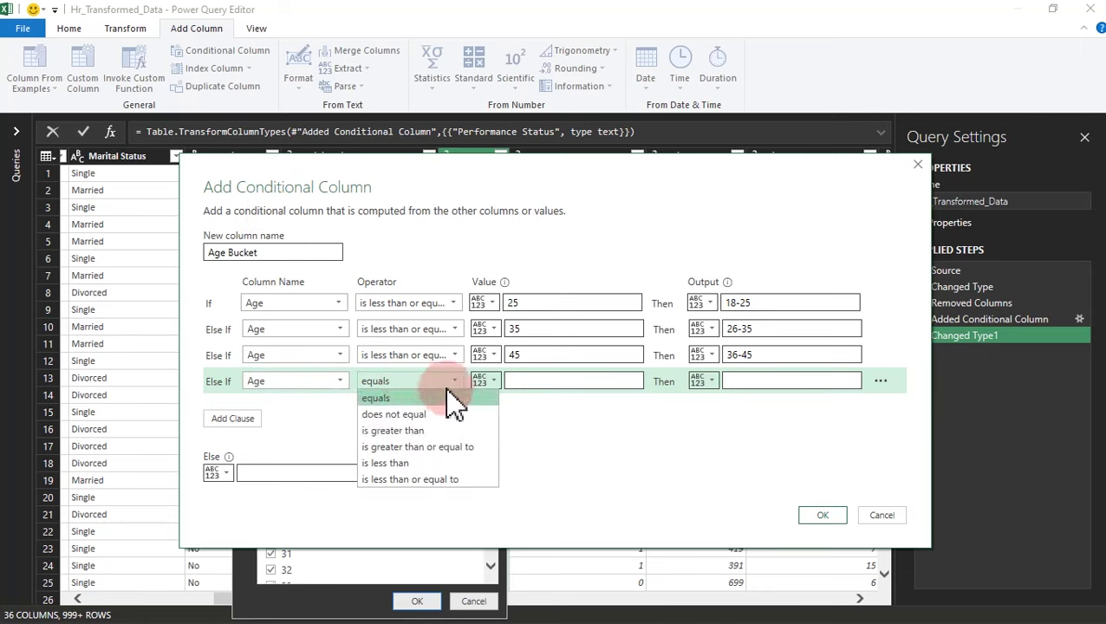
left_click(436, 482)
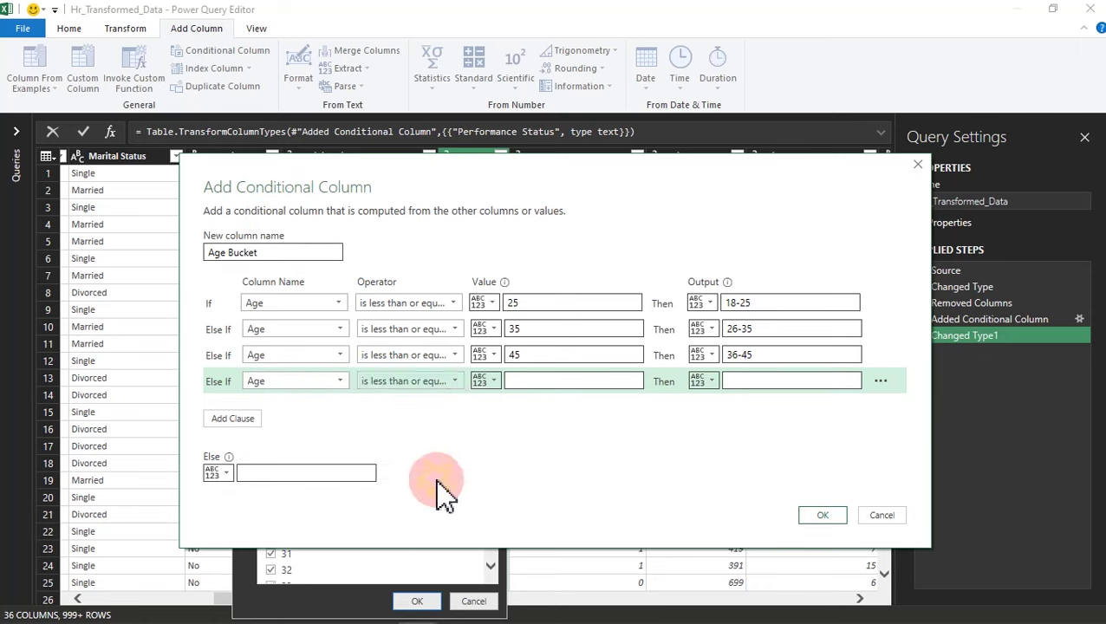
left_click(538, 382)
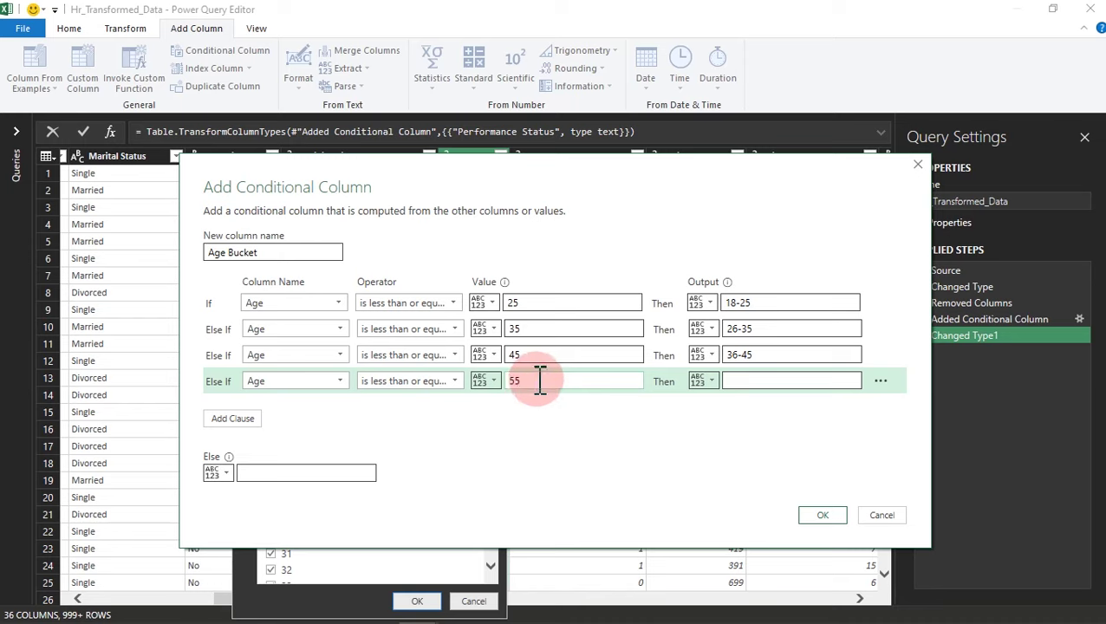
left_click(744, 381)
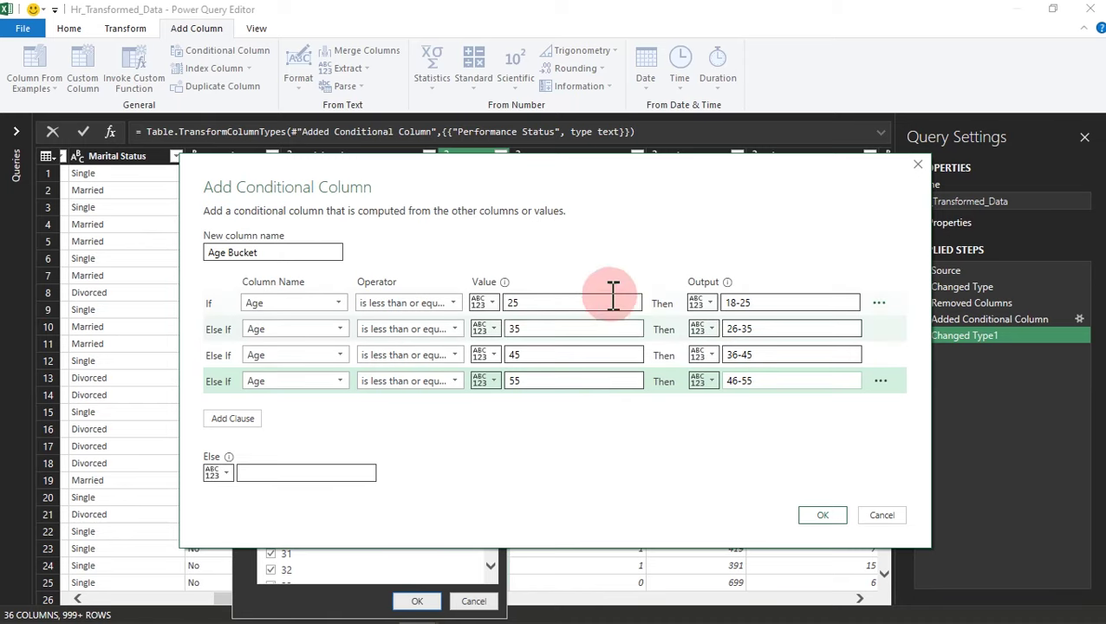
Set the Else output of the Age Bucket column to 56 followed by a plus symbol.
left_click(302, 472)
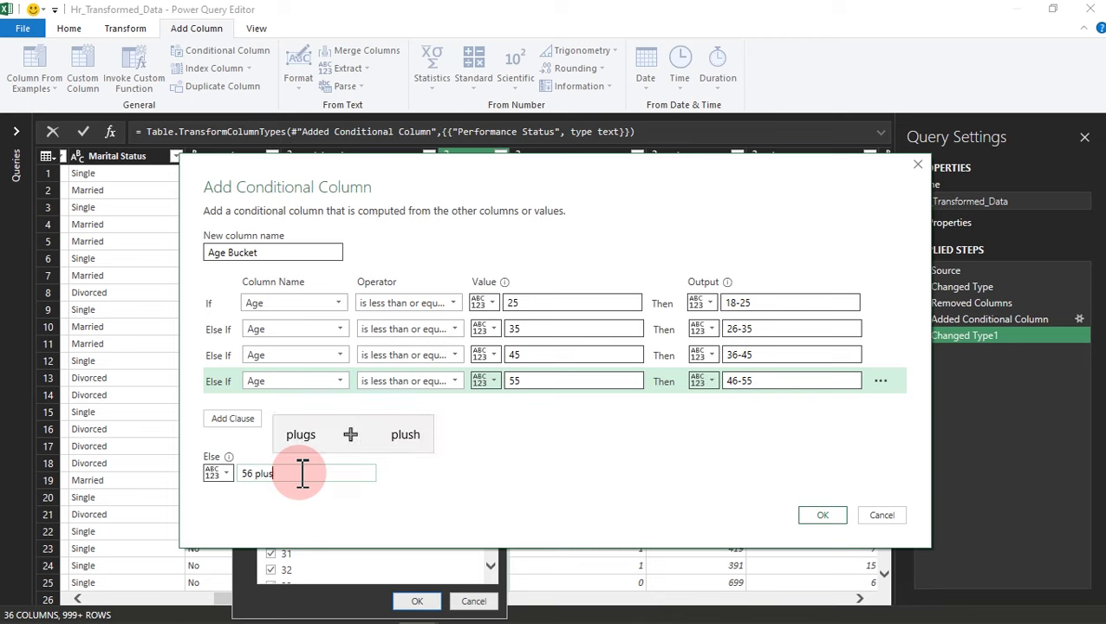
left_click(350, 436)
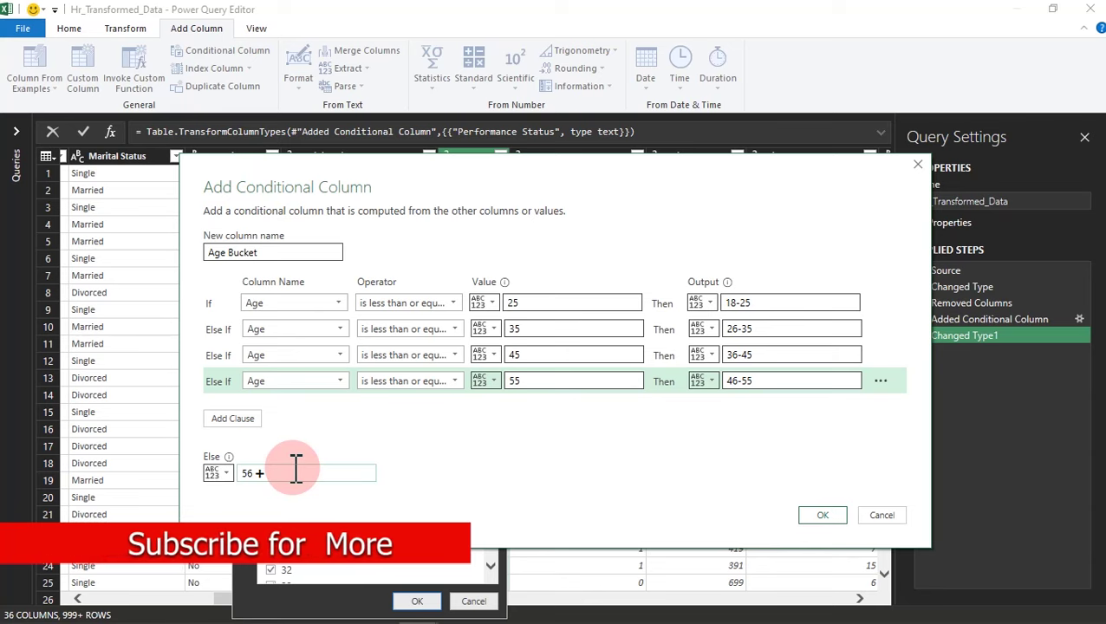
type("plus")
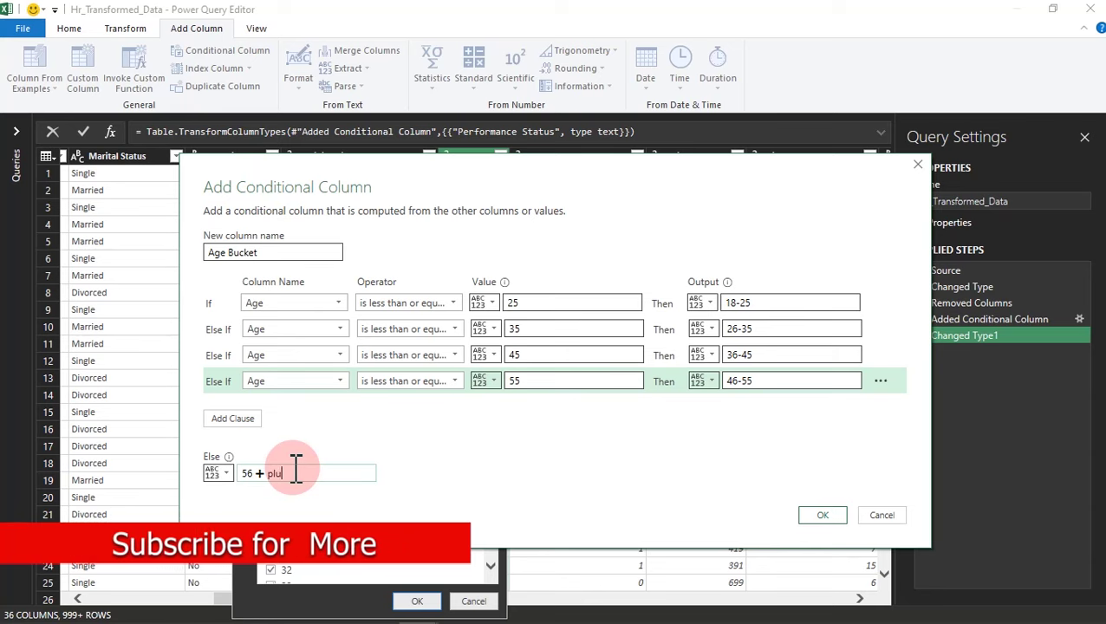
key("BackSpace")
key("BackSpace")
key("BackSpace")
key("BackSpace")
key("BackSpace")
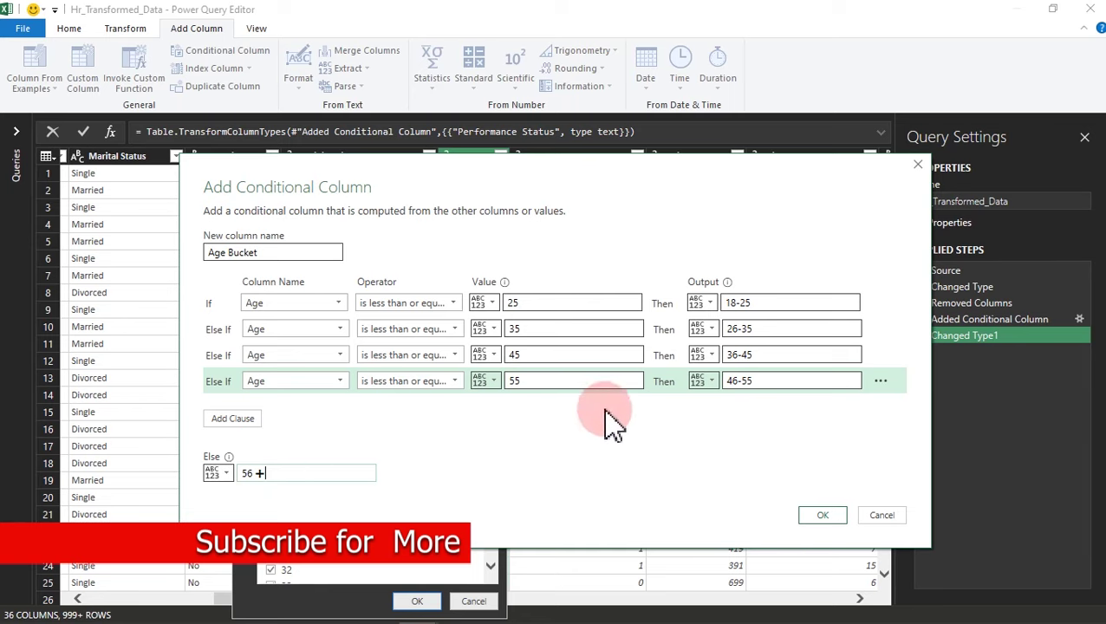
Move the 36-45 clause above the 26-35 clause and back down to its original place.
left_click(879, 356)
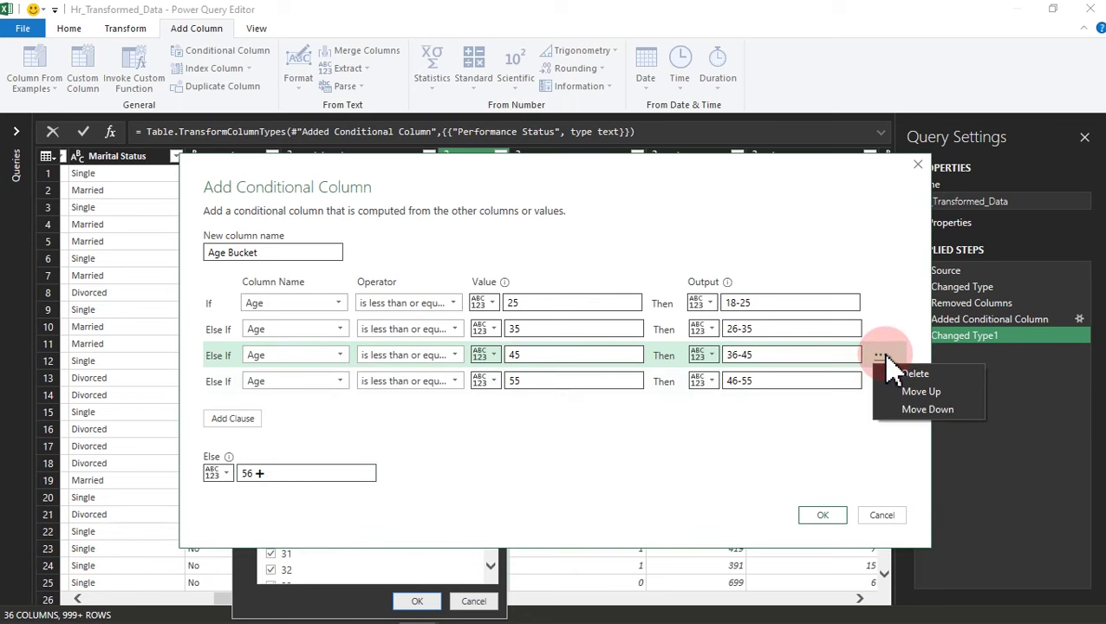
left_click(919, 392)
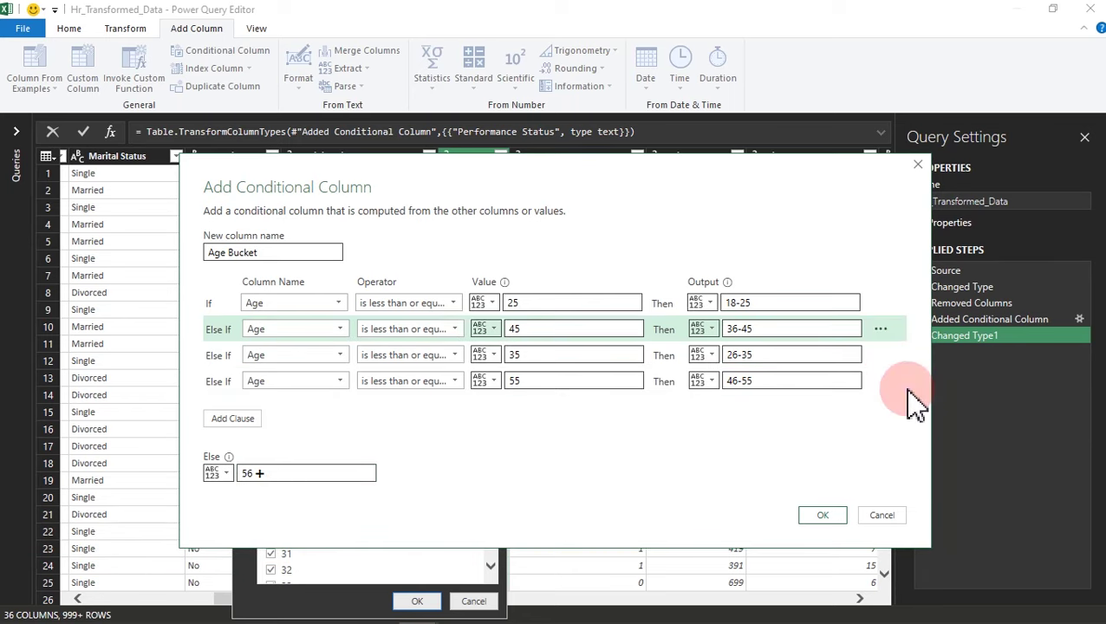
left_click(881, 328)
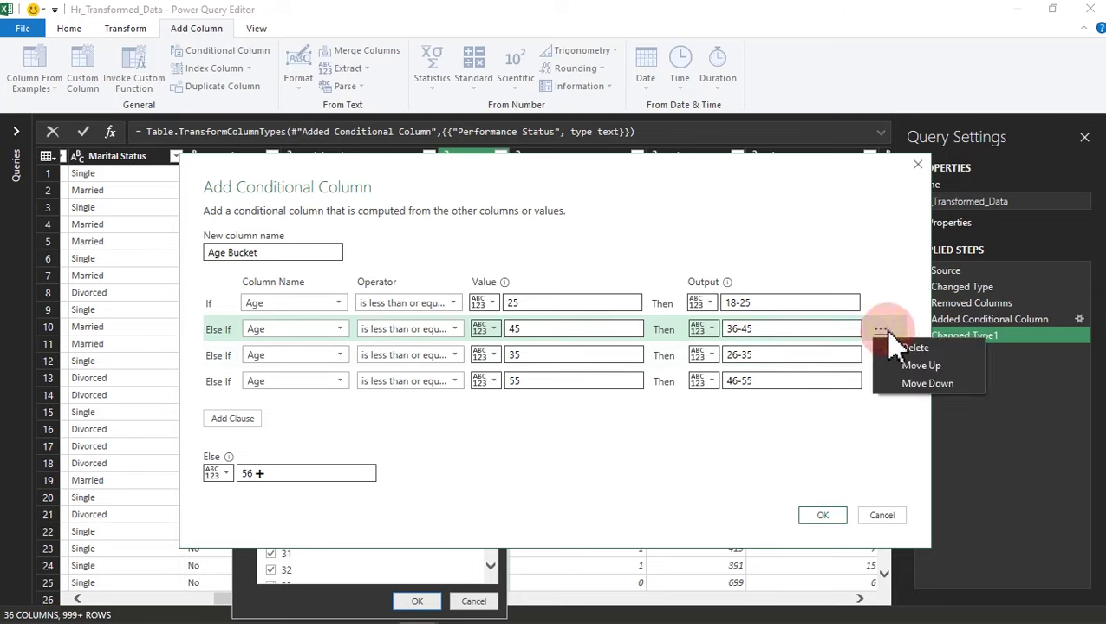
left_click(922, 389)
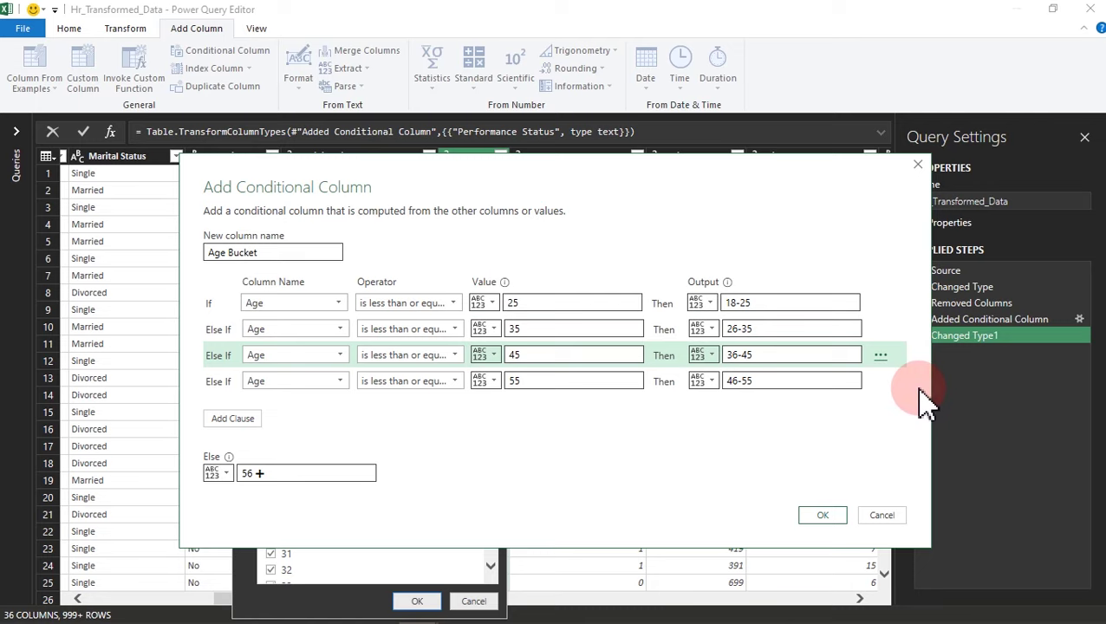
left_click(879, 354)
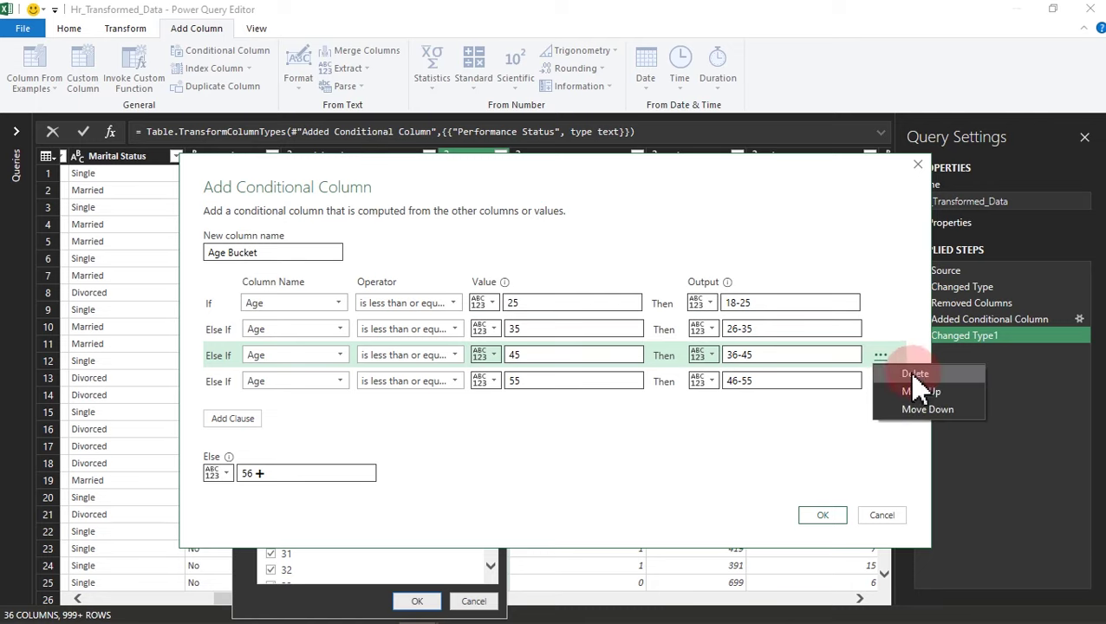
left_click(707, 305)
left_click(708, 305)
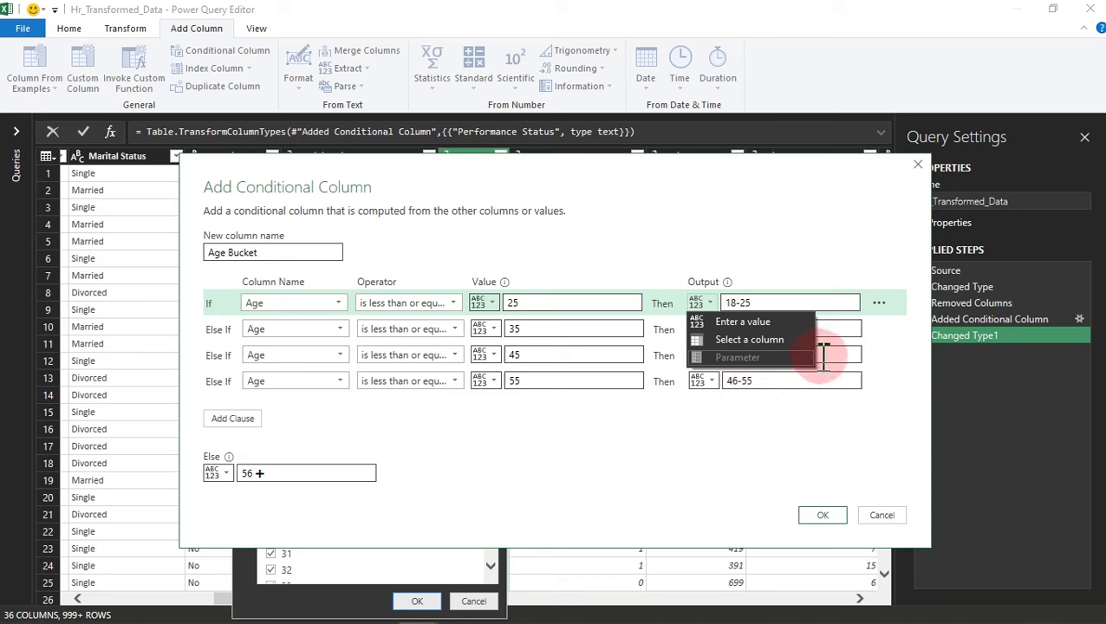
left_click(880, 329)
left_click(827, 438)
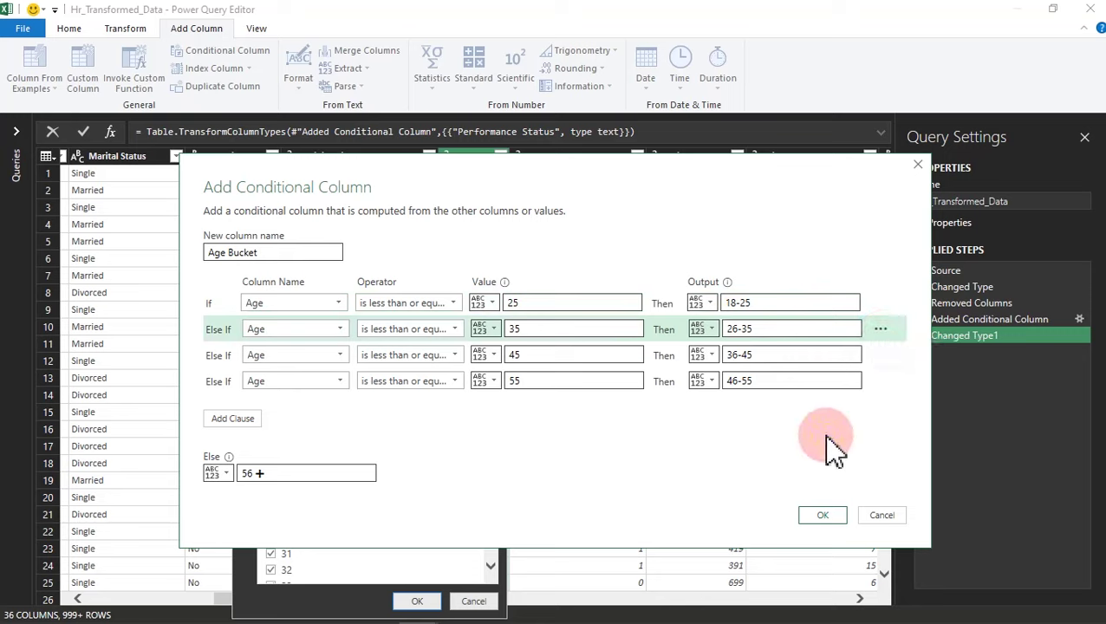
Create the Age Bucket column and set its data type to Text.
left_click(823, 517)
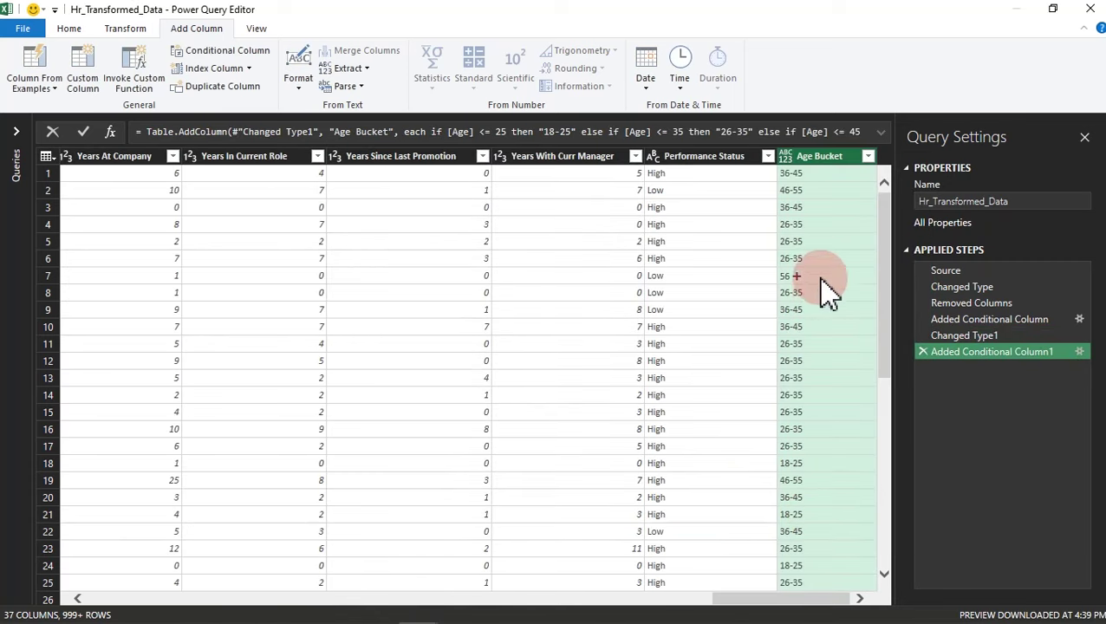
left_click(787, 160)
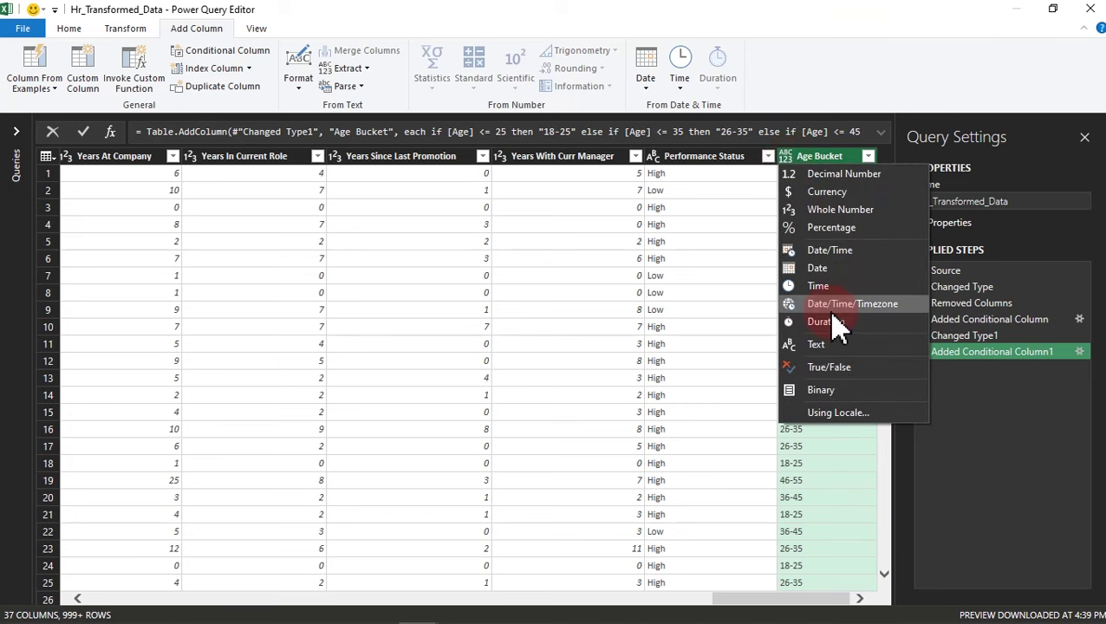
left_click(821, 347)
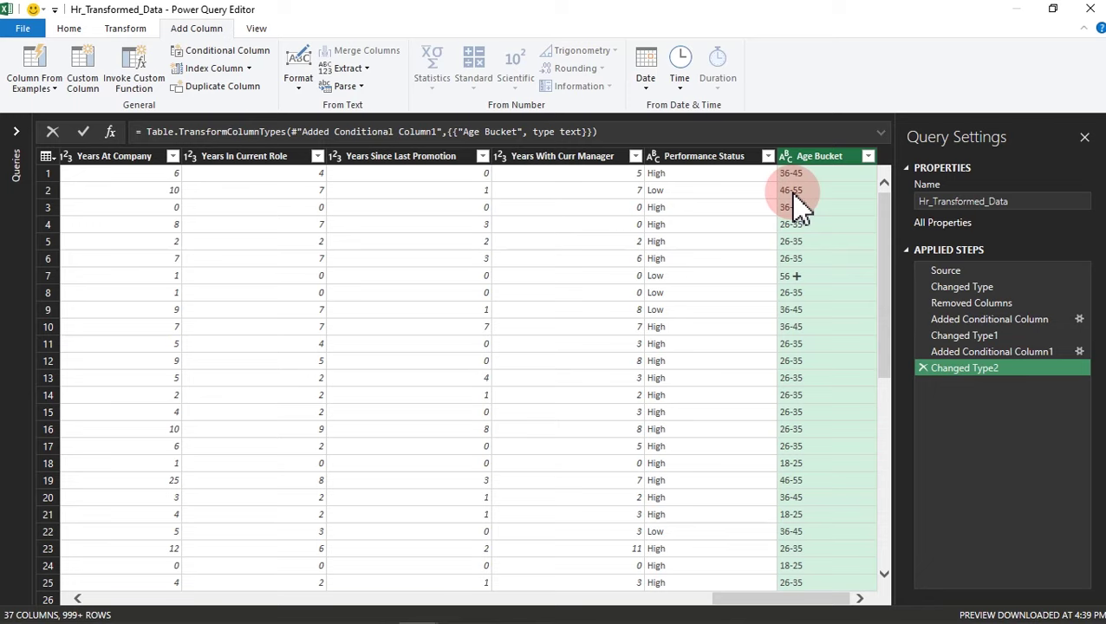
left_click(787, 157)
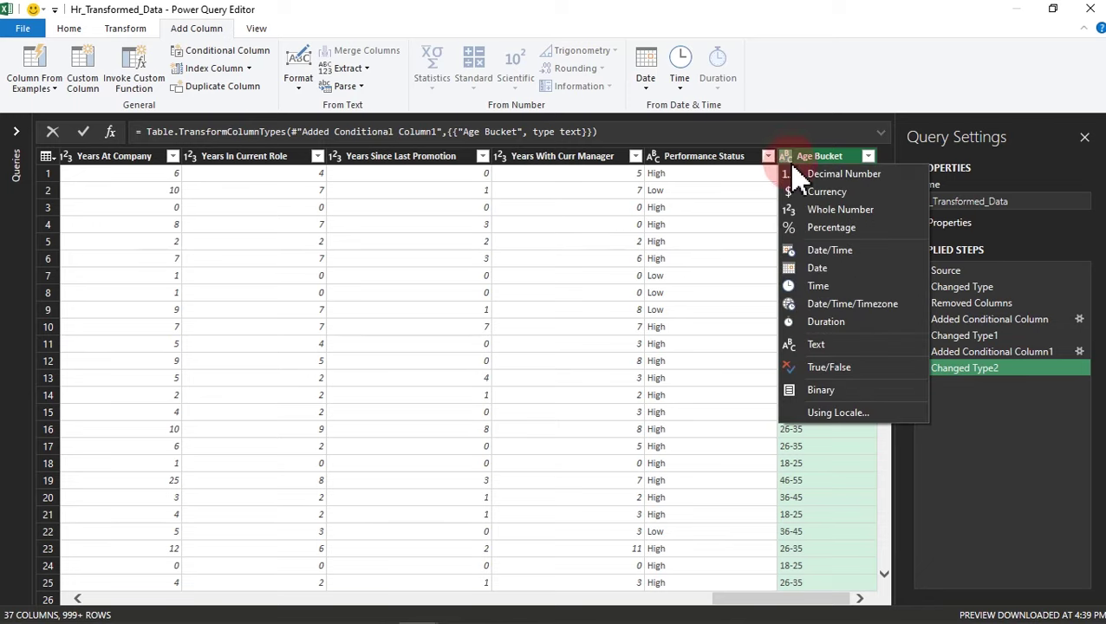
Try converting the Age Bucket column to Whole Number as a separate step, and delete that conversion step.
left_click(819, 211)
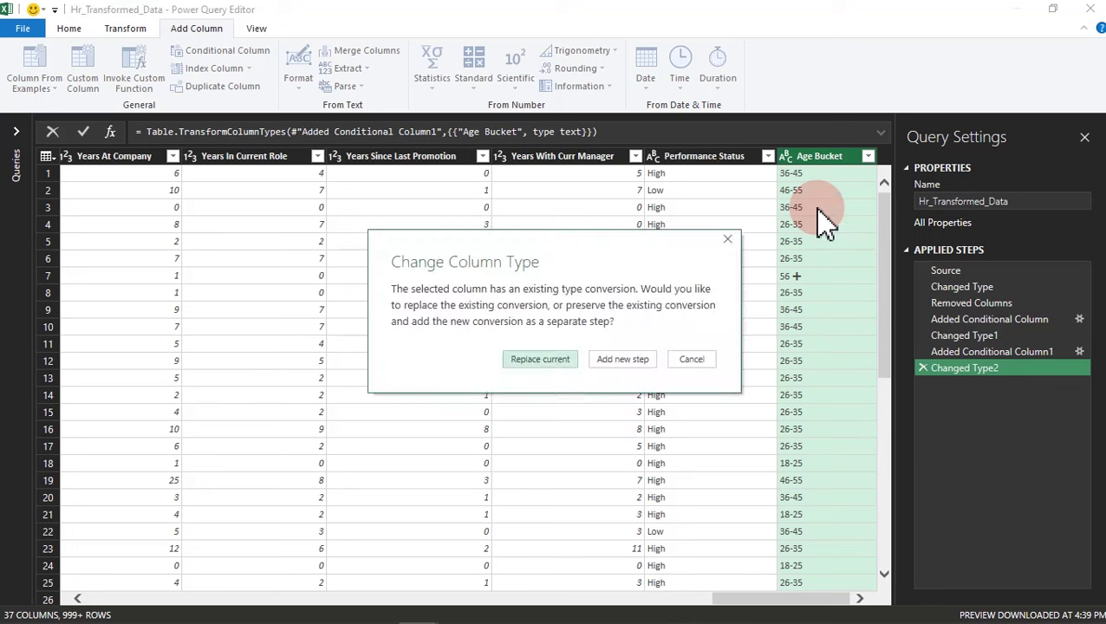
left_click(624, 359)
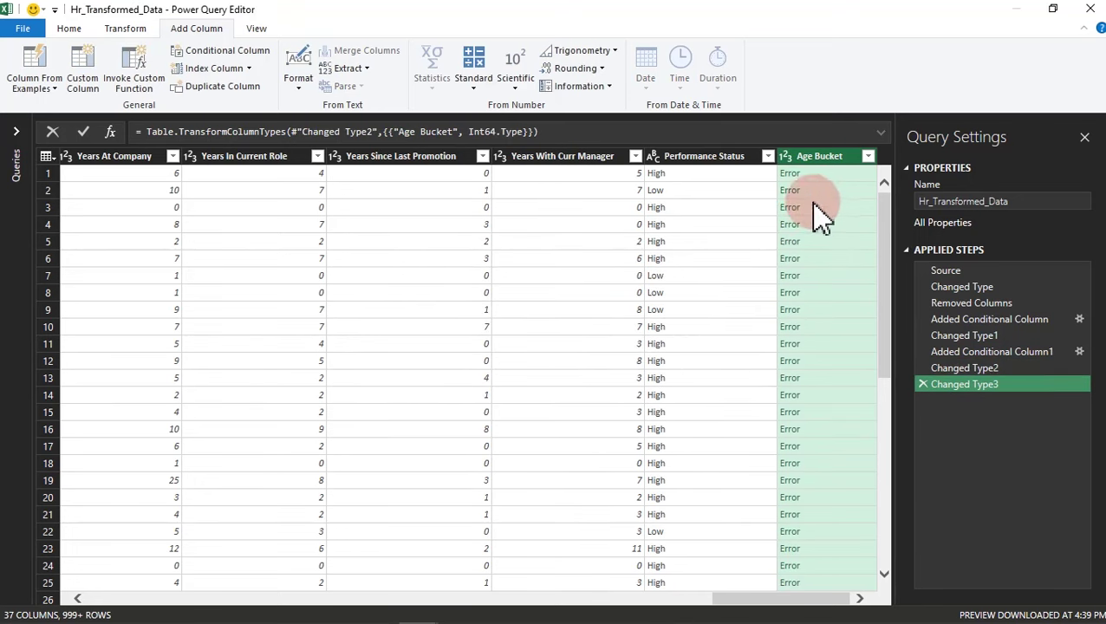
left_click(923, 384)
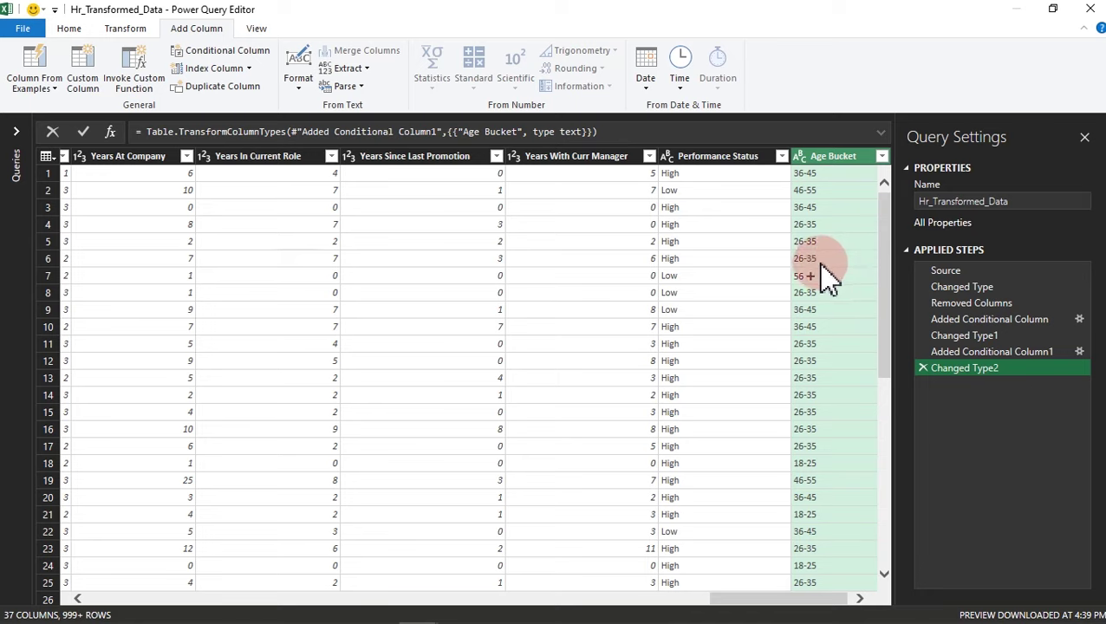
Reopen the Age Bucket conditional column definition and review the threshold values of its clauses.
left_click(1084, 356)
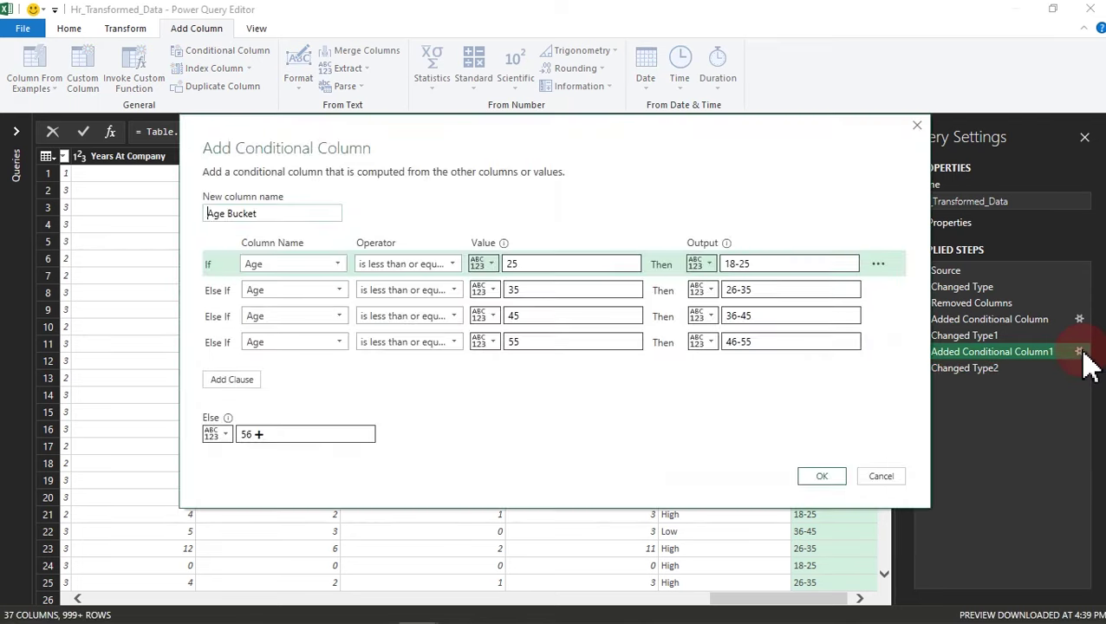
double_click(531, 347)
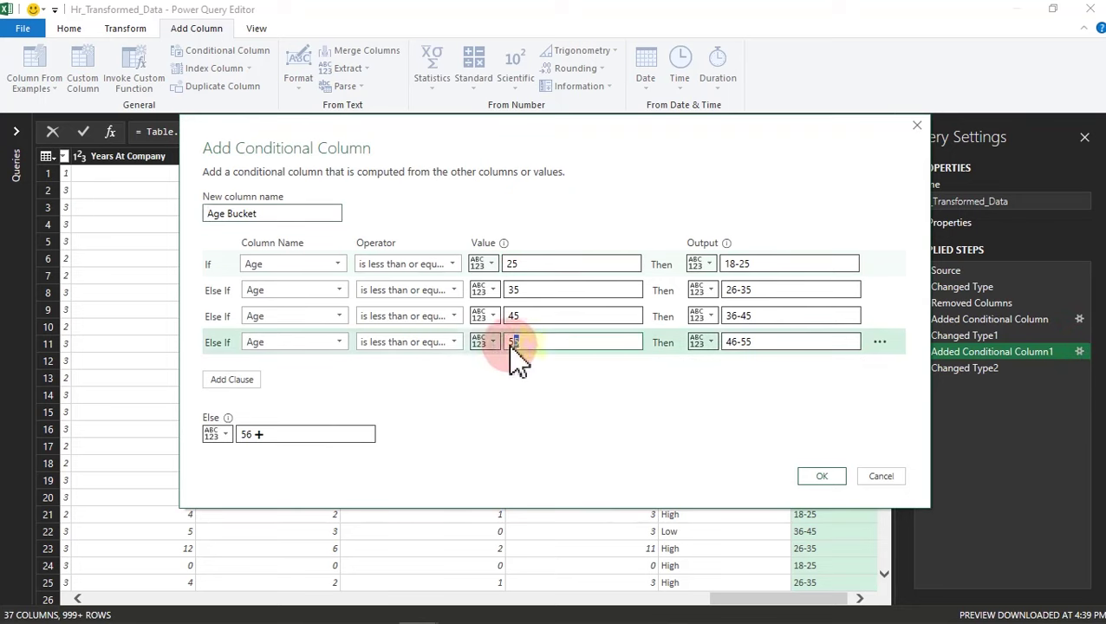
double_click(531, 315)
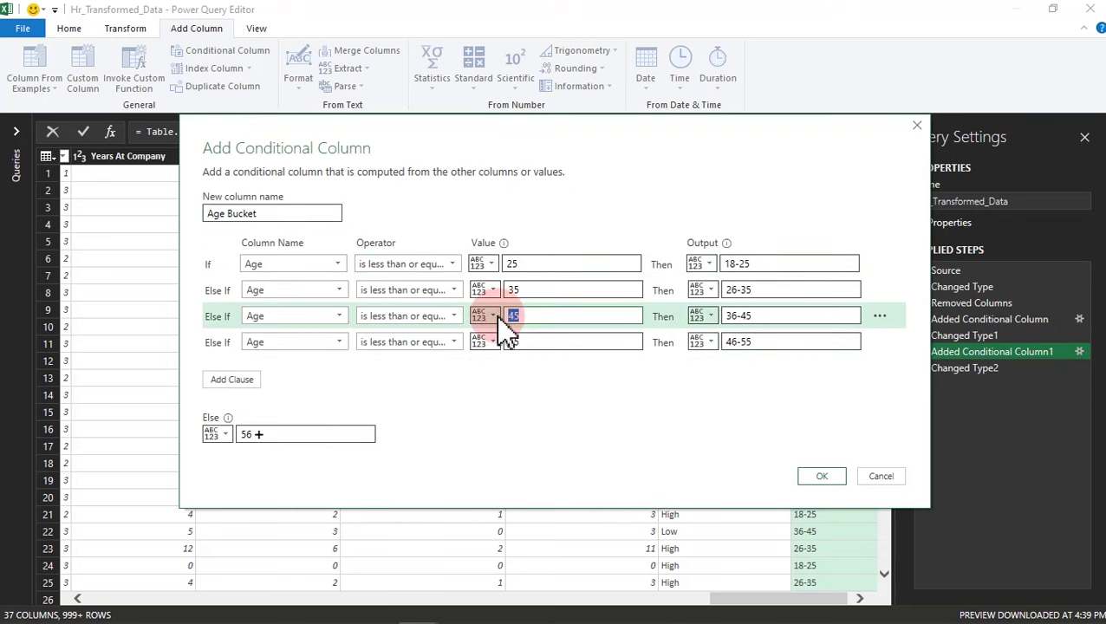
double_click(548, 290)
left_click(822, 477)
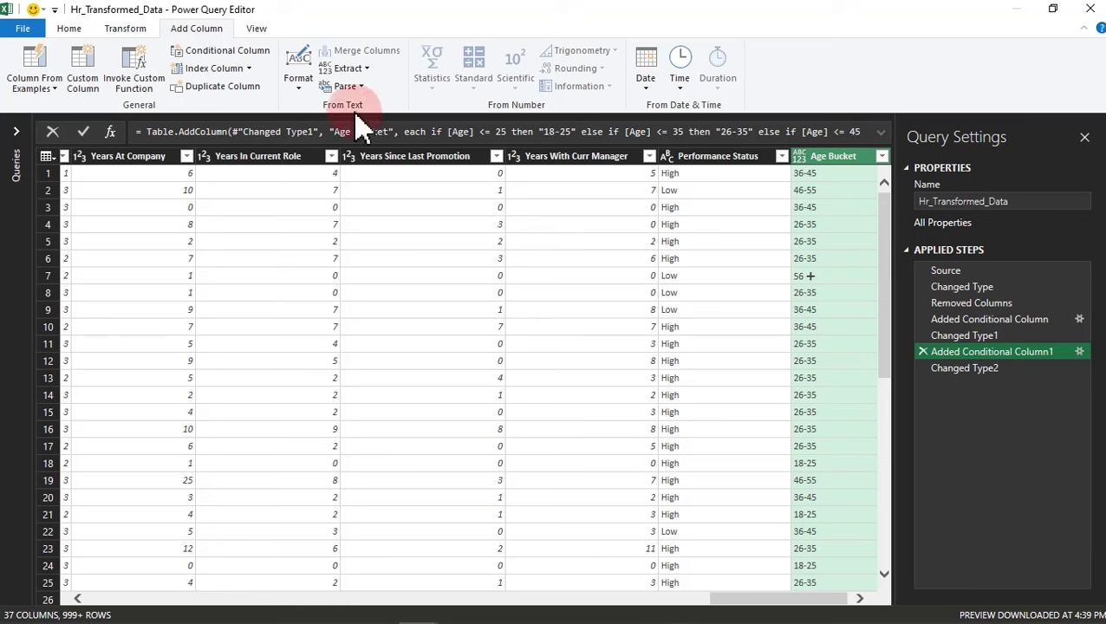
Use Go to Column to bring the Job Satisfaction column into view.
left_click(69, 26)
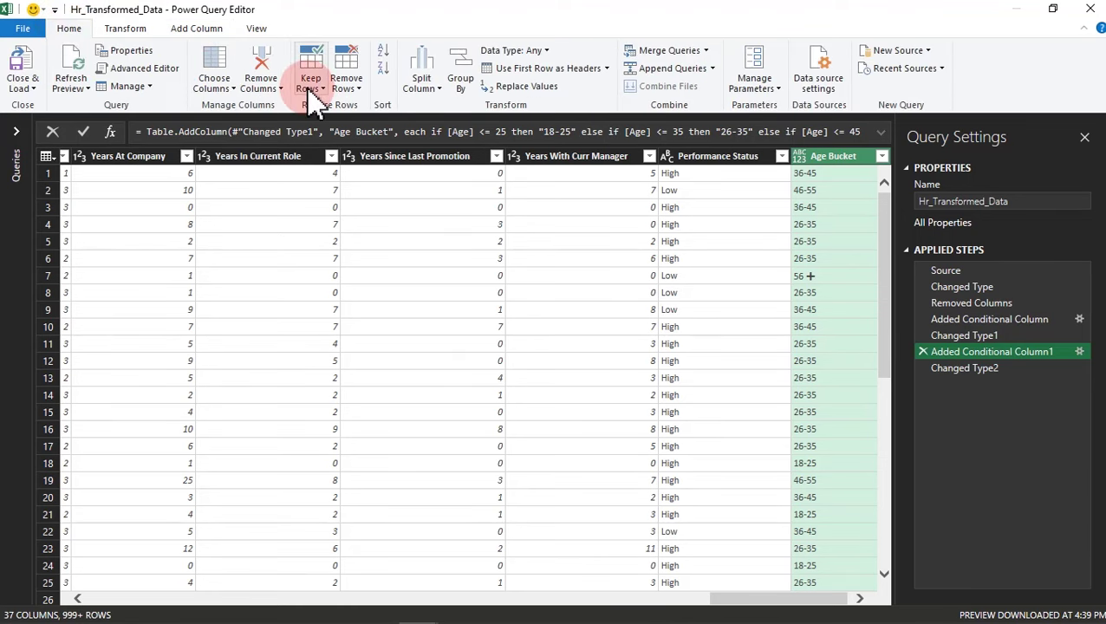
left_click(231, 89)
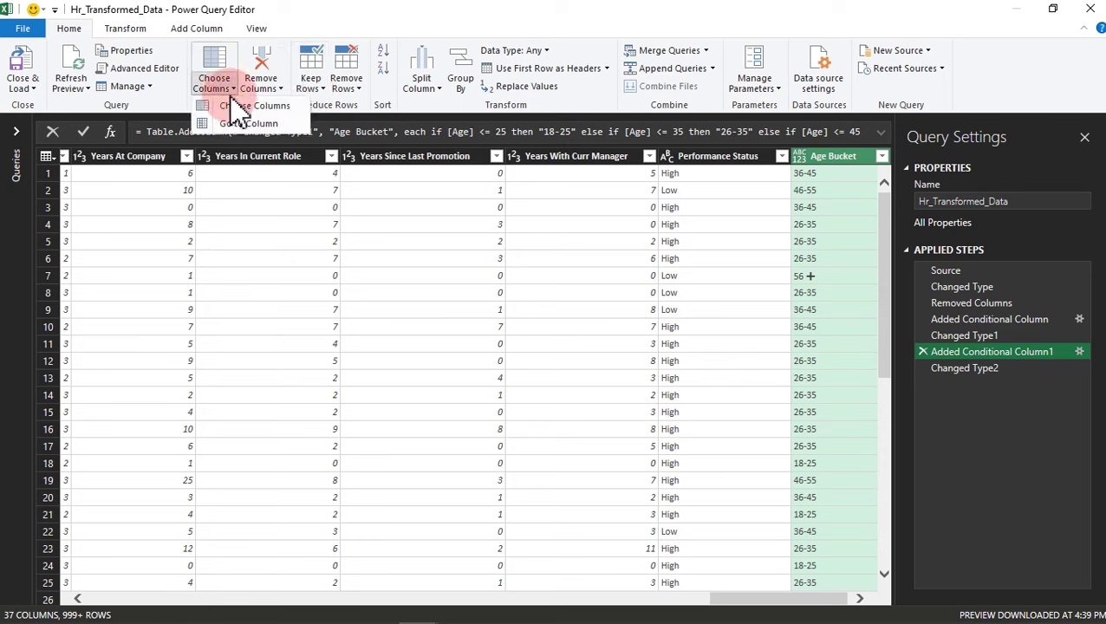
left_click(248, 124)
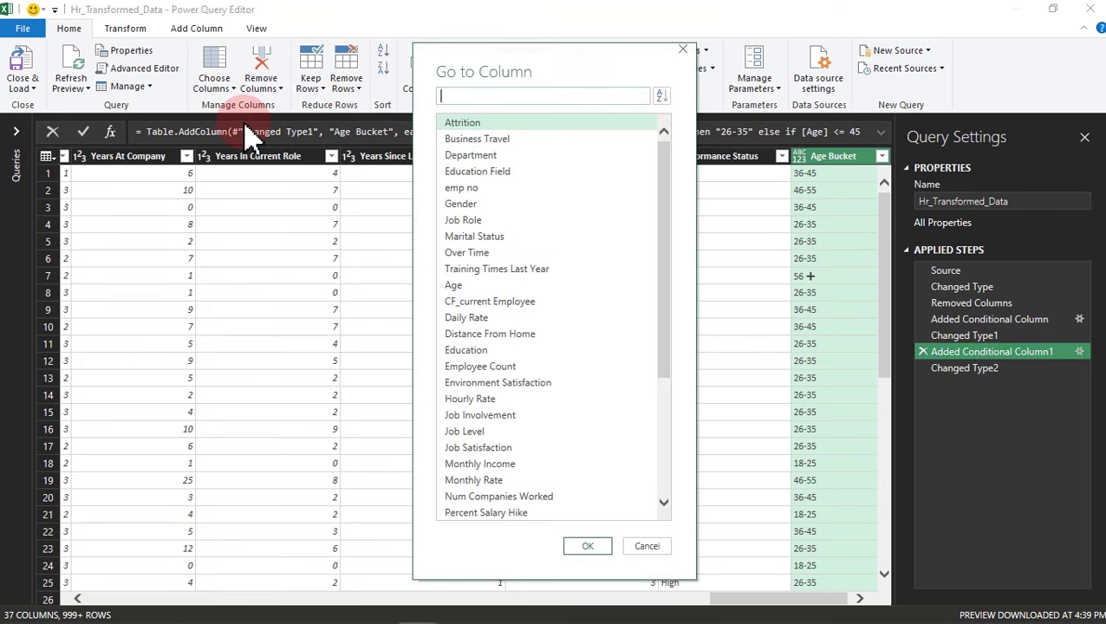
left_click(500, 448)
left_click(589, 546)
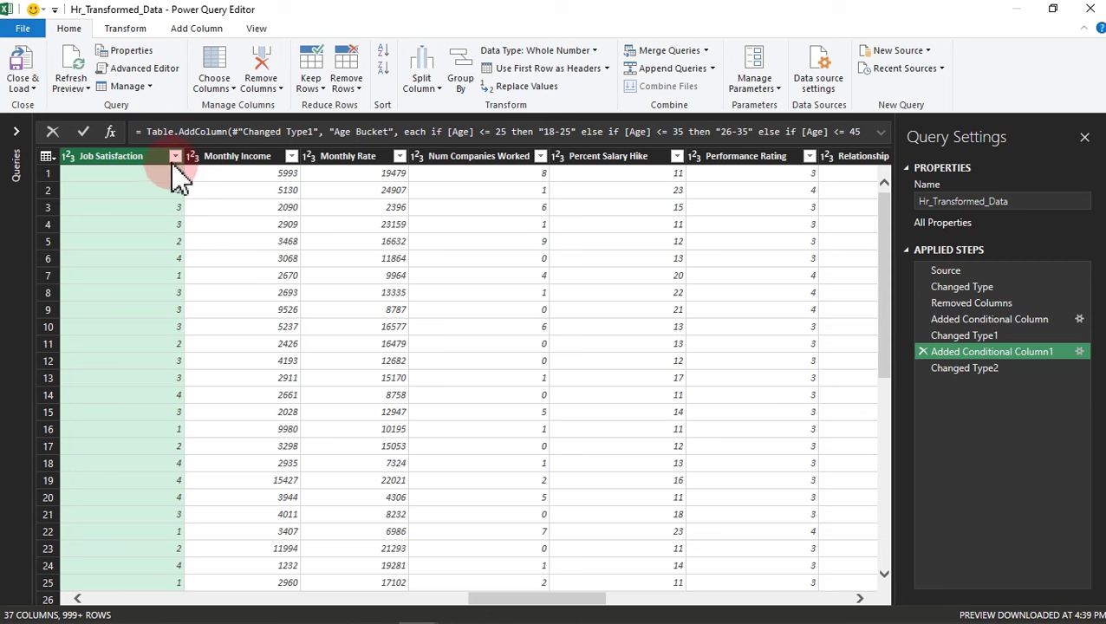
Examine the complete list of distinct values in the Job Satisfaction column's filter without applying a filter.
left_click(175, 157)
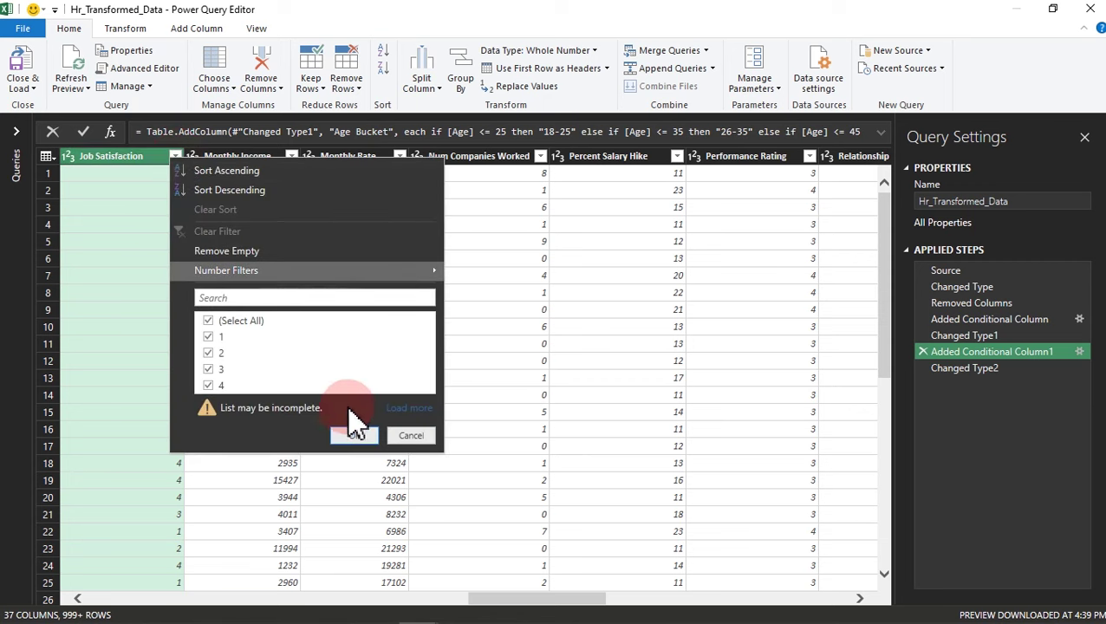
left_click(392, 408)
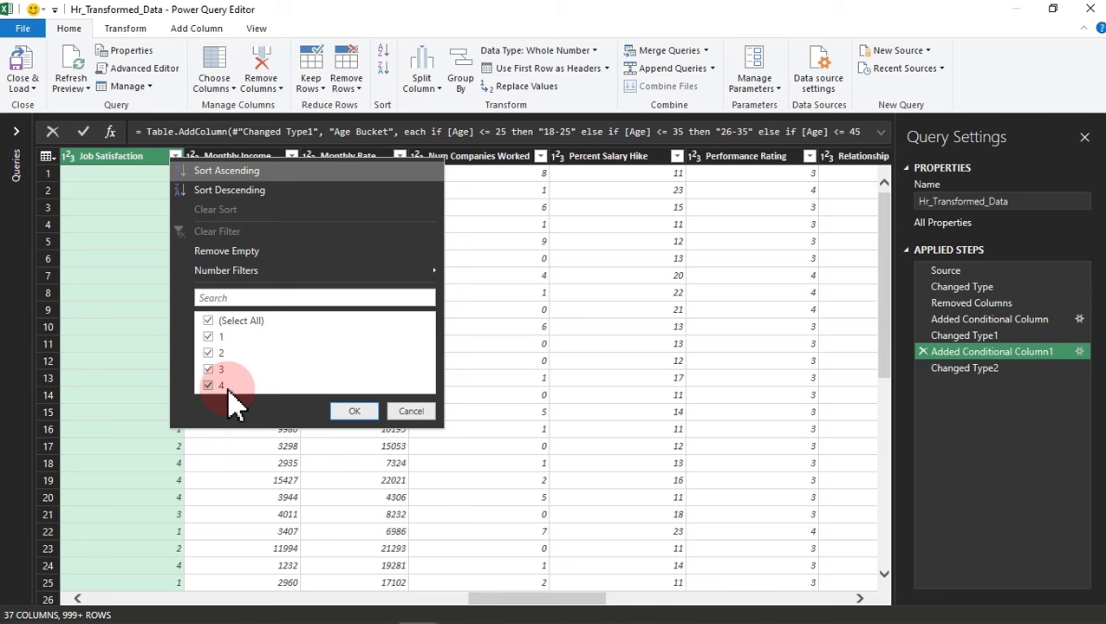
left_click(405, 414)
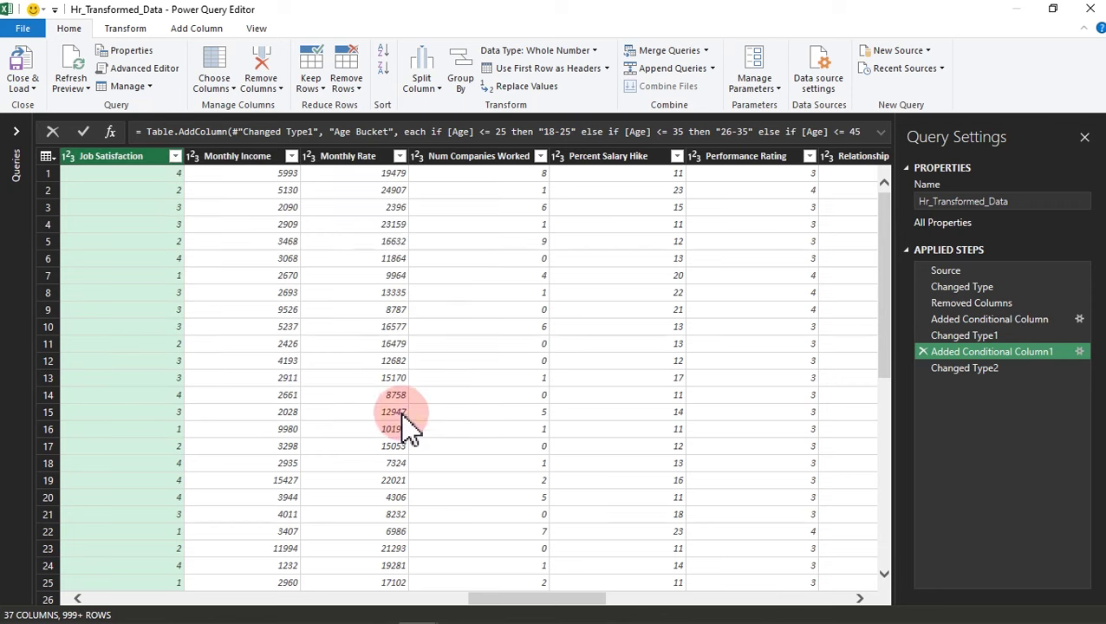
left_click(196, 28)
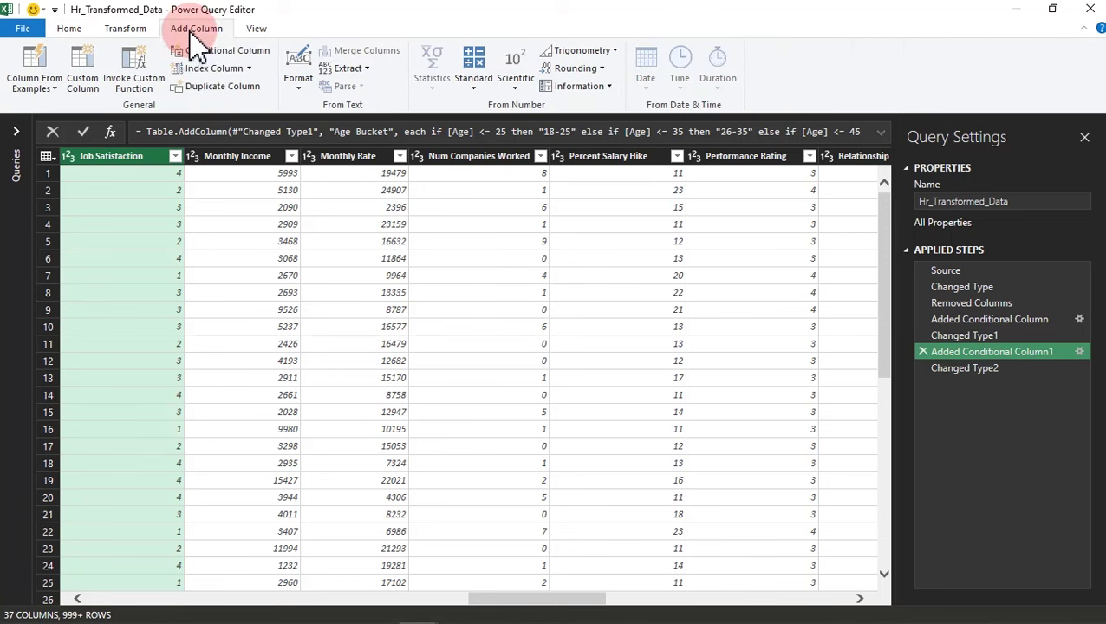
left_click(217, 52)
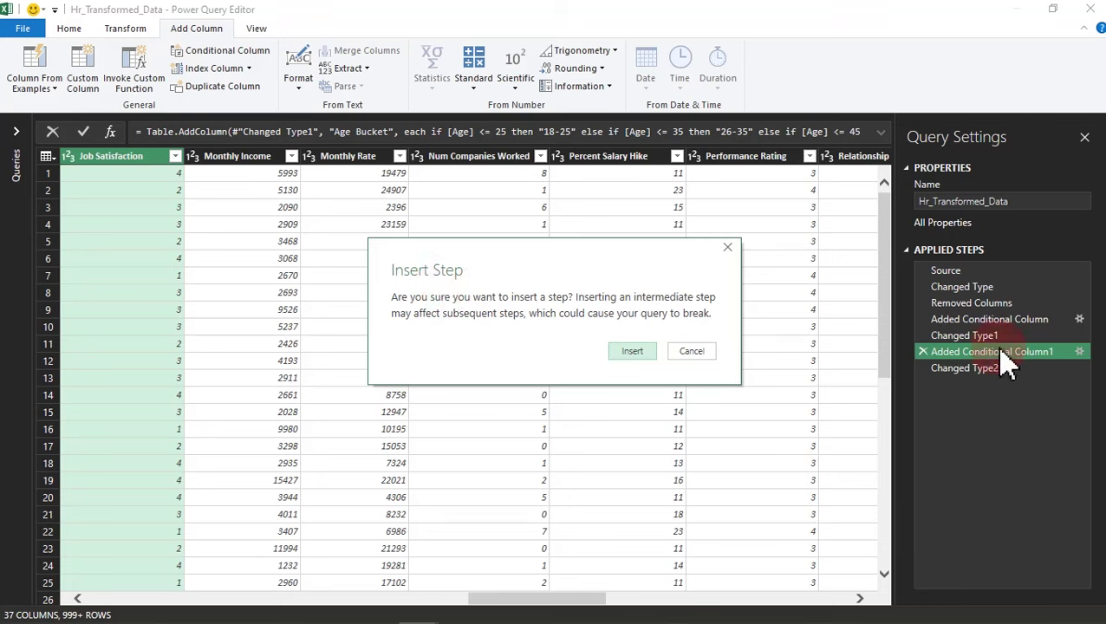
left_click(704, 360)
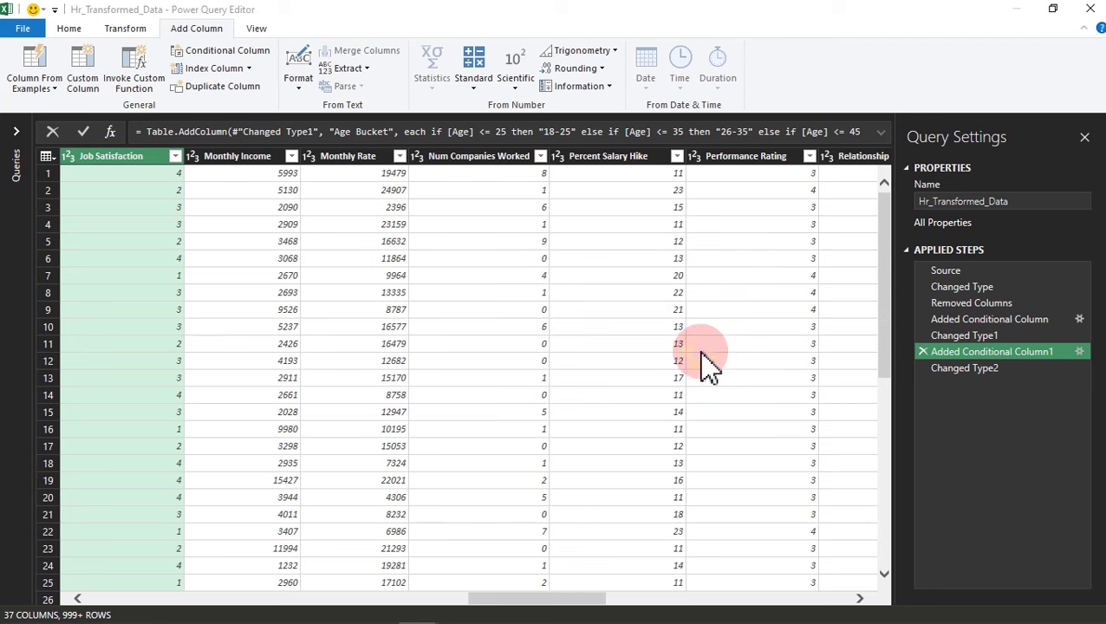
Start a new conditional column after the Changed Type2 step and name it Job Satisfaction Status.
left_click(970, 374)
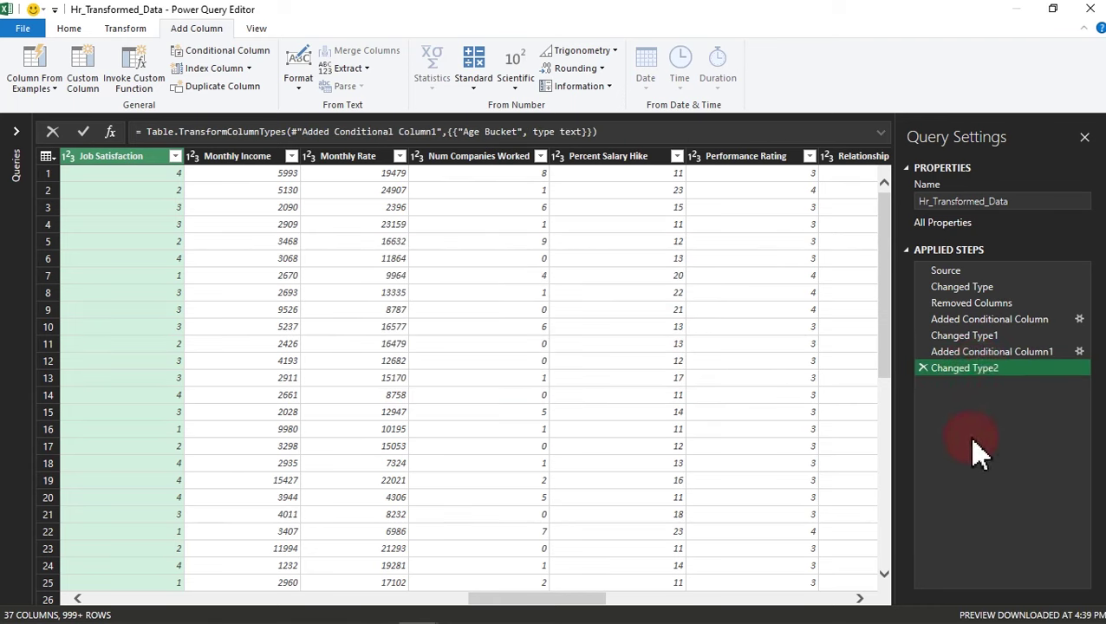
left_click(221, 52)
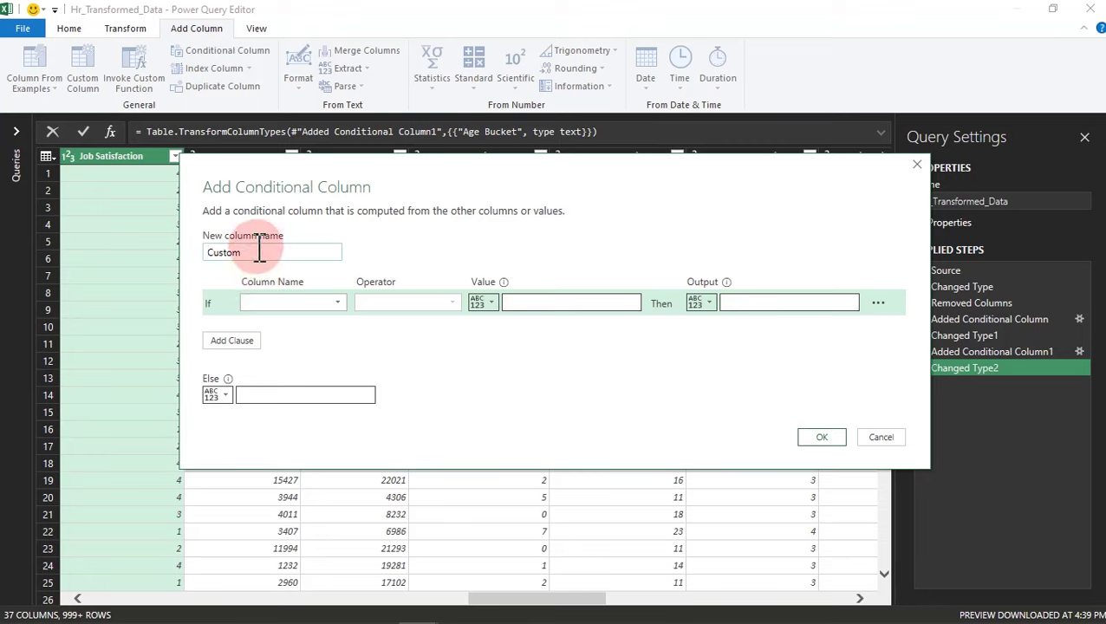
double_click(210, 253)
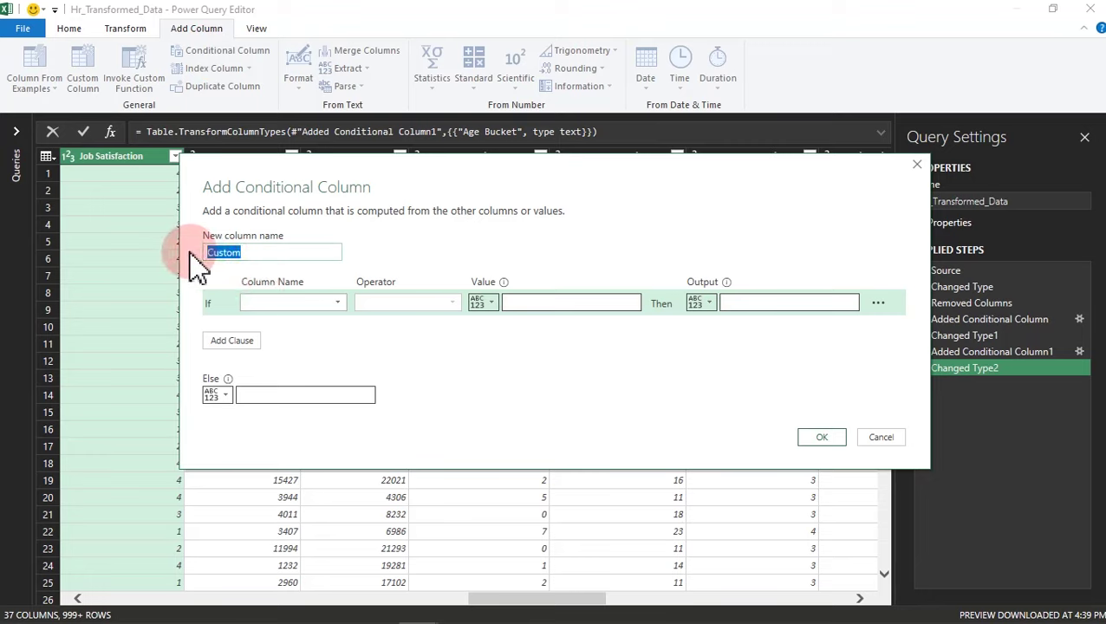
type("Job Satisfaction")
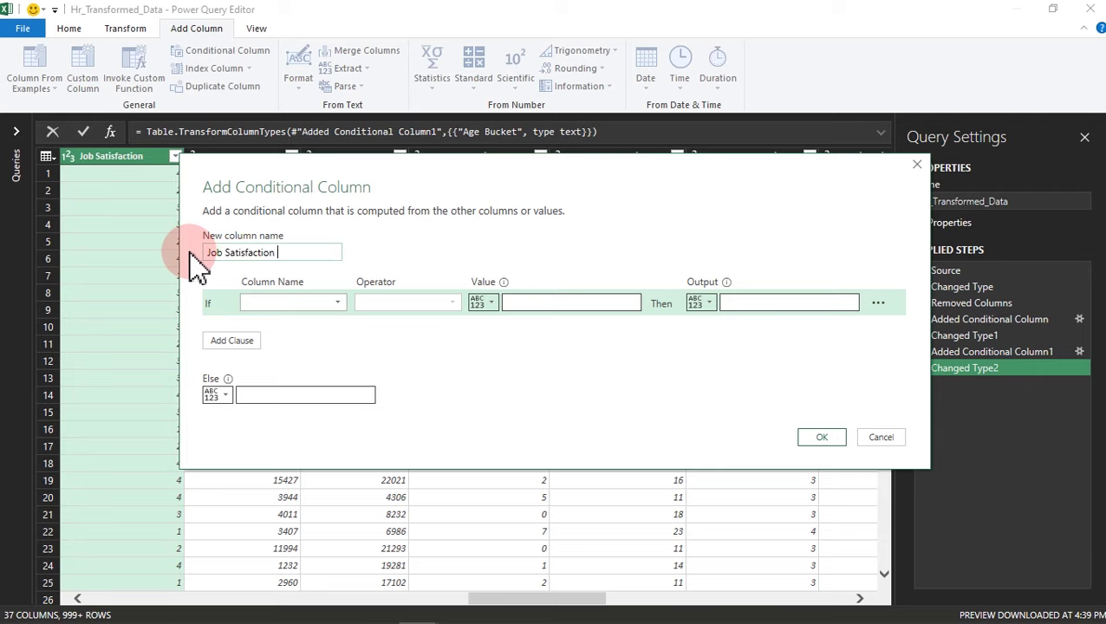
type(" Status")
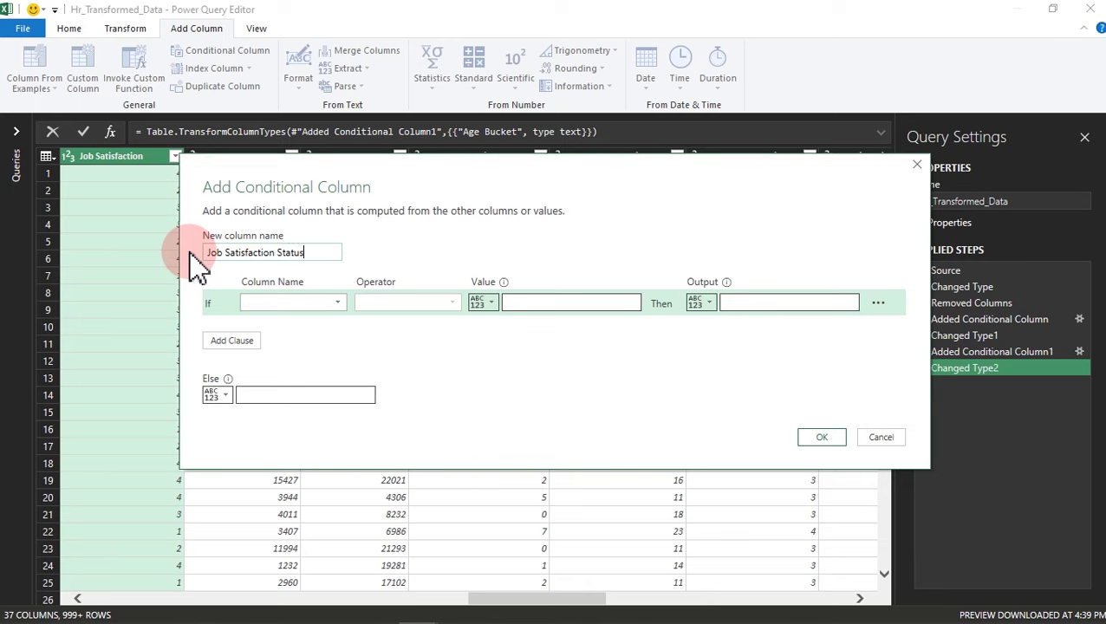
Set the first clause to output Very Satisfied when Job Satisfaction equals 1.
left_click(286, 302)
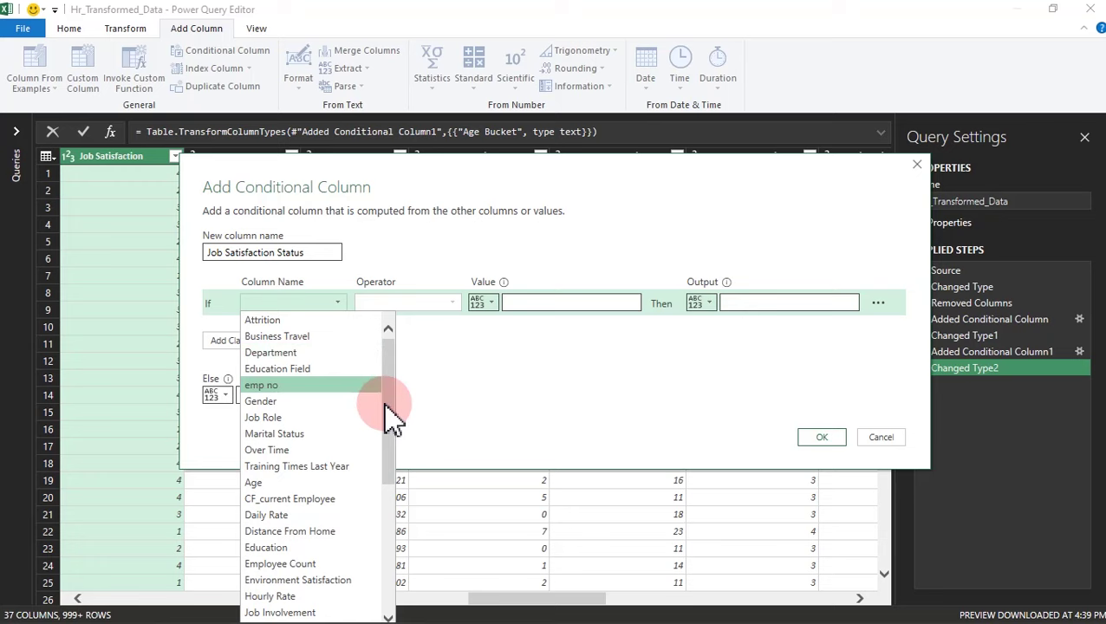
left_click_drag(404, 421, 394, 472)
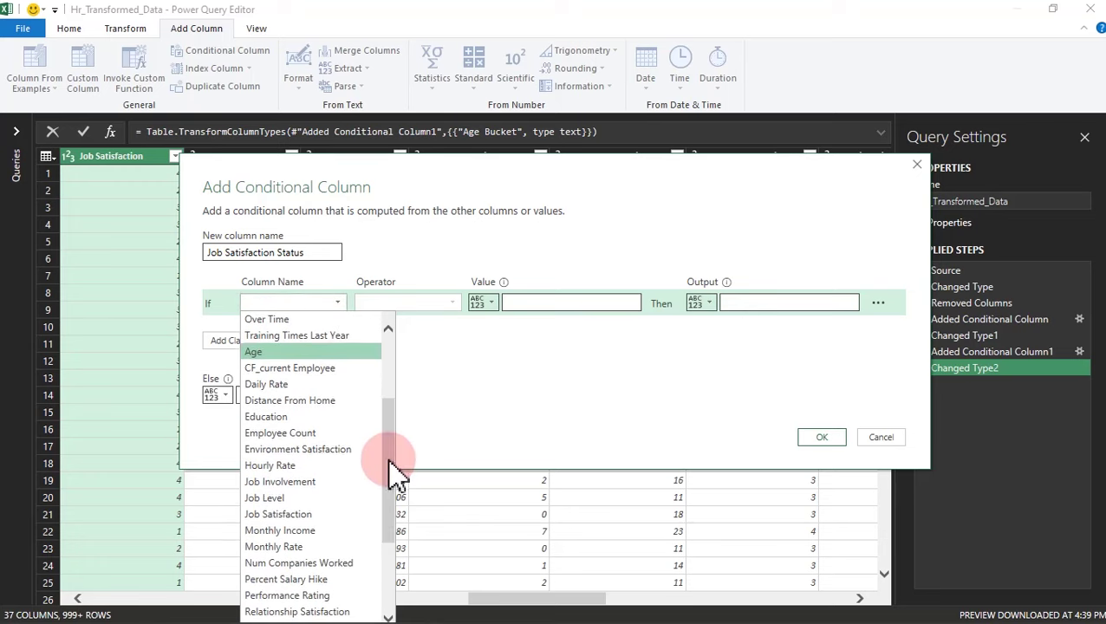
left_click(298, 514)
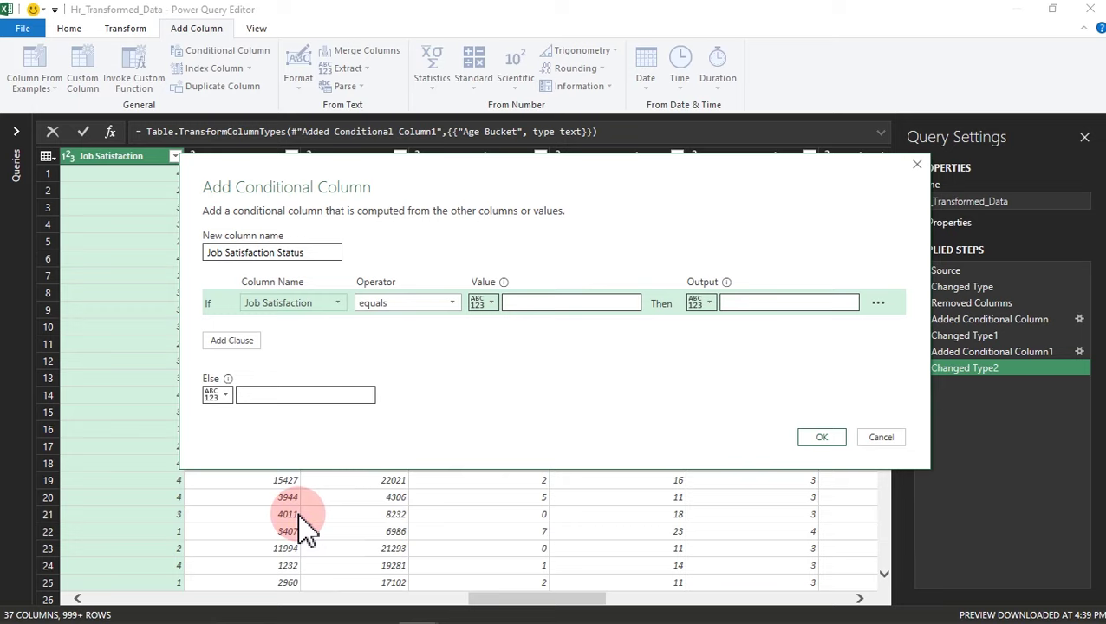
left_click(515, 302)
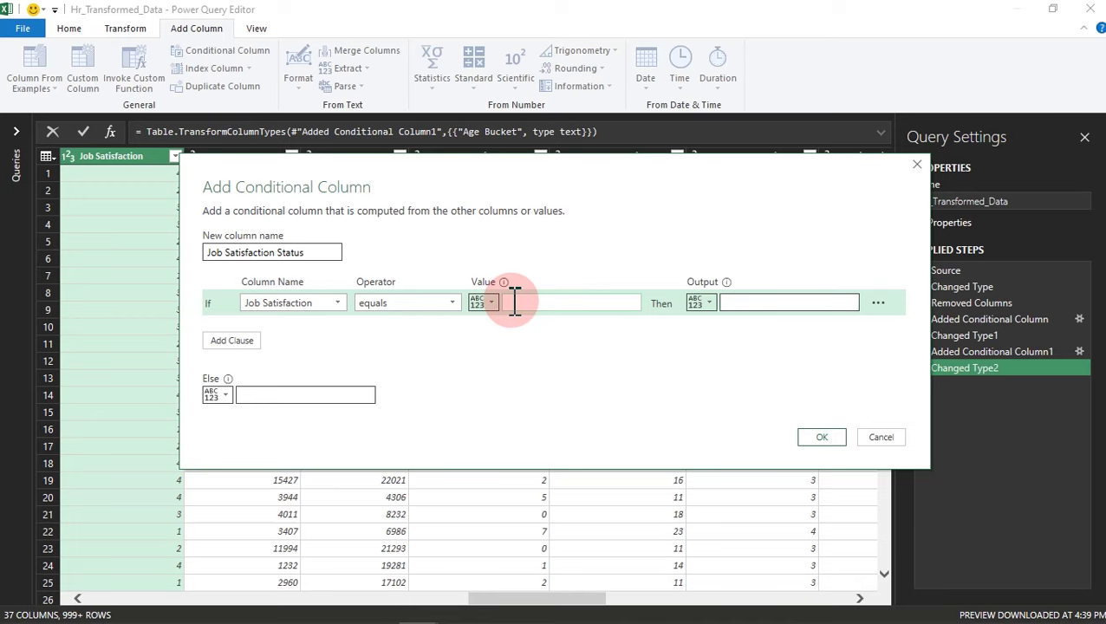
left_click(761, 302)
type("Very Satisfied")
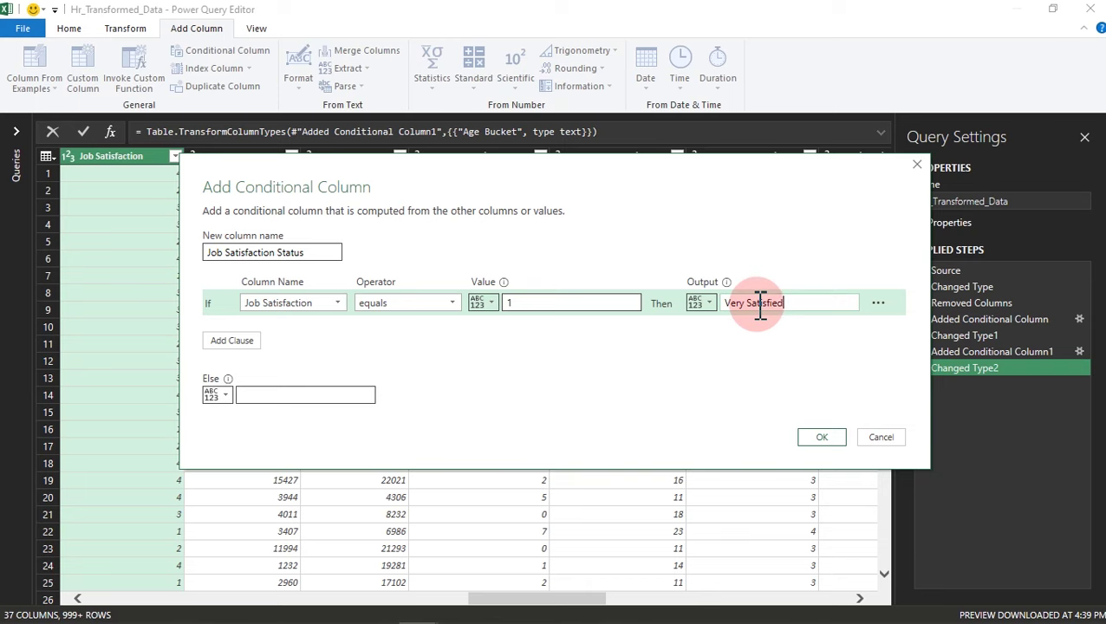
Add a second clause that outputs Satisfied when Job Satisfaction equals 2.
left_click(243, 340)
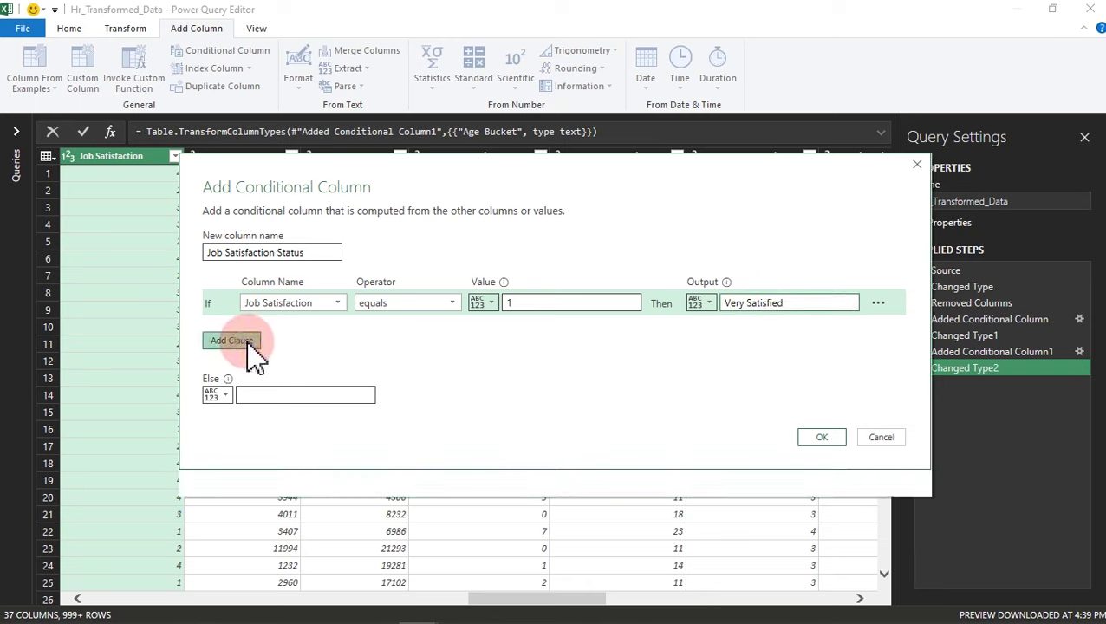
left_click(317, 329)
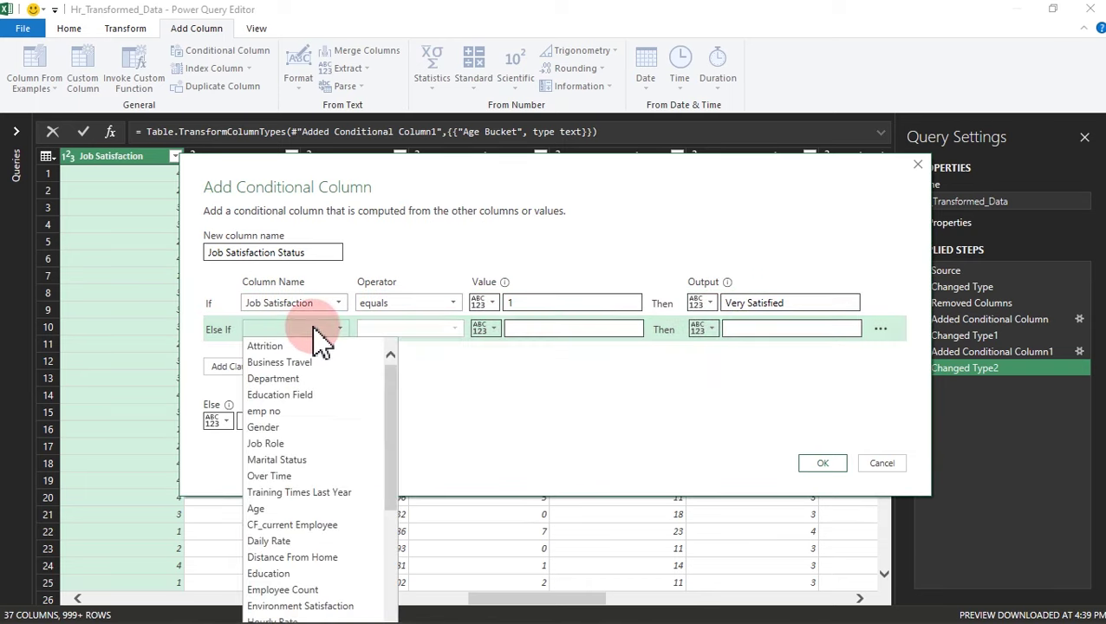
left_click_drag(386, 403, 391, 459)
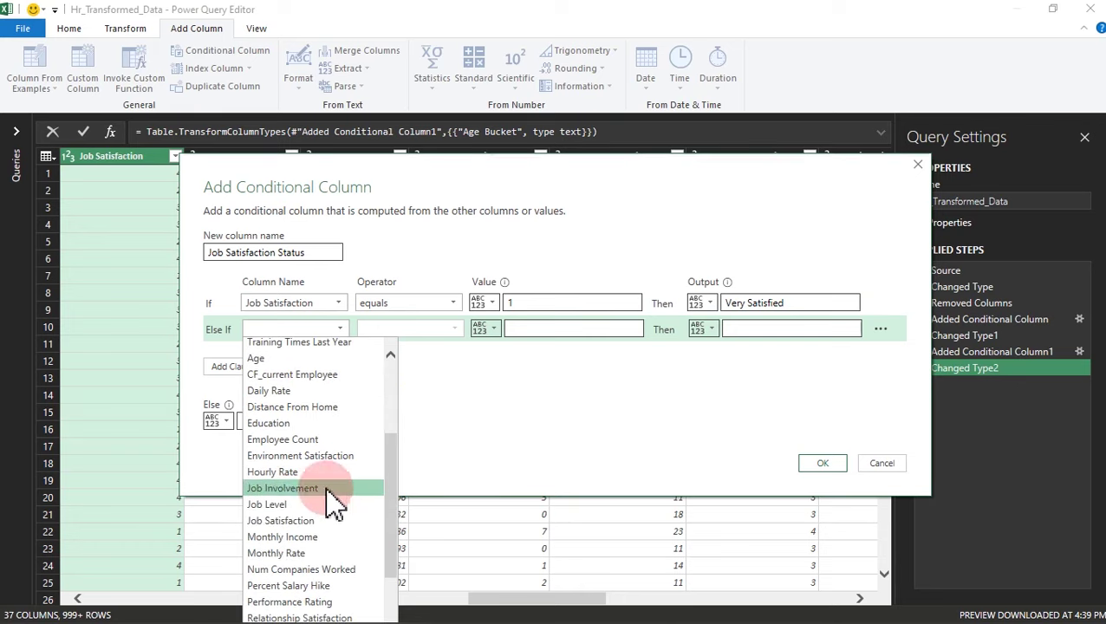
left_click(300, 521)
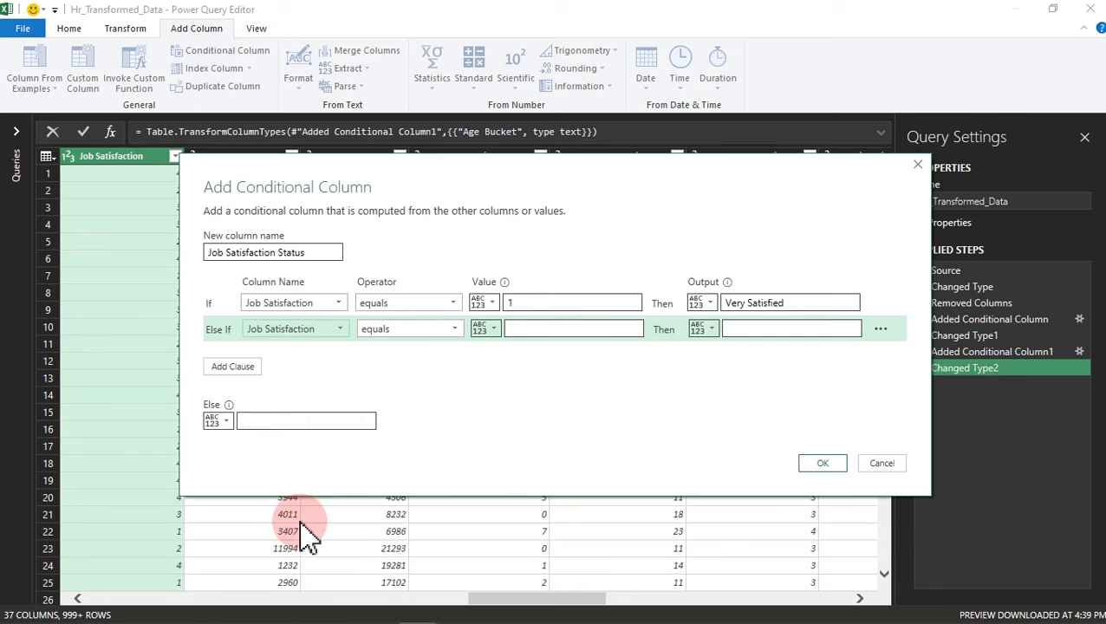
left_click(521, 331)
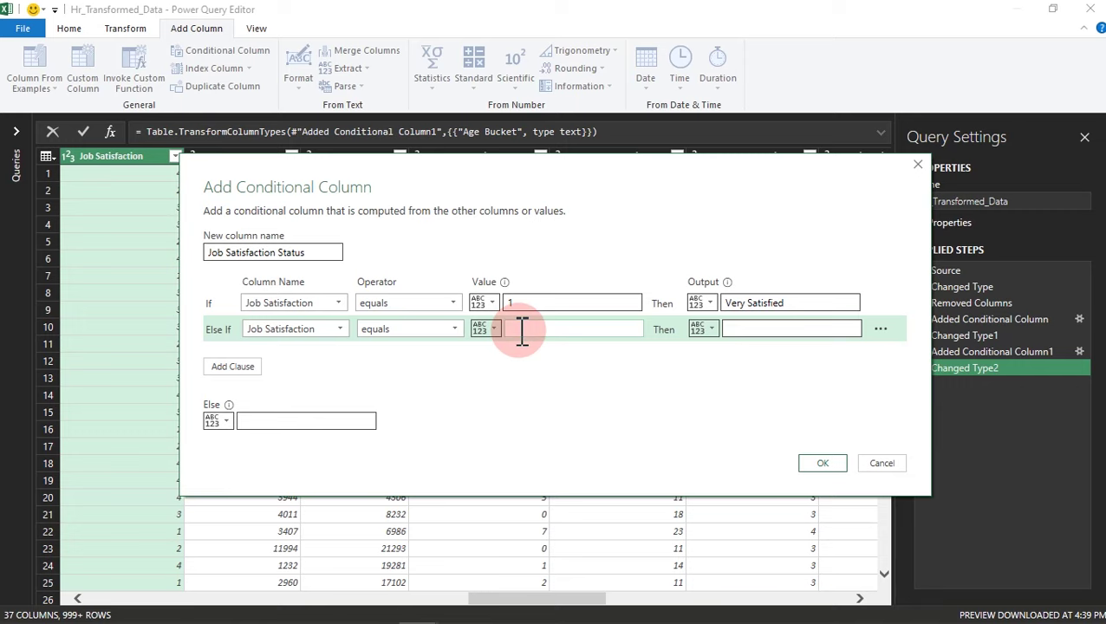
left_click(756, 328)
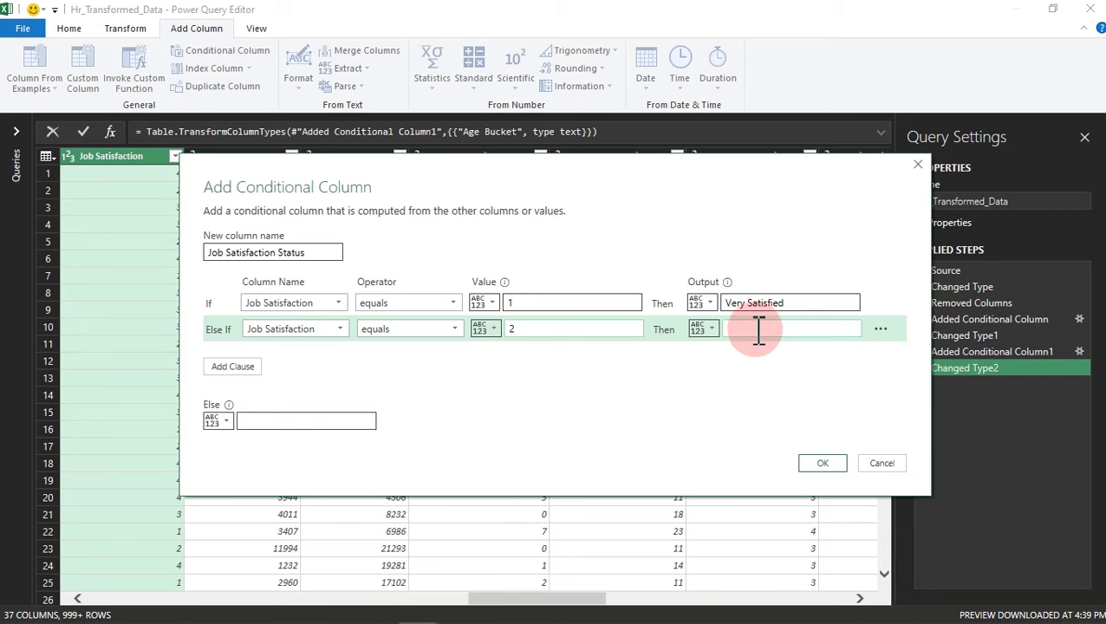
type("Satisfi")
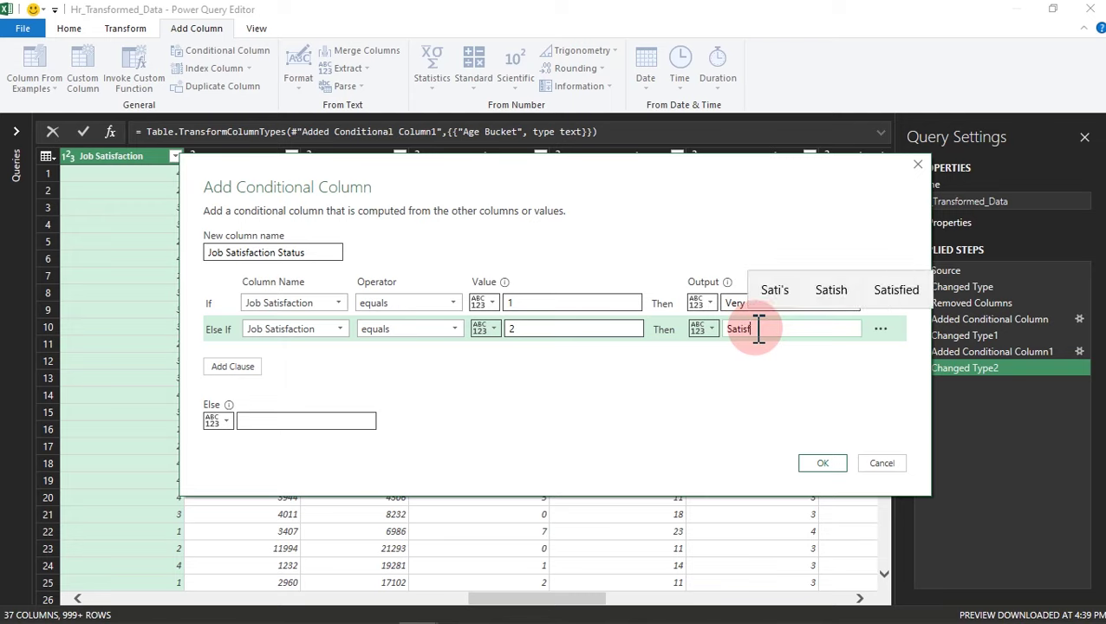
type("ed")
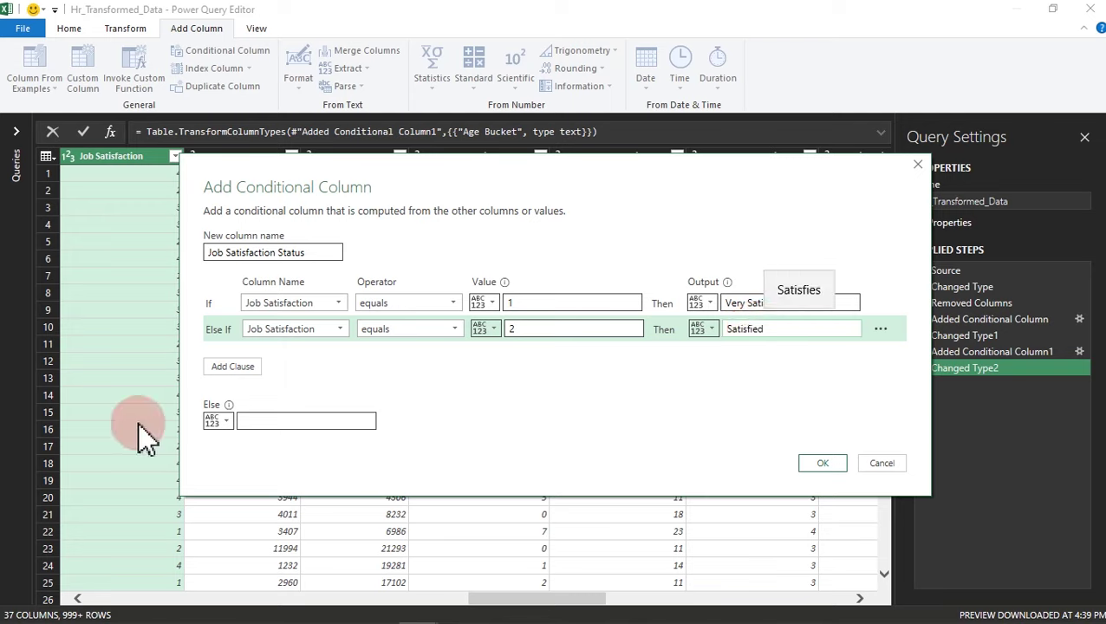
Add a third clause that outputs Dissatisfied when Job Satisfaction equals 3.
left_click(232, 367)
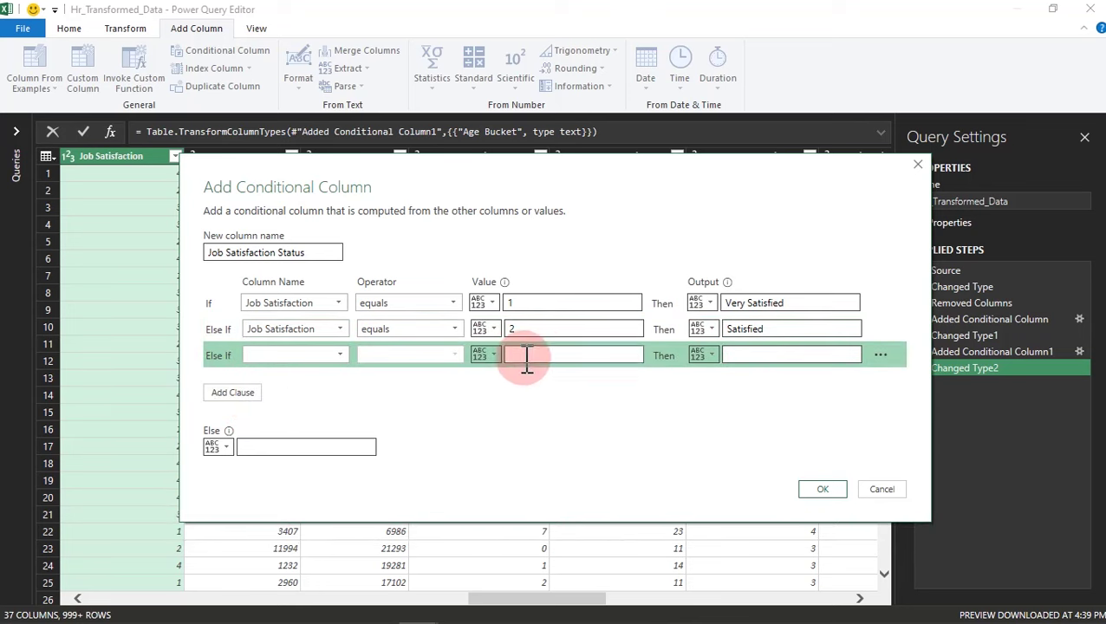
left_click(312, 360)
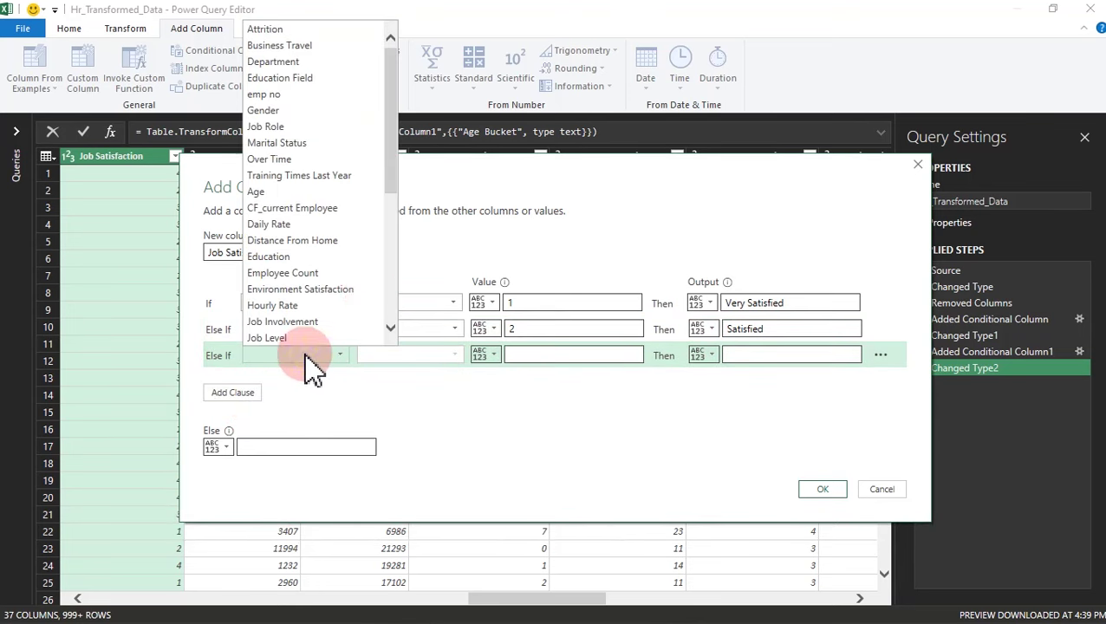
left_click_drag(394, 184, 394, 317)
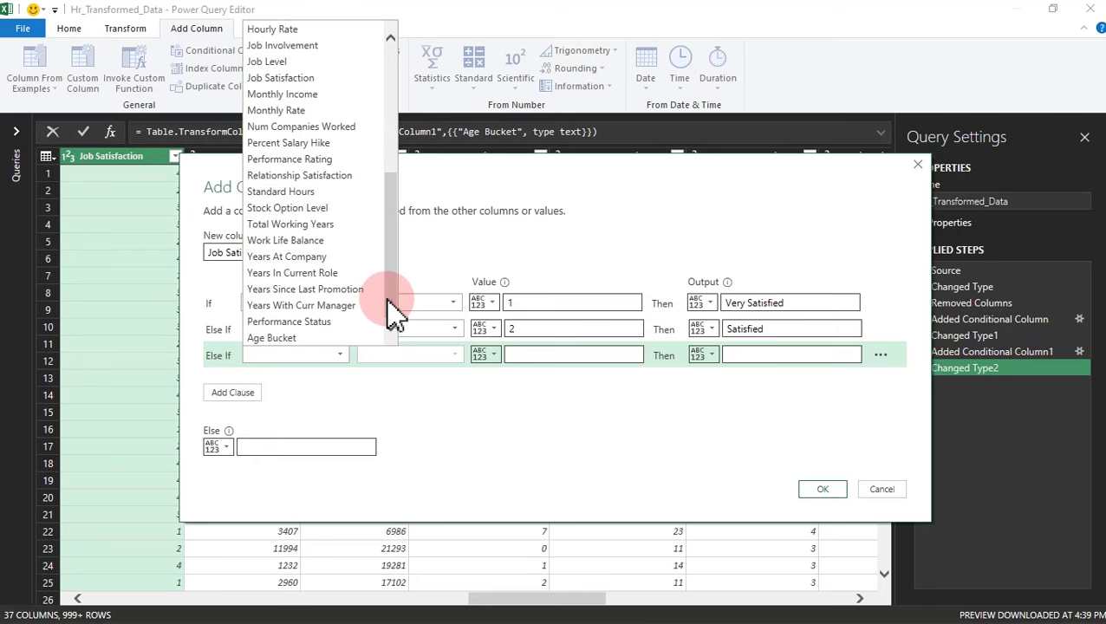
left_click(295, 78)
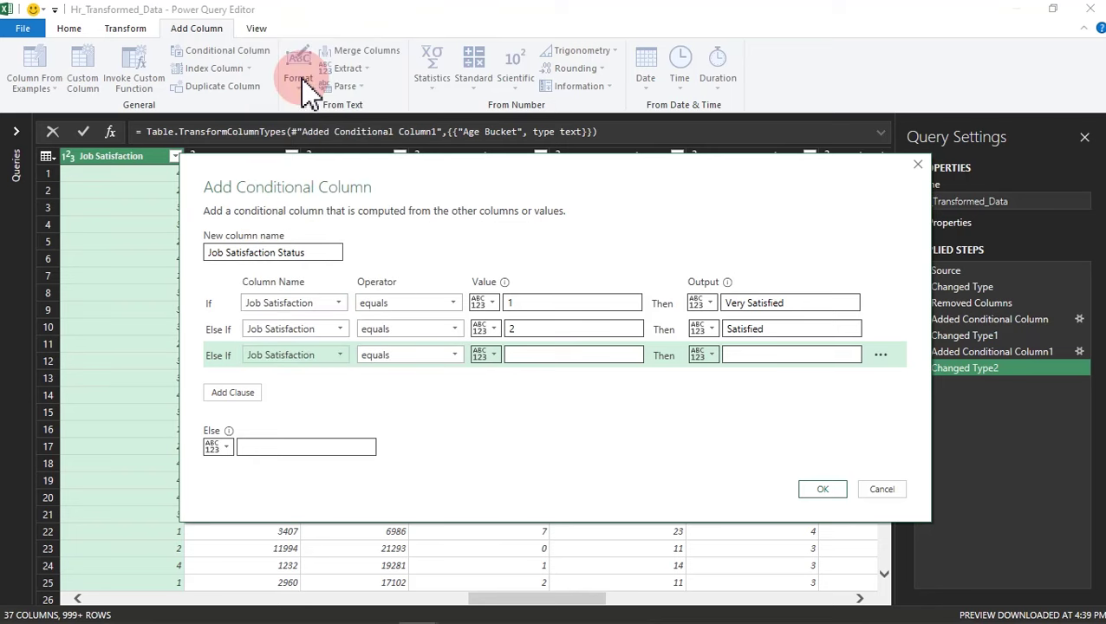
left_click(538, 355)
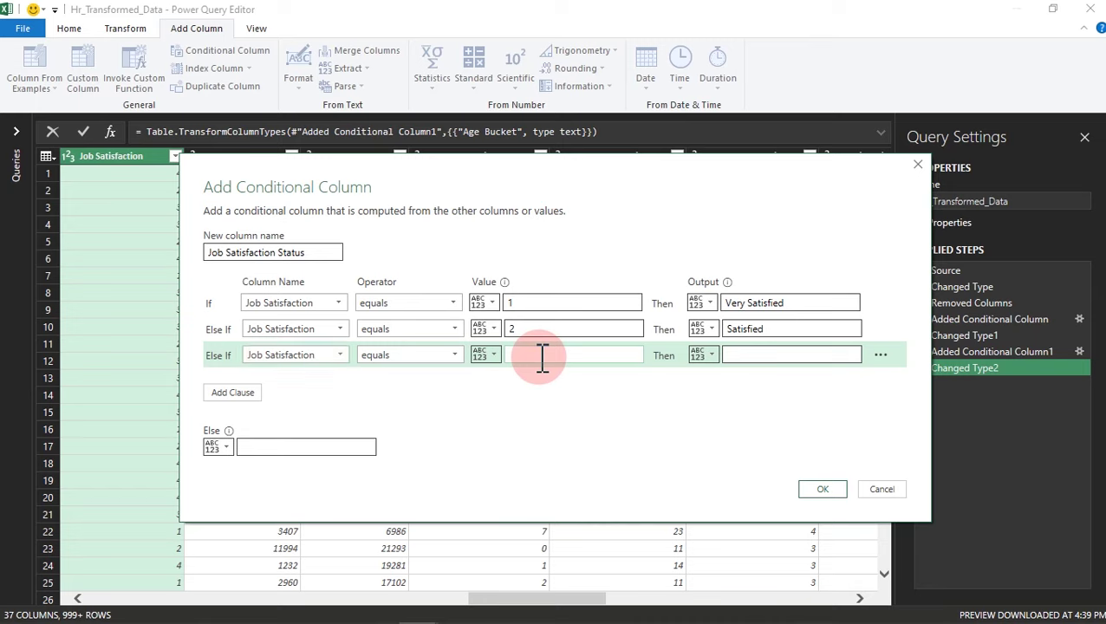
type("3")
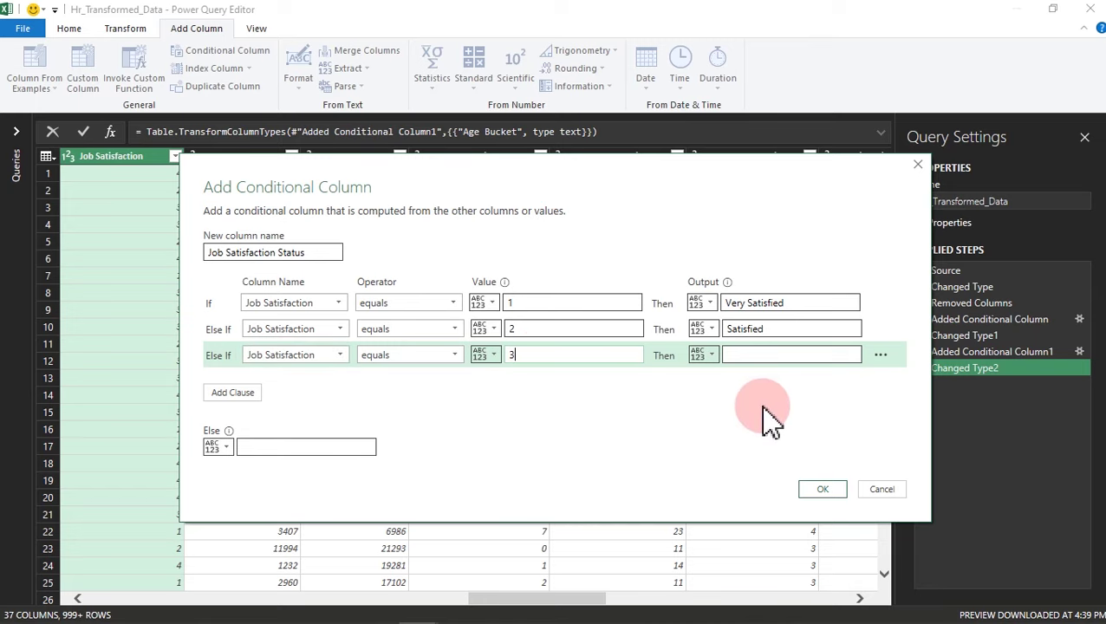
left_click(740, 355)
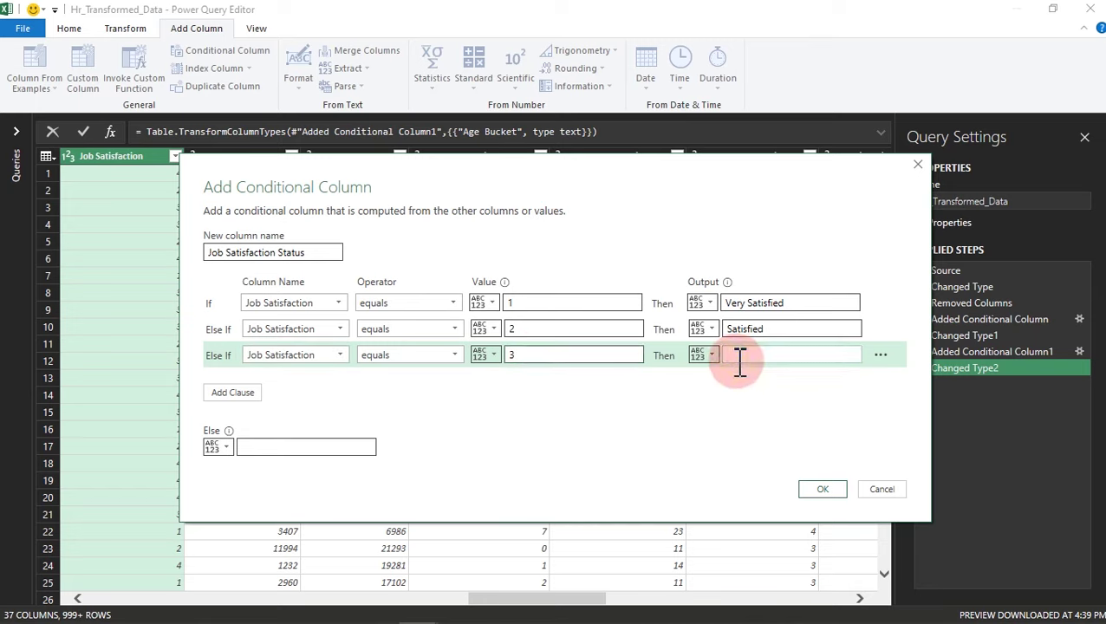
type("Dissatisfied")
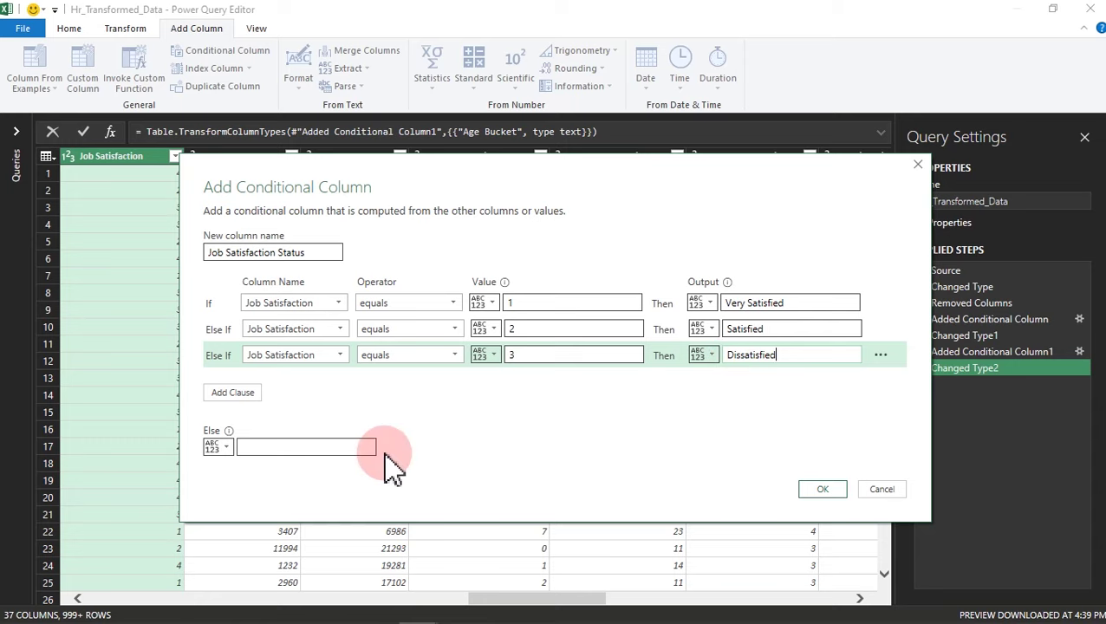
Set the Else output to Very Dissatisfied and create the Job Satisfaction Status column.
left_click(331, 448)
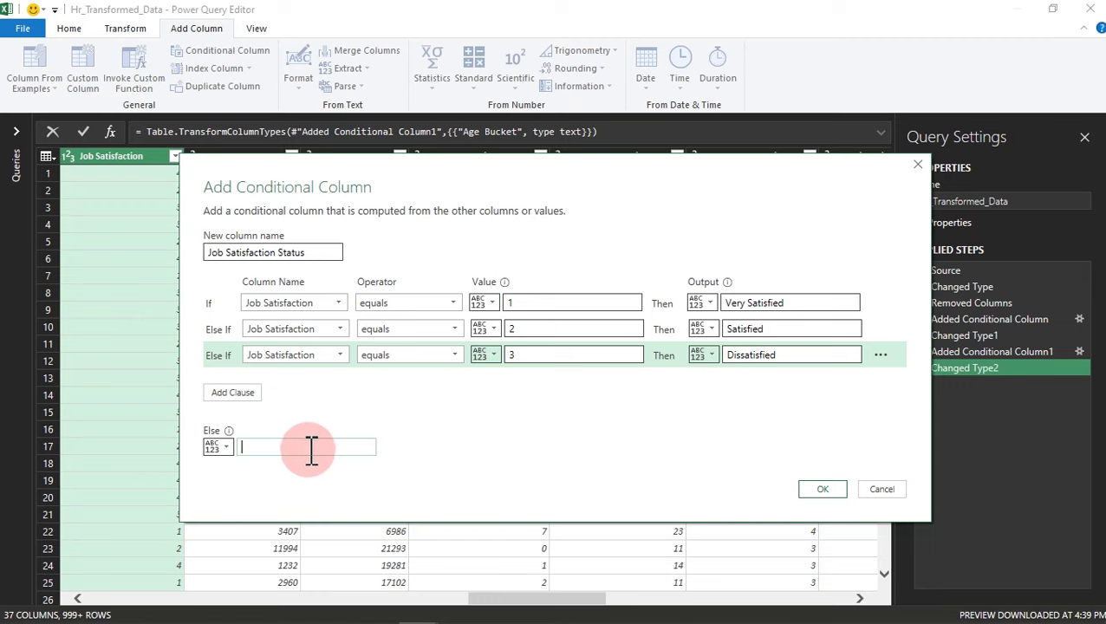
type("V")
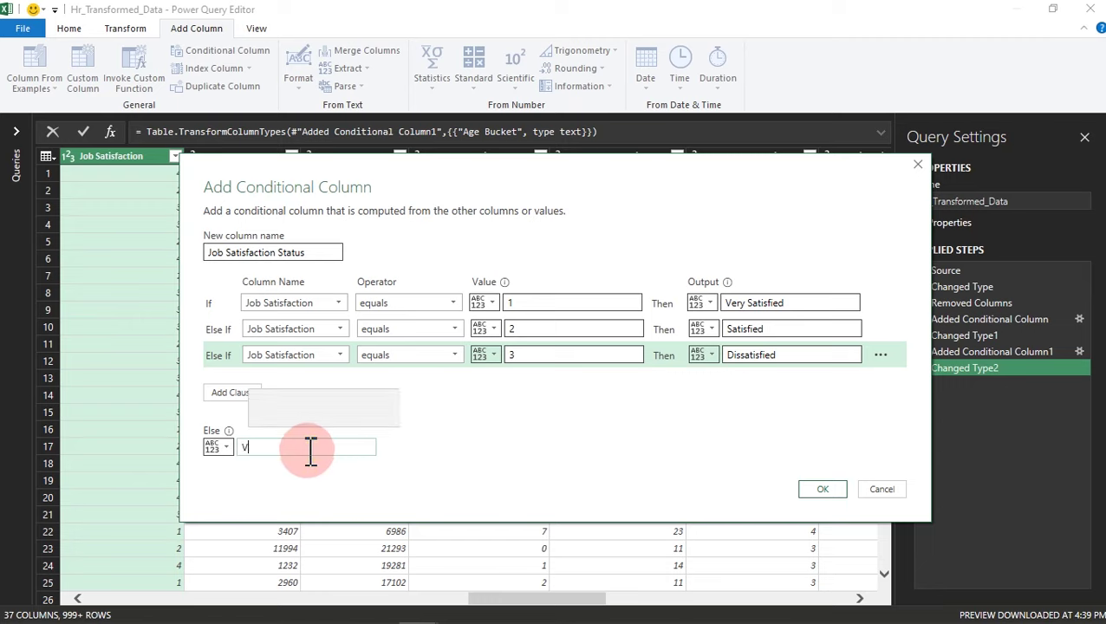
type("ery Dis")
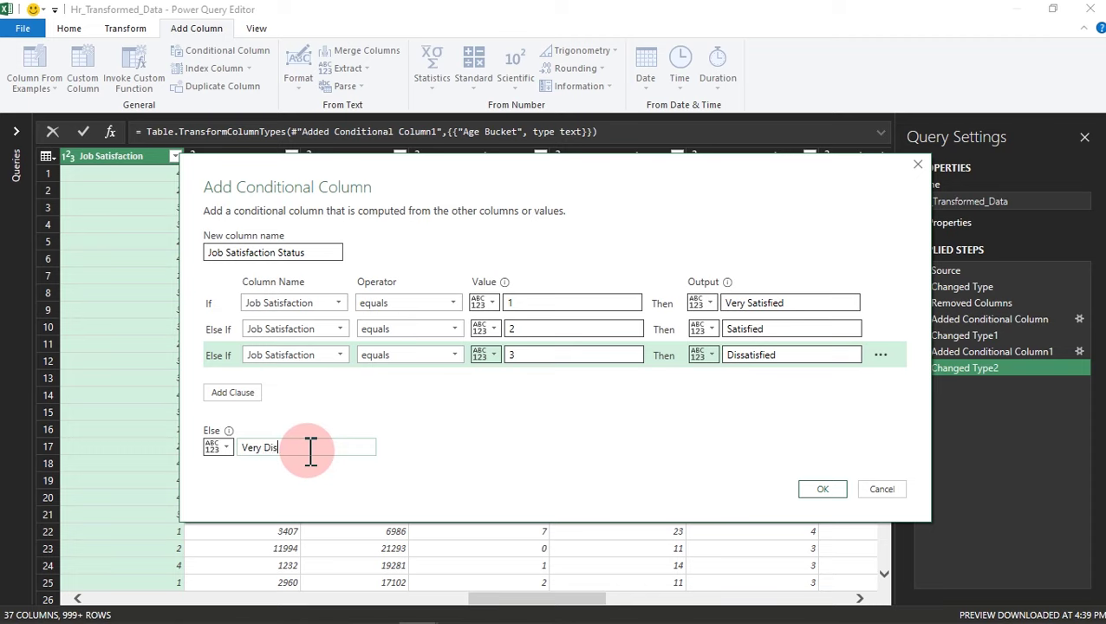
type("satisfied")
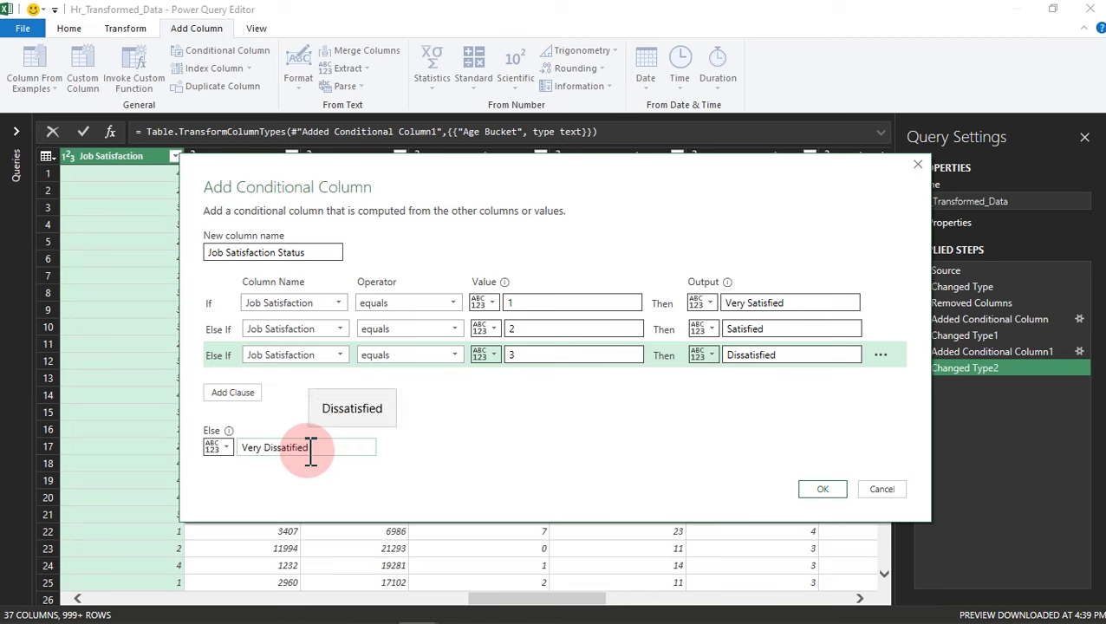
left_click(356, 413)
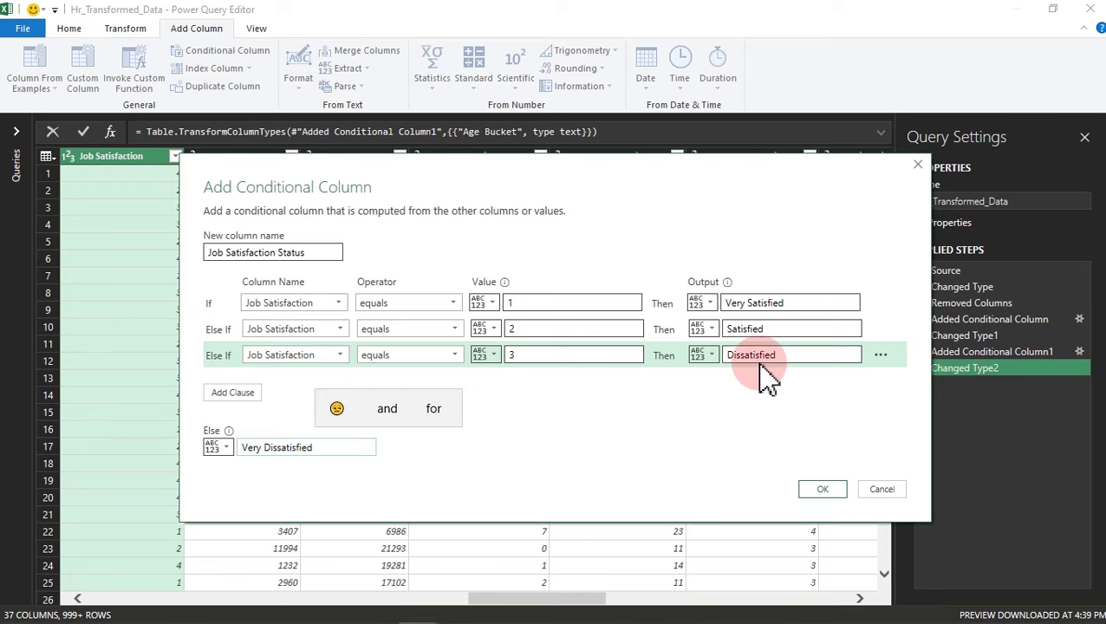
left_click(810, 490)
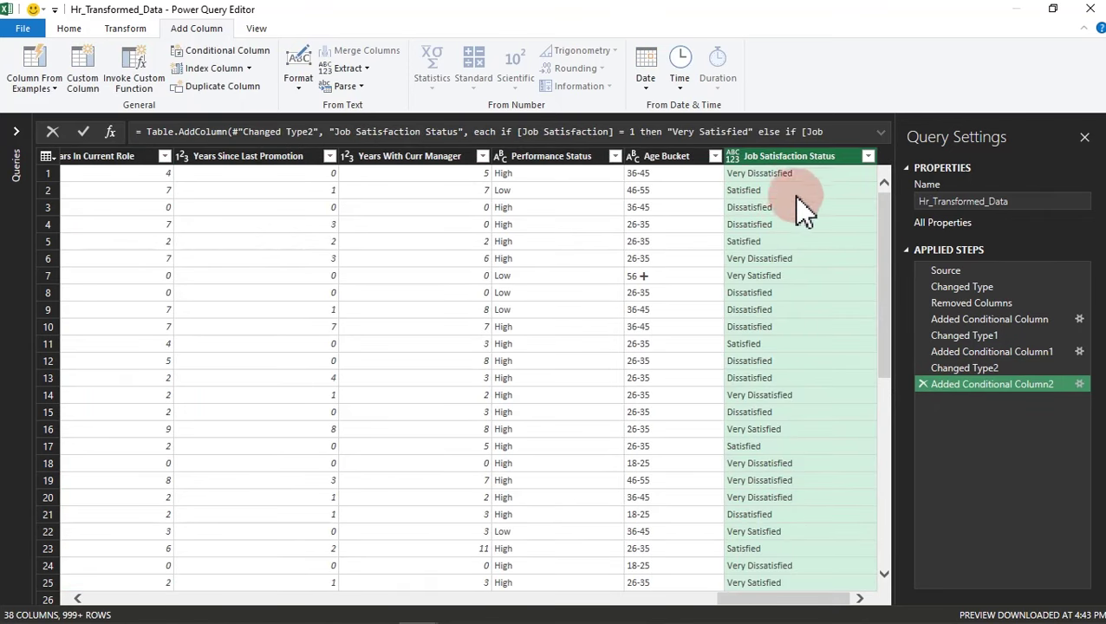
Change the Job Satisfaction Status column's data type to Text.
left_click(734, 162)
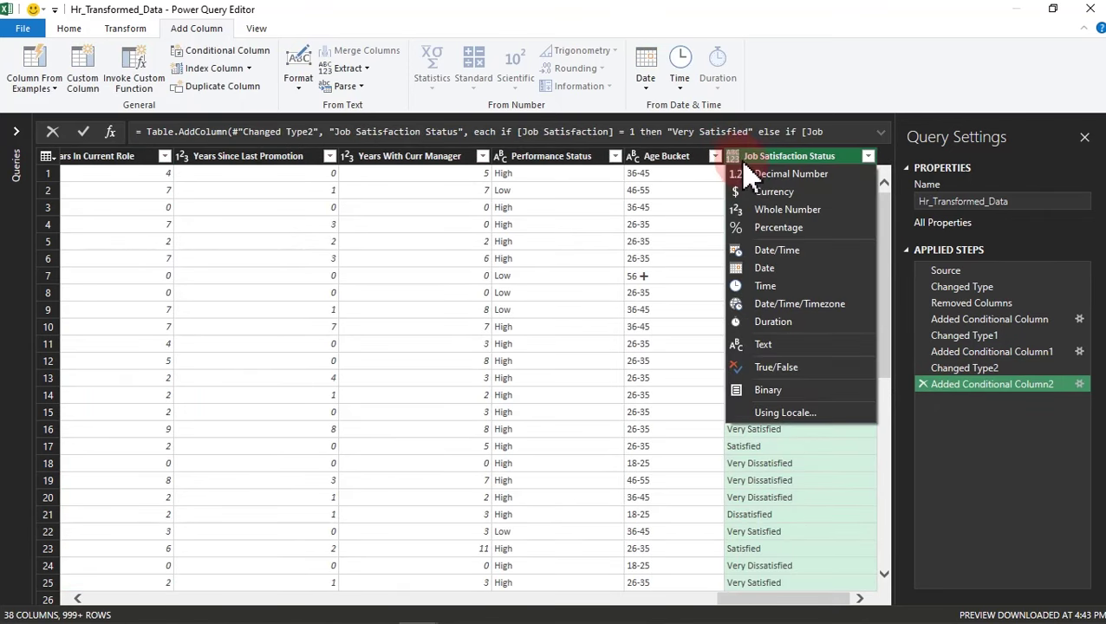
left_click(768, 349)
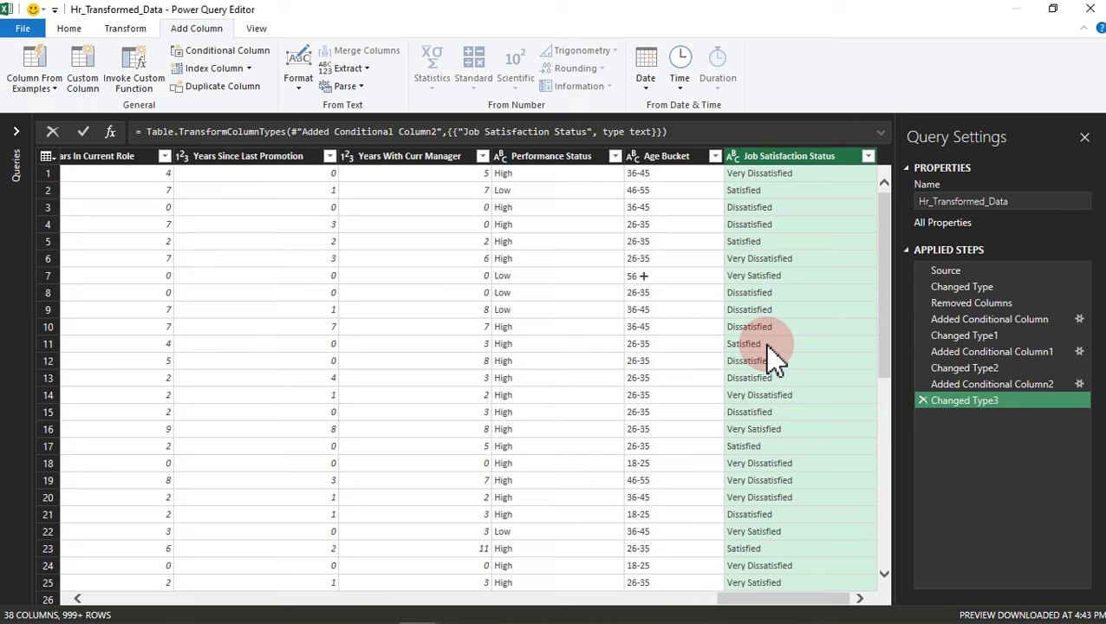
Go to the Distance From Home column using the query's column list.
left_click(121, 29)
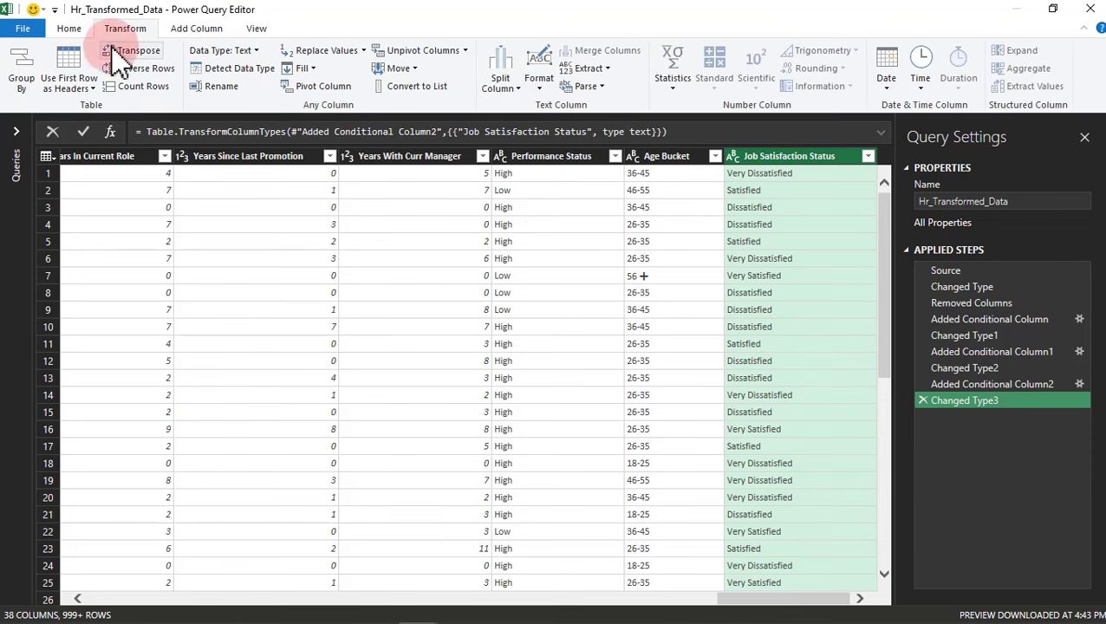
left_click(69, 33)
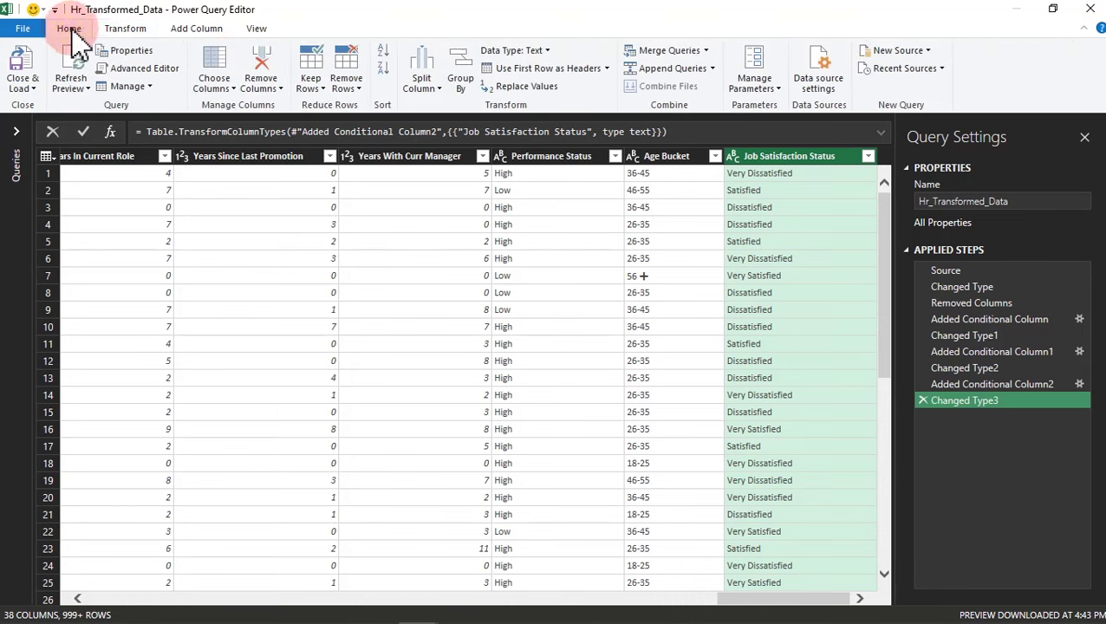
left_click(229, 88)
left_click(248, 123)
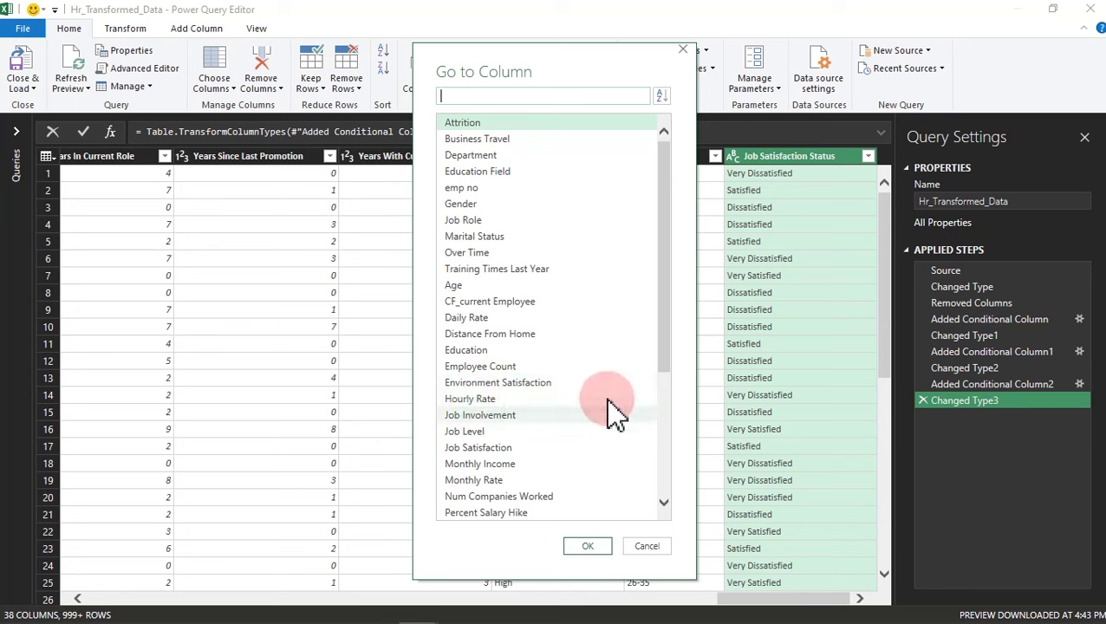
left_click_drag(668, 312, 670, 442)
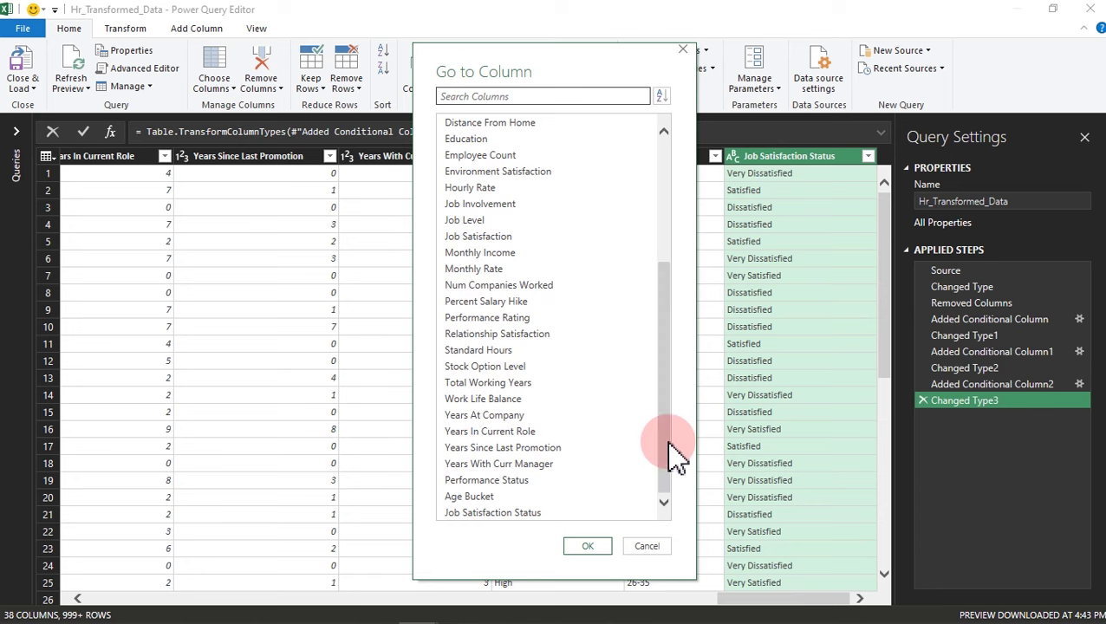
left_click_drag(676, 456, 671, 407)
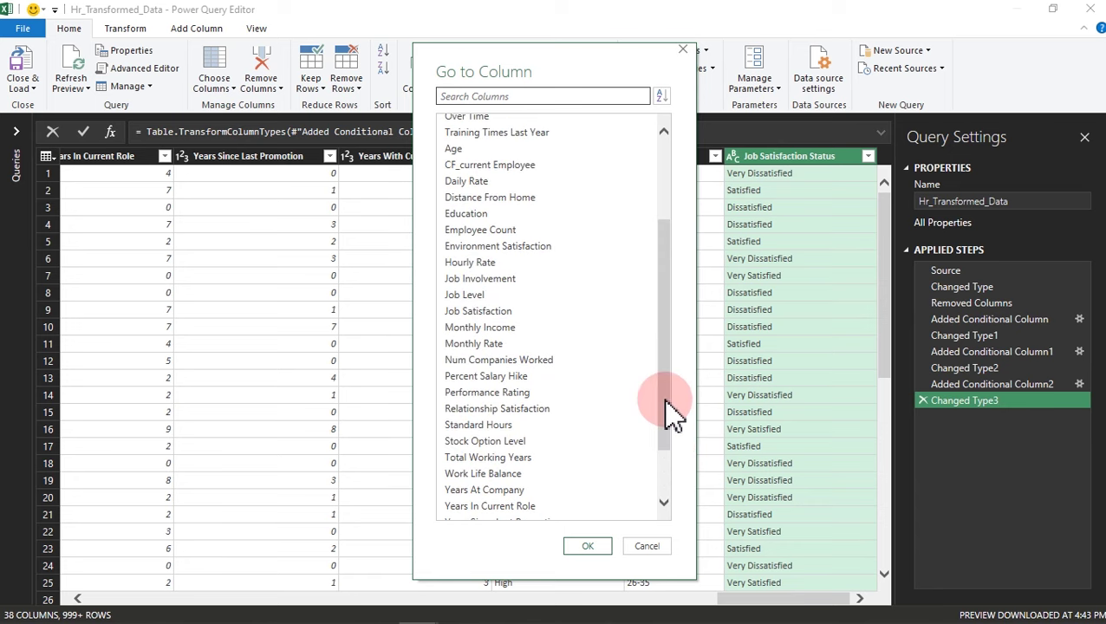
left_click(501, 199)
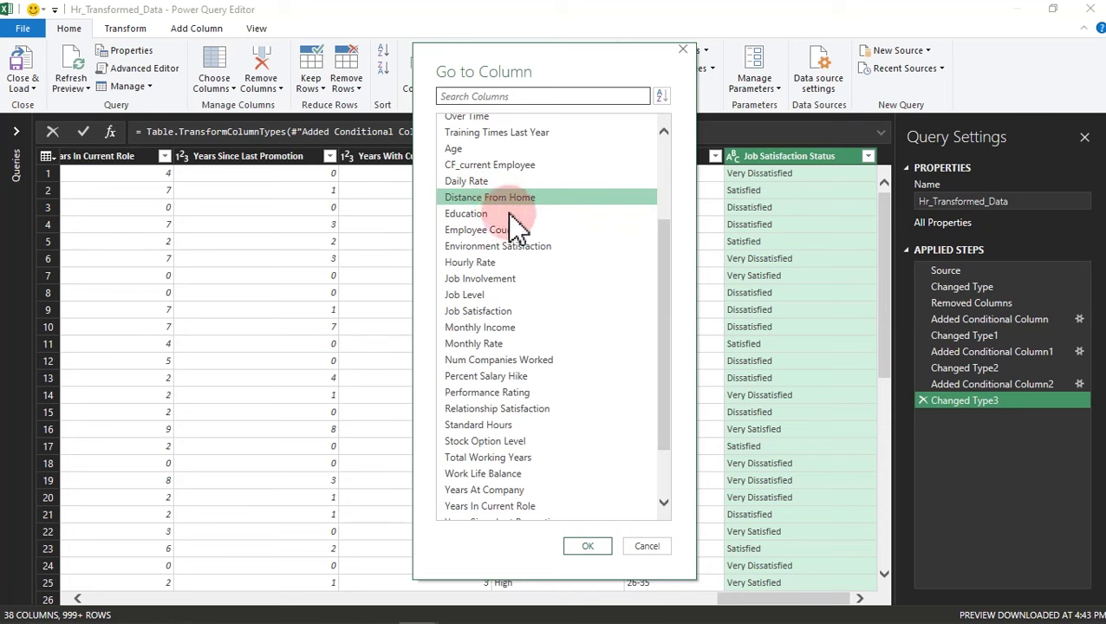
left_click(593, 545)
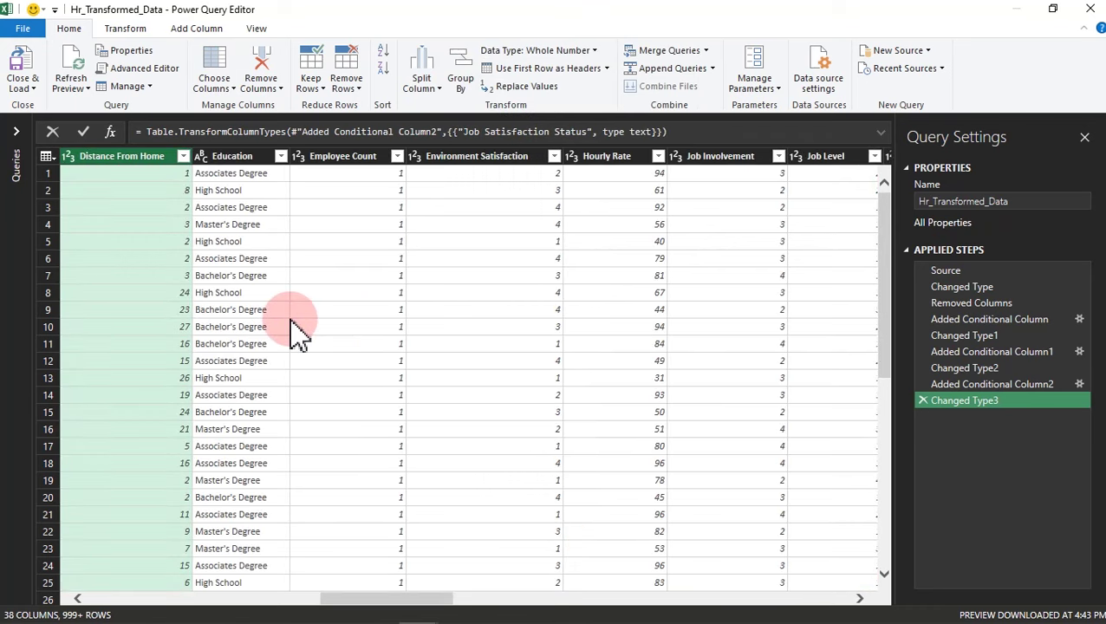
Load and examine the full list of distinct values in the Distance From Home column's filter.
left_click(183, 156)
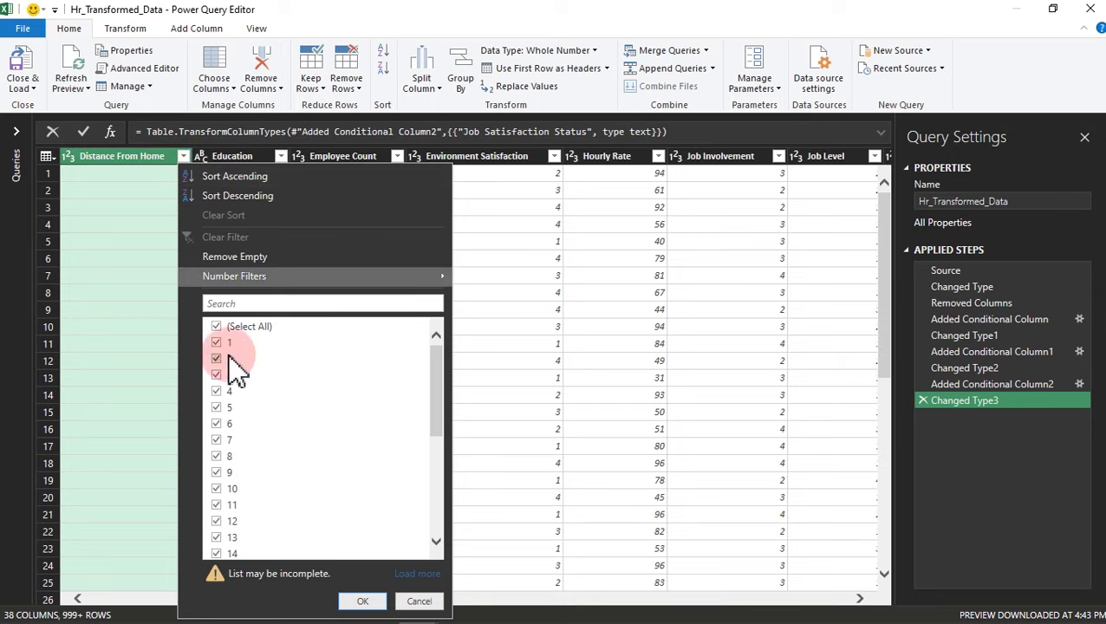
left_click(417, 576)
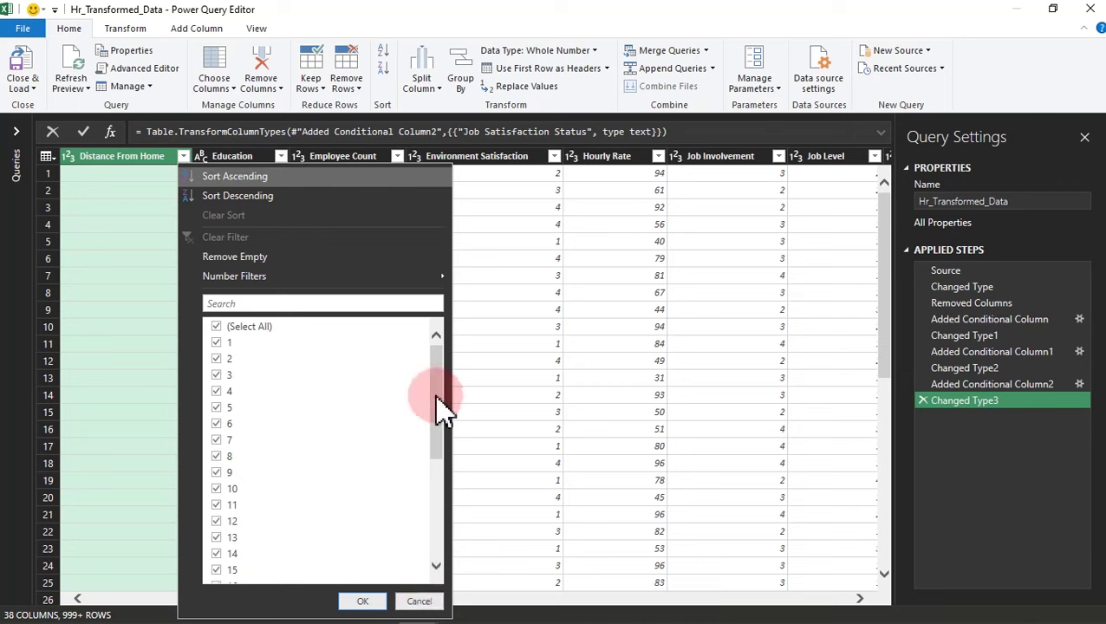
left_click_drag(438, 417, 273, 577)
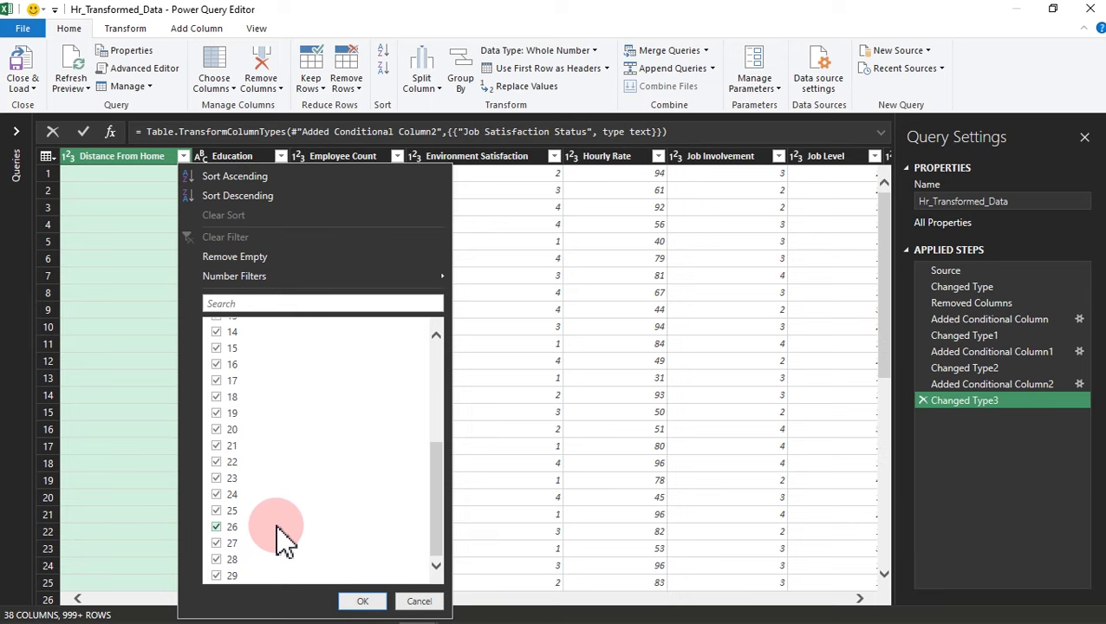
left_click_drag(436, 538, 440, 382)
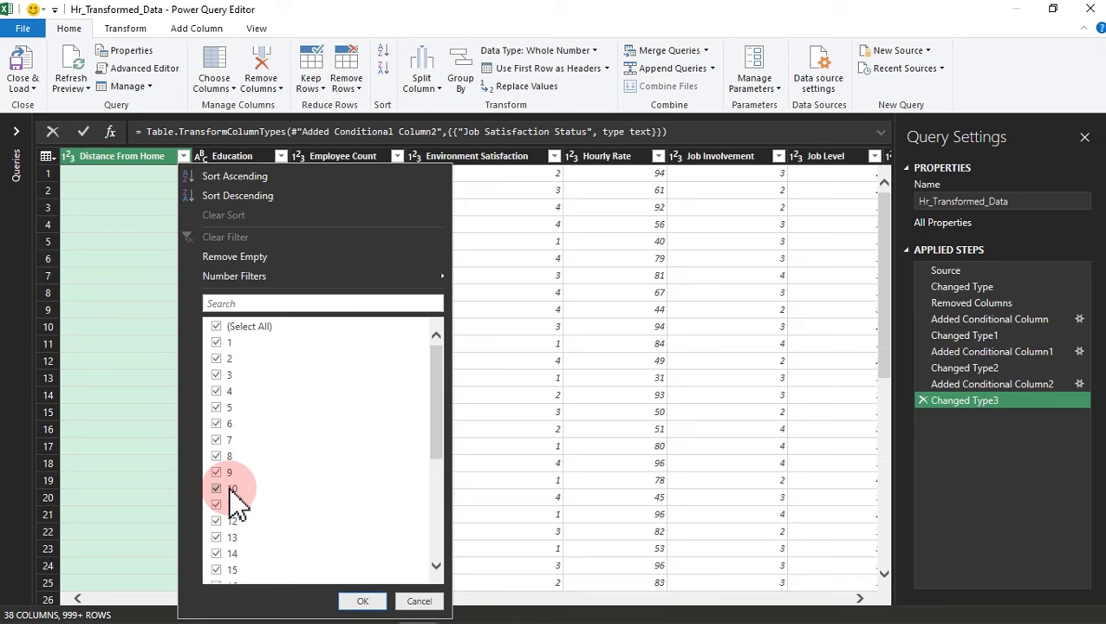
left_click_drag(443, 408, 245, 341)
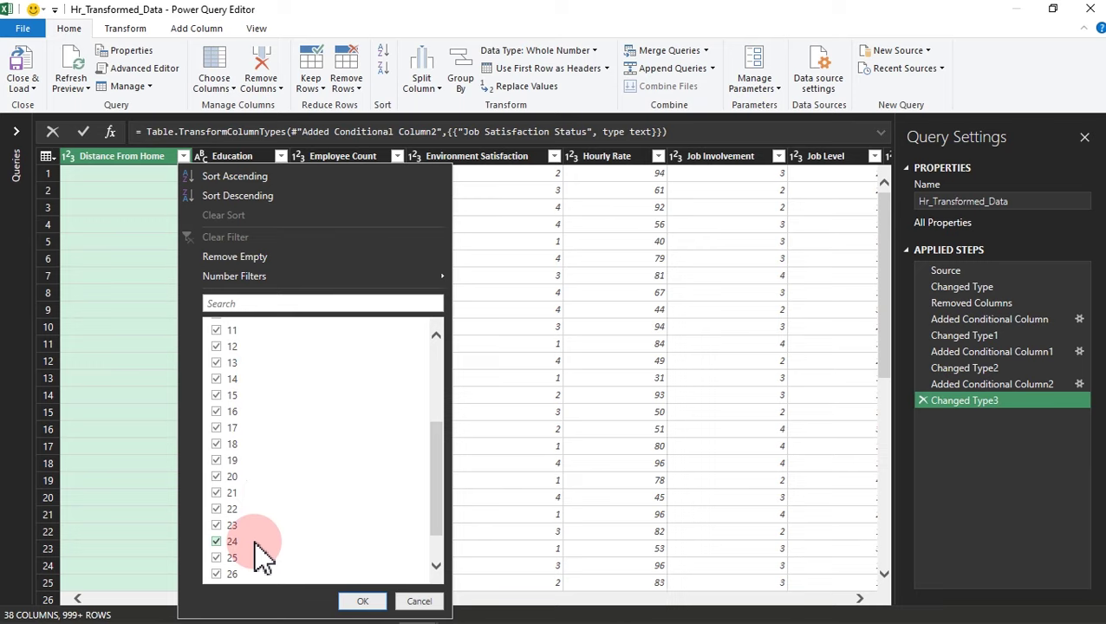
Start a new conditional column after the Changed Type3 step and name it Distance Status.
left_click(197, 31)
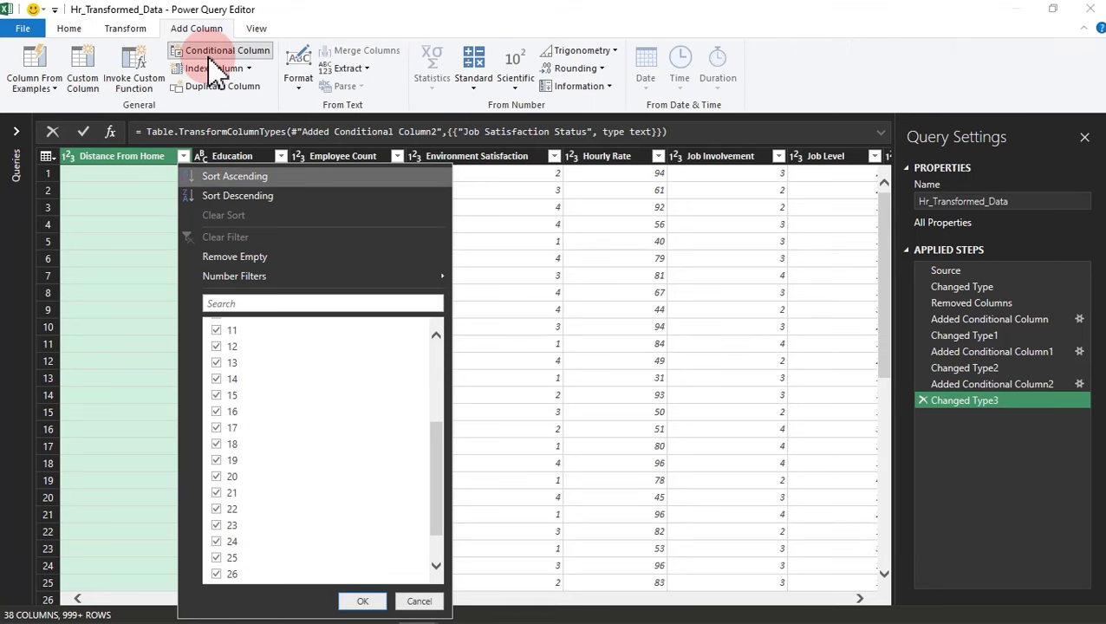
left_click(218, 54)
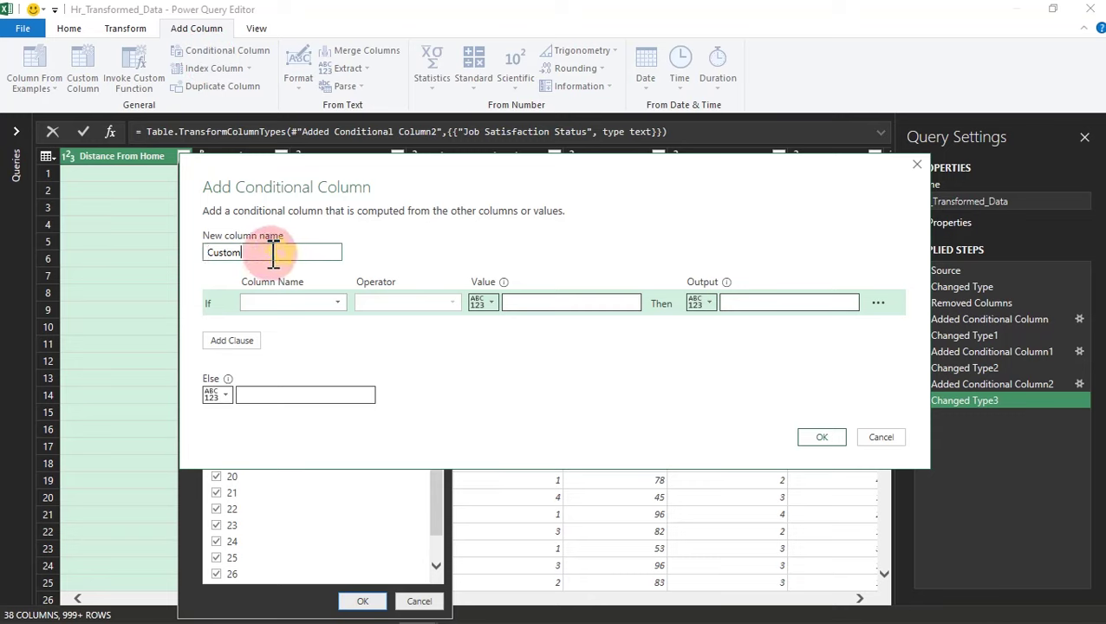
left_click_drag(271, 250, 178, 260)
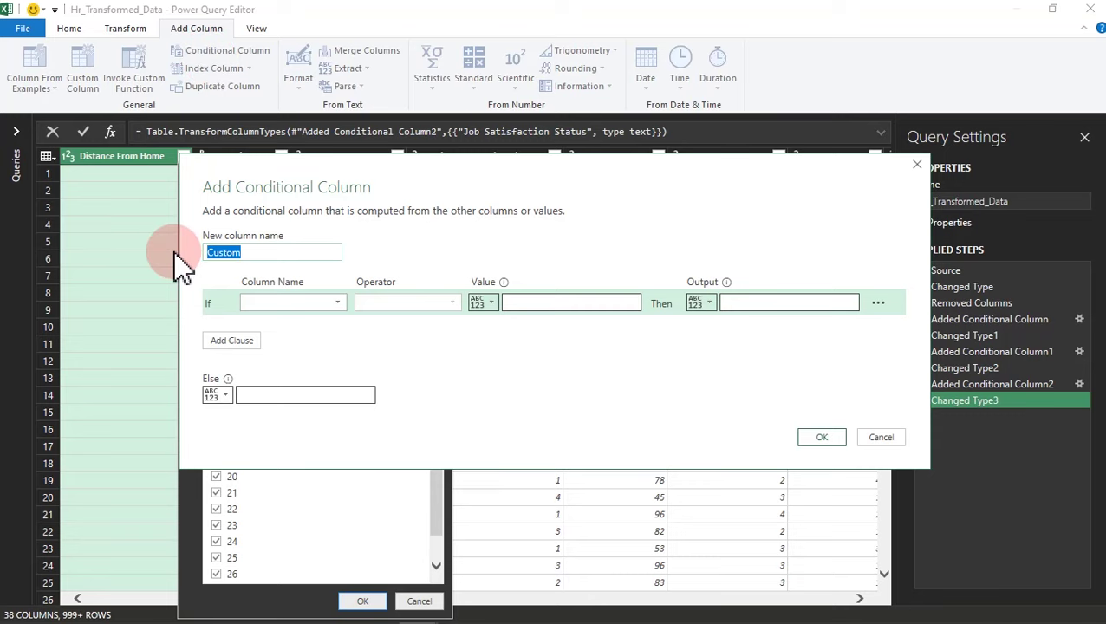
type("Distance Status")
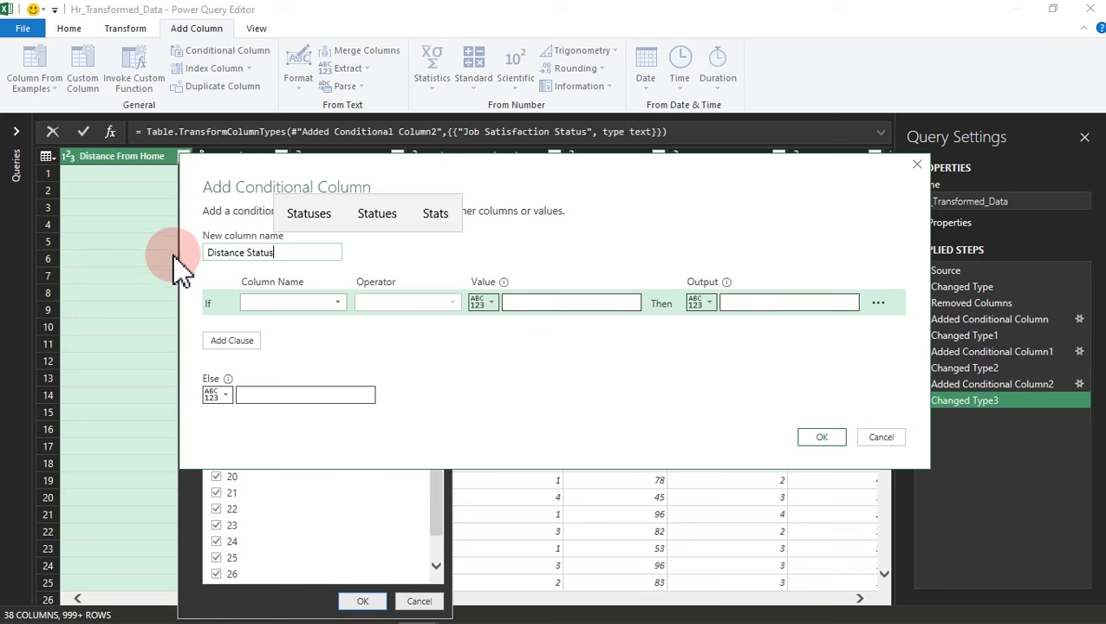
Set the first condition so Distance From Home is less than or equal to 10 outputs Near-by.
left_click(291, 305)
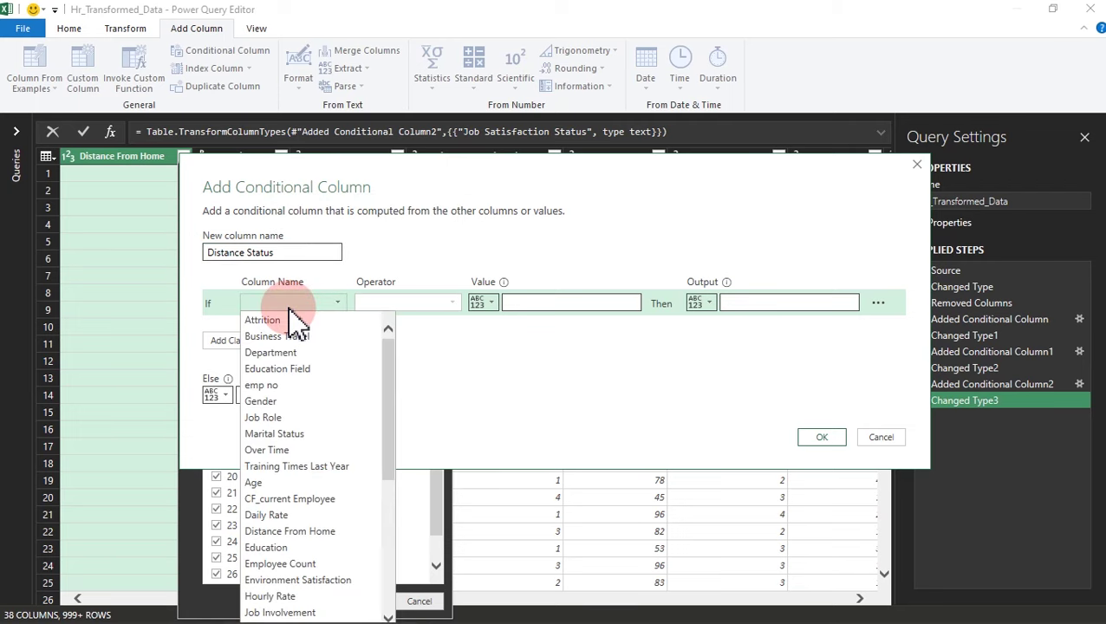
left_click(332, 532)
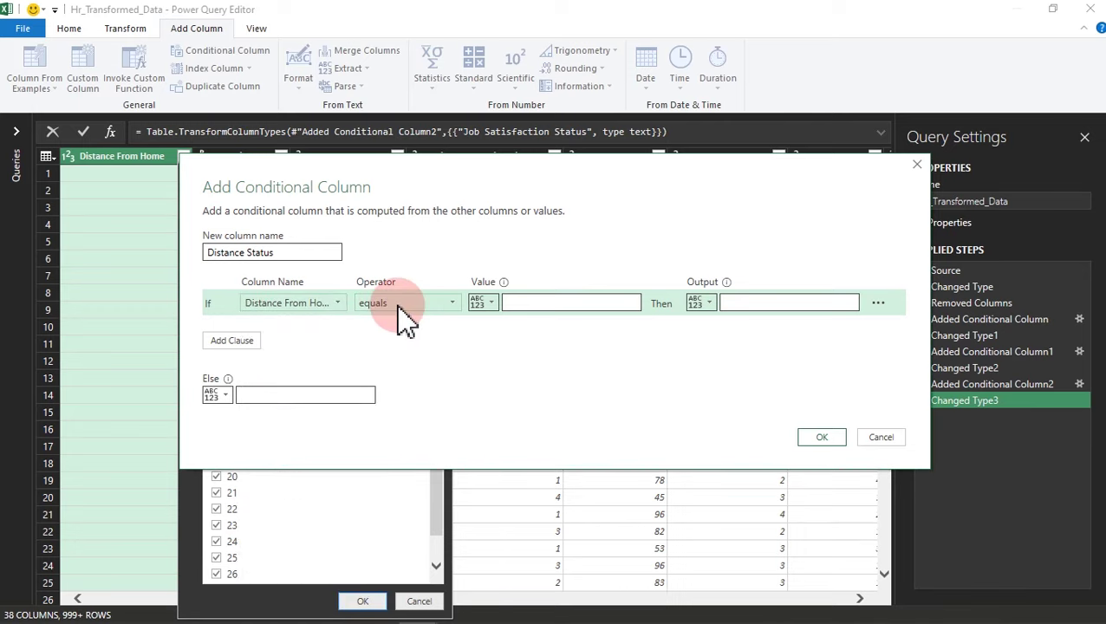
left_click(562, 303)
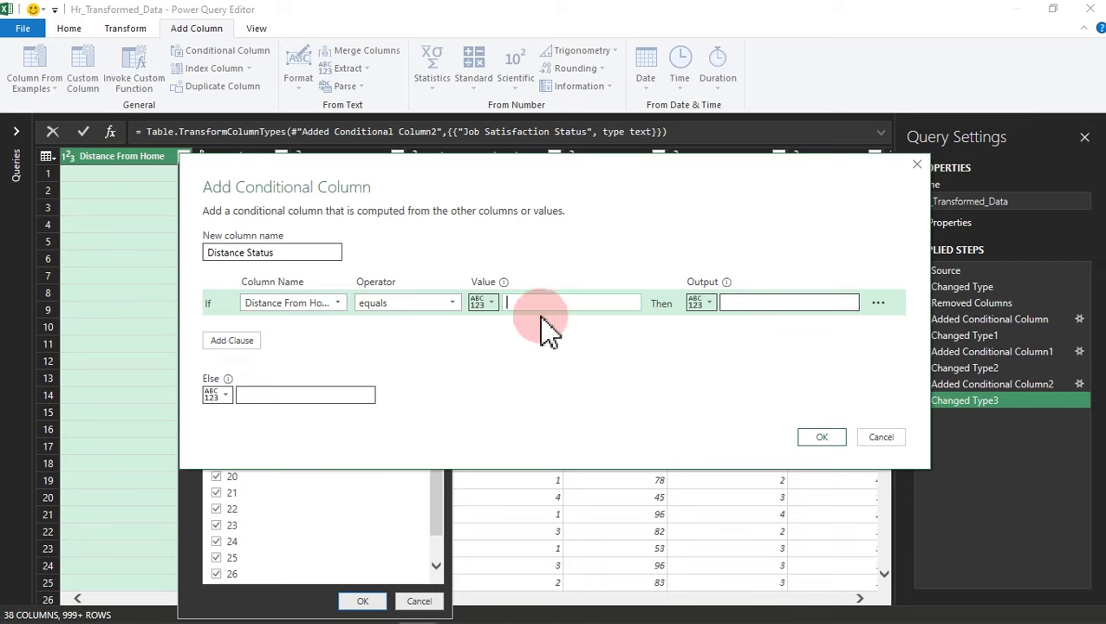
left_click(447, 301)
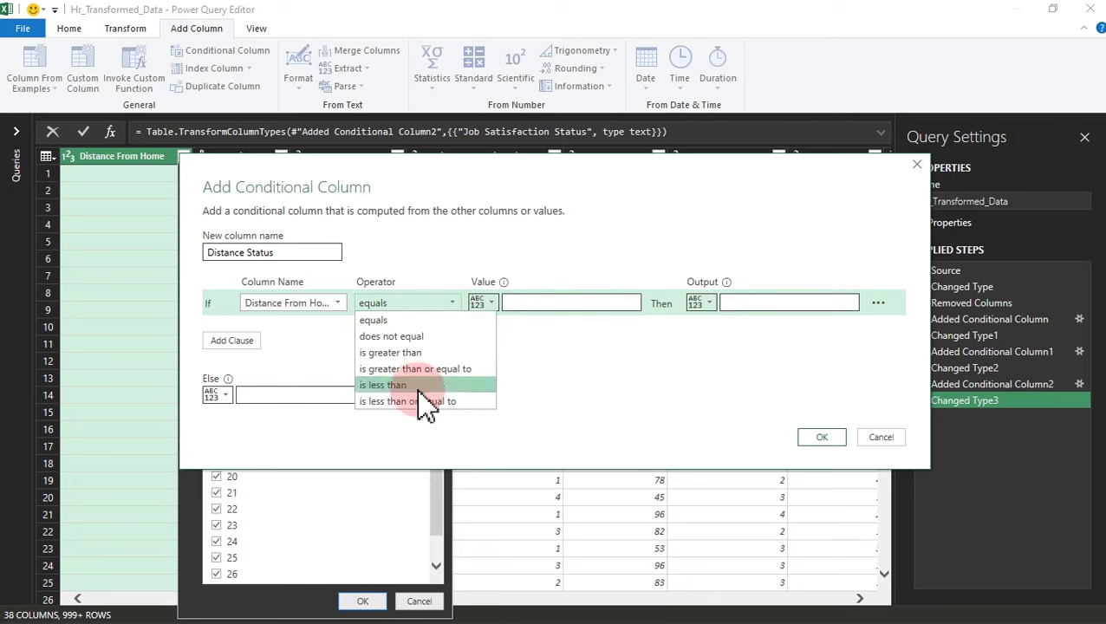
left_click(421, 402)
left_click(544, 302)
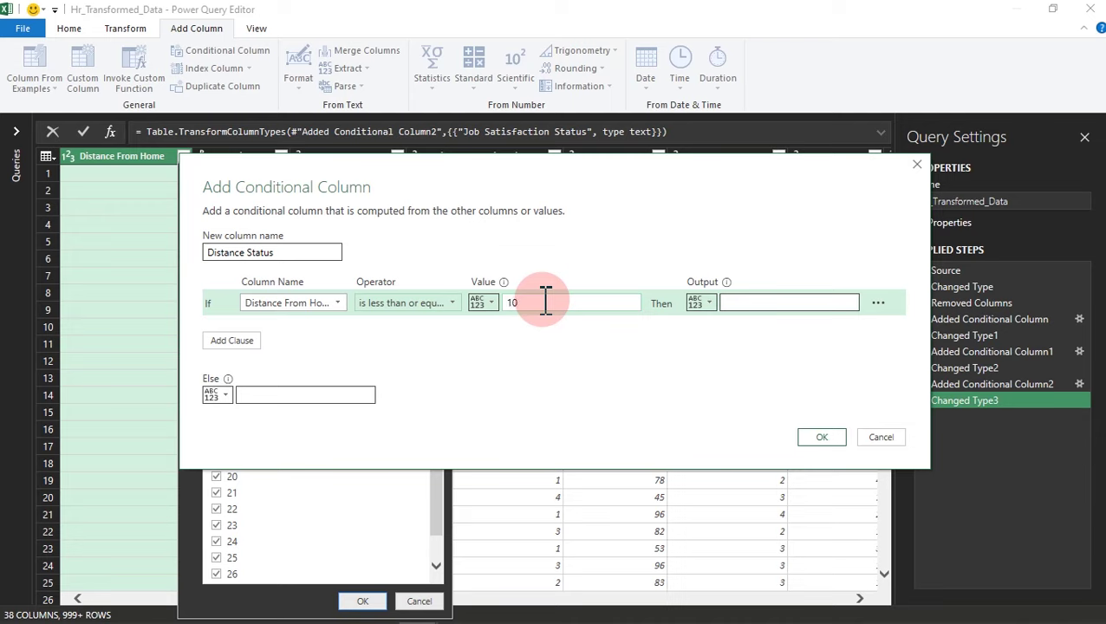
left_click(745, 303)
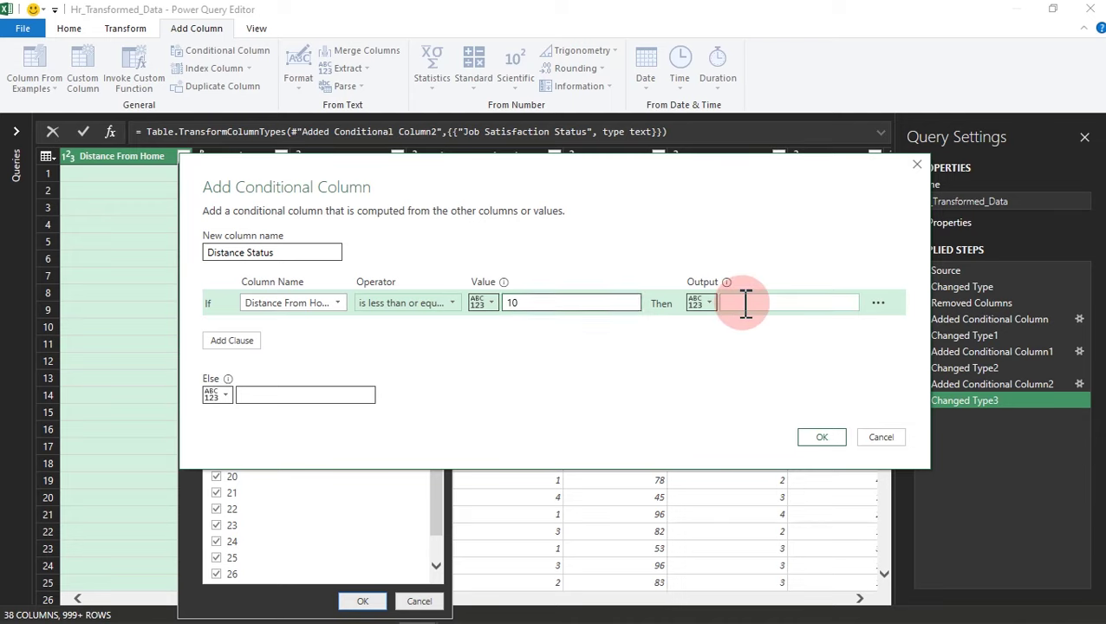
type("Near")
type("by")
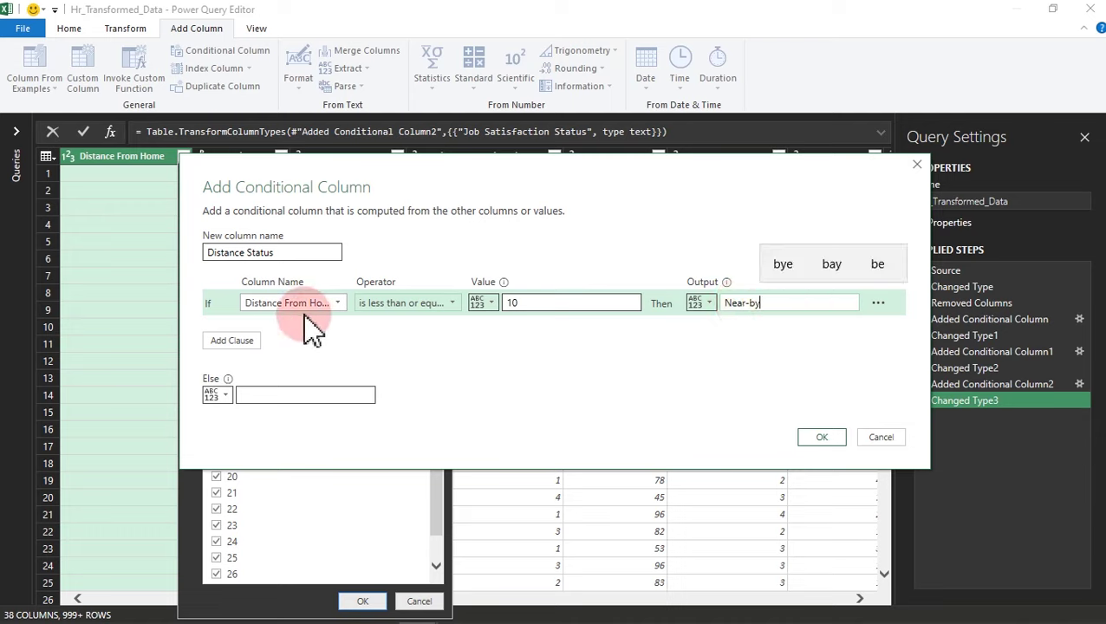
Add an Else If clause so Distance From Home is less than or equal to 20 outputs Far.
left_click(255, 344)
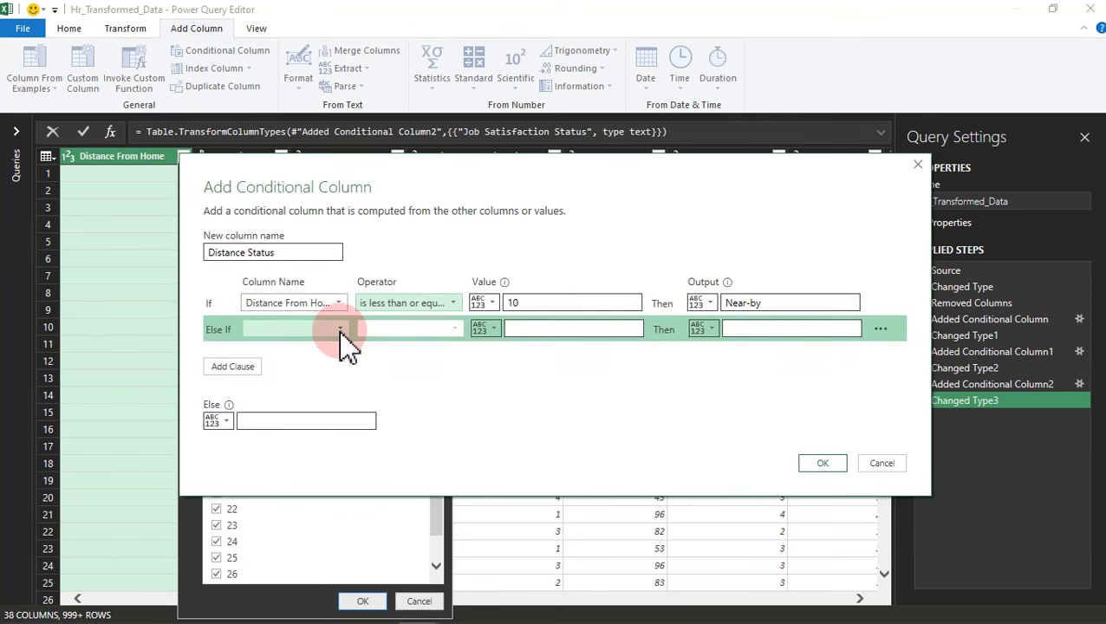
left_click(340, 331)
left_click_drag(397, 419, 385, 463)
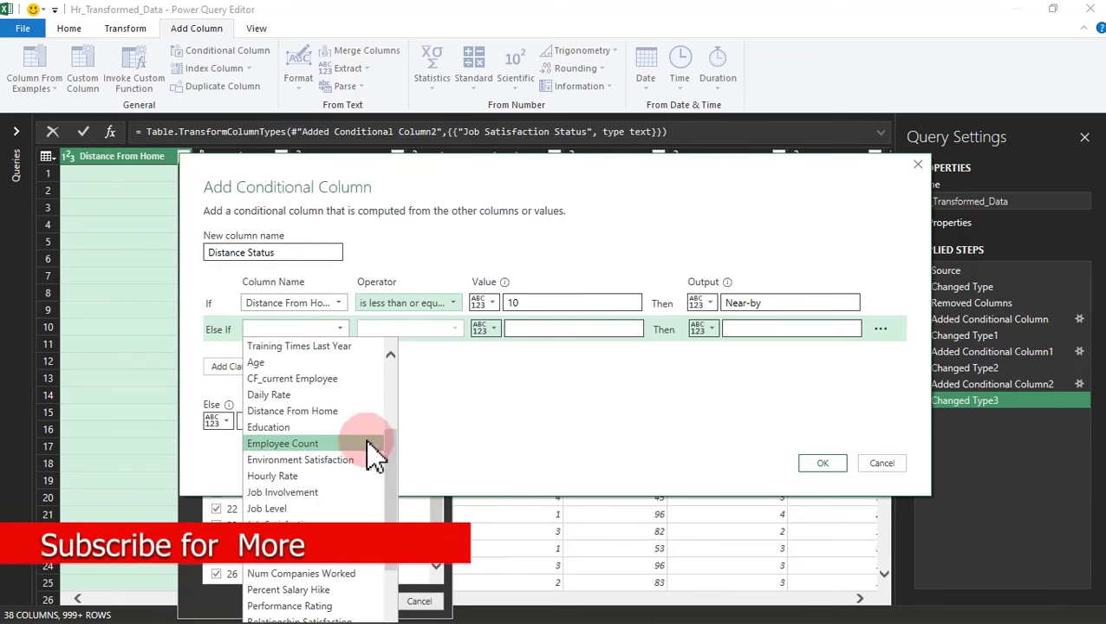
left_click(322, 411)
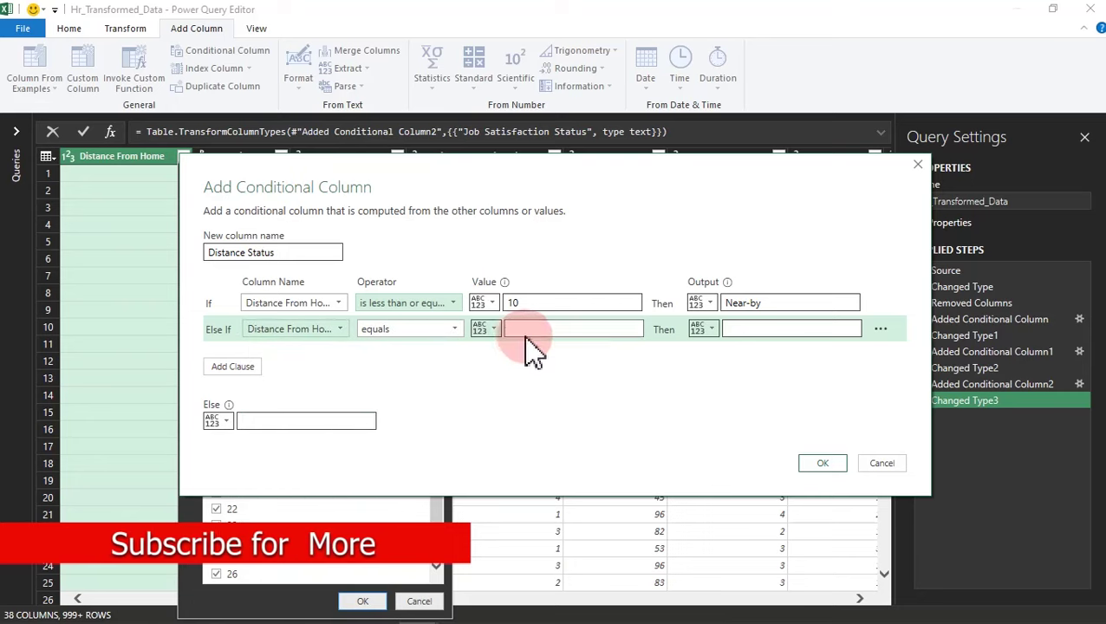
left_click(445, 329)
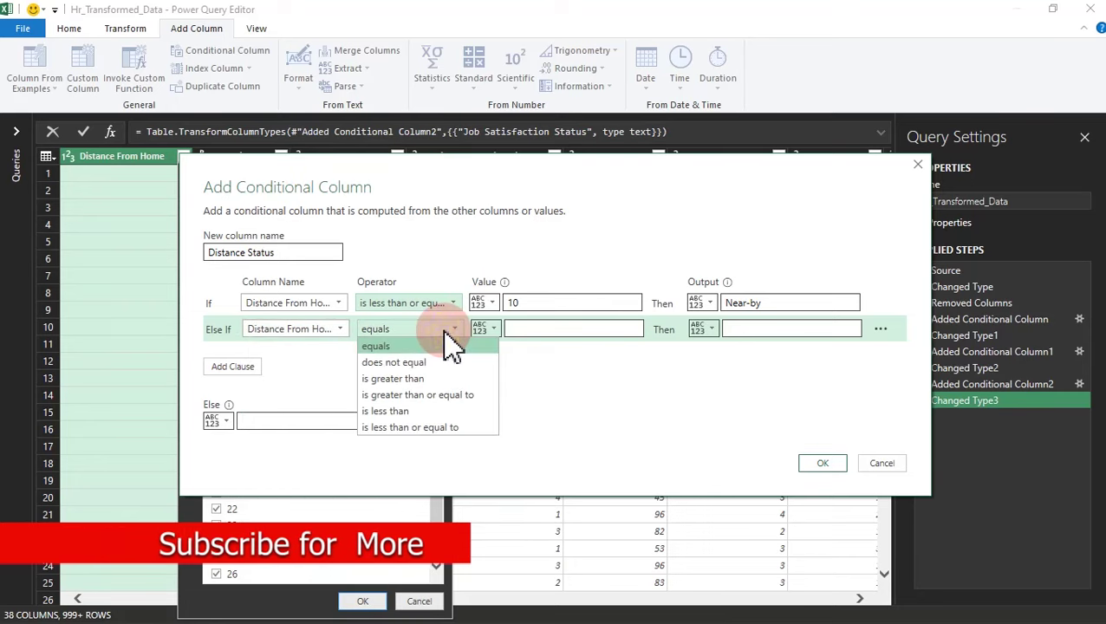
left_click(436, 428)
left_click(532, 328)
type("20")
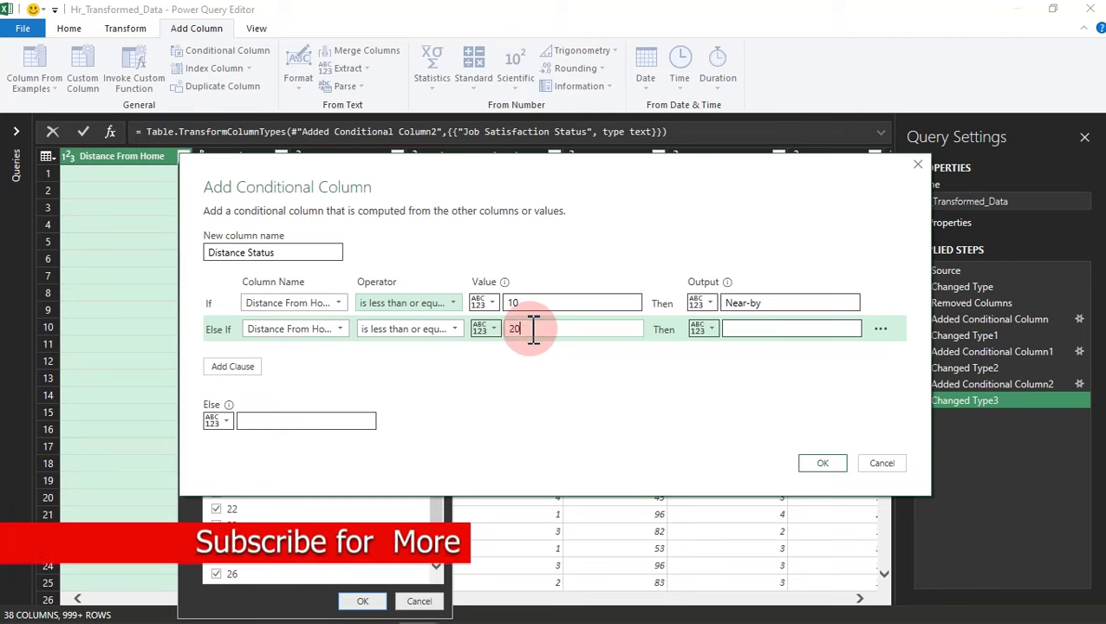
left_click(740, 327)
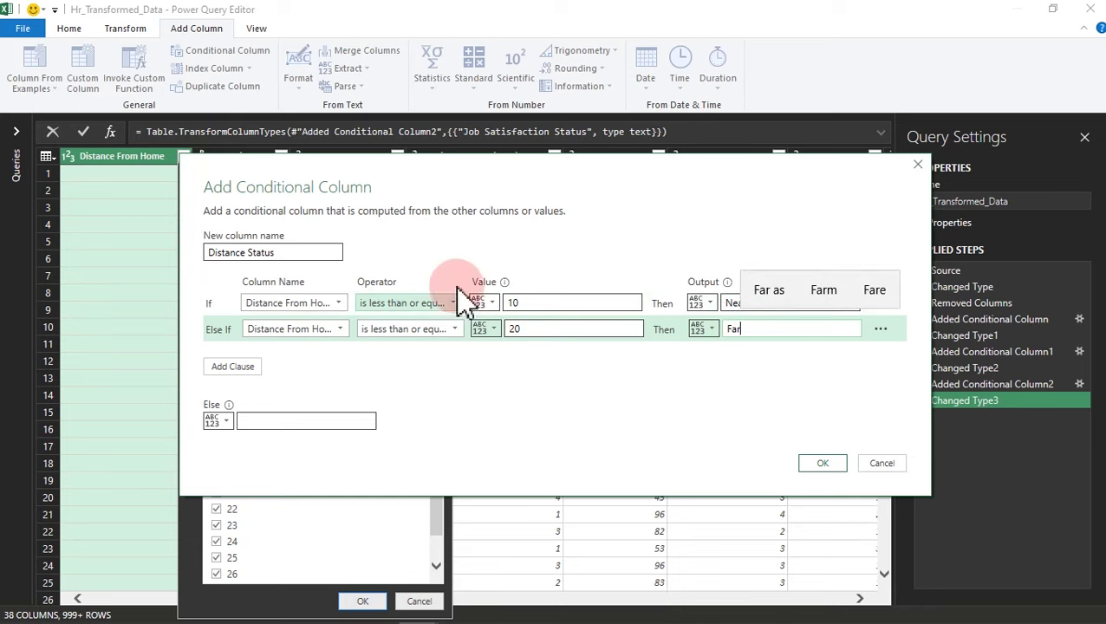
Set the Else output to Very-far and create the Distance Status column.
left_click(295, 420)
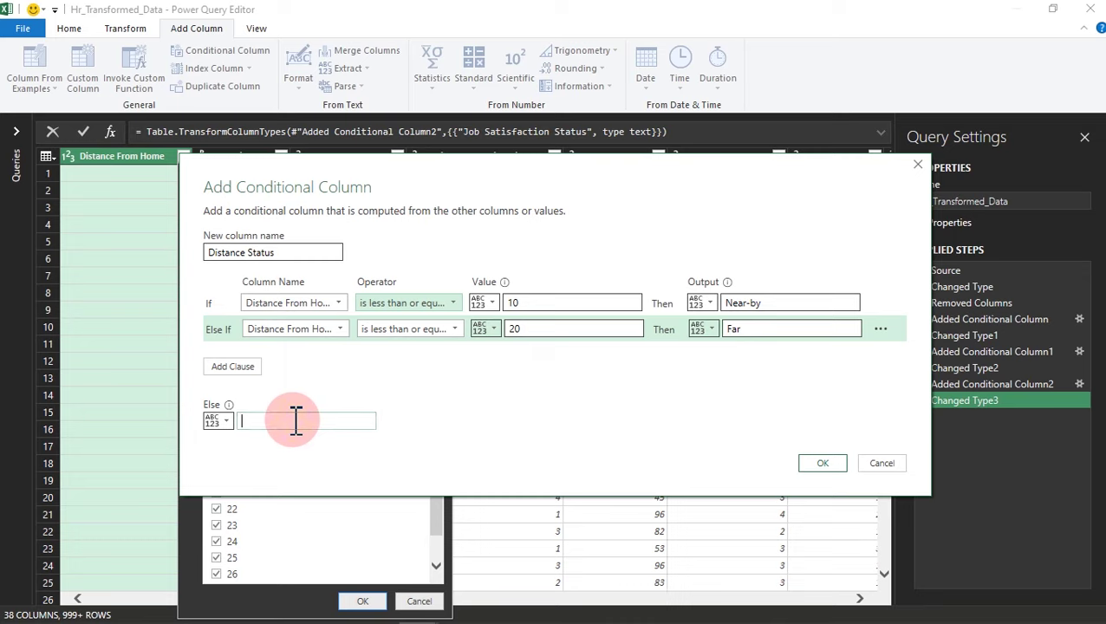
type("Very-far")
left_click(825, 470)
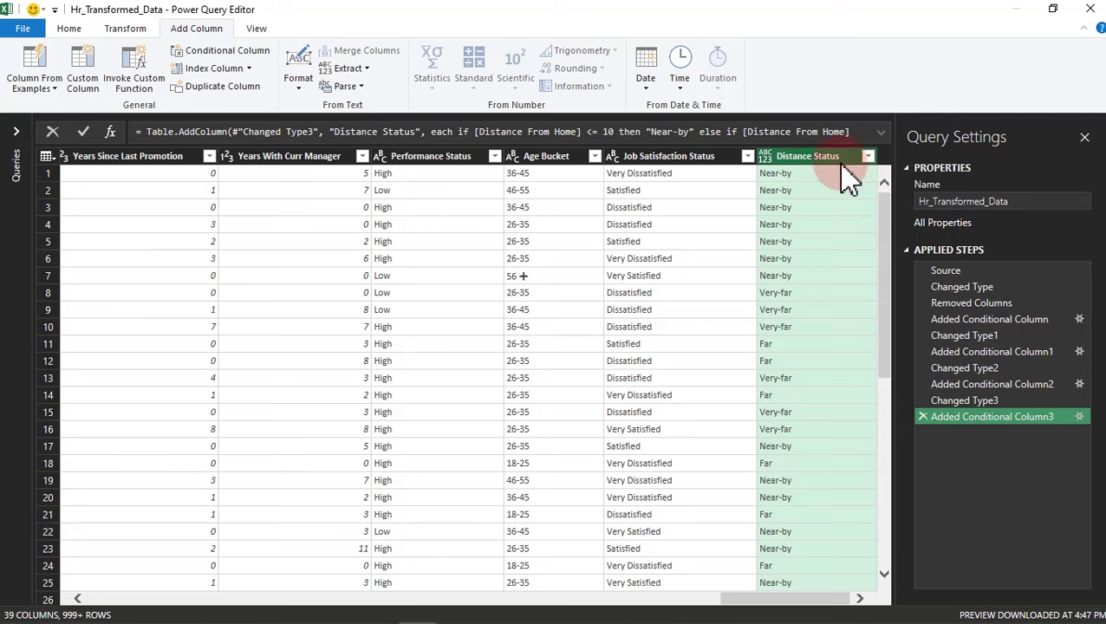
Open the data type choices for the Distance Status column.
left_click(767, 157)
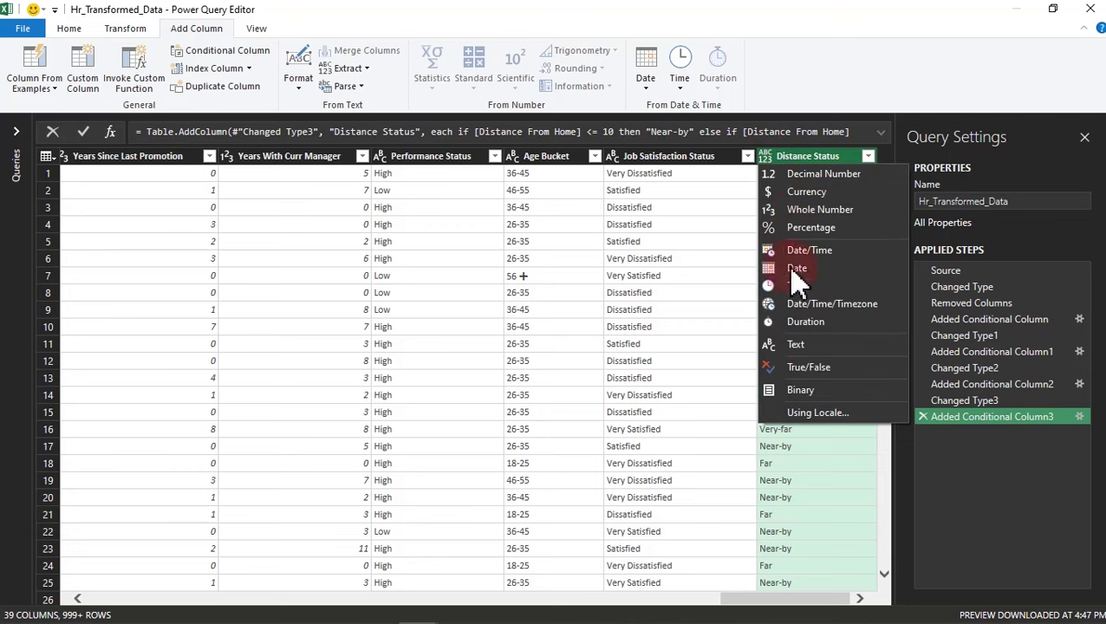
Set the data type of the Distance Status column to Text.
left_click(794, 346)
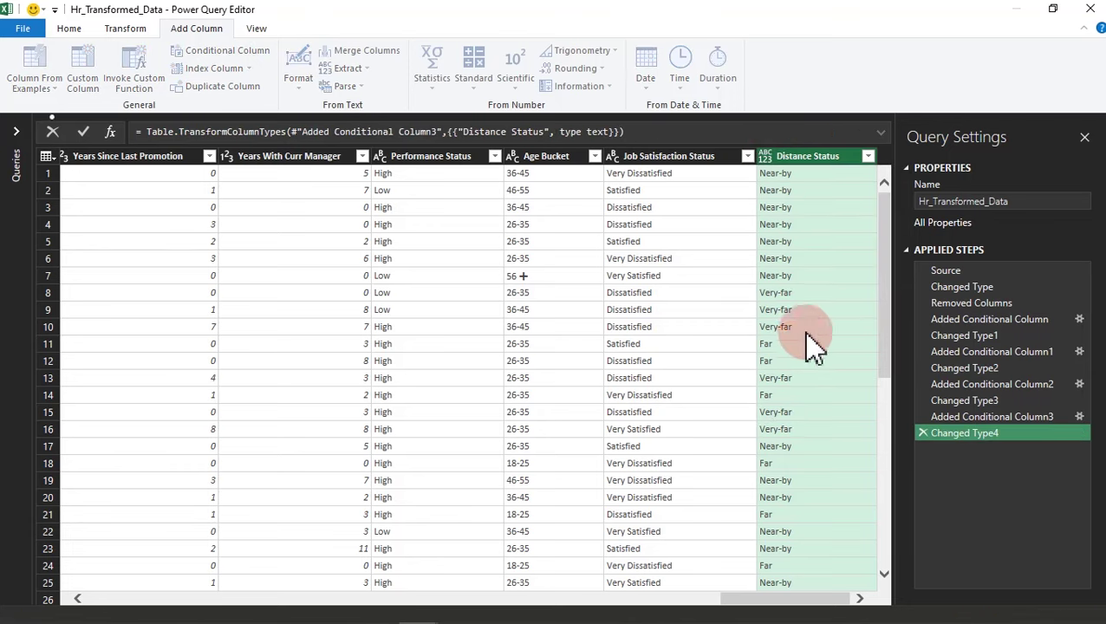
Check the distinct values in the Distance Status column's filter list and remove the resulting Filtered Rows step.
left_click(868, 156)
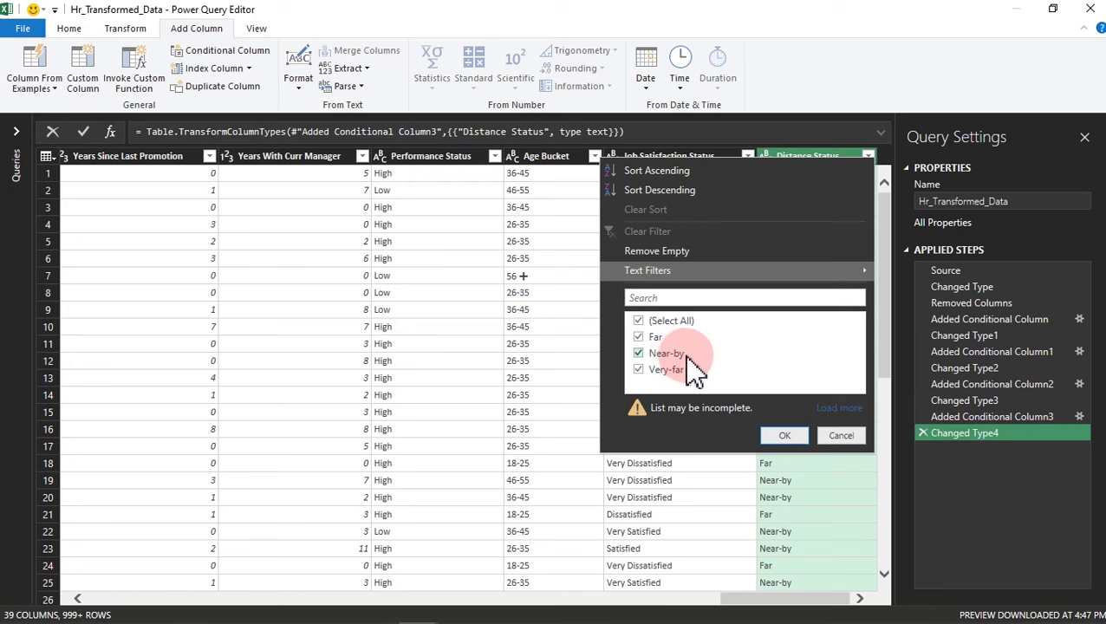
left_click(785, 436)
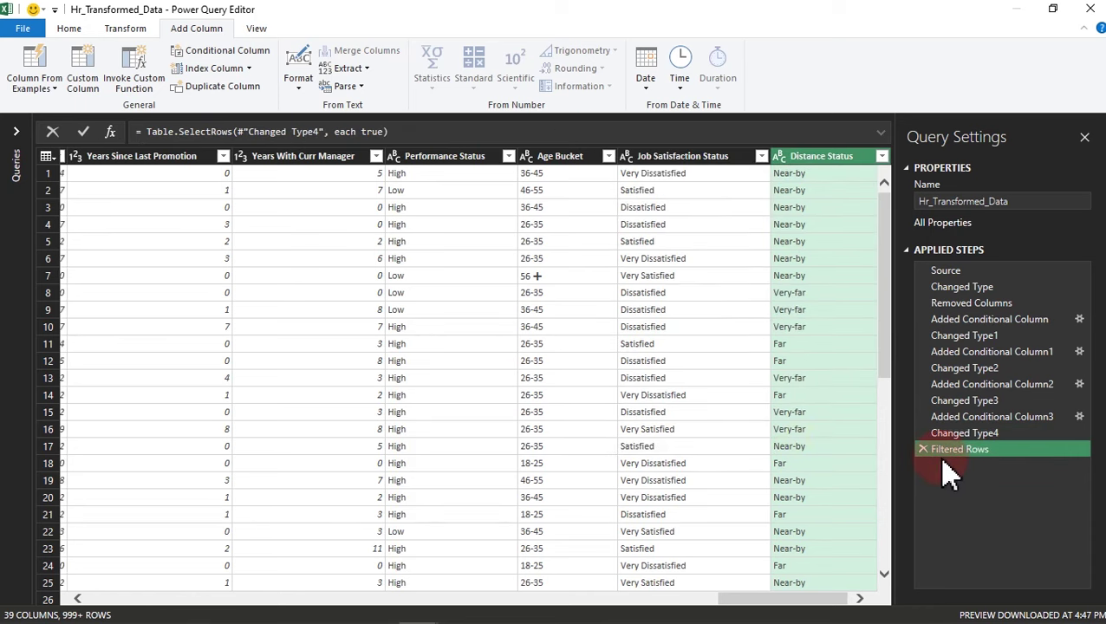
left_click(923, 449)
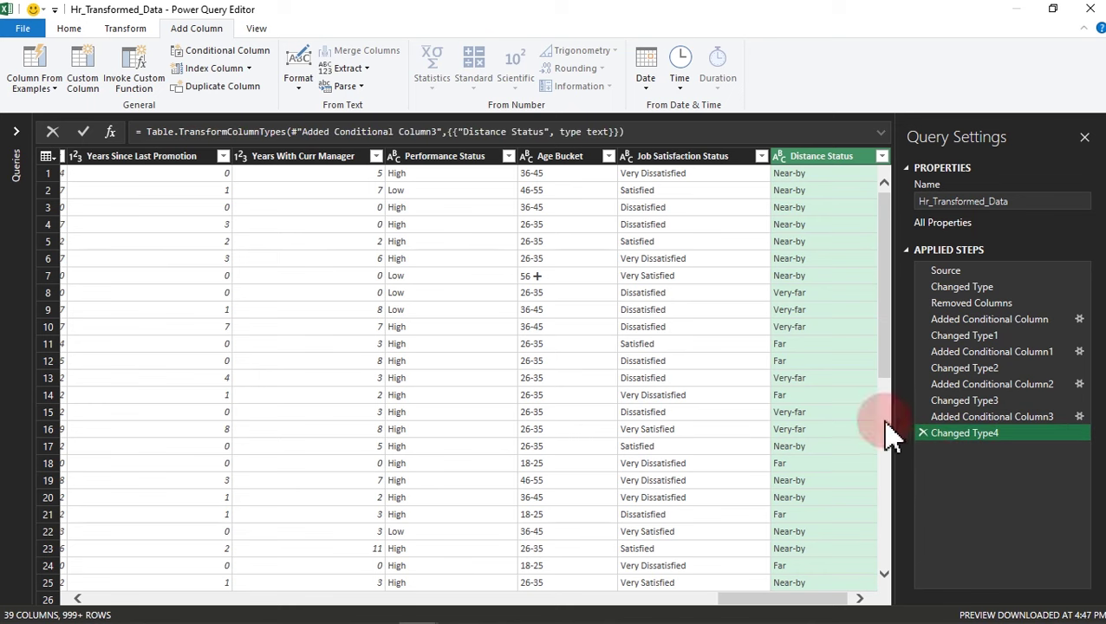
left_click(368, 167)
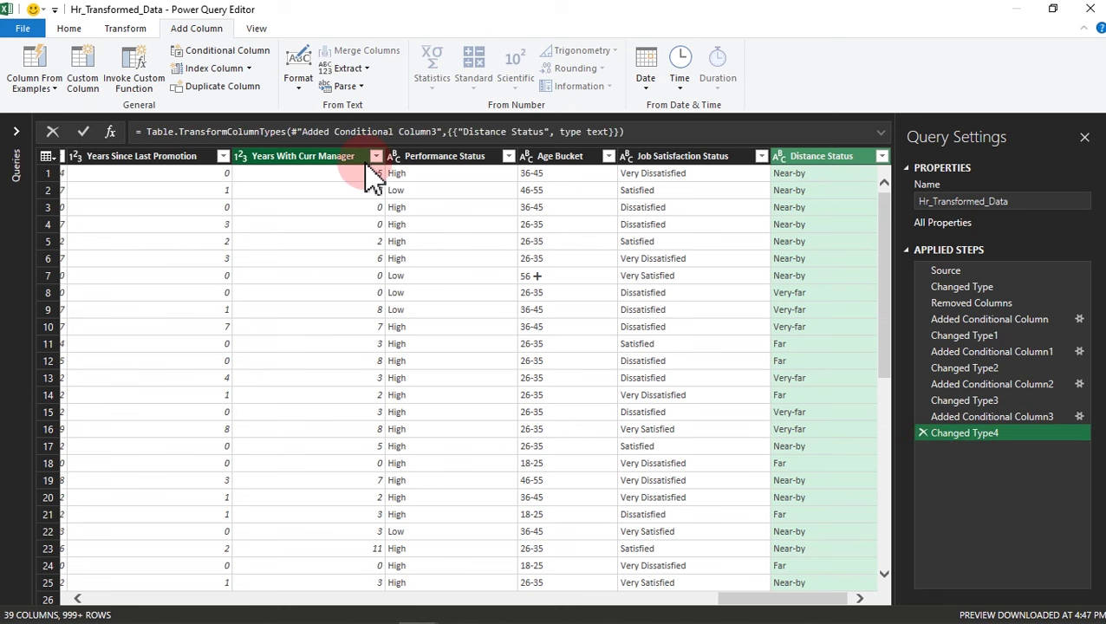
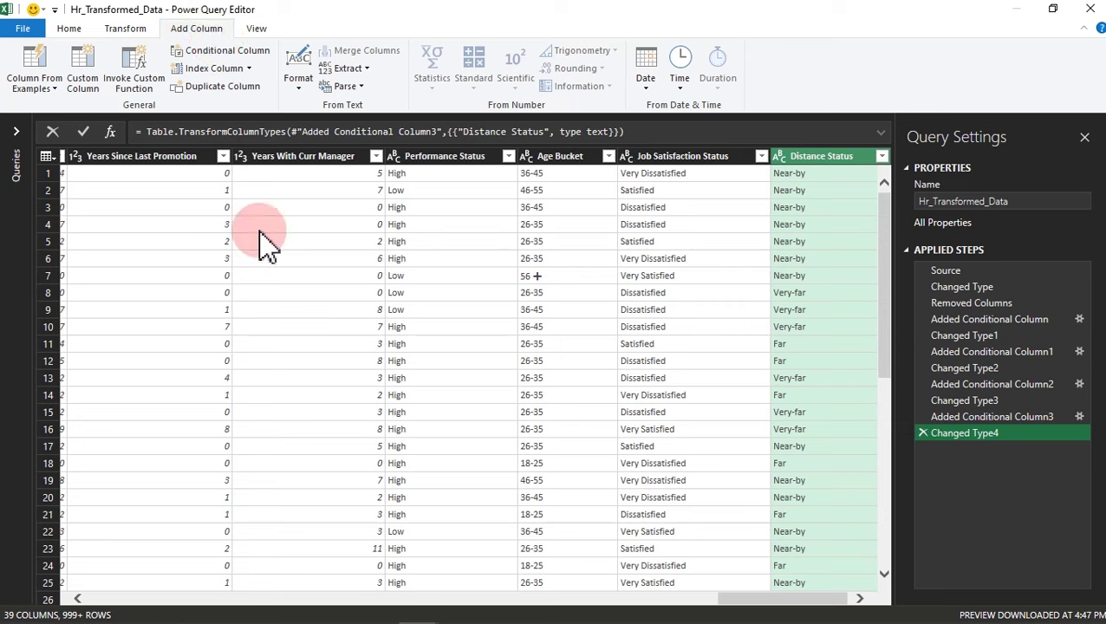
Start a new conditional column and name it "Working Year Group".
left_click(211, 52)
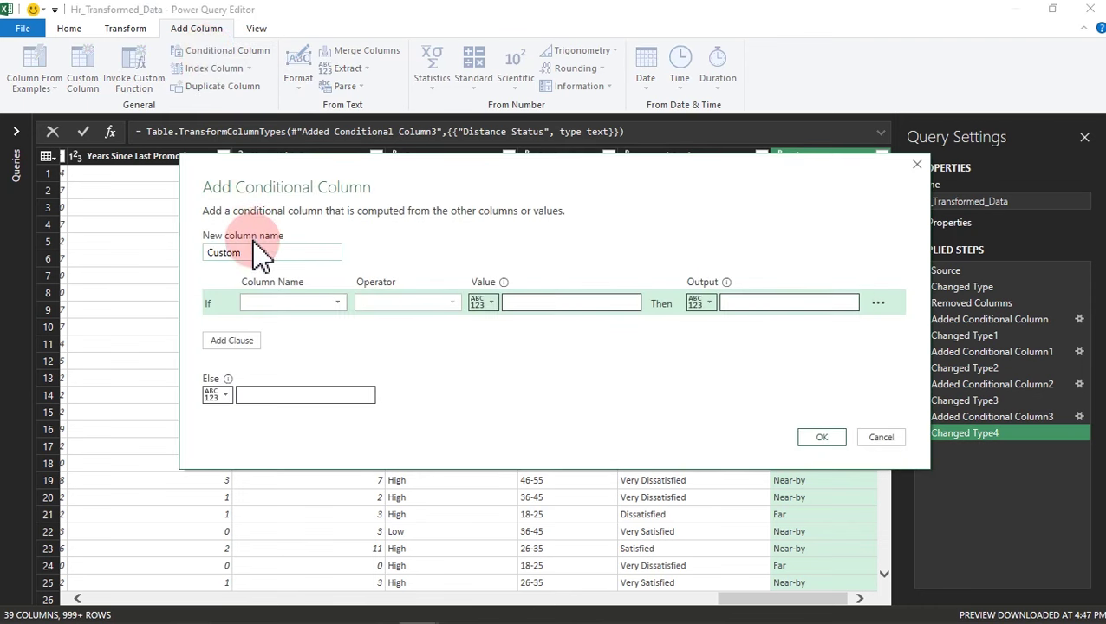
left_click_drag(255, 252, 178, 253)
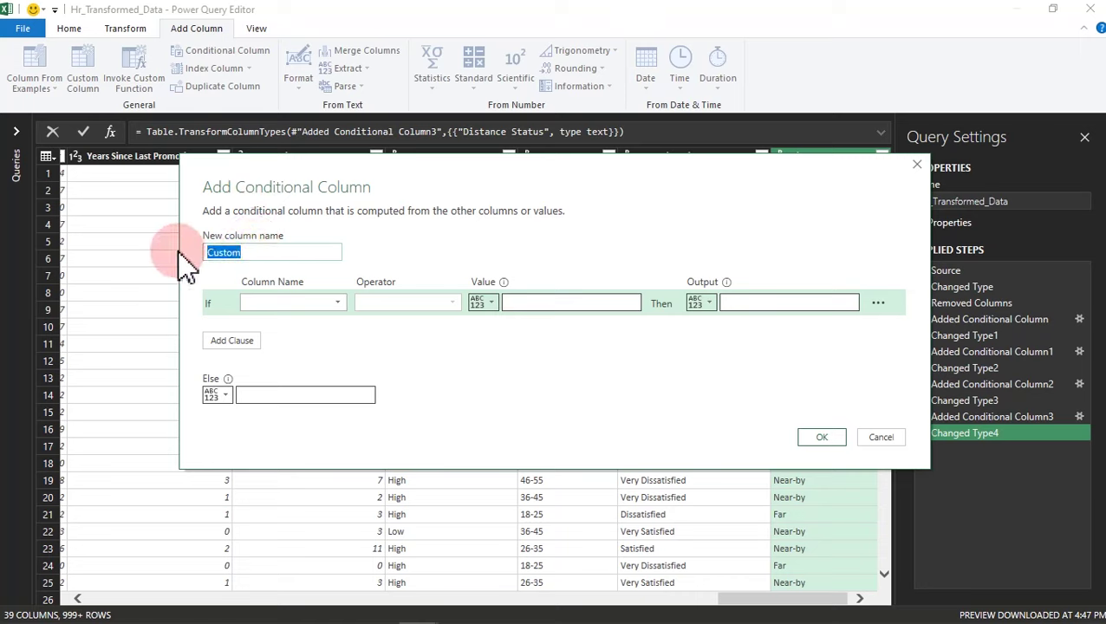
type("Working Years")
key("BackSpace")
key("BackSpace")
key("BackSpace")
type("ar G")
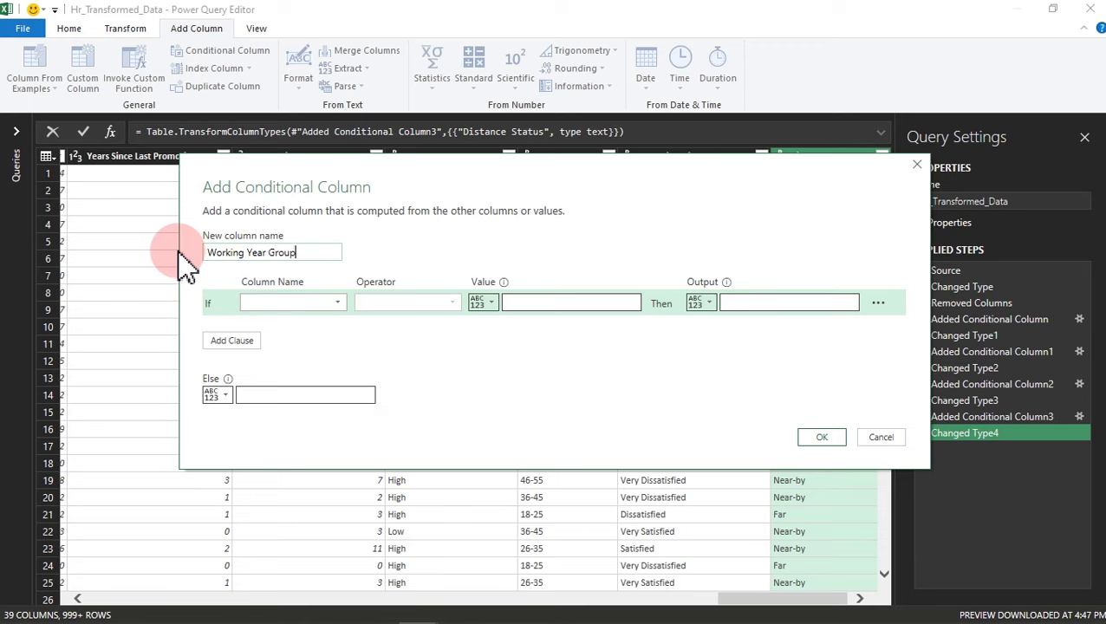
type("roup")
Define the first condition: if Total Working Years is less than or equal to 10, output "btw 0-10".
left_click(278, 302)
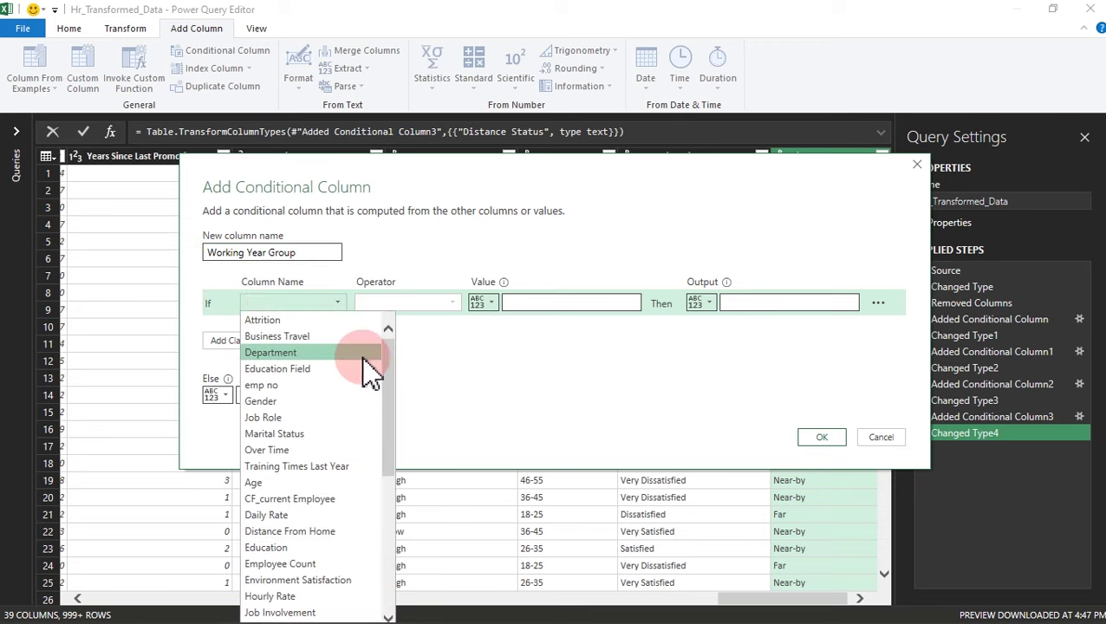
left_click_drag(396, 370, 311, 581)
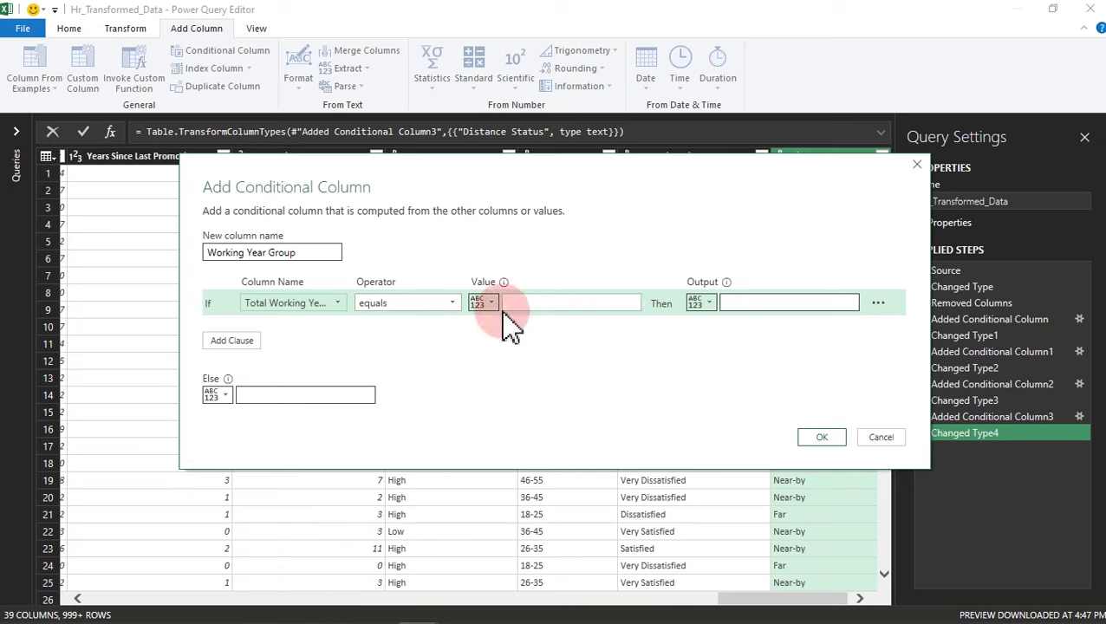
left_click(436, 303)
left_click(420, 401)
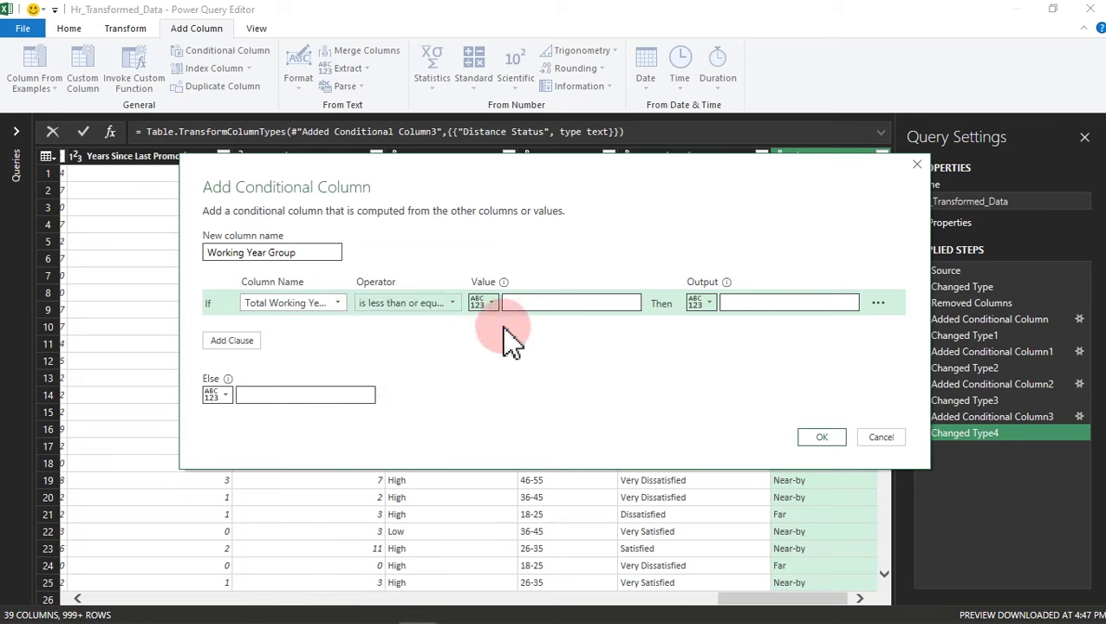
left_click(528, 303)
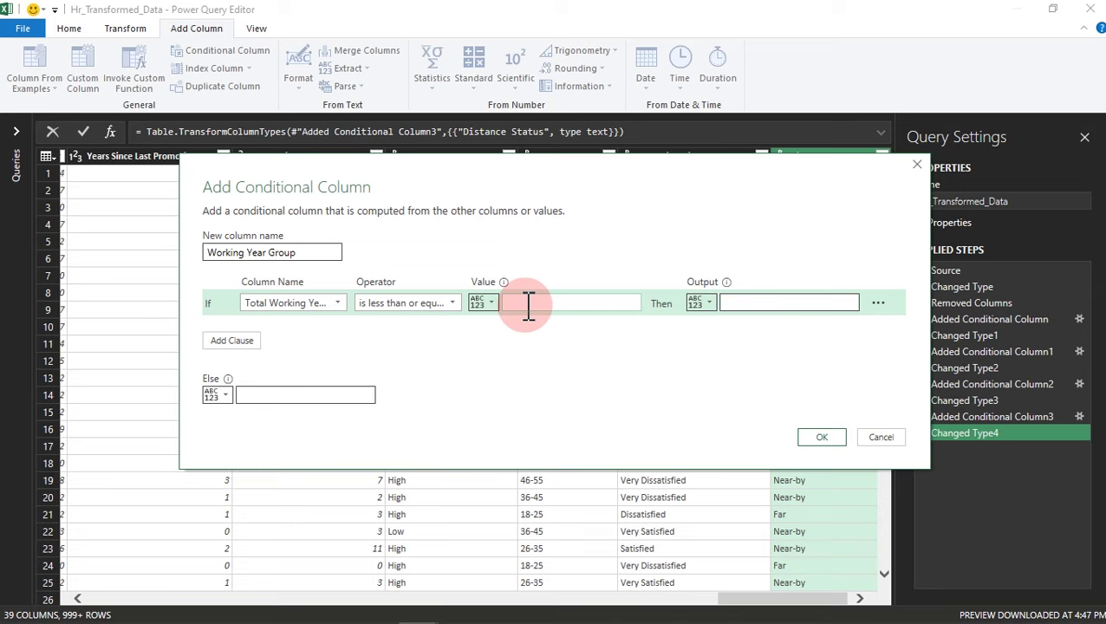
left_click(763, 303)
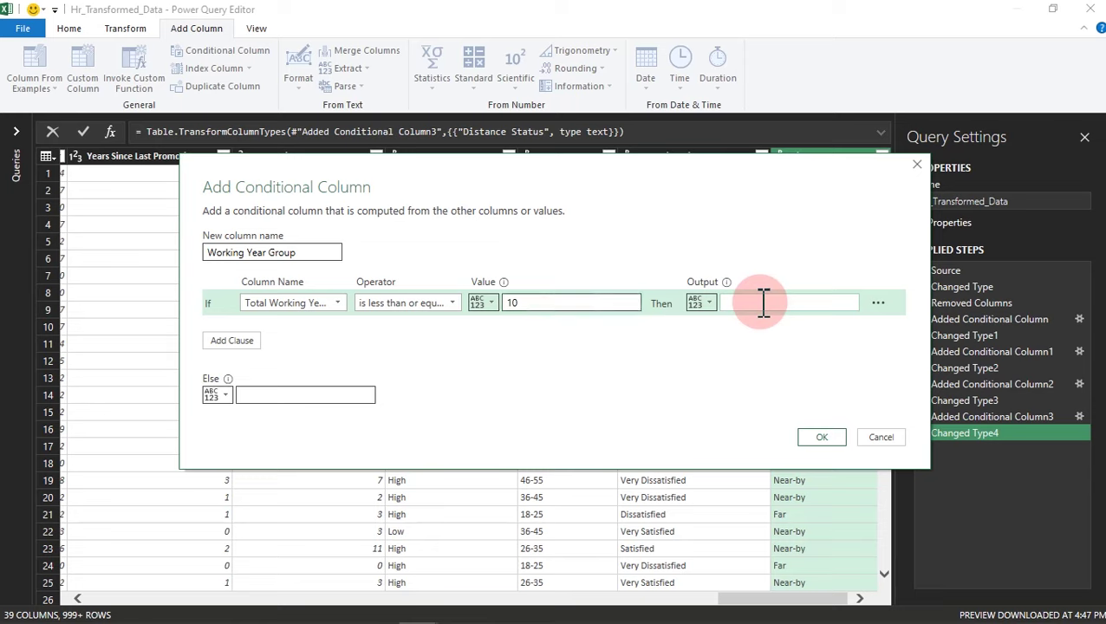
type("b")
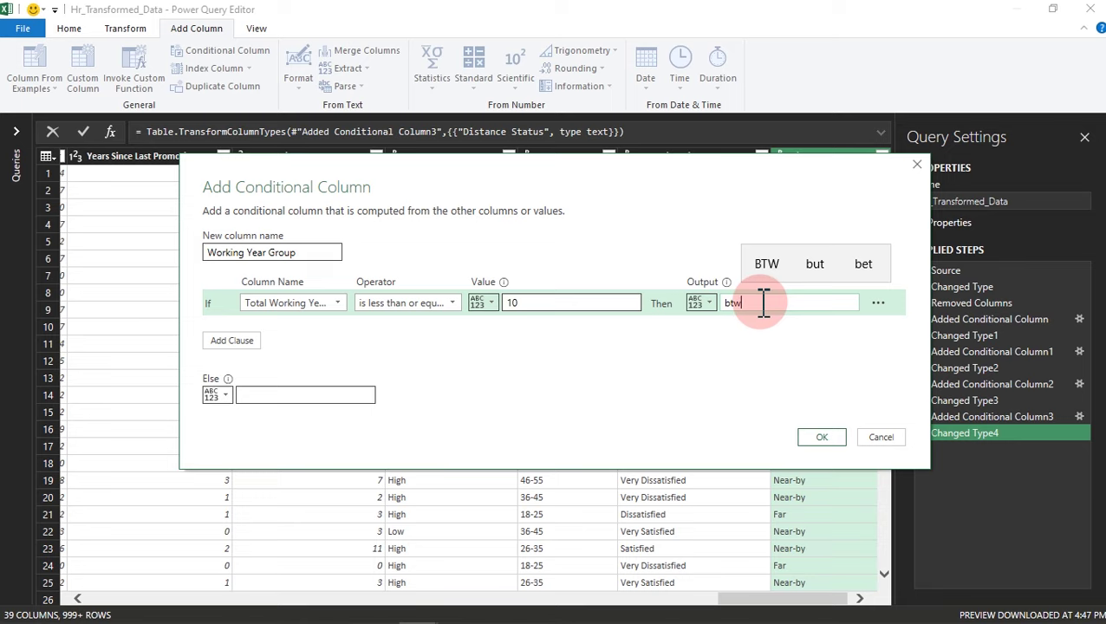
type("tw ")
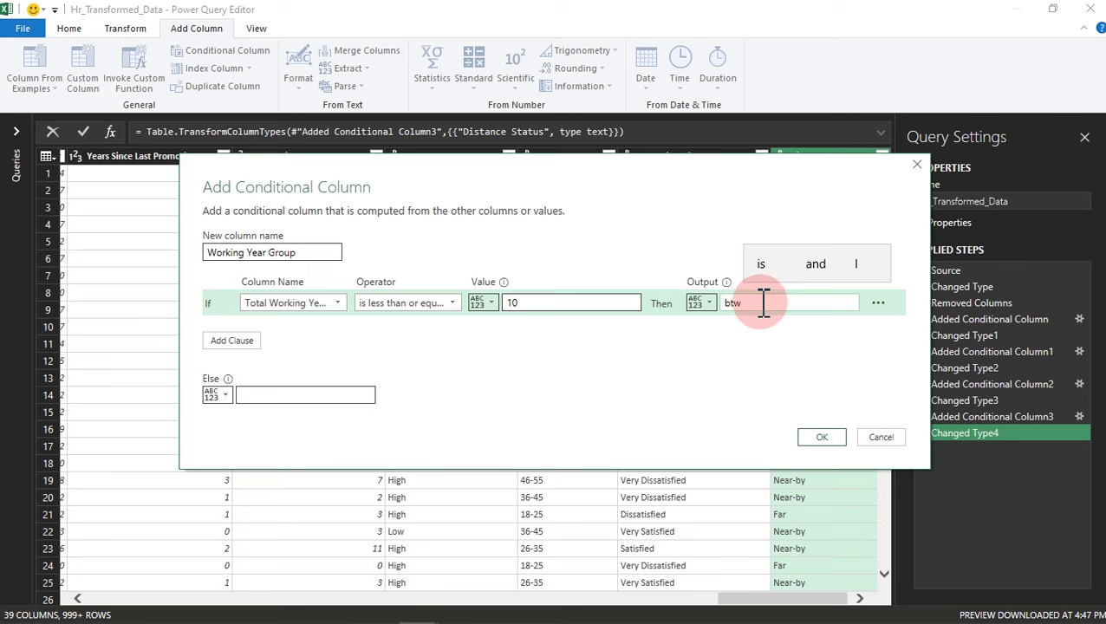
type("0-10")
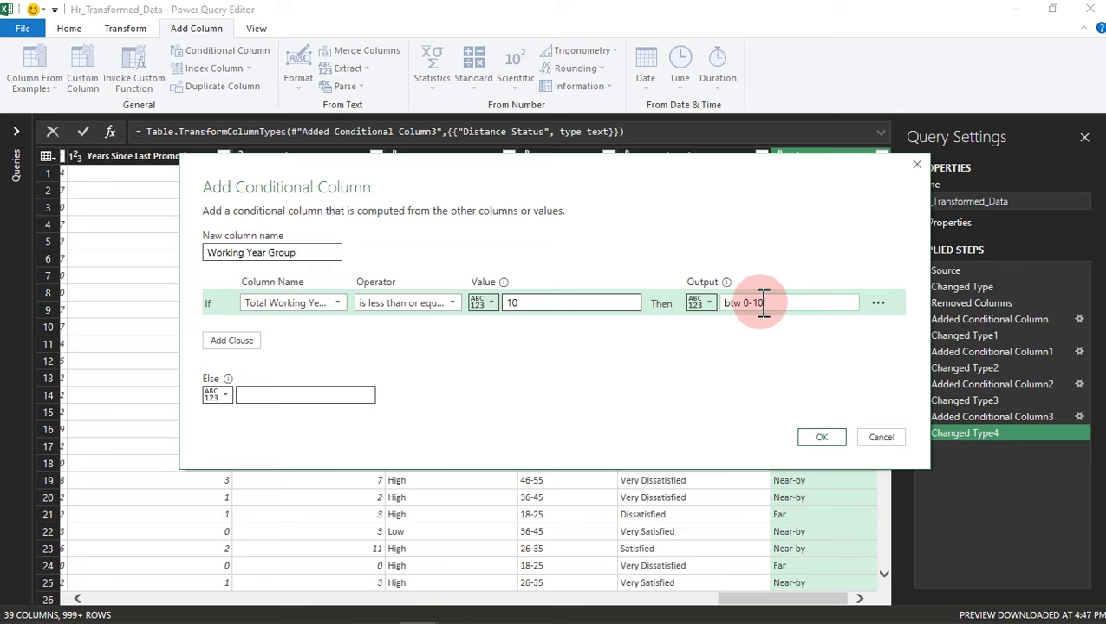
Add an else-if clause that outputs "btw 11-20" when Total Working Years is less than or equal to 20.
left_click(246, 343)
left_click(289, 330)
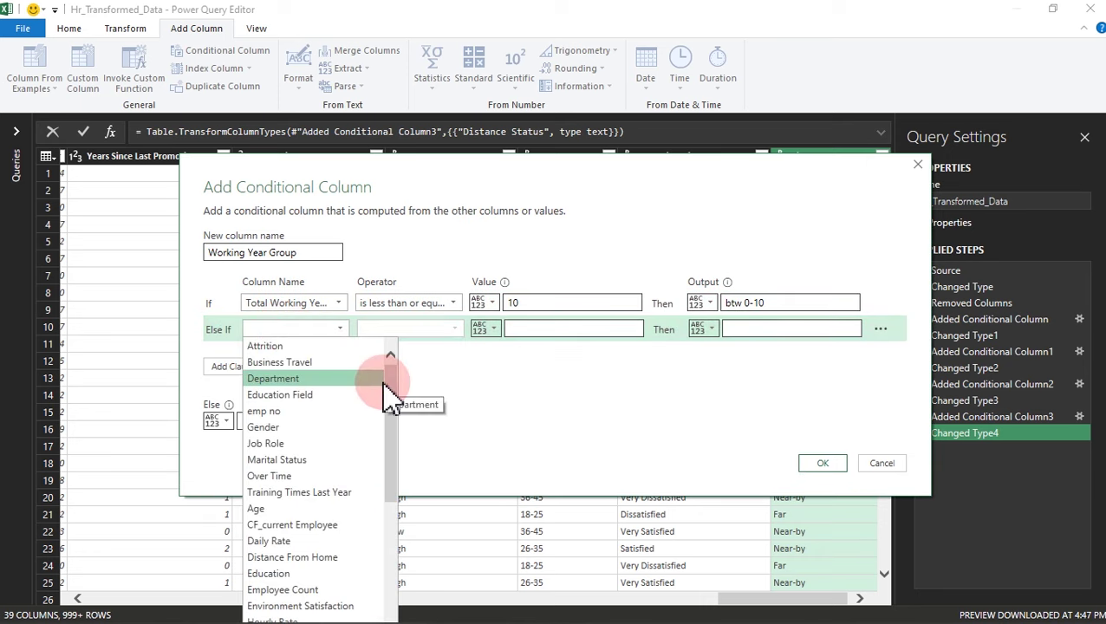
scroll(325, 572, "down", 5)
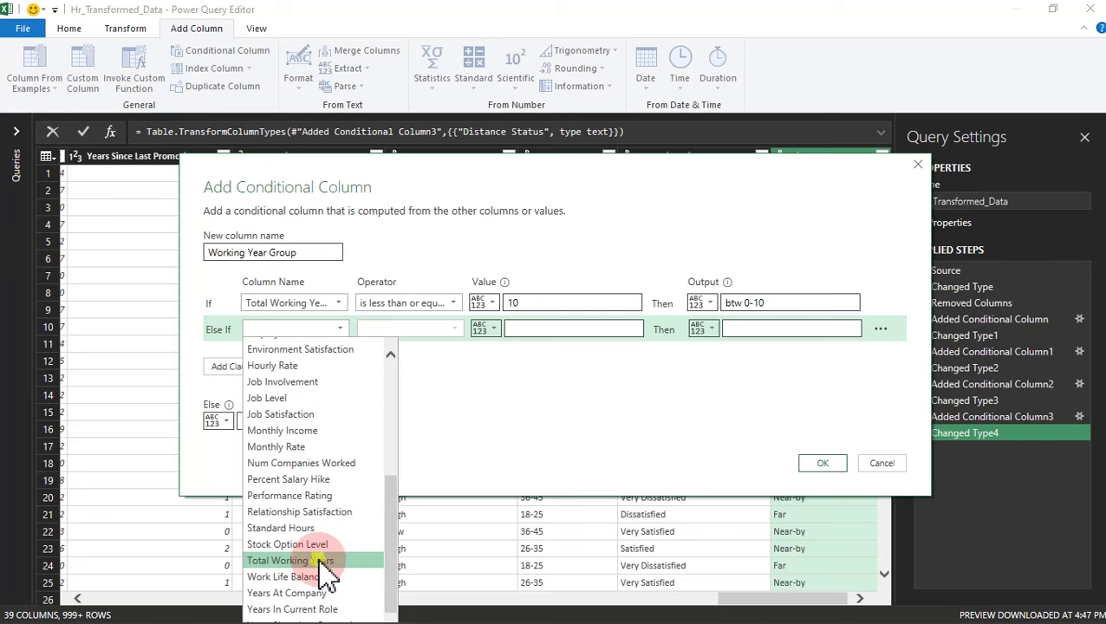
left_click(321, 562)
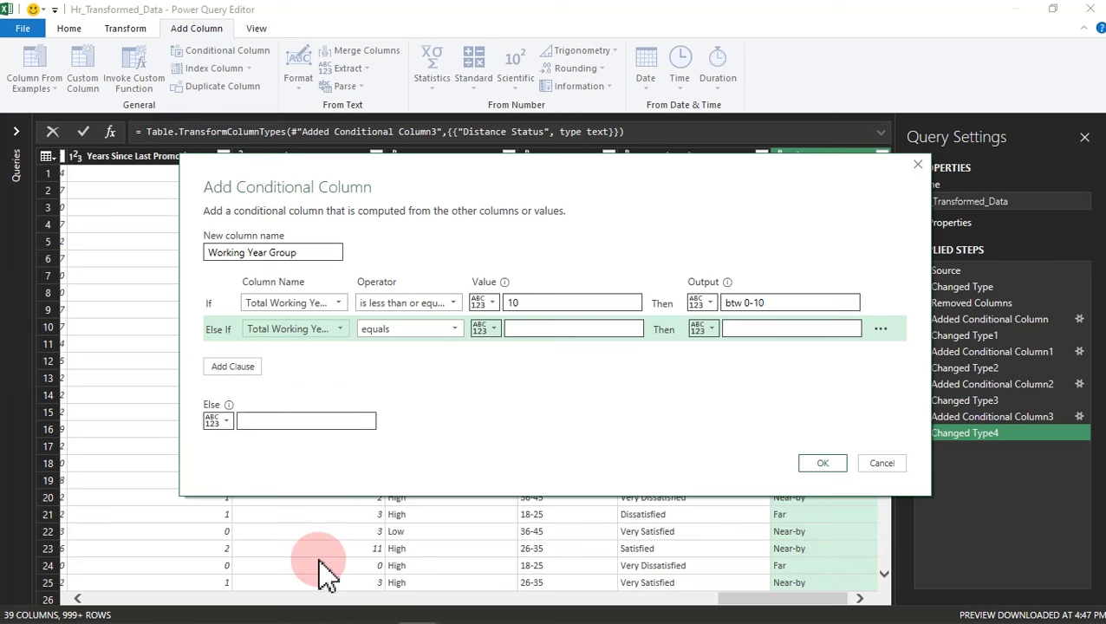
left_click(451, 334)
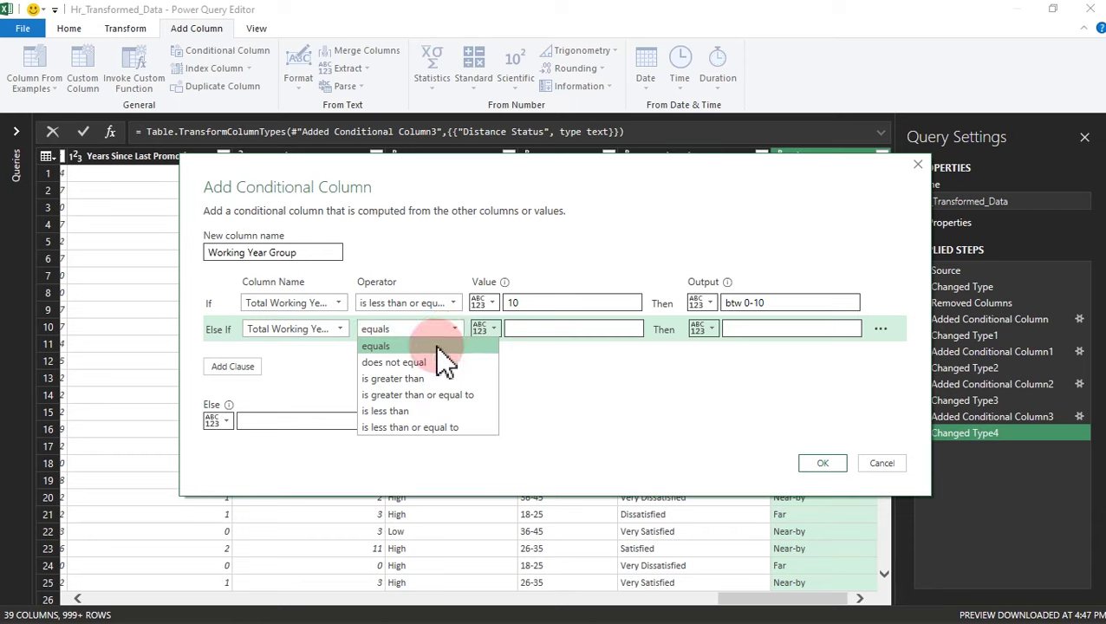
left_click(409, 427)
left_click(539, 328)
left_click(571, 302)
left_click(537, 328)
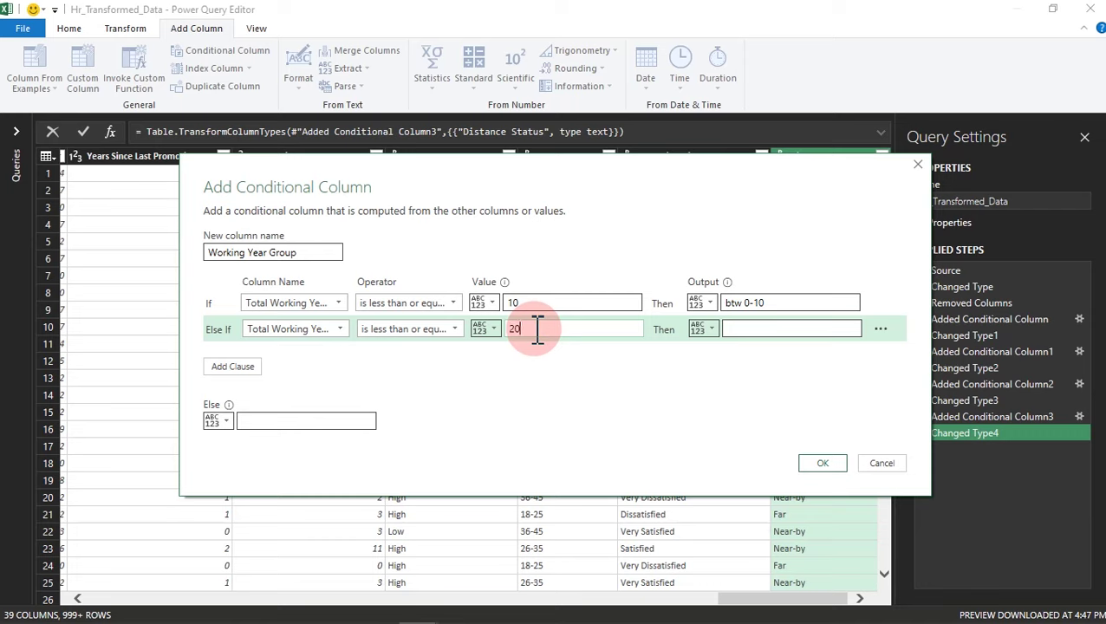
left_click(752, 328)
type("b")
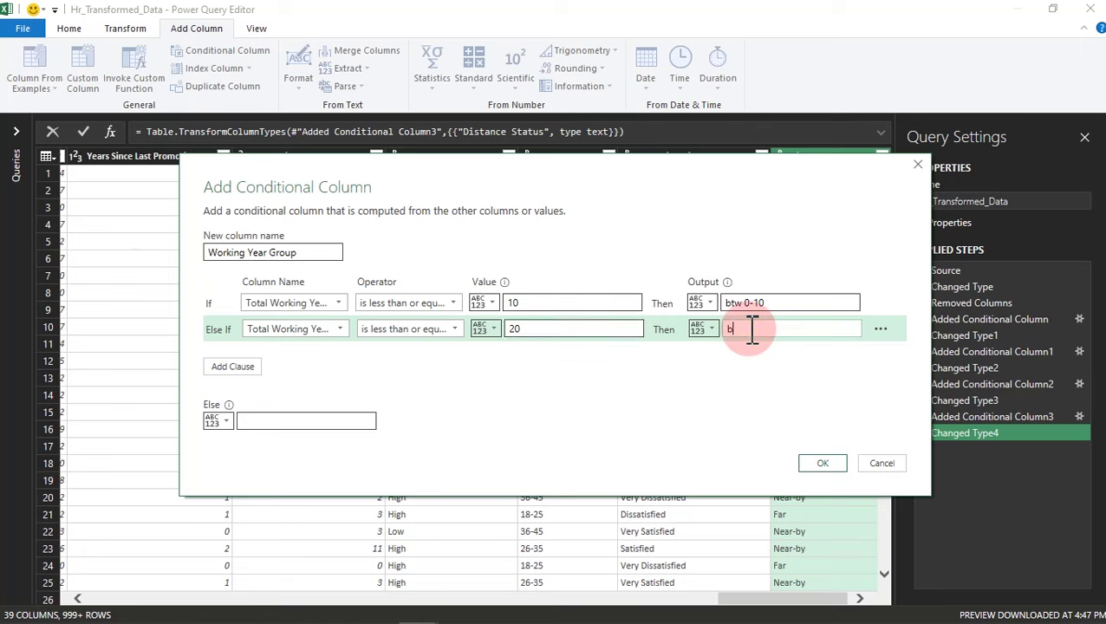
type("tw")
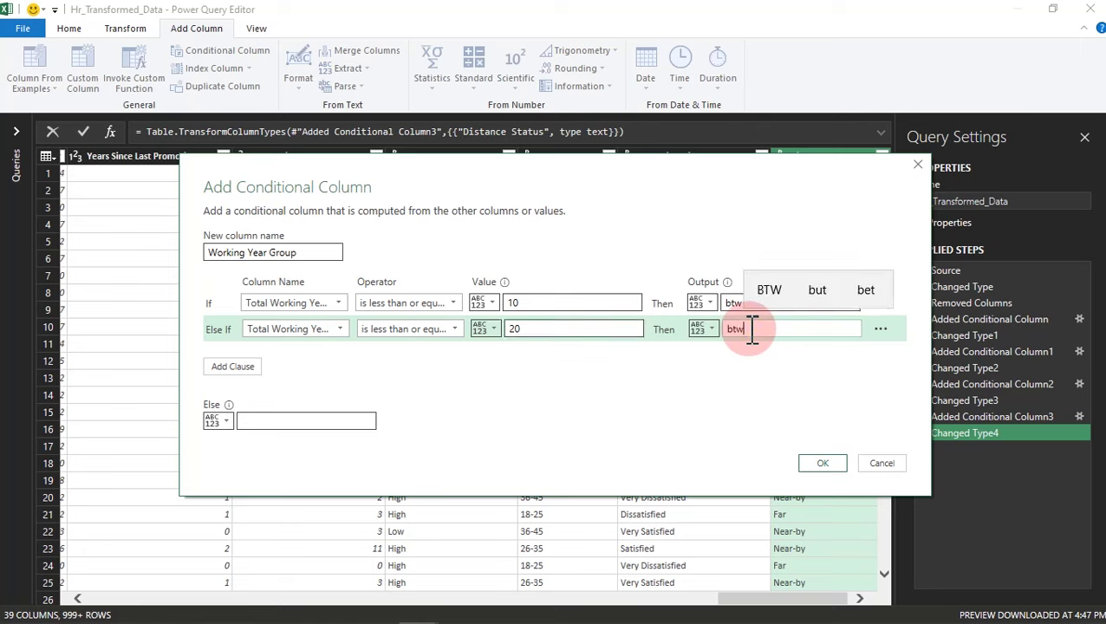
type(" 11-20")
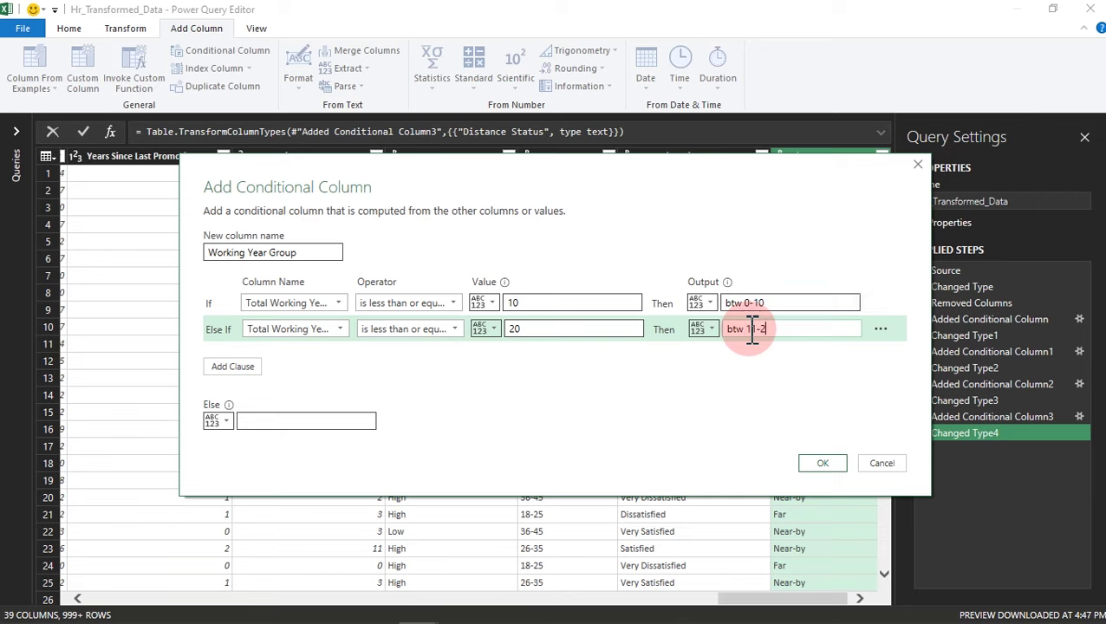
Add a third clause that outputs "btw 21-30" when Total Working Years is less than or equal to 30.
left_click(246, 368)
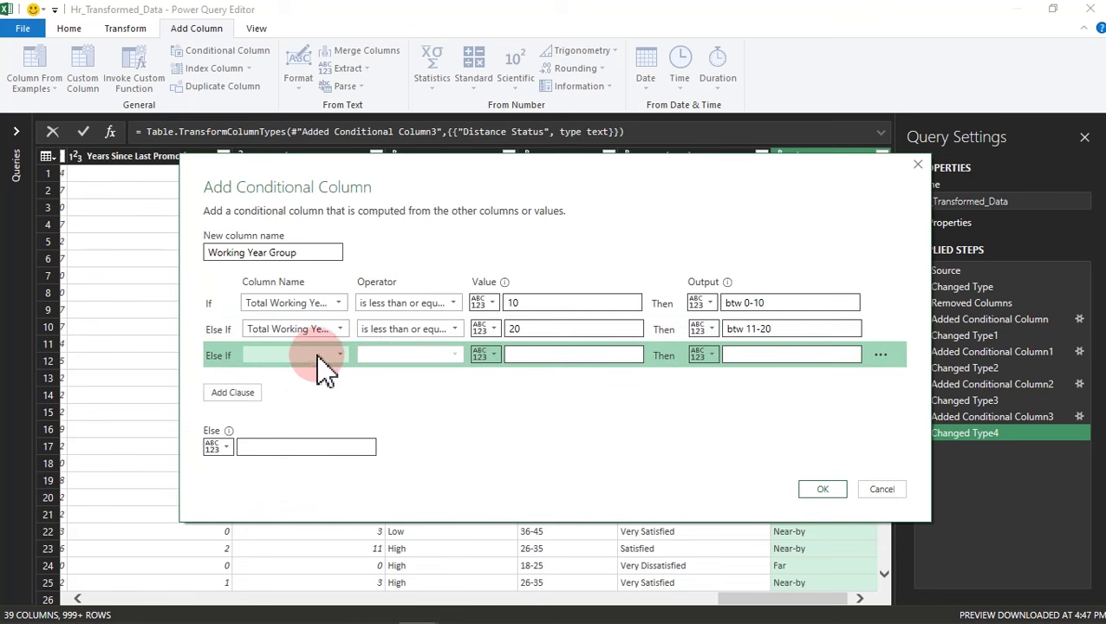
left_click(317, 355)
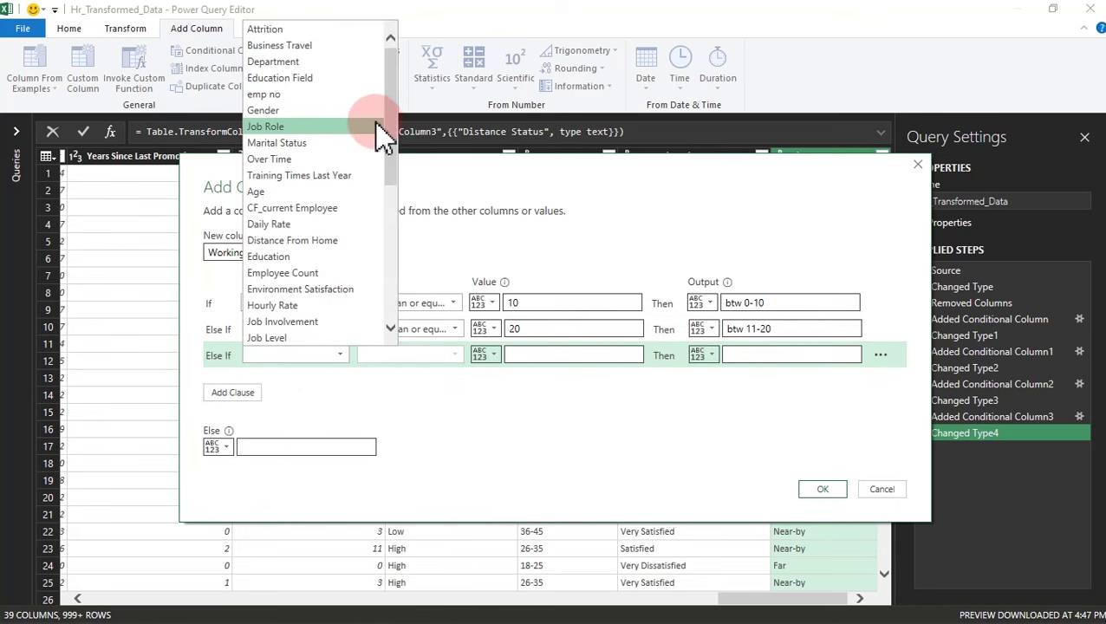
scroll(395, 143, "down", 2)
left_click_drag(395, 143, 395, 273)
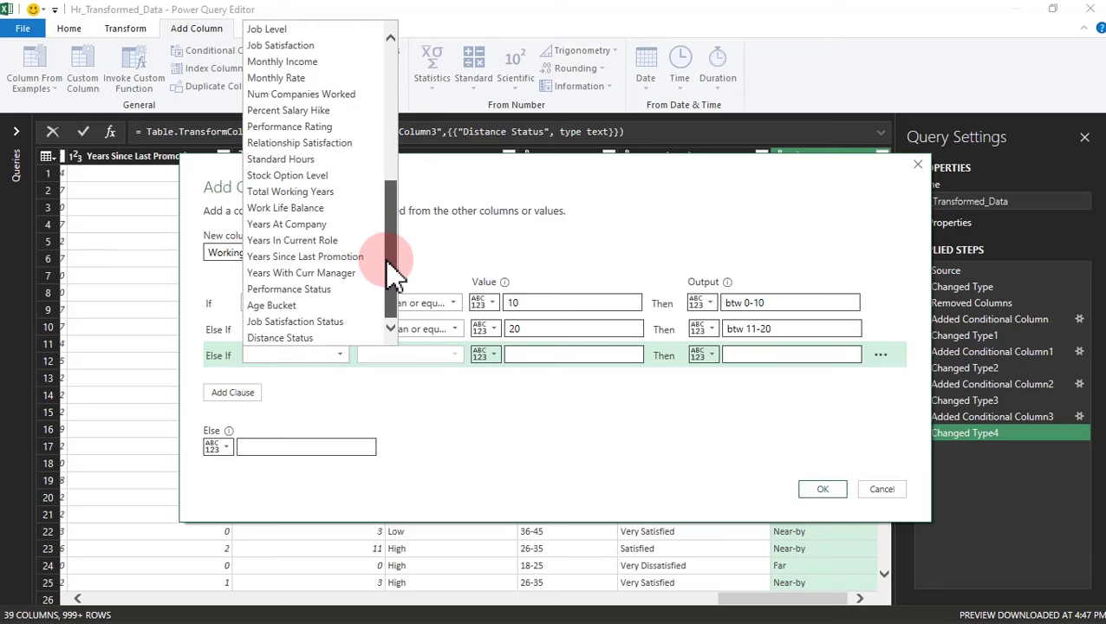
left_click(317, 193)
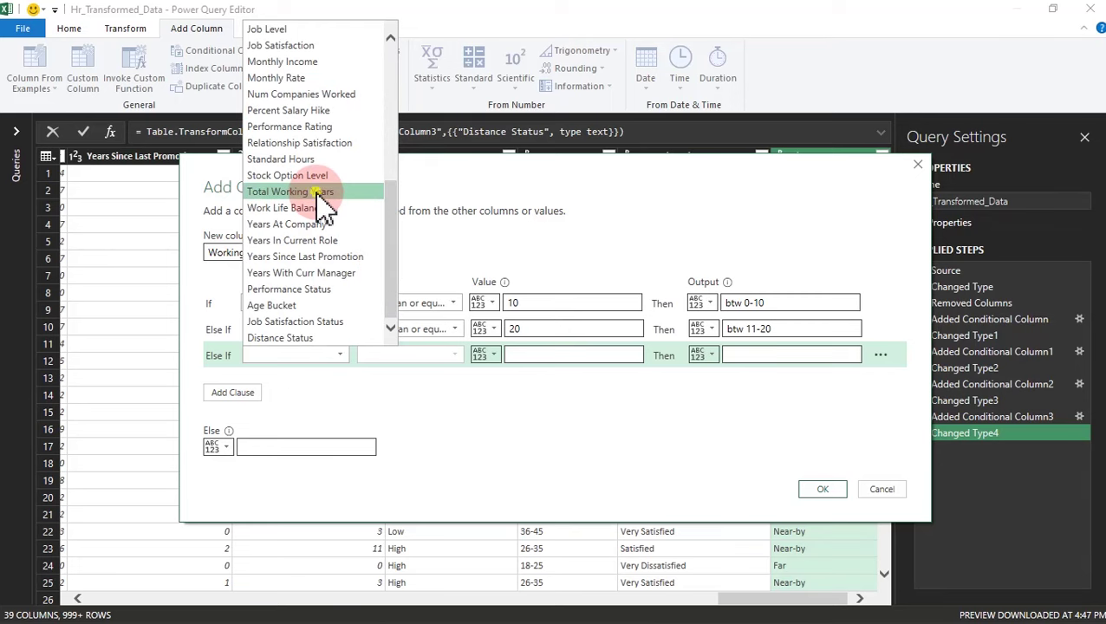
left_click(432, 357)
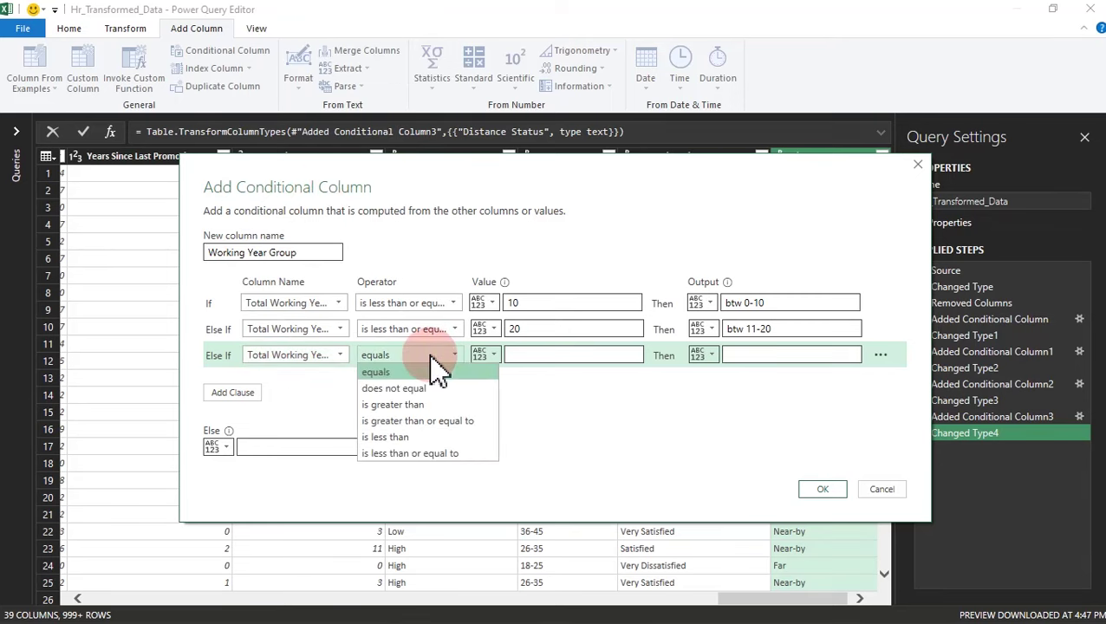
left_click(424, 454)
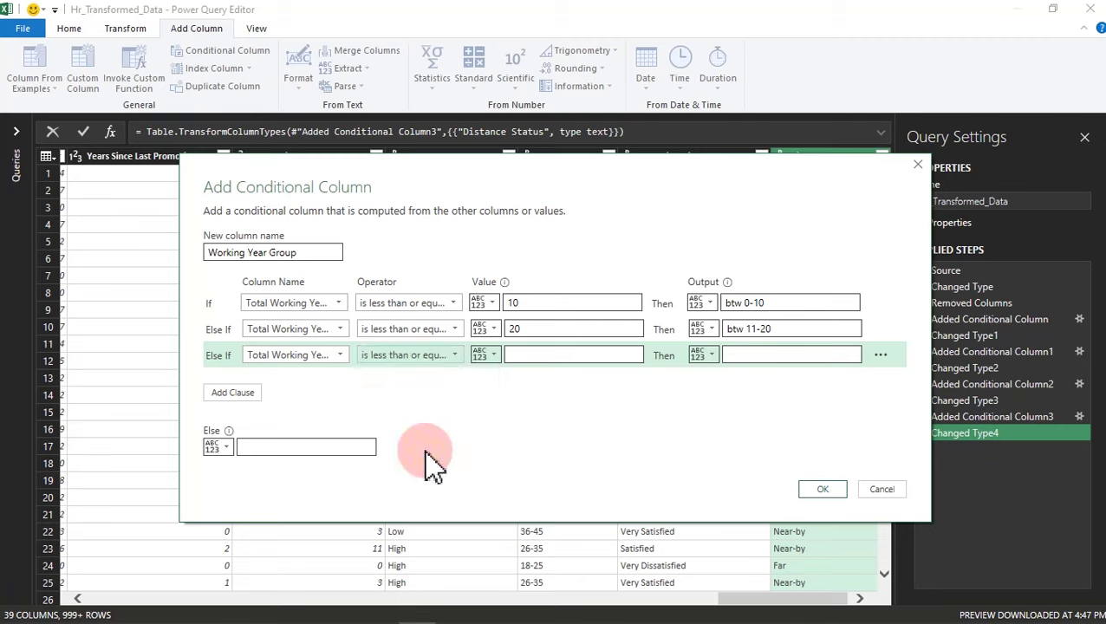
left_click(561, 357)
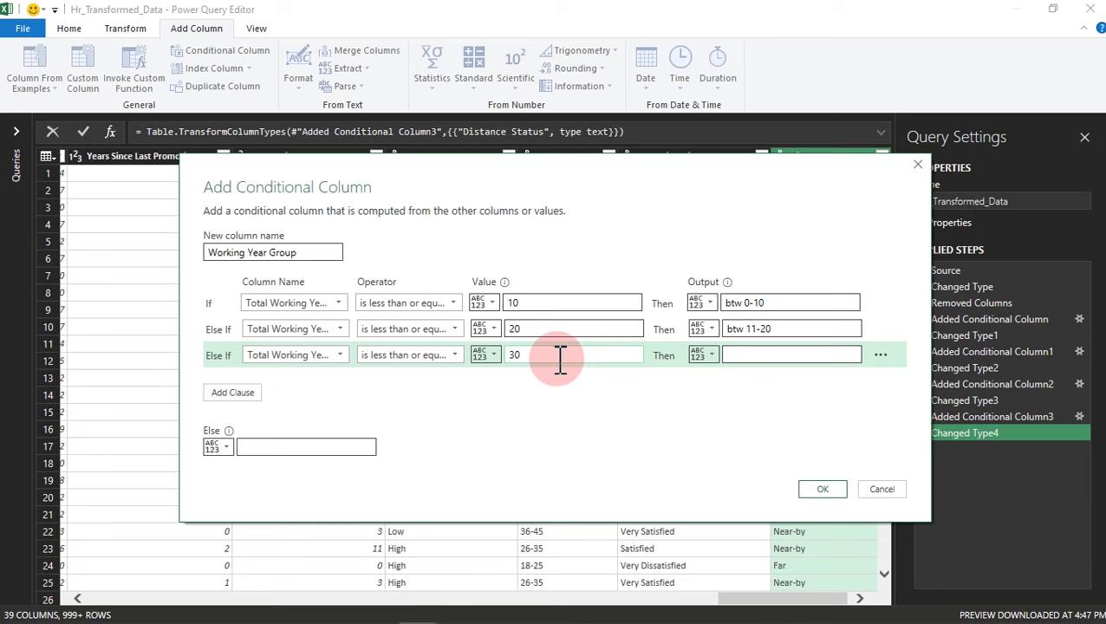
type("30")
left_click(742, 357)
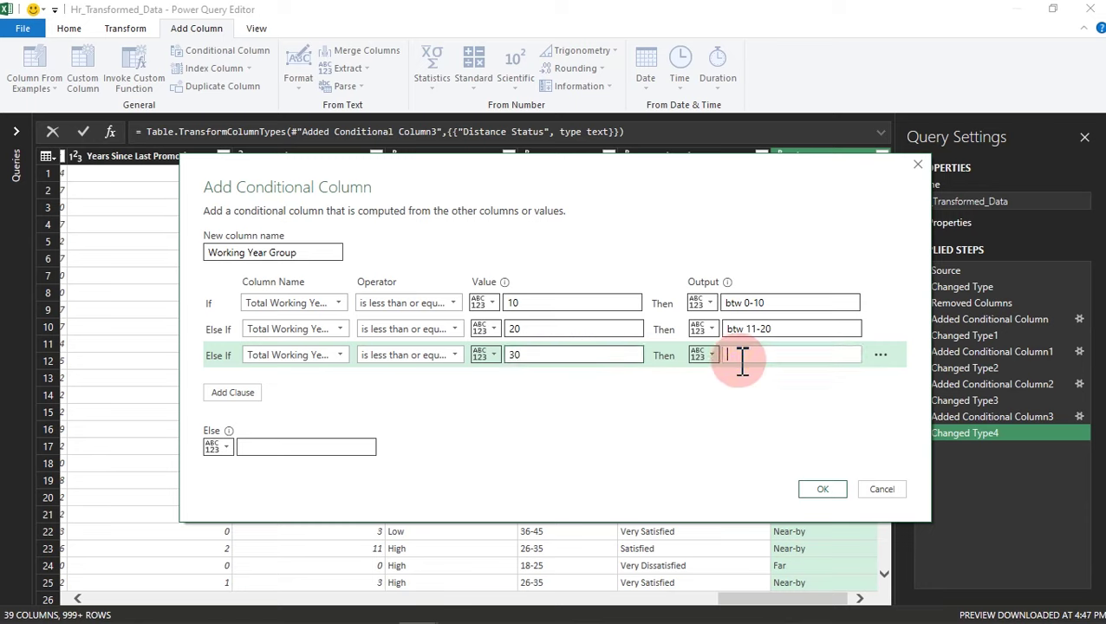
type("btw")
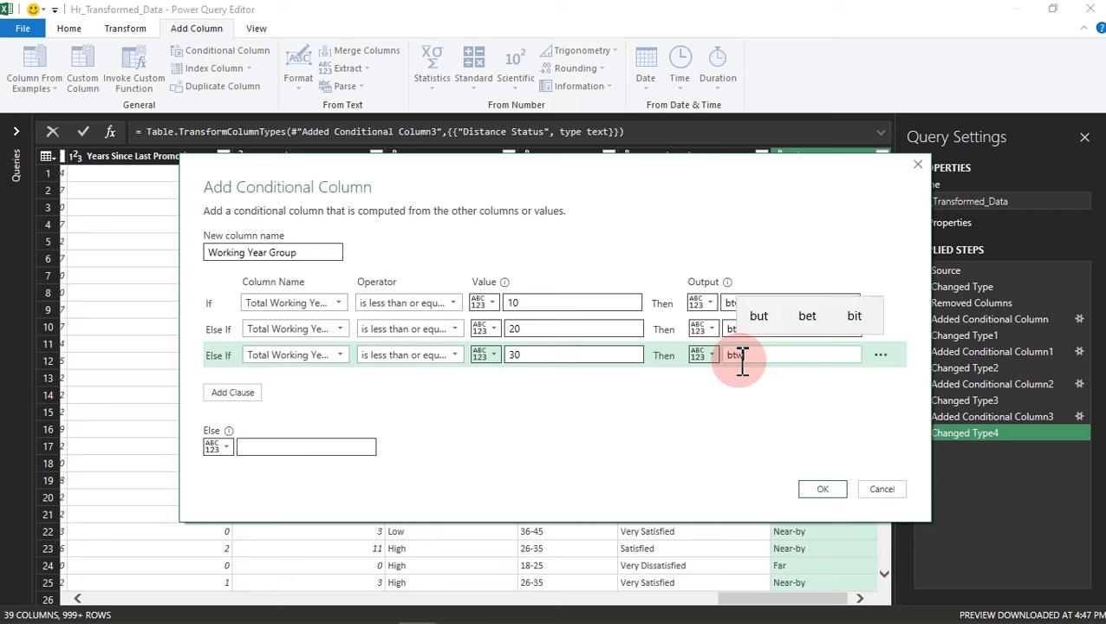
type(" 21-30")
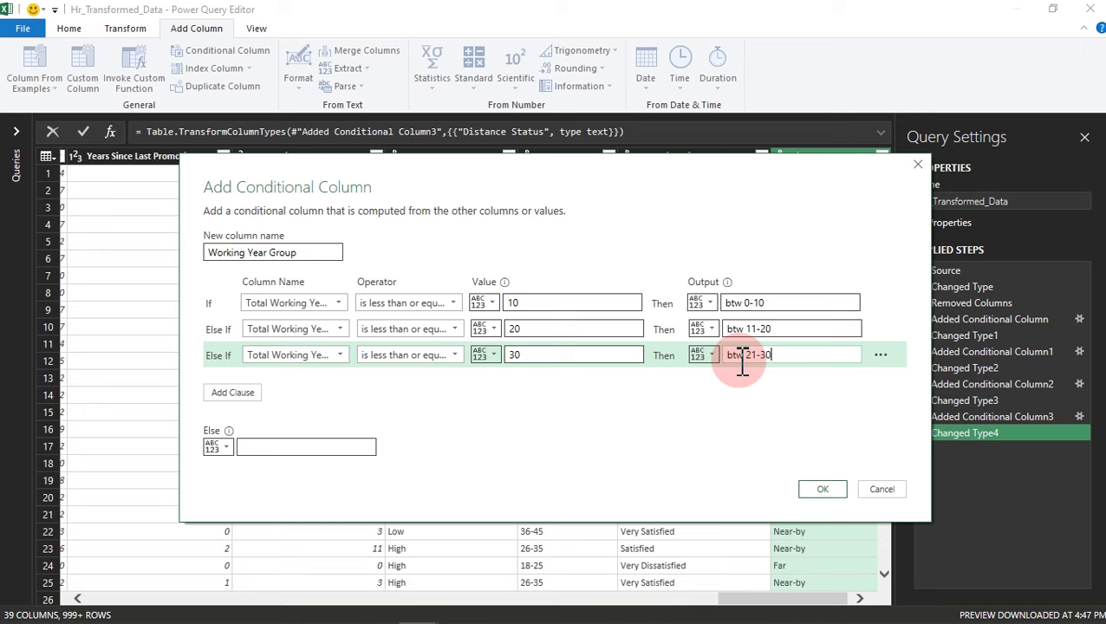
Set the fallback output to "31+" for all remaining values and create the Working Year Group column.
left_click(252, 448)
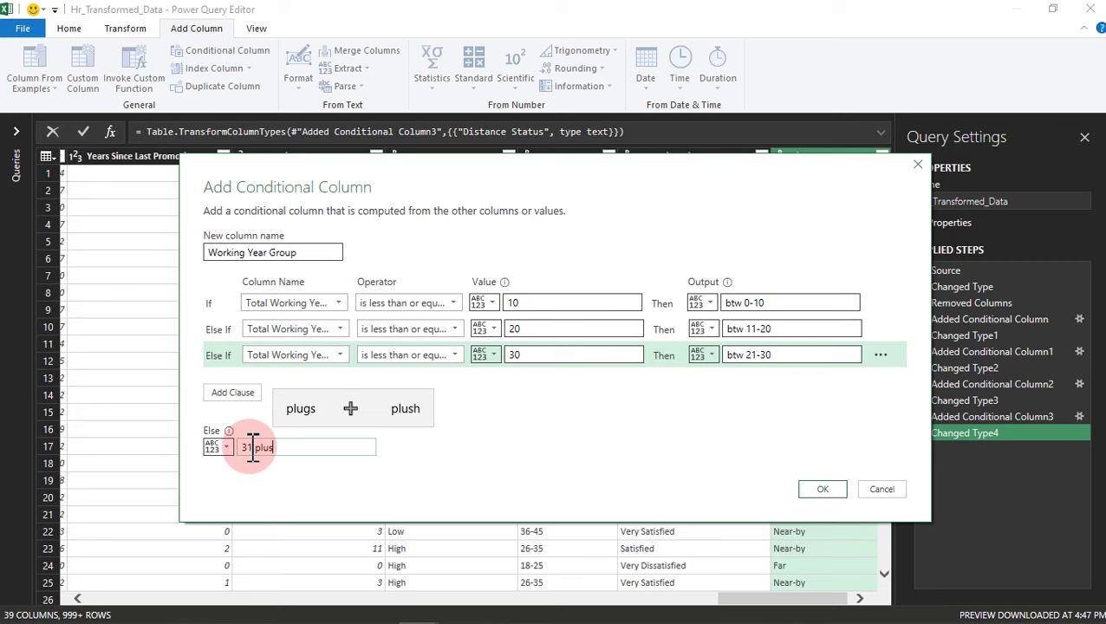
left_click(351, 408)
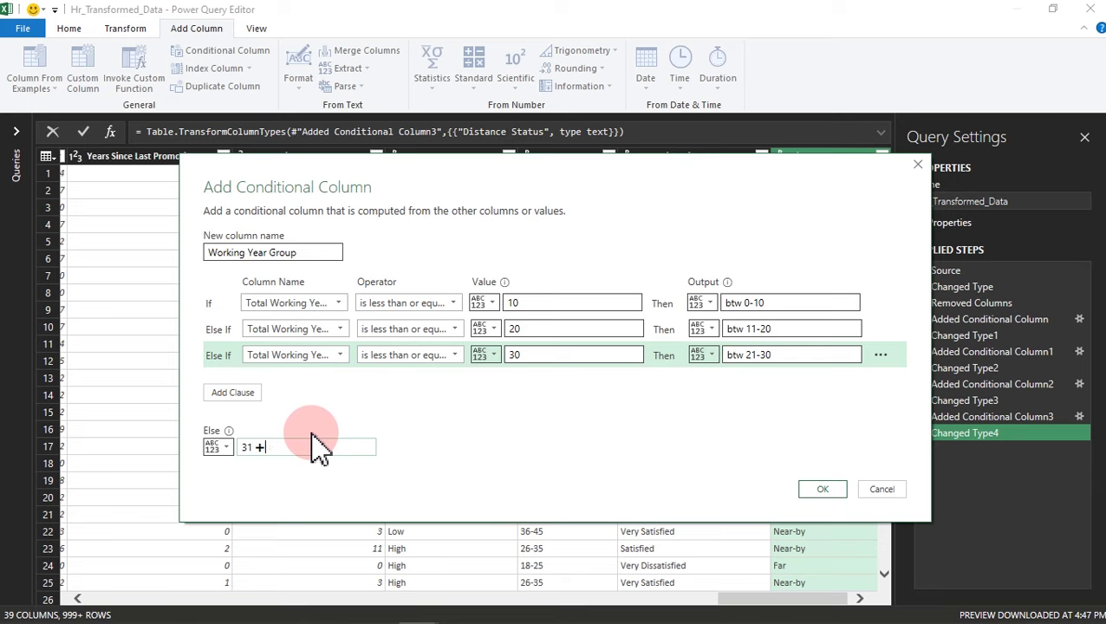
left_click(258, 446)
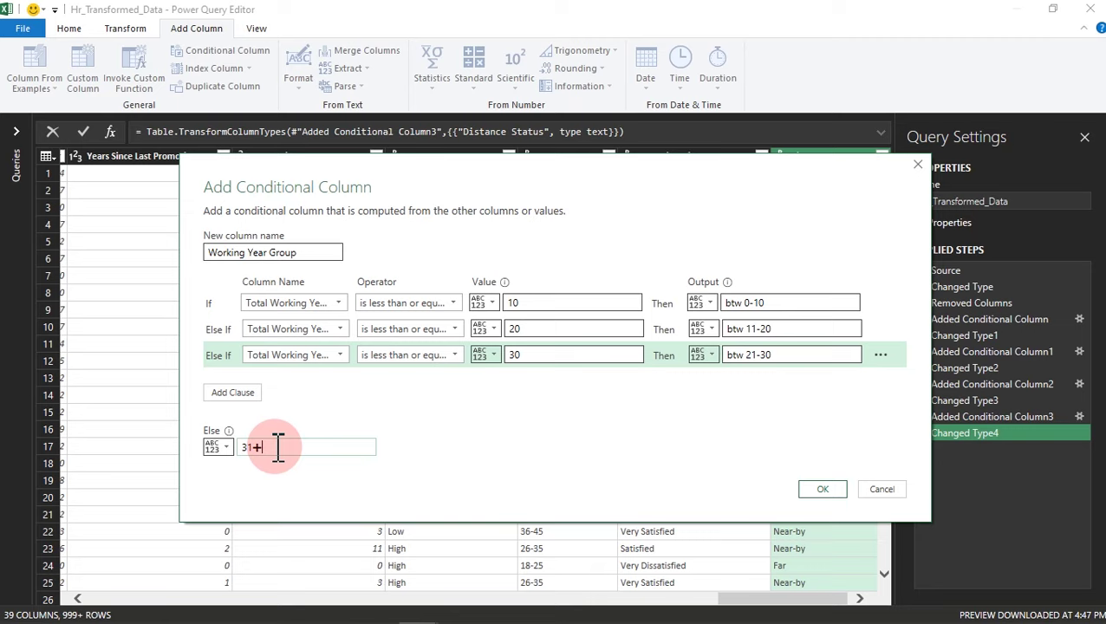
left_click(823, 491)
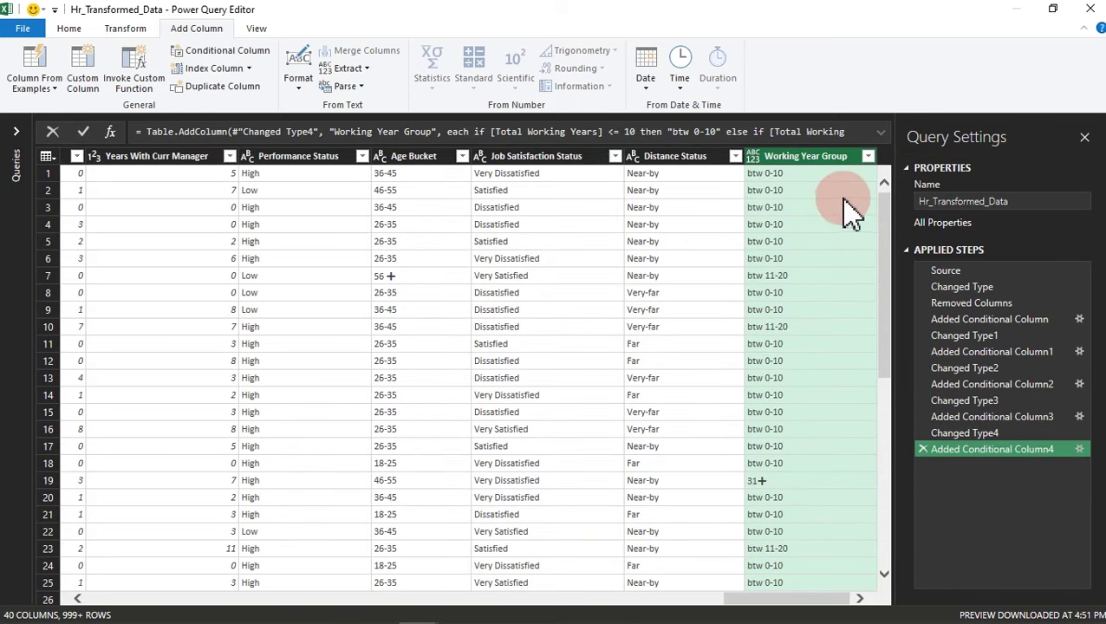
Set the Working Year Group column's data type to Text and load the query back to the workbook.
left_click(754, 158)
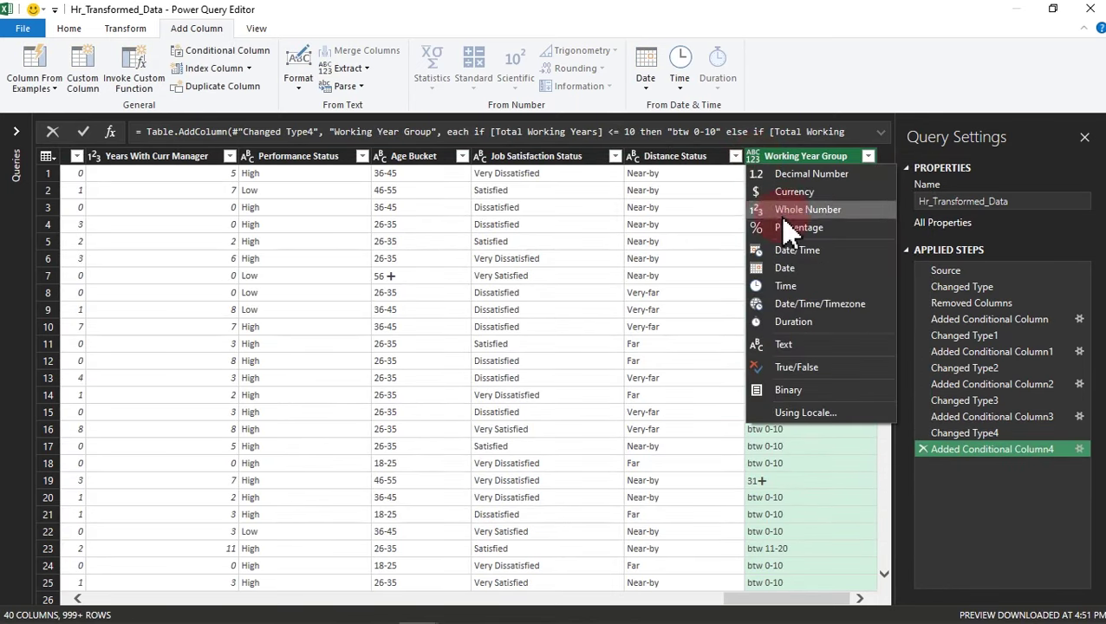
left_click(791, 344)
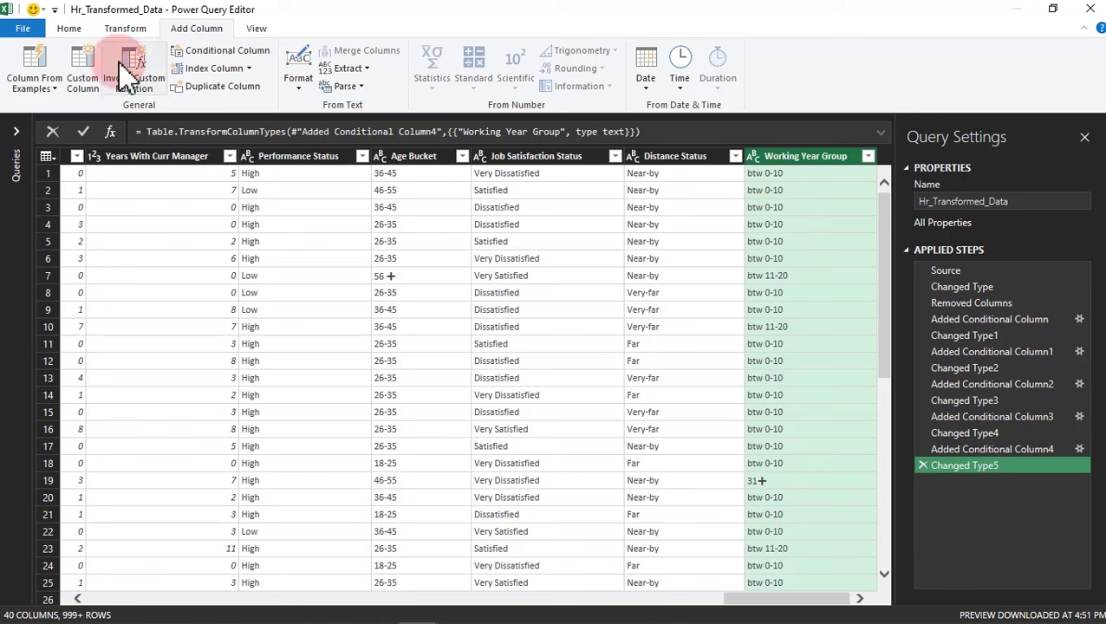
left_click(69, 29)
left_click(21, 62)
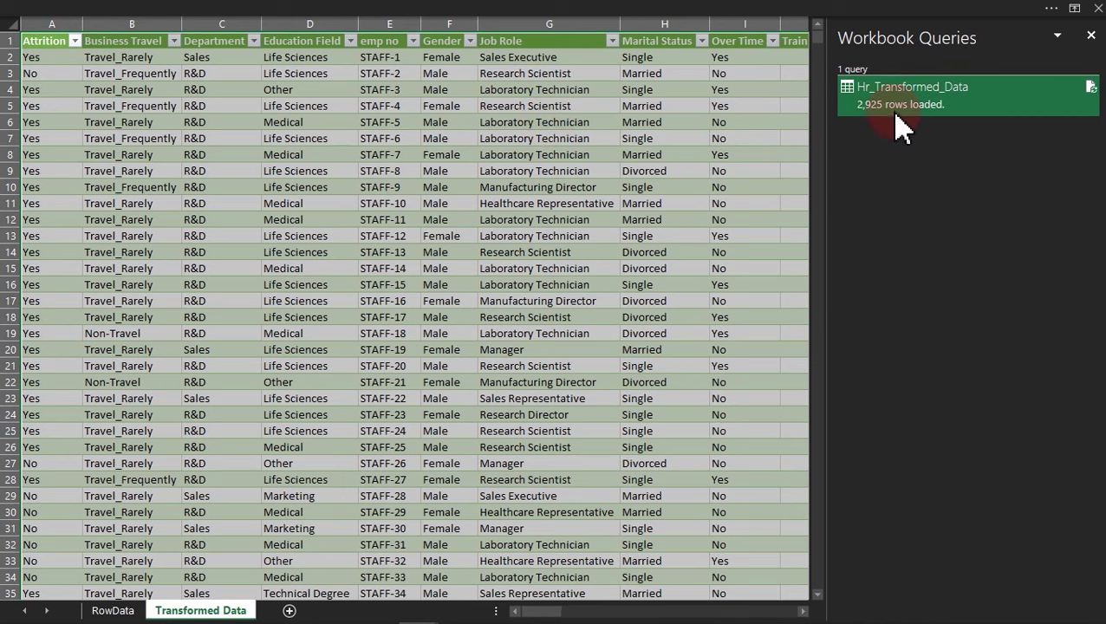
Deselect the loaded table on the Transformed Data sheet and hide the workbook queries.
mouse_move(901, 119)
left_click(787, 446)
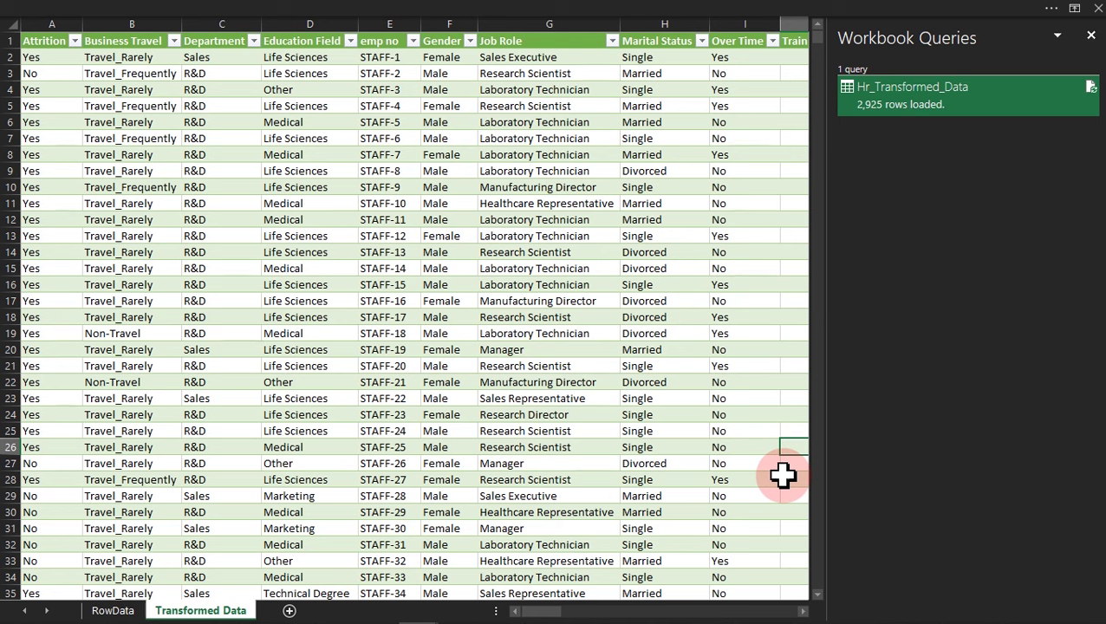
mouse_move(1088, 93)
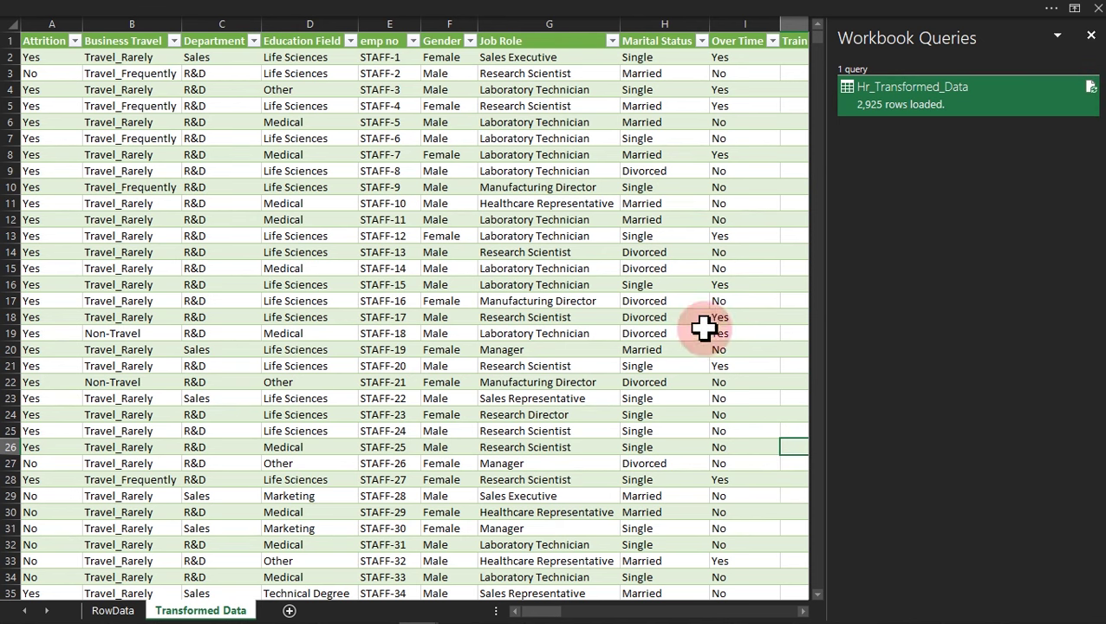
left_click(531, 366)
left_click(1092, 36)
left_click(877, 187)
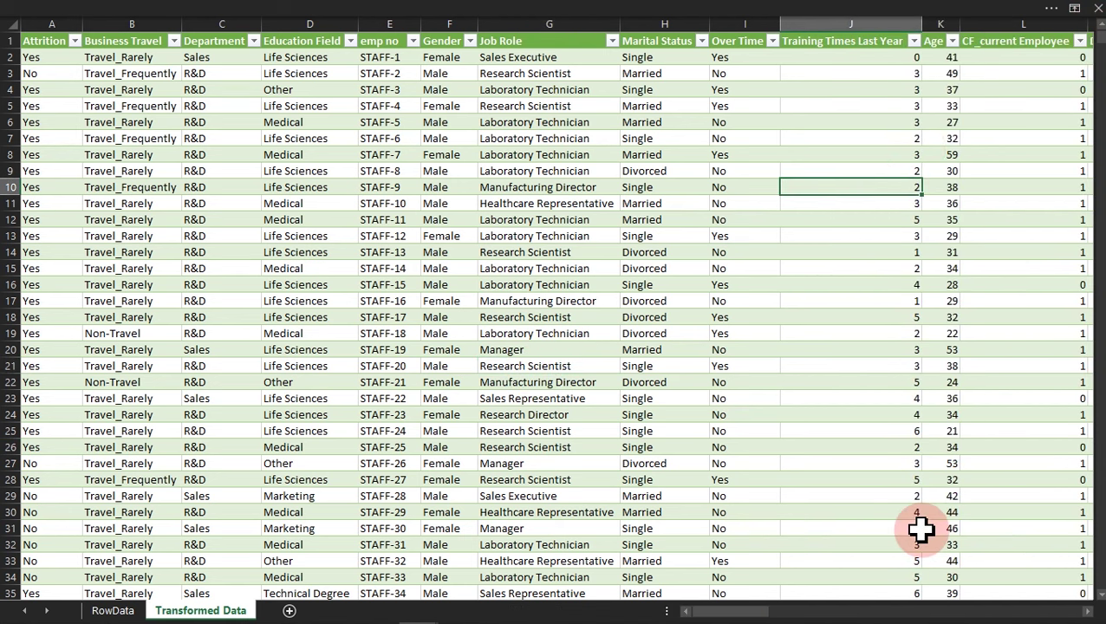
Compare the added columns from Performance Status to Working Year Group in Transformed Data with the final columns of the RowData sheet.
left_click_drag(791, 614, 1098, 612)
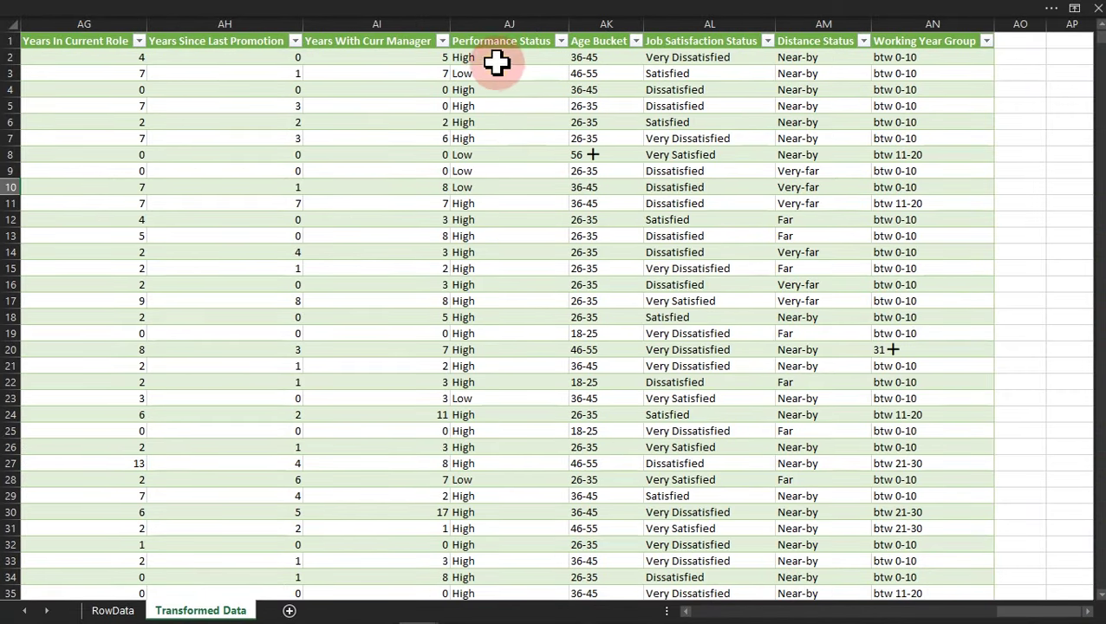
left_click(564, 61)
left_click_drag(572, 65, 857, 192)
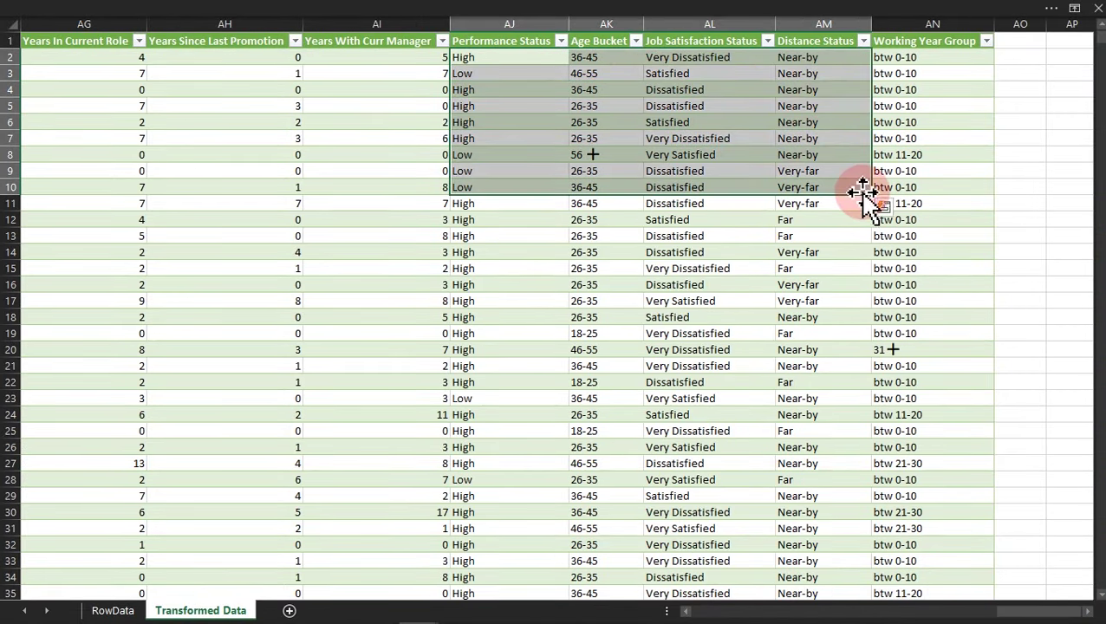
left_click(111, 611)
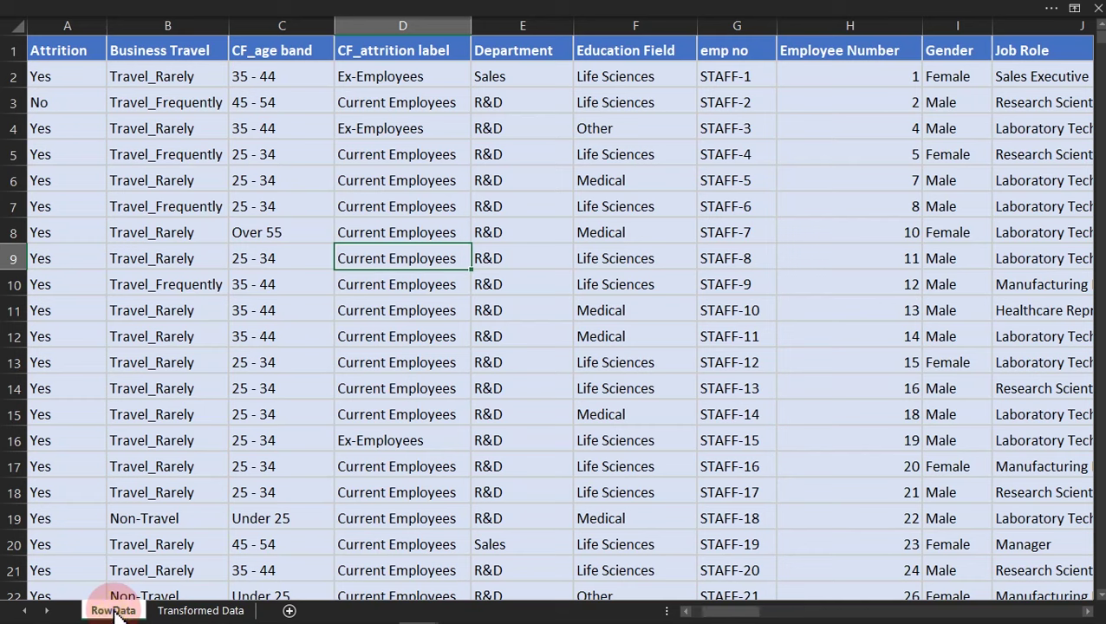
left_click_drag(735, 611, 1087, 609)
left_click(815, 289)
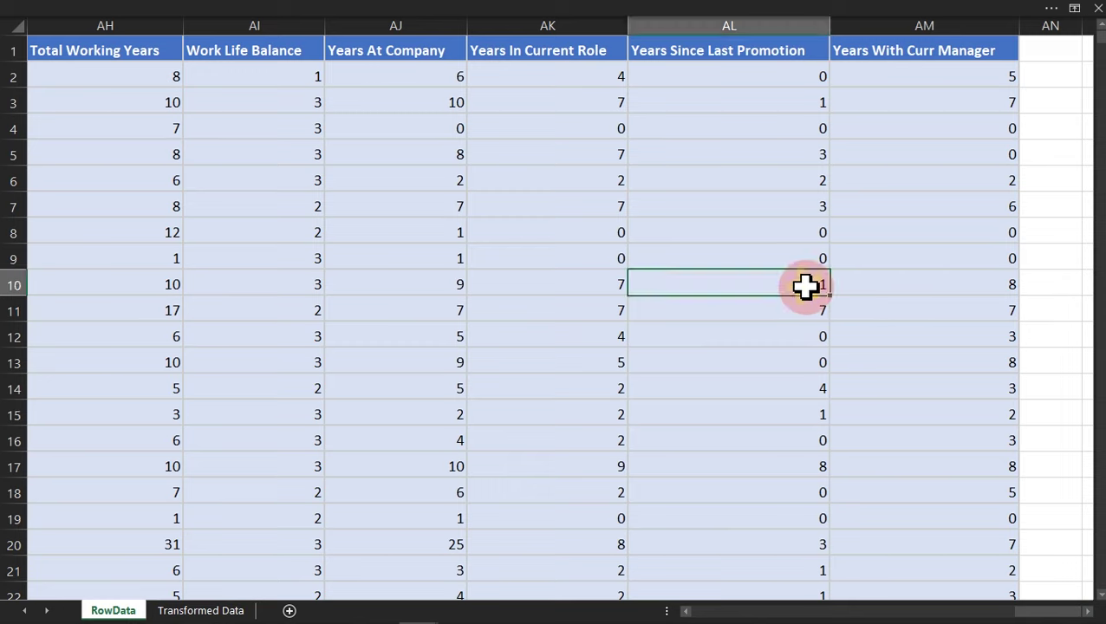
left_click(571, 200)
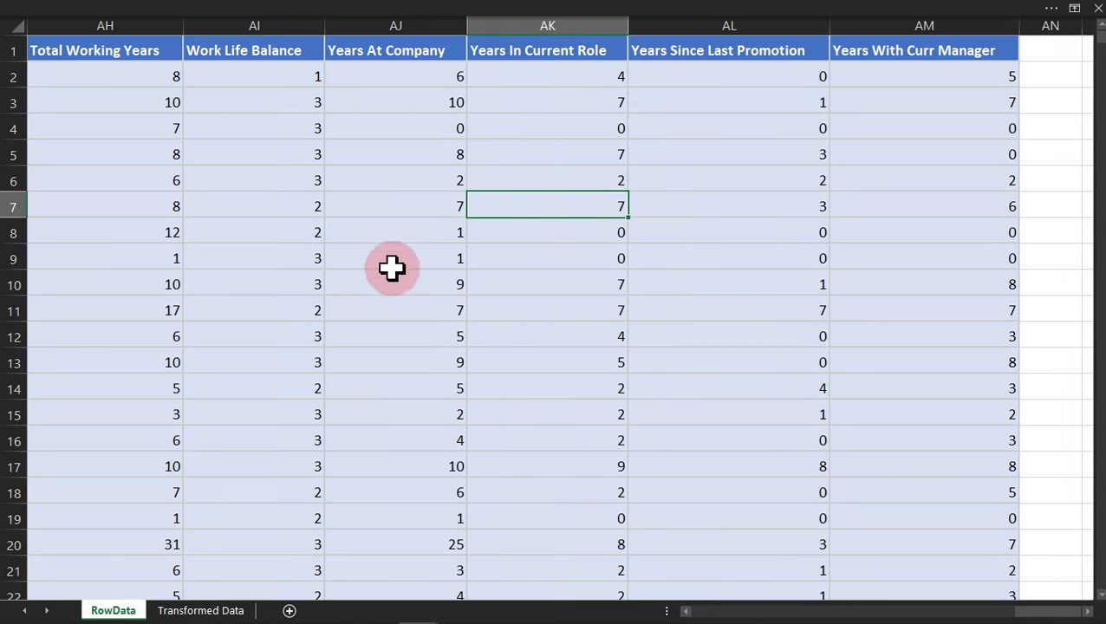
left_click(247, 205)
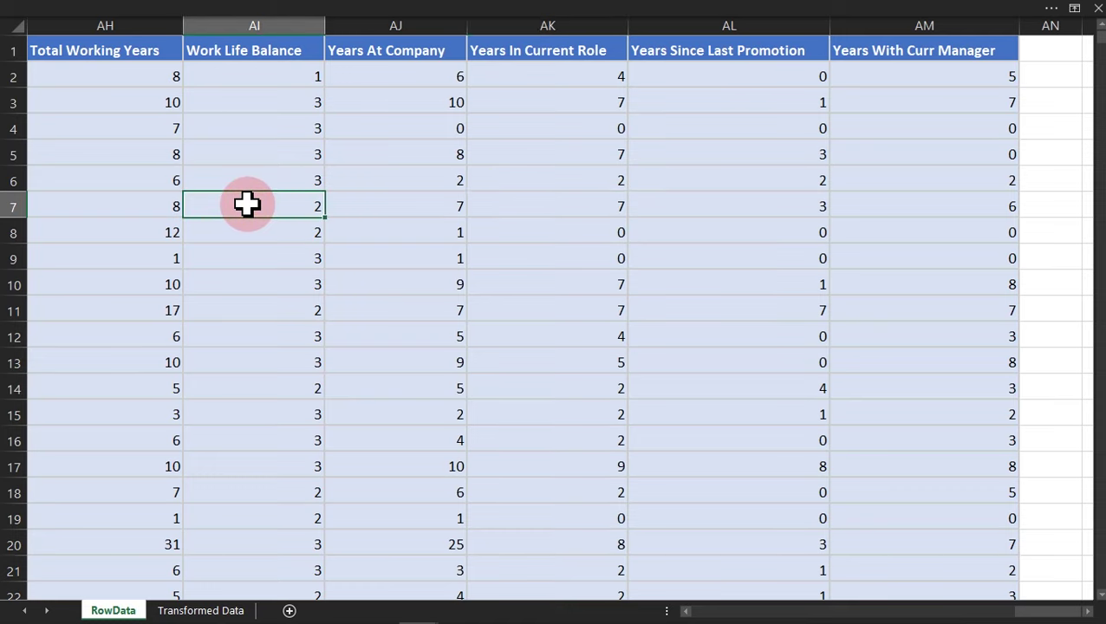
left_click(359, 207)
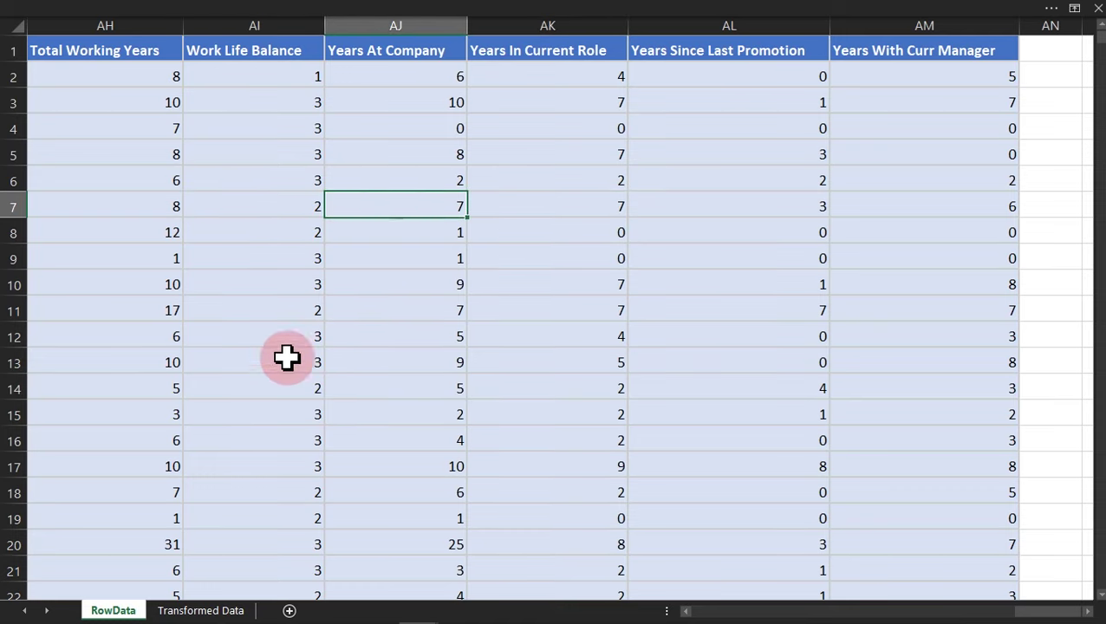
left_click(199, 609)
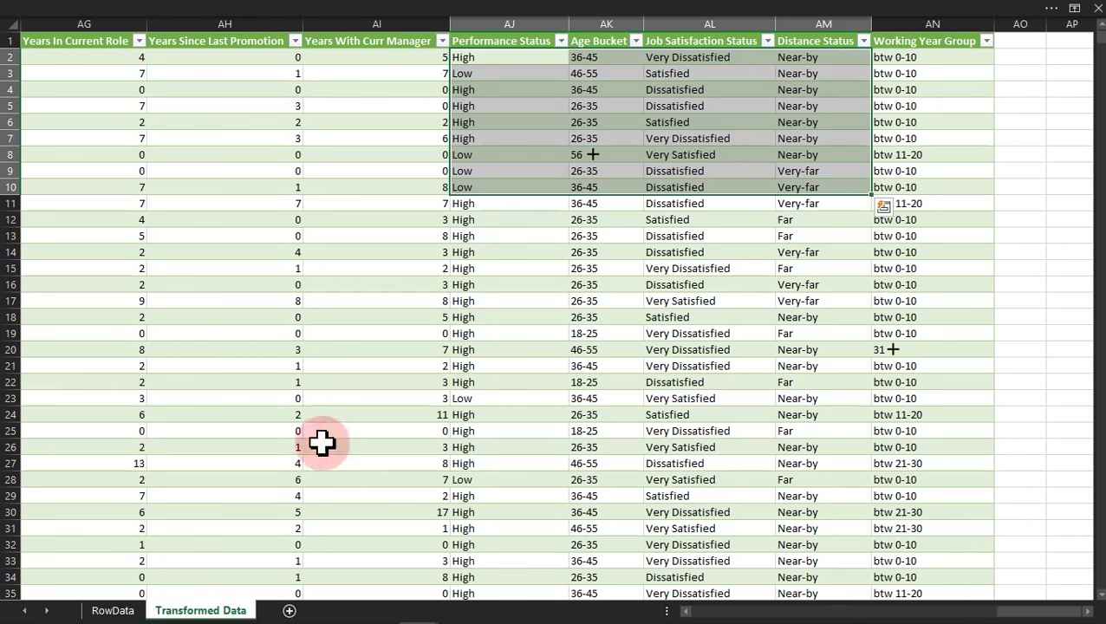
left_click(365, 348)
left_click(559, 199)
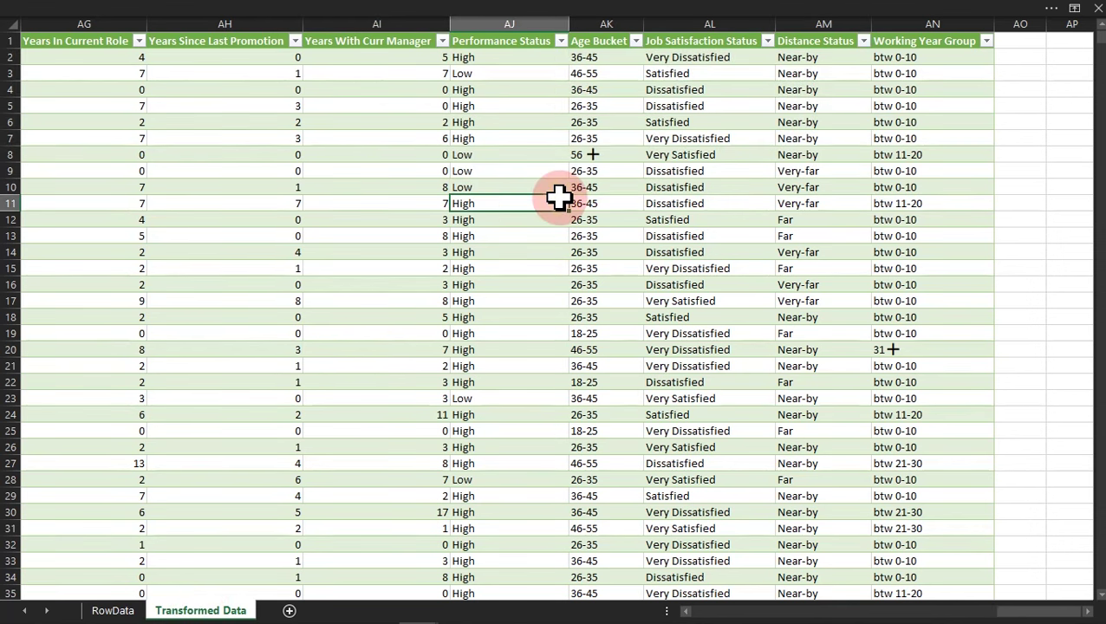
Show the workbook queries and open the Hr_Transformed_Data query for editing in Power Query Editor.
left_click(321, 10)
left_click(305, 68)
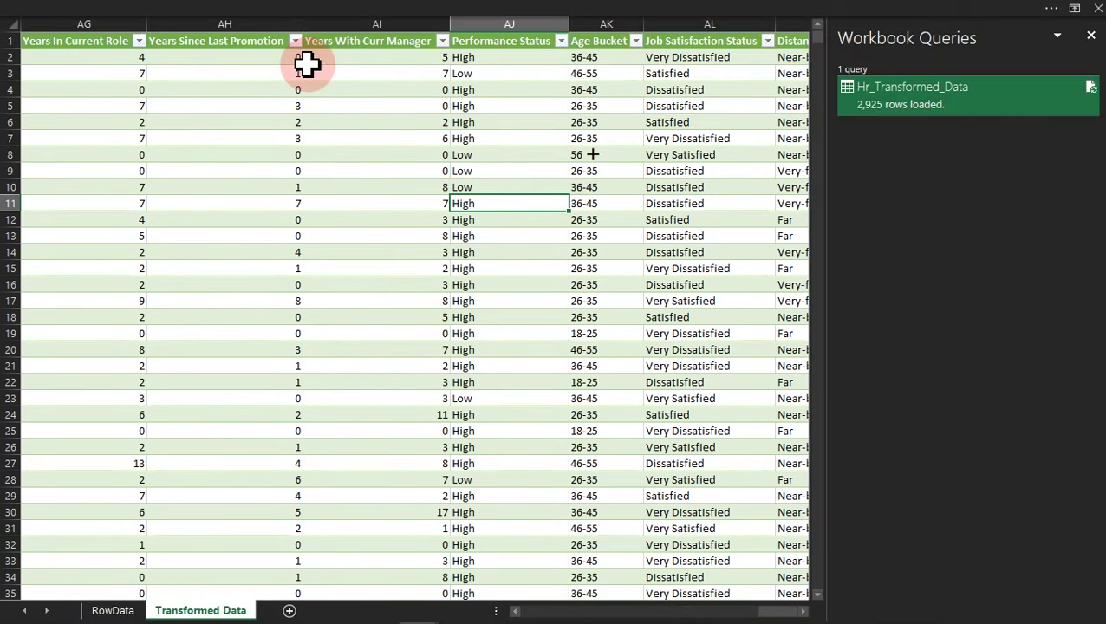
right_click(1040, 113)
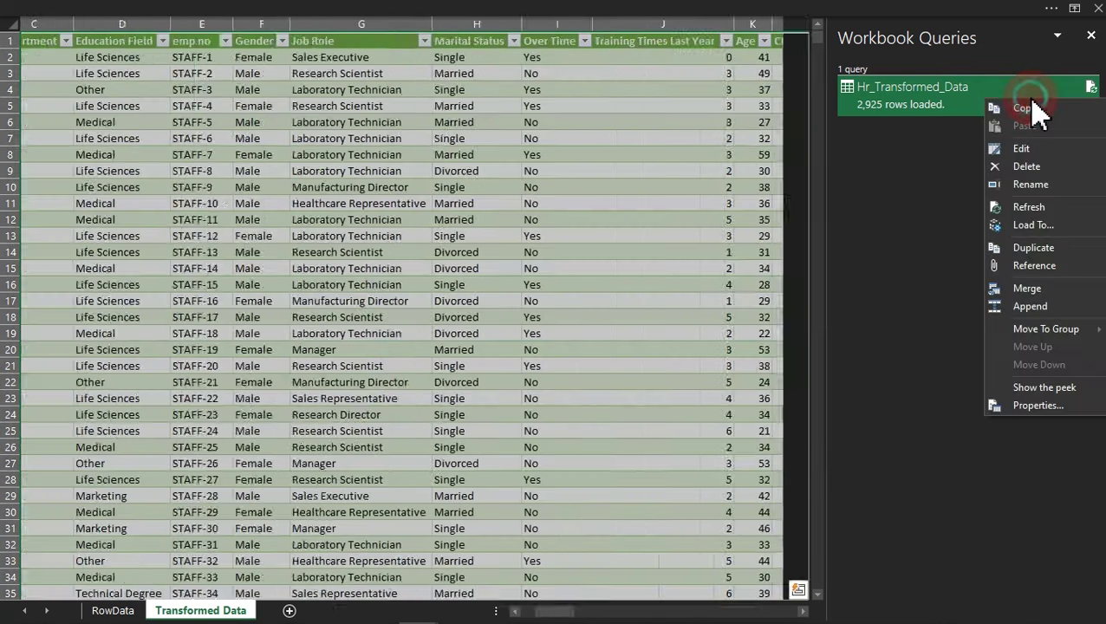
left_click(1023, 150)
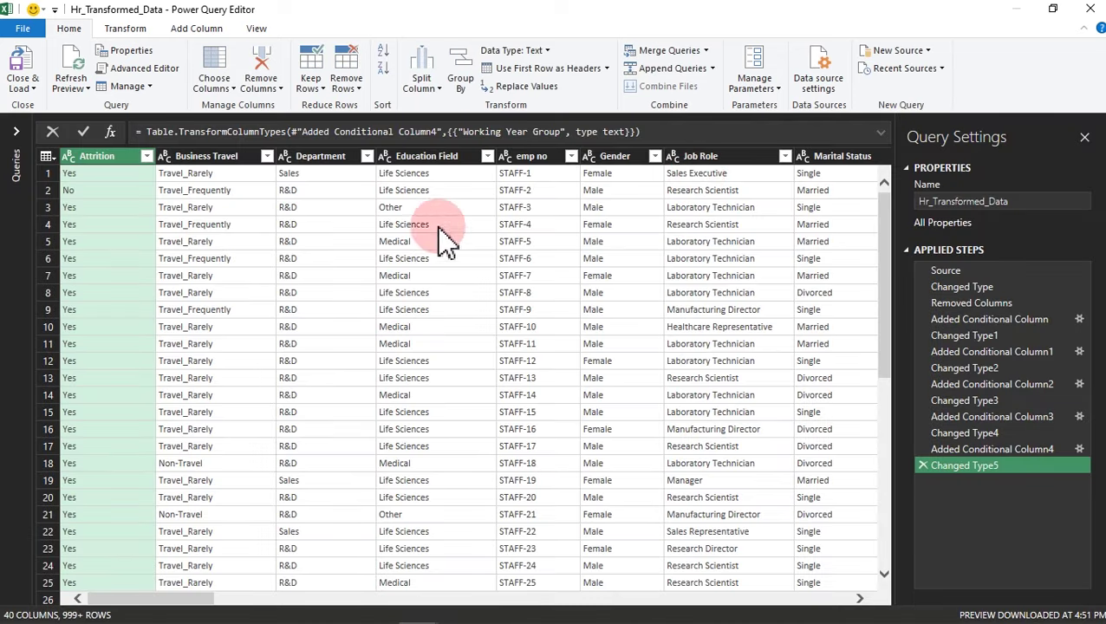
Look at the query's refresh options, dismiss them, and close and load the query back to the workbook.
left_click(291, 276)
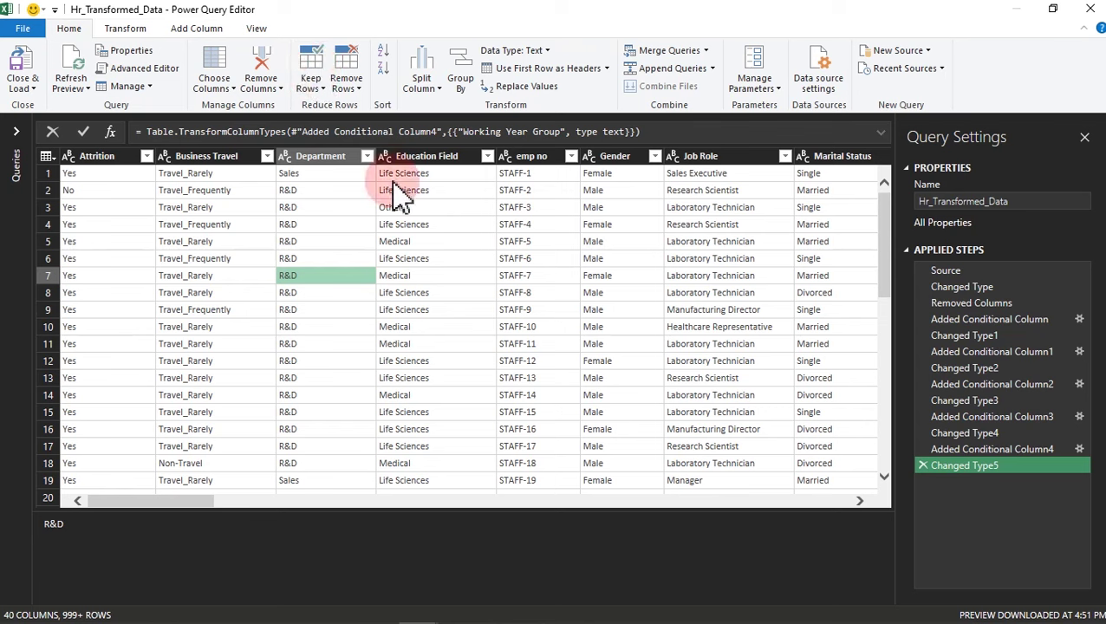
left_click(86, 88)
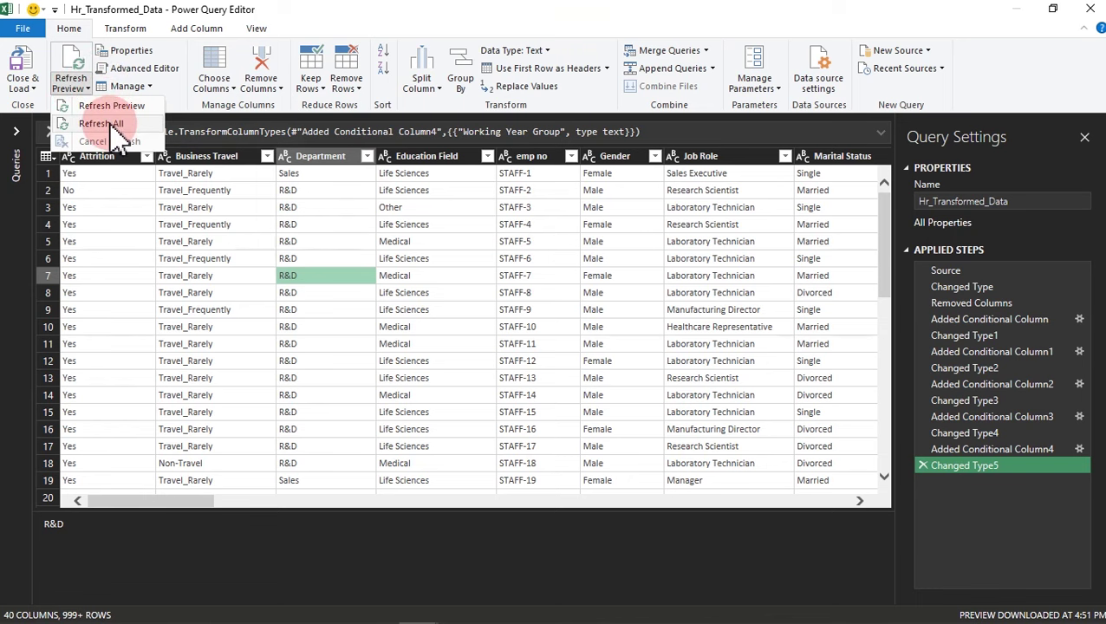
left_click(174, 269)
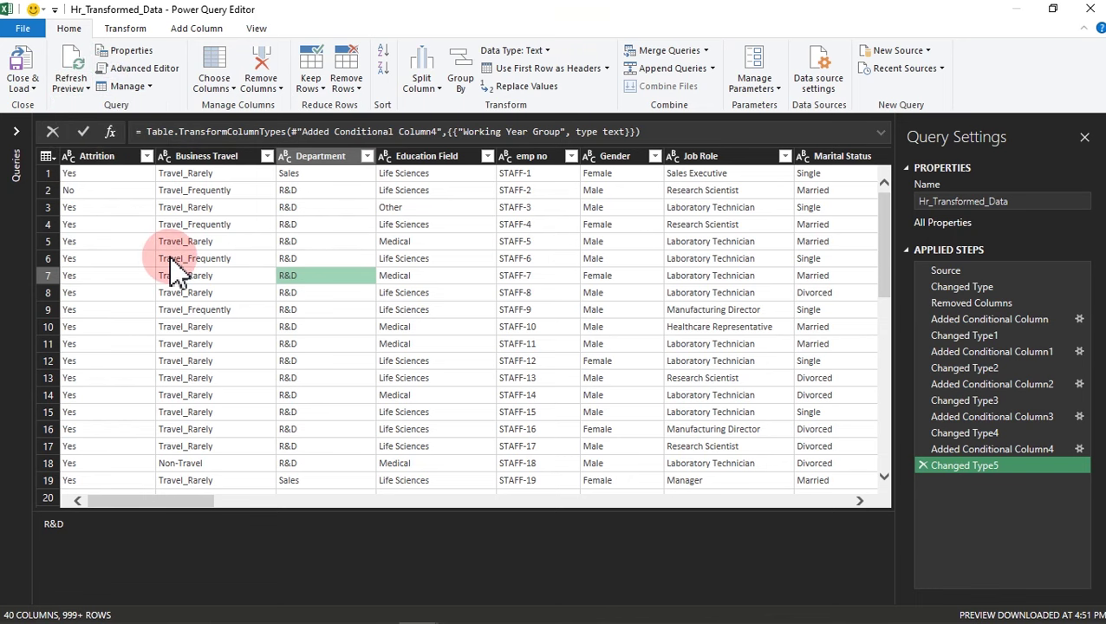
left_click(460, 258)
left_click(29, 74)
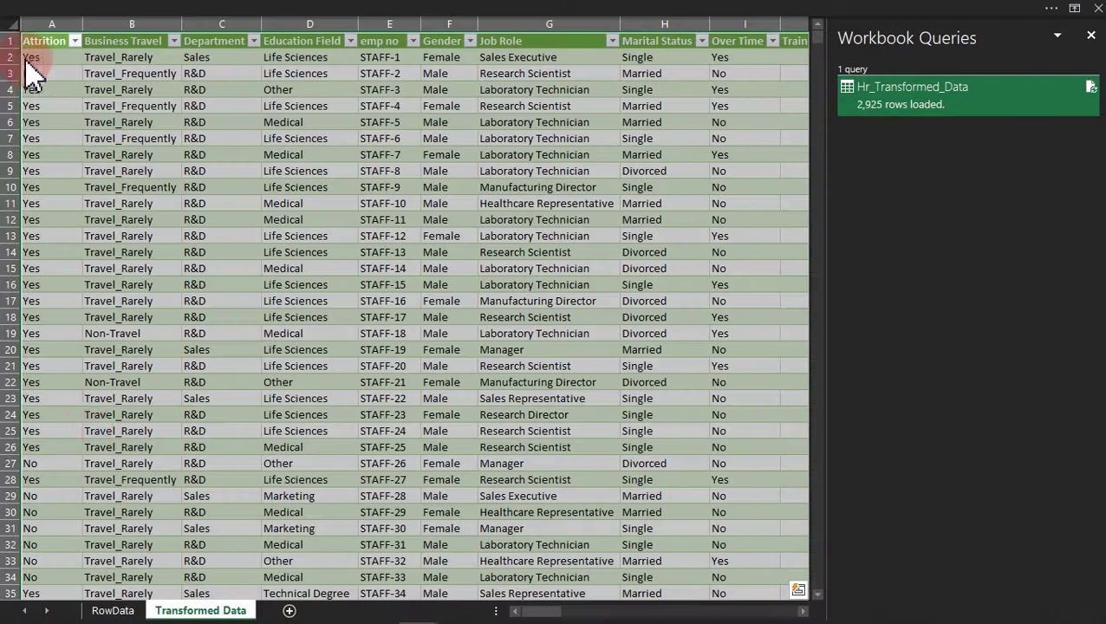
Check the RowData sheet, return to Transformed Data, and hide the workbook queries.
left_click(114, 610)
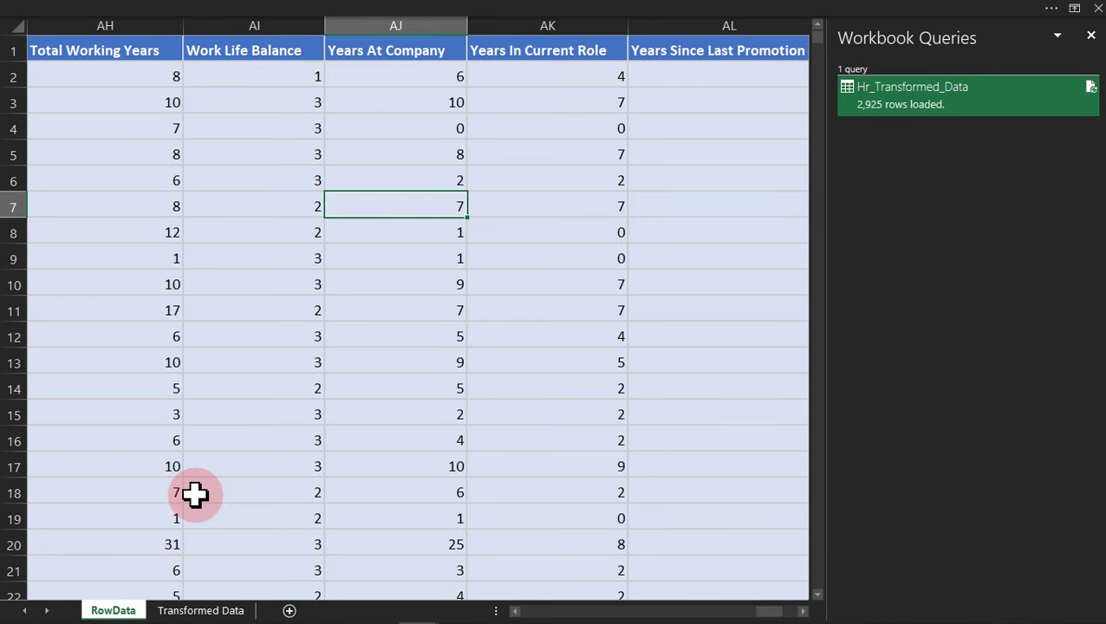
left_click(207, 611)
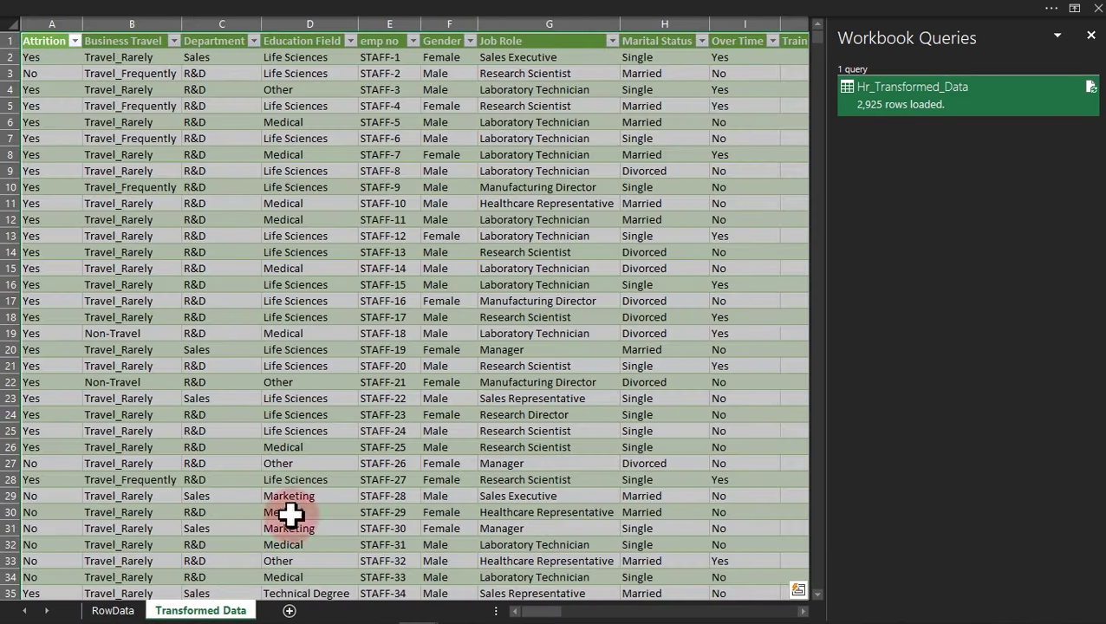
left_click(387, 368)
left_click(1092, 35)
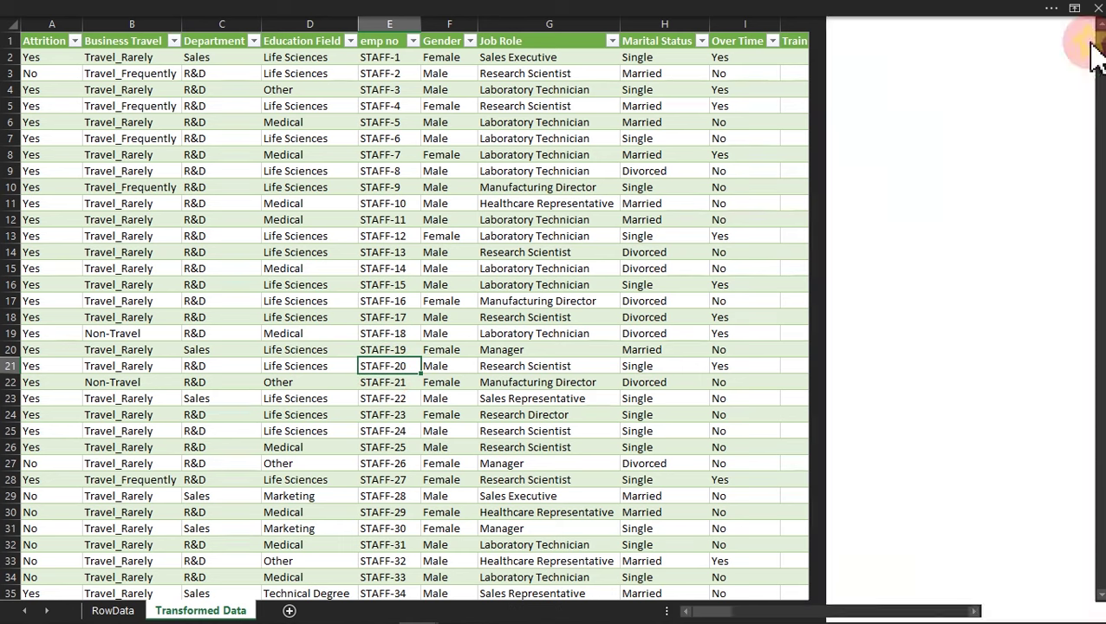
left_click(665, 184)
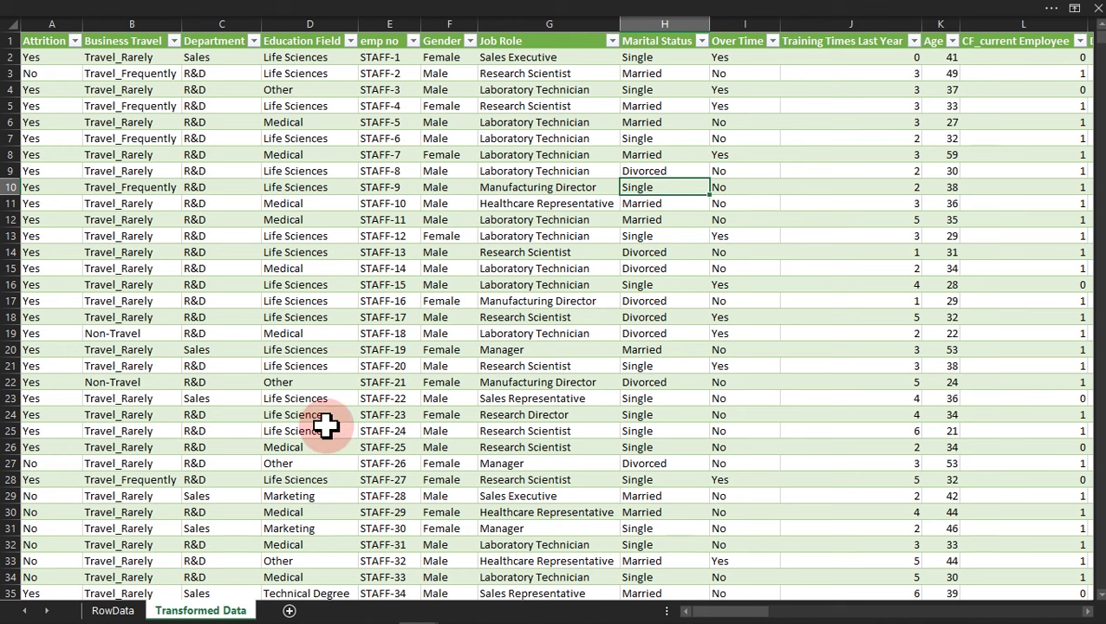
Add a new worksheet after Transformed Data and name it "Analysis".
left_click(289, 610)
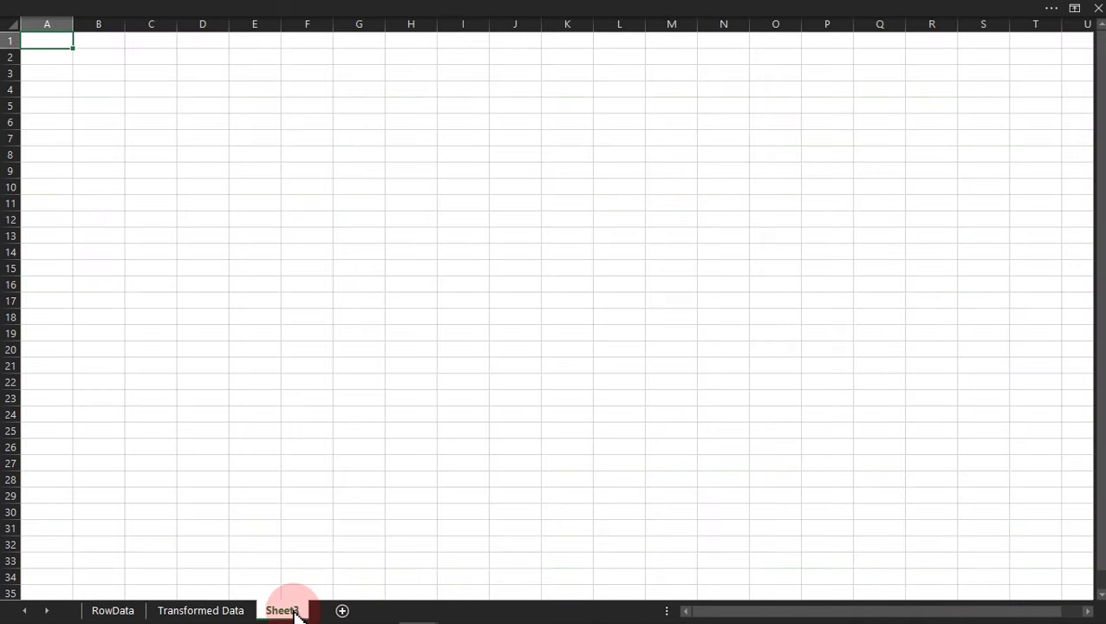
double_click(295, 612)
type("Analysis")
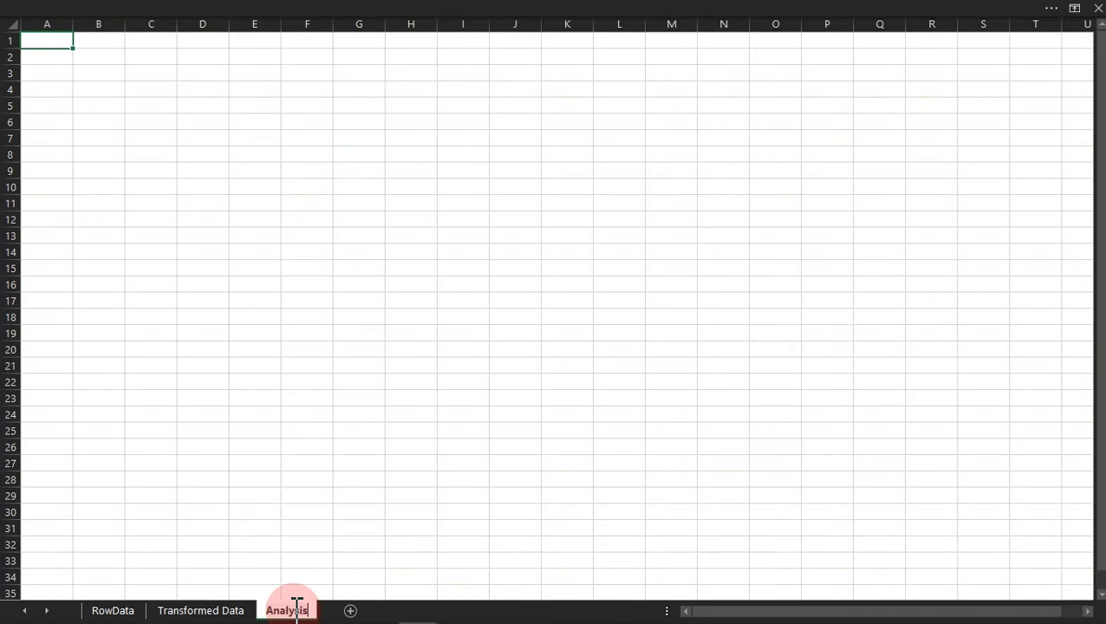
key("Return")
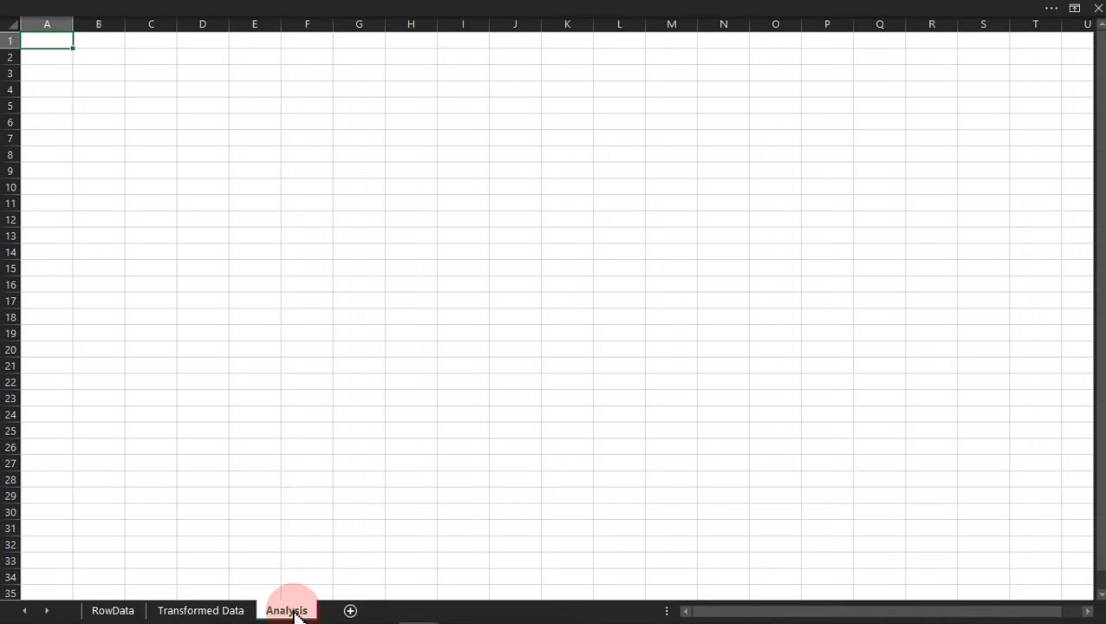
Add a new worksheet after Analysis, name it "Dashboard", and return to it after a check of the Analysis sheet.
left_click(351, 611)
double_click(346, 611)
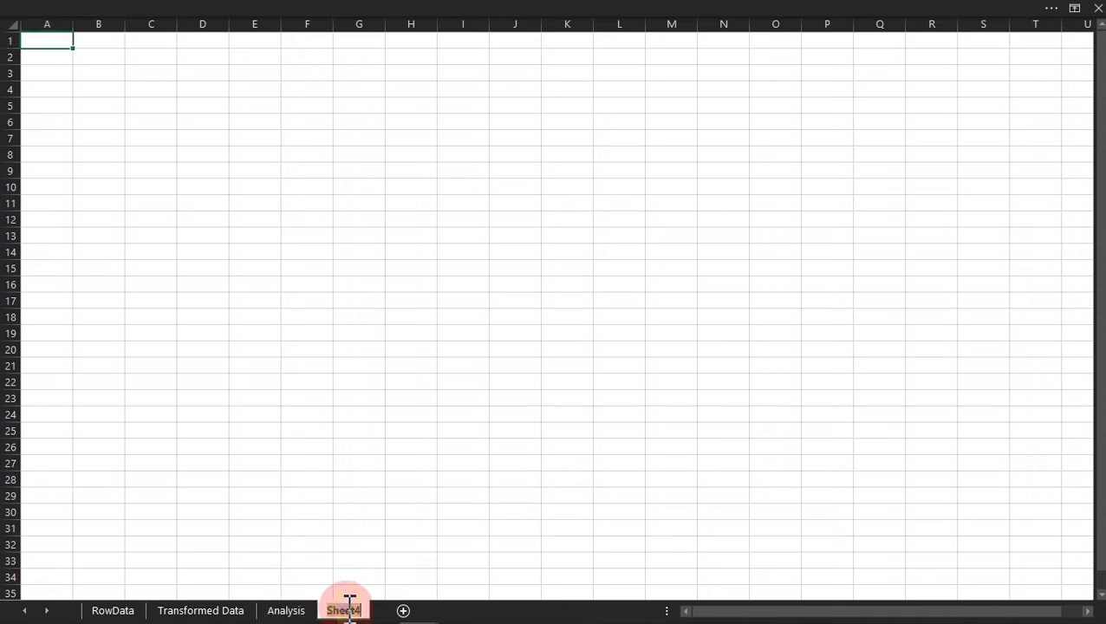
type("Dashboar")
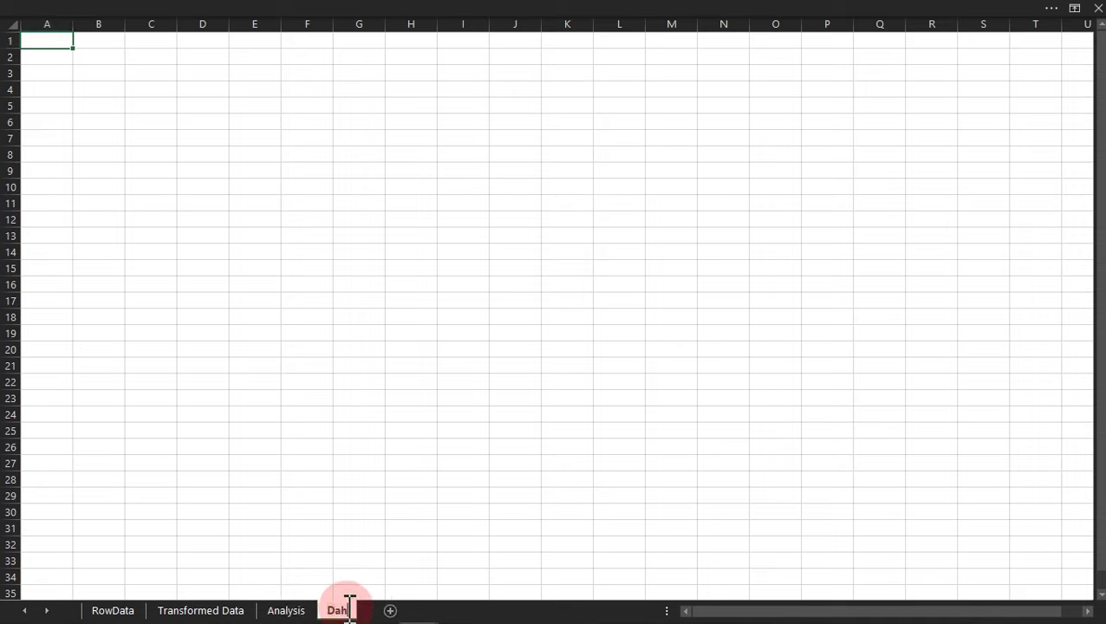
type("d")
key("Return")
key("ctrl+Page_Up")
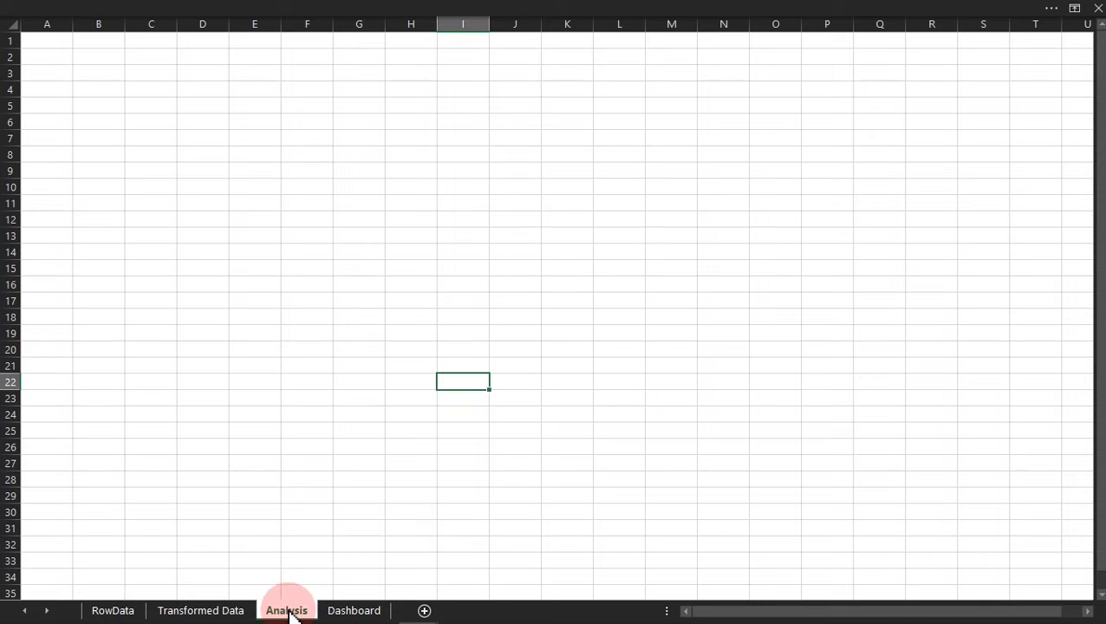
left_click(342, 612)
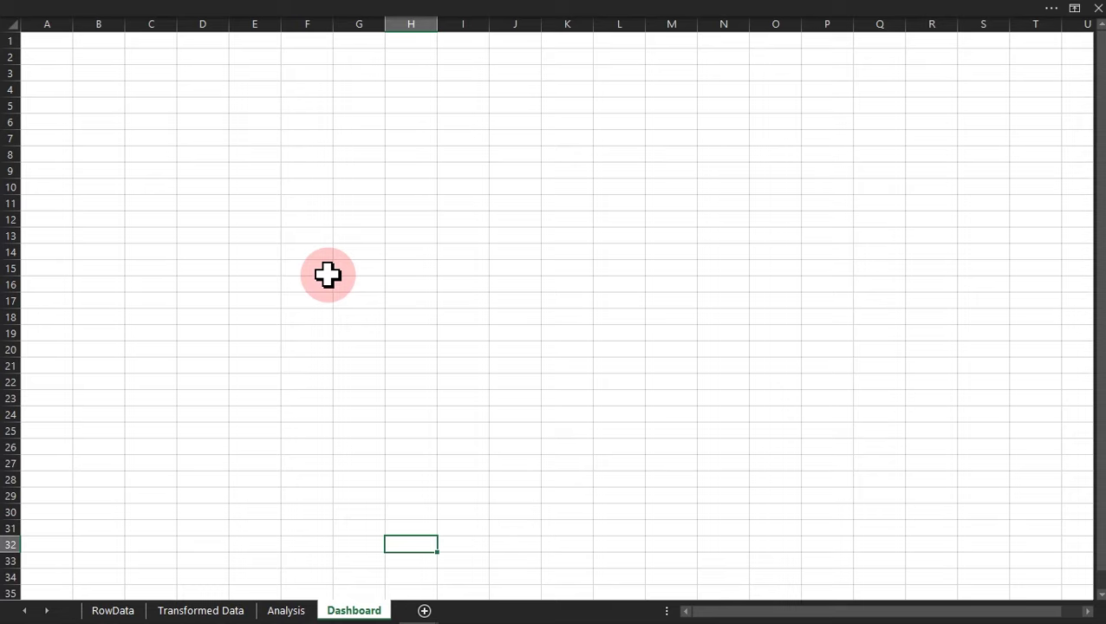
Set the ribbon to show tabs and commands all the time, and switch it back to auto-hide.
left_click(402, 11)
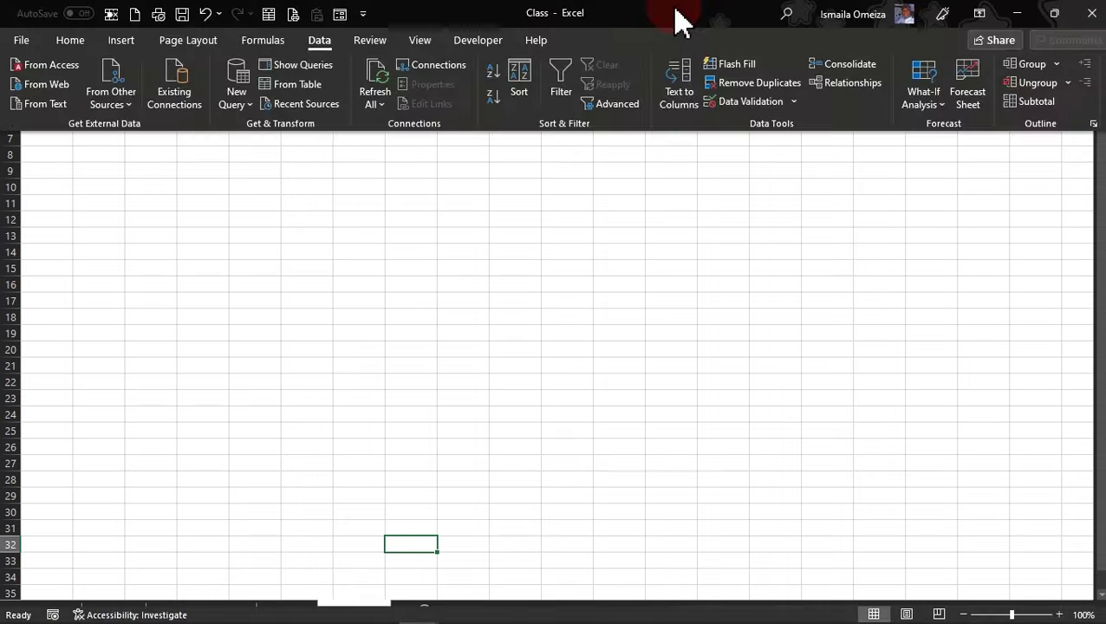
left_click(980, 15)
left_click(998, 153)
left_click(806, 250)
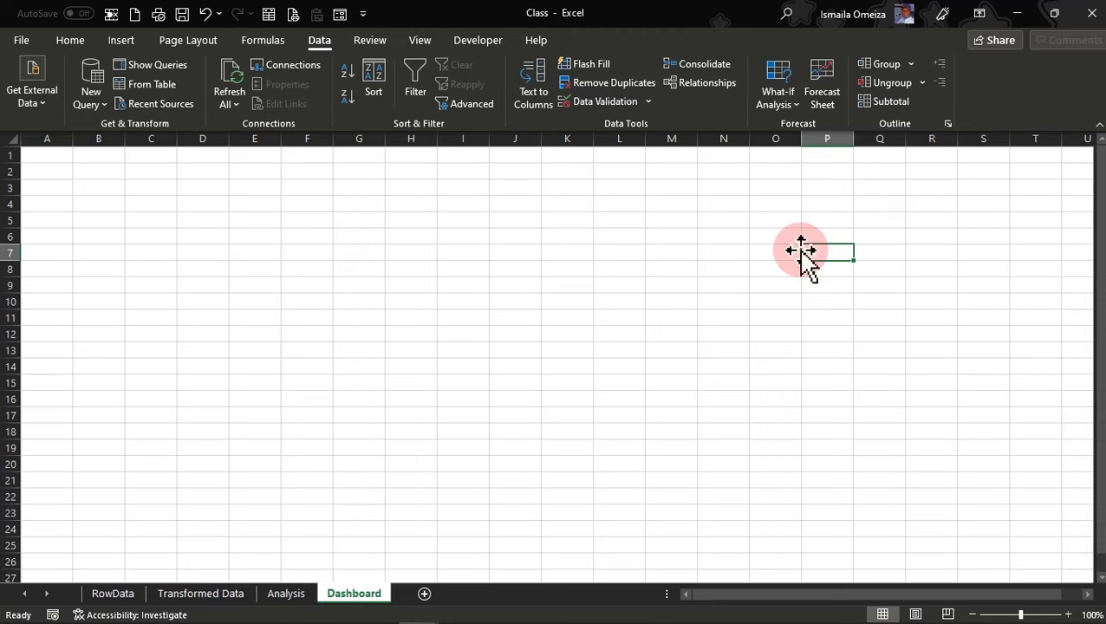
left_click(666, 270)
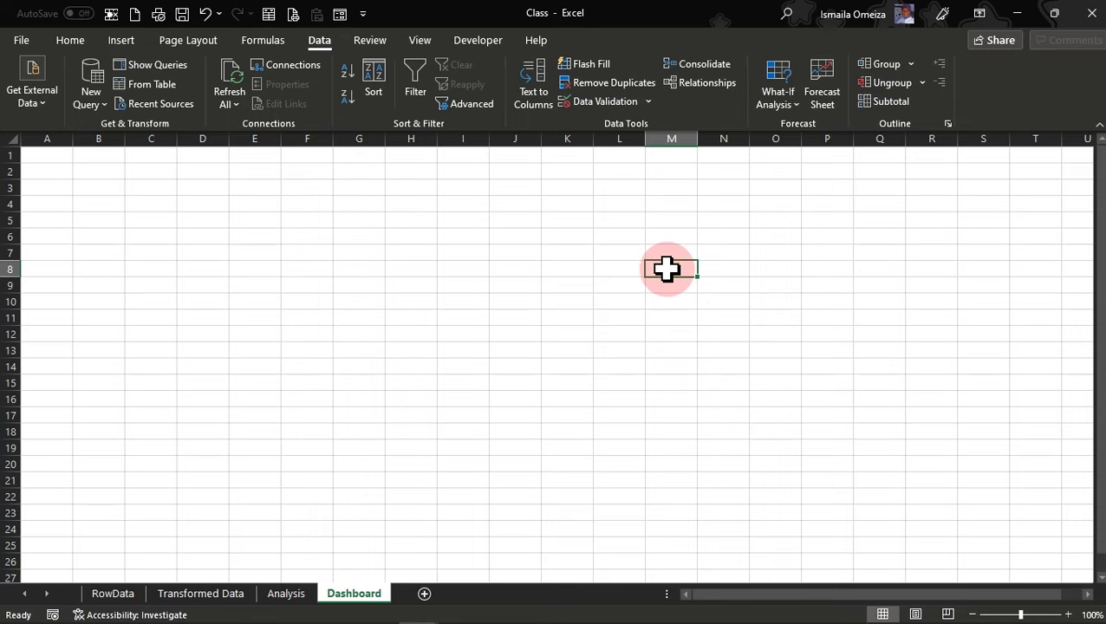
left_click(980, 14)
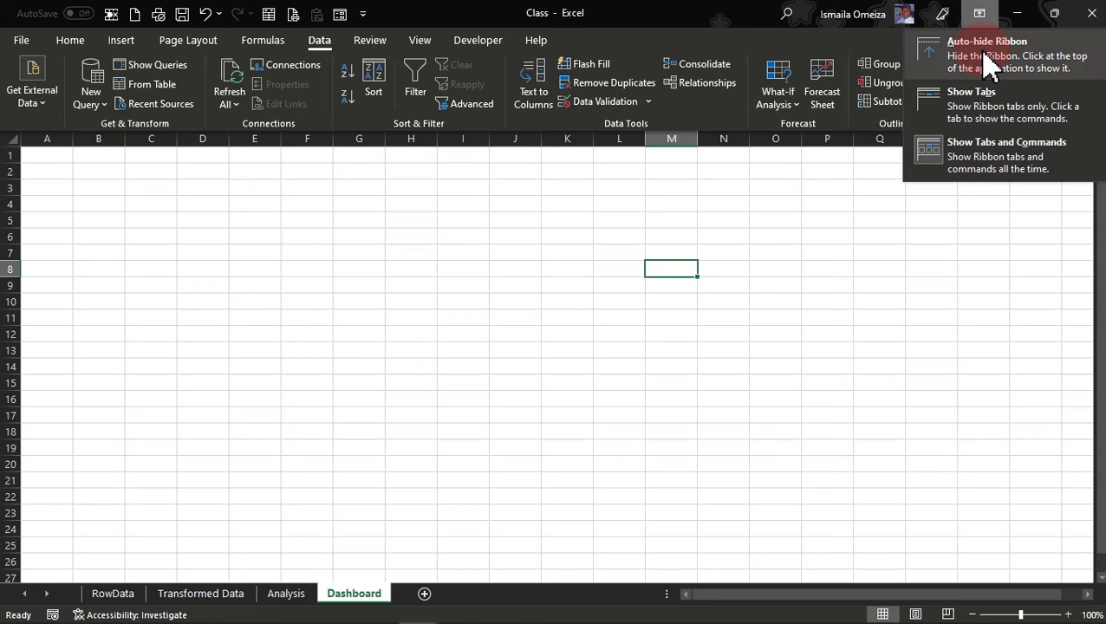
left_click(987, 53)
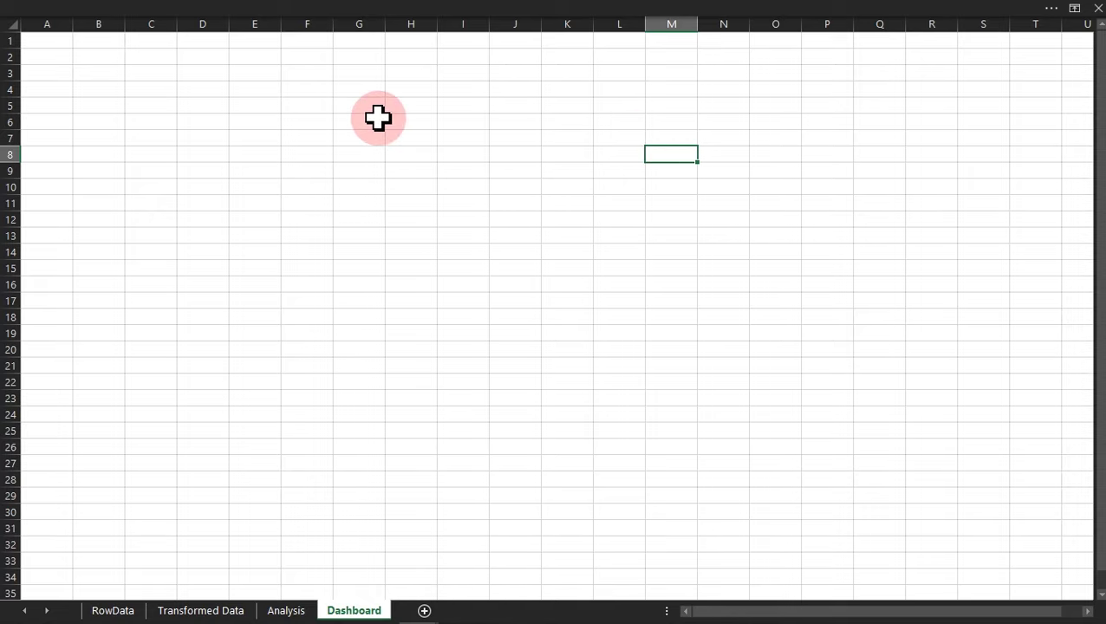
Turn off the gridlines and the row and column headings on the Dashboard sheet.
left_click(372, 12)
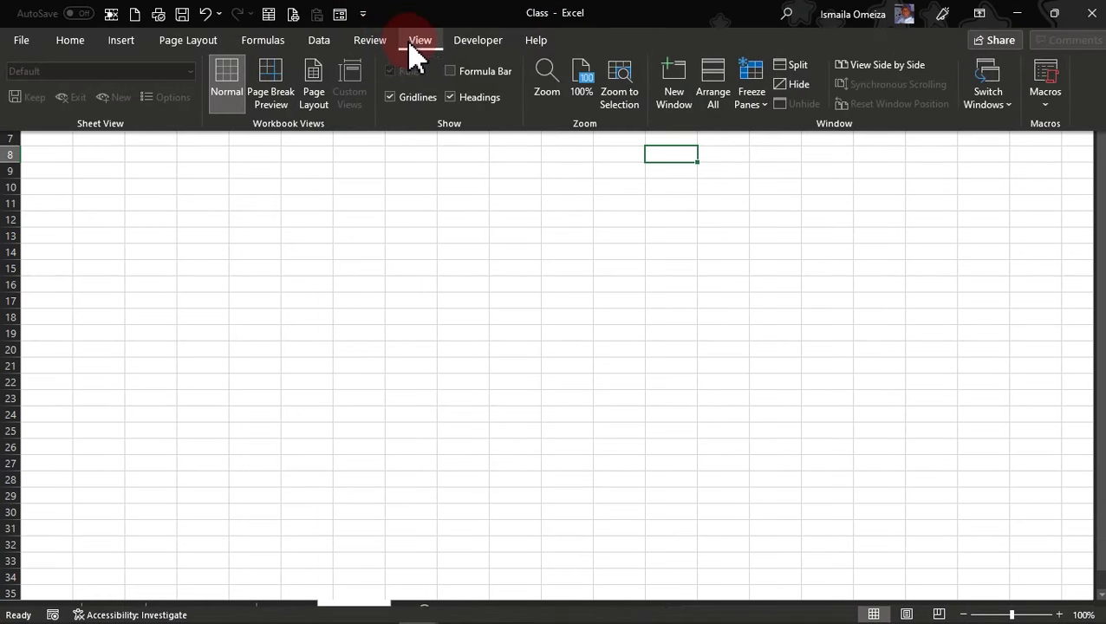
left_click(408, 102)
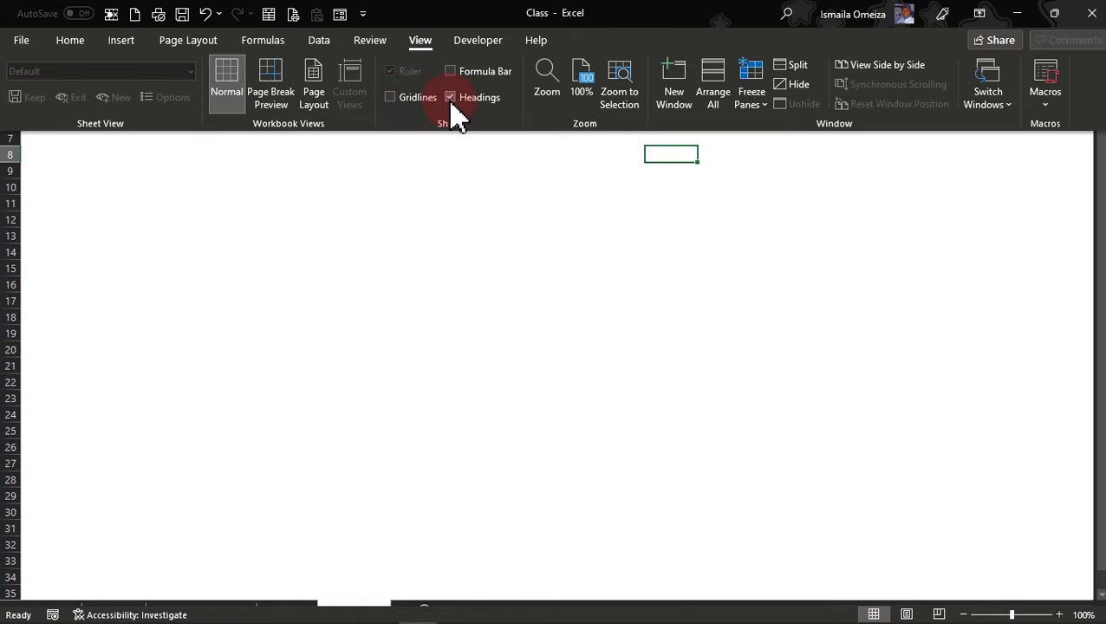
left_click(451, 99)
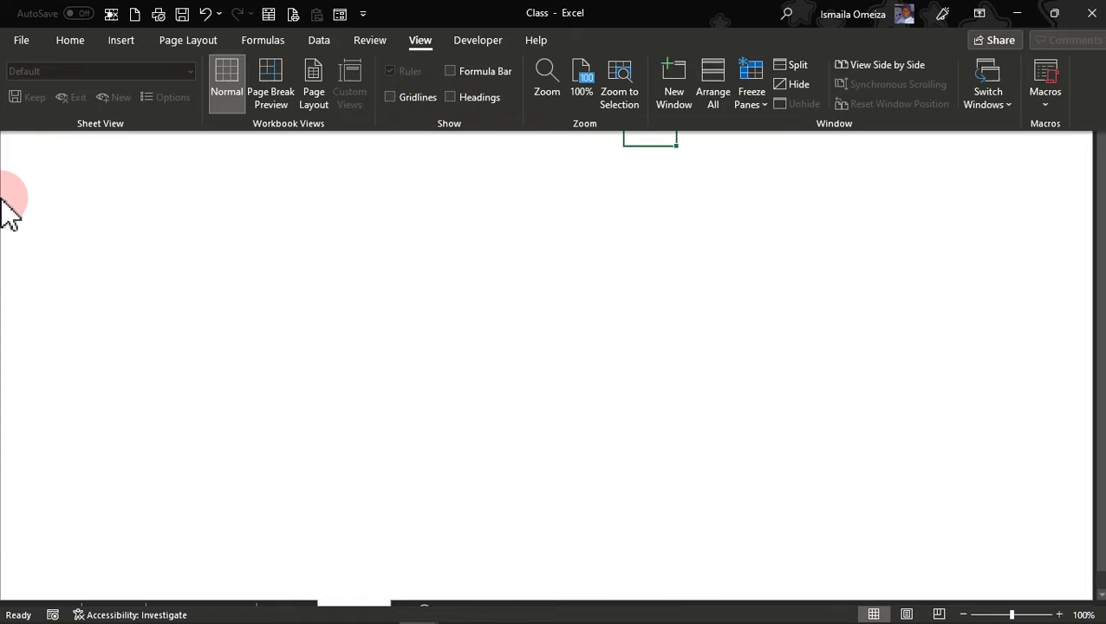
key("ctrl+shift+F1")
left_click(293, 190)
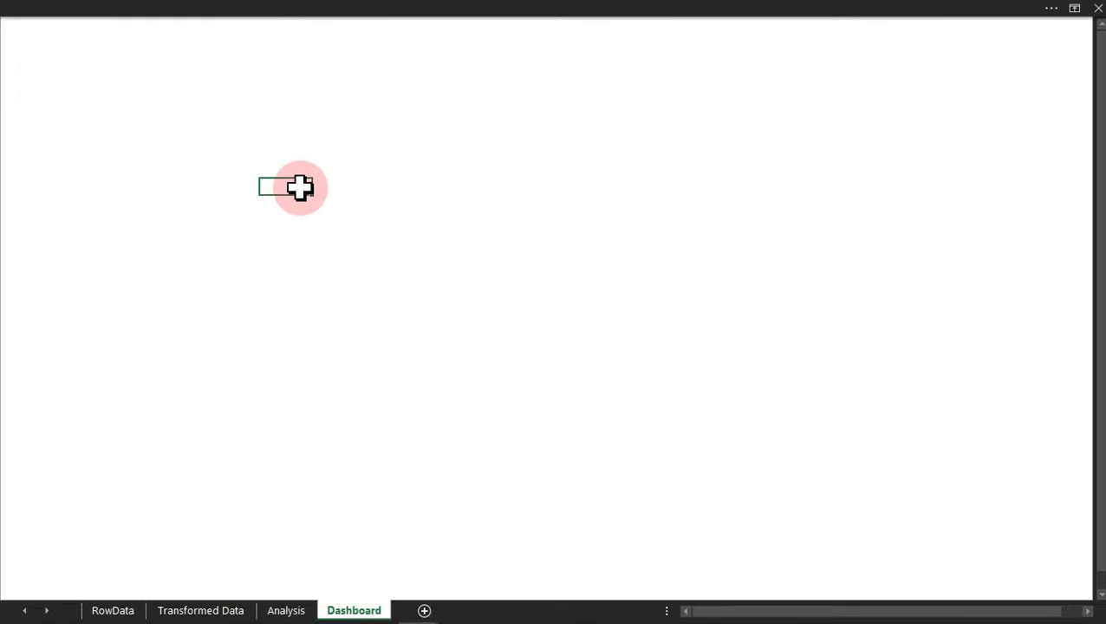
Fill every cell of the Dashboard sheet with White, Background 1, Darker 25%.
key("ctrl+a")
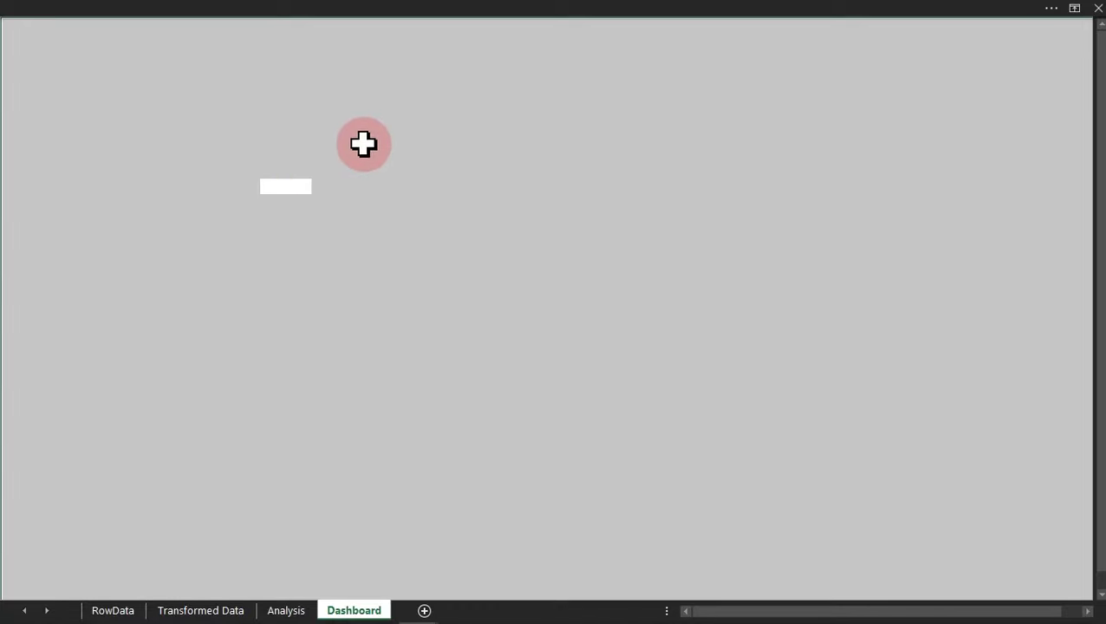
left_click(265, 10)
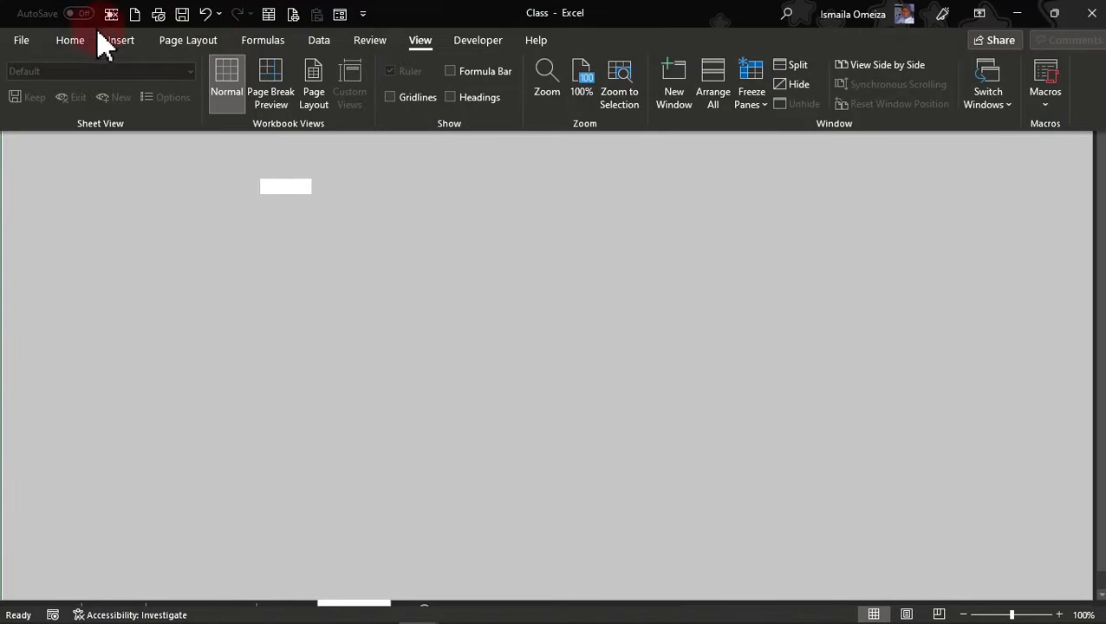
left_click(70, 41)
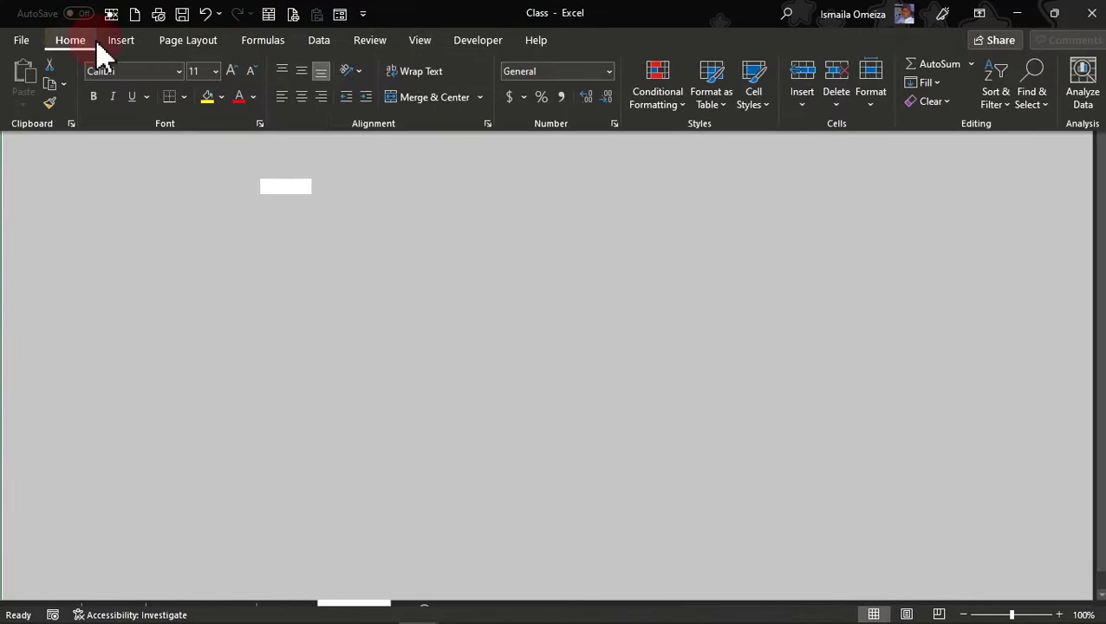
left_click(221, 97)
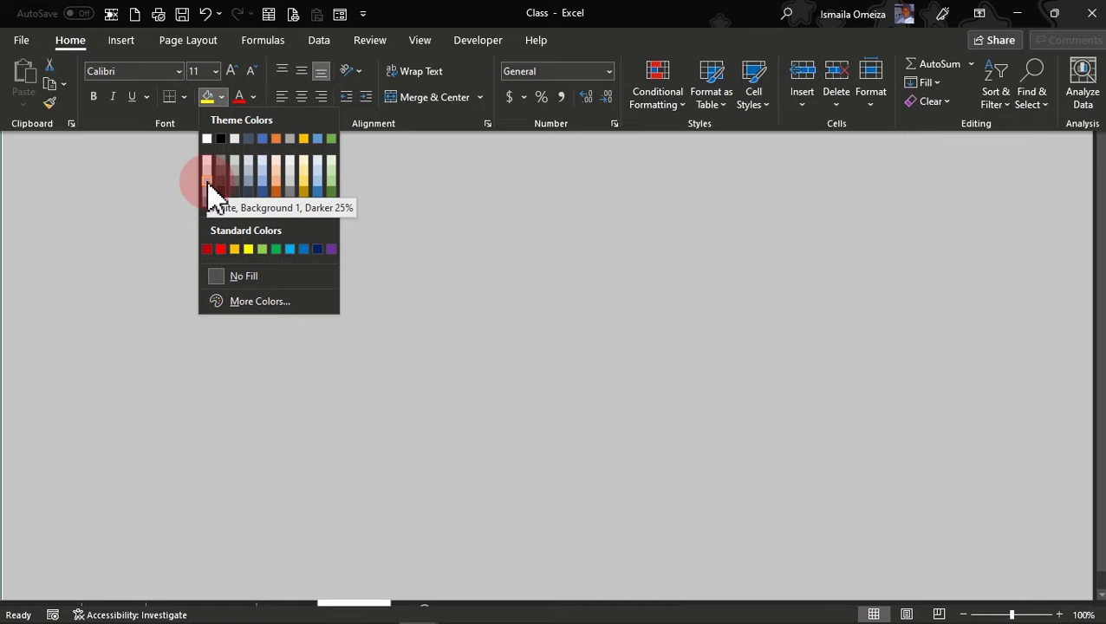
left_click(208, 184)
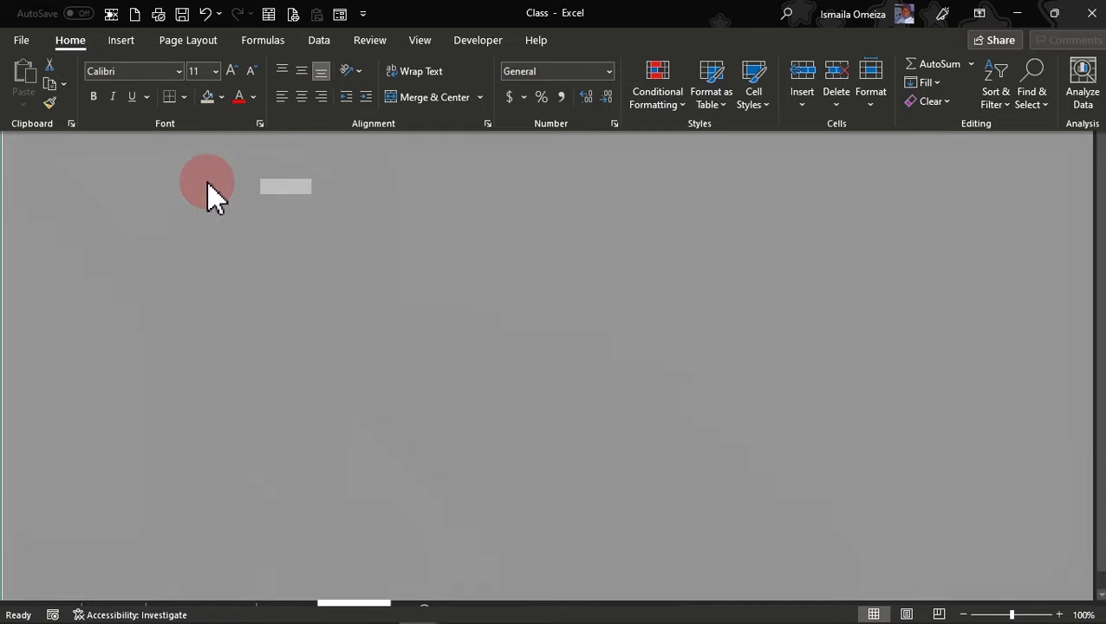
key("ctrl+shift+F1")
left_click(205, 185)
left_click(358, 236)
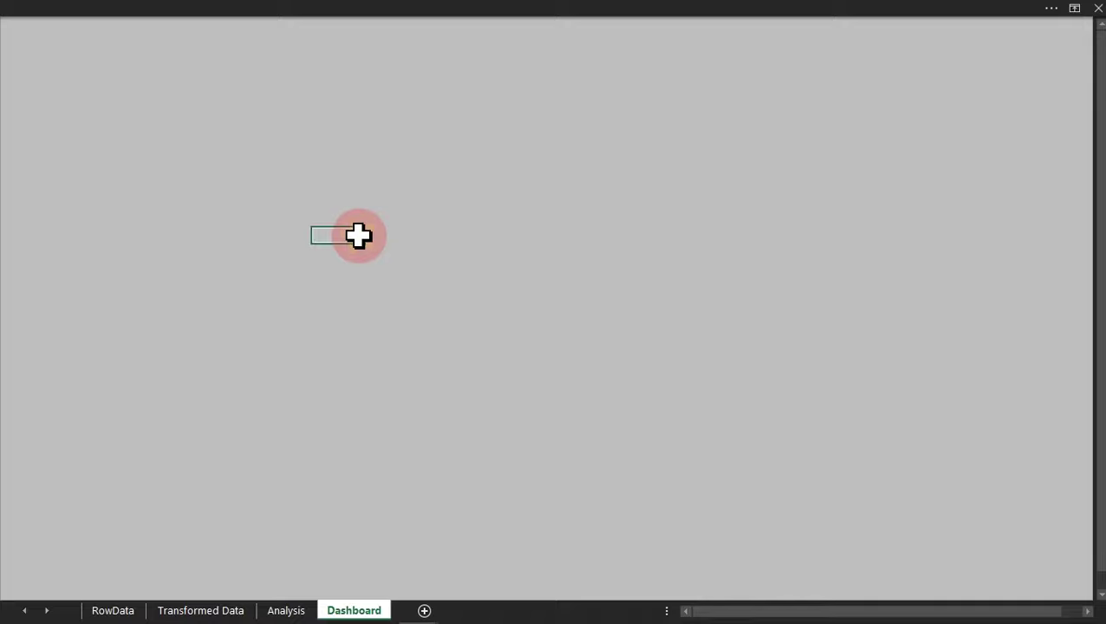
Draw a rounded-corner rectangle on the Dashboard sheet and enlarge it to cover nearly the whole visible sheet area.
left_click(111, 12)
key("ctrl+shift+F1")
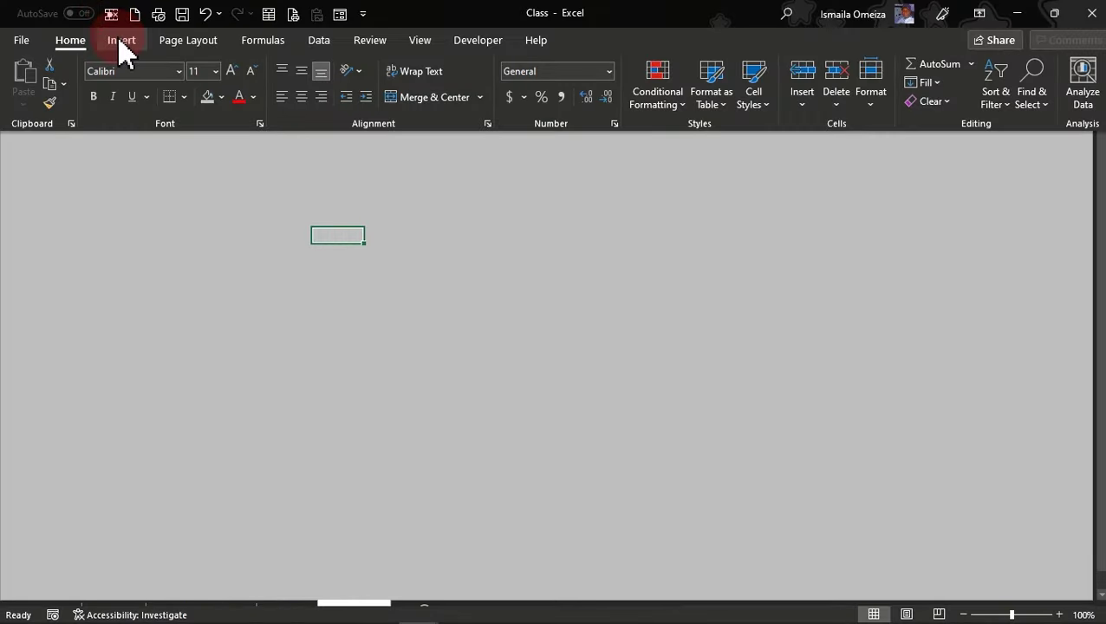
left_click(122, 43)
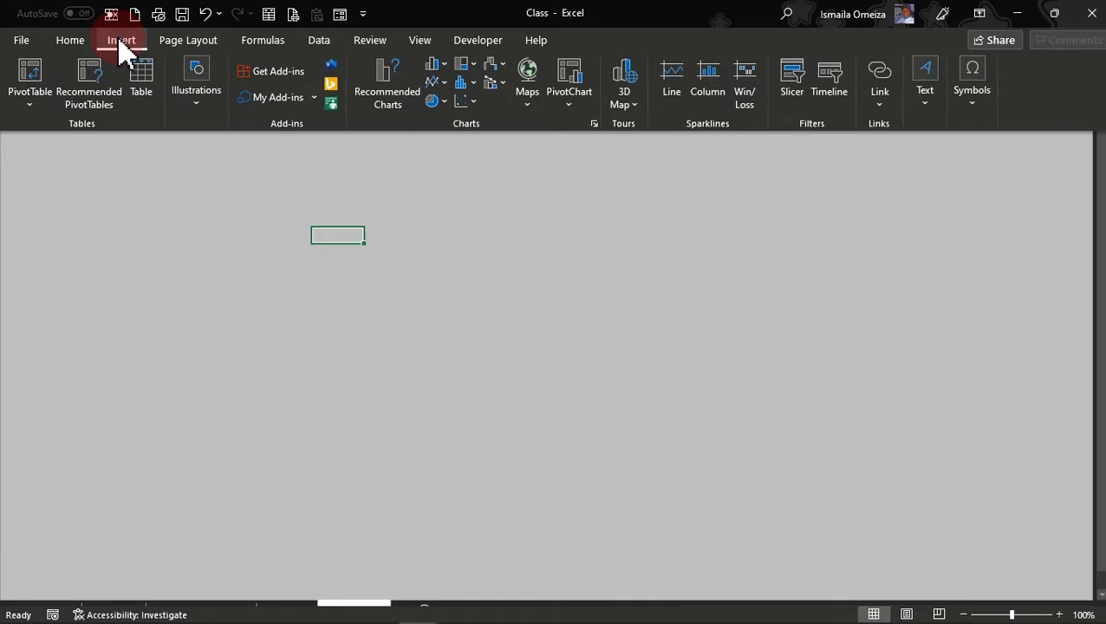
left_click(200, 113)
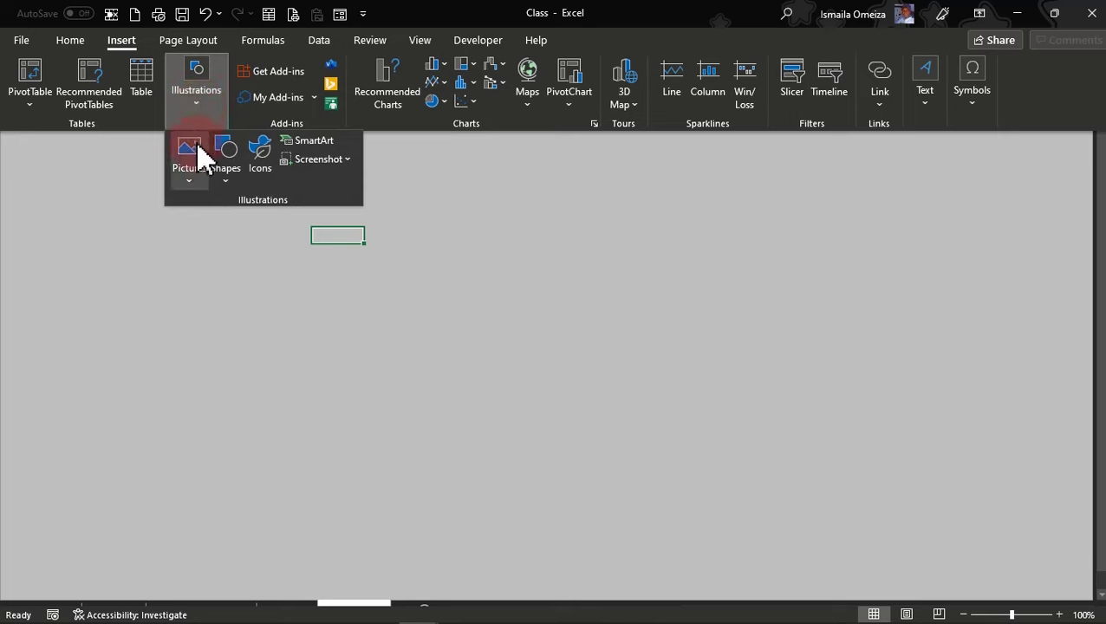
left_click(225, 193)
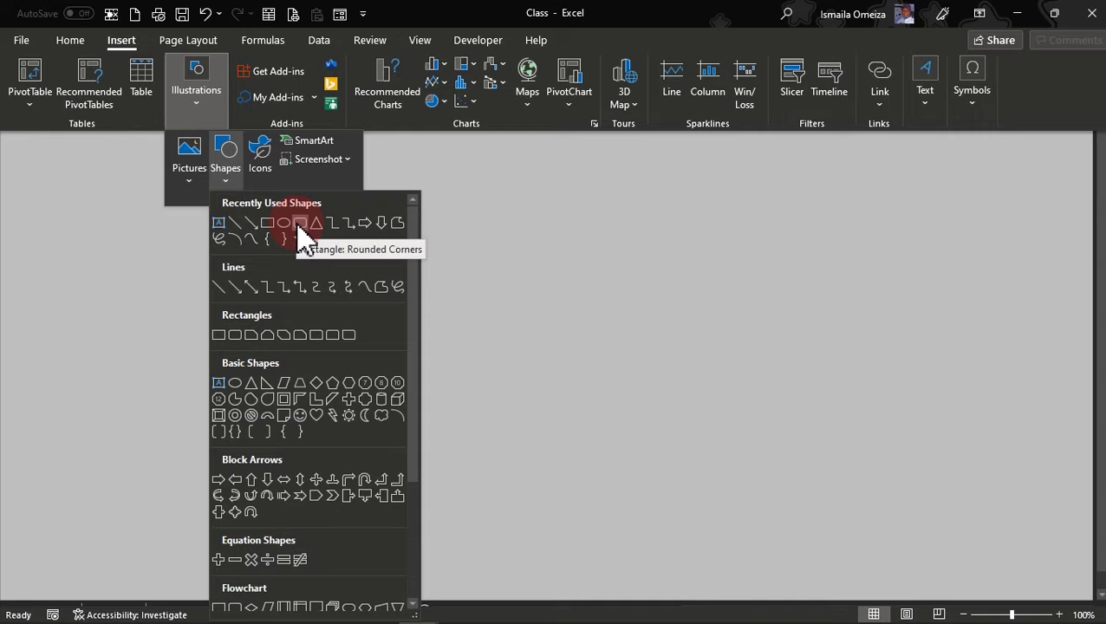
left_click(299, 224)
mouse_move(94, 72)
left_mouse_down()
mouse_move(272, 155)
mouse_move(531, 362)
left_mouse_up()
left_click_drag(341, 229, 873, 440)
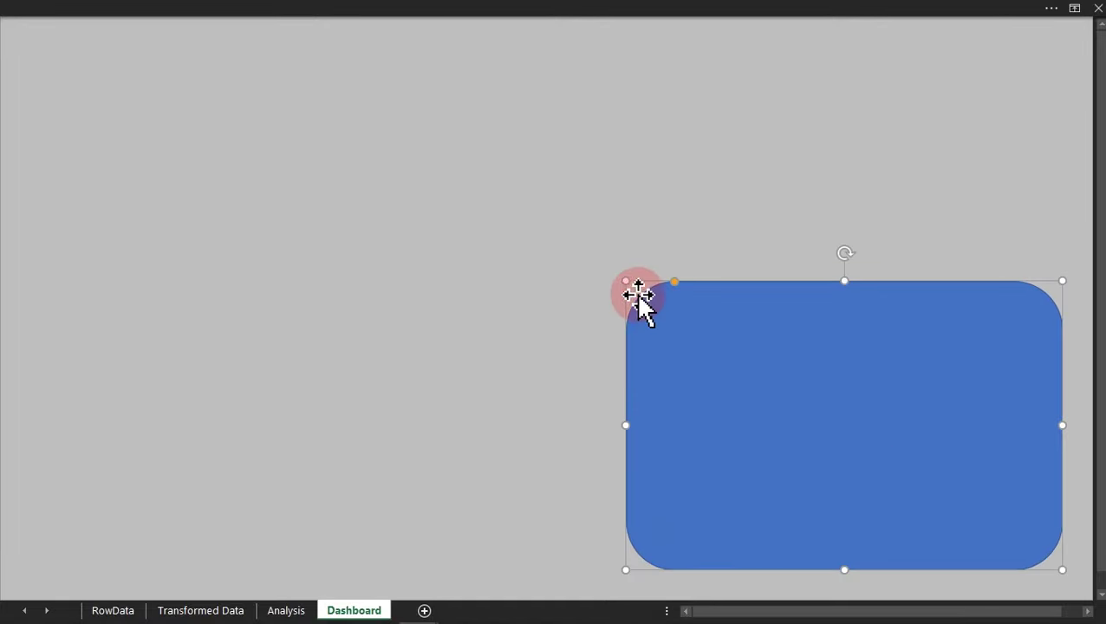
left_click_drag(626, 280, 38, 47)
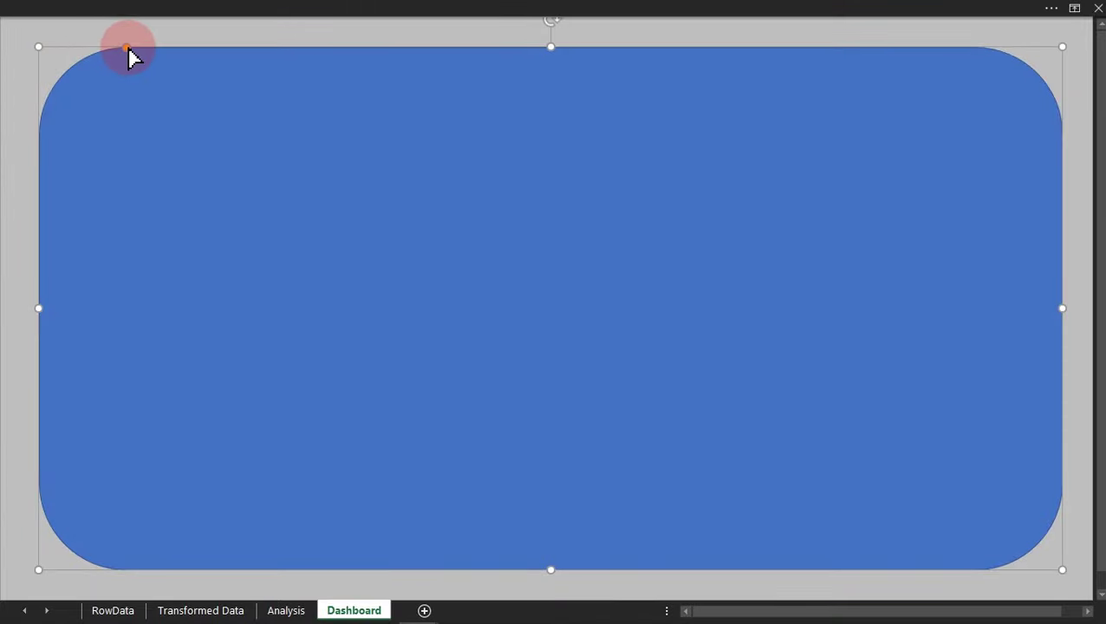
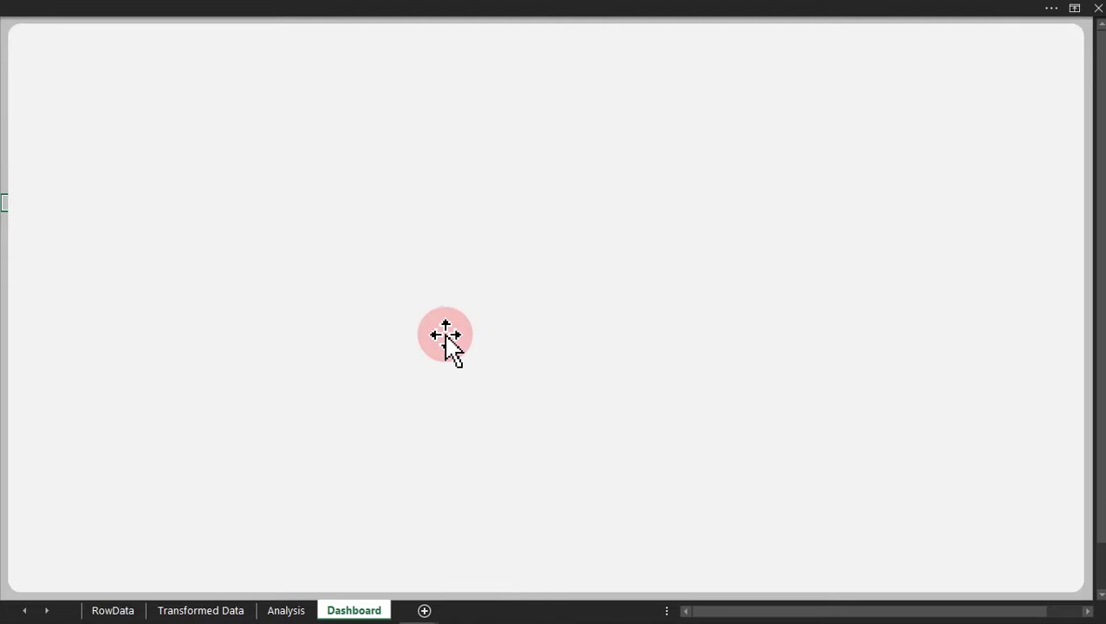
Insert two blank rows above the table header on the Transformed Data sheet.
left_click(219, 611)
left_click(336, 274)
key("Right")
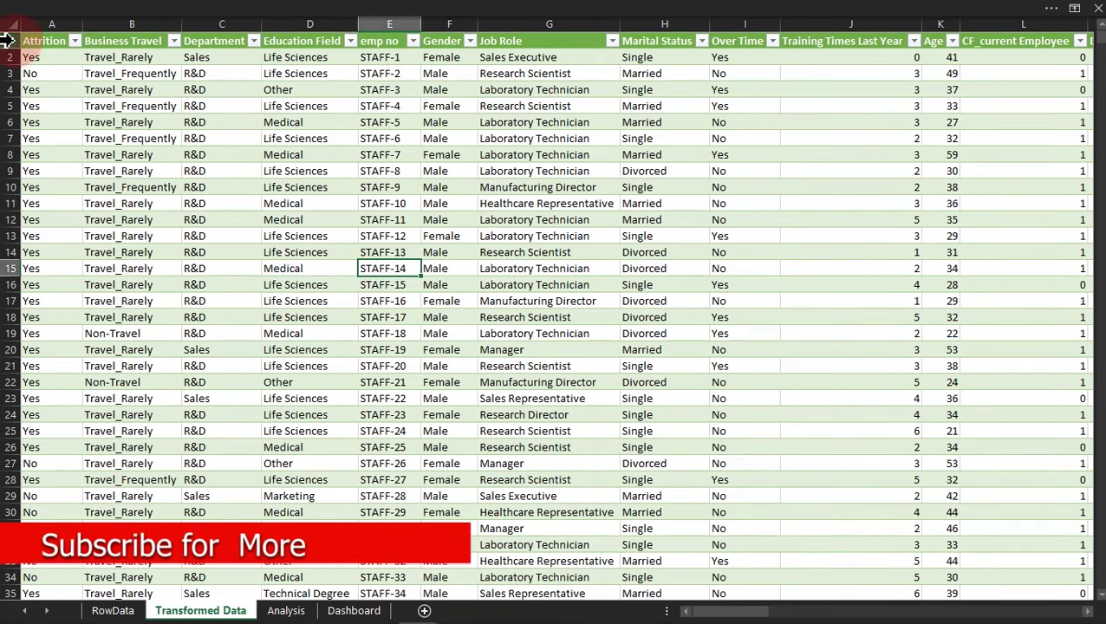
left_click_drag(7, 40, 11, 50)
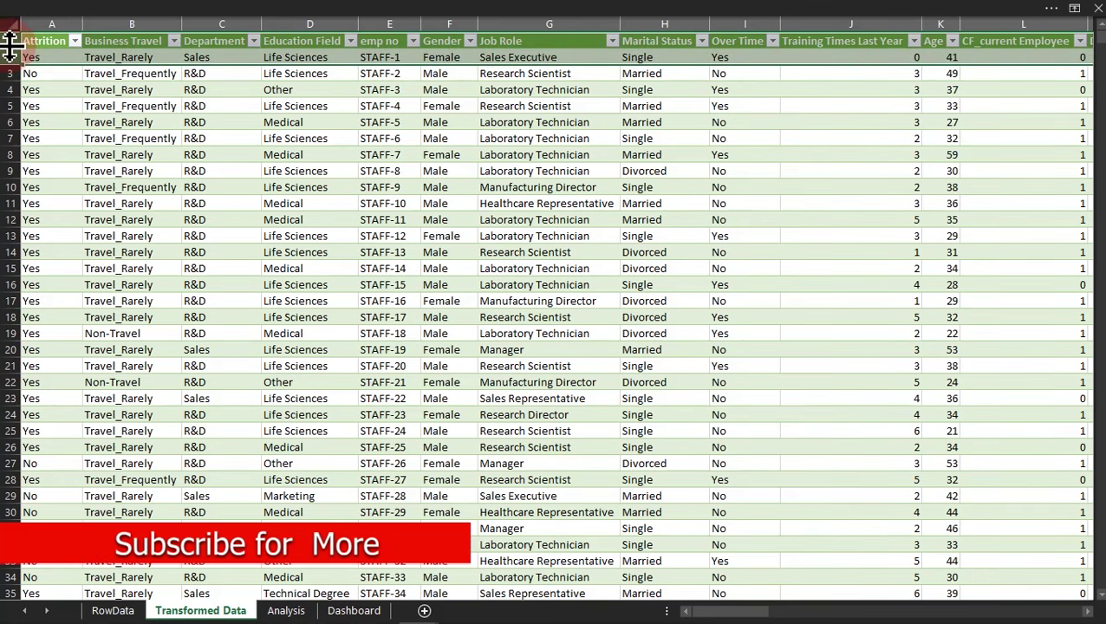
right_click(10, 46)
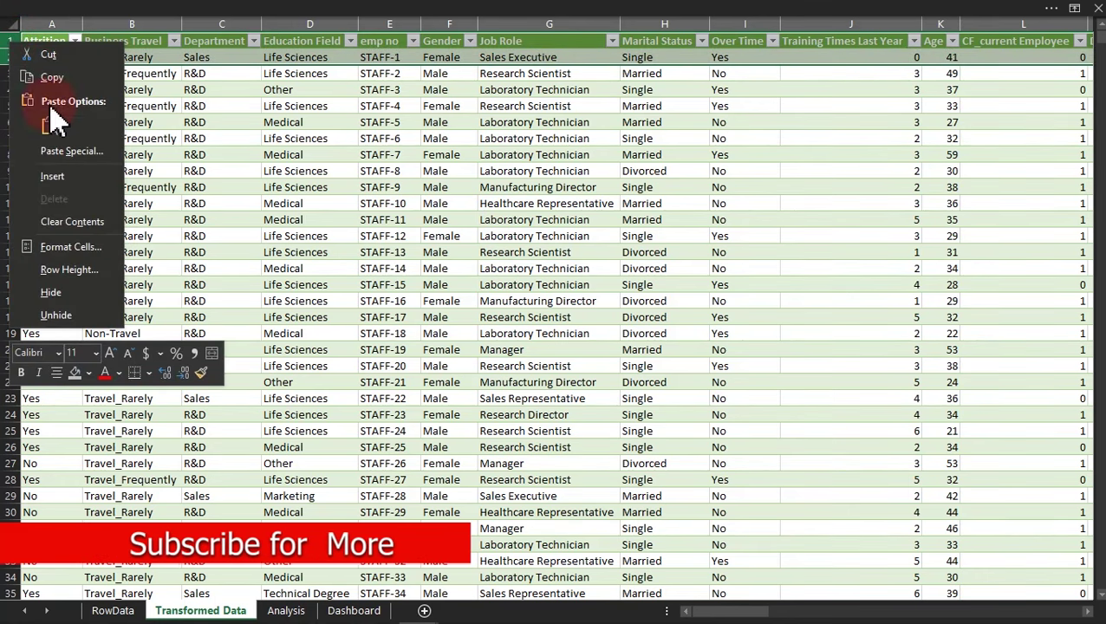
left_click(59, 176)
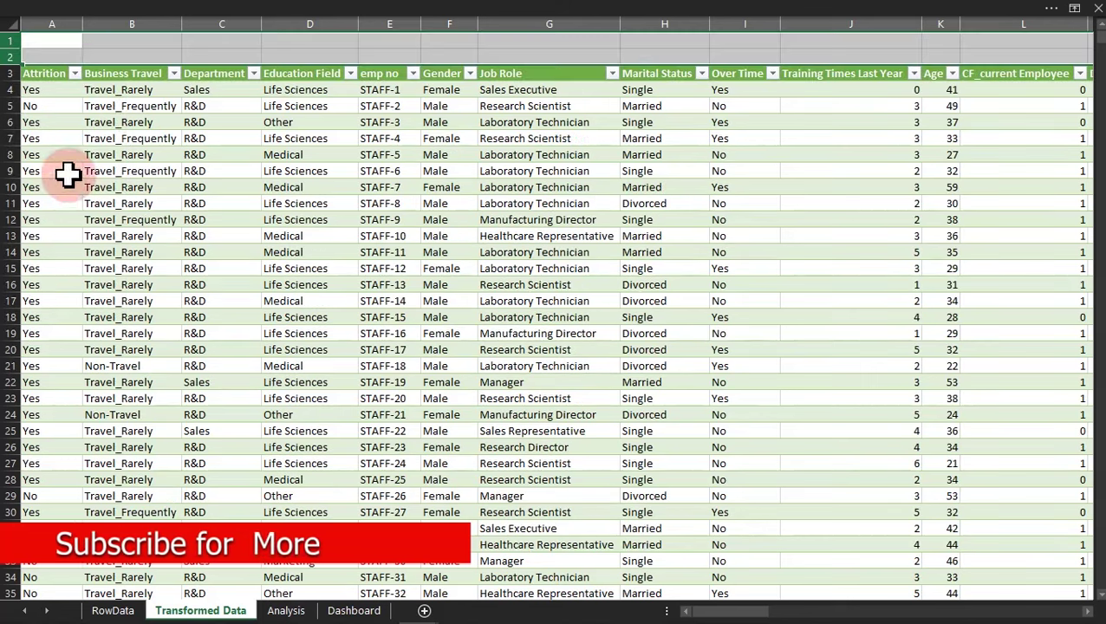
Insert a blank column before the Attrition column on the Transformed Data sheet.
left_click(59, 19)
right_click(58, 19)
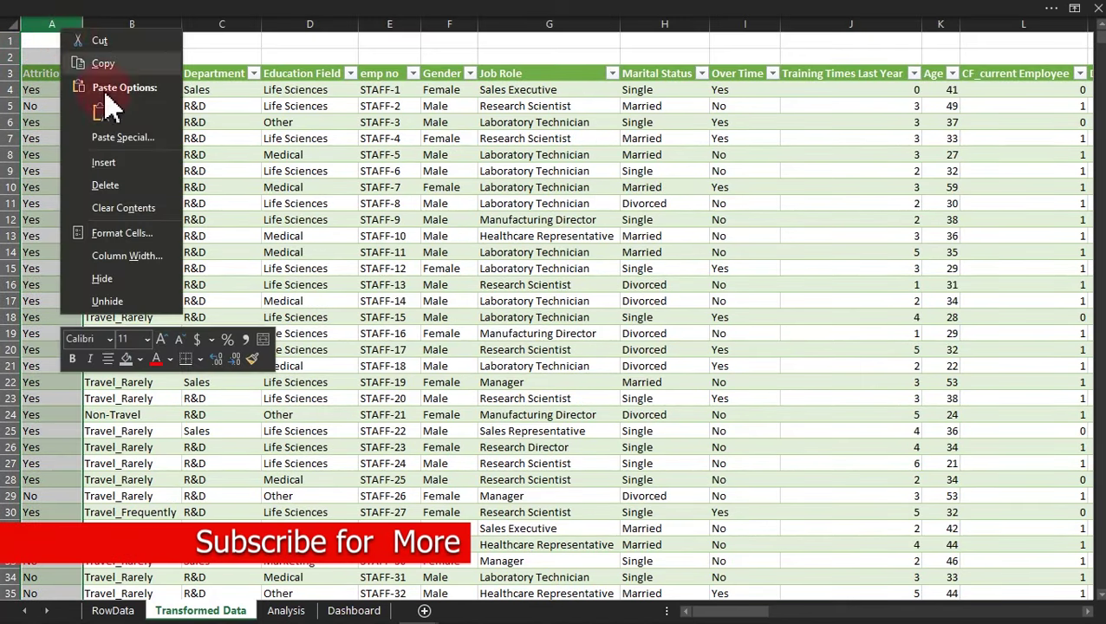
left_click(104, 163)
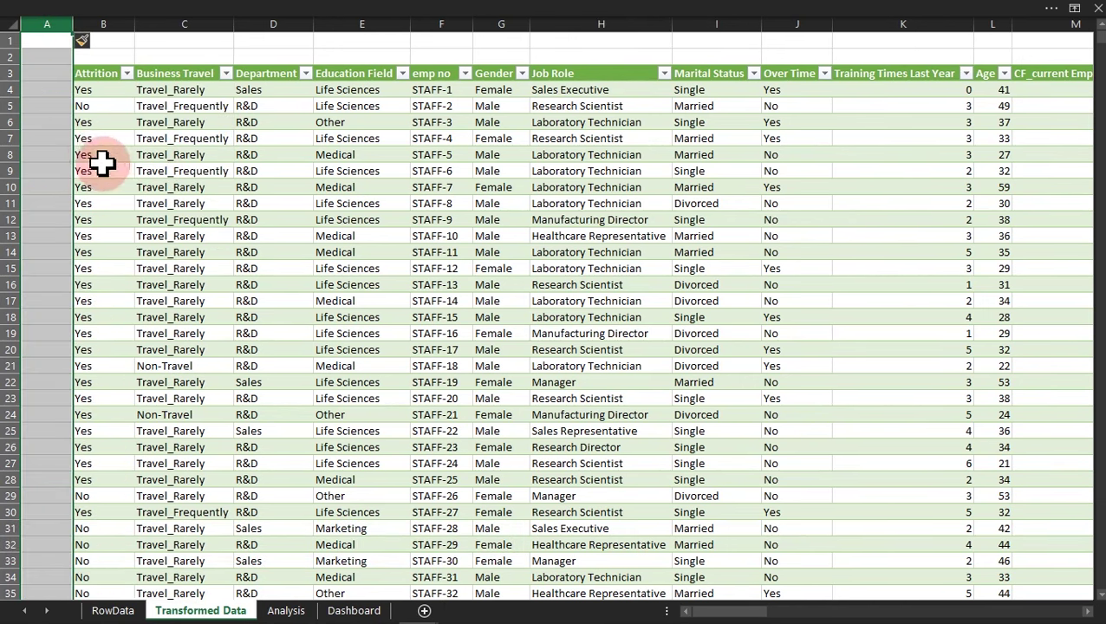
left_click(167, 172)
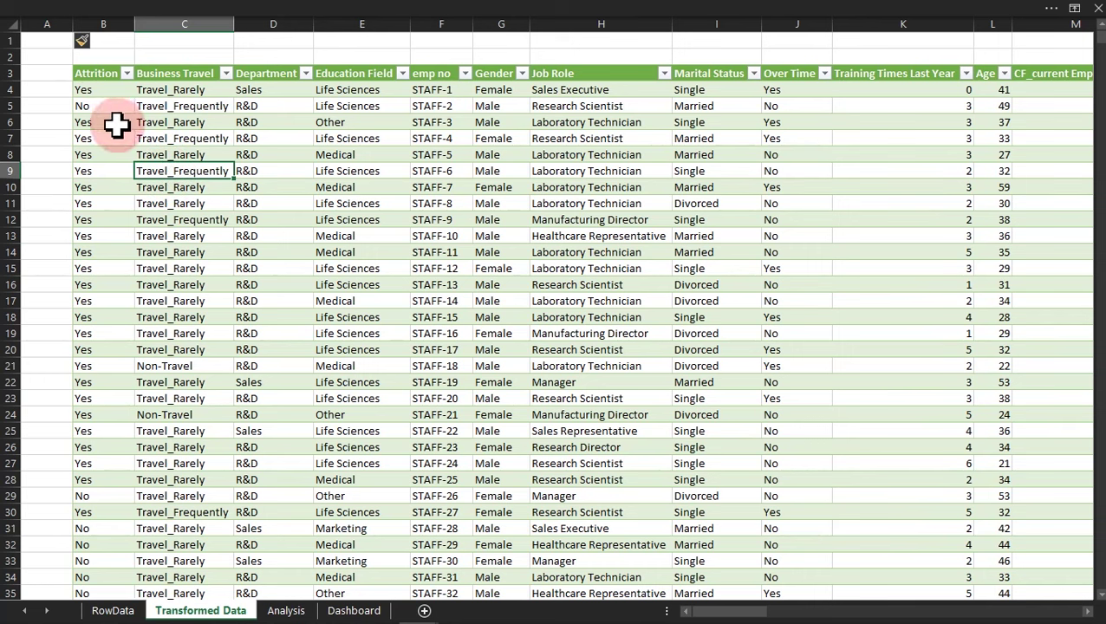
Look at the filter values of the Department column and dismiss the list without filtering.
left_click(256, 73)
left_click(307, 74)
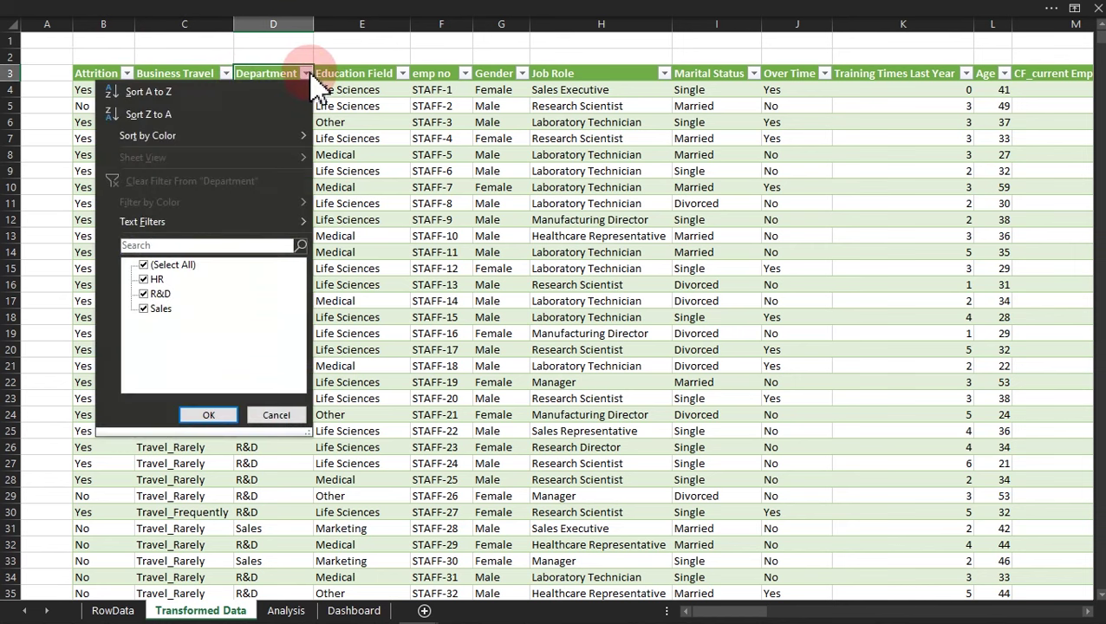
left_click(388, 147)
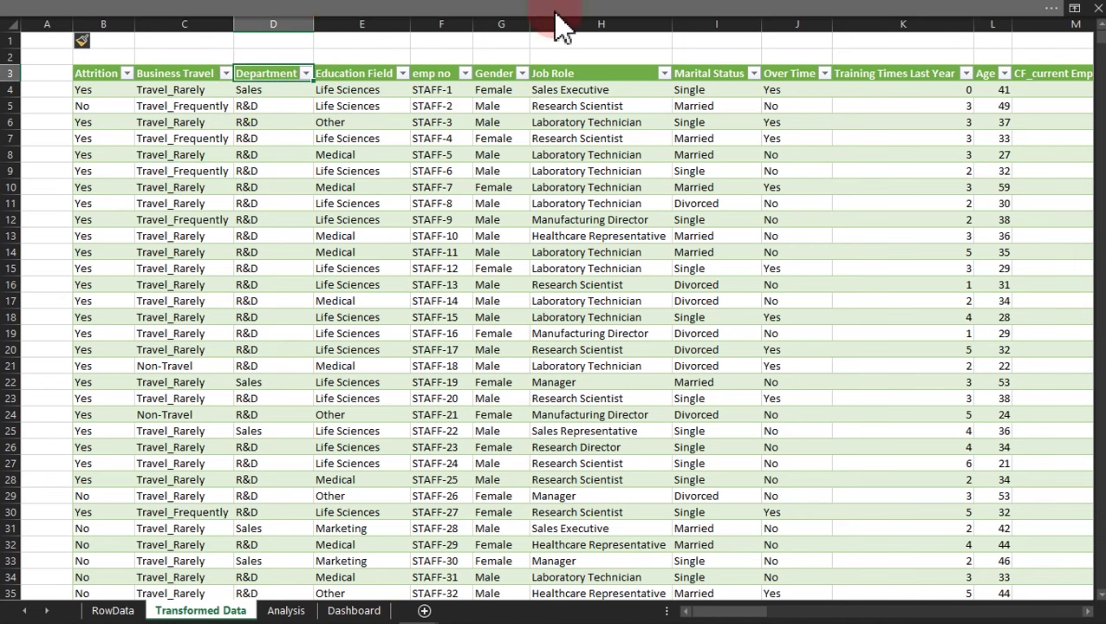
Turn off the filter buttons in the table's header row on the Transformed Data sheet.
left_click(502, 17)
left_click(317, 38)
left_click(565, 77)
left_click(527, 208)
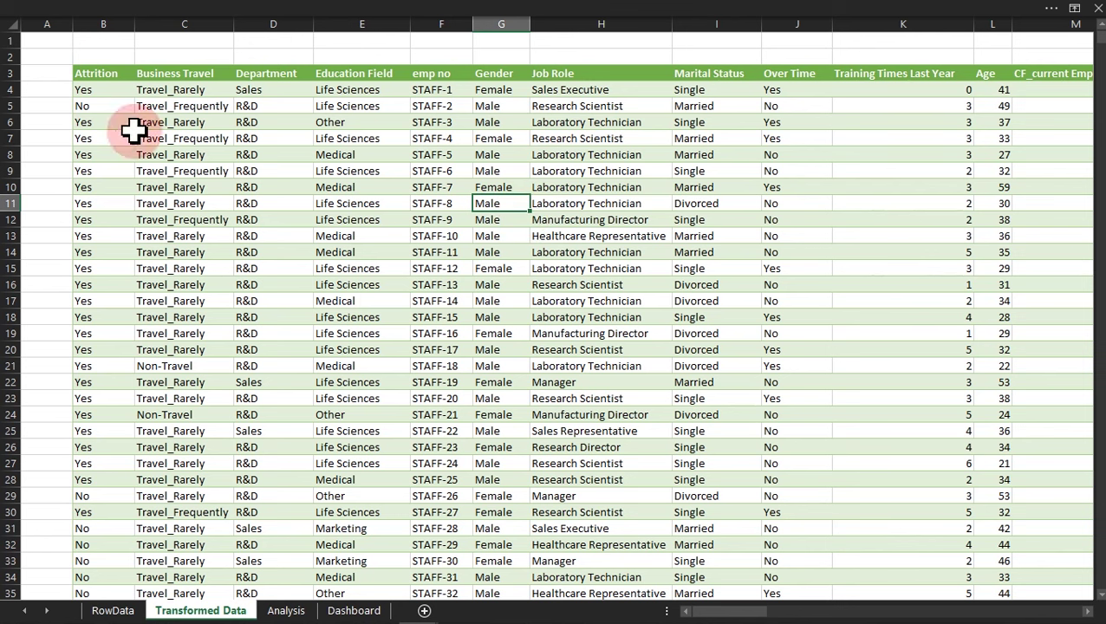
Increase the height of all rows on the Transformed Data sheet, and make the table's header row slightly taller than the rest.
left_click(10, 26)
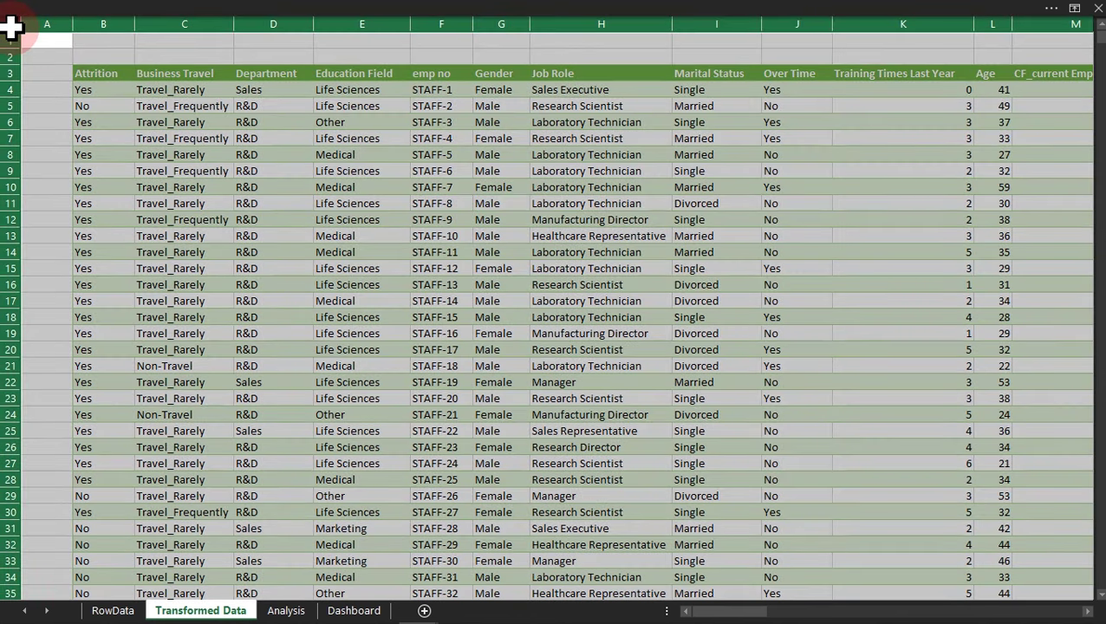
left_click_drag(11, 99, 5, 102)
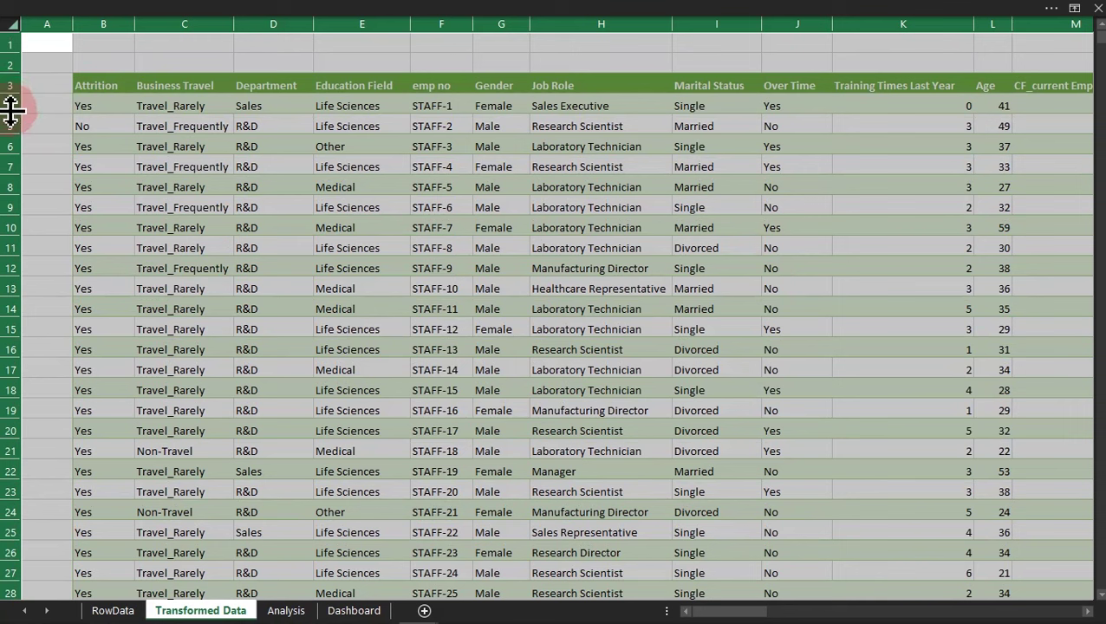
left_click_drag(10, 113, 9, 109)
left_click(91, 128)
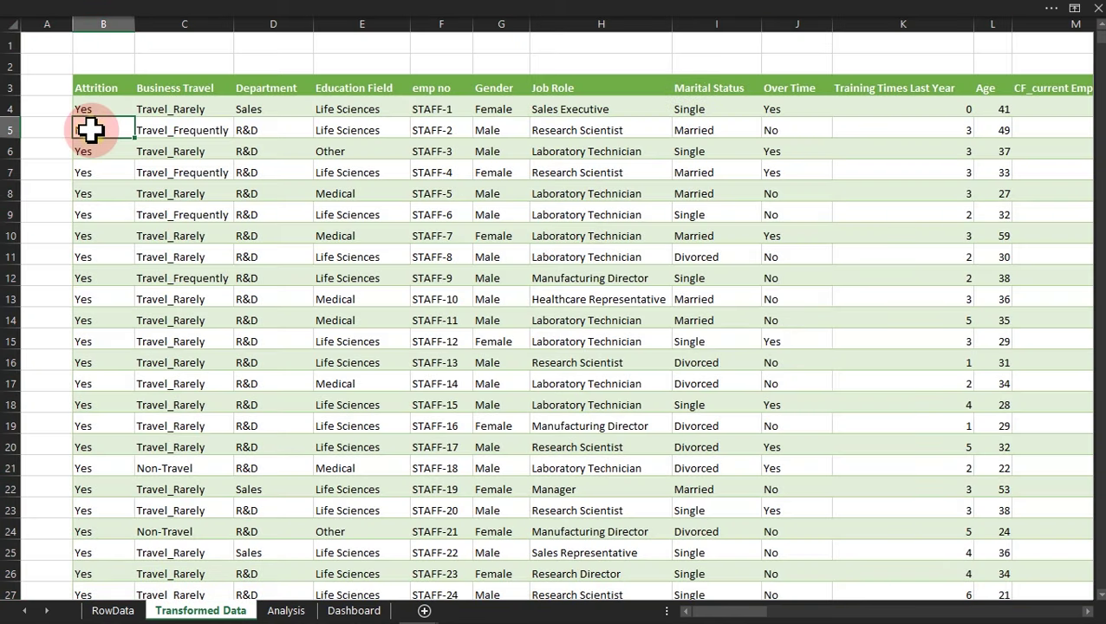
left_click_drag(18, 94, 18, 102)
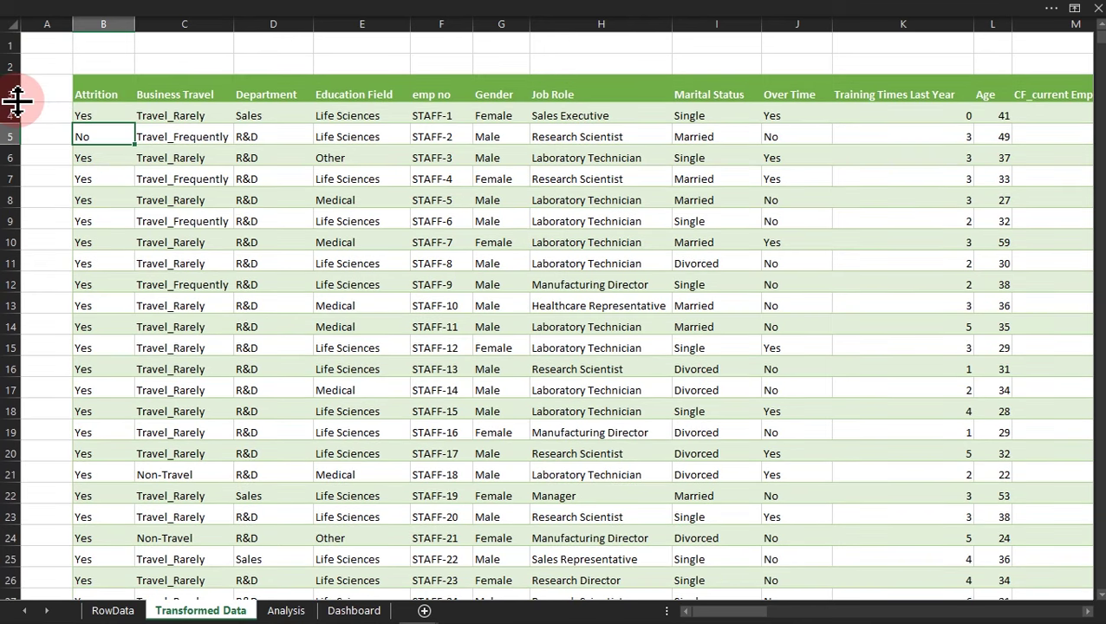
Center the contents of all cells on the Transformed Data sheet both horizontally and vertically.
left_click(10, 24)
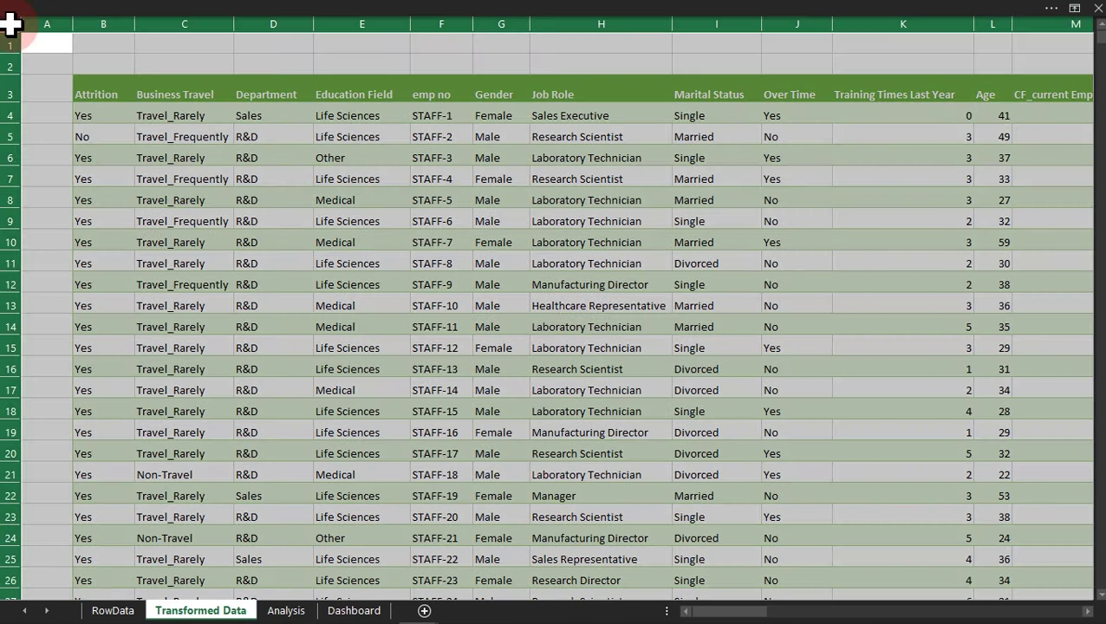
left_click(147, 10)
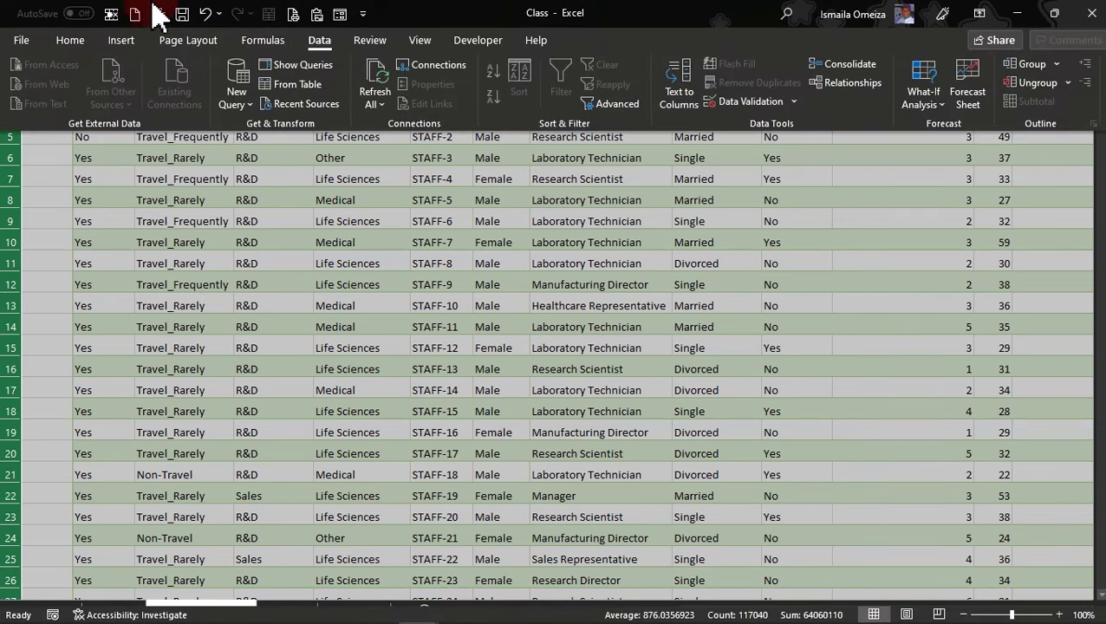
left_click(78, 43)
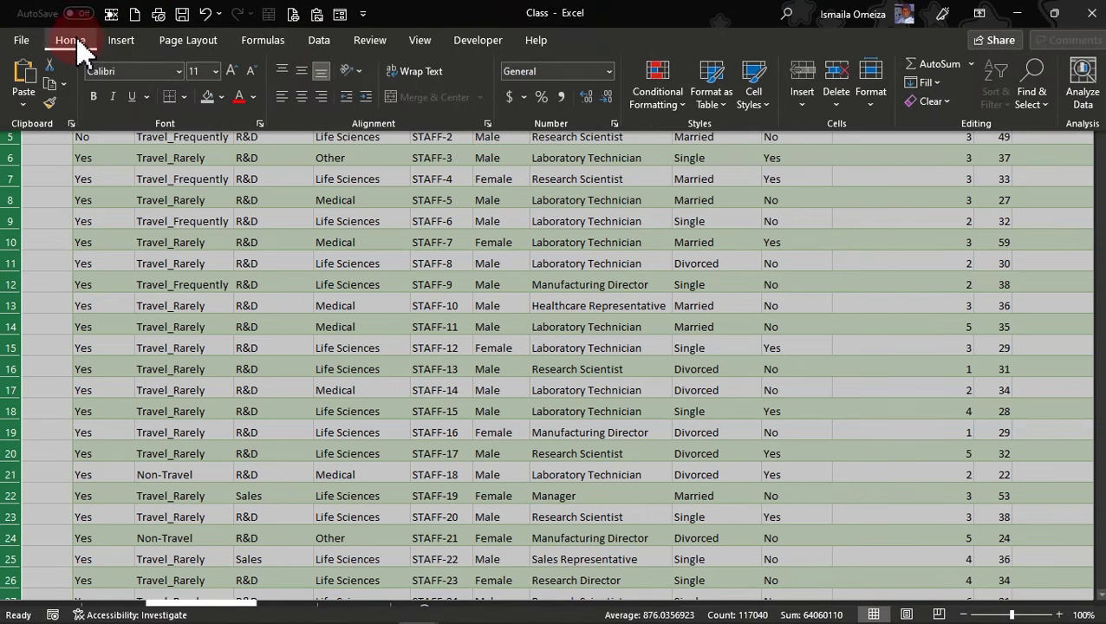
left_click(301, 96)
left_click(301, 73)
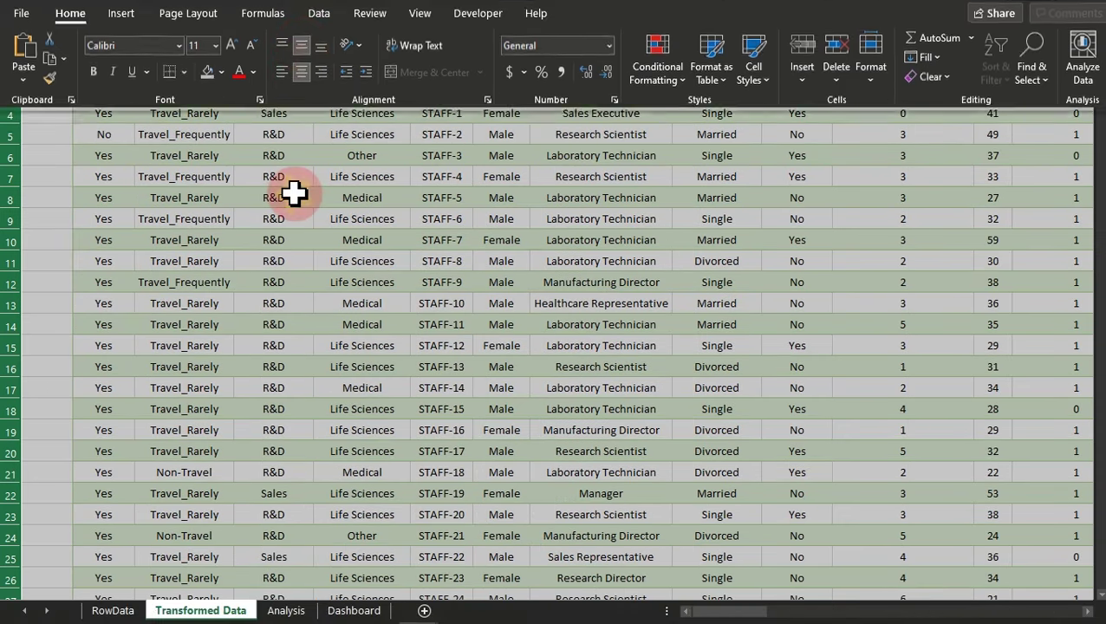
left_click(291, 190)
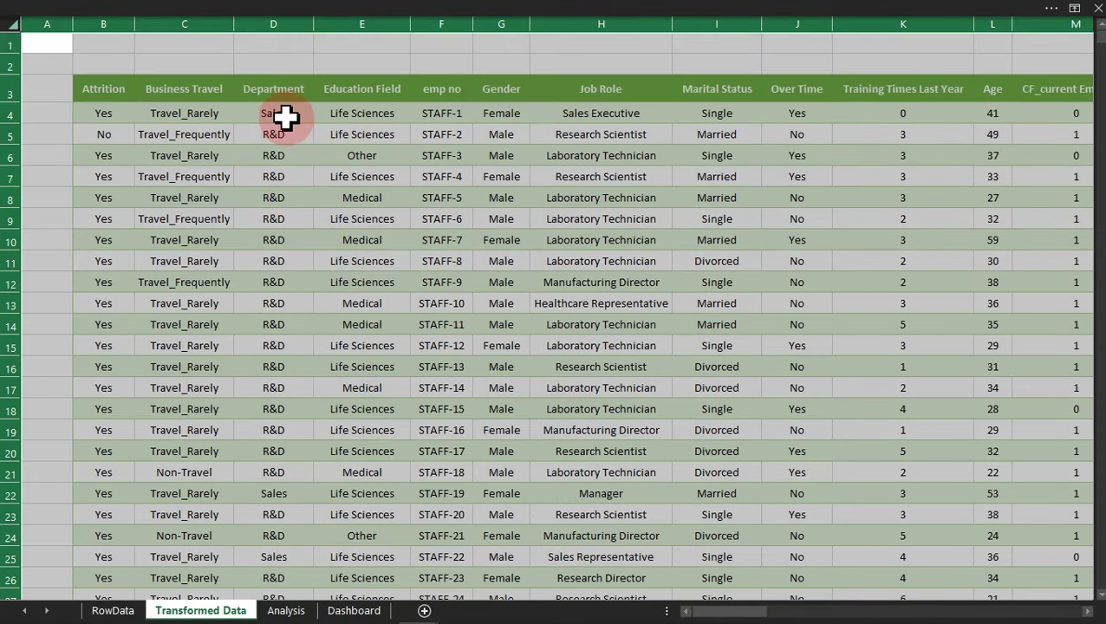
left_click(210, 111)
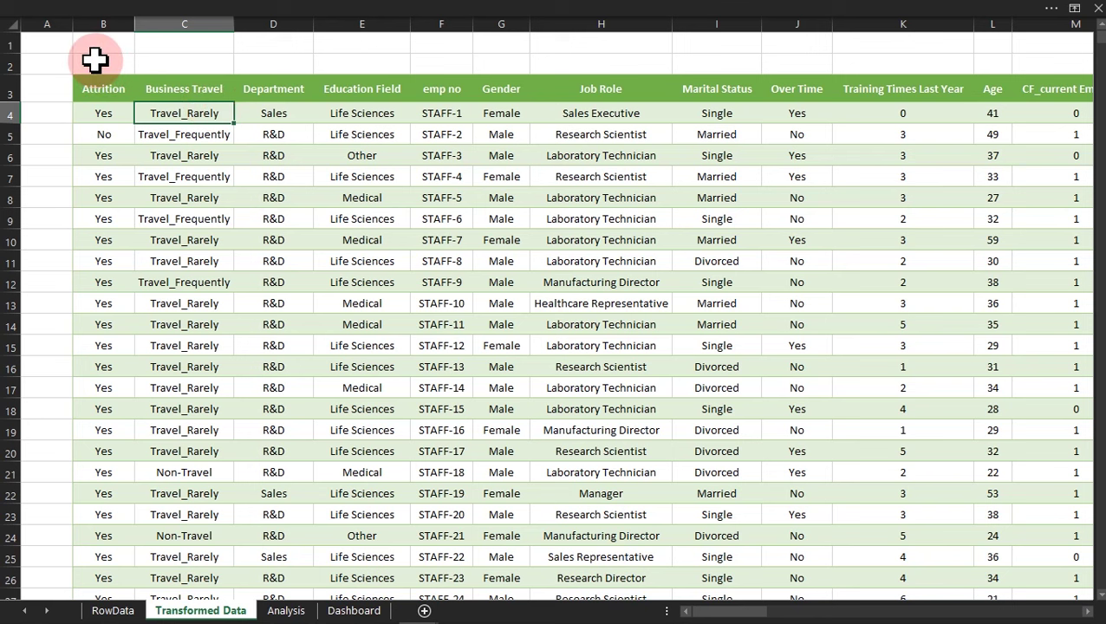
Fill the entire Transformed Data sheet with the custom dark color #2E2F3C.
left_click(8, 23)
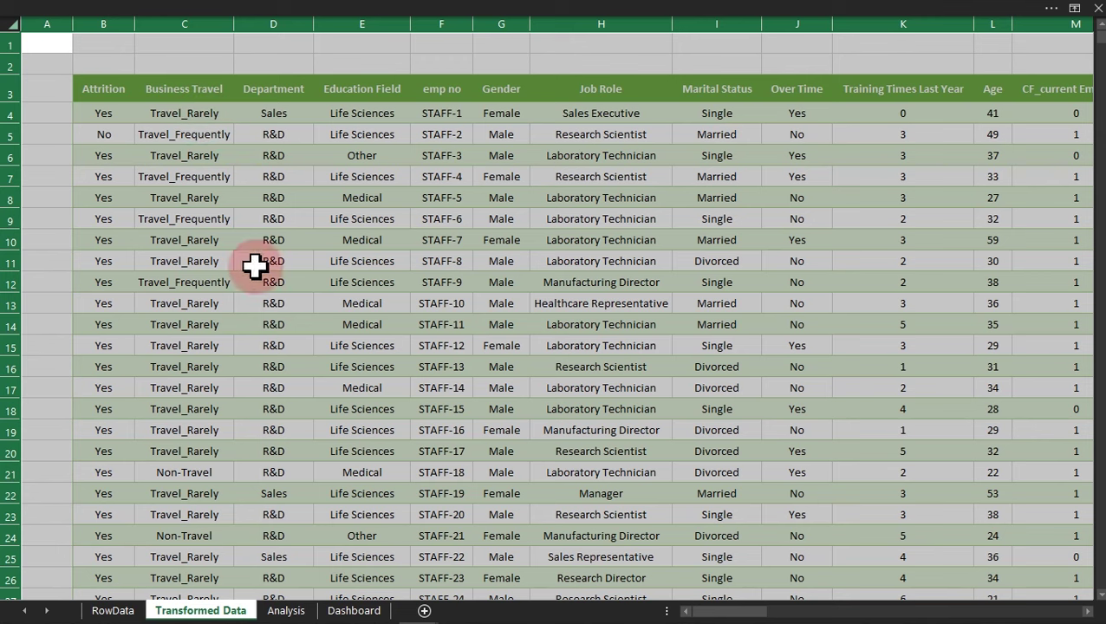
left_click(197, 12)
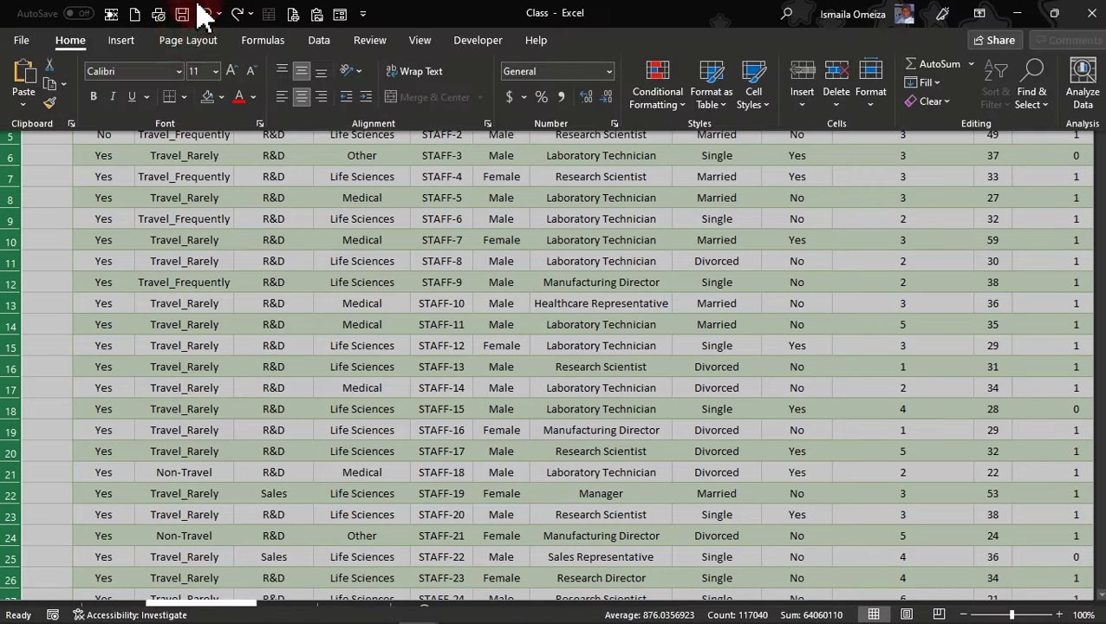
left_click(221, 97)
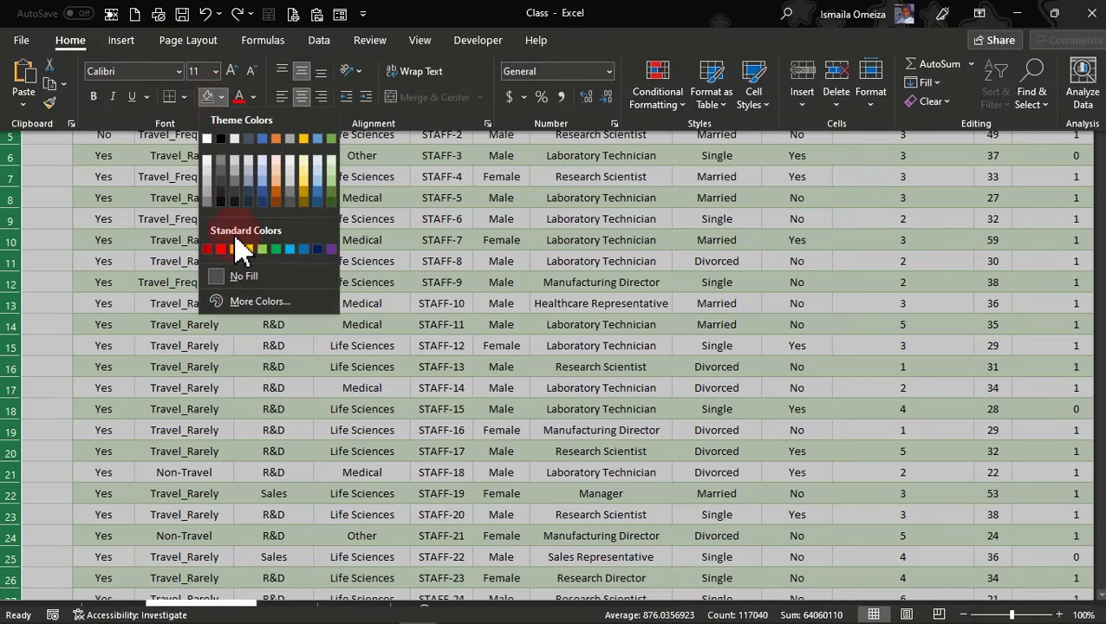
left_click(257, 301)
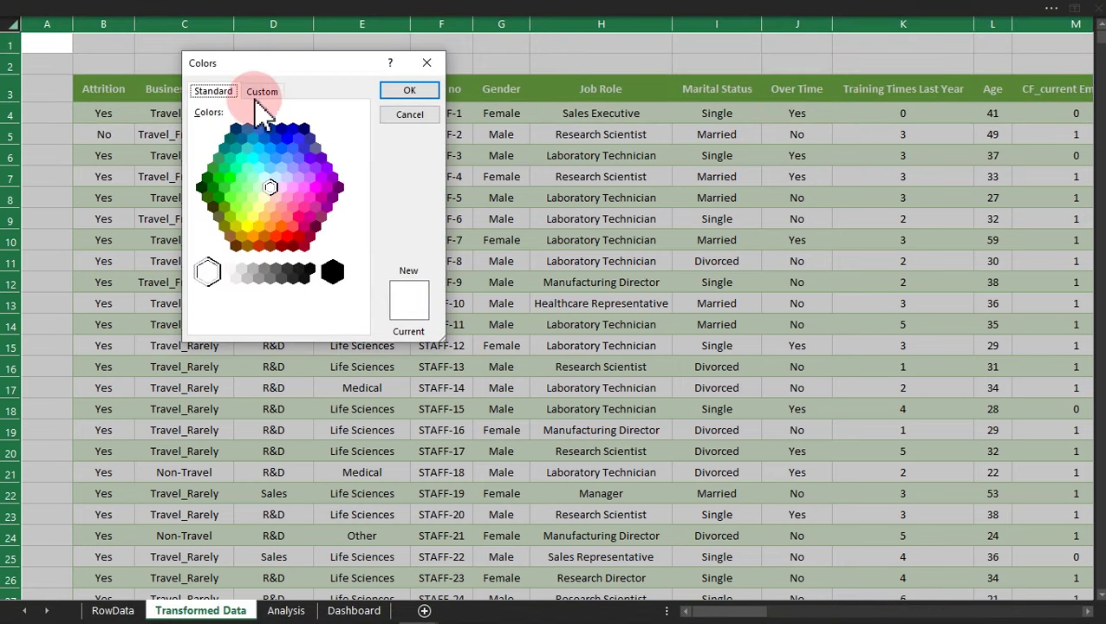
left_click(261, 91)
left_click(298, 323)
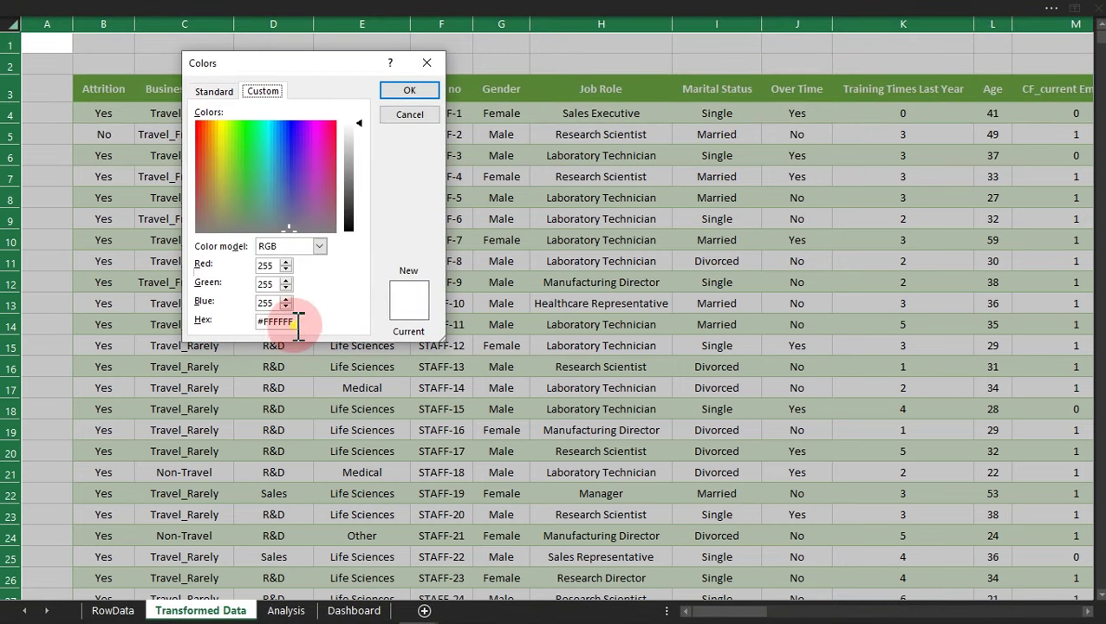
left_click_drag(297, 323, 238, 319)
key("BackSpace")
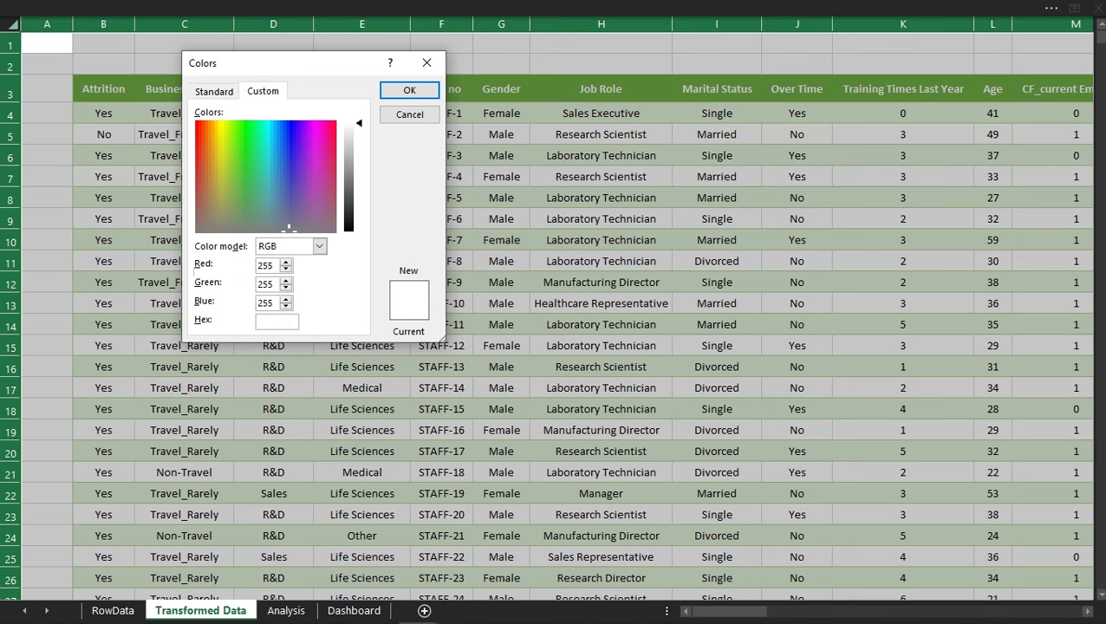
type("#2E2F3C")
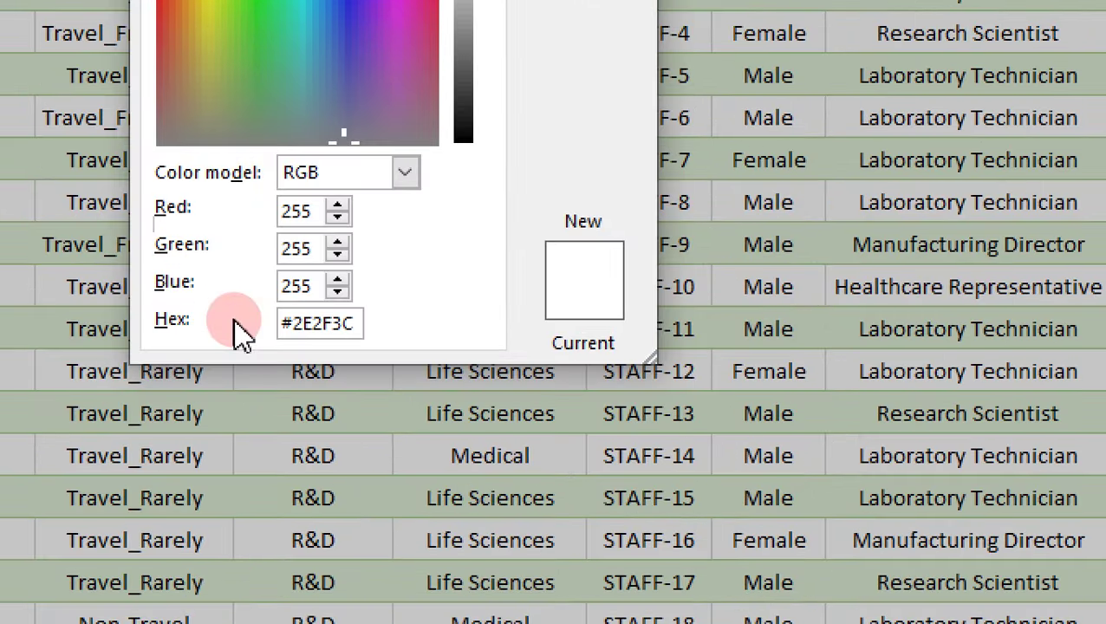
left_click(257, 305)
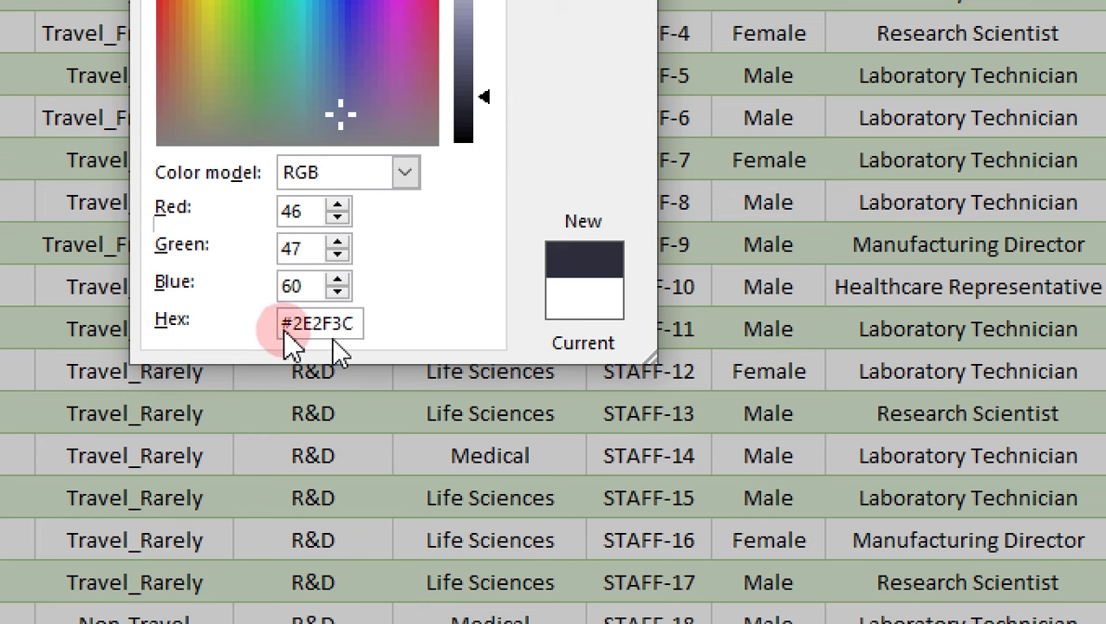
left_click(289, 295)
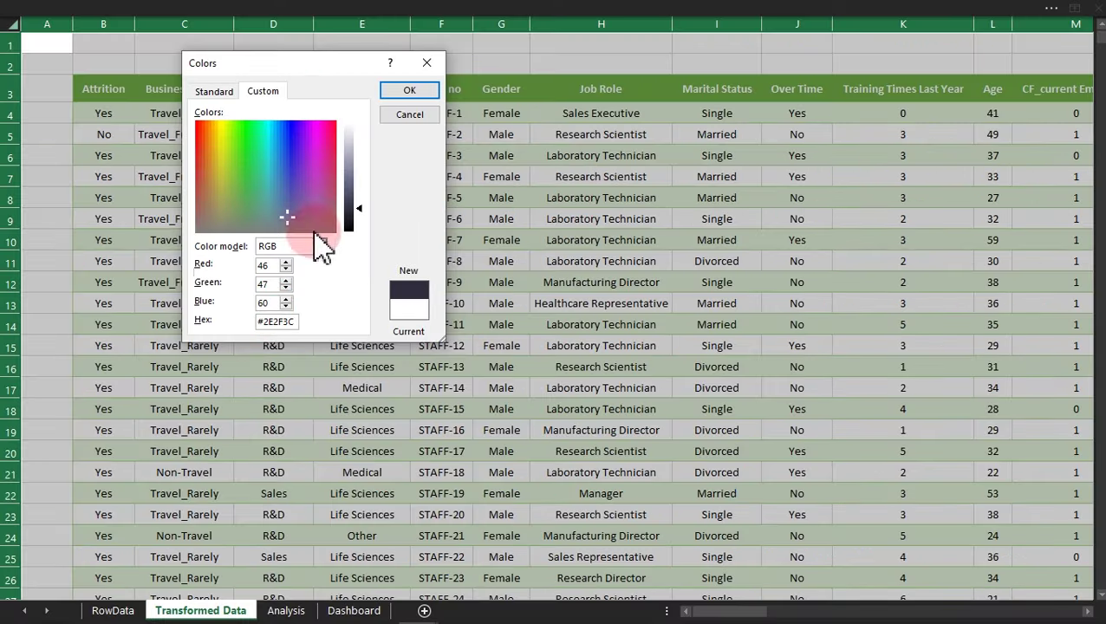
left_click(413, 92)
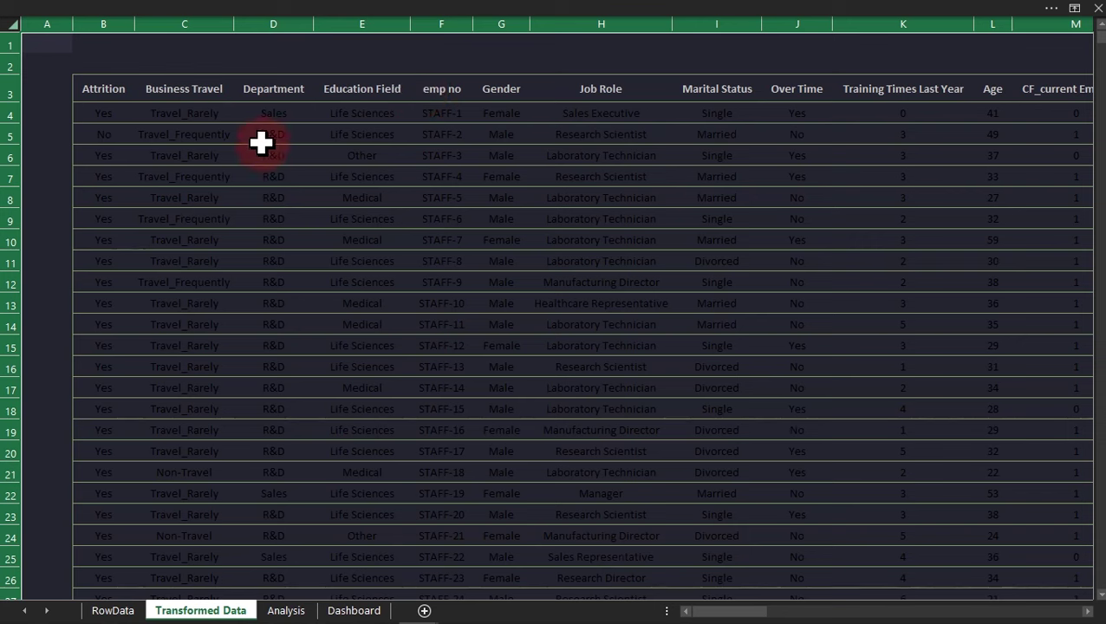
Apply the first Light table style to the Hr_Transformed table, removing its row lines.
left_click_drag(111, 85, 353, 201)
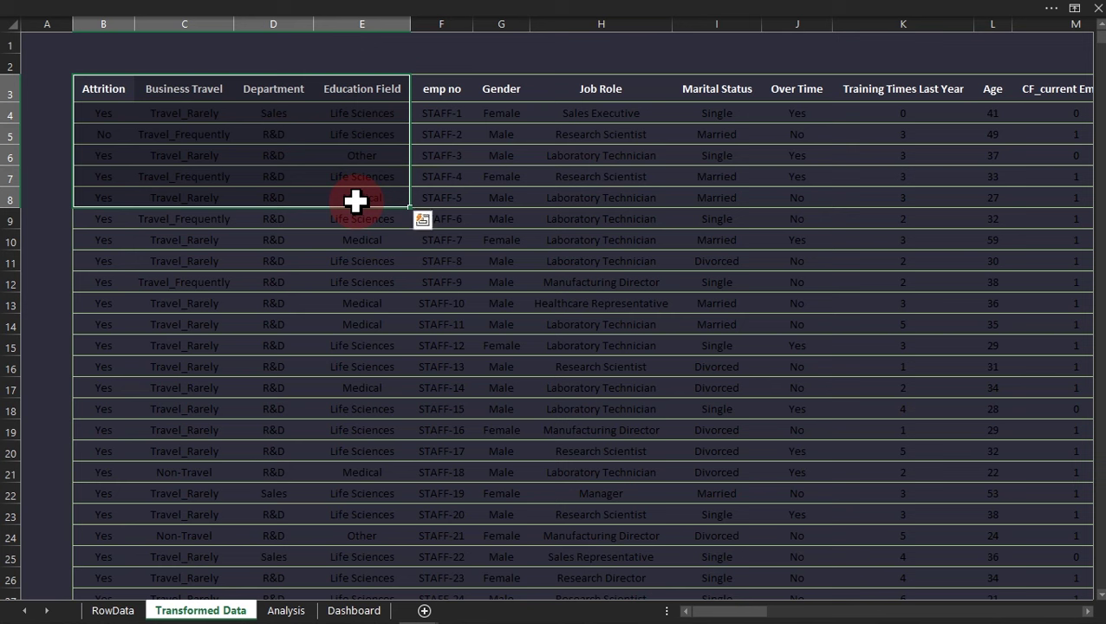
left_click(355, 200)
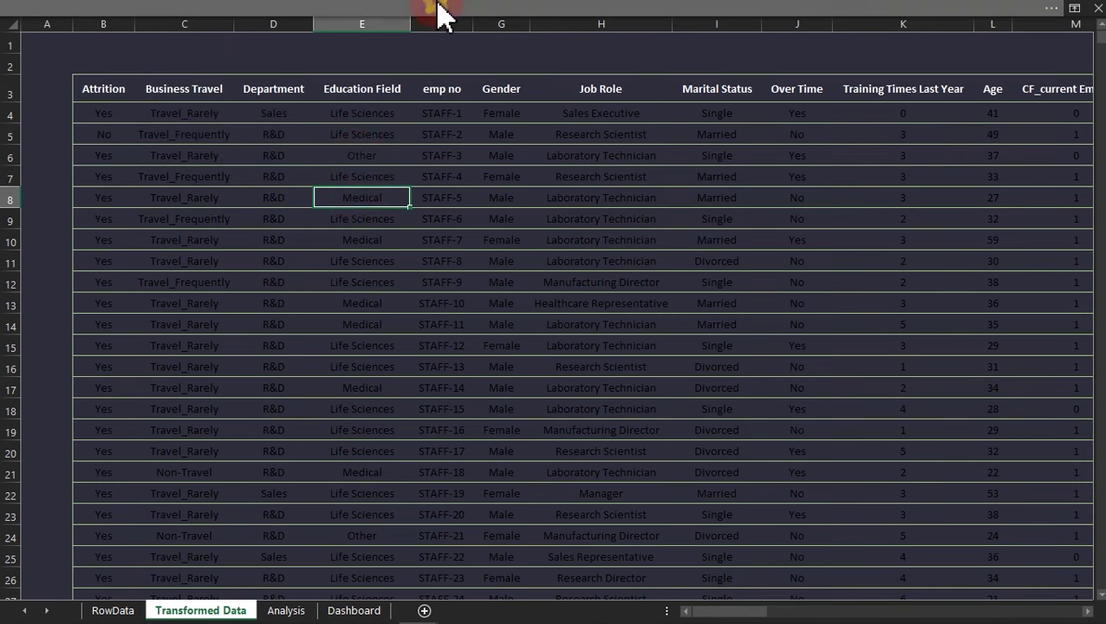
left_click(438, 10)
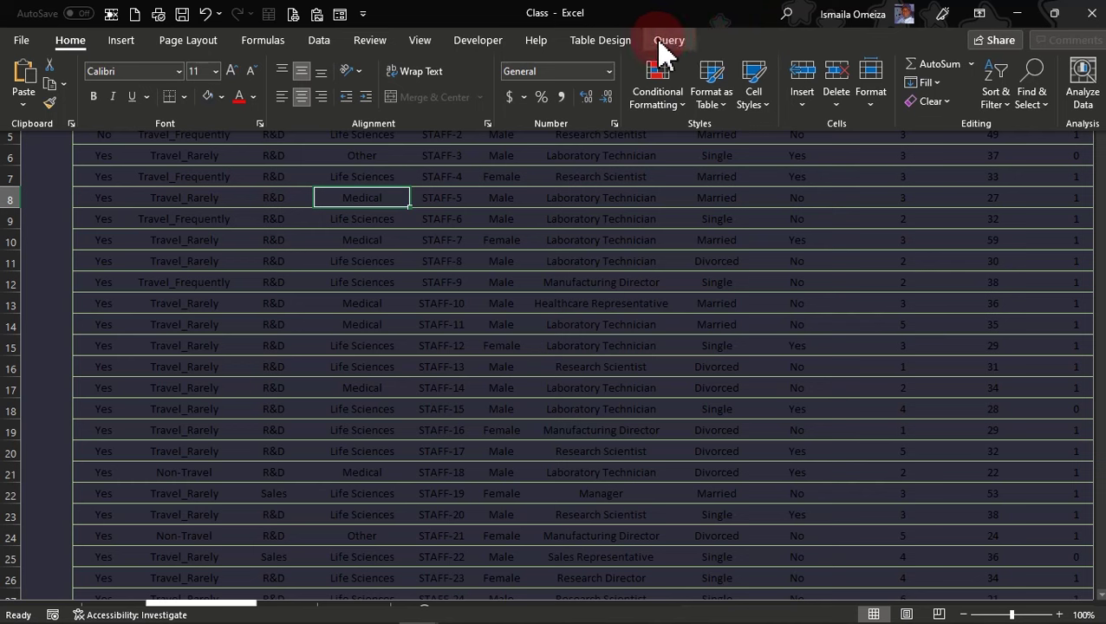
left_click(626, 45)
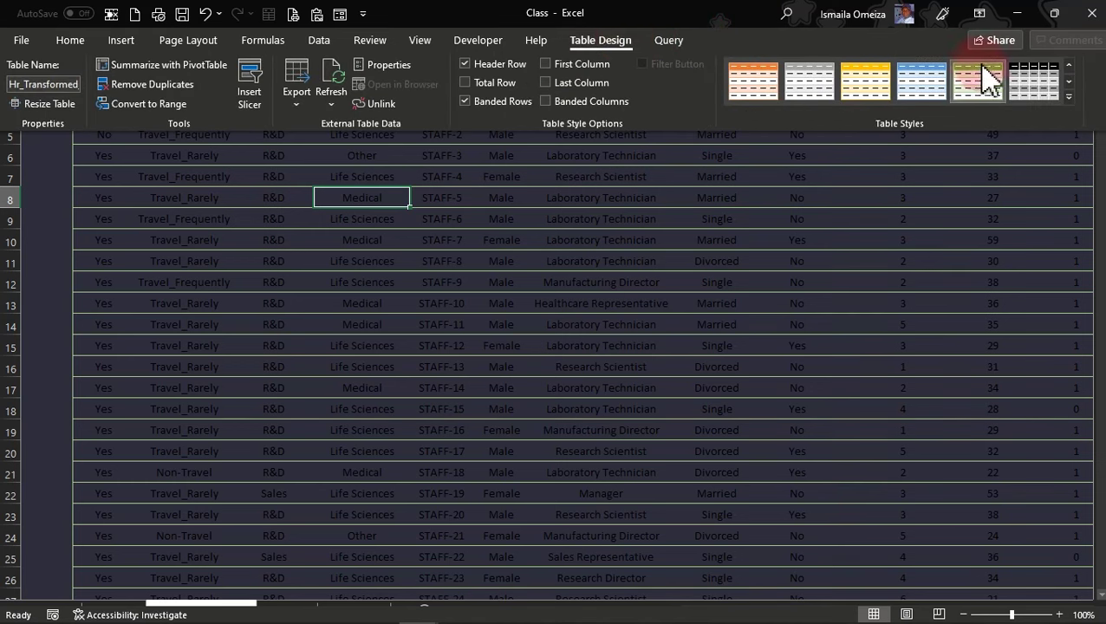
left_click(1072, 97)
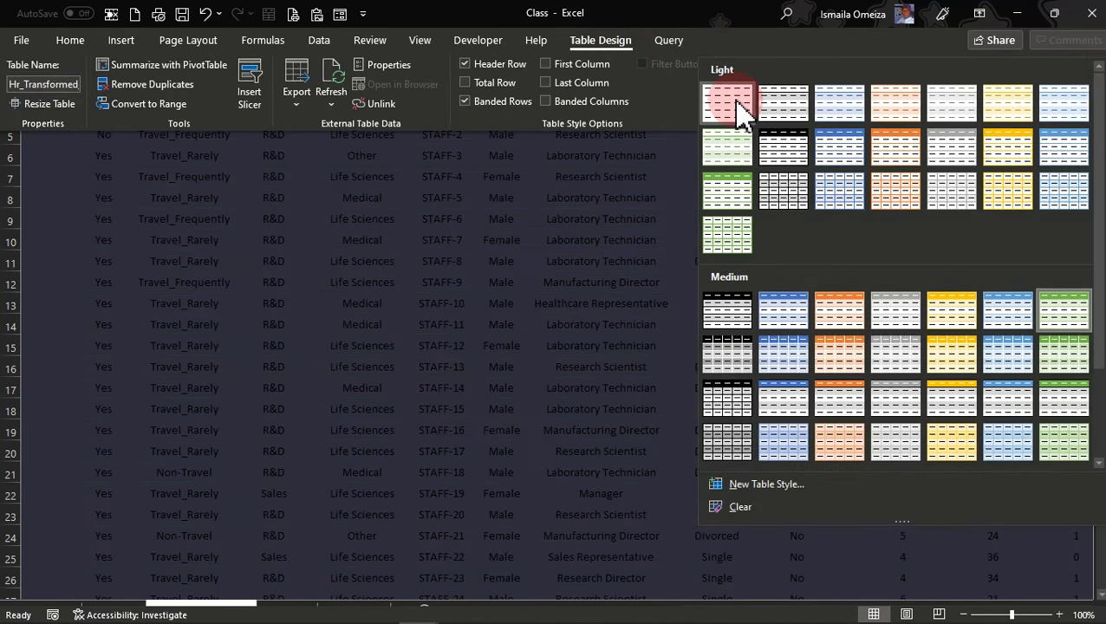
left_click(735, 102)
left_click(539, 254)
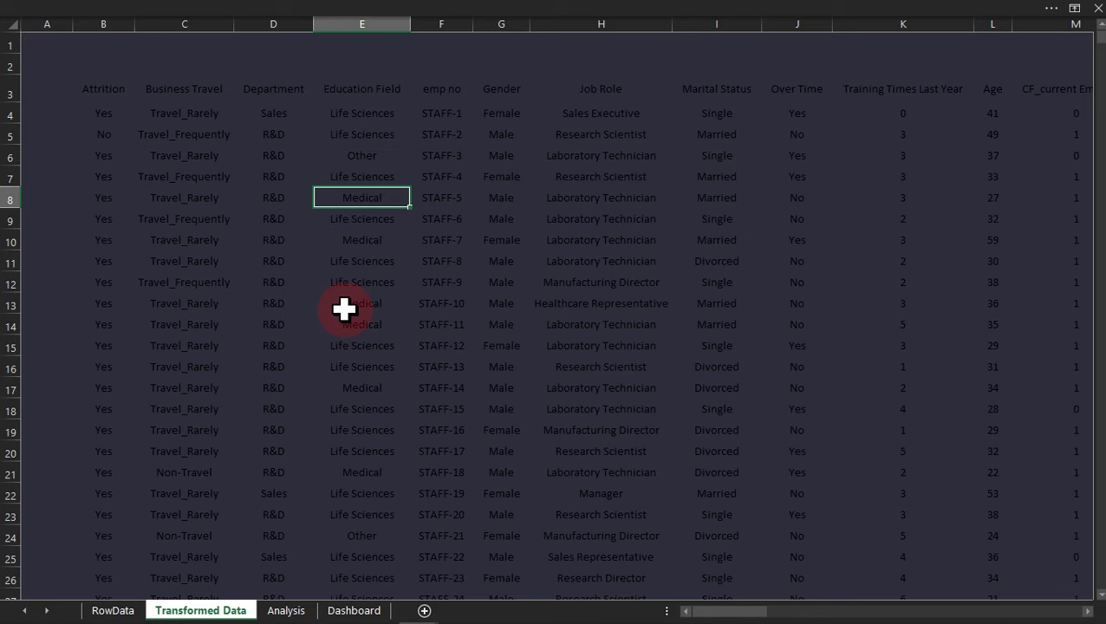
left_click(161, 196)
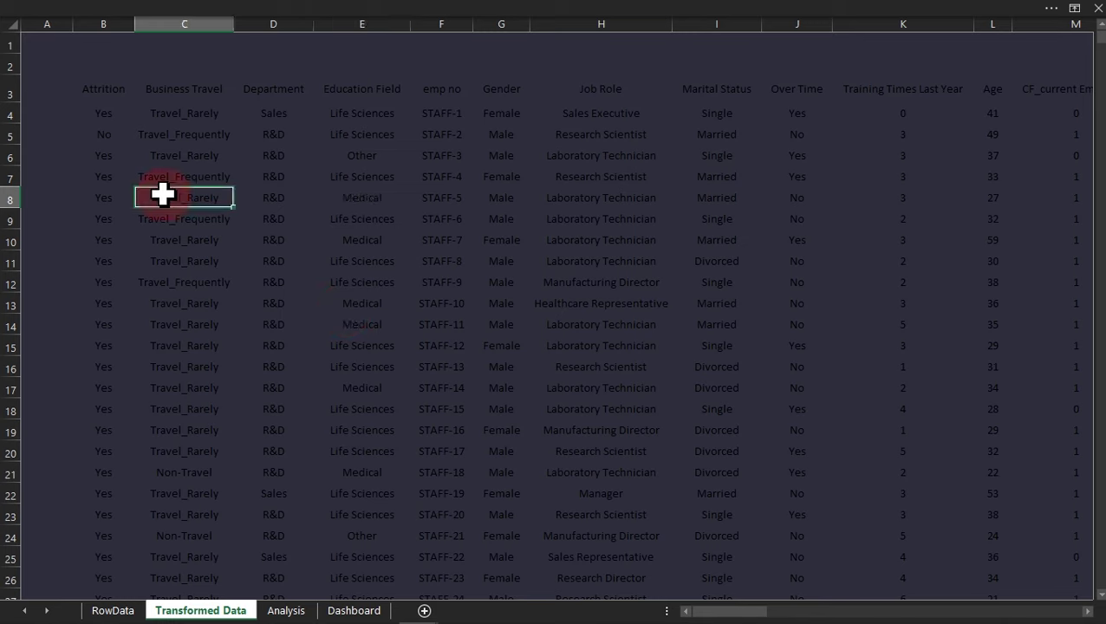
Set the font color of the table's entire header row to white.
left_click(75, 90)
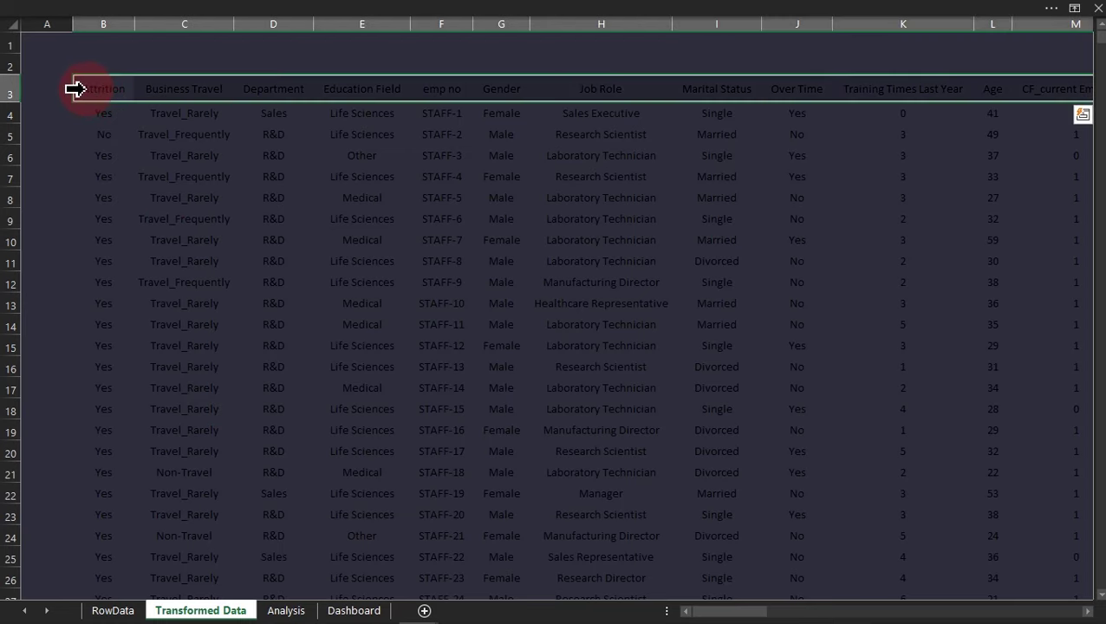
left_click_drag(719, 612, 440, 549)
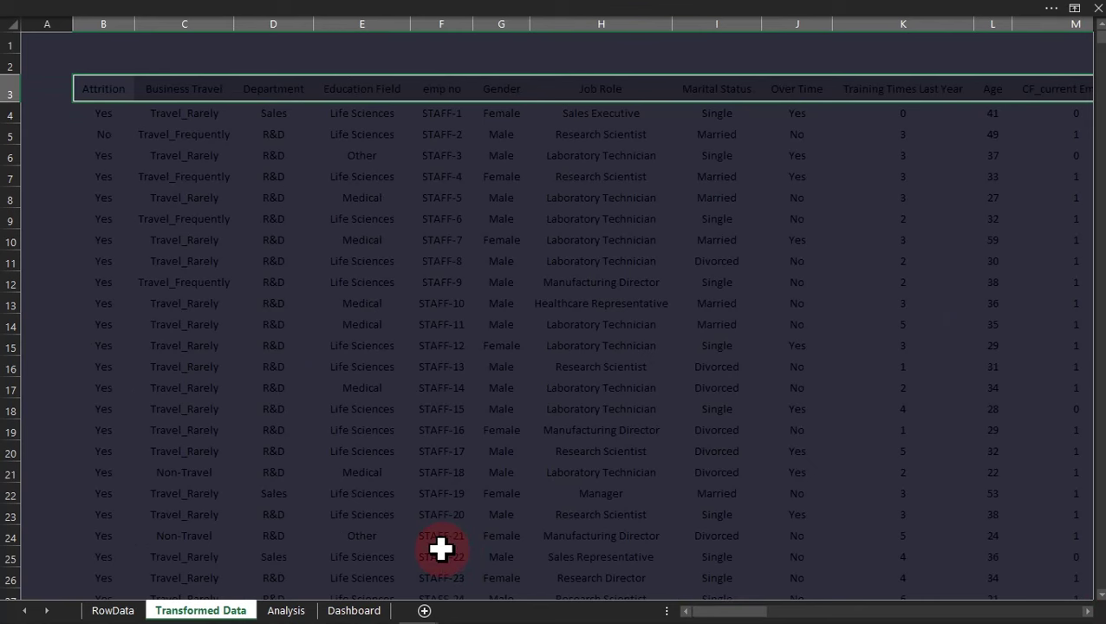
left_click(314, 85)
left_click(319, 10)
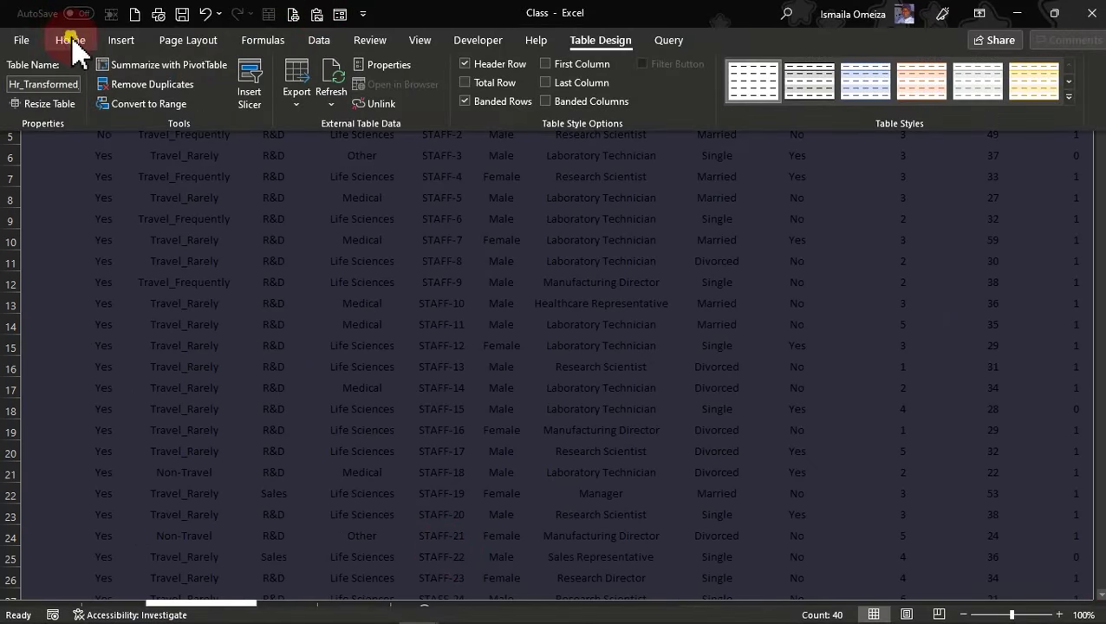
left_click(71, 41)
left_click(253, 96)
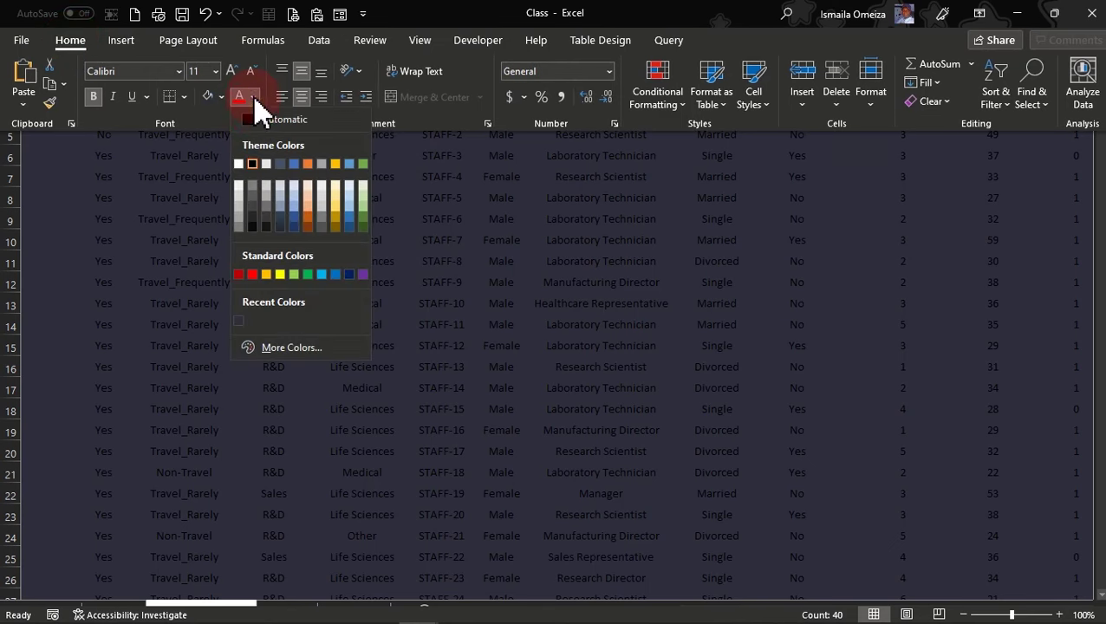
left_click(239, 164)
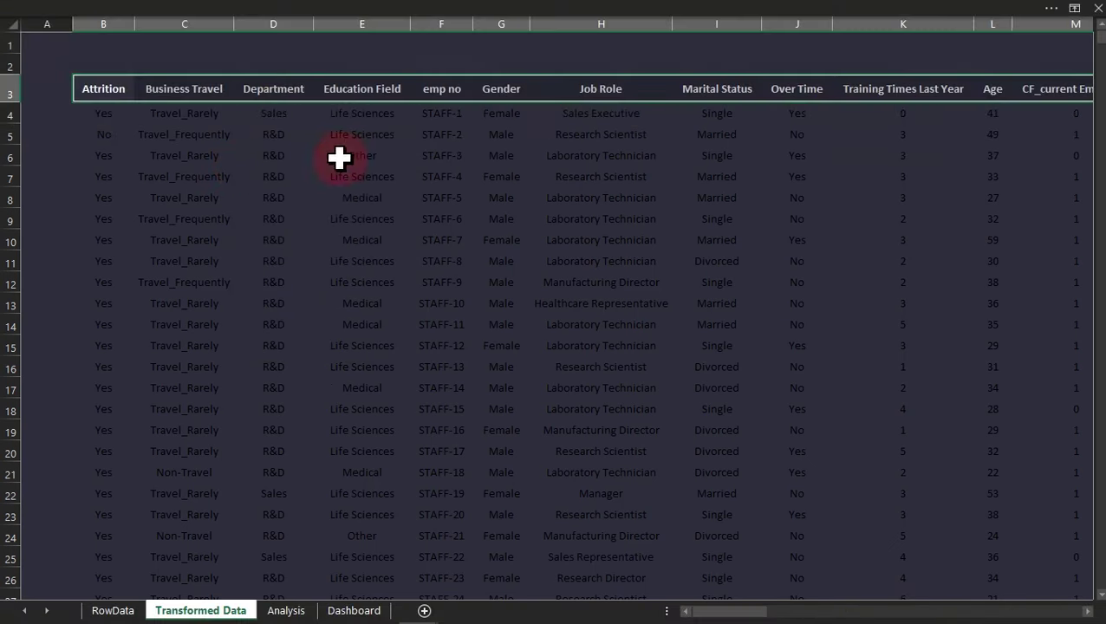
left_click(351, 260)
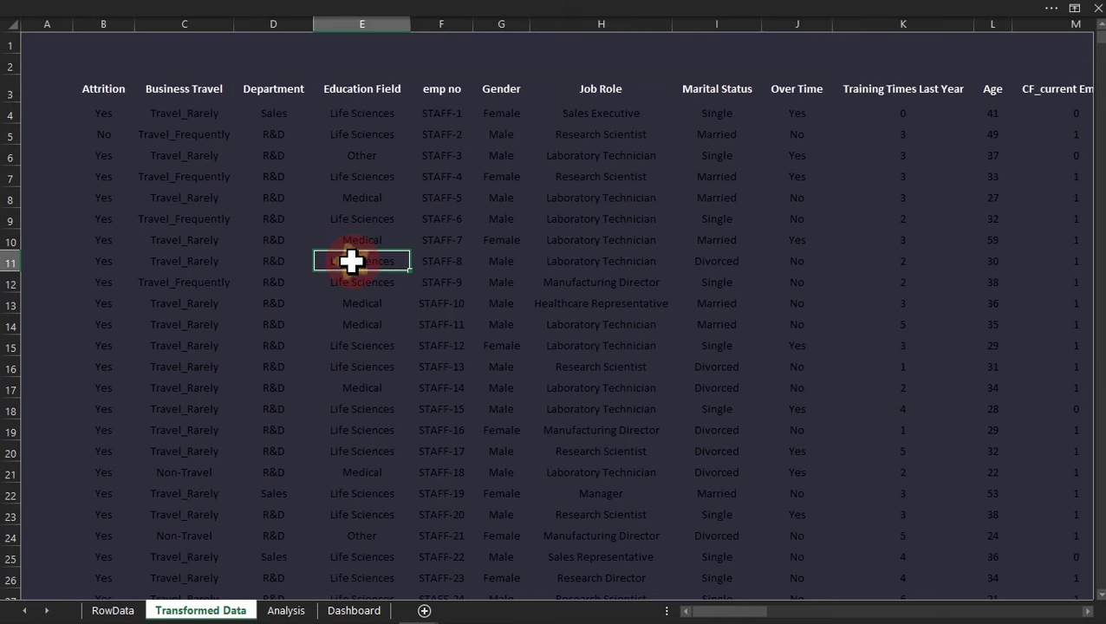
Apply a Thick Bottom Border to the header row of the Transformed Data table.
left_click(74, 86)
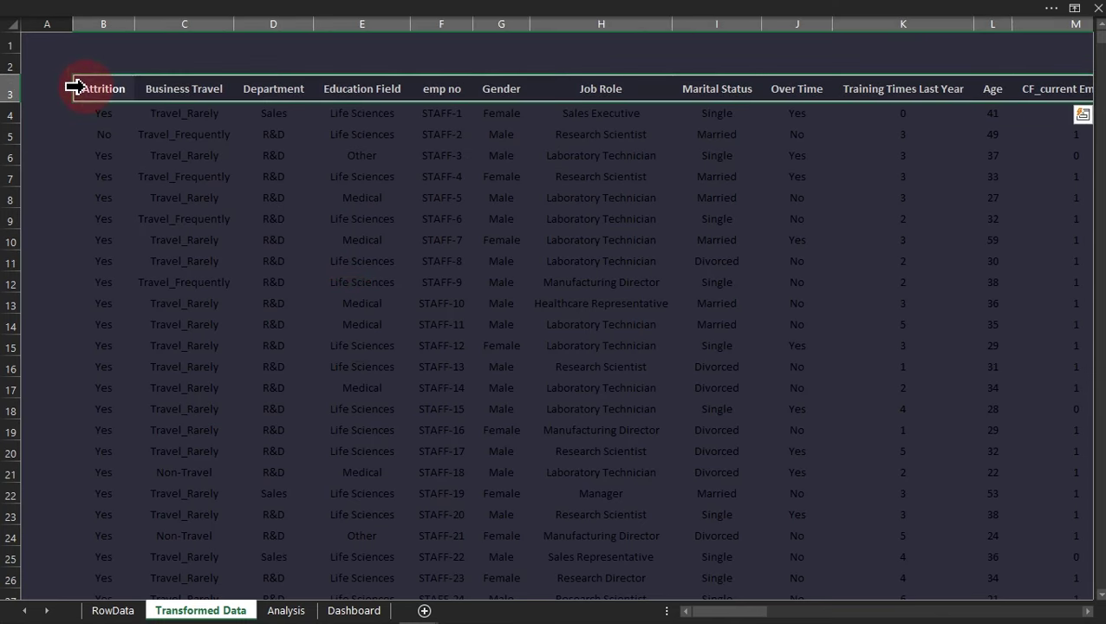
left_click(173, 7)
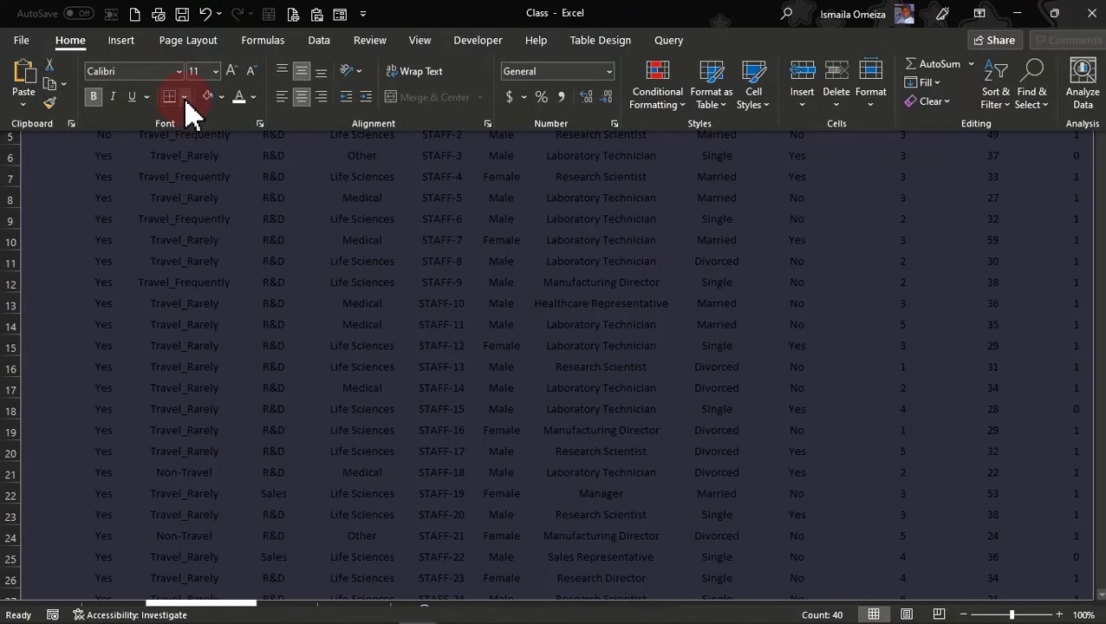
left_click(183, 96)
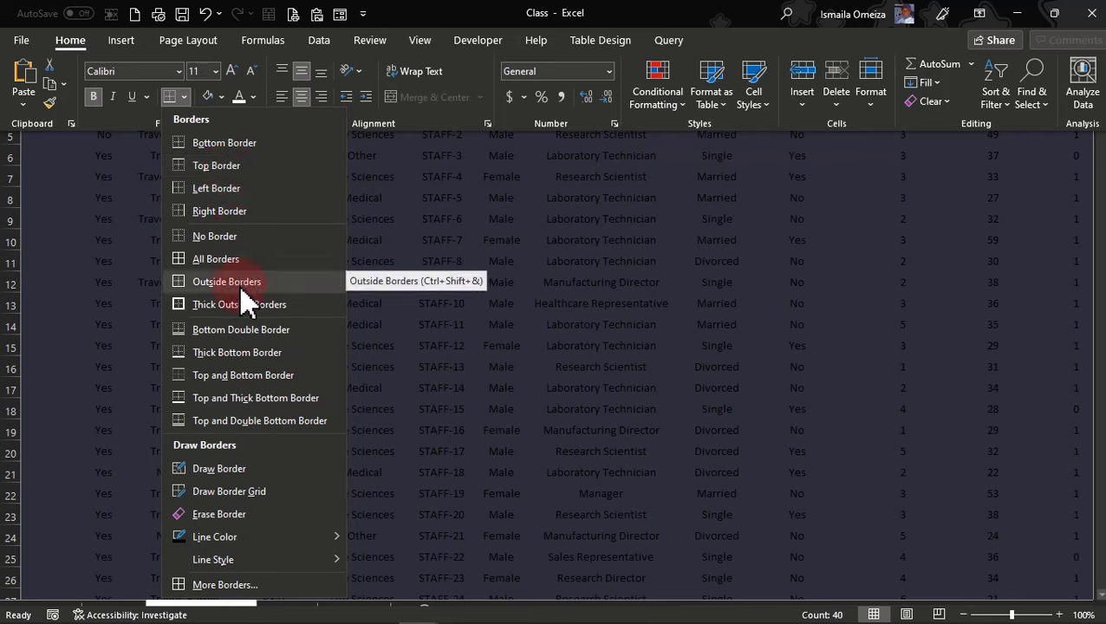
left_click(267, 354)
left_click(320, 289)
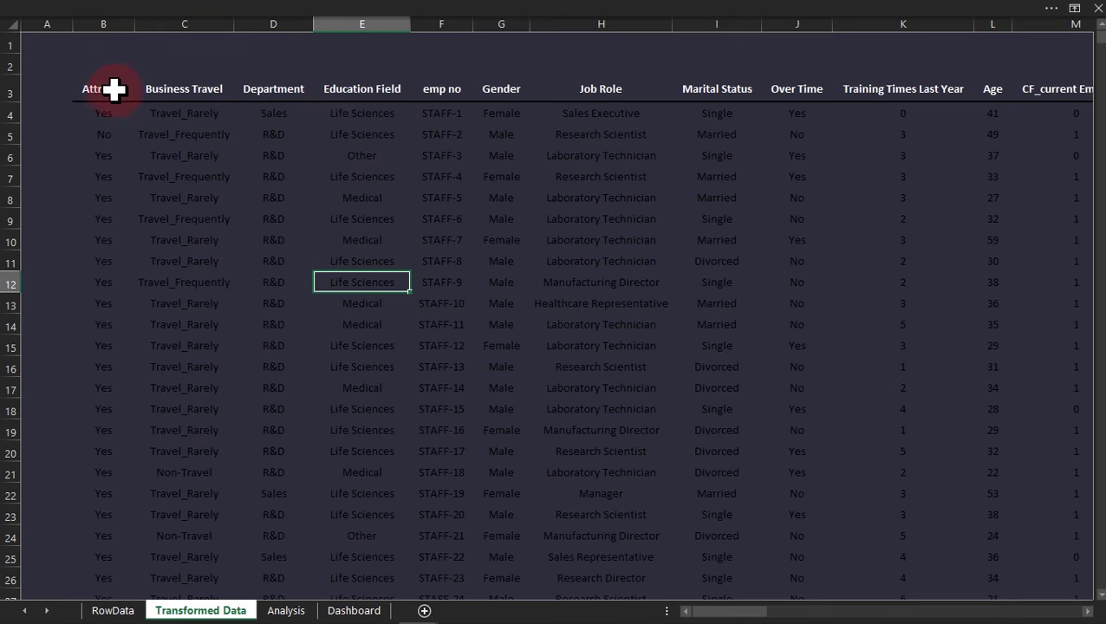
Change the header row's bottom border to a thin solid line colored Black, Text 1, Lighter 15%.
left_click(68, 89)
left_click(200, 7)
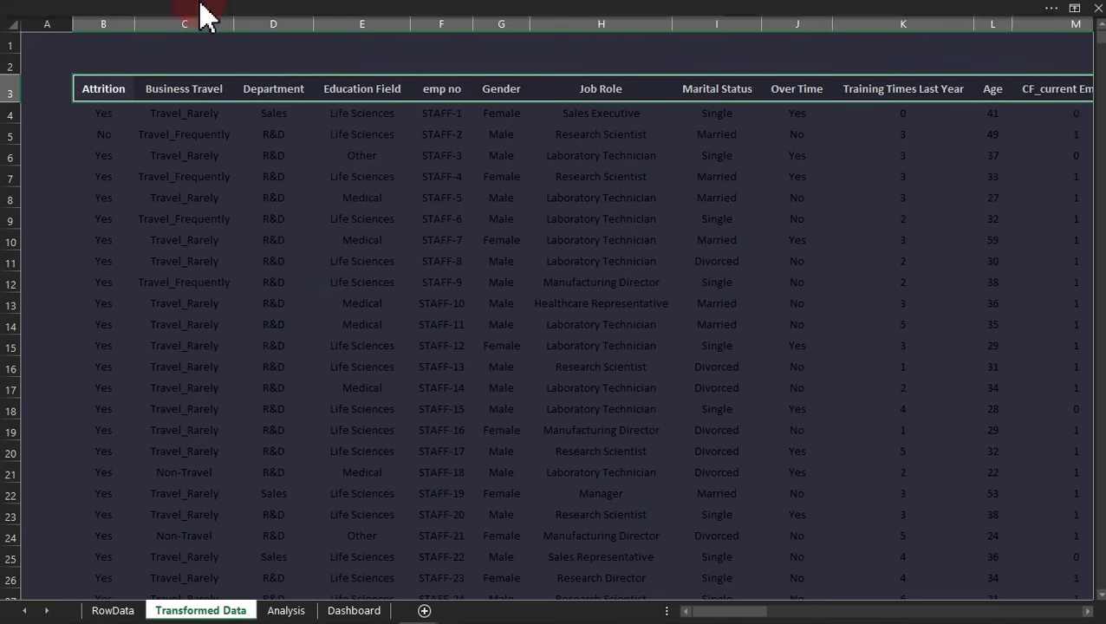
left_click(185, 98)
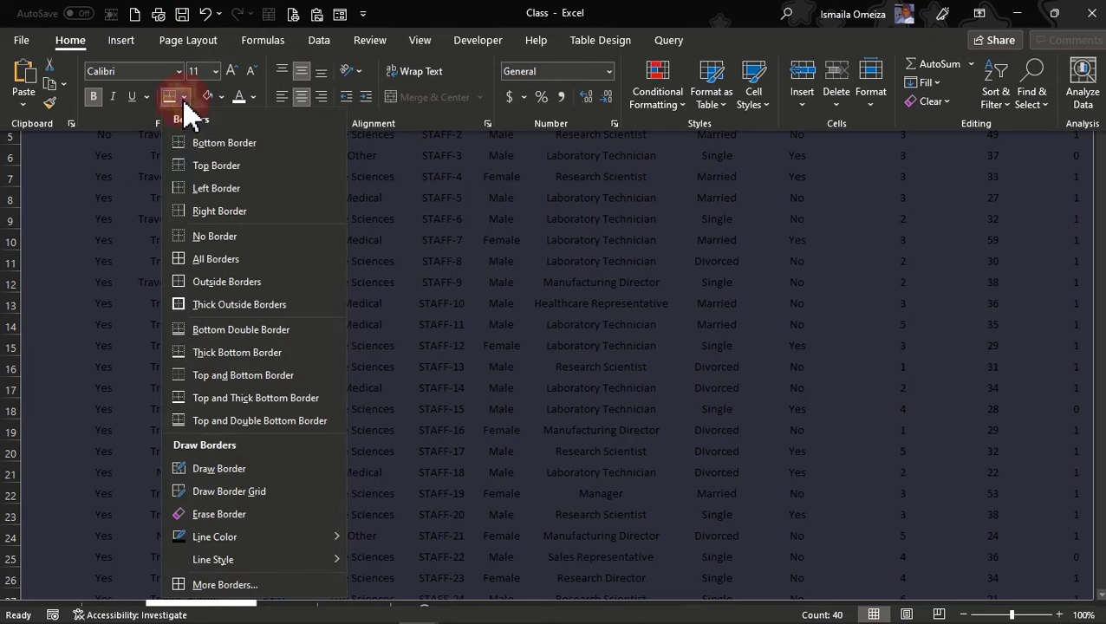
left_click(224, 586)
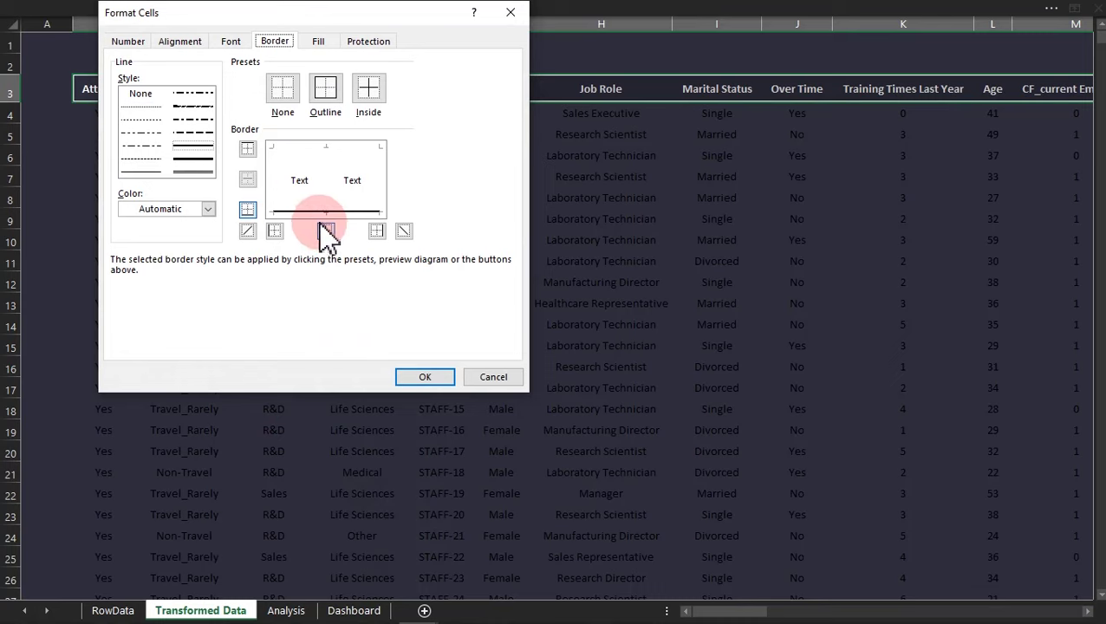
left_click(306, 211)
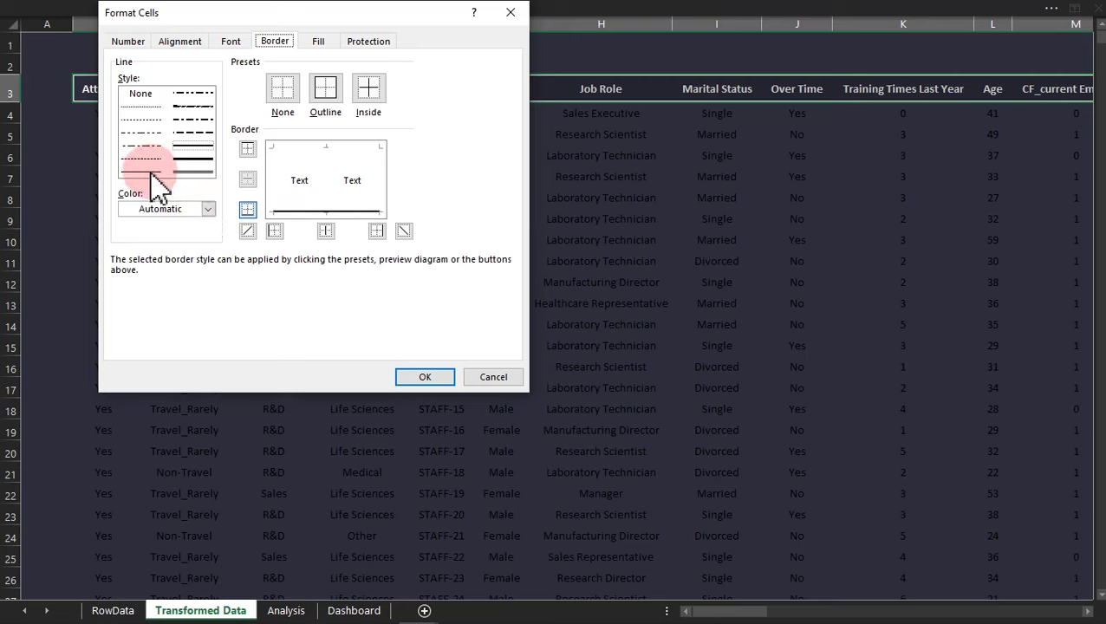
left_click(208, 209)
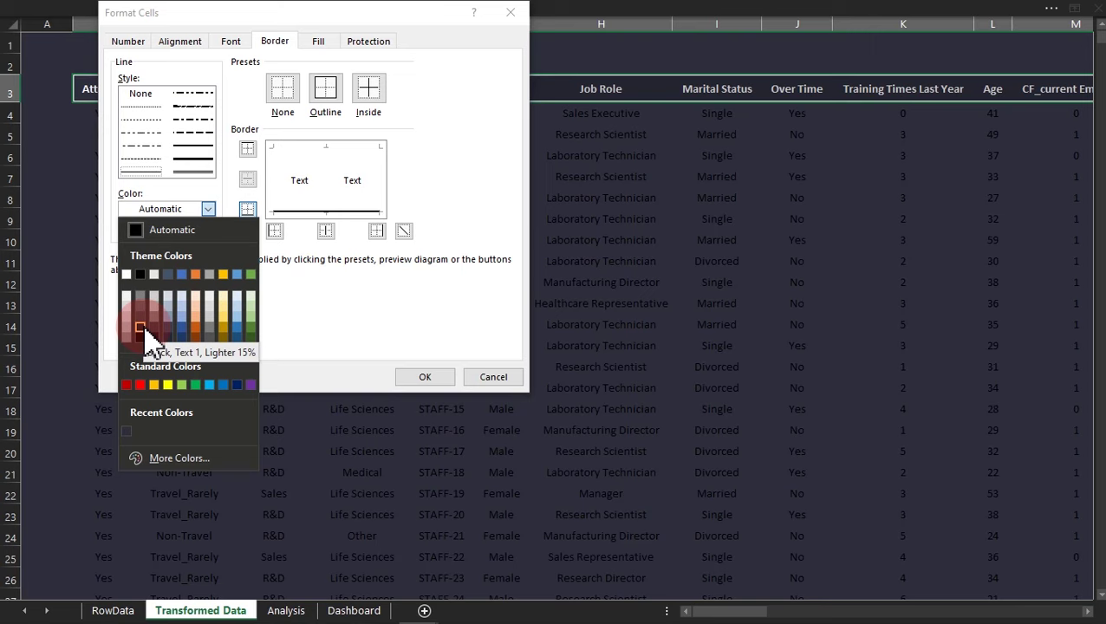
left_click(140, 328)
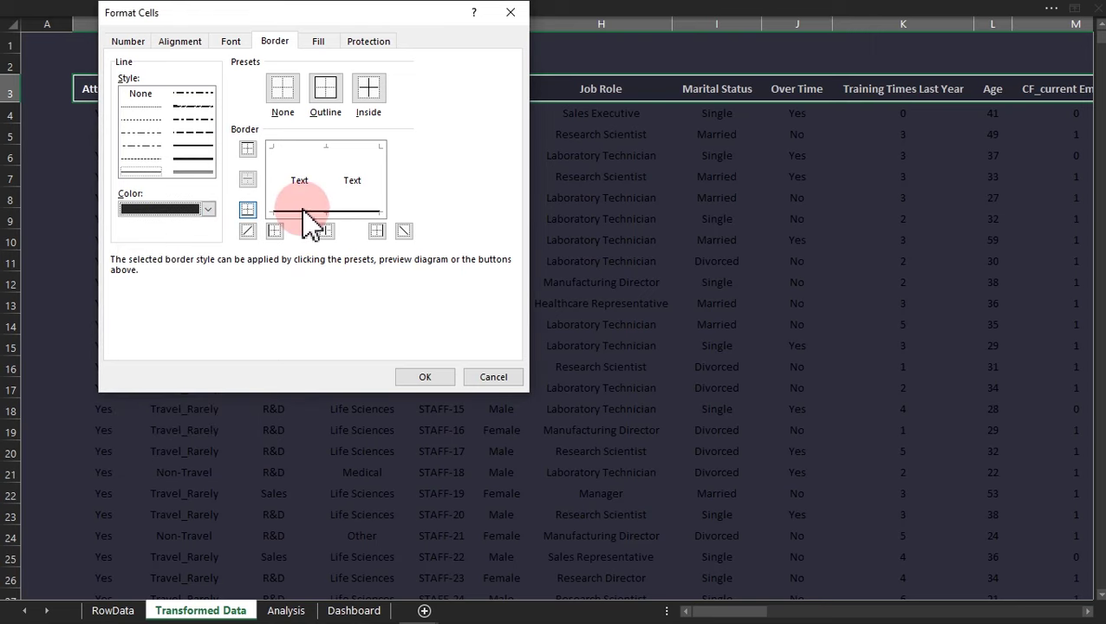
left_click(428, 376)
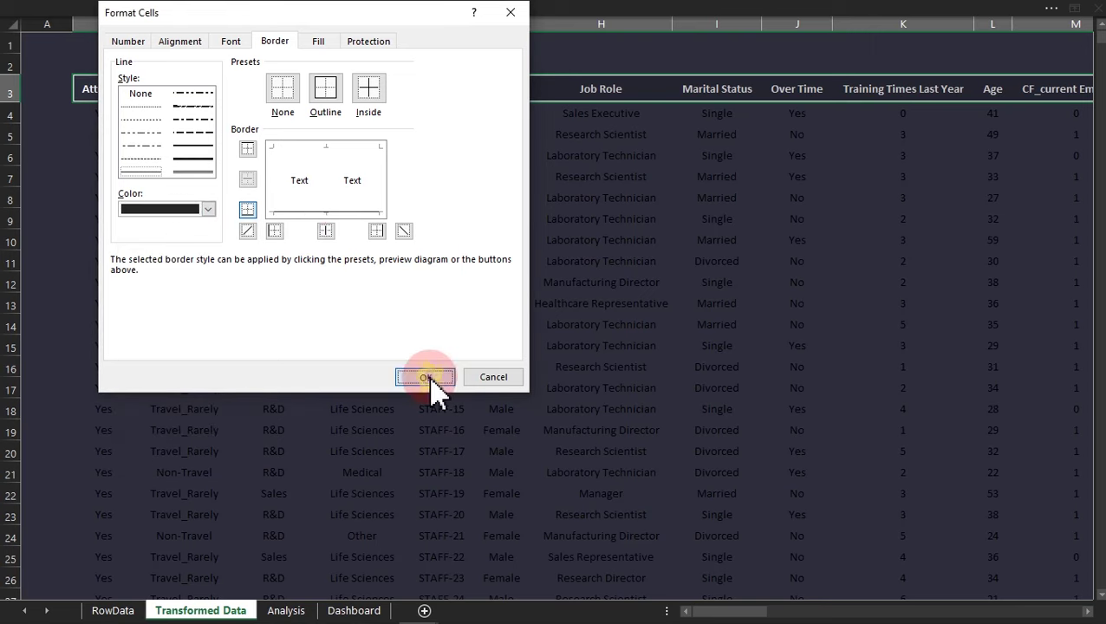
left_click(431, 382)
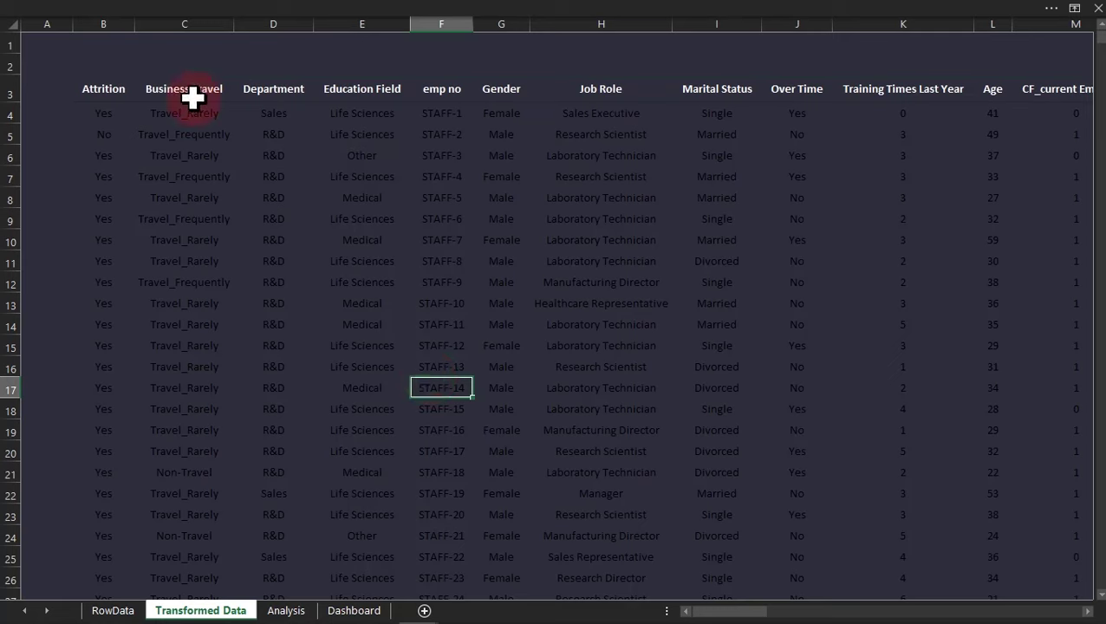
Recolor the header row's thin bottom border with the darkest shade of the black theme color.
left_click(74, 87)
left_click(239, 13)
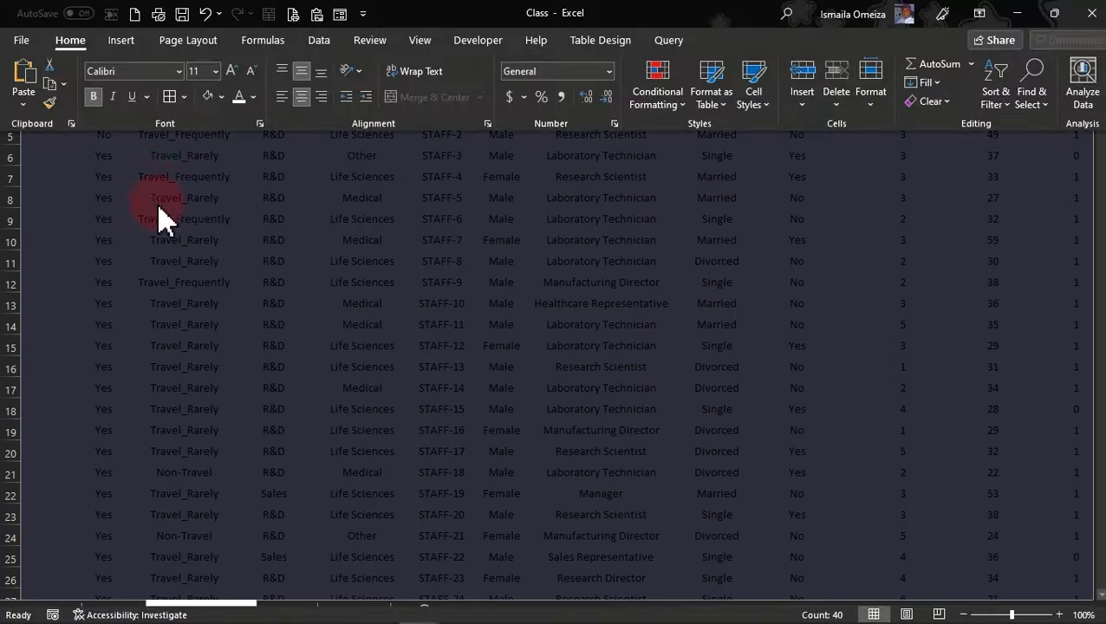
left_click(184, 96)
left_click(210, 585)
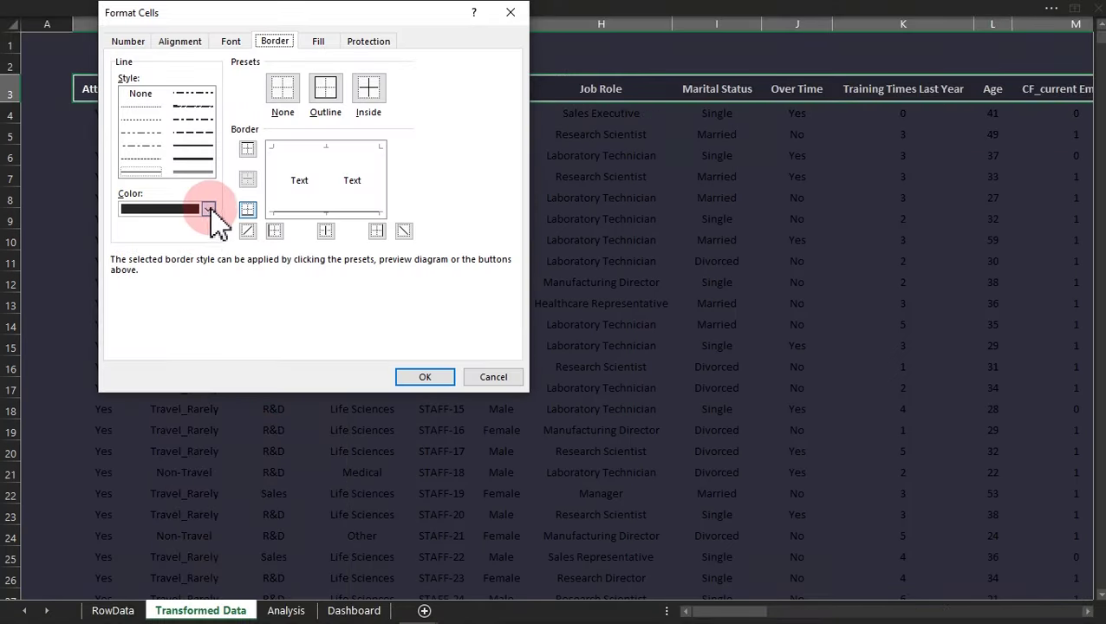
left_click(209, 209)
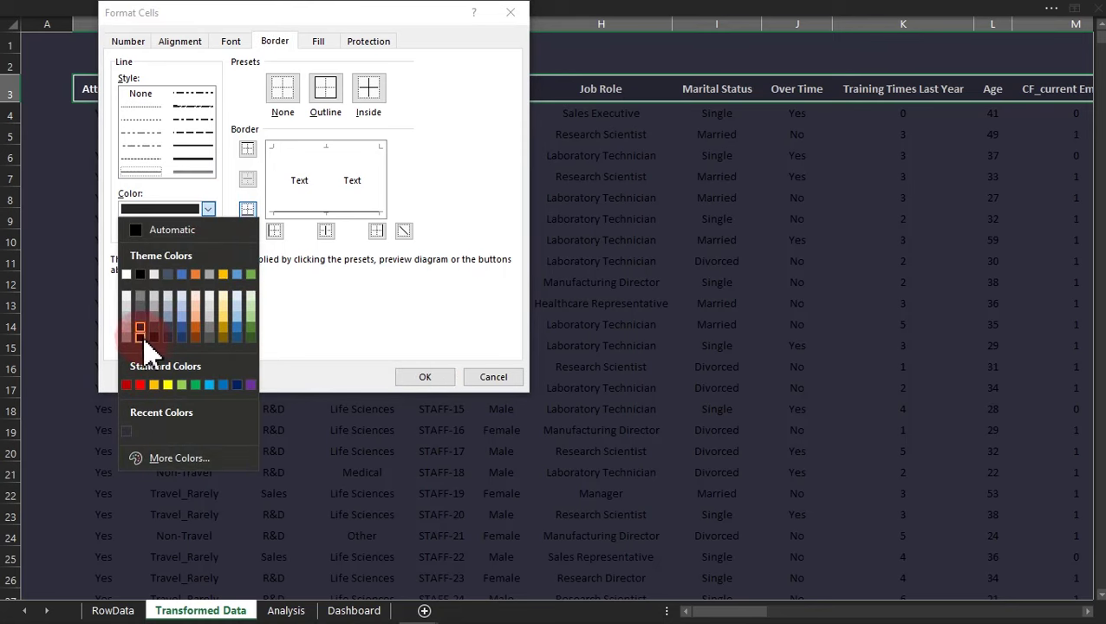
left_click(145, 340)
left_click(337, 213)
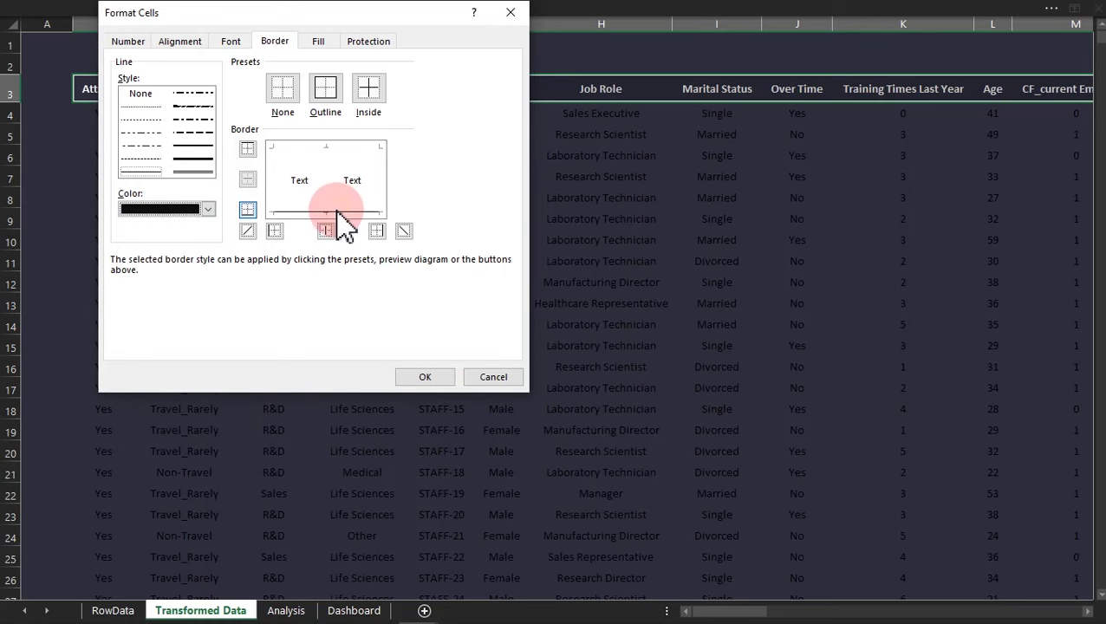
left_click(407, 378)
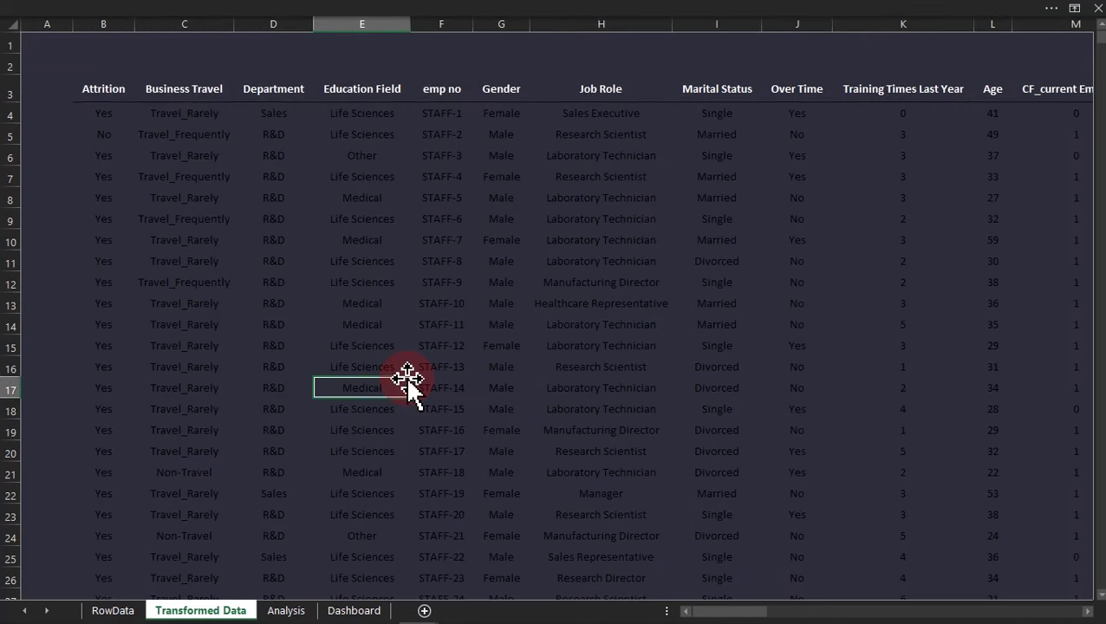
Fill the table's first data row, row 4, with the custom color #2E2F3C.
left_click(74, 112)
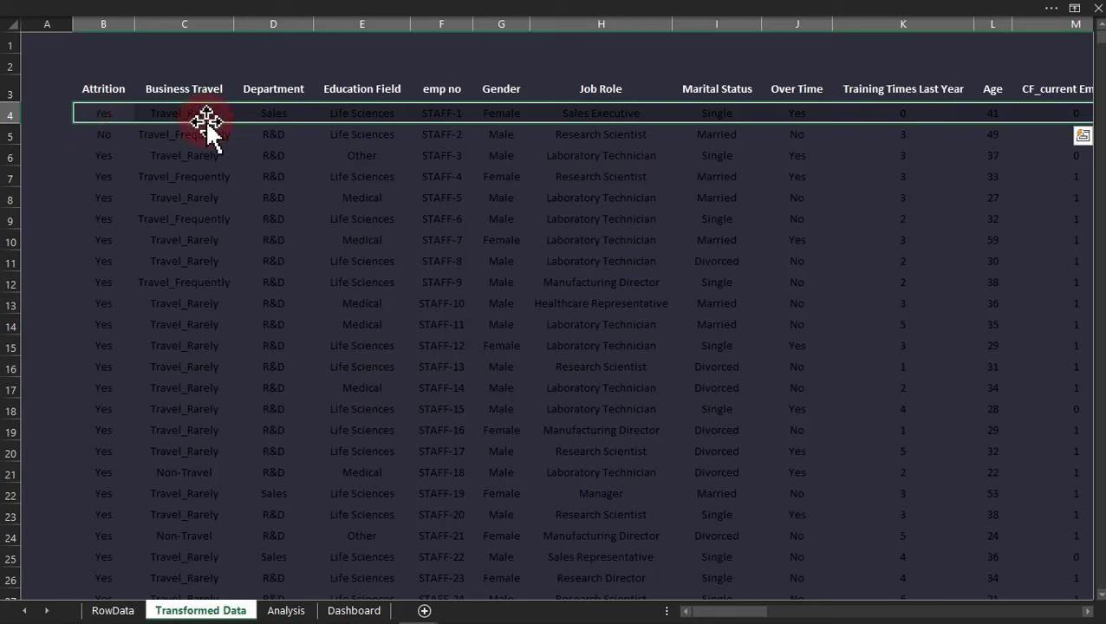
left_click(215, 10)
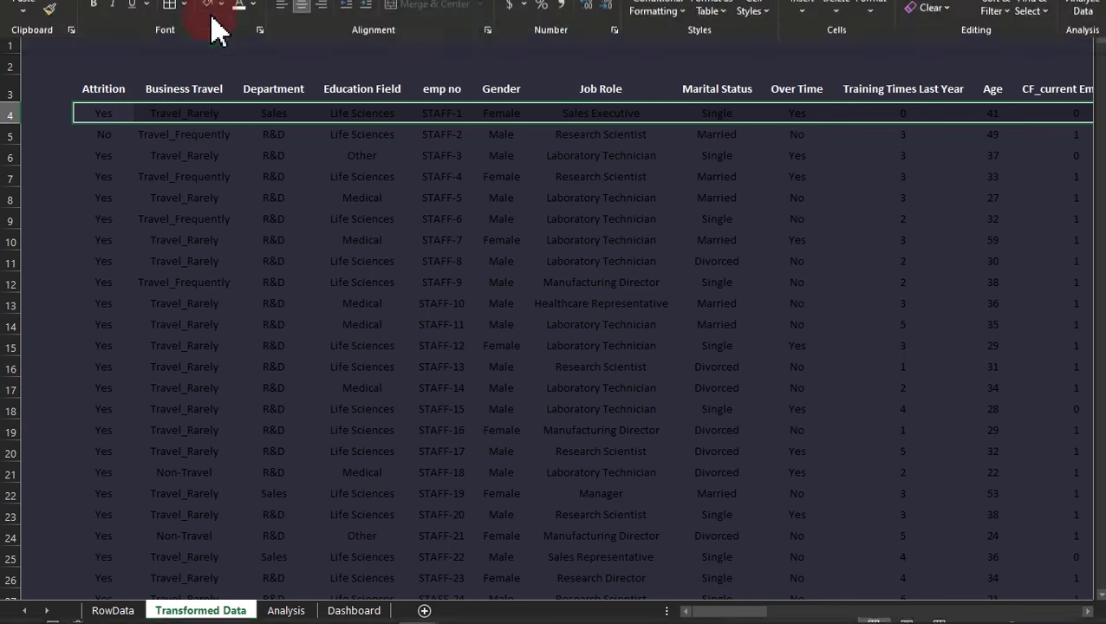
left_click(221, 97)
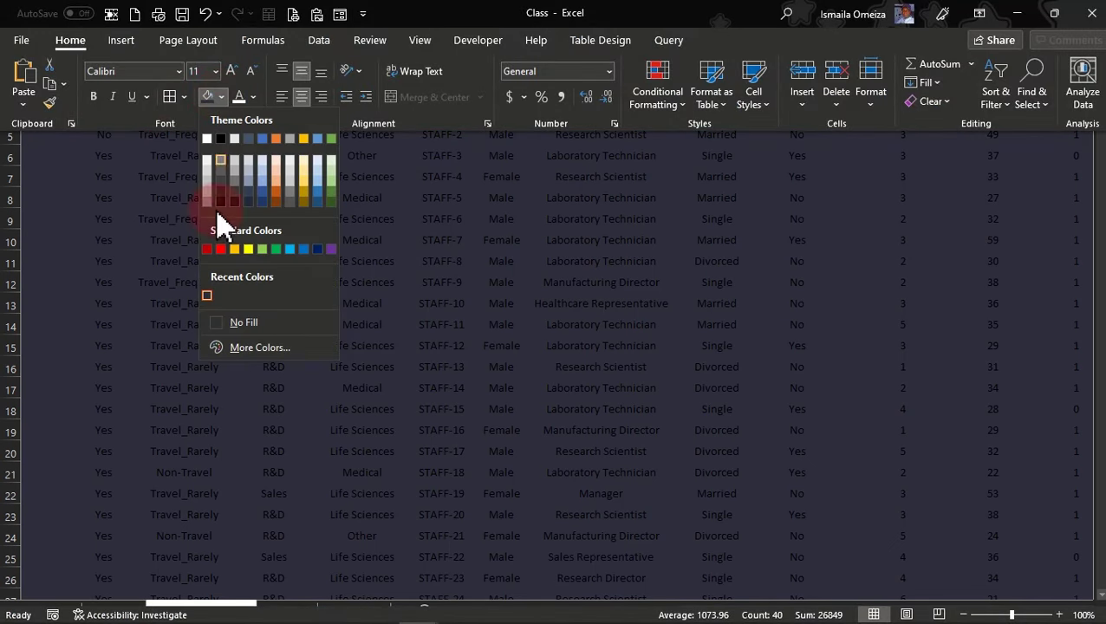
left_click(252, 348)
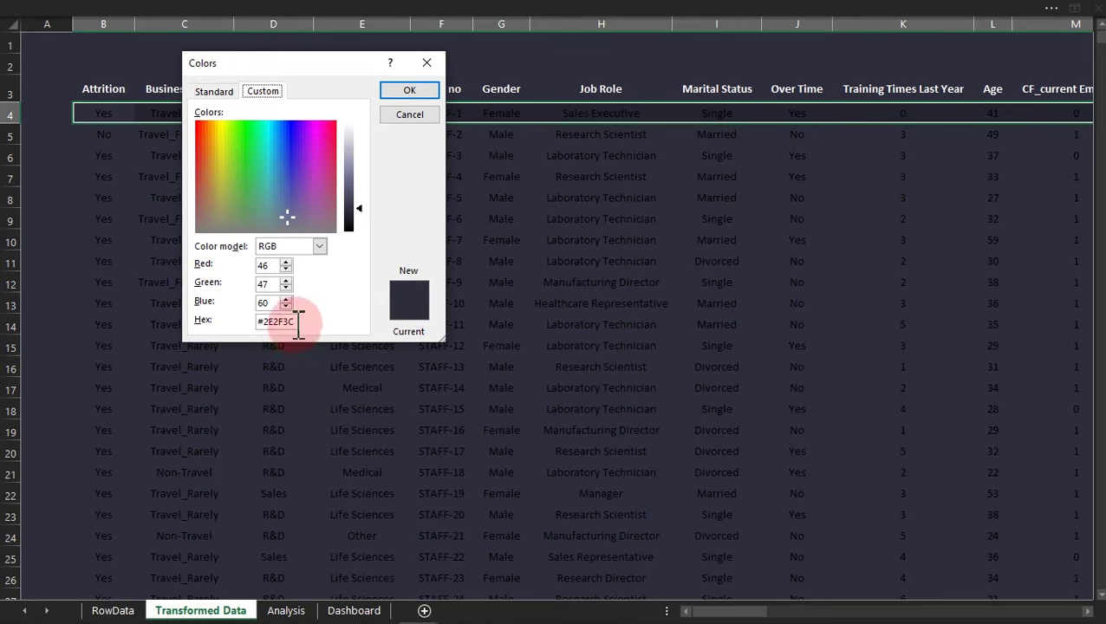
left_click_drag(294, 322, 260, 319)
key("BackSpace")
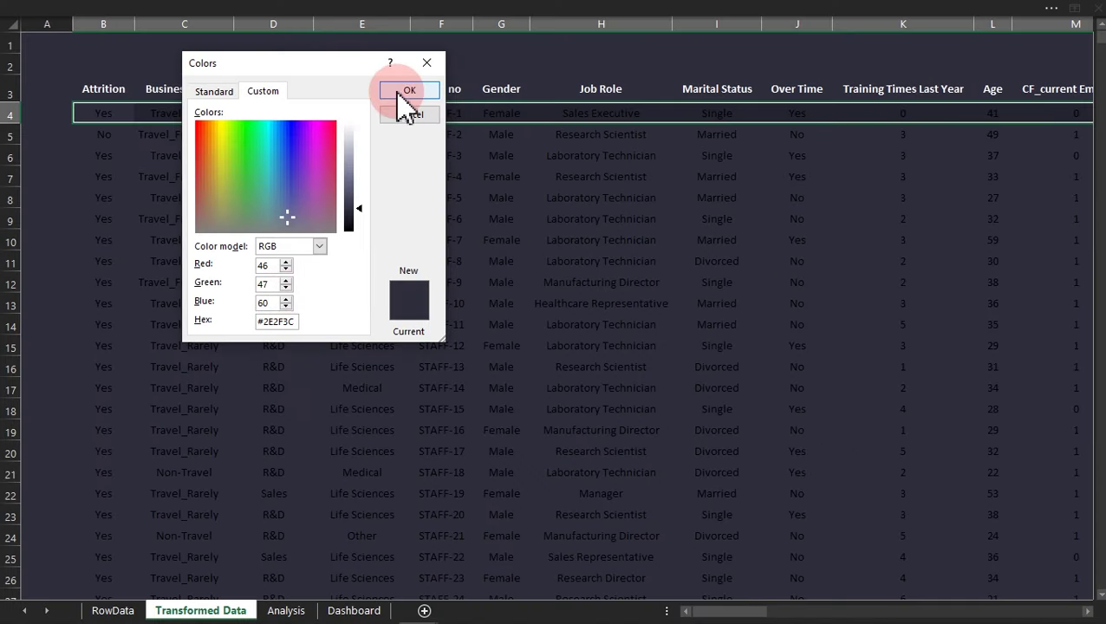
left_click(396, 88)
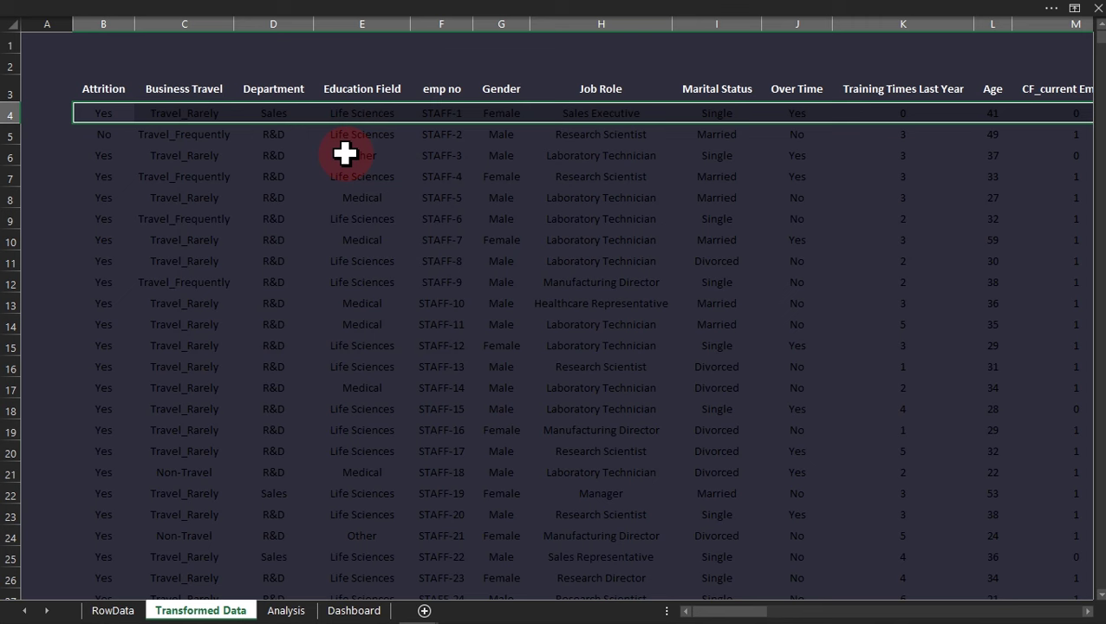
Set the font color of the first data row to the lightest off-white theme shade below white.
left_click(303, 24)
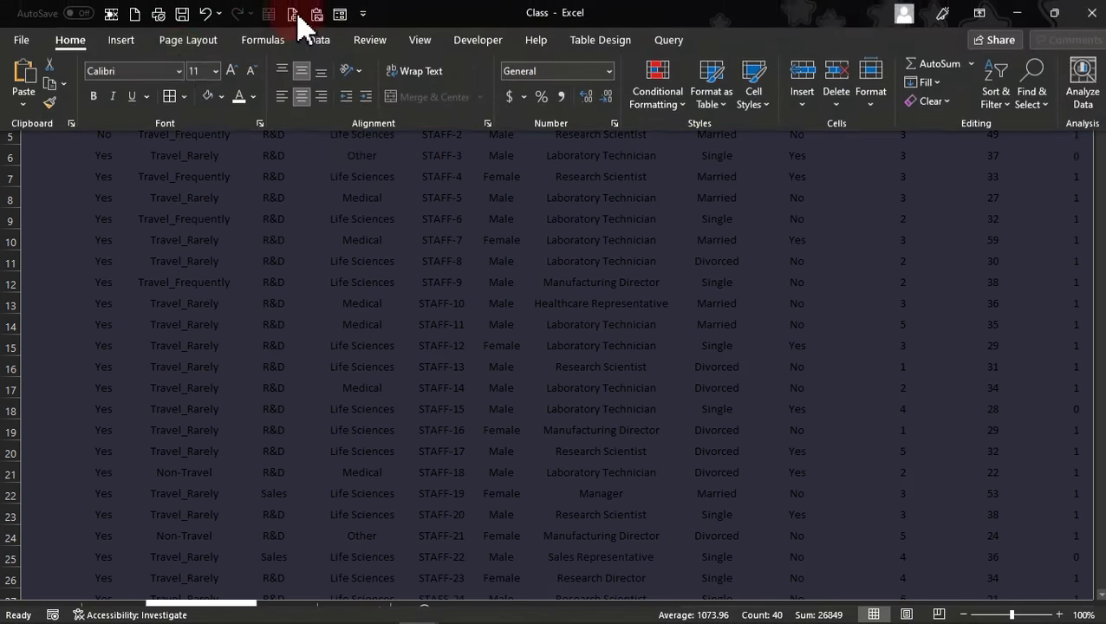
left_click(252, 95)
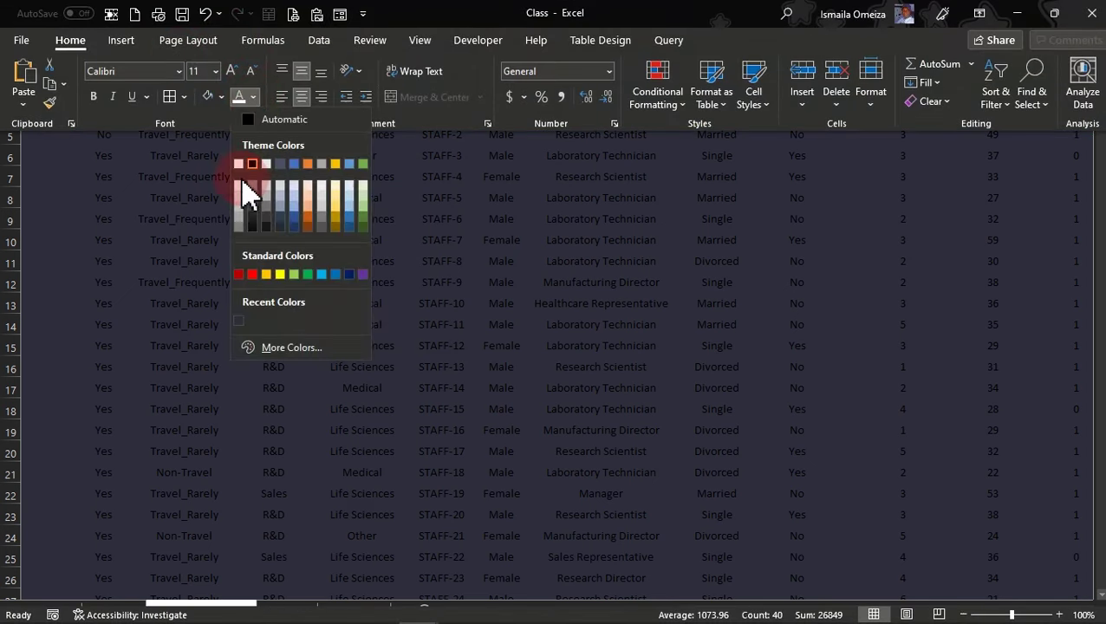
left_click(240, 185)
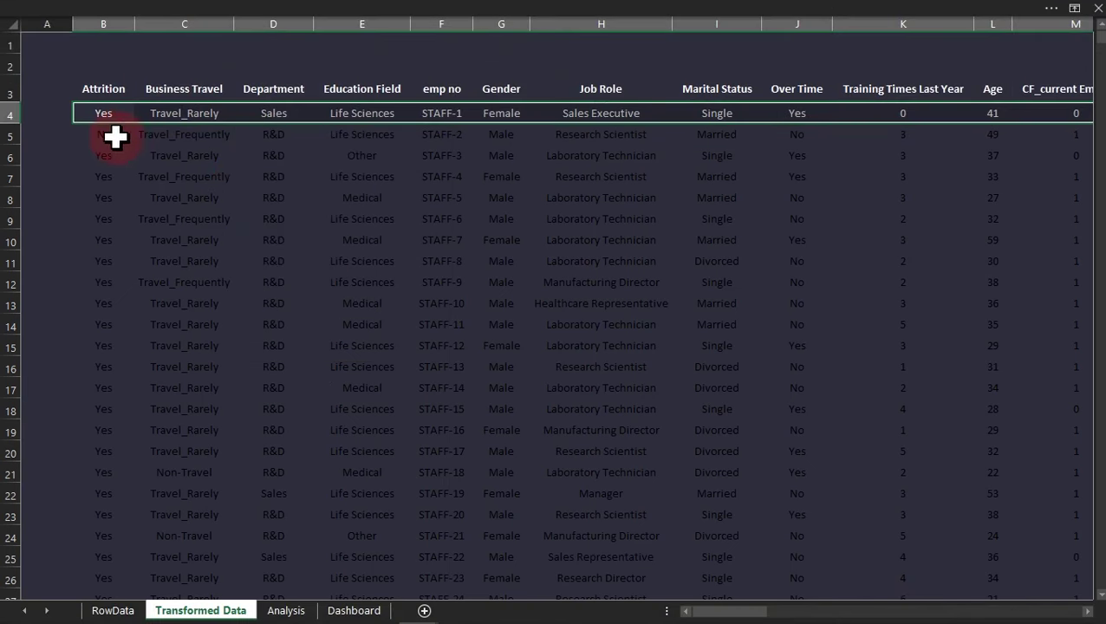
Fill the table's second data row, row 5, with a custom slate color slightly lighter than the sheet background.
left_click(94, 134)
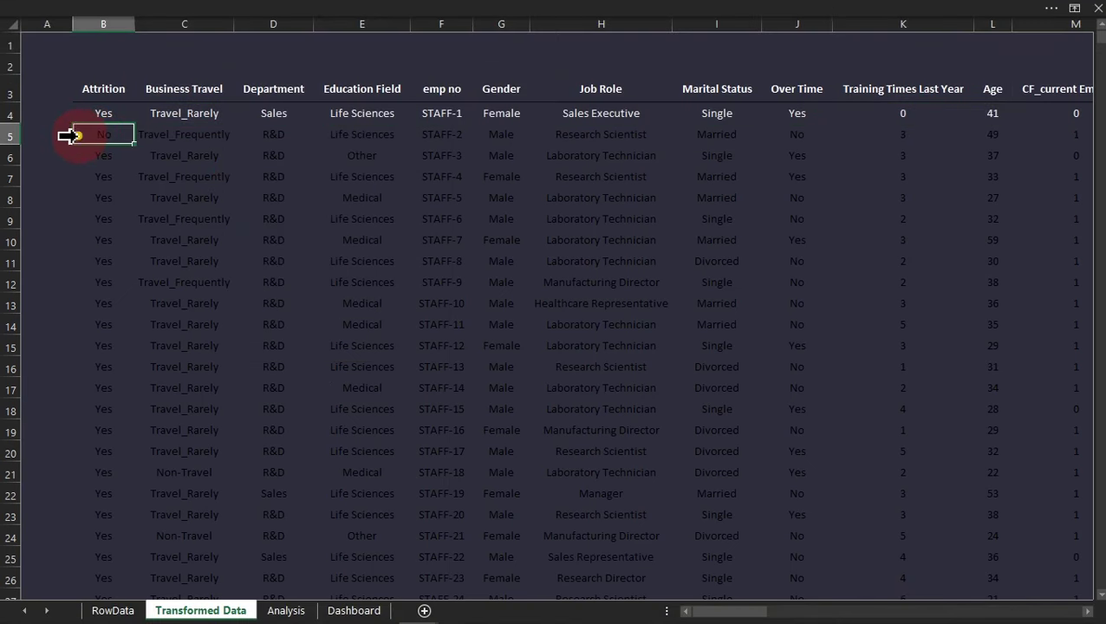
key("ctrl+shift+Right")
left_click(115, 138)
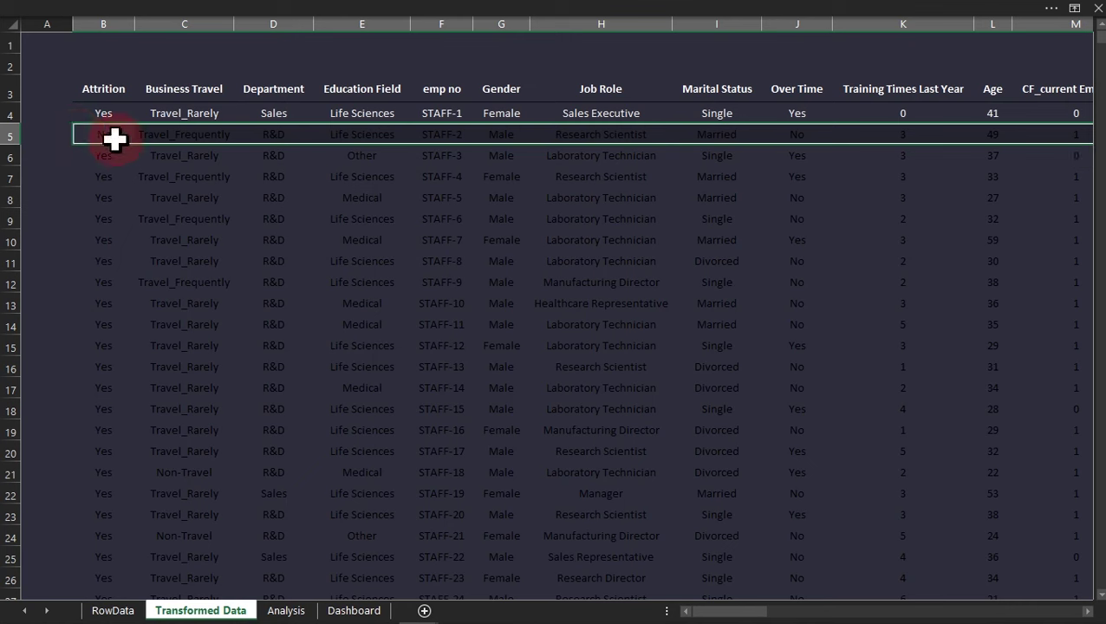
left_click(186, 7)
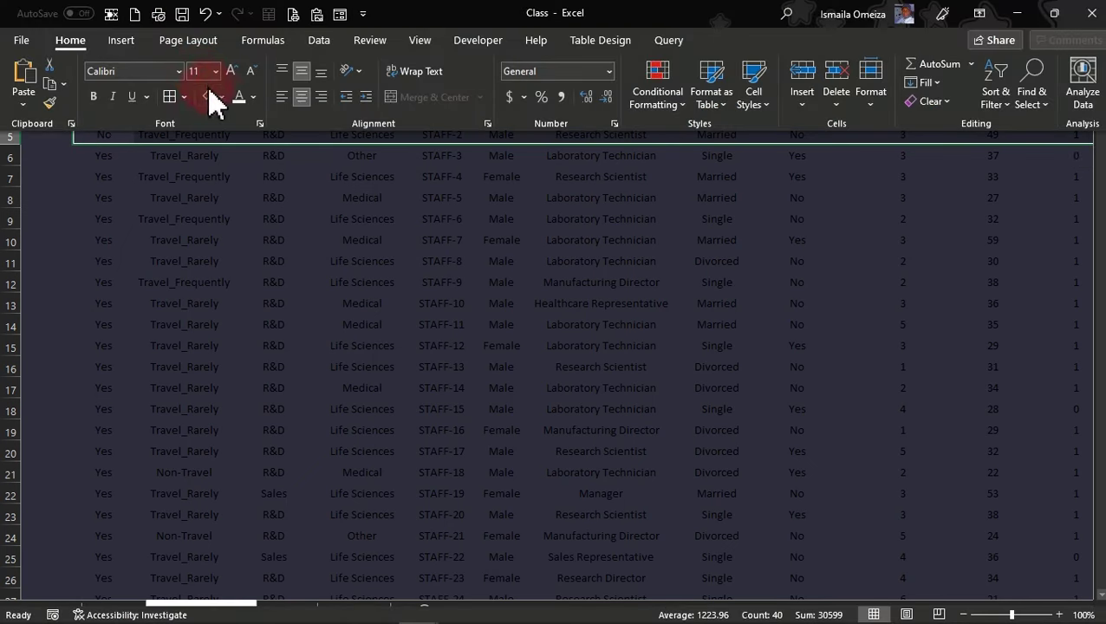
left_click(223, 97)
left_click(237, 346)
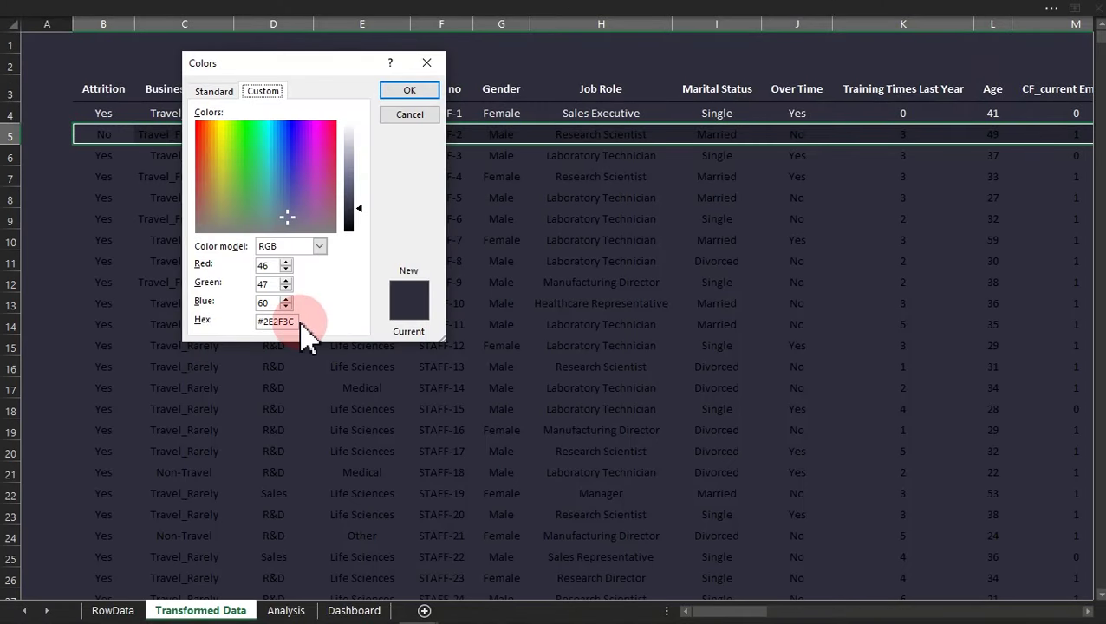
left_click_drag(300, 322, 200, 319)
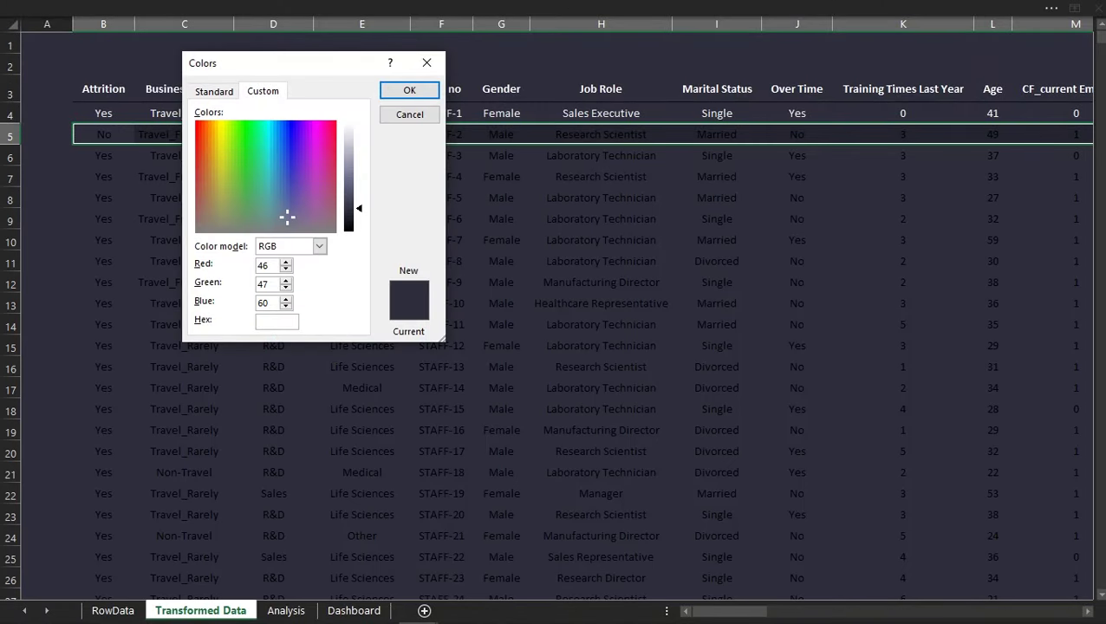
left_click(407, 92)
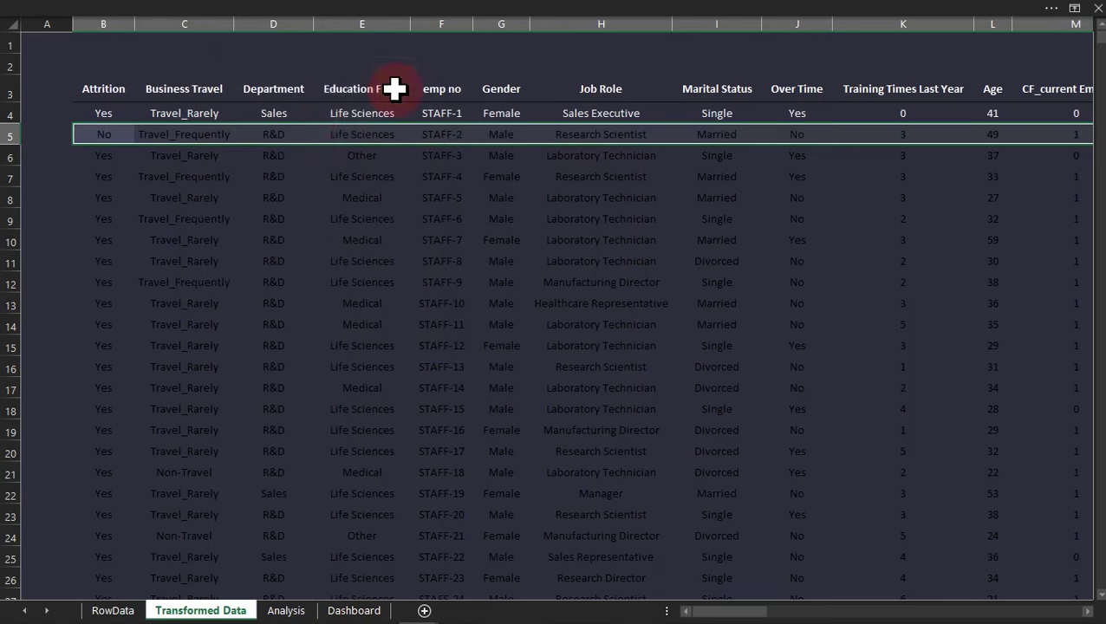
left_click(209, 198)
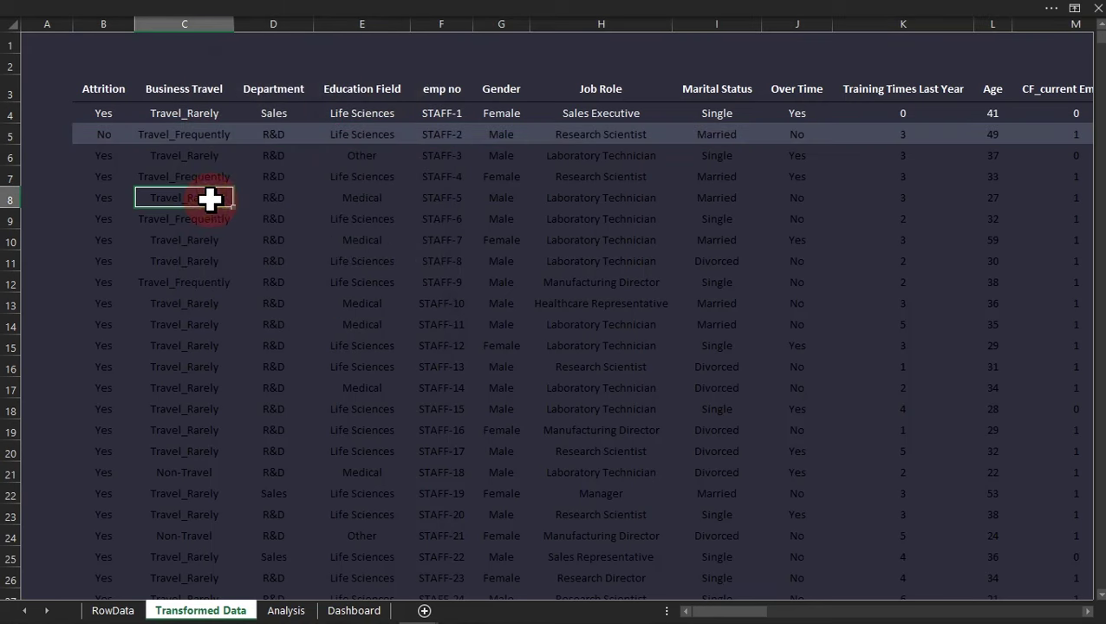
Copy the table's first two formatted data rows, rows 4 and 5, across all columns from Attrition to Working Year Group.
left_click(101, 112)
left_click_drag(101, 112, 105, 124)
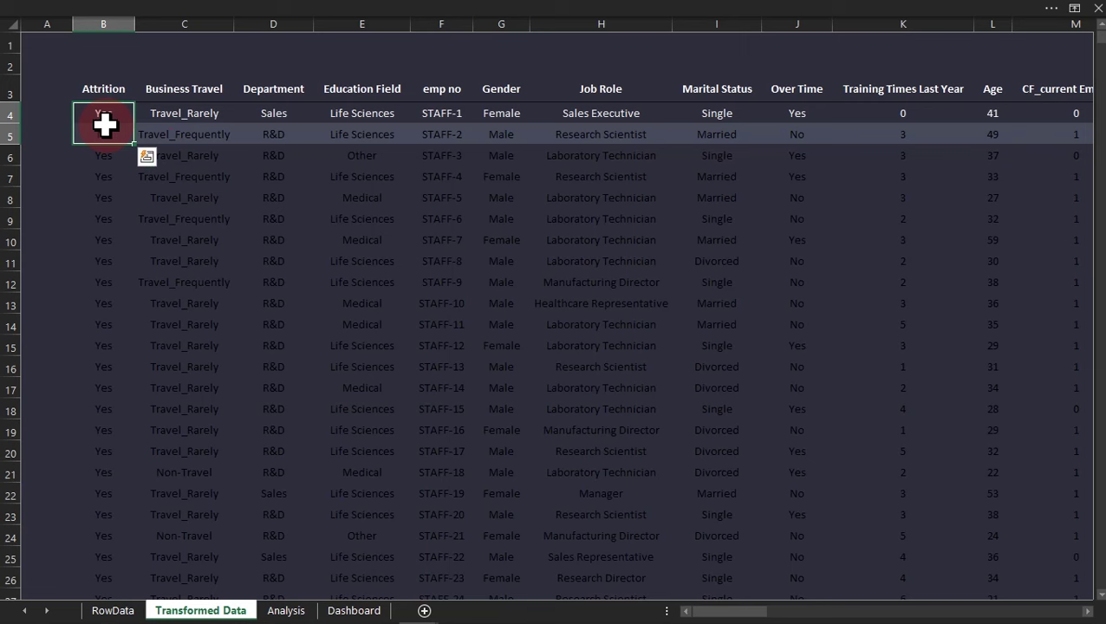
key("ctrl+shift+Right")
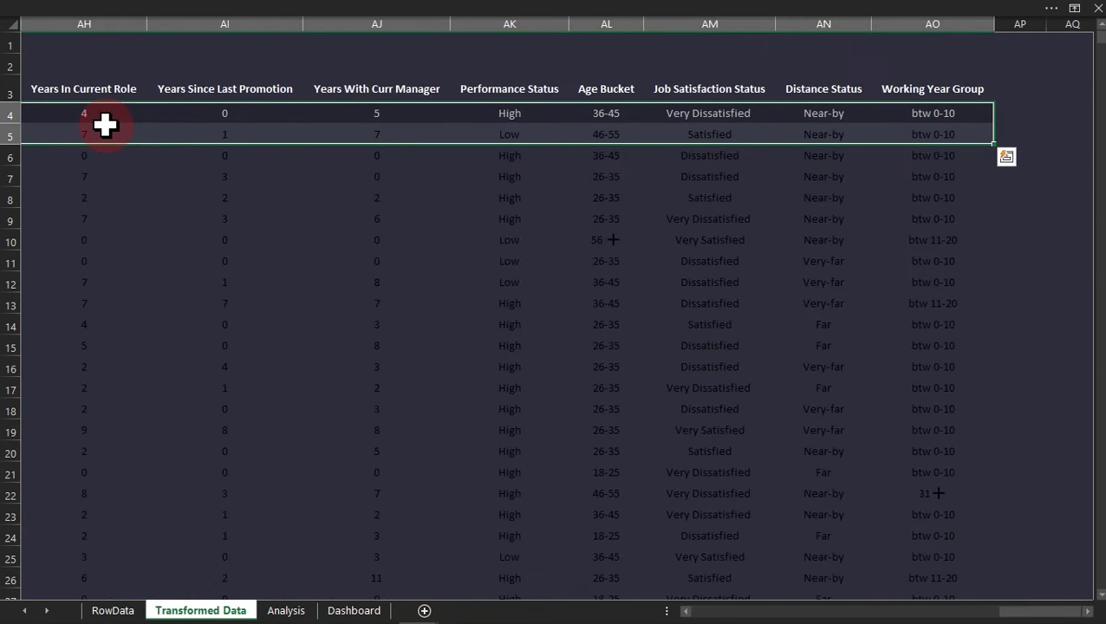
key("ctrl+c")
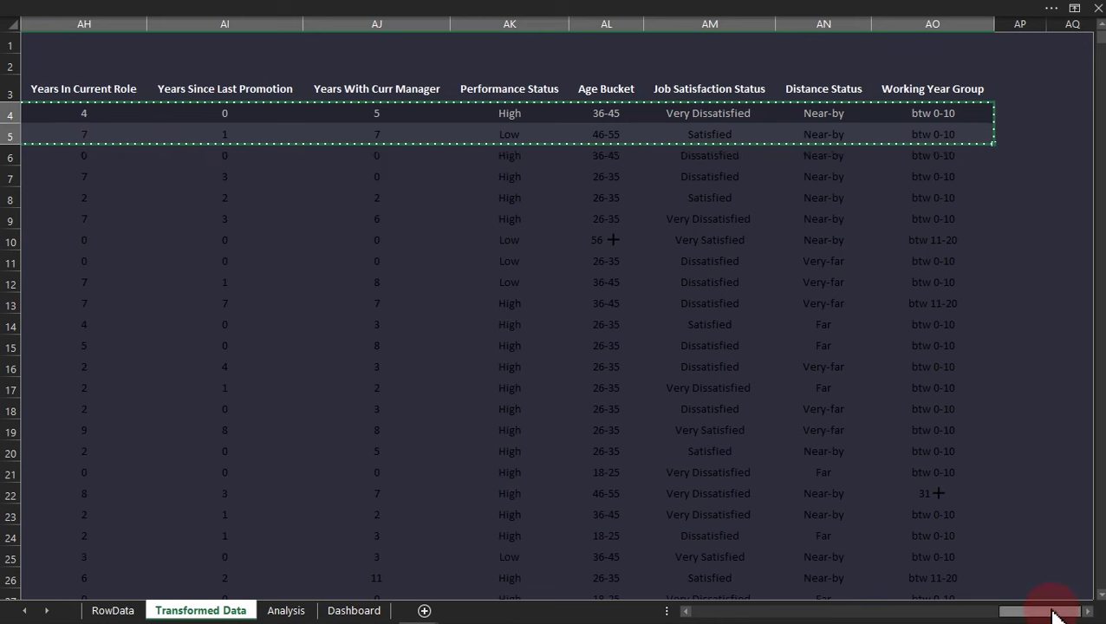
left_click_drag(1053, 614, 667, 609)
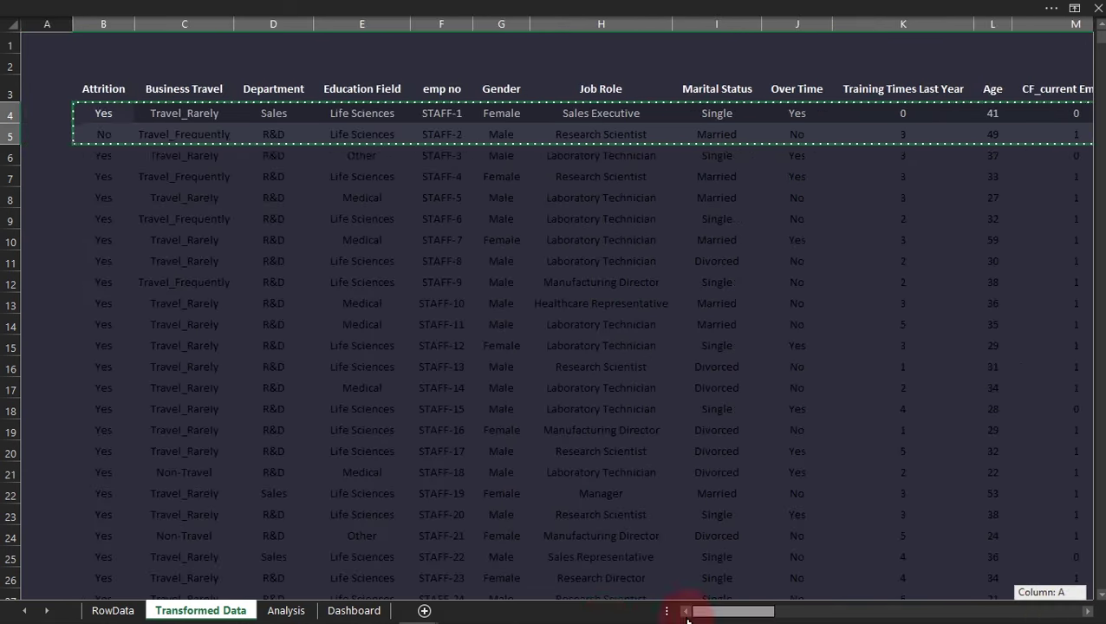
Paste only the copied formats onto all remaining data rows from row 6 down to row 2928.
left_click(98, 151)
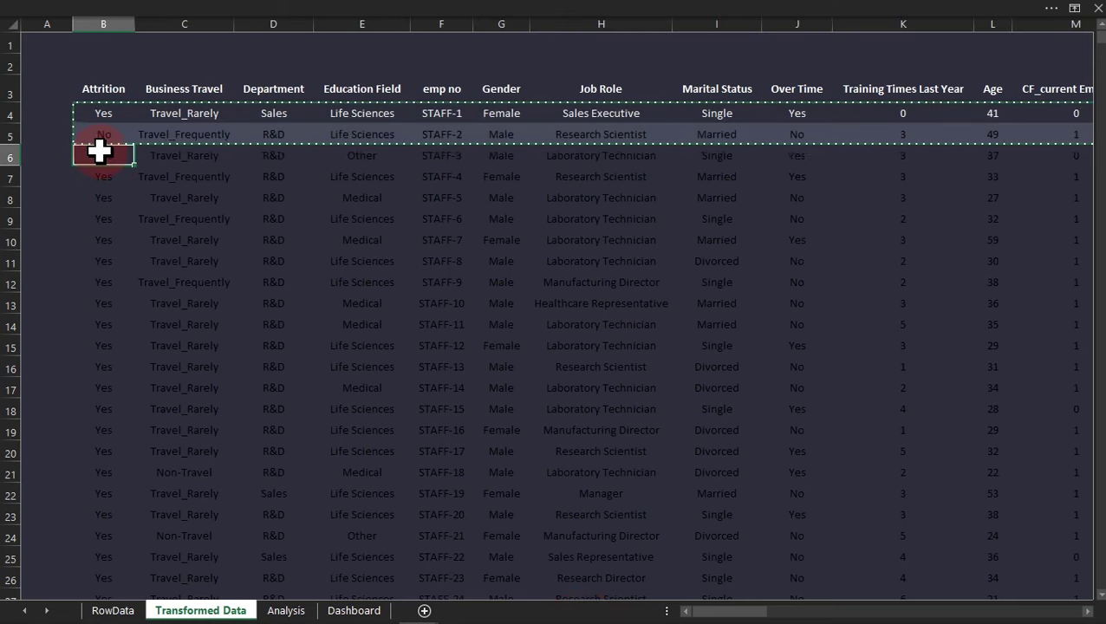
key("ctrl+shift+Right")
key("ctrl+v")
key("ctrl+shift+Down")
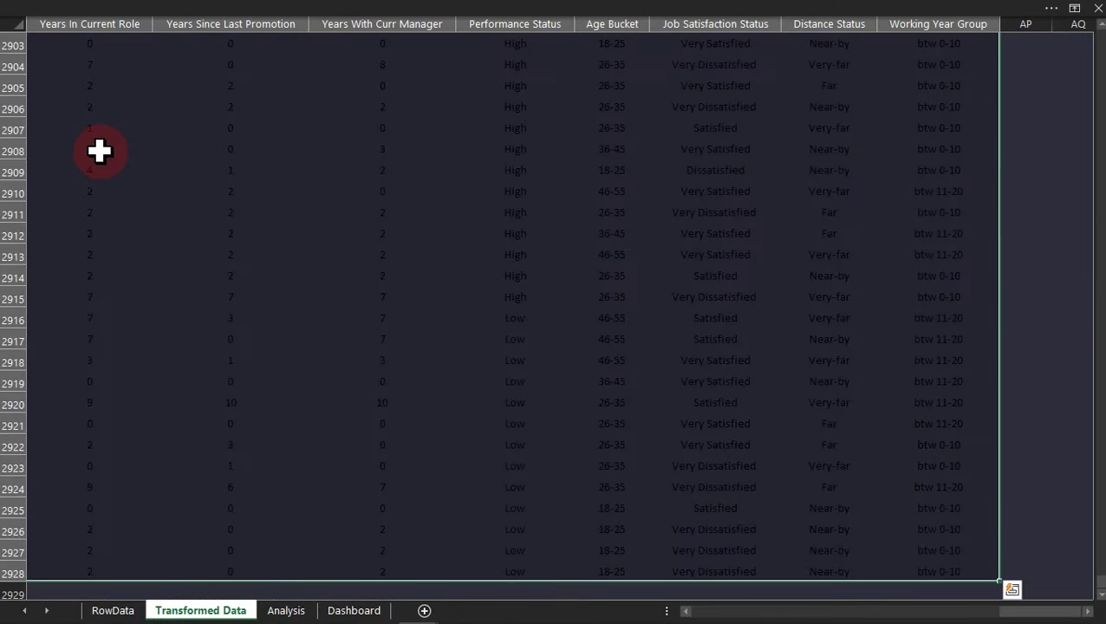
right_click(219, 144)
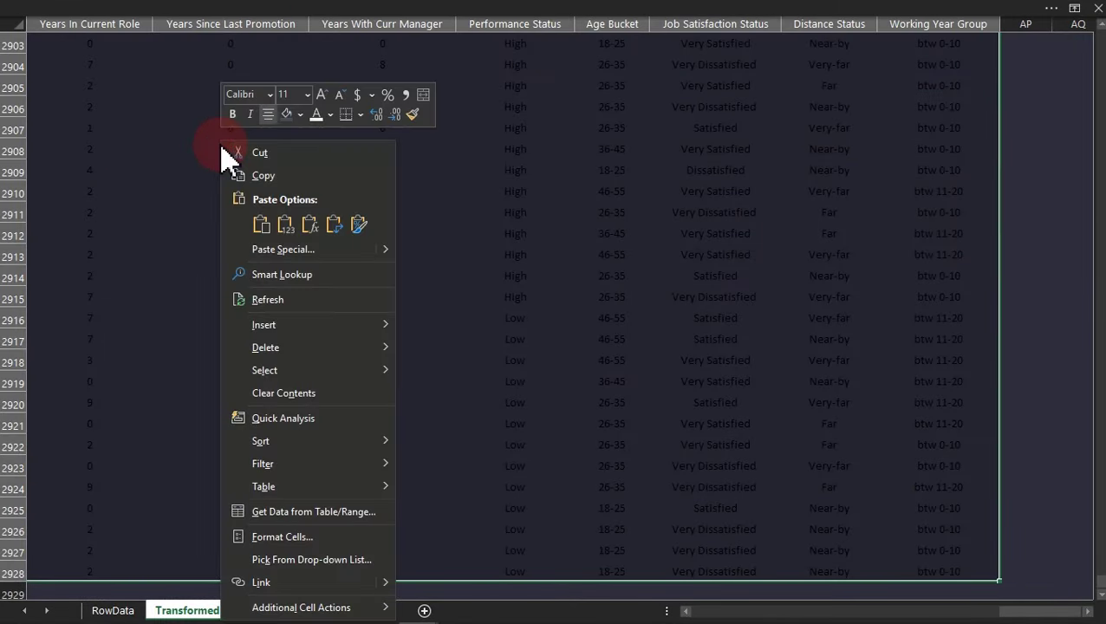
left_click(283, 250)
left_click(156, 238)
left_click(358, 381)
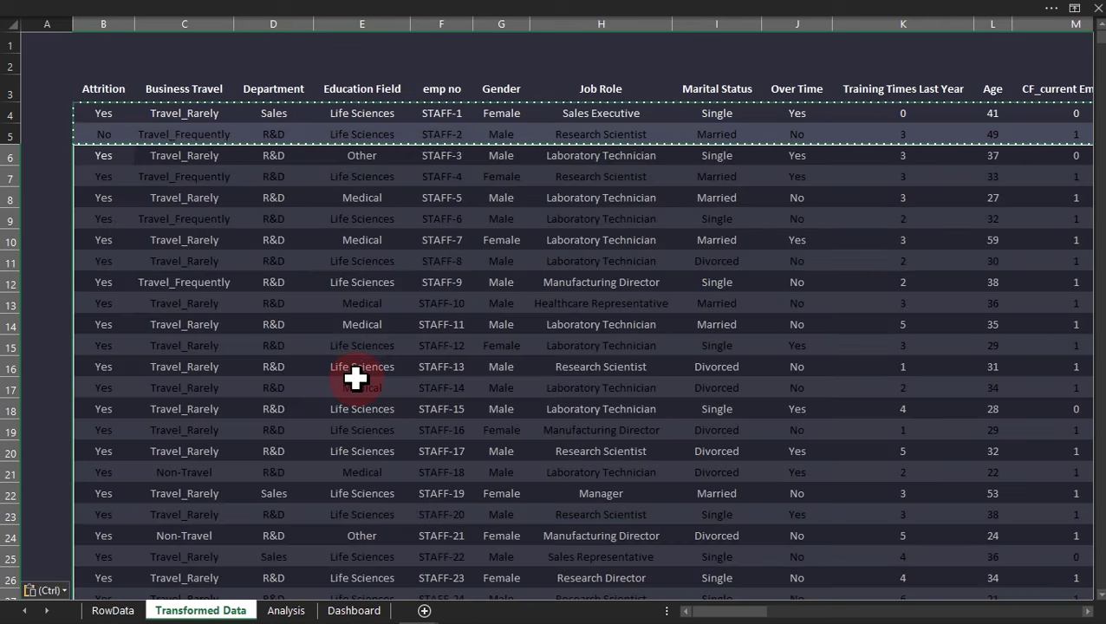
left_click(356, 382)
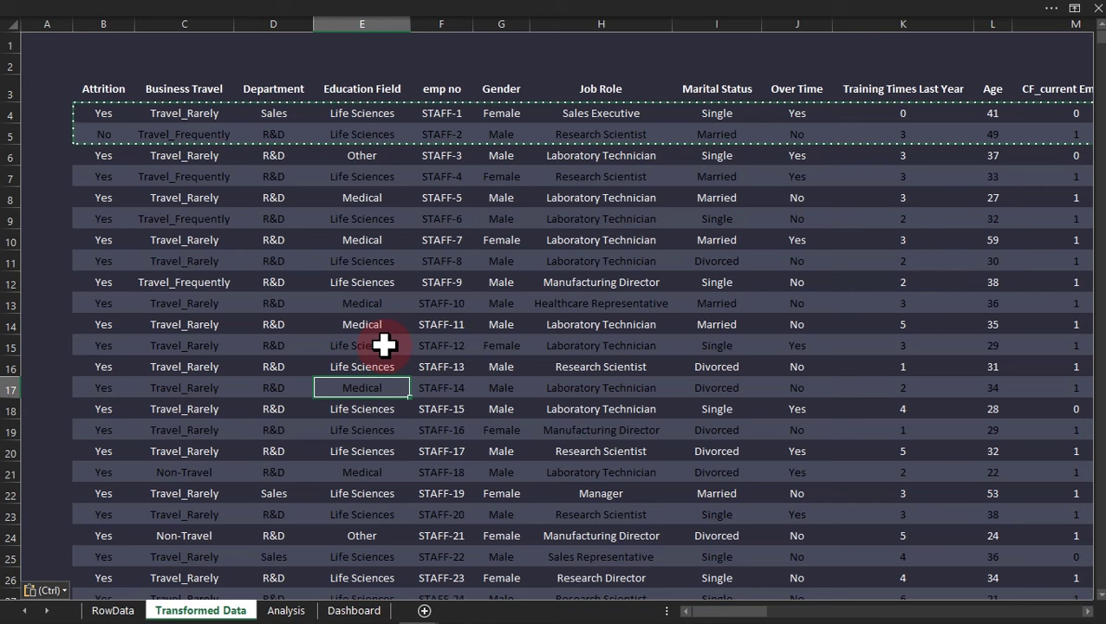
Set the font color of all the table's data rows to the lightest off-white theme shade below white.
left_click(103, 113)
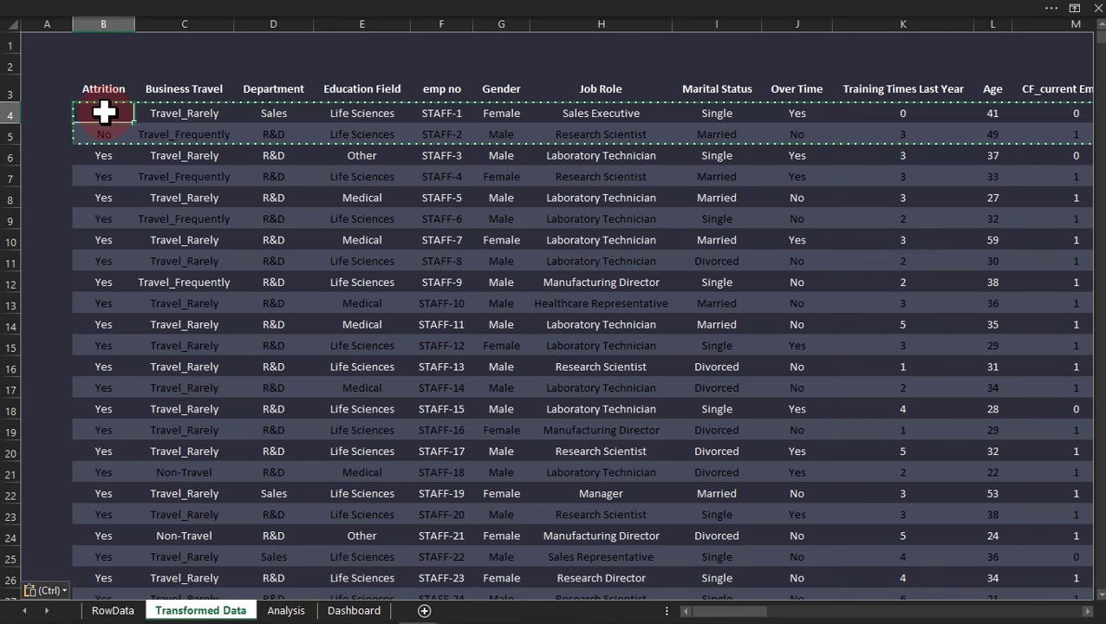
scroll(103, 112, "right", 10)
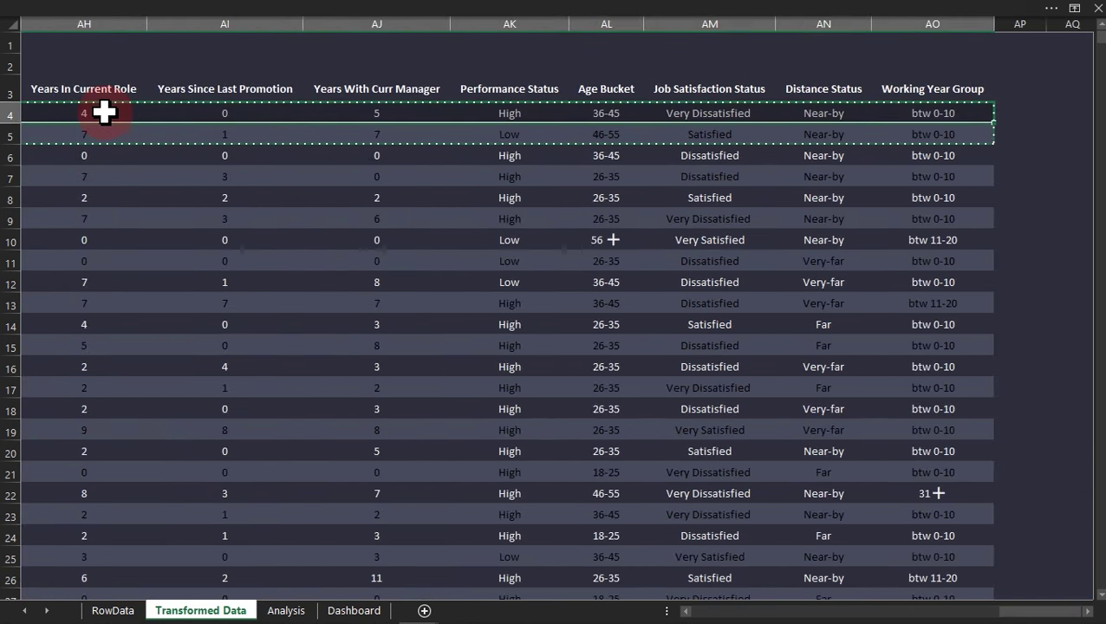
key("ctrl+shift+End")
left_click(140, 11)
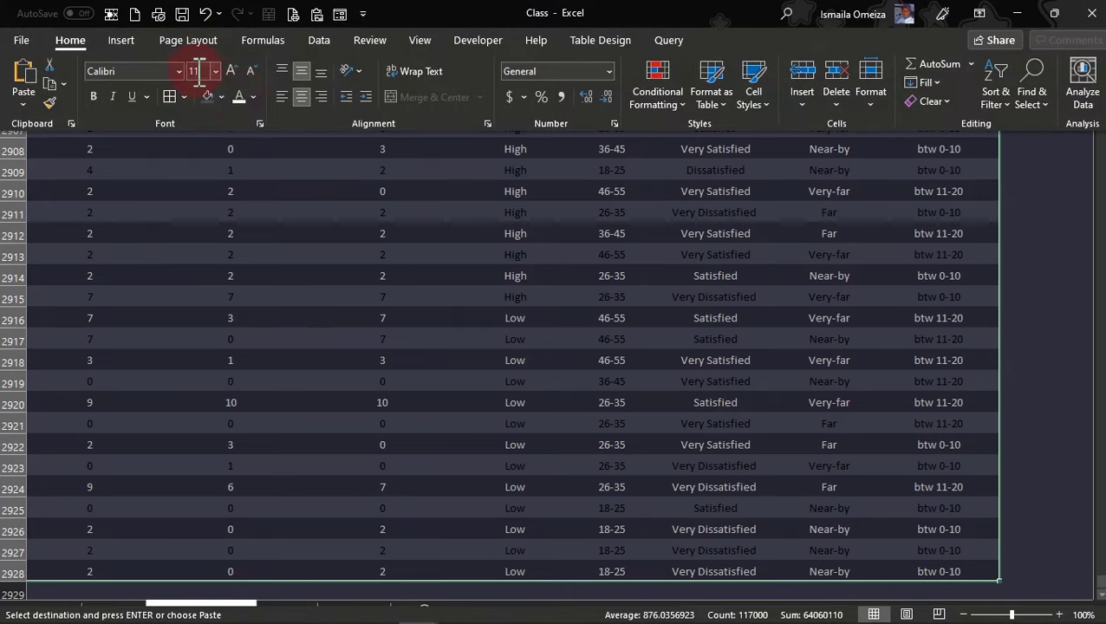
key("ctrl+Home")
left_click(387, 264)
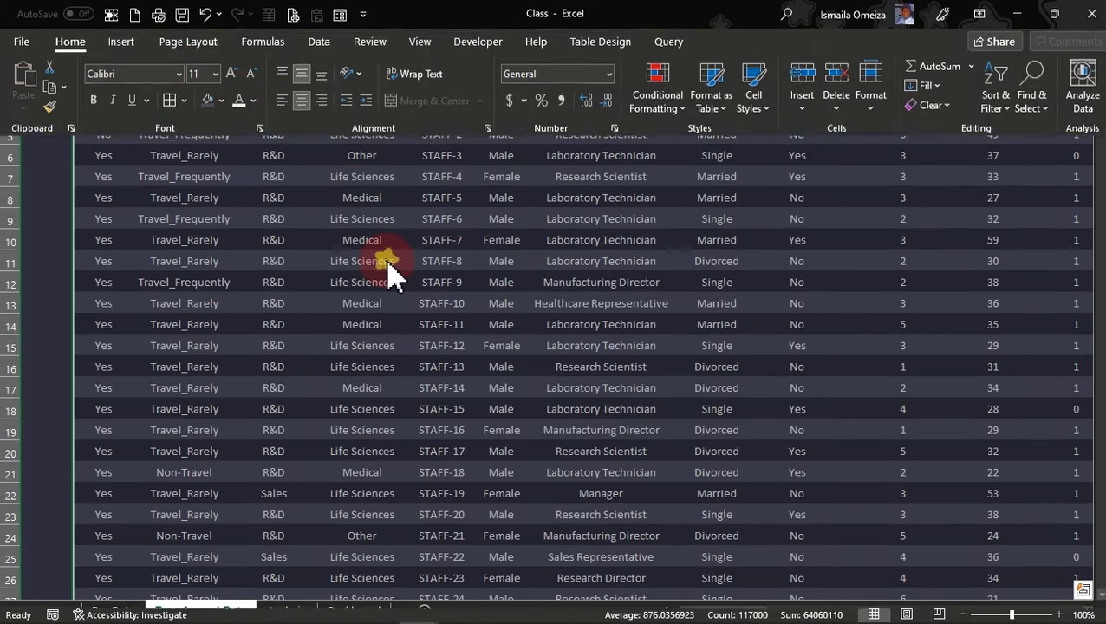
left_click(211, 200)
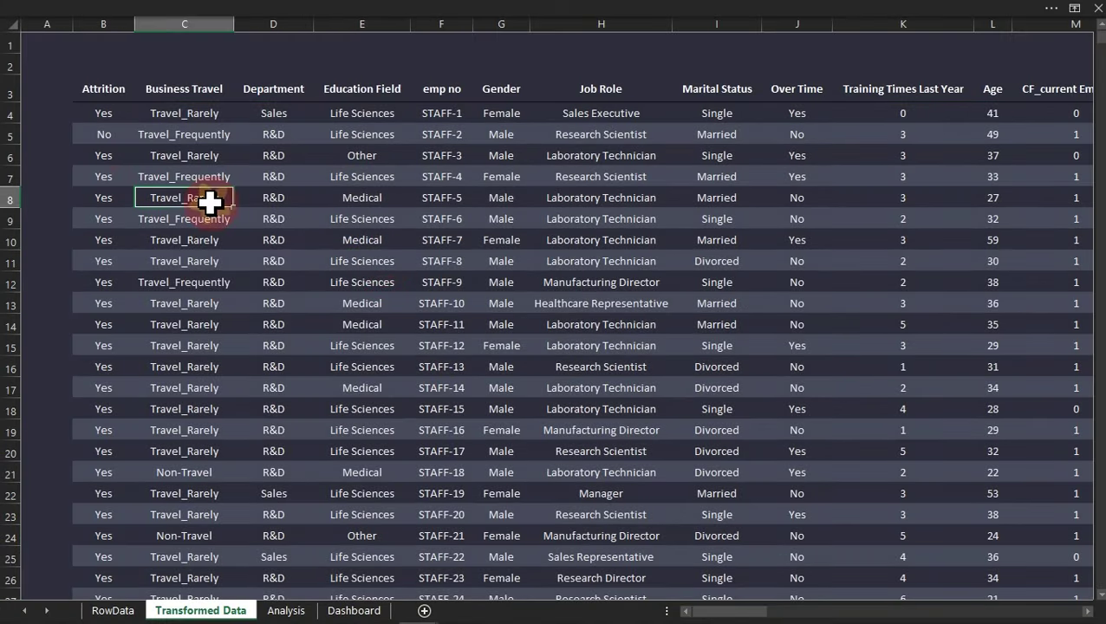
Make all the data values in the Attrition column bold.
left_click(90, 108)
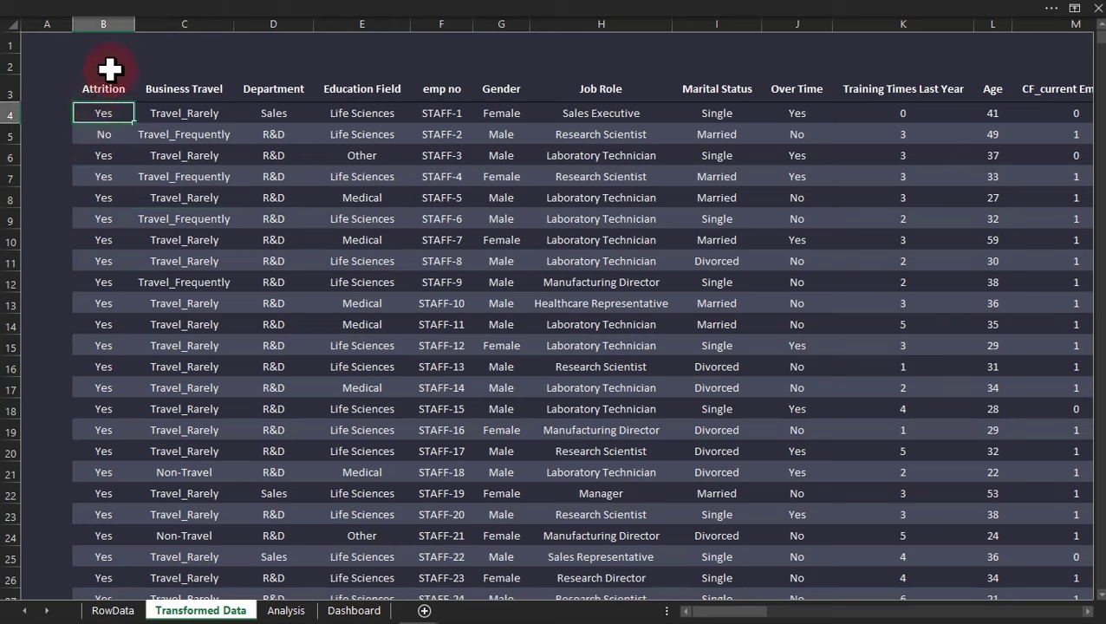
left_click(107, 74)
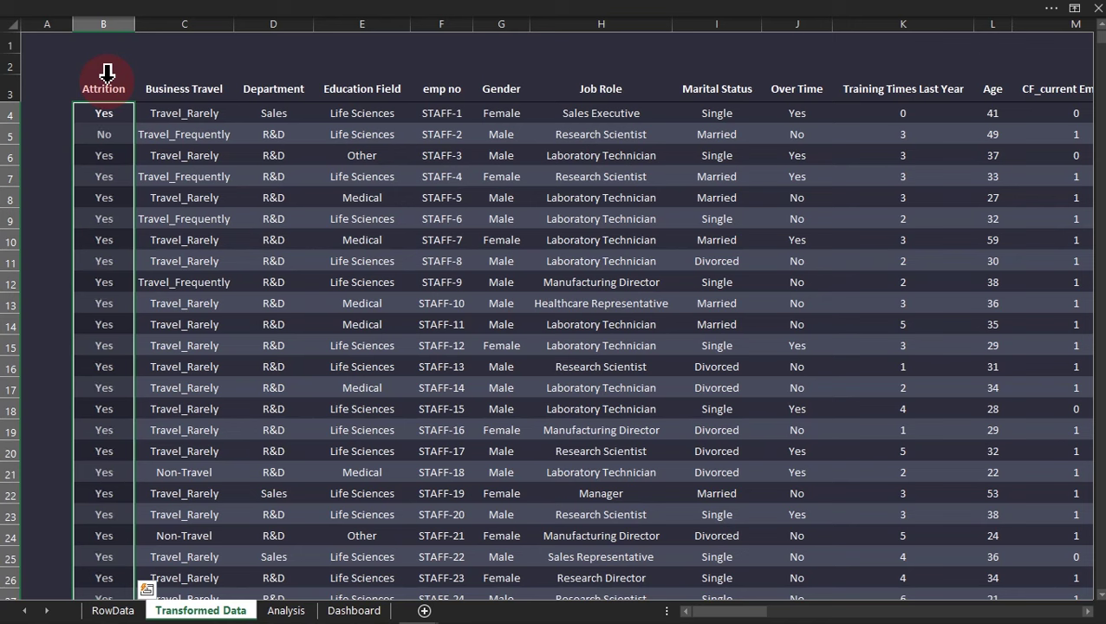
key("ctrl+b")
left_click(212, 239)
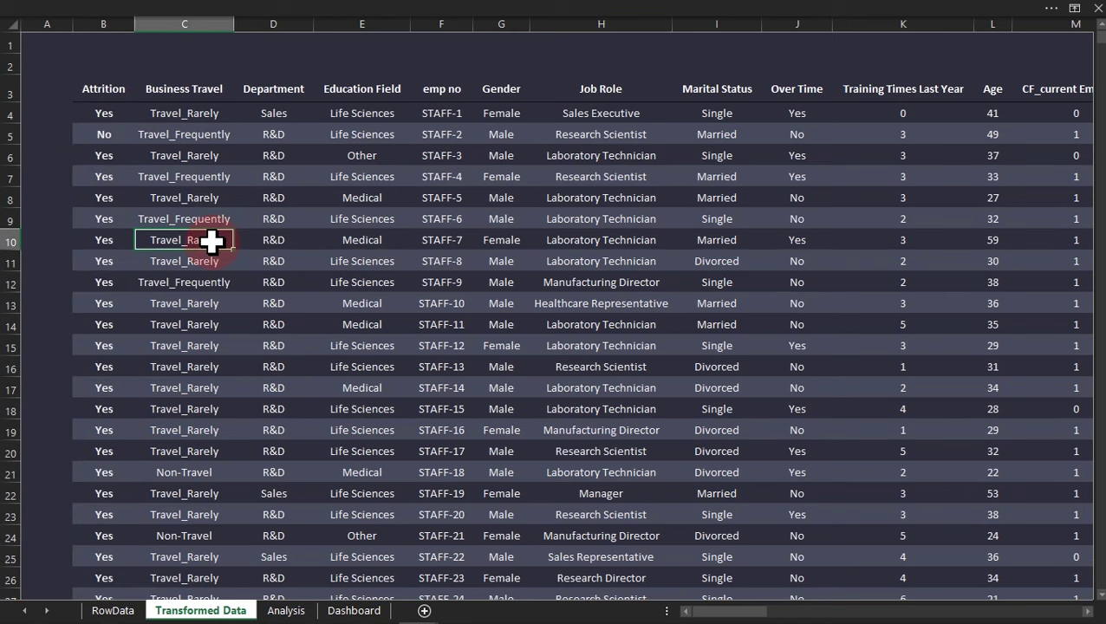
Set the font color of the Attrition column's data values to the pure white theme color.
left_click(101, 75)
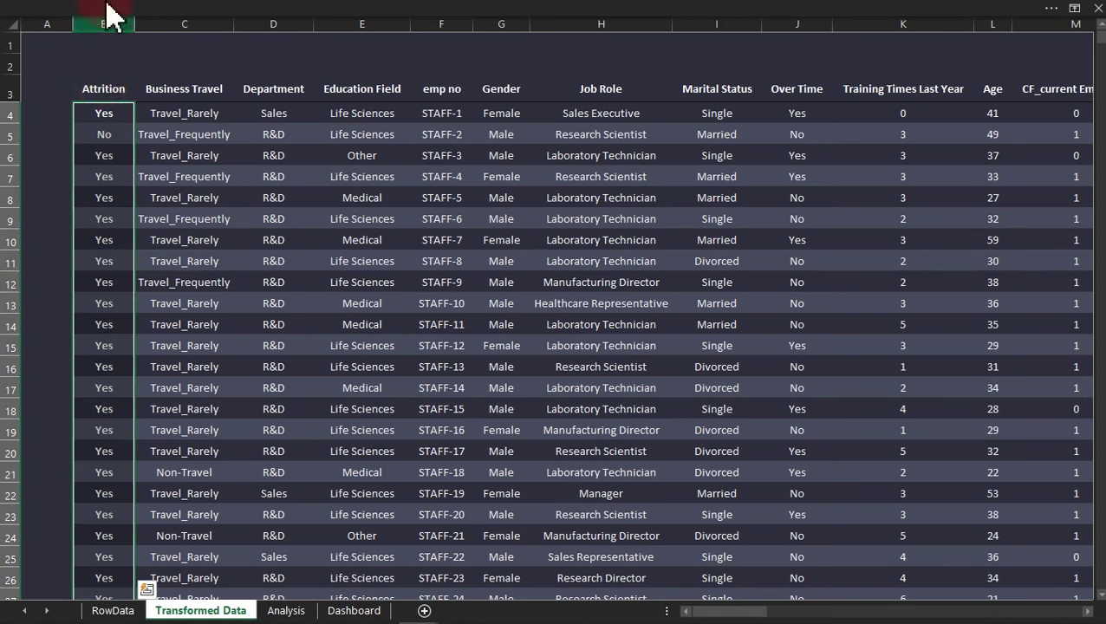
left_click(126, 7)
left_click(253, 96)
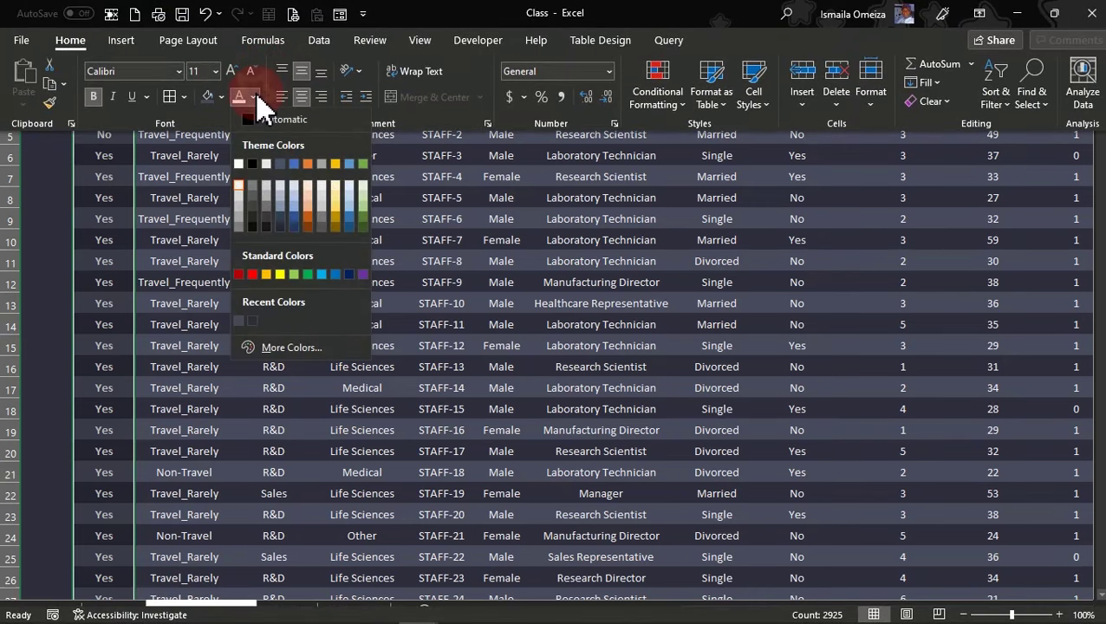
left_click(241, 165)
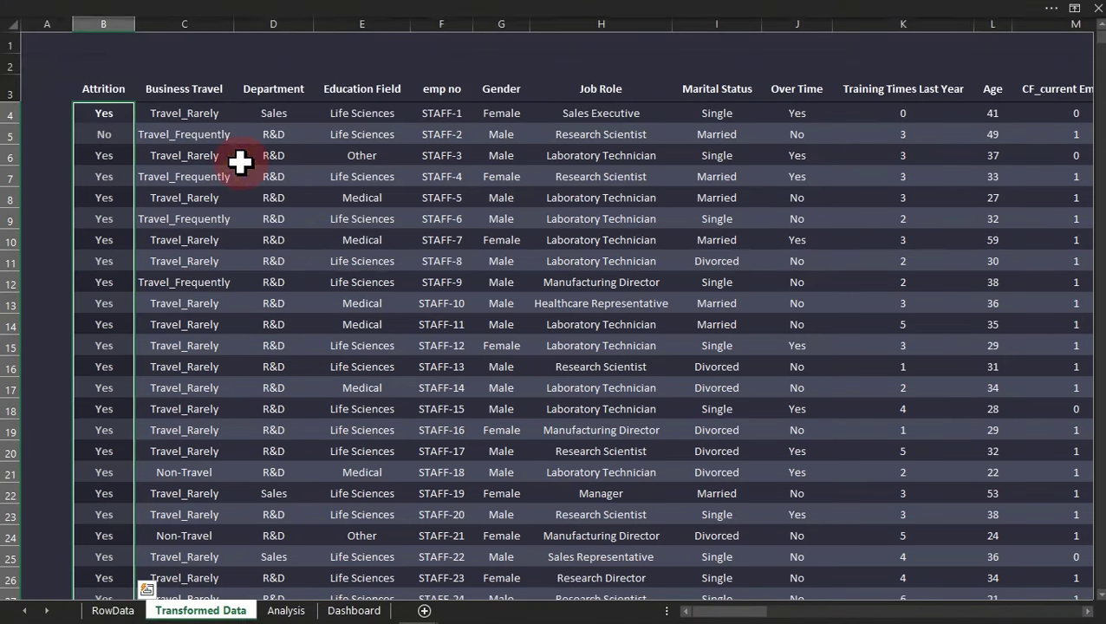
left_click(244, 156)
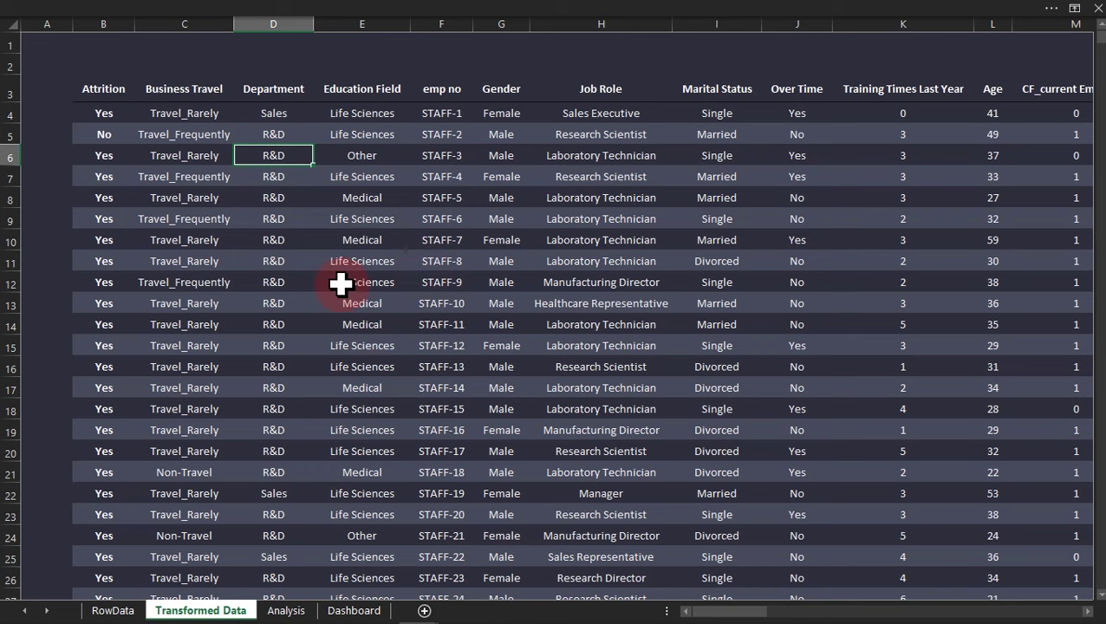
left_click(491, 300)
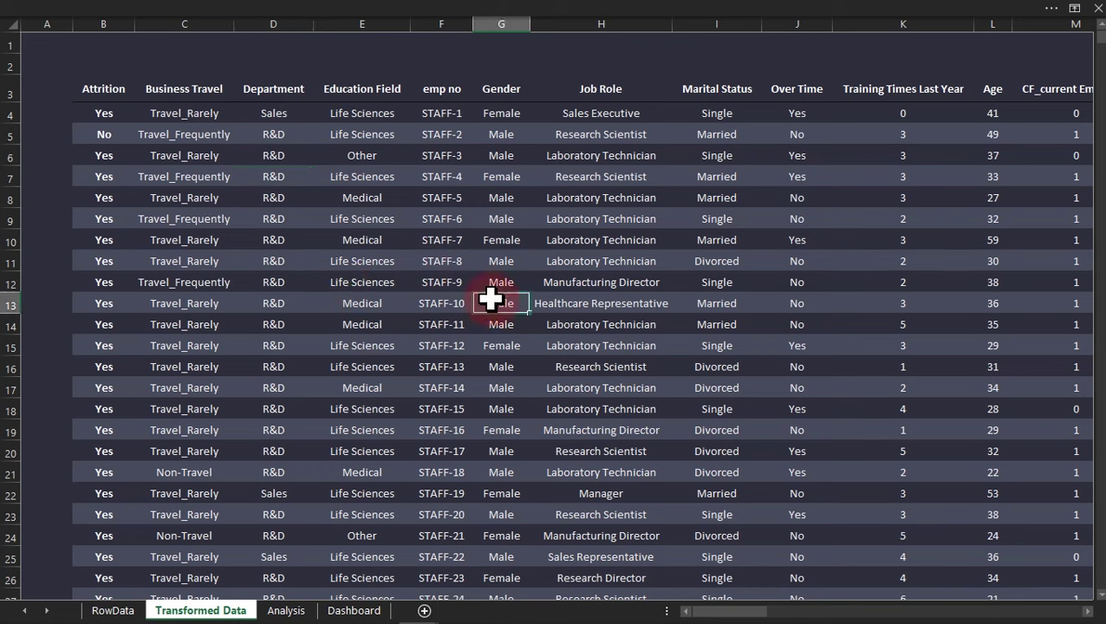
left_click_drag(755, 618, 443, 584)
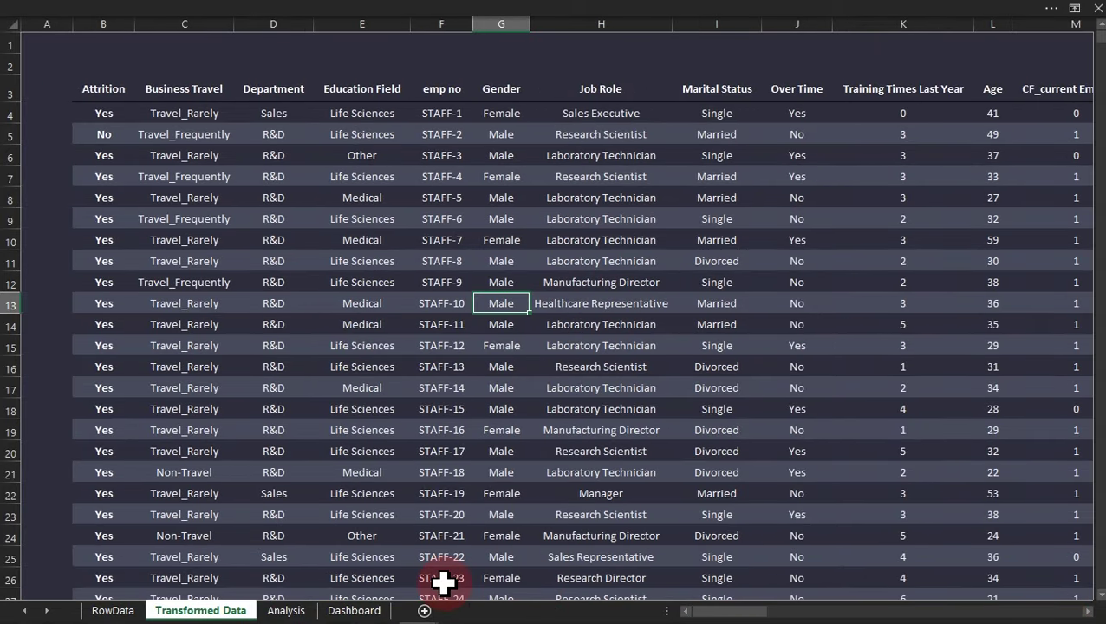
left_click(440, 305)
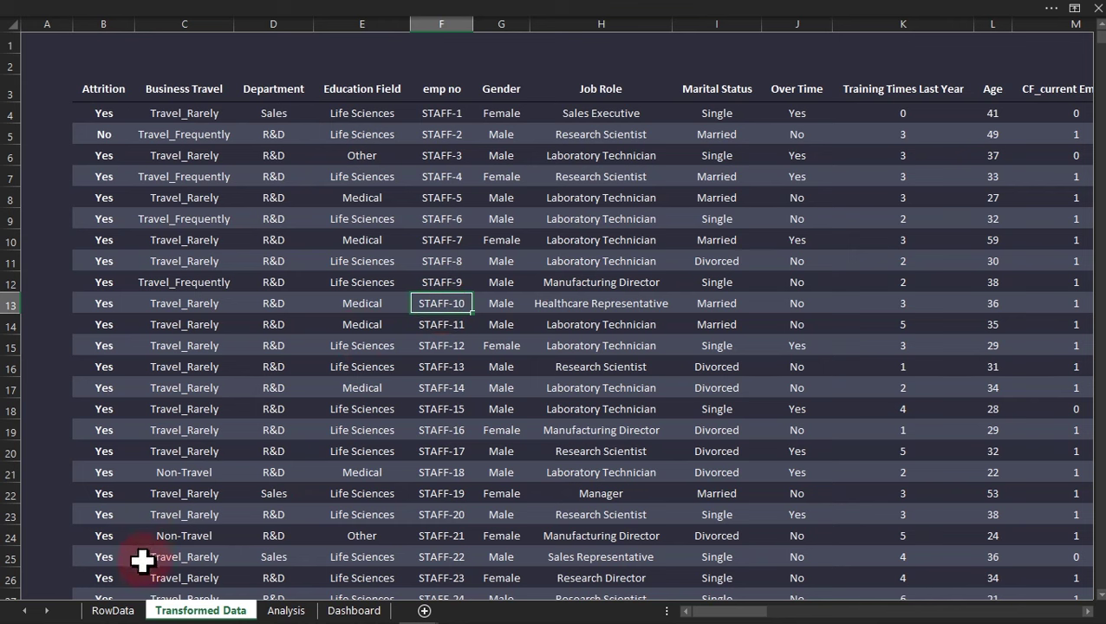
Look over the original data on the RowData sheet and return to the Transformed Data sheet.
left_click(108, 610)
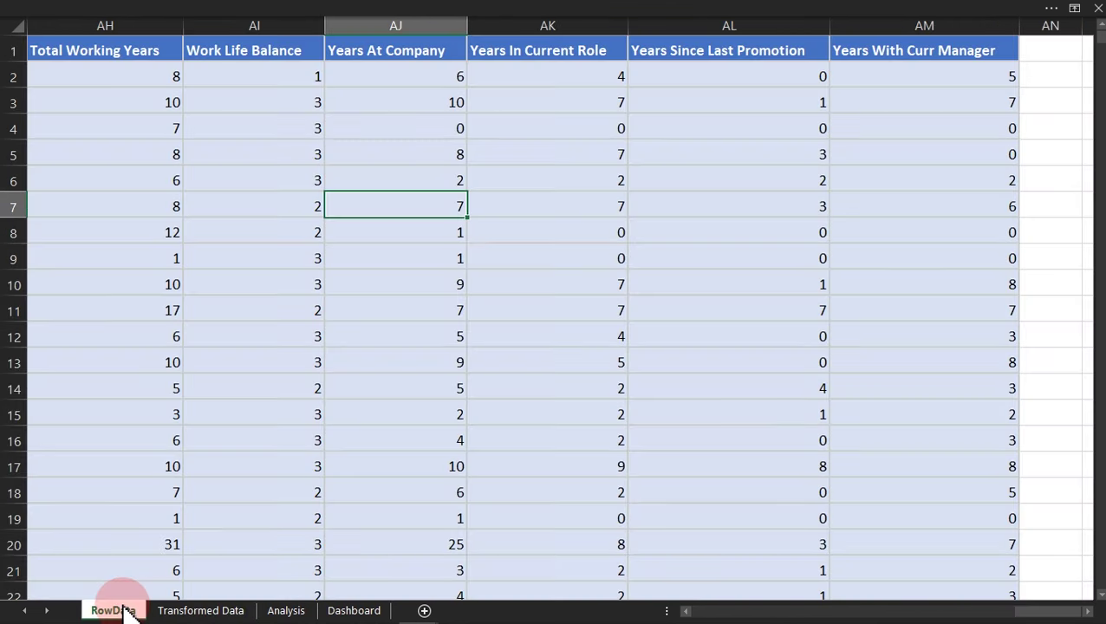
left_click(698, 522)
left_click_drag(1037, 612, 506, 612)
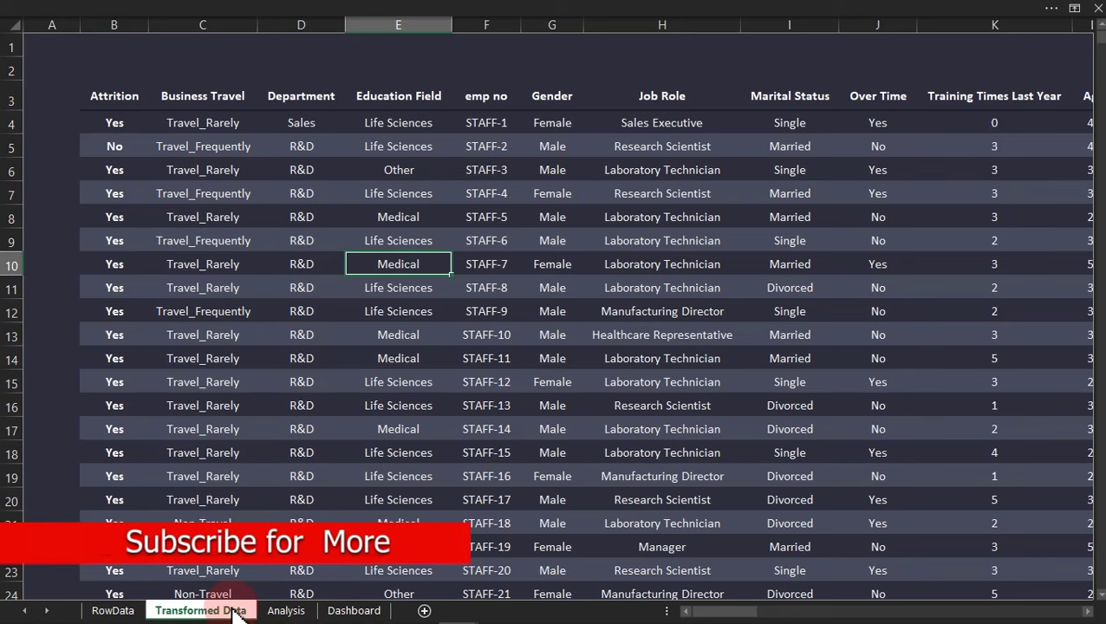
Start inserting a PivotTable that uses the Hr_Transformed_Data table as its source.
left_click(261, 360)
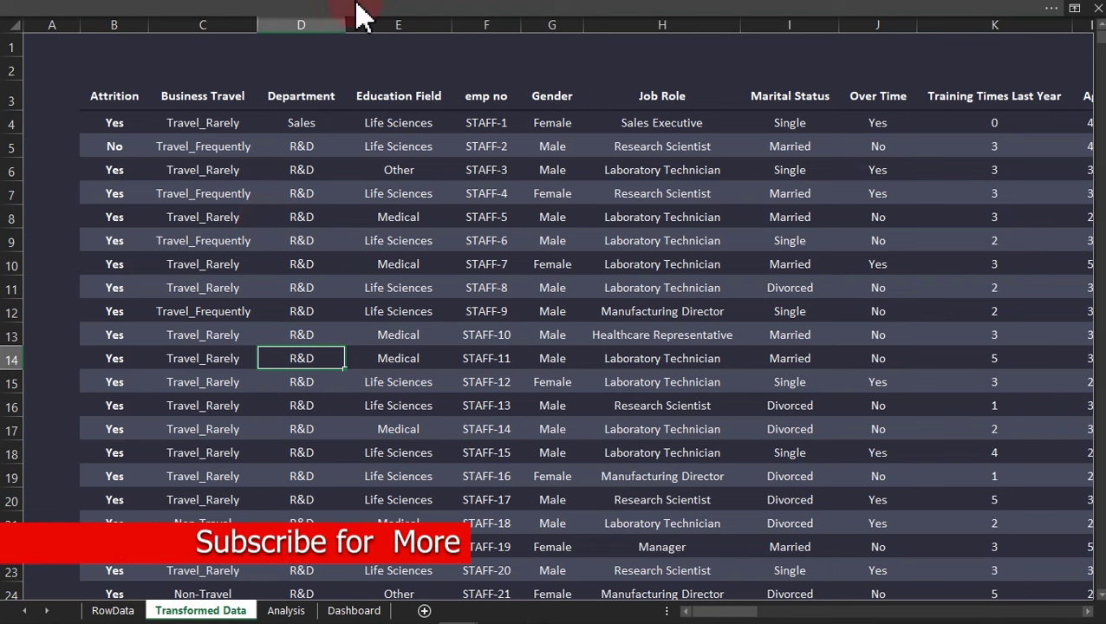
left_click(299, 12)
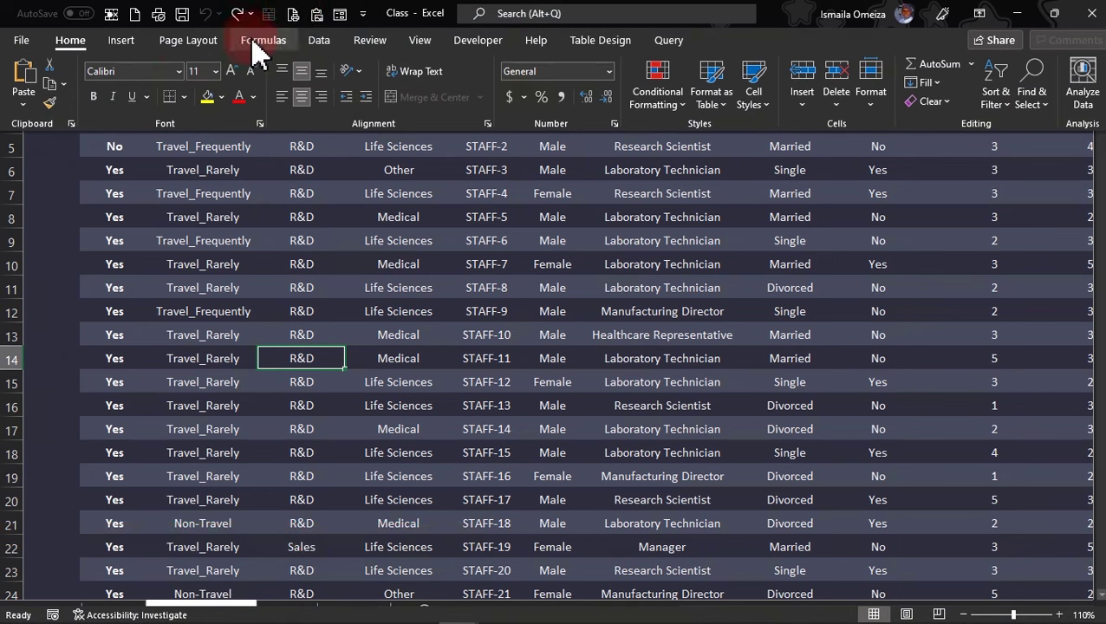
left_click(121, 43)
left_click(24, 85)
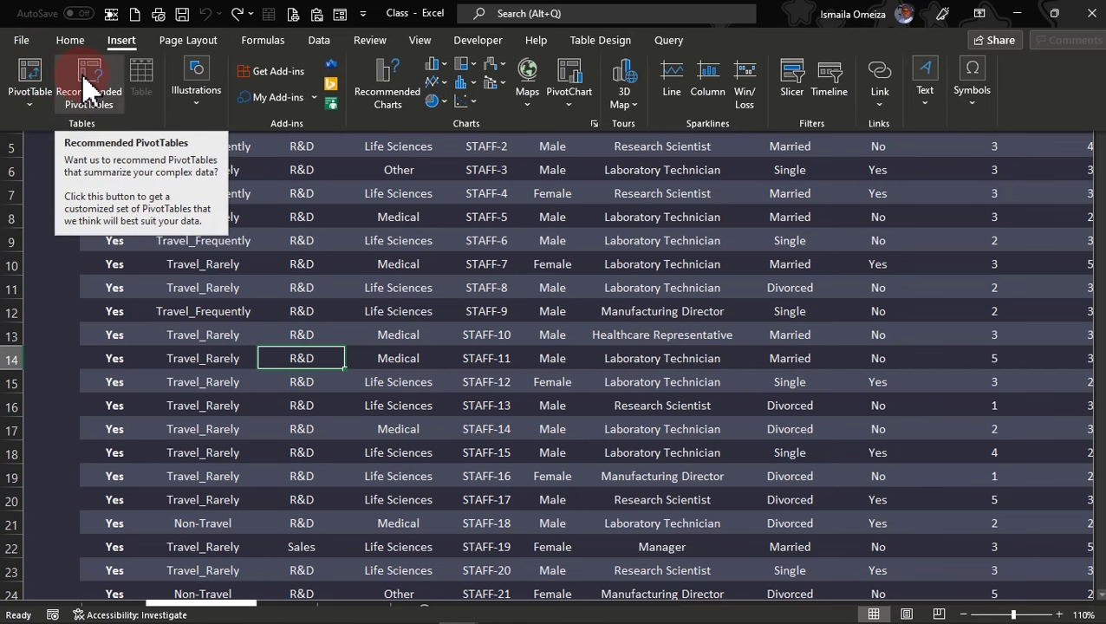
left_click(30, 80)
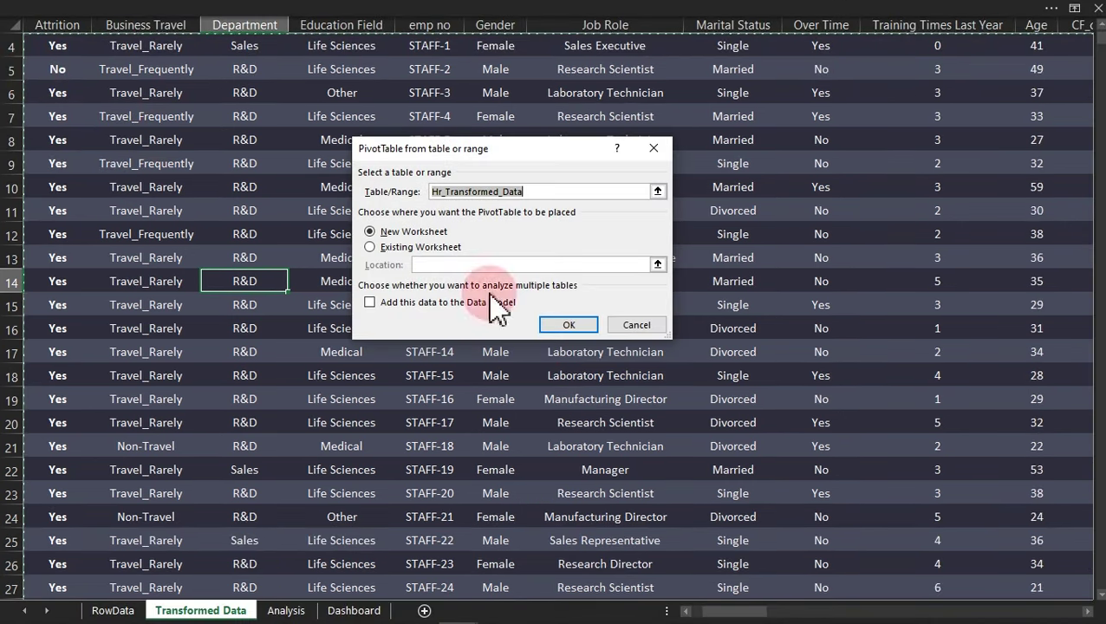
left_click_drag(751, 611, 704, 613)
left_click_drag(1103, 79, 1099, 35)
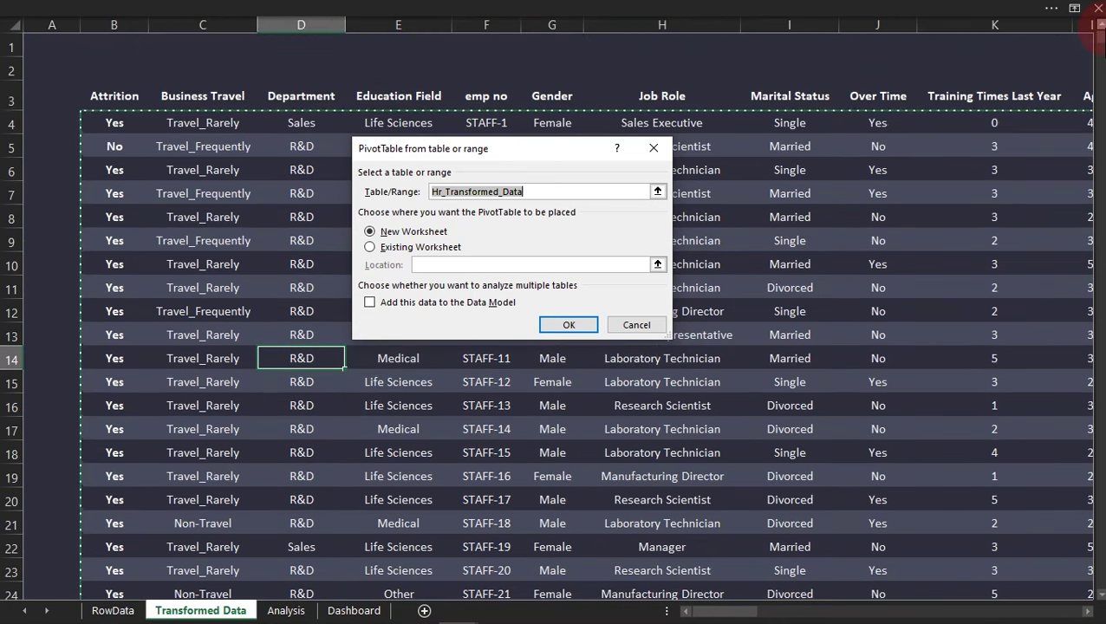
Place the new PivotTable on the existing Analysis worksheet at cell C8.
left_click(468, 230)
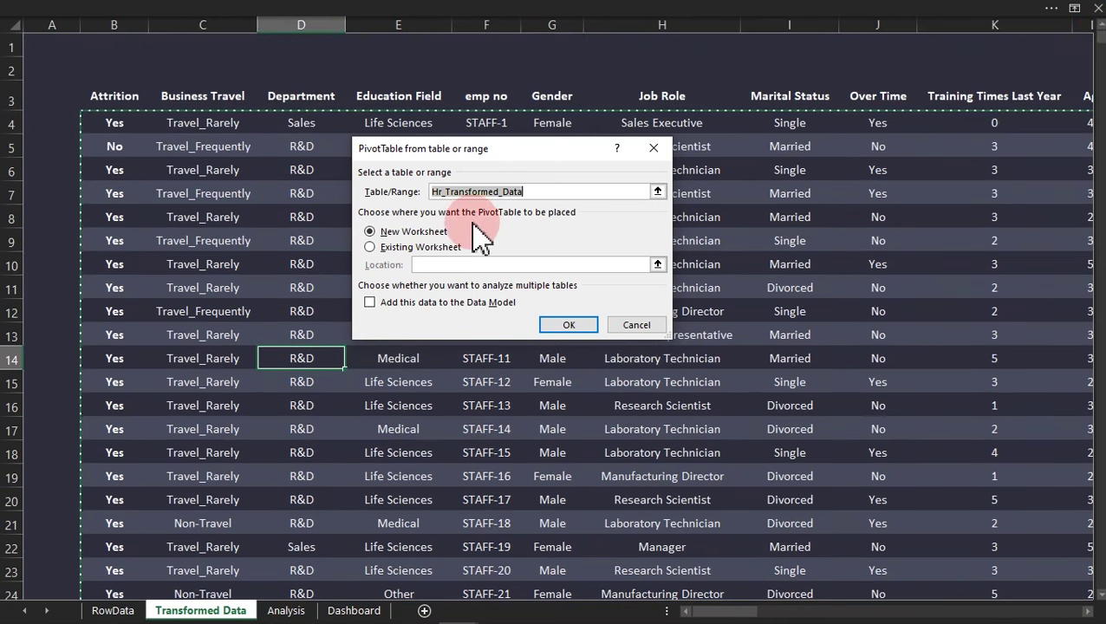
left_click(547, 323)
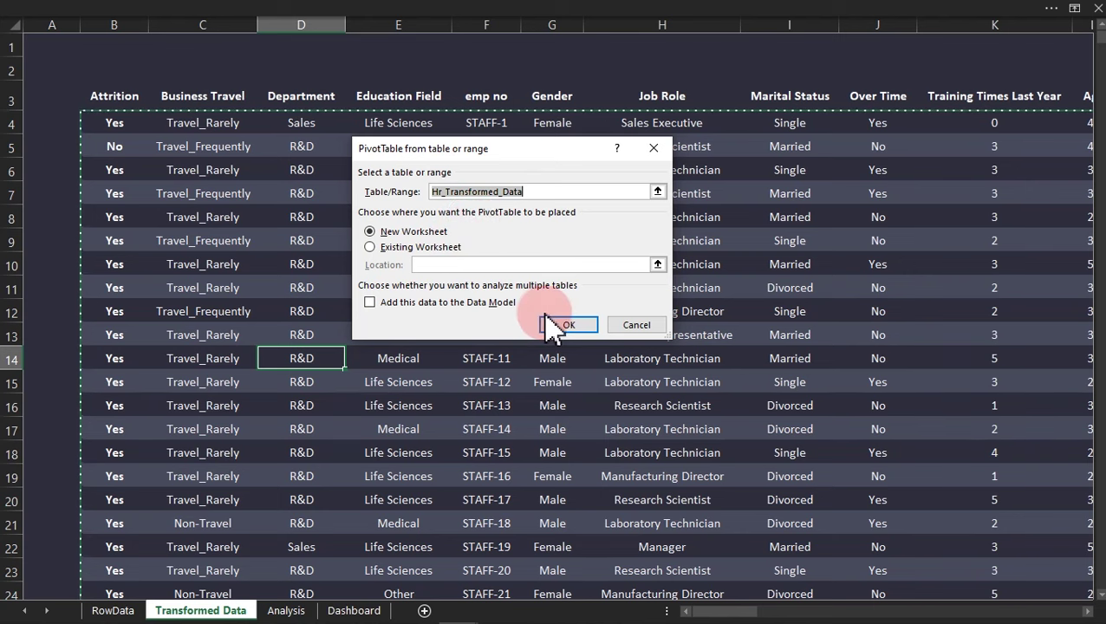
left_click(374, 247)
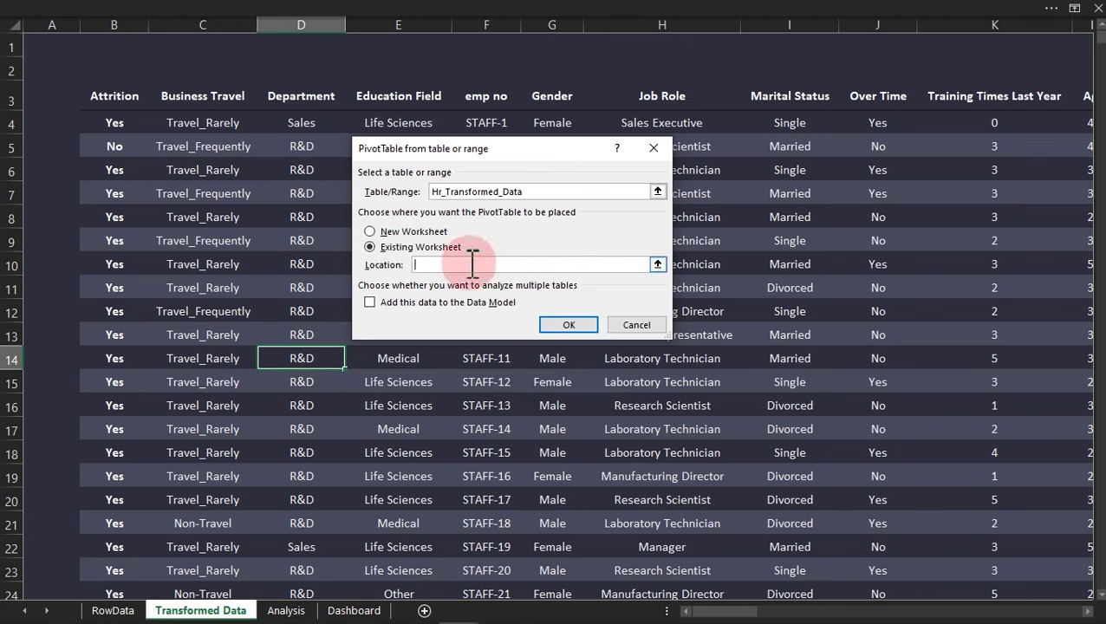
left_click(658, 265)
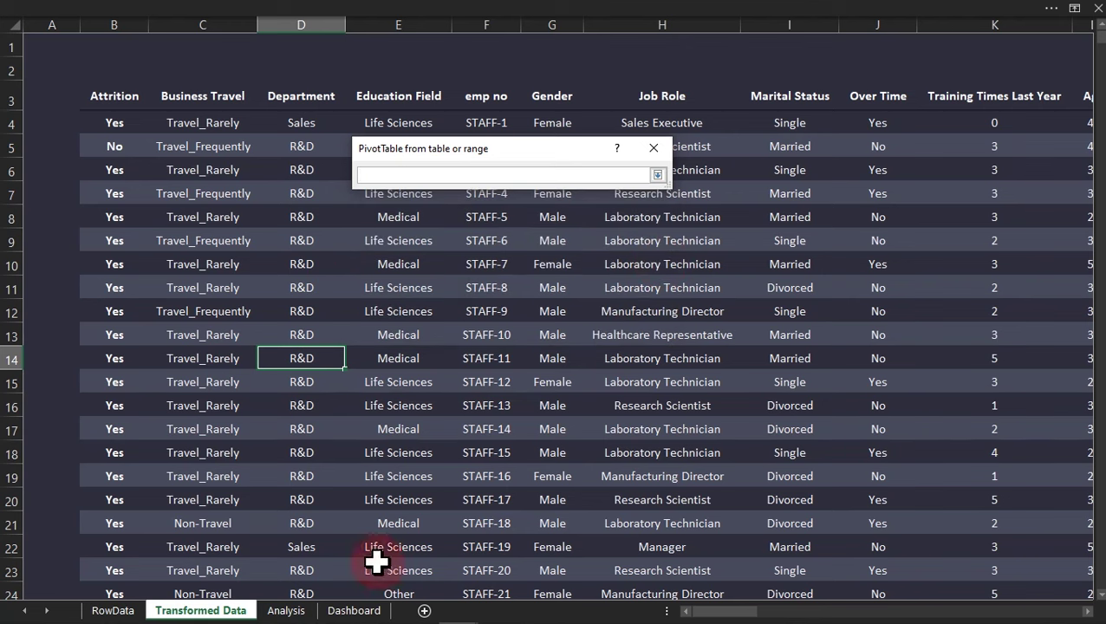
left_click(287, 610)
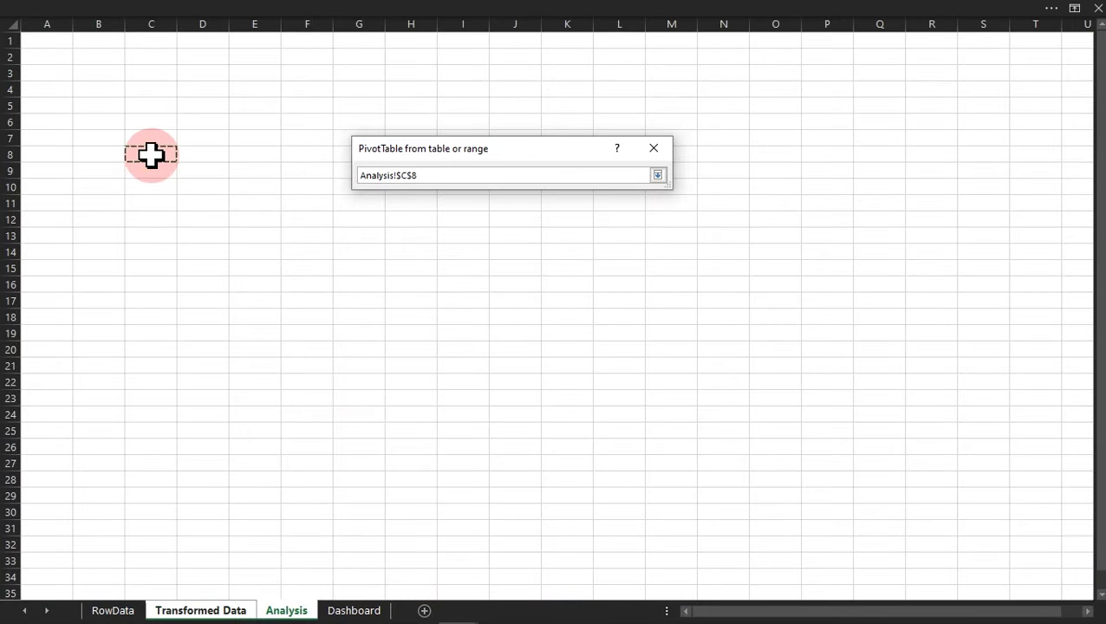
left_click(659, 176)
left_click(574, 328)
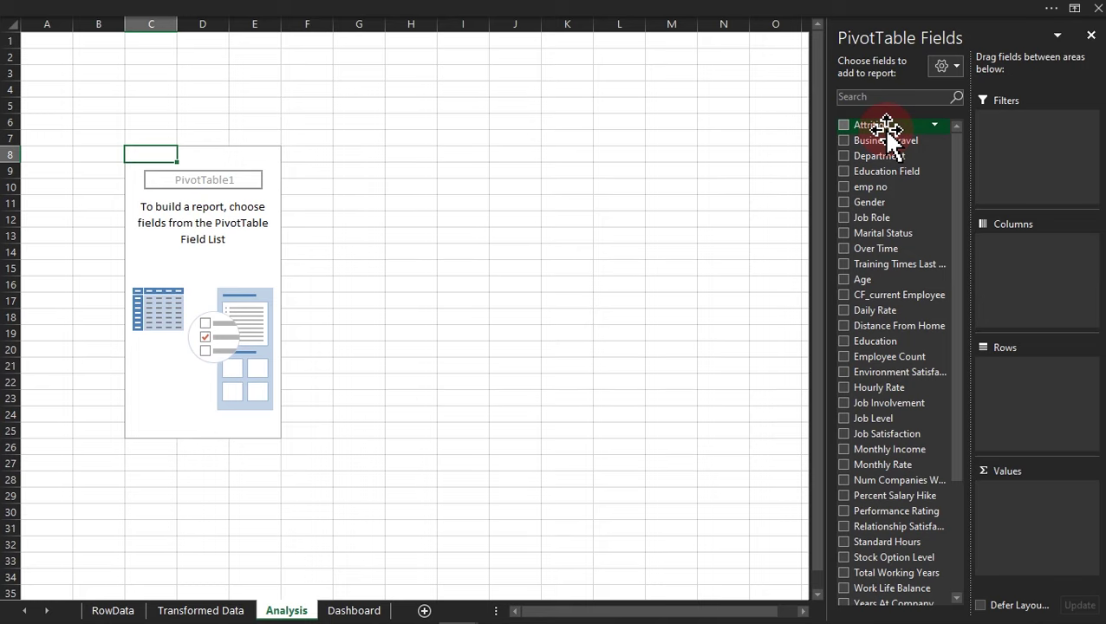
Look over the staff entries in the emp no column on the Transformed Data sheet and return to the Analysis sheet.
left_click(206, 612)
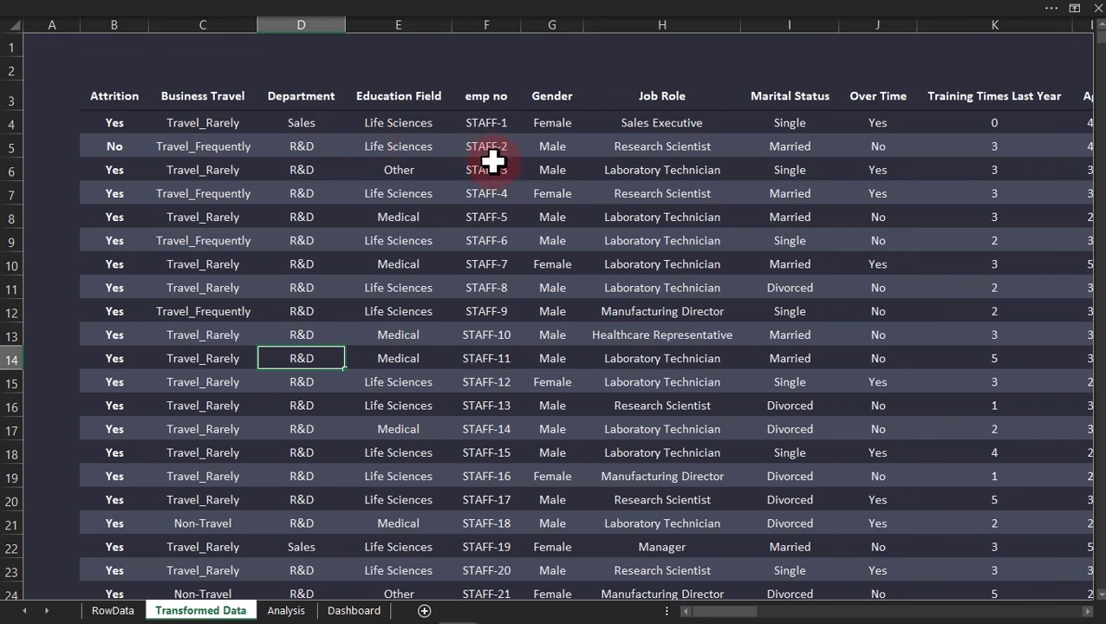
left_click(496, 126)
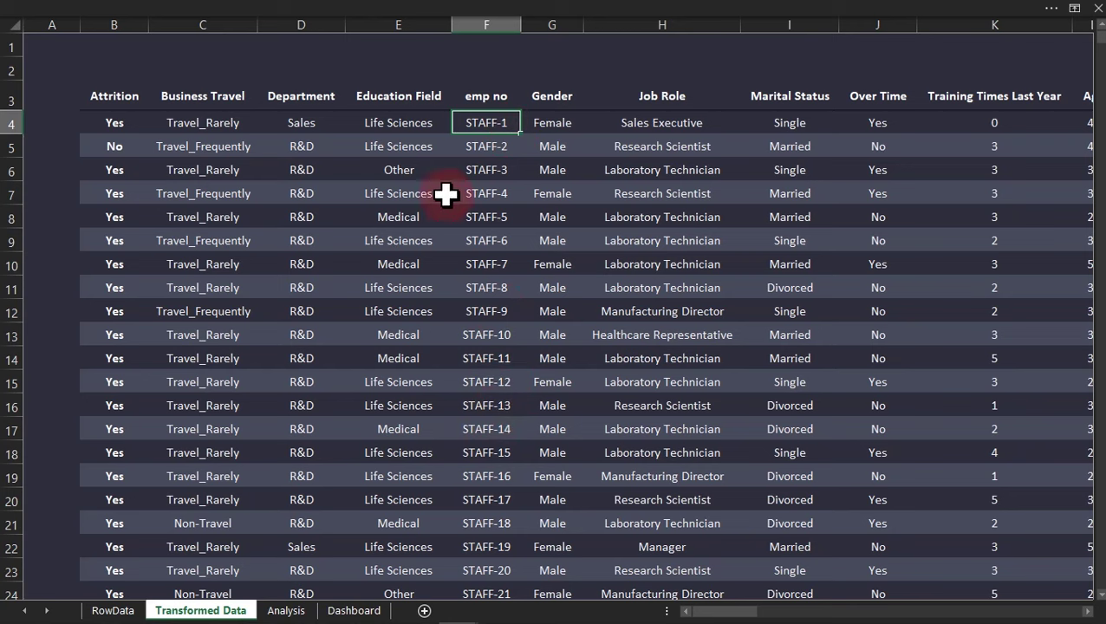
left_click(477, 172)
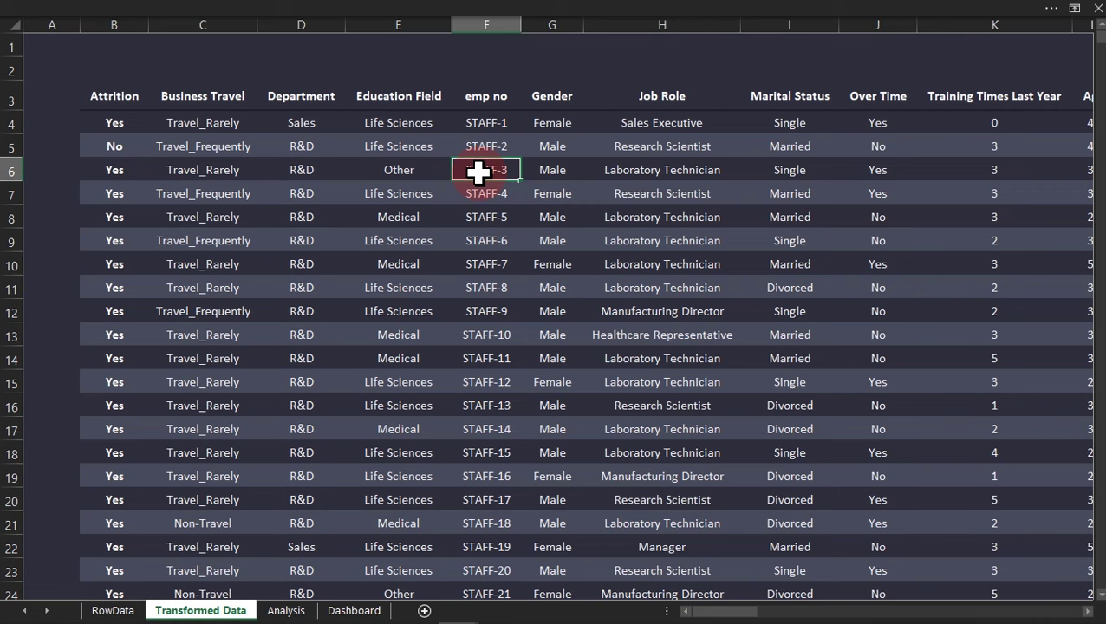
left_click(479, 192)
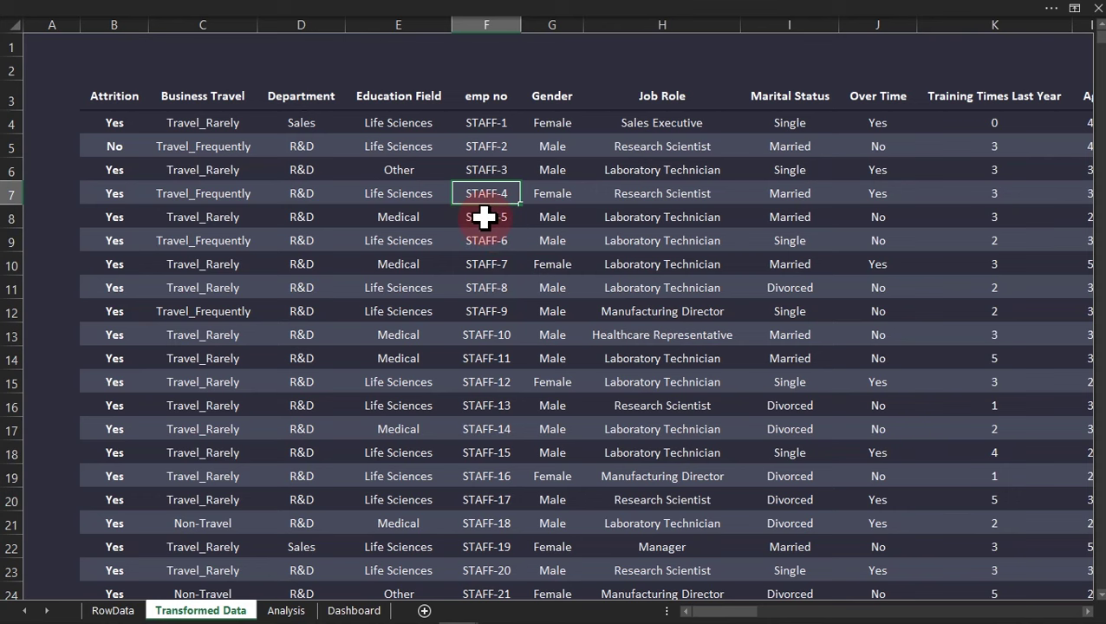
left_click(293, 611)
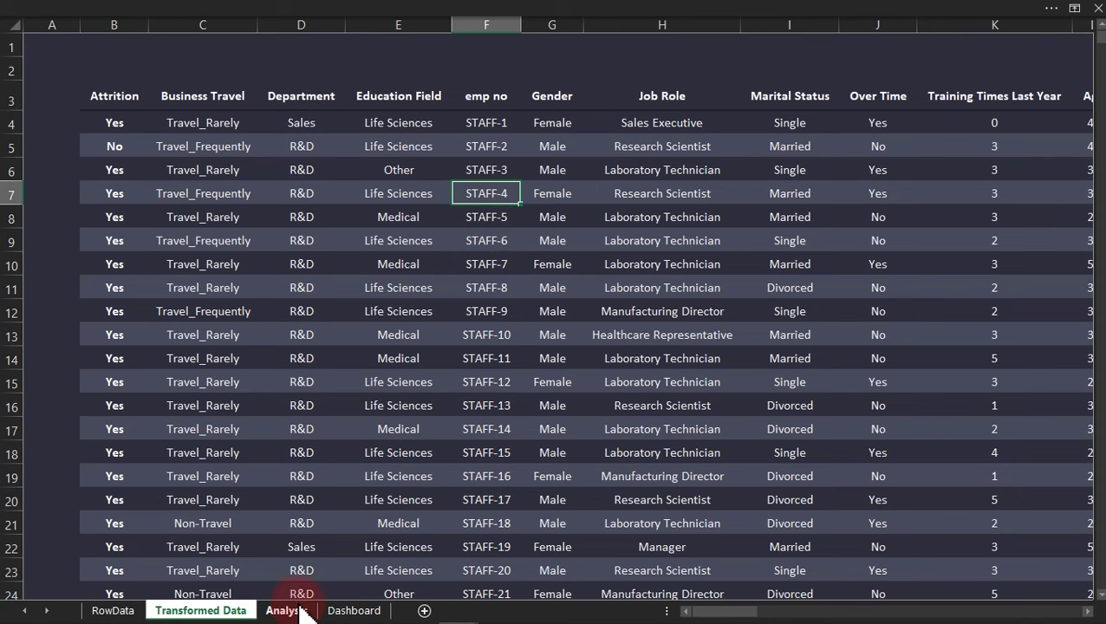
Add the Department field to the PivotTable's values as a count.
left_click(246, 266)
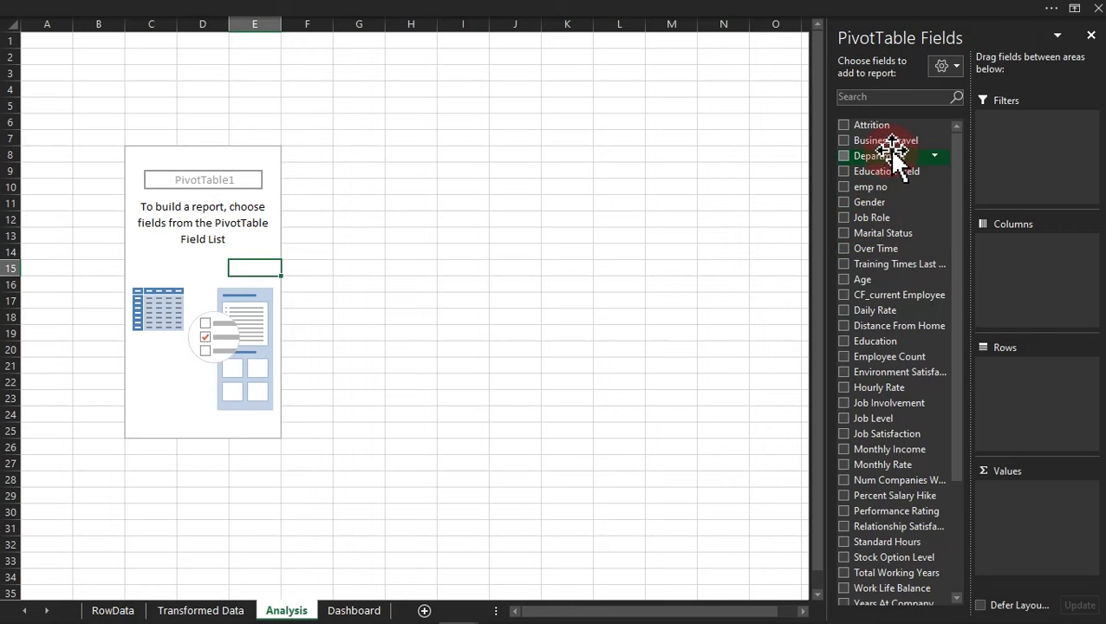
left_click_drag(893, 156, 1028, 516)
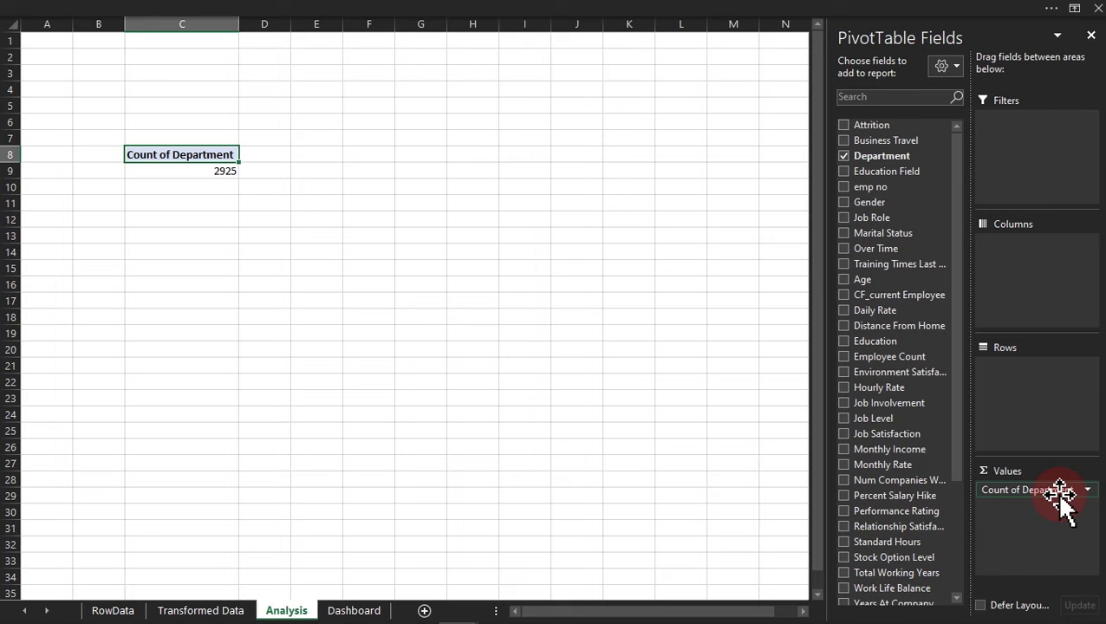
Try Age as a second value field summarized by Count, and remove it from the PivotTable again.
left_click_drag(1061, 494, 1023, 537)
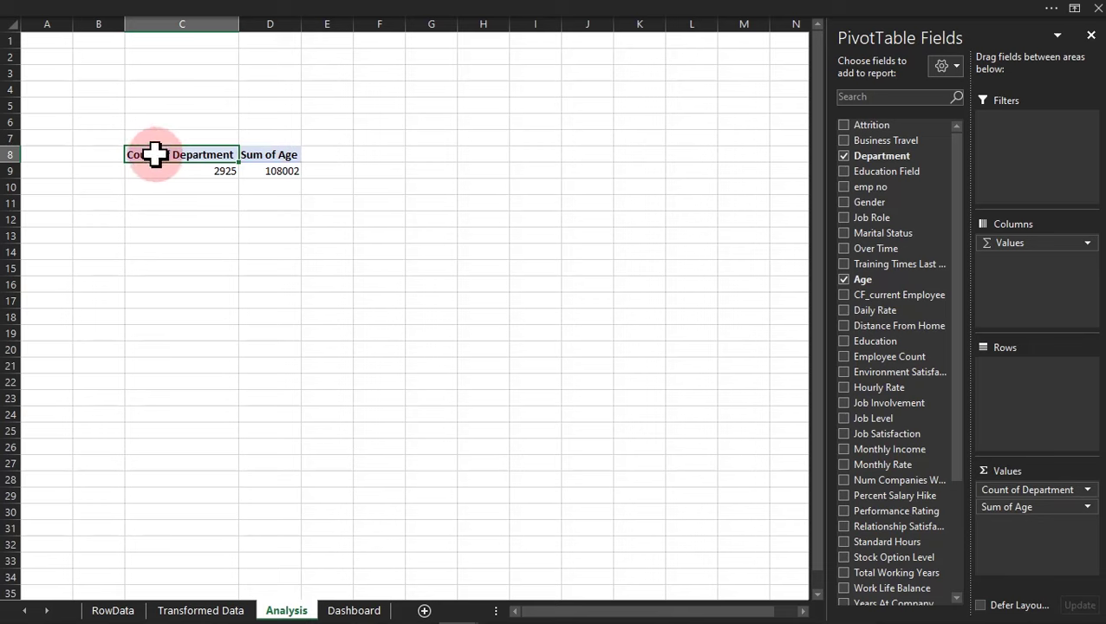
left_click_drag(914, 464, 1091, 518)
left_click(1089, 509)
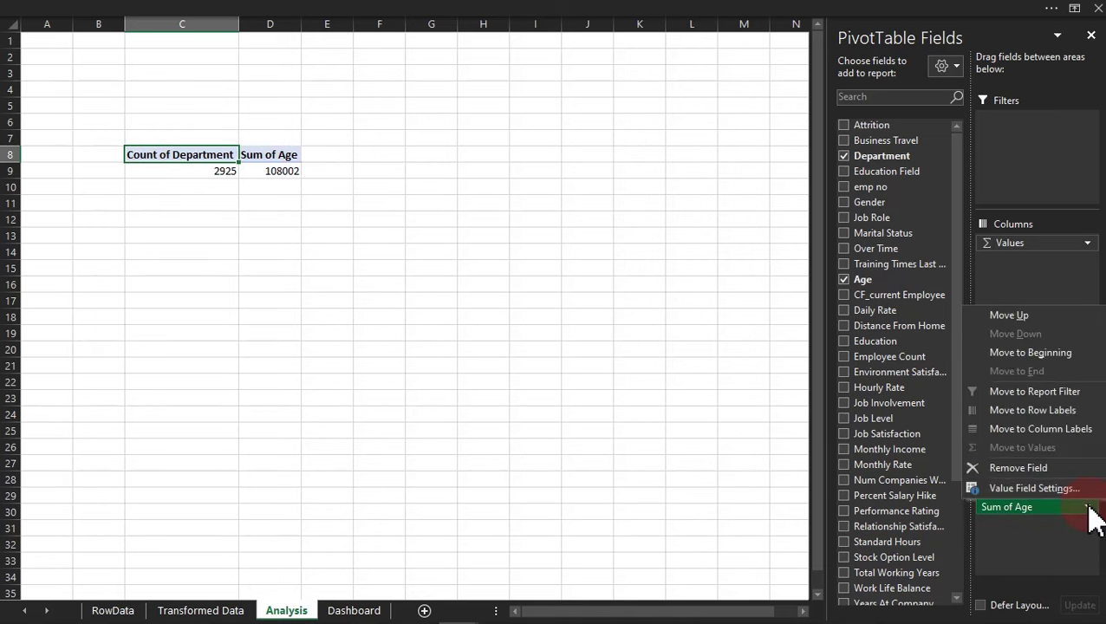
left_click(1037, 488)
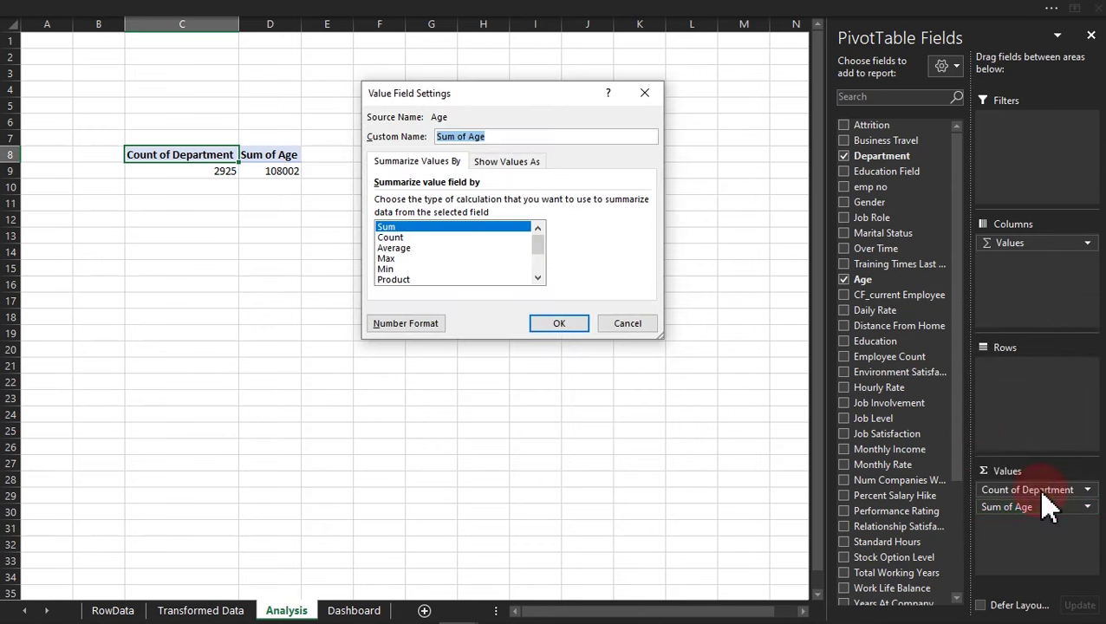
left_click(392, 237)
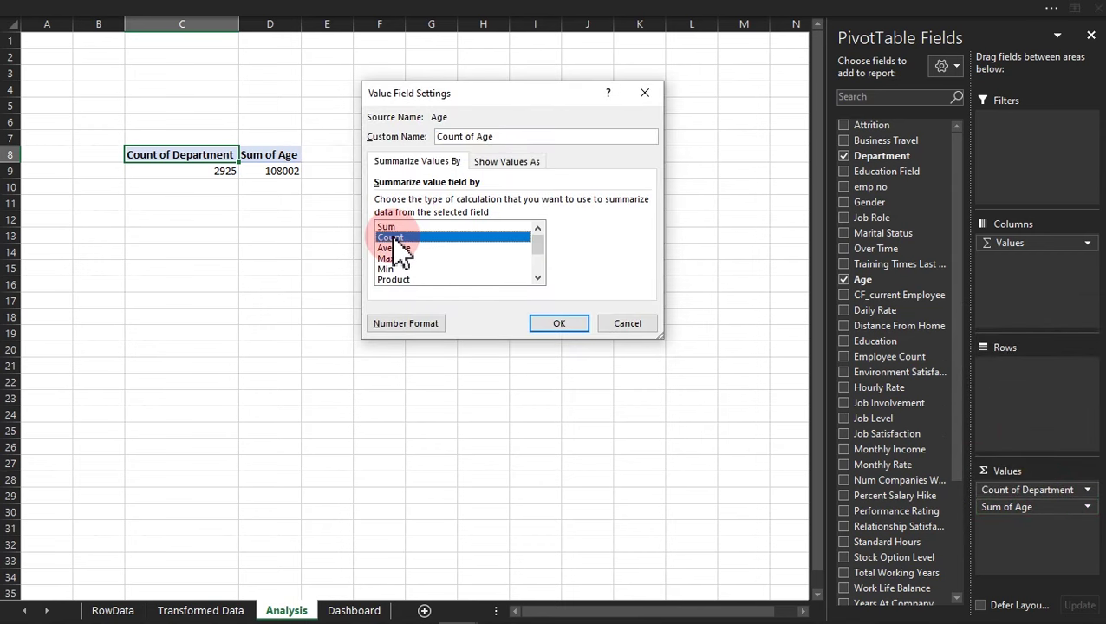
left_click(556, 326)
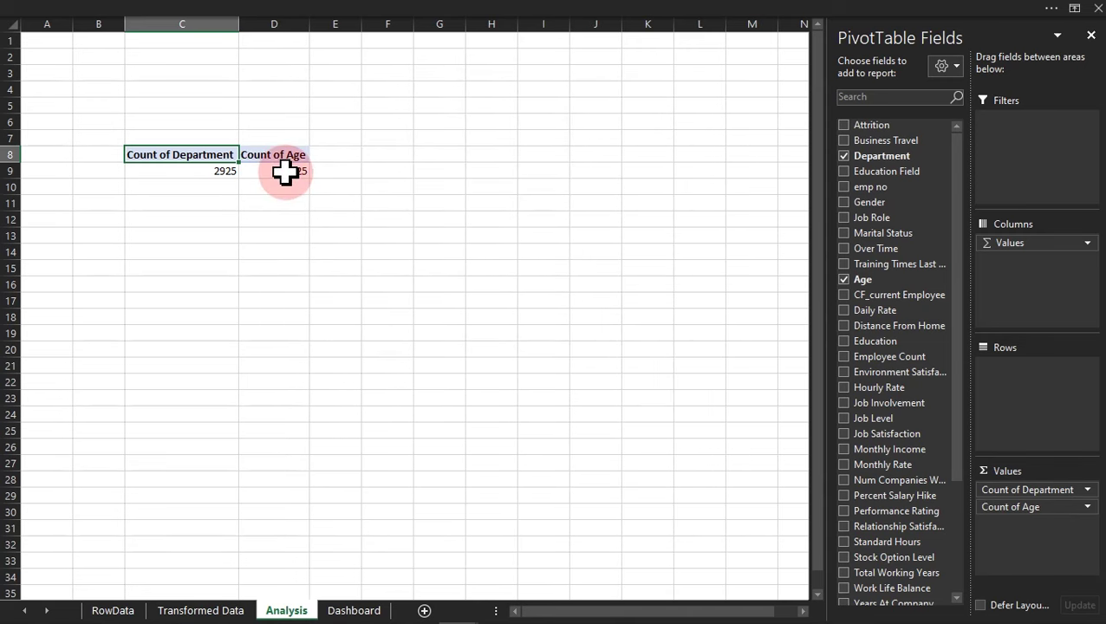
left_click_drag(1043, 505, 632, 412)
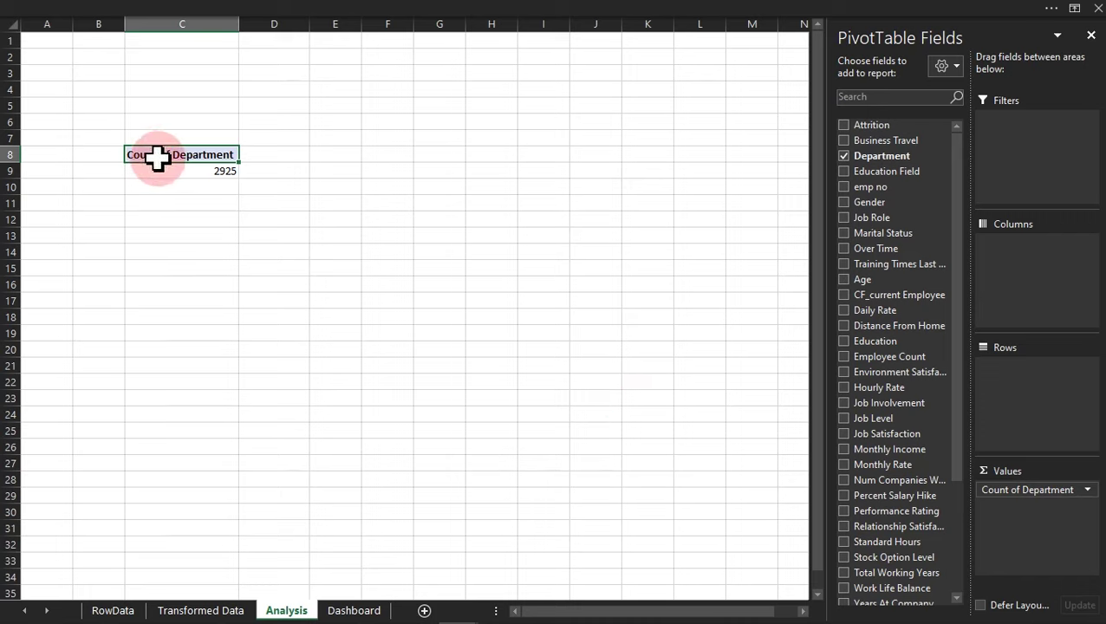
Rename the PivotTable's department count header in cell C8 to Total Employees.
type("To")
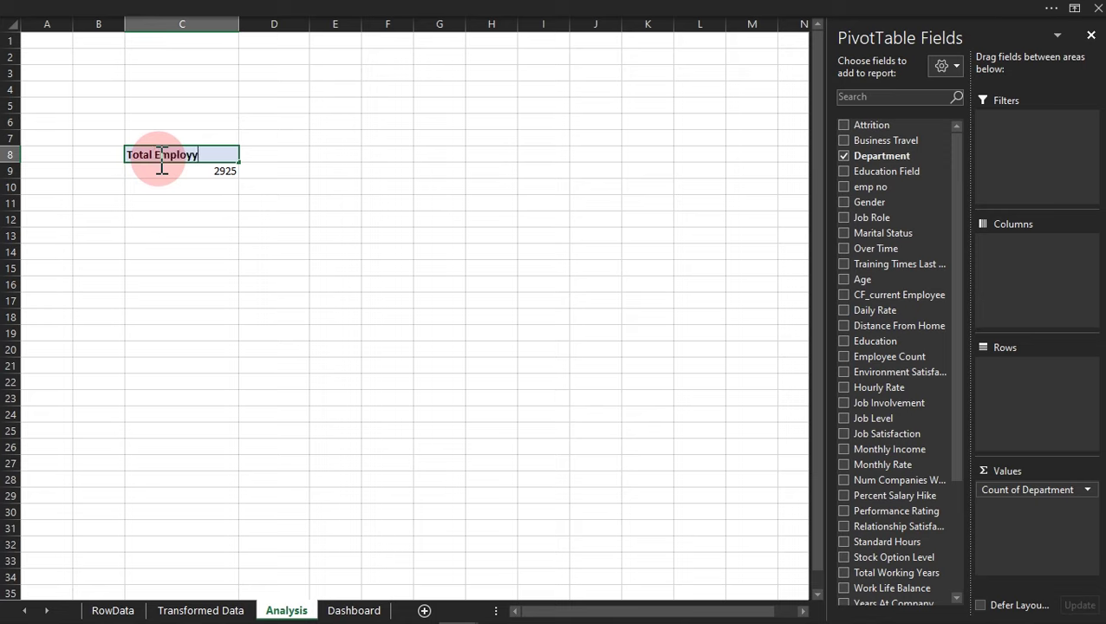
type("tal Employees")
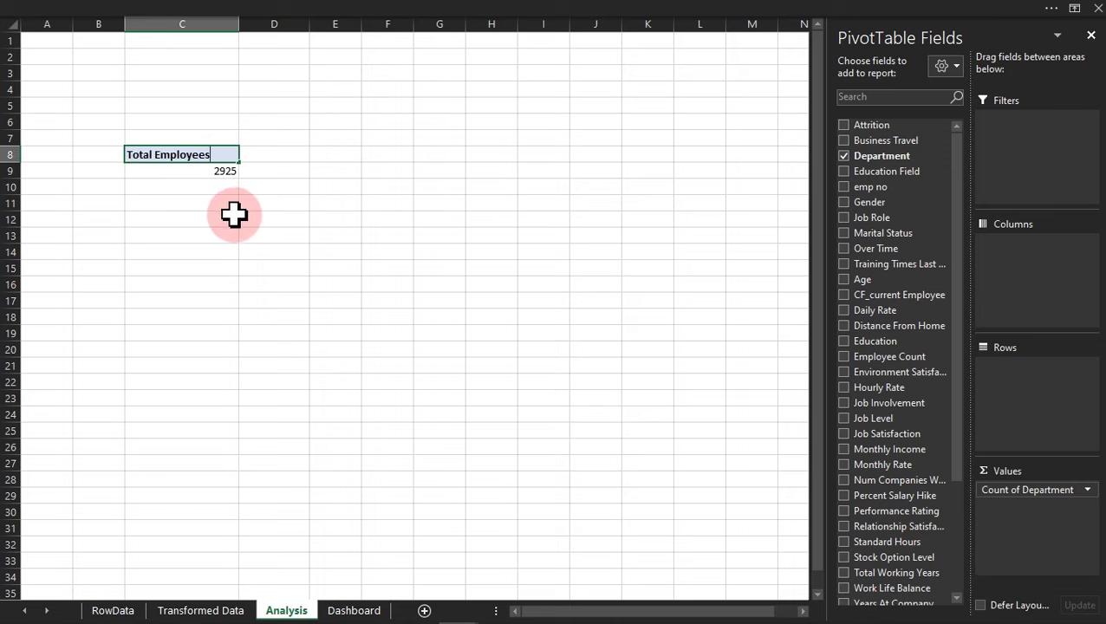
key("Return")
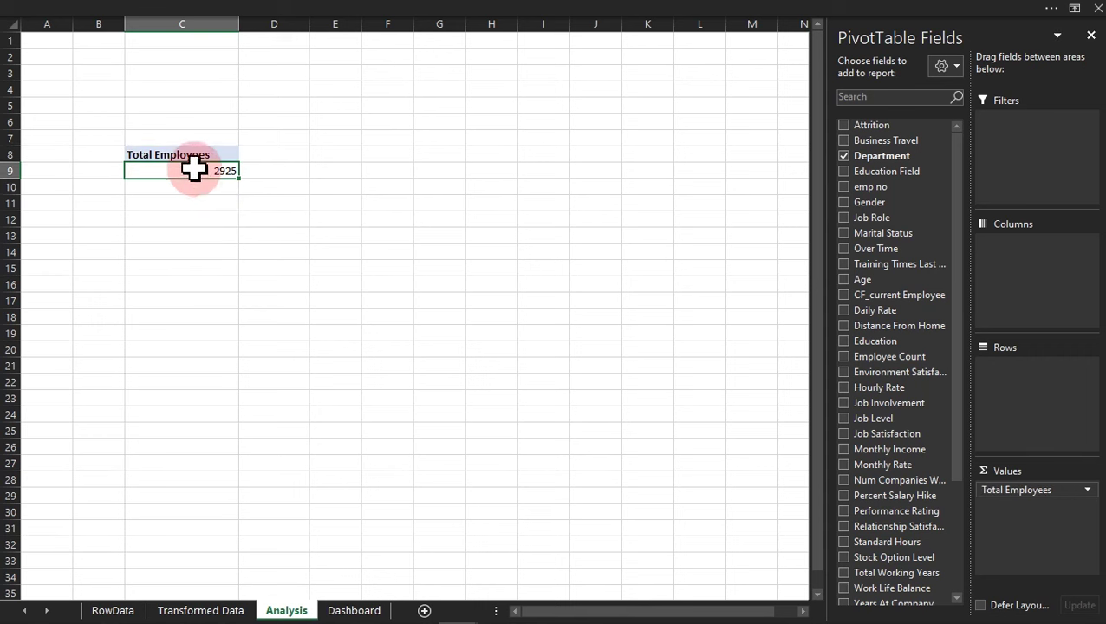
Glance at the Transformed Data sheet and add the Department field to the rows of the PivotTable on the Analysis sheet.
left_click(205, 610)
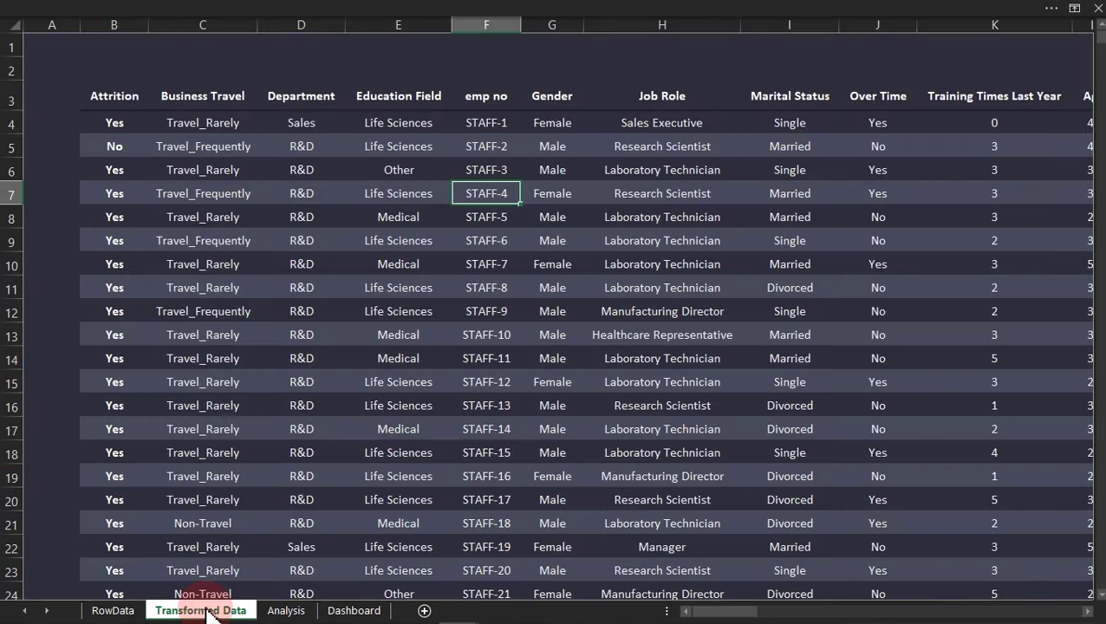
left_click(281, 611)
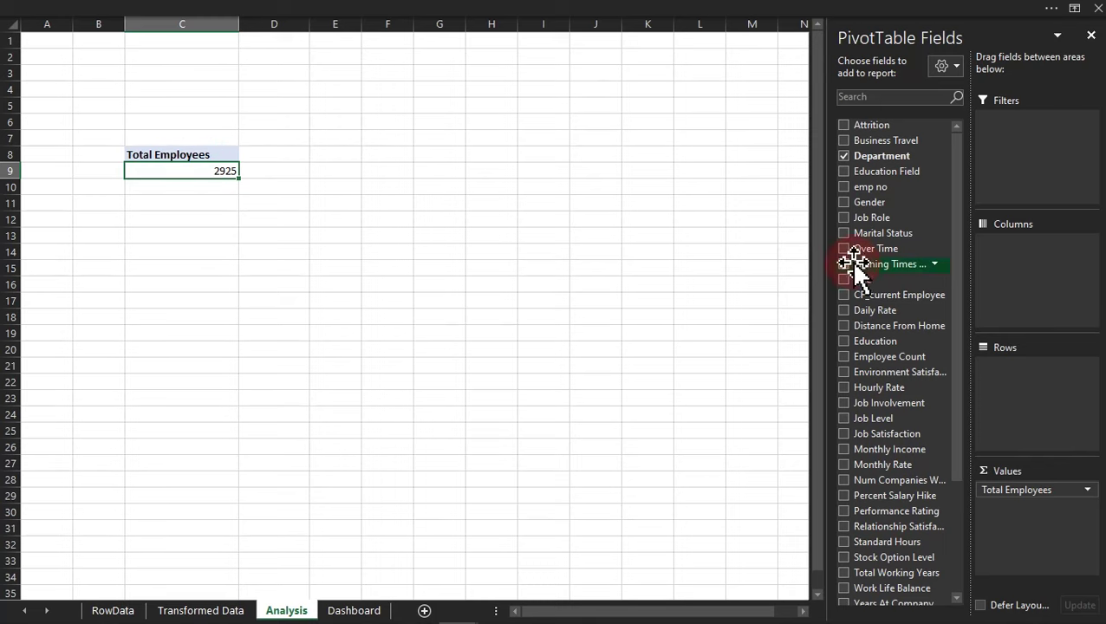
left_click_drag(890, 160, 1045, 425)
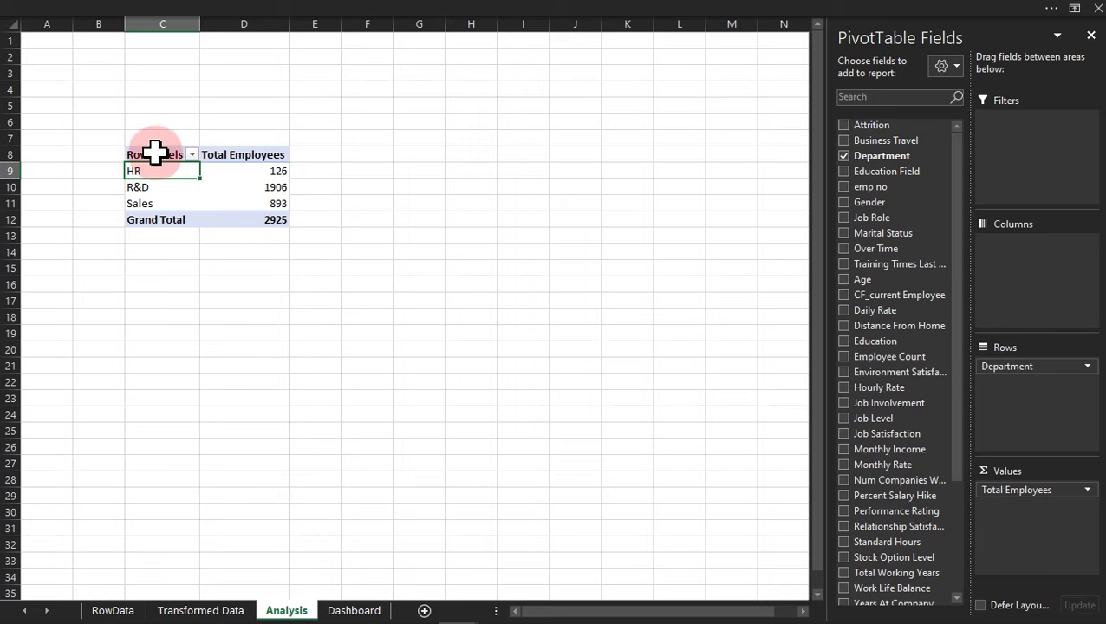
Switch the PivotTable's report layout to tabular form.
left_click(382, 13)
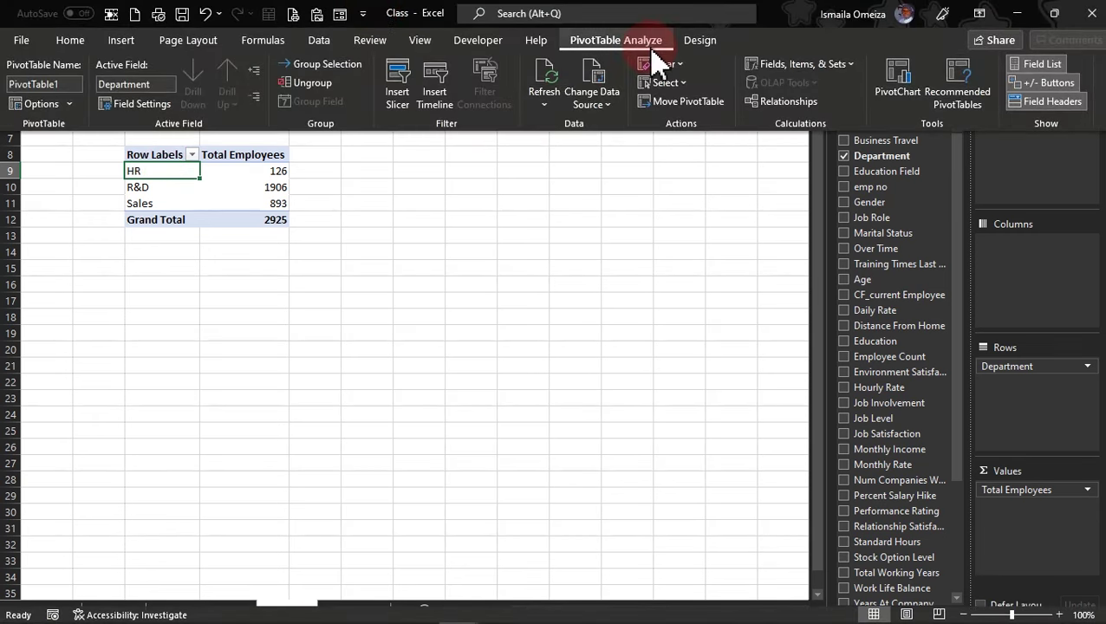
left_click(701, 40)
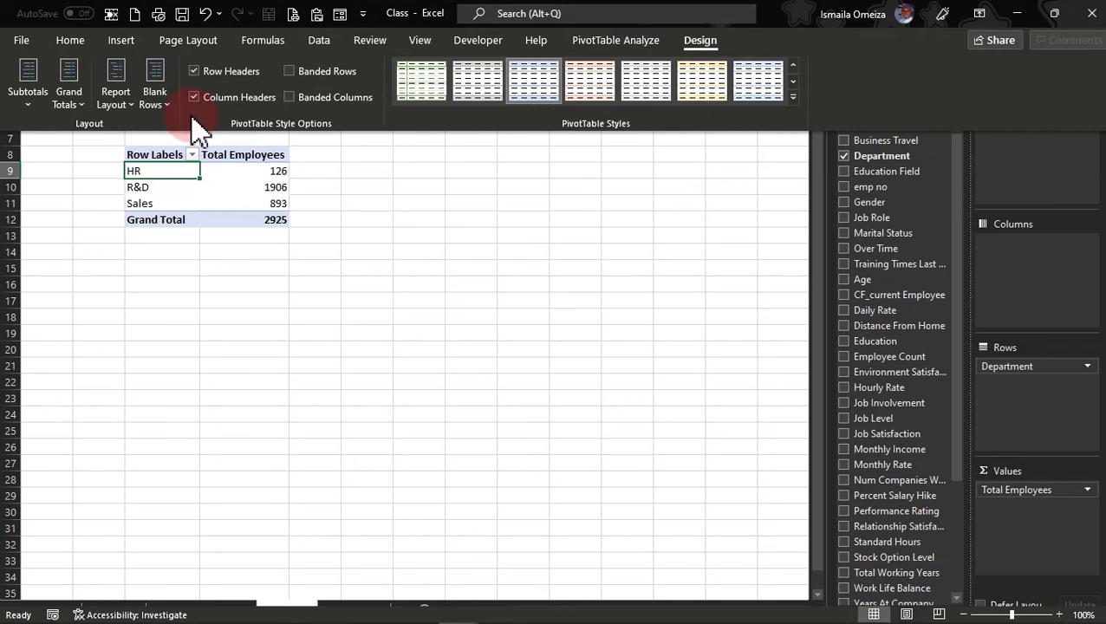
left_click(122, 110)
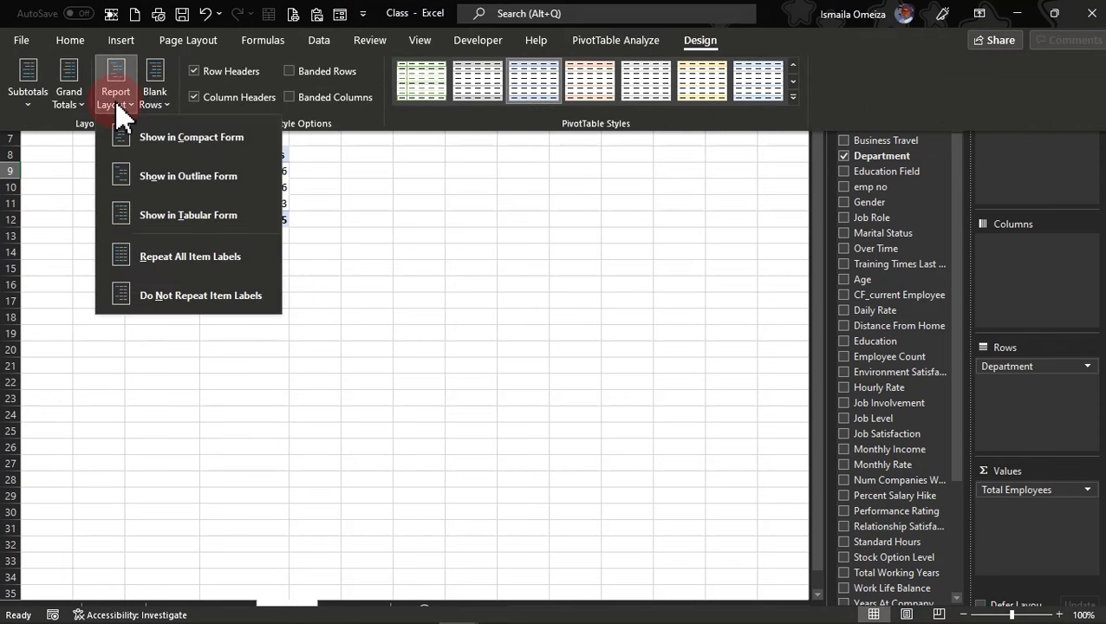
left_click(184, 229)
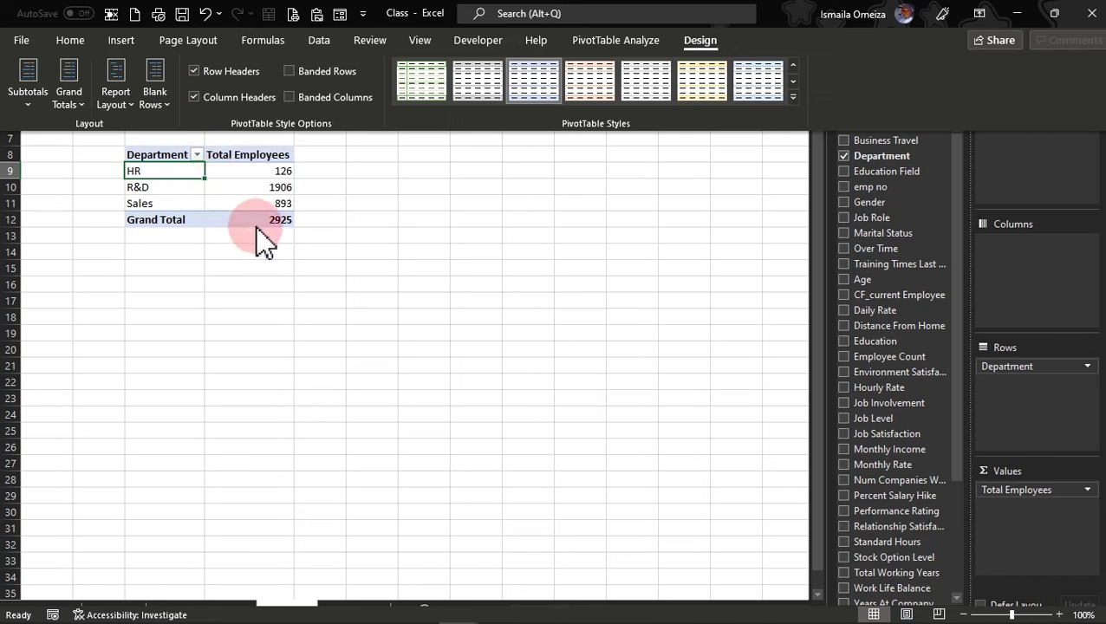
Turn off the PivotTable's grand totals for rows and columns, and remove the Department field from its rows.
mouse_move(256, 230)
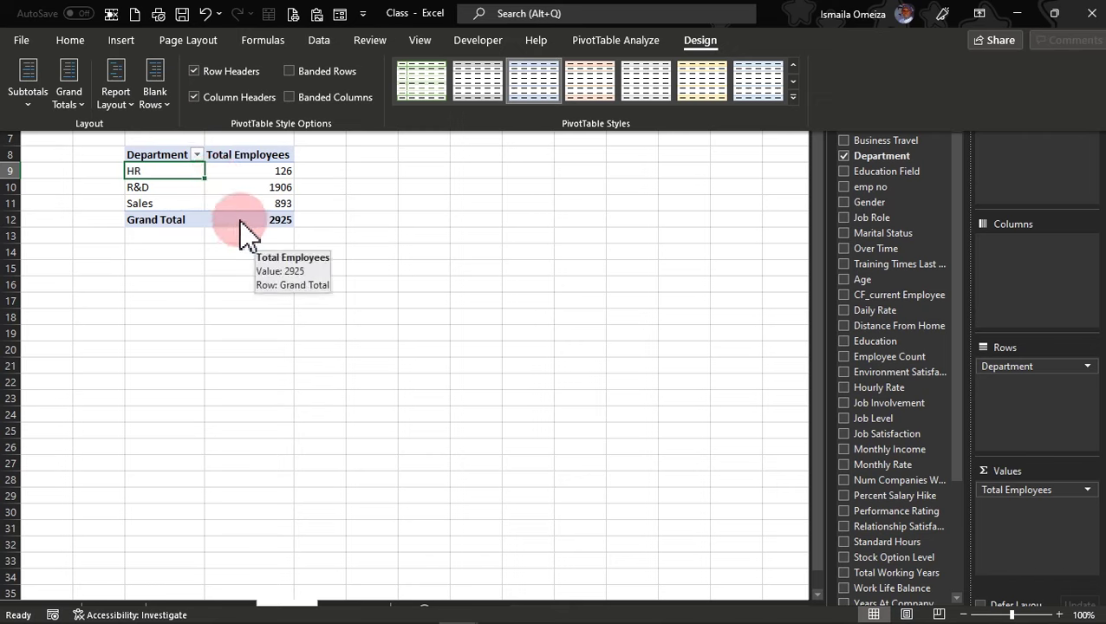
left_click(71, 93)
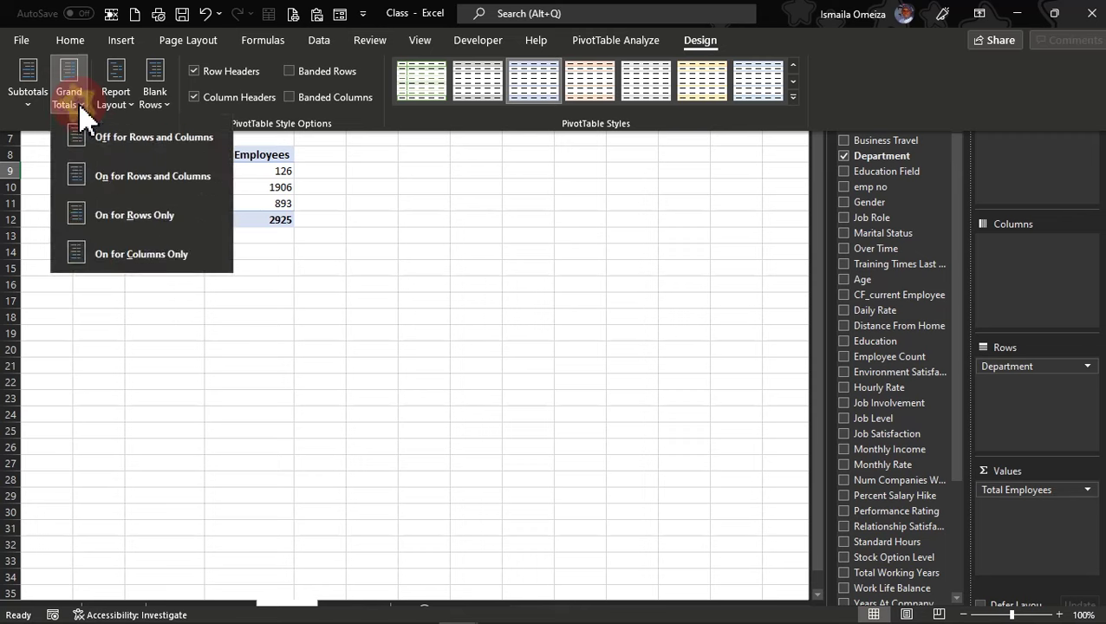
left_click(121, 147)
mouse_move(180, 206)
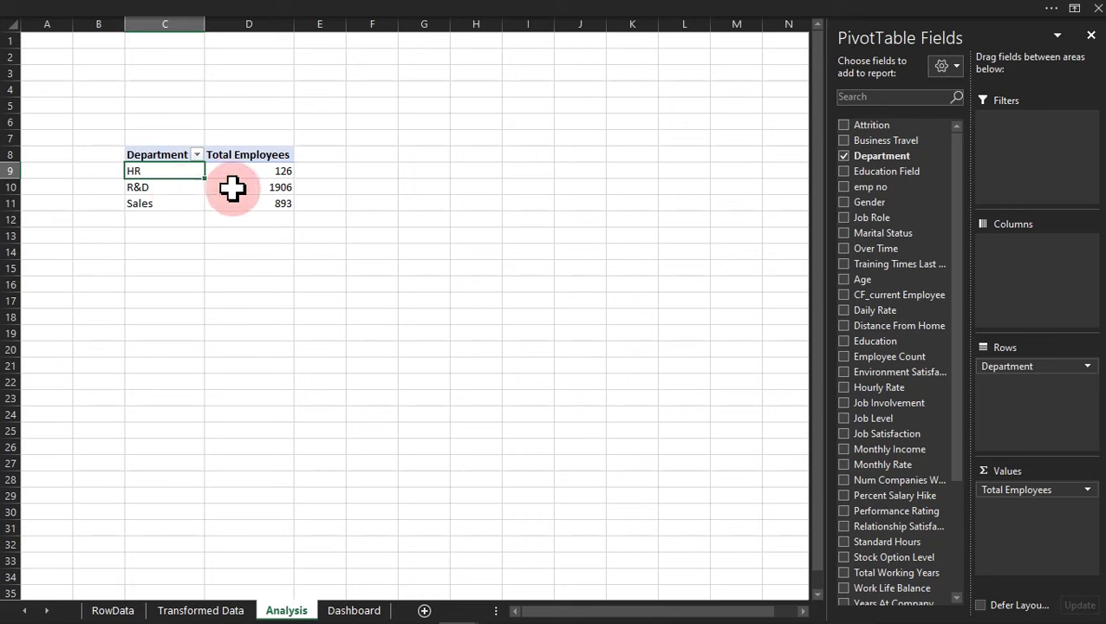
left_click_drag(1010, 366, 745, 370)
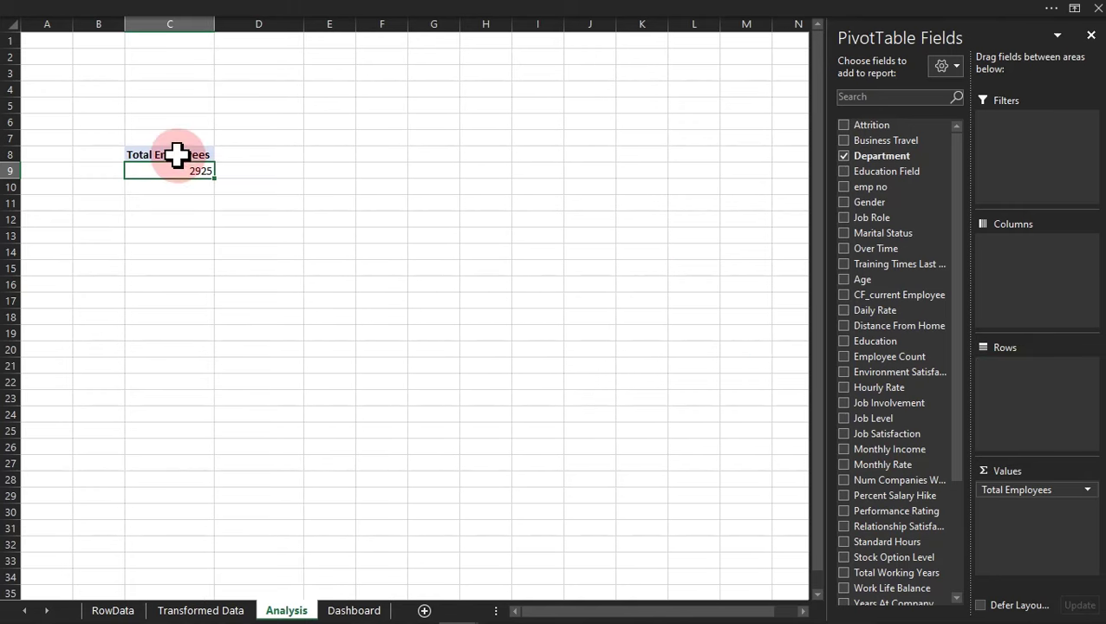
Copy the whole Total Employees PivotTable from C8:C9 to F8:F9.
left_click_drag(178, 155, 192, 166)
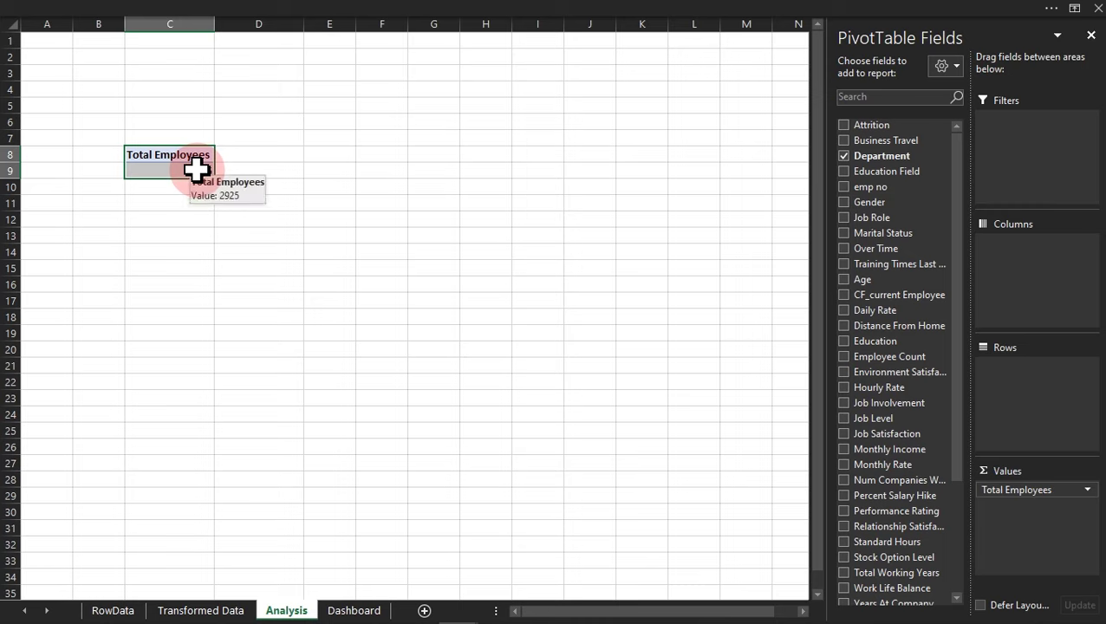
left_click_drag(185, 184, 387, 170)
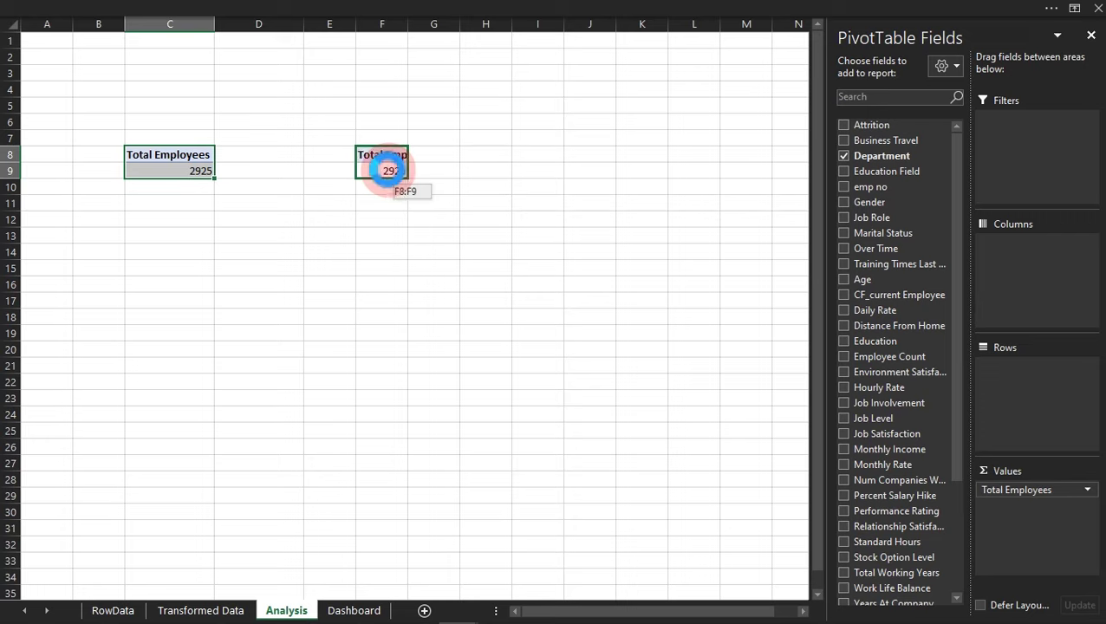
Dismiss the clipboard warning and add the Attrition field to the rows of the copied PivotTable at F8.
left_click(568, 363)
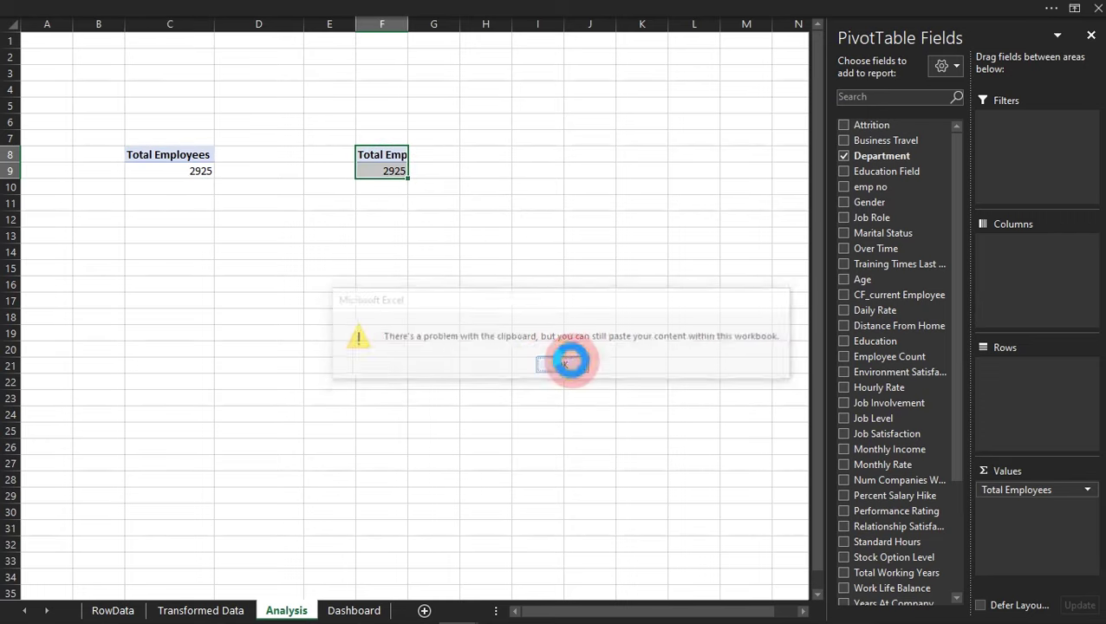
left_click(379, 169)
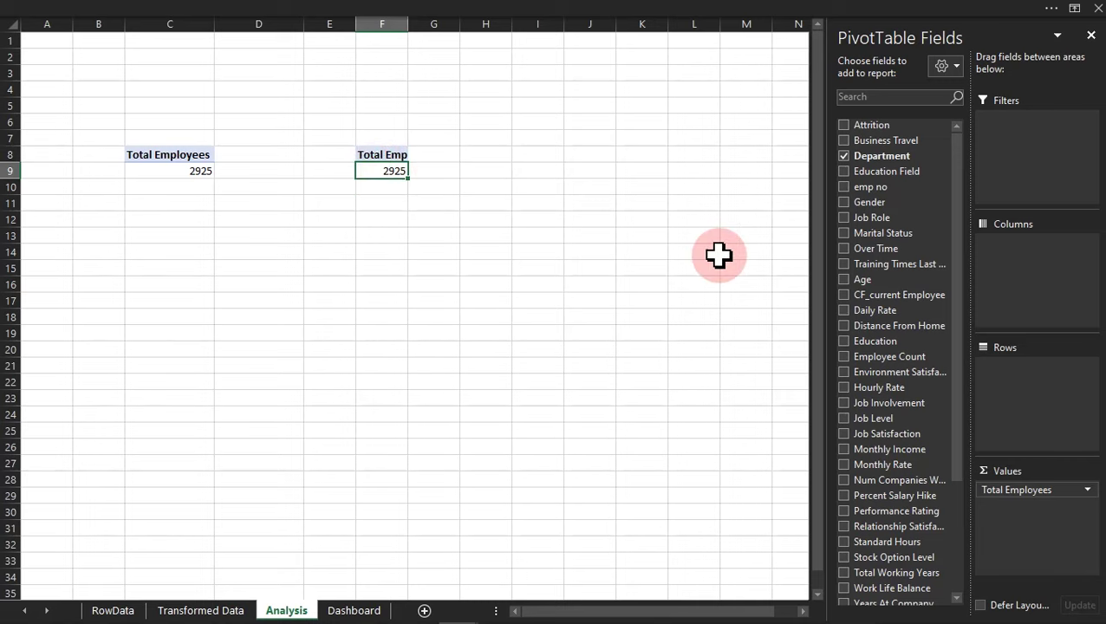
left_click_drag(870, 129, 1034, 390)
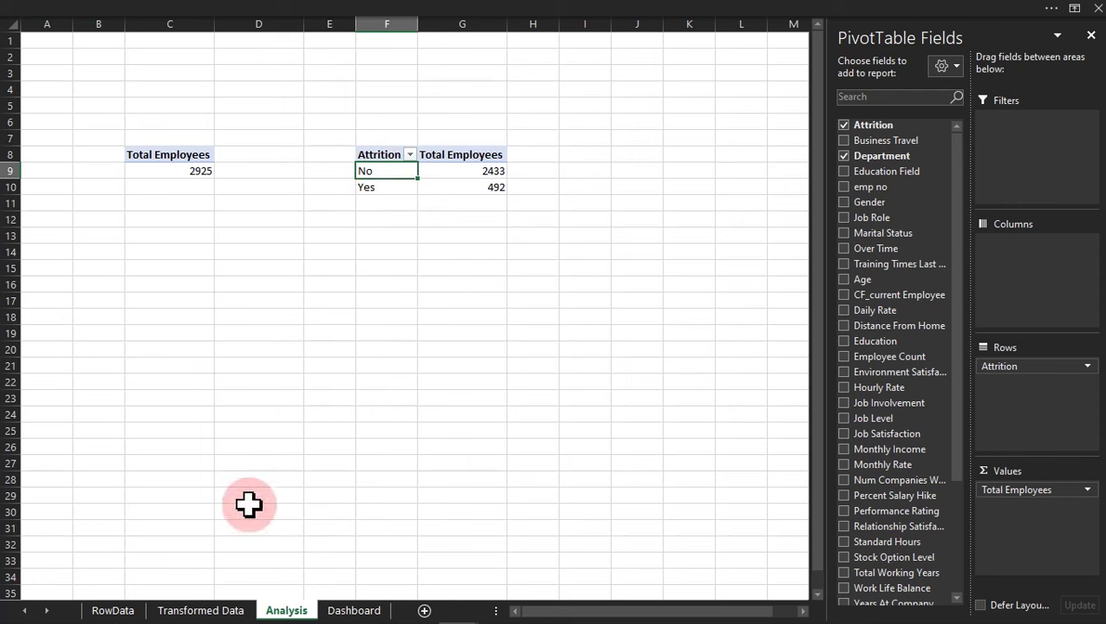
Compare the Attrition values with the CF_attrition label column on the Transform Data sheet of the HR Data workbook.
left_click(208, 614)
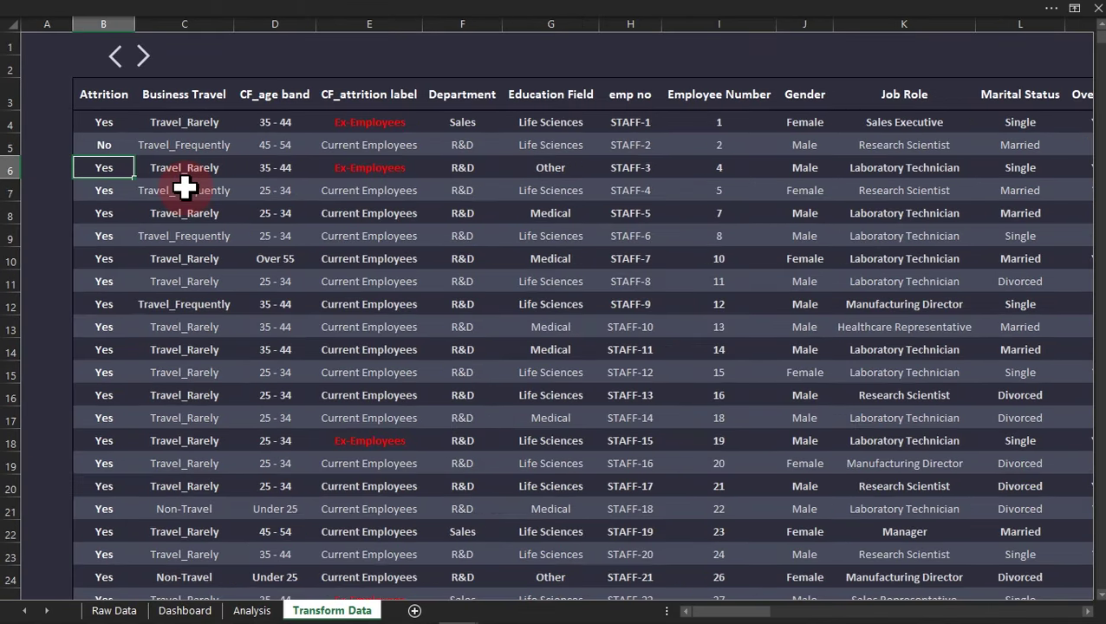
left_click(119, 122)
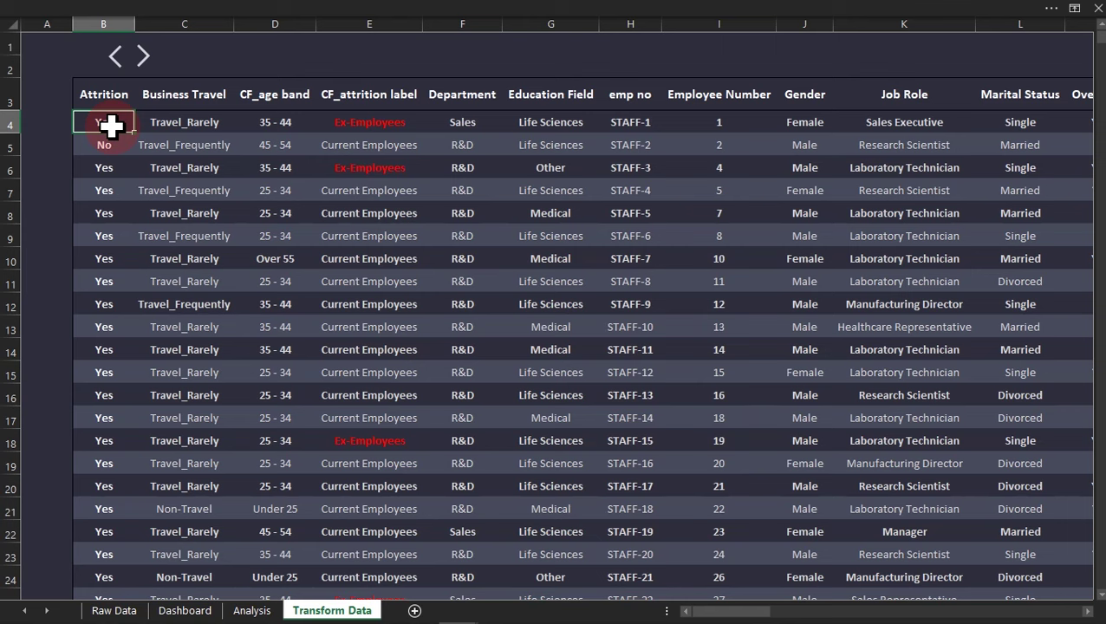
left_click(372, 122)
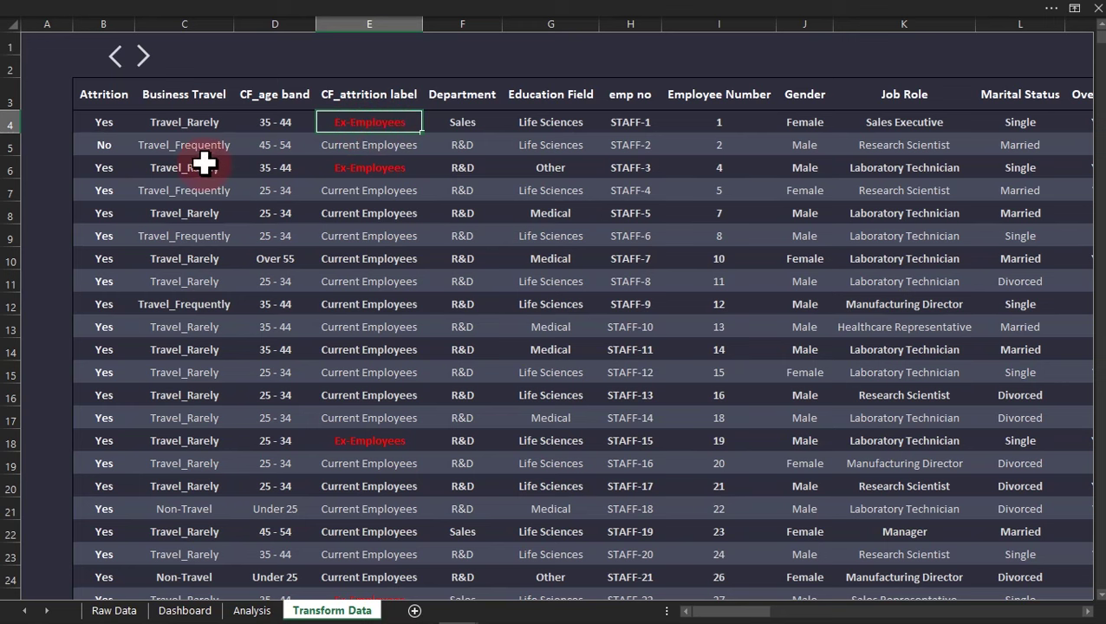
left_click(115, 172)
left_click(337, 173)
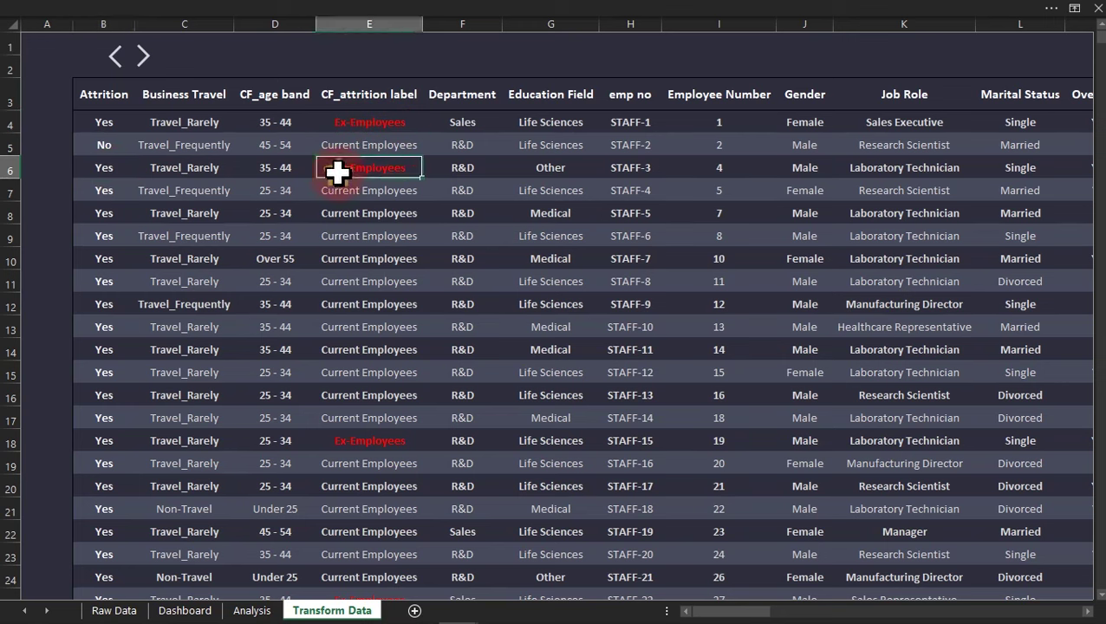
left_click(112, 146)
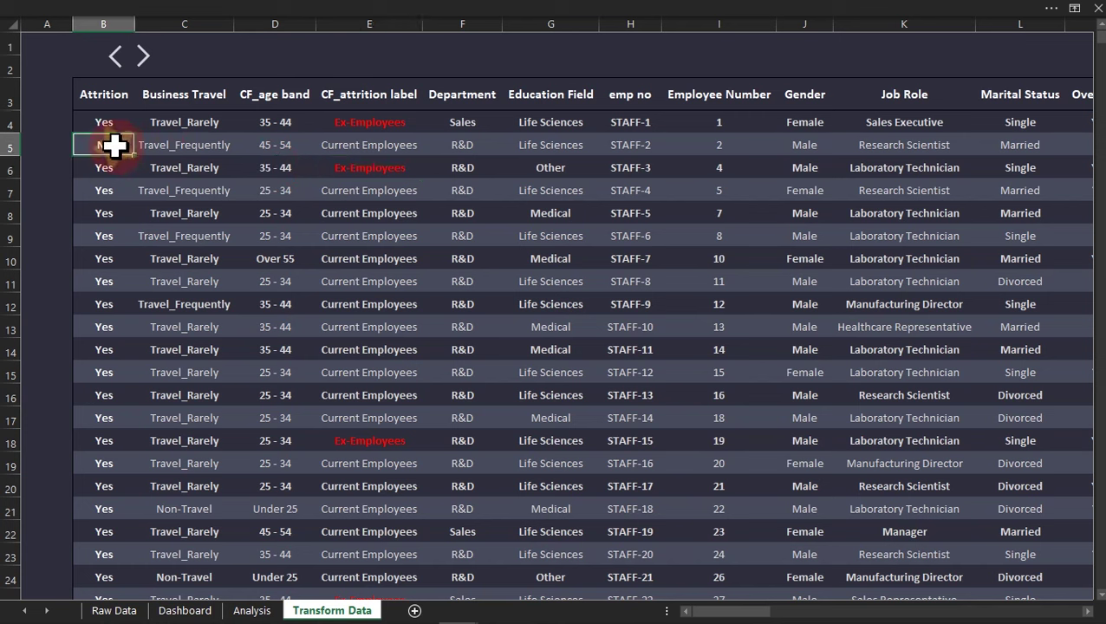
left_click(360, 144)
left_click(360, 155)
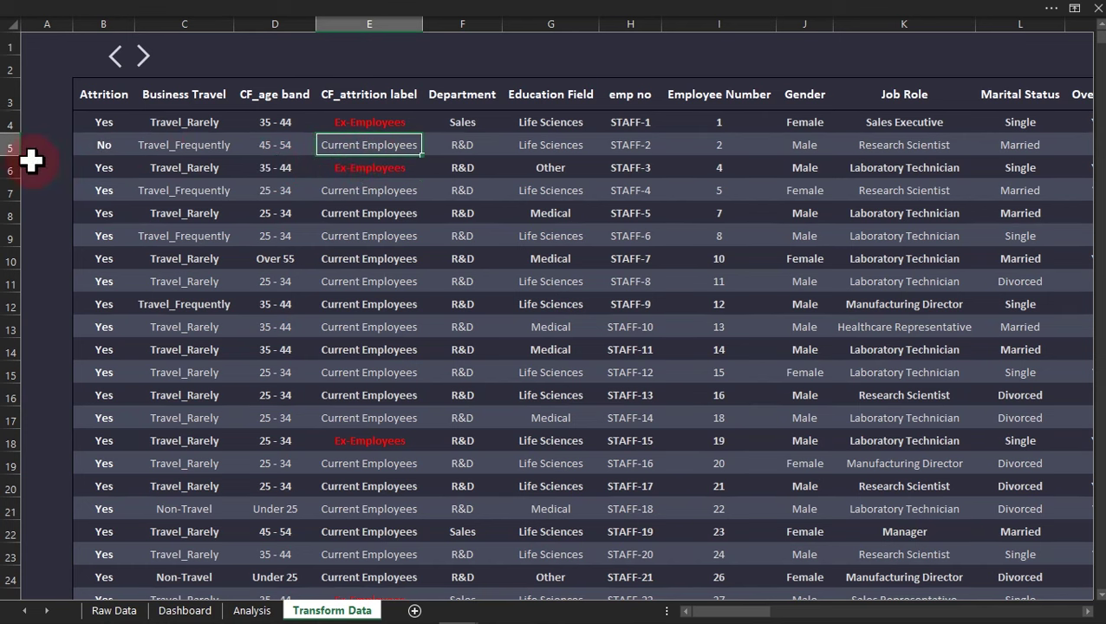
left_click_drag(99, 122, 89, 294)
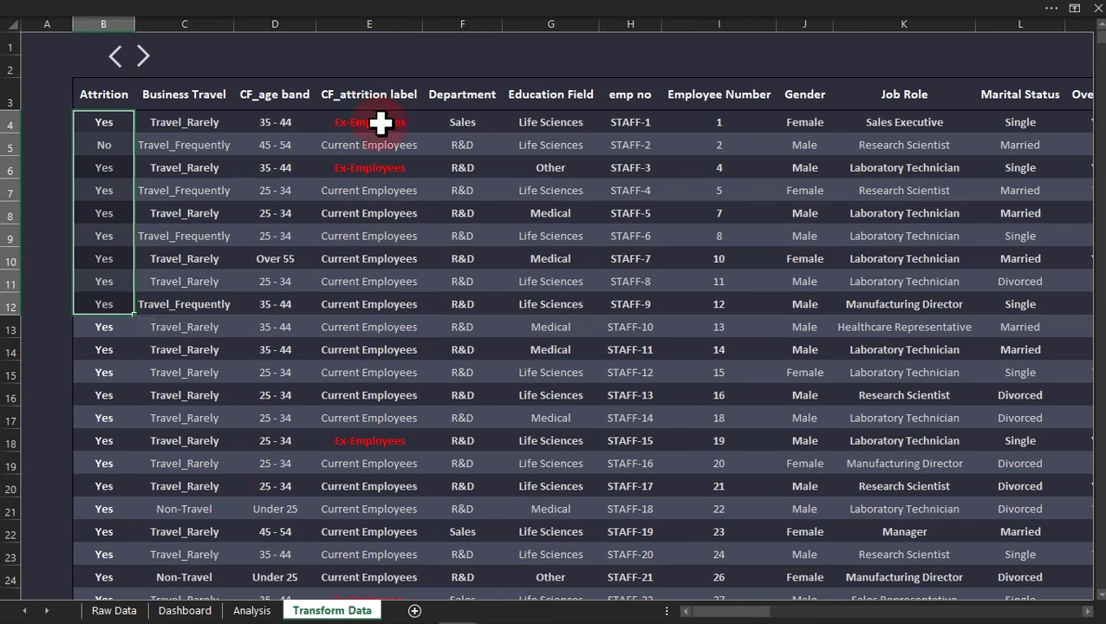
Return to the Analysis sheet of the Class workbook and rename the Attrition items No as Current Employees and Yes as Ex Employees.
mouse_move(278, 619)
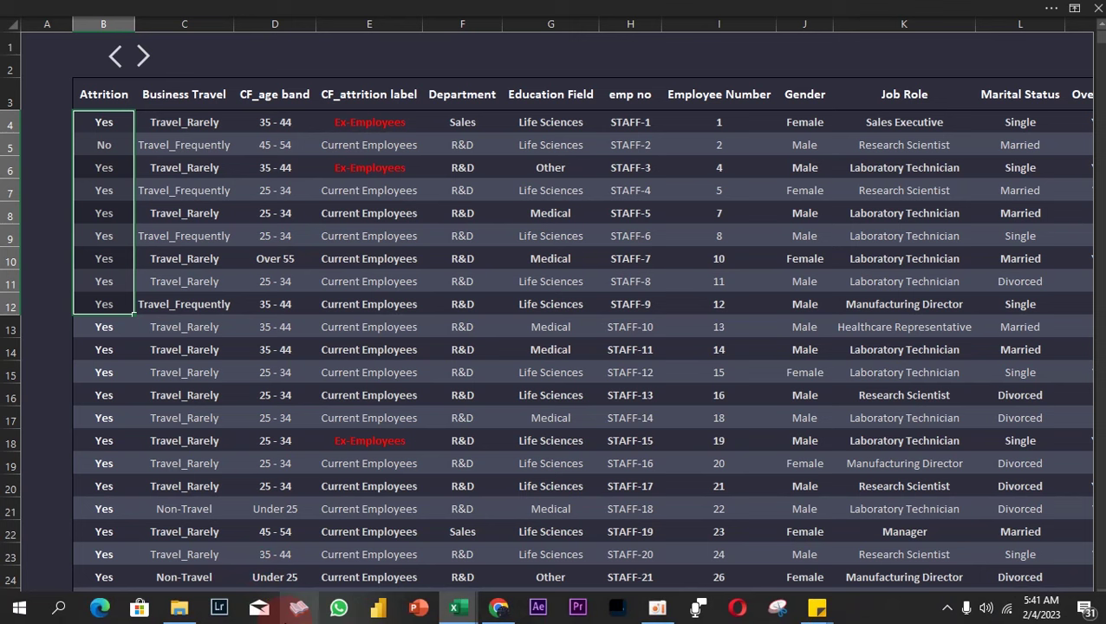
mouse_move(456, 607)
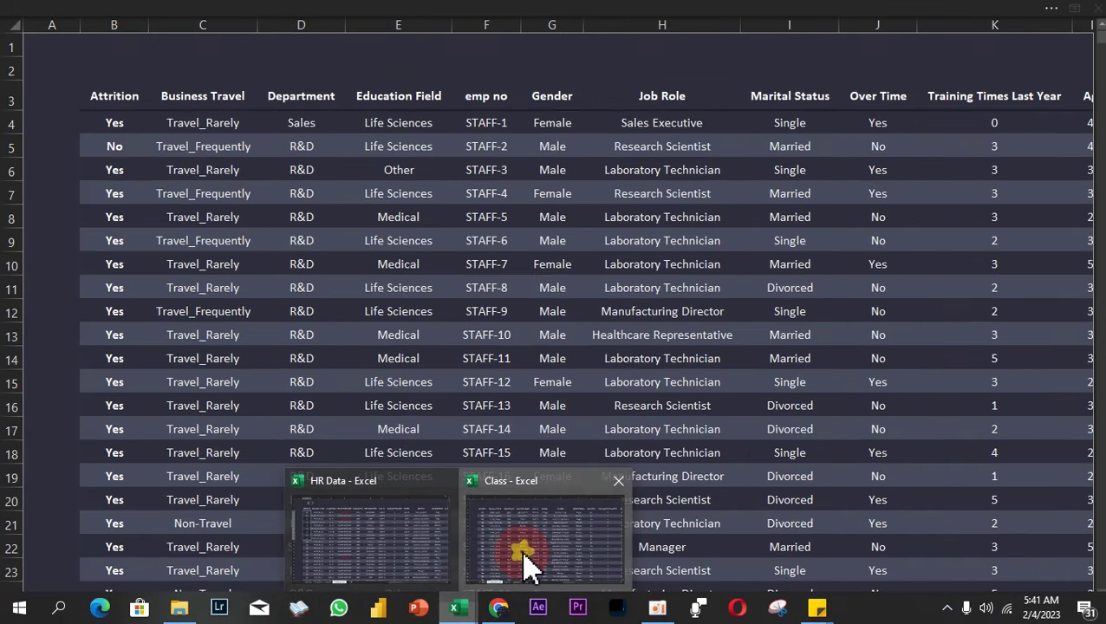
left_click(526, 563)
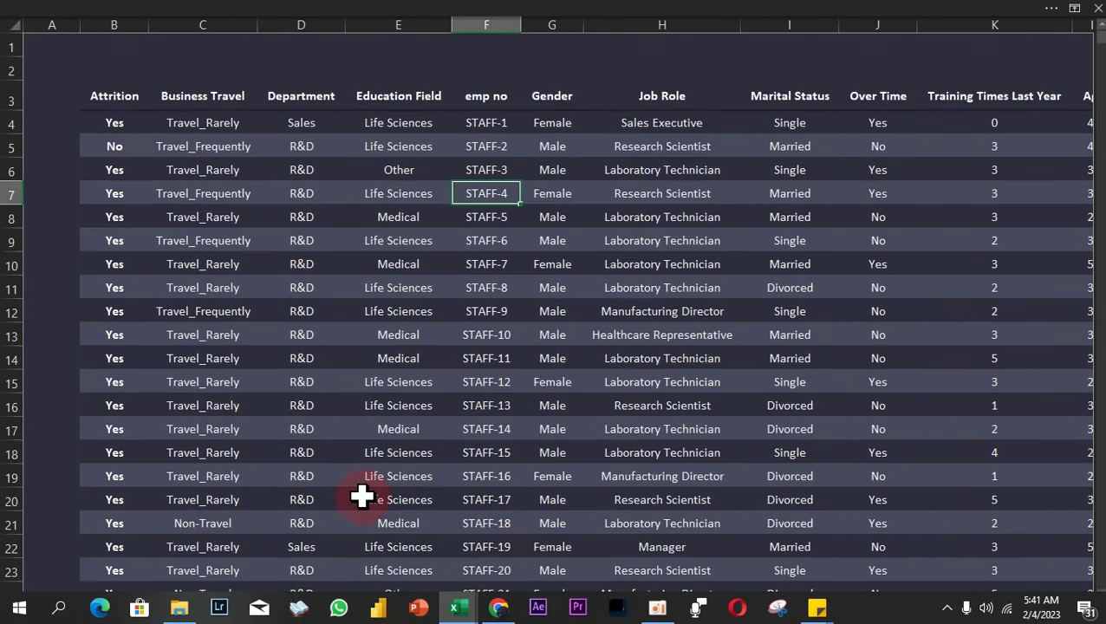
left_click(304, 610)
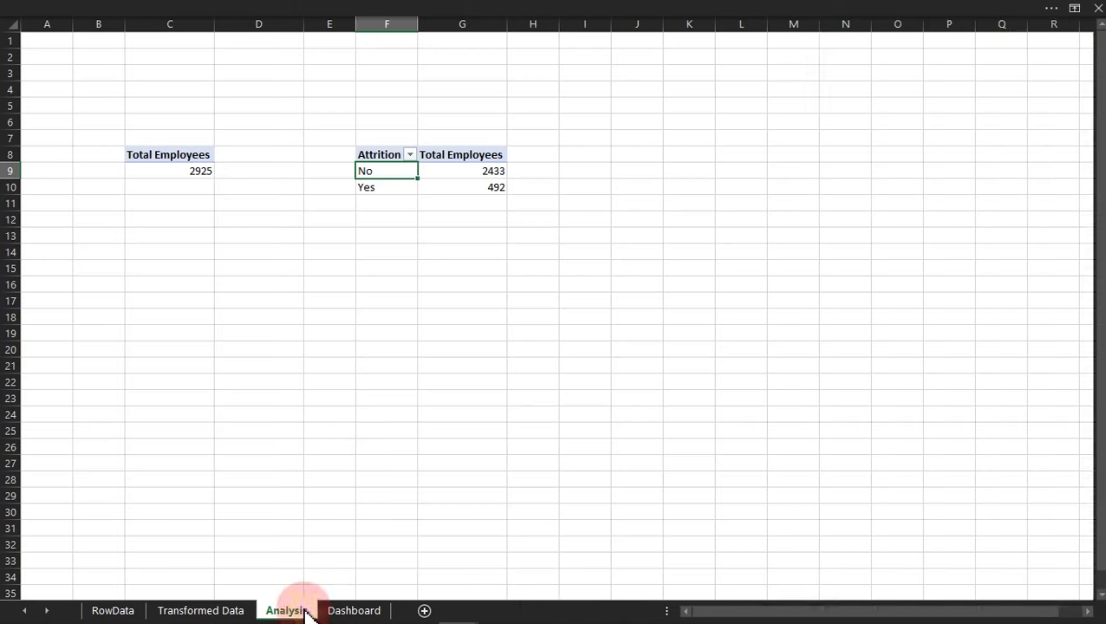
double_click(389, 173)
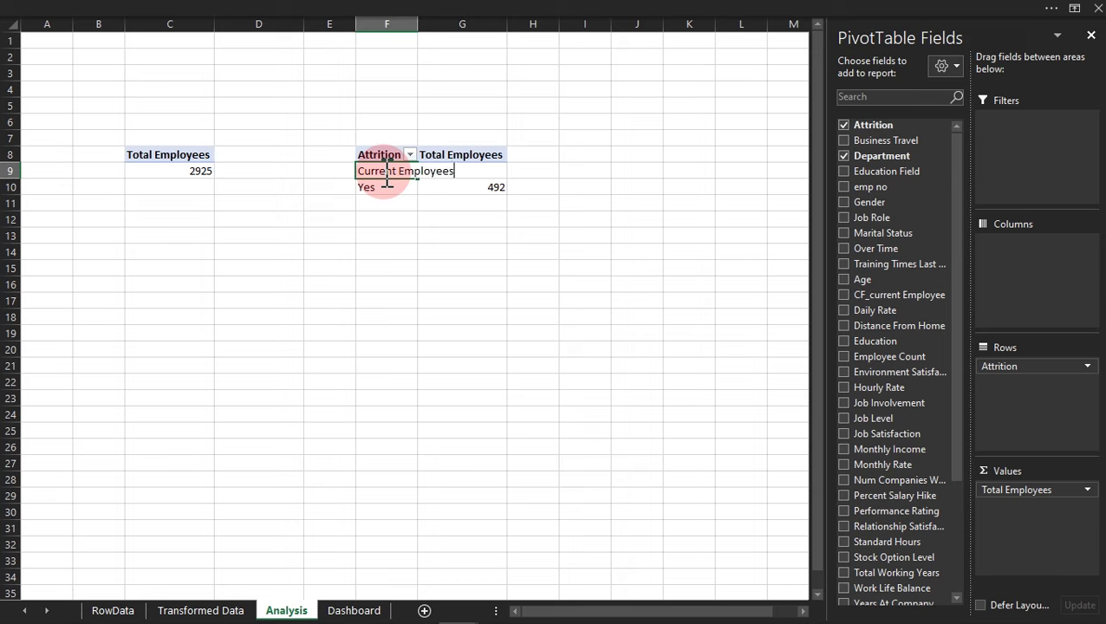
key("Return")
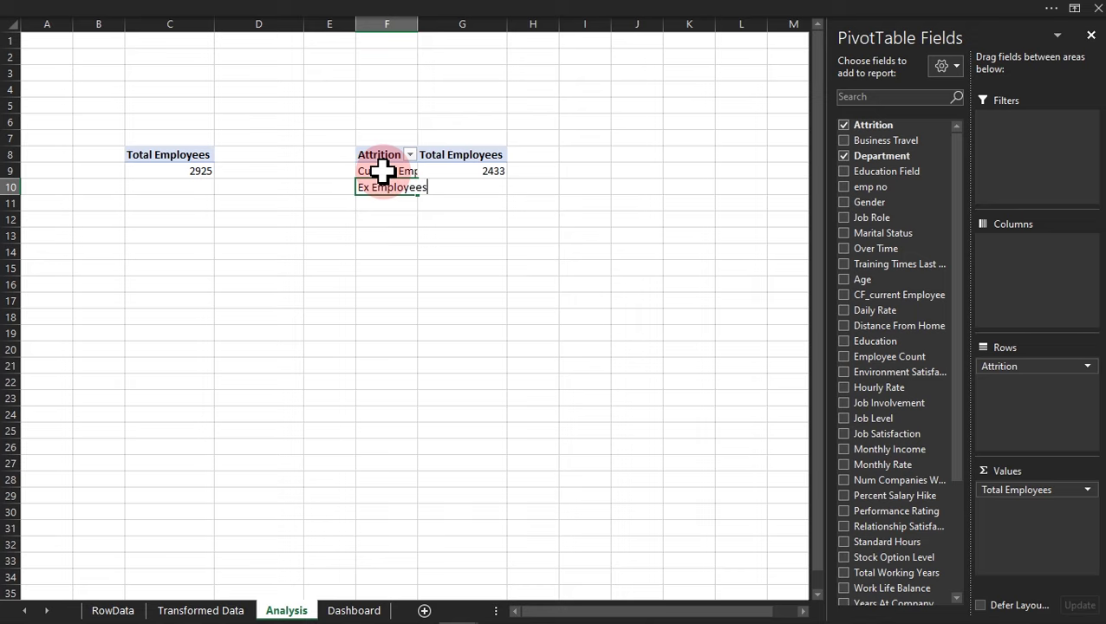
key("Return")
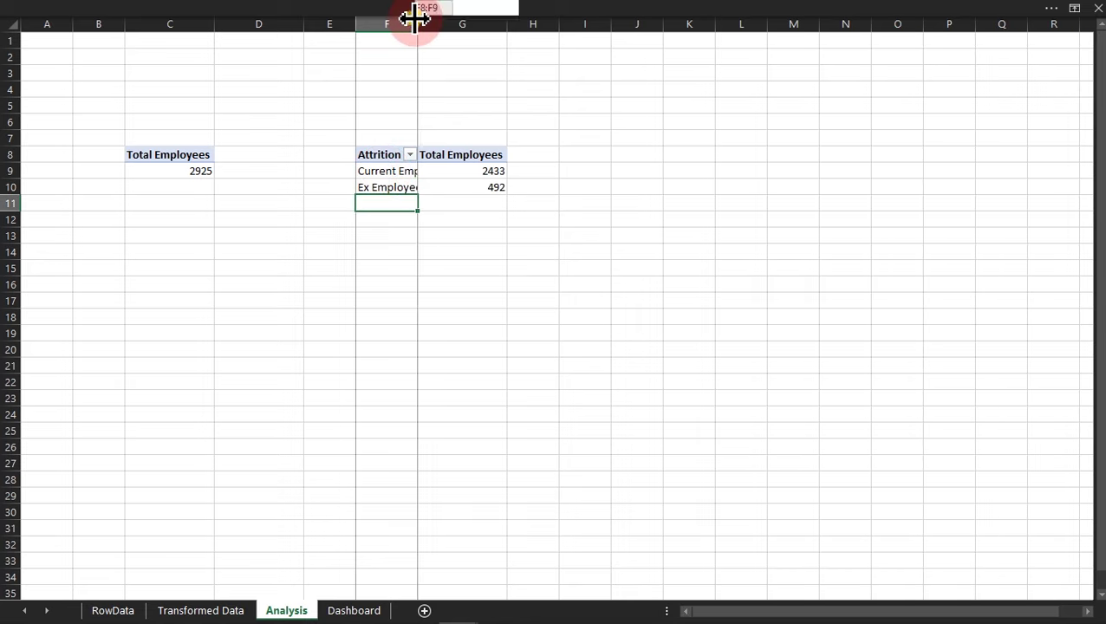
Autofit the width of column F to the Attrition labels.
double_click(416, 18)
left_click(414, 12)
left_click(417, 76)
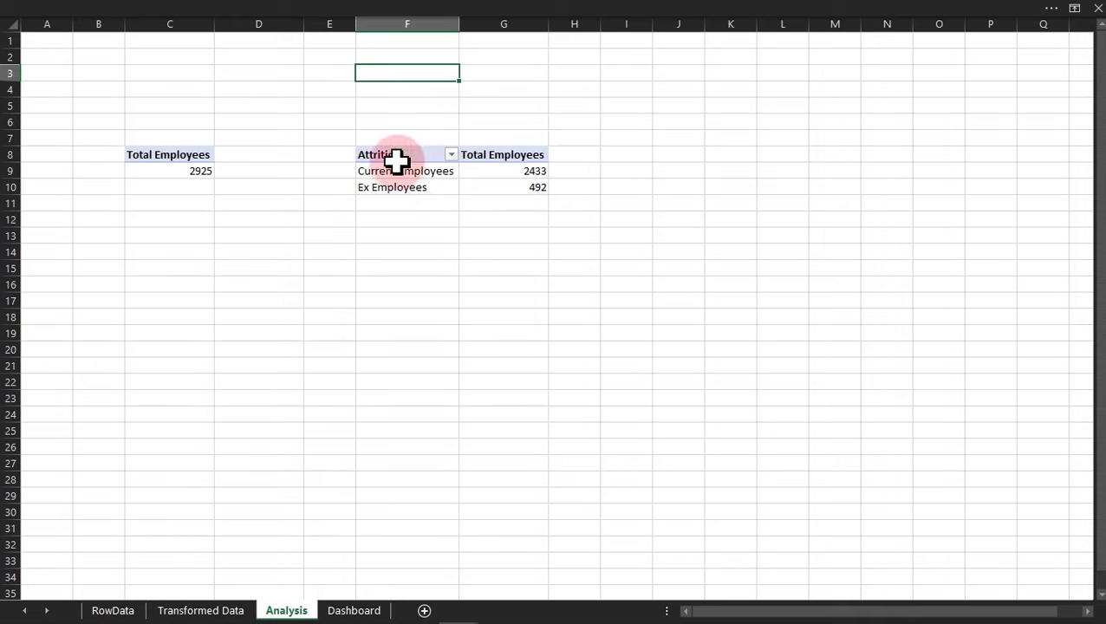
Enter the heading % in H8 beside the Attrition PivotTable.
left_click(575, 154)
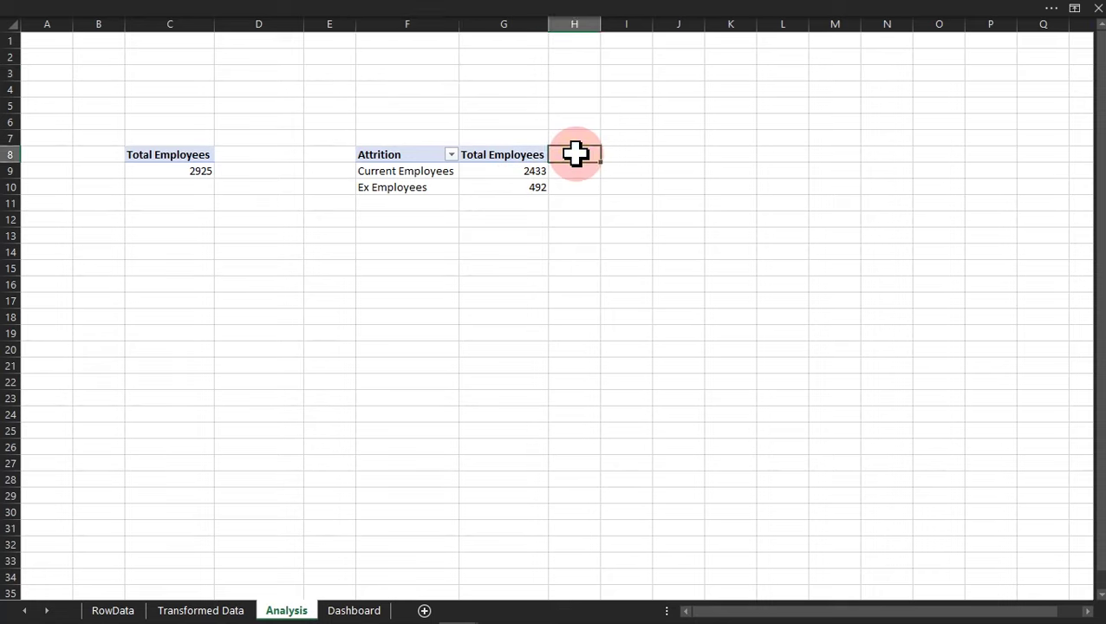
type("%")
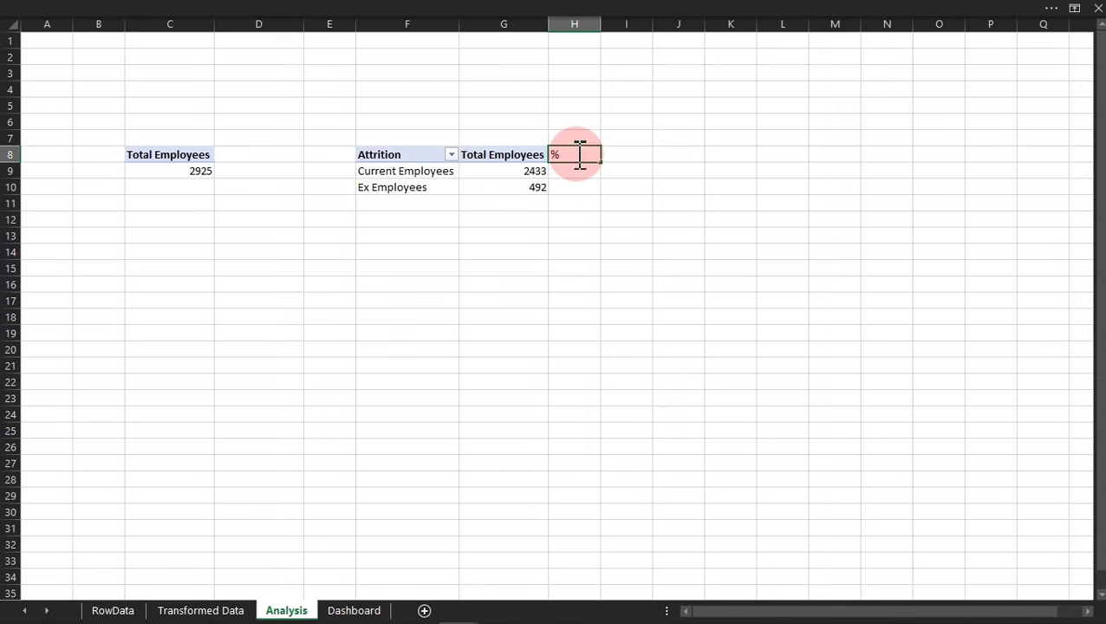
key("Return")
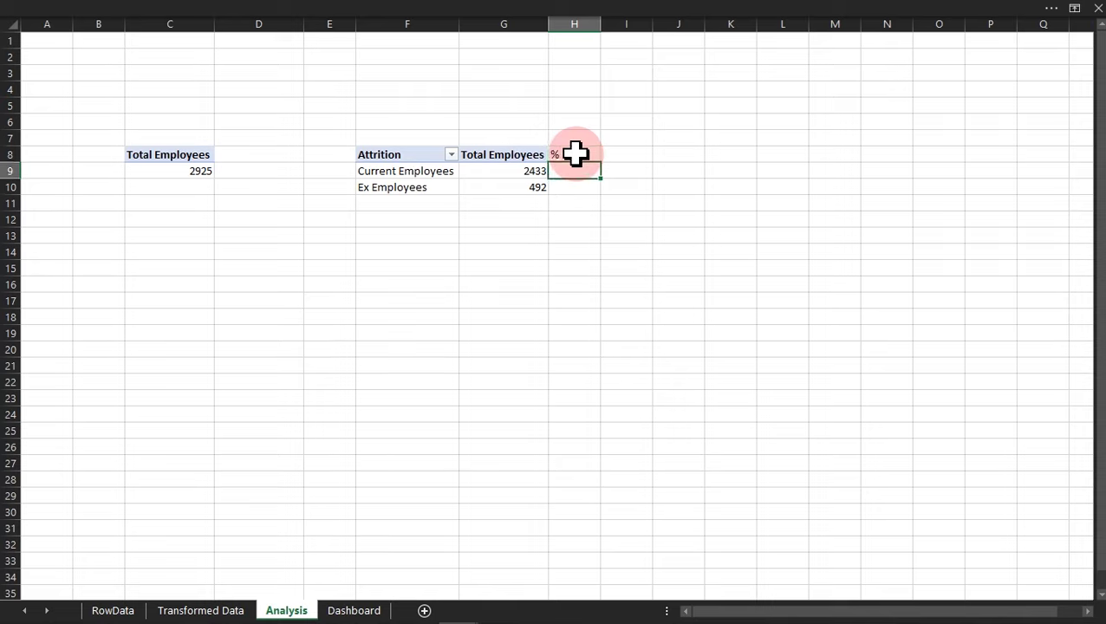
type("=sum")
key("Tab")
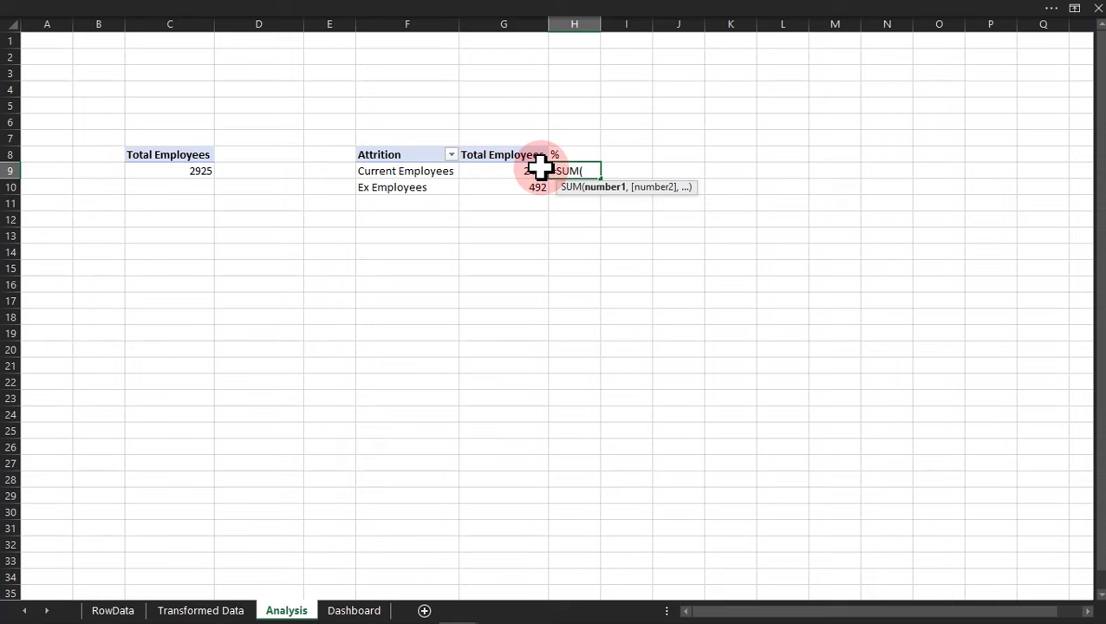
key("BackSpace")
key("BackSpace")
key("BackSpace")
key("BackSpace")
key("BackSpace")
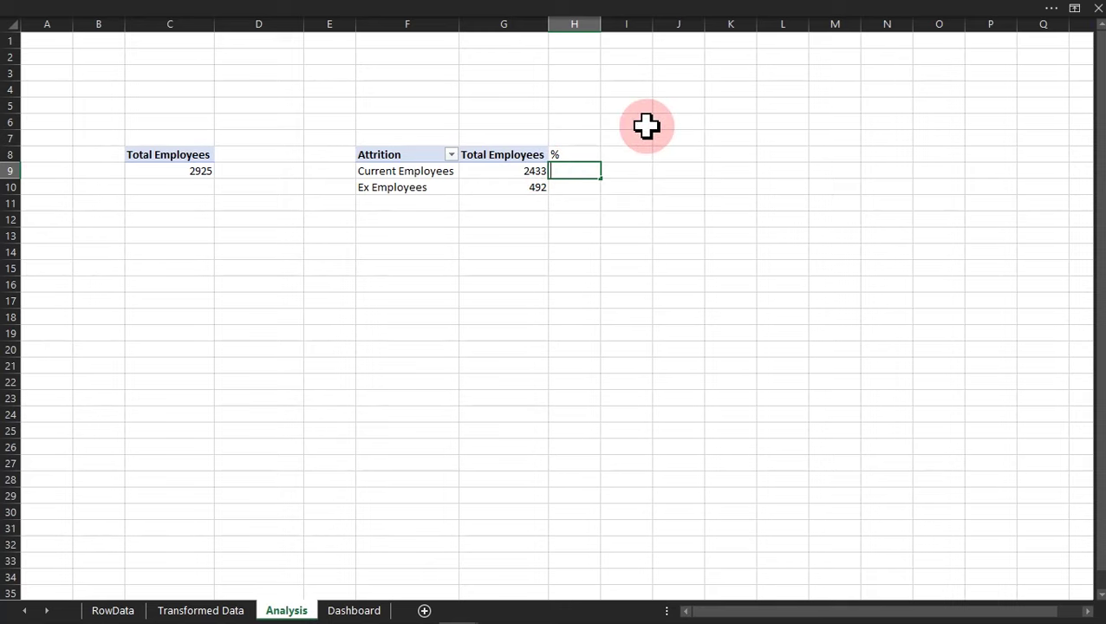
Calculate each attrition group's share with =G9/SUM($G$9:$G$10) in H9, fill it down to H10 and check the copied formula.
left_click(531, 171)
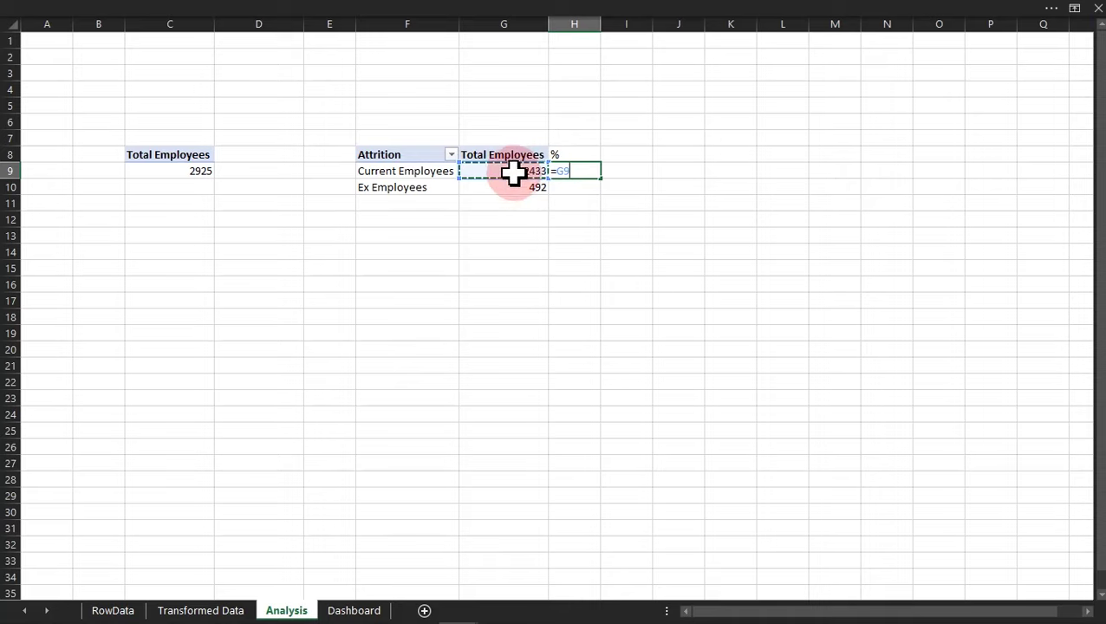
type("/sum")
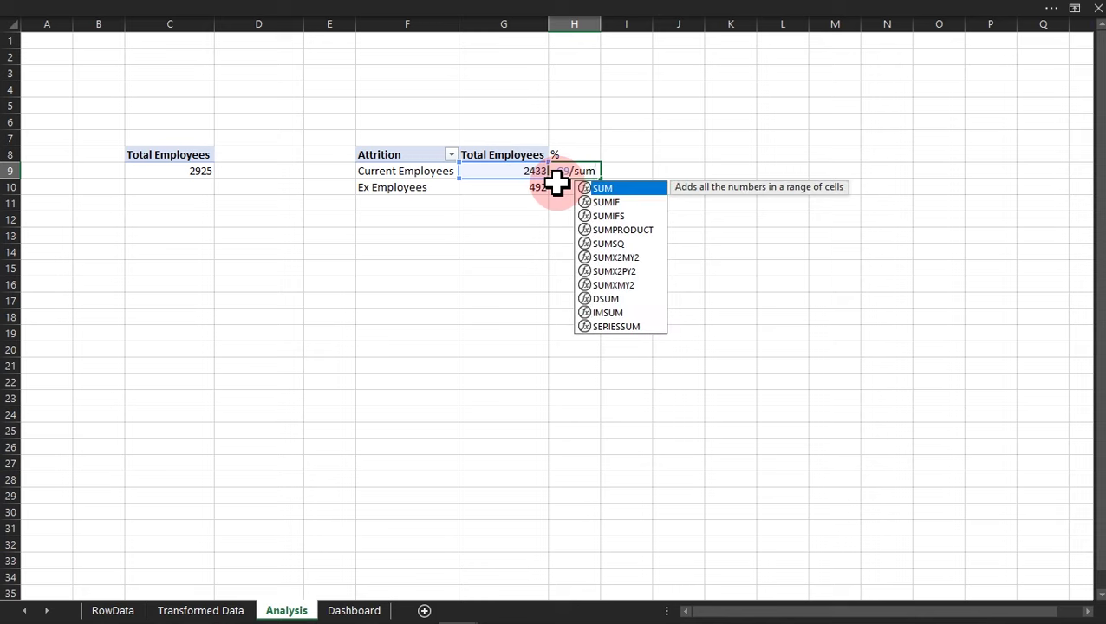
key("Tab")
left_click_drag(528, 169, 527, 184)
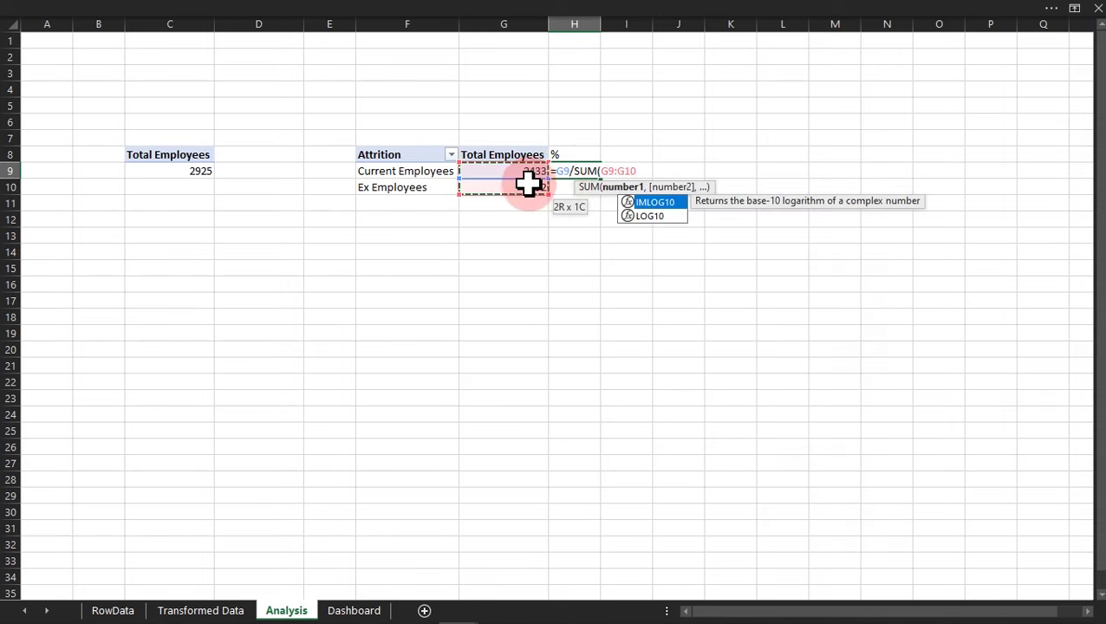
key("F4")
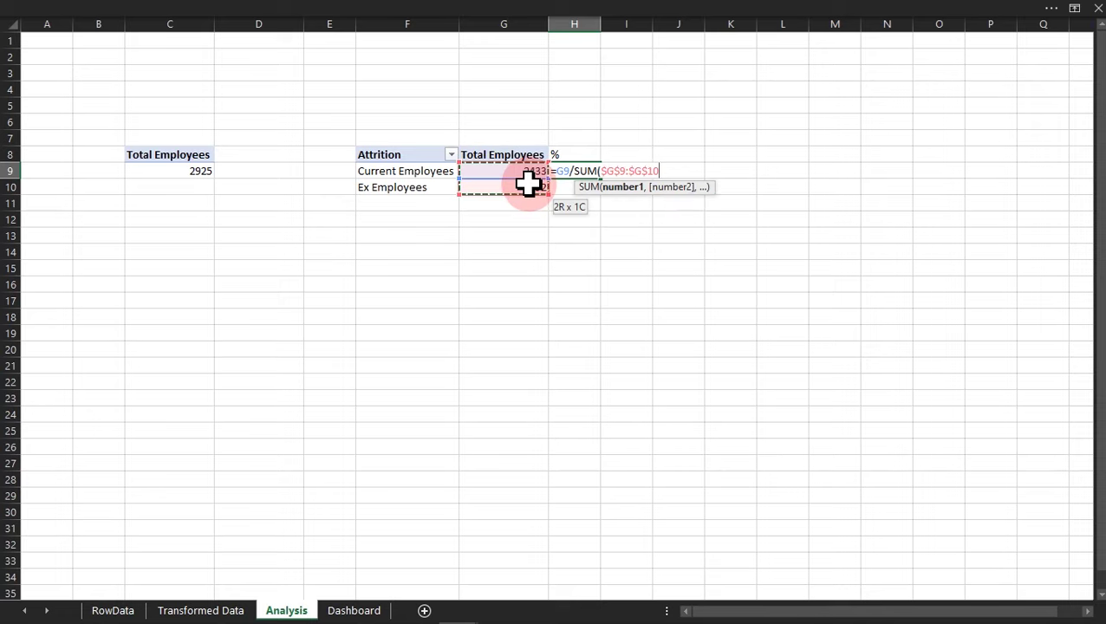
type(")")
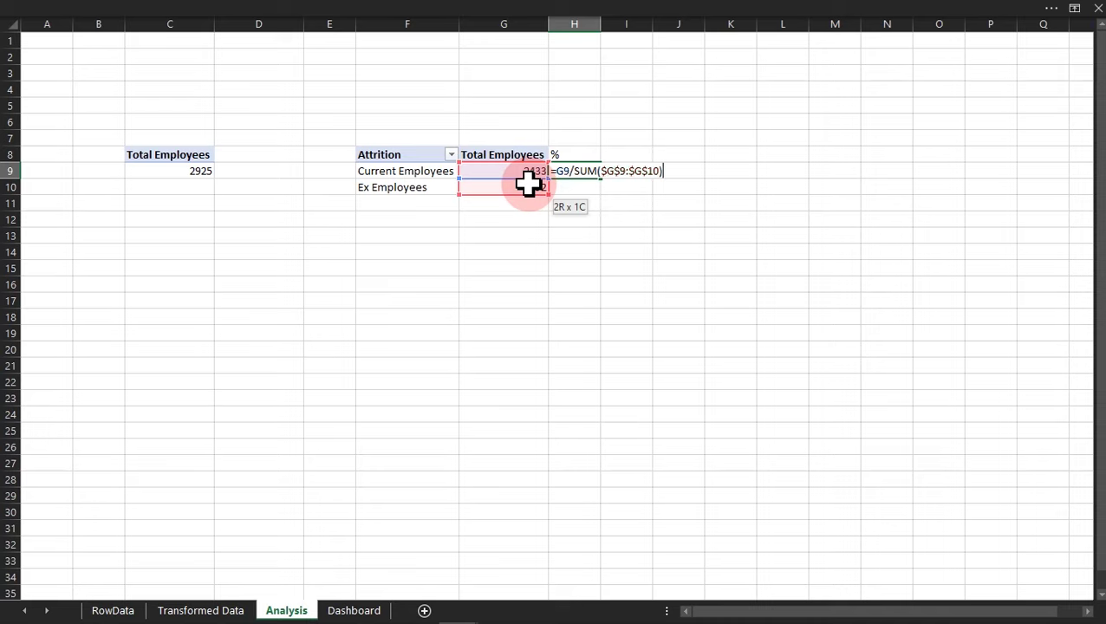
key("ctrl+Return")
left_click_drag(600, 179, 600, 190)
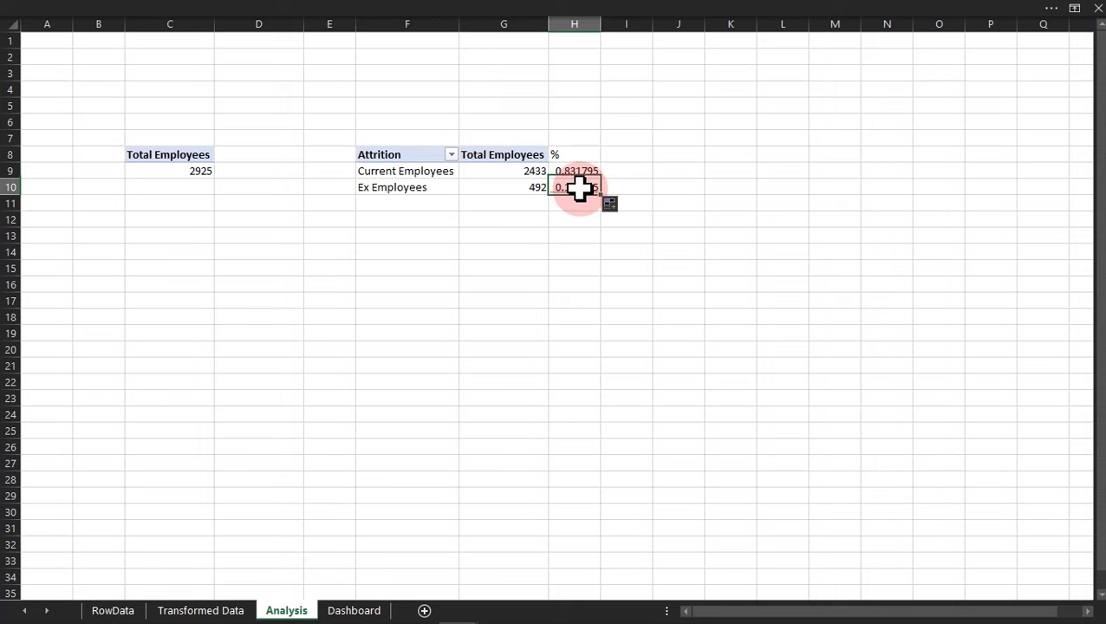
double_click(579, 189)
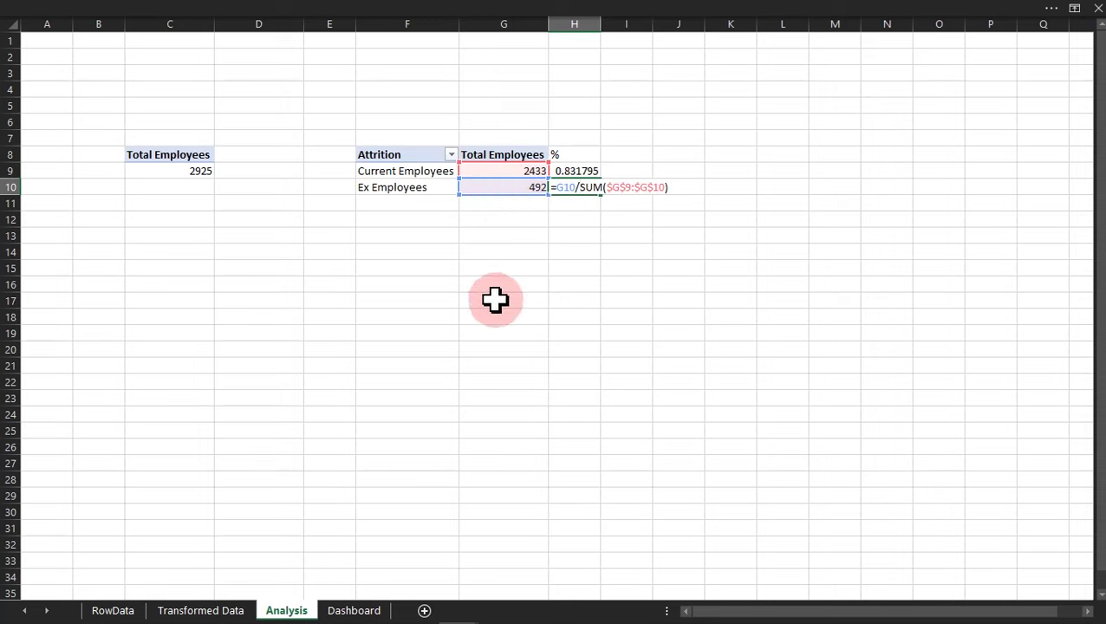
key("Escape")
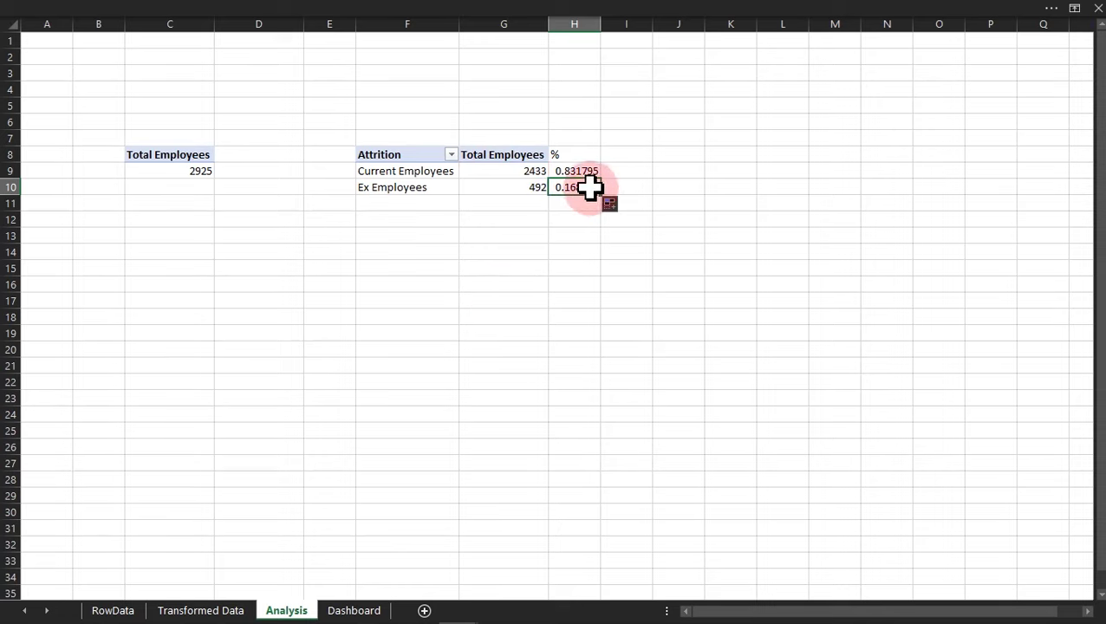
Format H9:H10 as Percentage with 0 decimal places.
left_click_drag(578, 173, 578, 182)
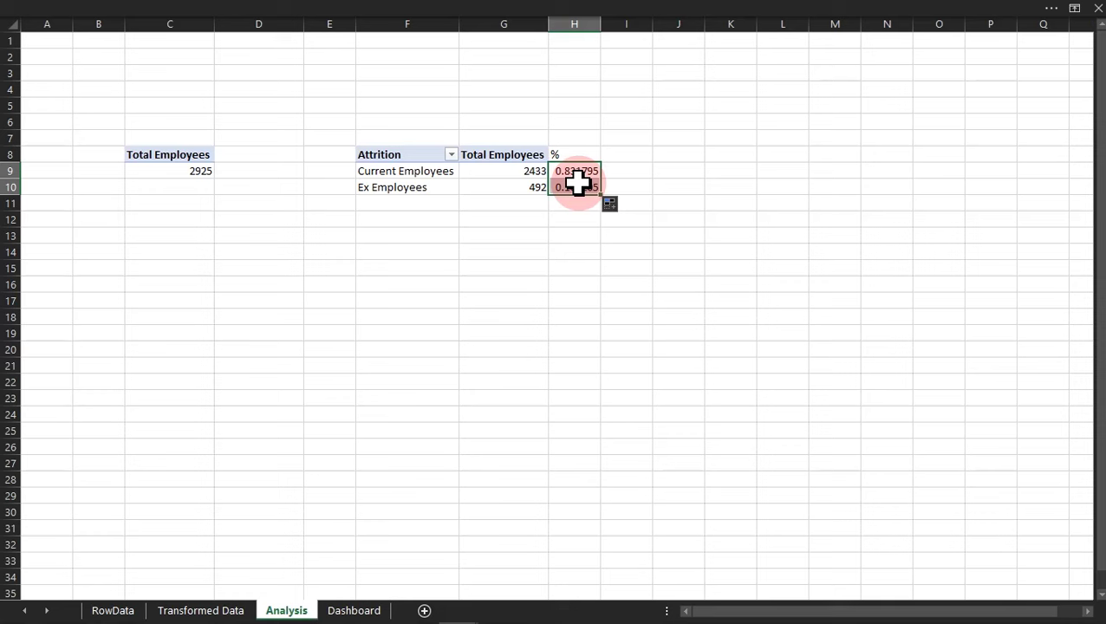
key("ctrl+1")
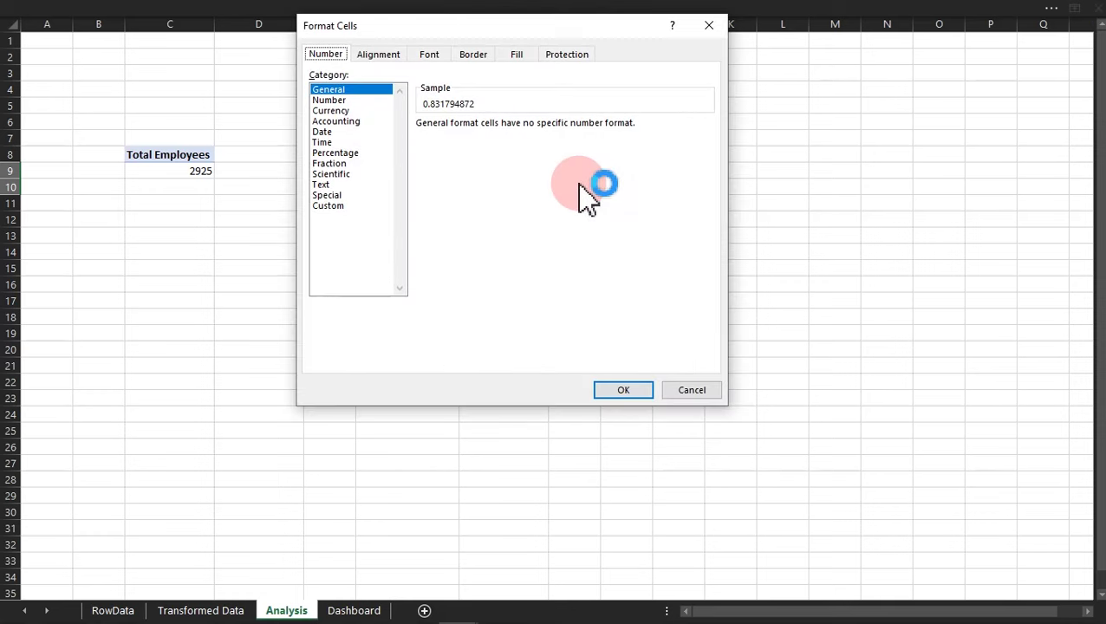
left_click(331, 153)
double_click(526, 128)
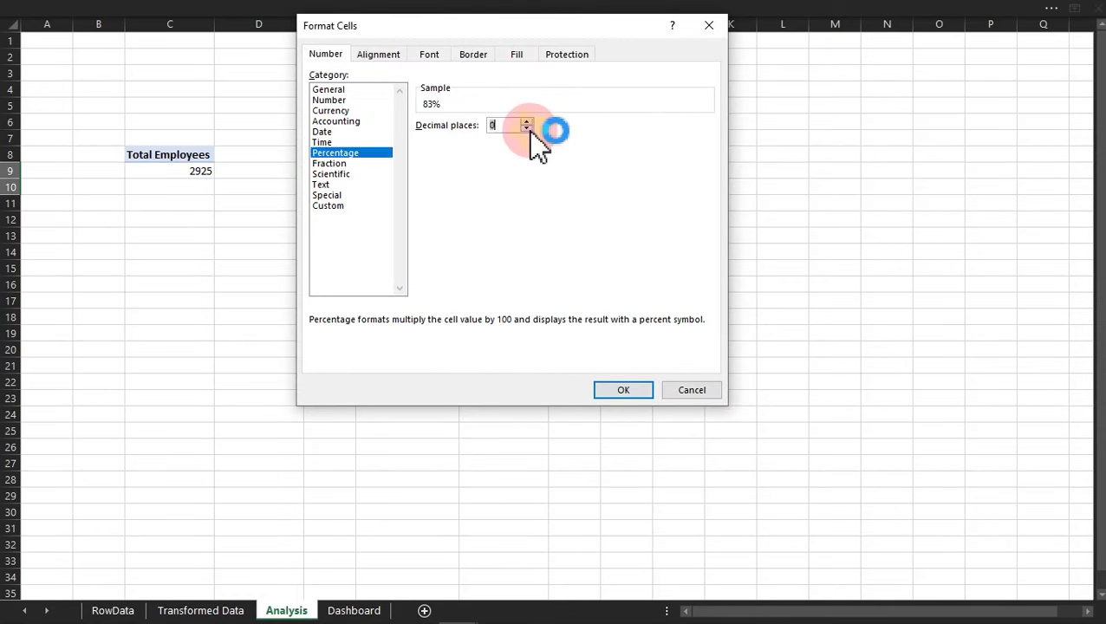
left_click(627, 392)
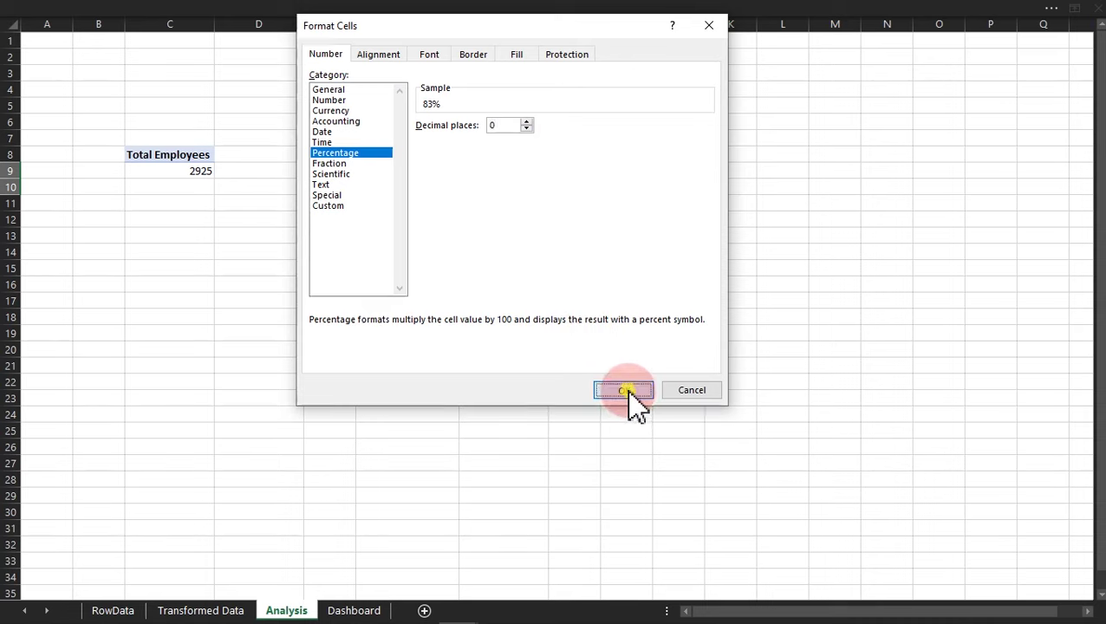
On the Dashboard sheet, shrink the light grey background panel slightly and recentre it on the sheet.
left_click(570, 250)
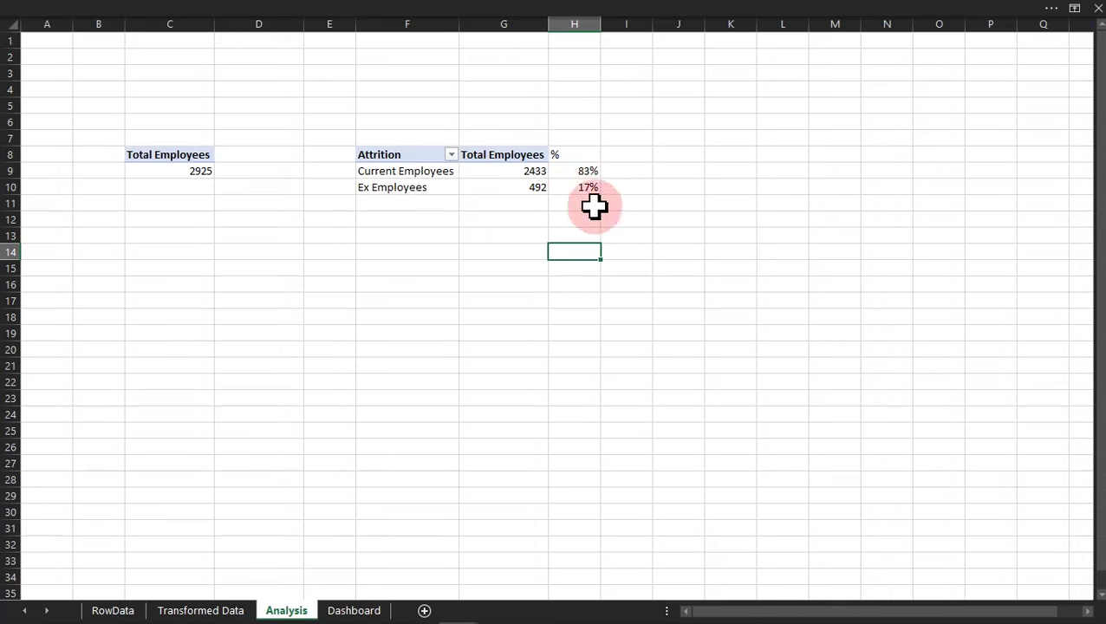
left_click(428, 274)
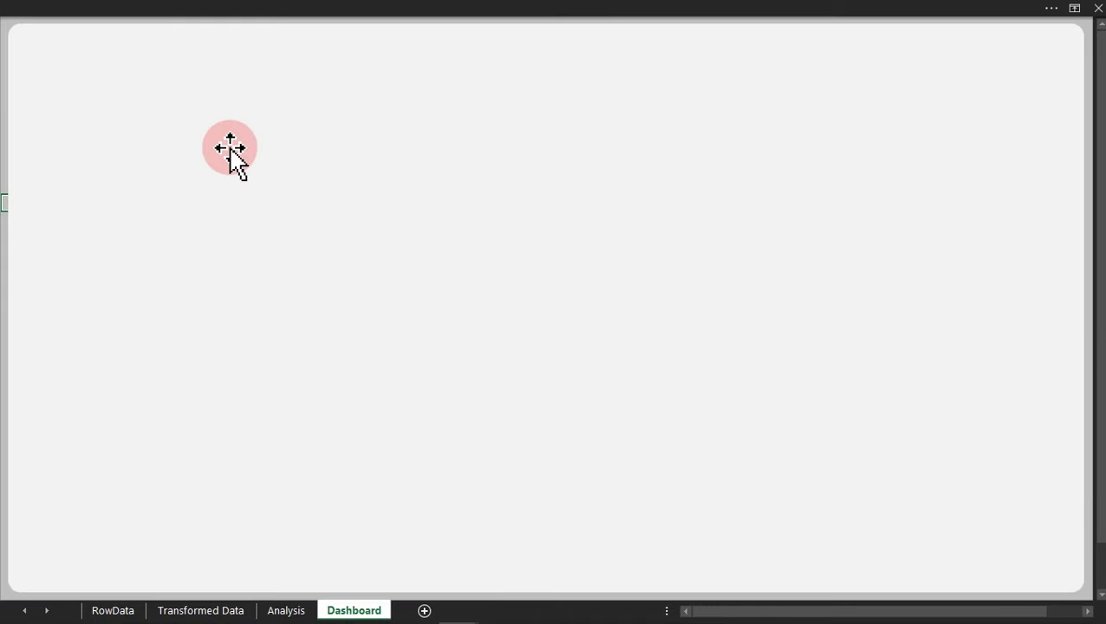
left_click(229, 147)
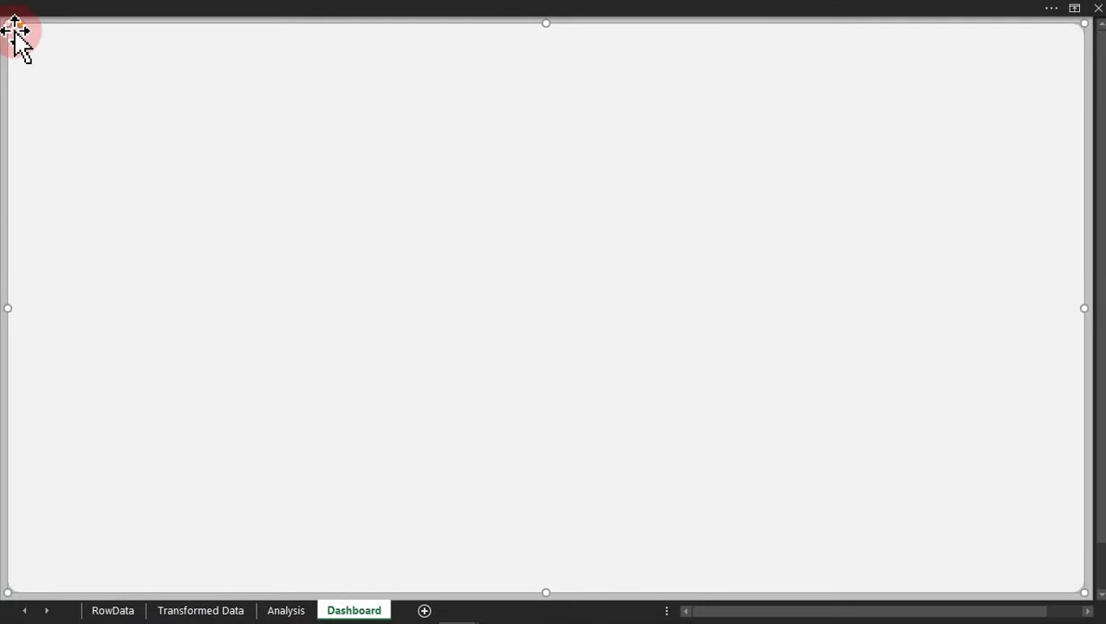
left_click_drag(7, 24, 15, 34)
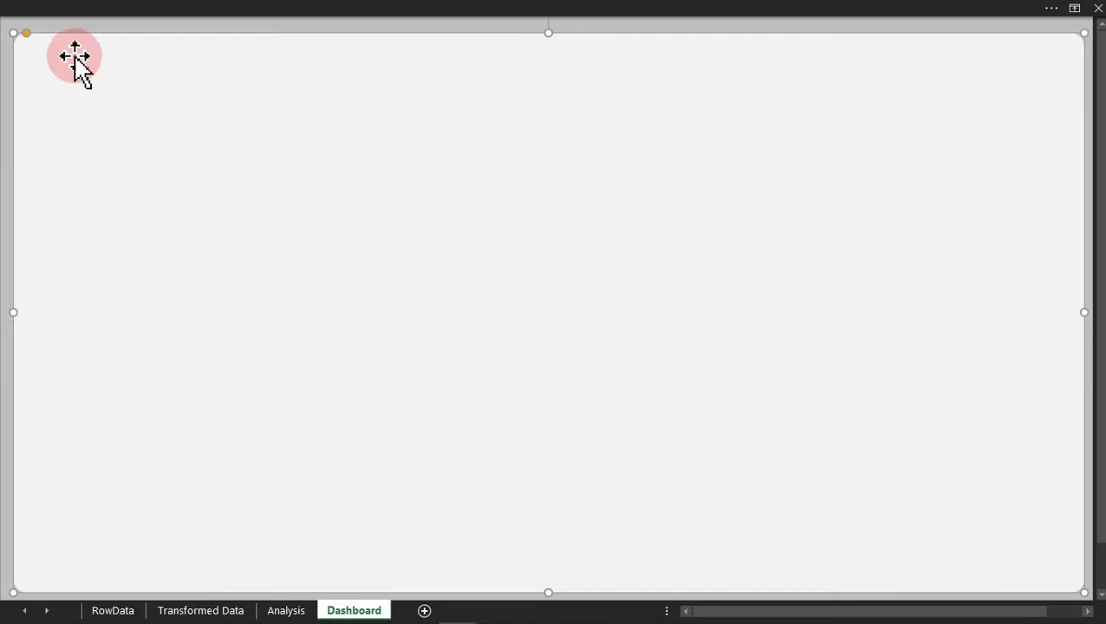
left_click_drag(136, 114, 131, 112)
left_click_drag(129, 111, 136, 108)
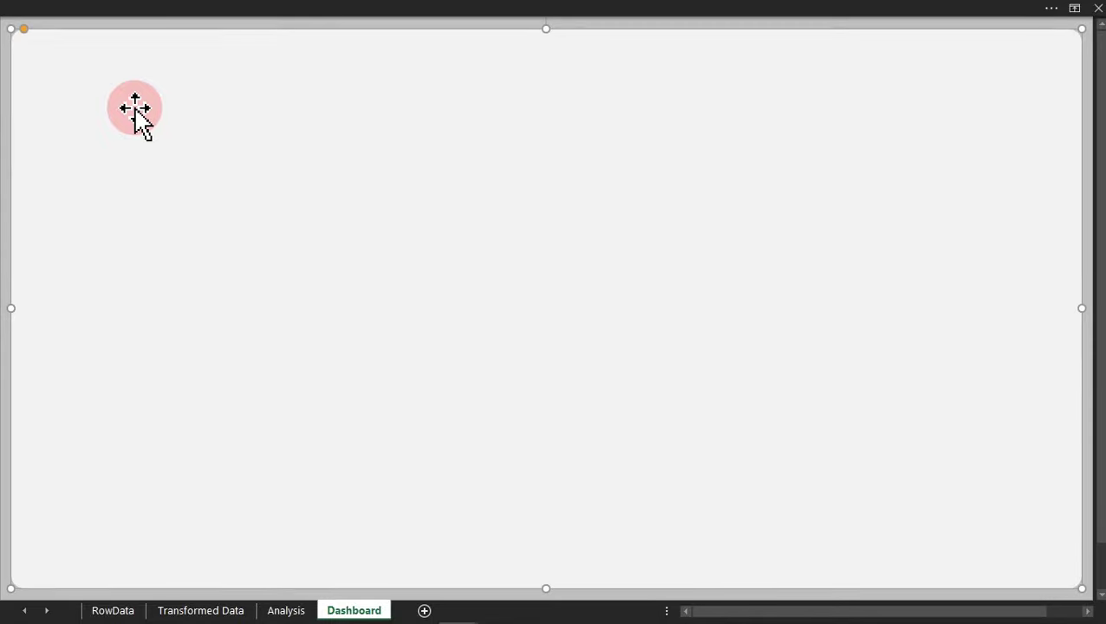
Draw a rounded rectangle about 4.12 inches wide and 1.32 inches high on the background panel and place it near the middle.
left_click(263, 7)
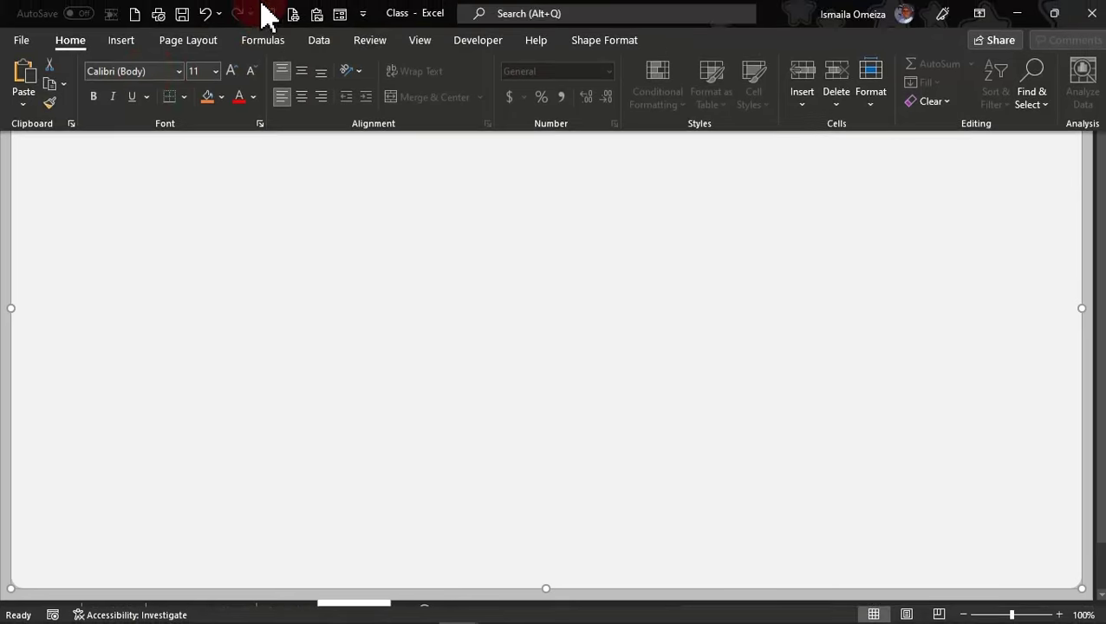
left_click(121, 43)
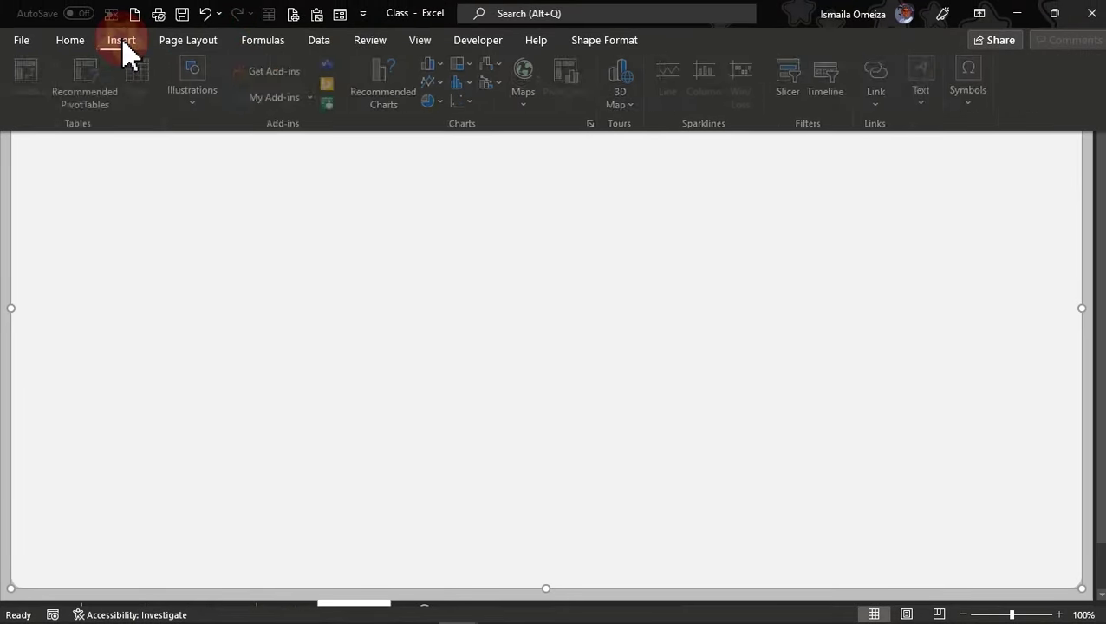
left_click(188, 111)
left_click(223, 173)
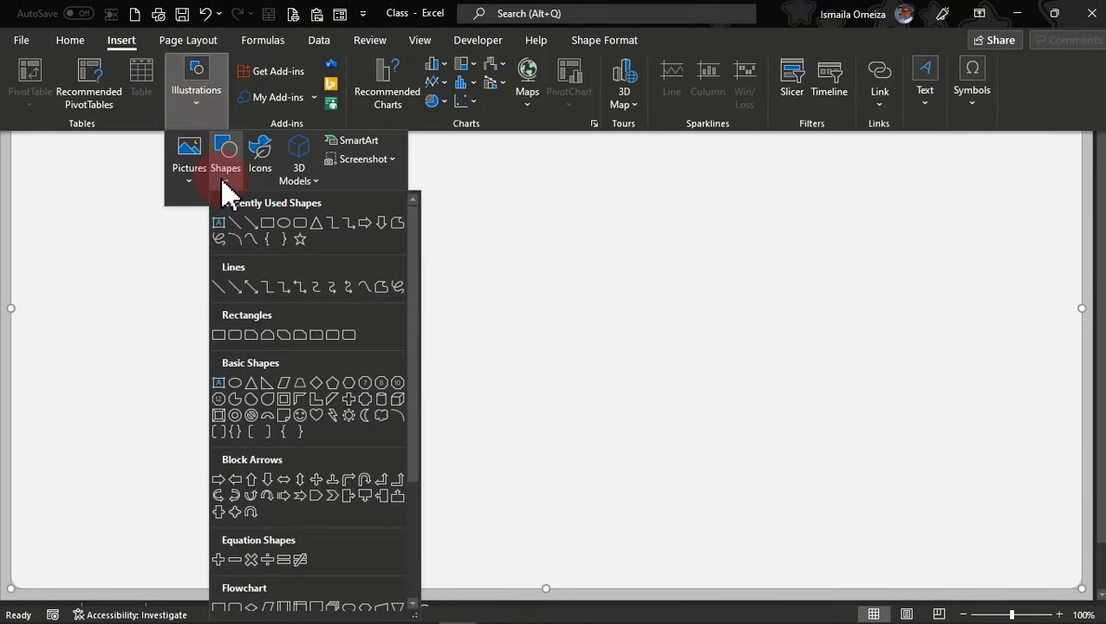
left_click(301, 226)
mouse_move(242, 156)
left_mouse_down()
mouse_move(412, 235)
mouse_move(564, 259)
left_mouse_up()
left_click_drag(400, 216, 469, 285)
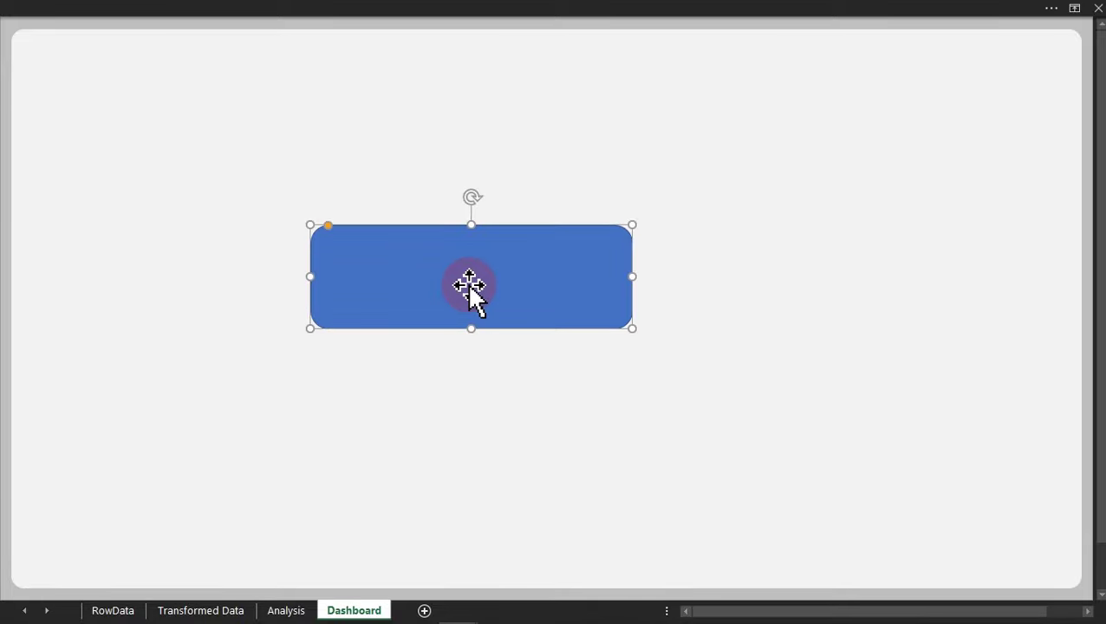
Set the blue rounded rectangle to 1.51 inches high and 9.29 inches wide and move it to the upper centre of the background panel.
left_click(583, 15)
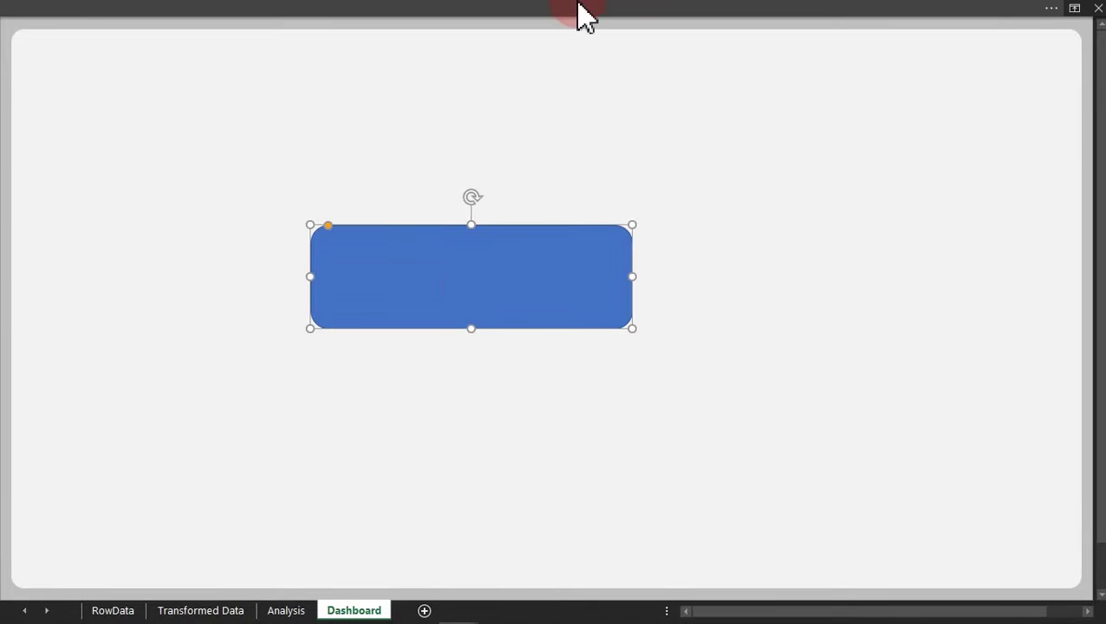
left_click(583, 15)
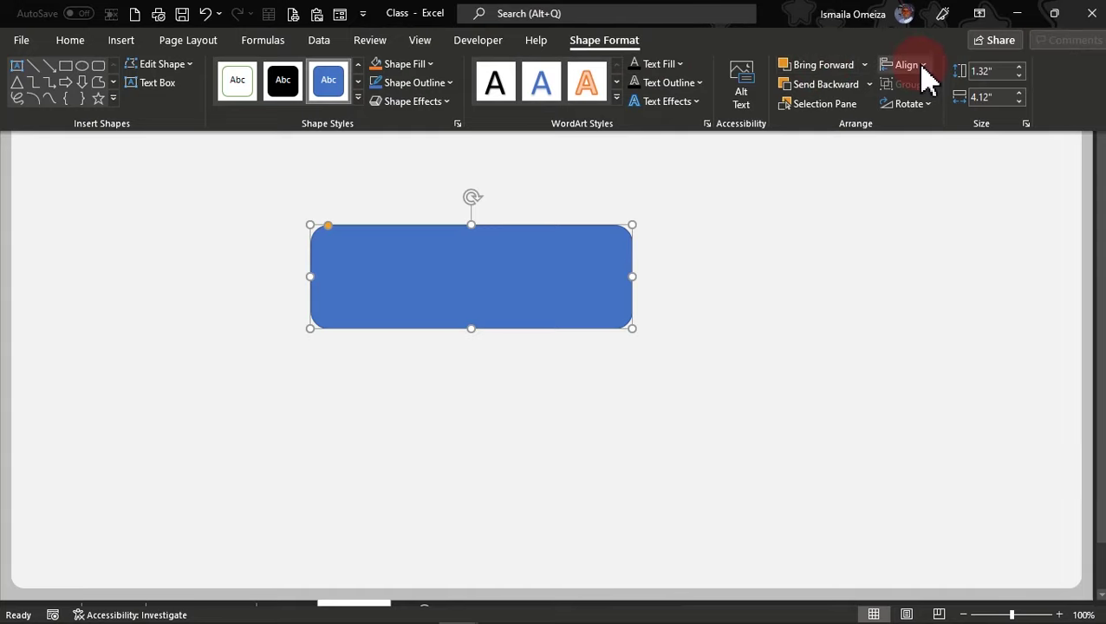
left_click(989, 72)
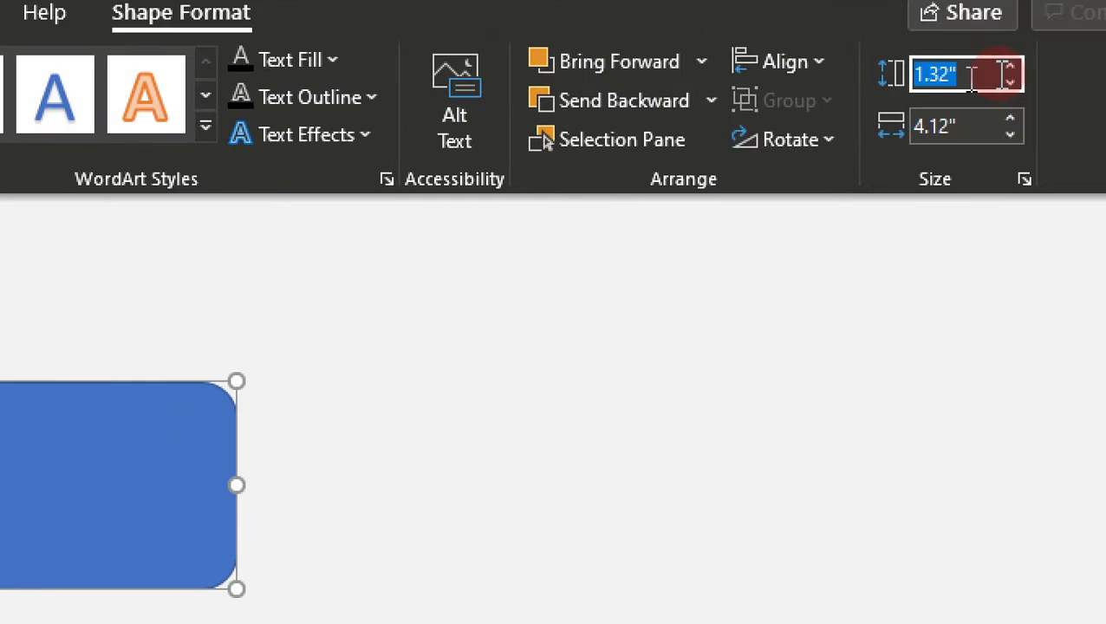
type("1")
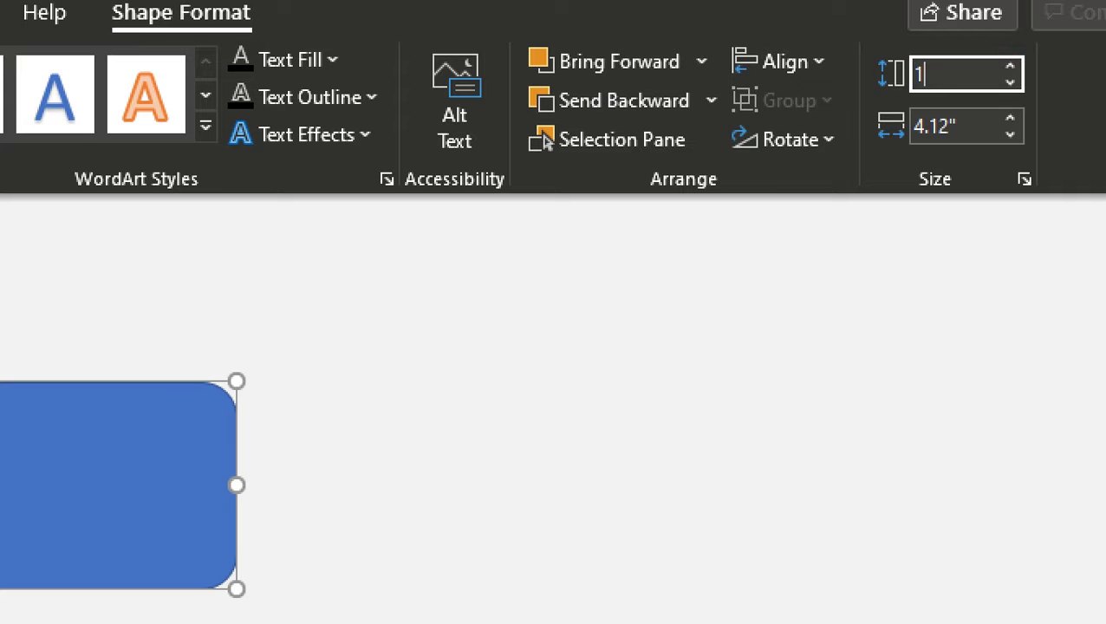
type(".51")
key("Tab")
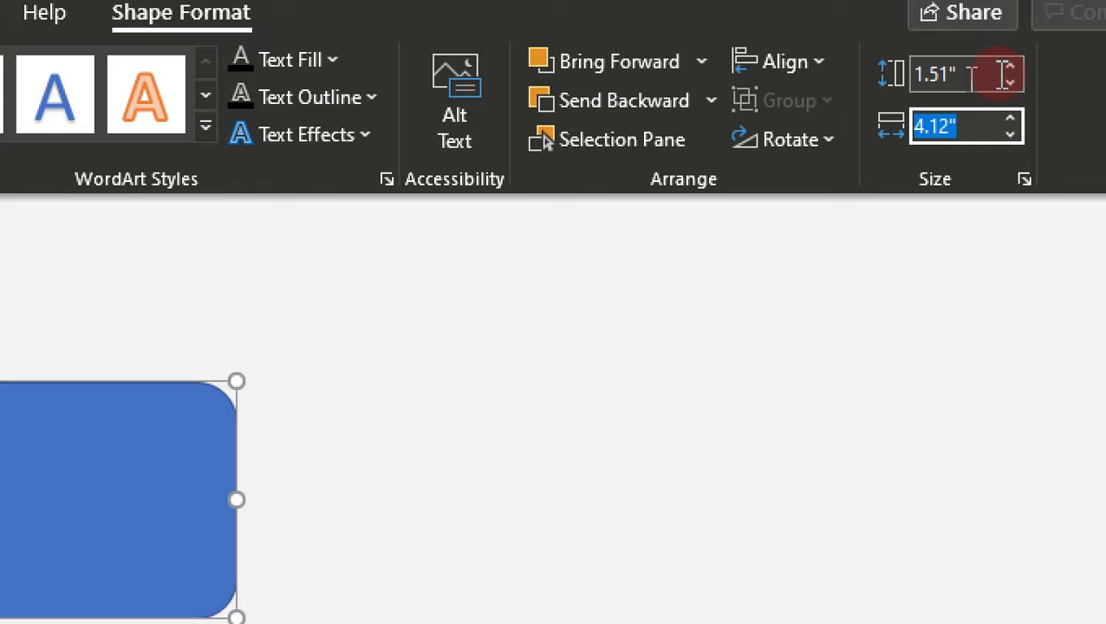
type("9.29")
key("Return")
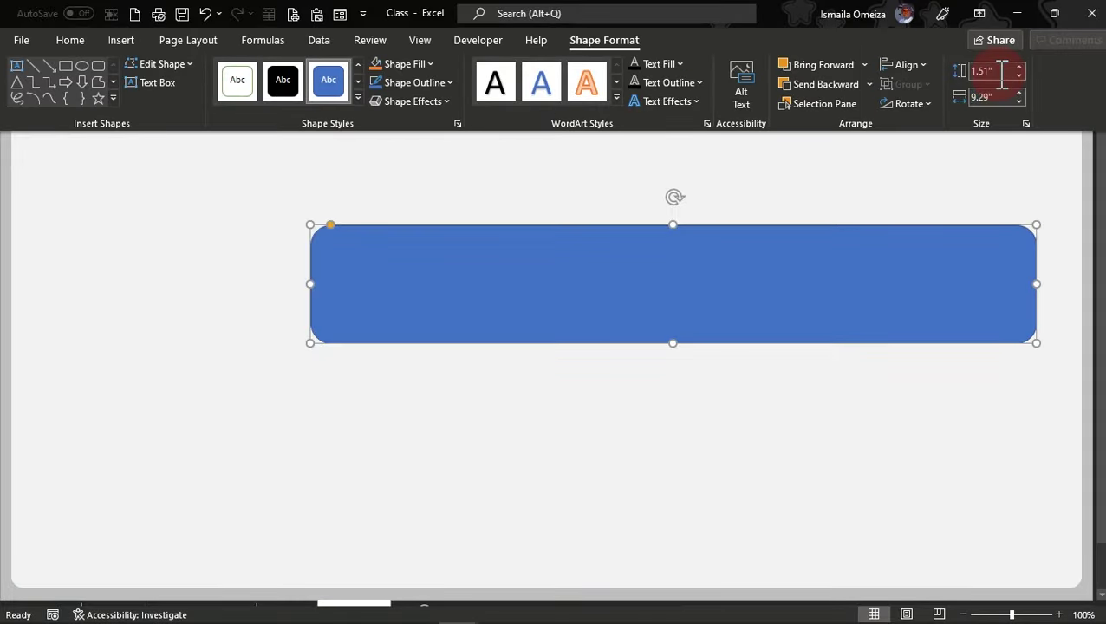
left_click(778, 277)
key("ctrl+shift+F1")
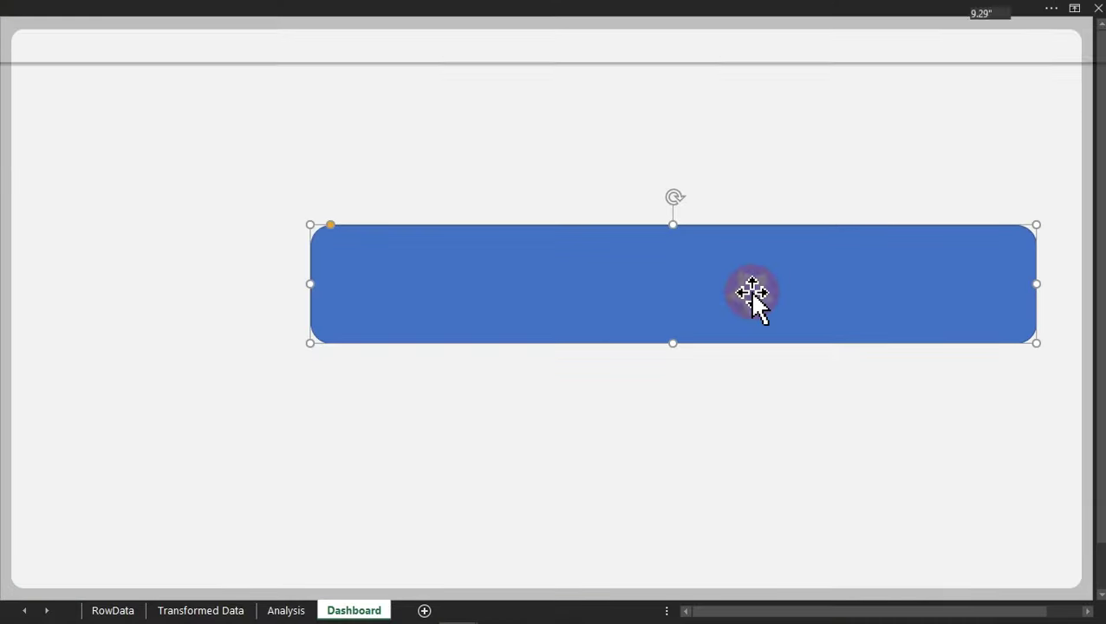
left_click_drag(701, 287, 579, 93)
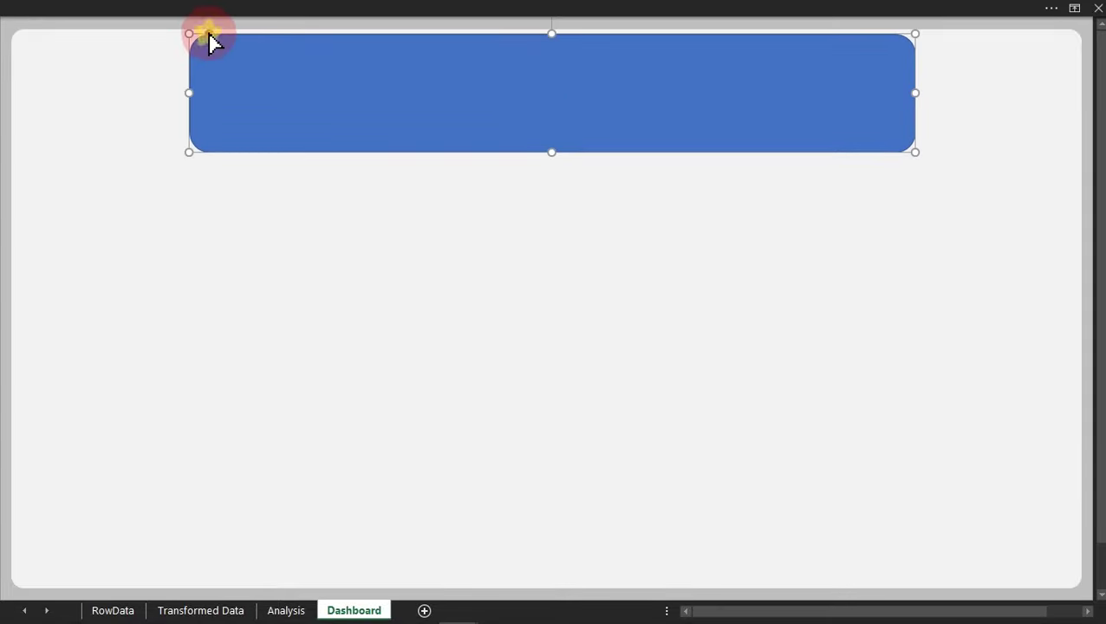
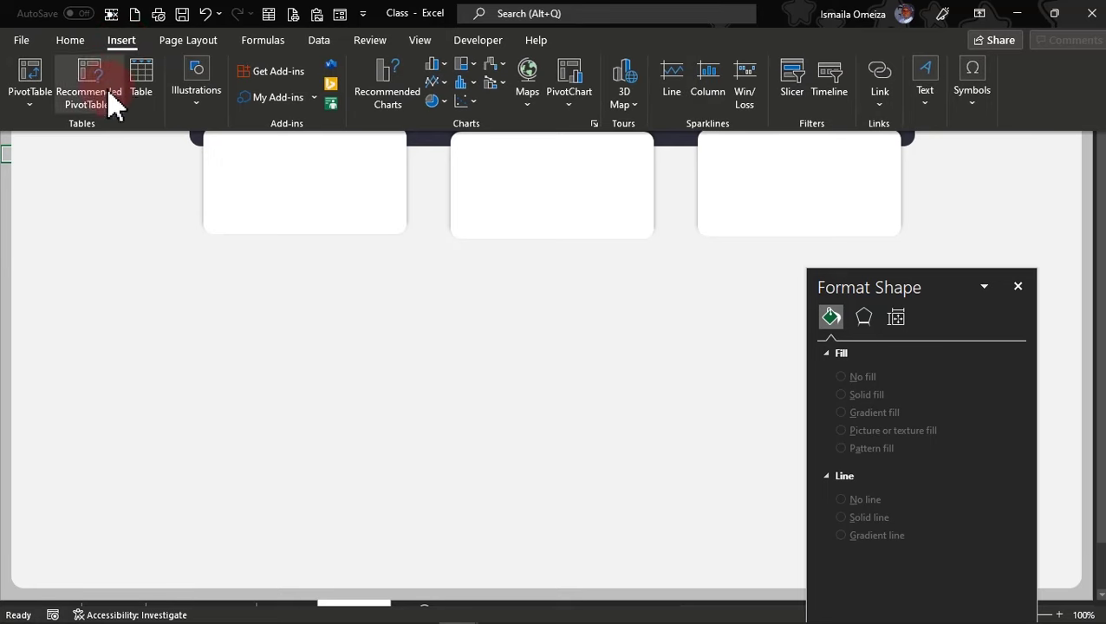
Draw a text box inside the first white card below the dashboard header.
left_click(225, 174)
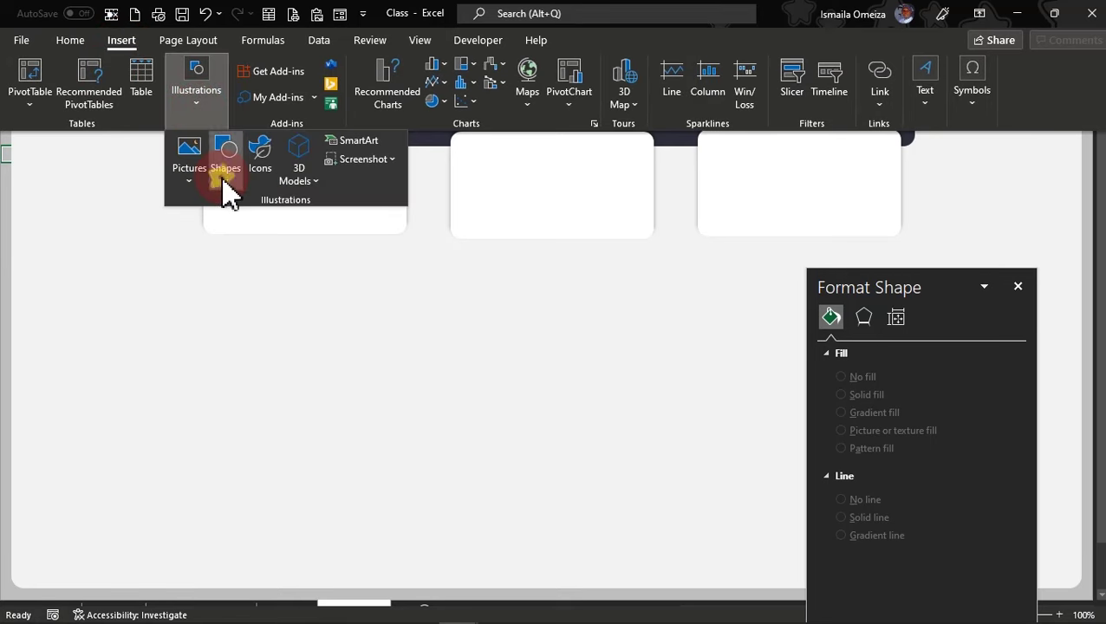
left_click(219, 222)
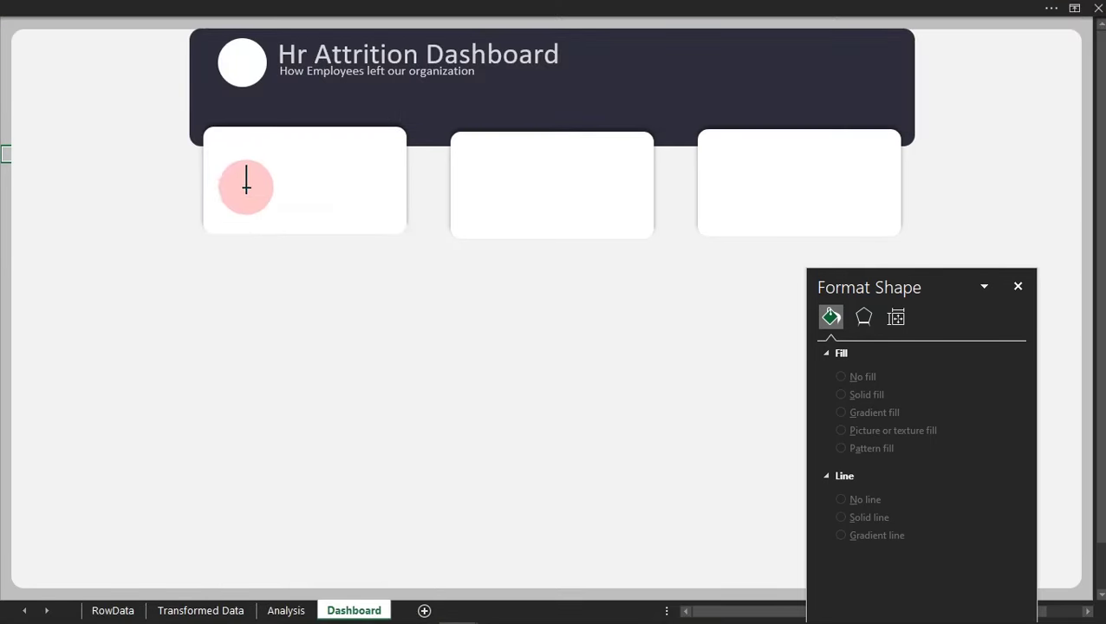
left_click_drag(257, 177, 392, 209)
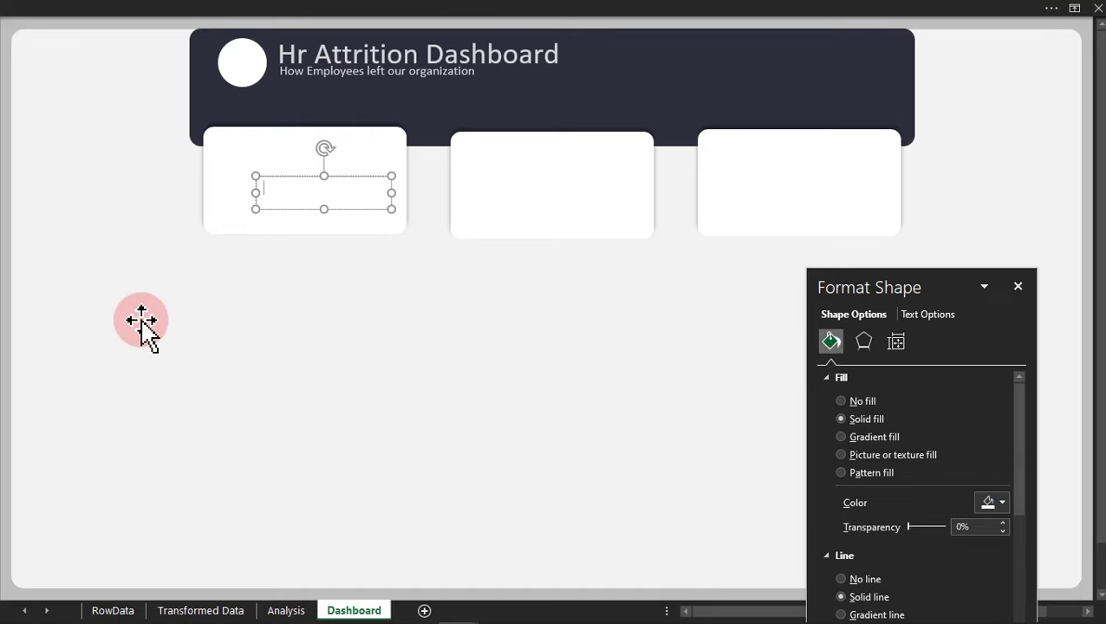
Show the formula bar on the Dashboard sheet.
left_click(352, 12)
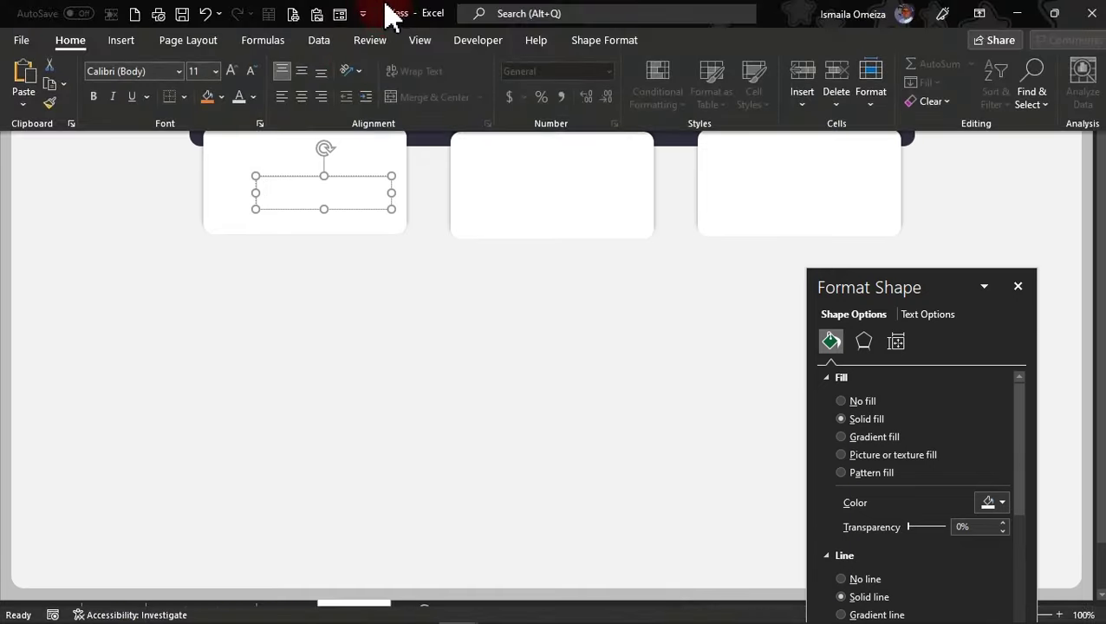
left_click(422, 43)
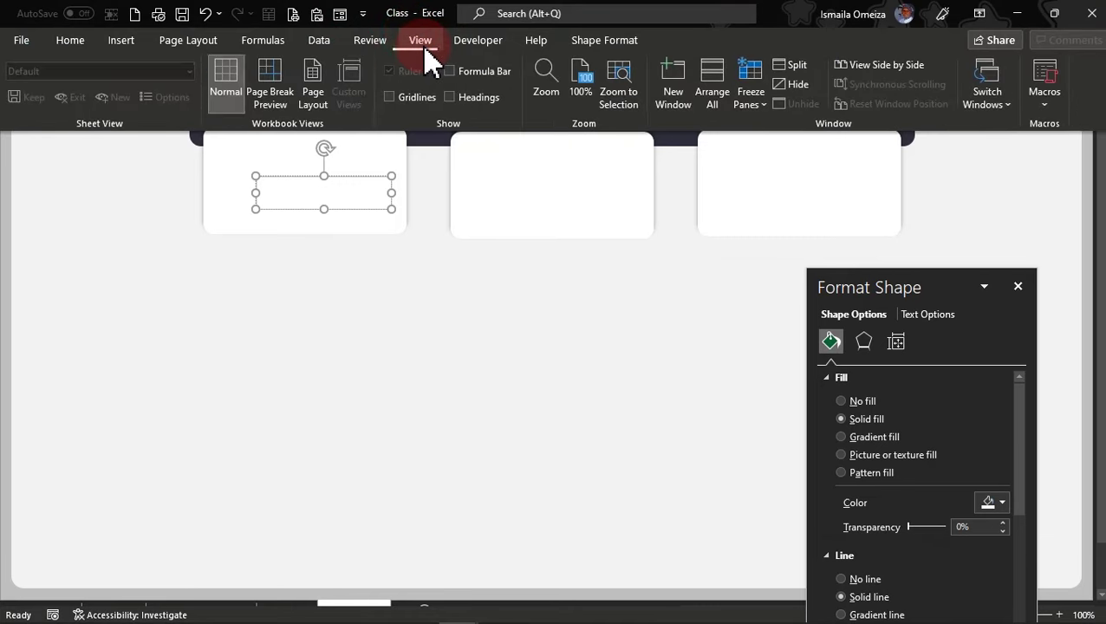
left_click(469, 77)
left_click(440, 293)
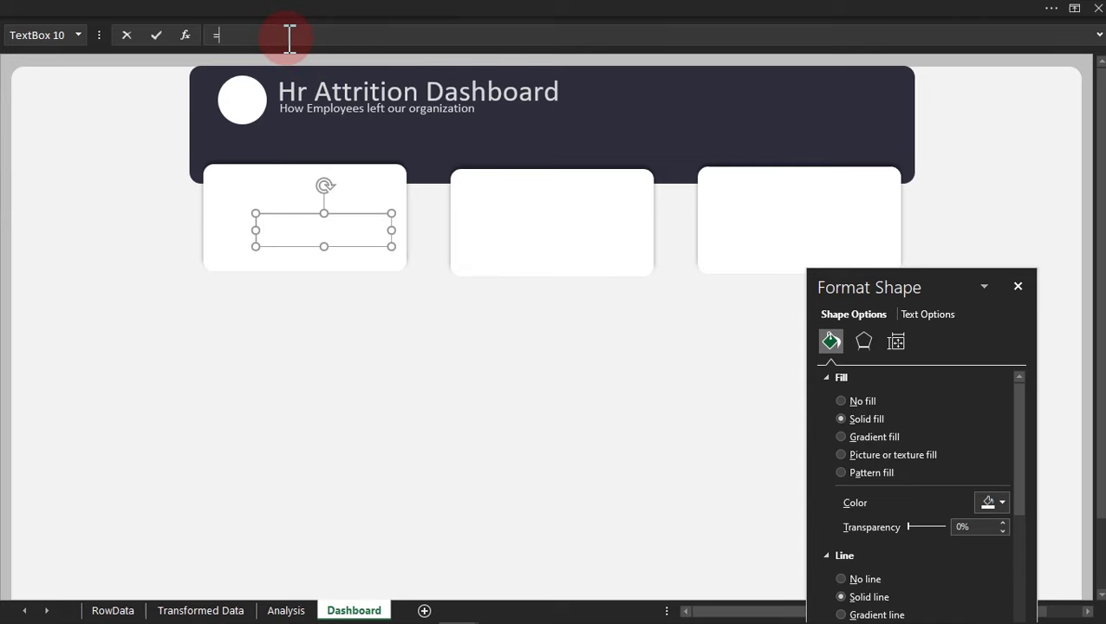
Link the text box in the first card to the total employees value with =Analysis!C9.
type("=")
left_click(286, 611)
left_click(196, 206)
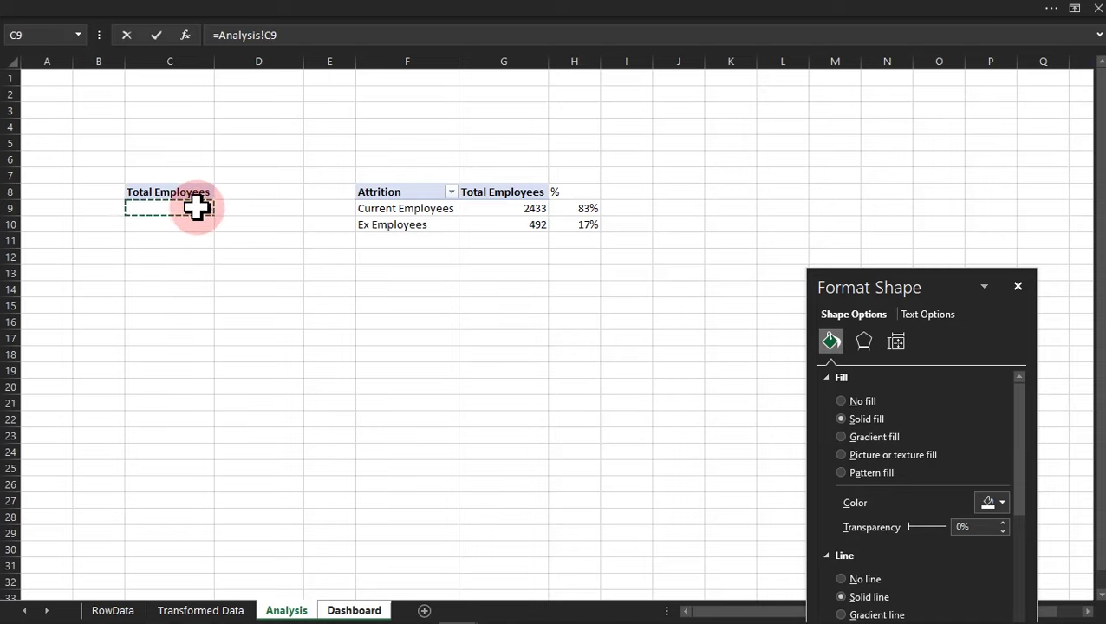
key("Return")
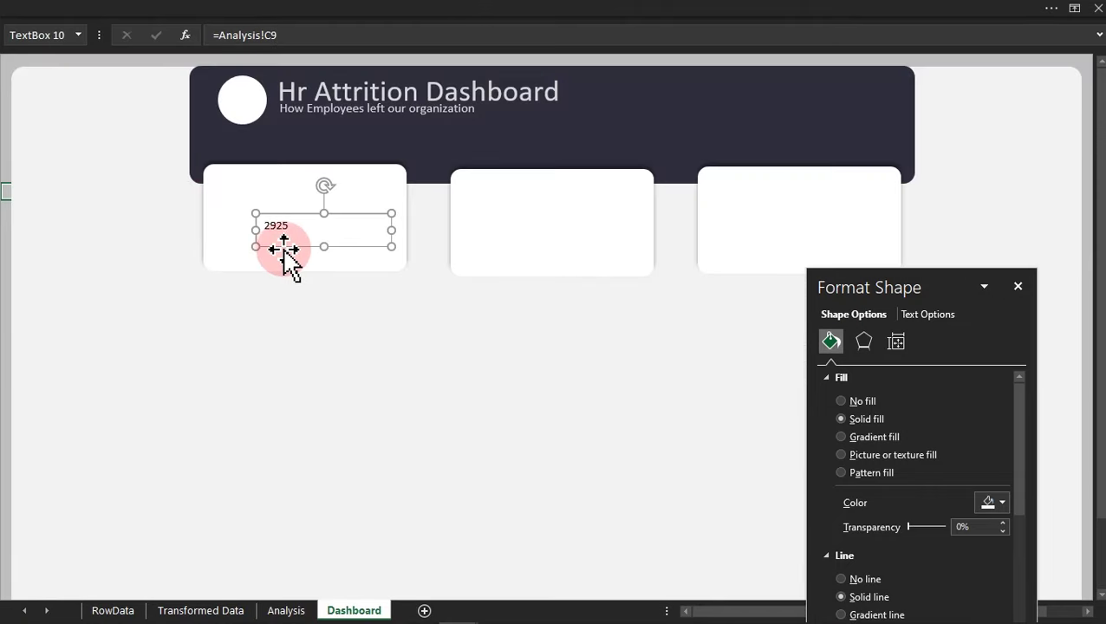
Check the Generate GetPivotData option of the Total Employees PivotTable on the Analysis sheet and return to the Dashboard text box.
left_click(287, 611)
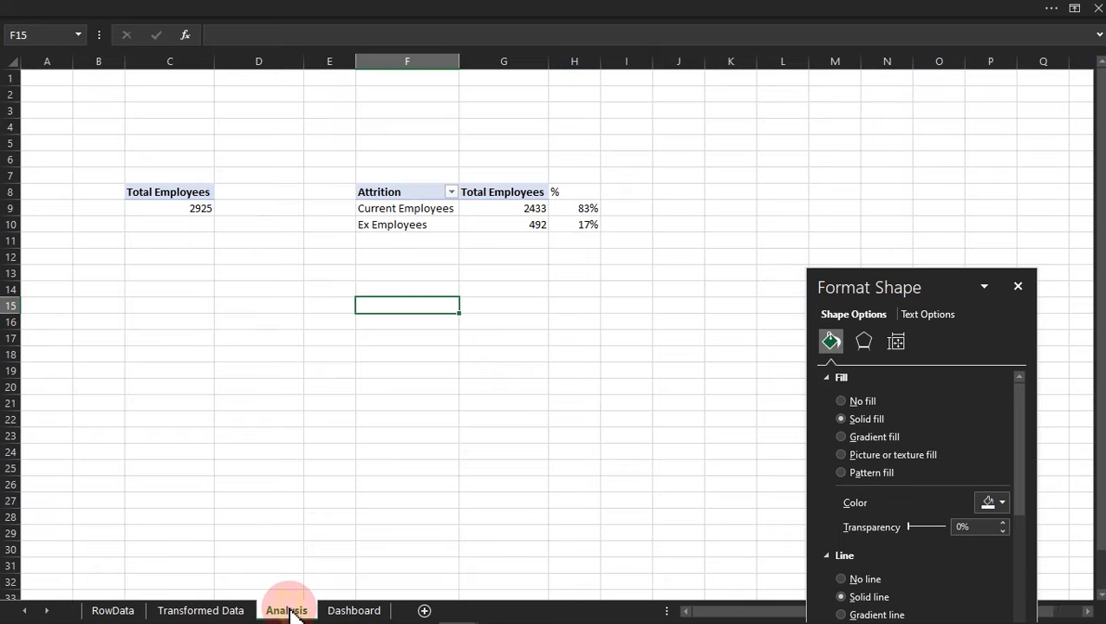
left_click(191, 203)
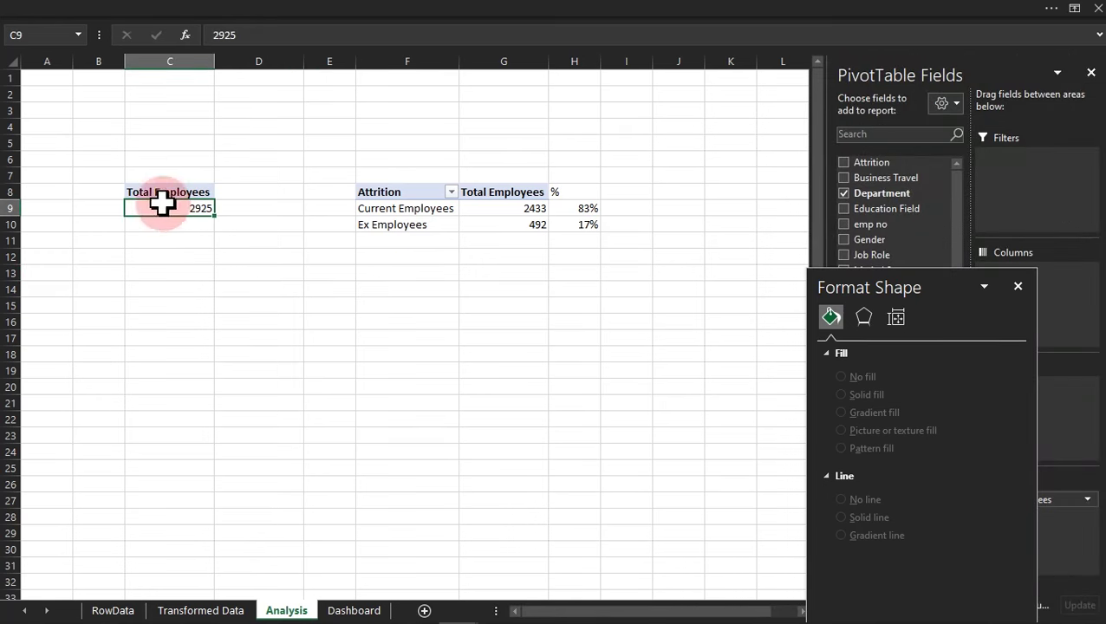
left_click(447, 9)
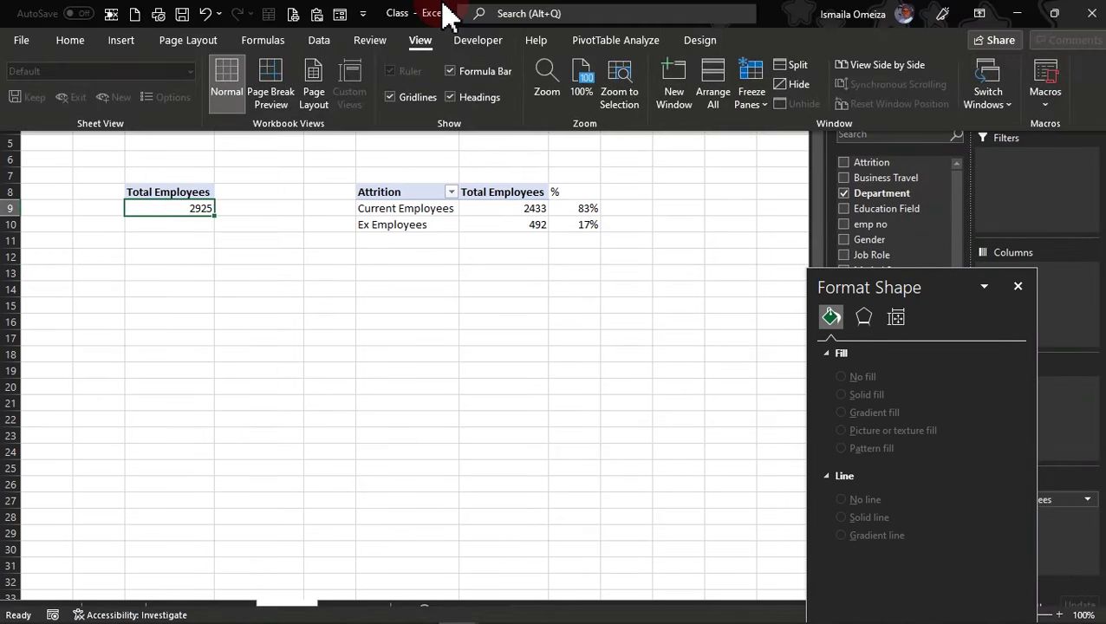
left_click(701, 40)
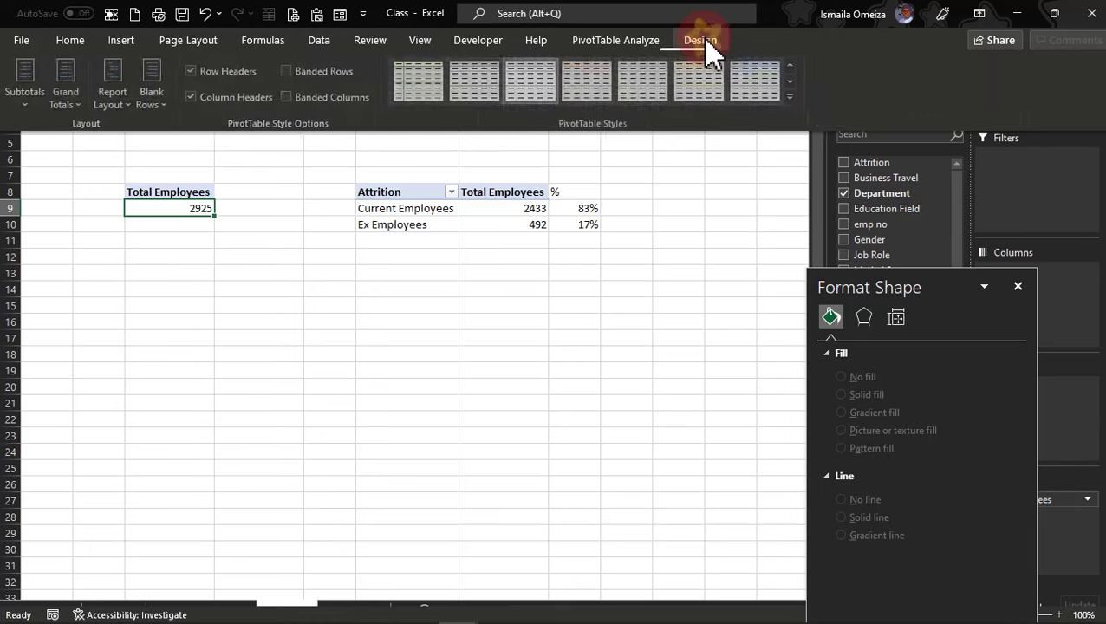
left_click(630, 43)
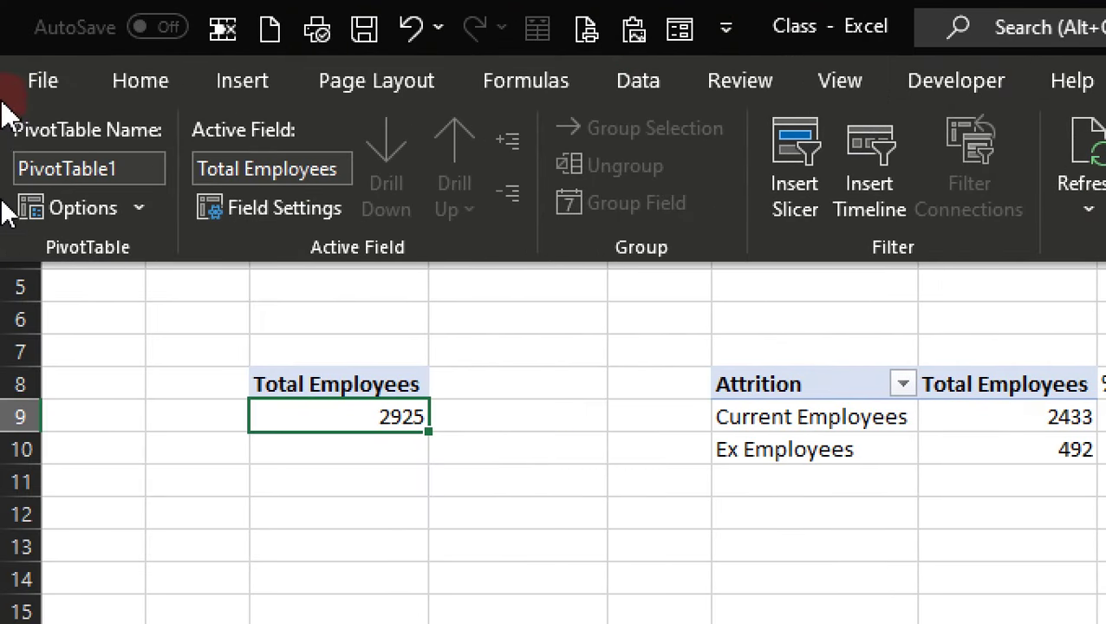
left_click(140, 207)
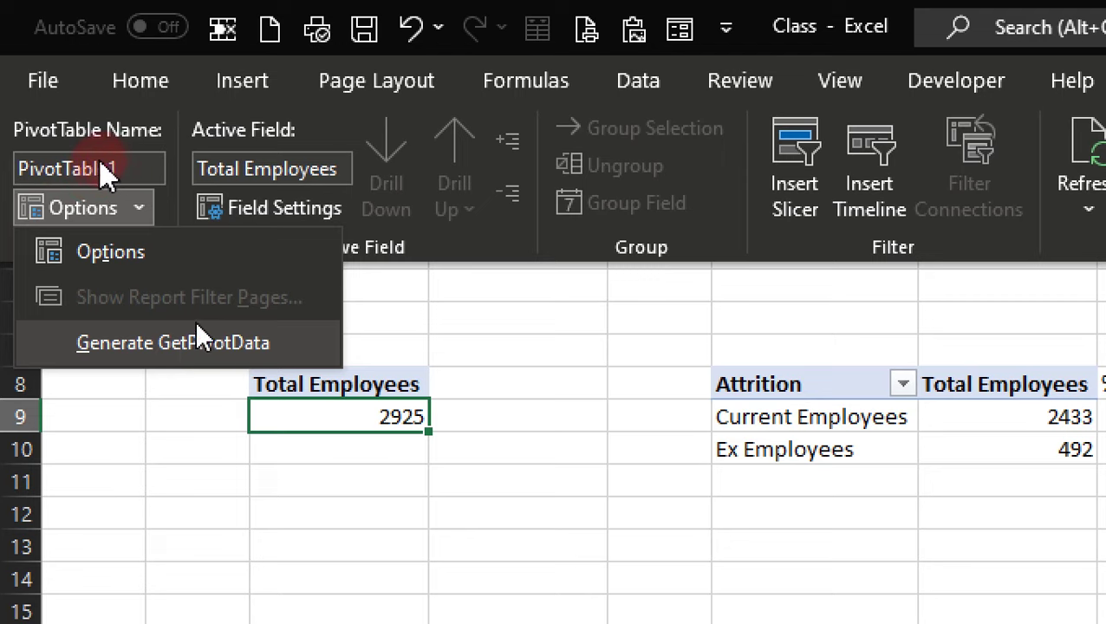
left_click(208, 227)
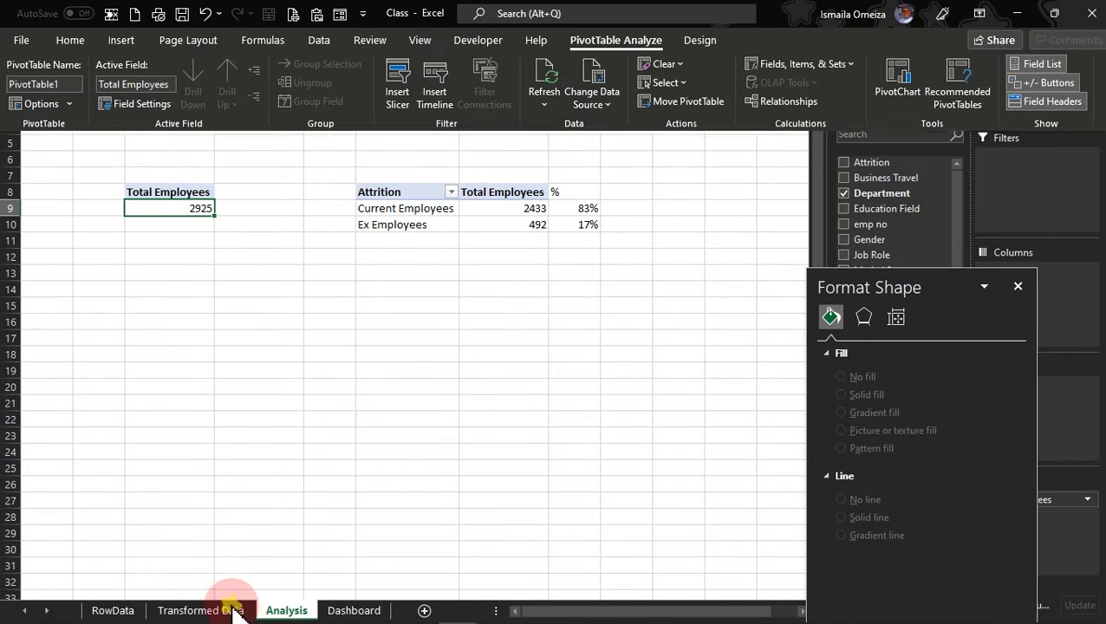
left_click(286, 611)
left_click(336, 610)
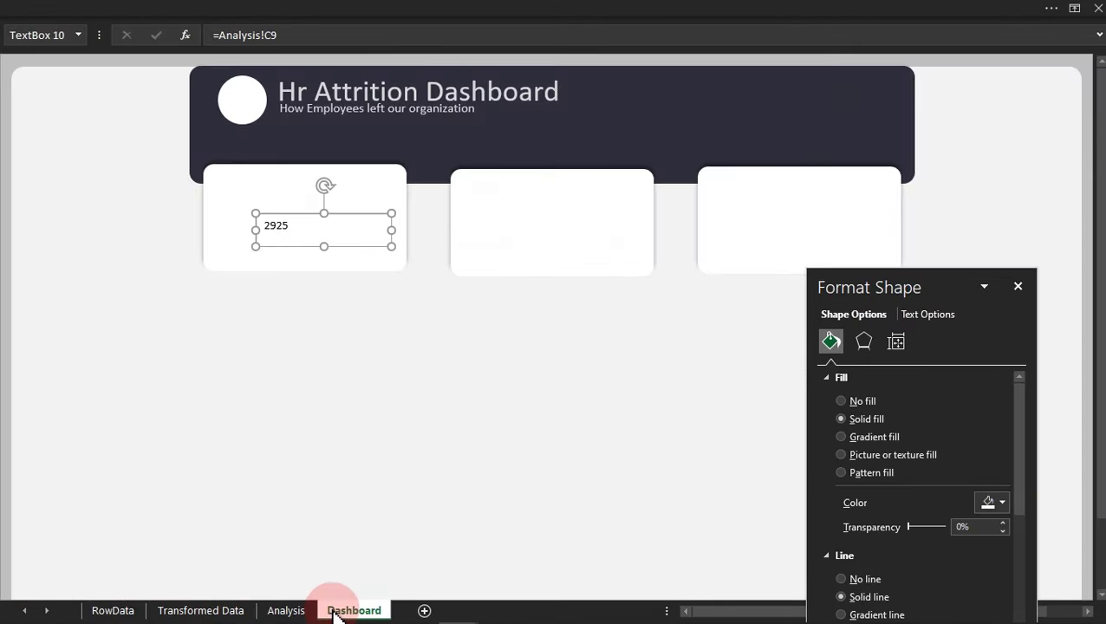
left_click(332, 267)
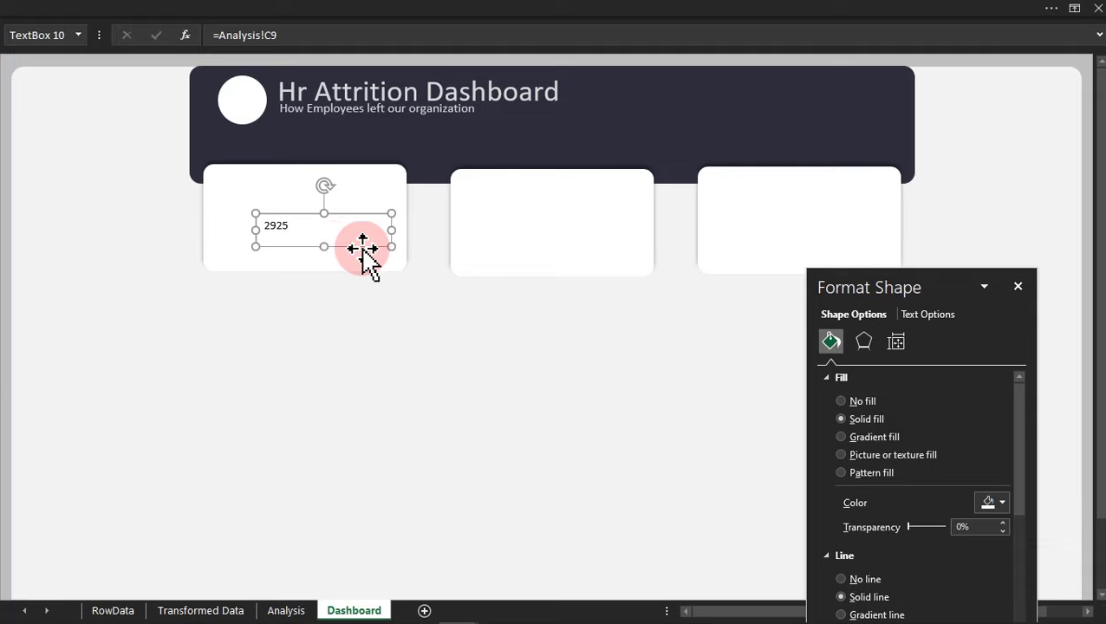
Try to set the font size of the linked value in the first card to 40.
left_click(312, 10)
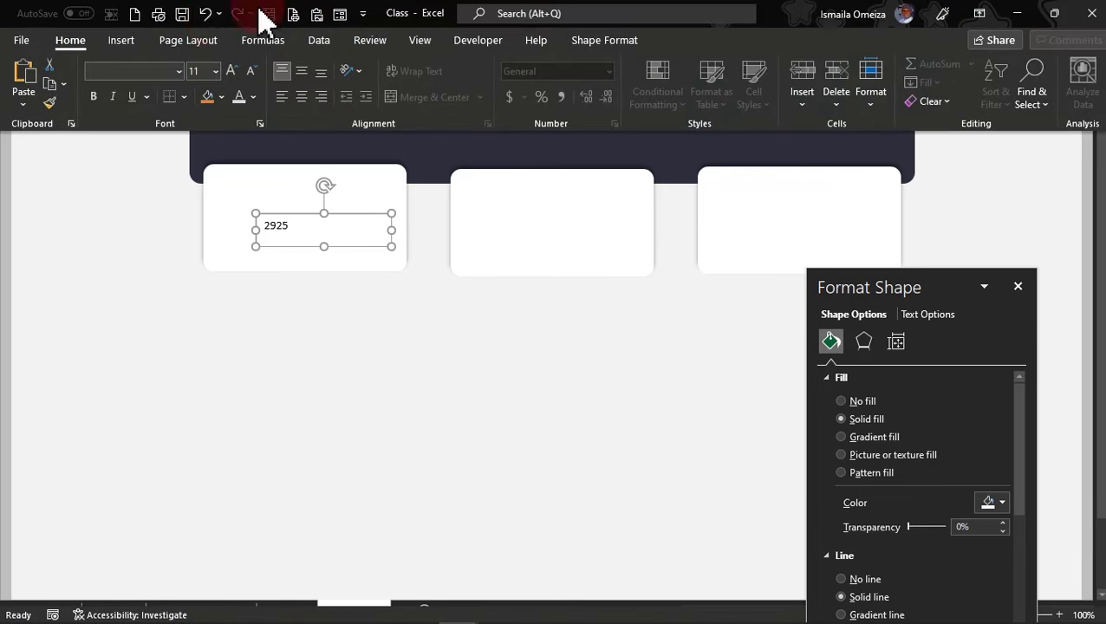
left_click(215, 73)
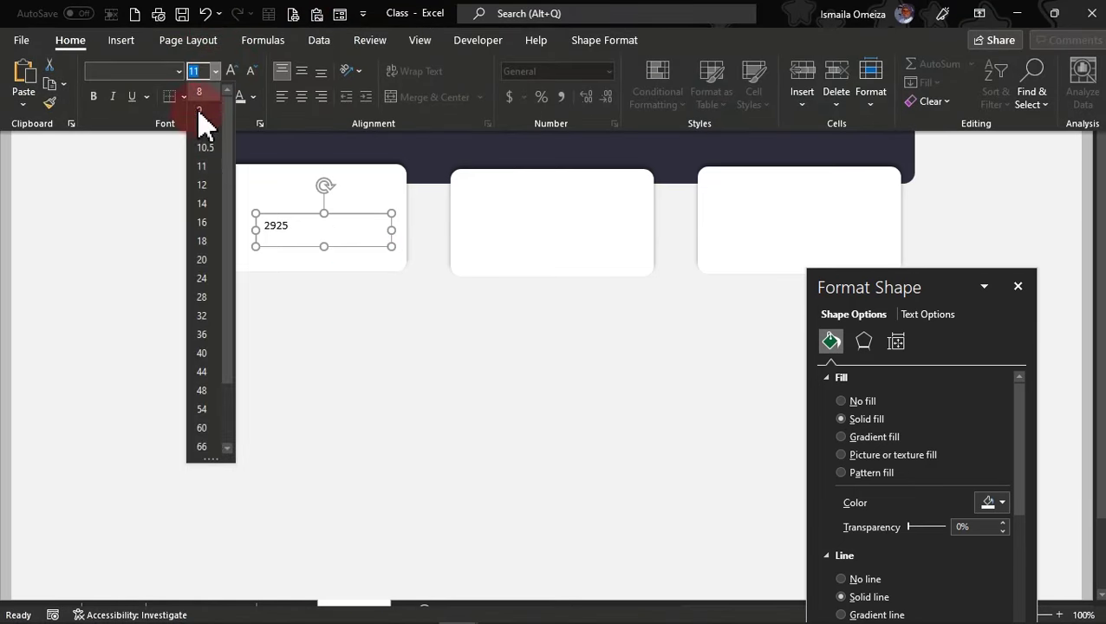
left_click(208, 353)
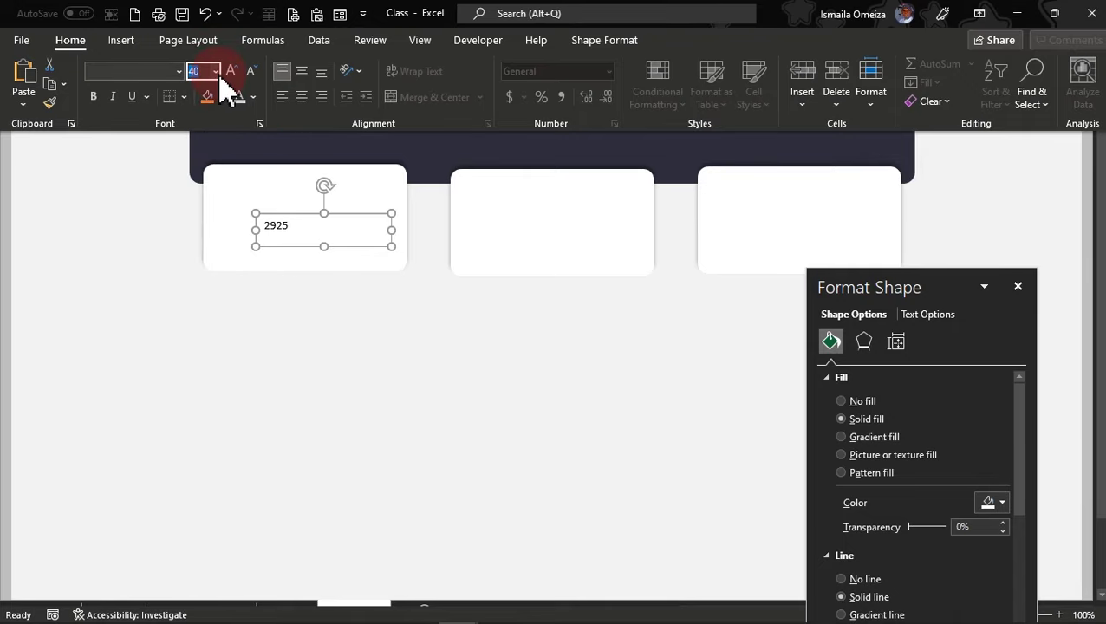
left_click(306, 262)
key("ctrl+shift+F1")
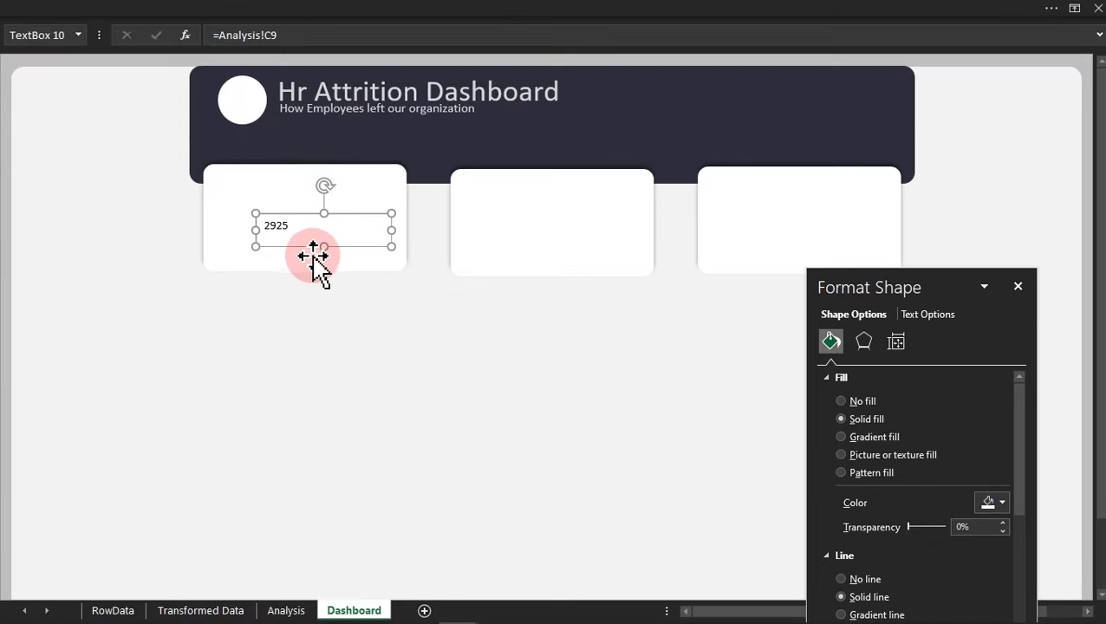
left_click(318, 307)
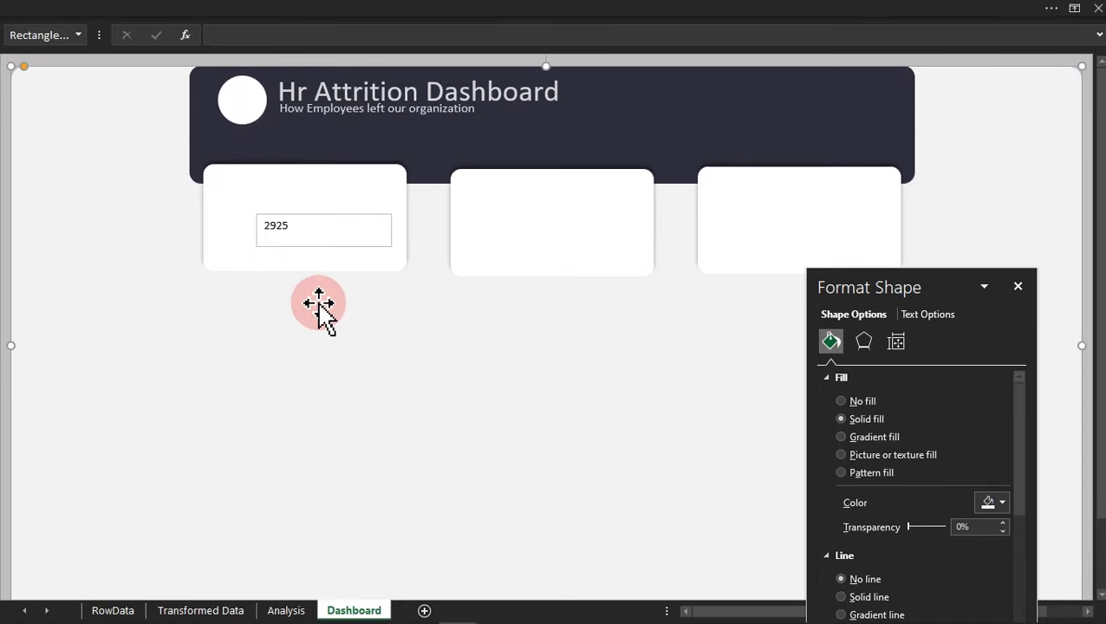
Set the first card's linked value to font size 40 and extend its text box downward to fit the number.
left_click(316, 251)
left_click(228, 8)
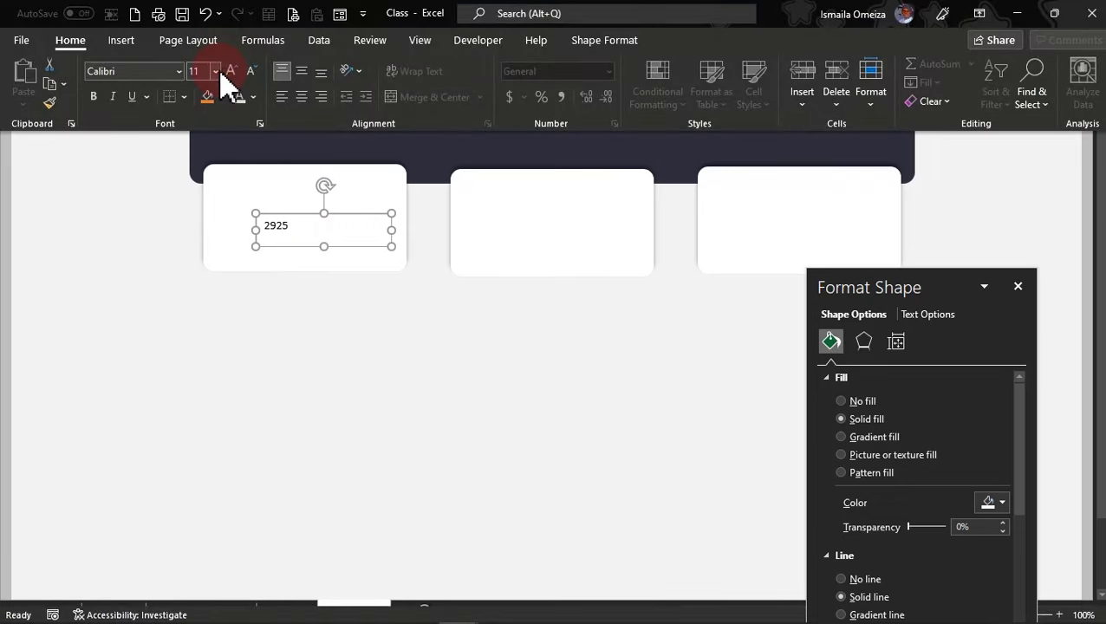
left_click(215, 71)
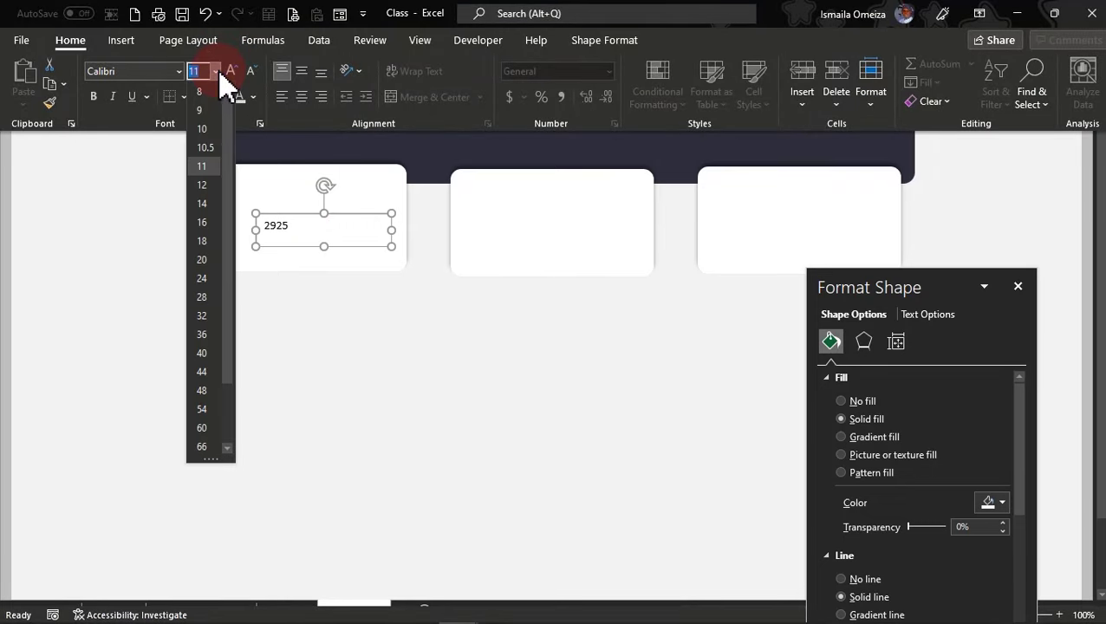
left_click(208, 353)
left_click(324, 240)
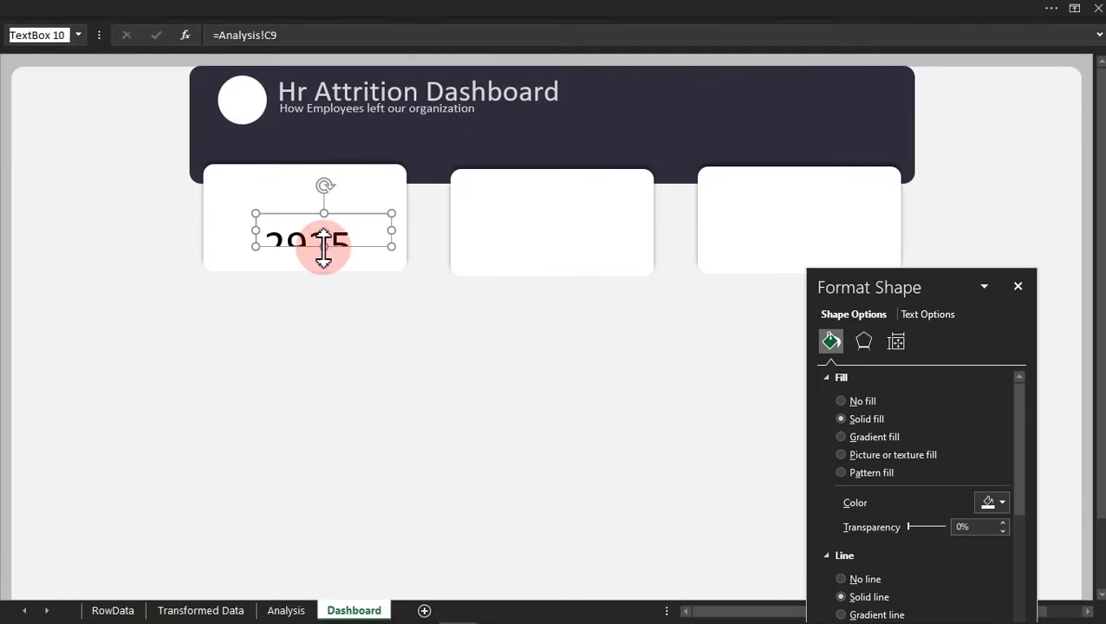
left_click(325, 269)
Center the linked value horizontally and vertically in its text box, and give the box no fill and no line.
left_click(402, 11)
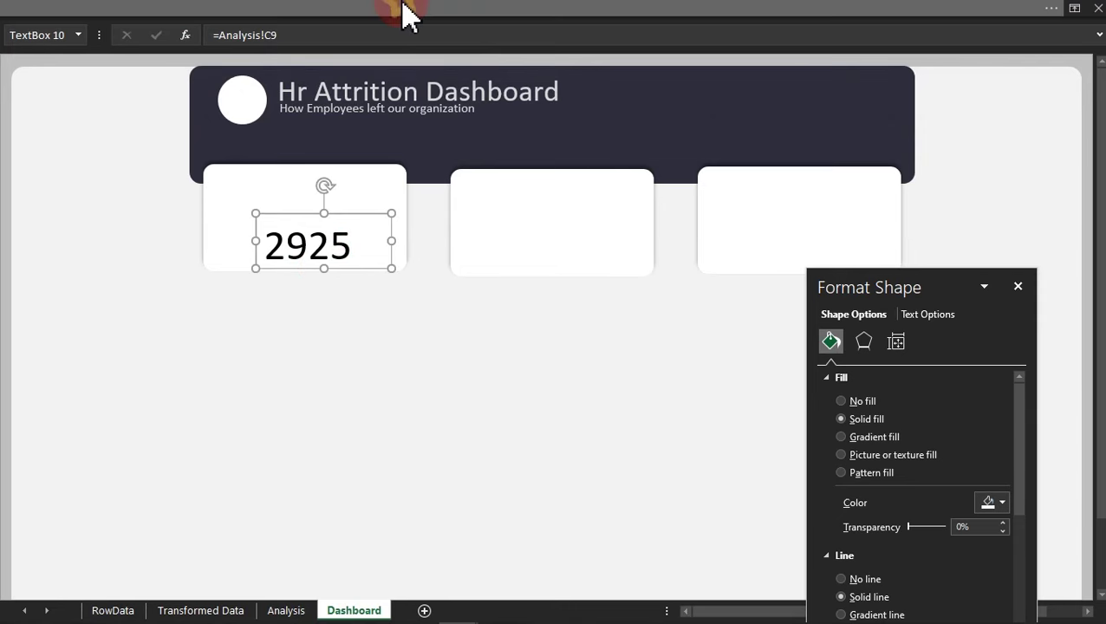
left_click(301, 73)
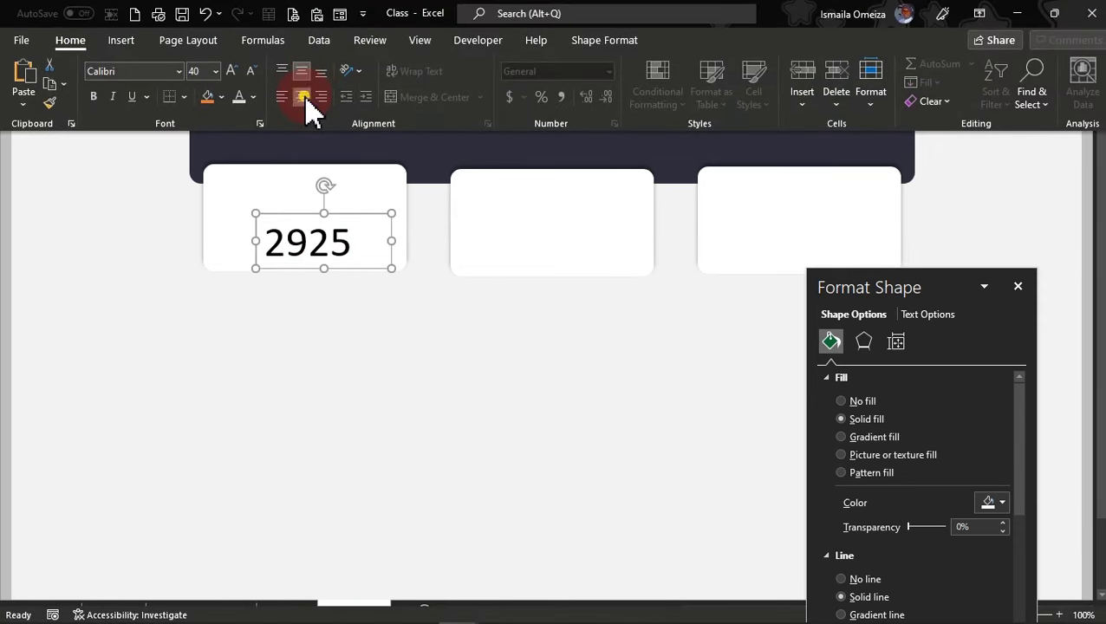
left_click(302, 96)
left_click_drag(356, 260, 357, 265)
left_click(849, 406)
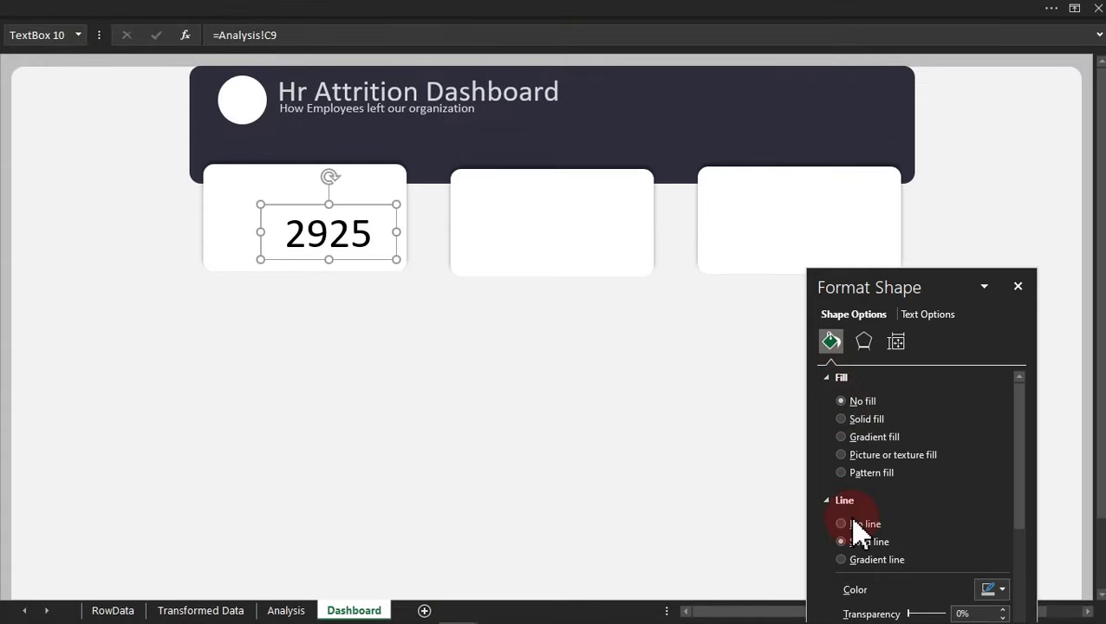
left_click(854, 525)
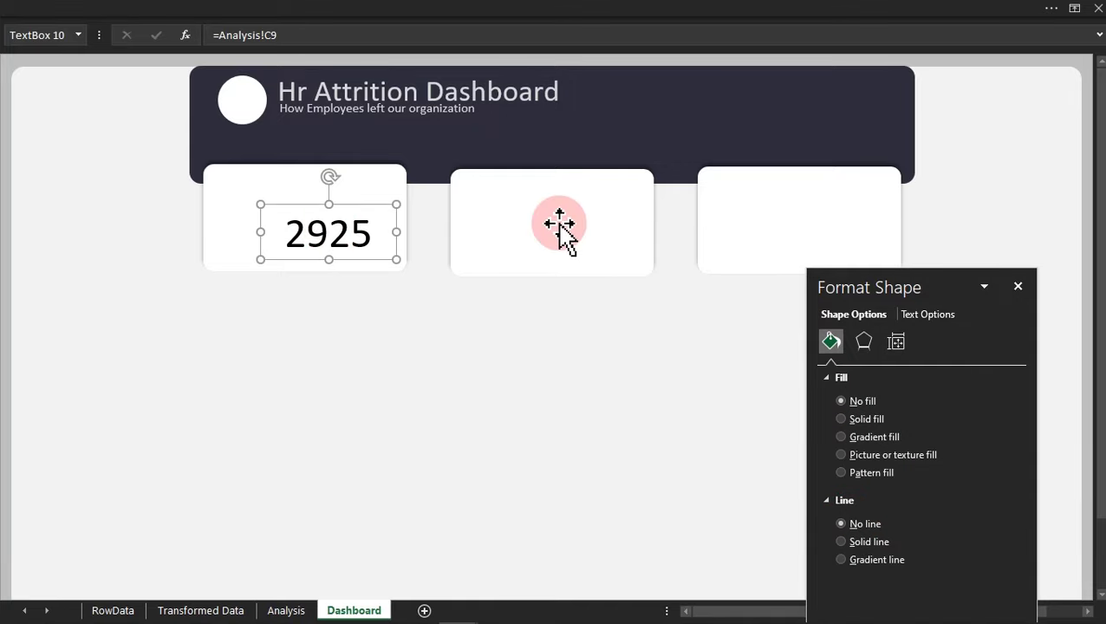
Recolor the first card's value with the recently used dark navy and align its text box with the card's right edge.
left_click(373, 9)
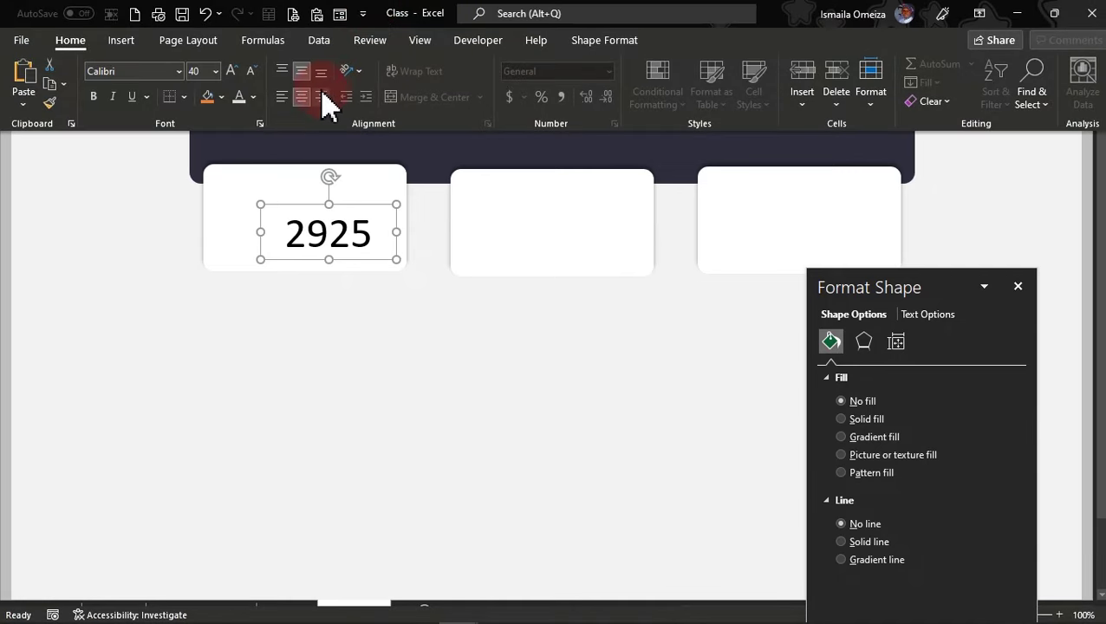
left_click(253, 97)
left_click(239, 320)
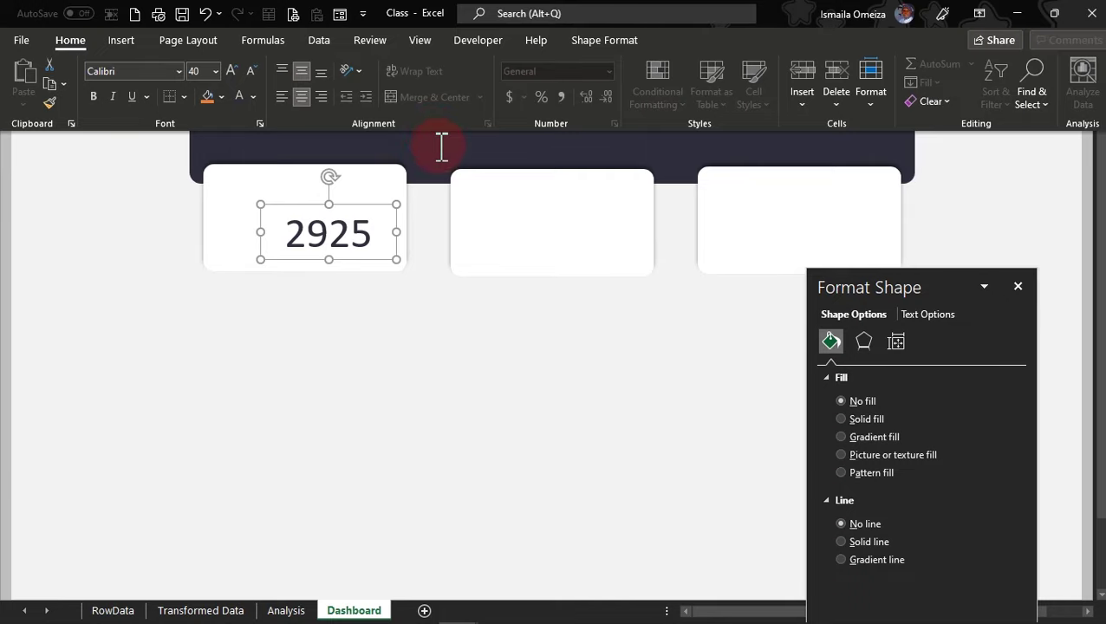
key("ctrl+shift+F1")
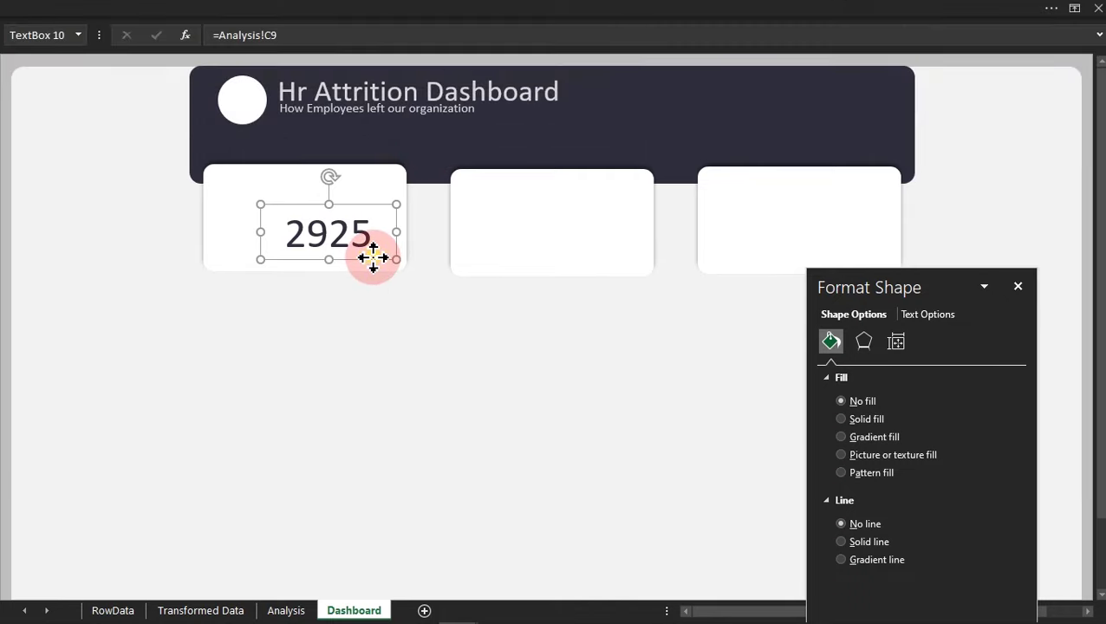
left_click_drag(373, 258, 382, 258)
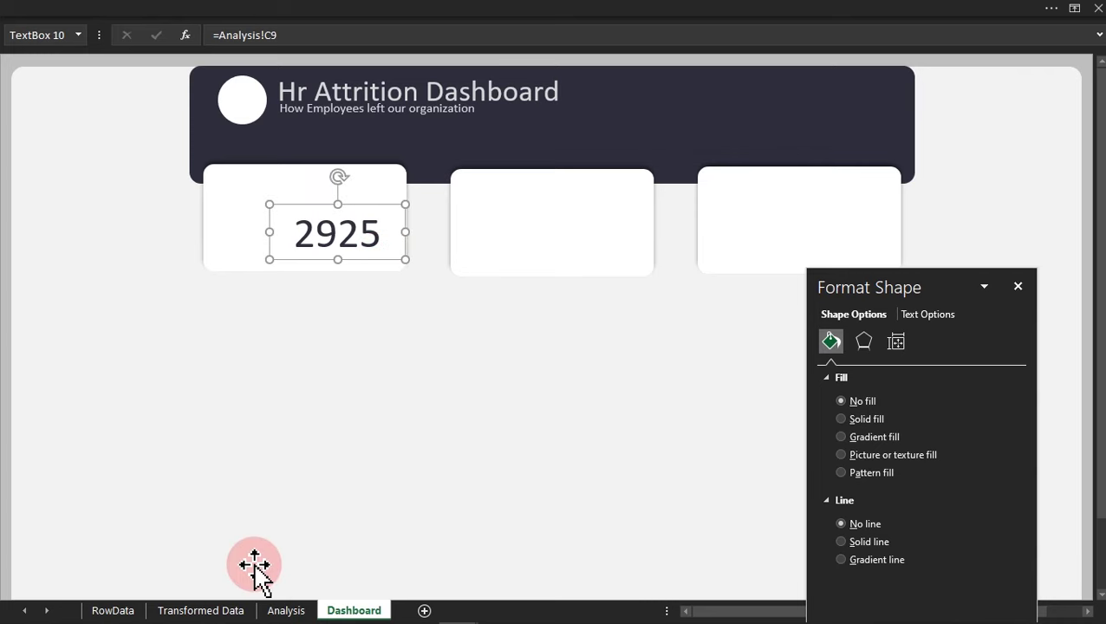
Format Analysis cell C9 as Number with 0 decimal places and a 1000 separator, and return to the Dashboard sheet.
left_click(277, 609)
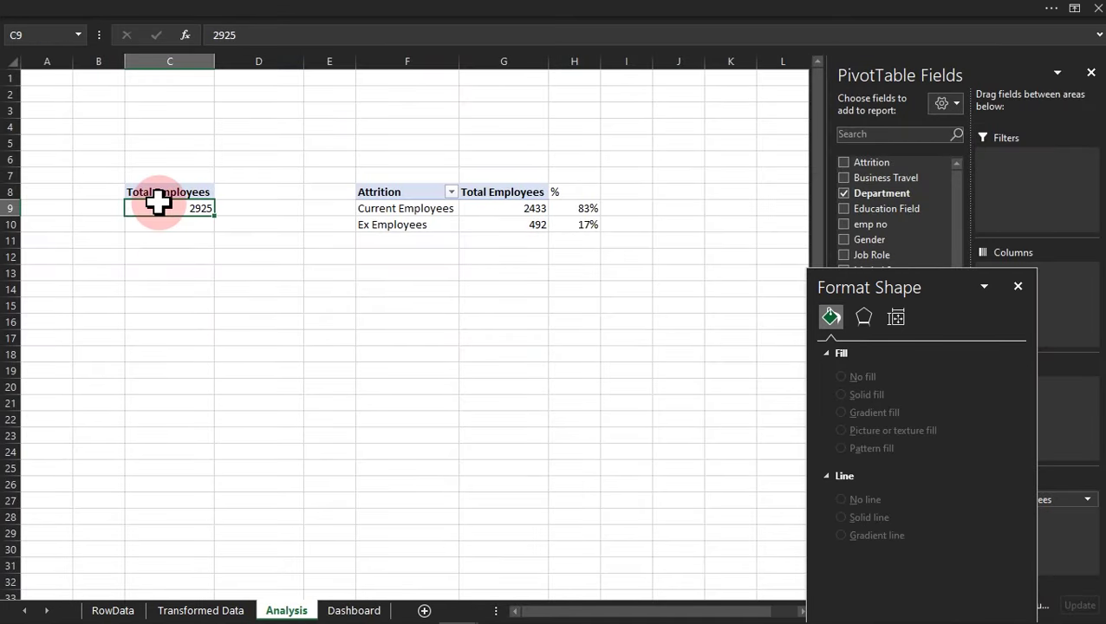
key("ctrl+1")
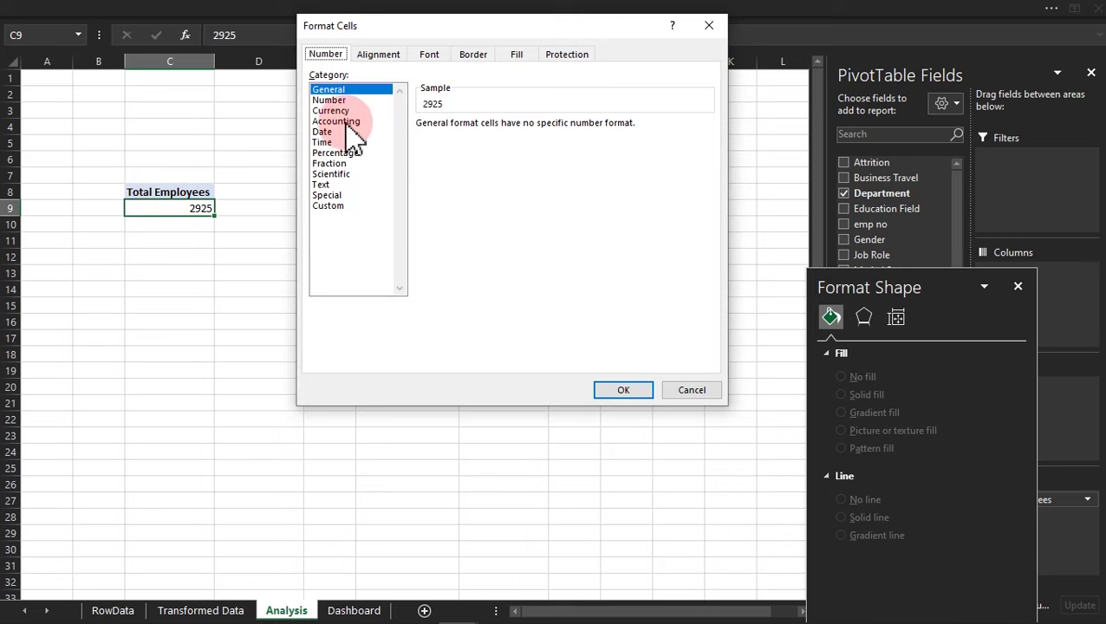
left_click(343, 101)
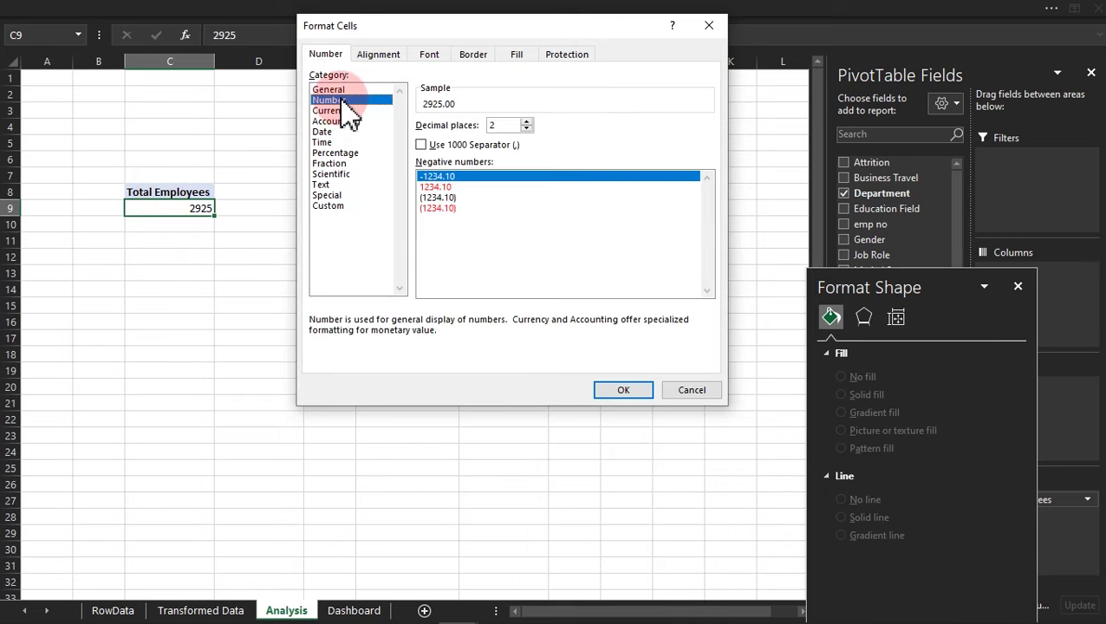
left_click(423, 145)
left_click(625, 390)
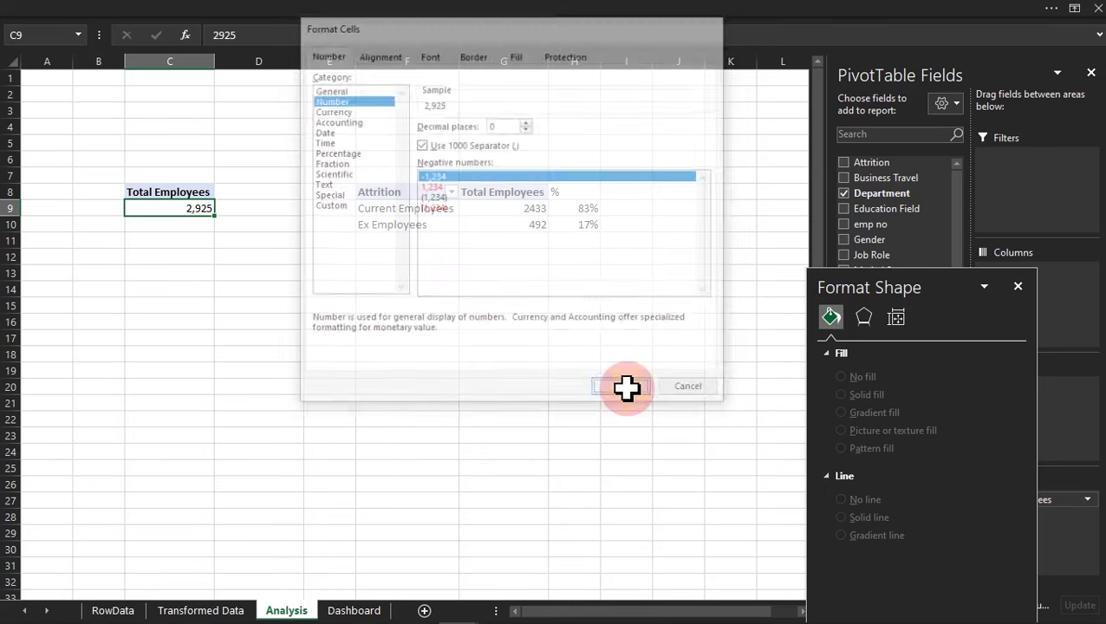
left_click(341, 612)
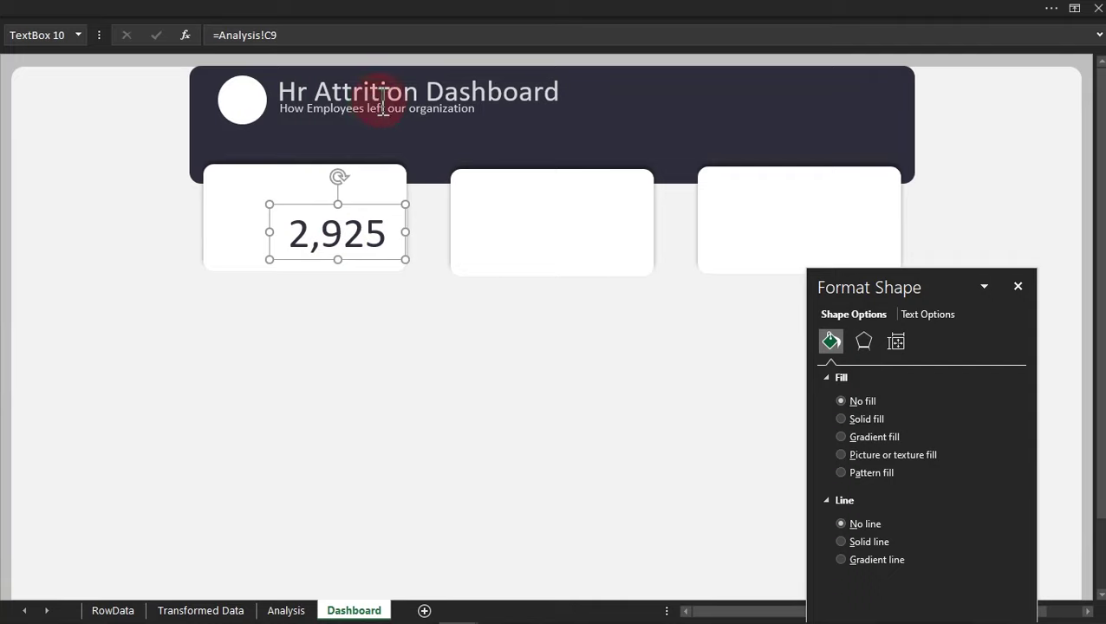
Create a smaller "Total Employees" label from a copy of the header subtitle and place it above the value in the first card.
left_click(397, 130)
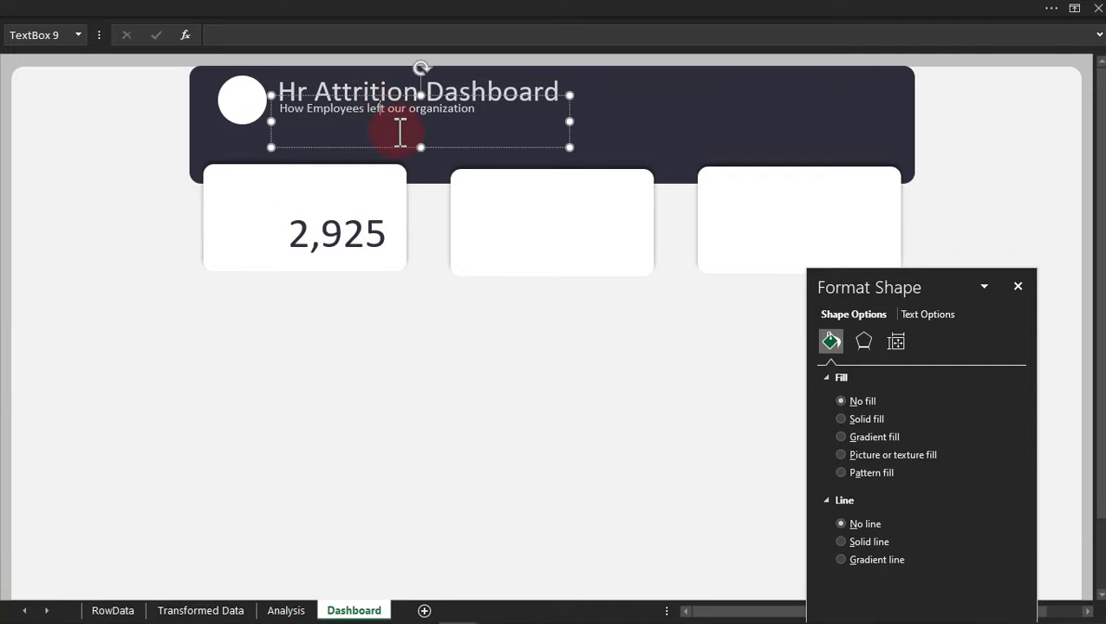
key("ctrl+d")
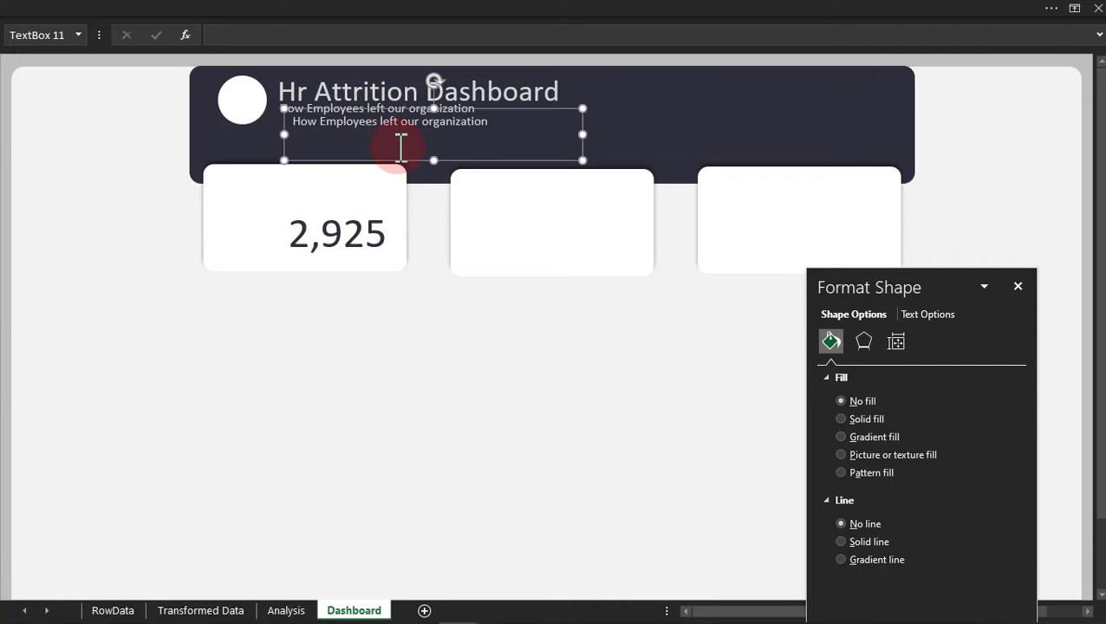
left_click_drag(412, 162, 449, 178)
triple_click(467, 143)
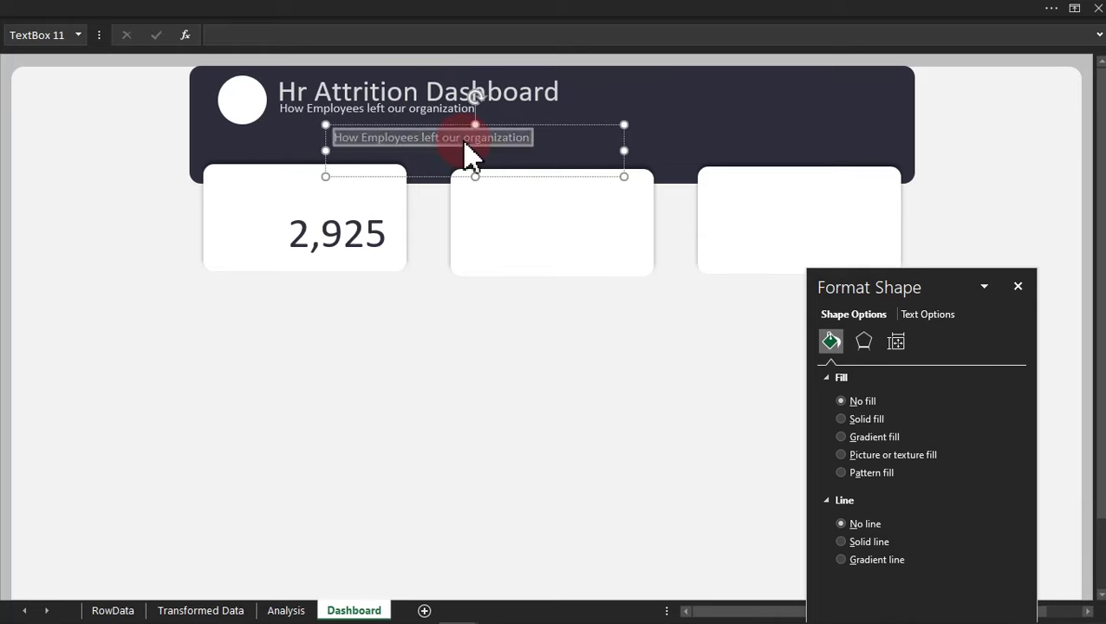
type("Total")
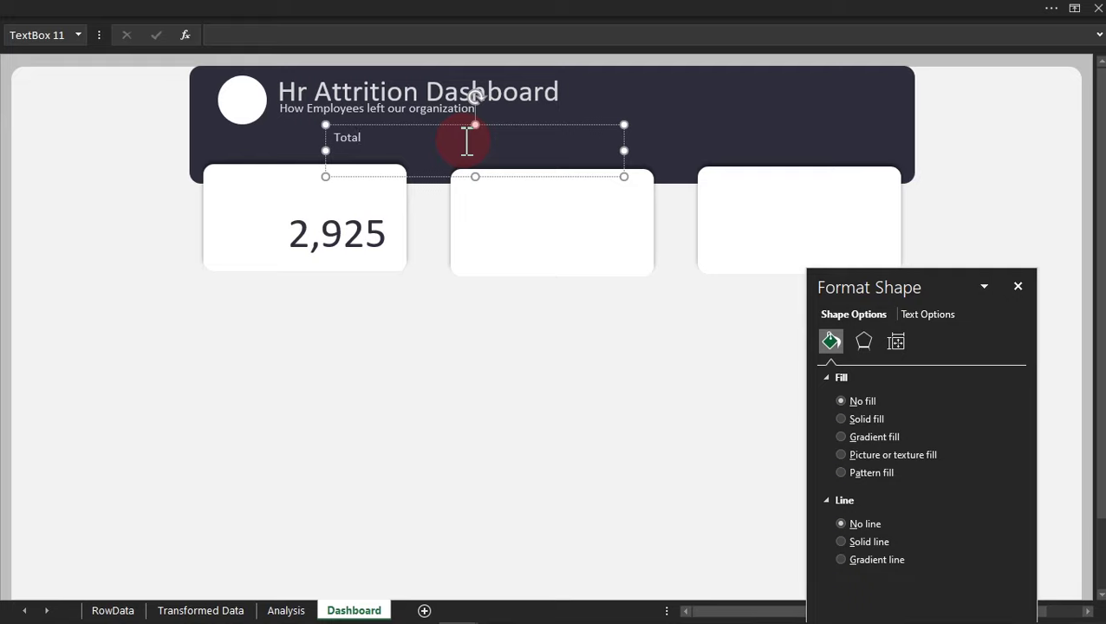
type(" Employ")
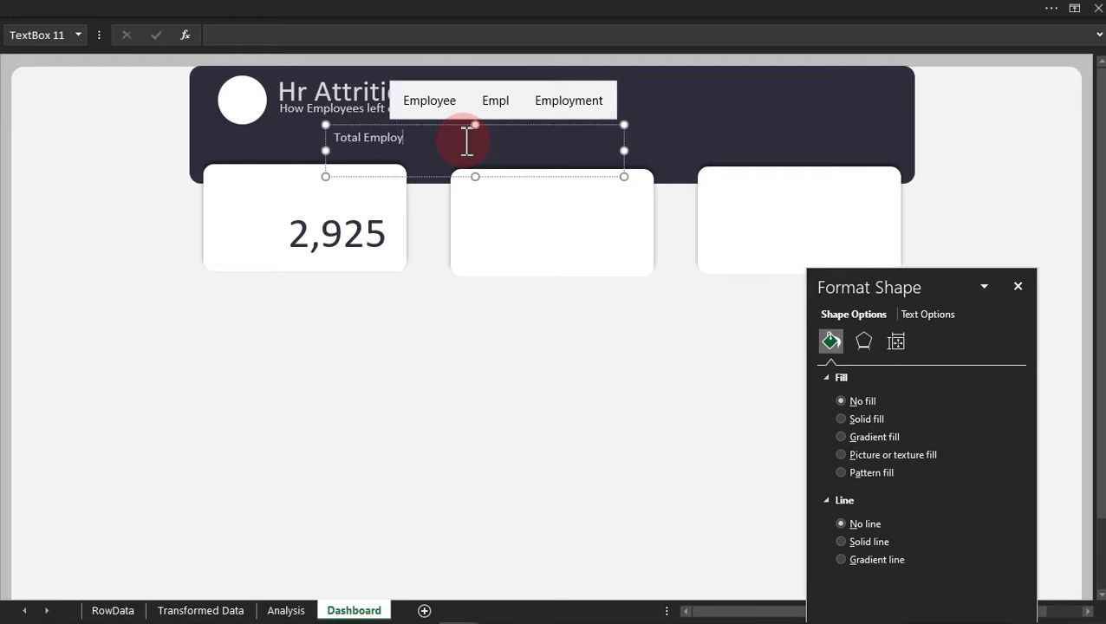
type("ees")
left_click_drag(624, 178, 527, 161)
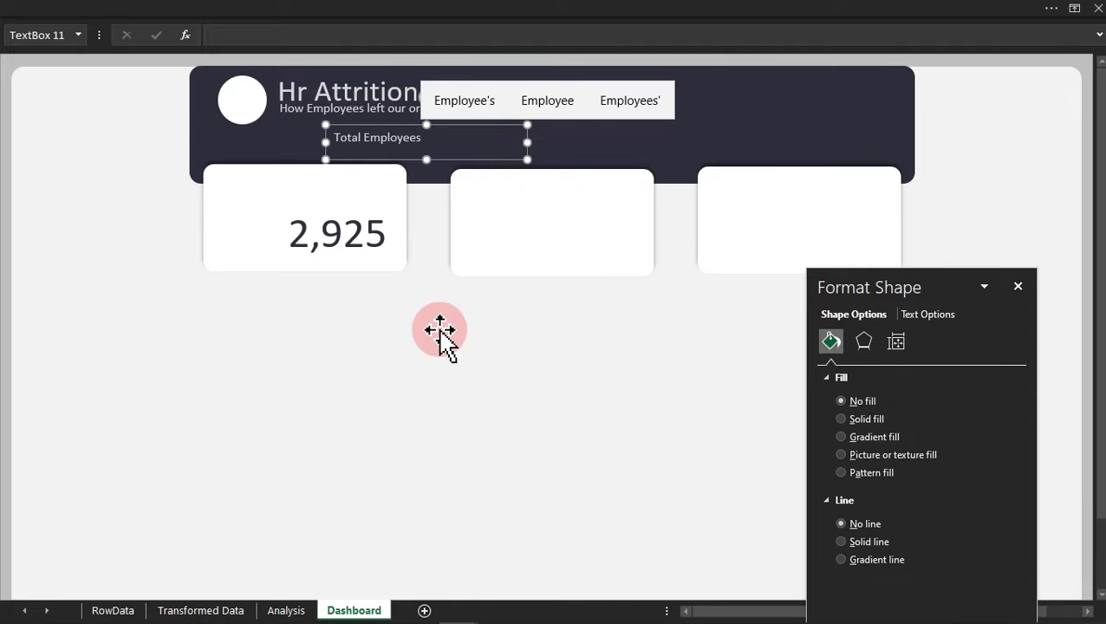
left_click_drag(411, 161, 350, 220)
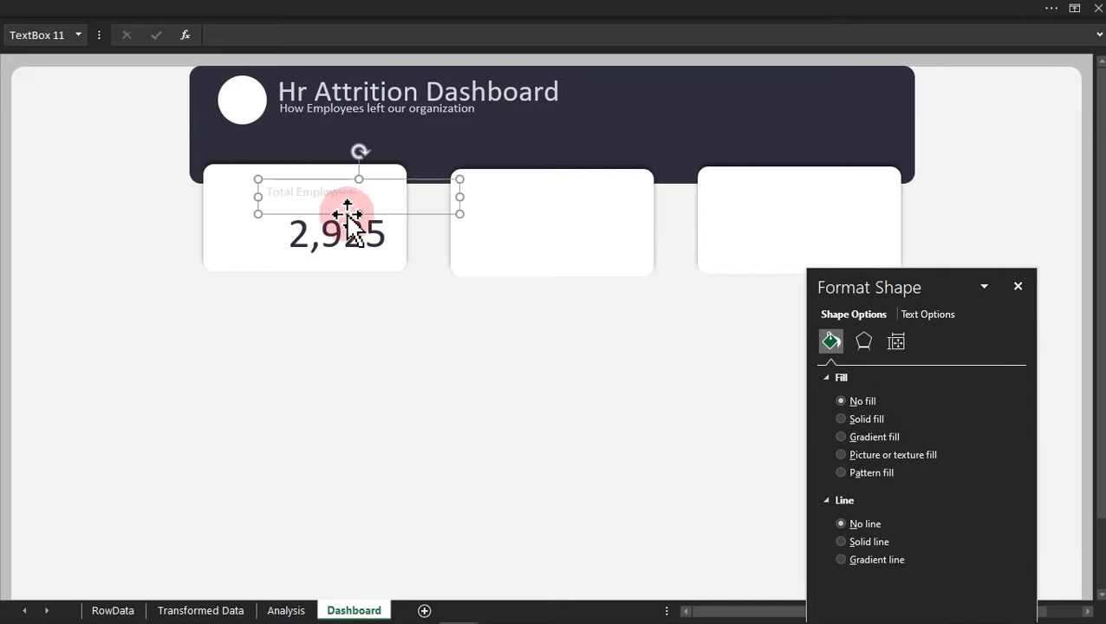
Format the Total Employees label in dark gray at font size 14, centered horizontally and vertically in its box.
left_click(394, 13)
left_click(253, 96)
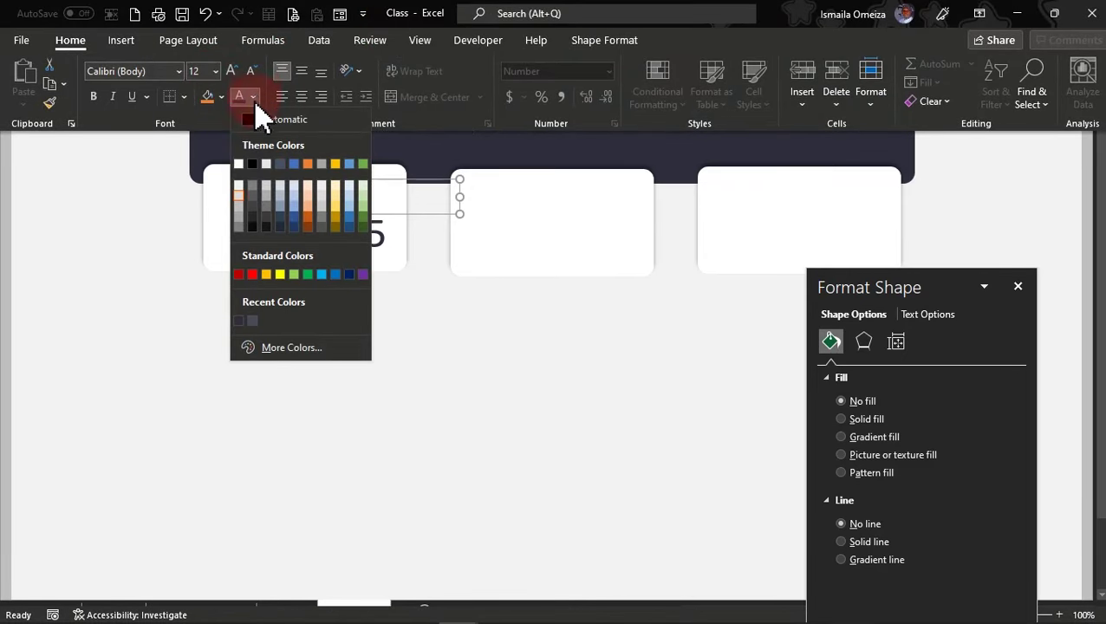
left_click(252, 196)
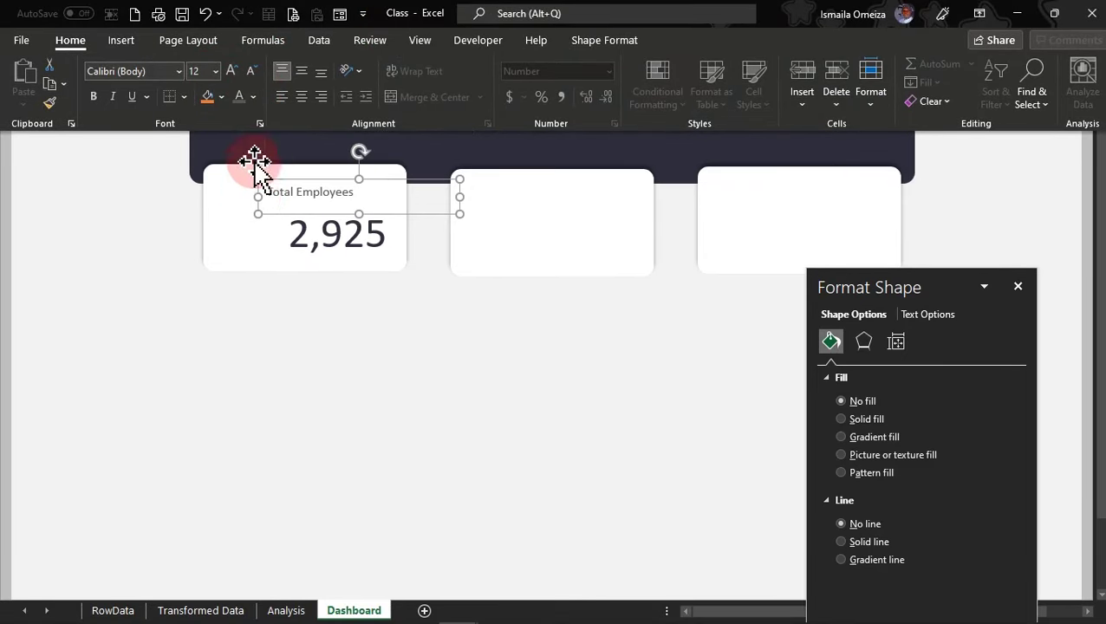
left_click(215, 72)
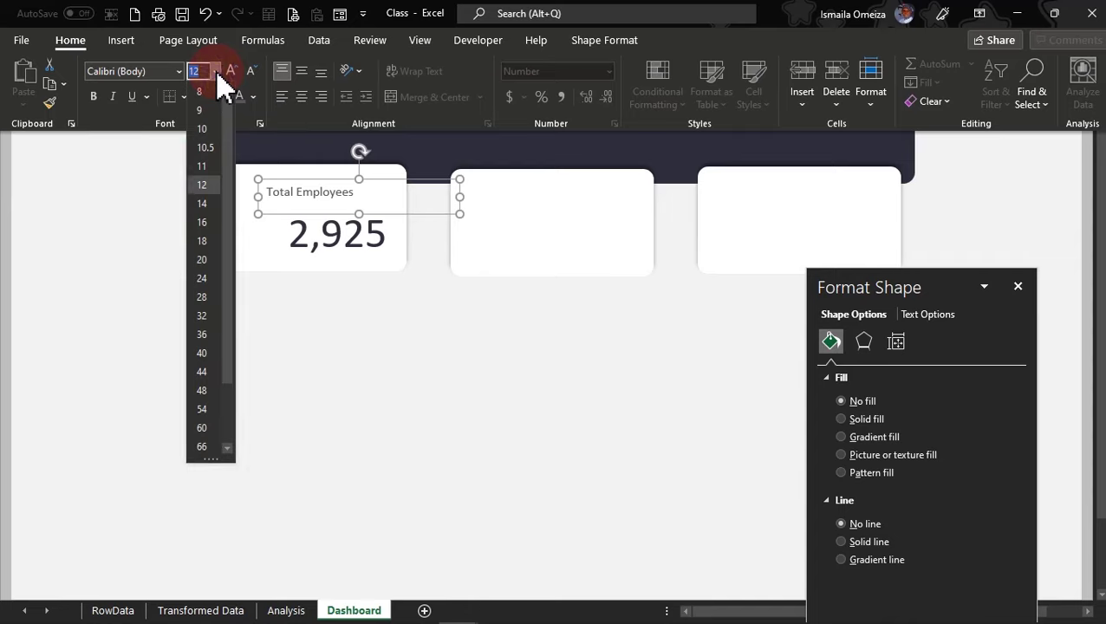
left_click(204, 204)
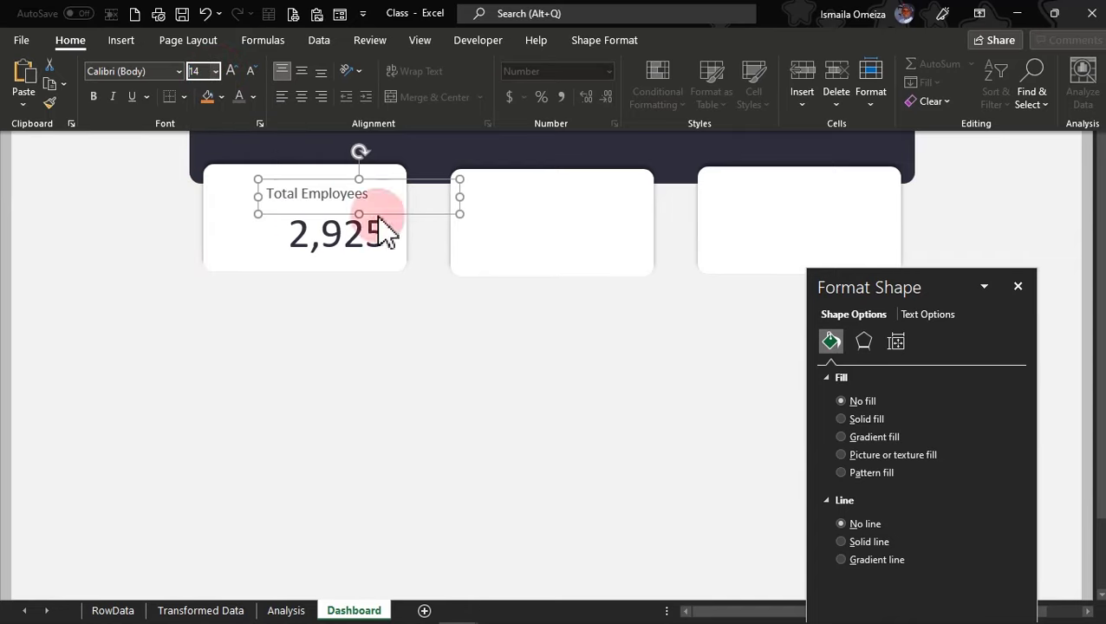
left_click(301, 96)
left_click(301, 72)
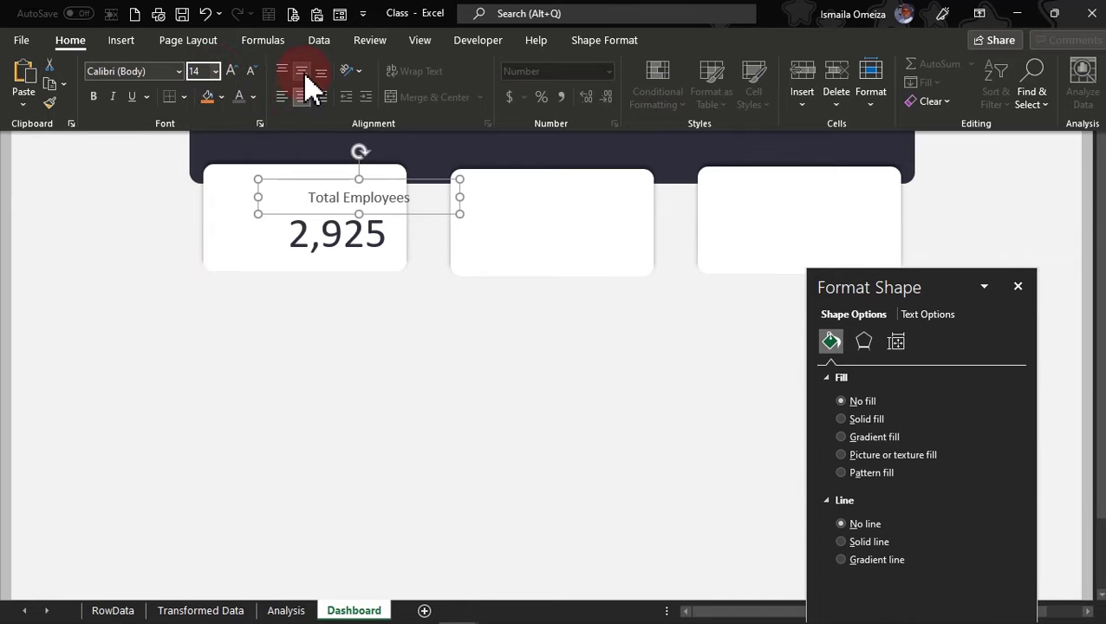
Narrow the Total Employees text box and center it directly above the value in the first card.
key("ctrl+shift+F1")
left_click_drag(459, 198, 371, 215)
left_click(365, 217)
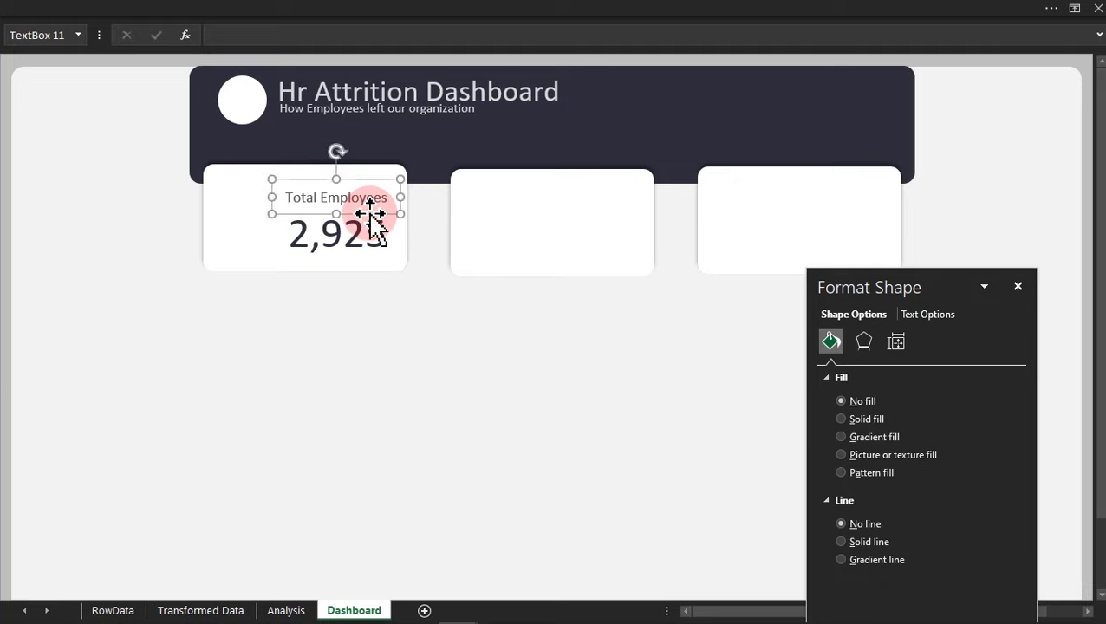
left_click(261, 361)
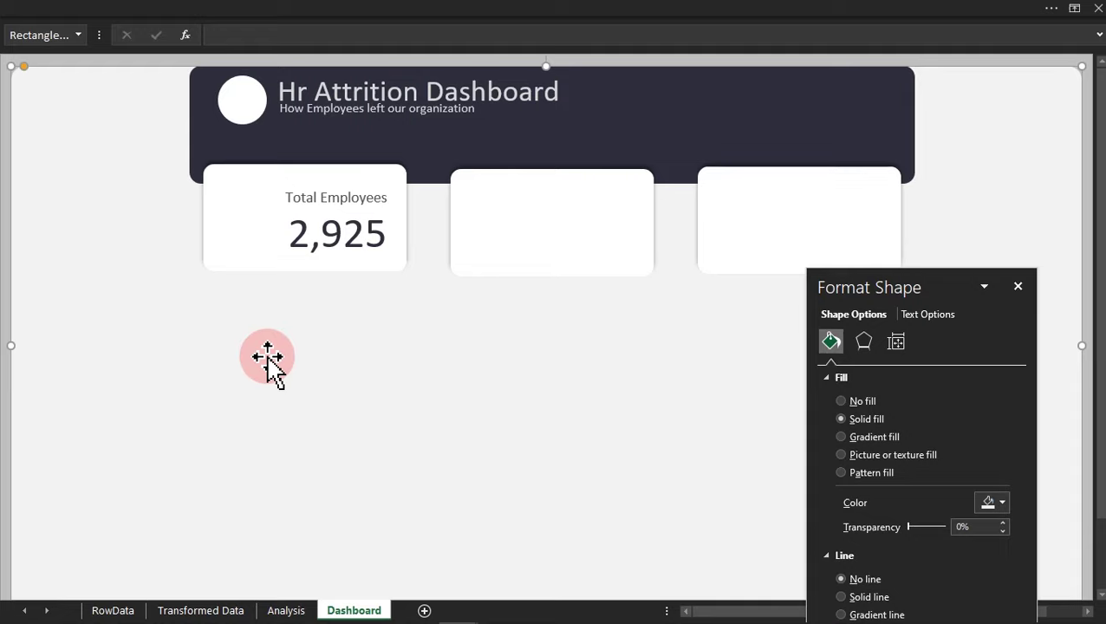
left_click_drag(253, 238, 261, 240)
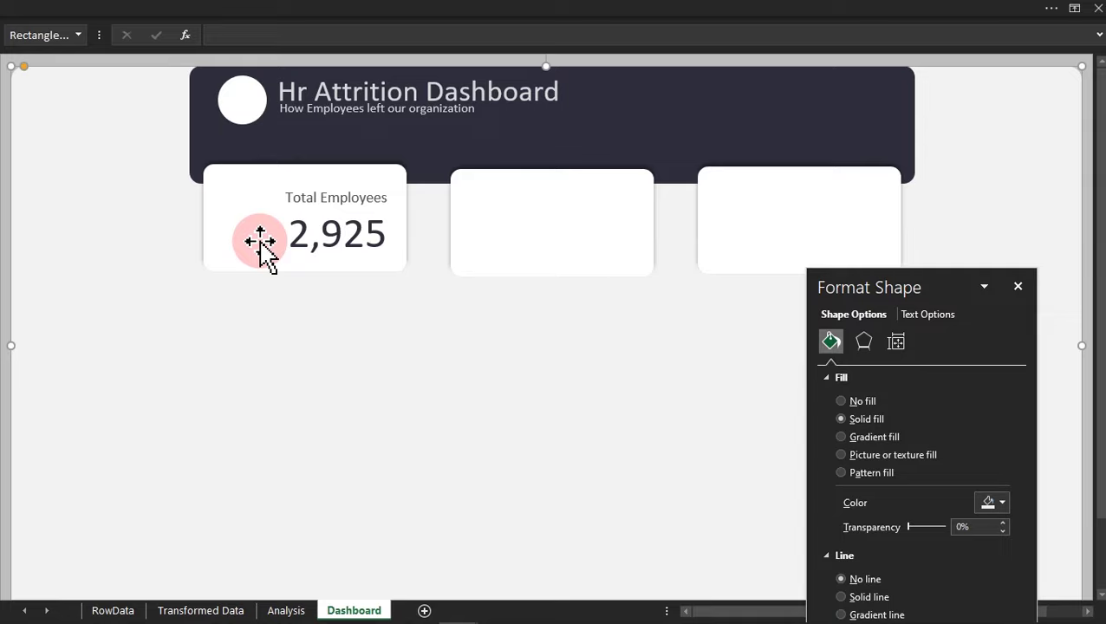
left_click_drag(260, 240, 249, 111)
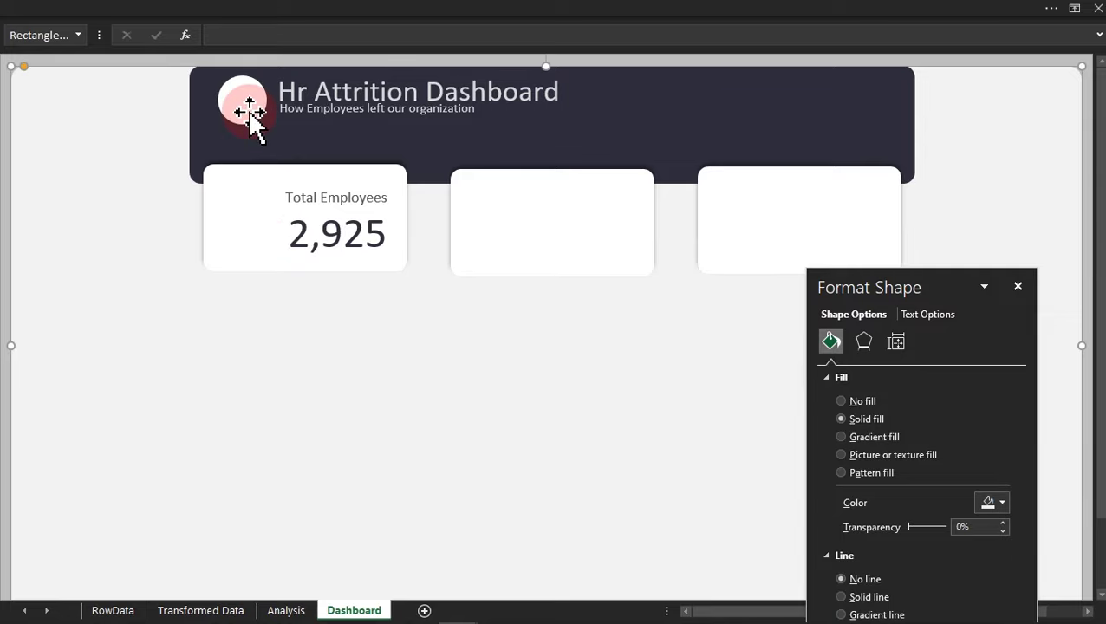
left_click_drag(249, 111, 250, 112)
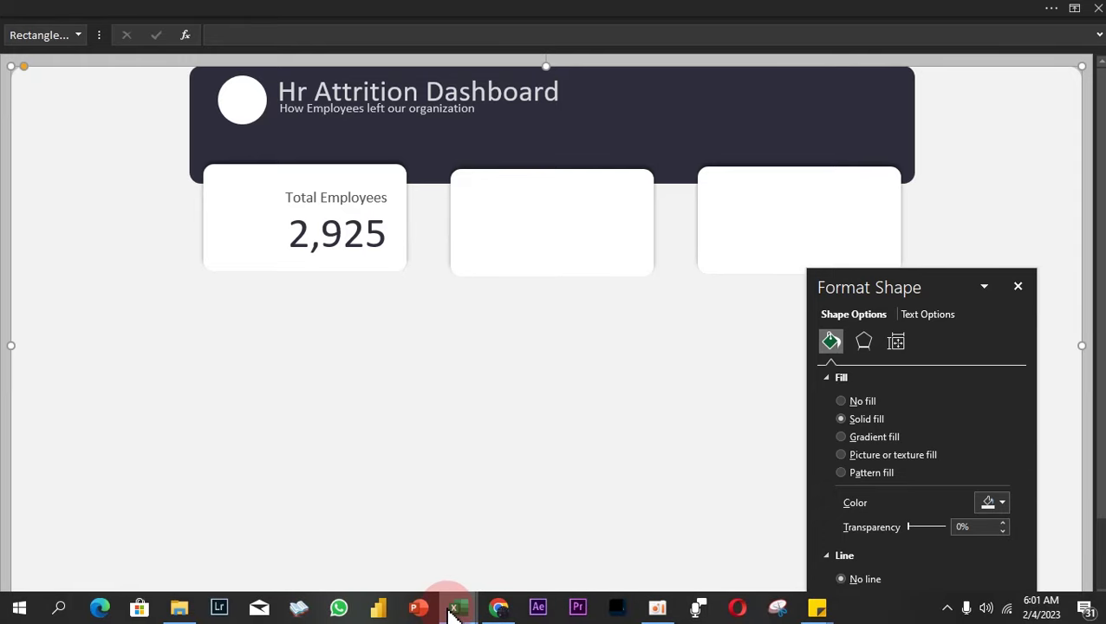
Switch to the finished reference dashboard workbook and examine the icon in its Total Employees card with nothing selected.
mouse_move(453, 612)
left_click(408, 568)
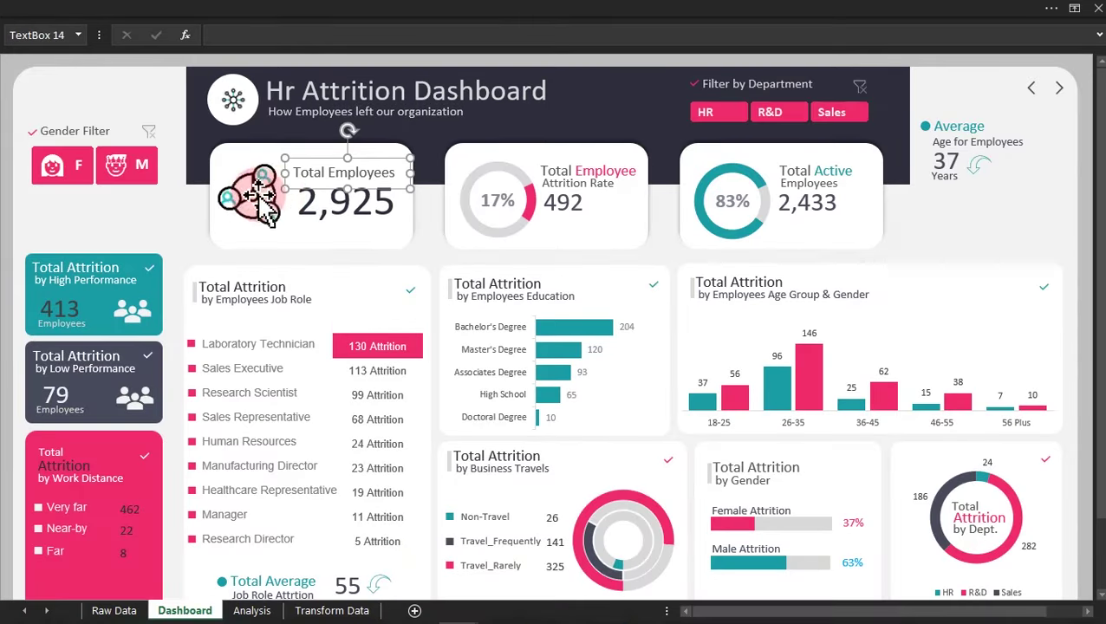
left_click(5, 129)
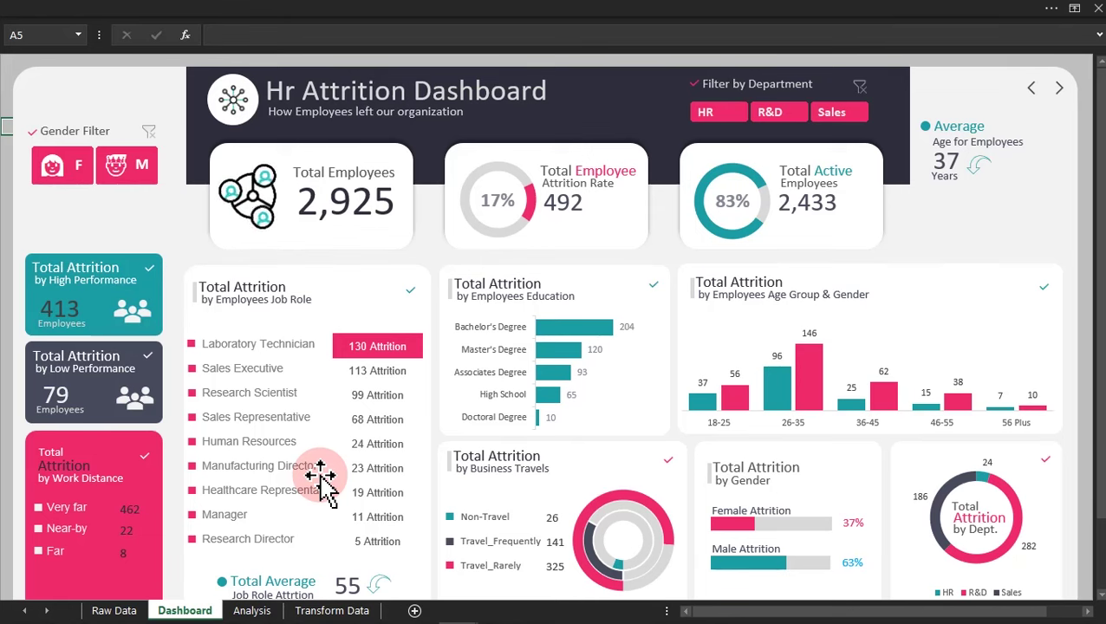
Switch to Chrome, bring up the open Flaticon animated-icon search page and reload it.
left_click(498, 609)
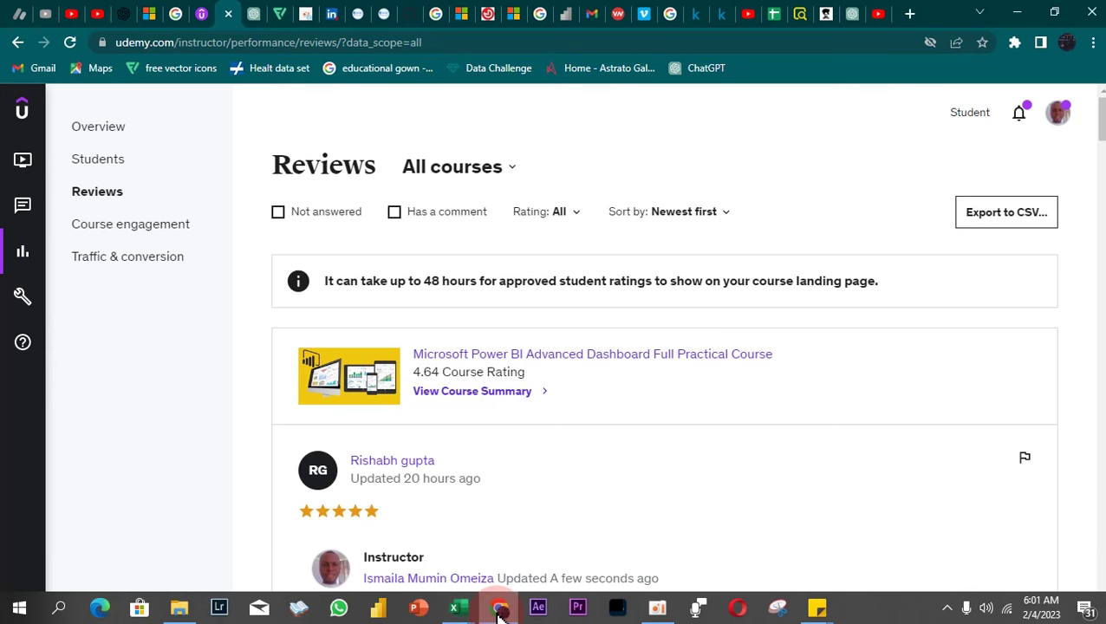
left_click(283, 15)
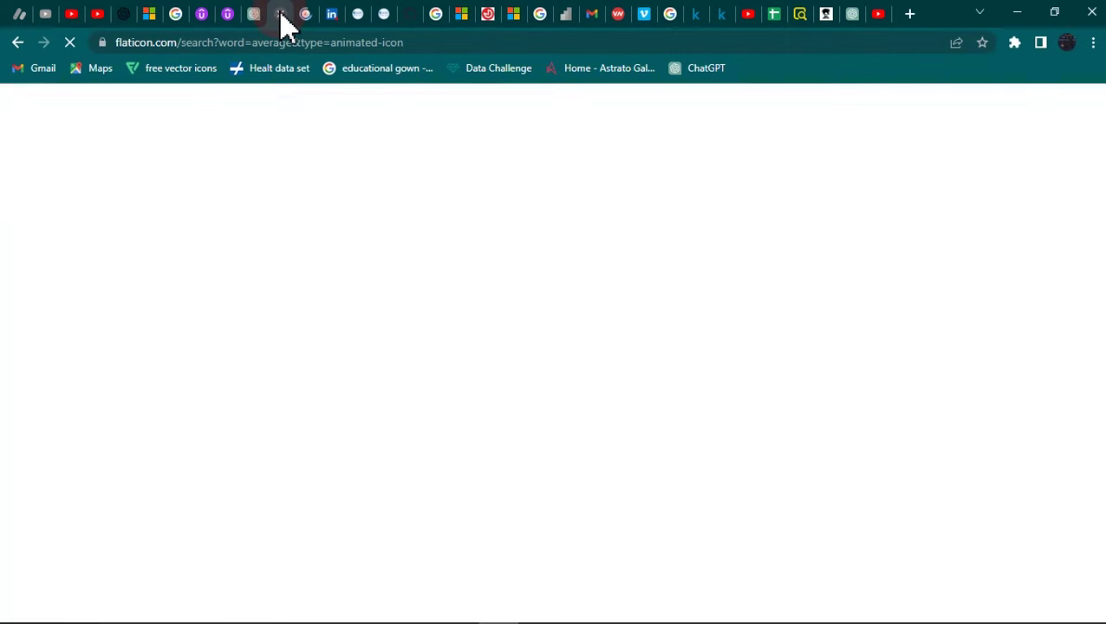
left_click(309, 191)
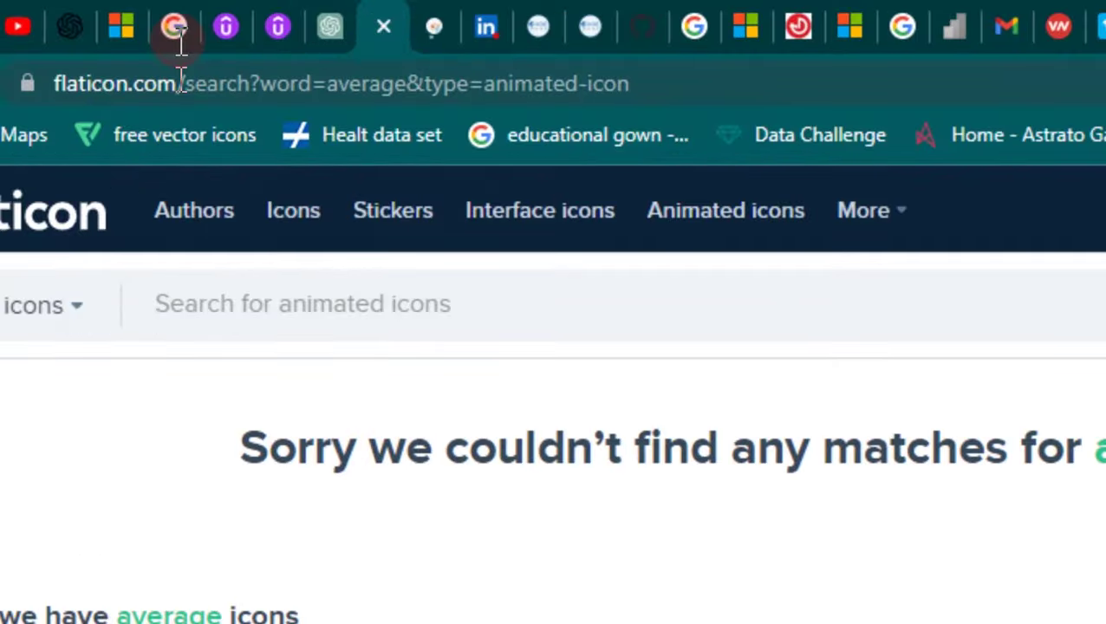
key("F5")
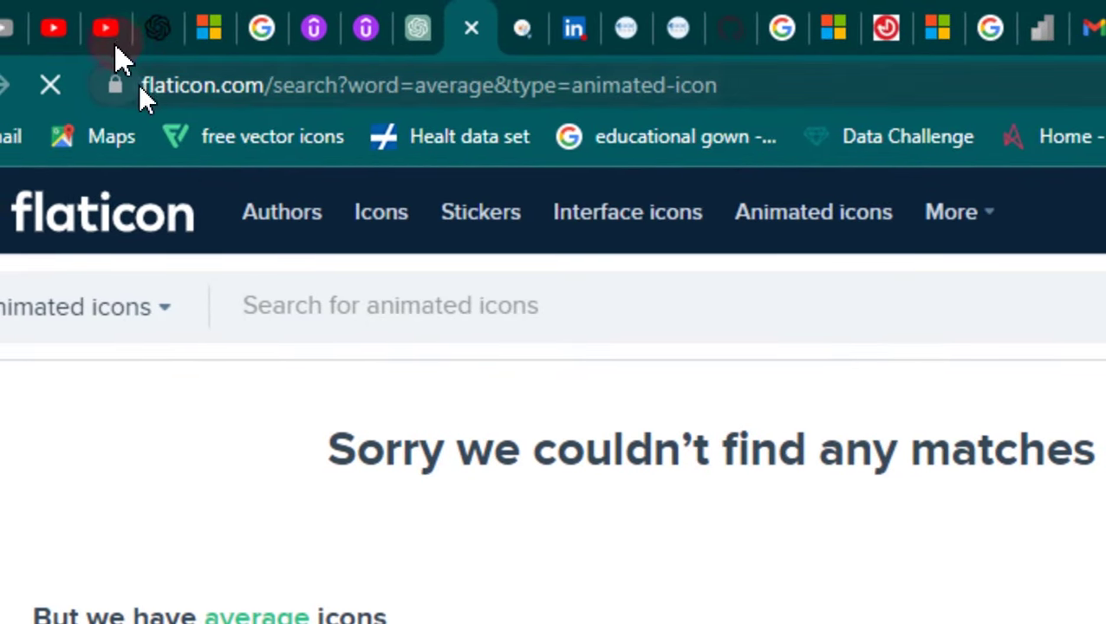
left_click(278, 87)
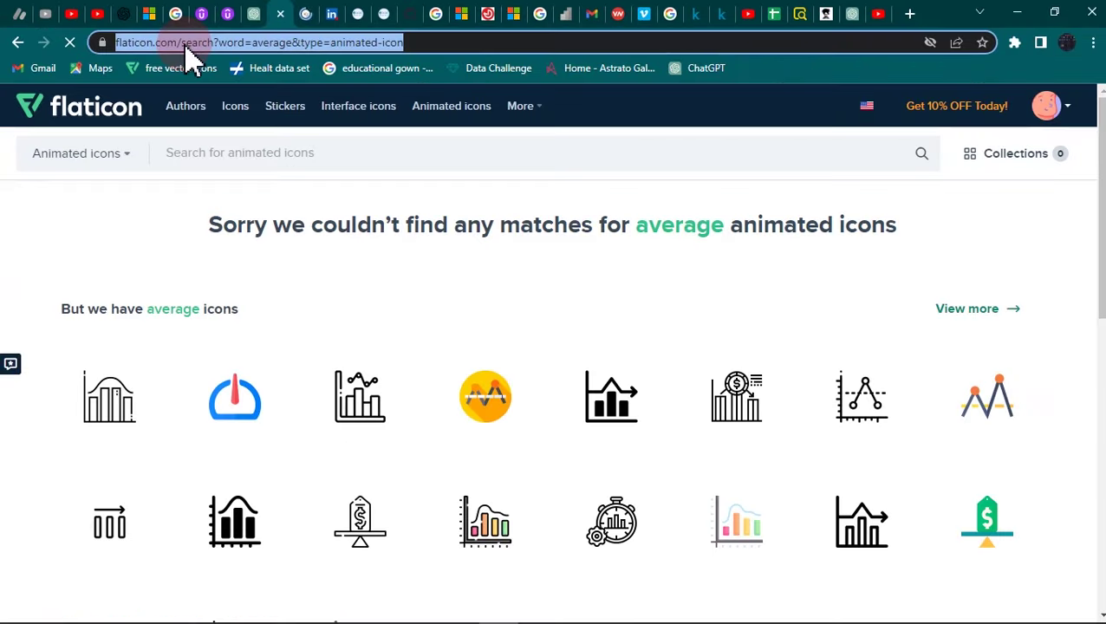
Search Flaticon for "circle" with the search type kept at Animated icons.
left_click(126, 155)
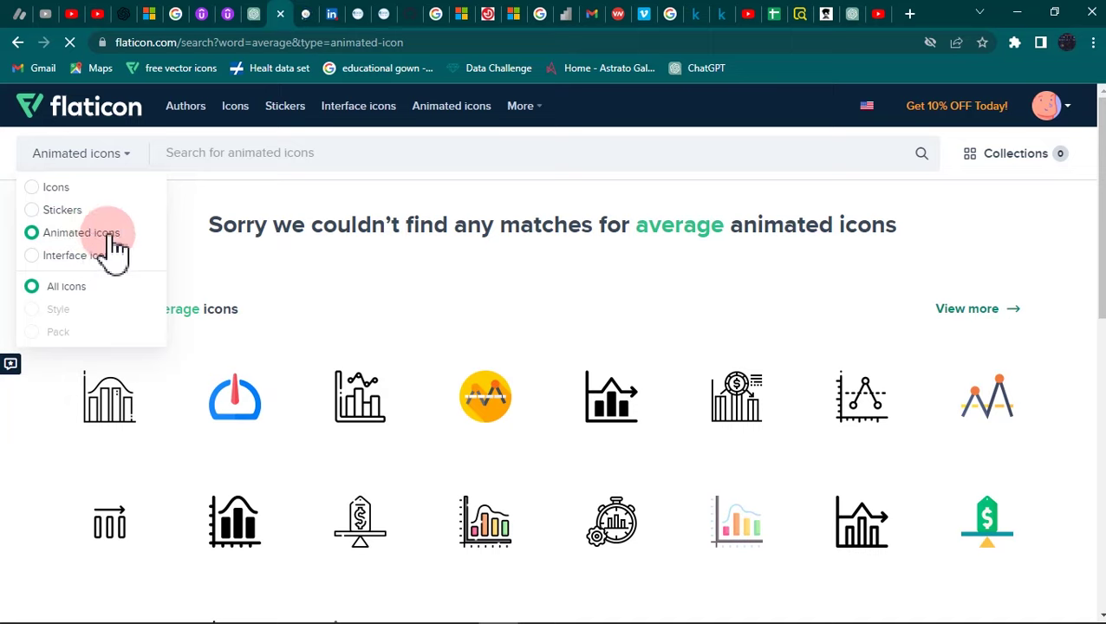
left_click(270, 159)
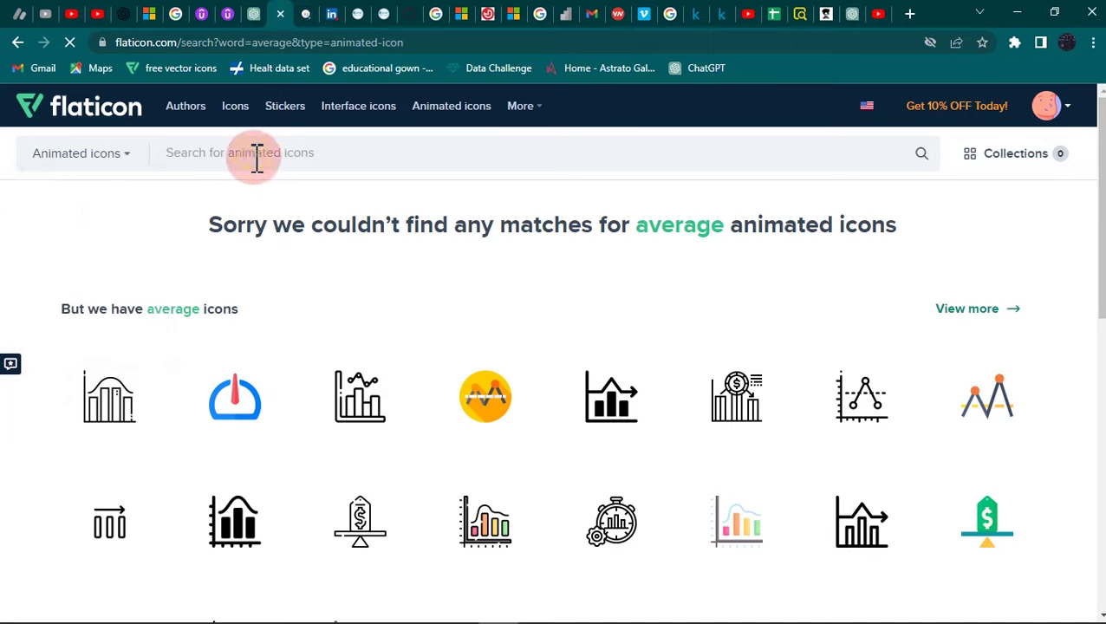
type("circle")
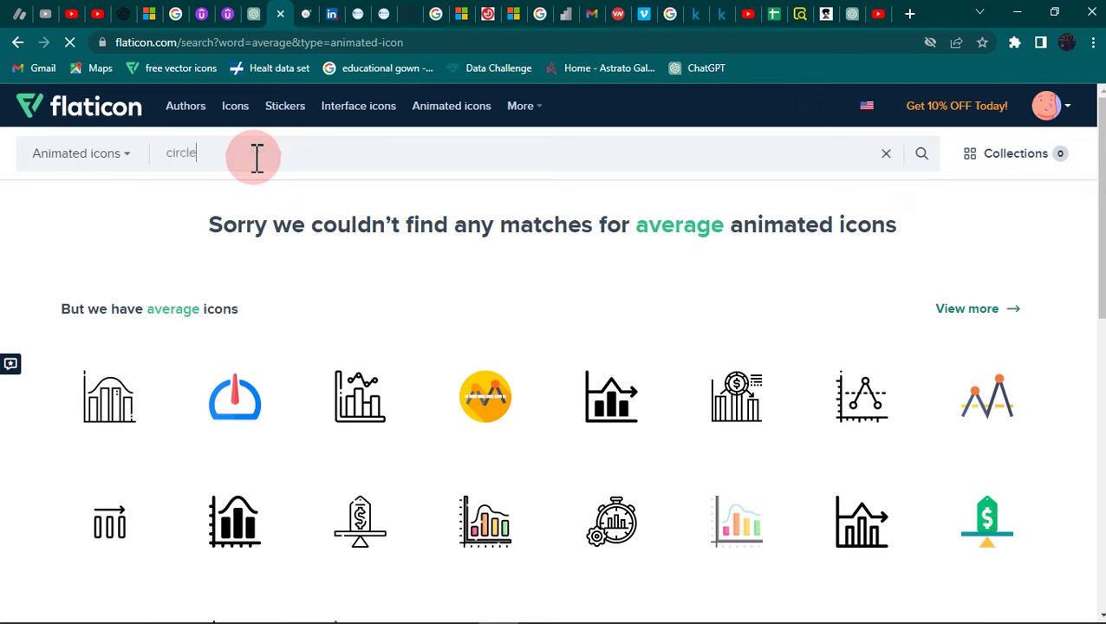
key("Return")
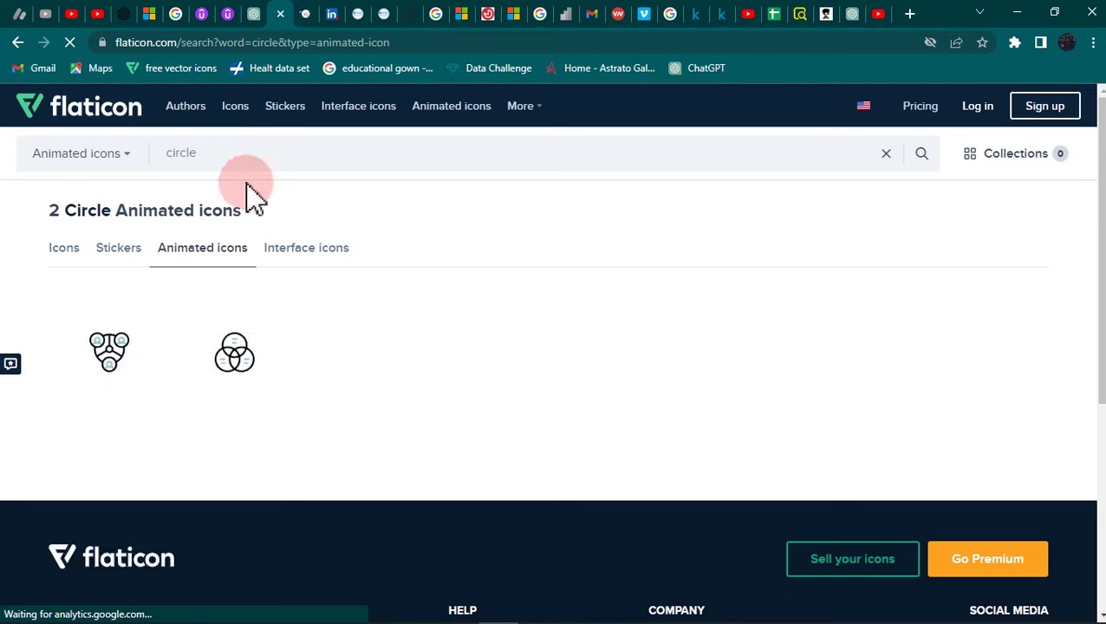
Open the Connection animated icon in the circle search results and download it as a GIF.
left_click(121, 362)
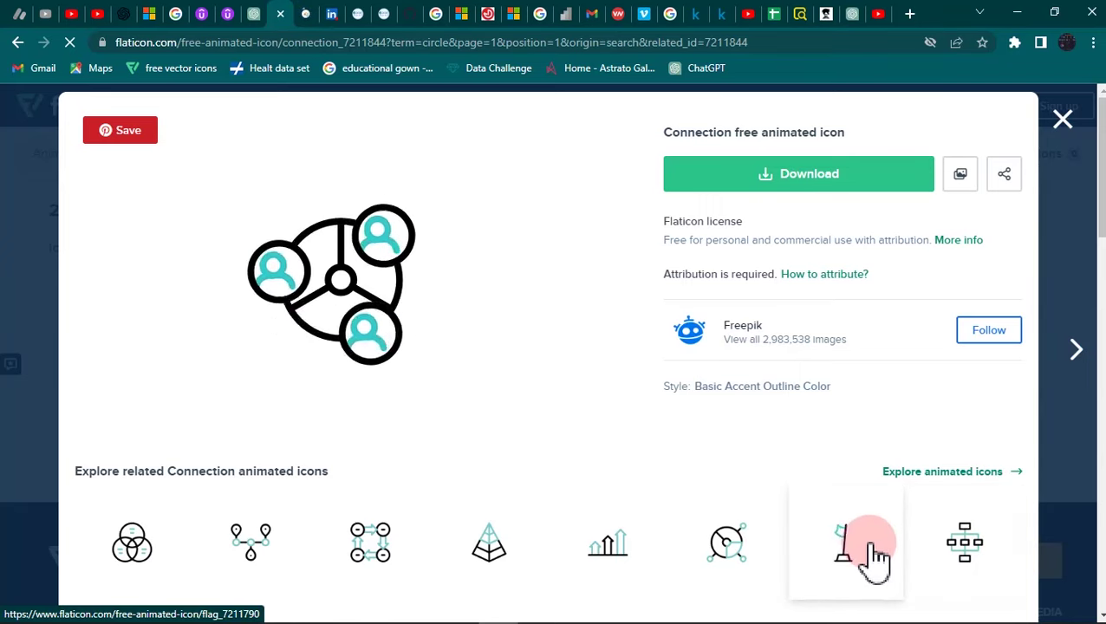
left_click(729, 567)
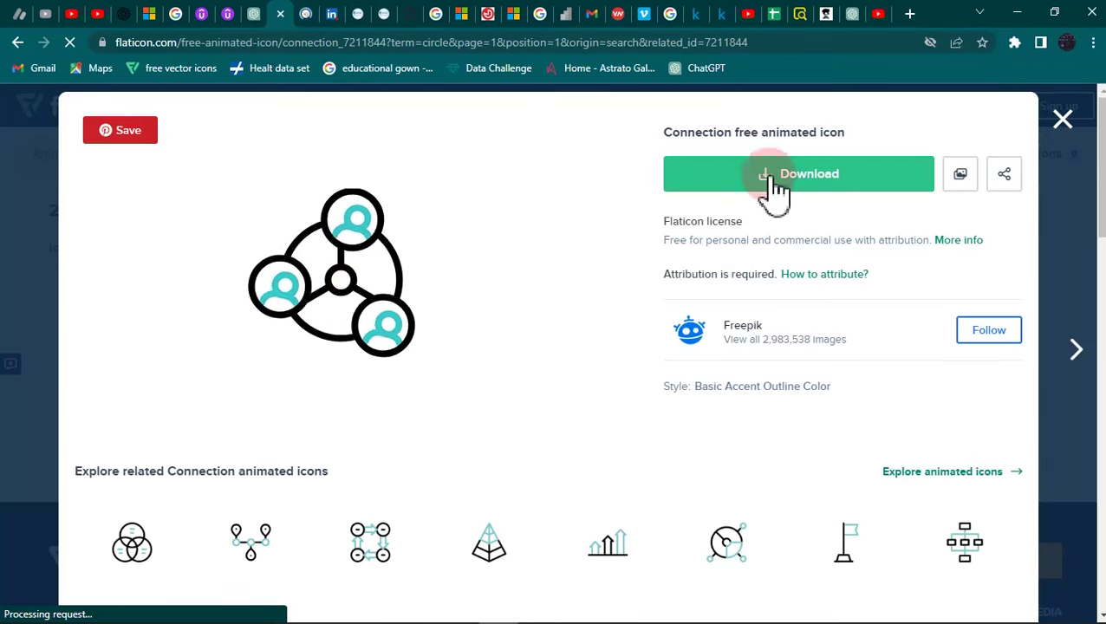
left_click(798, 189)
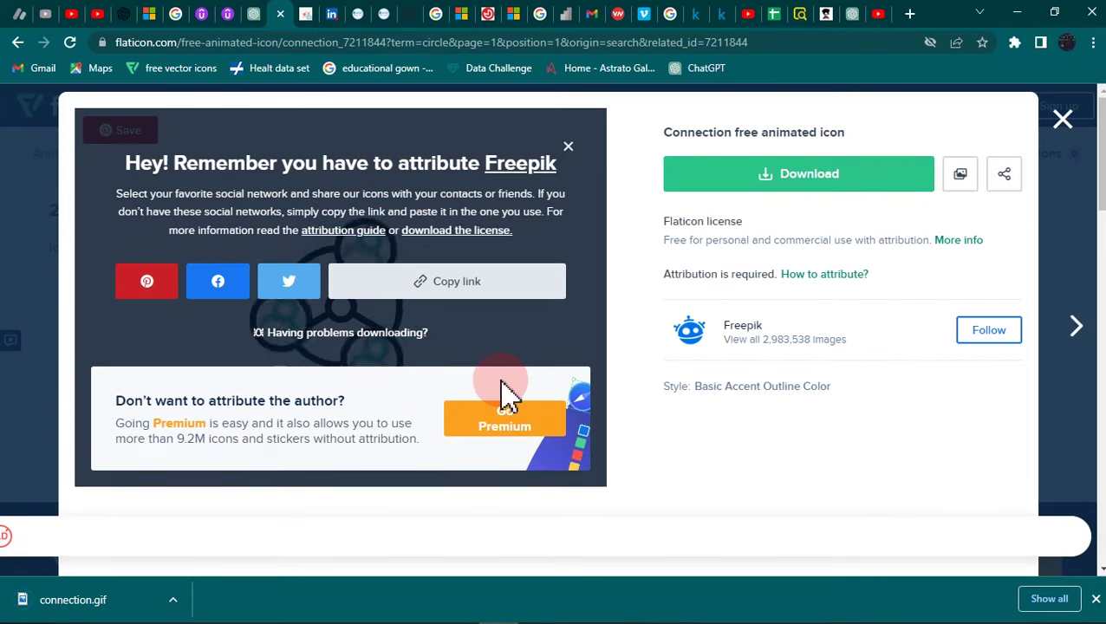
Switch to the Class workbook in Excel and insert the connection GIF from the Downloads folder into the Dashboard sheet.
mouse_move(464, 618)
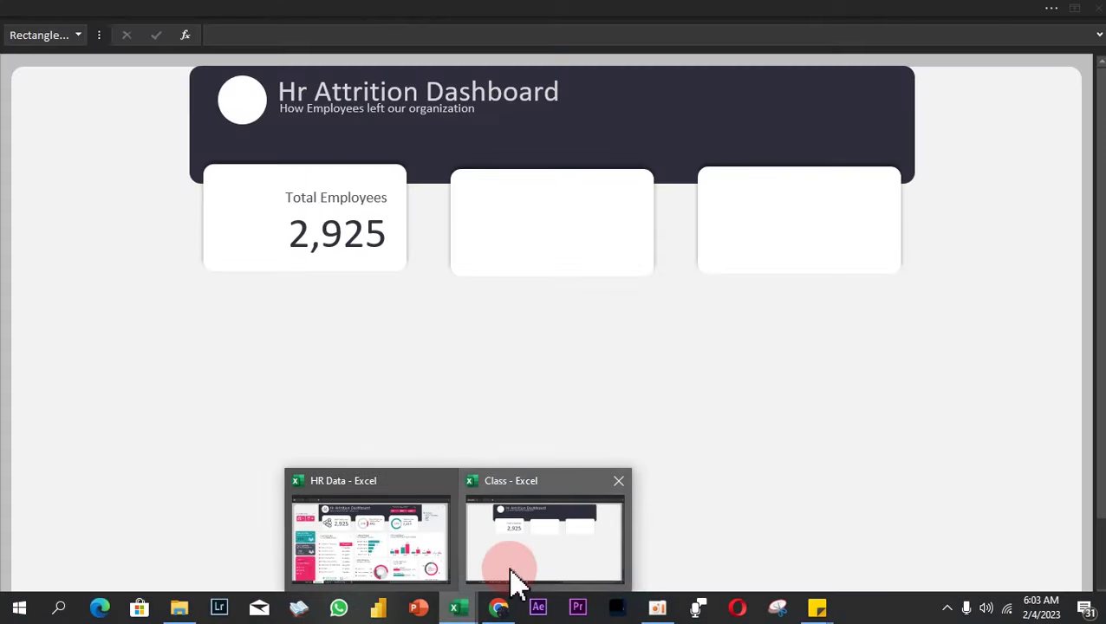
left_click(509, 568)
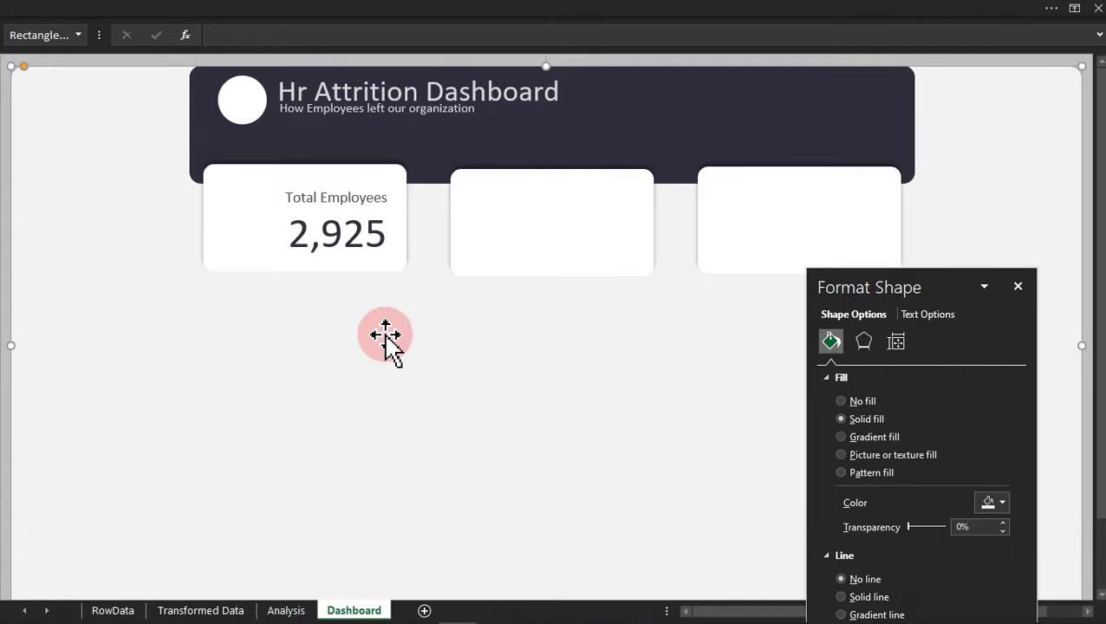
left_click(154, 12)
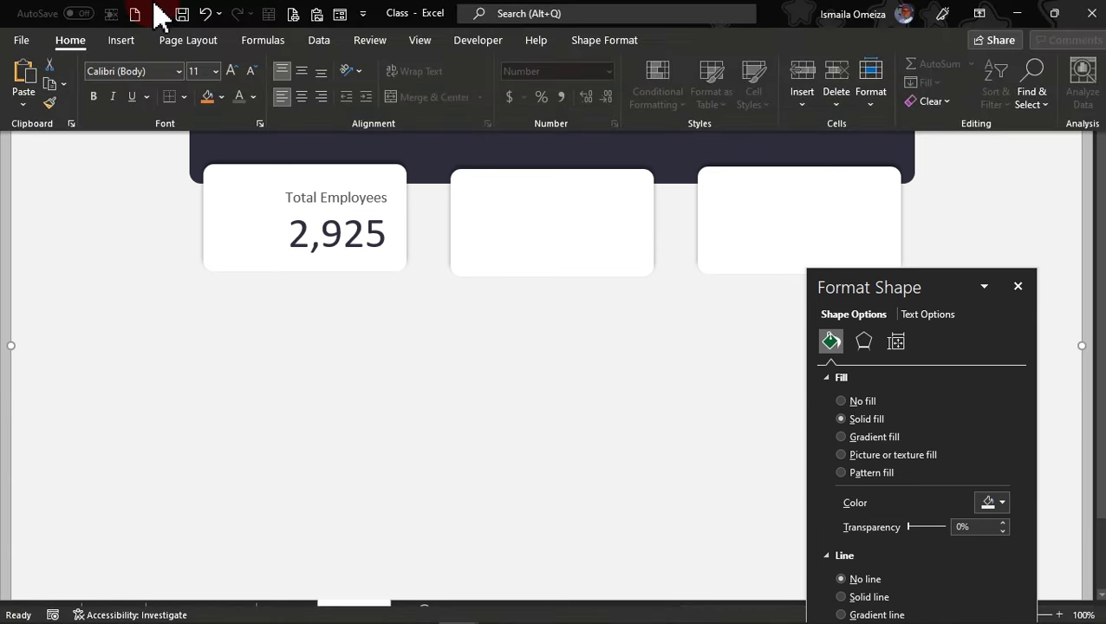
left_click(130, 43)
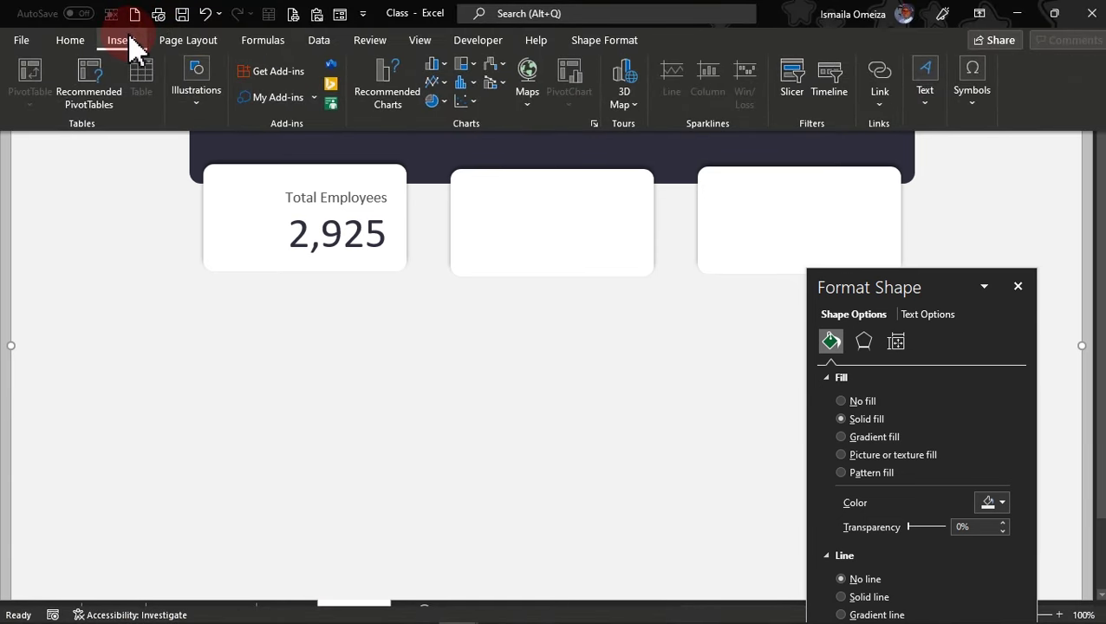
left_click(198, 113)
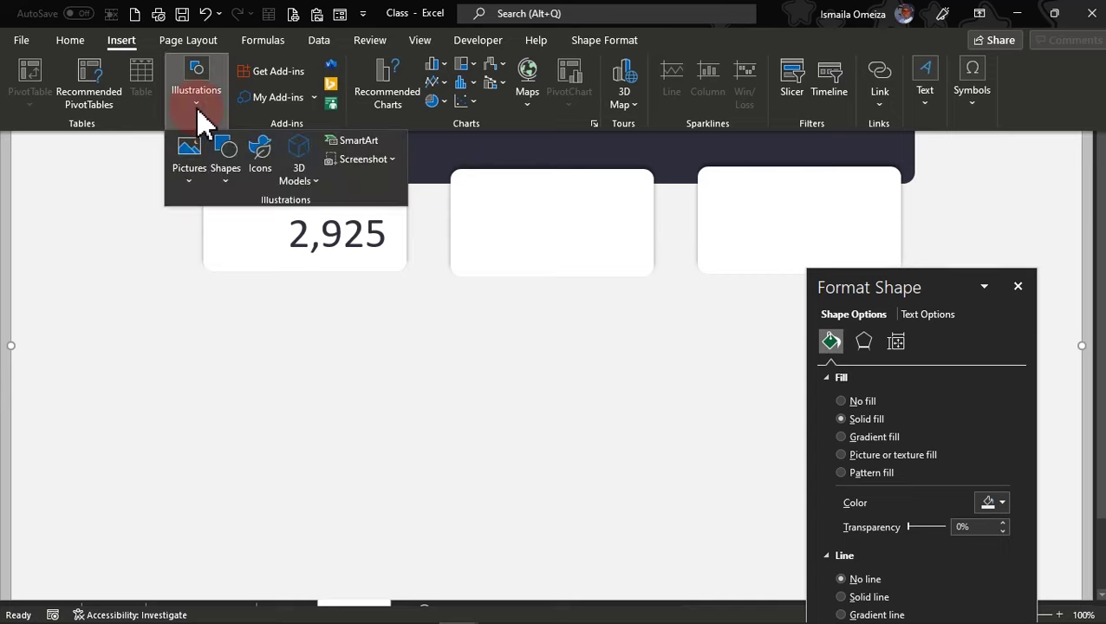
left_click(191, 185)
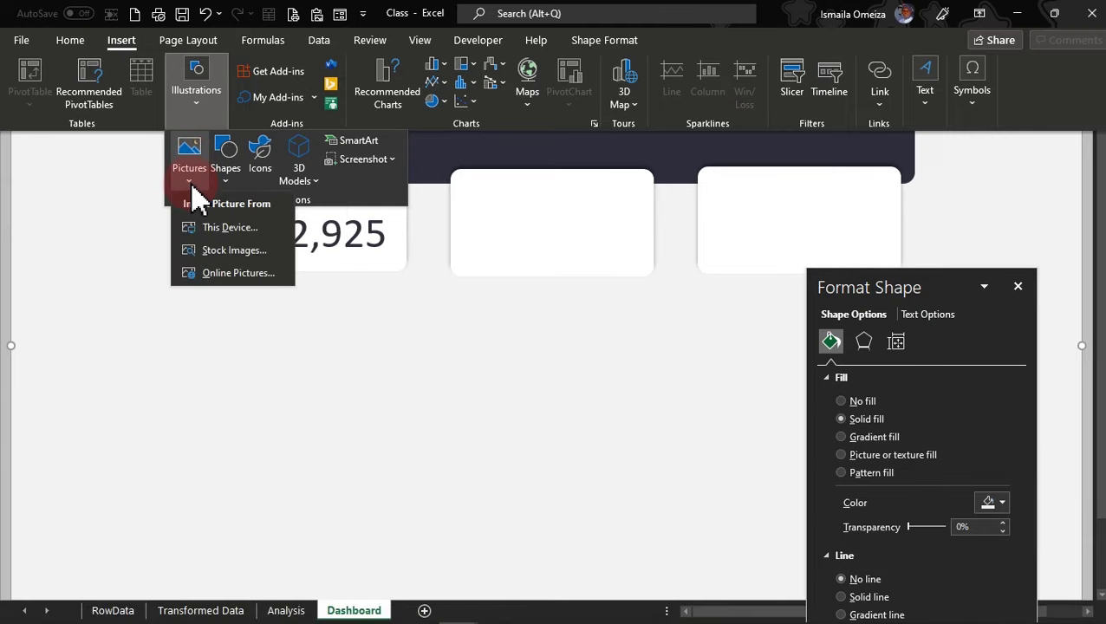
left_click(221, 225)
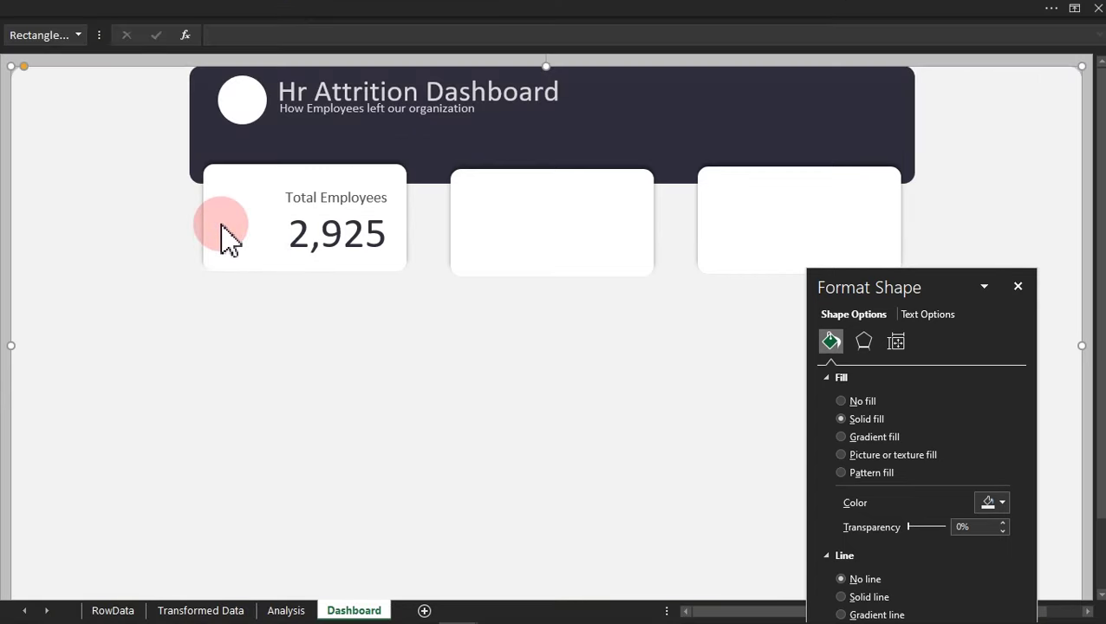
left_click(219, 223)
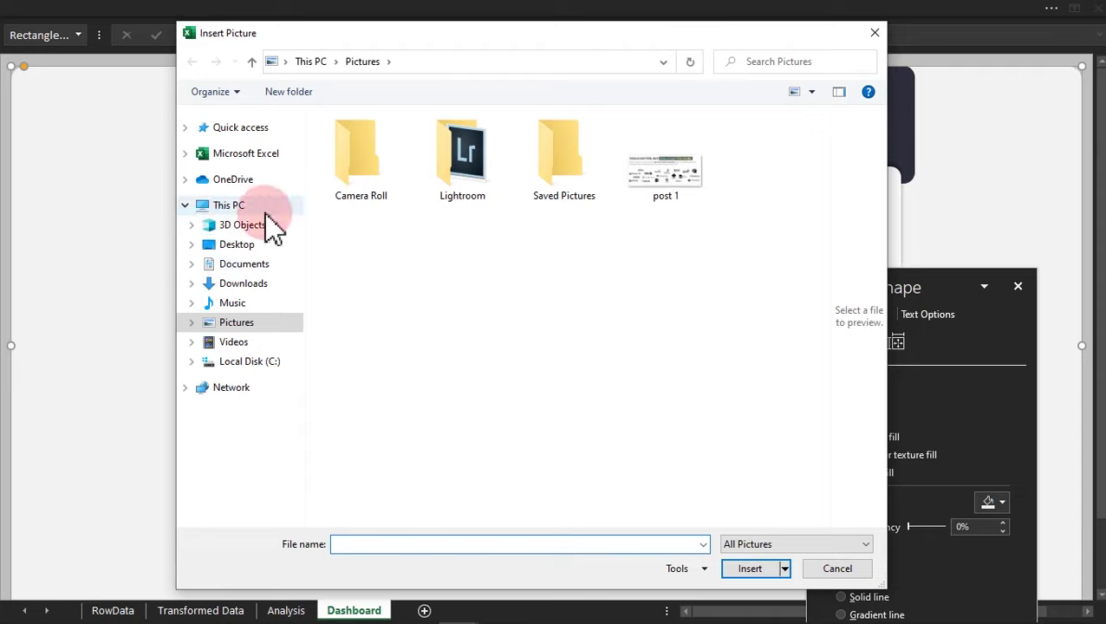
left_click(247, 286)
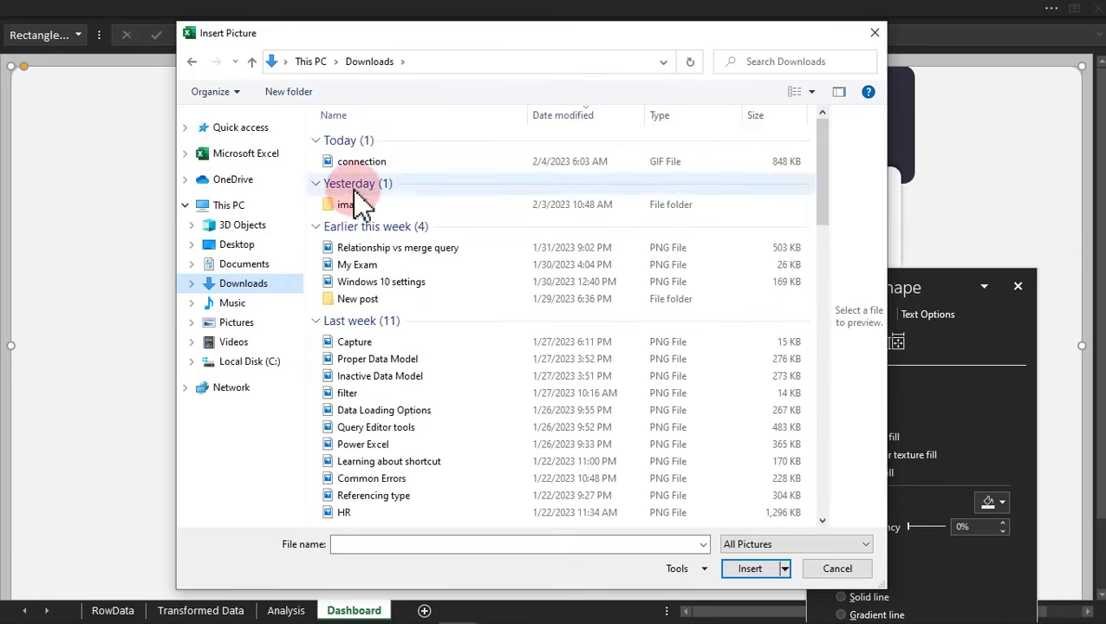
left_click(362, 164)
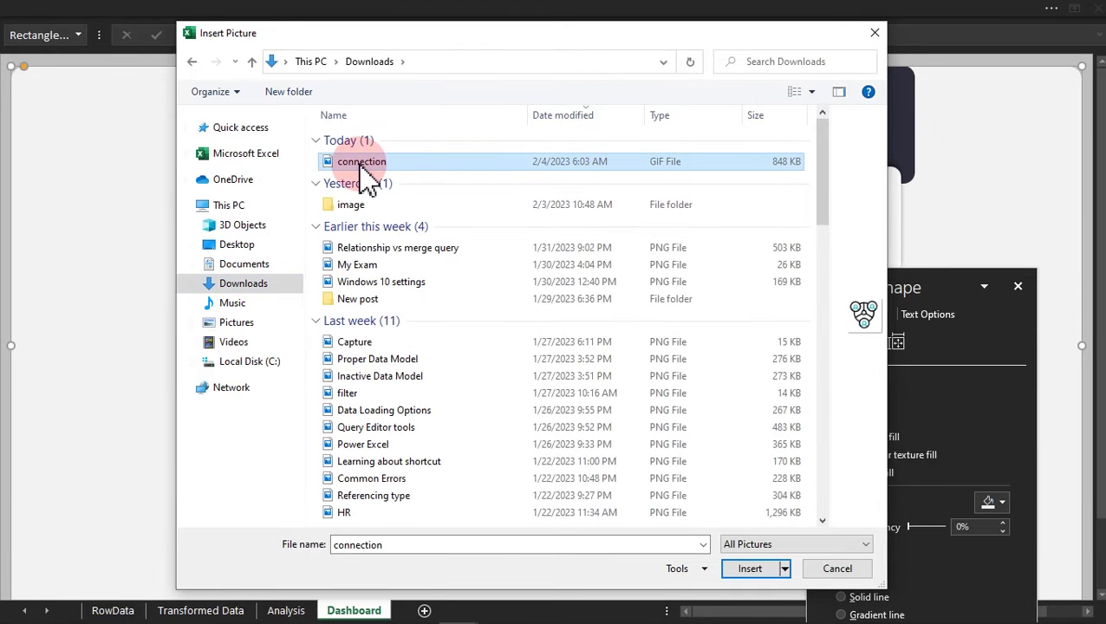
double_click(363, 165)
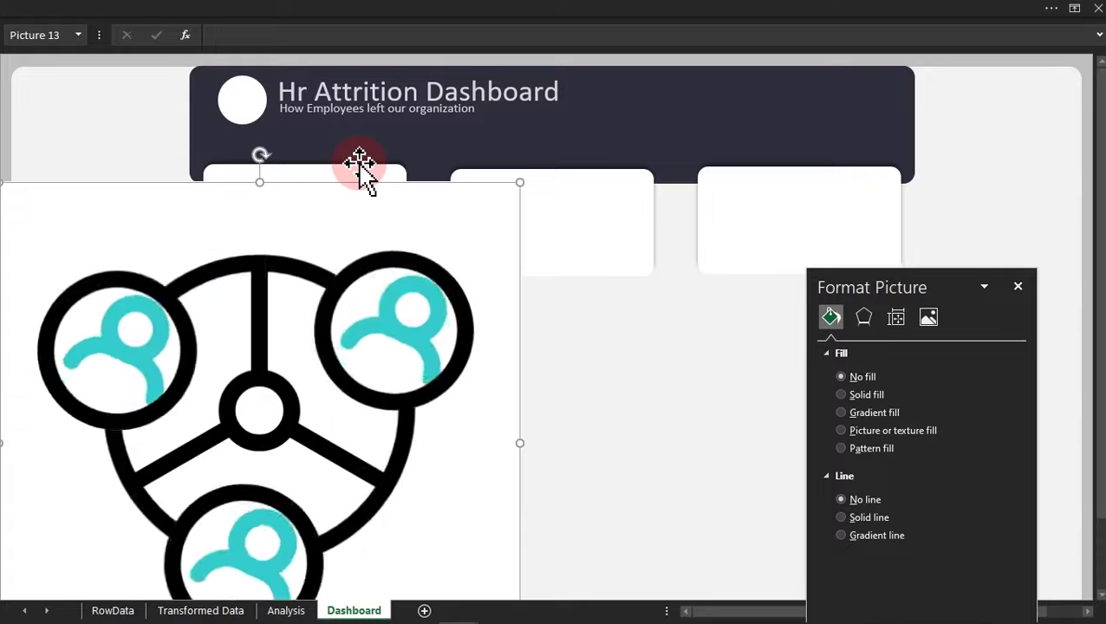
Shrink the animated connection picture and place it in the first card, beside the Total Employees figure.
left_click_drag(228, 196, 396, 137)
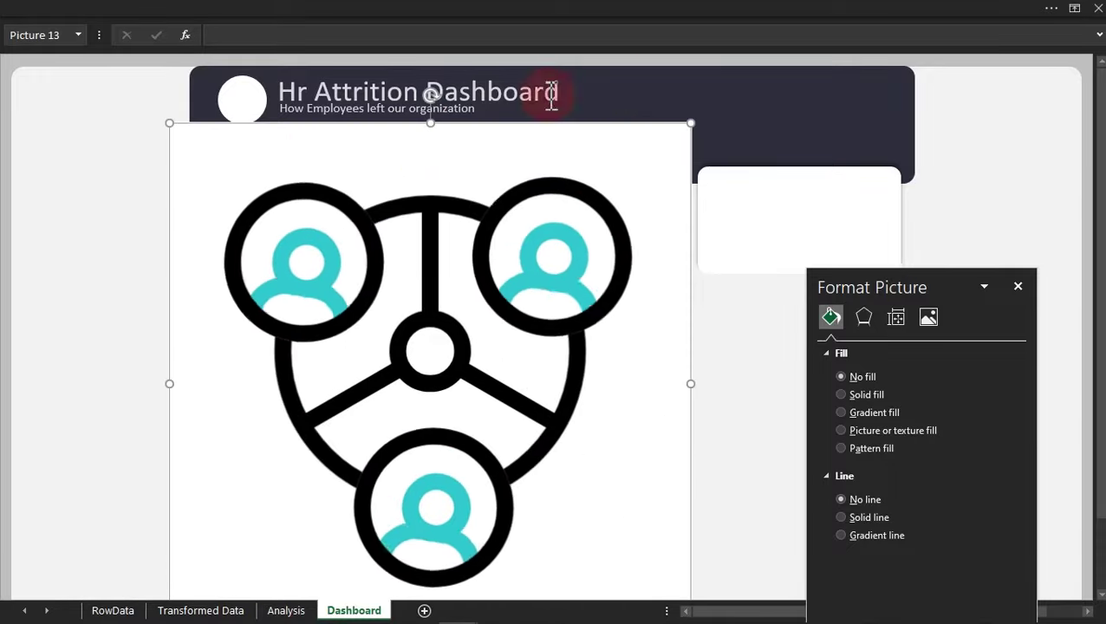
left_click_drag(693, 121, 328, 463)
left_click_drag(291, 516, 394, 321)
left_click(292, 429)
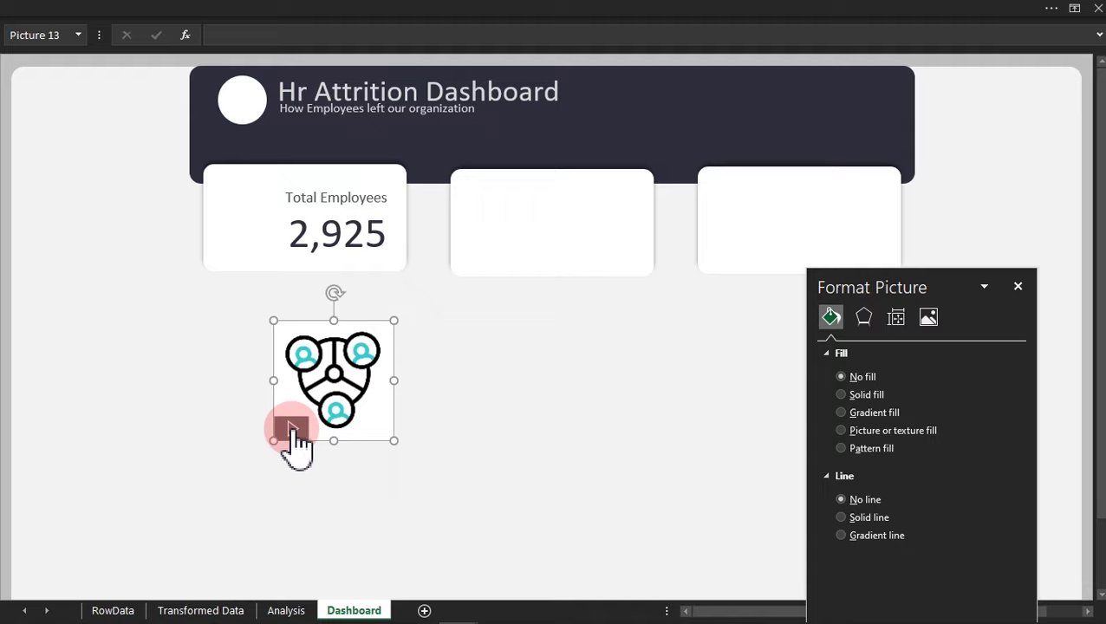
left_click(293, 430)
left_click_drag(393, 320, 379, 339)
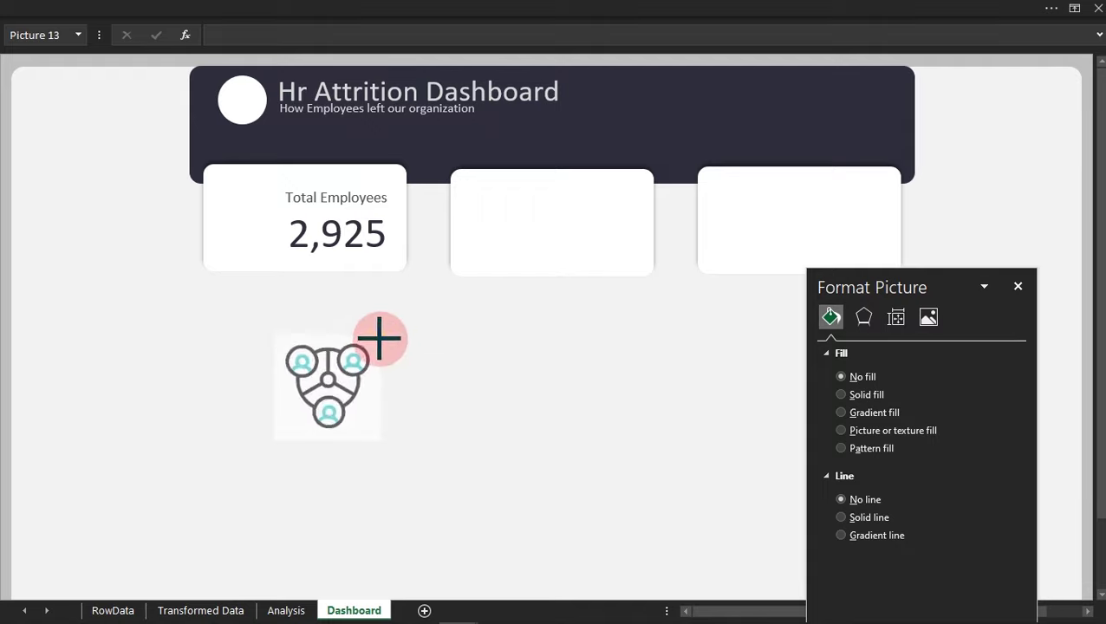
left_click_drag(356, 386, 245, 215)
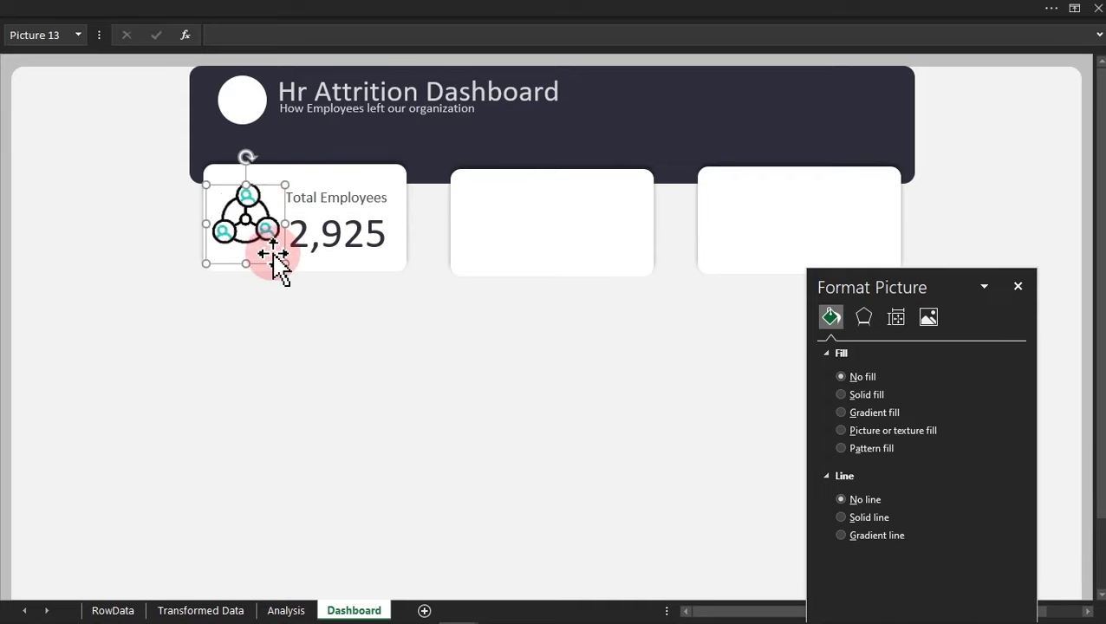
left_click(302, 350)
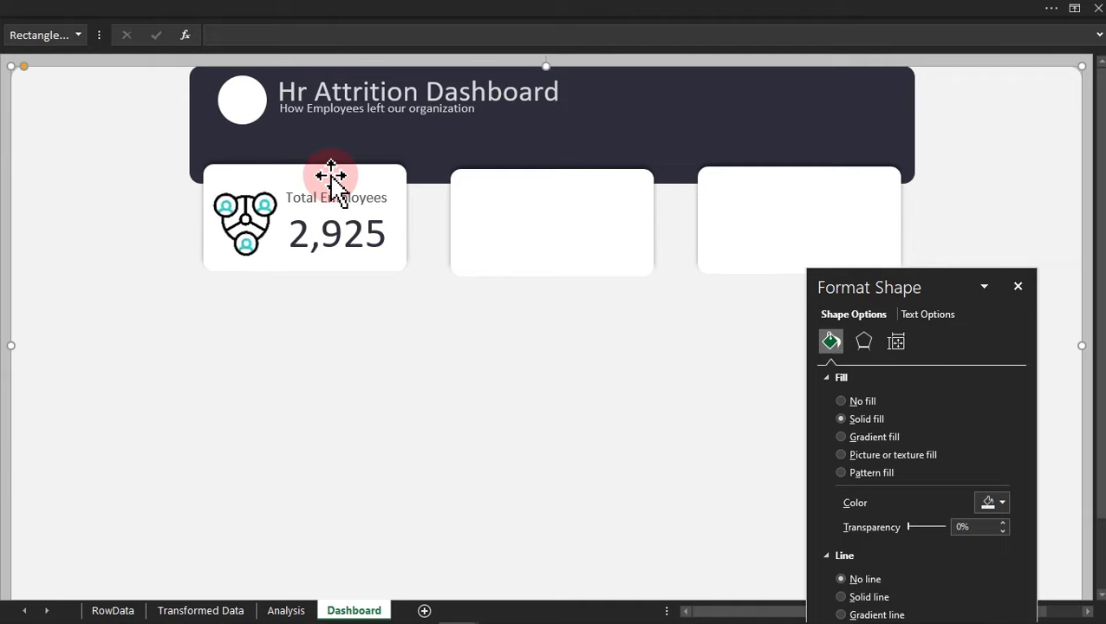
Start inserting another picture from this device and browse to the 2023 Excel Dashboard course folder on the Desktop.
left_click(271, 9)
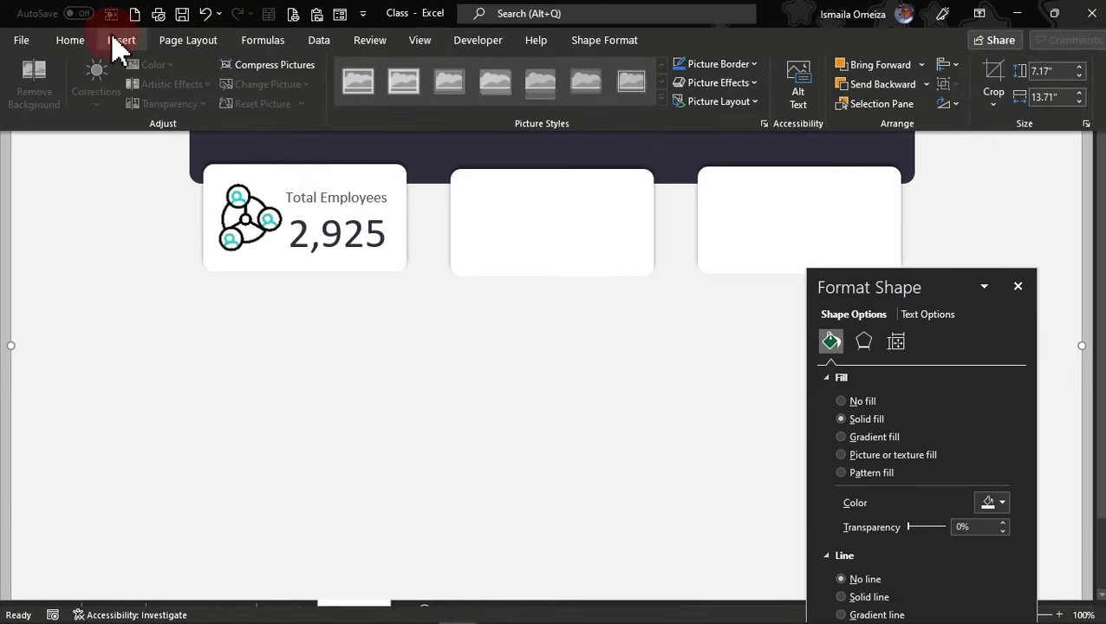
left_click(122, 41)
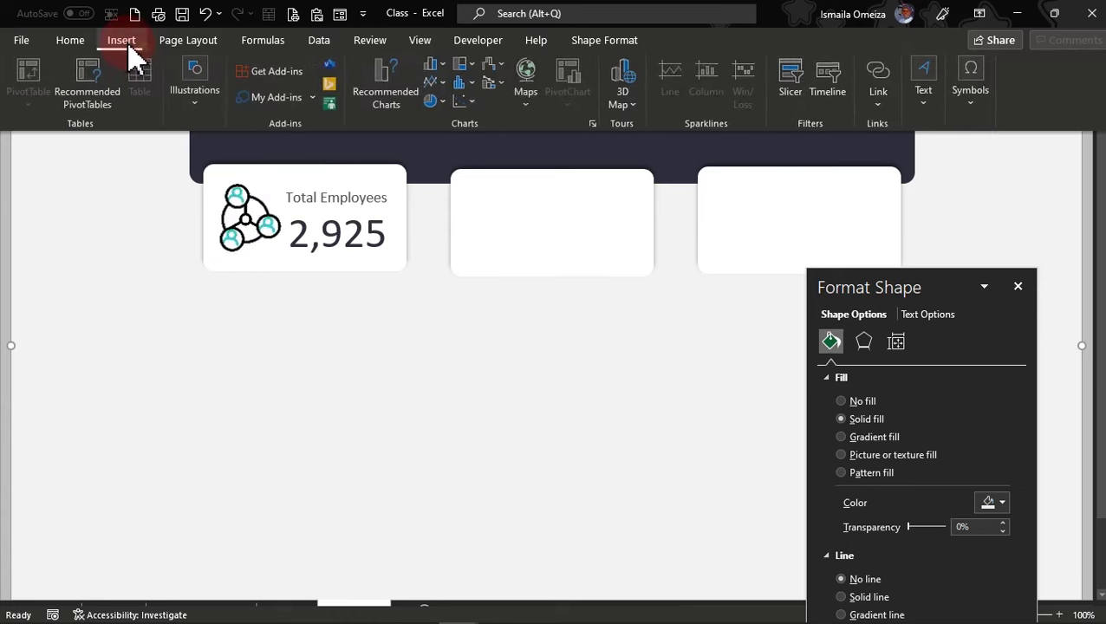
left_click(197, 104)
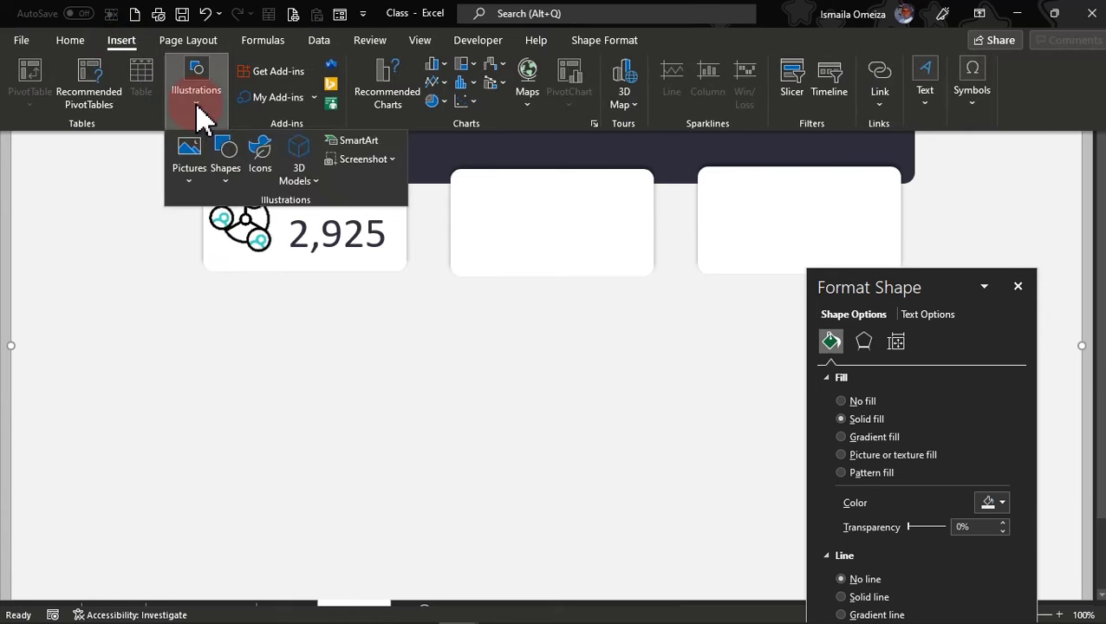
left_click(203, 185)
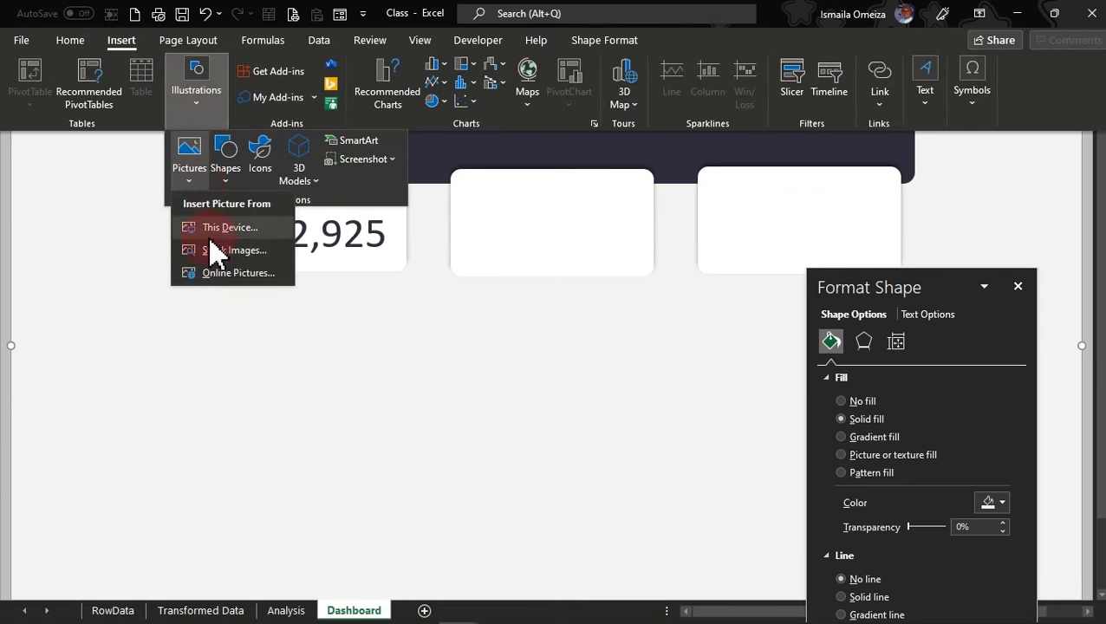
left_click(217, 231)
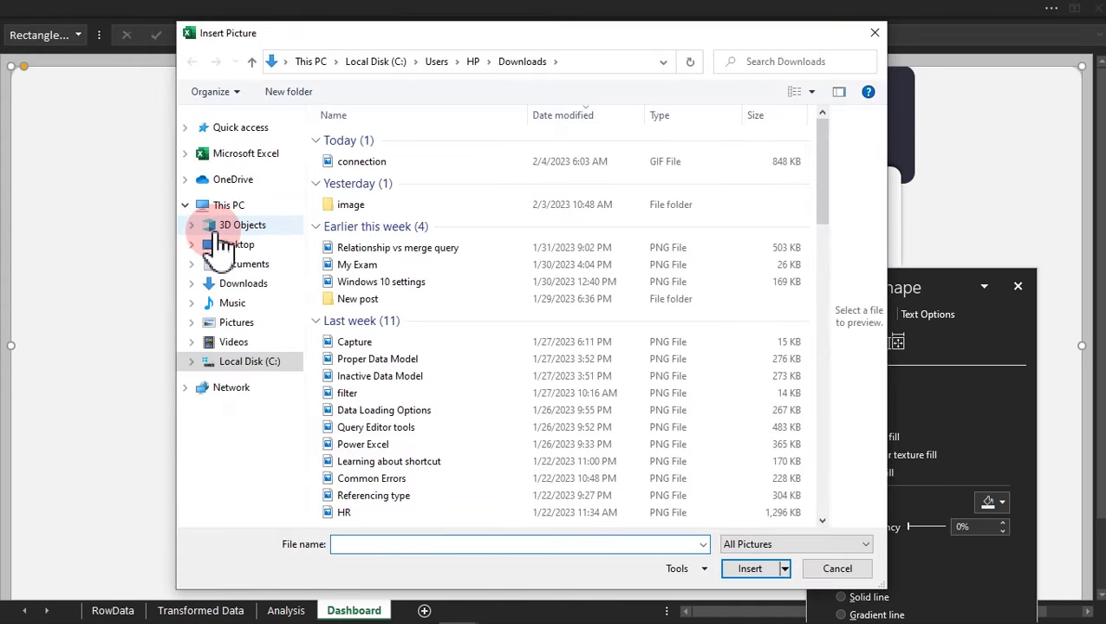
left_click(233, 245)
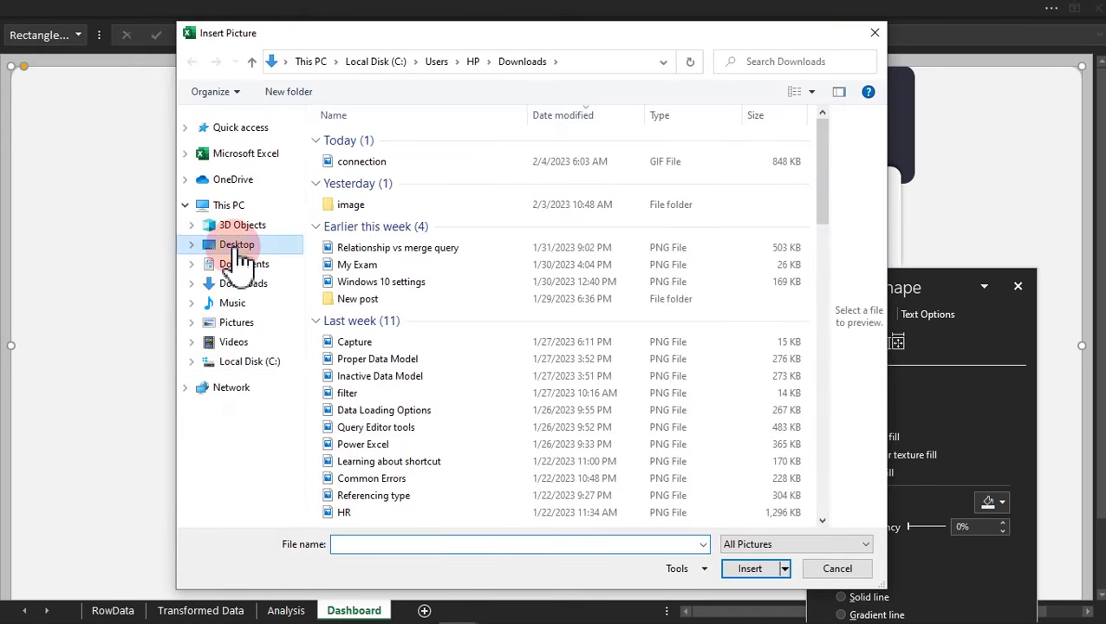
double_click(379, 157)
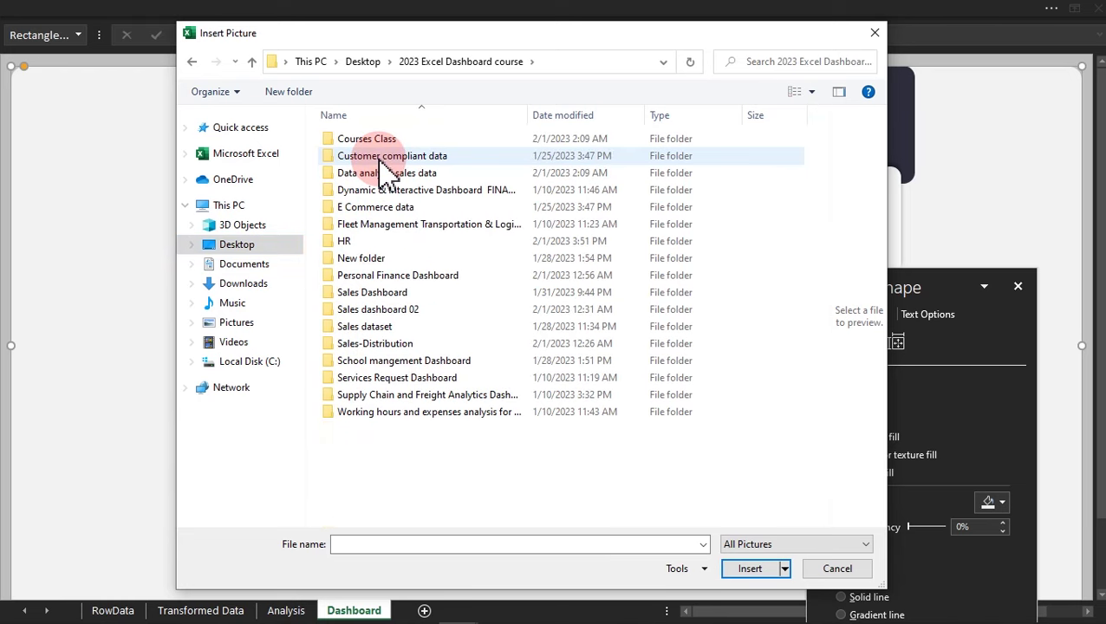
Insert the connection (1) picture from the Courses Class, Hr Dashboard, Animated Images folder.
left_click(378, 140)
double_click(379, 143)
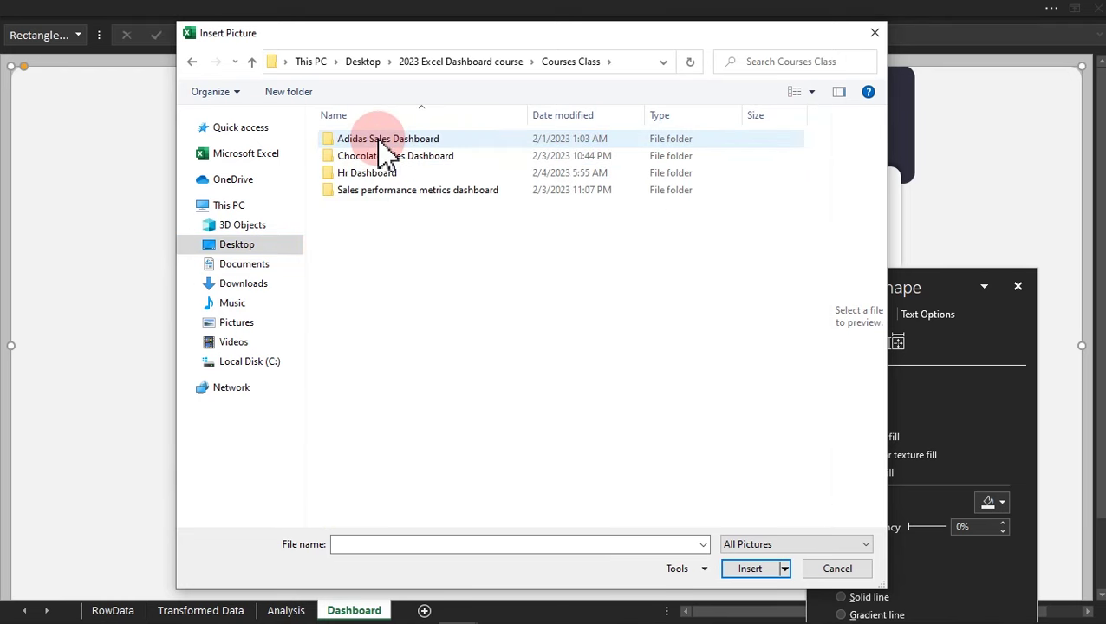
double_click(372, 173)
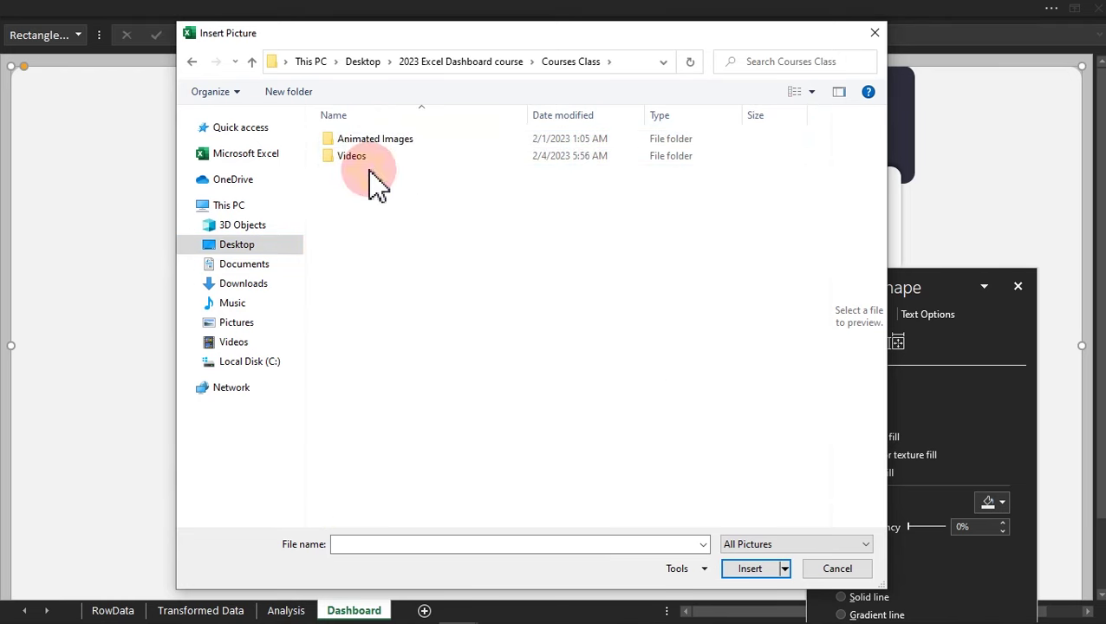
left_click(373, 142)
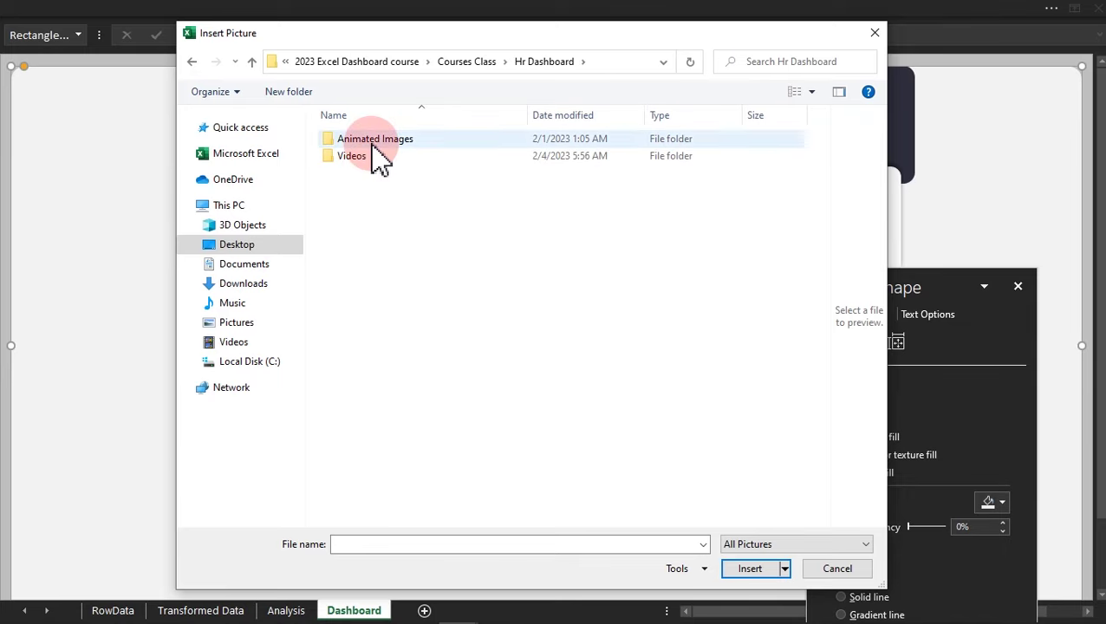
double_click(373, 143)
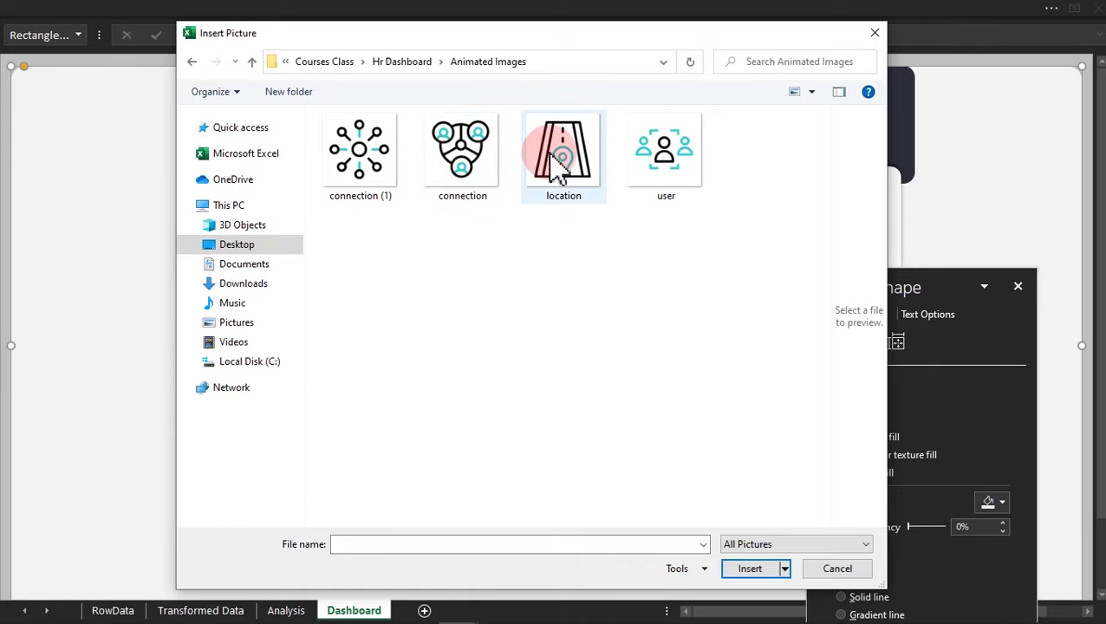
left_click(386, 169)
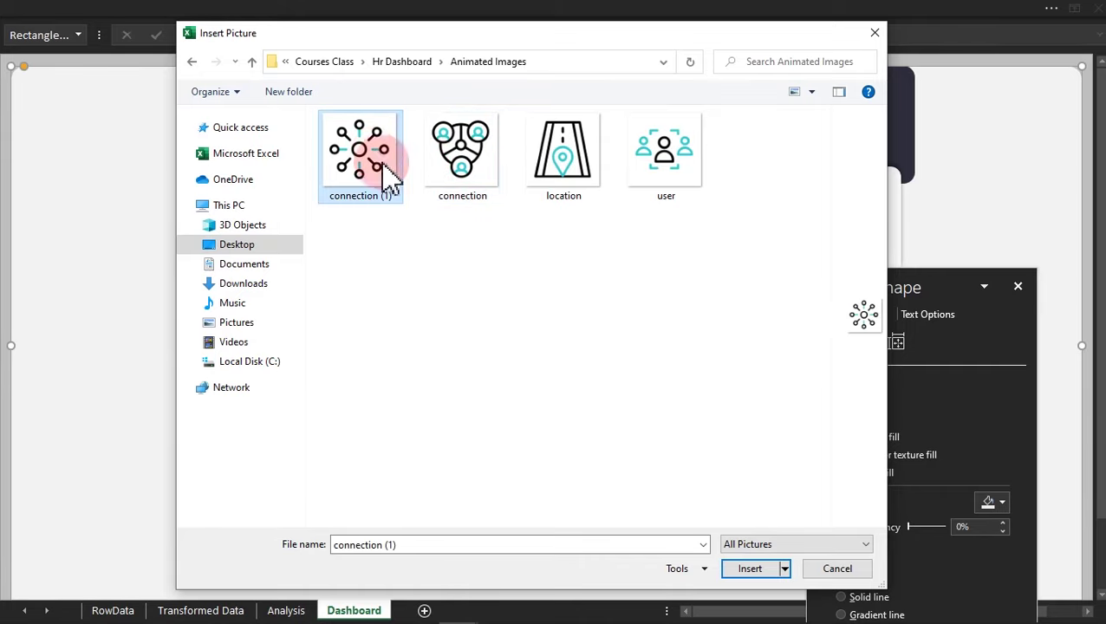
left_click(741, 571)
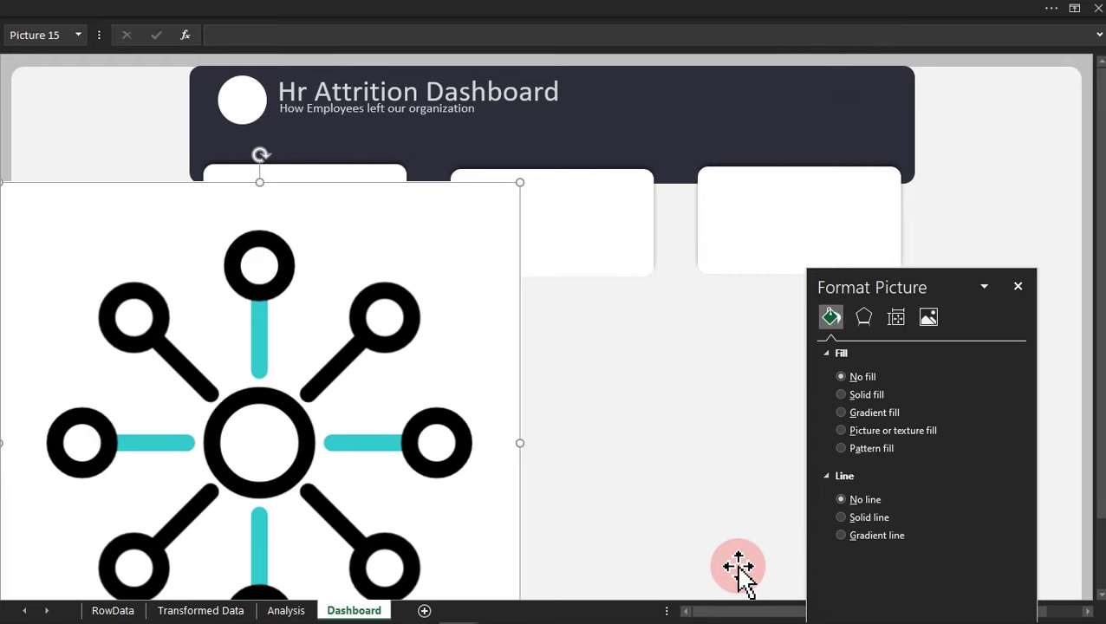
Shrink the connection (1) picture and fit it inside the white circle beside the dashboard title.
left_click_drag(521, 182, 290, 412)
left_click_drag(197, 457, 449, 259)
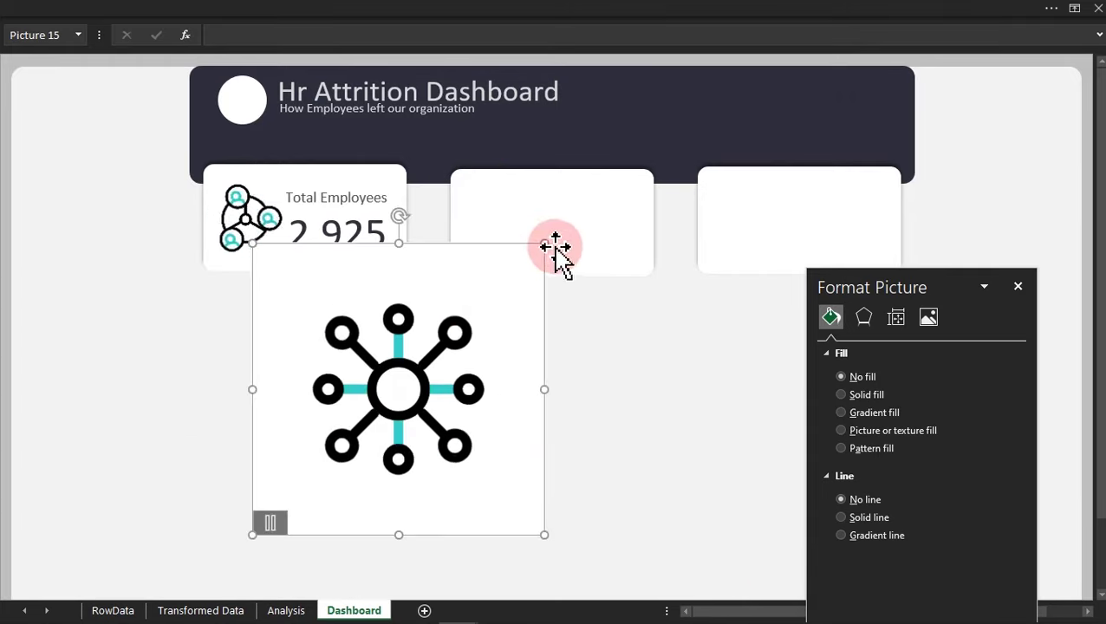
left_click_drag(543, 243, 244, 100)
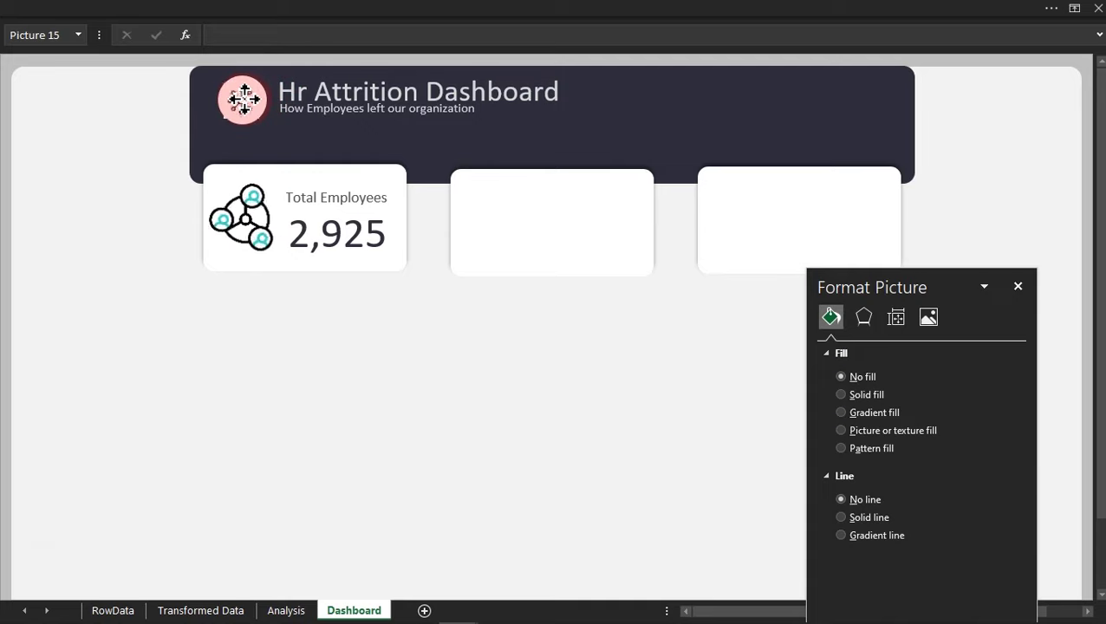
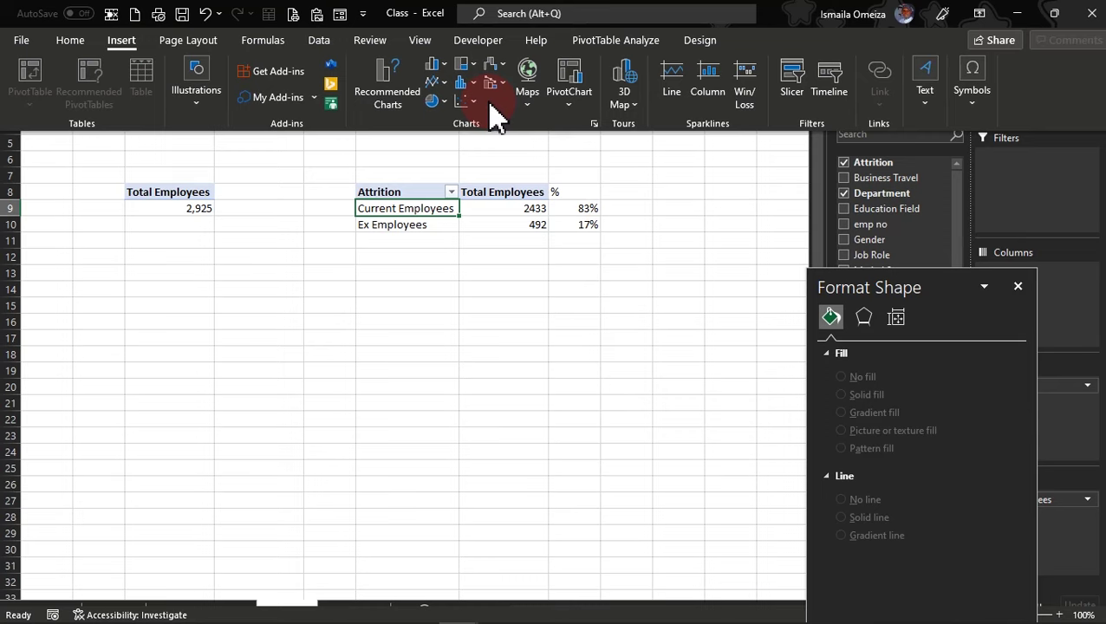
Insert a doughnut PivotChart from the Attrition pivot table and hide all field buttons on it.
left_click(444, 113)
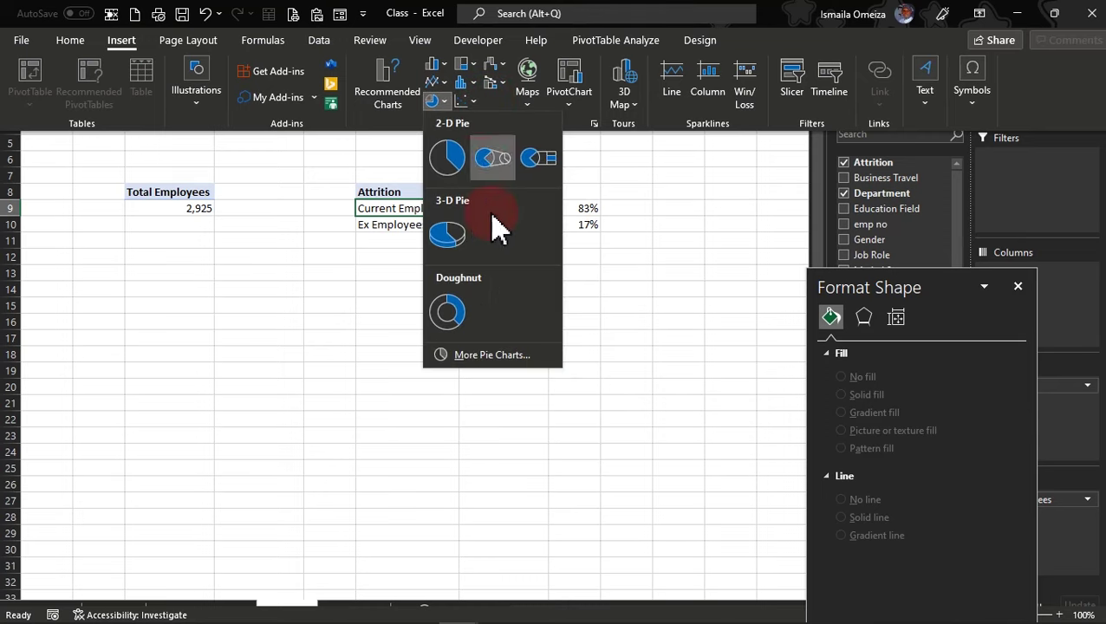
left_click(464, 323)
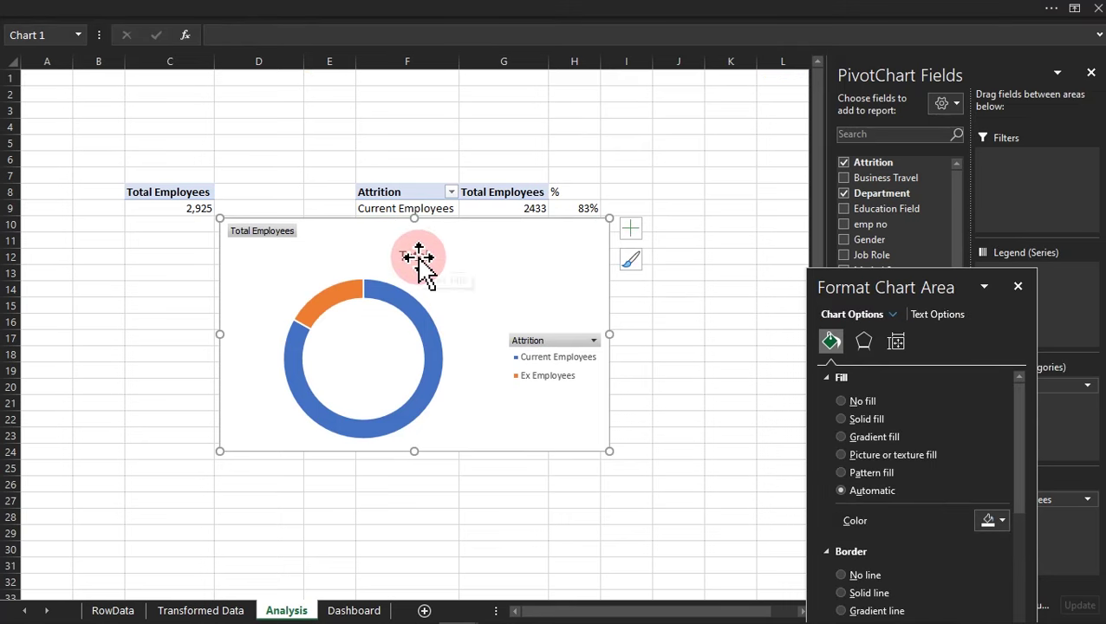
right_click(247, 236)
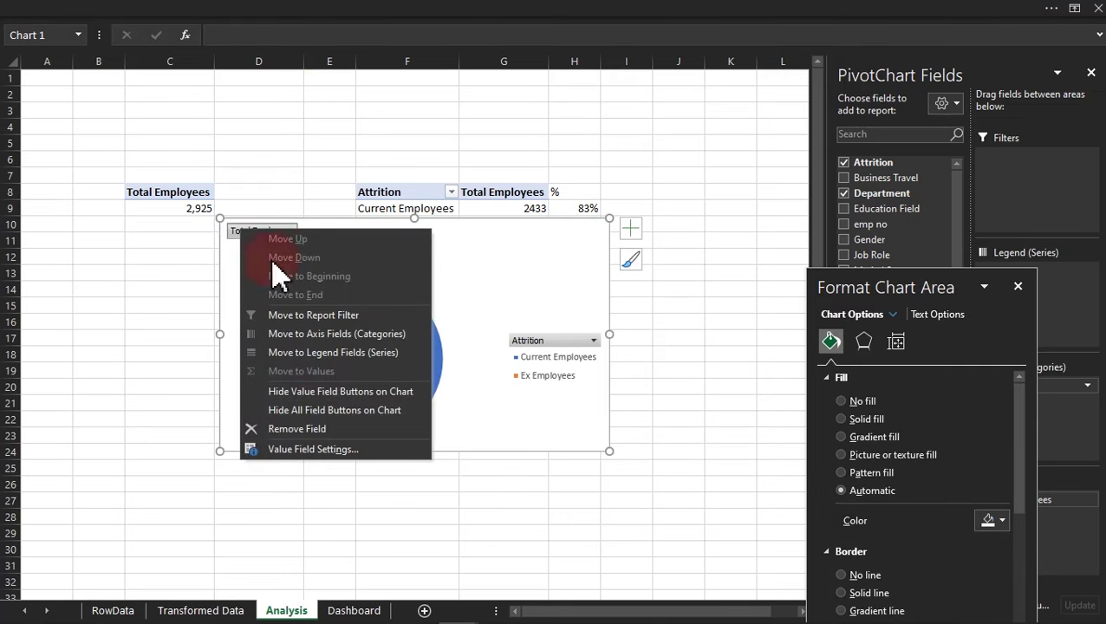
left_click(326, 413)
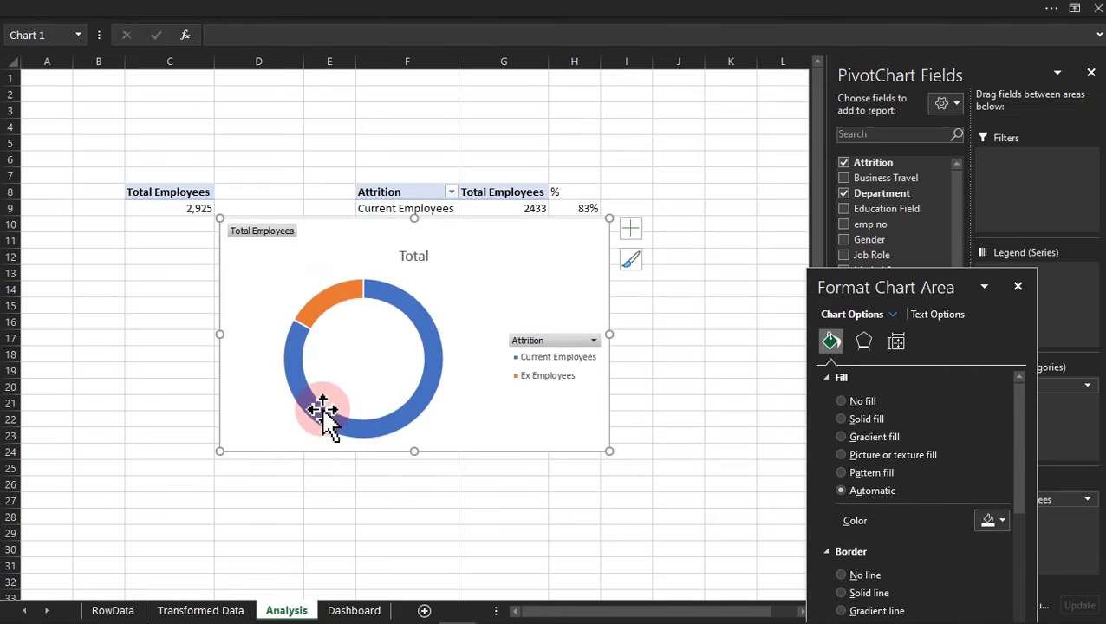
Delete the doughnut chart's legend and title, and shrink the chart below the Attrition pivot table.
left_click(540, 348)
key("Delete")
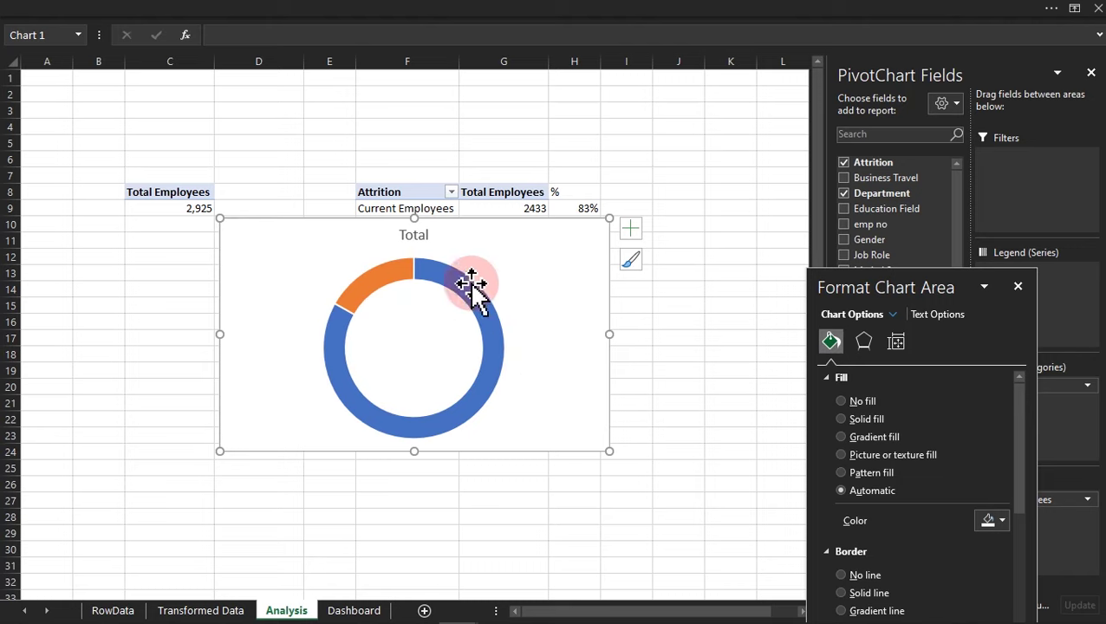
key("Delete")
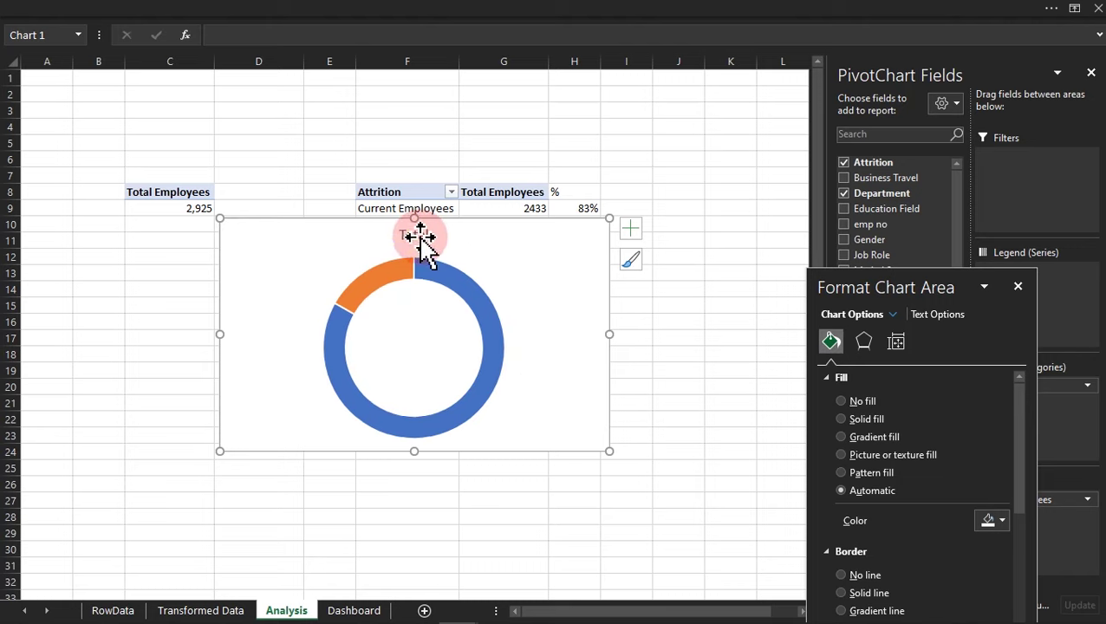
left_click(579, 241)
left_click_drag(579, 241, 453, 297)
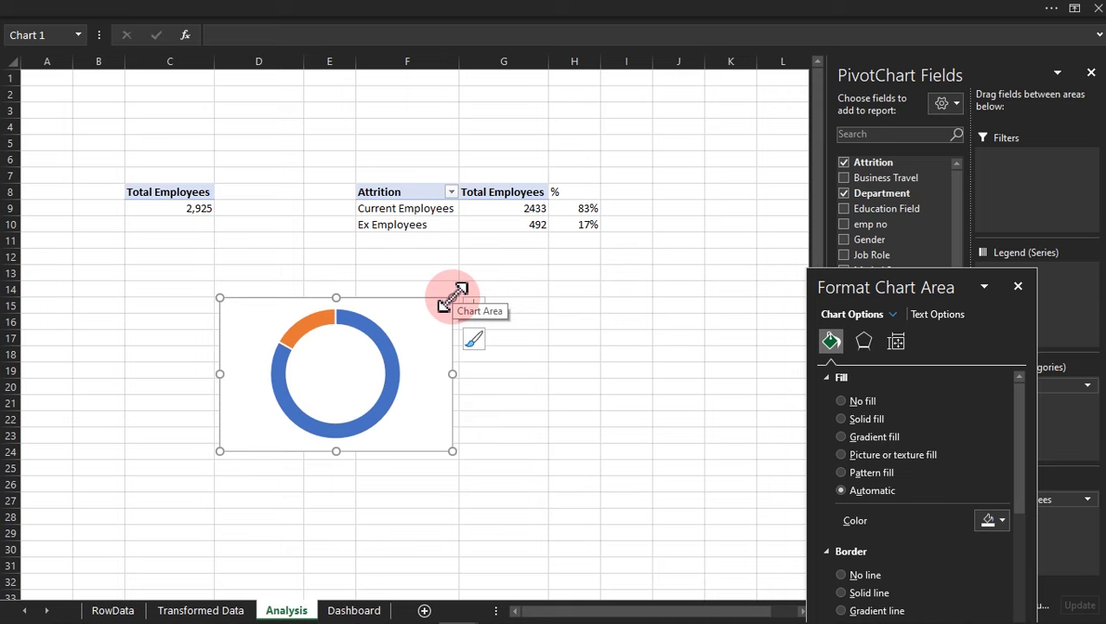
Cut the doughnut chart from the Analysis sheet and paste it onto the Dashboard sheet.
key("ctrl+x")
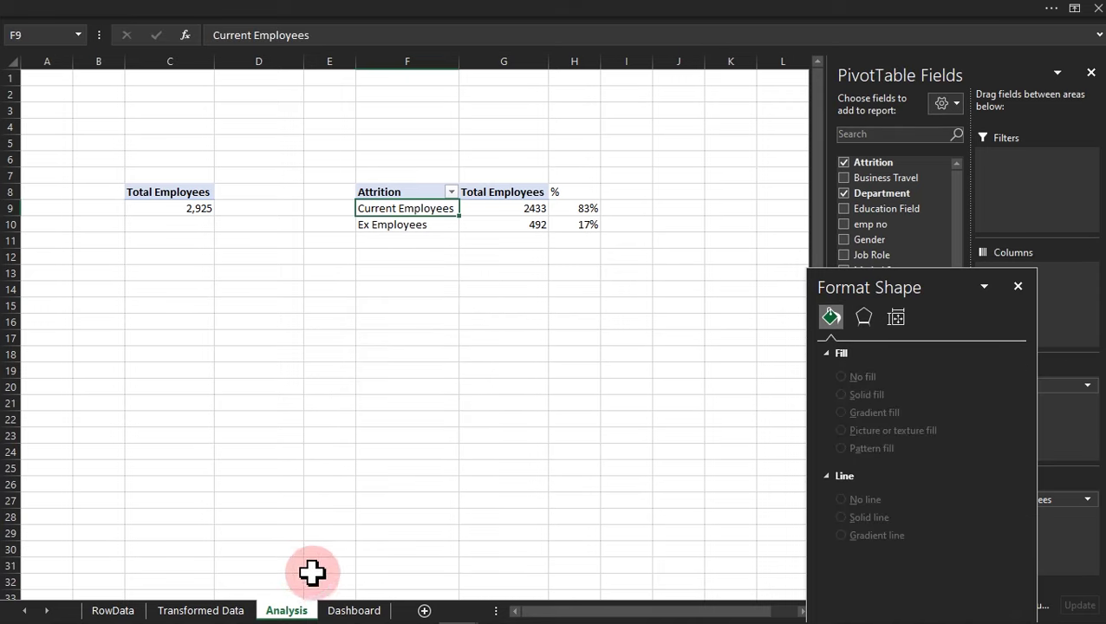
left_click(345, 611)
left_click(336, 356)
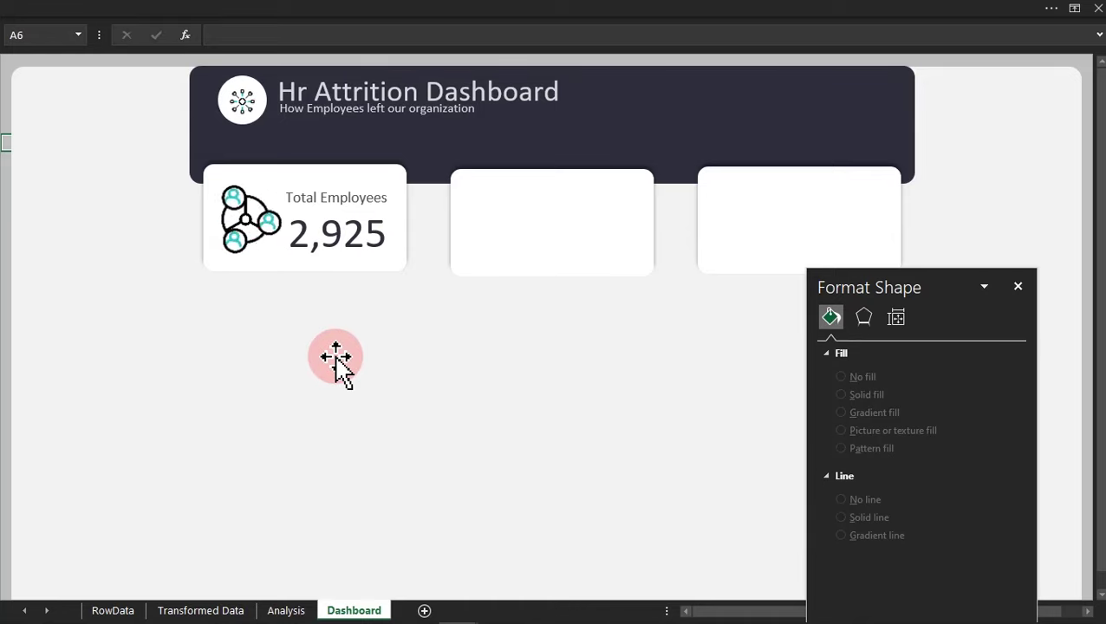
left_click(336, 356)
right_click(336, 356)
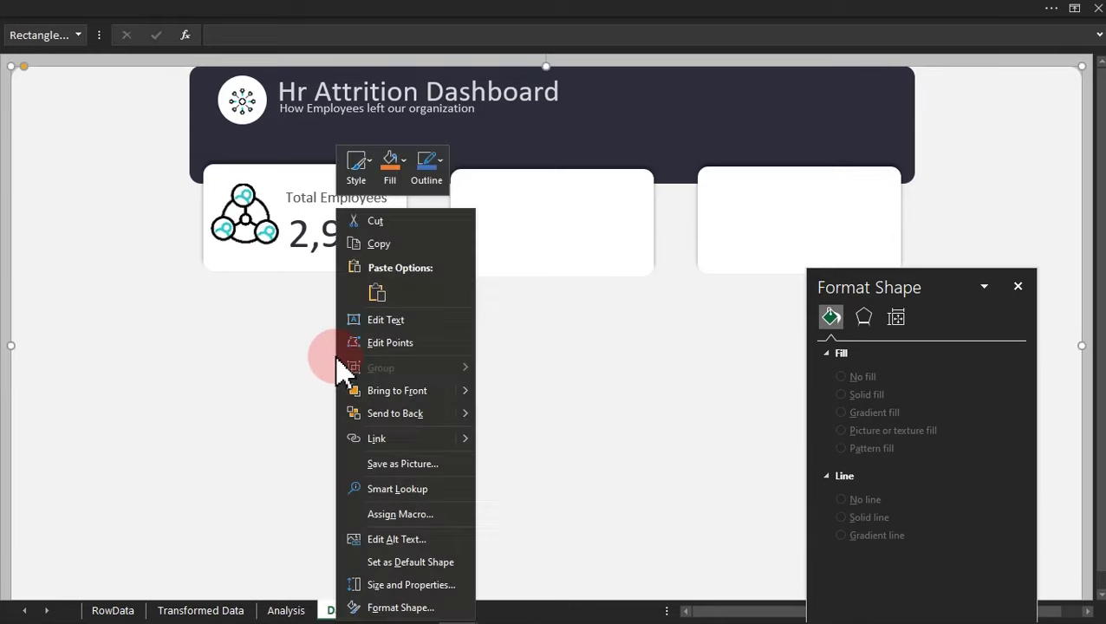
left_click(376, 293)
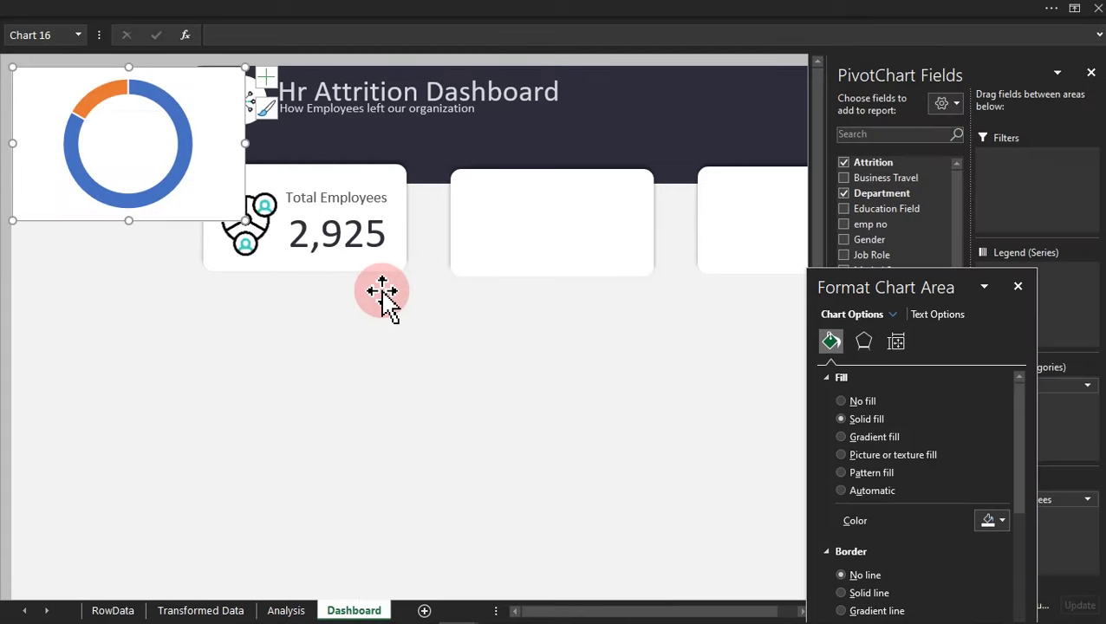
Move the pasted doughnut chart below the cards and set its chart area to no fill and no border line.
left_click_drag(78, 78, 390, 330)
left_click(861, 401)
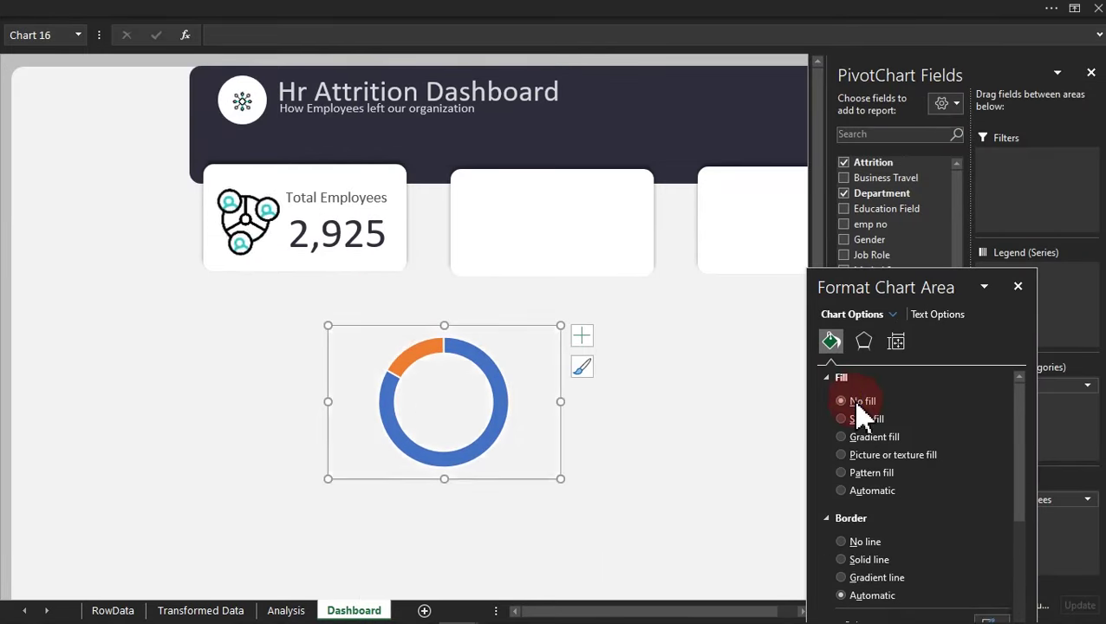
left_click(845, 545)
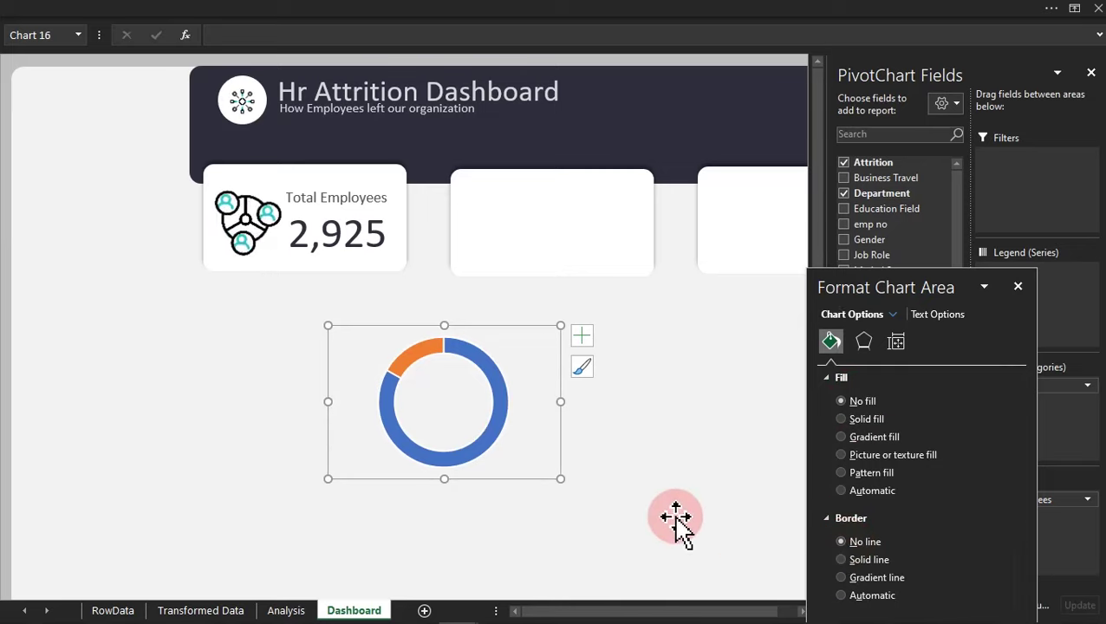
Shrink the doughnut chart and place it inside the second card, closing the PivotChart field list.
left_click_drag(561, 477, 458, 446)
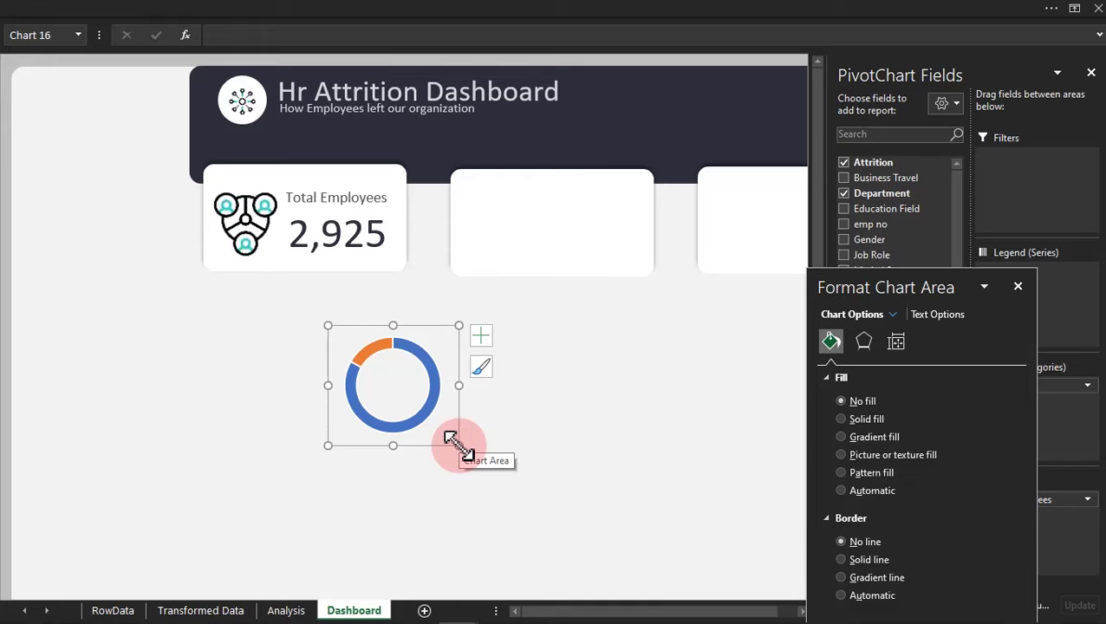
left_click(1091, 73)
left_click_drag(459, 445, 543, 283)
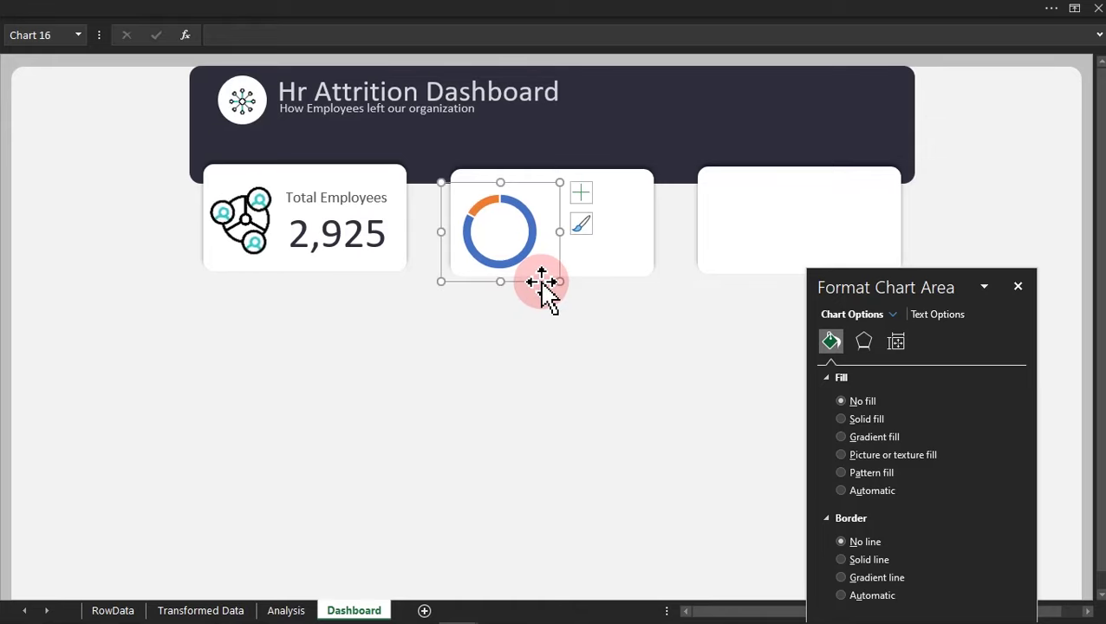
Remove the border line from the doughnut series, and duplicate the chart into the third card.
left_click(530, 222)
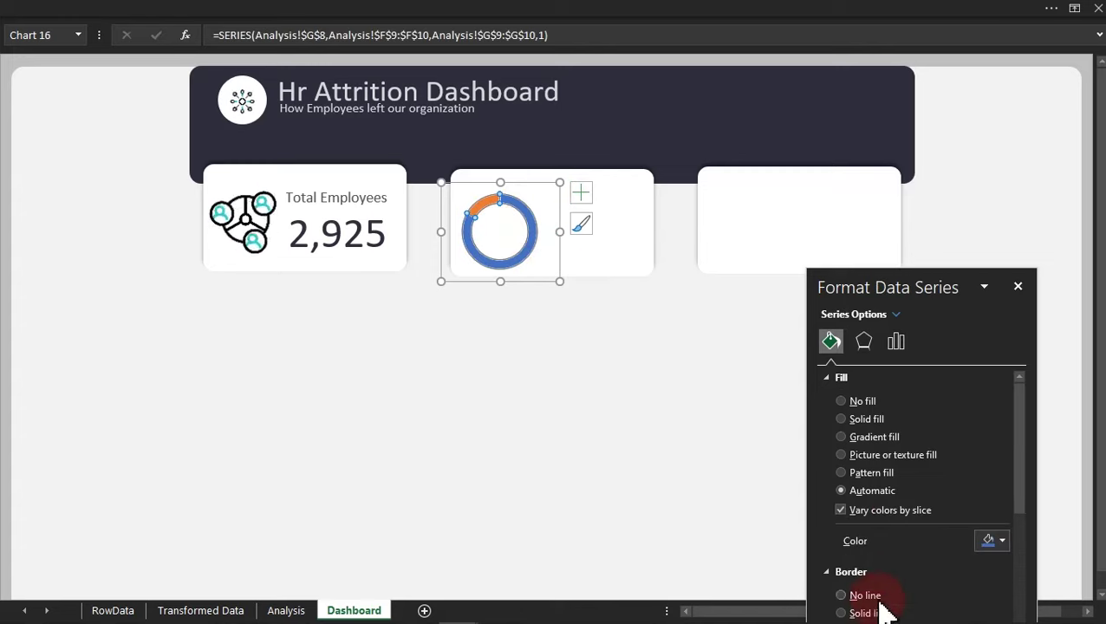
left_click(848, 595)
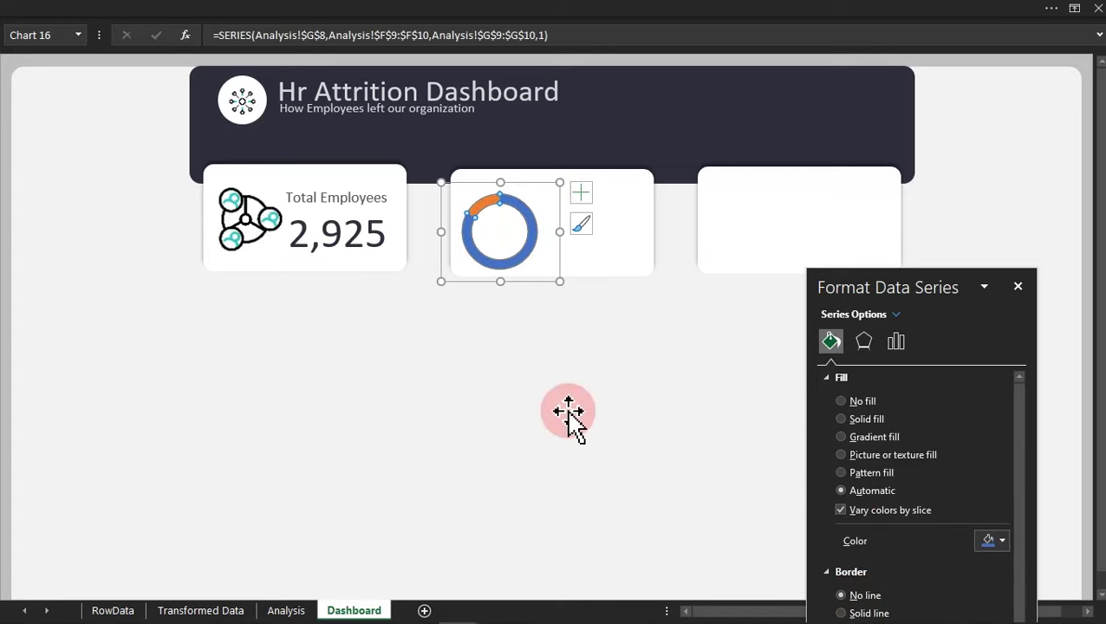
left_click(483, 278)
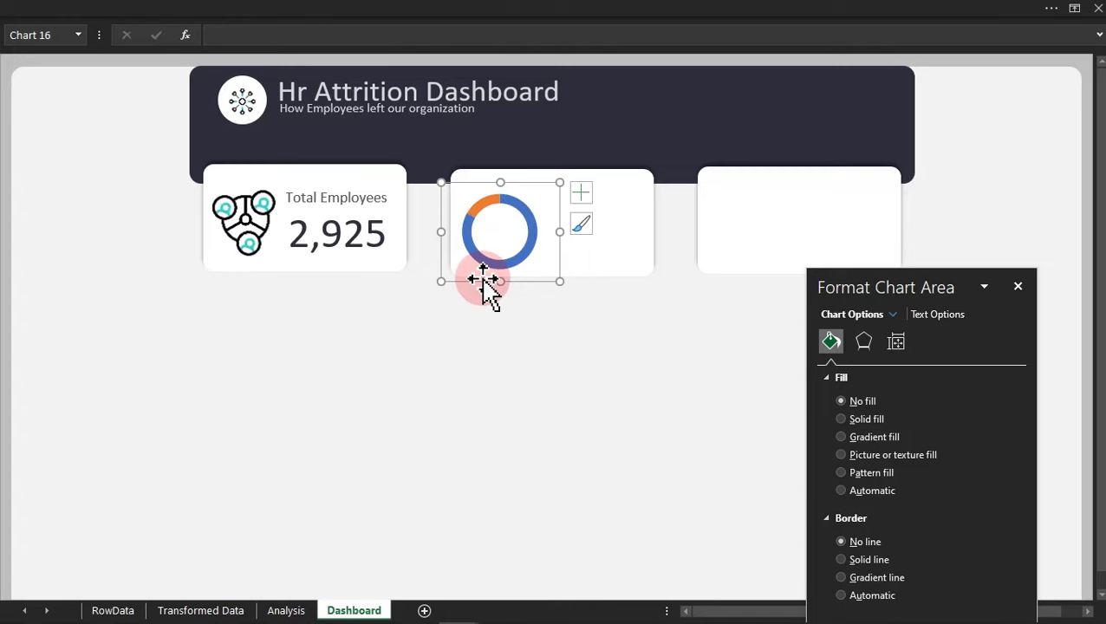
key("ctrl+d")
left_click_drag(477, 294, 715, 280)
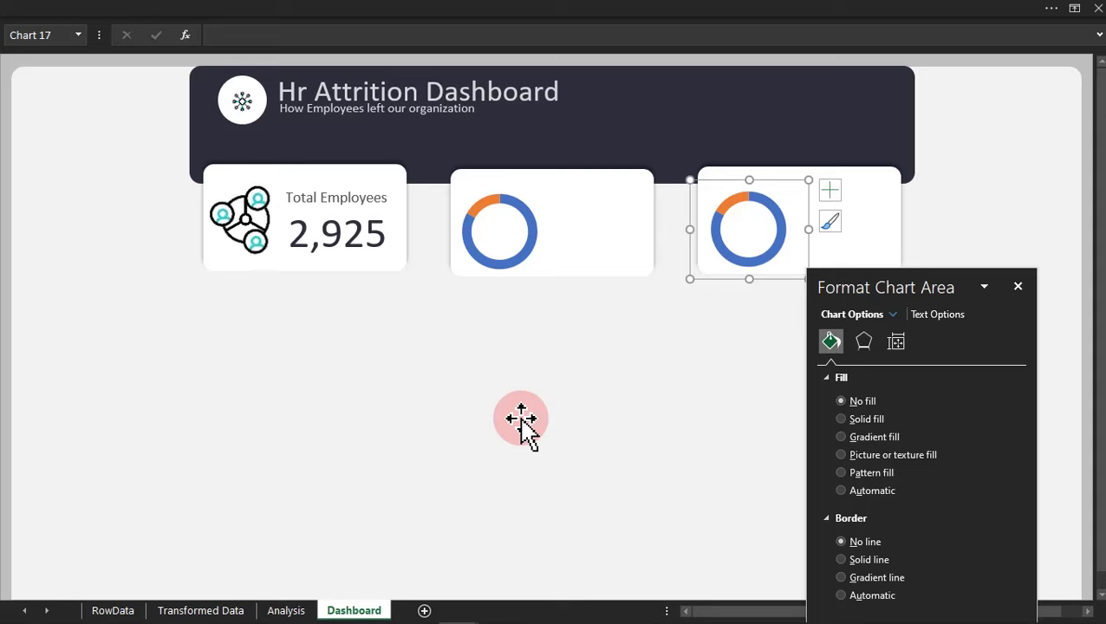
Fill the orange Ex Employees slice of the second card's doughnut chart with the custom colour #EE2868.
left_click(513, 215)
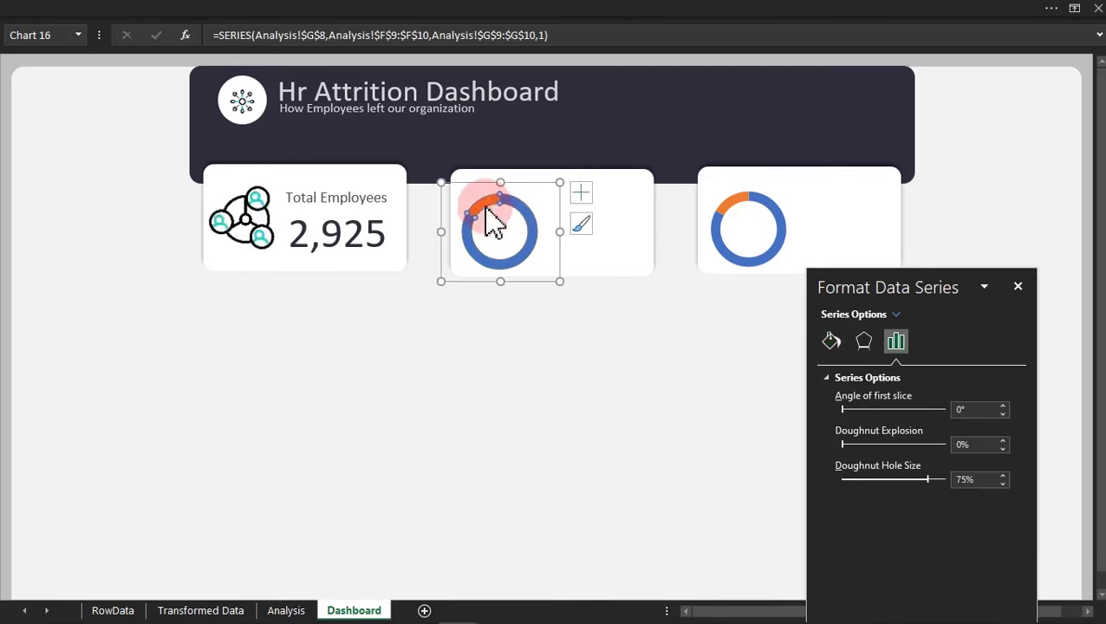
left_click(483, 206)
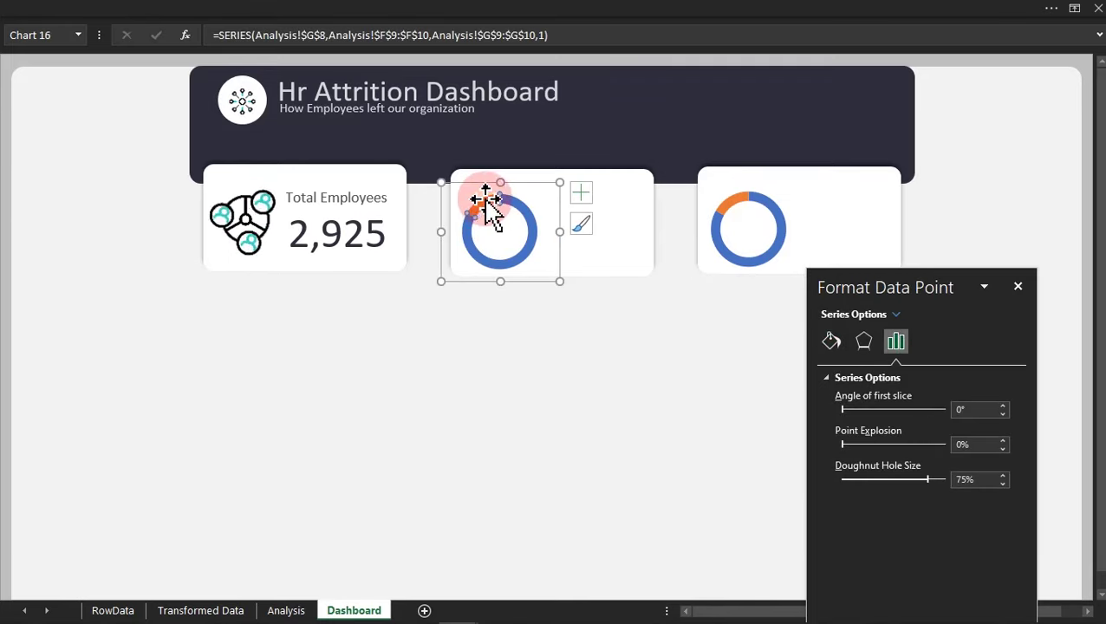
left_click_drag(888, 284, 719, 128)
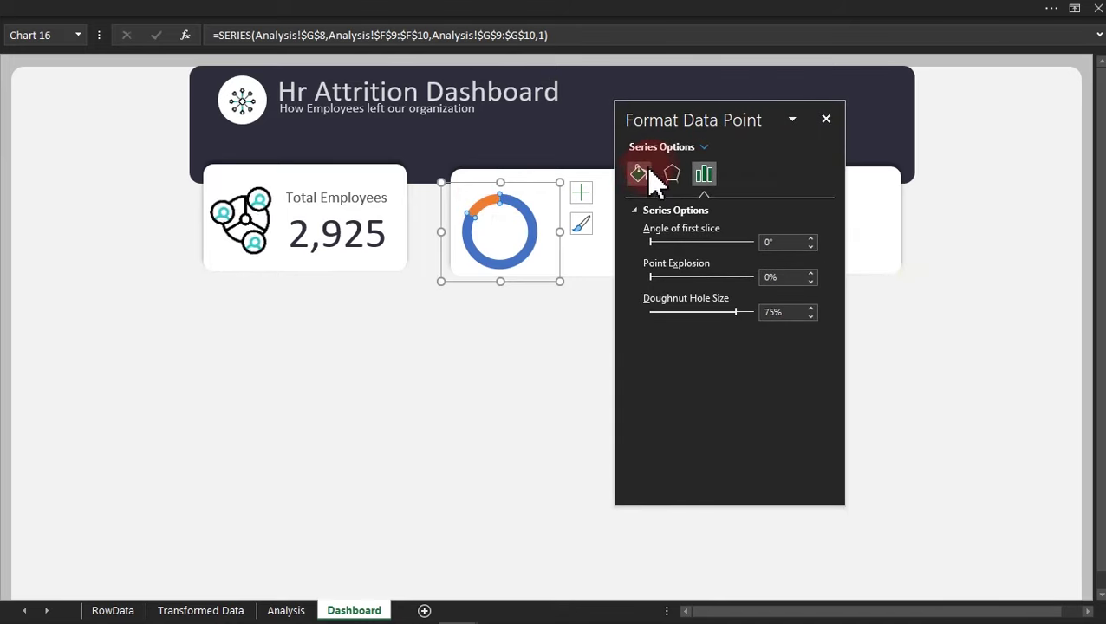
left_click(642, 175)
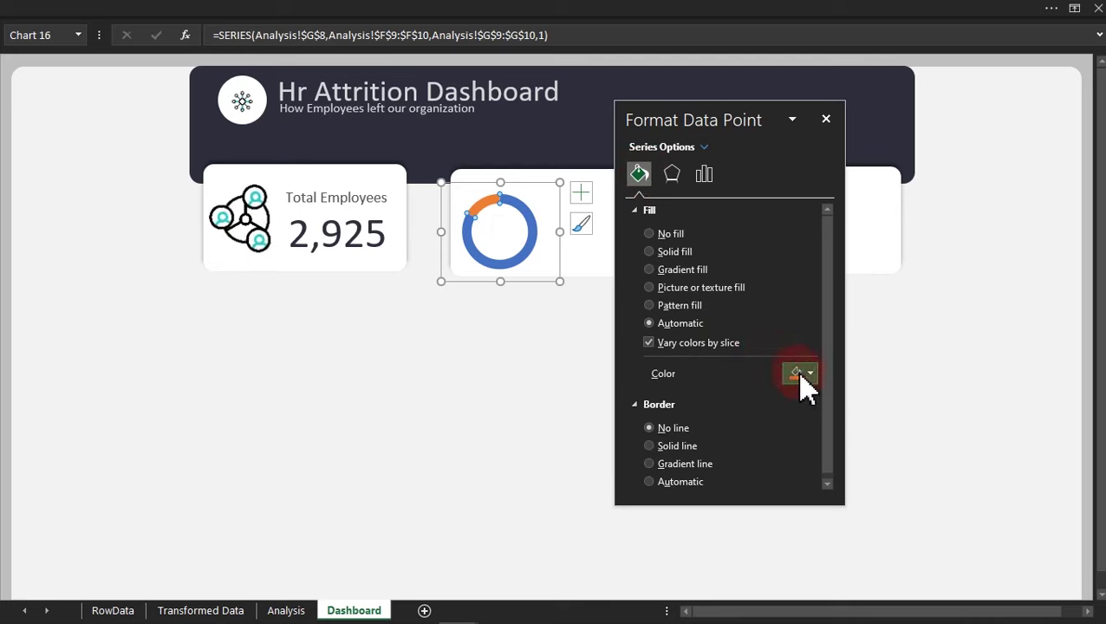
left_click(530, 239)
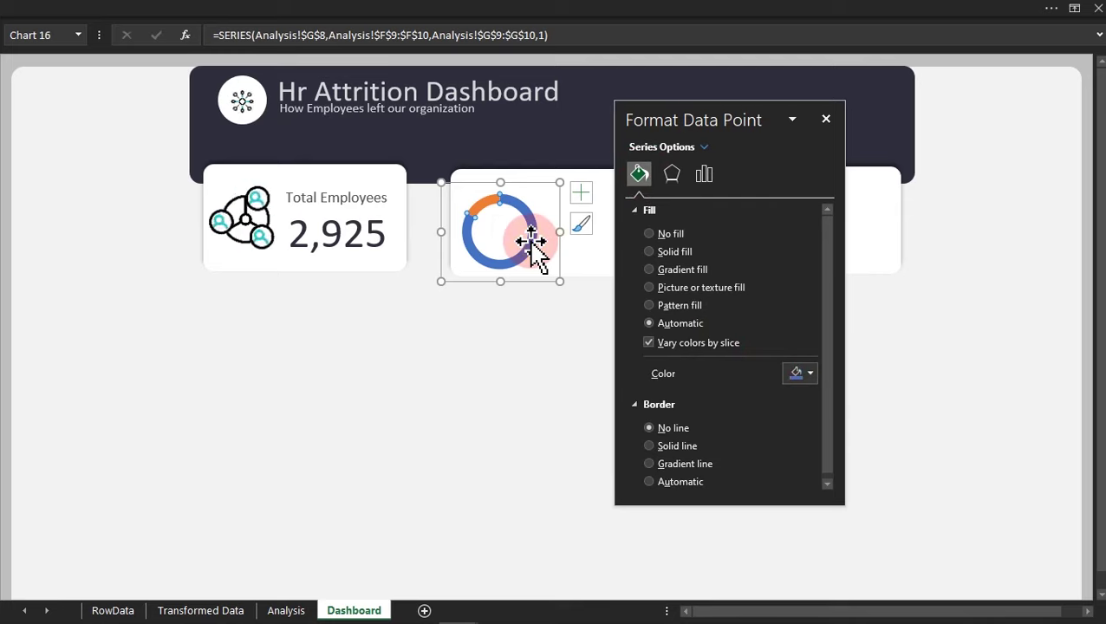
left_click(492, 207)
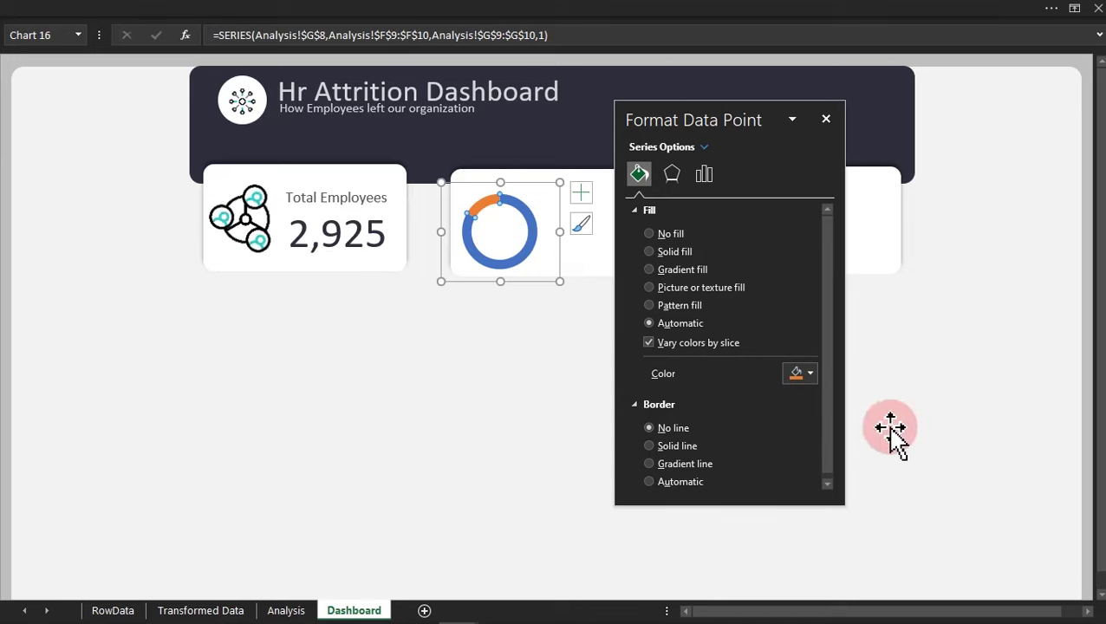
left_click(803, 378)
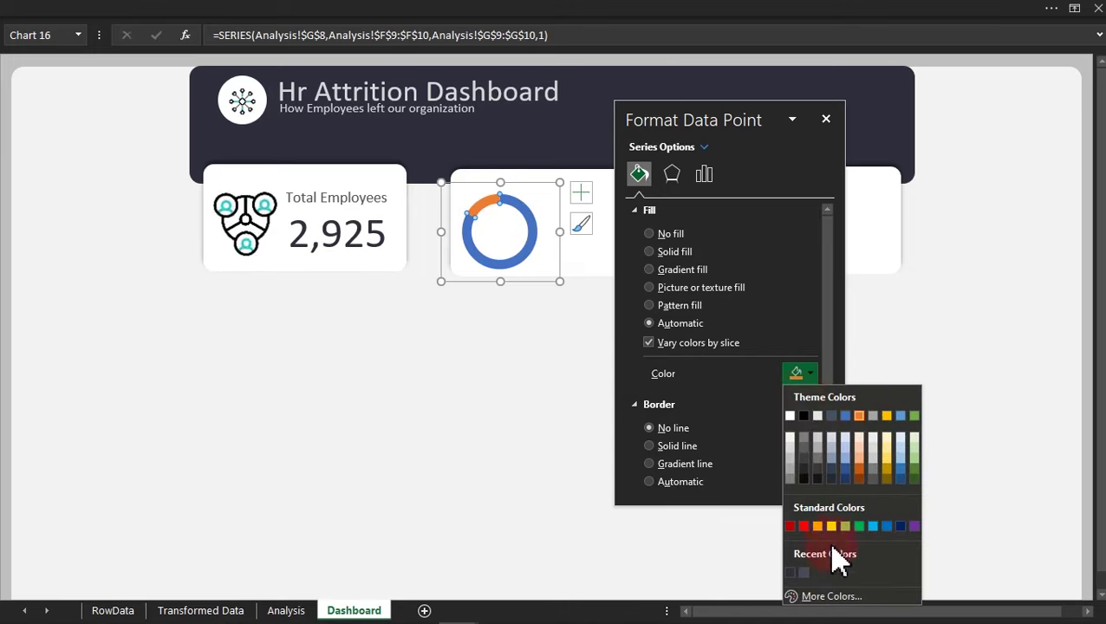
left_click(835, 597)
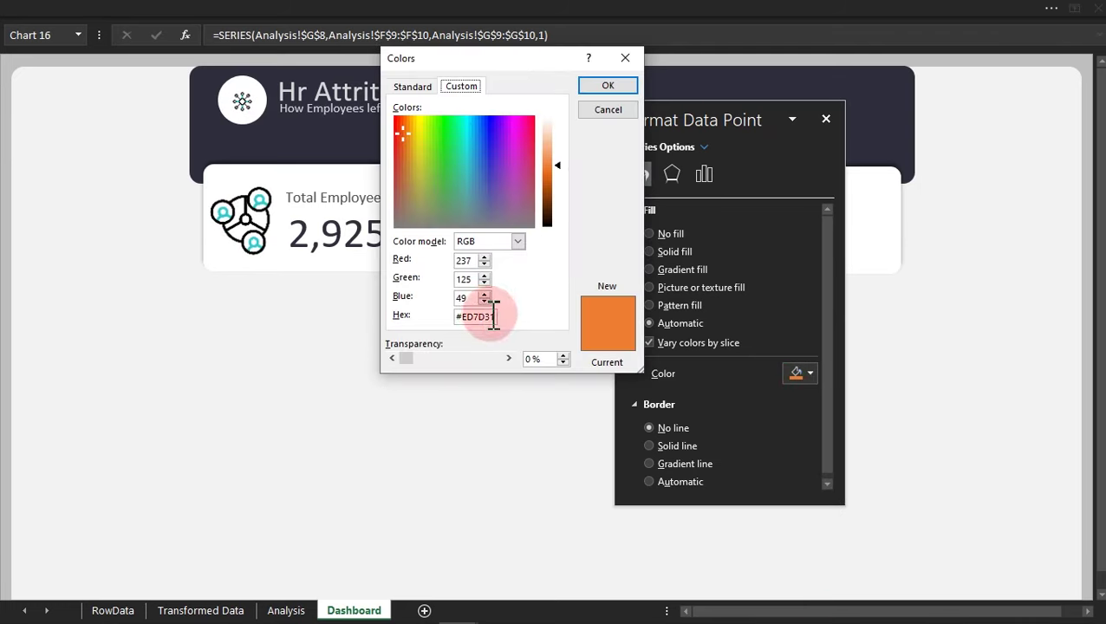
left_click_drag(499, 317, 447, 318)
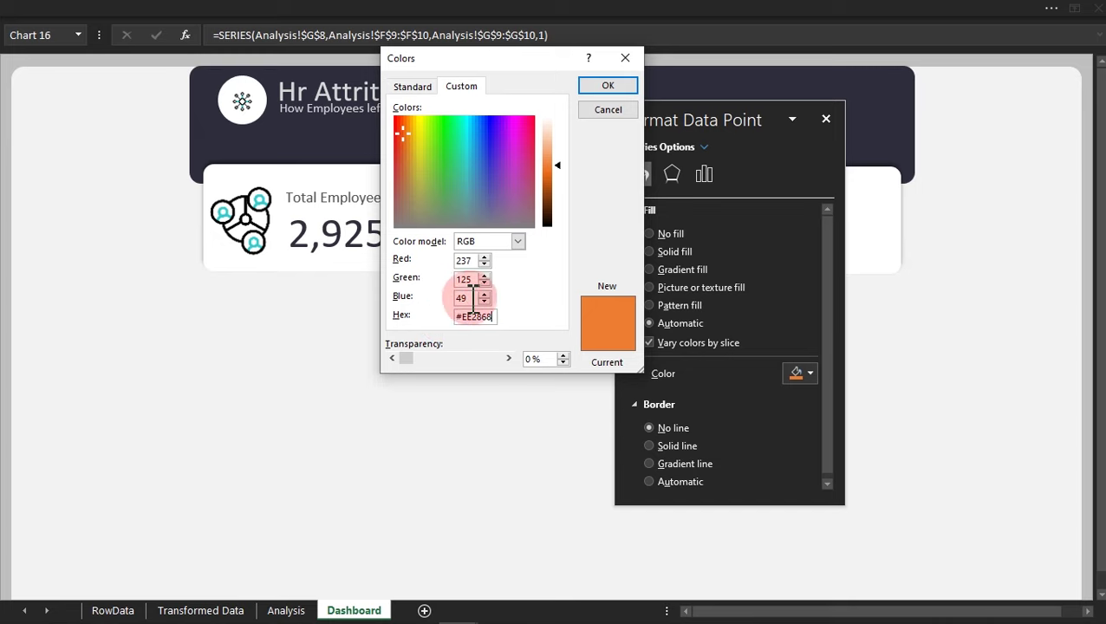
left_click(473, 297)
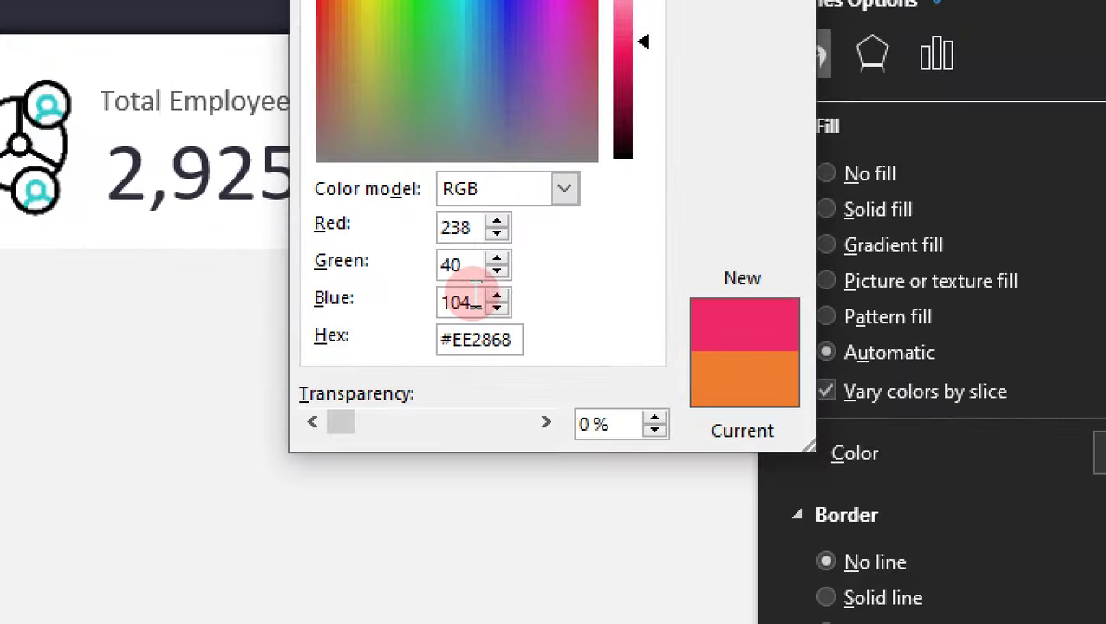
left_click(472, 279)
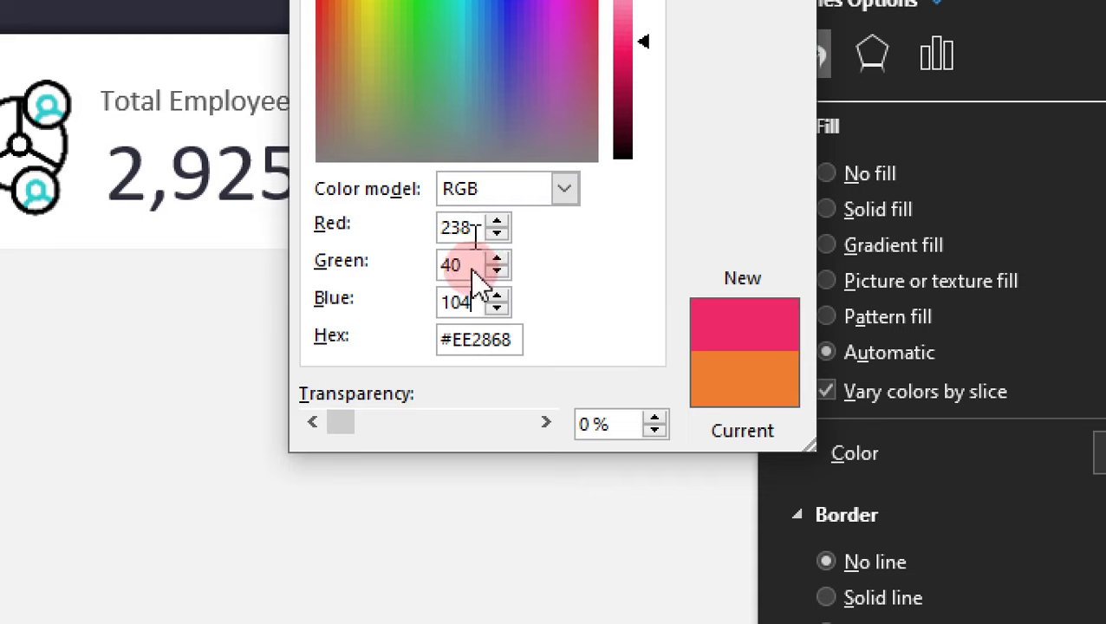
left_click(462, 302)
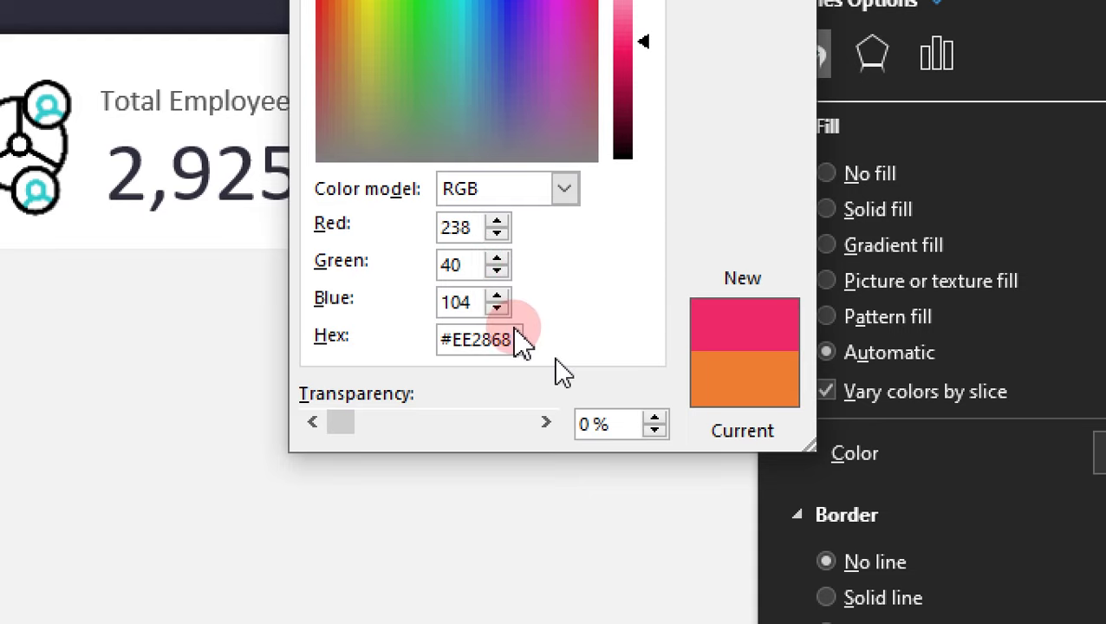
left_click_drag(512, 340, 457, 334)
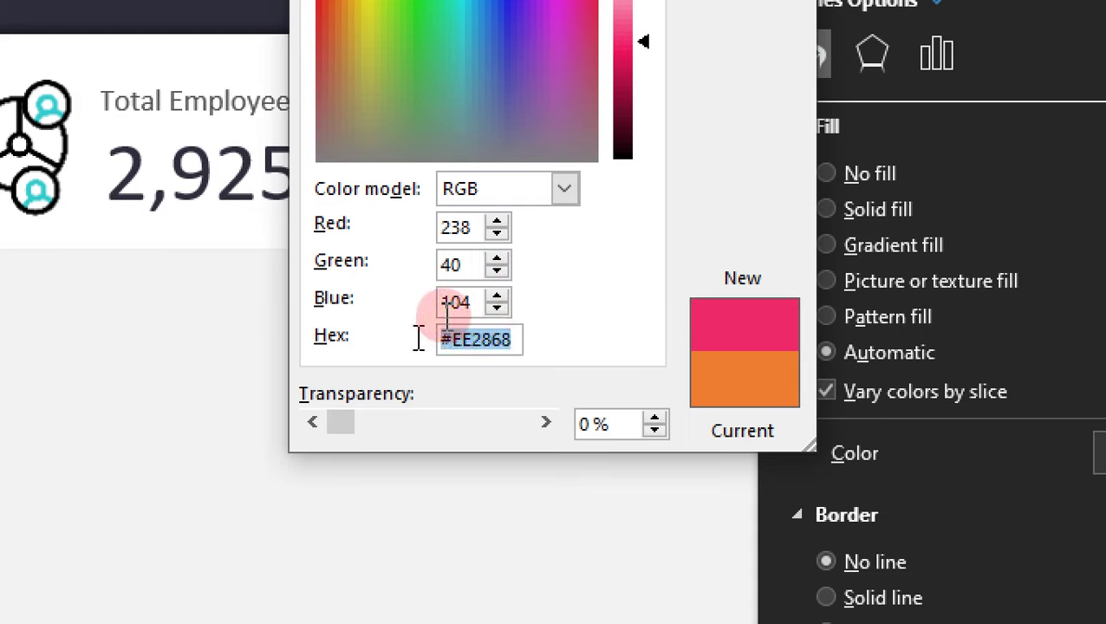
left_click(511, 341)
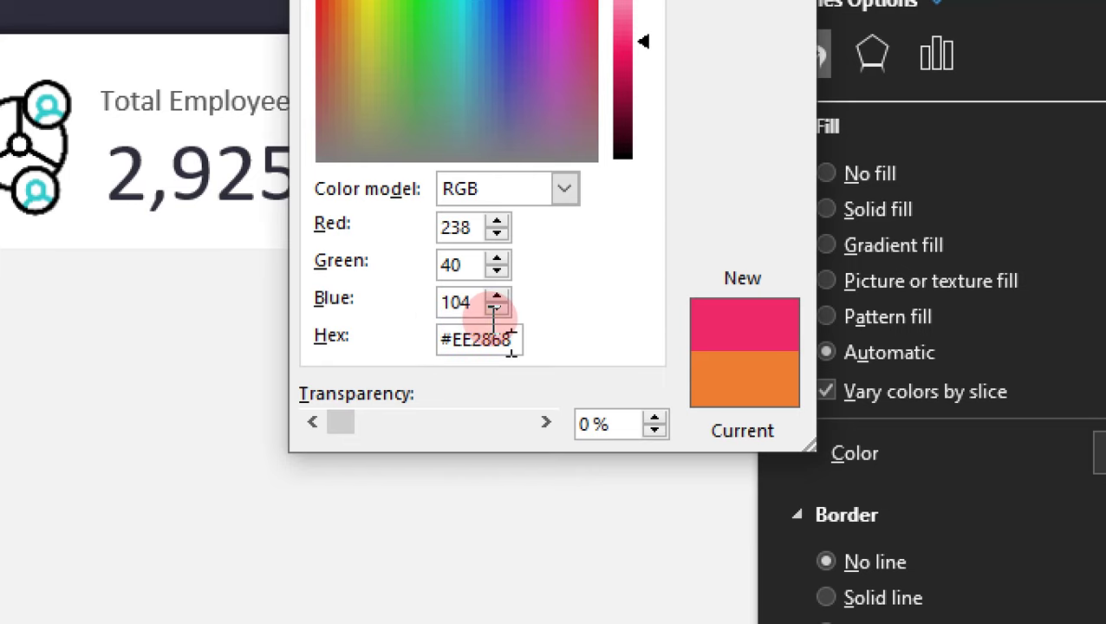
key("Return")
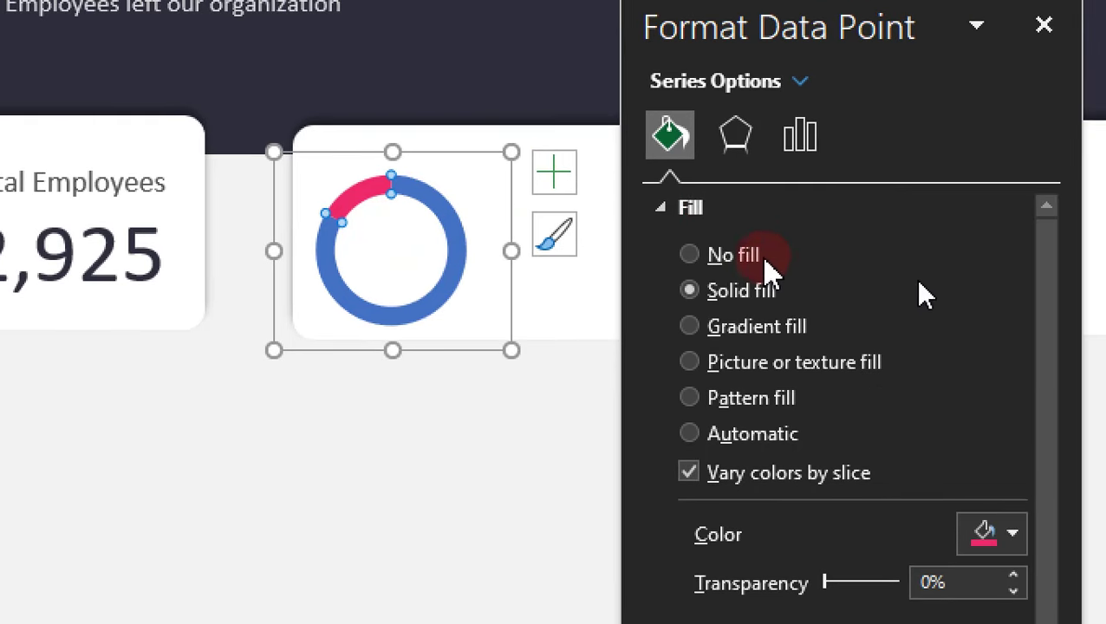
key("ctrl+z")
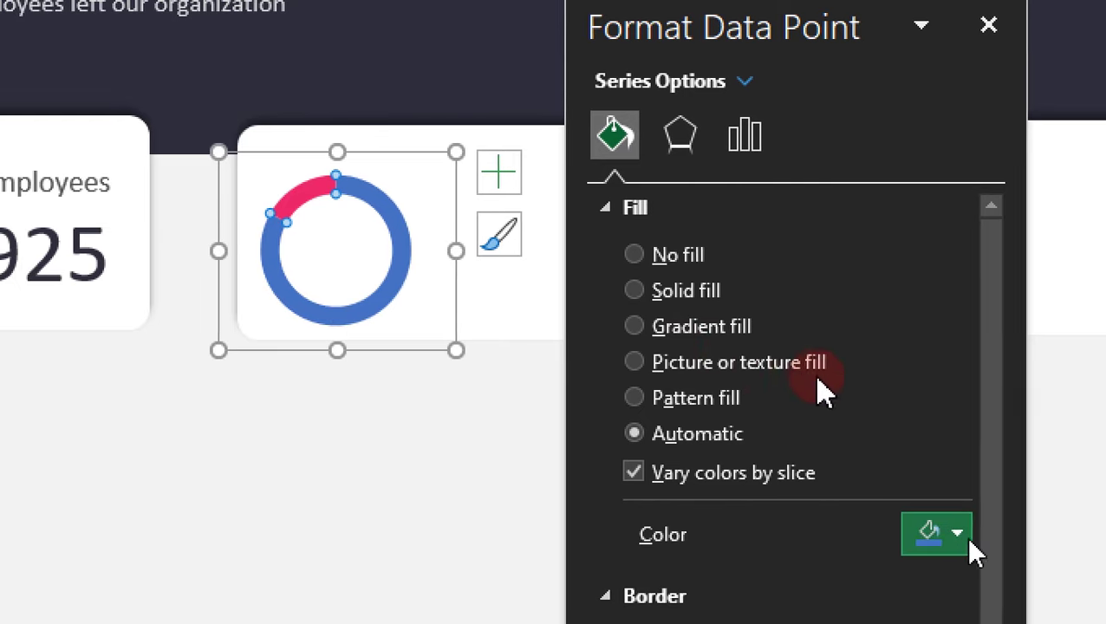
Fill the blue Current Employees slice of the second card's doughnut chart with a light grey shade of White, Background 1.
left_click(951, 538)
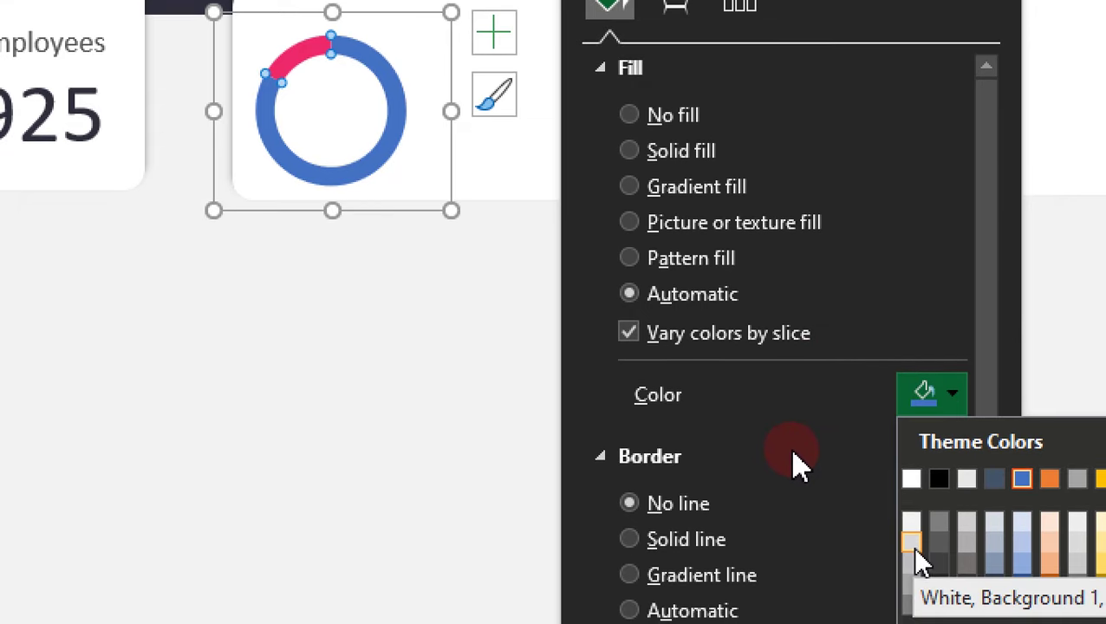
left_click(912, 551)
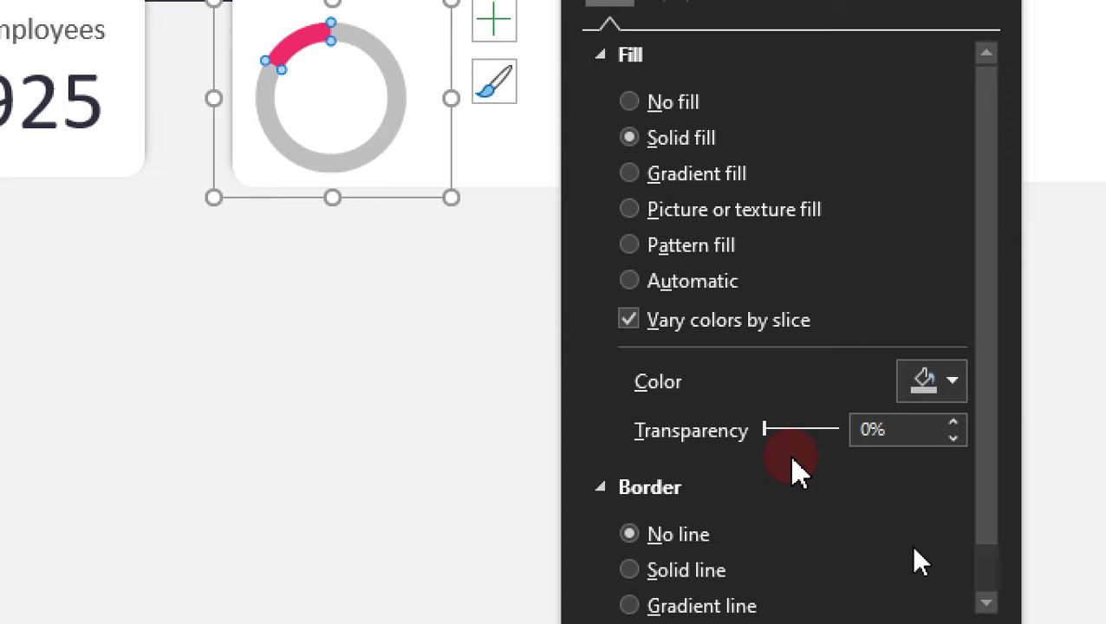
left_click(953, 384)
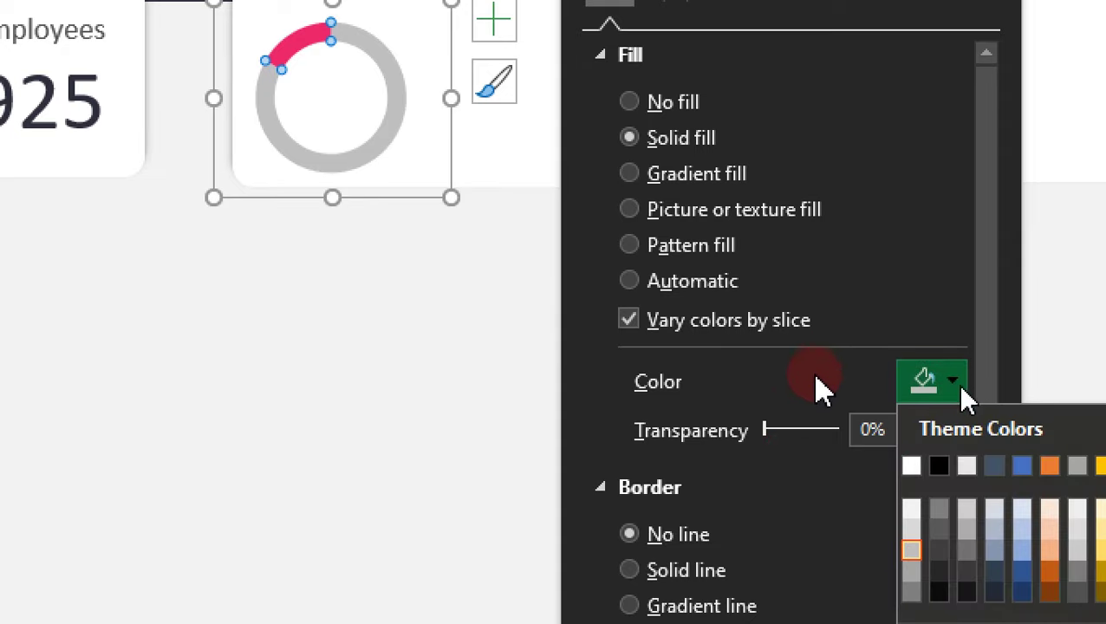
left_click(912, 529)
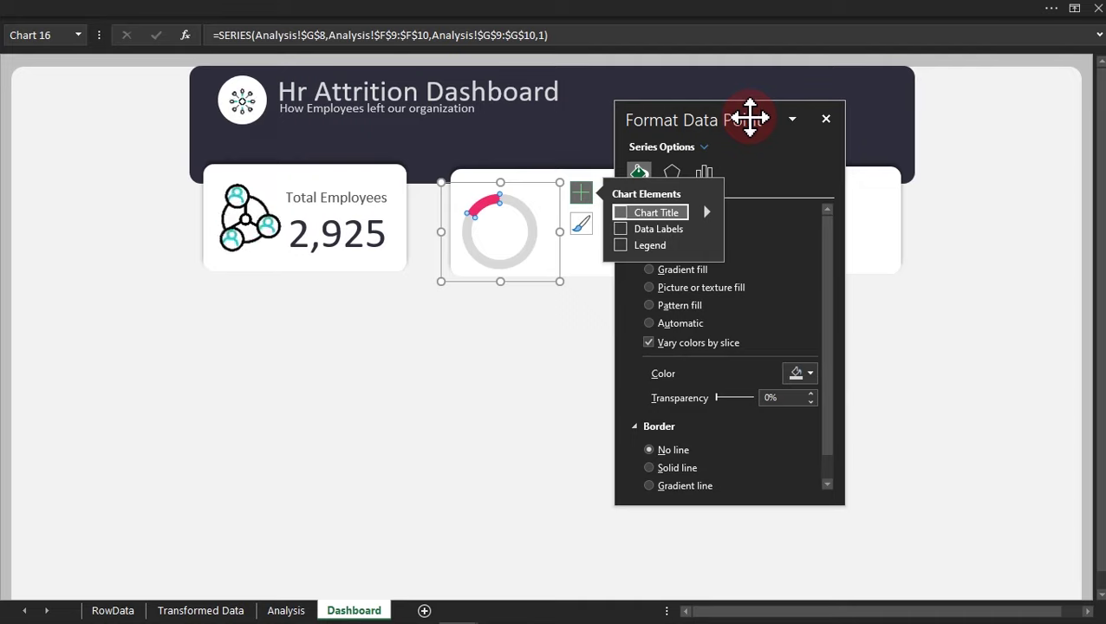
Fill the orange Ex Employees slice of the third card's doughnut chart with the same light grey.
left_click_drag(831, 80, 333, 336)
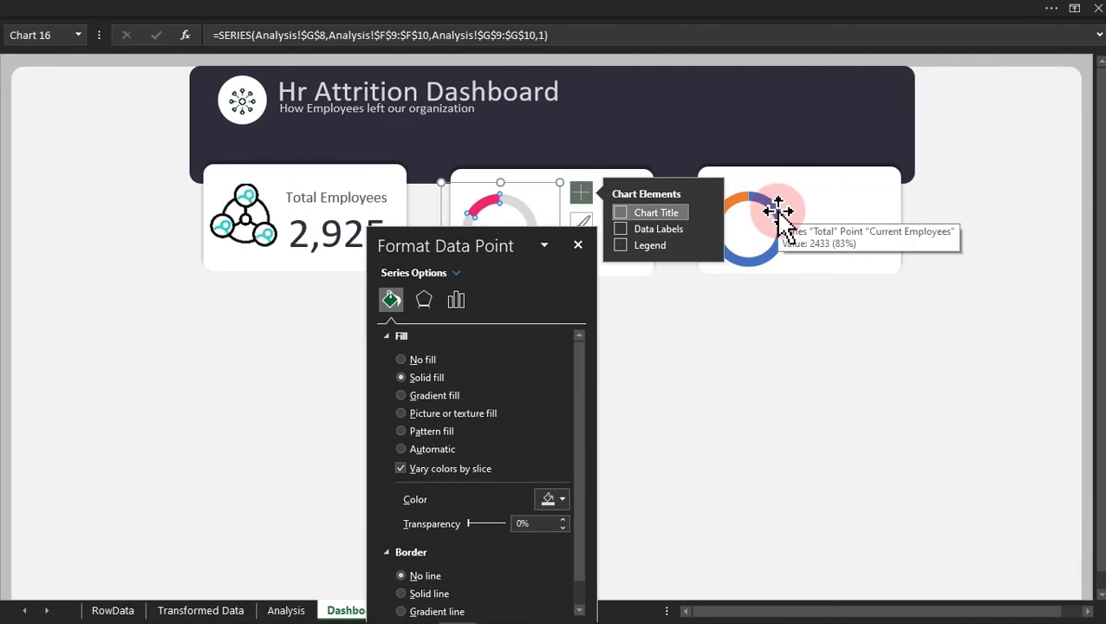
left_click(737, 204)
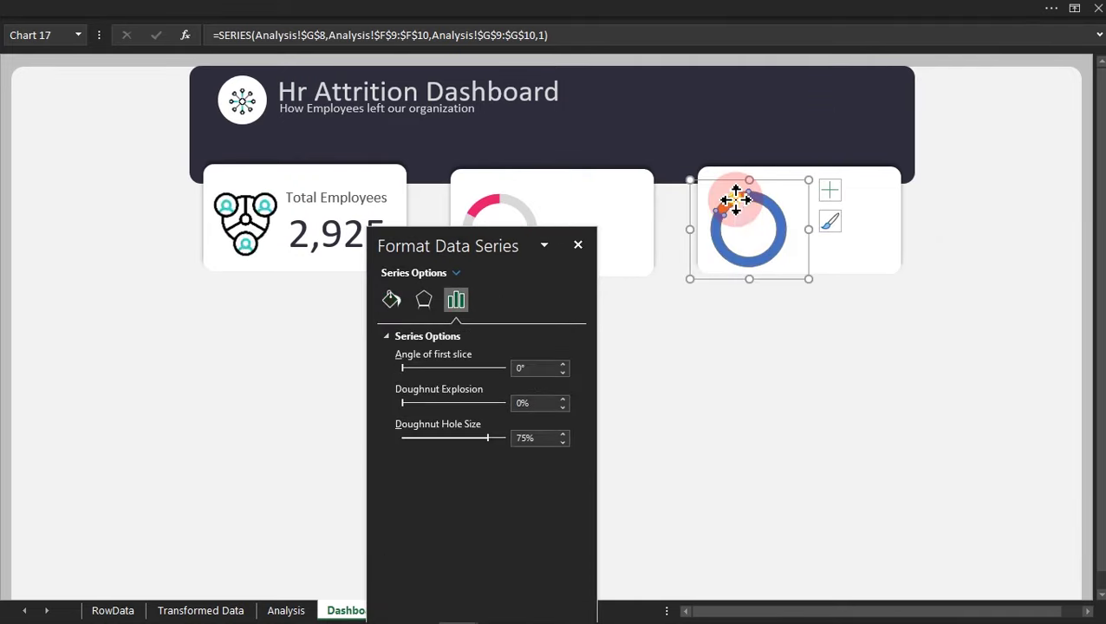
left_click(391, 301)
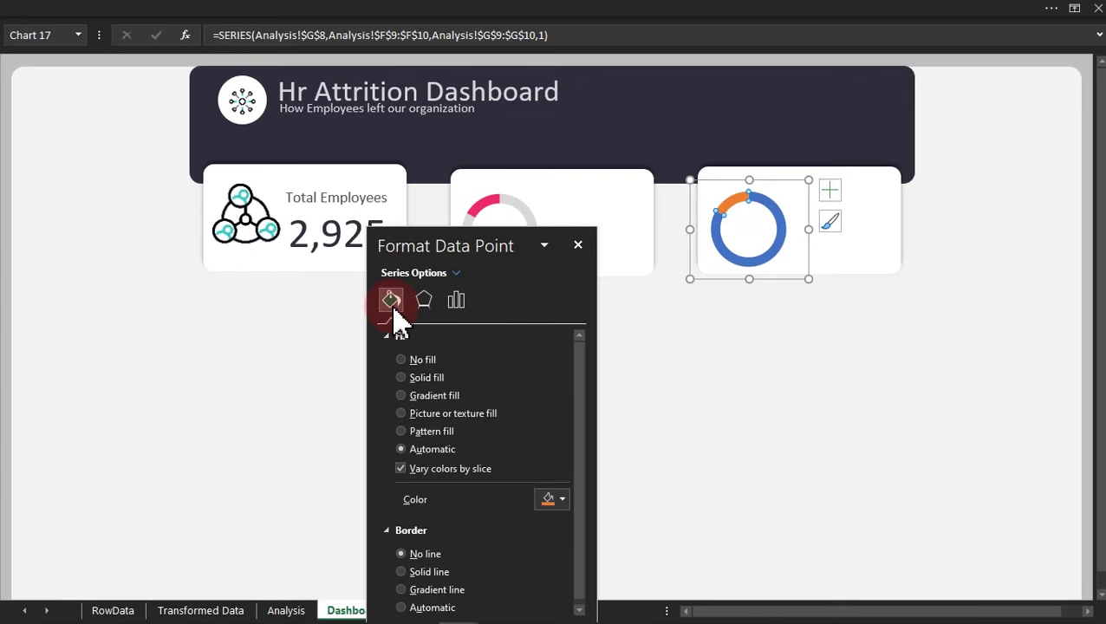
left_click(559, 501)
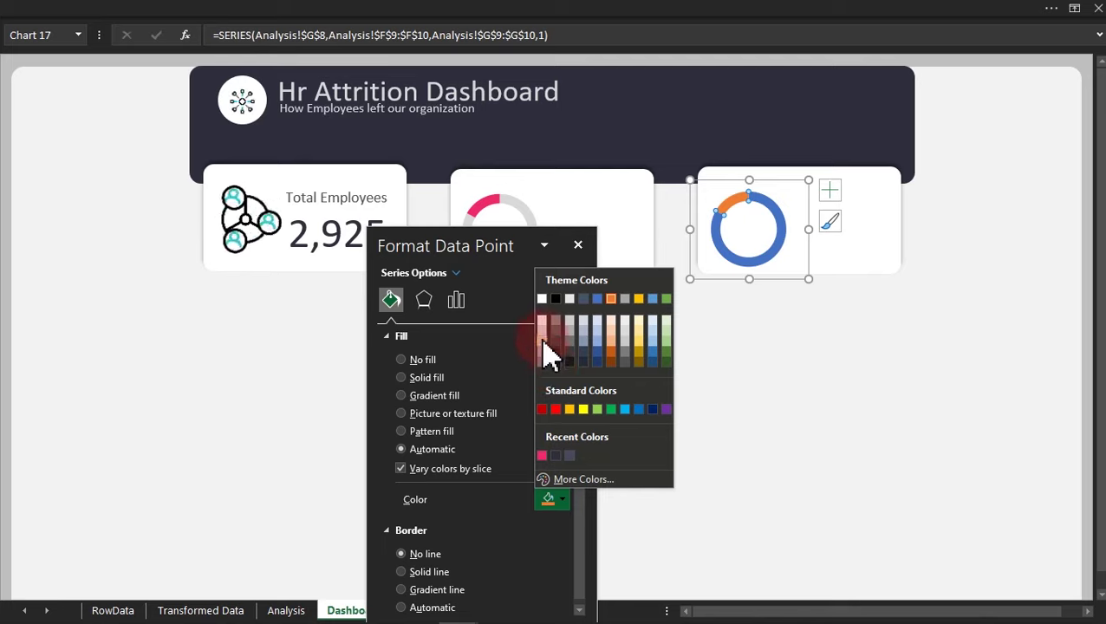
left_click(543, 338)
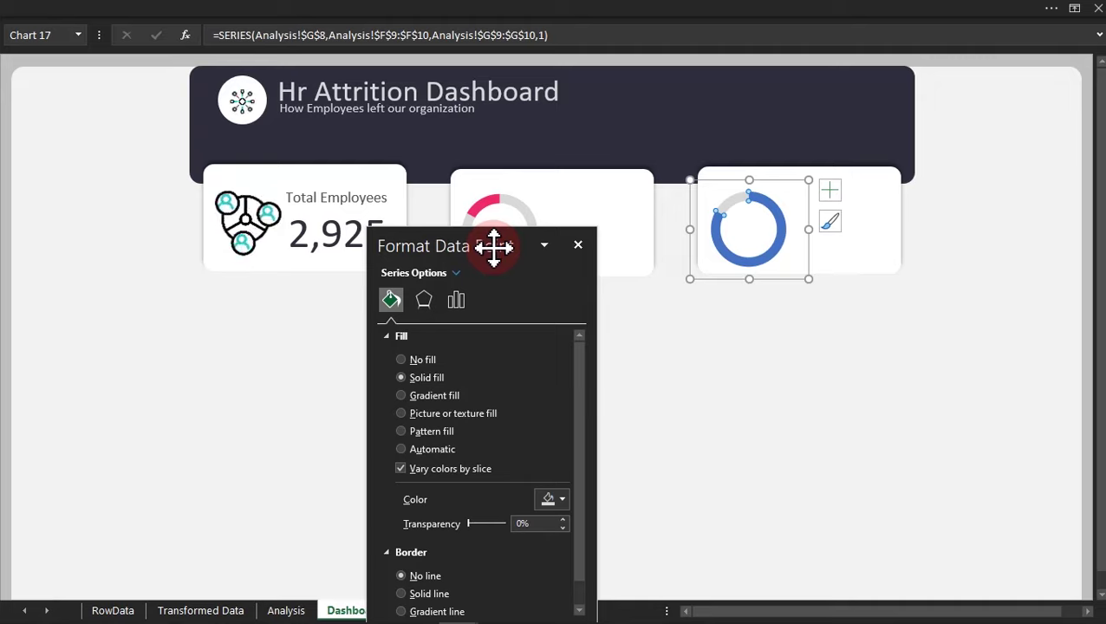
Fill the blue Current Employees slice of the third card's doughnut chart with the custom colour #1C9EA4 and close the formatting pane.
left_click(773, 252)
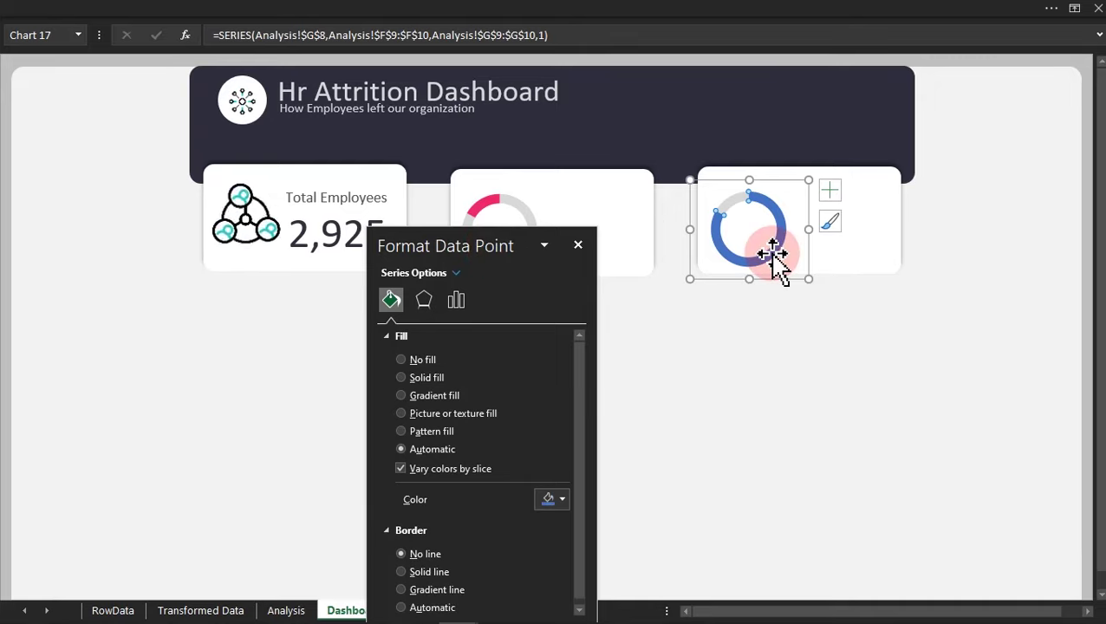
left_click(564, 501)
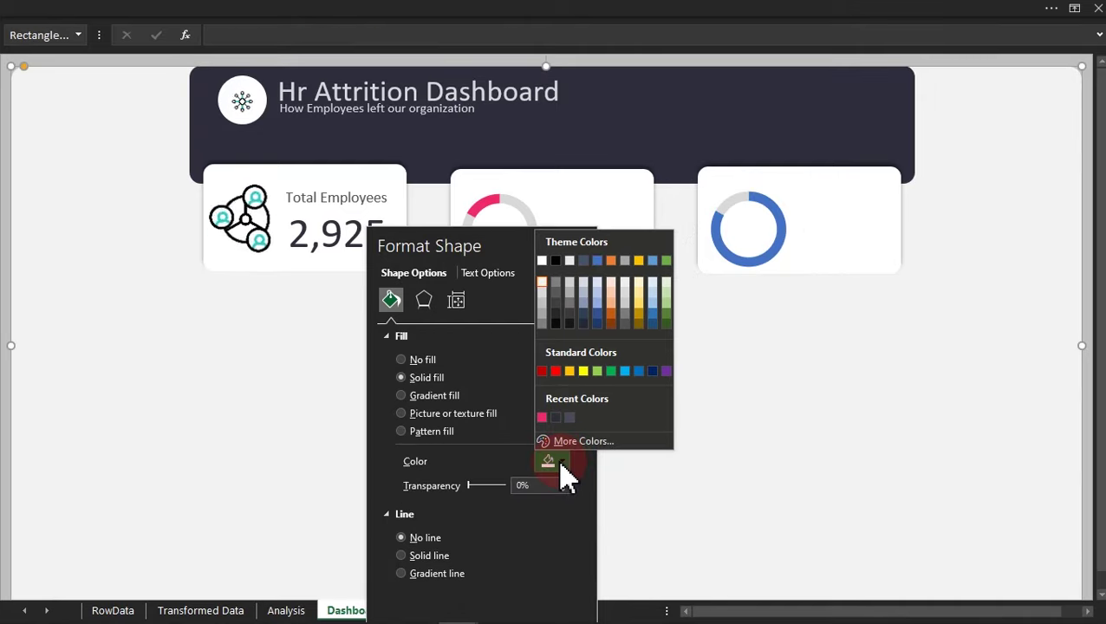
left_click(754, 271)
left_click(756, 261)
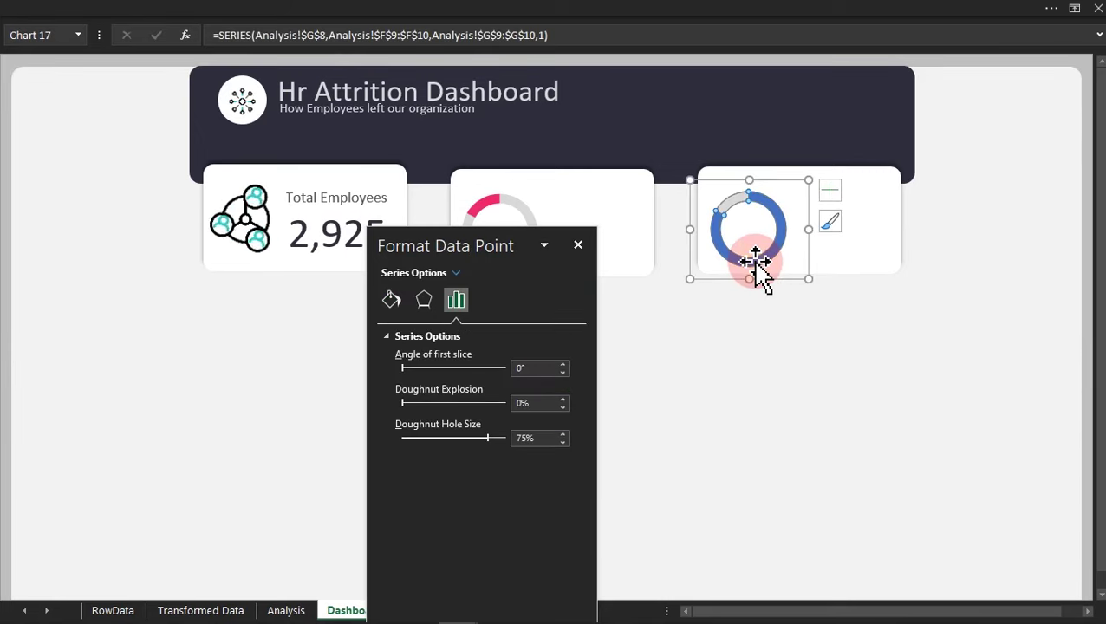
left_click(391, 300)
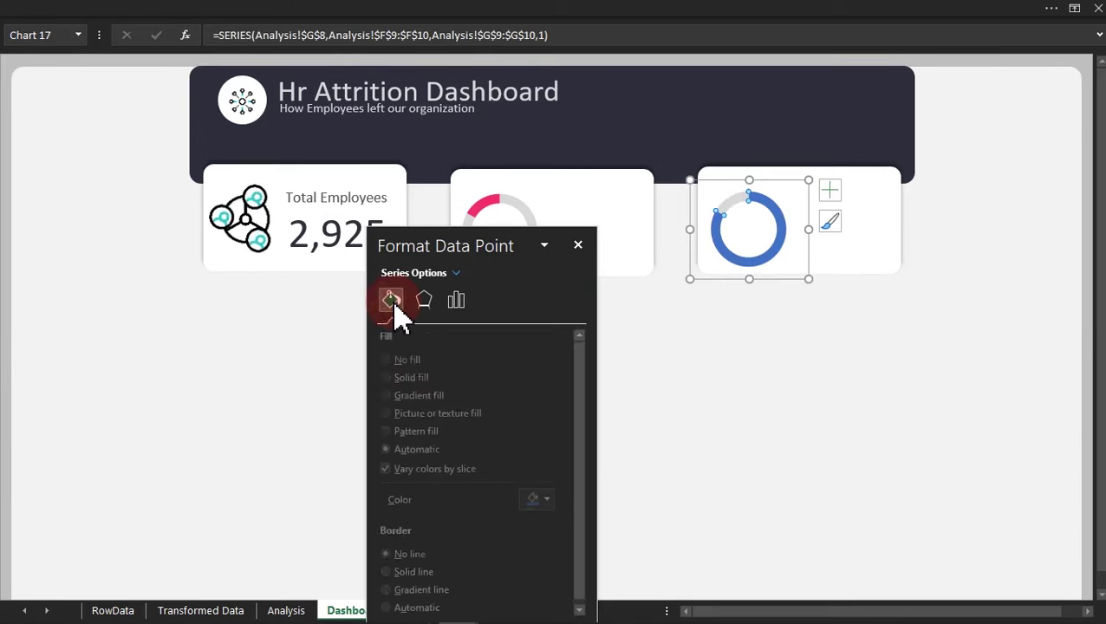
left_click(562, 500)
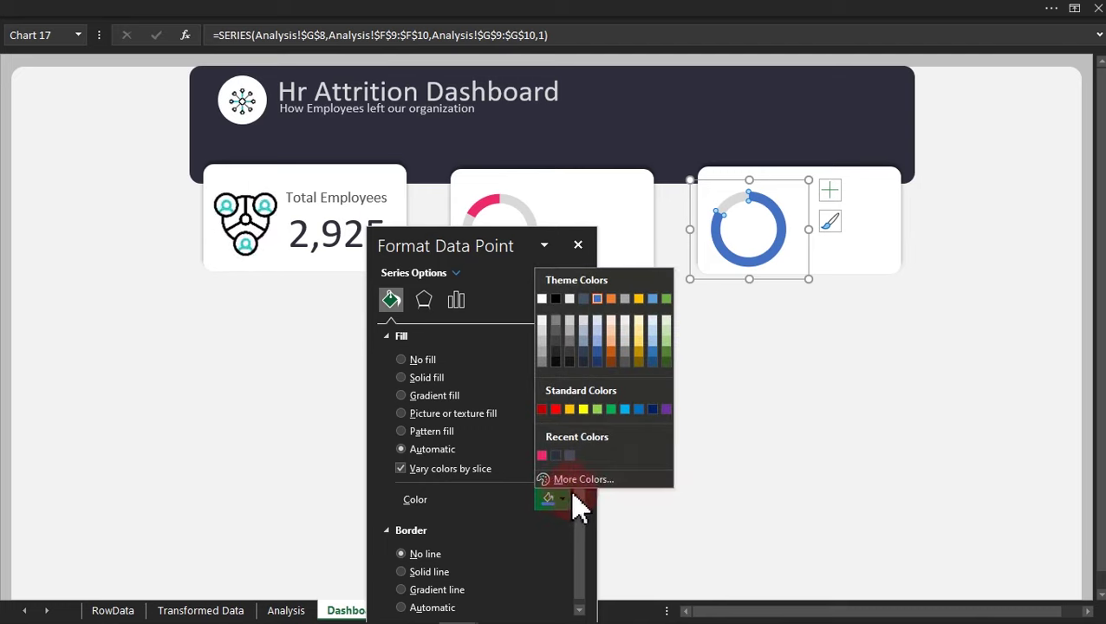
left_click(583, 482)
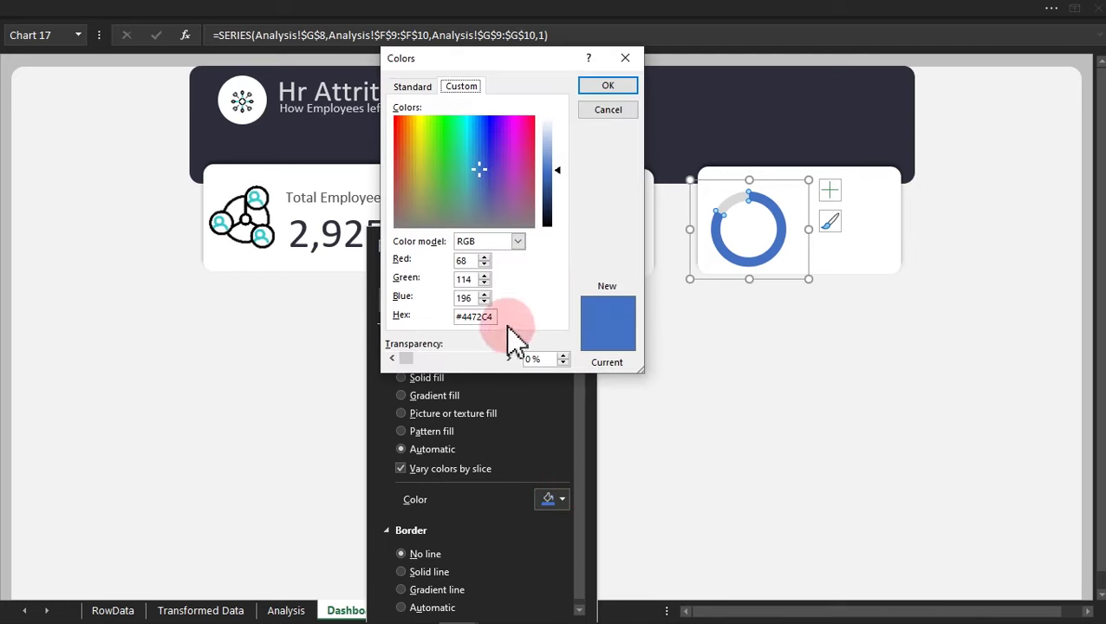
double_click(488, 316)
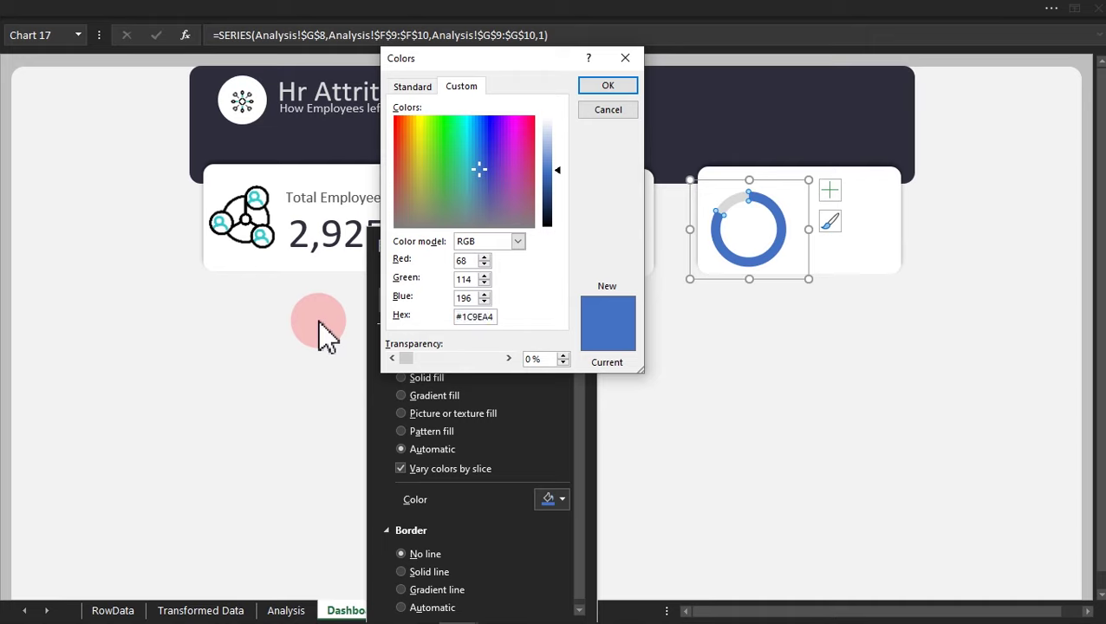
left_click(474, 278)
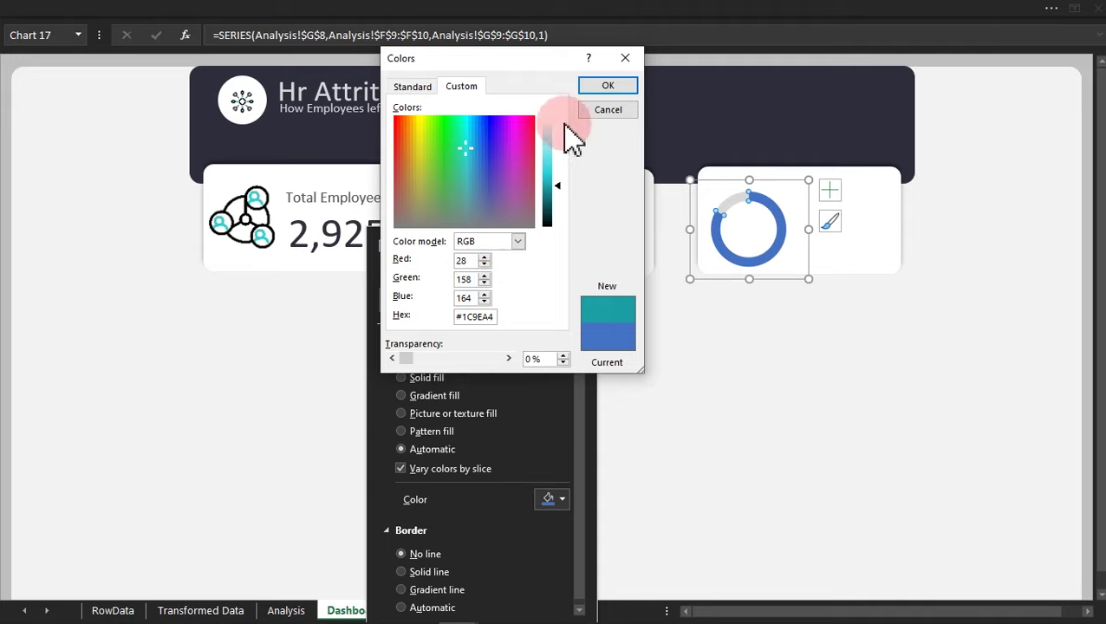
left_click(609, 86)
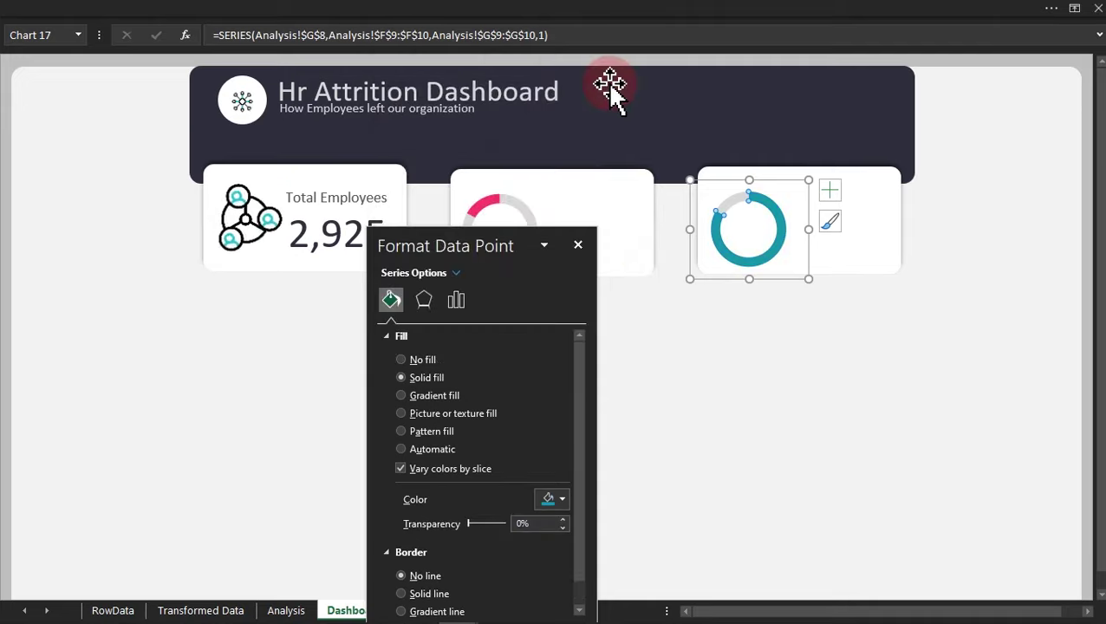
left_click(580, 247)
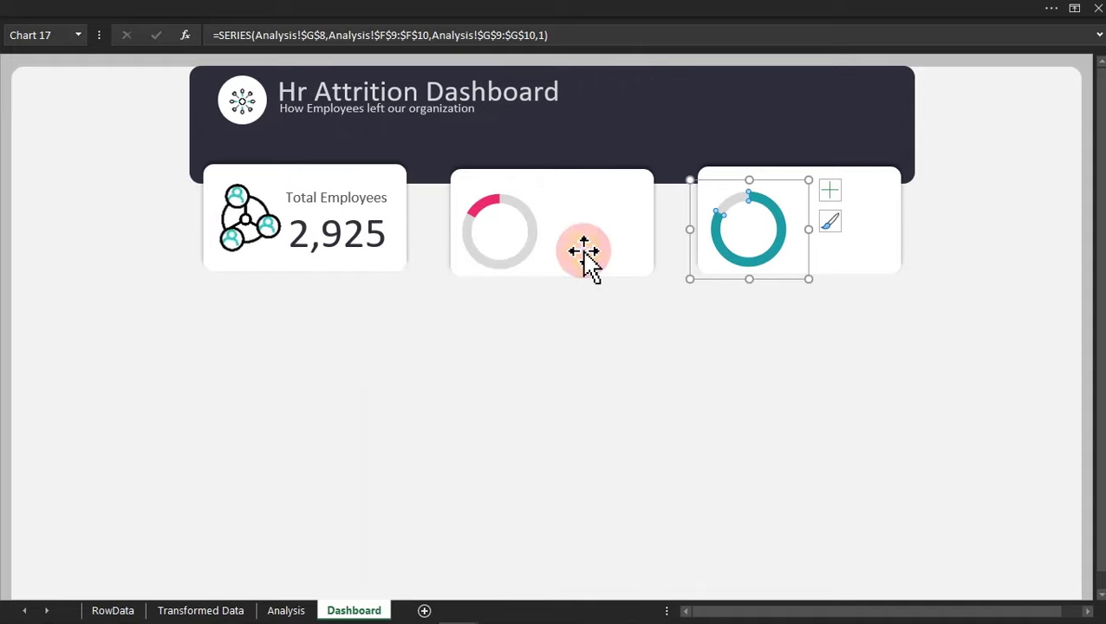
left_click(616, 346)
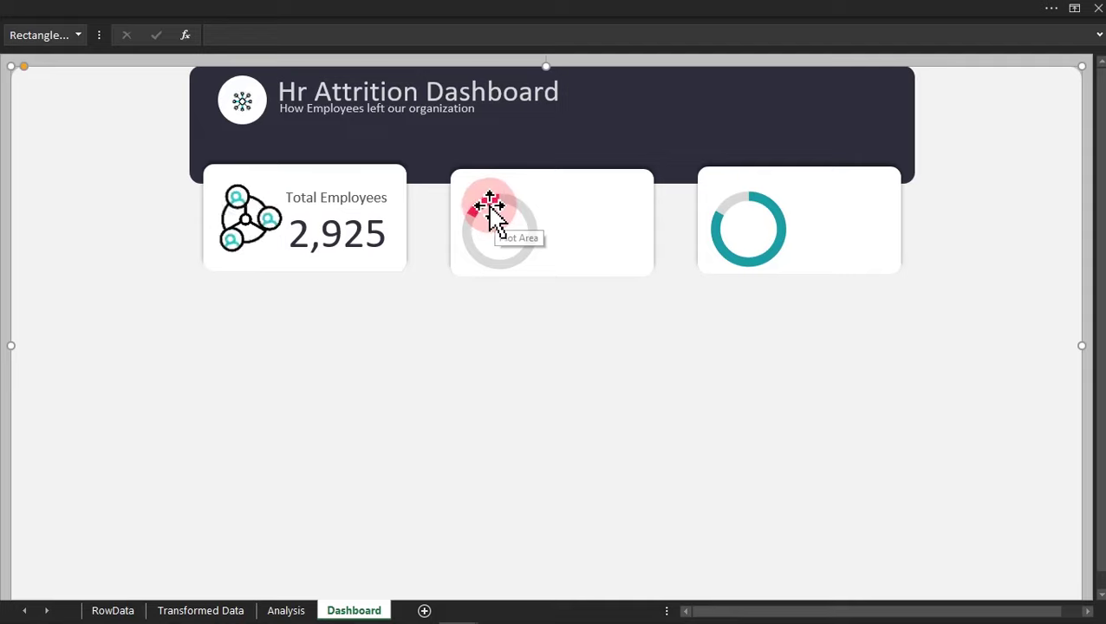
Duplicate the Total Employees value text box, link the copy to =Analysis!H10, and fit it inside the second card's doughnut.
mouse_move(488, 209)
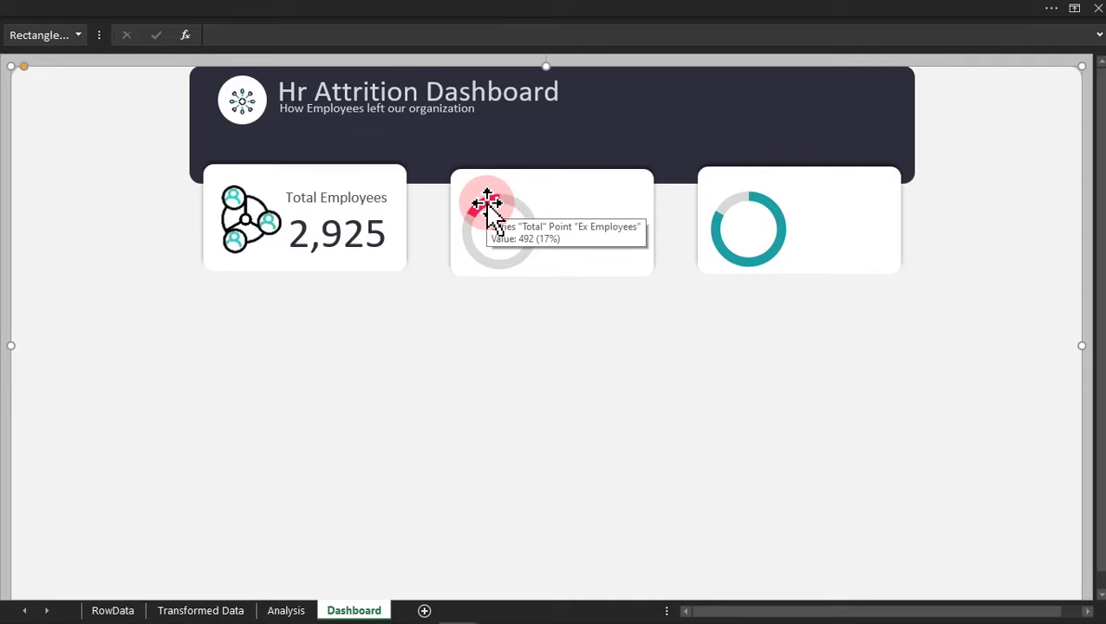
mouse_move(767, 258)
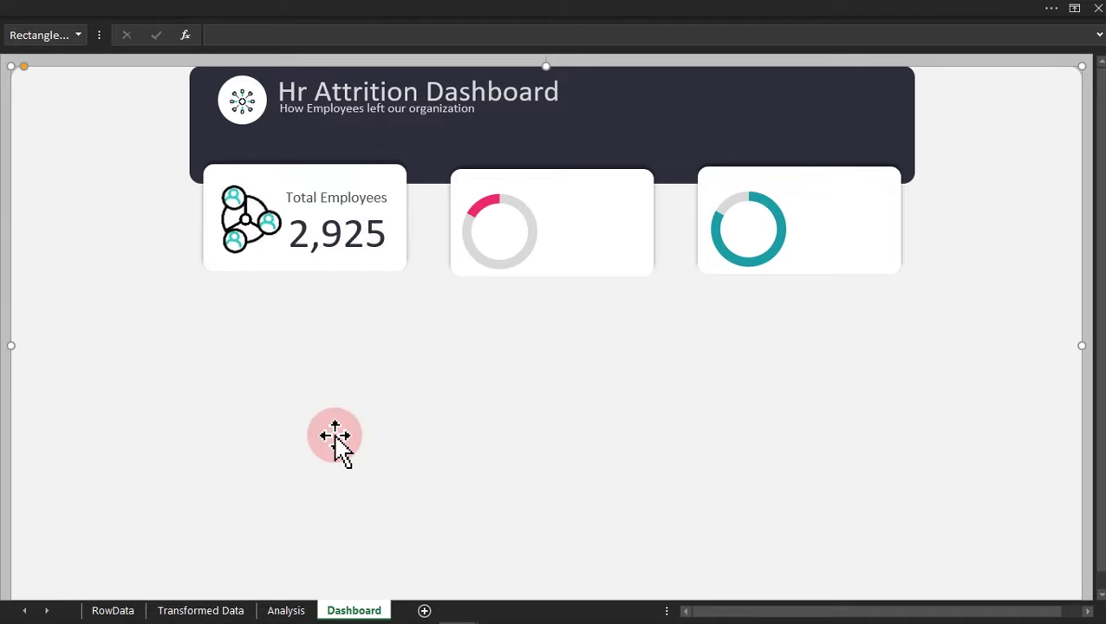
left_click(353, 239)
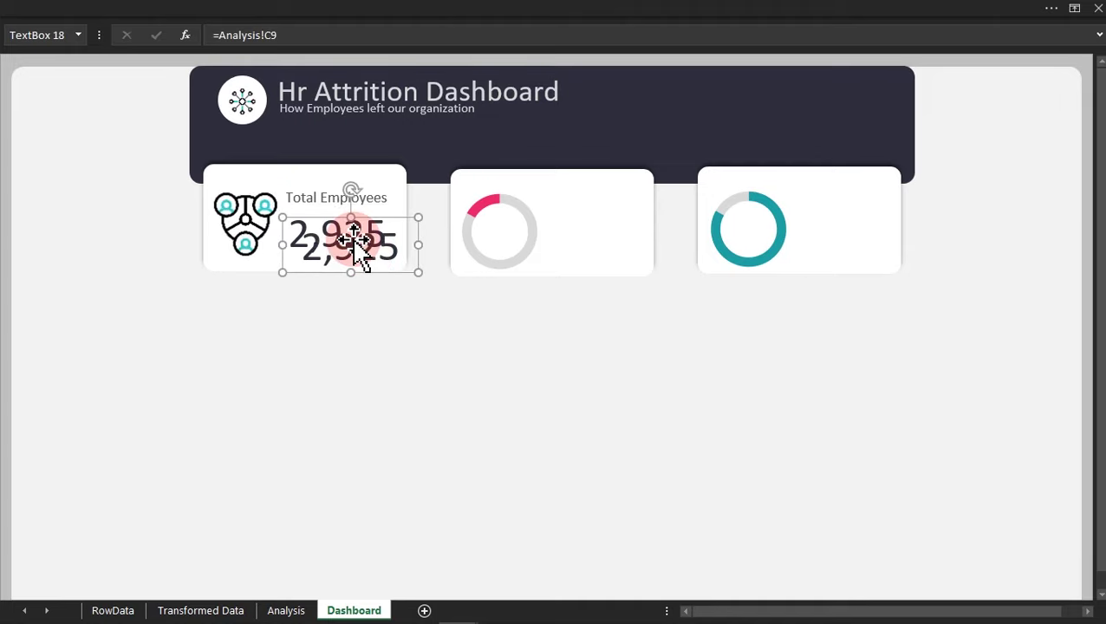
left_click_drag(359, 248, 481, 251)
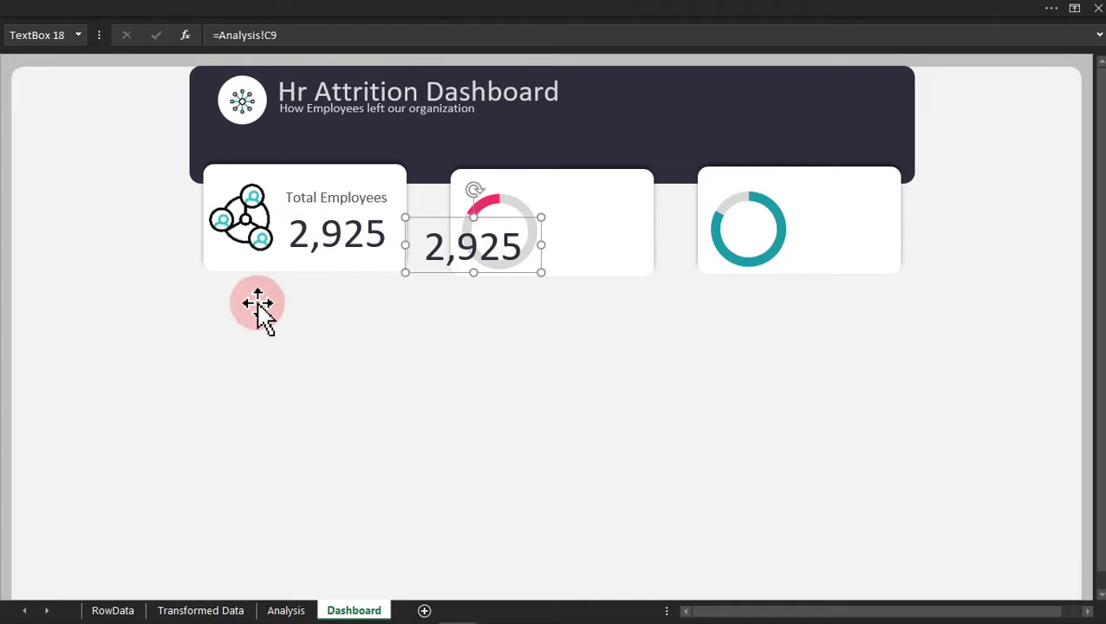
left_click(292, 34)
left_click(232, 35)
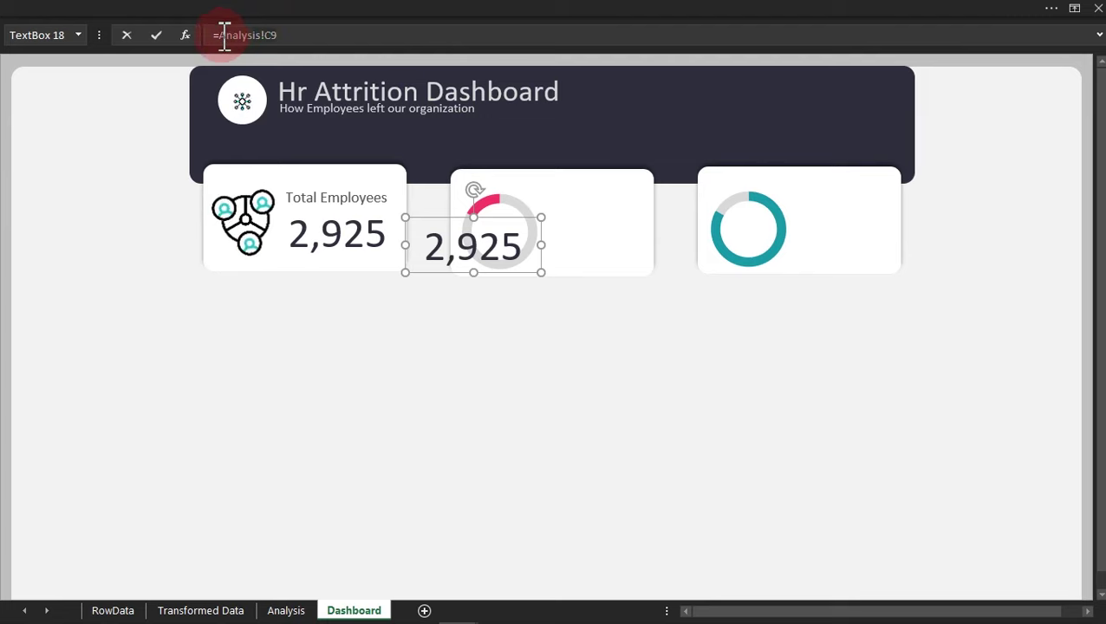
left_click(286, 611)
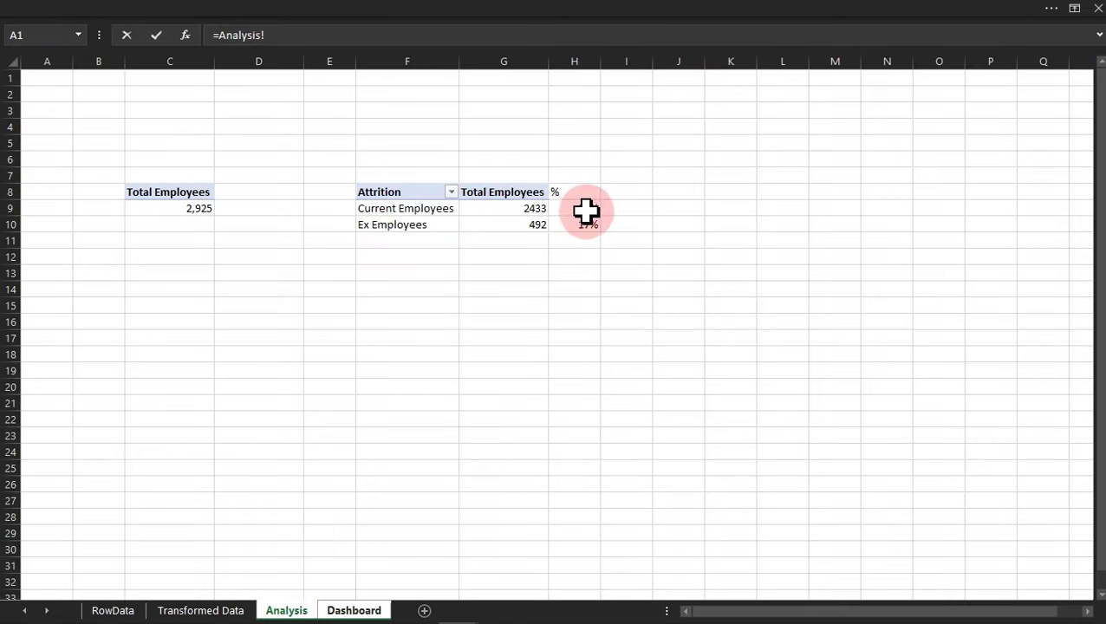
key("Return")
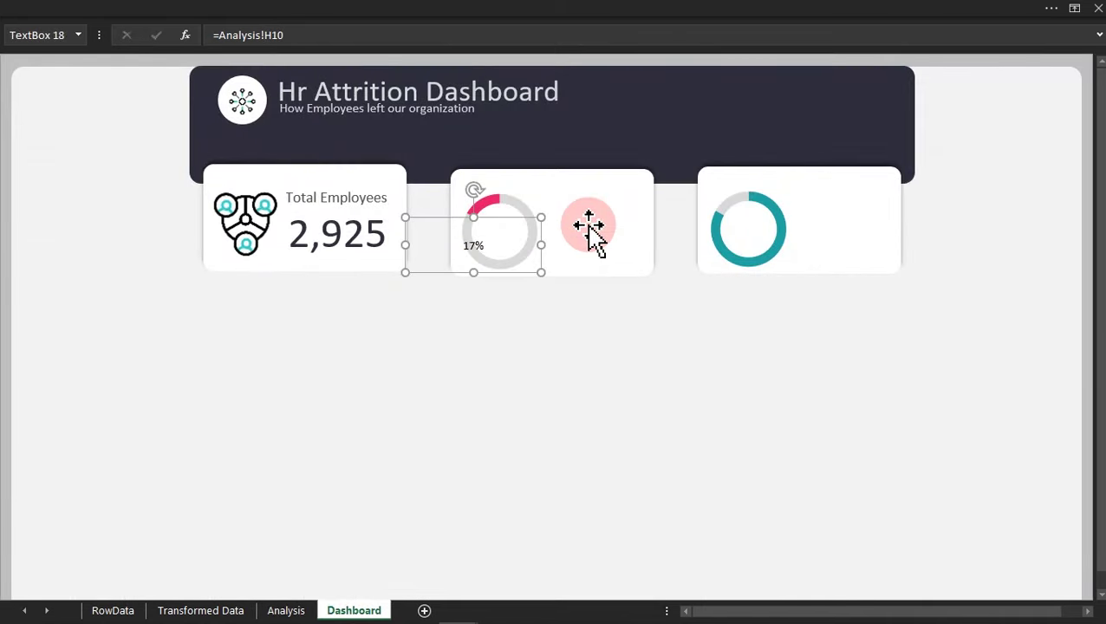
left_click_drag(397, 275, 499, 234)
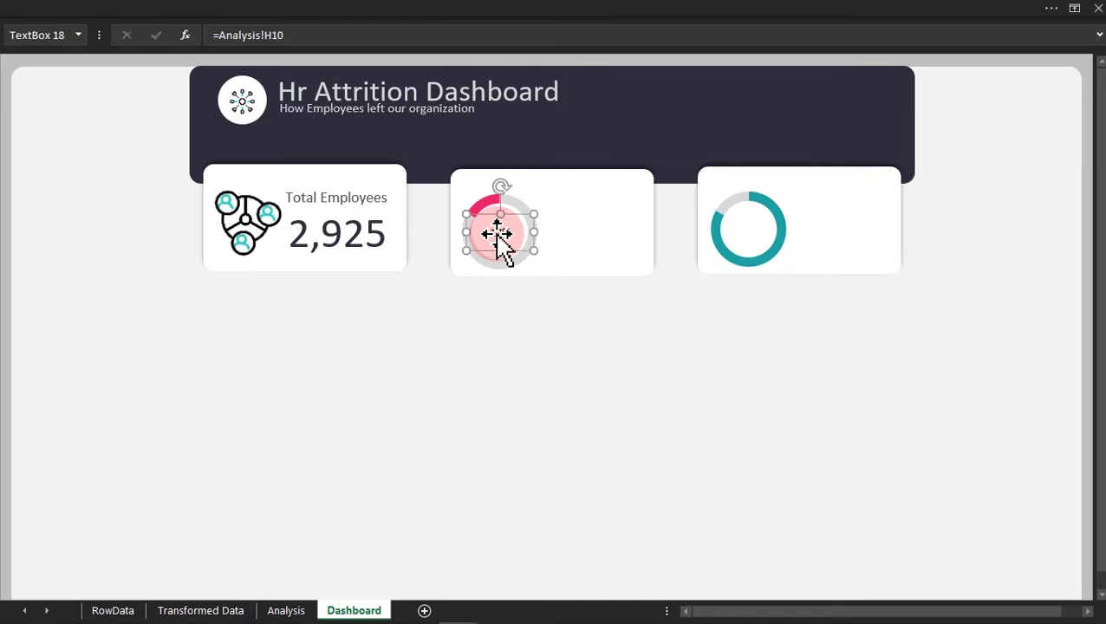
Copy the percentage text box into the centre of the third card's doughnut and link it to =Analysis!H9.
key("ctrl+c")
key("ctrl+v")
left_click_drag(699, 262, 750, 225)
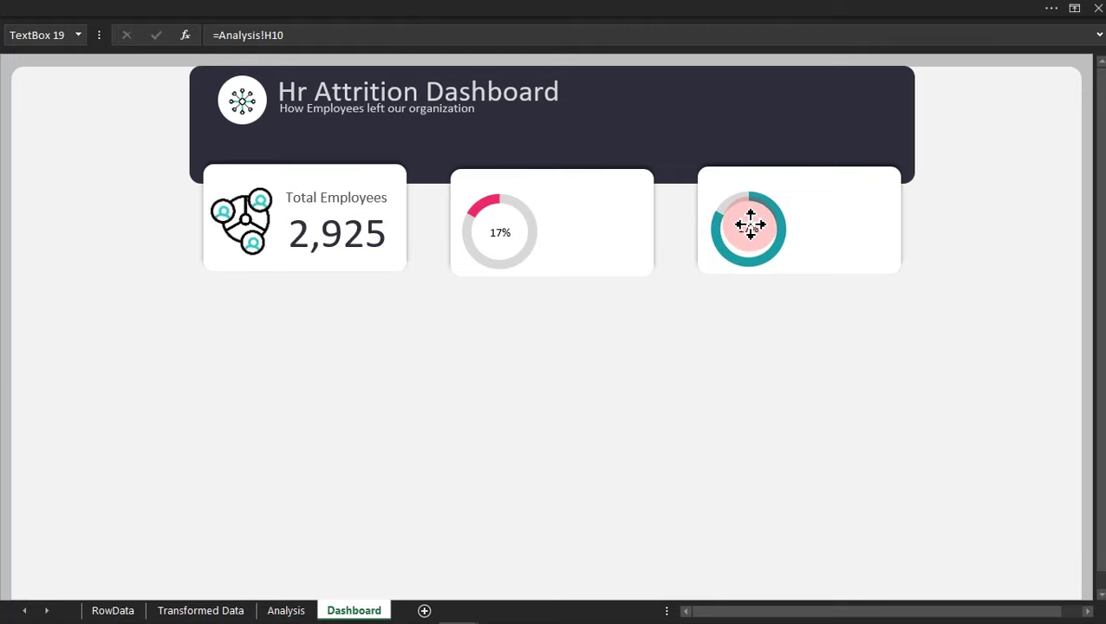
left_click_drag(751, 225, 750, 228)
left_click(295, 36)
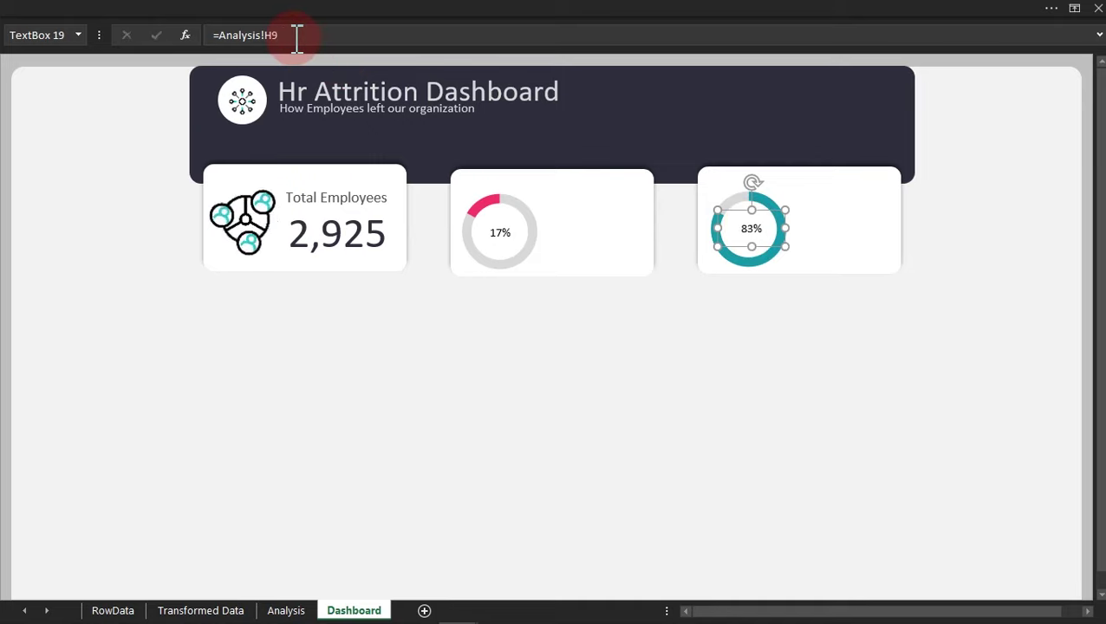
left_click(896, 165)
left_click(751, 227)
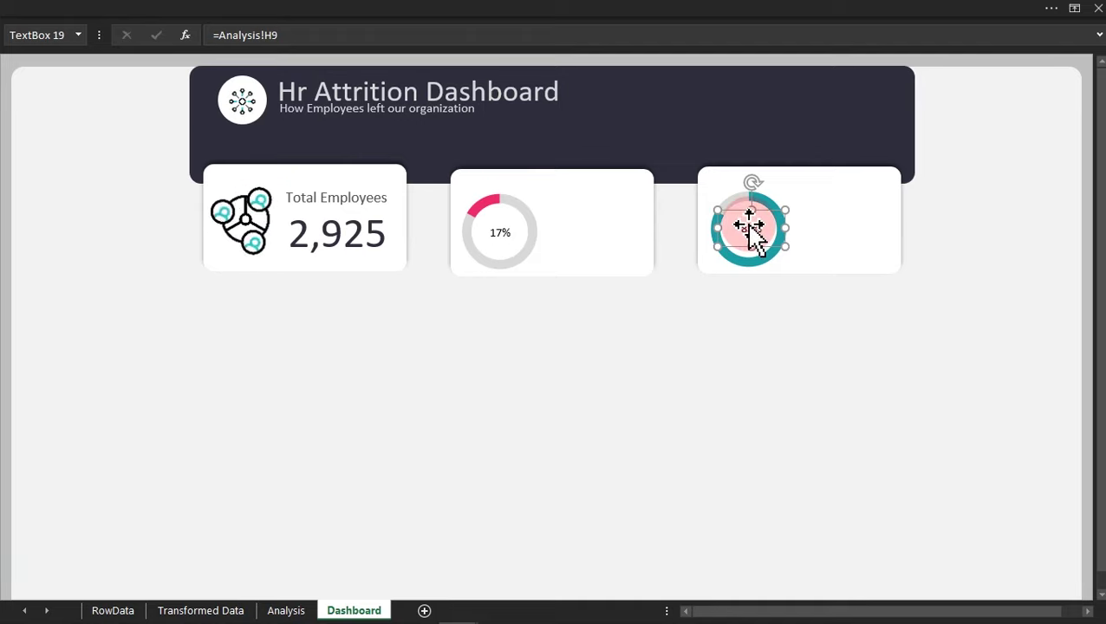
left_click(293, 34)
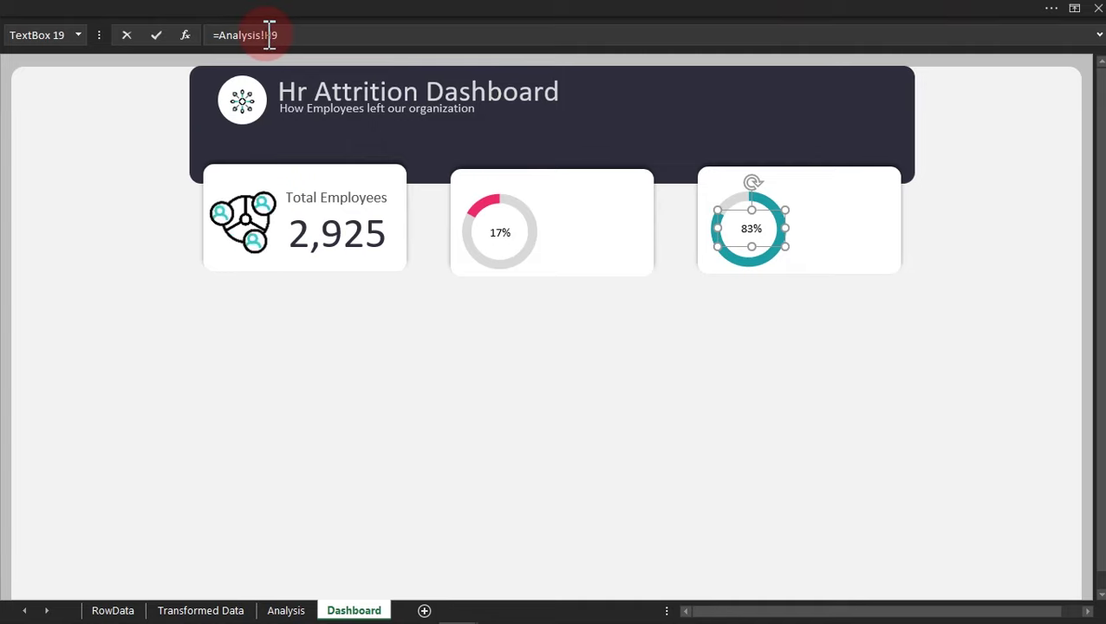
left_click(477, 173)
Set the font size of the percentage labels in both doughnut charts to 18.
left_click(505, 238)
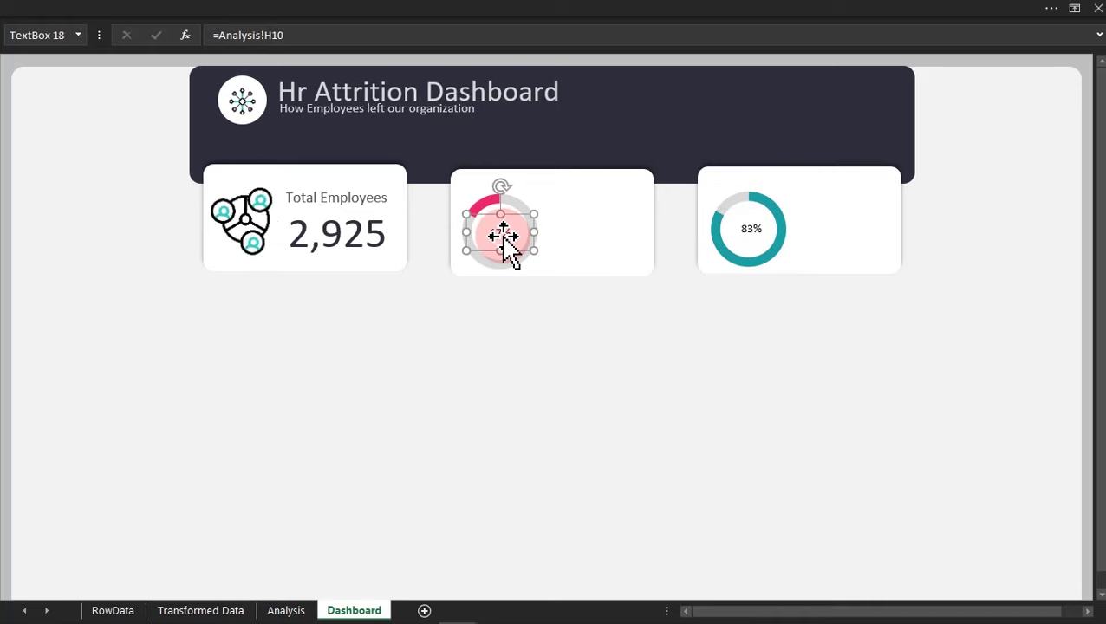
left_click(756, 234, "shift")
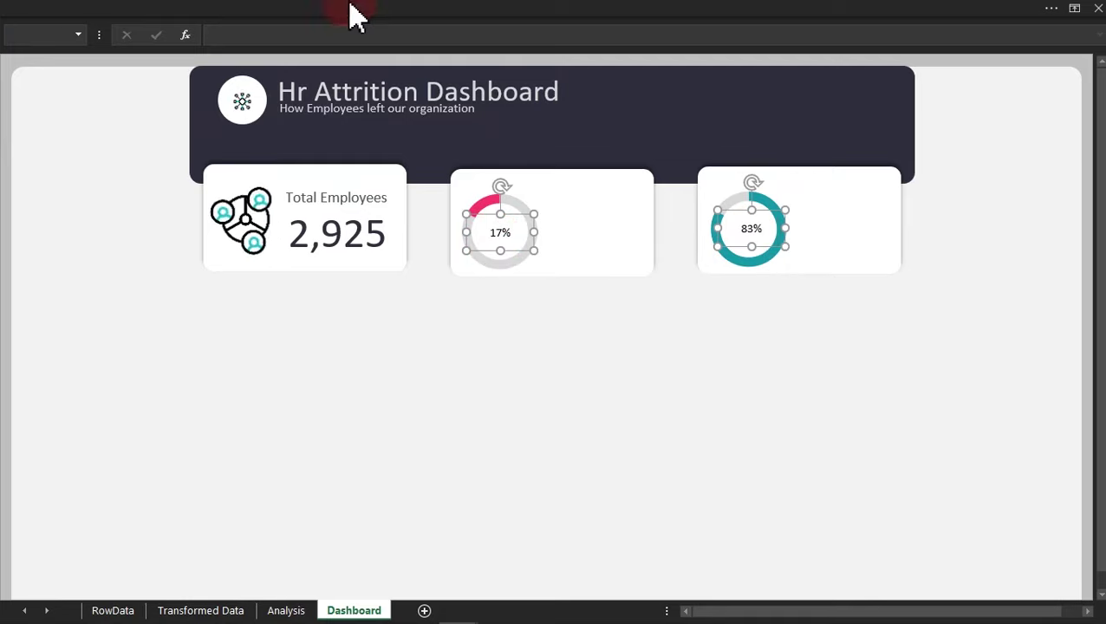
left_click(233, 12)
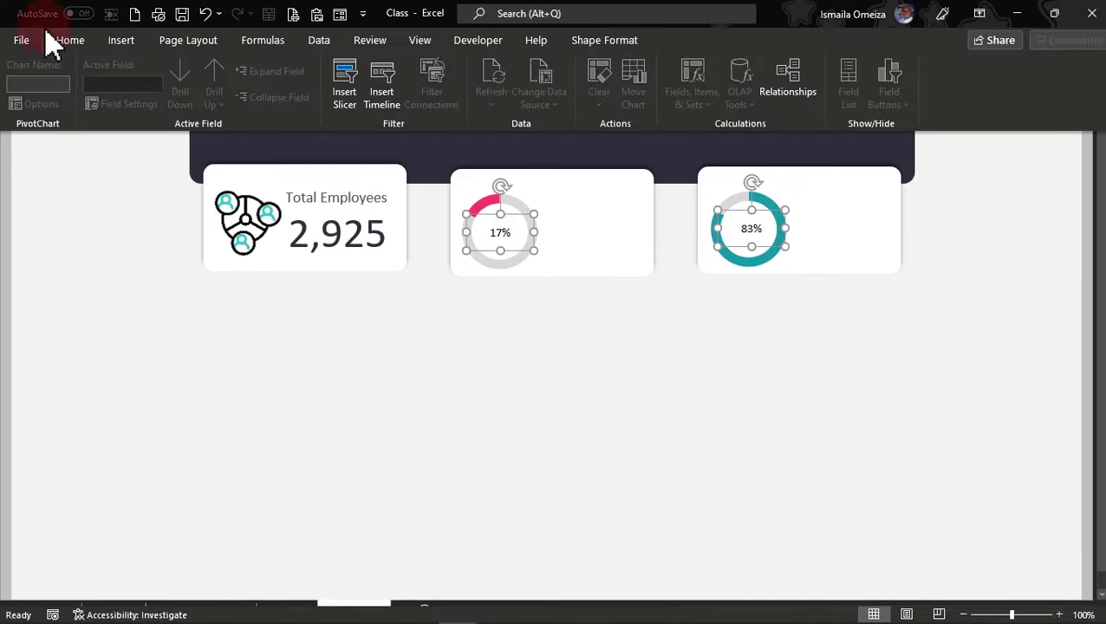
left_click(71, 41)
left_click(196, 92)
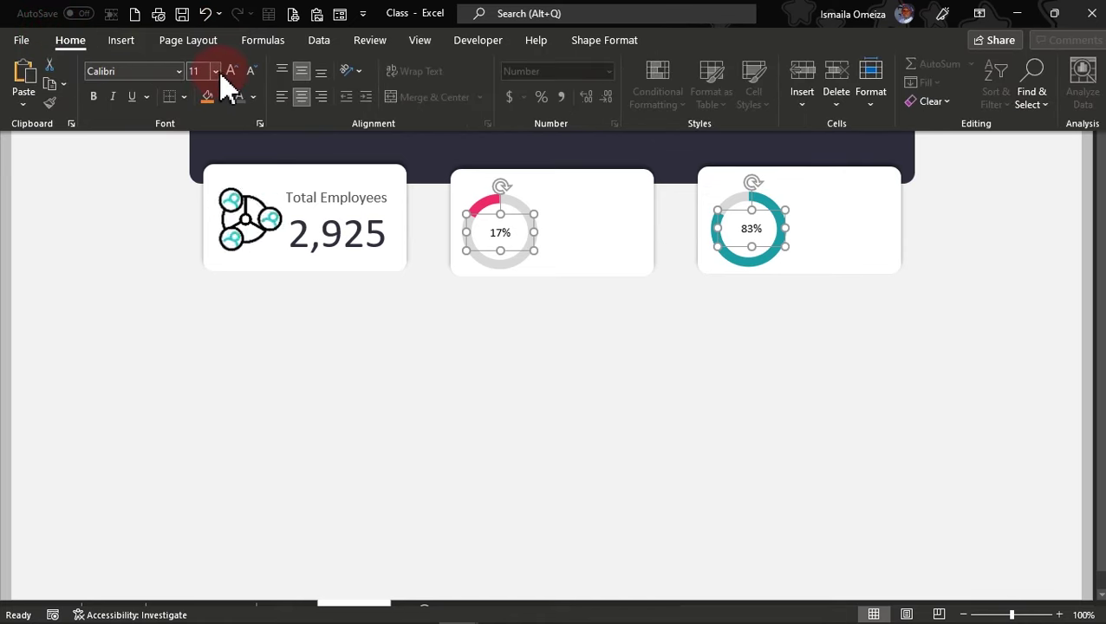
left_click(218, 71)
left_click(208, 242)
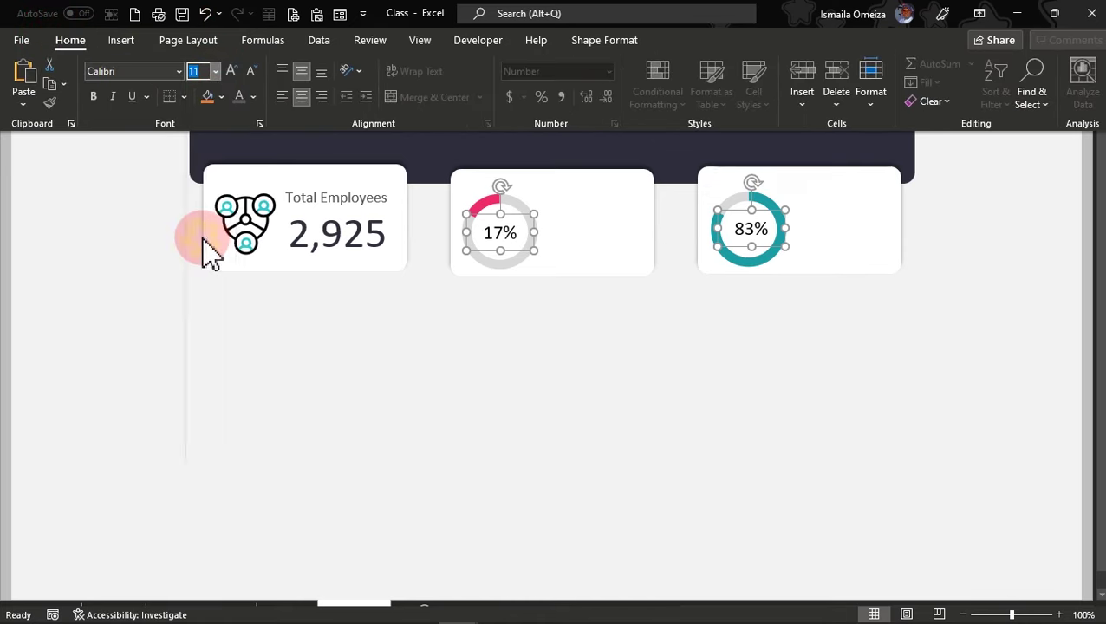
Give both doughnut percentage labels the recently used dark grey font colour and make them bold.
left_click(253, 97)
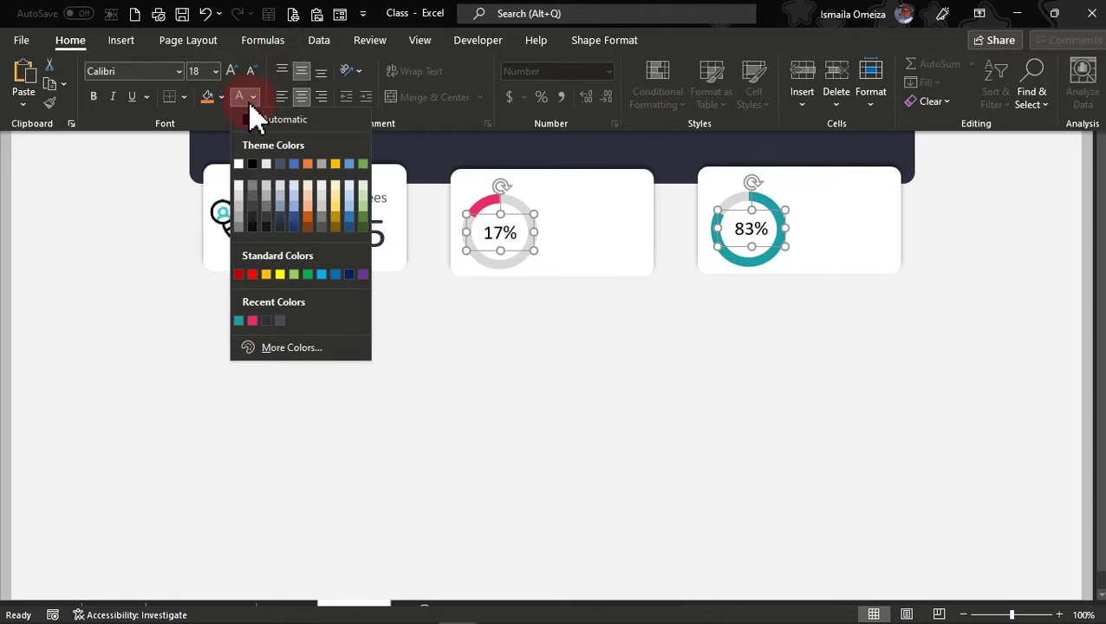
left_click(280, 322)
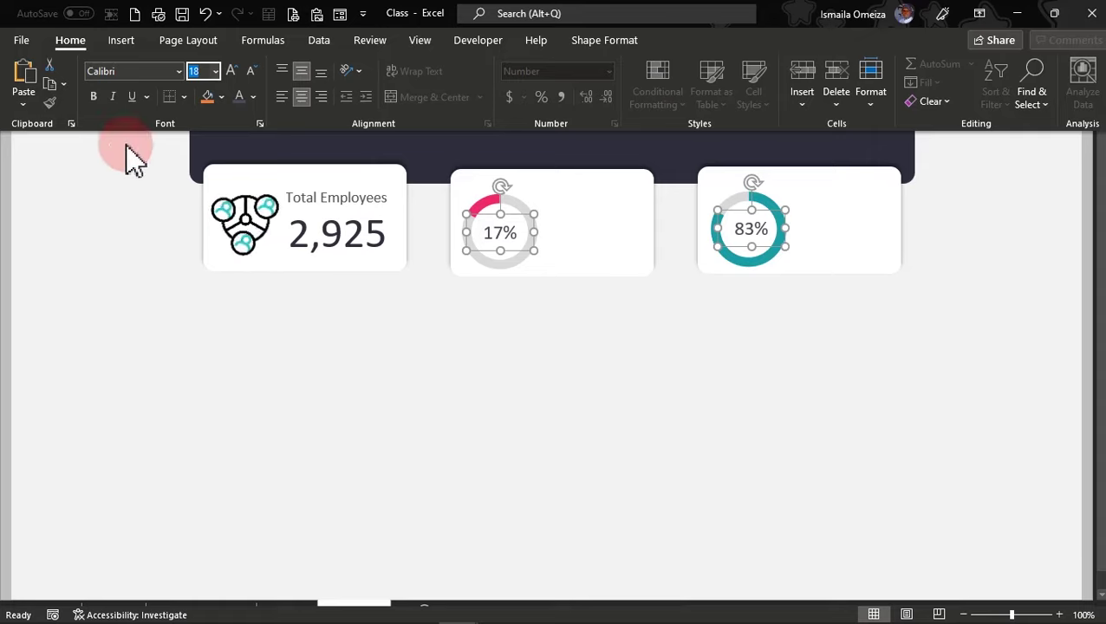
left_click(94, 98)
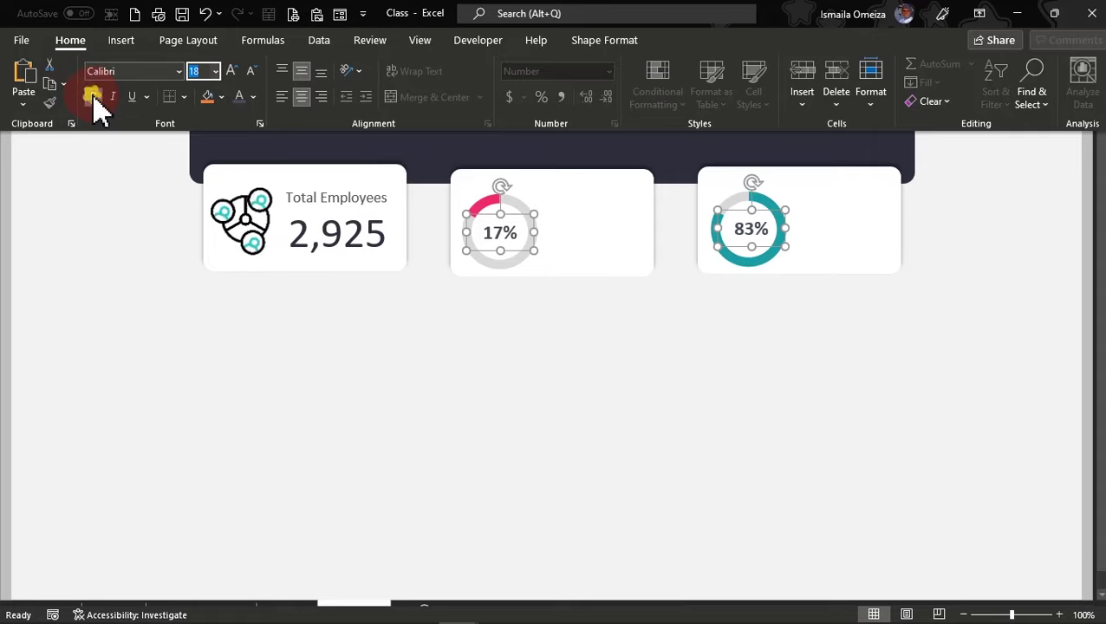
left_click(497, 314)
key("ctrl+shift+F1")
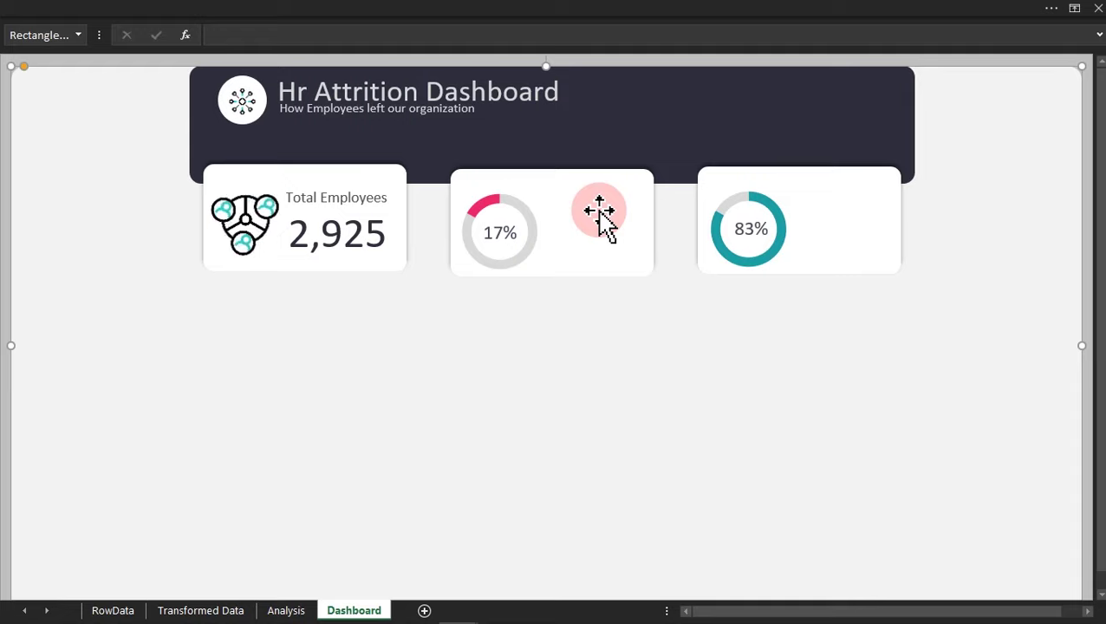
Copy the Total Employees label onto the second and third cards and align the two copies by their bottom edges.
left_click(347, 195)
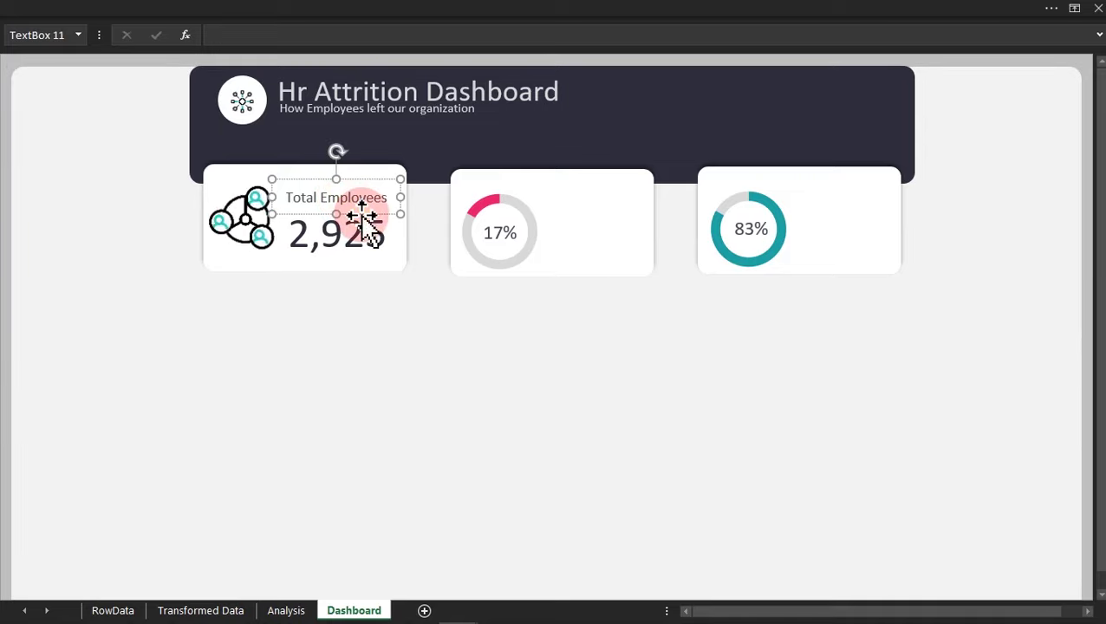
left_click_drag(360, 214, 797, 197)
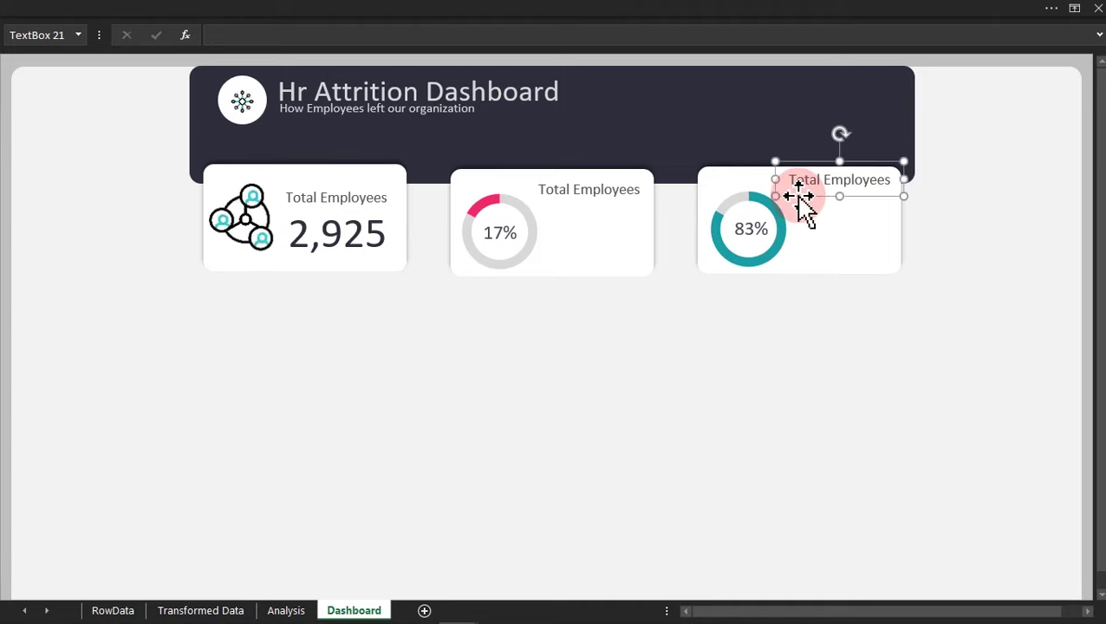
left_click(588, 195, "ctrl")
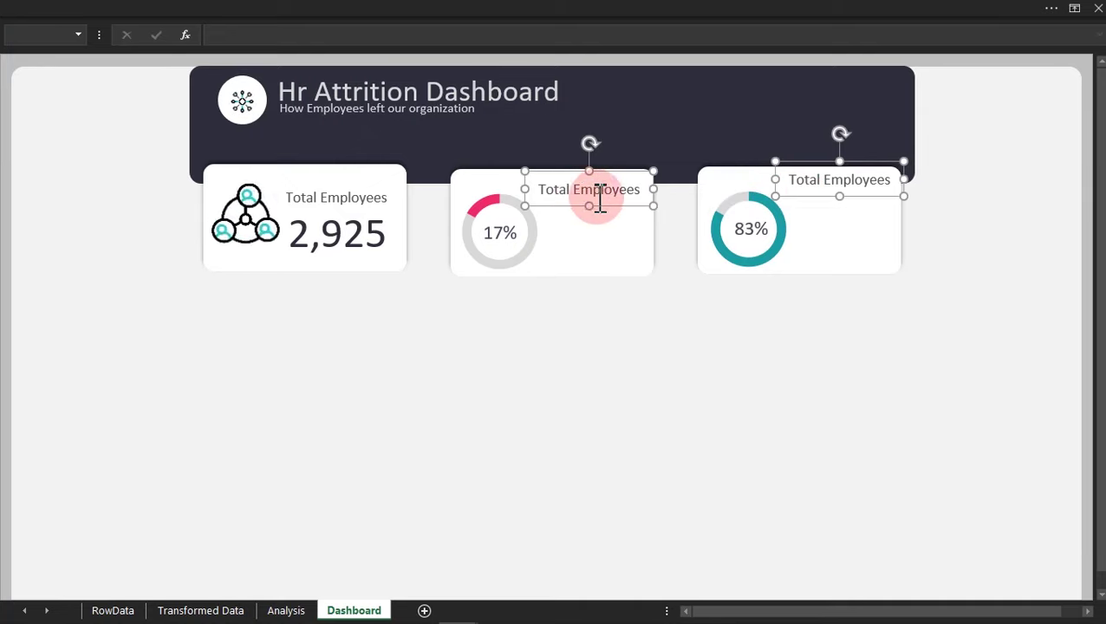
left_click(672, 15)
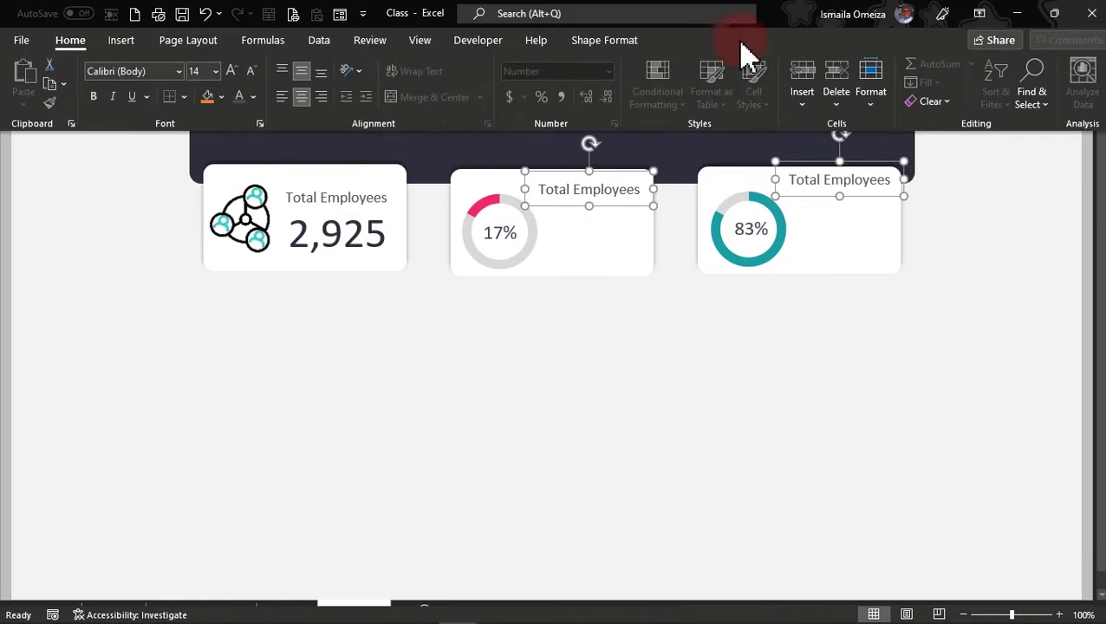
left_click(599, 41)
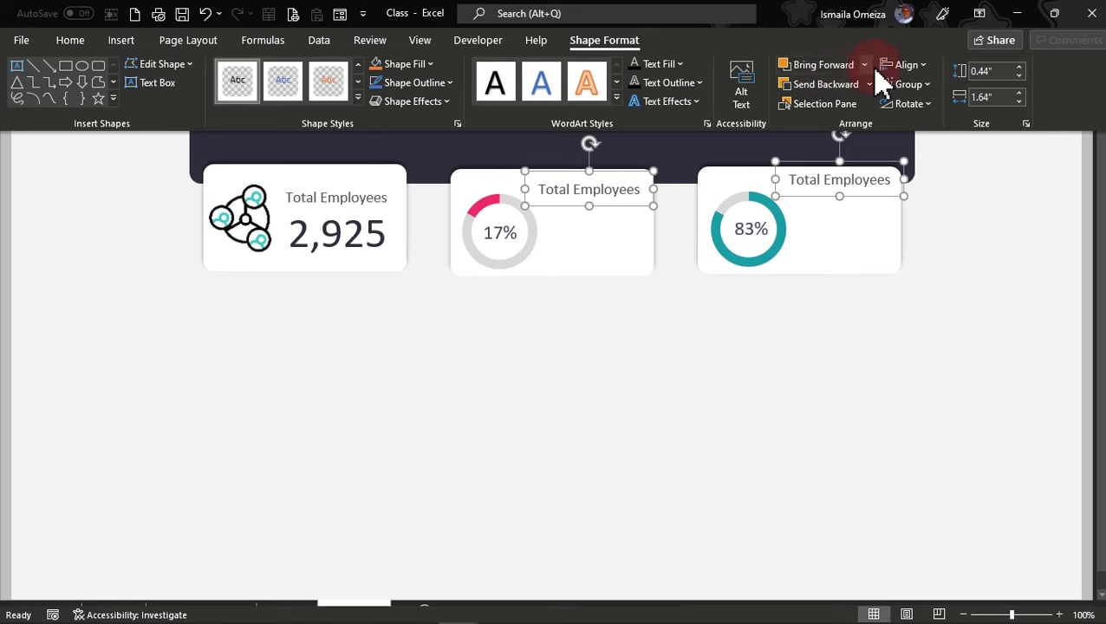
left_click(907, 66)
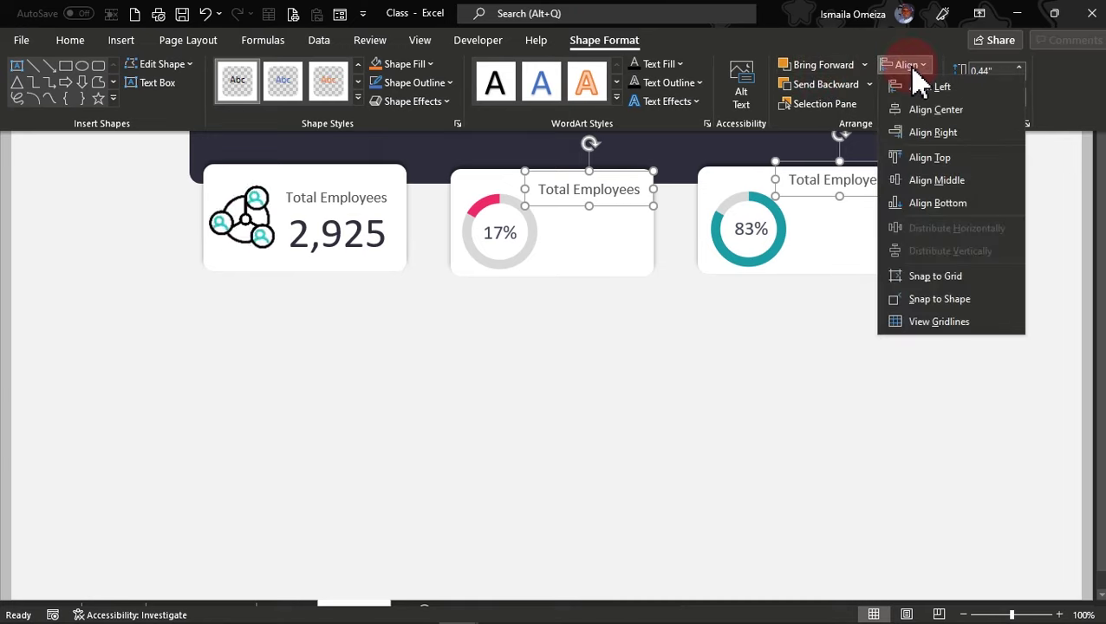
left_click(936, 202)
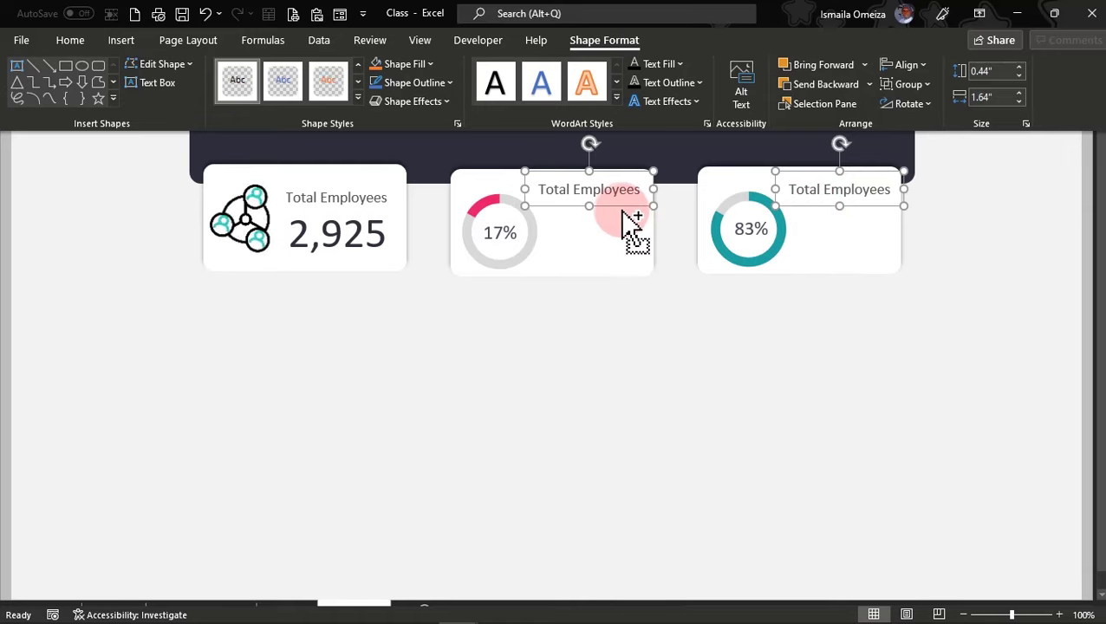
key("ctrl+shift+F1")
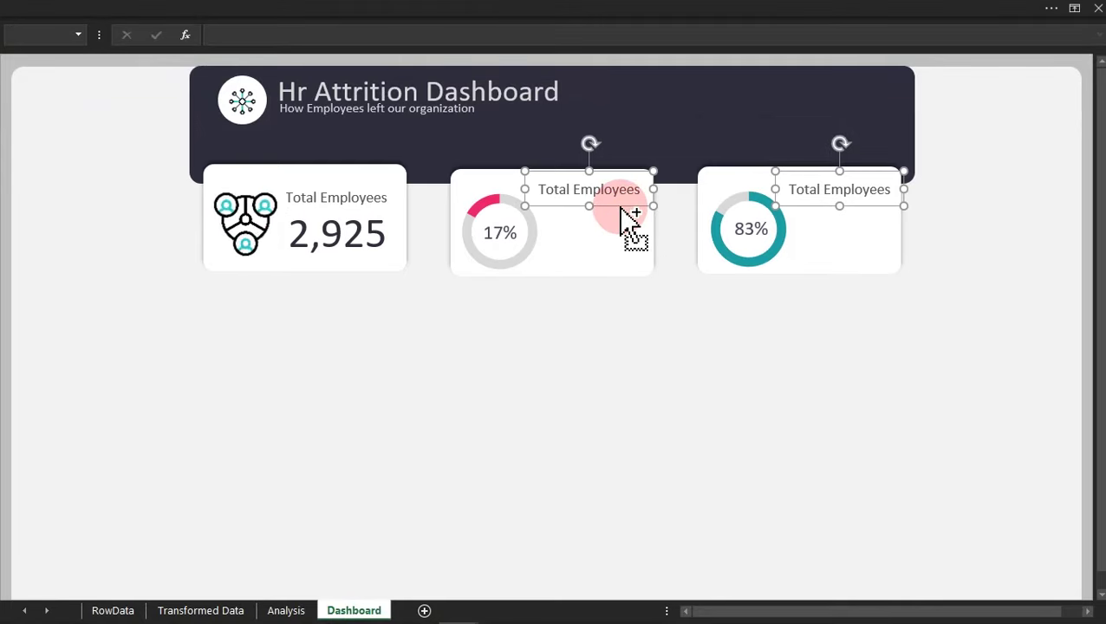
Duplicate the second and third cards' labels just below the originals and change the second card's lower copy to Attrition.
left_click_drag(620, 205, 622, 222)
left_click(604, 332)
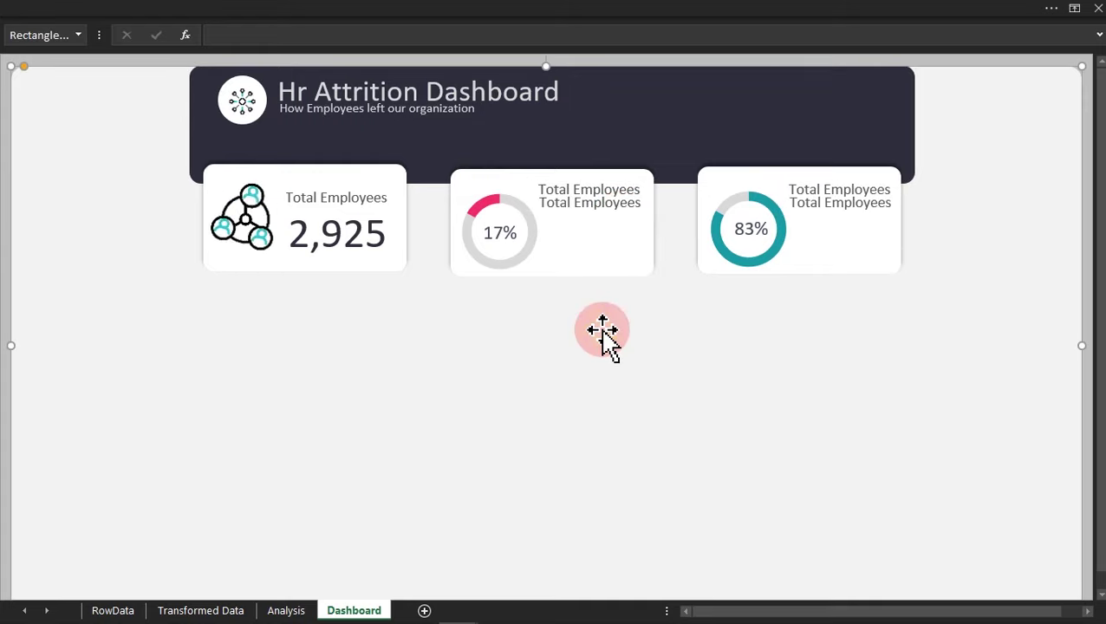
left_click(612, 208)
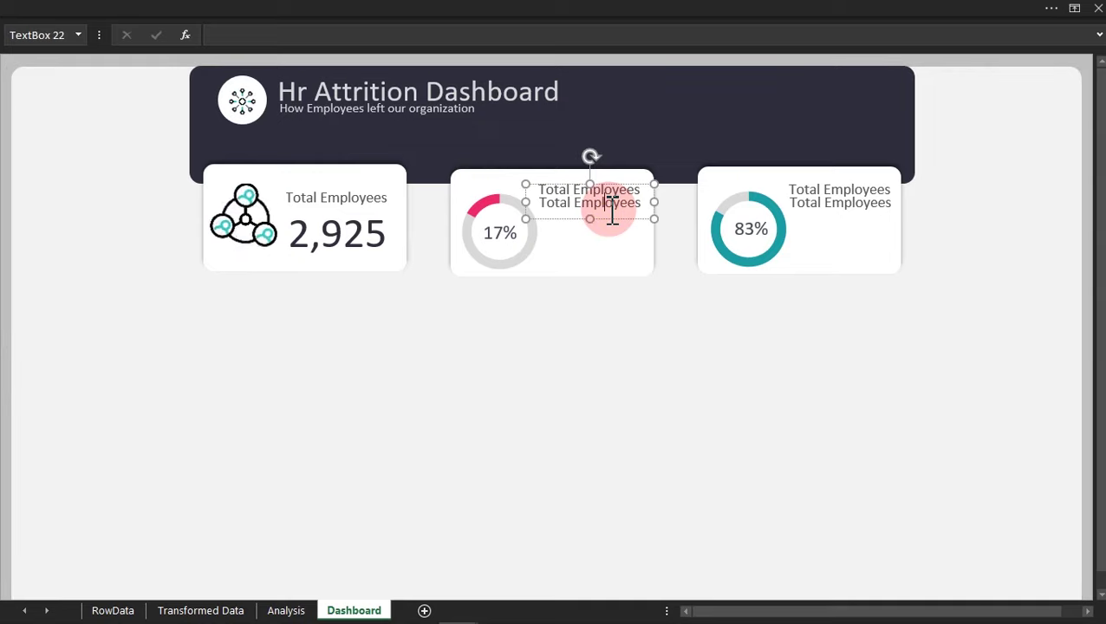
triple_click(612, 208)
type("Att")
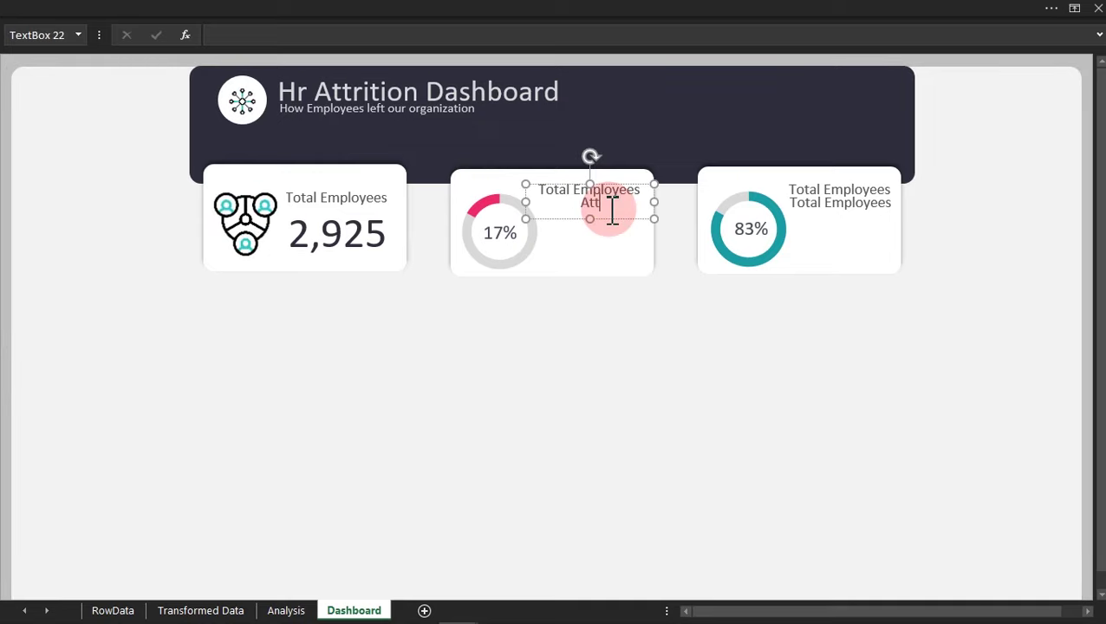
type("rition")
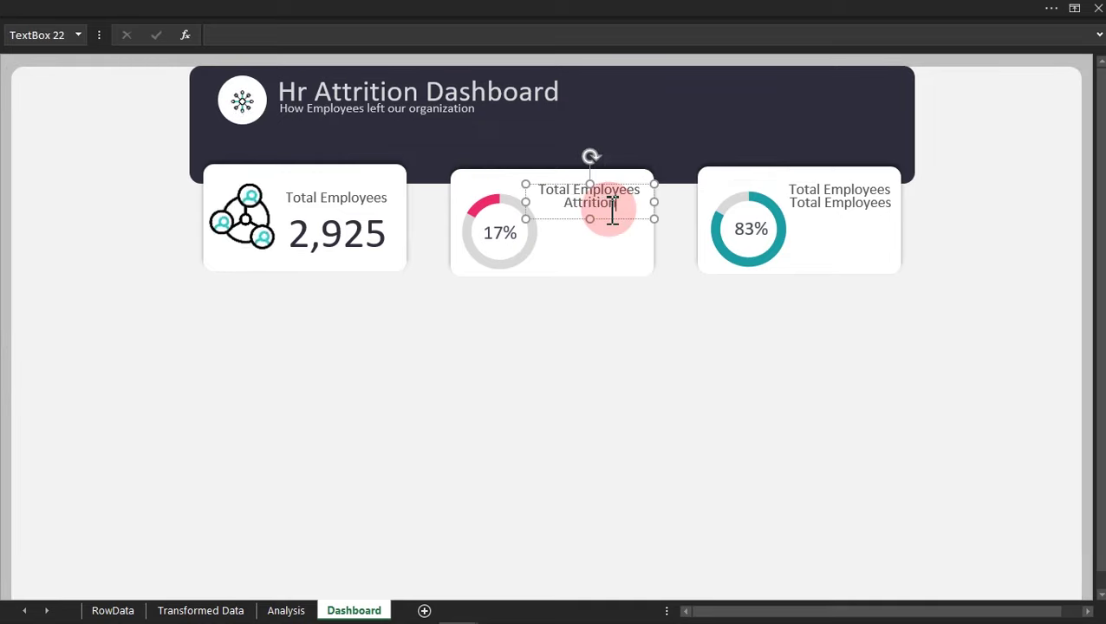
left_click(594, 221)
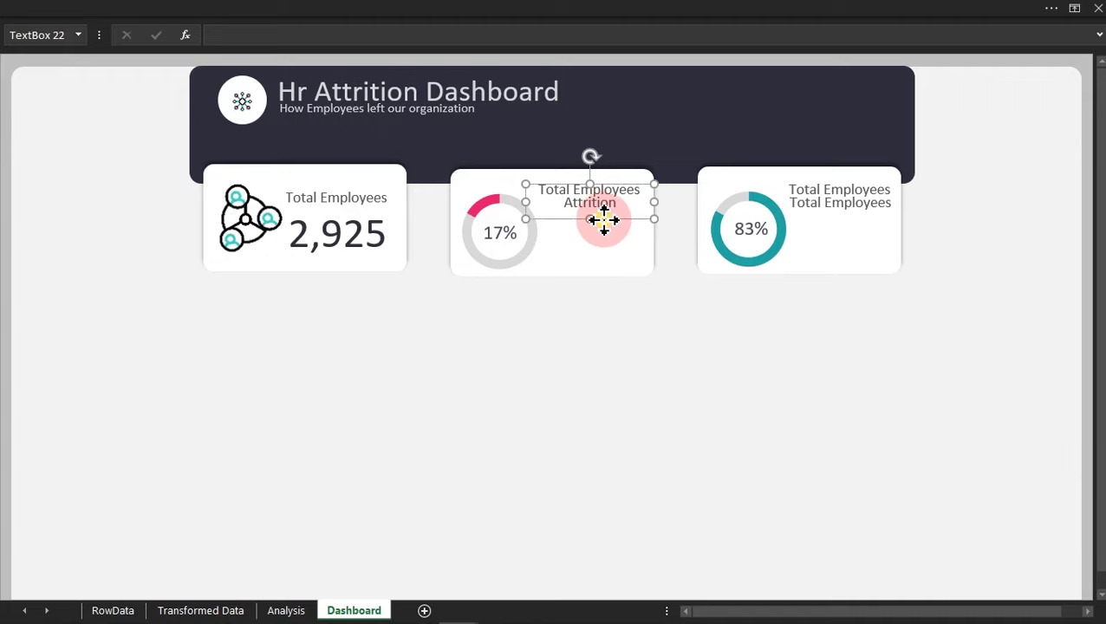
Set the Attrition label's font size to 12 and left-align its text.
left_click(434, 15)
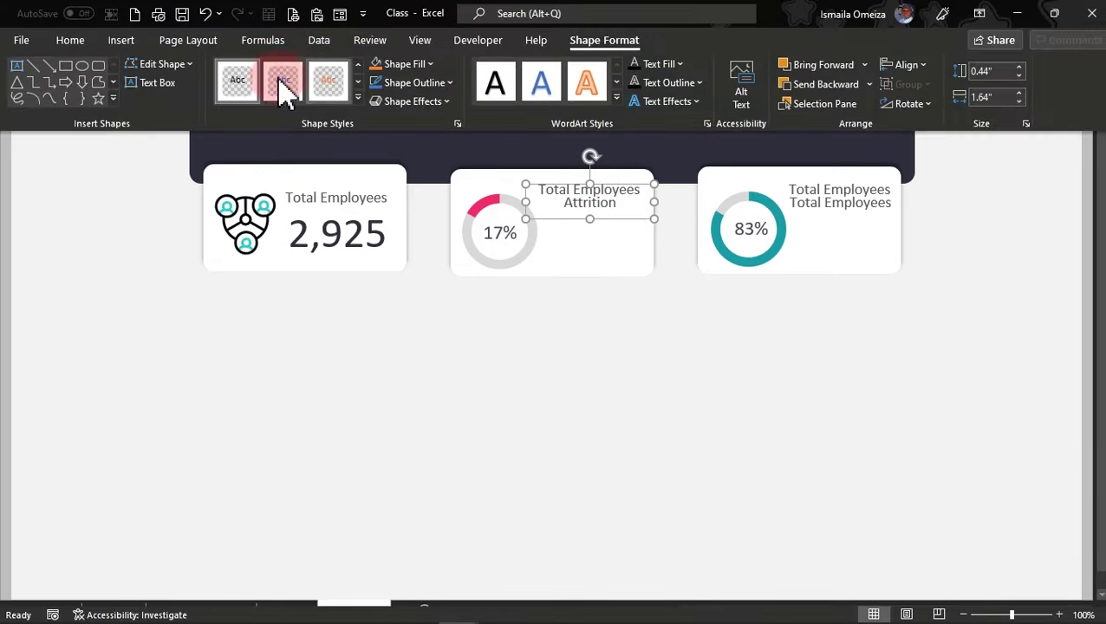
left_click(68, 48)
left_click(251, 72)
left_click(216, 71)
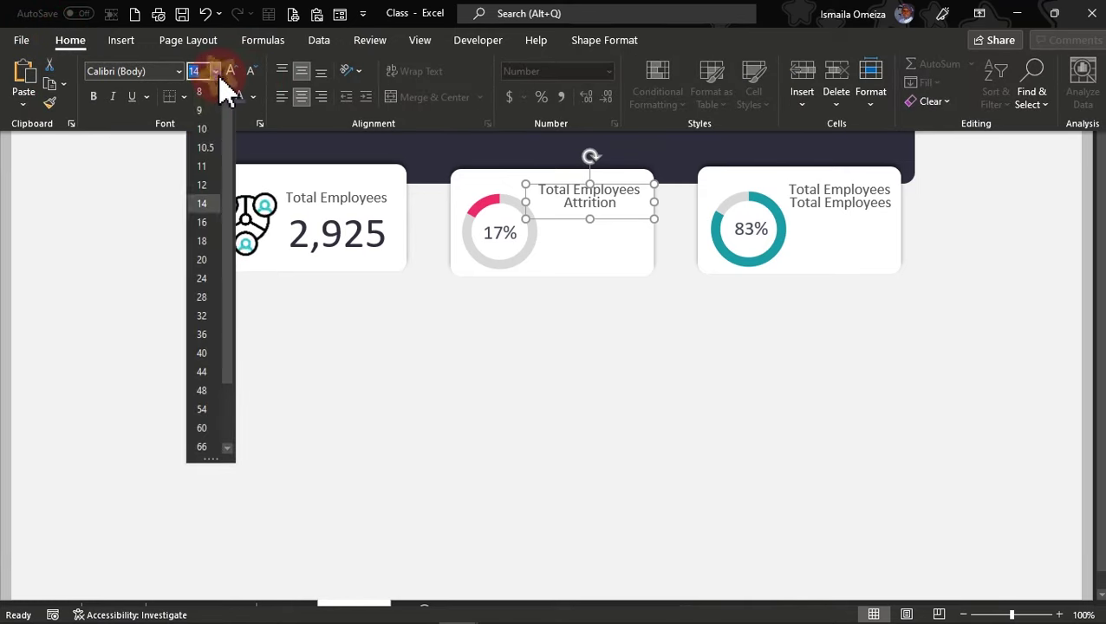
left_click(202, 185)
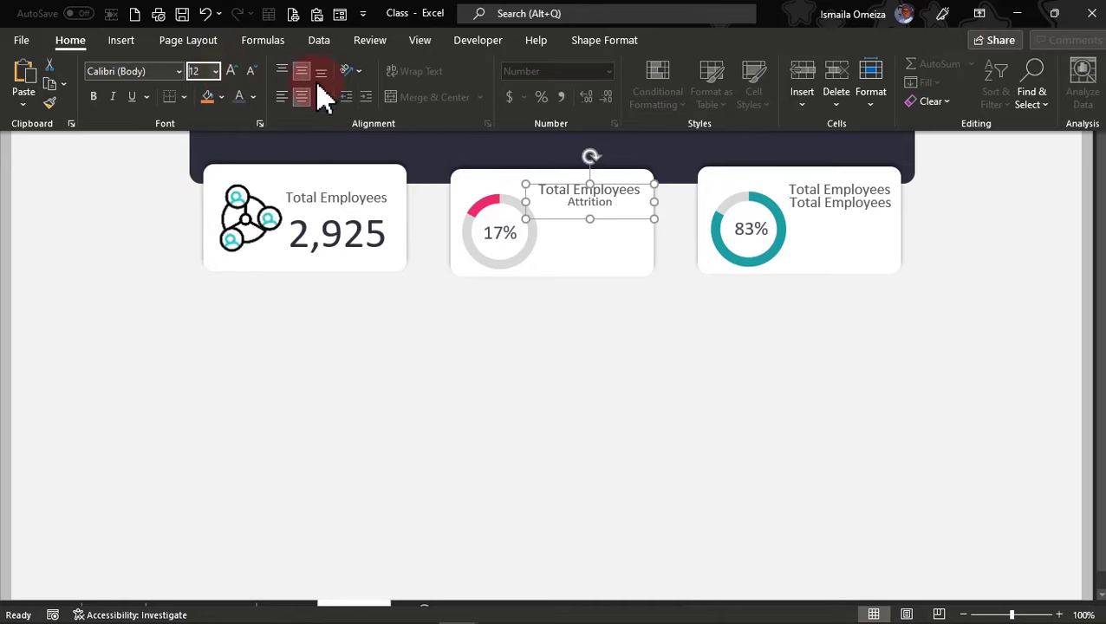
left_click(282, 98)
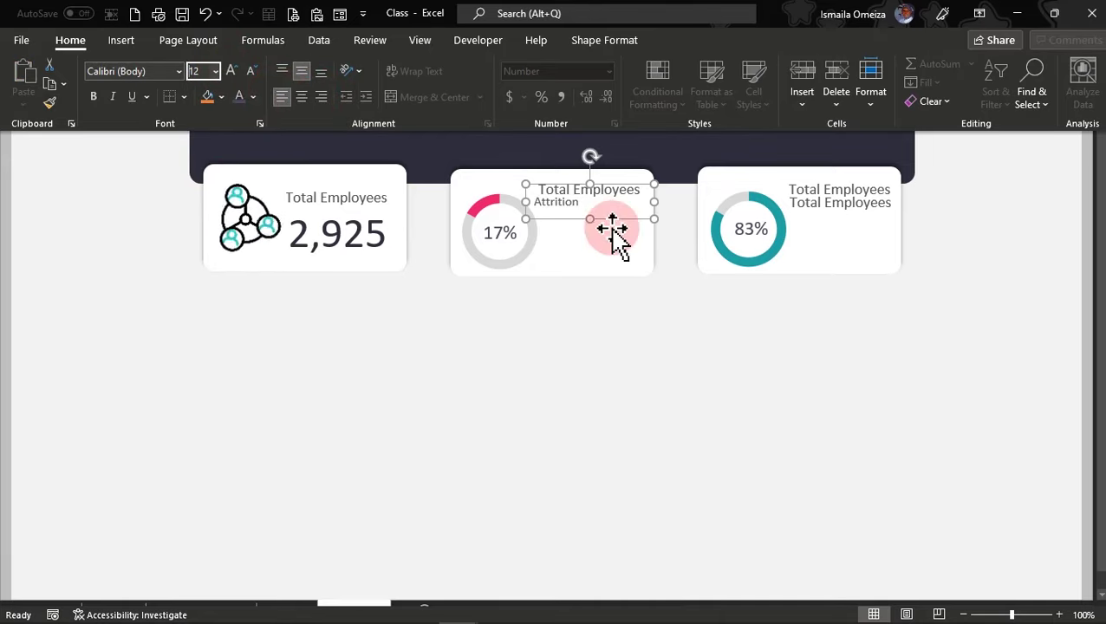
Narrow the Attrition text box from both sides so its text starts directly beneath the start of Total Employees.
key("ctrl+shift+F1")
left_click_drag(538, 208, 528, 202)
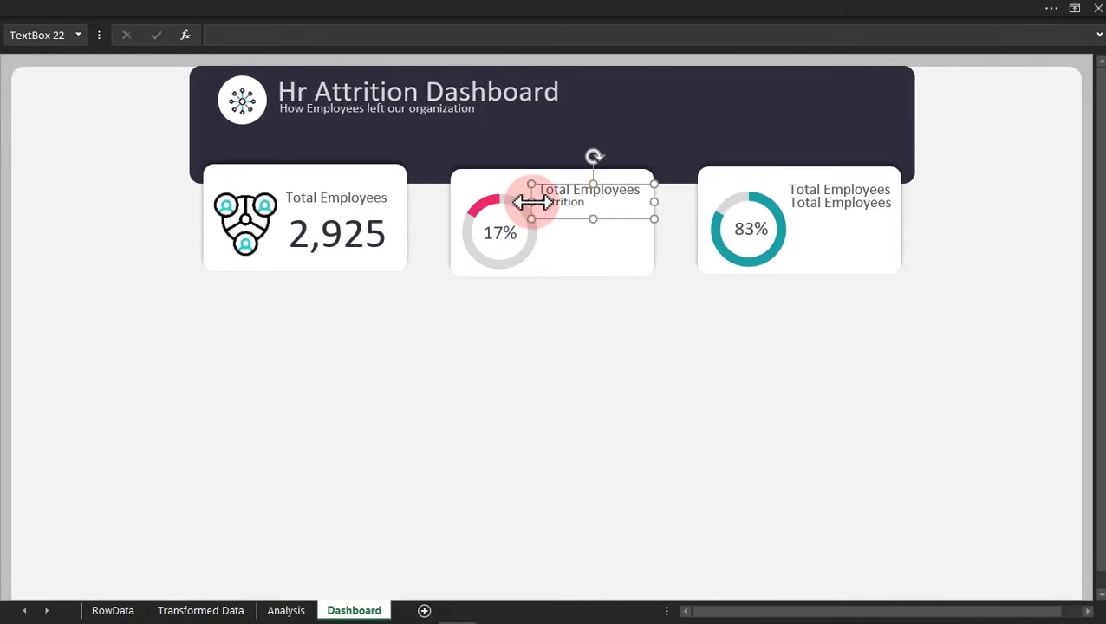
left_click_drag(654, 201, 598, 201)
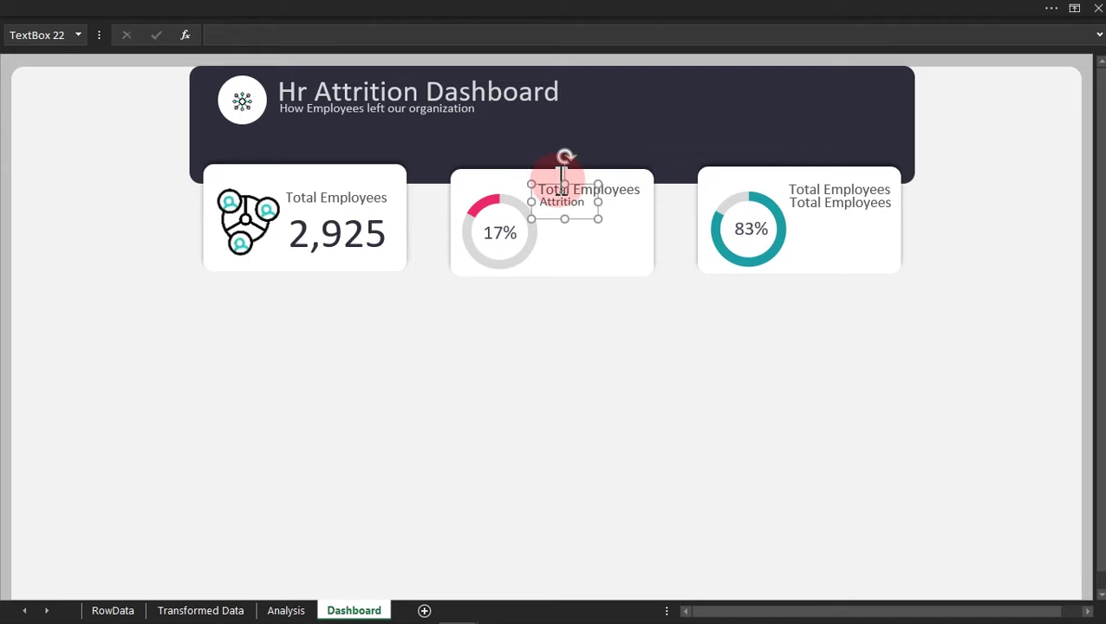
Copy the Attrition label's formatting to the lower Total Employees label on the third card.
left_click(260, 12)
left_click(50, 103)
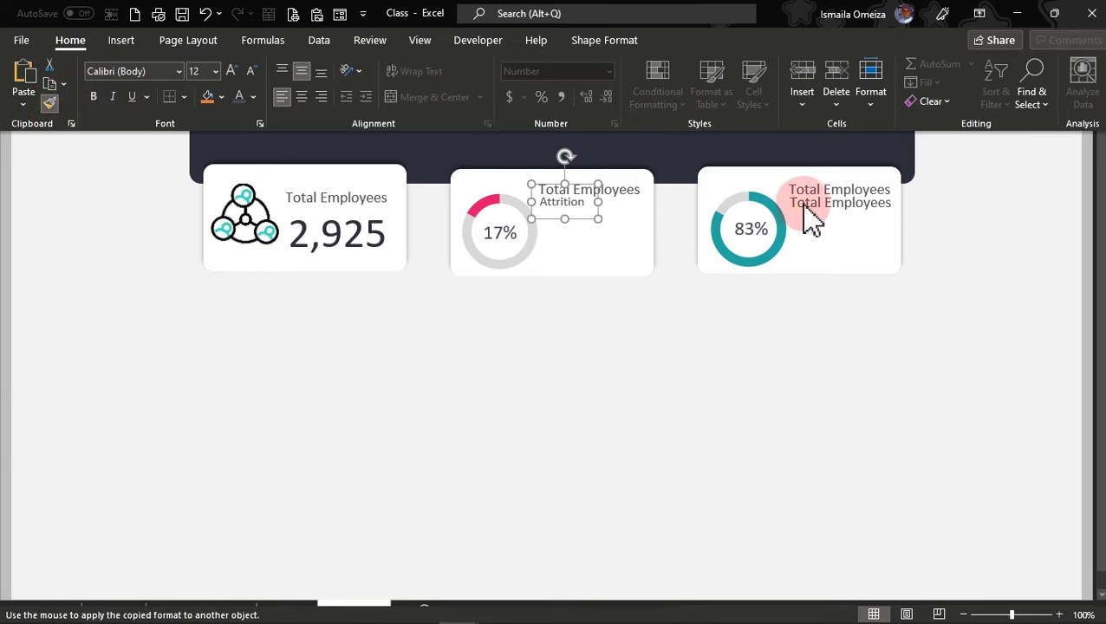
left_click(809, 206)
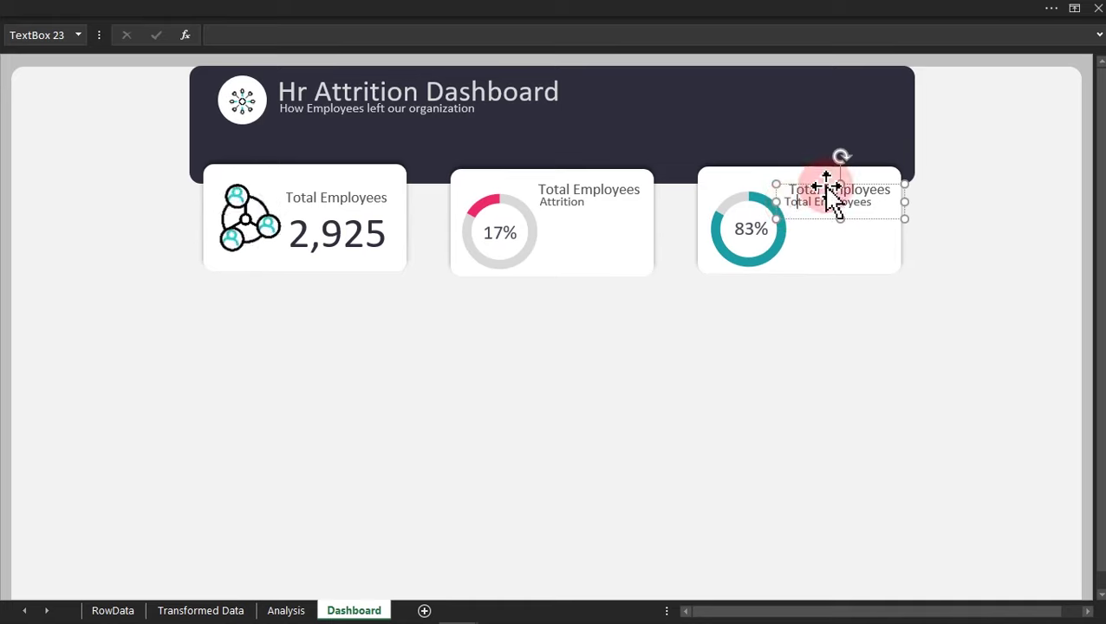
Shorten the third card's lower label to Employees and narrow its text box to line up beneath the upper label.
left_click_drag(815, 206, 787, 203)
key("Delete")
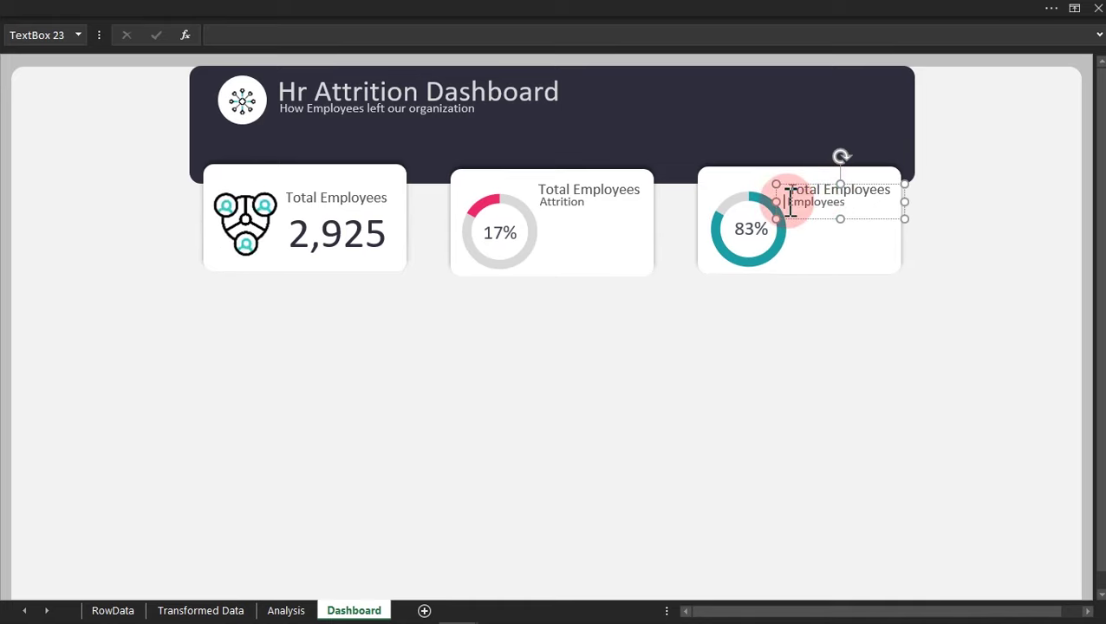
left_click_drag(776, 201, 779, 199)
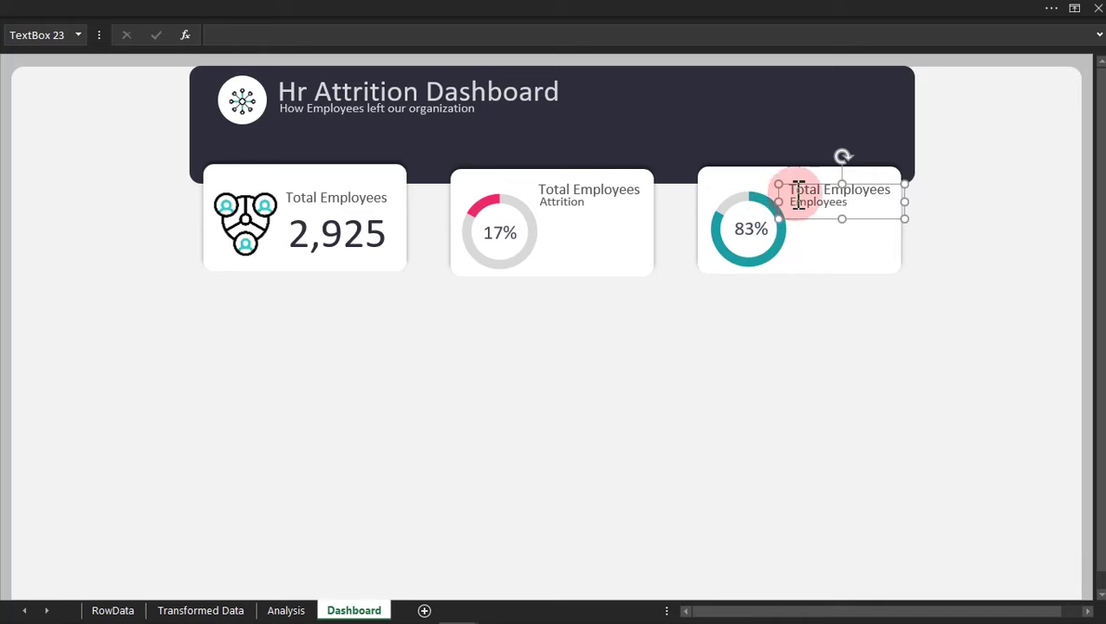
left_click_drag(904, 202, 861, 202)
Change the third card's upper label to Total Active.
left_click(881, 196)
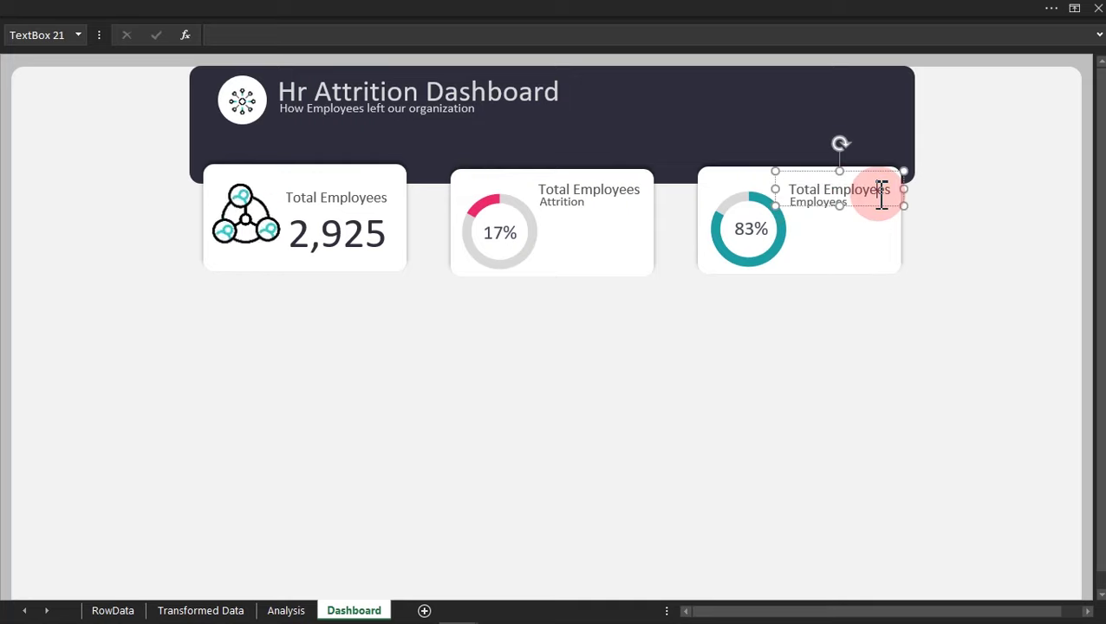
left_click_drag(895, 193, 839, 187)
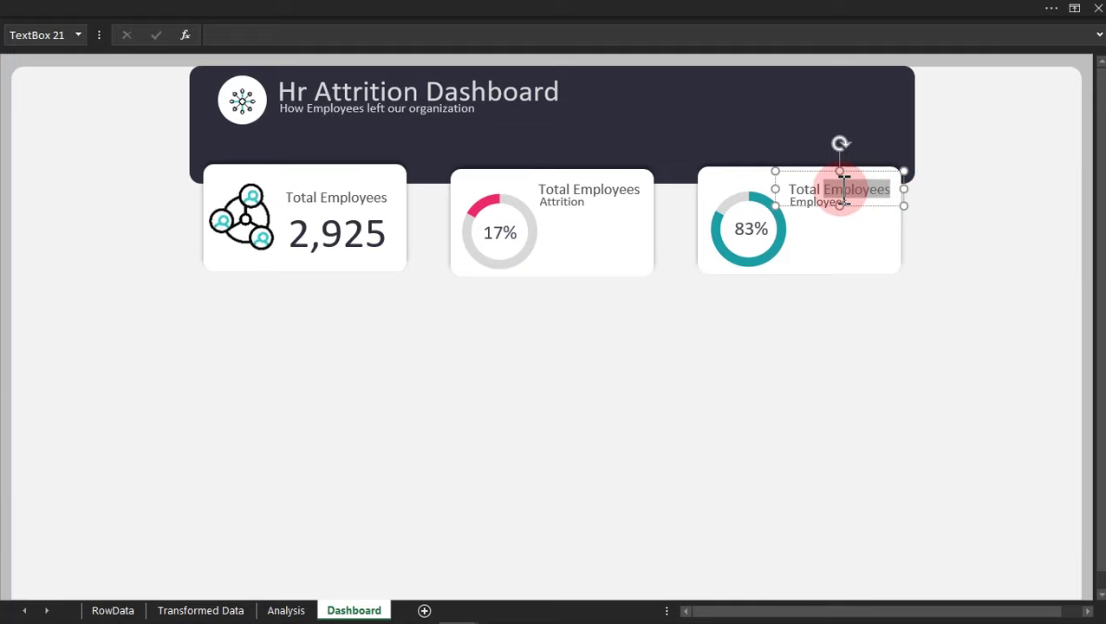
type("Active")
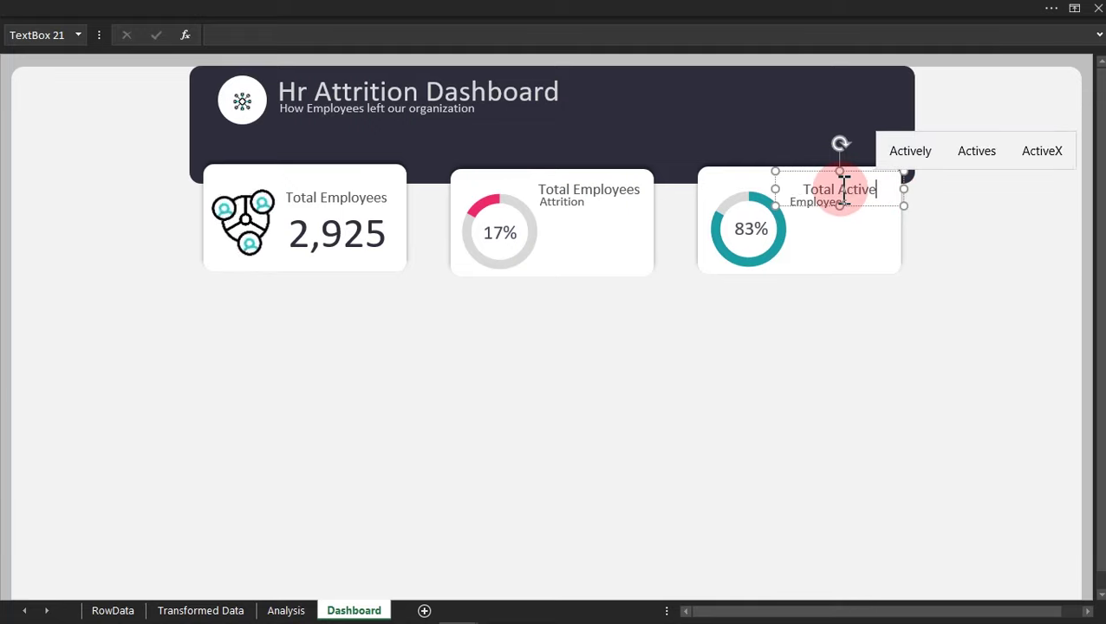
Narrow the Total Active text box so its text starts directly above the start of Employees.
left_click_drag(904, 188, 882, 189)
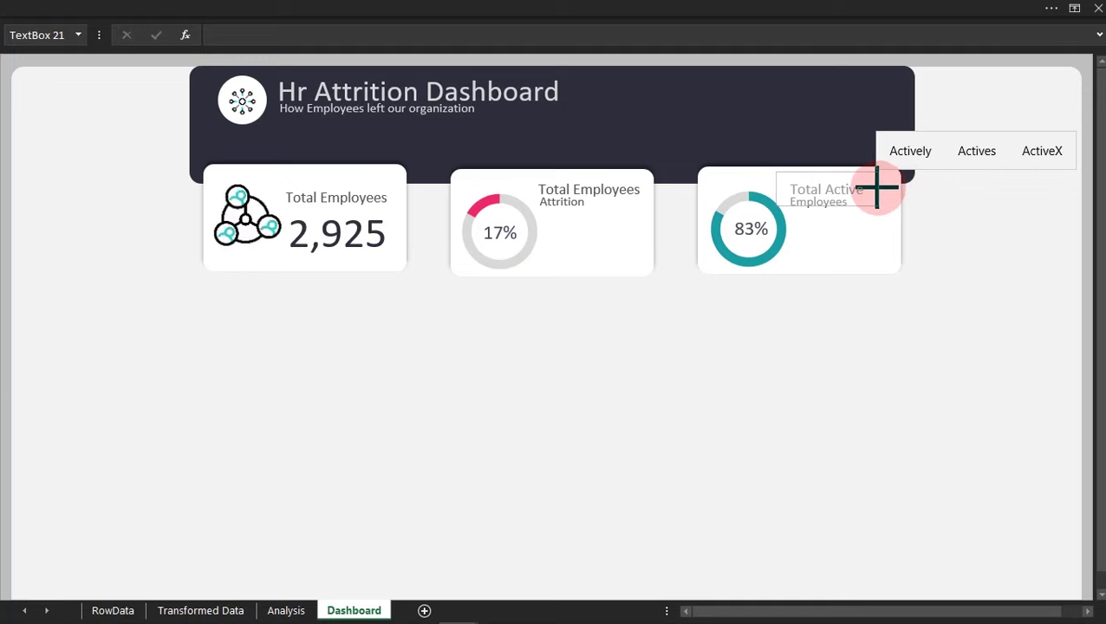
left_click_drag(876, 188, 875, 189)
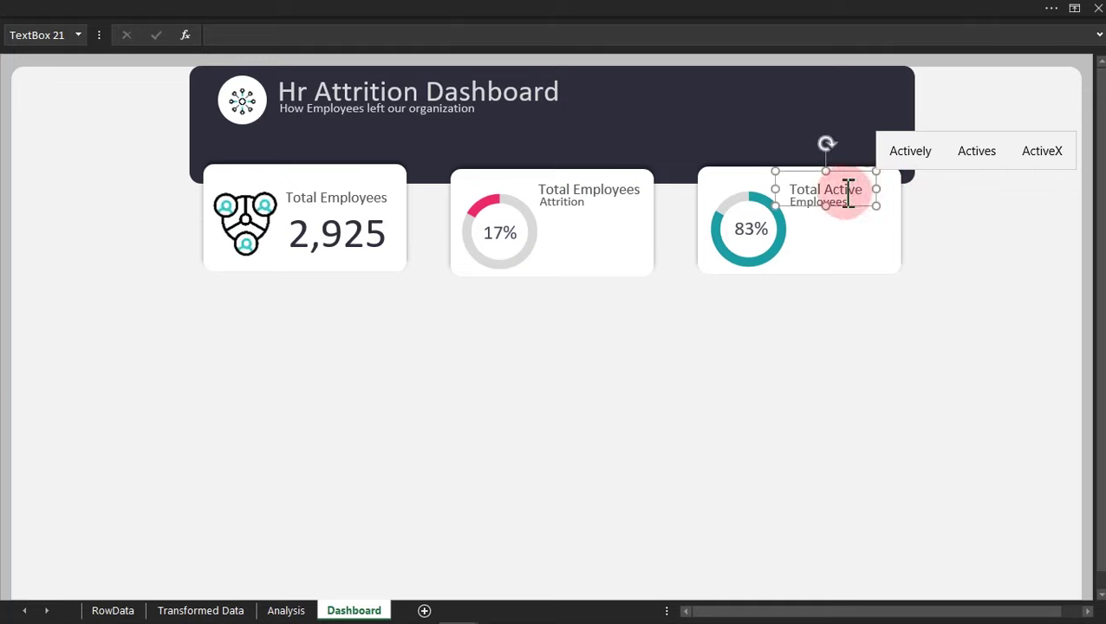
left_click_drag(828, 180, 852, 192)
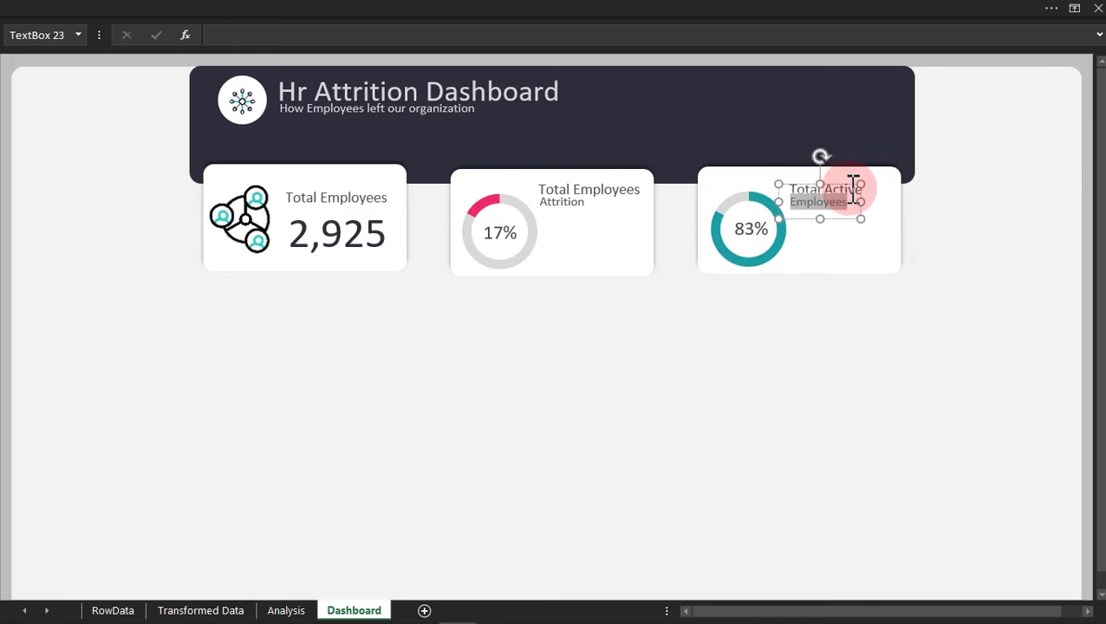
Colour the word Active in the third card's upper label with the recently used teal.
left_click(873, 191)
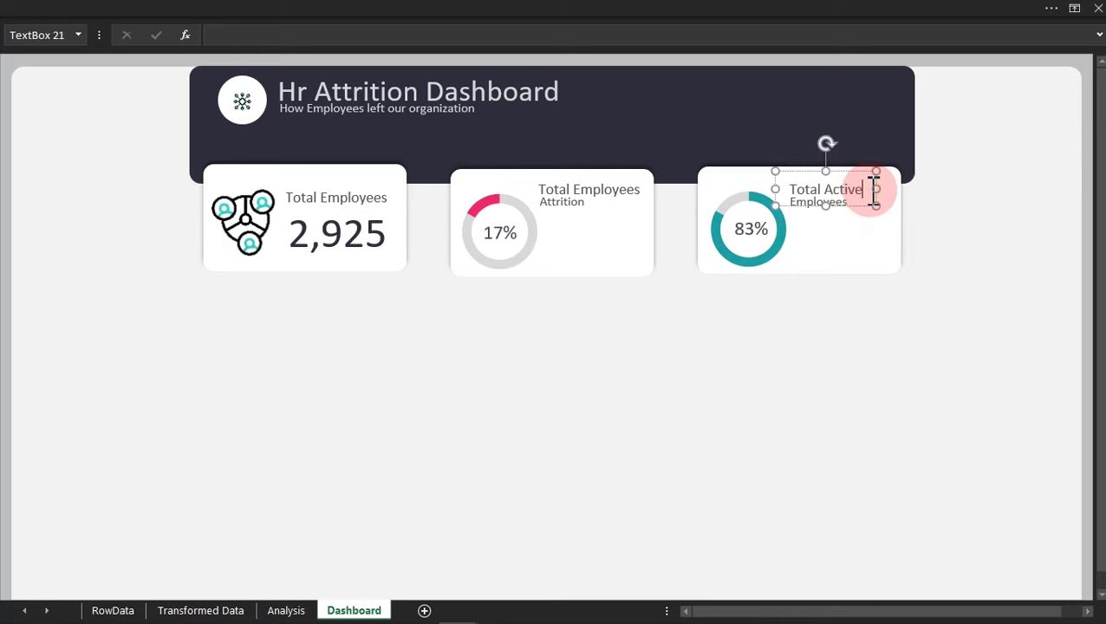
left_click_drag(867, 191, 825, 192)
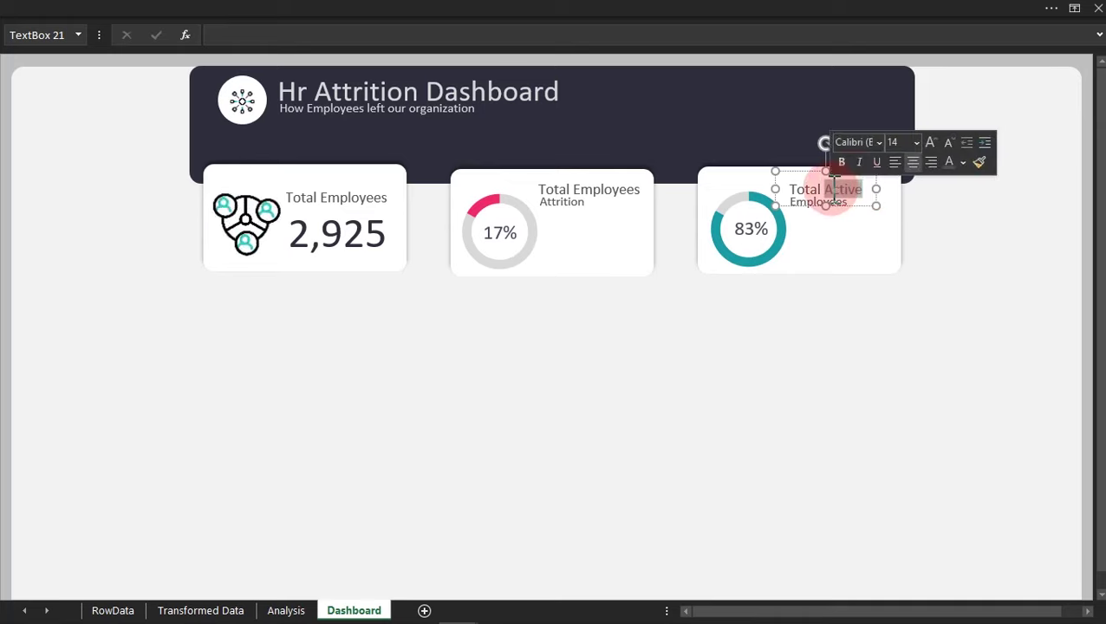
left_click(963, 162)
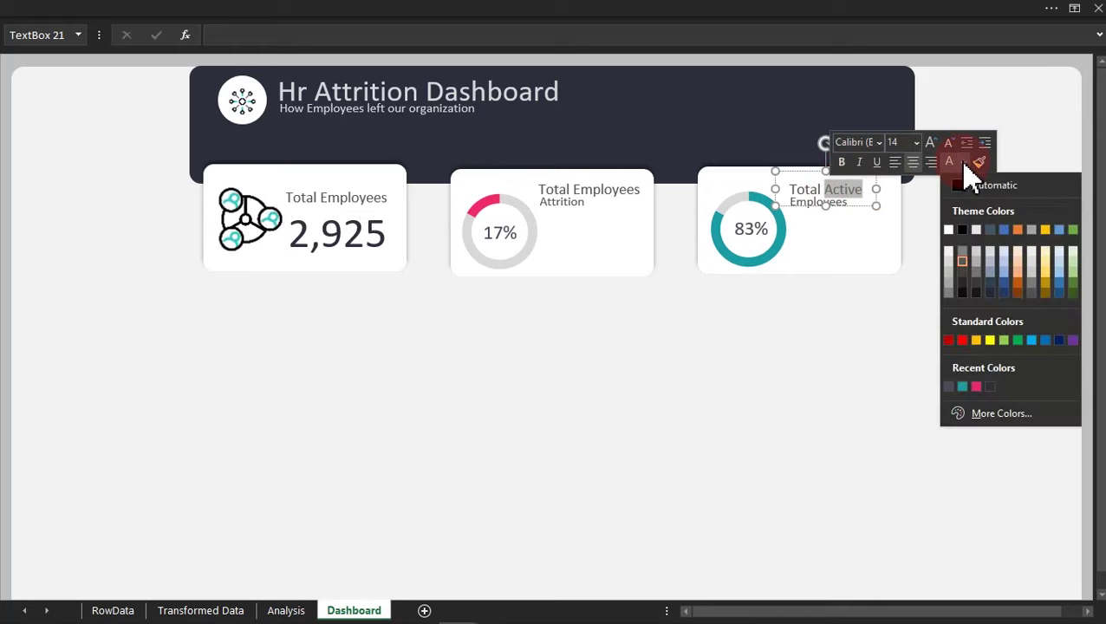
left_click(963, 385)
Extend the second card's lower label to Attrition Rate and widen its text box so it fits on one line.
left_click(638, 189)
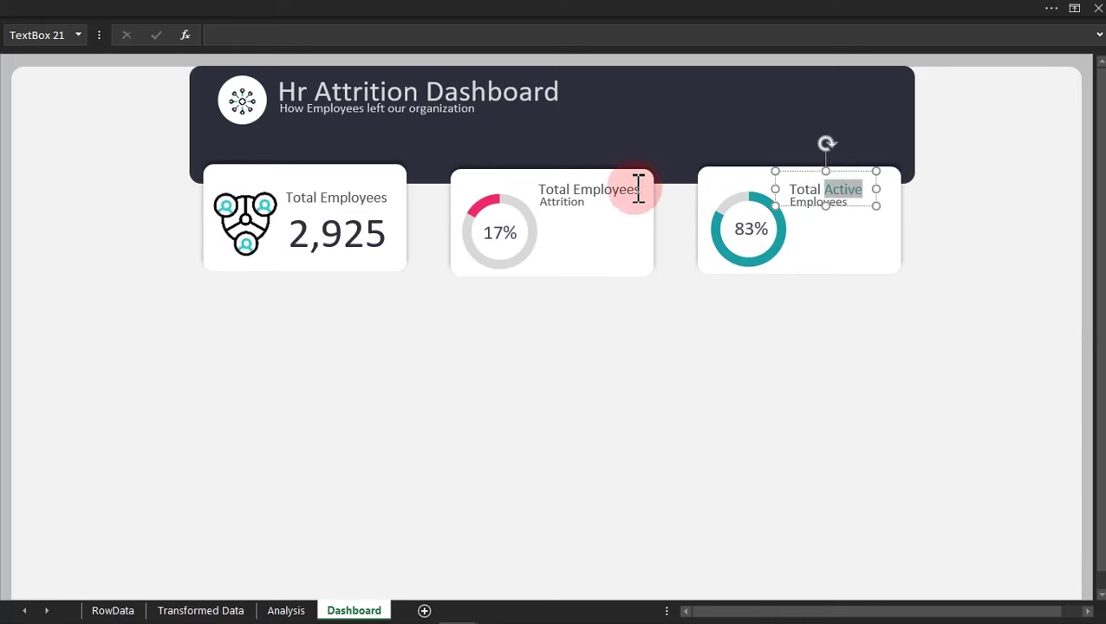
left_click(621, 198)
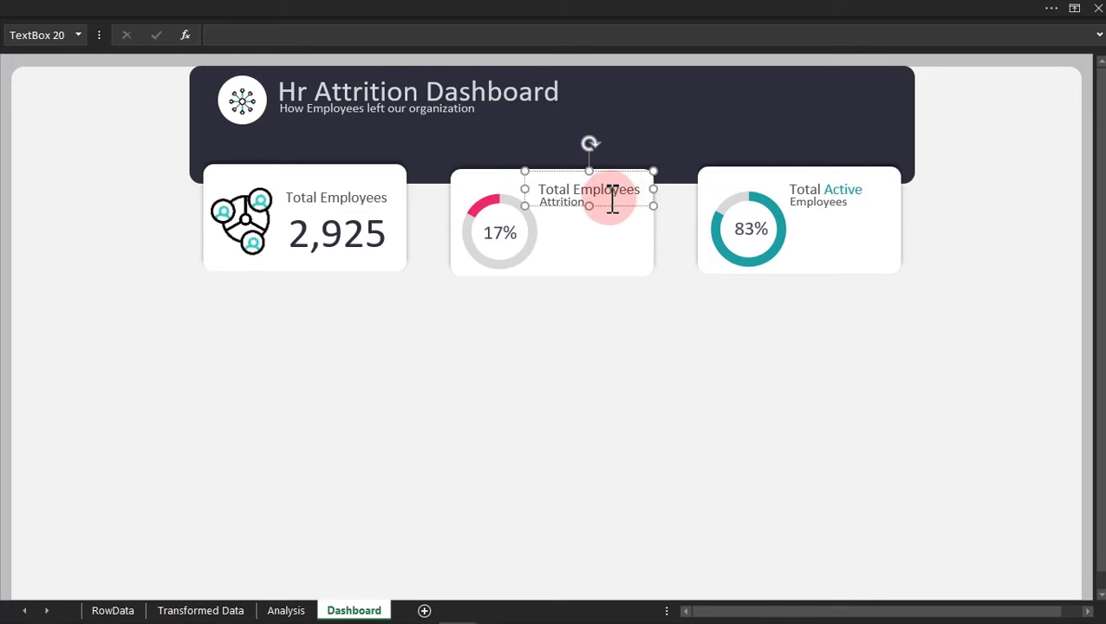
left_click(592, 201)
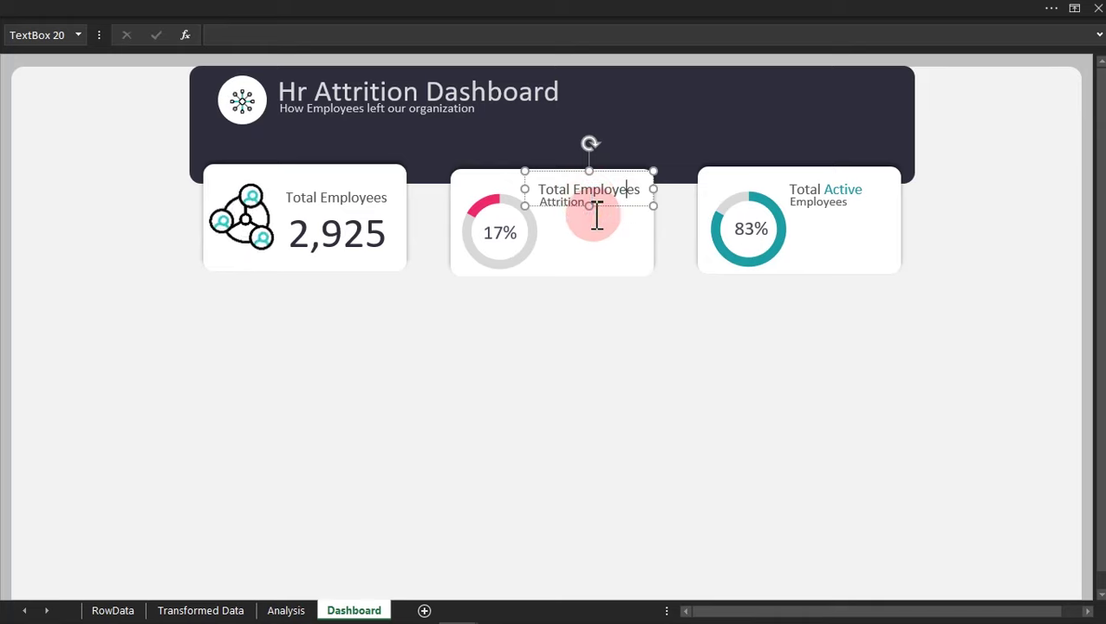
left_click(596, 216)
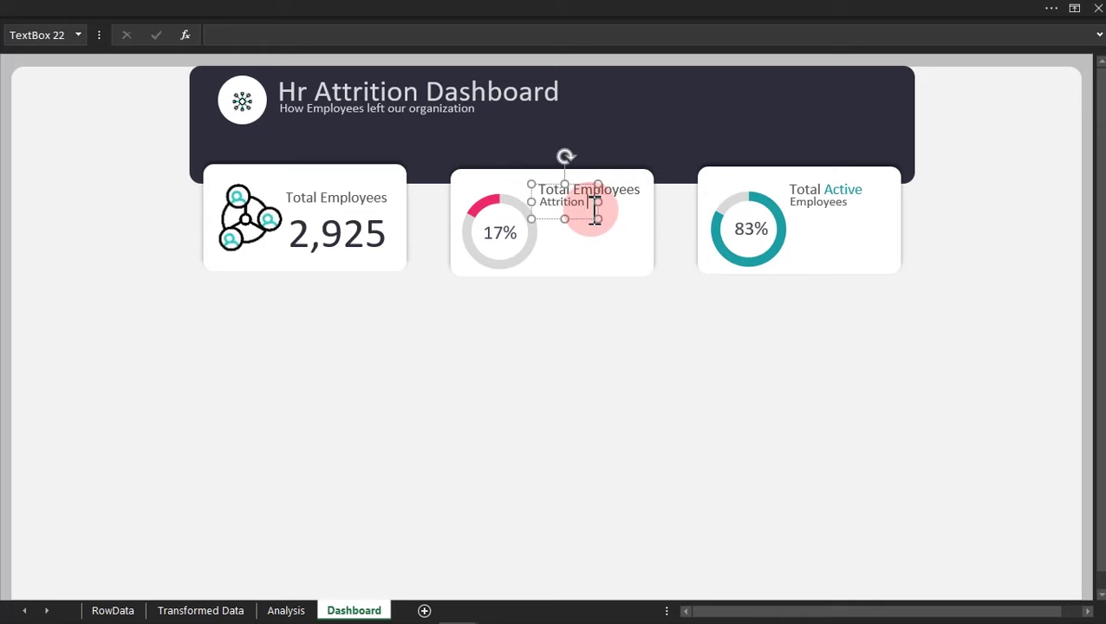
type("Rate")
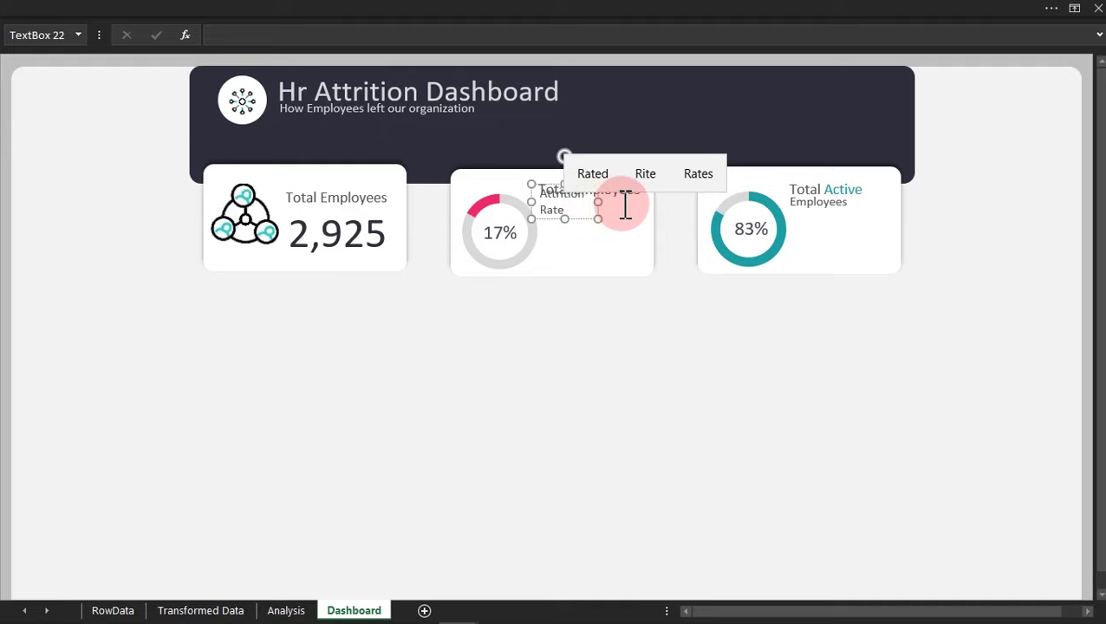
Colour the whole Attrition Rate label with the recently used pink.
left_click_drag(601, 201, 563, 202)
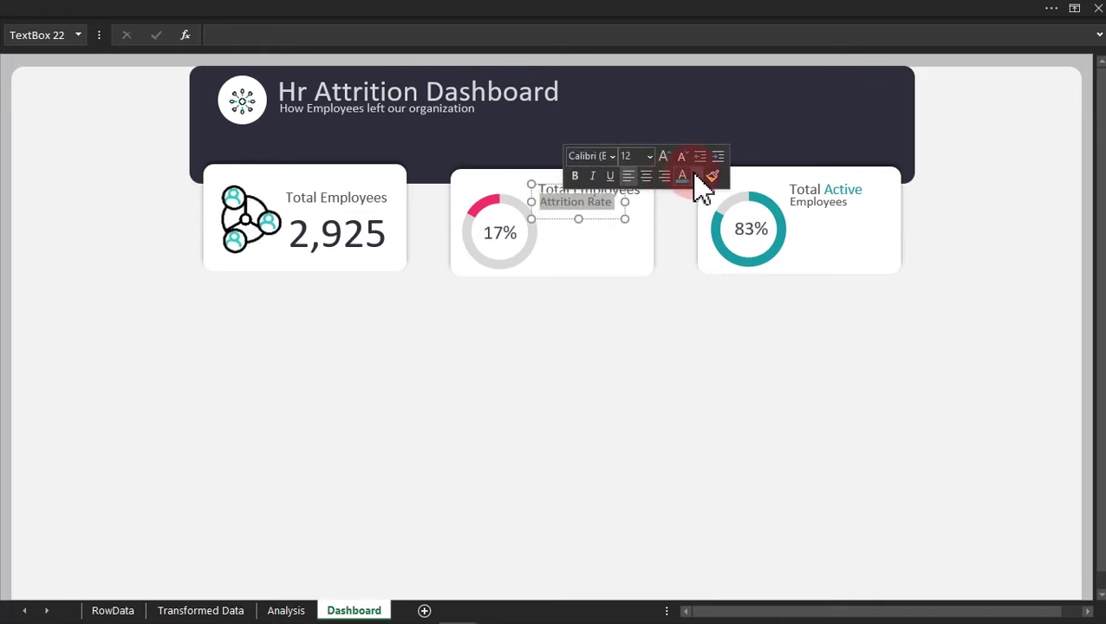
left_click(696, 176)
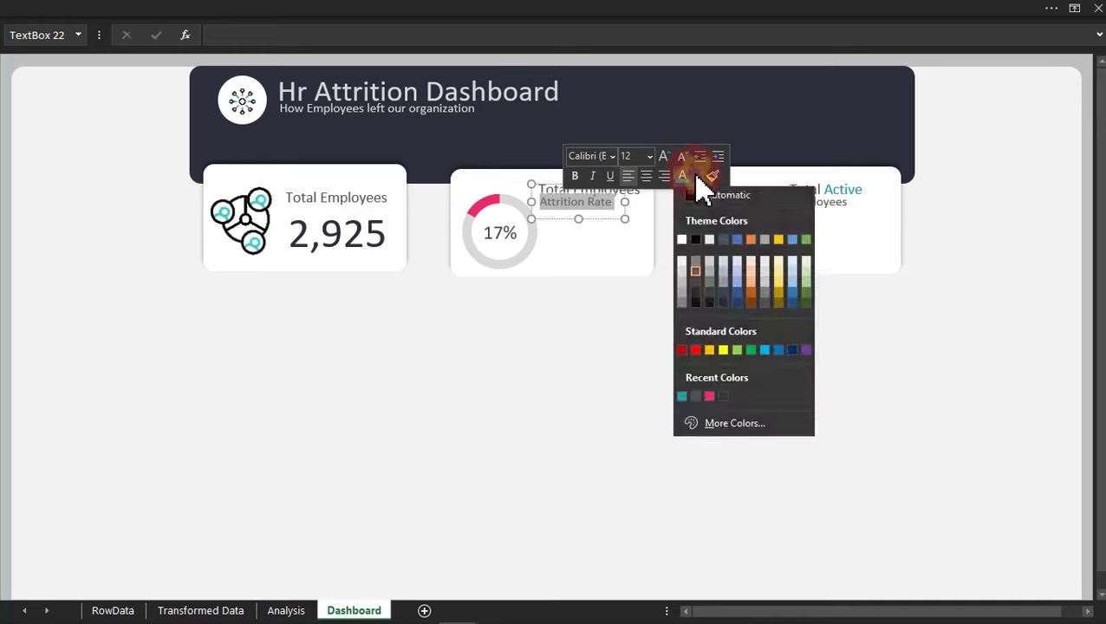
left_click(709, 401)
left_click(710, 406)
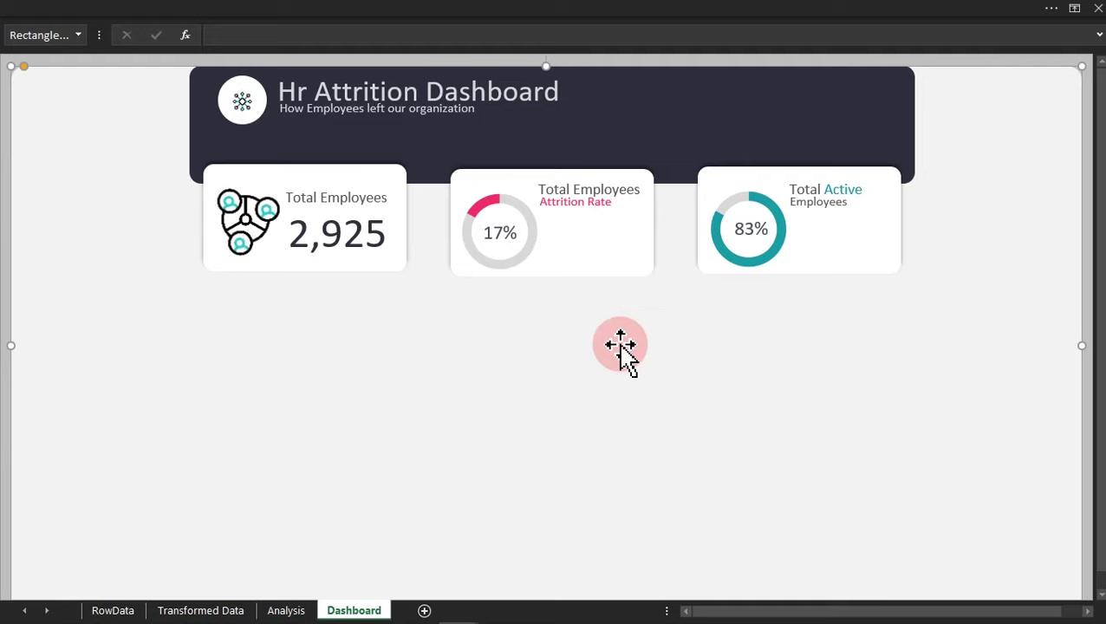
Duplicate the 17% and 83% text boxes and place each copy beneath the labels on its own card.
left_click(502, 234)
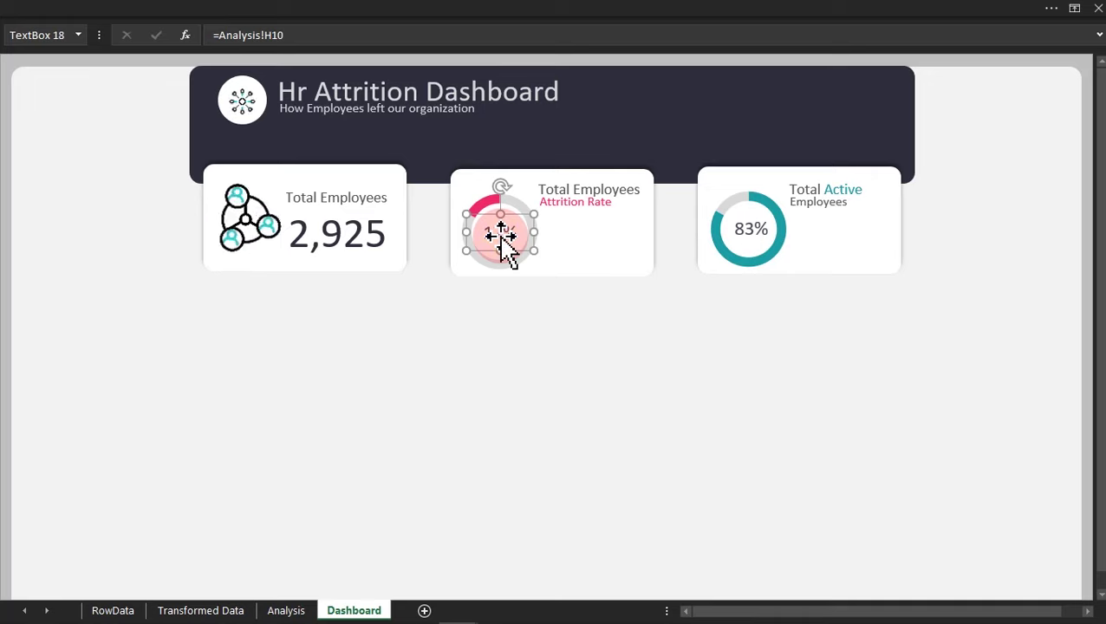
left_click_drag(750, 227, 841, 247)
left_click(713, 355)
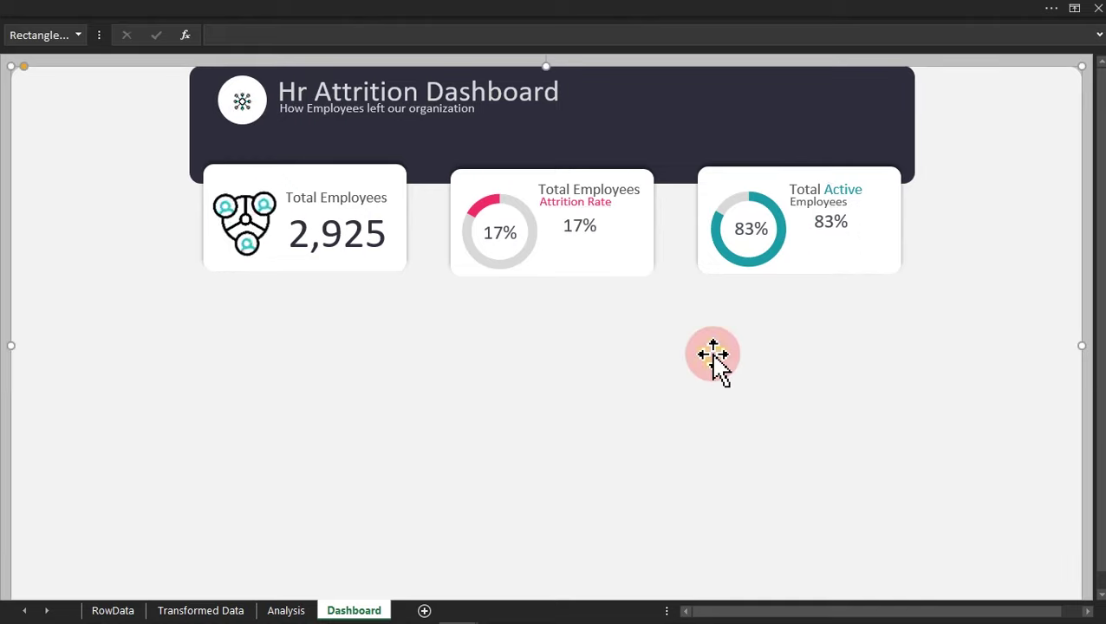
Link the copied percentage text box on the attrition card to the Ex Employees count, =Analysis!G10.
left_click(581, 229)
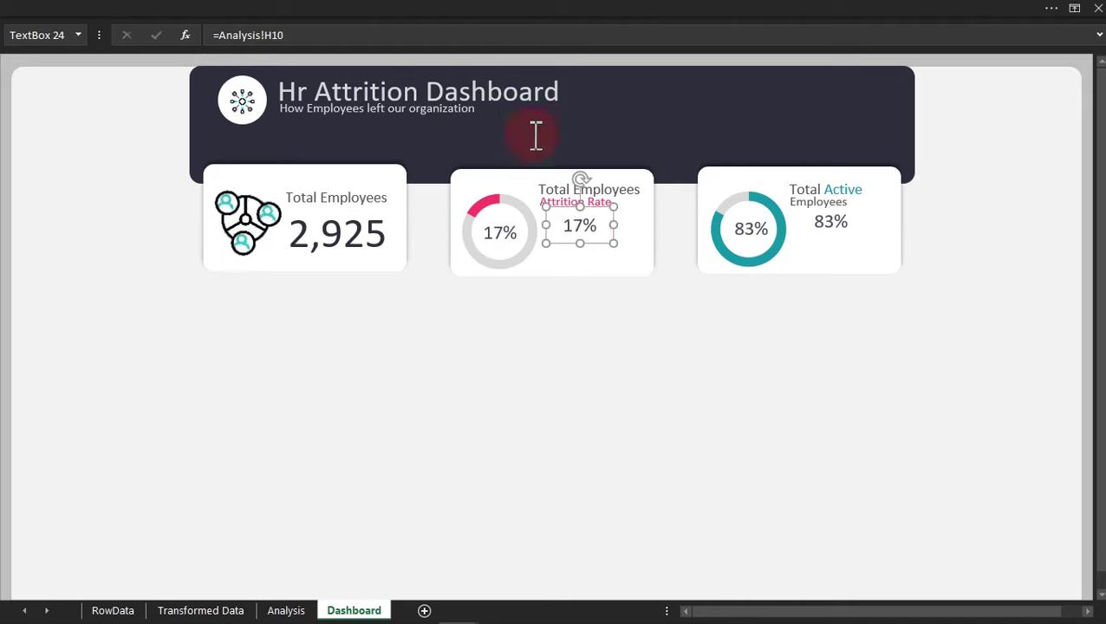
left_click(249, 35)
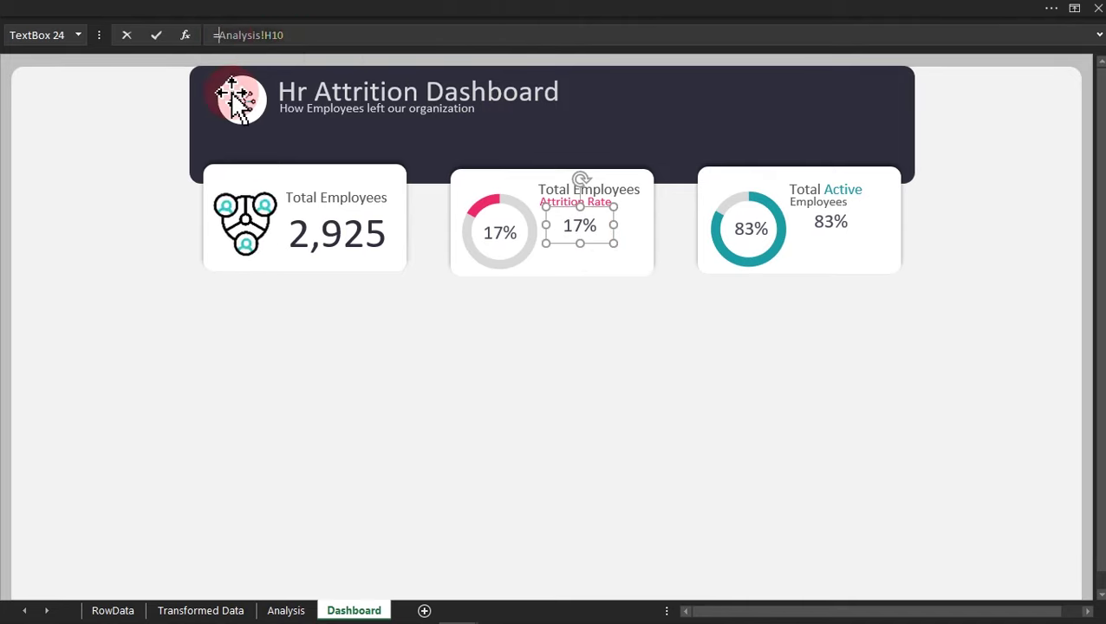
left_click(308, 609)
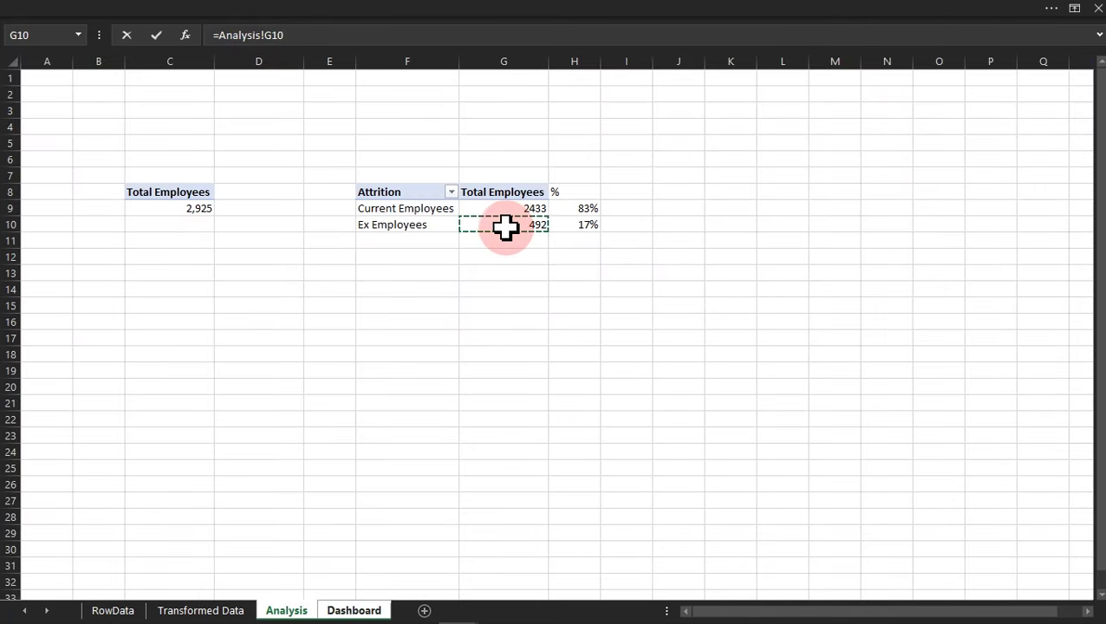
key("Return")
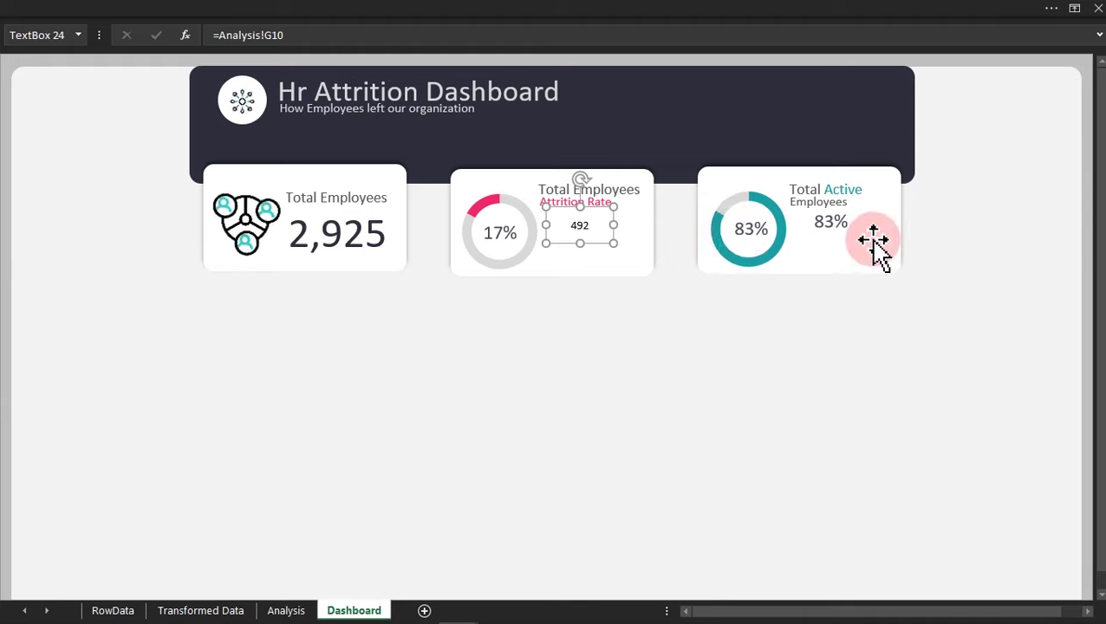
Link the copied percentage text box on the active employees card to the Current Employees count, =Analysis!G9.
left_click(845, 236)
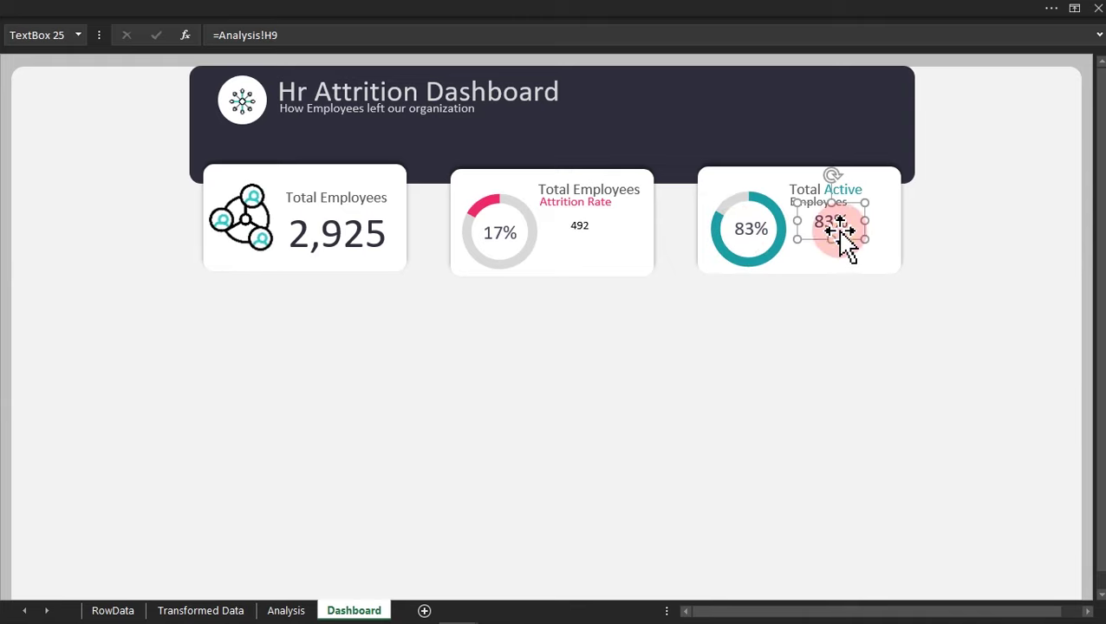
left_click(283, 38)
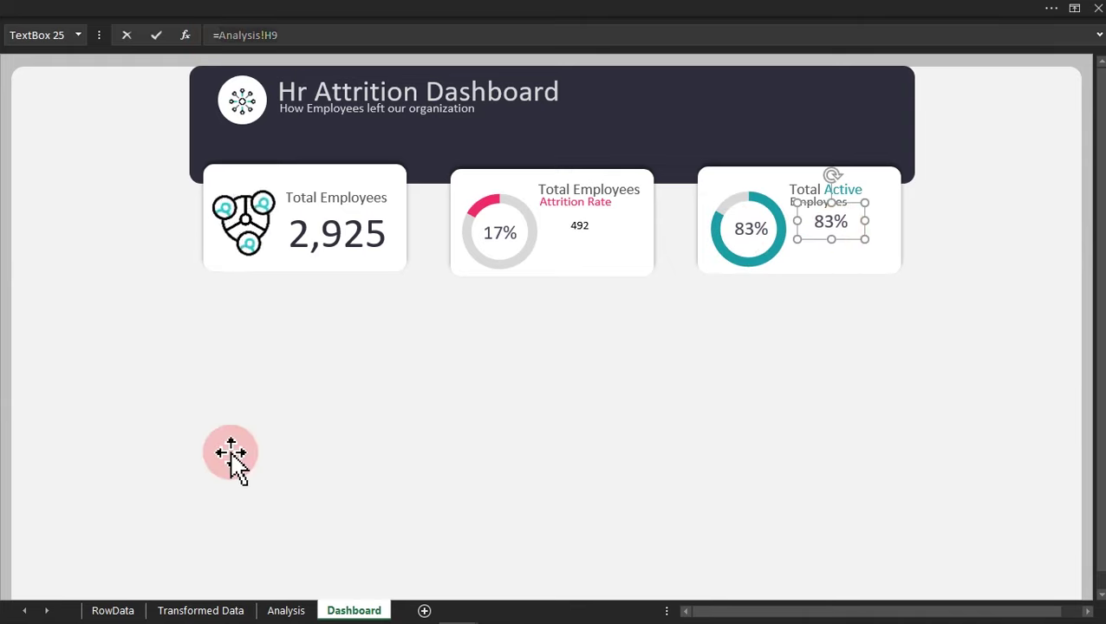
left_click(285, 611)
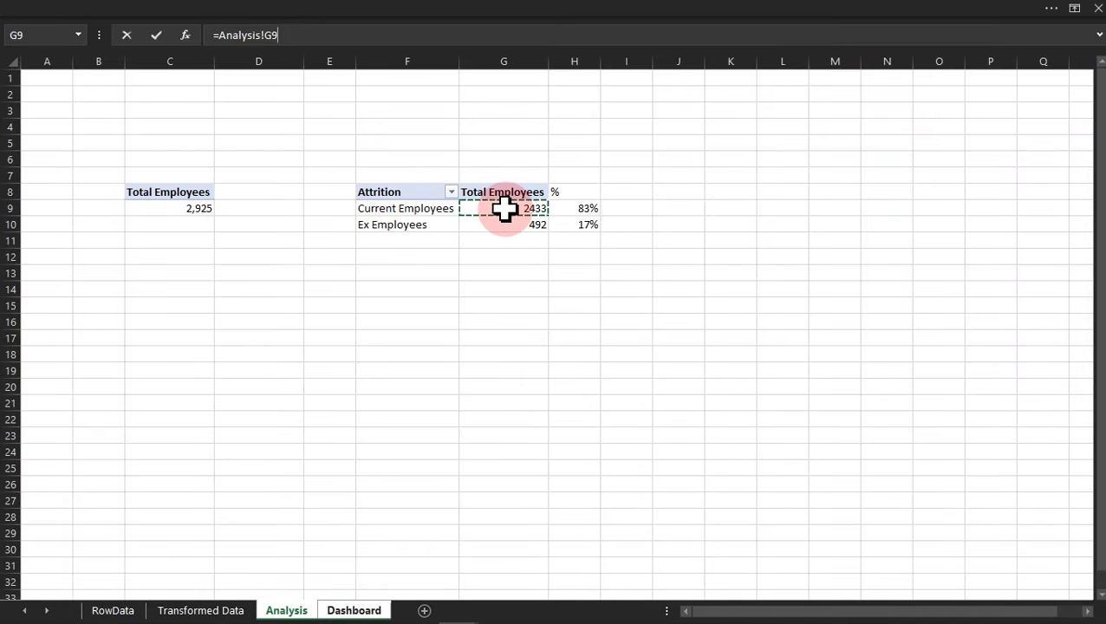
key("Return")
Format G9:G10 on the Analysis sheet as Number with 0 decimal places and the 1000 separator.
left_click(286, 610)
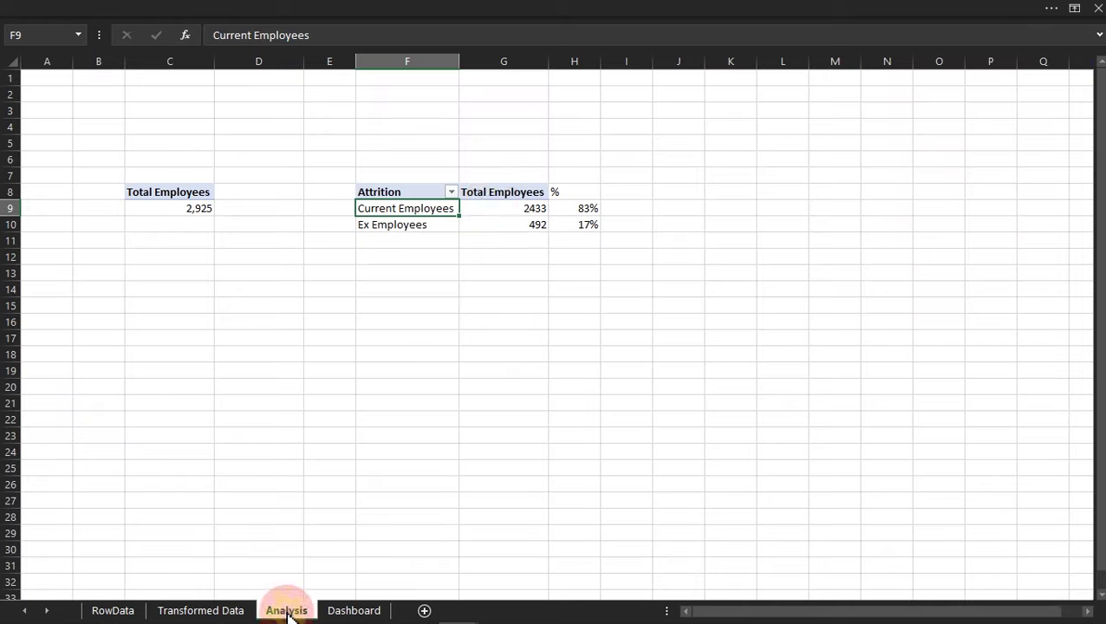
left_click_drag(509, 207, 509, 221)
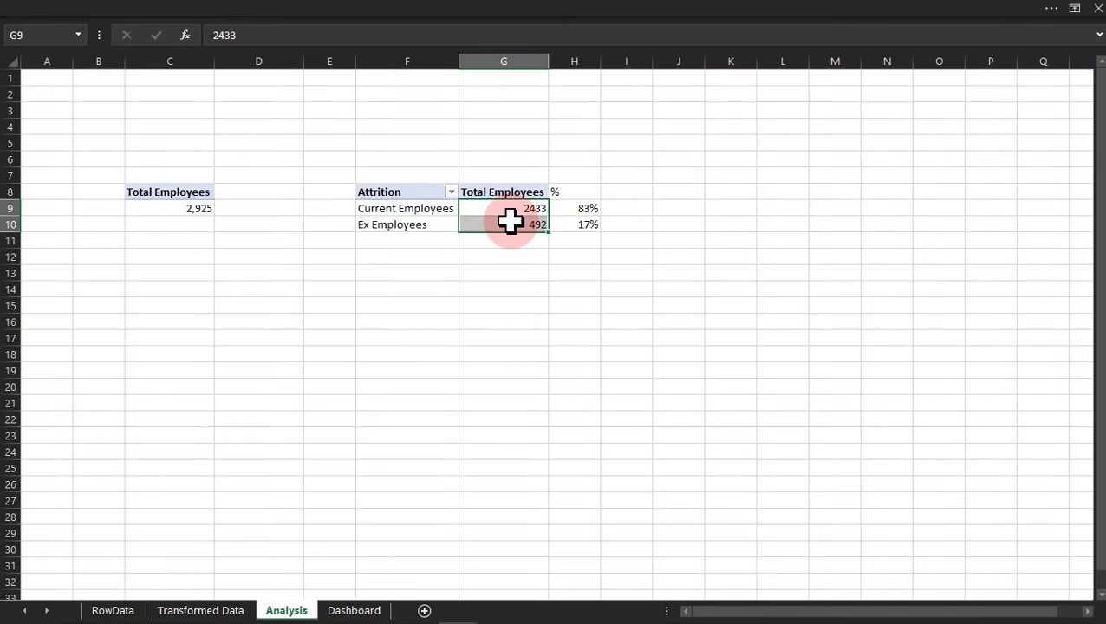
key("ctrl+1")
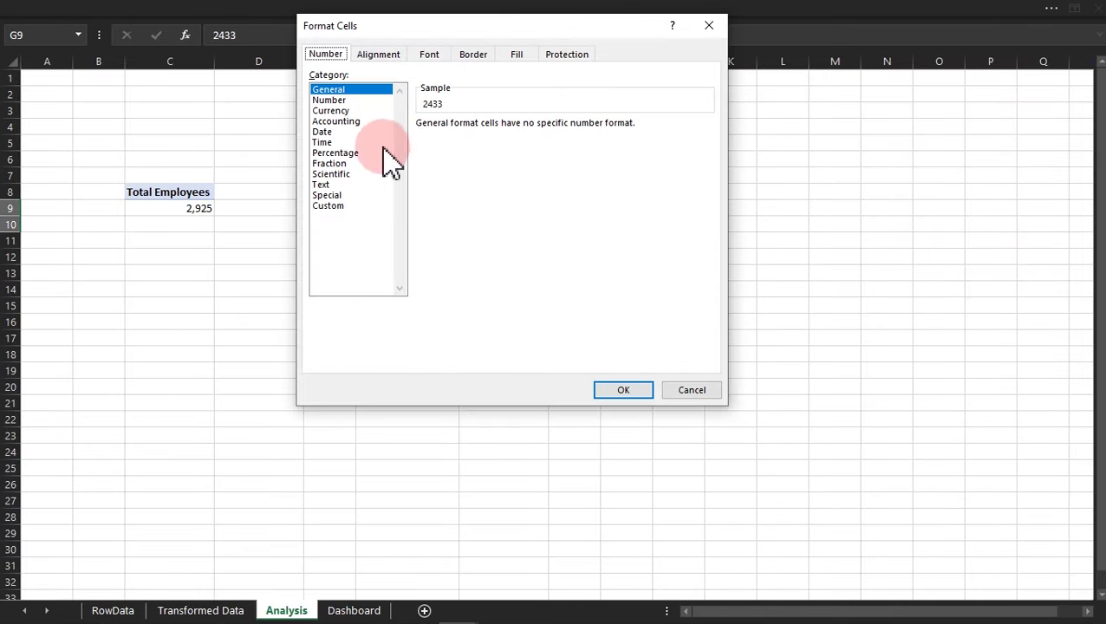
left_click(343, 100)
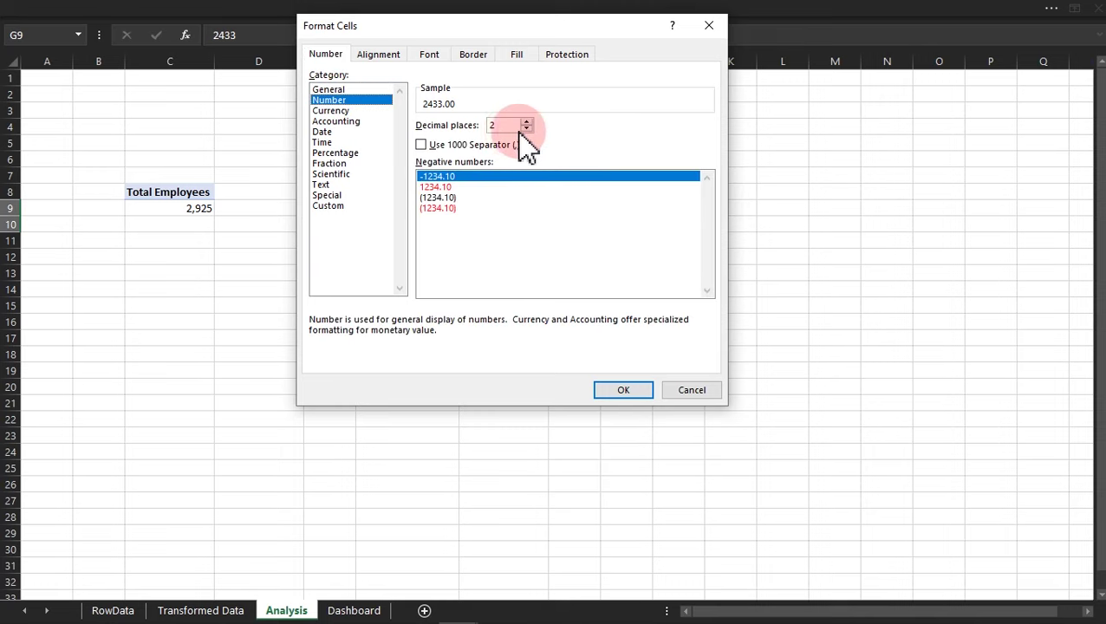
left_click(477, 146)
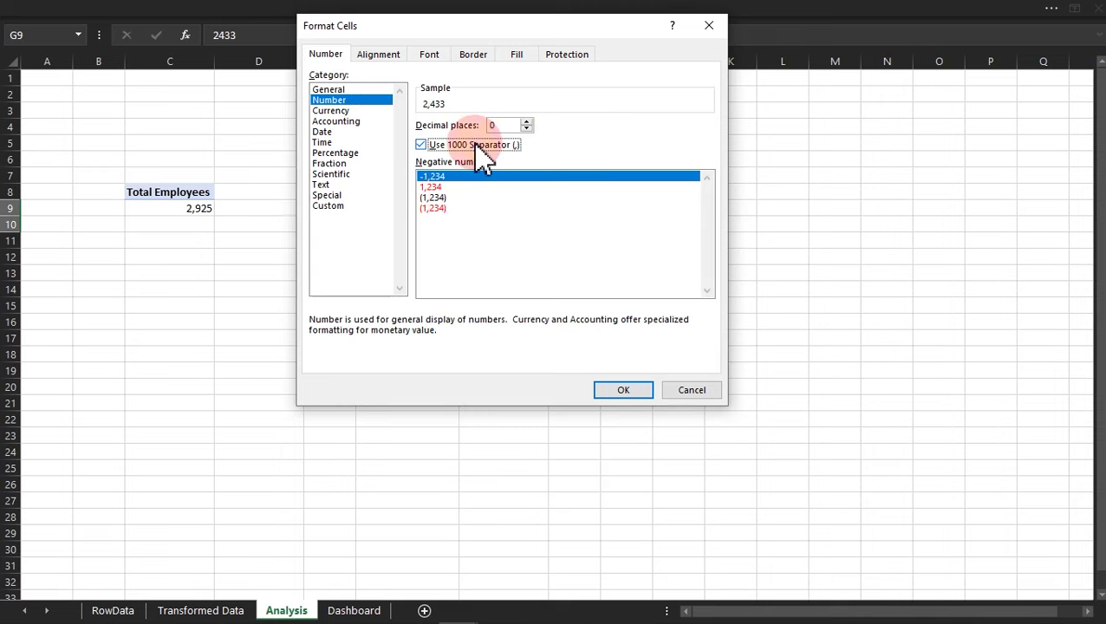
left_click(626, 392)
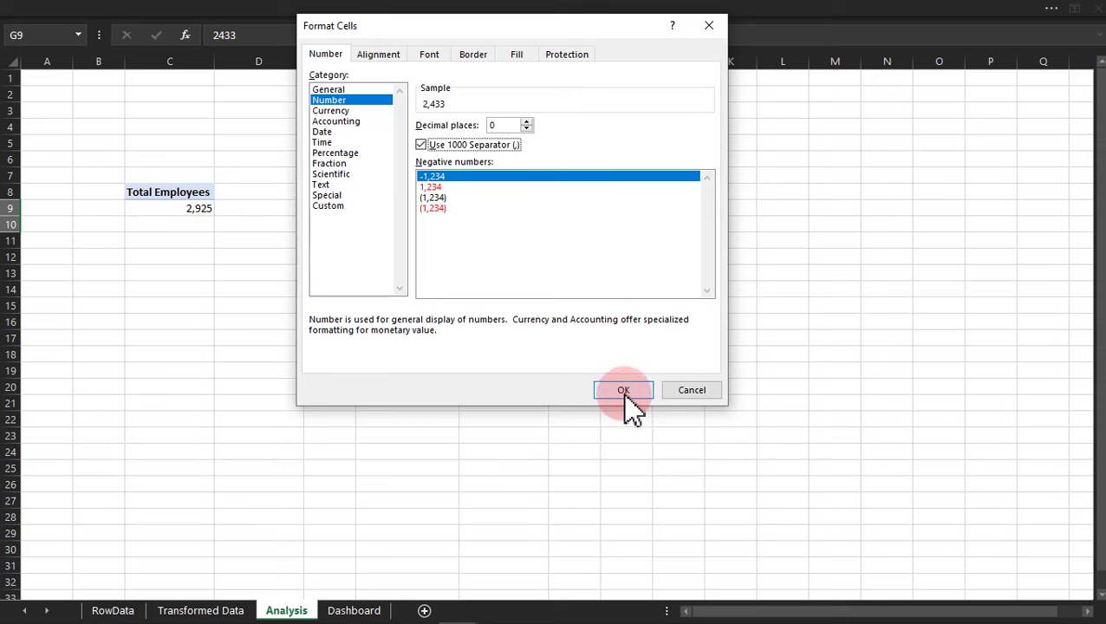
left_click(624, 392)
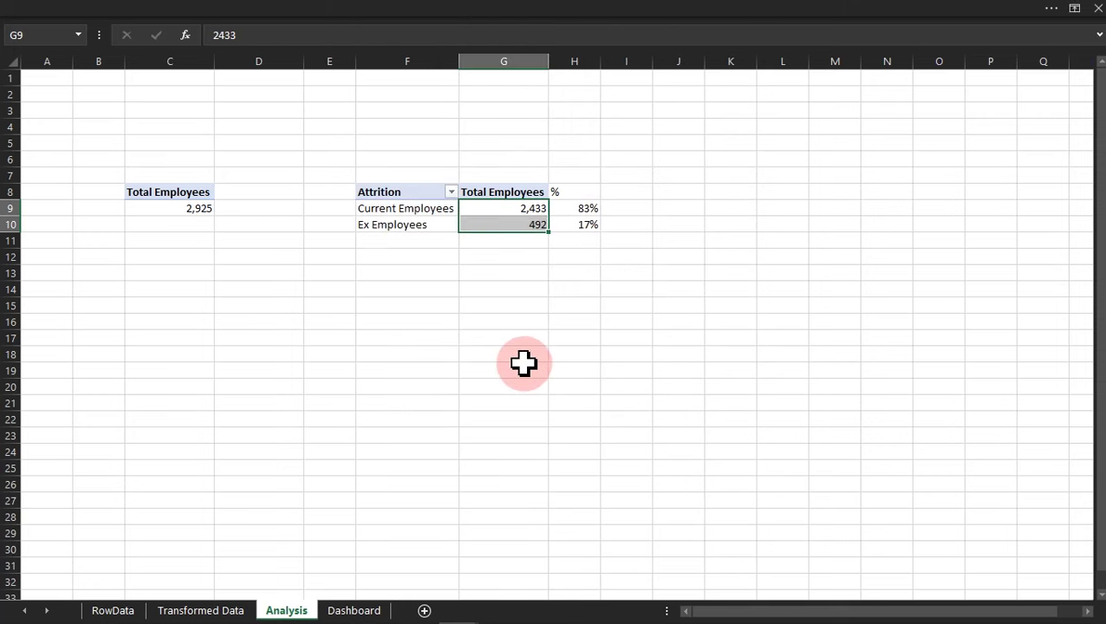
Set the font size of both linked employee counts on the Dashboard sheet's second and third cards to 24.
left_click(351, 611)
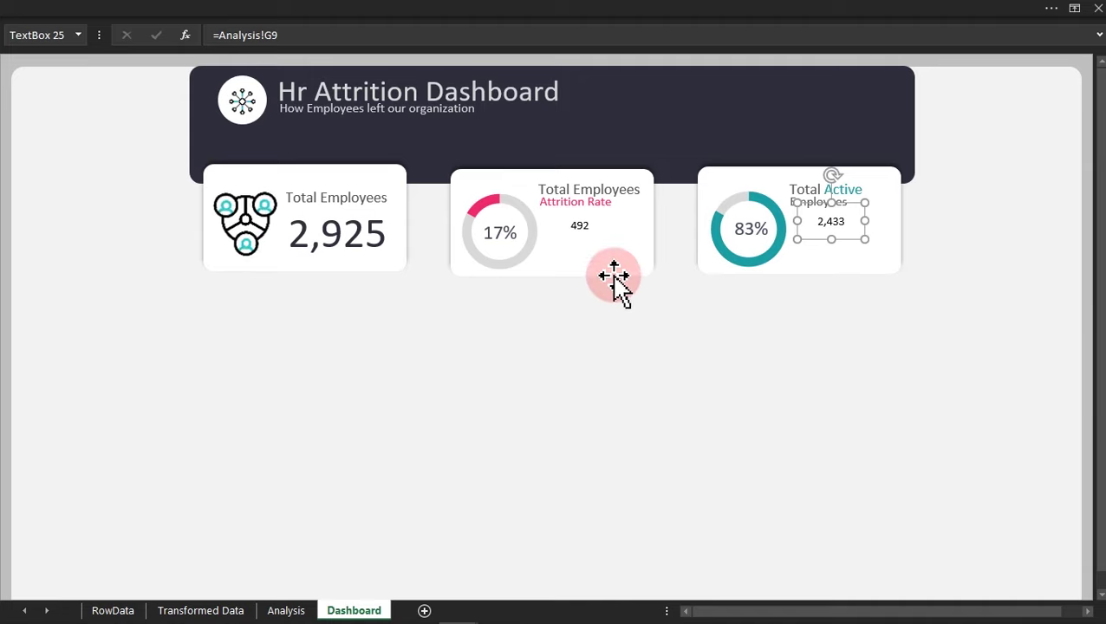
left_click(582, 227, "ctrl")
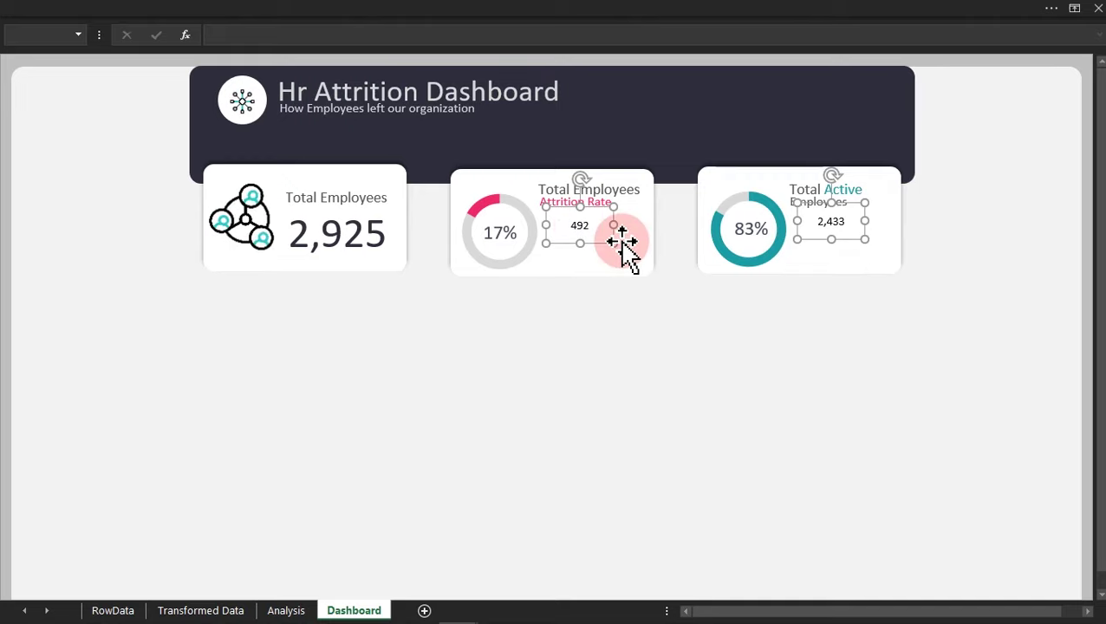
left_click(294, 7)
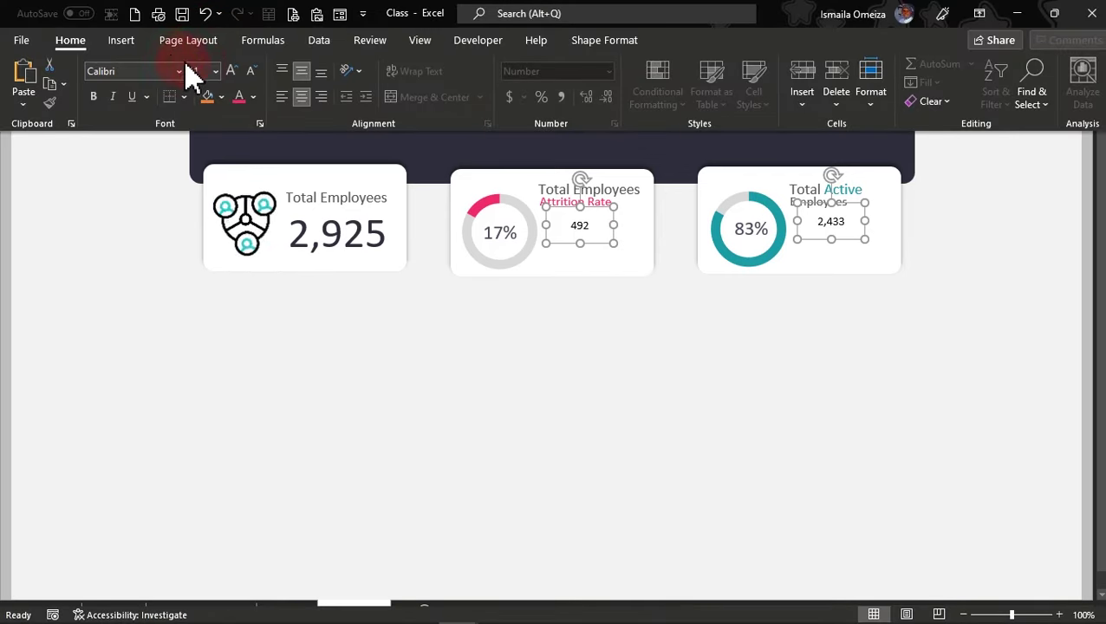
left_click(213, 71)
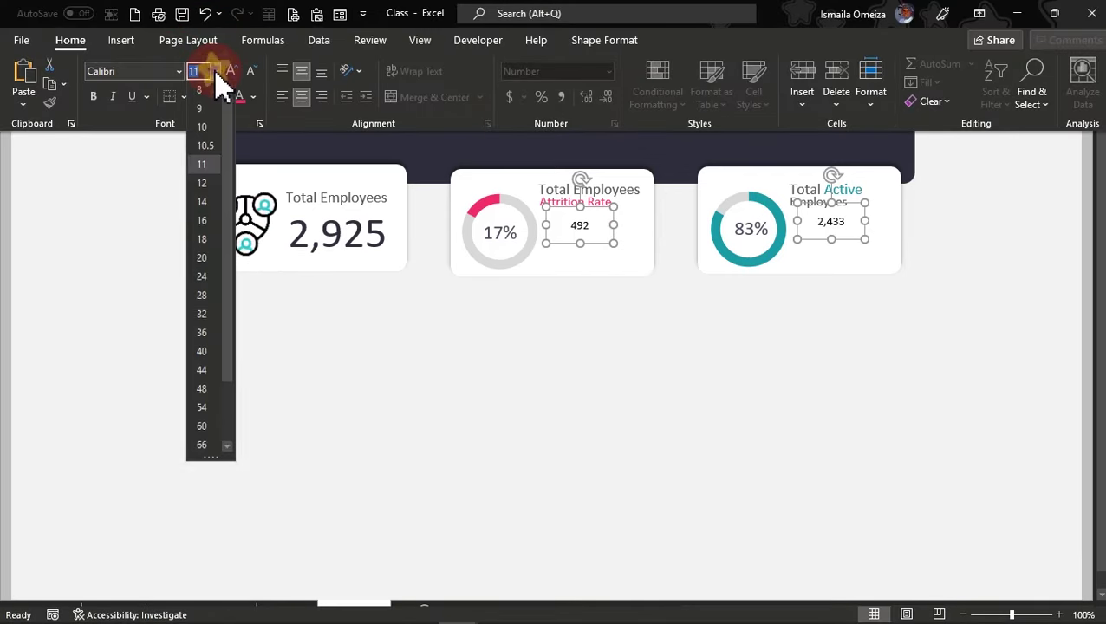
left_click(203, 278)
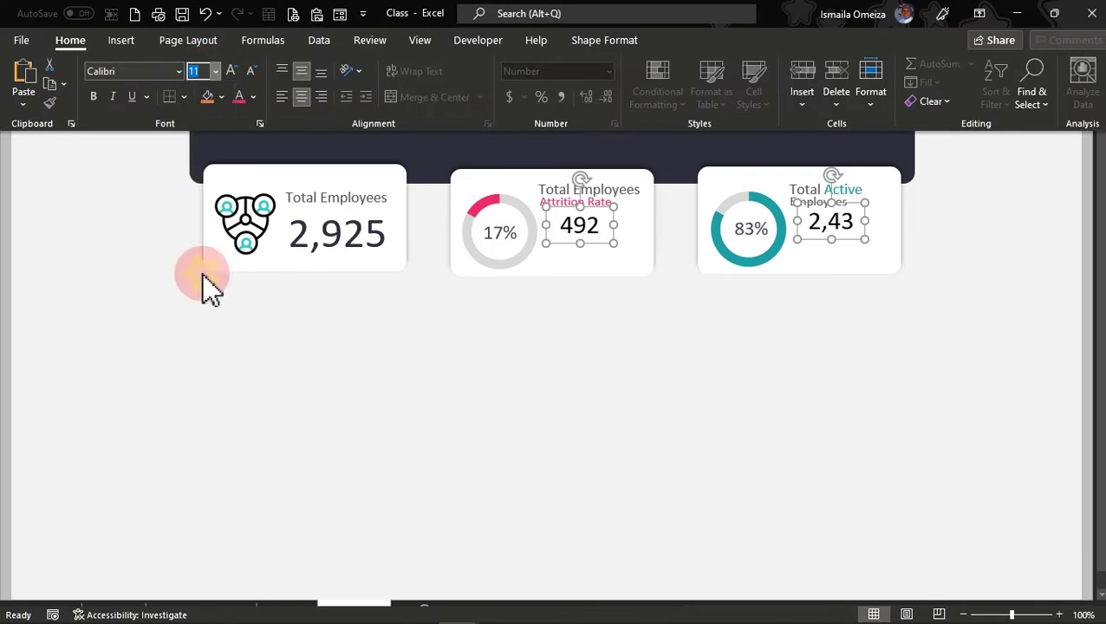
Set the font colour of the linked employee counts on the attrition and active employees cards to the recent dark slate grey.
left_click(253, 97)
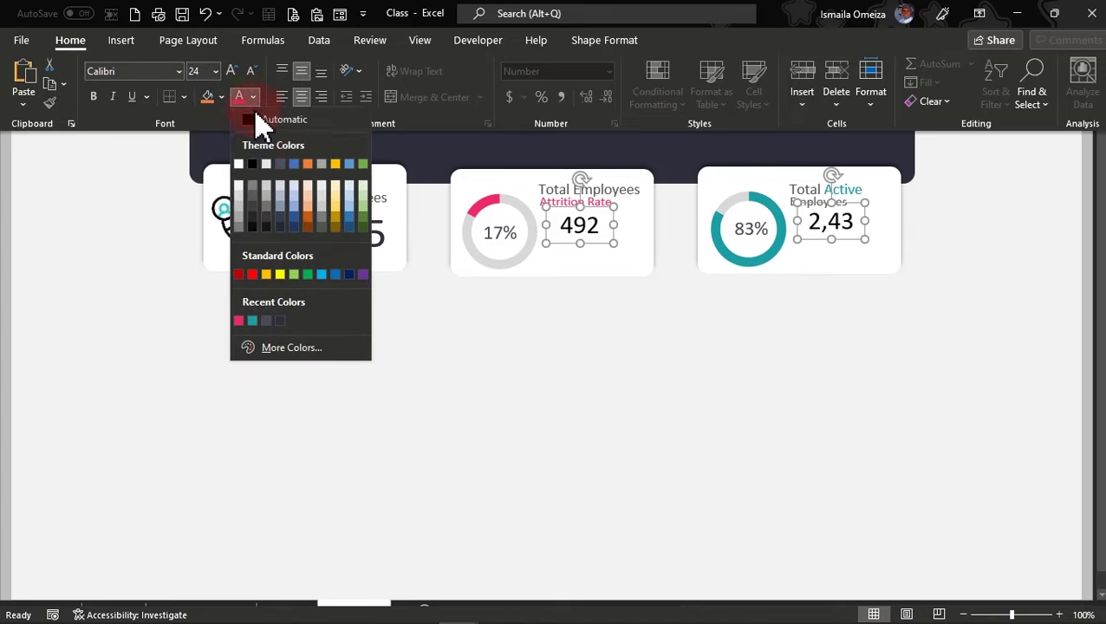
left_click(266, 321)
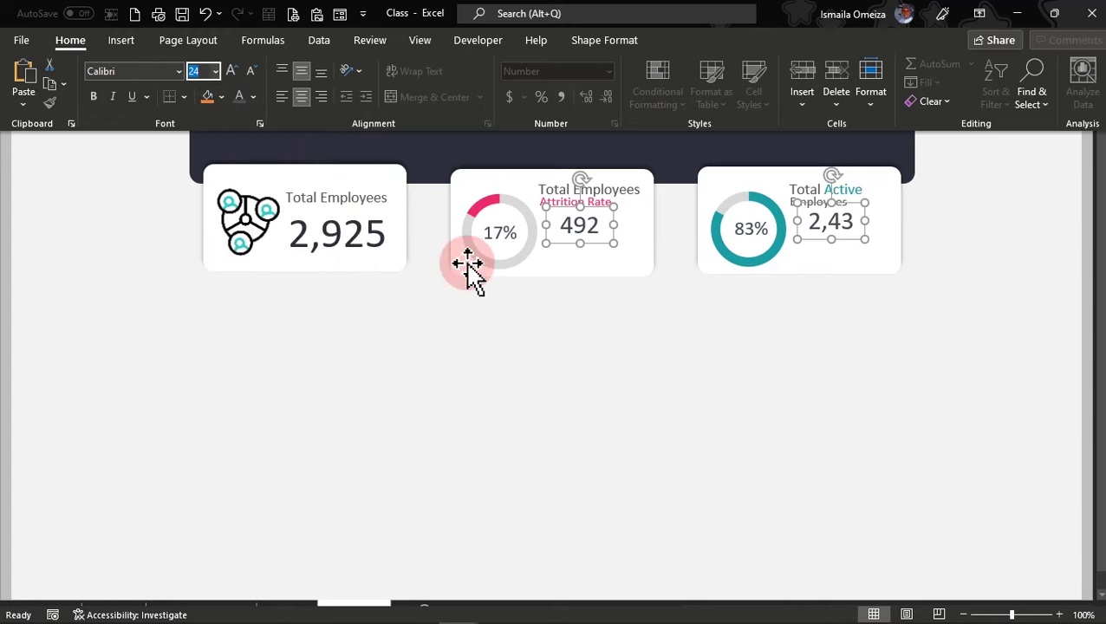
key("ctrl+shift+F1")
left_click(610, 312)
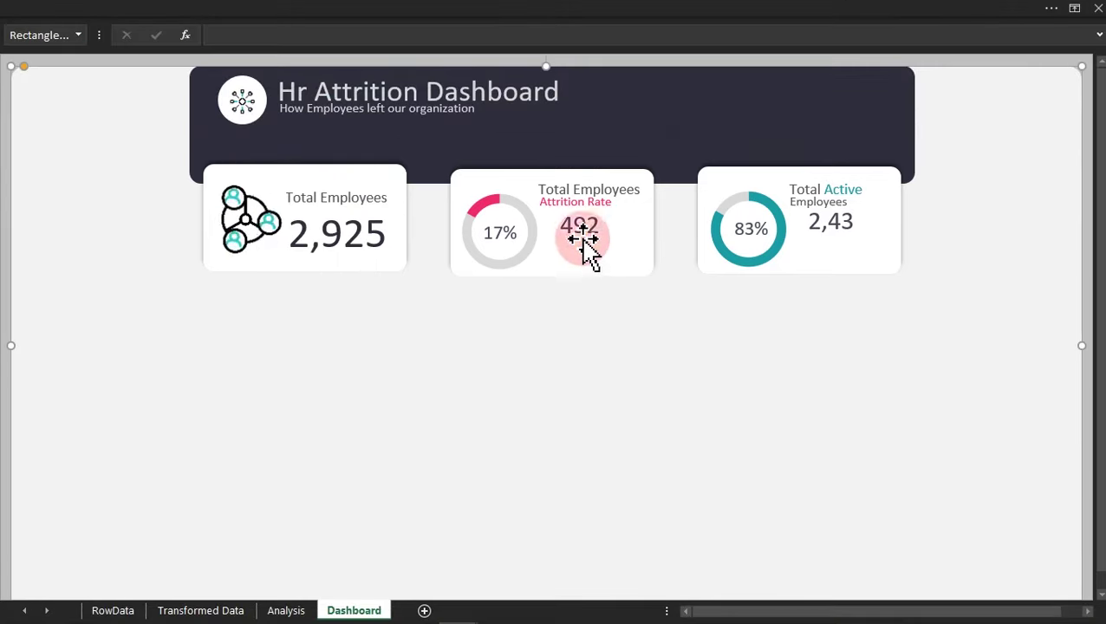
Widen the active employees count's text box to fit its number and align the counts on both doughnut cards beneath their titles.
left_click(581, 227)
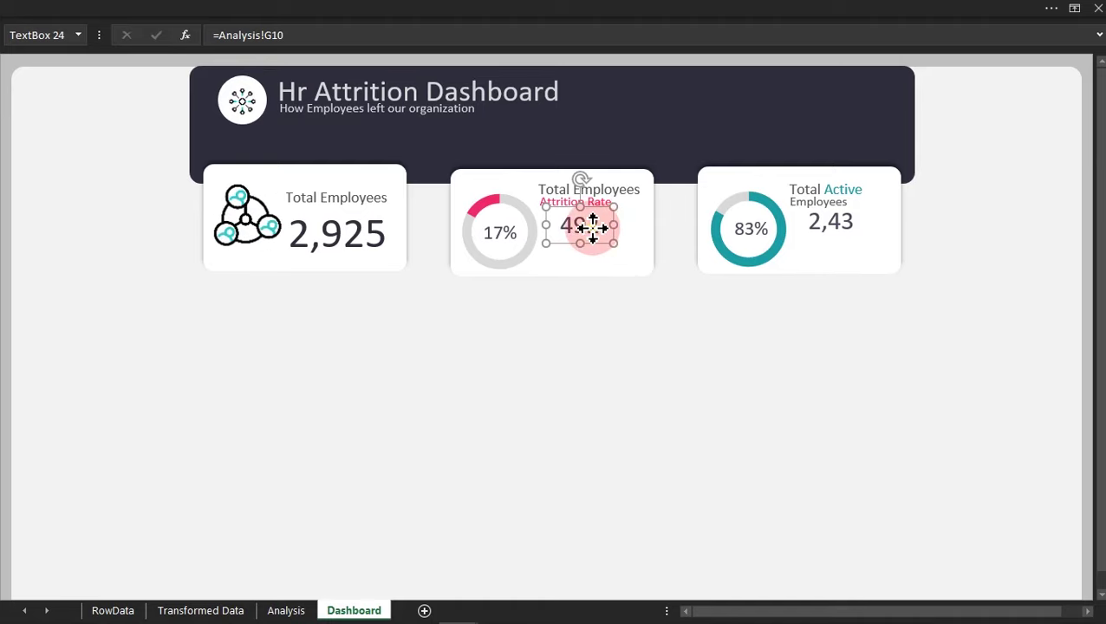
left_click_drag(593, 226, 595, 226)
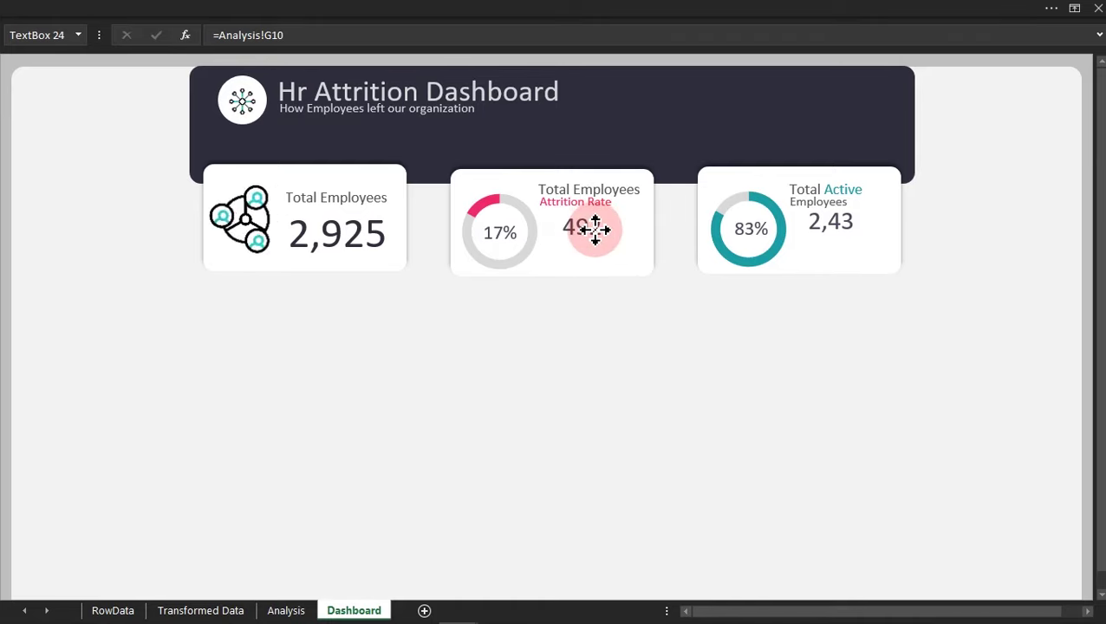
left_click_drag(595, 228, 594, 230)
left_click(837, 227)
mouse_move(864, 223)
left_mouse_down()
mouse_move(876, 222)
mouse_move(847, 220)
left_mouse_up()
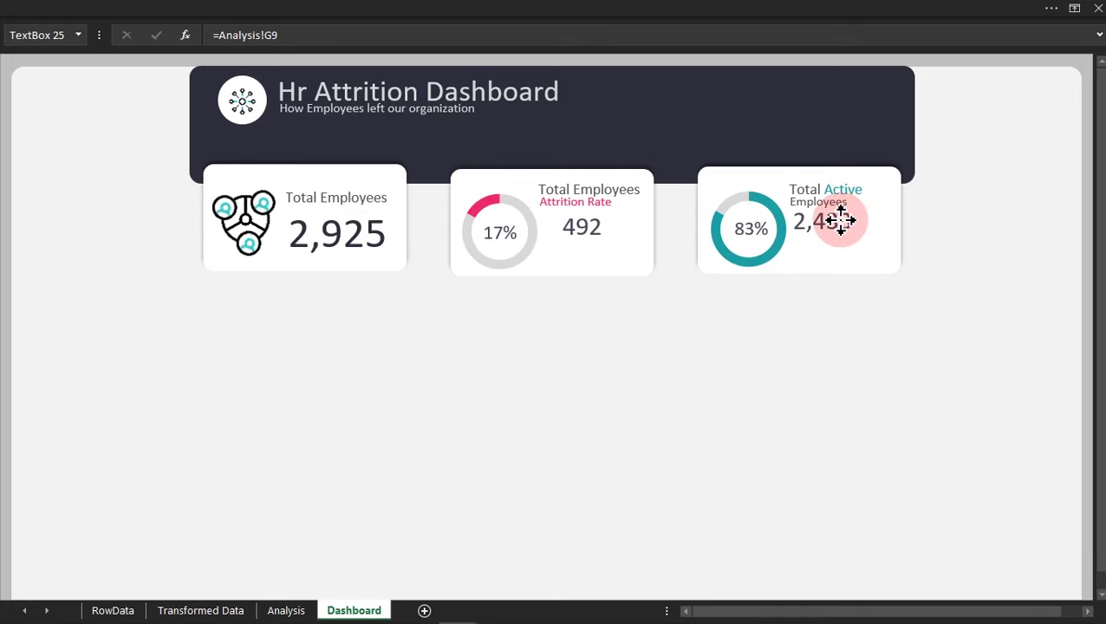
left_click(592, 224)
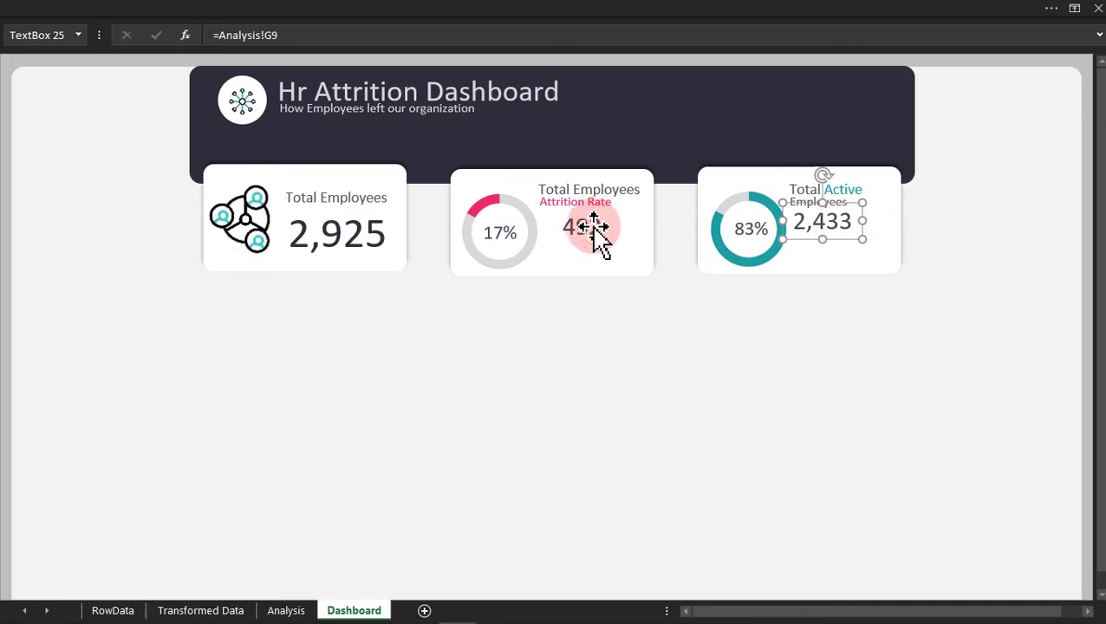
left_click_drag(593, 227, 571, 227)
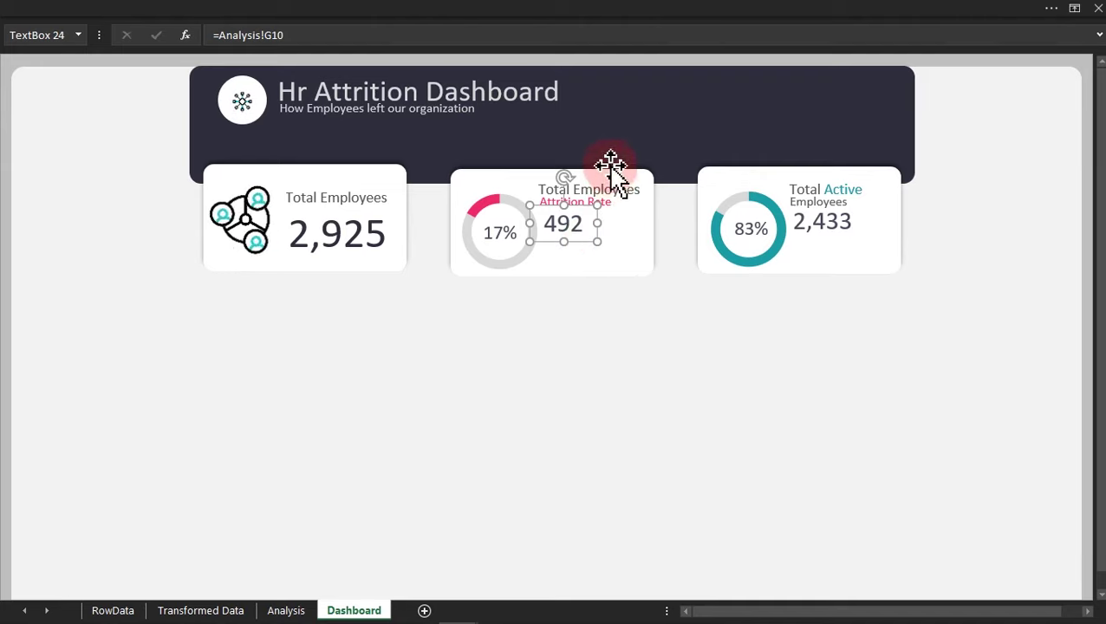
Move the title, subtitle and count together slightly down and right on the attrition card and on the active employees card.
left_click(617, 197, "ctrl")
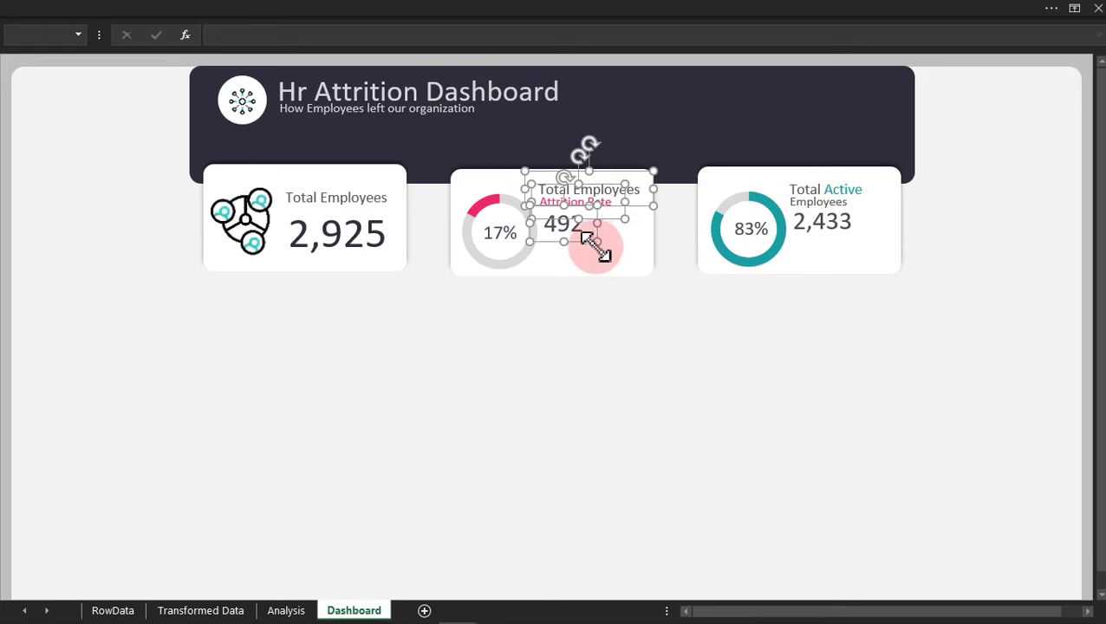
left_click_drag(591, 243, 595, 252)
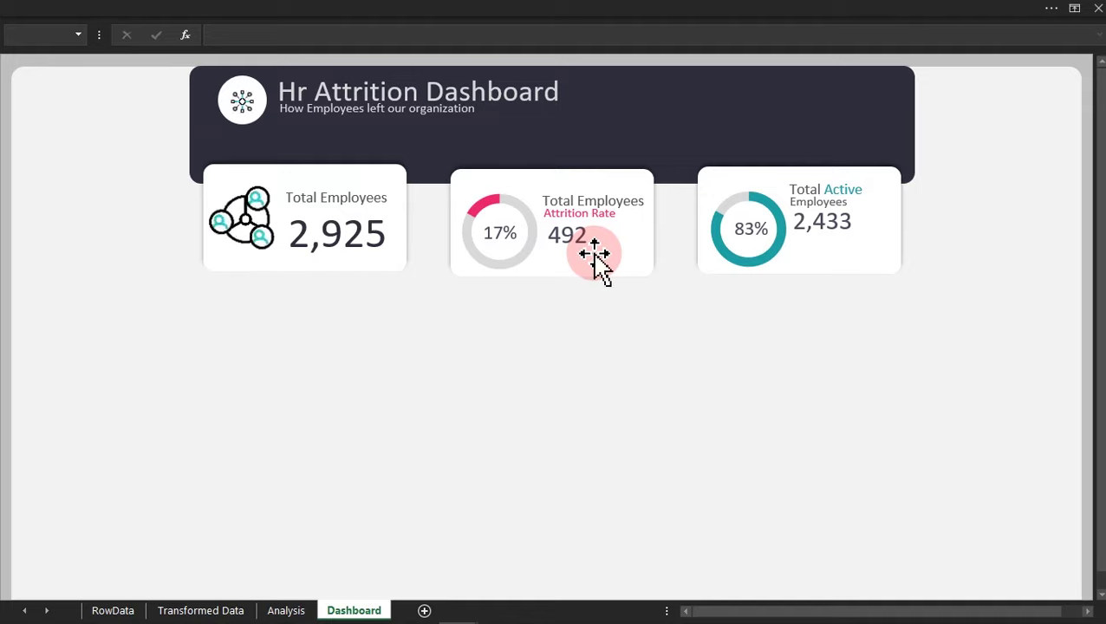
left_click(811, 202)
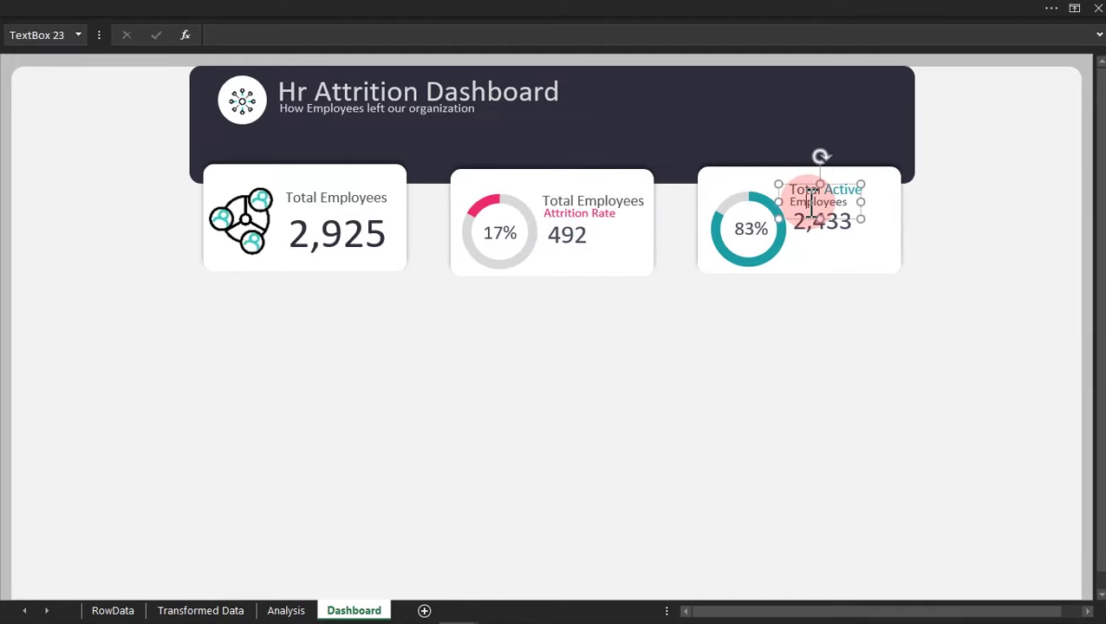
left_click_drag(857, 233, 862, 243)
left_click(227, 346)
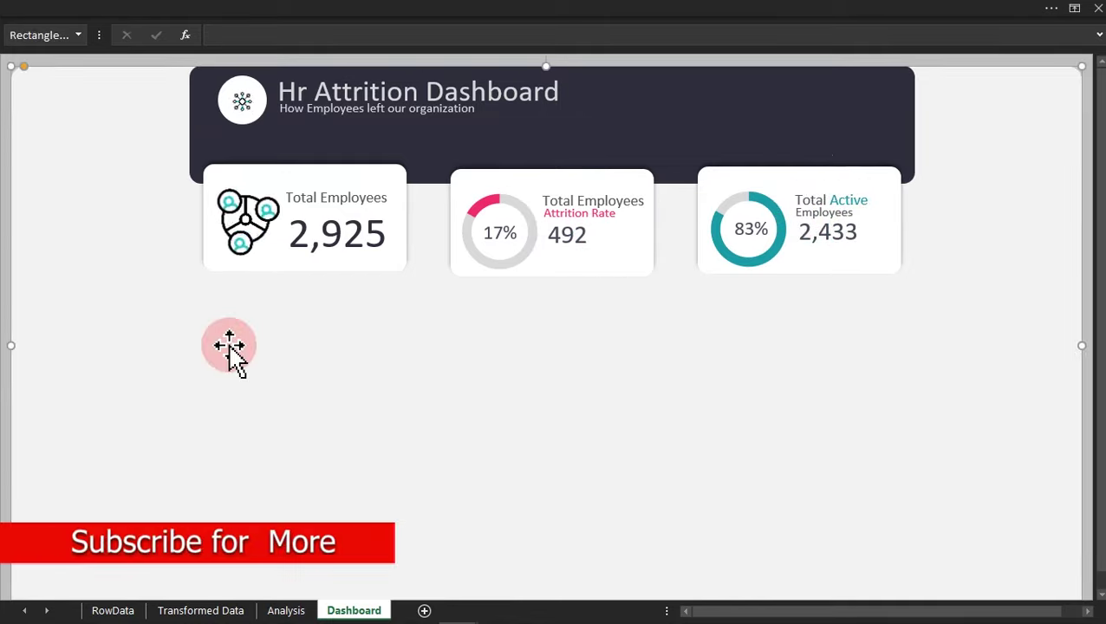
Duplicate the Total Employees card's background rectangle and place the copy in the empty area below that card.
left_click(382, 167)
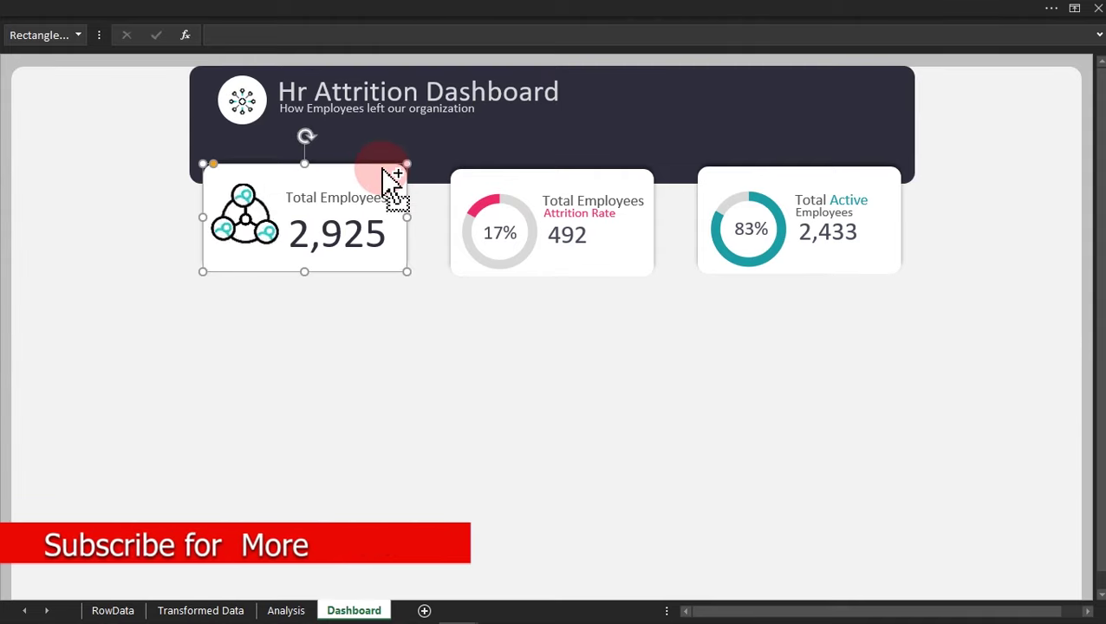
key("ctrl+d")
left_click_drag(365, 217, 233, 388)
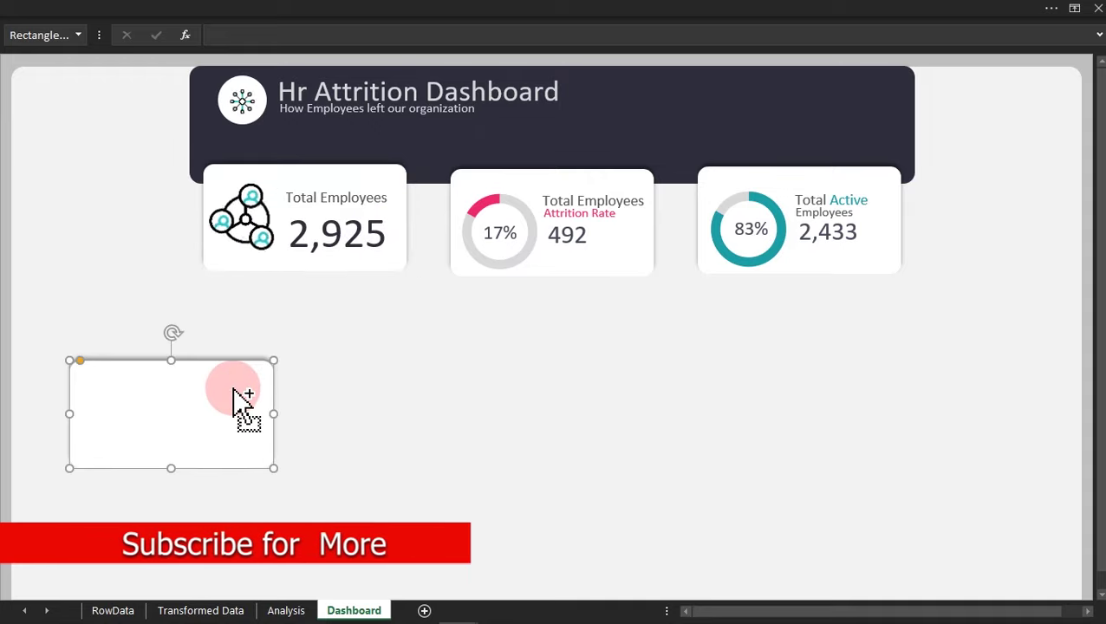
Remove the shadow from the duplicated rectangle with the No Shadow preset.
key("ctrl+1")
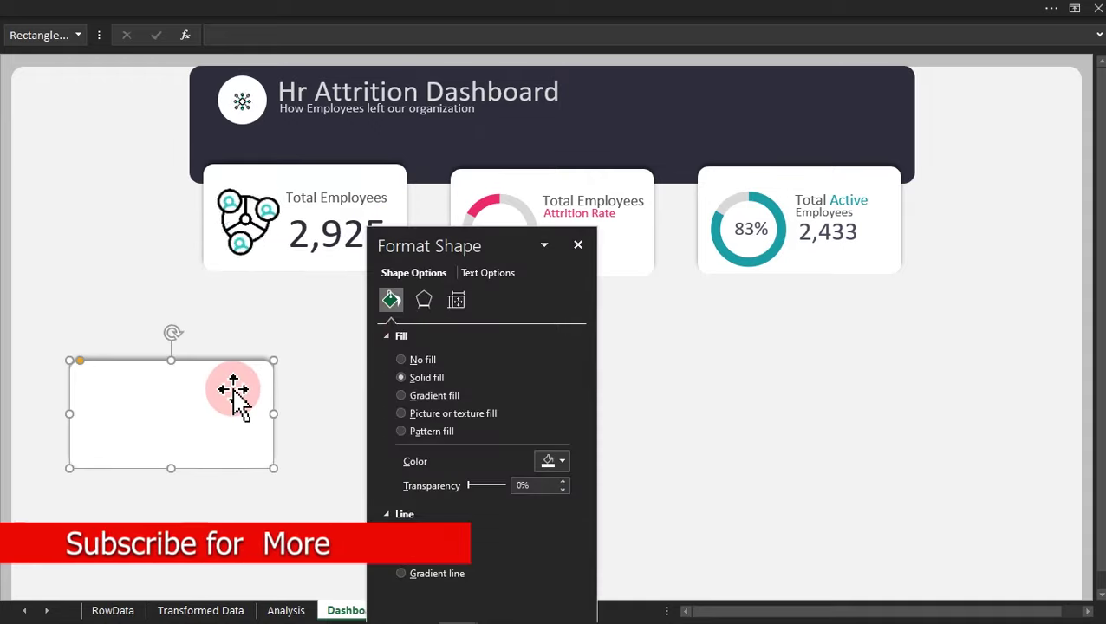
left_click(424, 301)
left_click(549, 360)
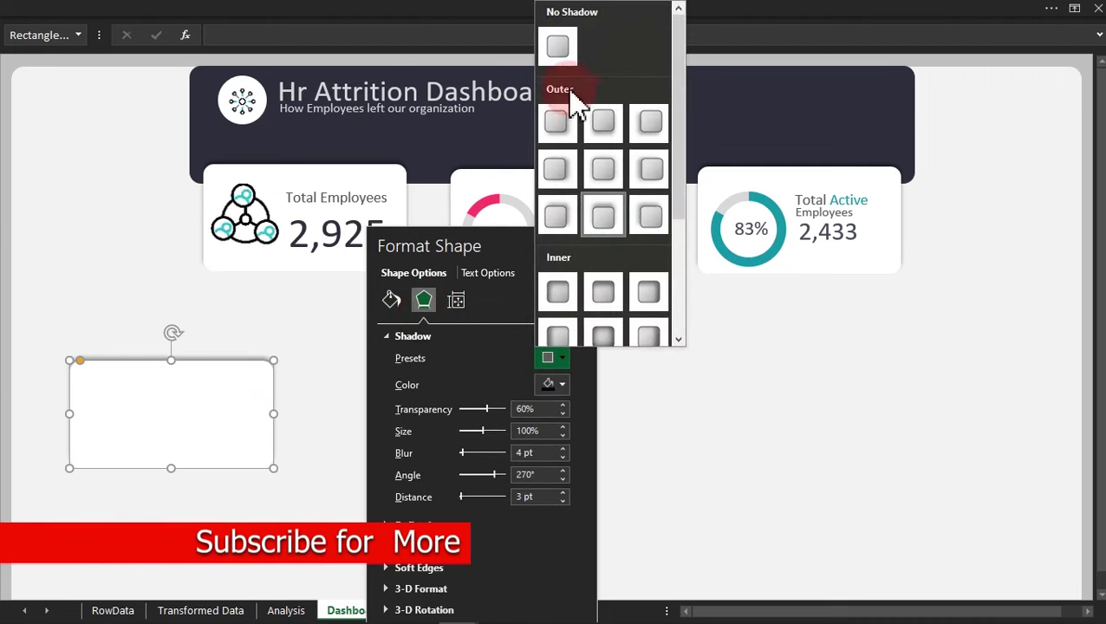
left_click(560, 50)
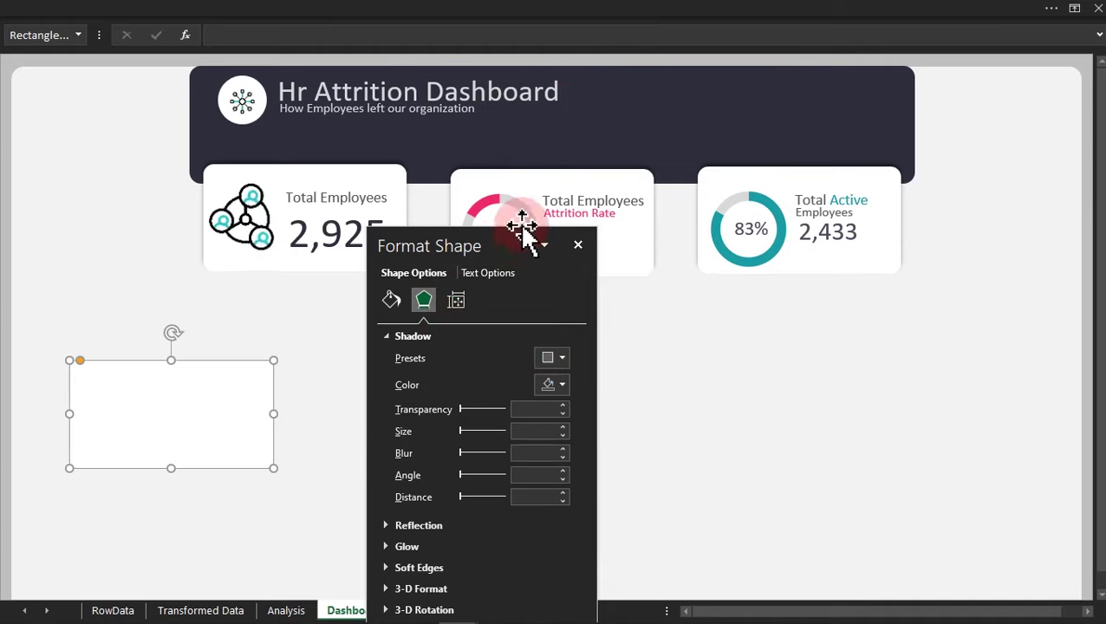
left_click_drag(505, 245, 616, 145)
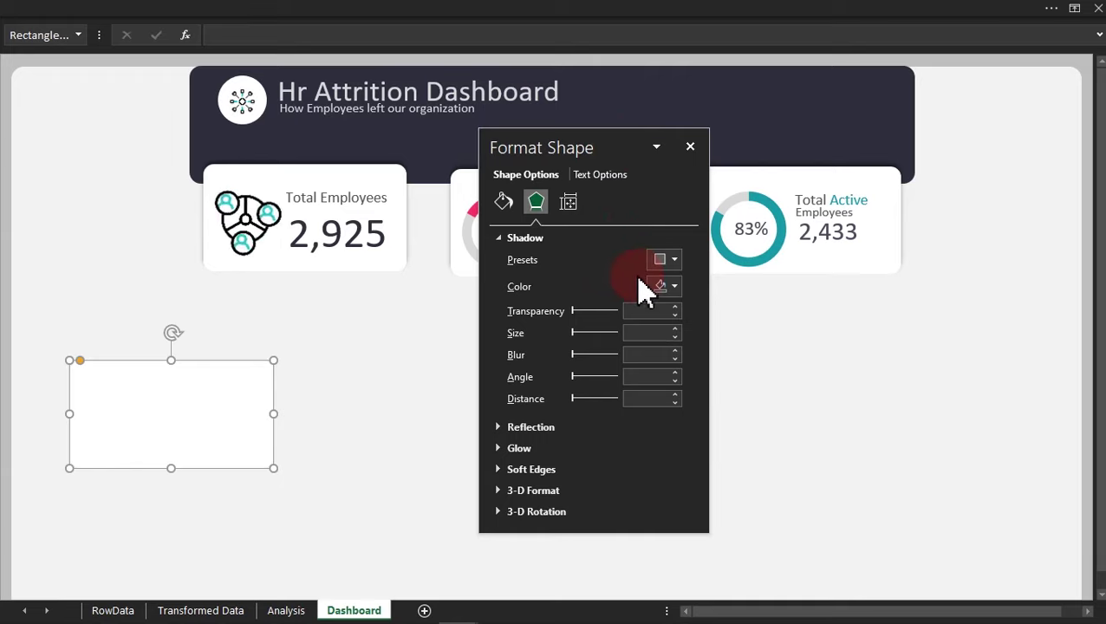
left_click_drag(590, 149, 649, 225)
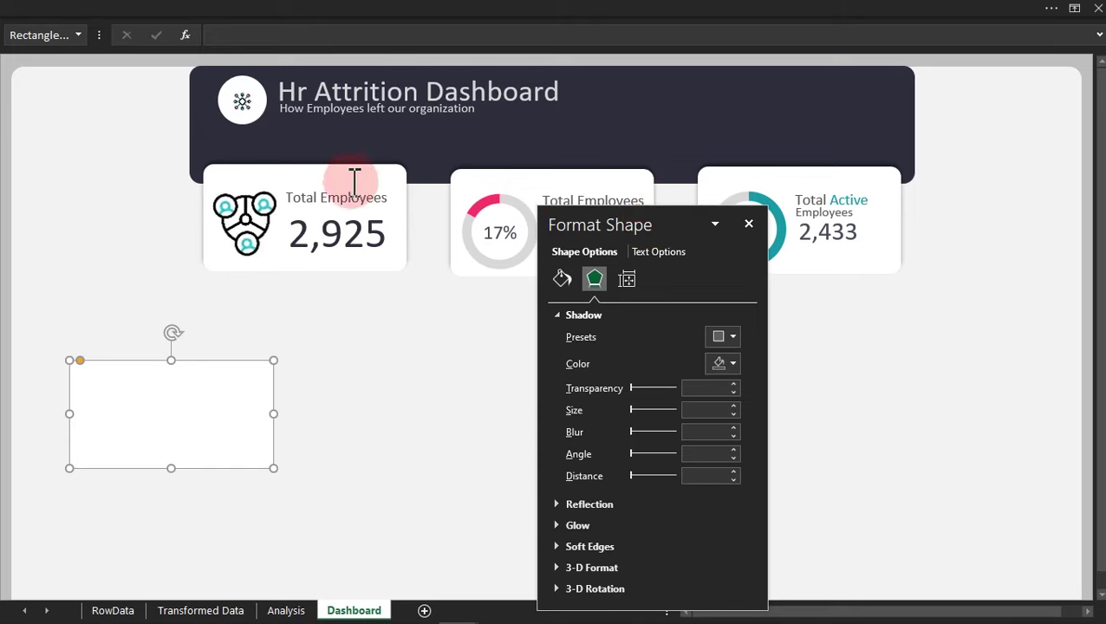
Resize the duplicated rectangle to a height of 1.05" and a width of 1.76".
left_click(541, 13)
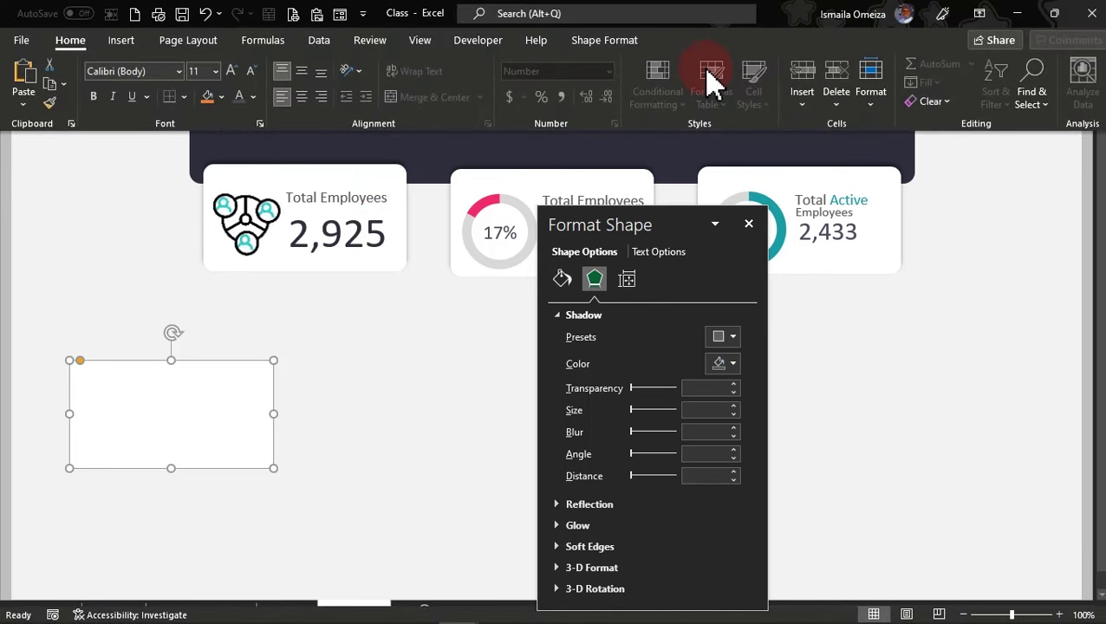
left_click(605, 40)
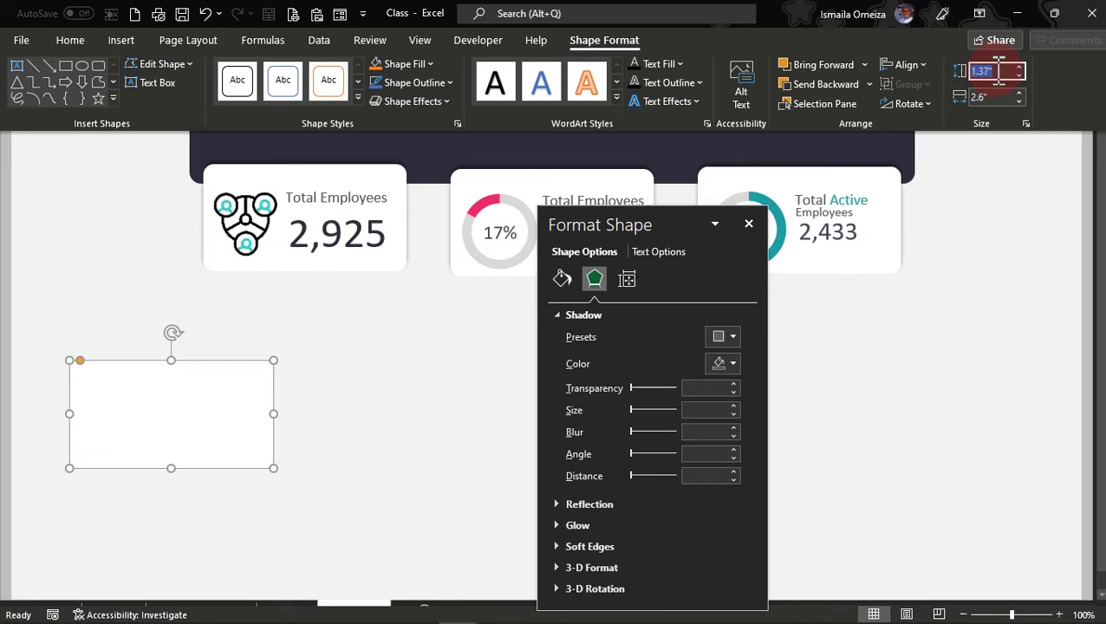
type("1.05\"")
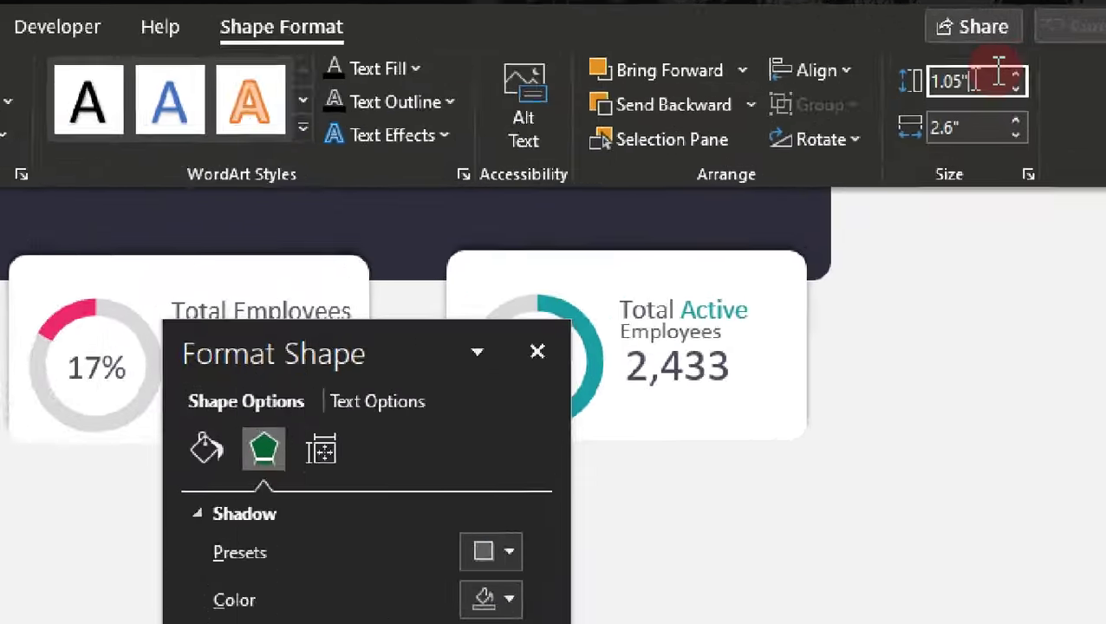
key("Tab")
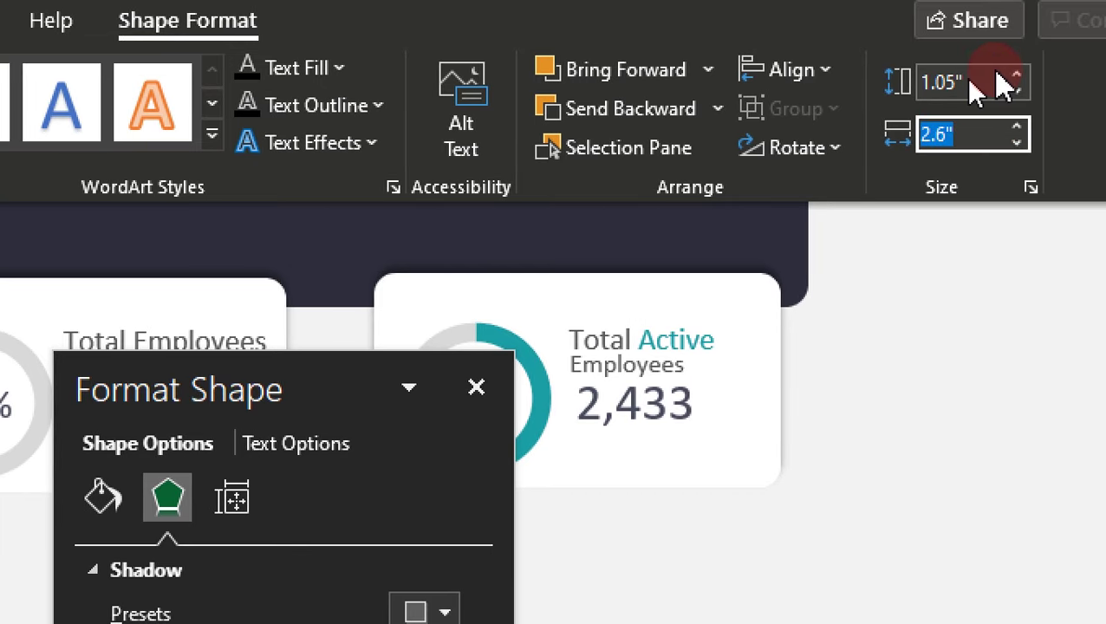
type("1")
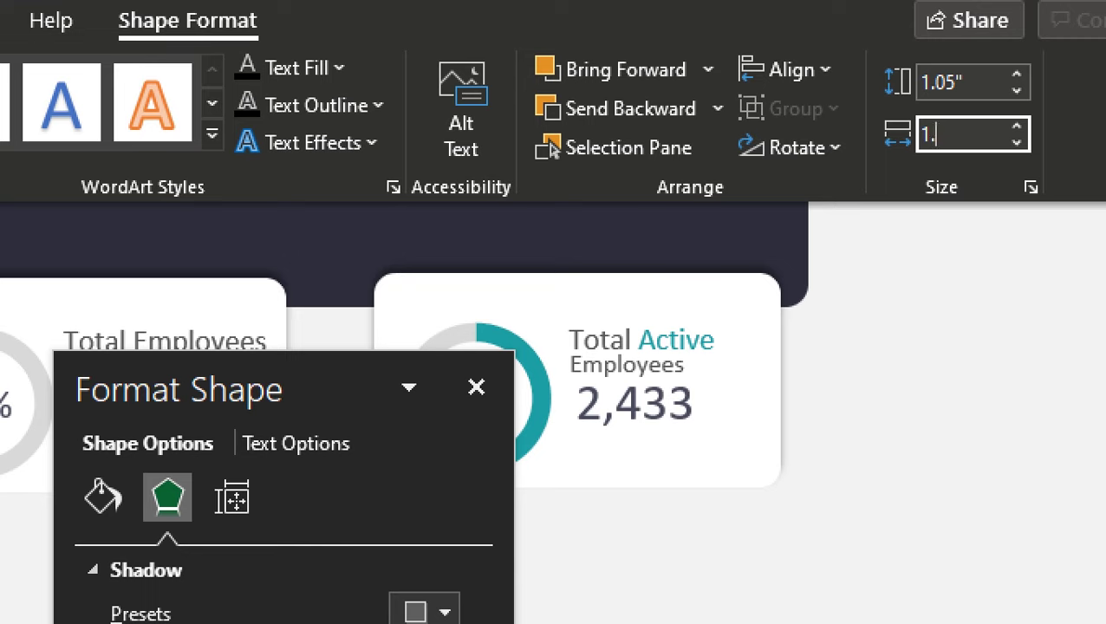
key("Return")
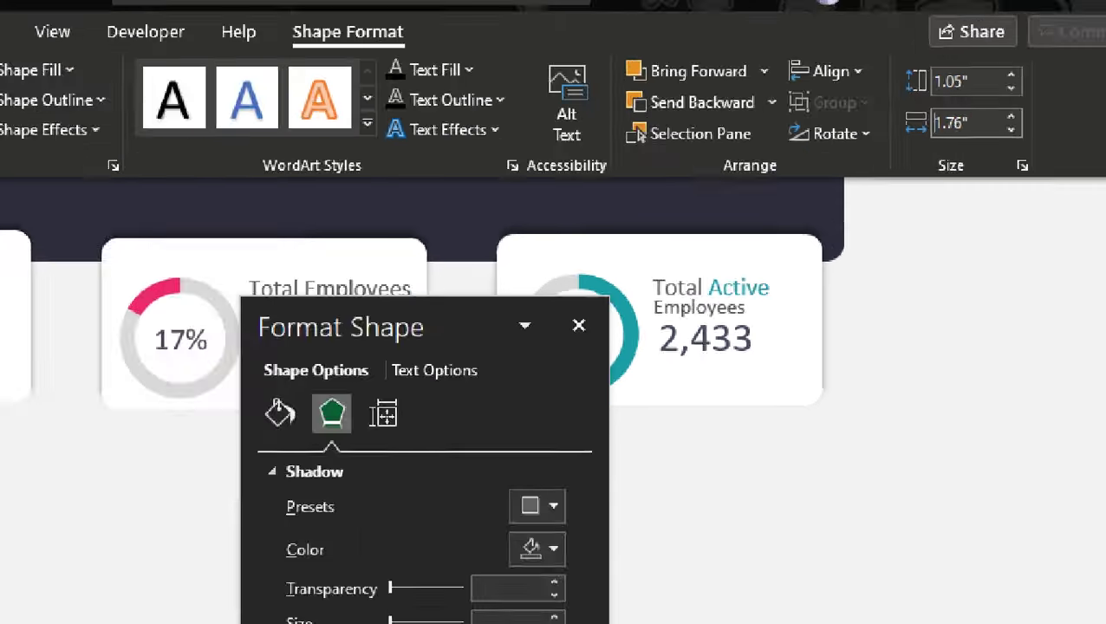
left_click(973, 82)
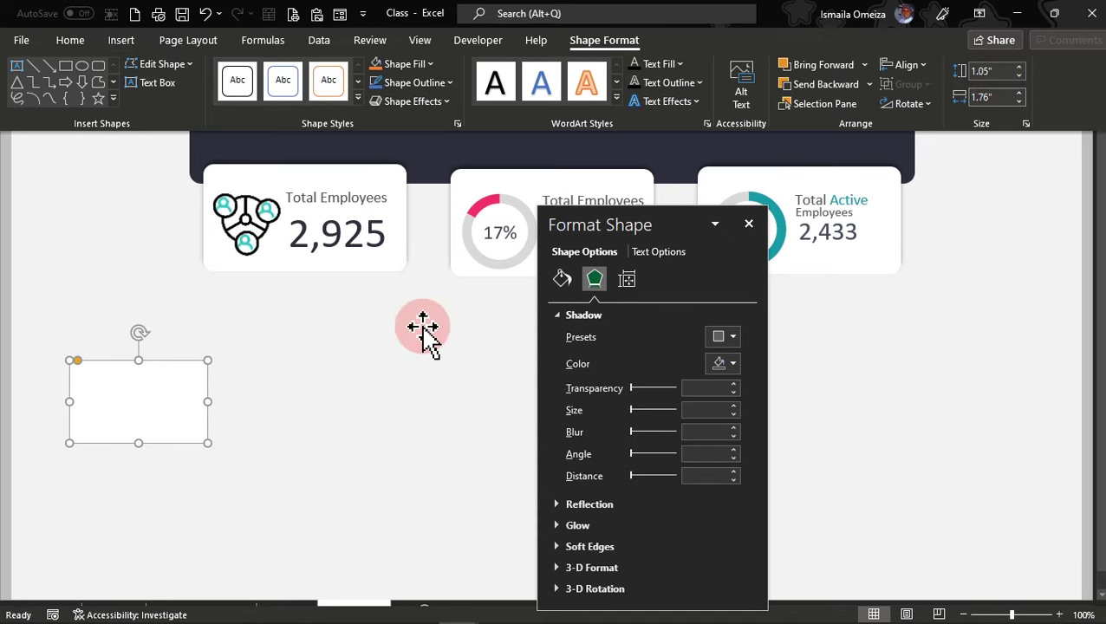
key("ctrl+shift+F1")
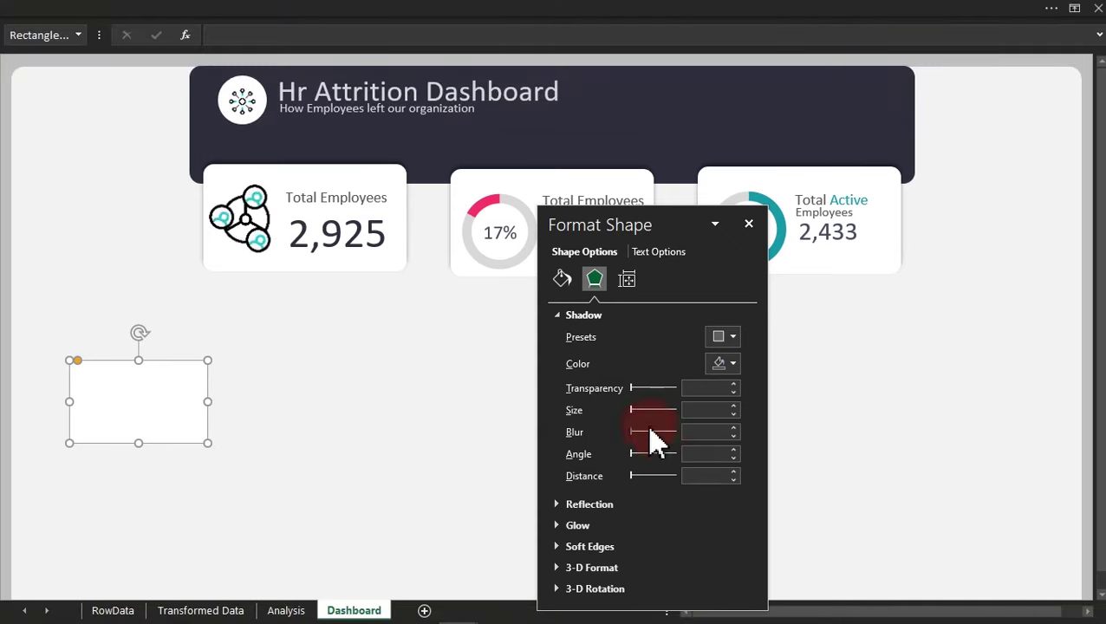
Fill the small rectangle with the recent dark slate colour and move it to the dashboard's left edge, just below the cards.
left_click(563, 279)
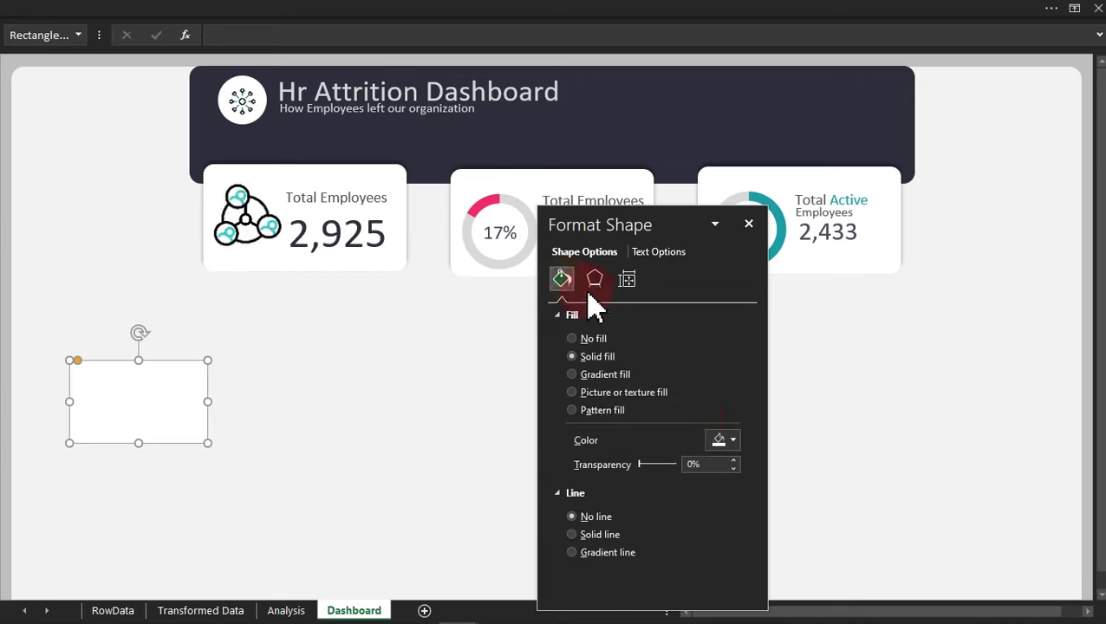
left_click(728, 439)
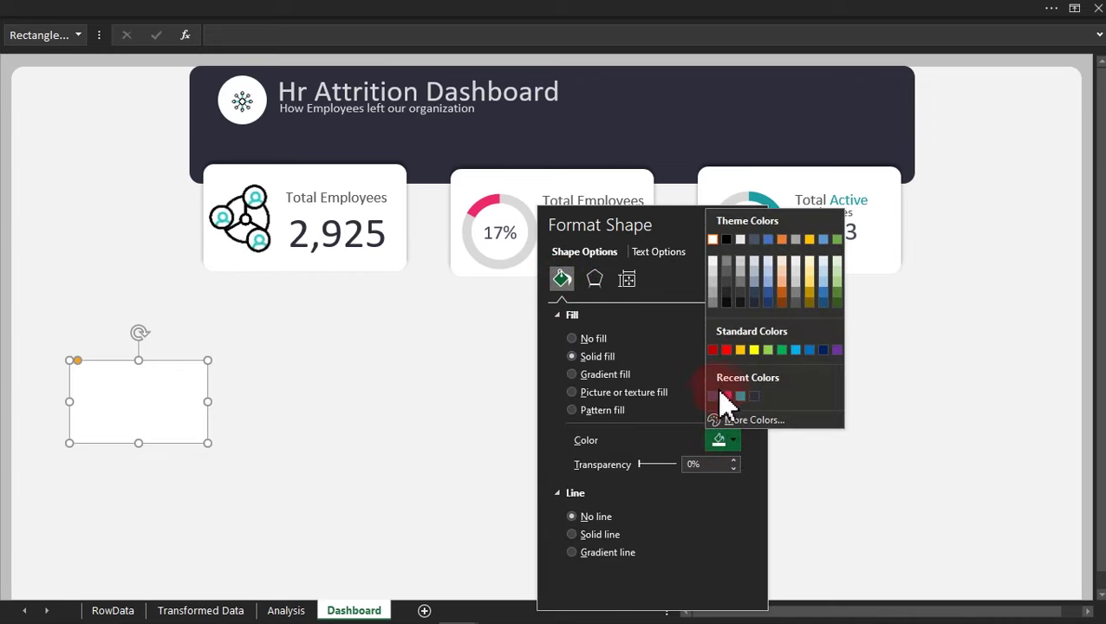
left_click(713, 397)
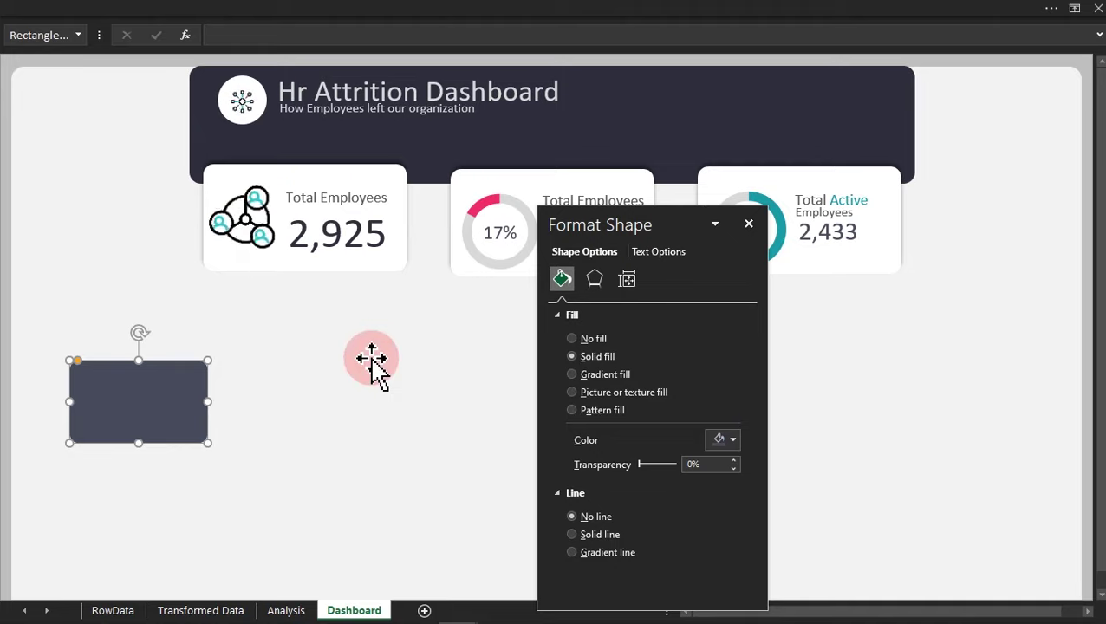
left_click_drag(198, 402, 154, 325)
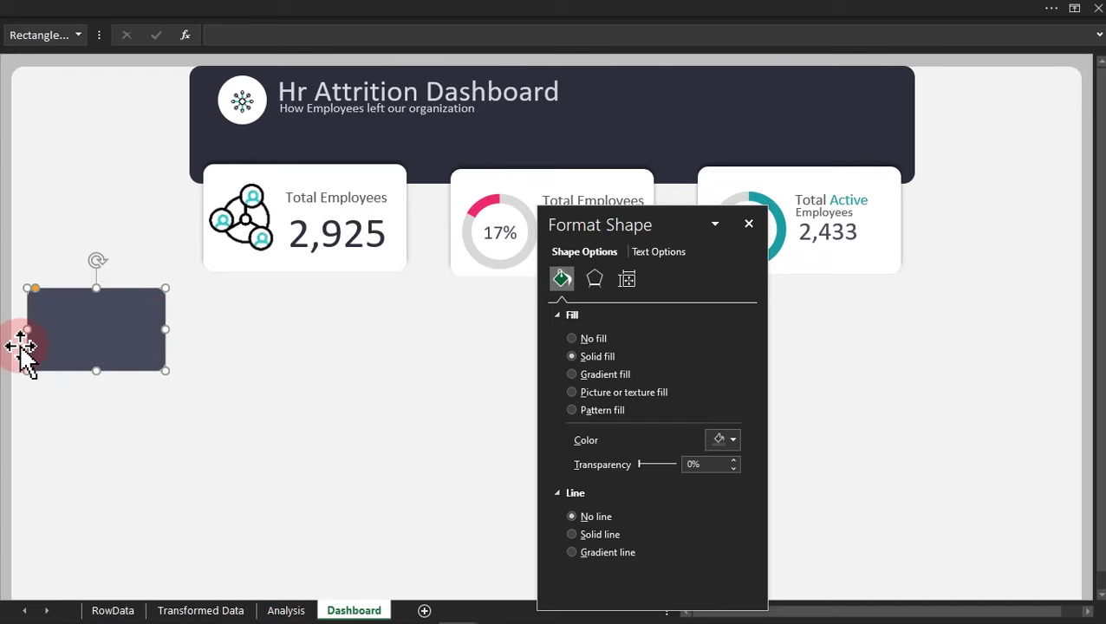
Copy the dark slate rectangle directly beneath the original and fill the copy with the recent teal colour.
left_click_drag(56, 326, 113, 402)
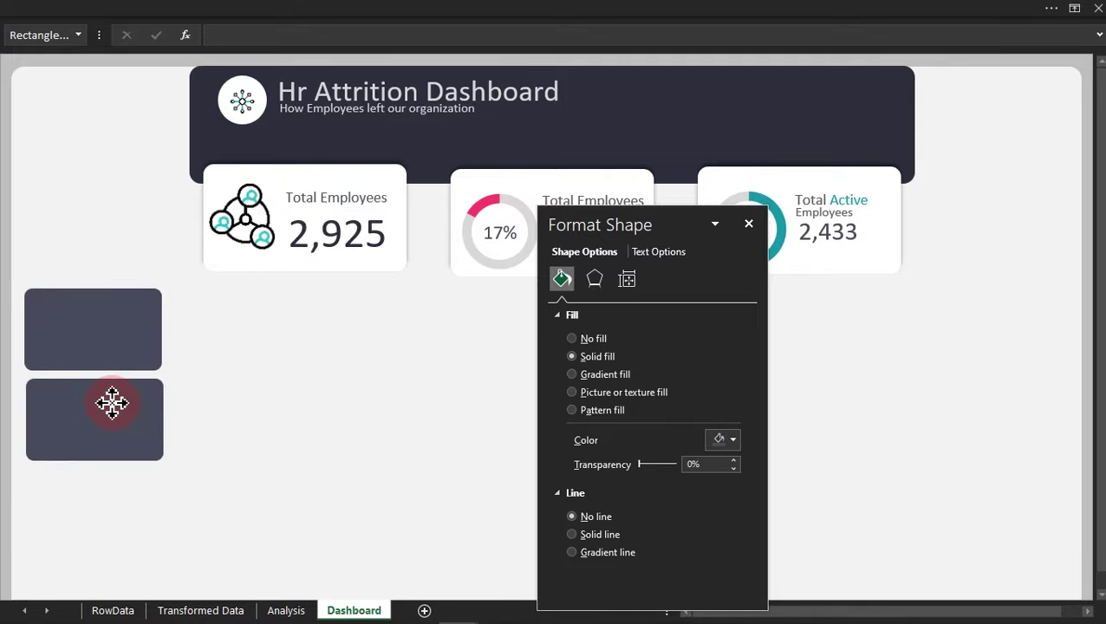
left_click_drag(111, 402, 109, 397)
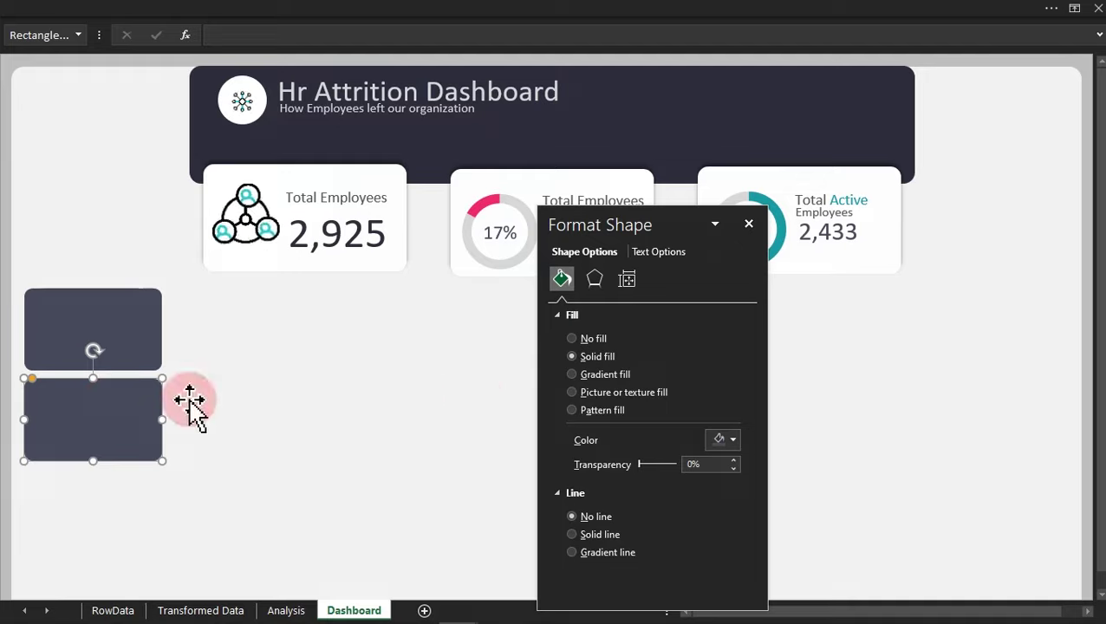
left_click(729, 438)
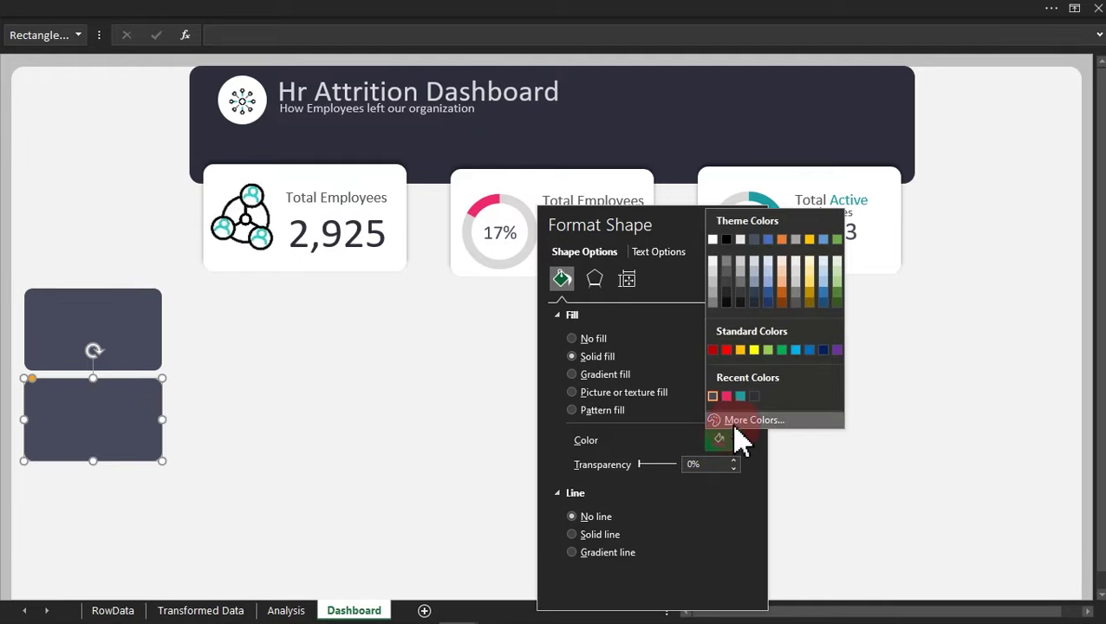
left_click(741, 397)
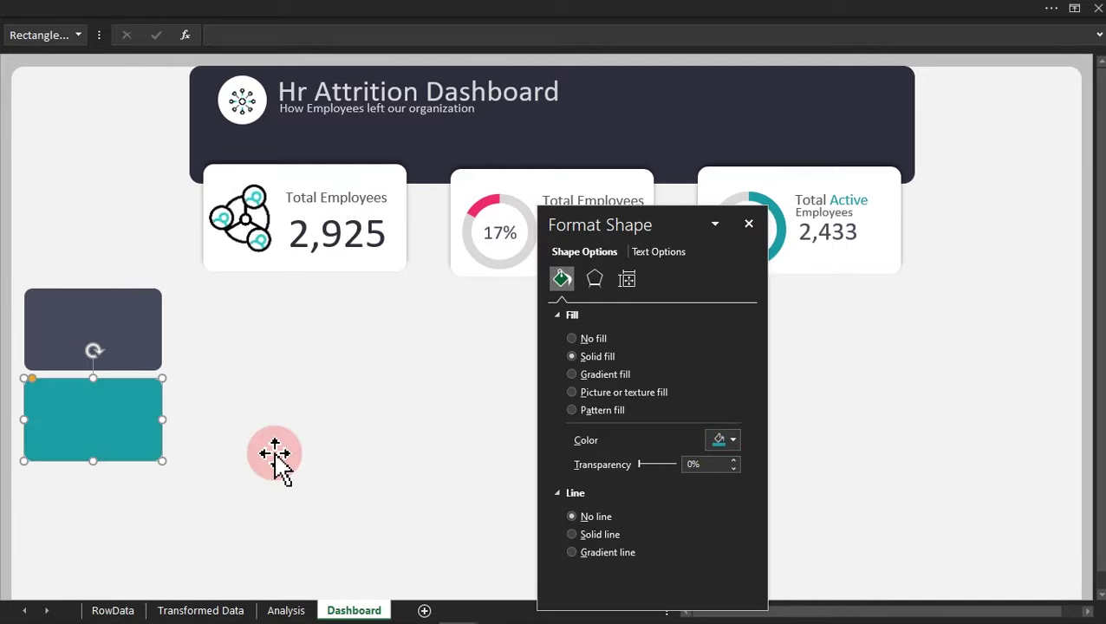
Duplicate the teal rectangle directly beneath itself and fill the copy with the recent pink colour.
key("ctrl+d")
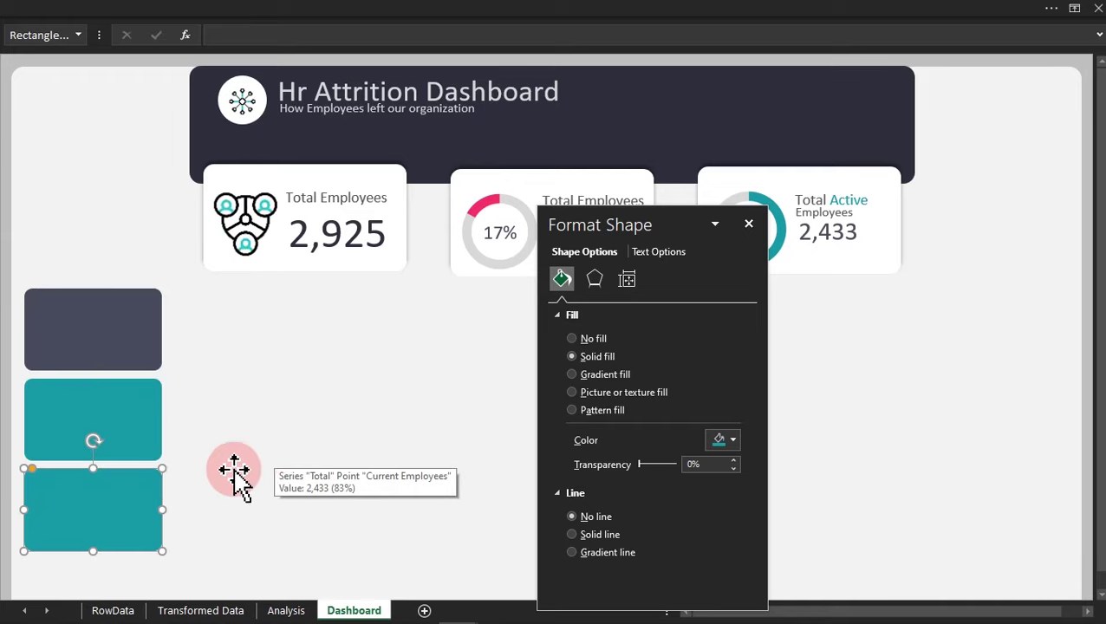
left_click(730, 439)
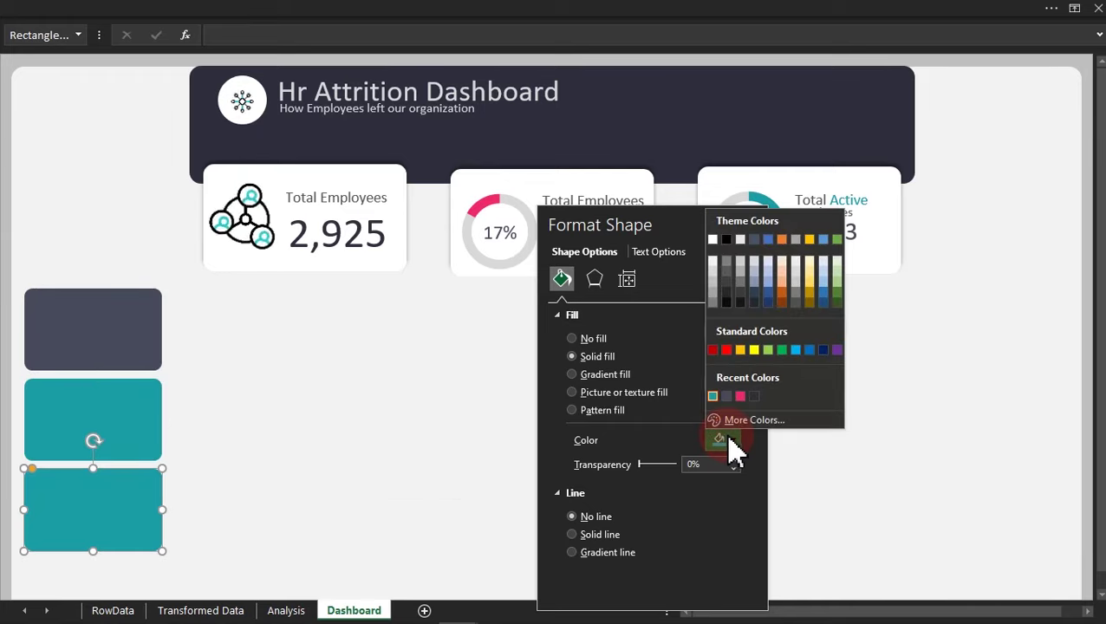
left_click(740, 397)
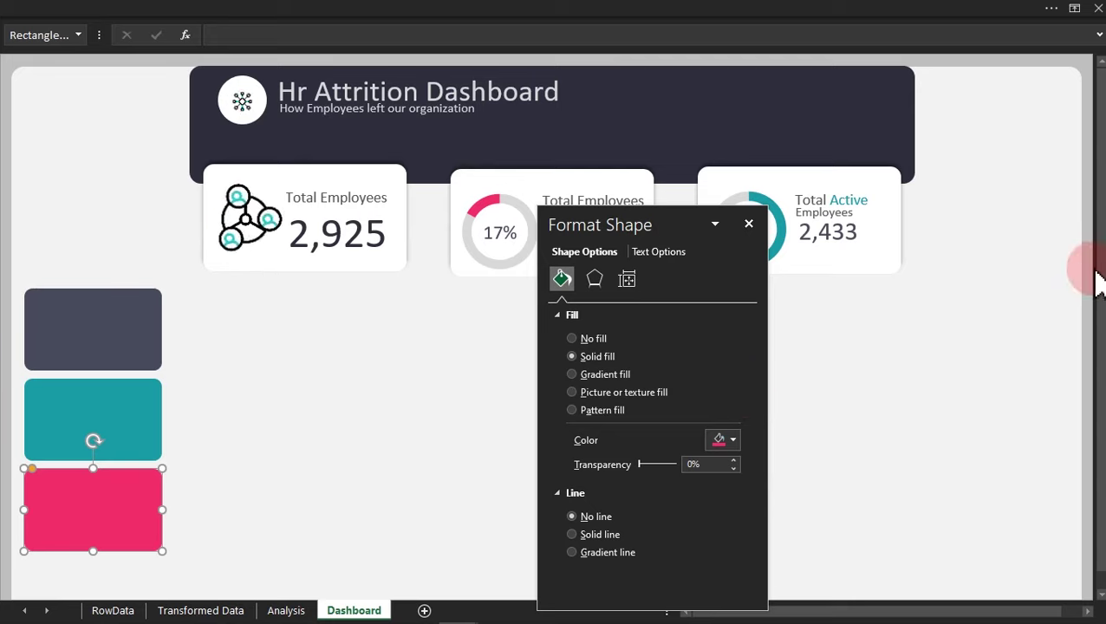
Stretch the pink rectangle down to just above the dashboard background's lower edge and reduce its corner rounding to match the tiles above.
left_click_drag(1100, 261, 1101, 382)
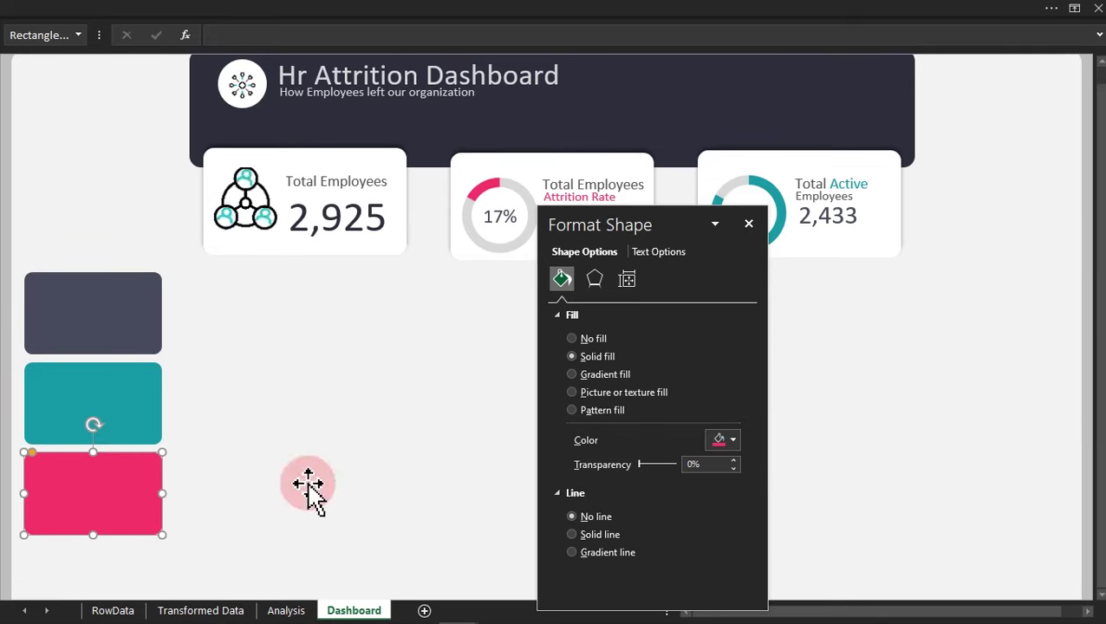
left_click(5, 514)
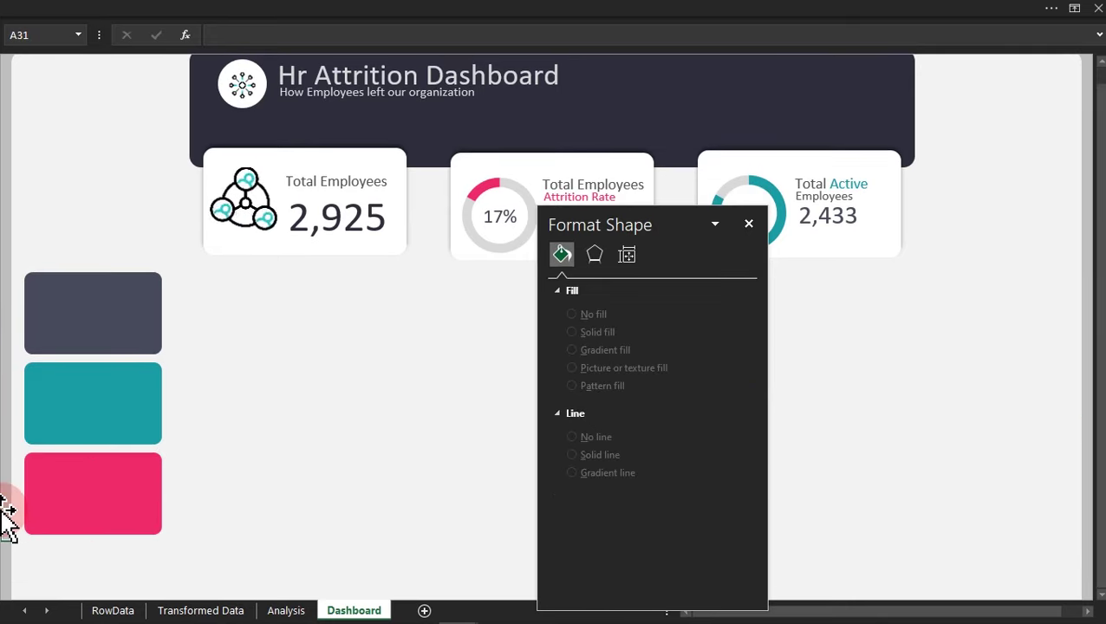
scroll(6, 511, "down", 3)
left_click(94, 382)
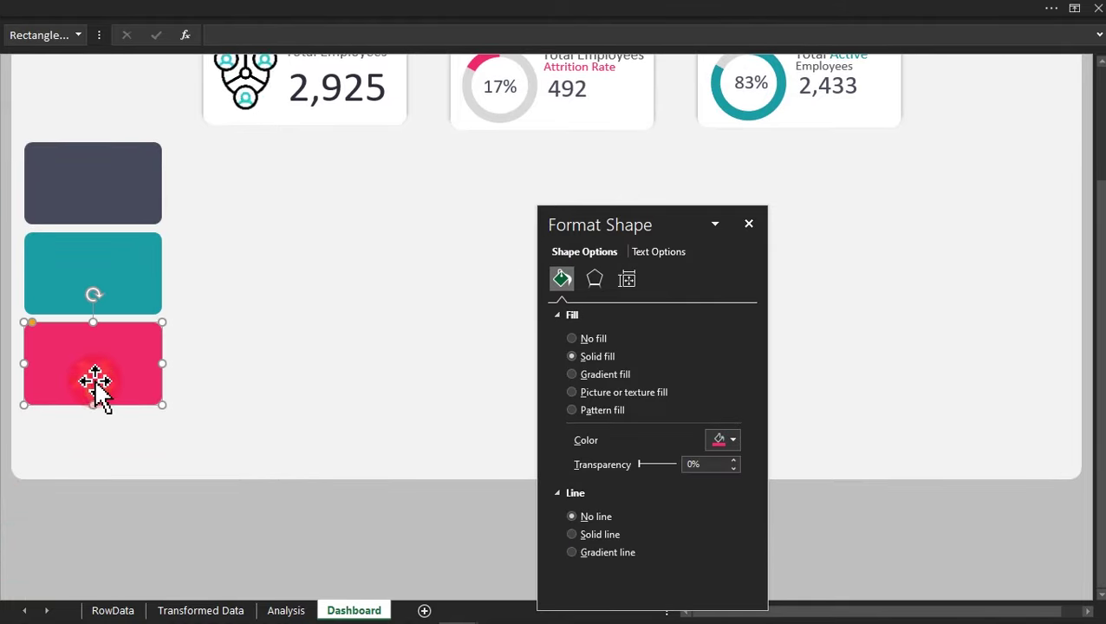
left_click_drag(92, 405, 87, 459)
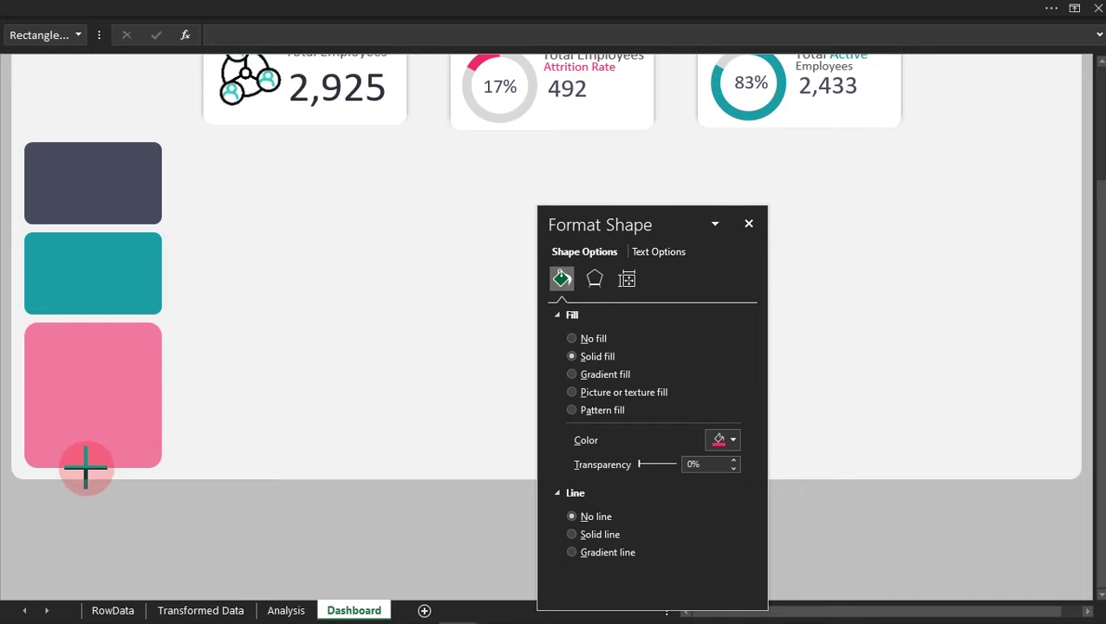
left_click_drag(85, 469, 86, 469)
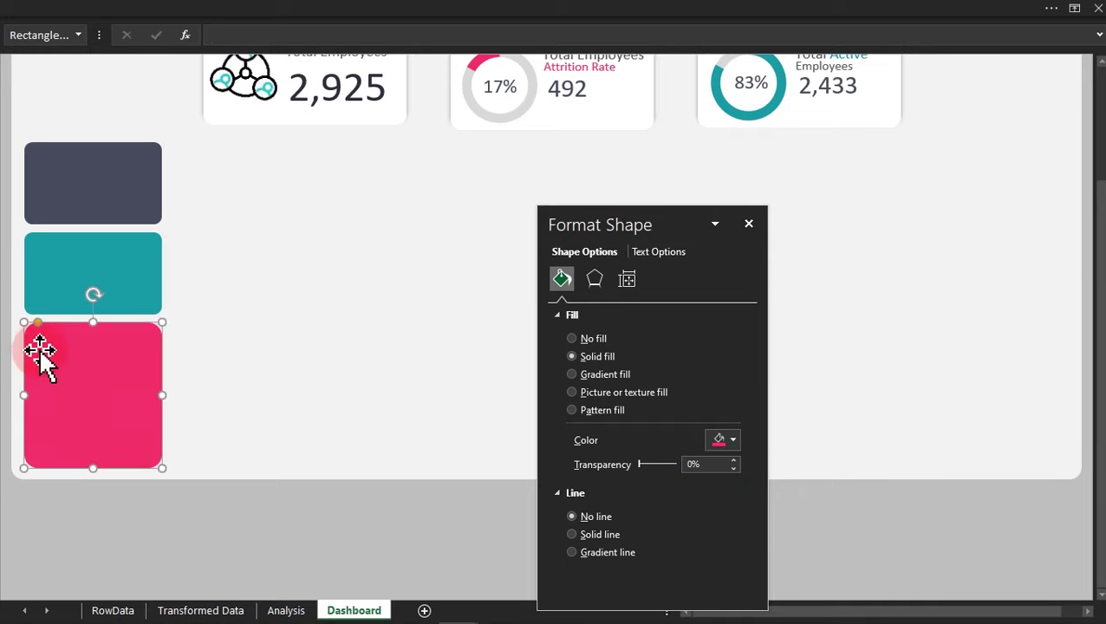
left_click_drag(38, 330, 34, 324)
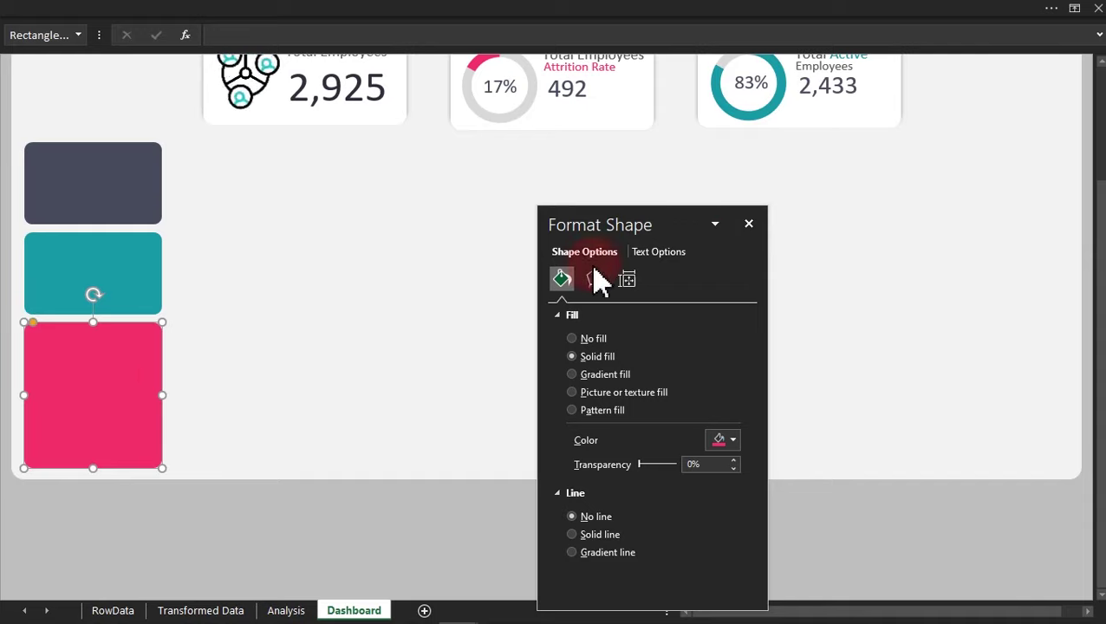
left_click(749, 225)
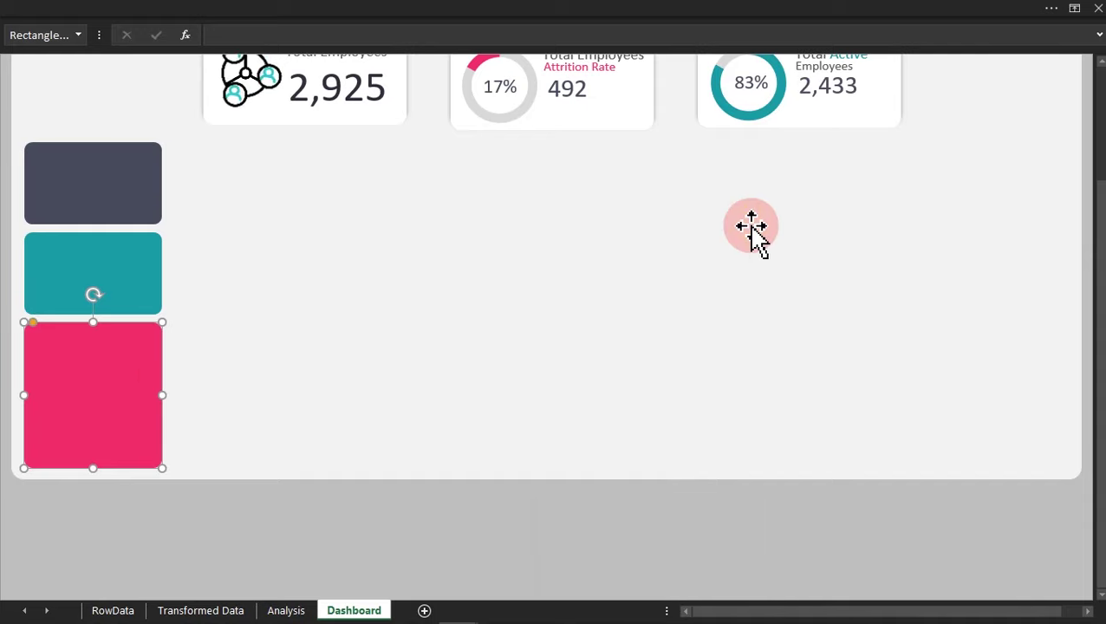
Examine the Performance Status to Working Year Group columns on the Transformed Data sheet, especially the Performance Status values.
left_click_drag(1099, 239, 1100, 109)
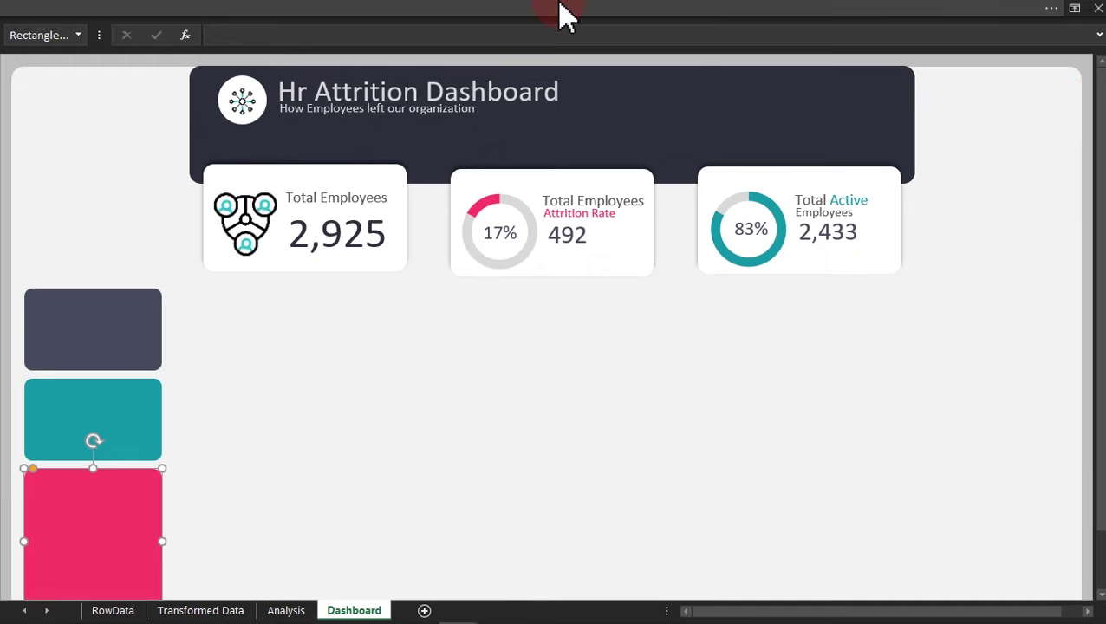
mouse_move(455, 346)
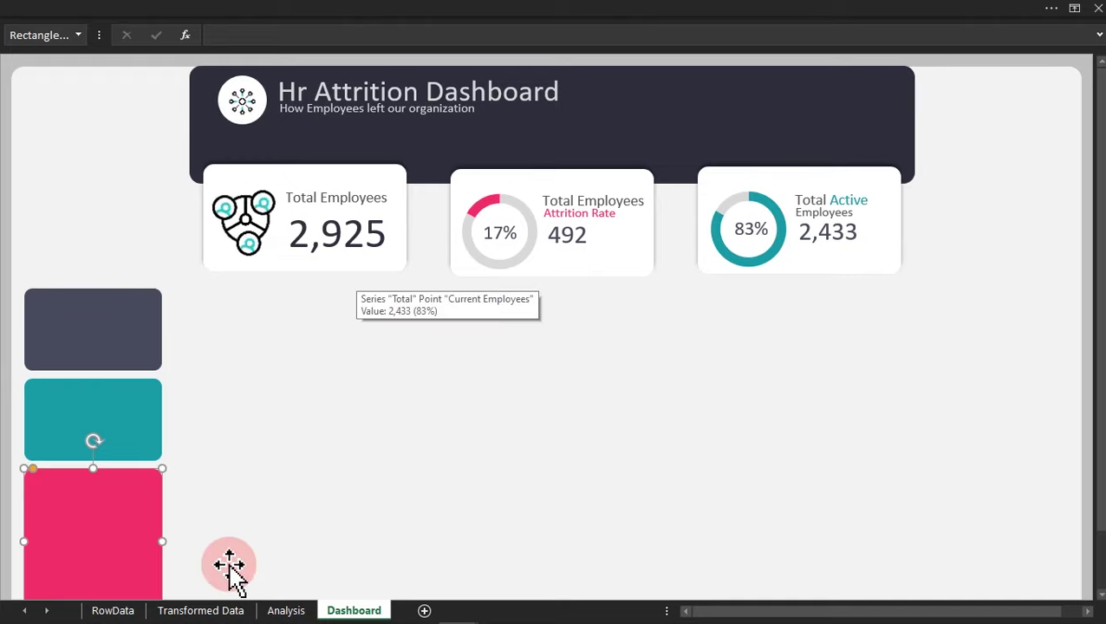
left_click(222, 611)
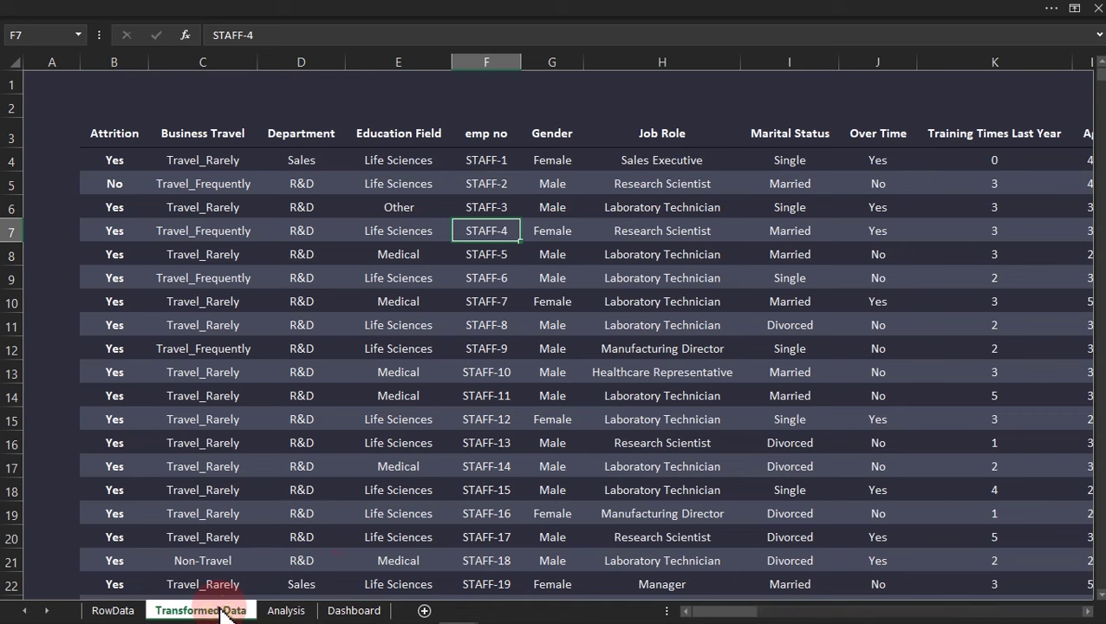
left_click_drag(723, 612, 1069, 612)
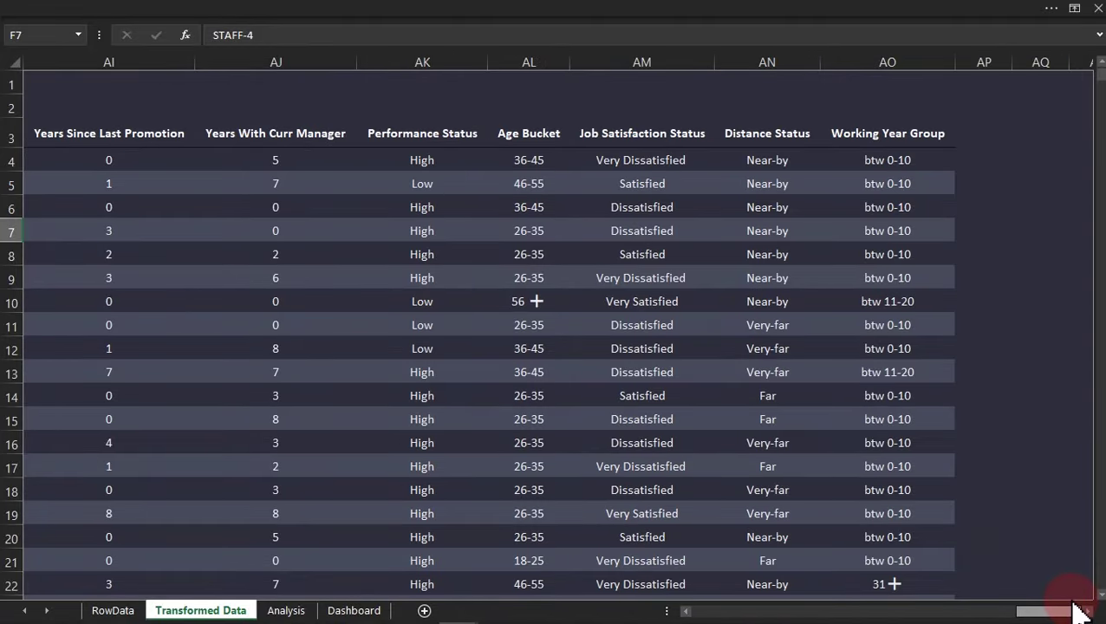
left_click_drag(414, 156, 875, 377)
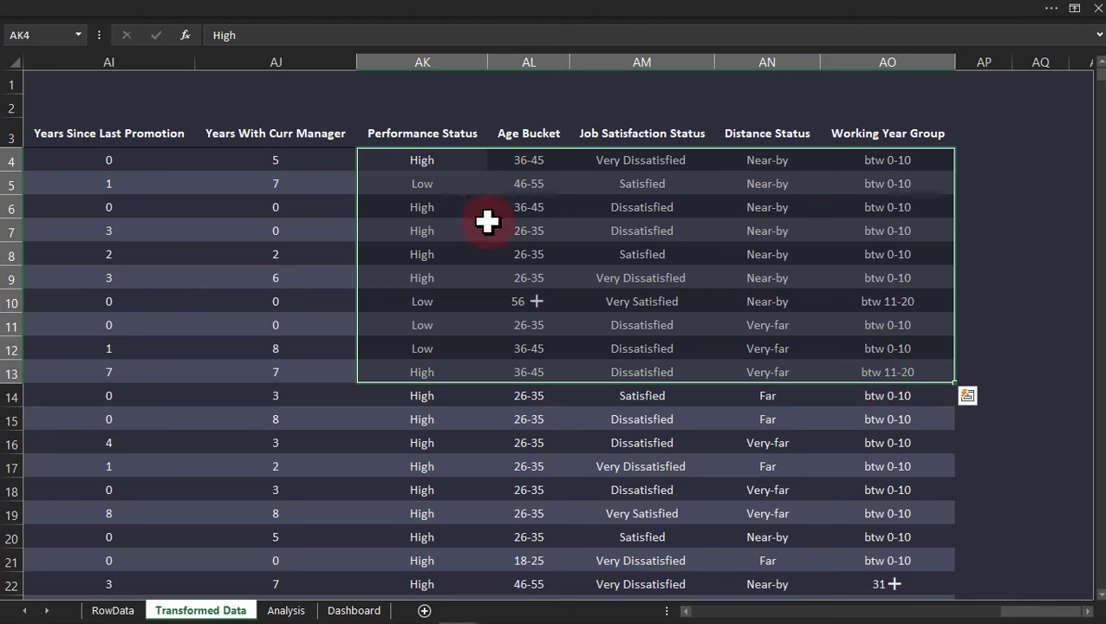
left_click(433, 231)
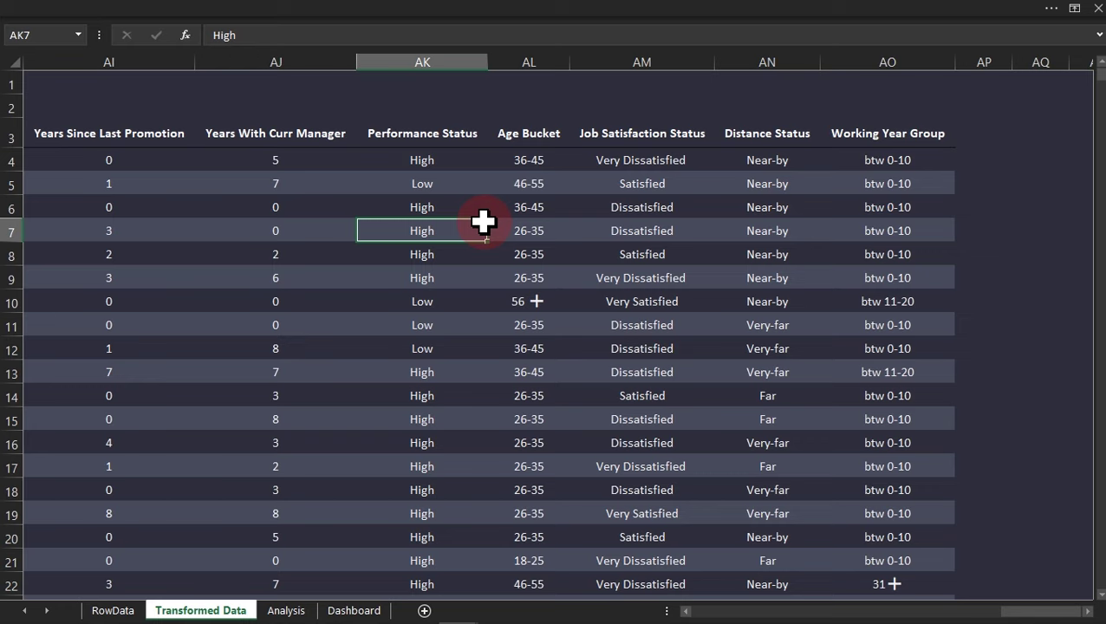
left_click_drag(444, 157, 437, 322)
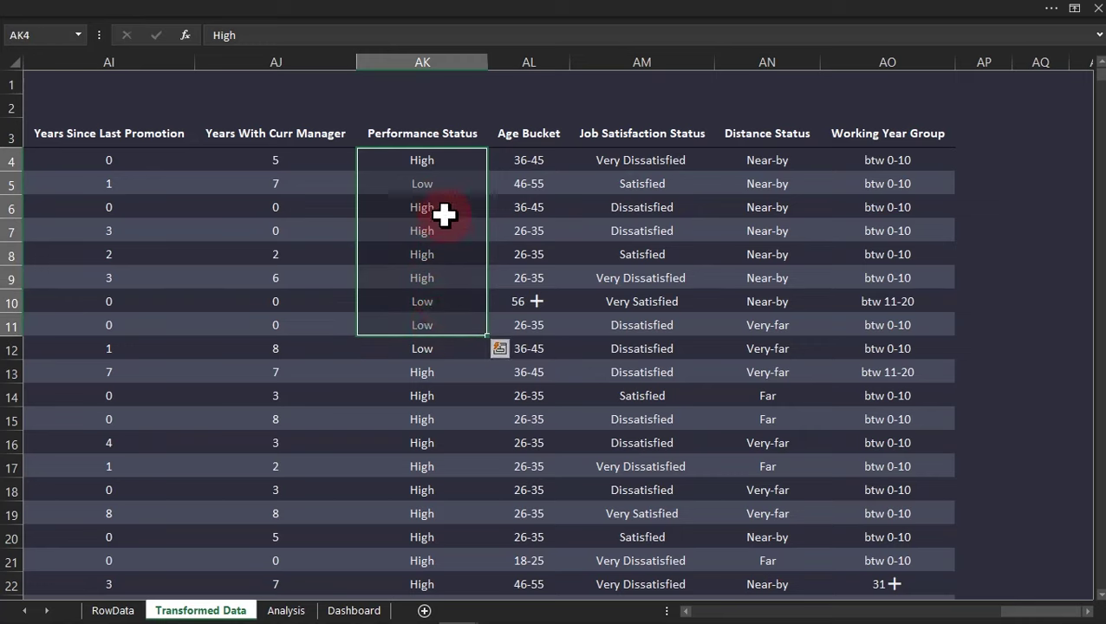
left_click(425, 159)
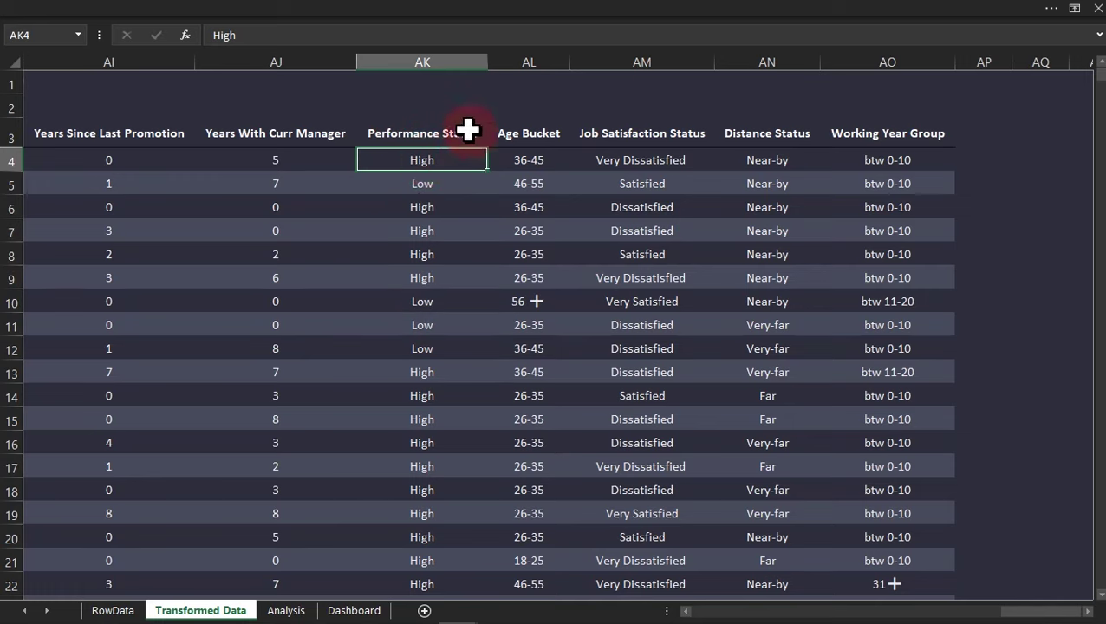
left_click(448, 182)
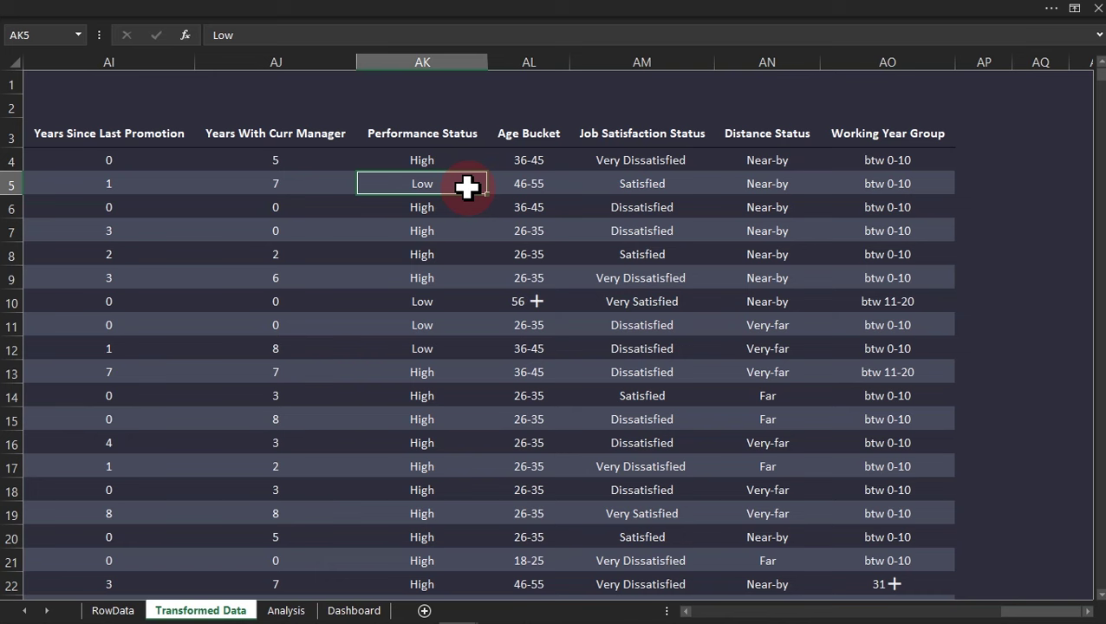
Turn off the gridlines on the Analysis sheet.
left_click(287, 610)
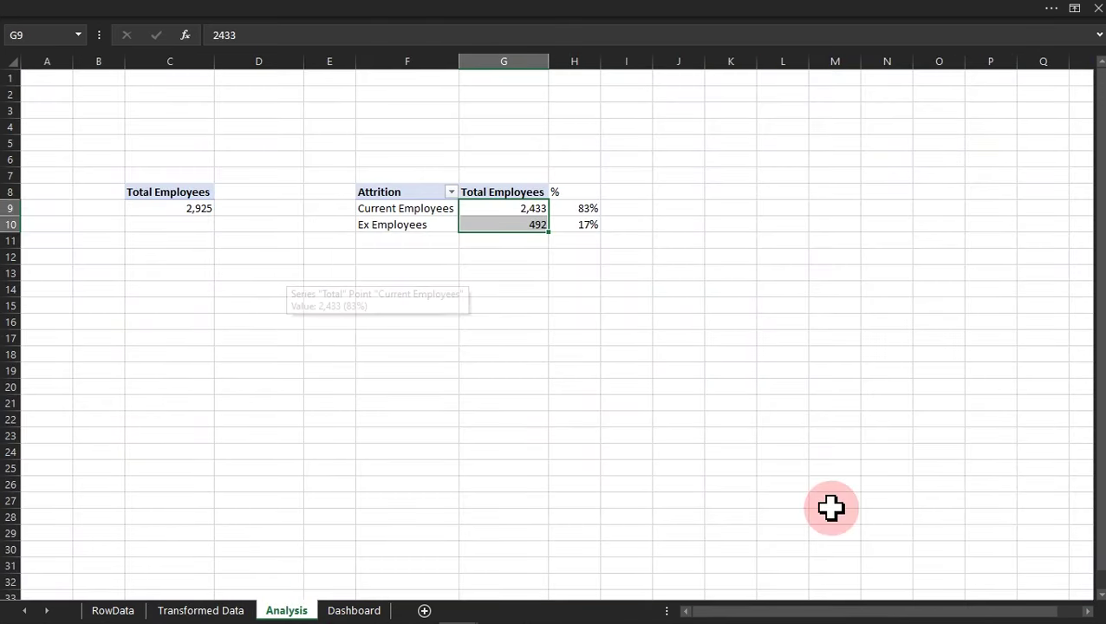
left_click(298, 286)
left_click(272, 10)
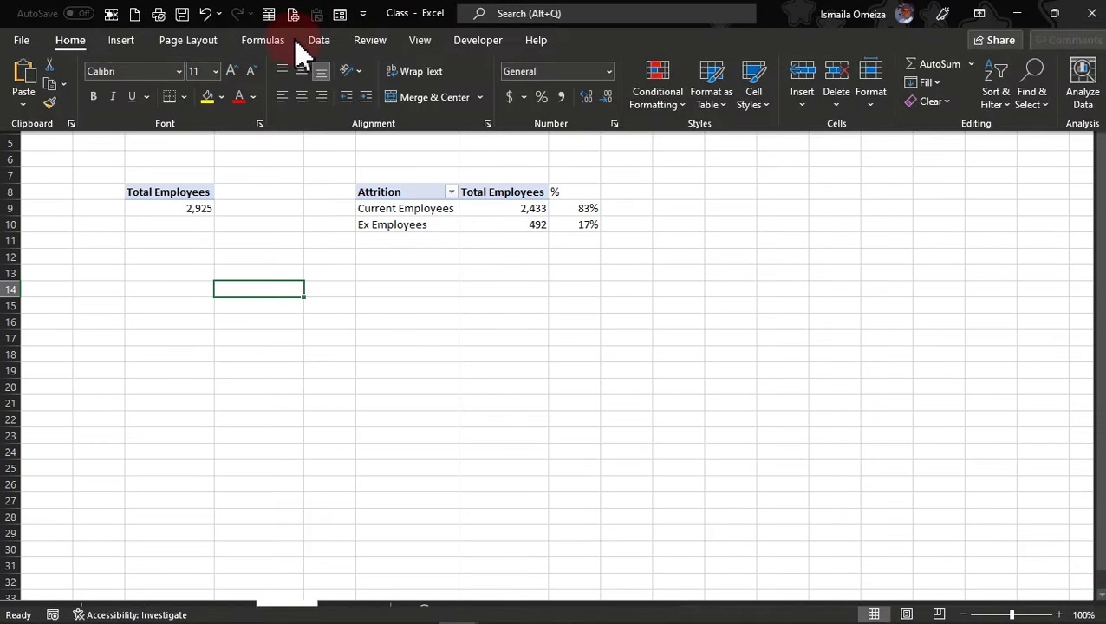
left_click(426, 45)
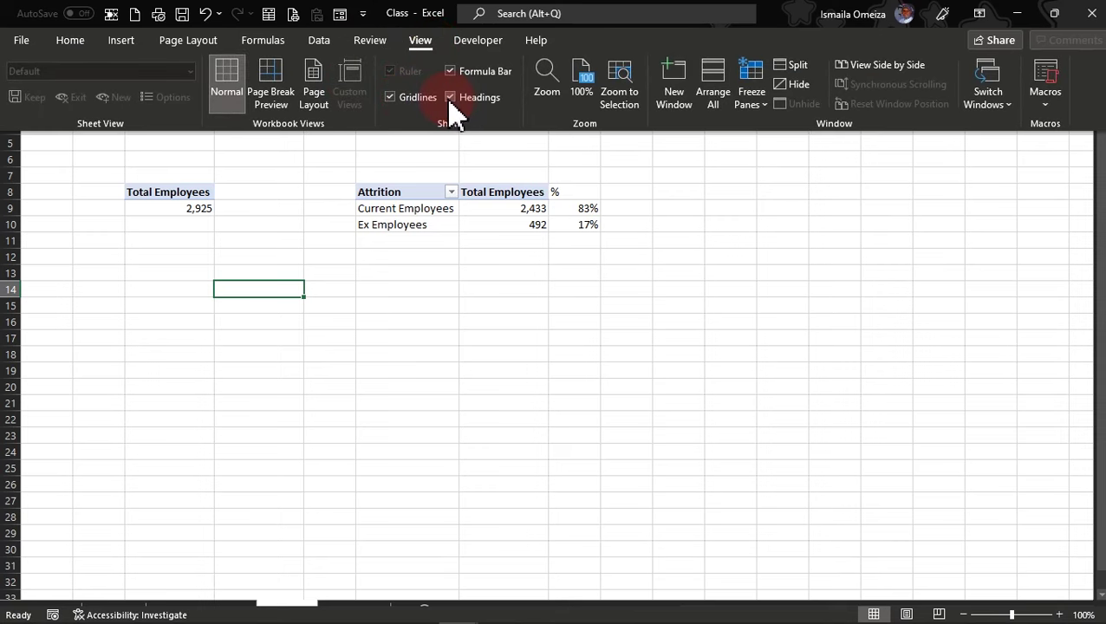
left_click(423, 98)
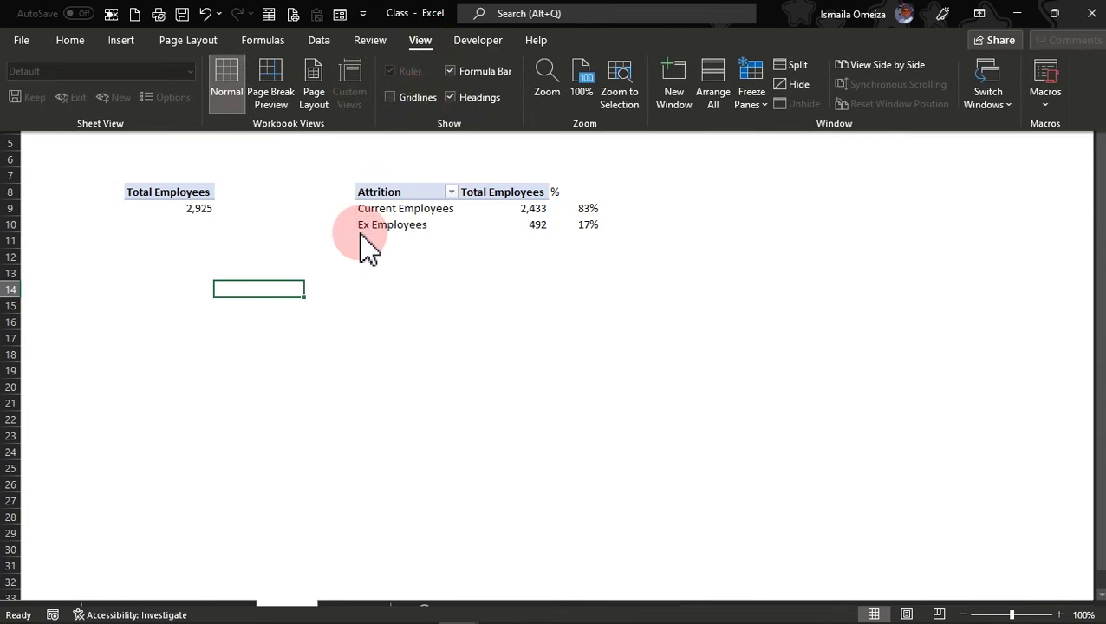
key("ctrl+shift+F1")
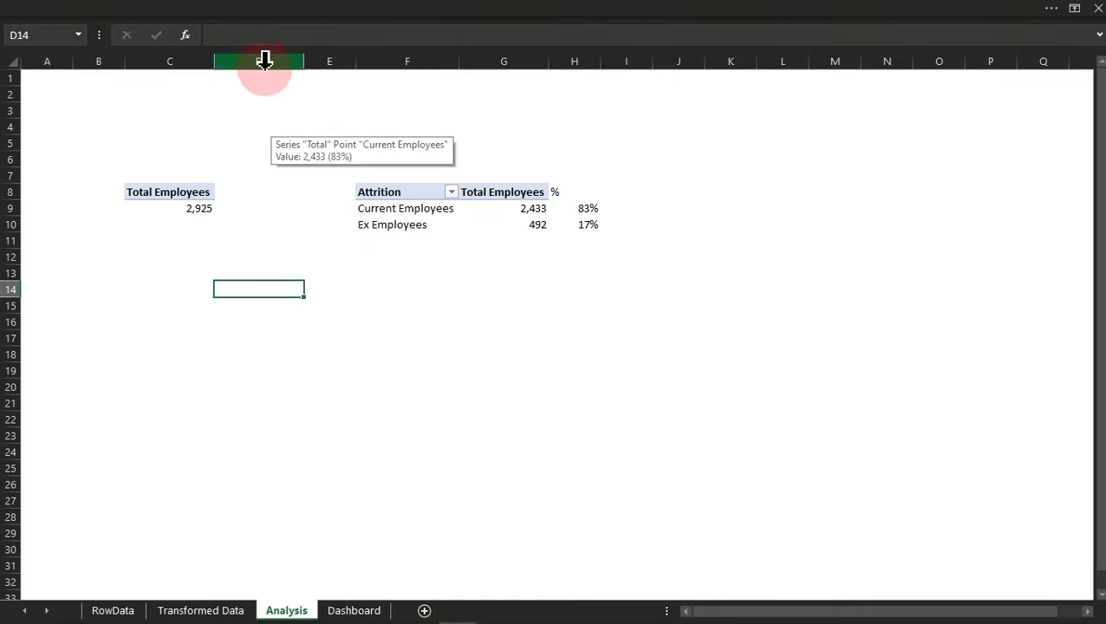
Apply a right border to the whole of column D to divide the Total Employees and Attrition pivot tables.
left_click(263, 60)
left_click(165, 13)
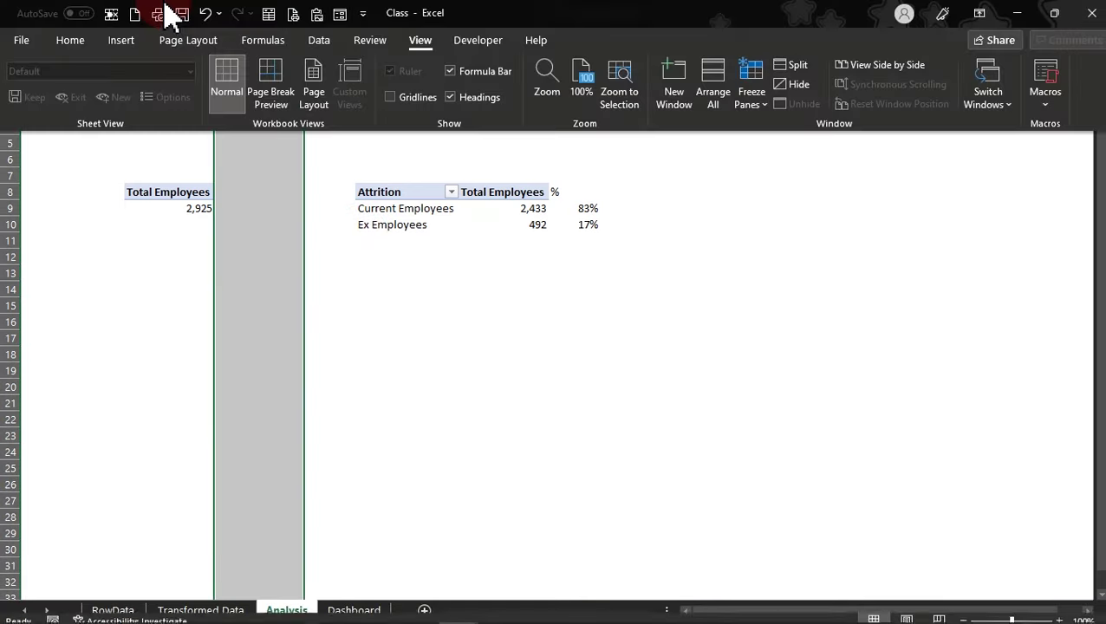
left_click(71, 42)
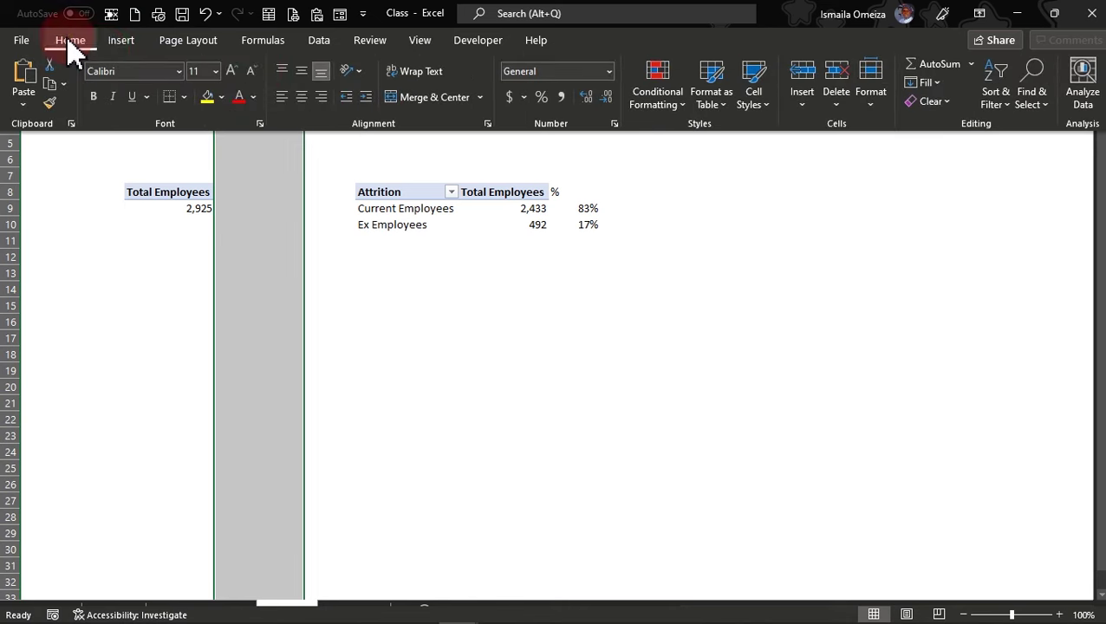
left_click(222, 97)
left_click(195, 112)
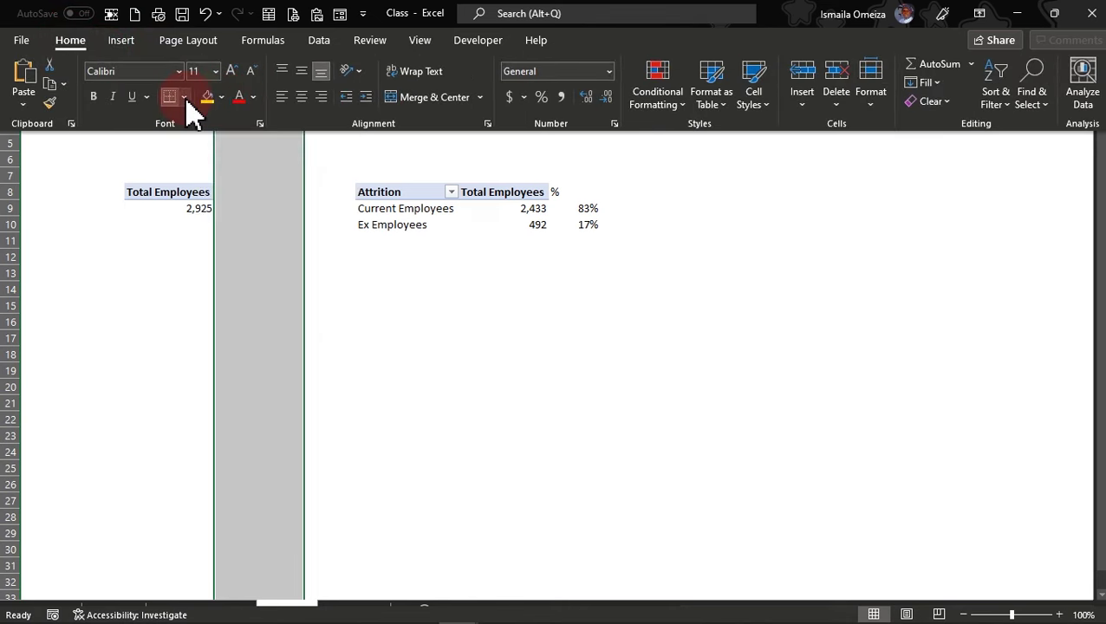
left_click(184, 97)
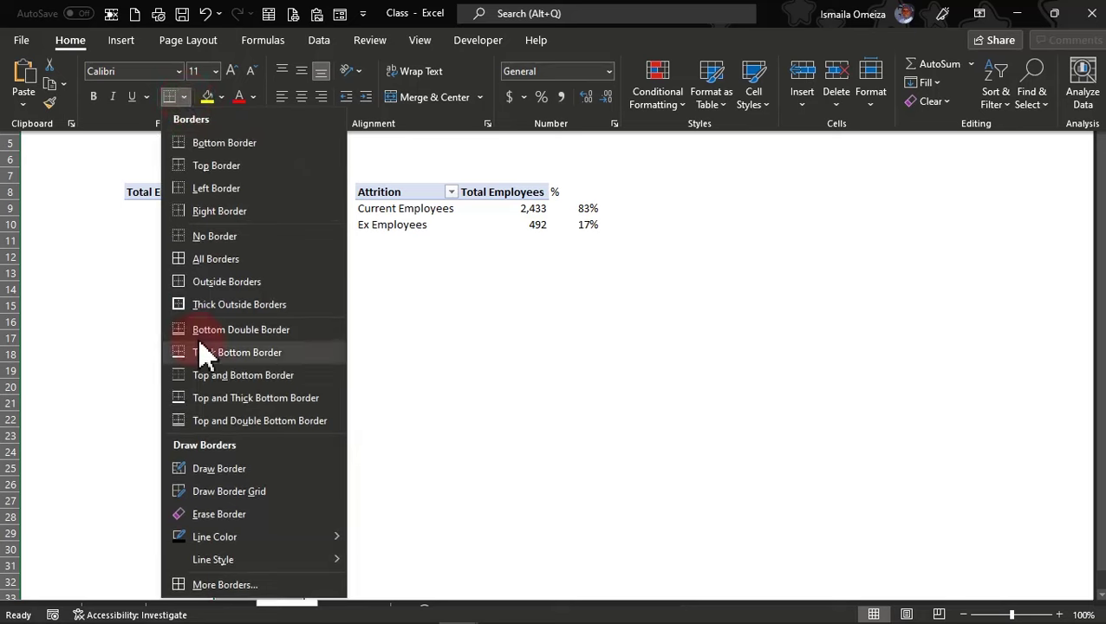
left_click(219, 212)
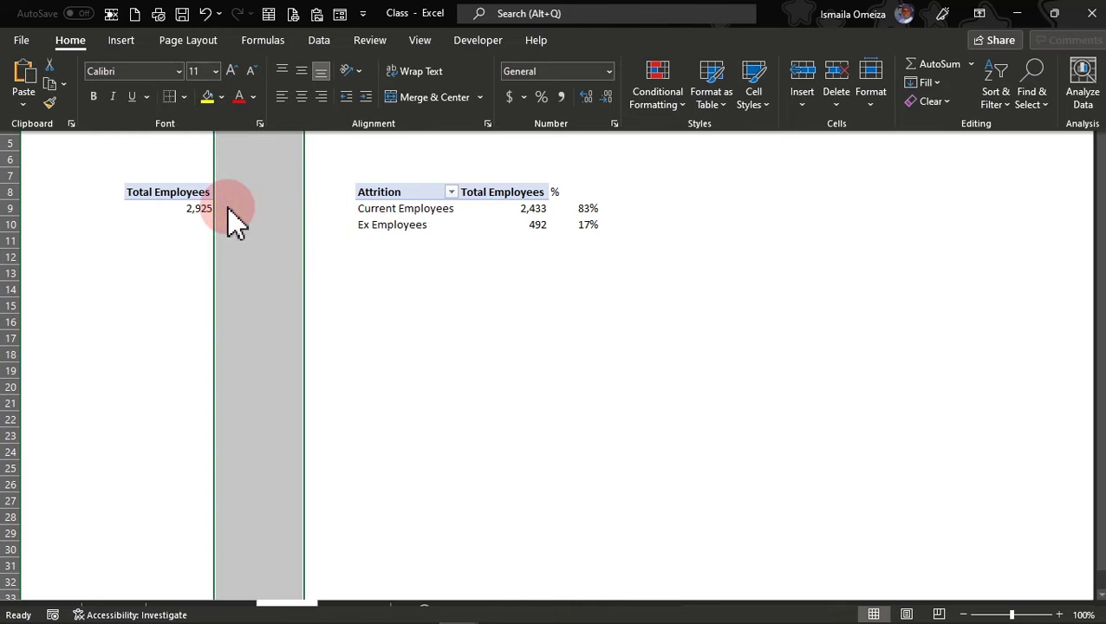
key("ctrl+shift+F1")
left_click(228, 208)
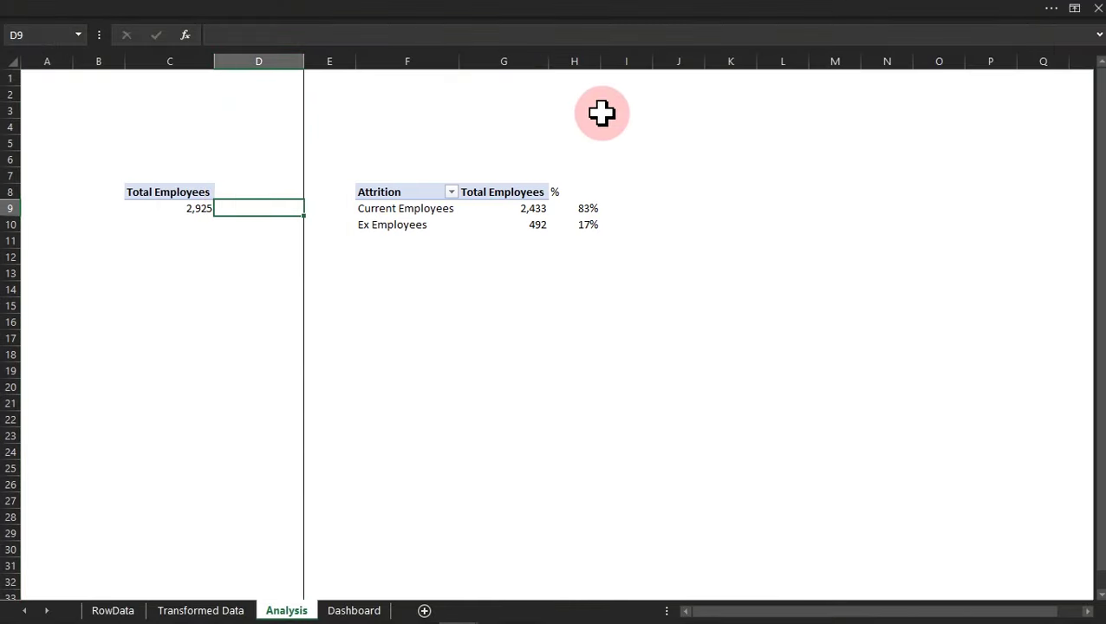
Apply the same right border to the whole of column I, just past the Attrition pivot table.
left_click(669, 57)
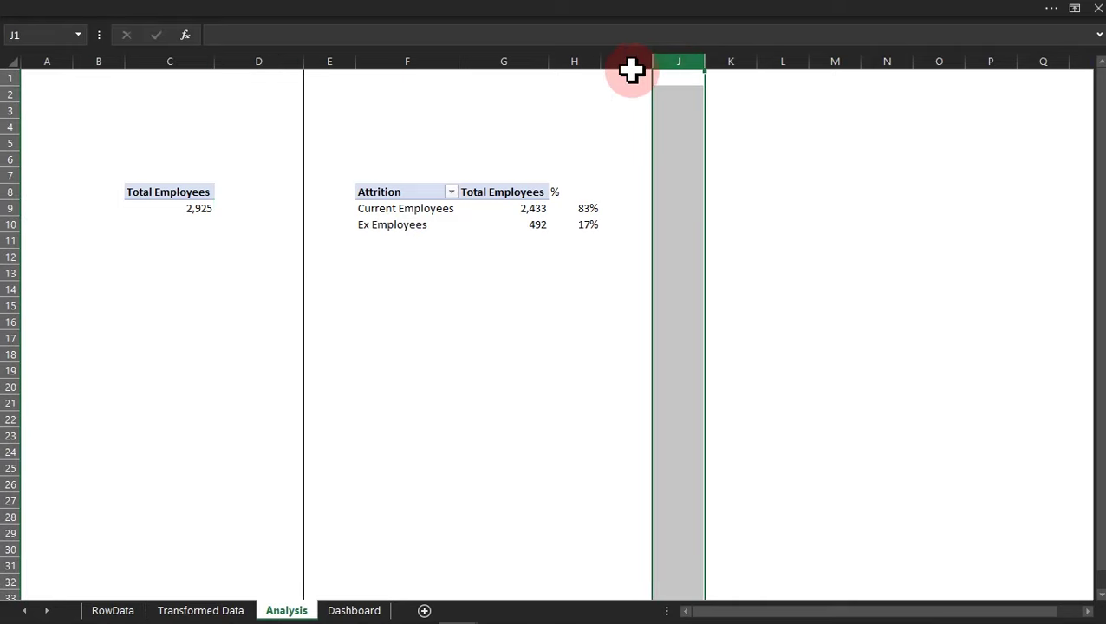
left_click(626, 60)
left_click(469, 8)
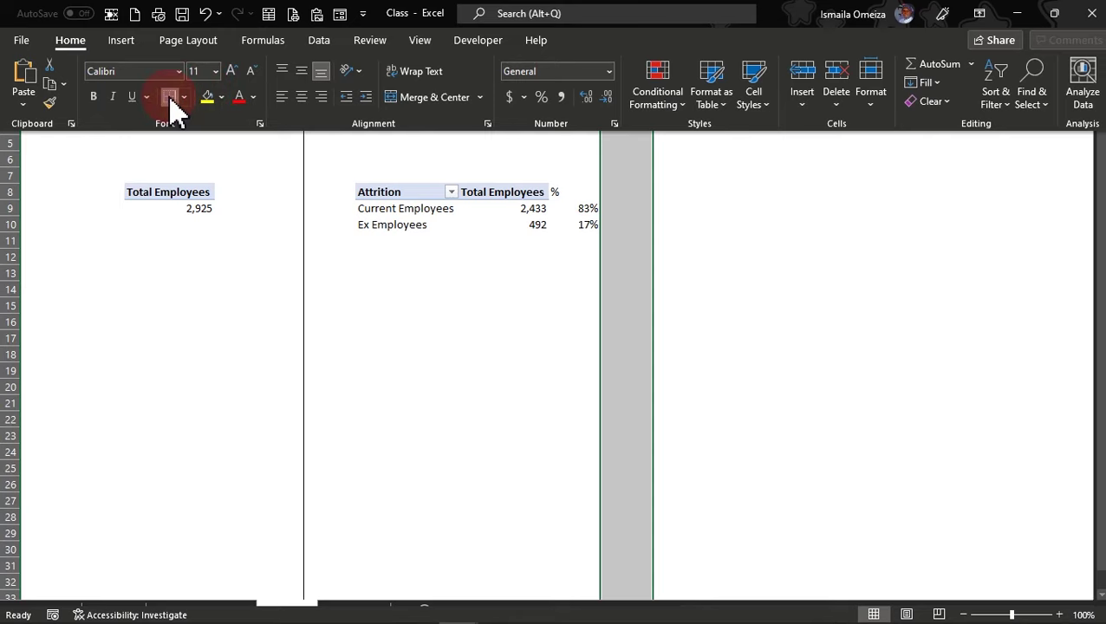
left_click(451, 259)
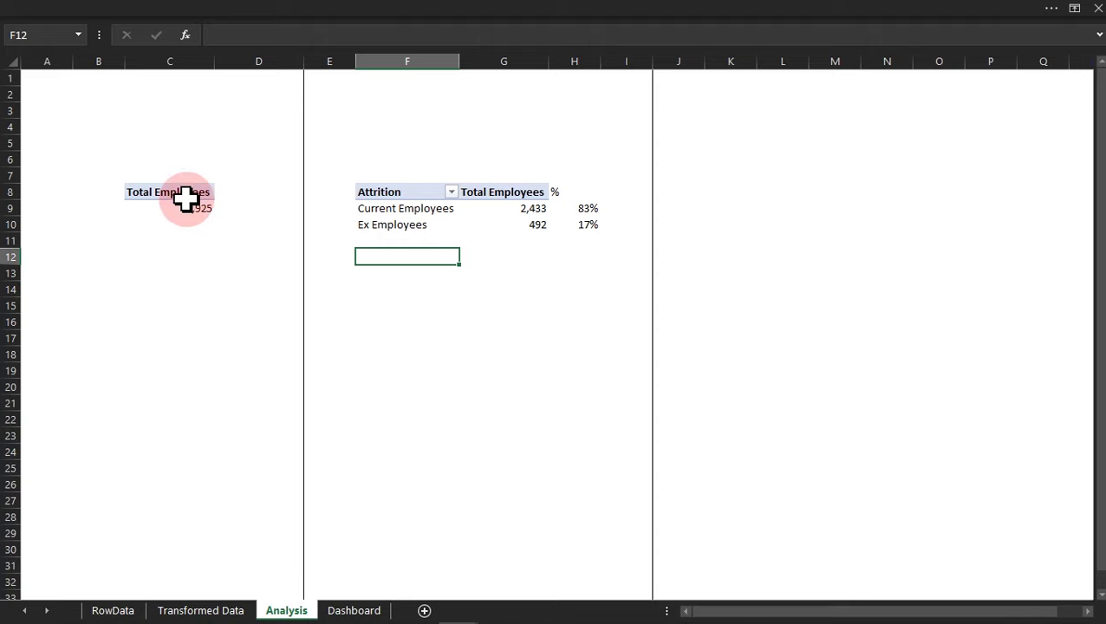
Copy the Total Employees pivot table from C8:C9 to K8 and fit column K to its contents.
left_click_drag(186, 198, 190, 206)
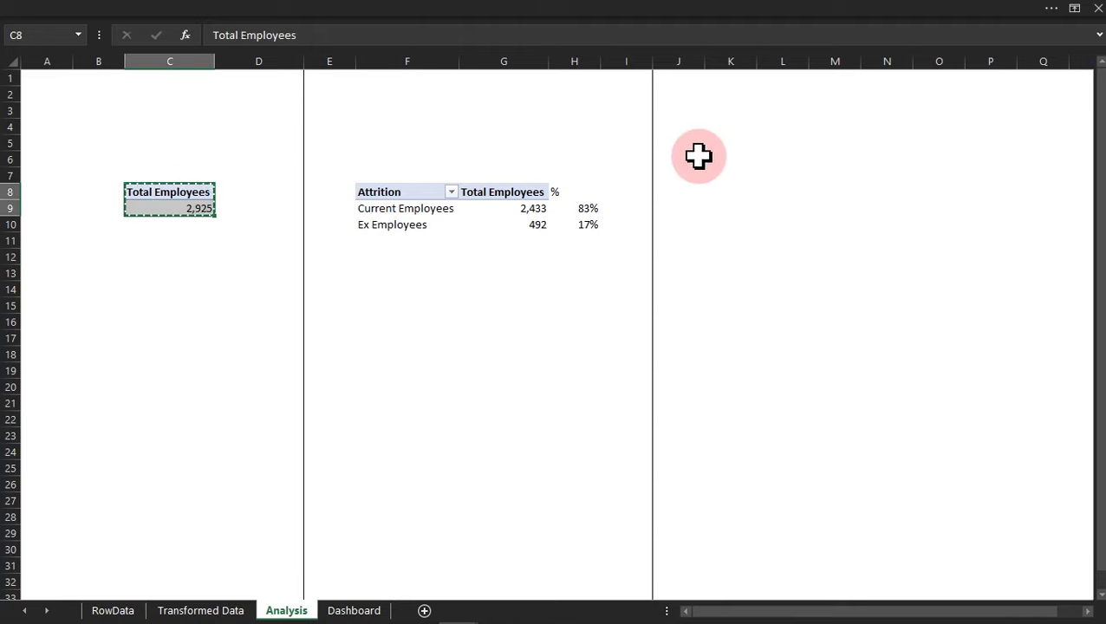
key("ctrl+c")
left_click(731, 182)
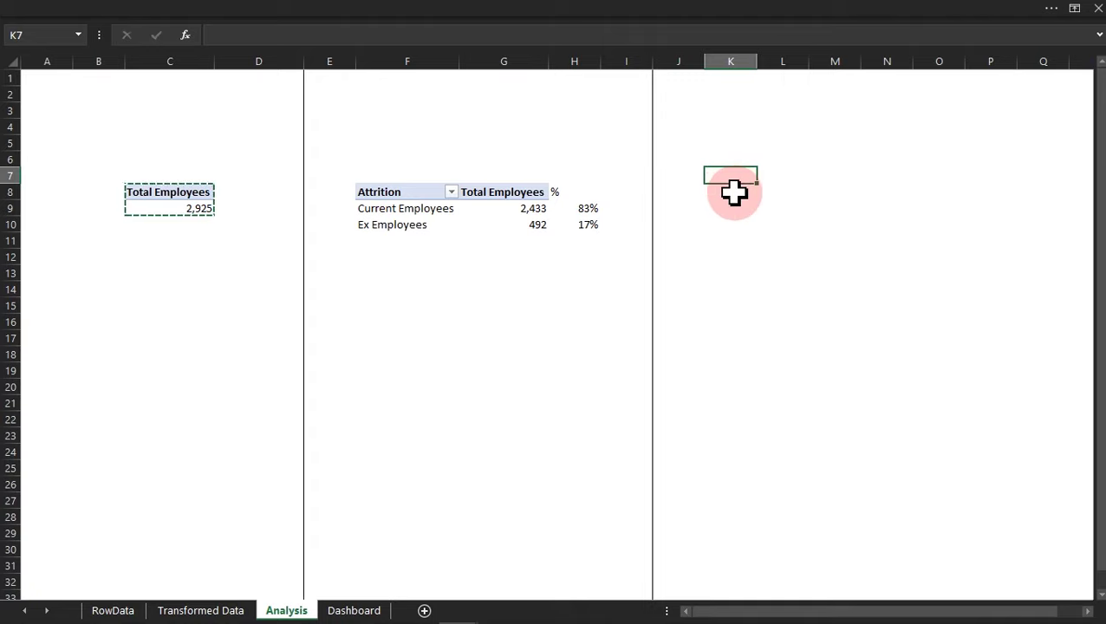
left_click(734, 193)
key("ctrl+v")
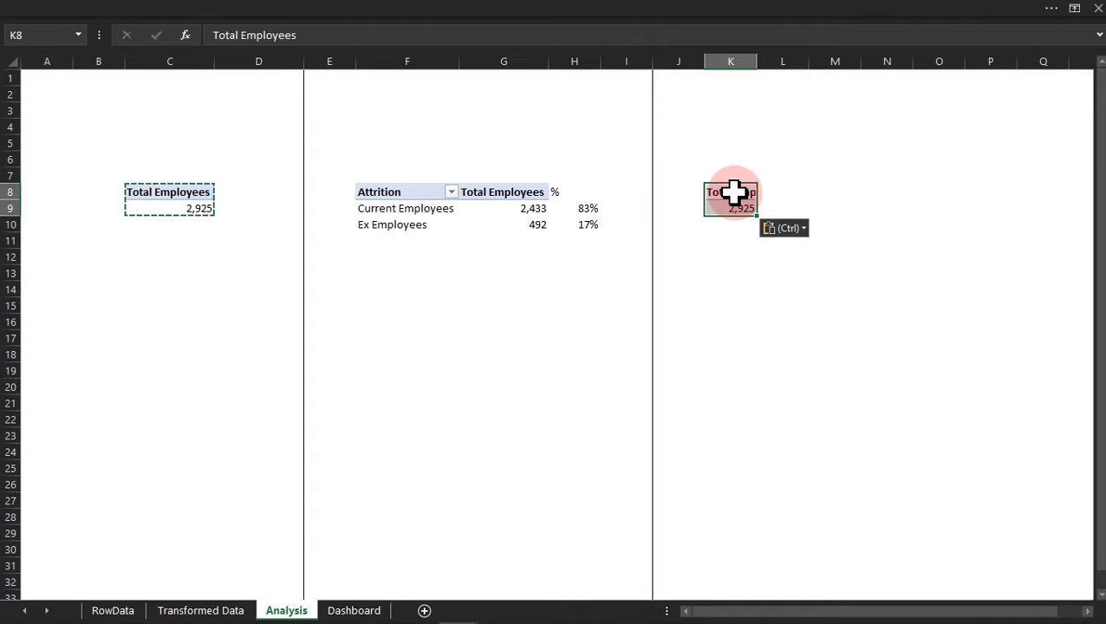
double_click(757, 61)
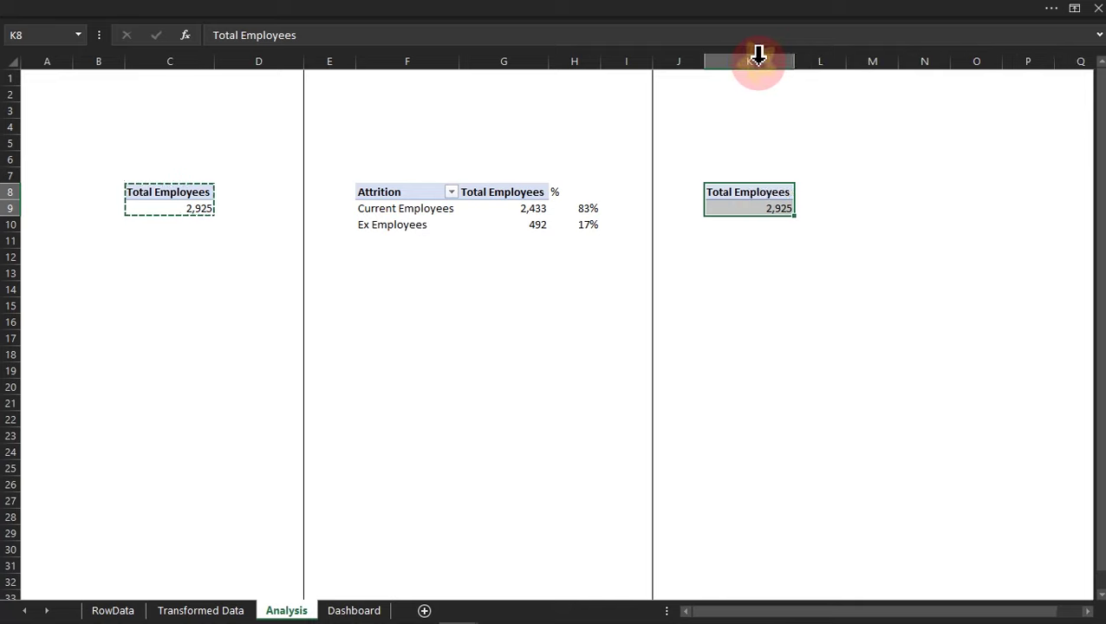
left_click(769, 205)
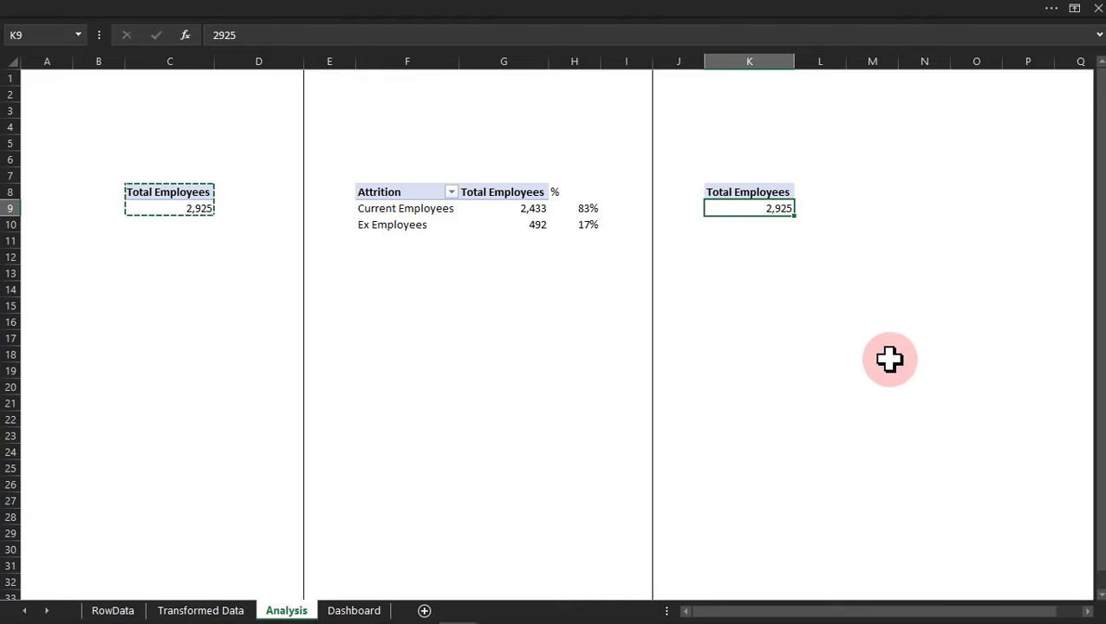
Add Attrition as a filter and Performance Status as rows to the Total Employees pivot table in column K.
left_click_drag(1000, 611, 1089, 608)
mouse_move(553, 222)
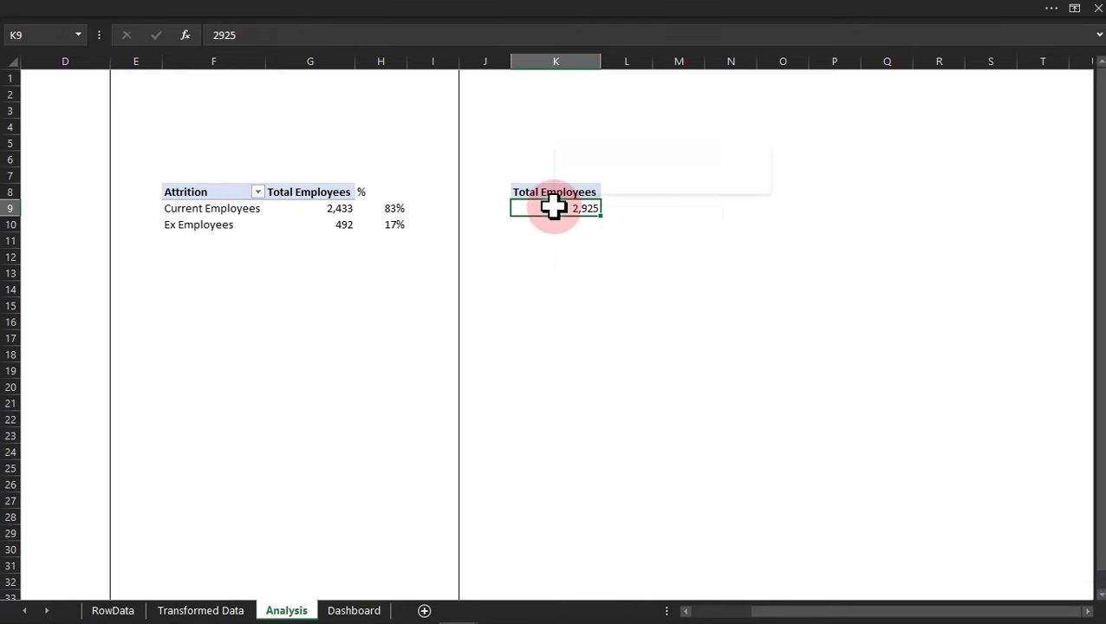
right_click(554, 208)
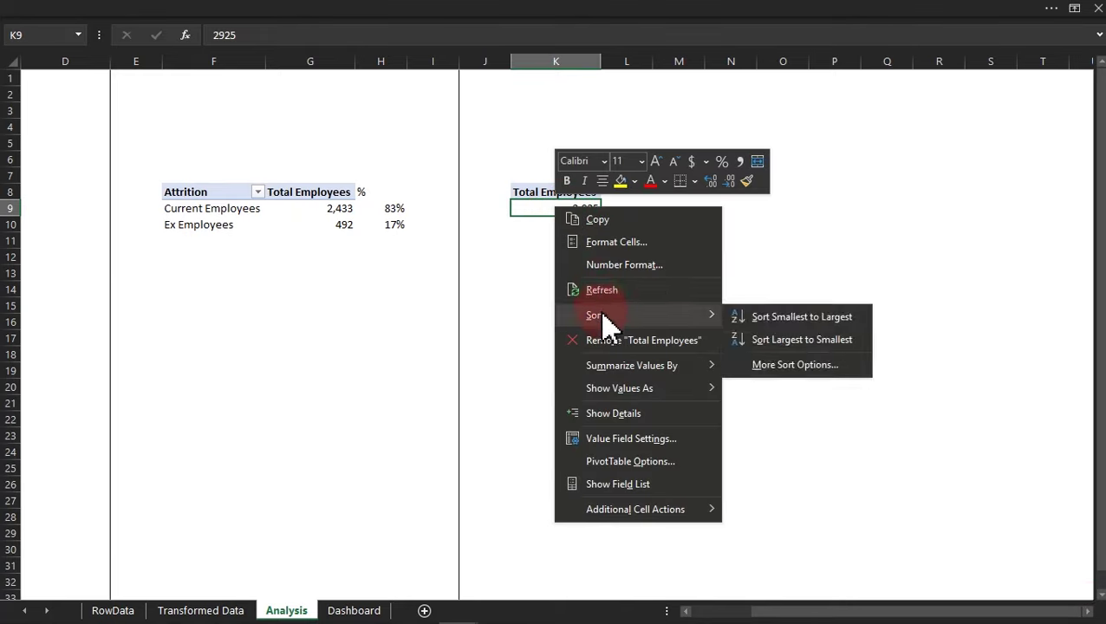
left_click(615, 486)
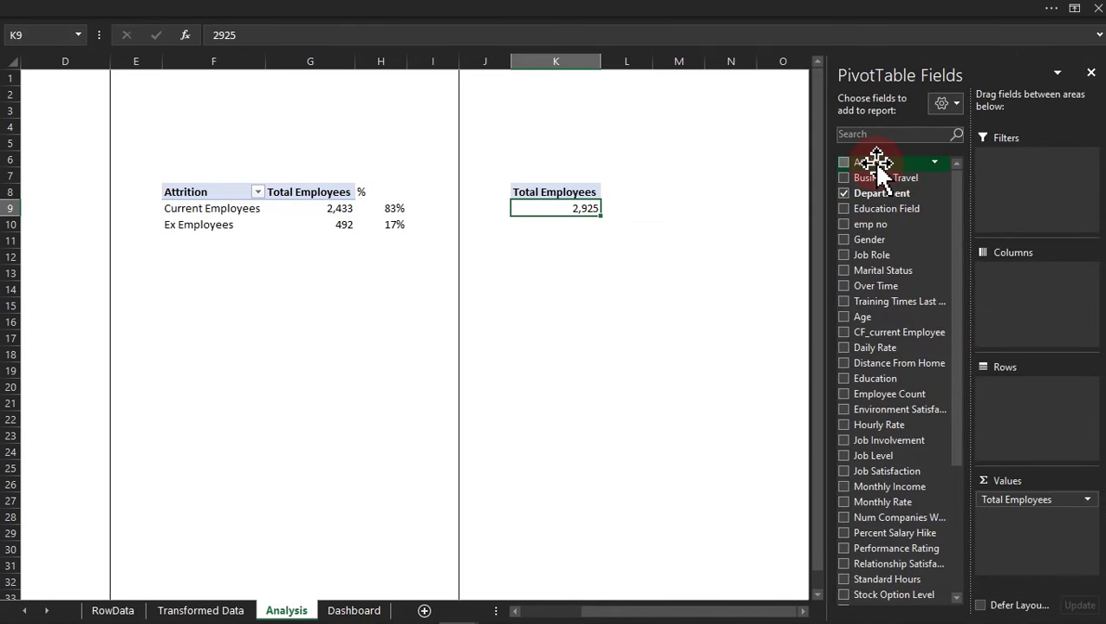
left_click_drag(870, 163, 1010, 172)
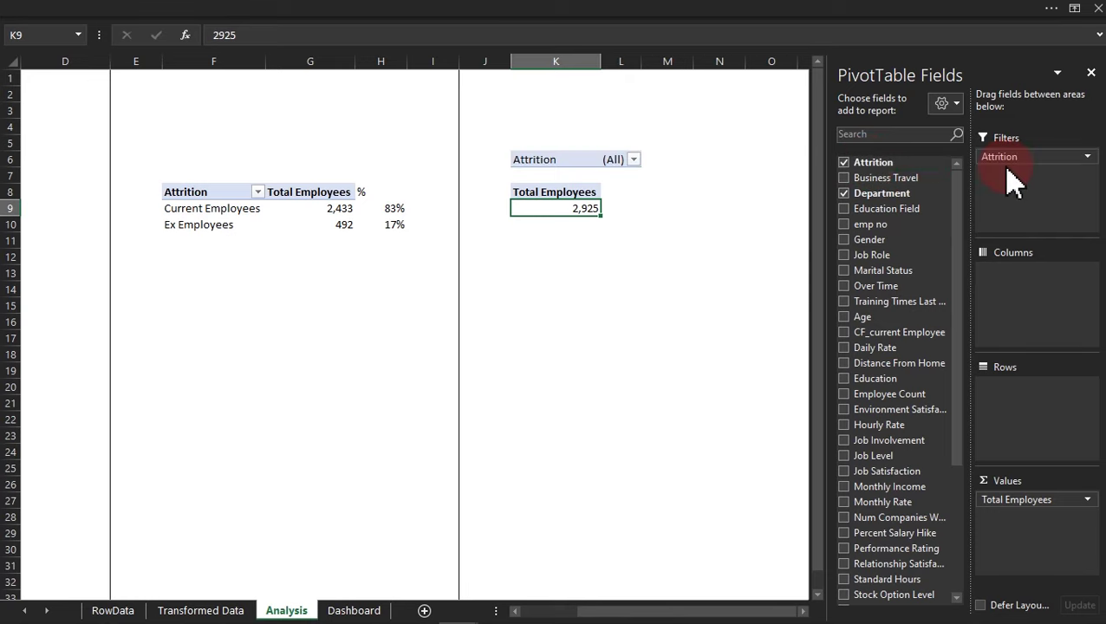
left_click_drag(953, 279, 948, 449)
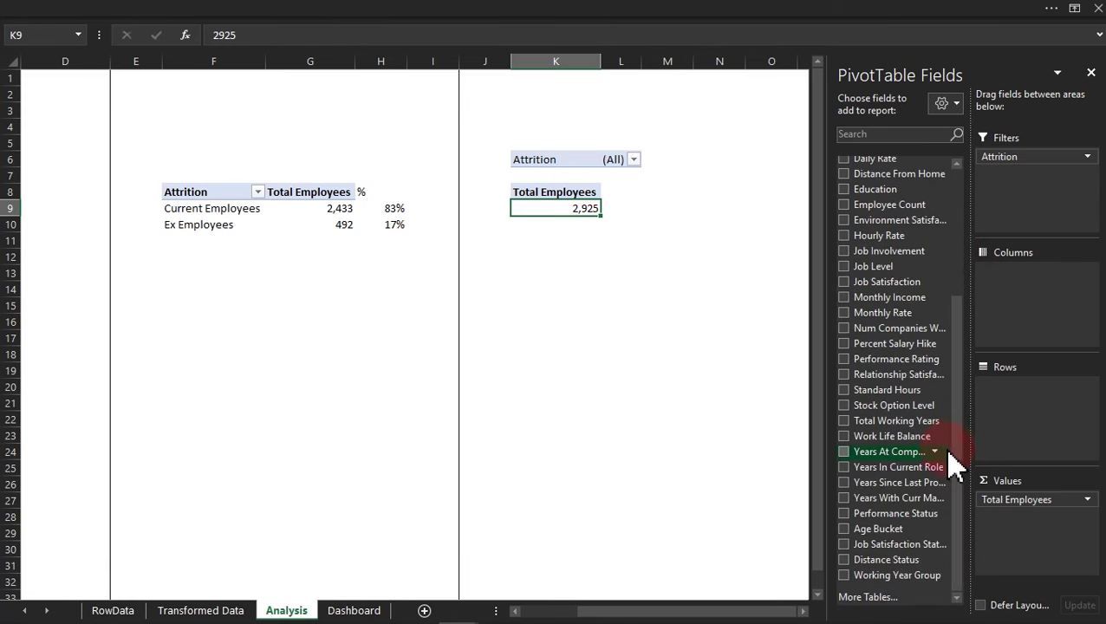
left_click_drag(899, 515, 1041, 424)
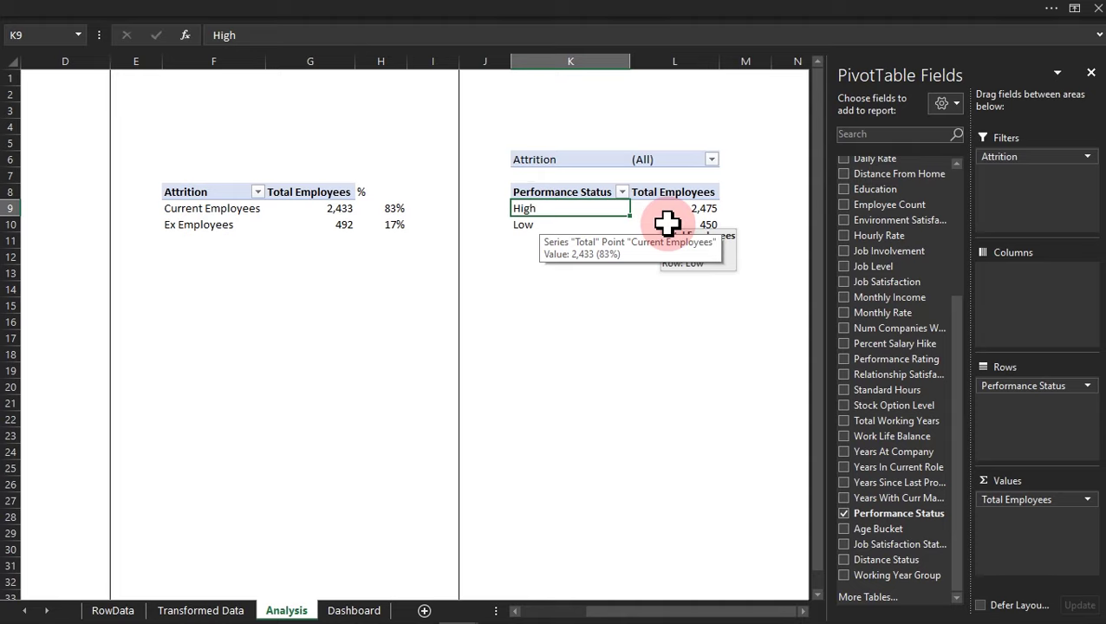
Filter the Performance Status pivot table to Attrition Yes.
left_click(712, 160)
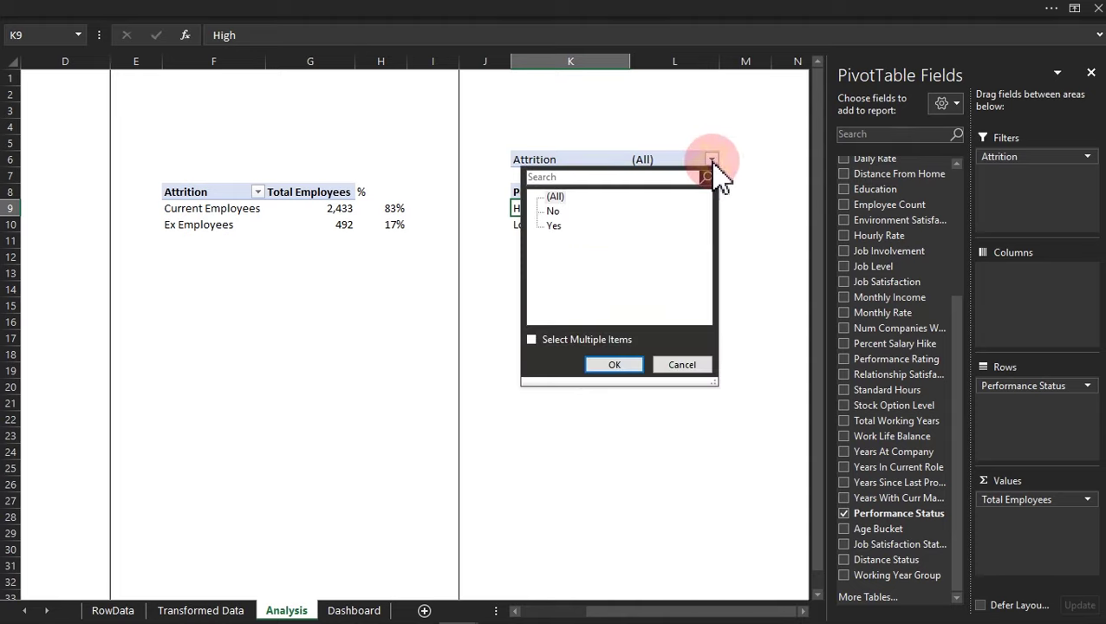
left_click(556, 228)
left_click(615, 365)
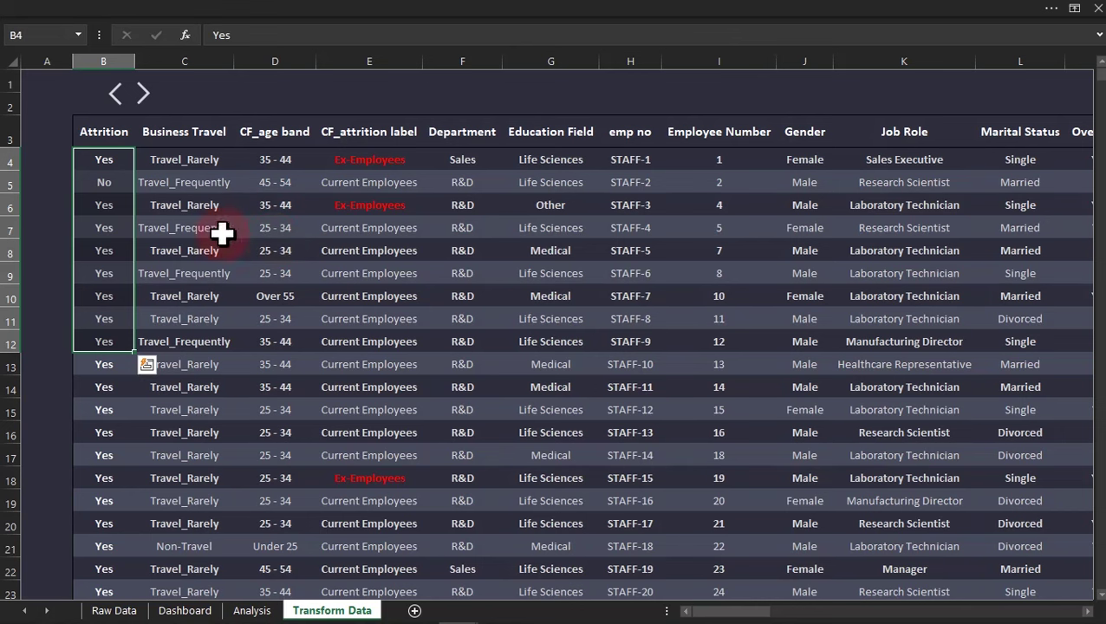
Compare the Attrition column's Yes and No values with the CF_attrition label column on the Transform Data sheet of the other workbook.
key("shift+Up")
key("shift+Up")
left_click_drag(104, 162, 332, 157)
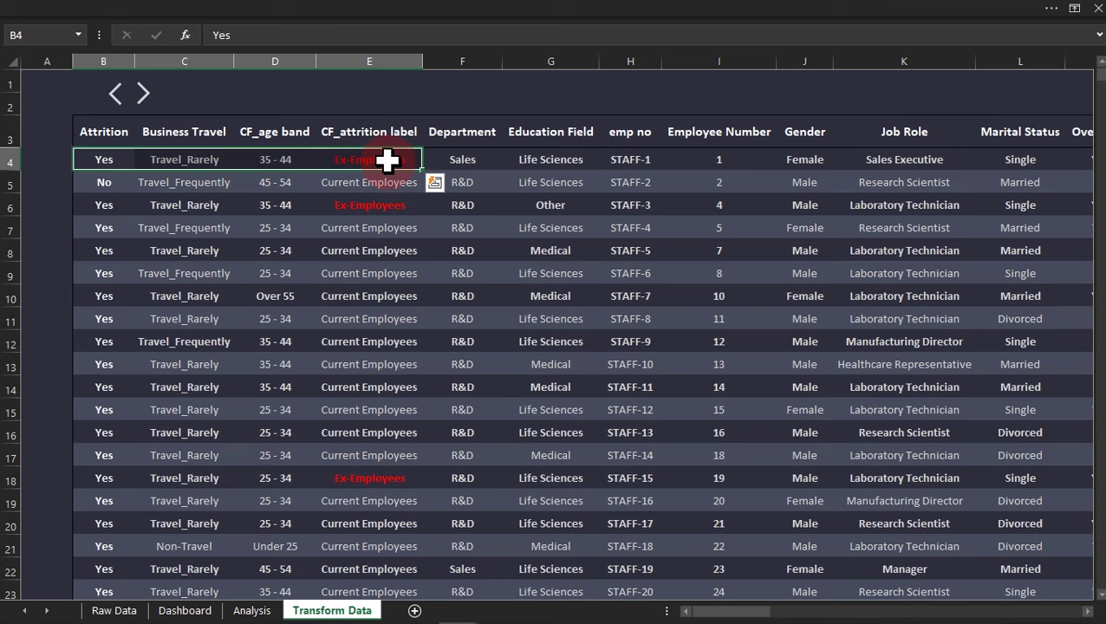
left_click_drag(111, 180, 414, 173)
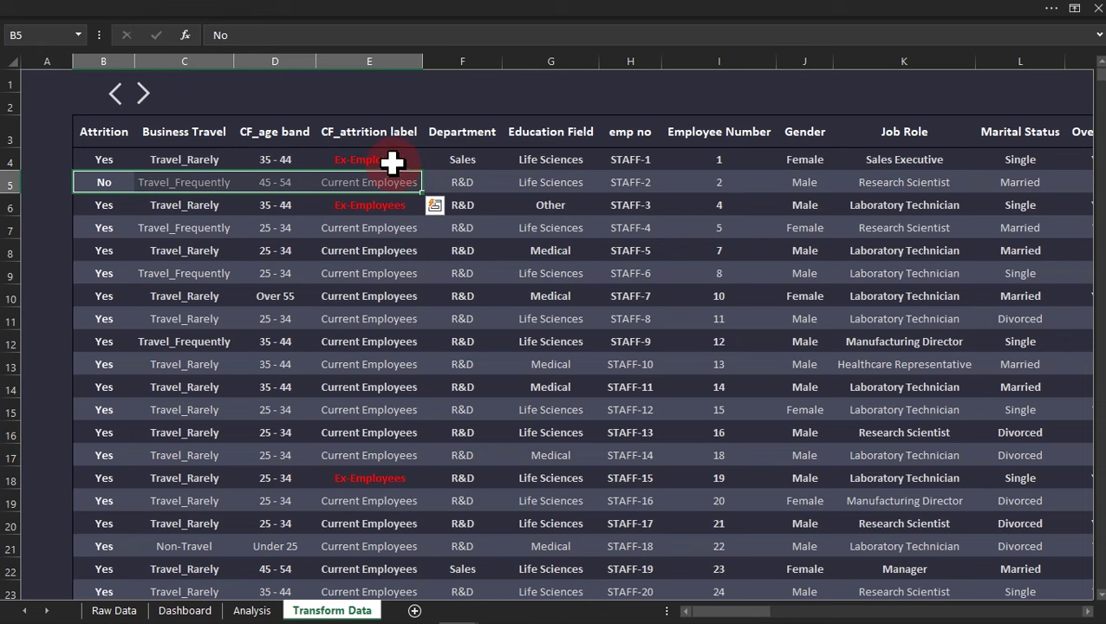
left_click(390, 161)
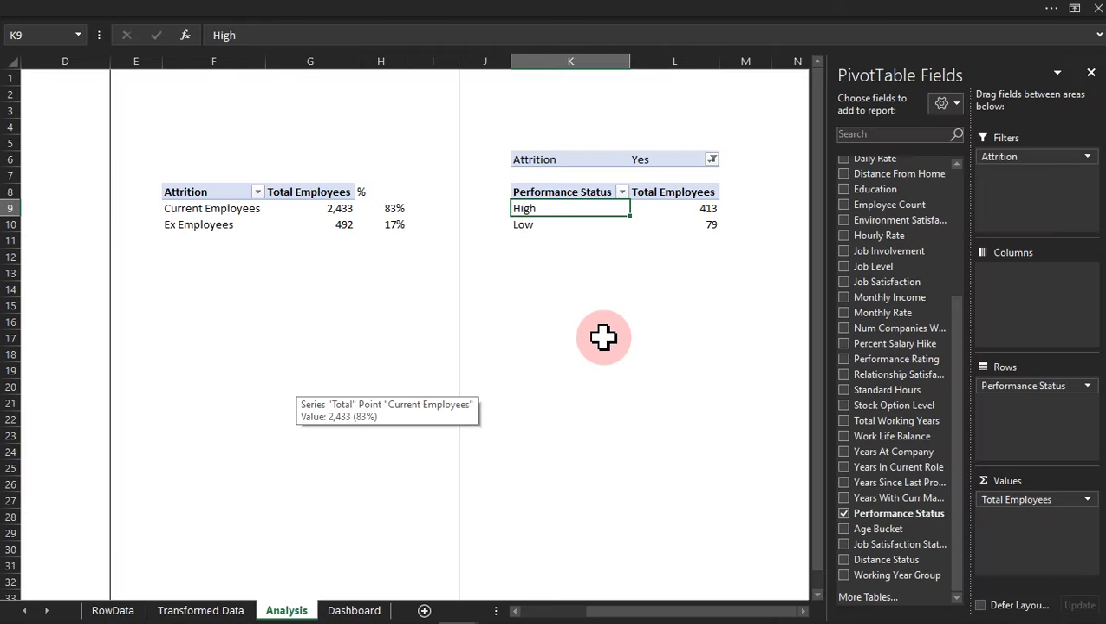
Apply the same right border to the whole of column M, just past the Performance Status pivot table.
left_click(761, 62)
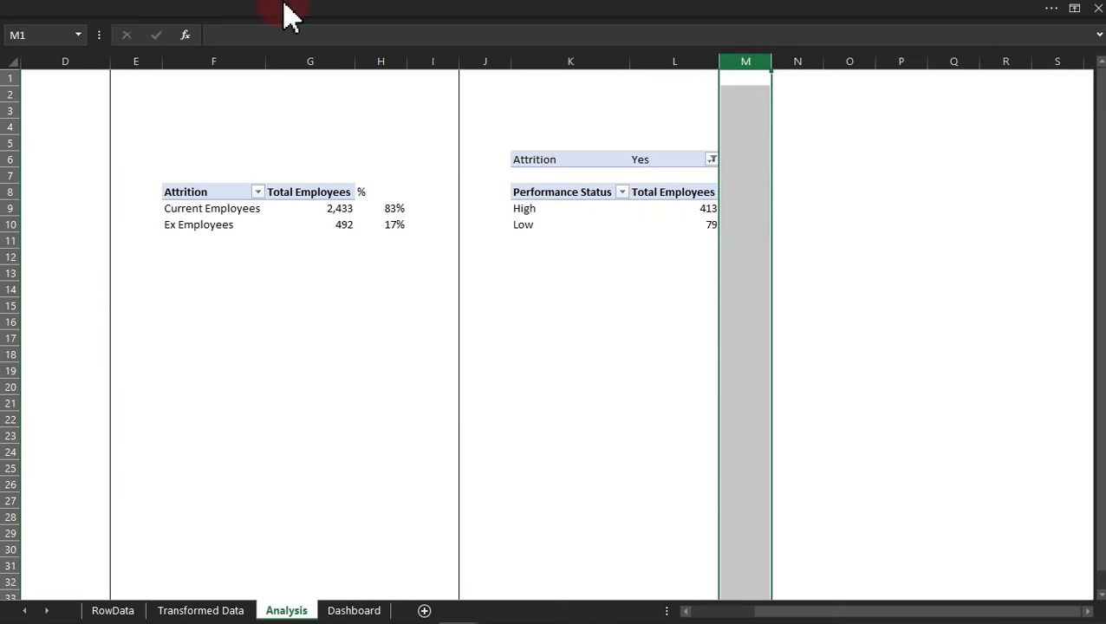
left_click(286, 13)
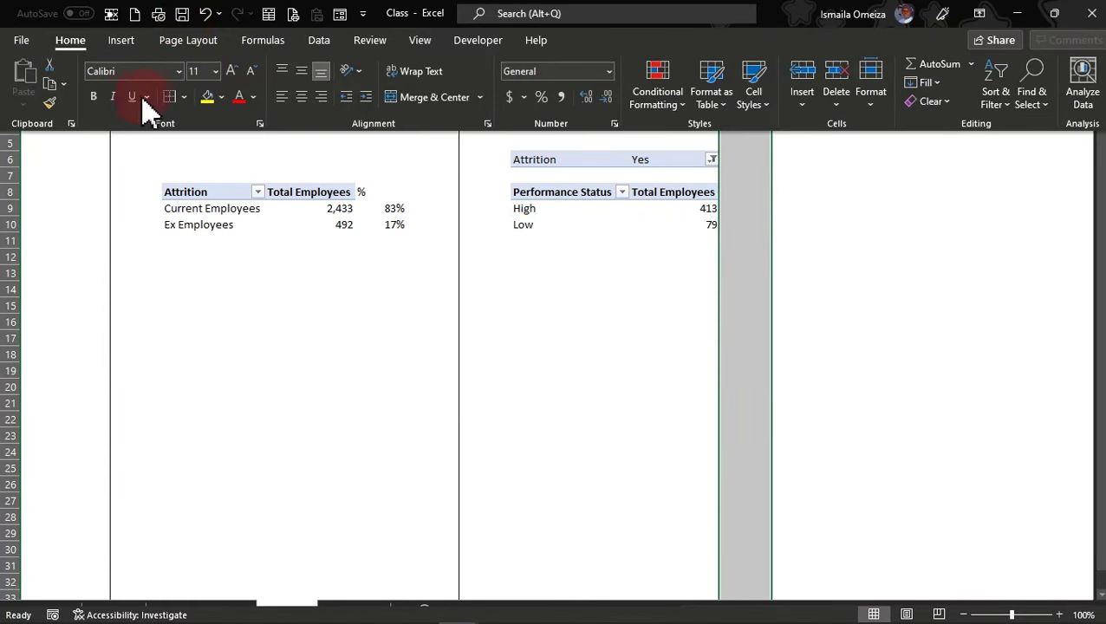
left_click(549, 290)
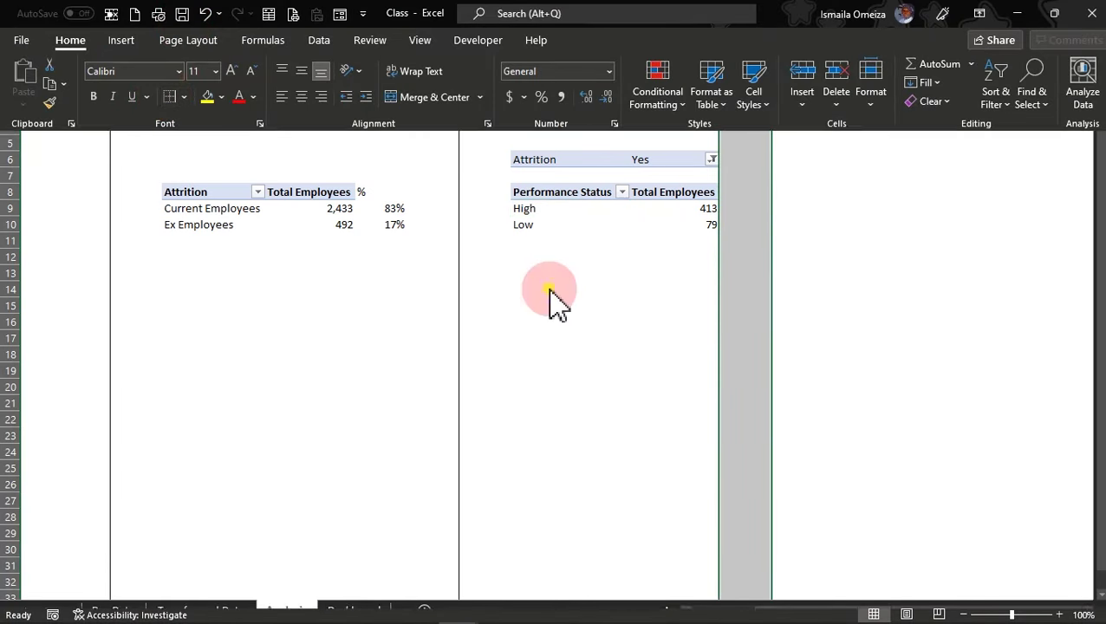
left_click(550, 290)
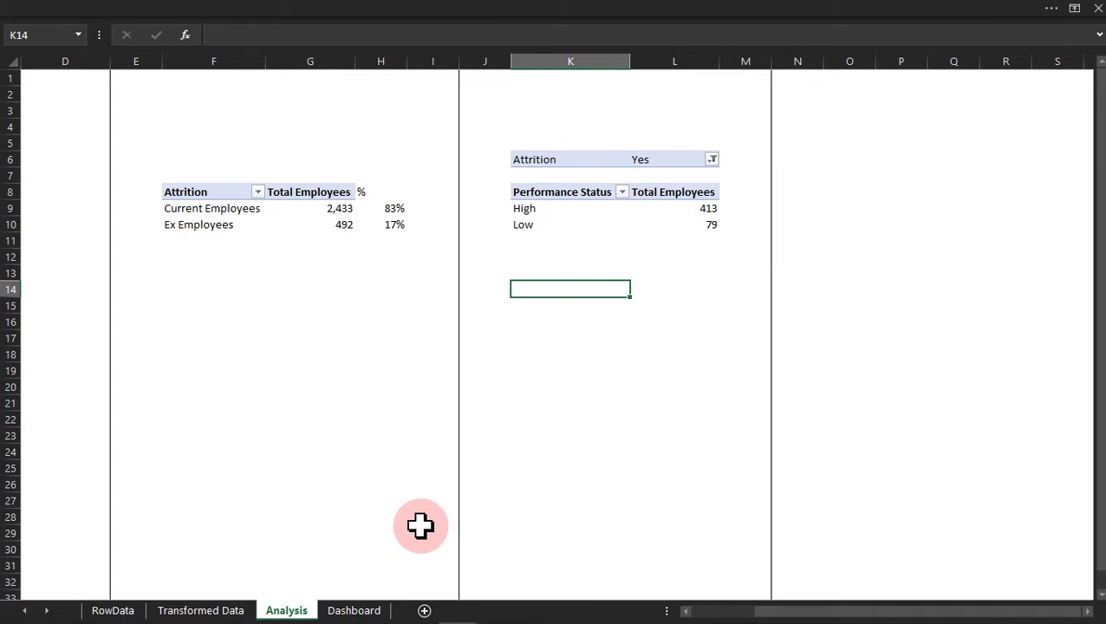
On the Dashboard sheet, duplicate the Total Employees label, place it atop the dark side tile and colour its text off-white.
left_click(354, 610)
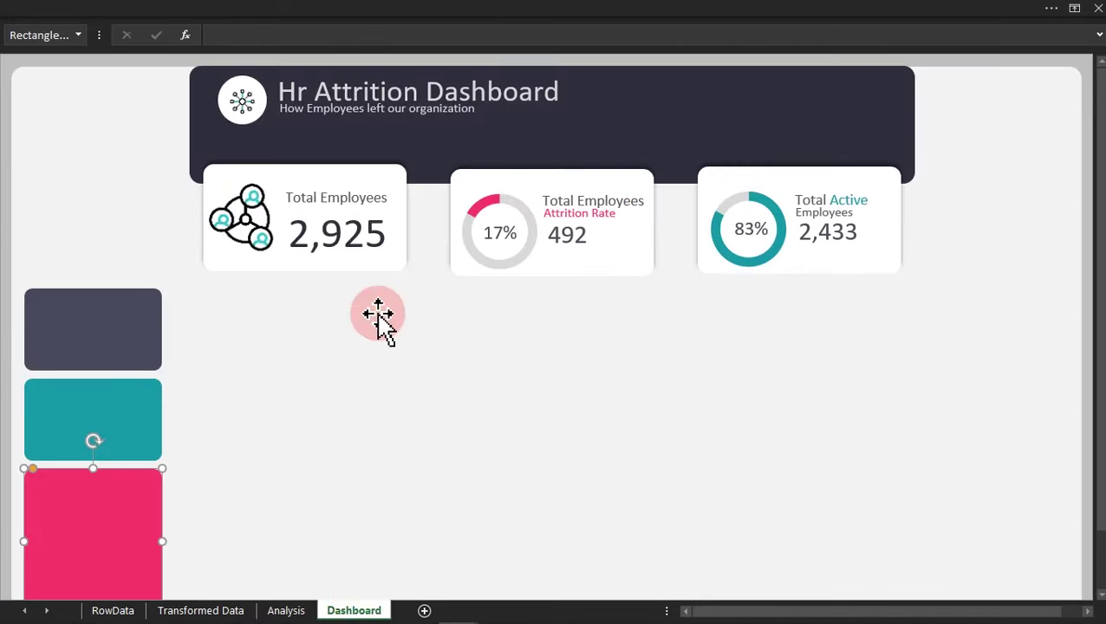
left_click(375, 198)
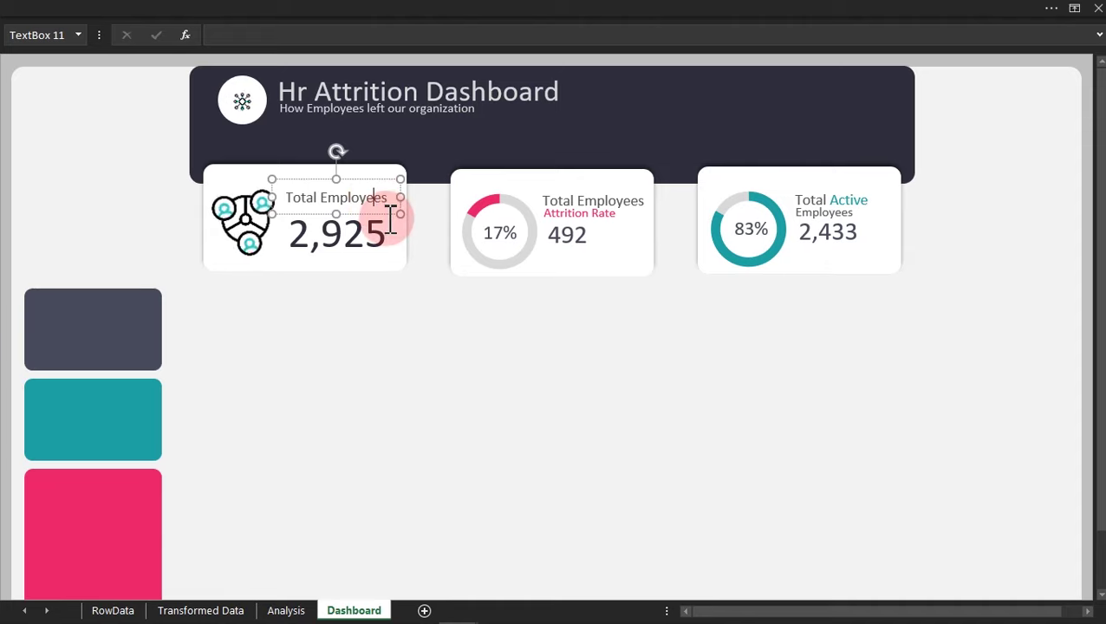
key("ctrl+d")
left_click_drag(388, 212, 148, 321)
left_click(319, 7)
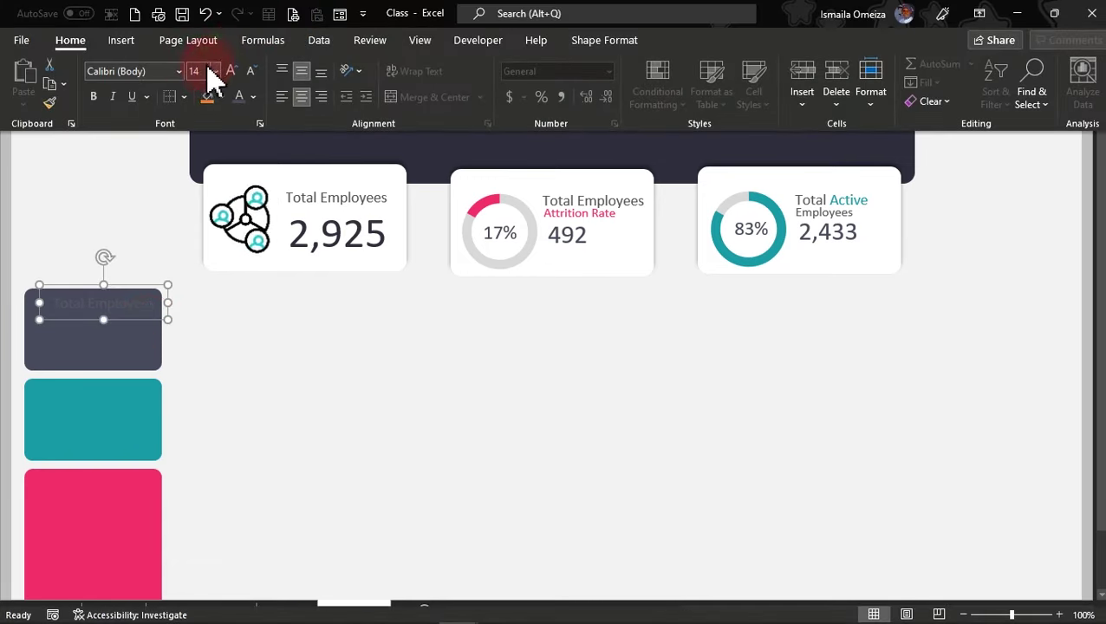
left_click(252, 96)
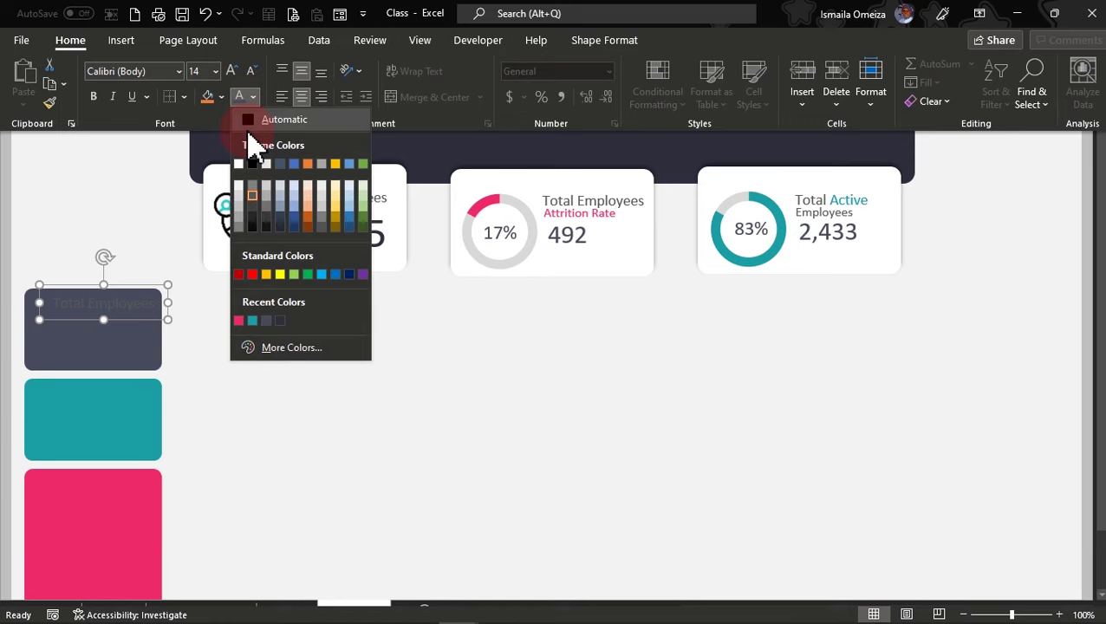
left_click(242, 189)
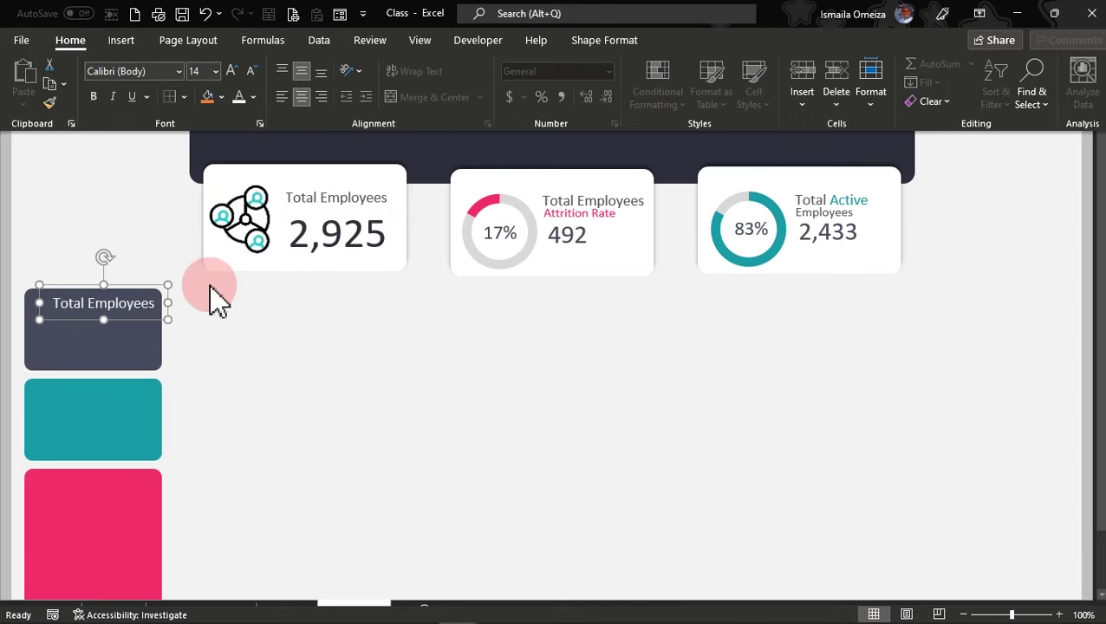
Duplicate the dark tile's Total Employees label just below itself, with light grey text at font size 11.
left_click(193, 315)
key("ctrl+z")
key("ctrl+d")
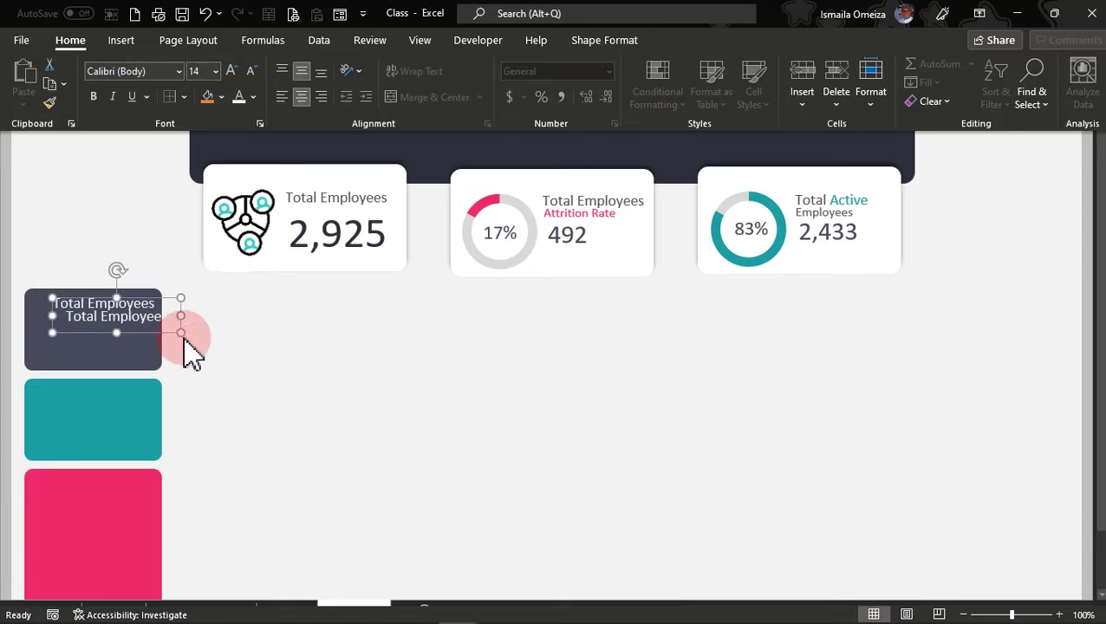
left_click(254, 97)
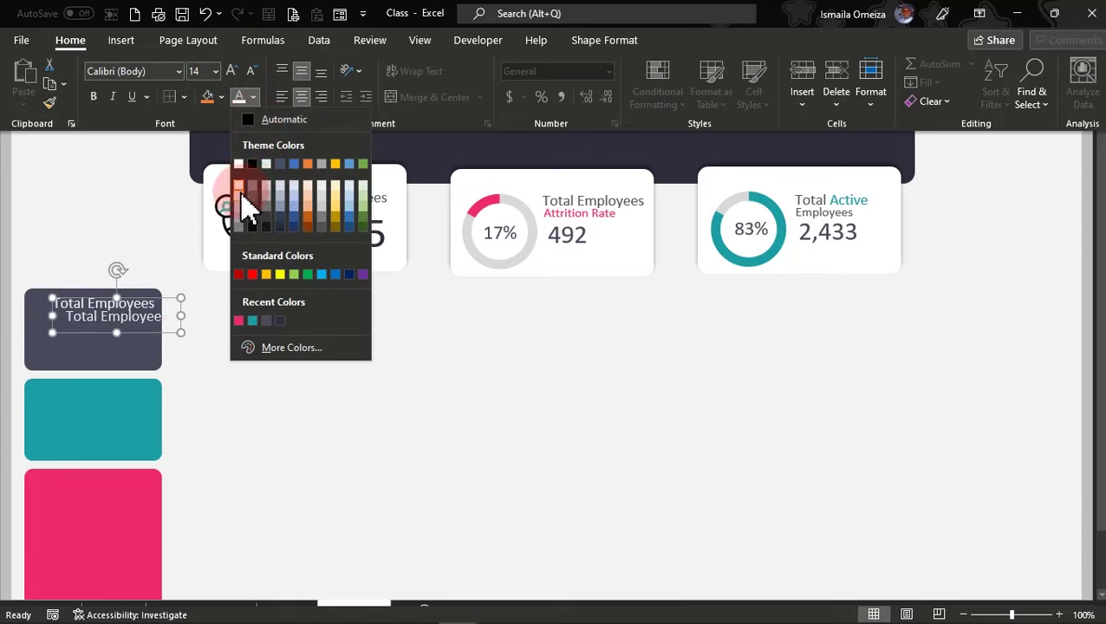
left_click(239, 186)
left_click(215, 71)
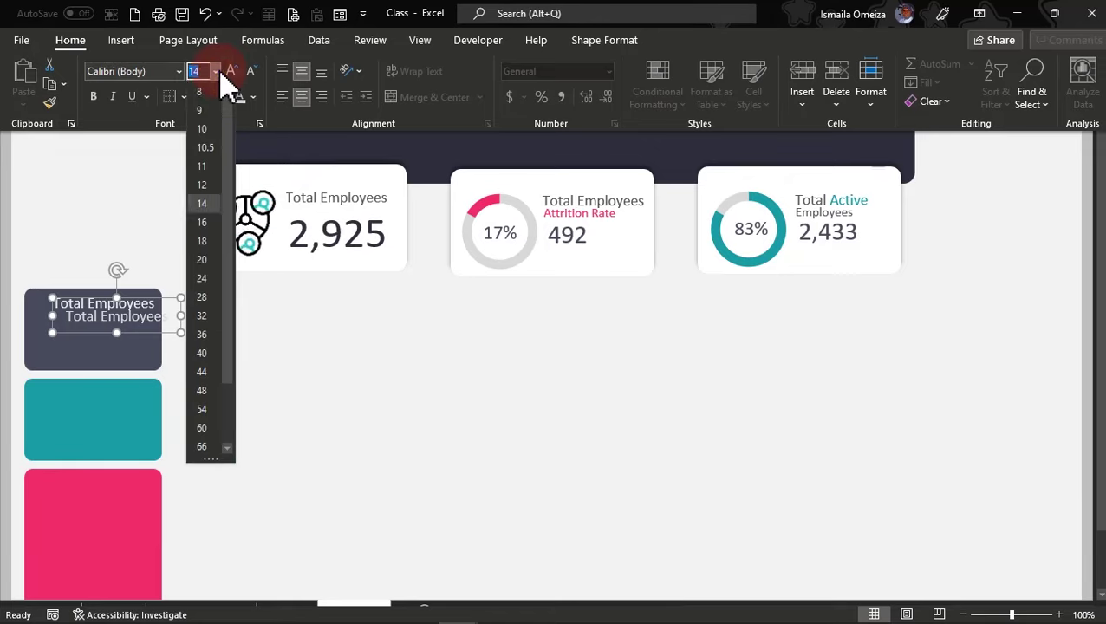
left_click(202, 167)
left_click(163, 315)
key("ctrl+shift+F1")
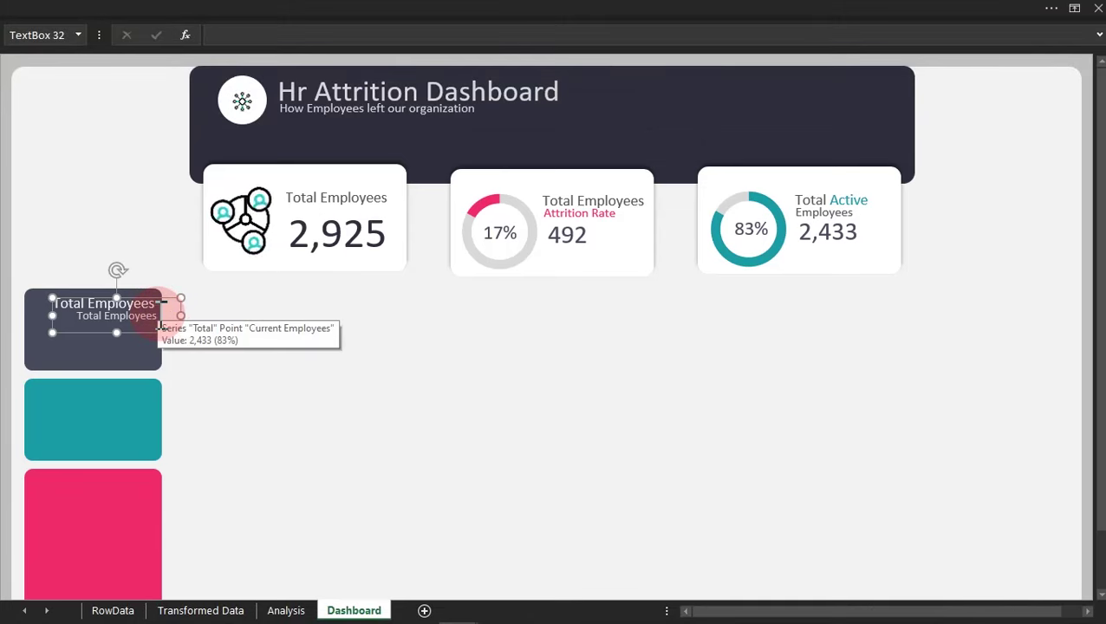
Replace the text of the smaller label on the dark tile with "by High performance".
key("ctrl+a")
key("Escape")
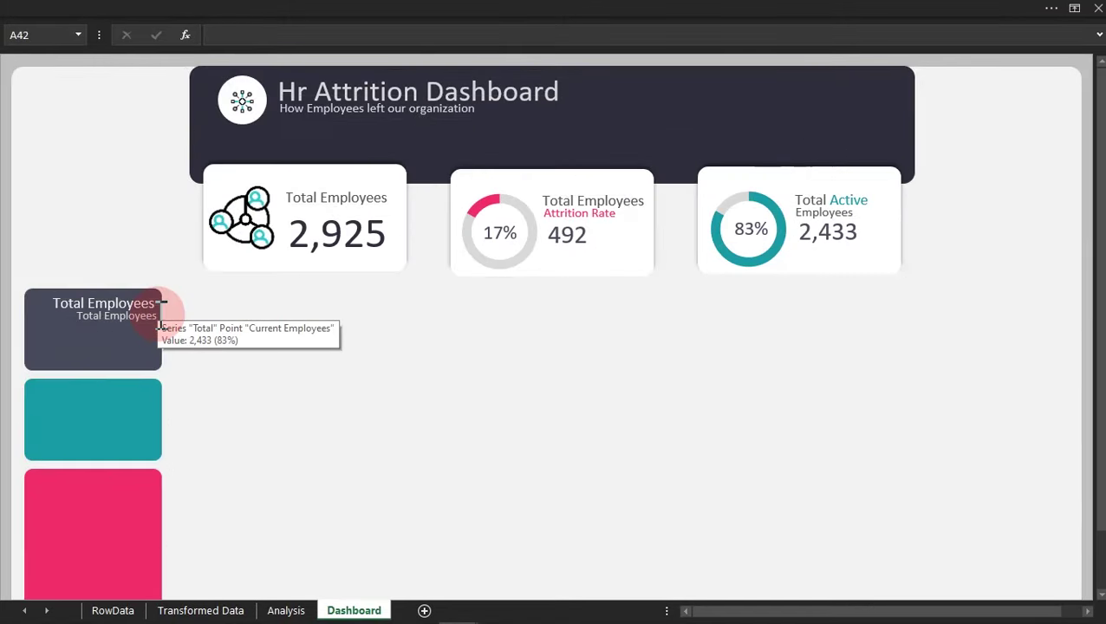
left_click(149, 324)
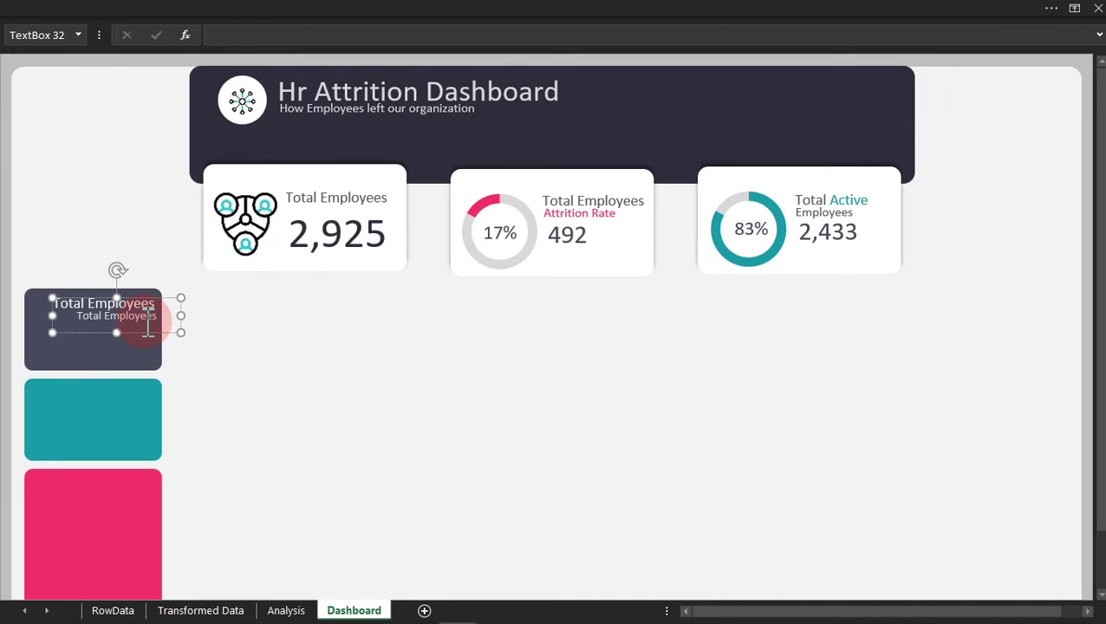
key("ctrl+a")
type("by High ")
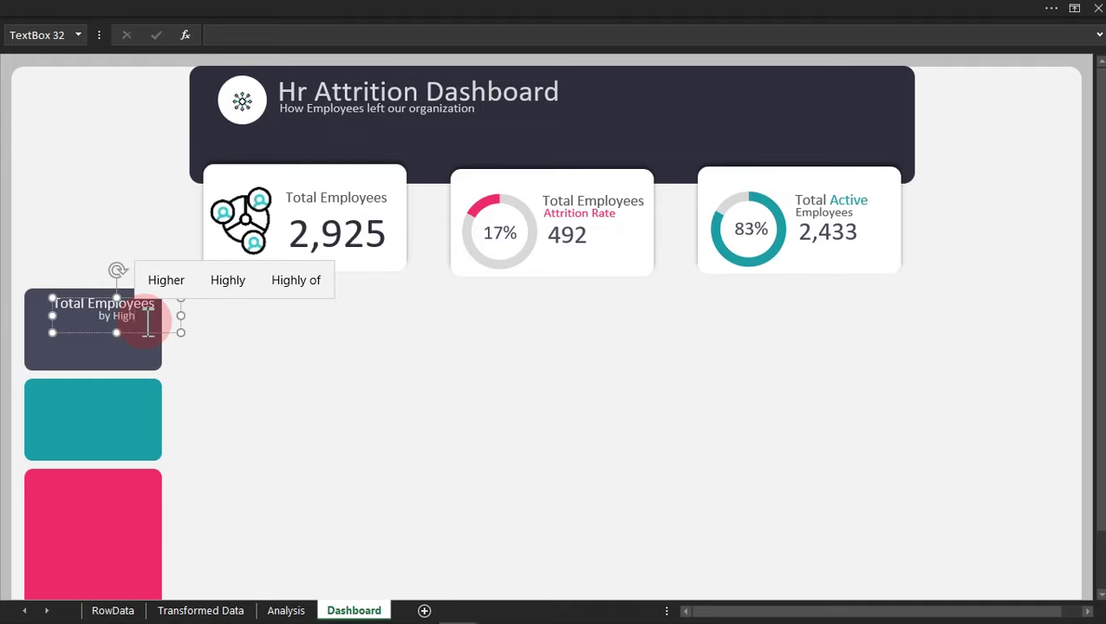
type("perf")
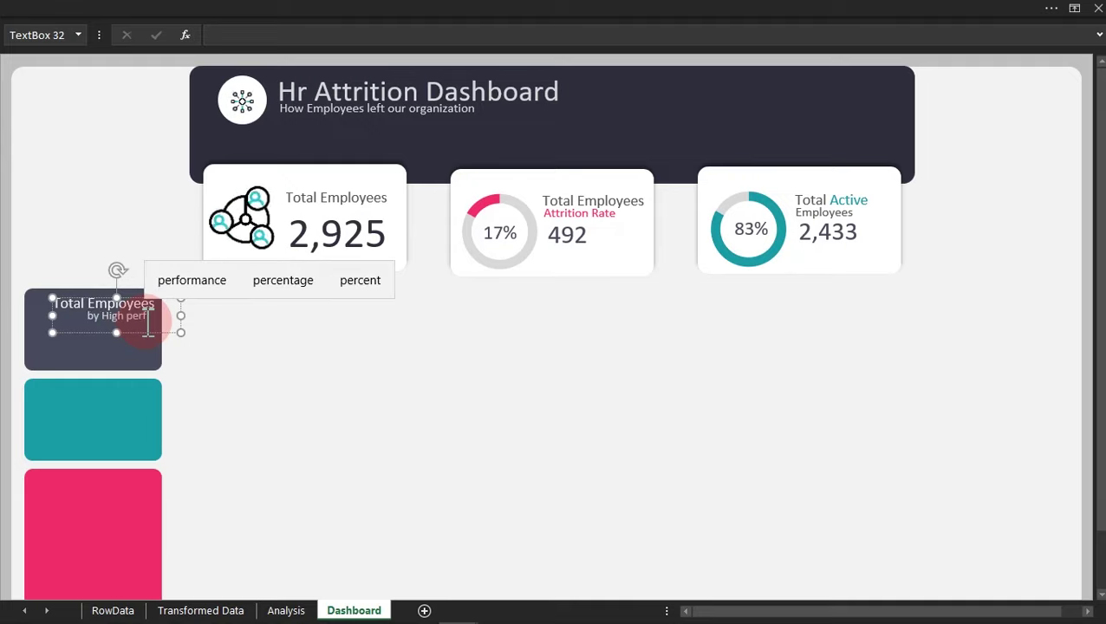
type("orm")
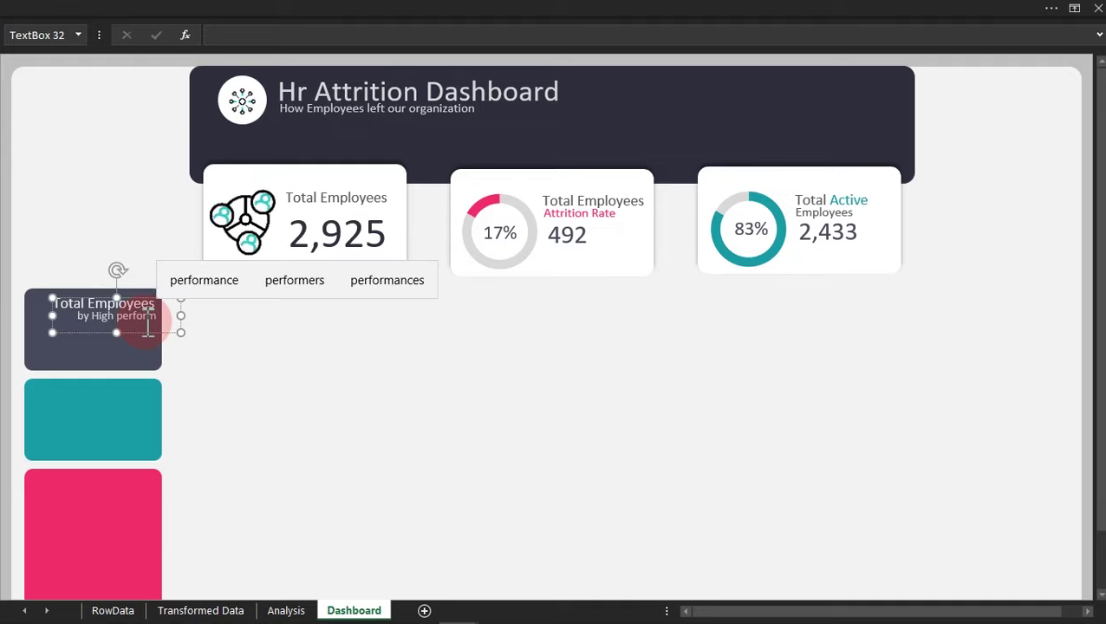
type("anc")
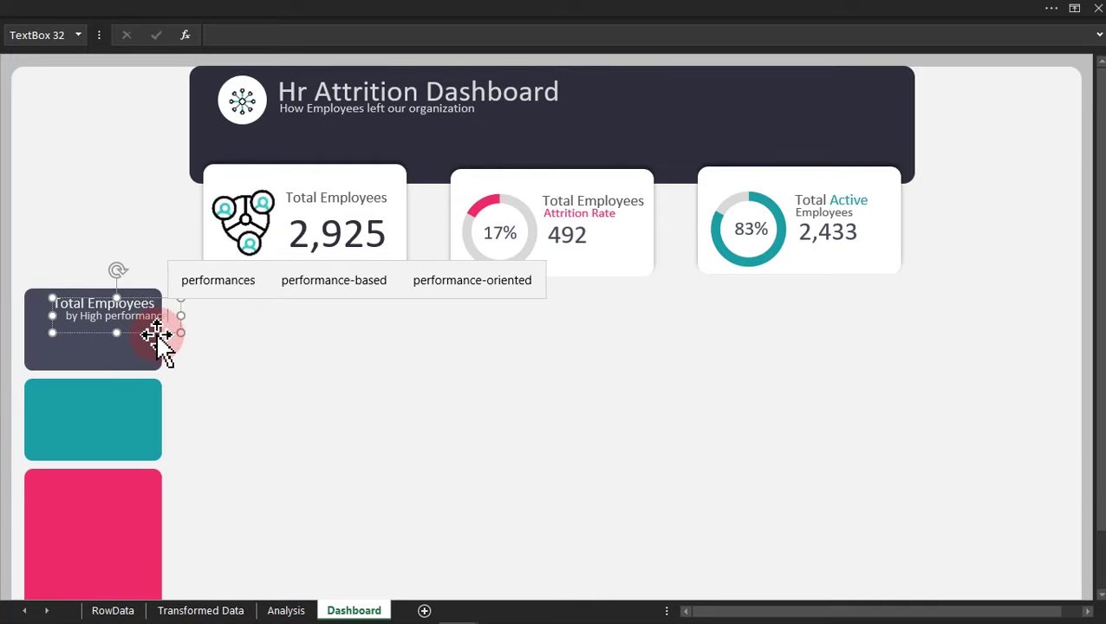
Finish the dark tile's smaller label as "by High performance" and shift it left beneath the Total Employees label.
type("e")
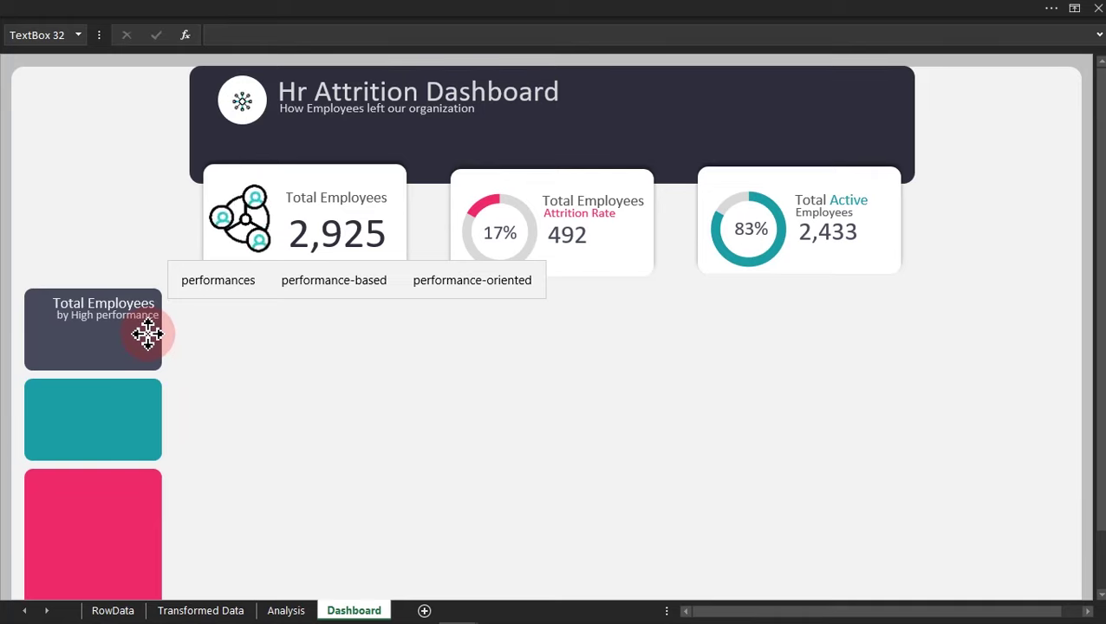
left_click_drag(148, 335, 145, 337)
left_click(145, 337)
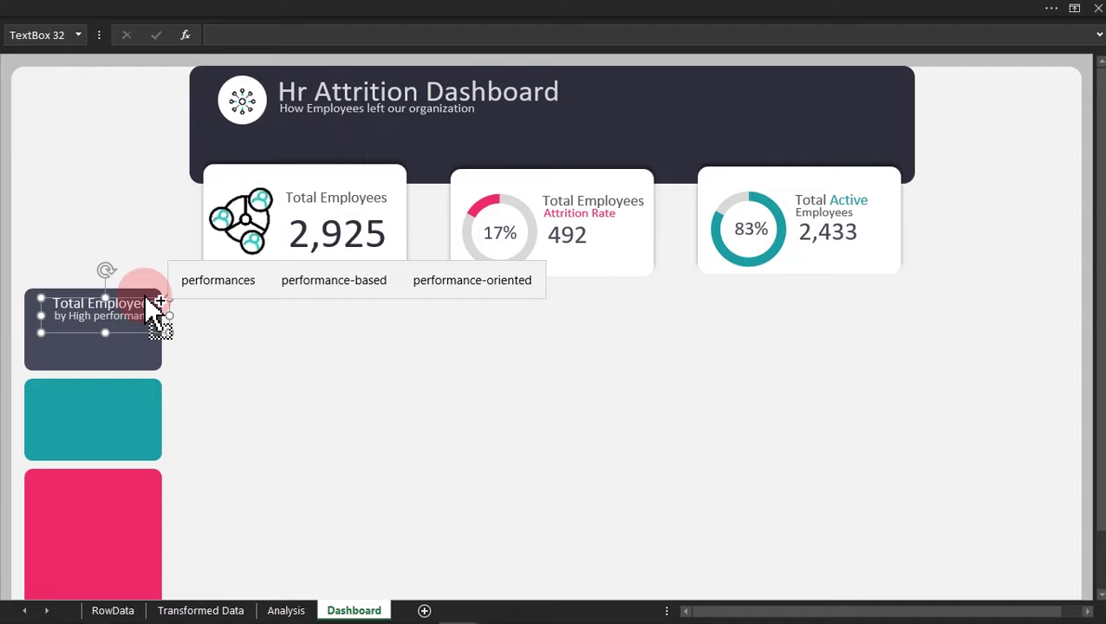
Select both text labels on the dark tile and move them together slightly to the left.
key("Escape")
left_click(146, 289)
double_click(147, 299)
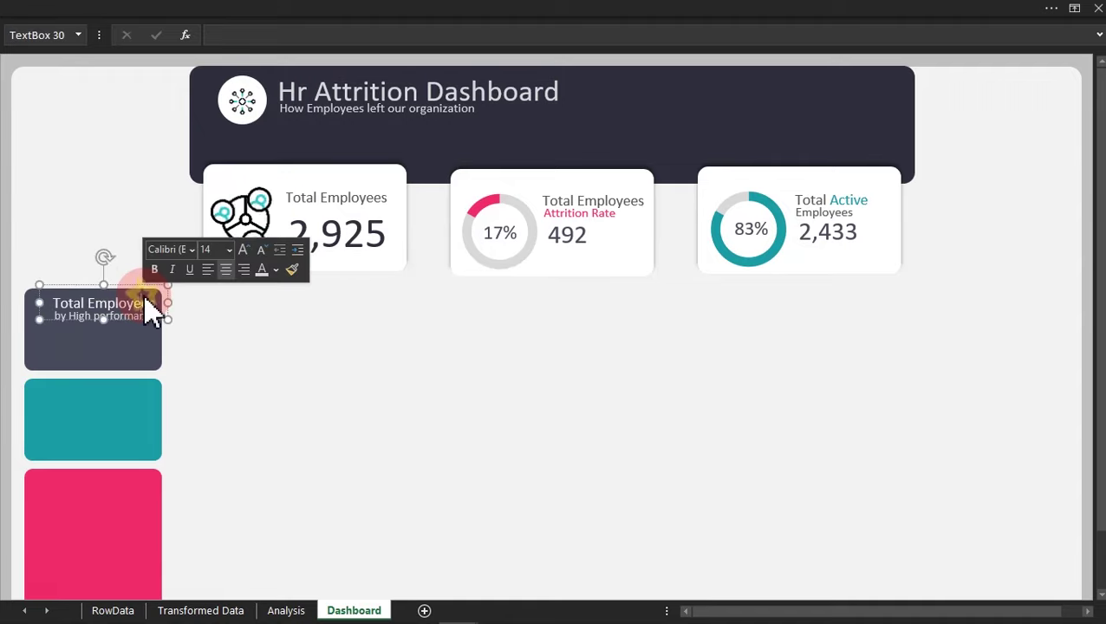
left_click(154, 322)
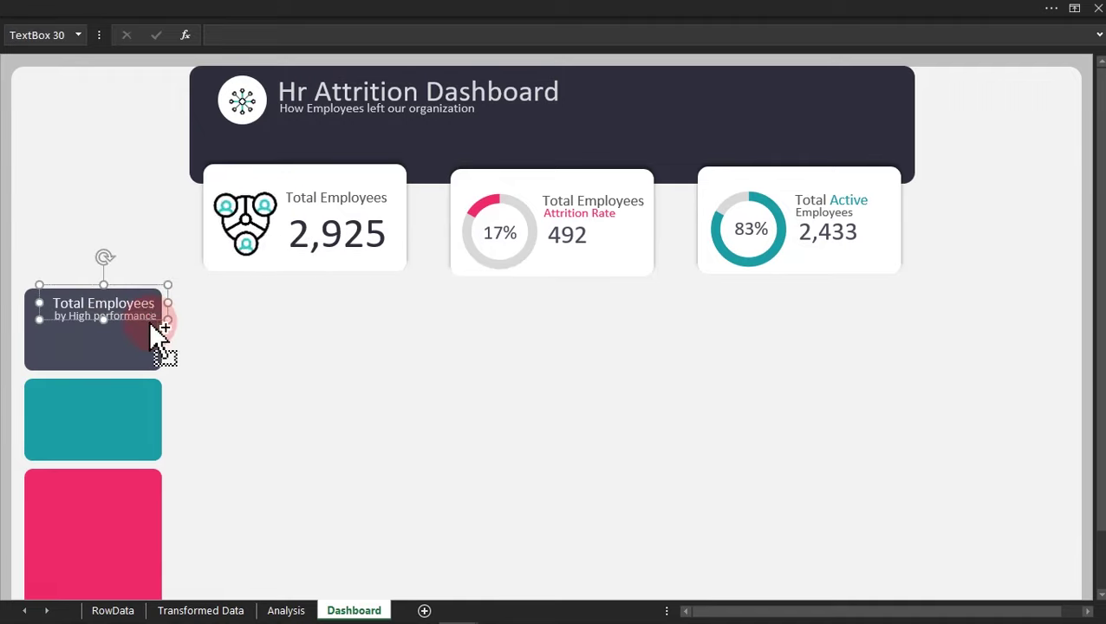
left_click(144, 325, "shift")
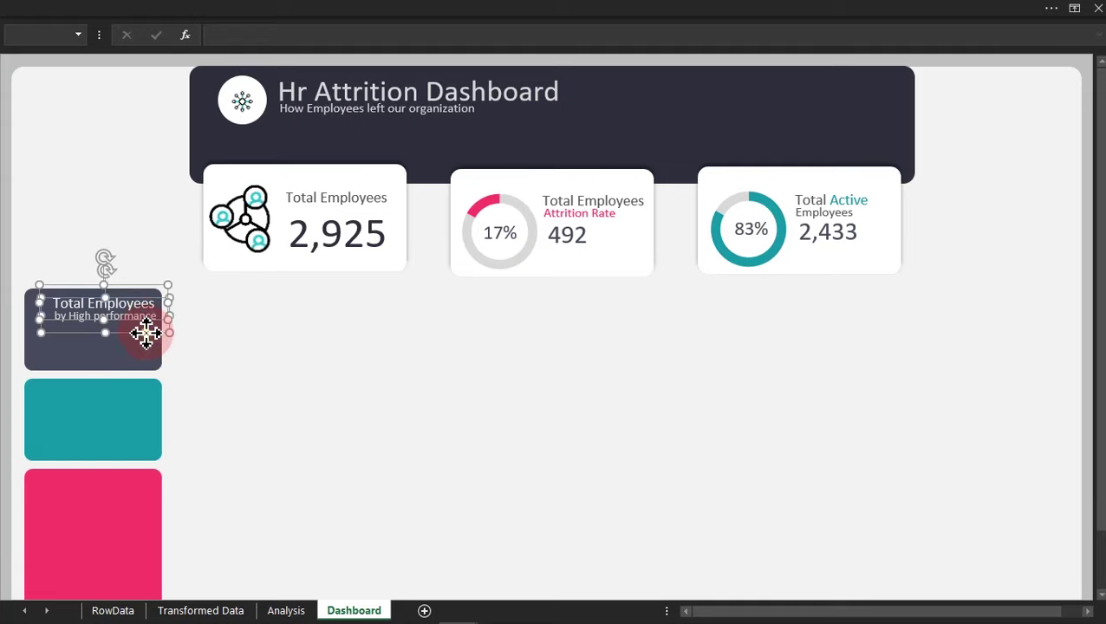
left_click_drag(147, 334, 142, 333)
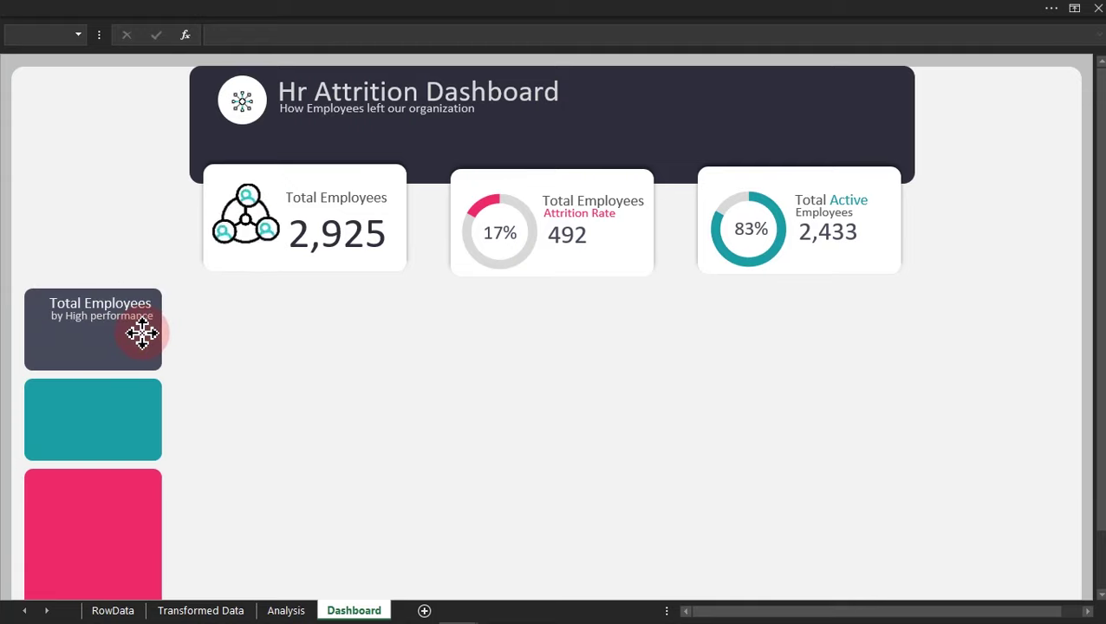
left_click(142, 334)
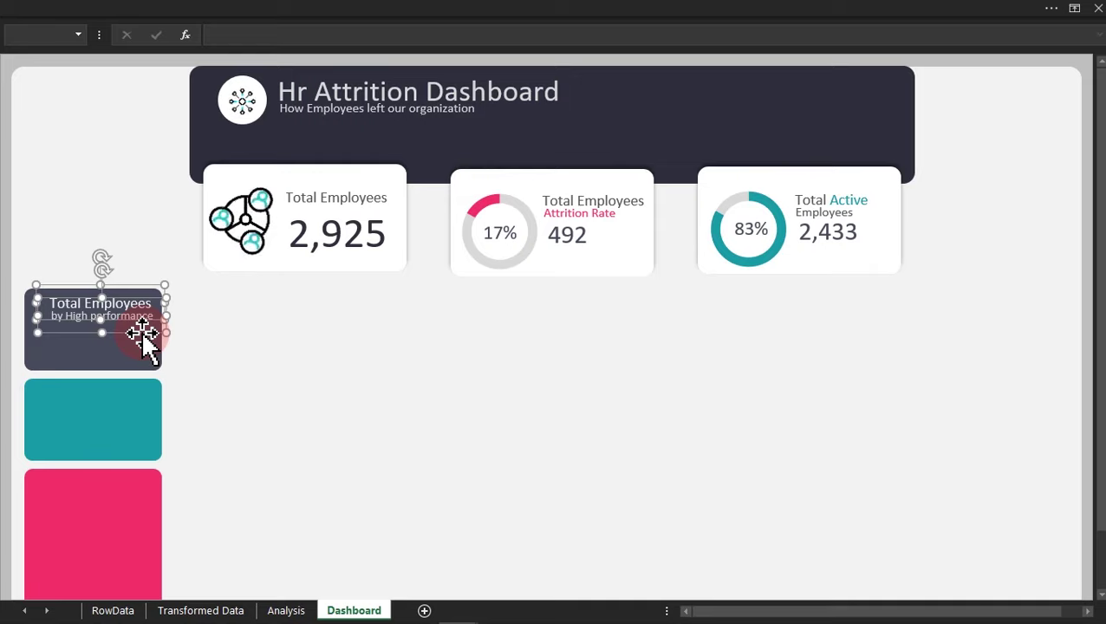
Duplicate both dark-tile labels onto the teal tile and shift each pair toward its tile's left edge.
left_click_drag(141, 331, 143, 419)
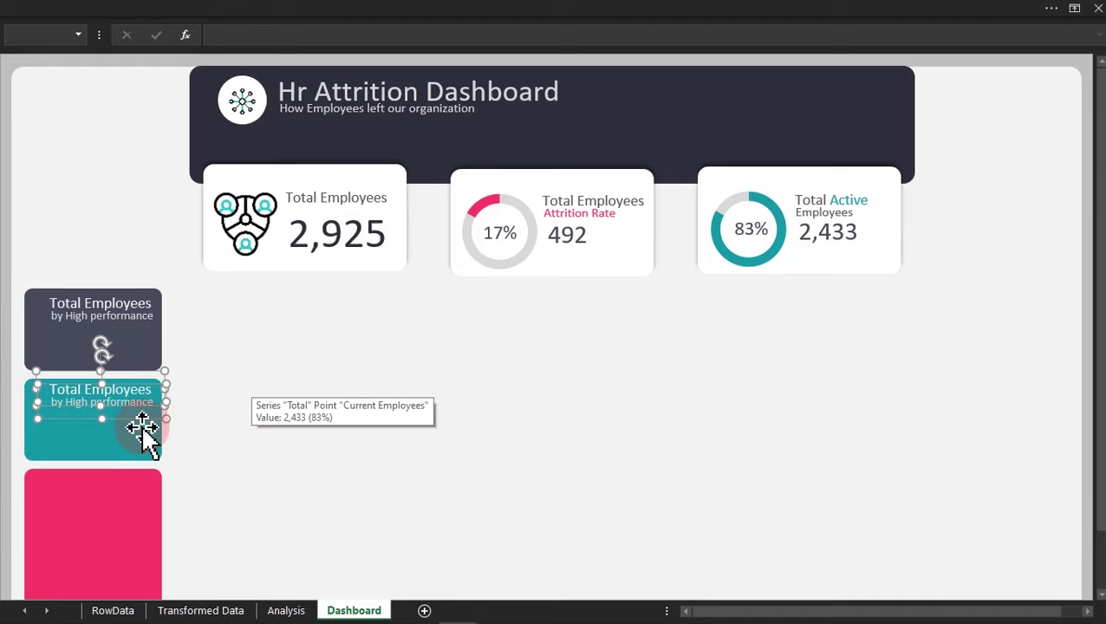
left_click_drag(138, 417, 124, 418)
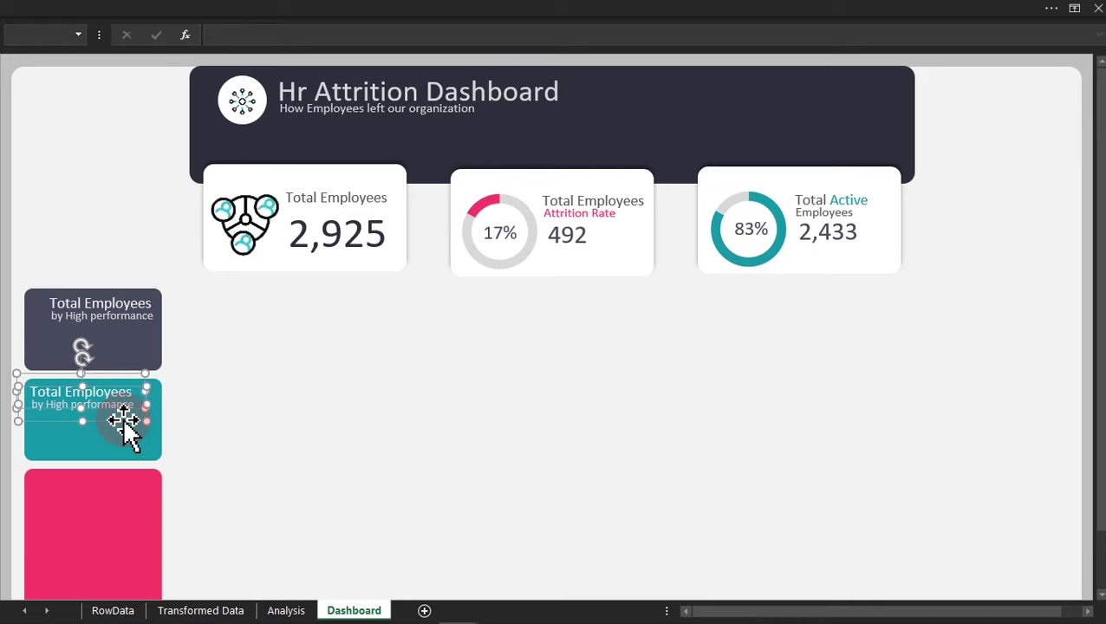
left_click(143, 319, "shift")
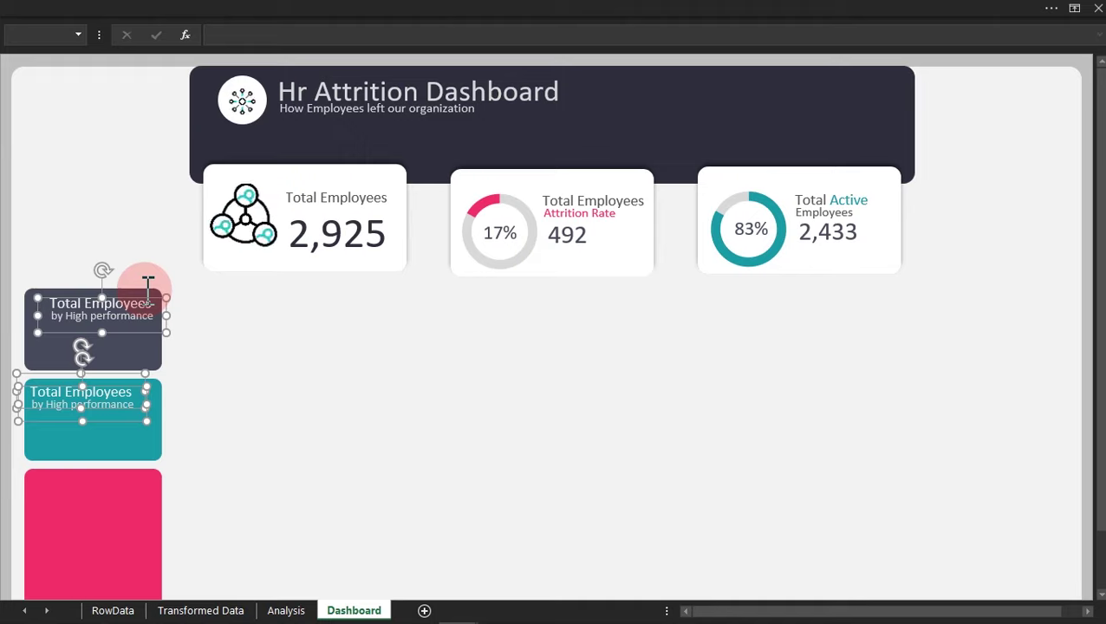
left_click(148, 285)
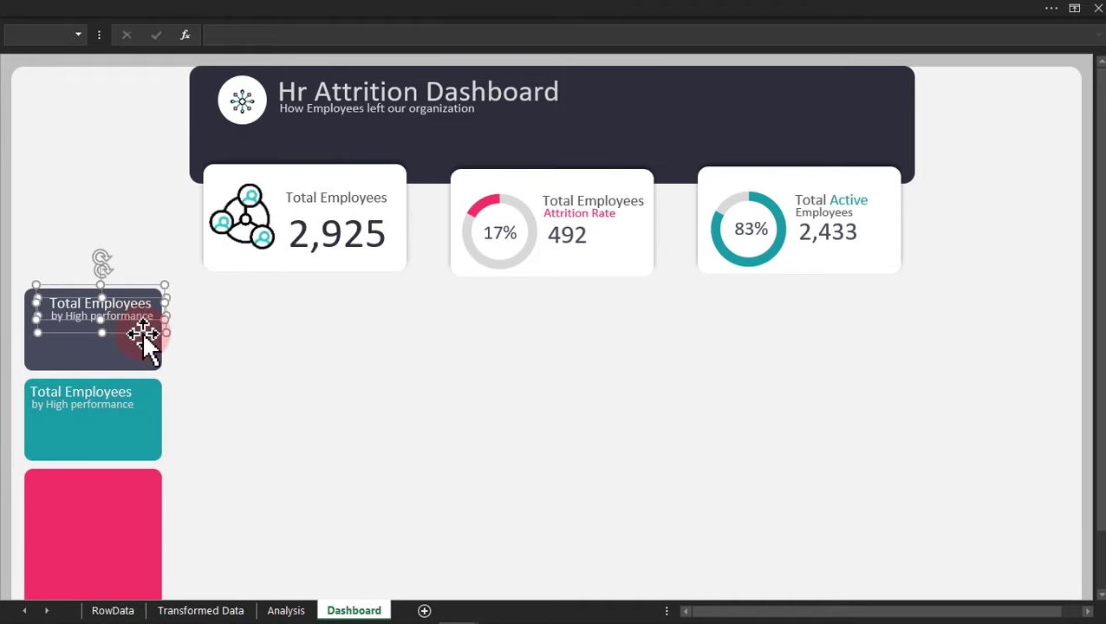
left_click_drag(143, 328, 126, 333)
left_click(18, 358)
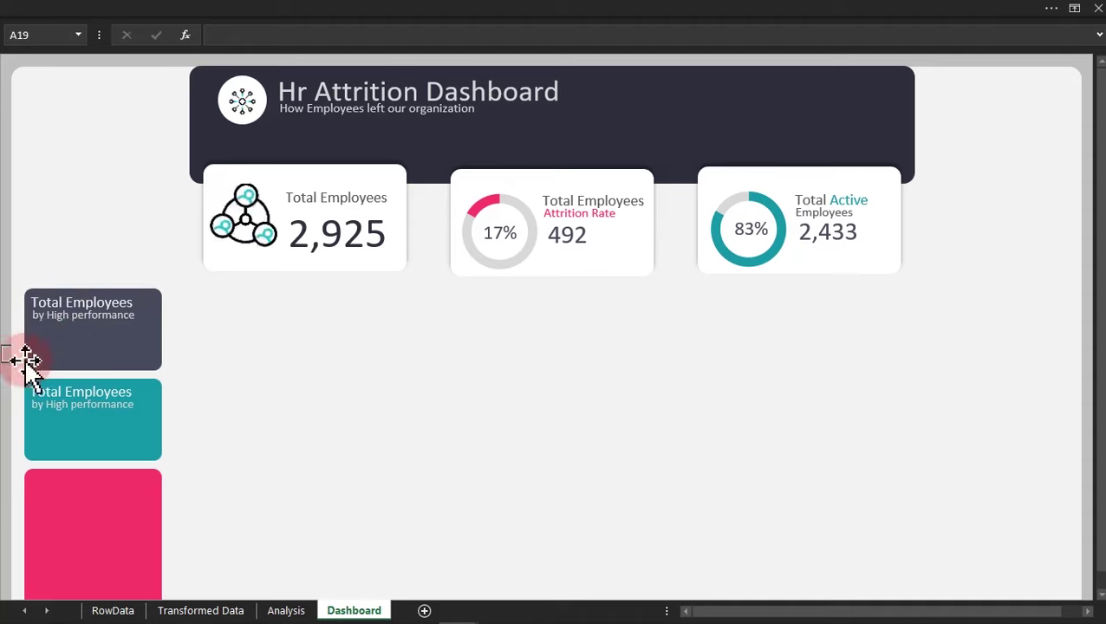
Change the smaller label on the teal tile to read "by Low performance".
left_click(63, 411)
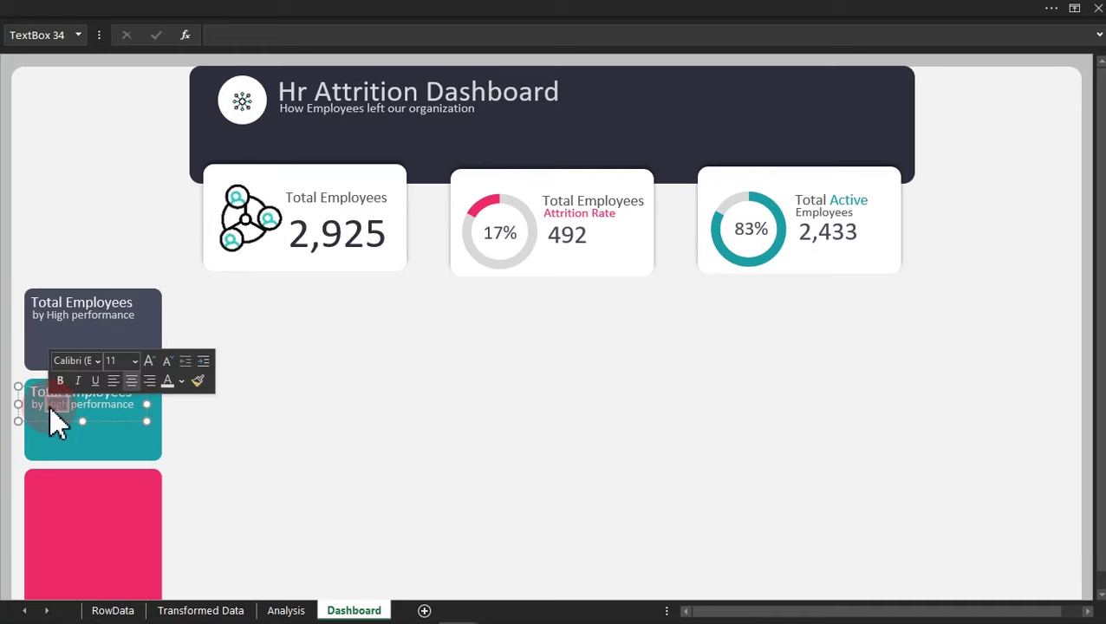
type("Low")
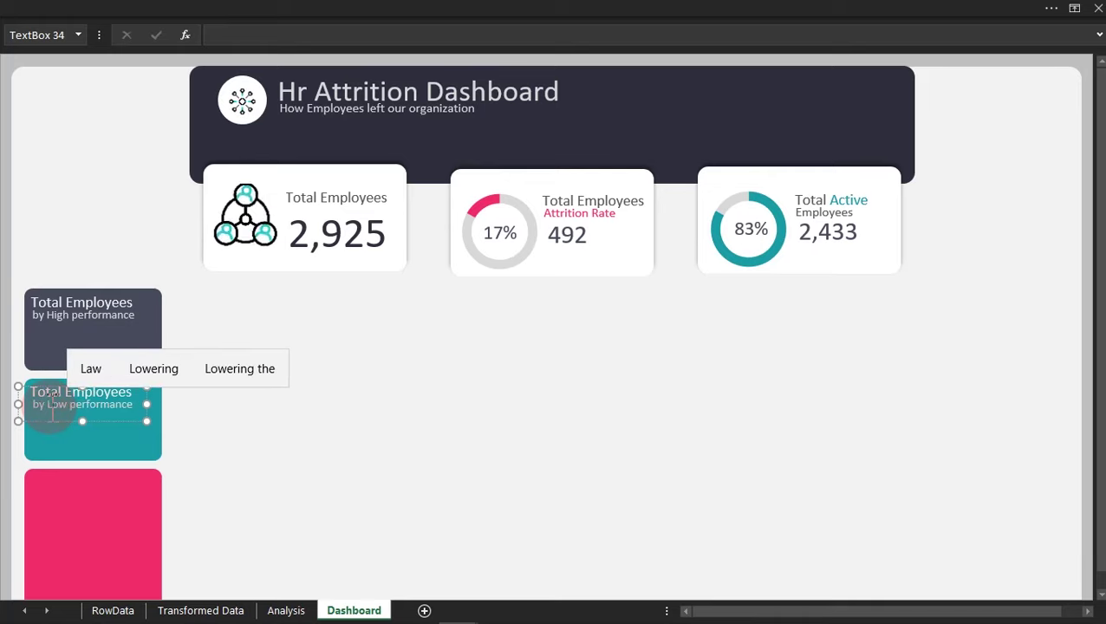
left_click(6, 368)
left_click(7, 370)
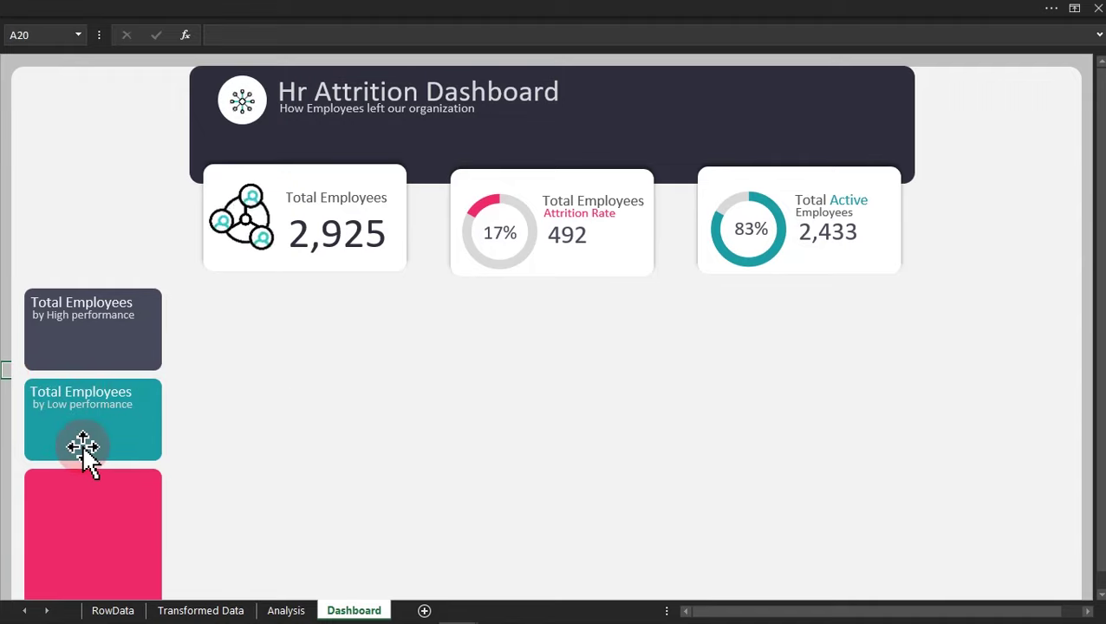
Duplicate the Attrition Rate card's employee figure and place the copy on the dark tile below its labels.
left_click(568, 243)
mouse_move(573, 242)
left_mouse_down()
mouse_move(581, 258)
mouse_move(161, 414)
mouse_move(160, 402)
mouse_move(586, 239)
left_mouse_up()
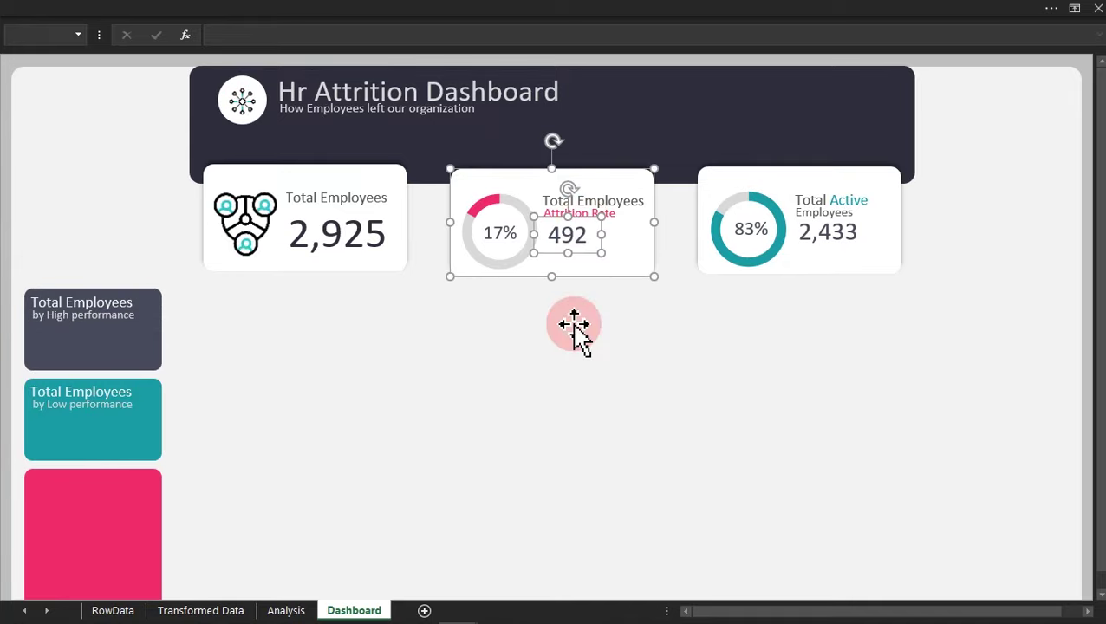
left_click(583, 299)
left_click(575, 249)
left_click_drag(576, 249, 73, 351)
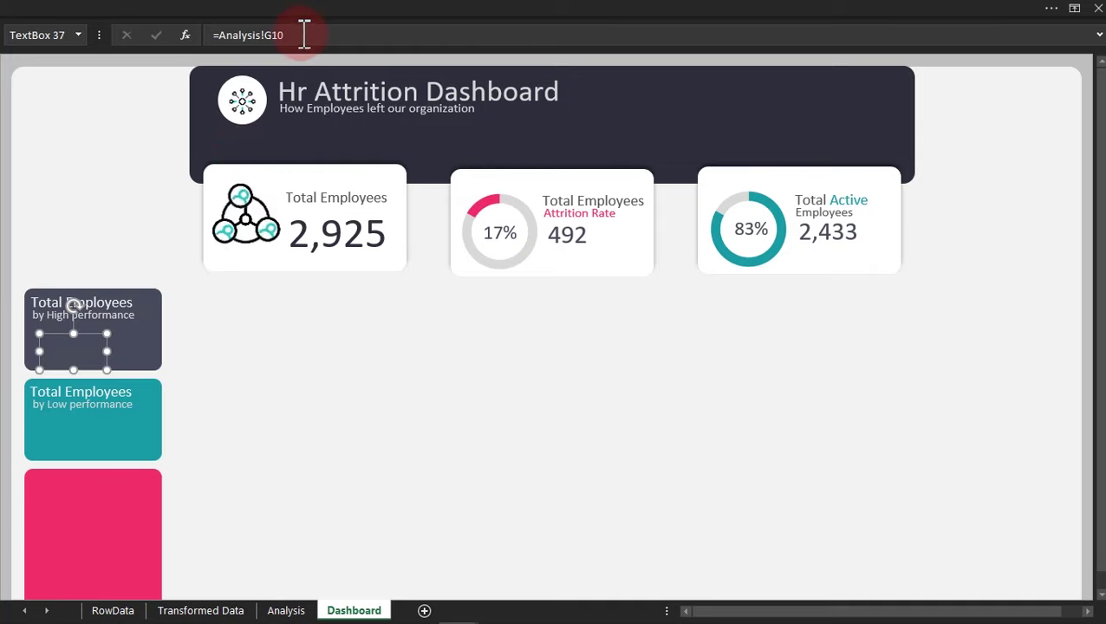
Link the dark tile's figure to cell L9 on the Analysis sheet and move it closer beneath the labels.
left_click(224, 35)
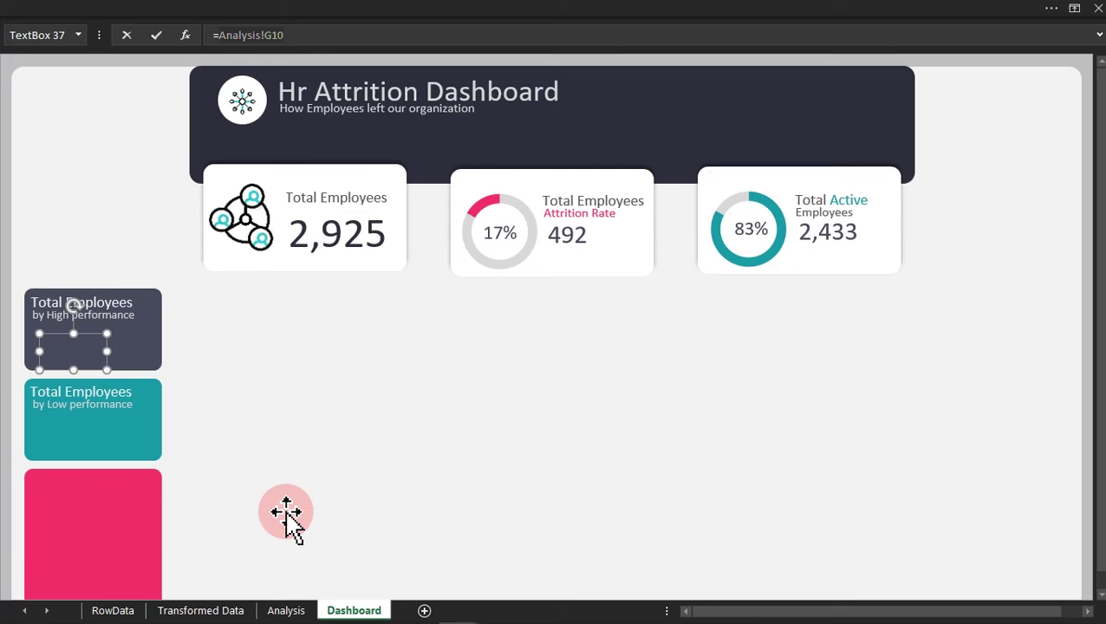
left_click(286, 610)
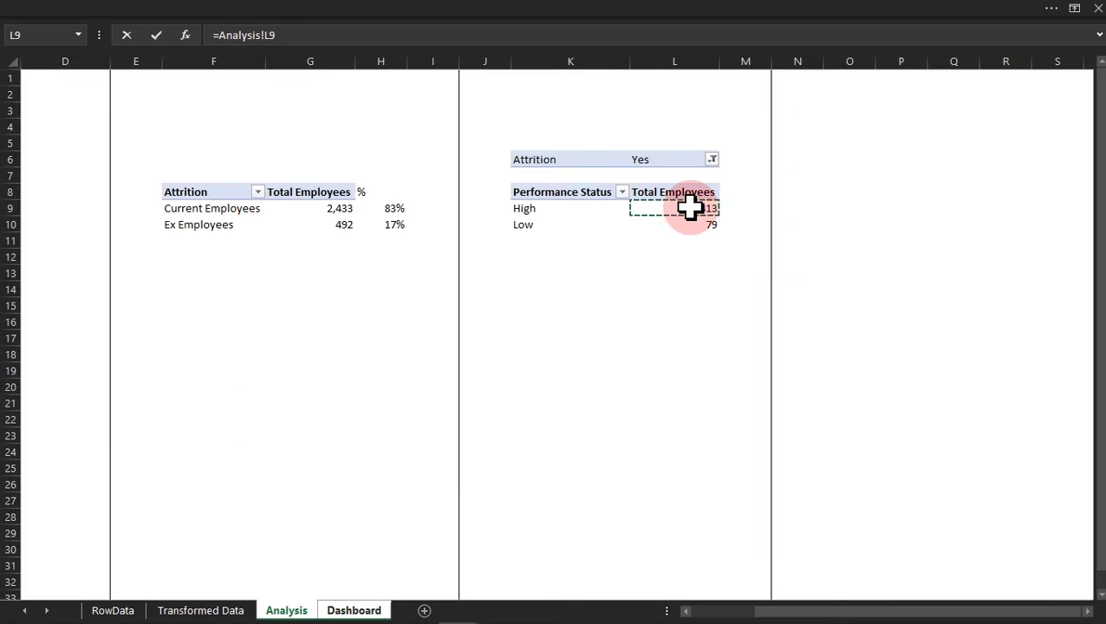
key("Return")
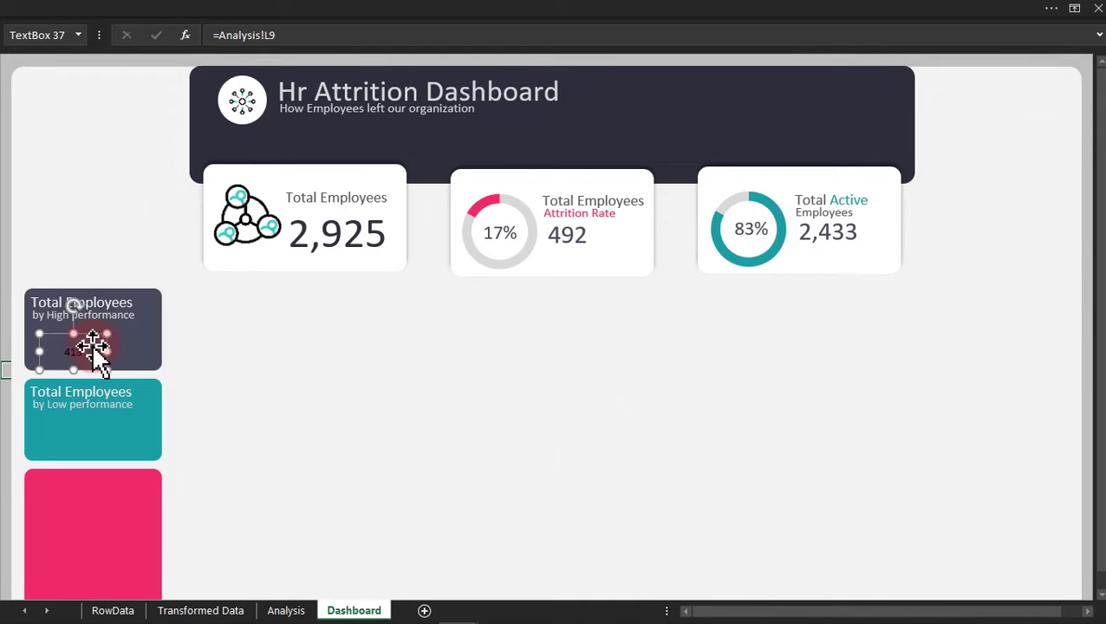
left_click(76, 345)
left_click(74, 343)
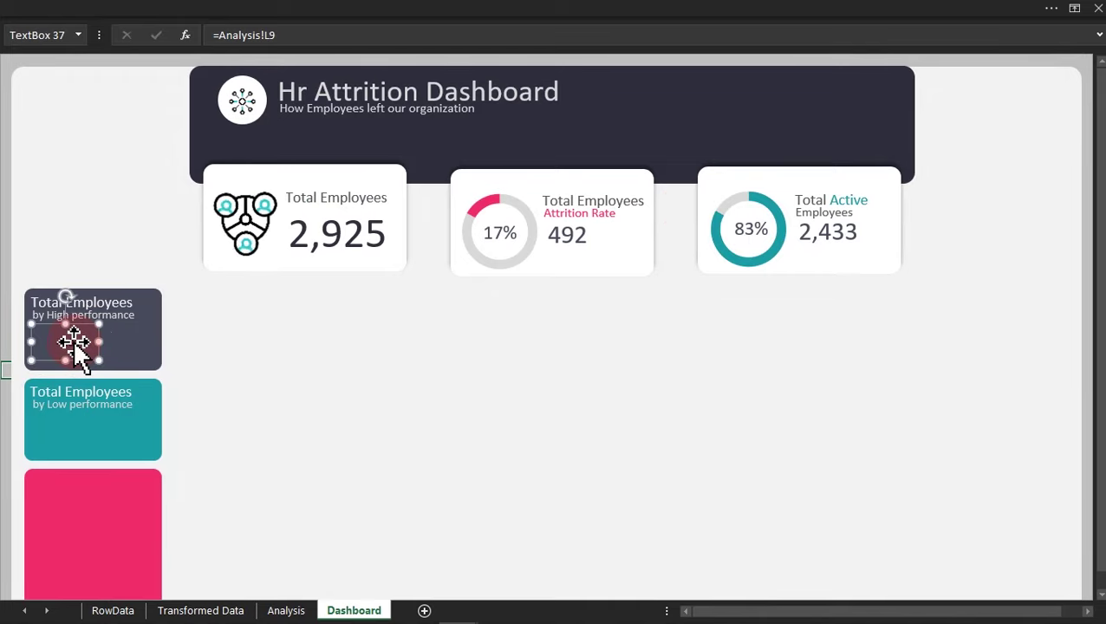
Duplicate the dark tile's linked figure and place the copy on the teal tile below its labels.
key("ctrl+c")
key("ctrl+v")
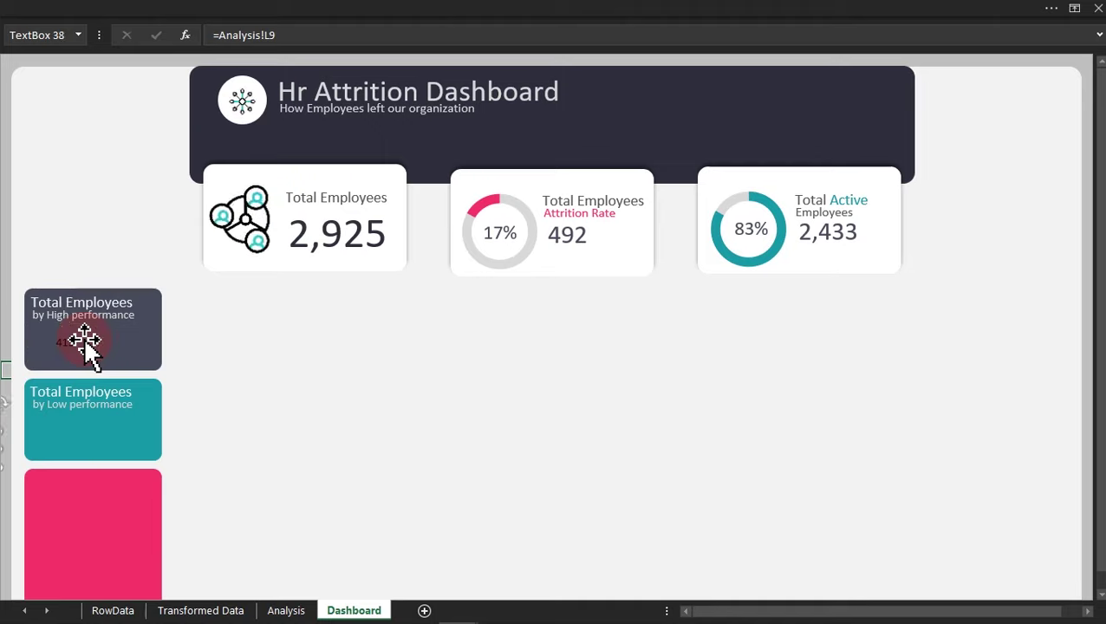
left_click_drag(85, 342, 70, 439)
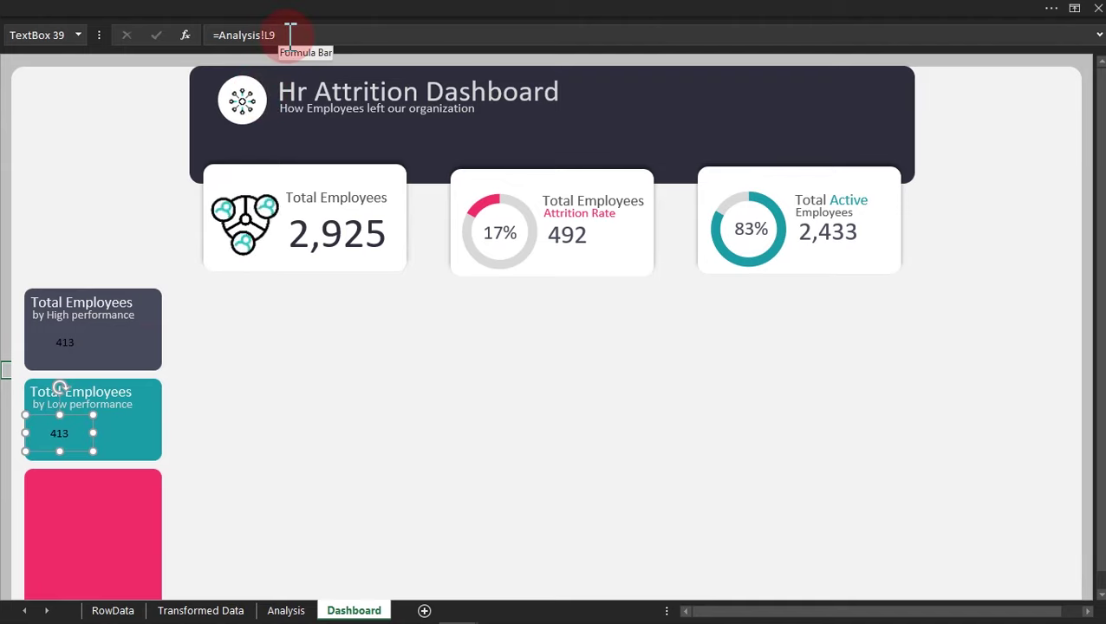
Check the Low performance cell on the Analysis sheet and link the teal tile's figure to =Analysis!L10.
left_click(293, 611)
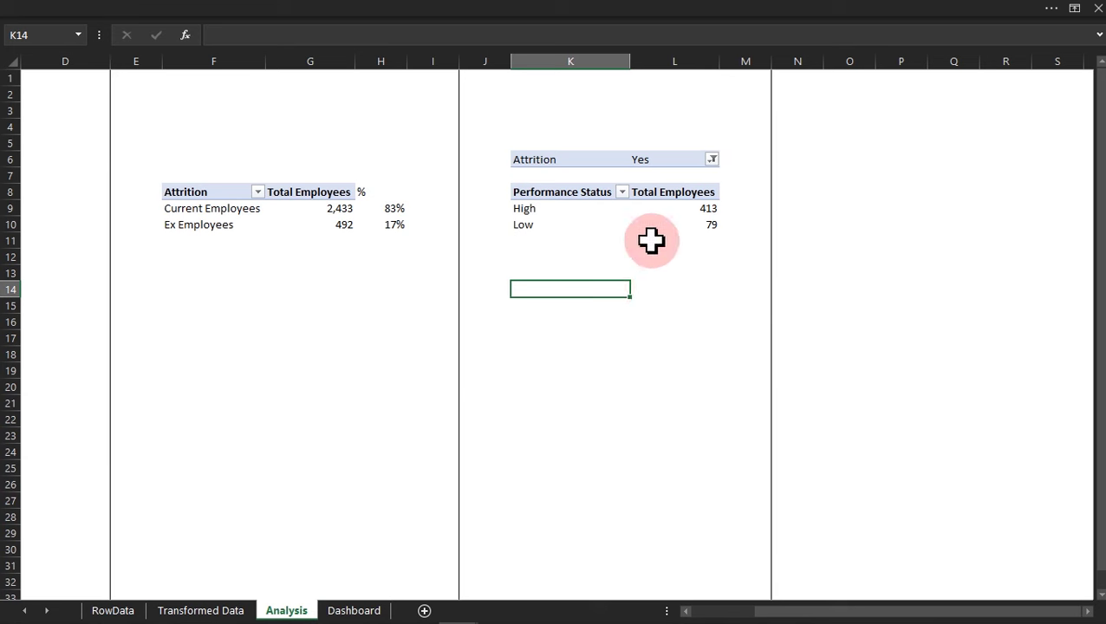
left_click(692, 211)
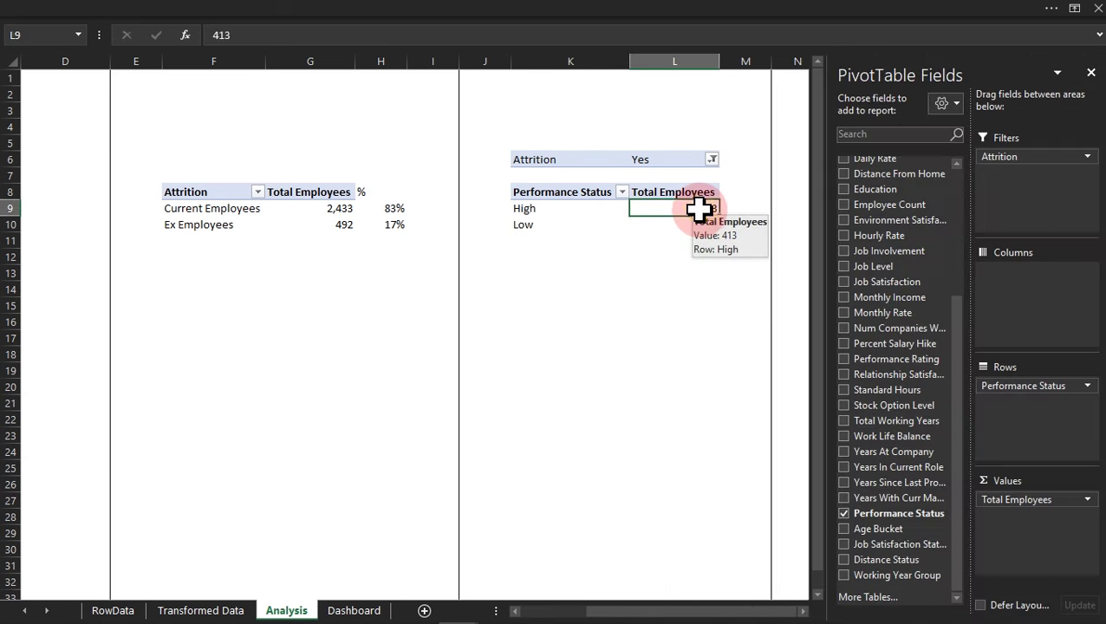
left_click(704, 225)
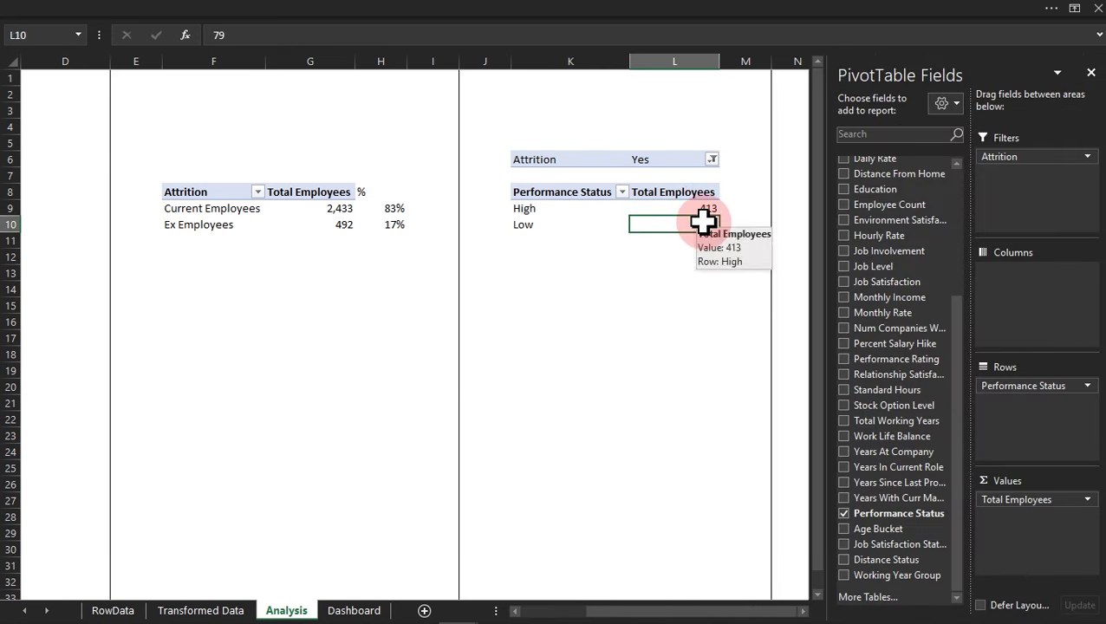
left_click(704, 208)
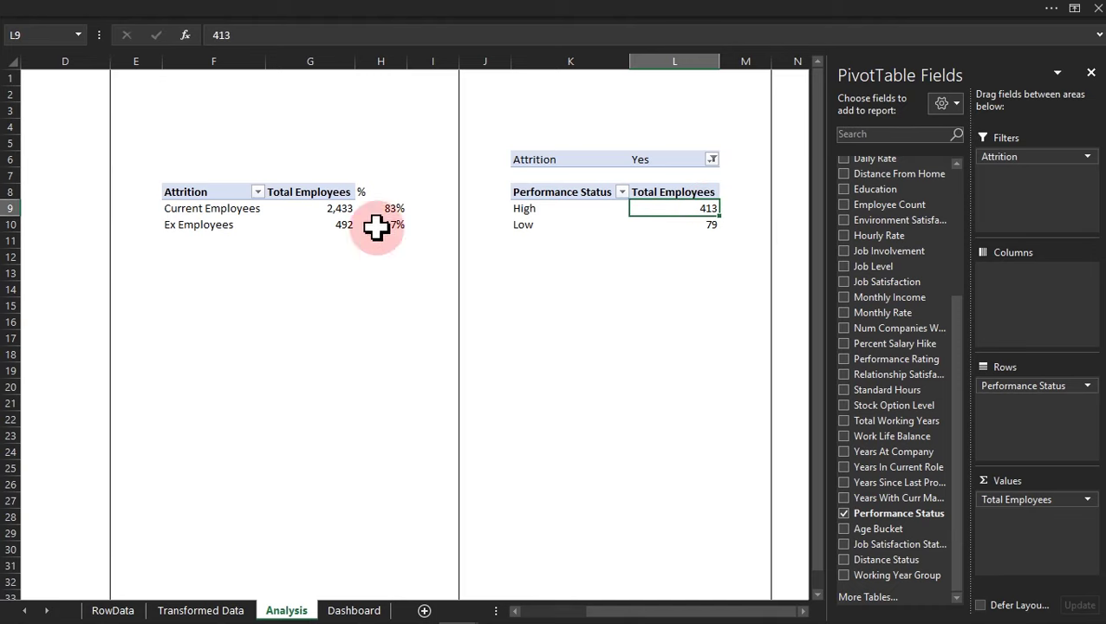
left_click(693, 226)
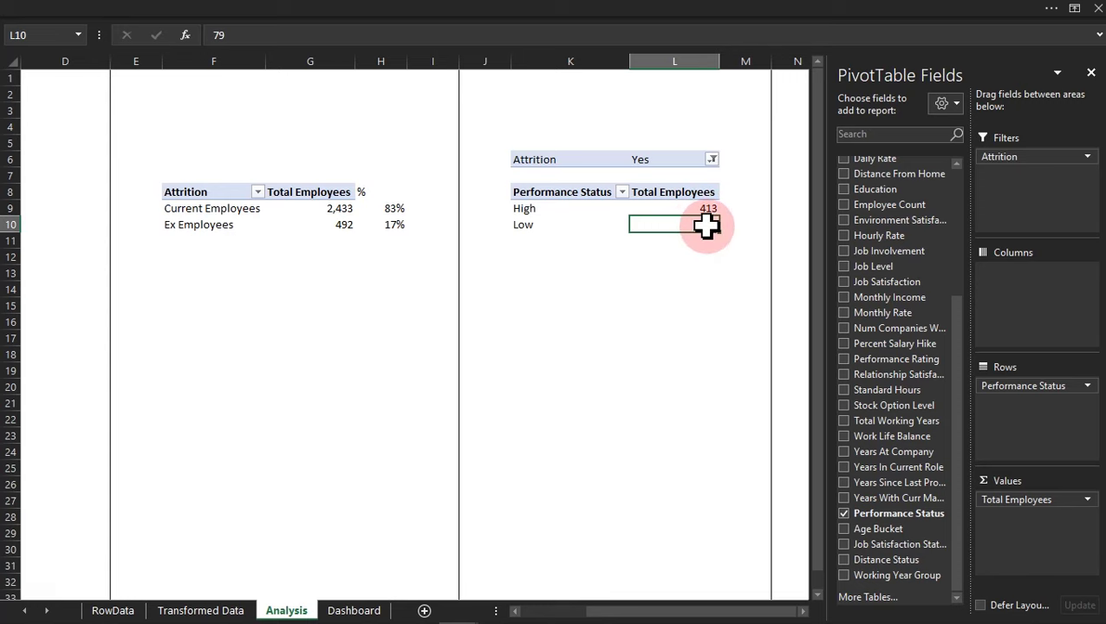
left_click(351, 610)
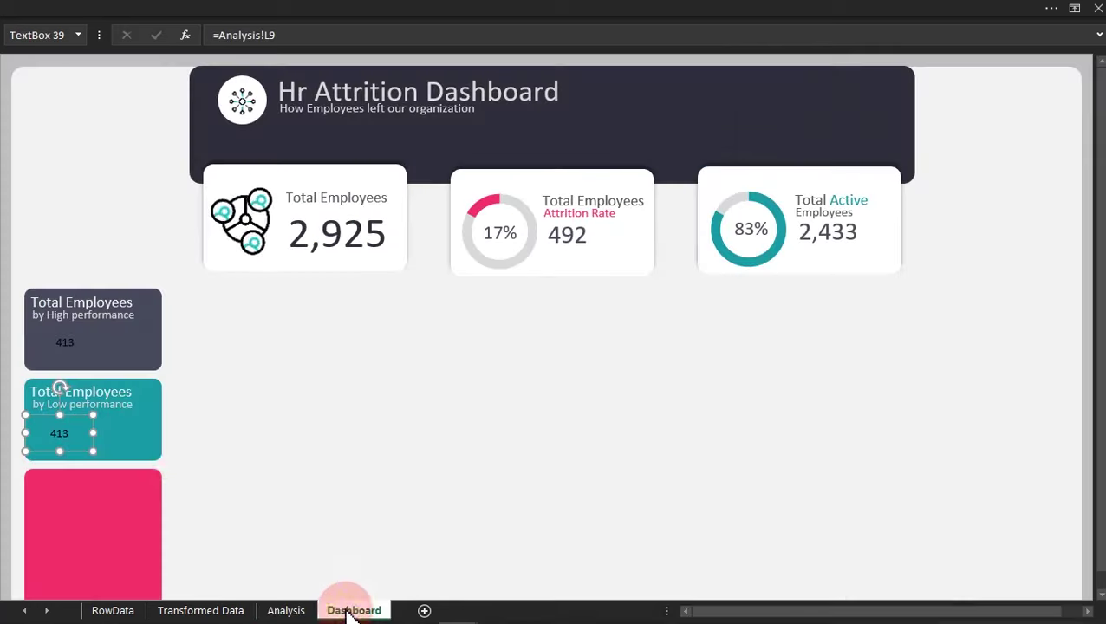
left_click(293, 31)
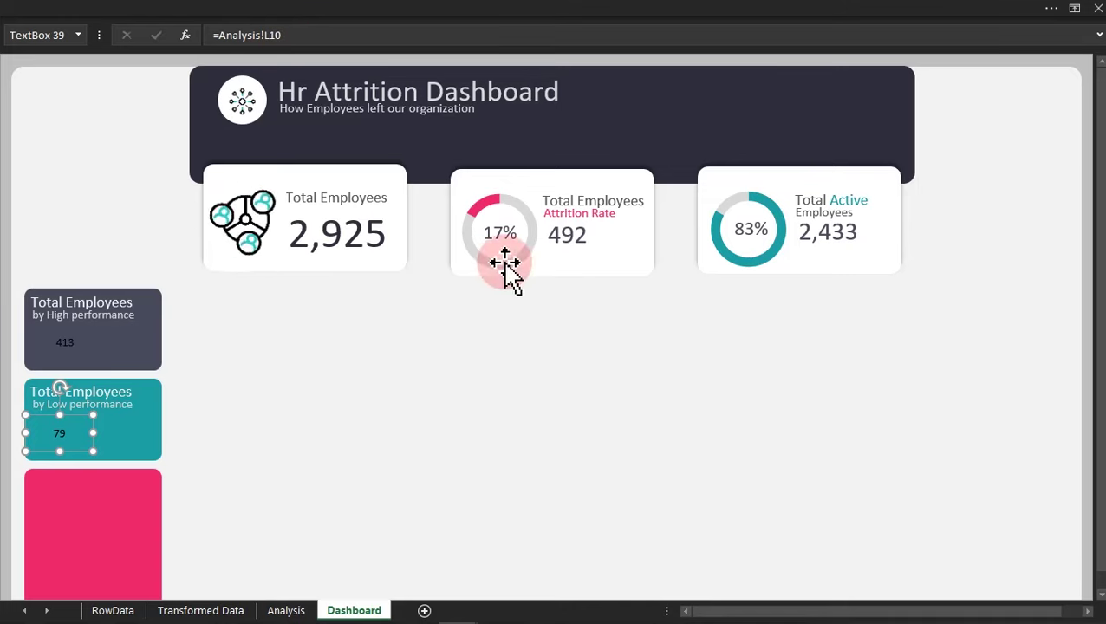
Copy the formatting of the Attrition Rate card's employee figure onto the dark tile's figure with Format Painter.
left_click(605, 247)
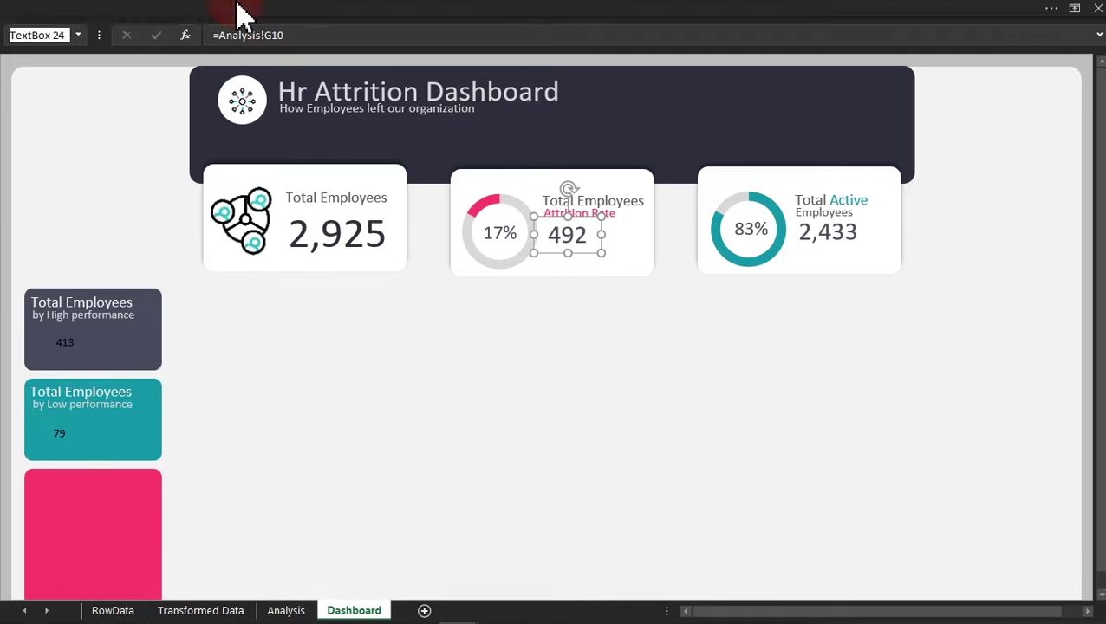
left_click(239, 12)
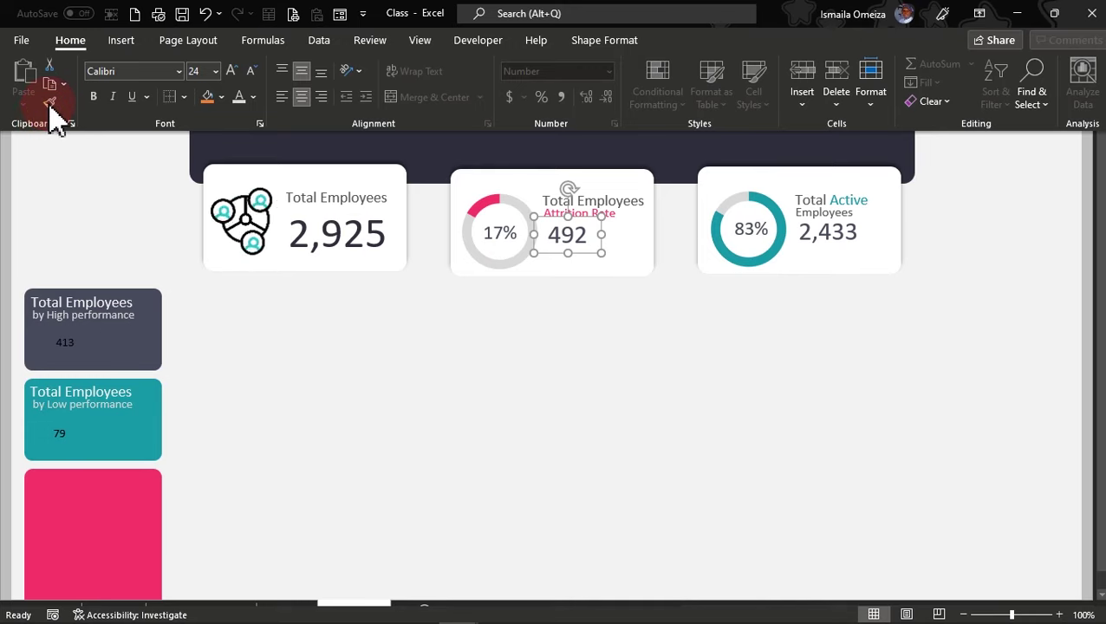
left_click(50, 102)
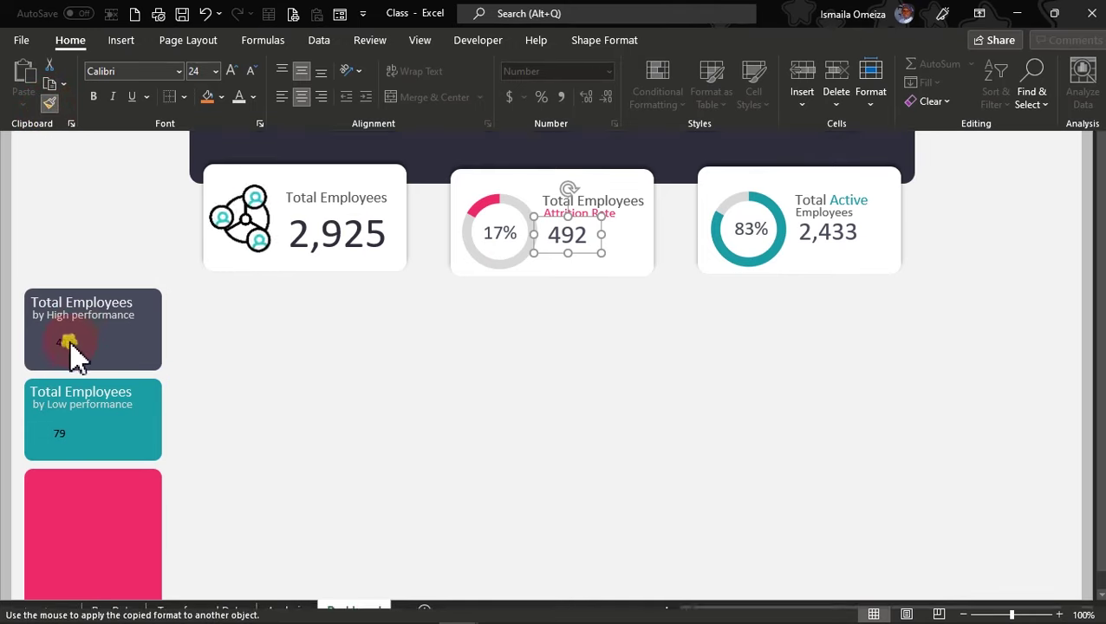
left_click(71, 342)
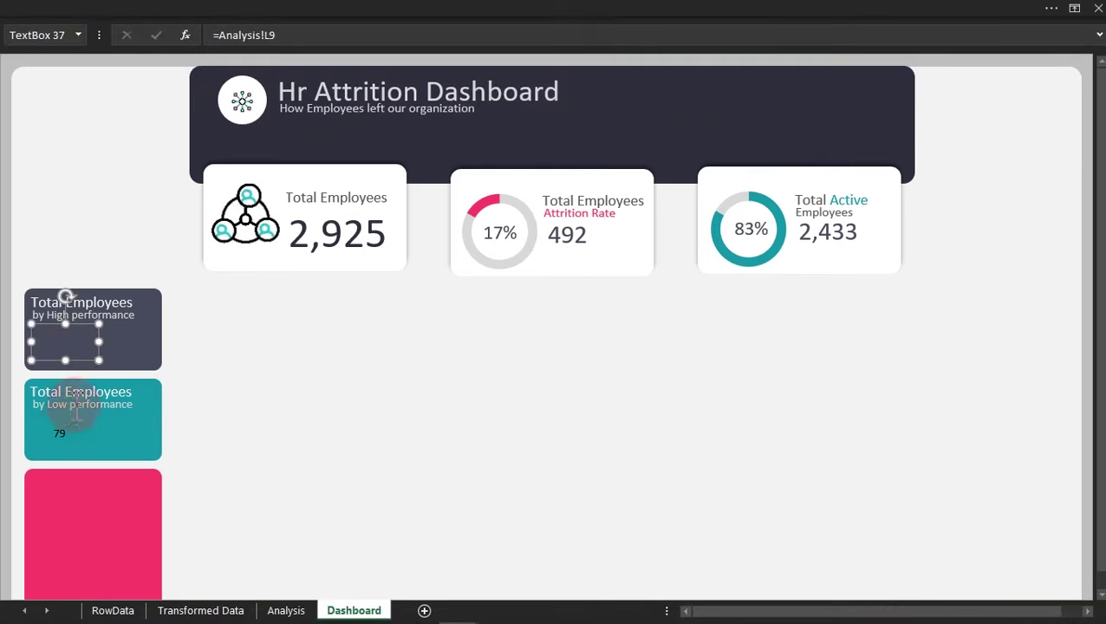
Give the dark tile's figure a light font colour and copy its formatting onto the teal tile's figure with Format Painter.
left_click(266, 12)
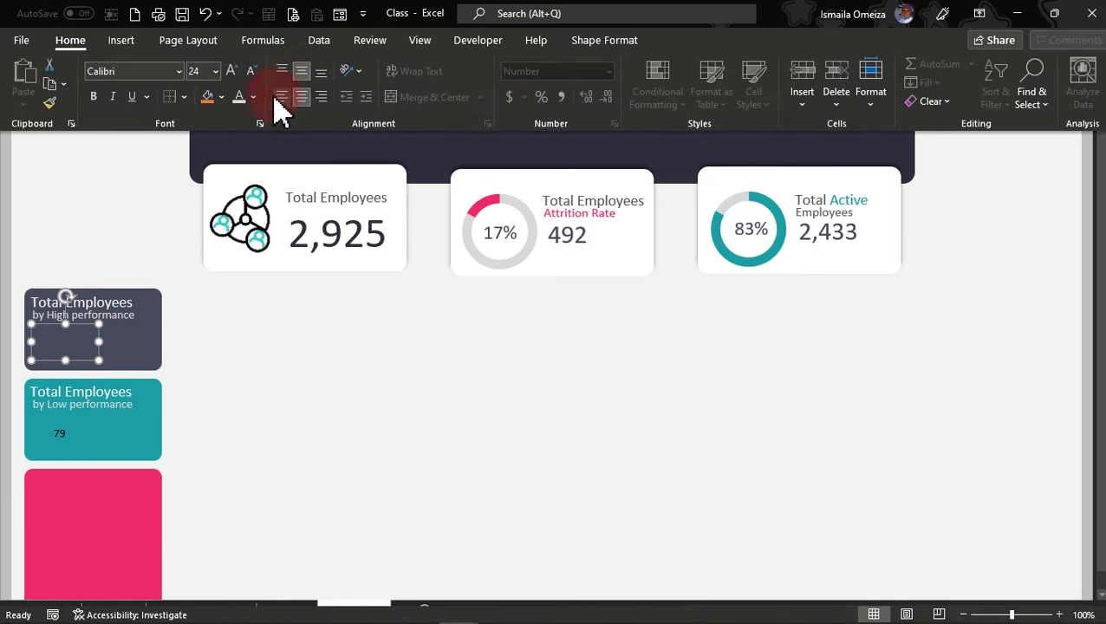
left_click(240, 101)
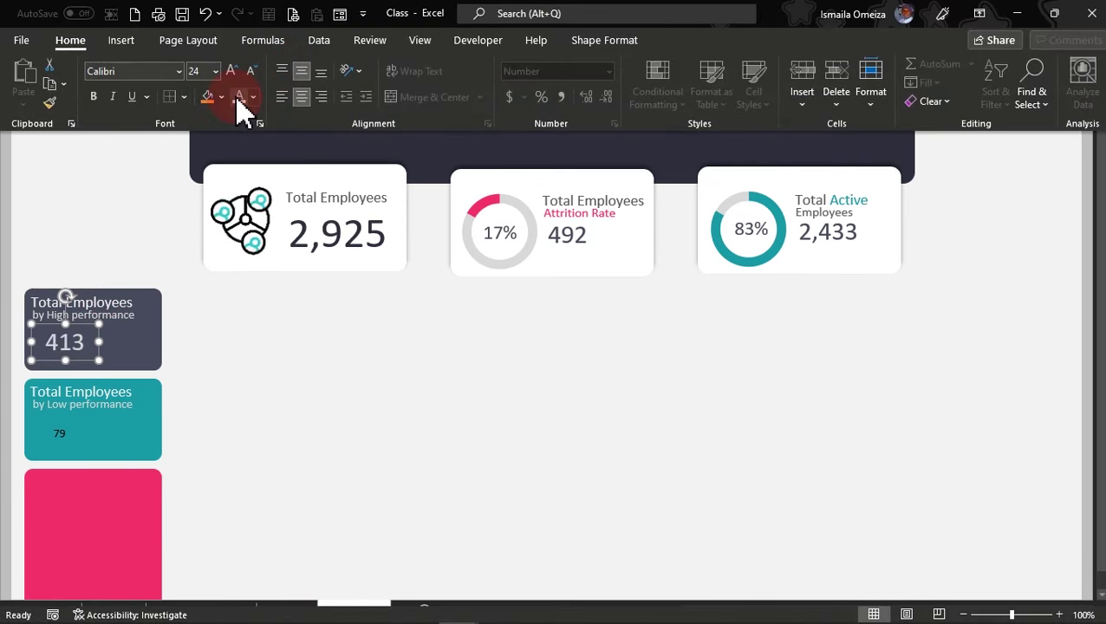
left_click(50, 104)
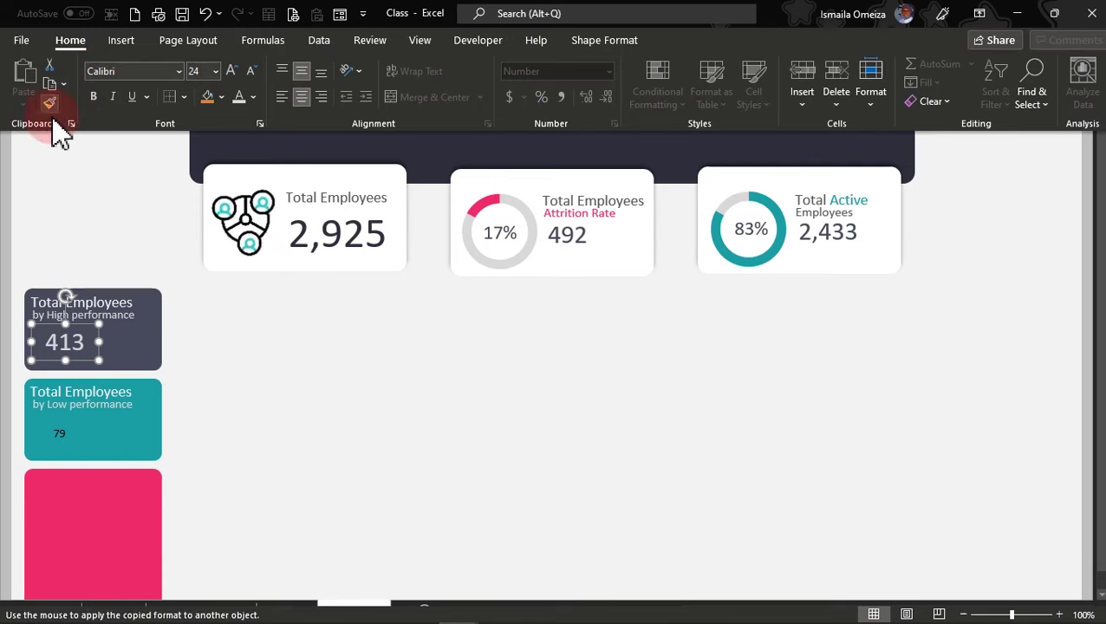
left_click(63, 455)
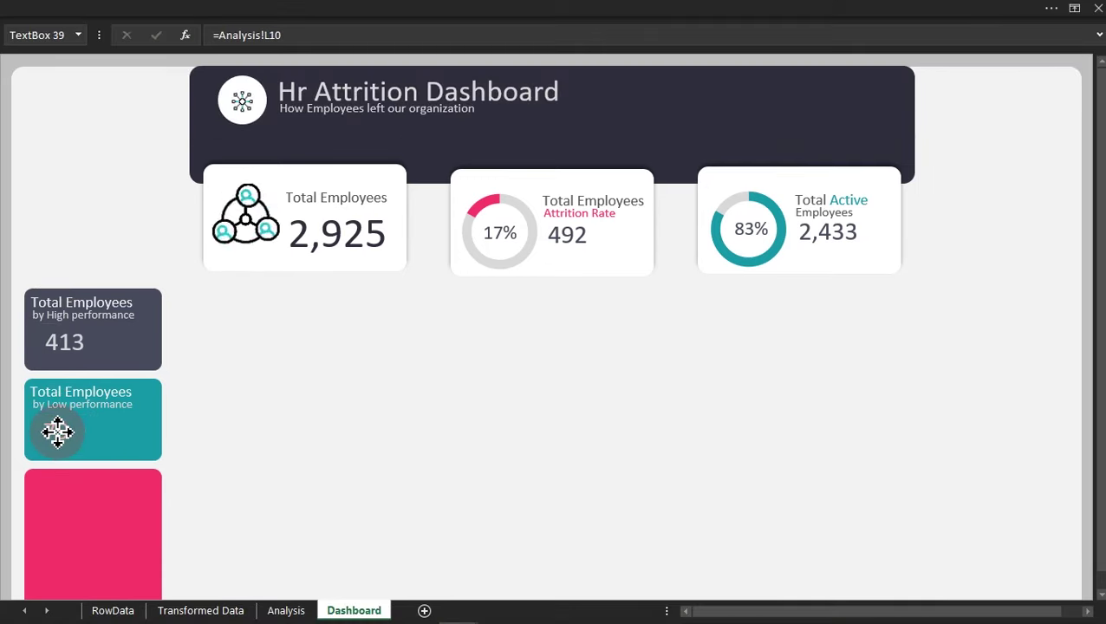
Shift the dark tile's figure slightly to the left beneath its labels and deselect it.
left_click(71, 344)
left_click_drag(74, 347, 65, 343)
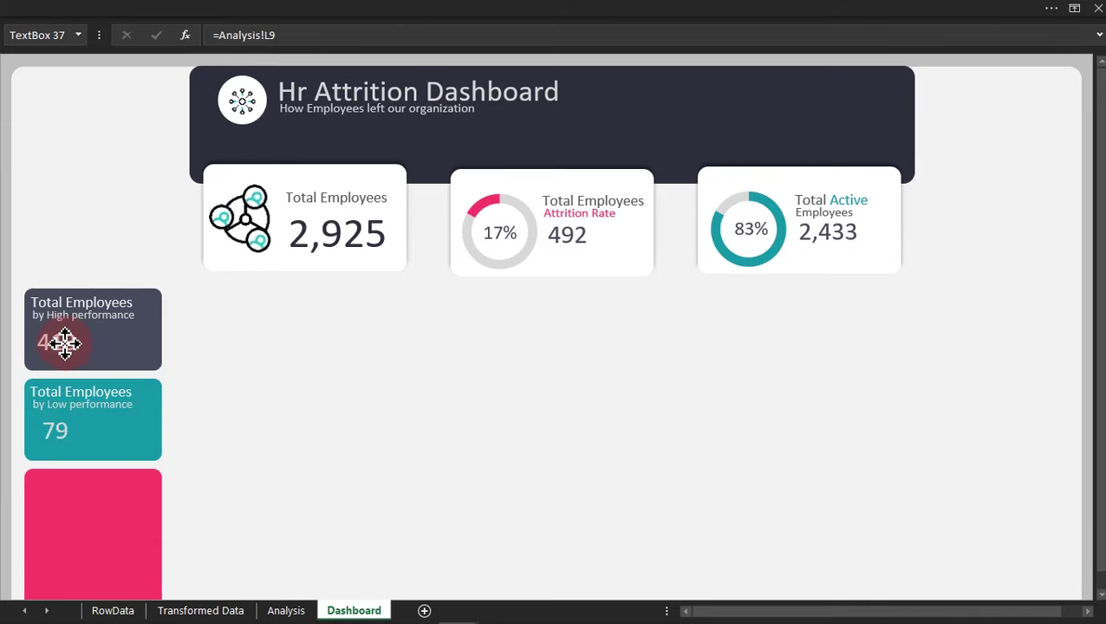
left_click(5, 347)
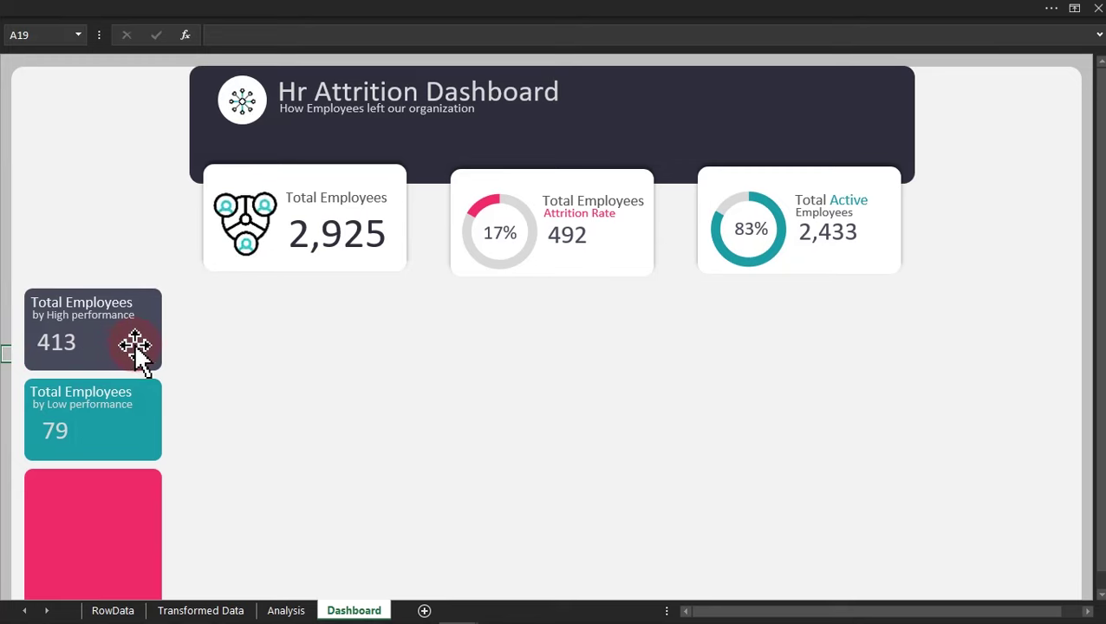
Open the stock icon library for the Dashboard sheet and browse the available icons.
mouse_move(375, 12)
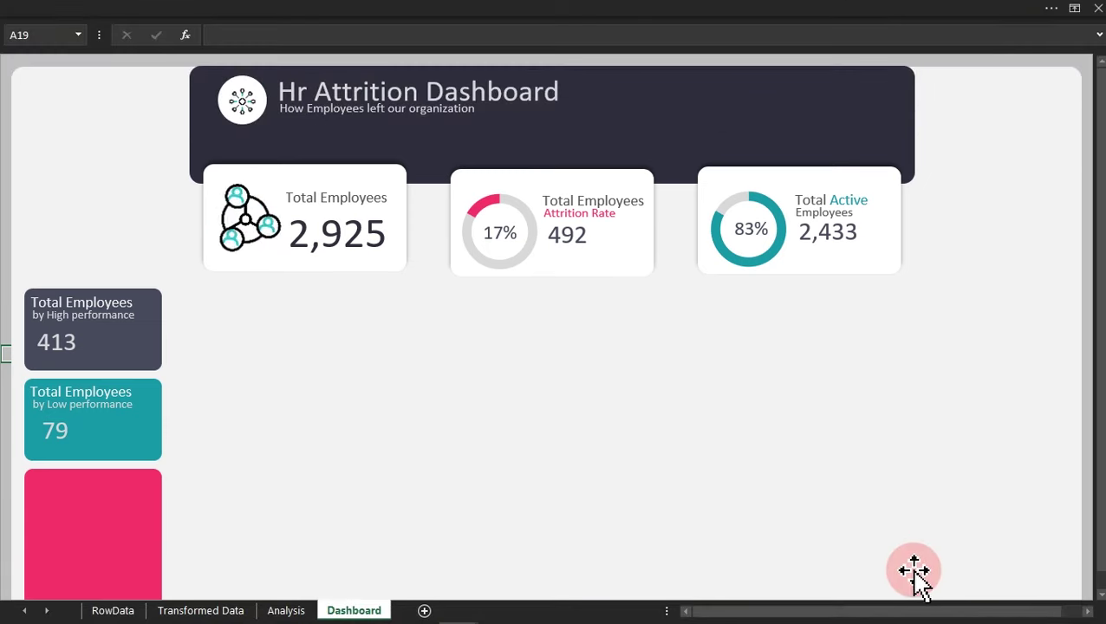
mouse_move(988, 620)
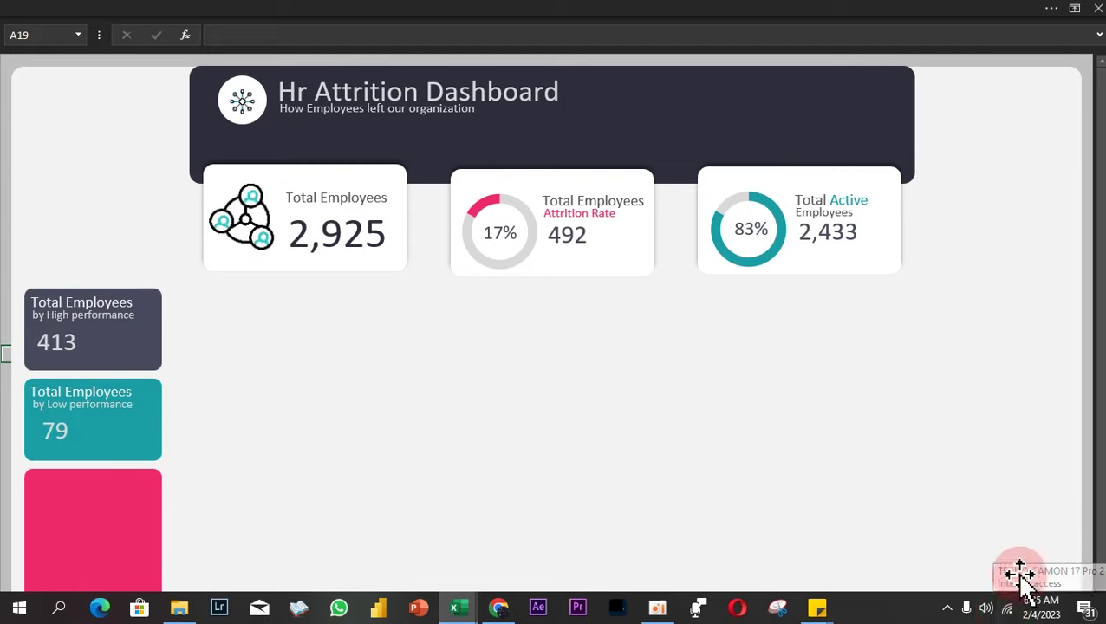
left_click(399, 12)
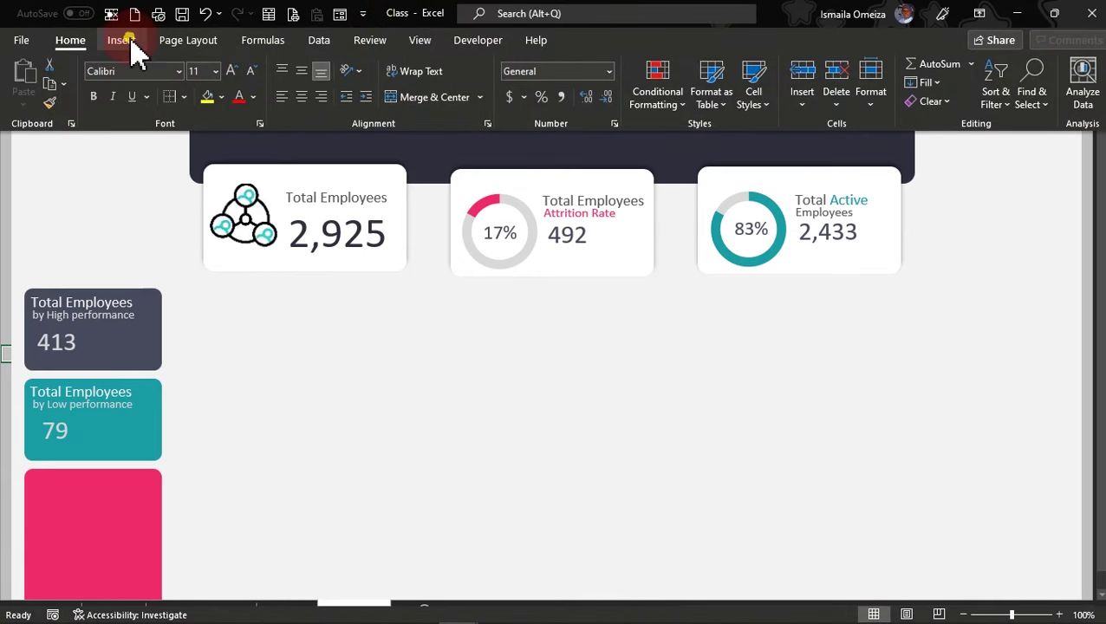
left_click(126, 41)
left_click(196, 94)
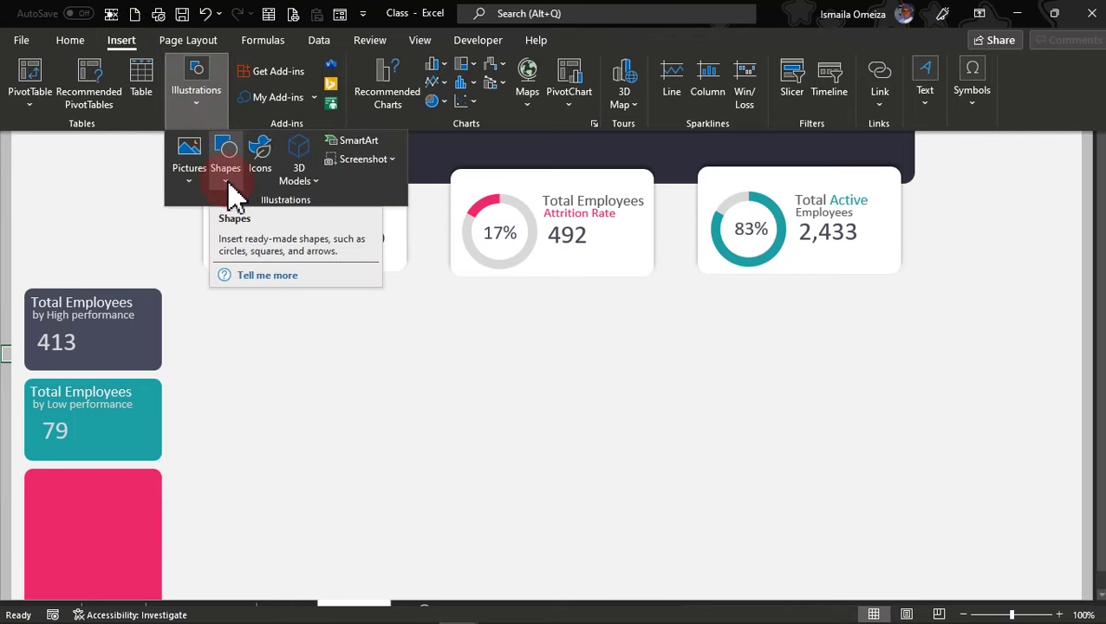
left_click(262, 170)
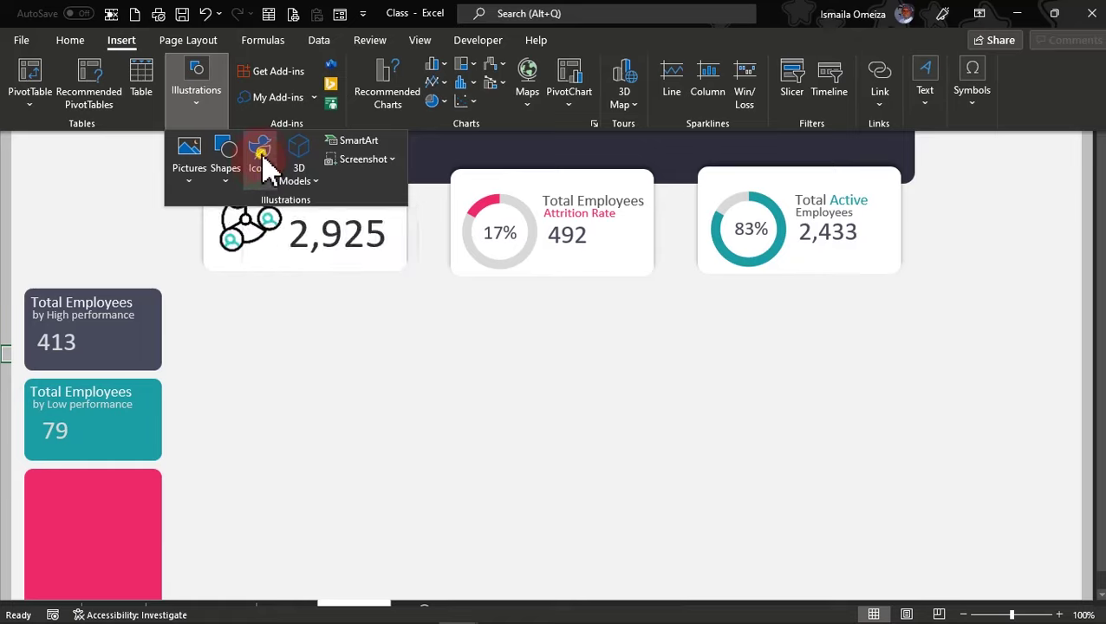
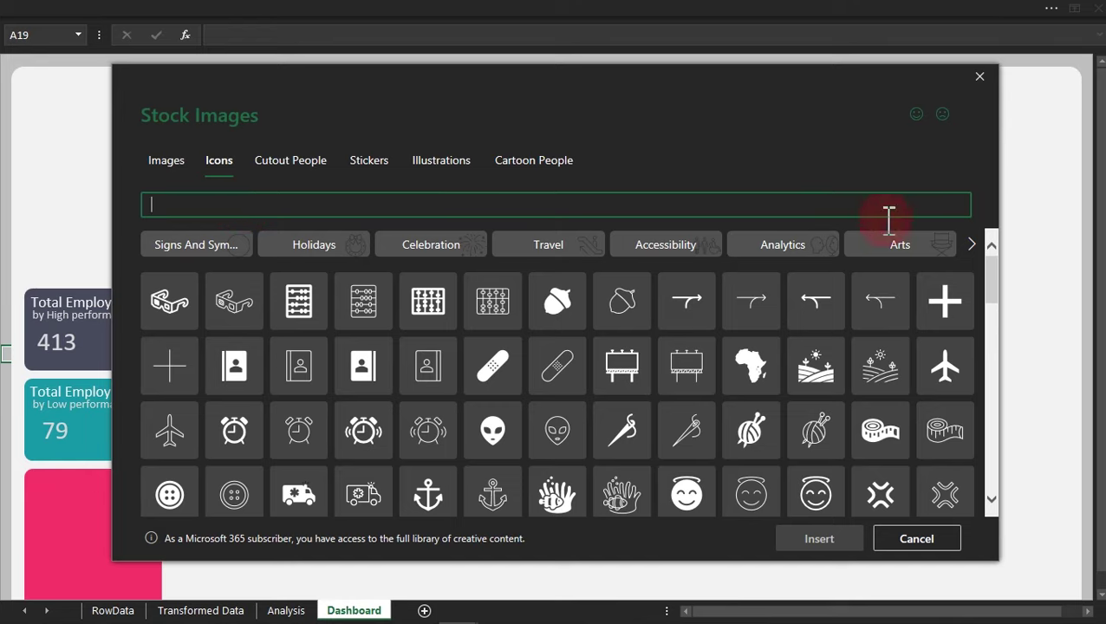
left_click(997, 276)
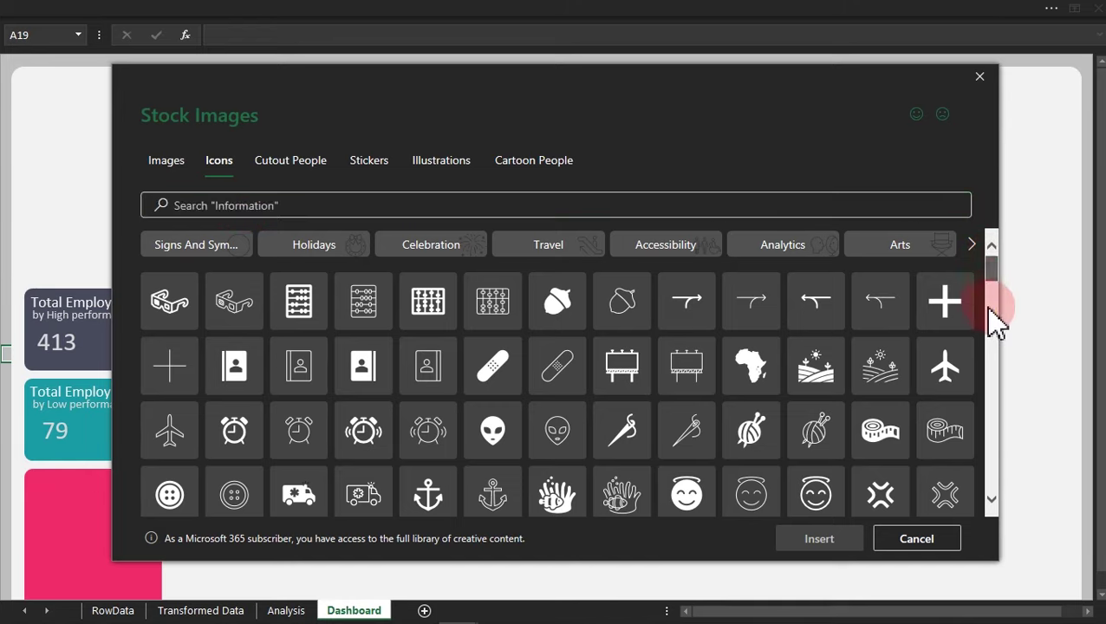
scroll(995, 303, "down", 6)
scroll(995, 308, "up", 4)
left_click_drag(997, 289, 1005, 376)
left_click(412, 199)
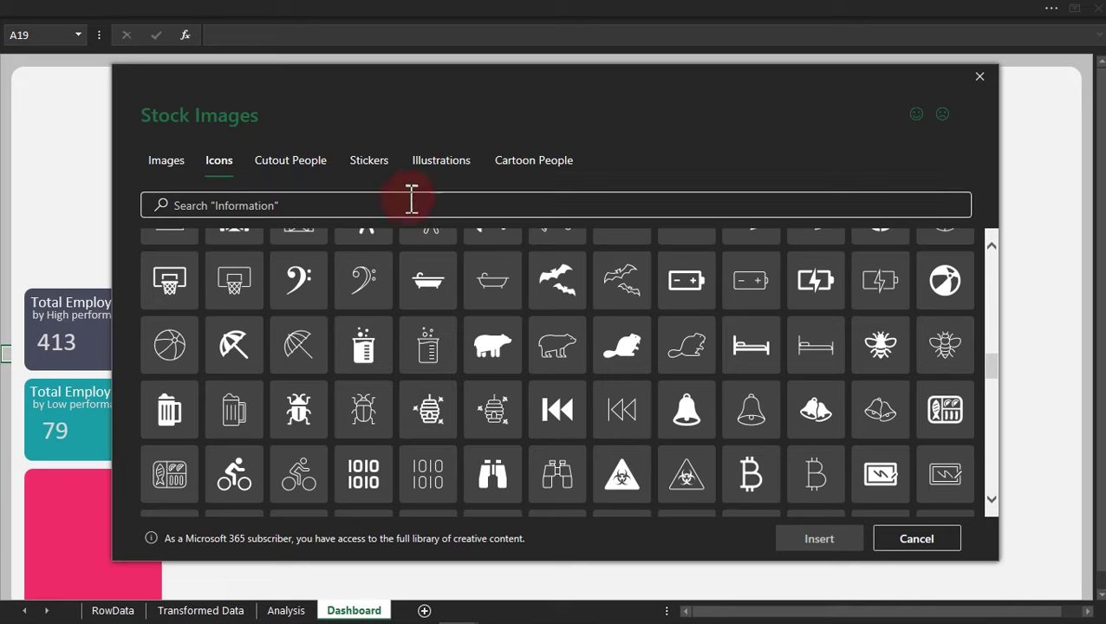
Search the stock icons for "people" and select the solid icon of a three-person group.
left_click(288, 205)
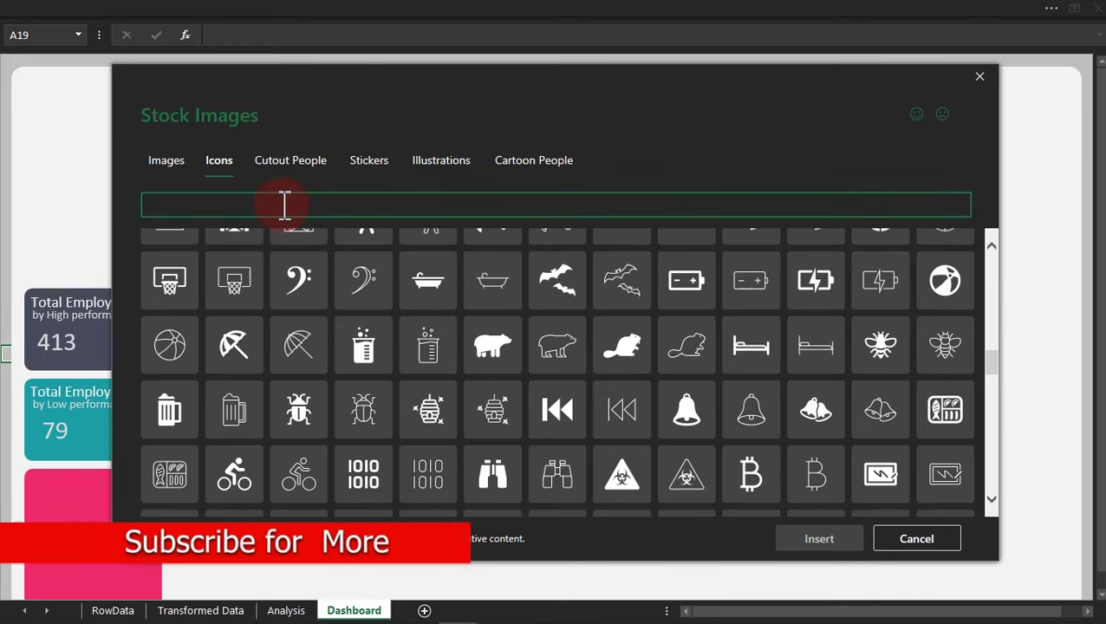
type("people")
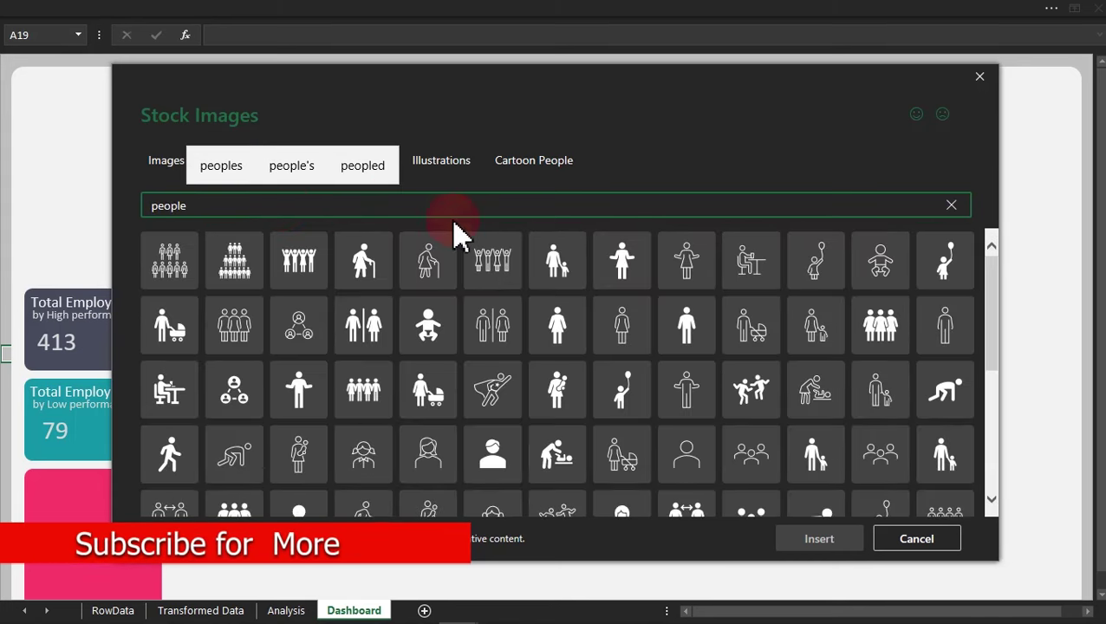
mouse_move(995, 330)
left_mouse_down()
mouse_move(1010, 455)
mouse_move(988, 247)
mouse_move(997, 326)
left_mouse_up()
left_click(672, 205)
left_click(753, 451)
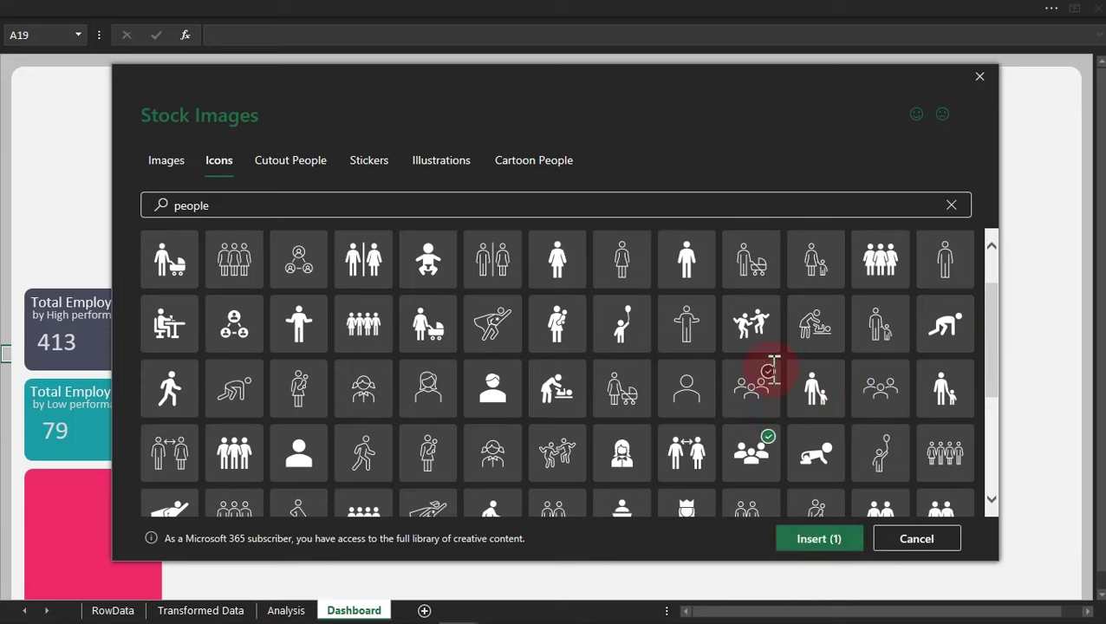
Clear the icon search, browse the full library and insert the selected people icon into the Dashboard sheet.
left_click(939, 209)
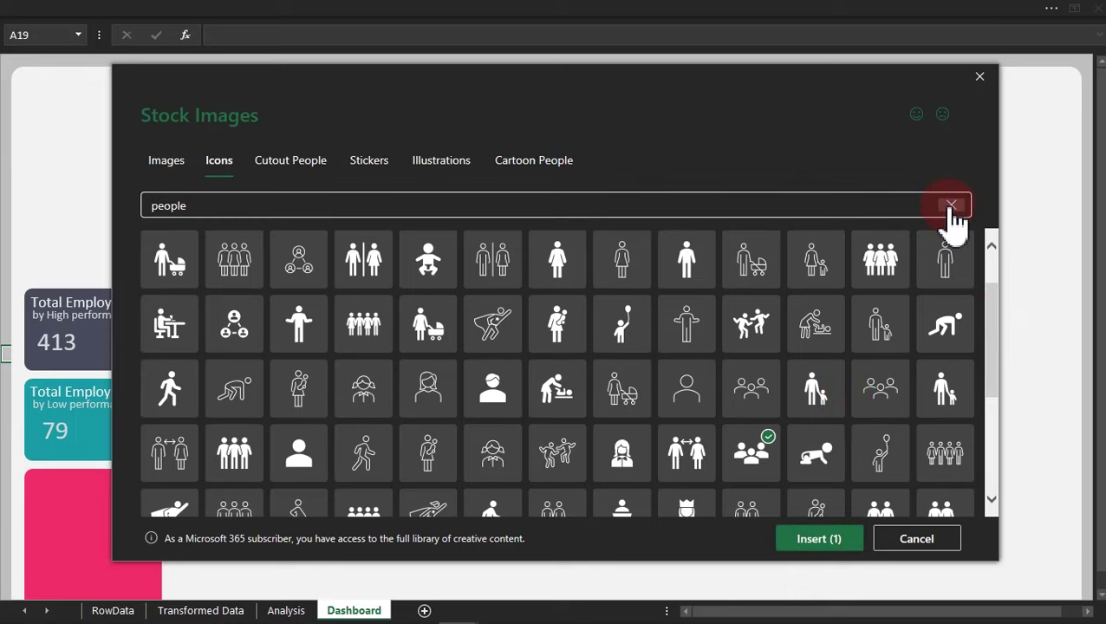
left_click(951, 205)
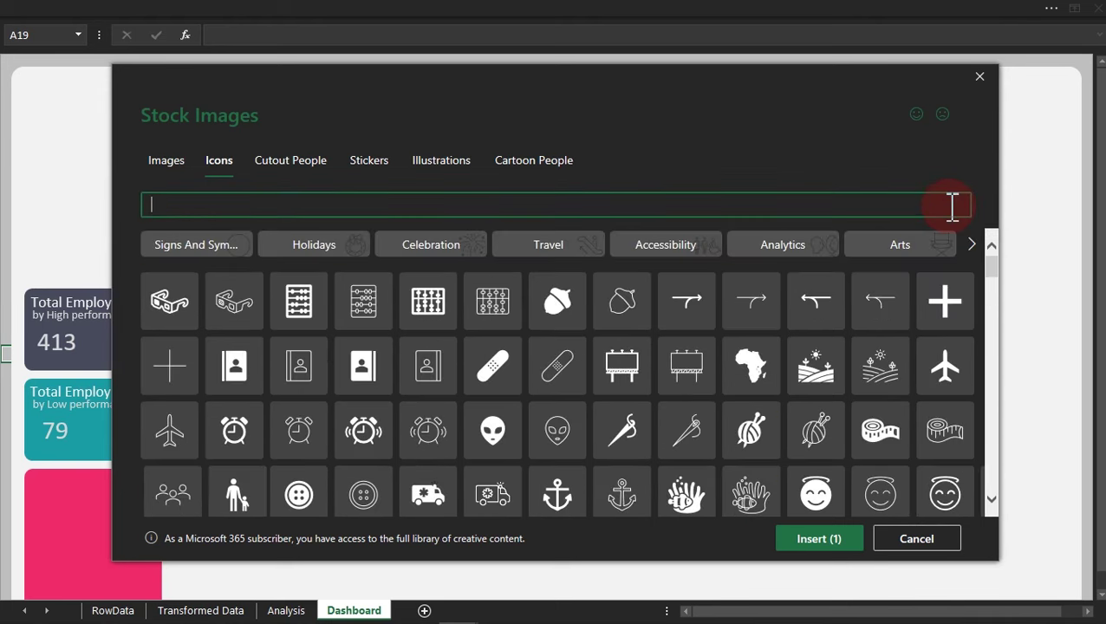
left_click_drag(1002, 277, 994, 356)
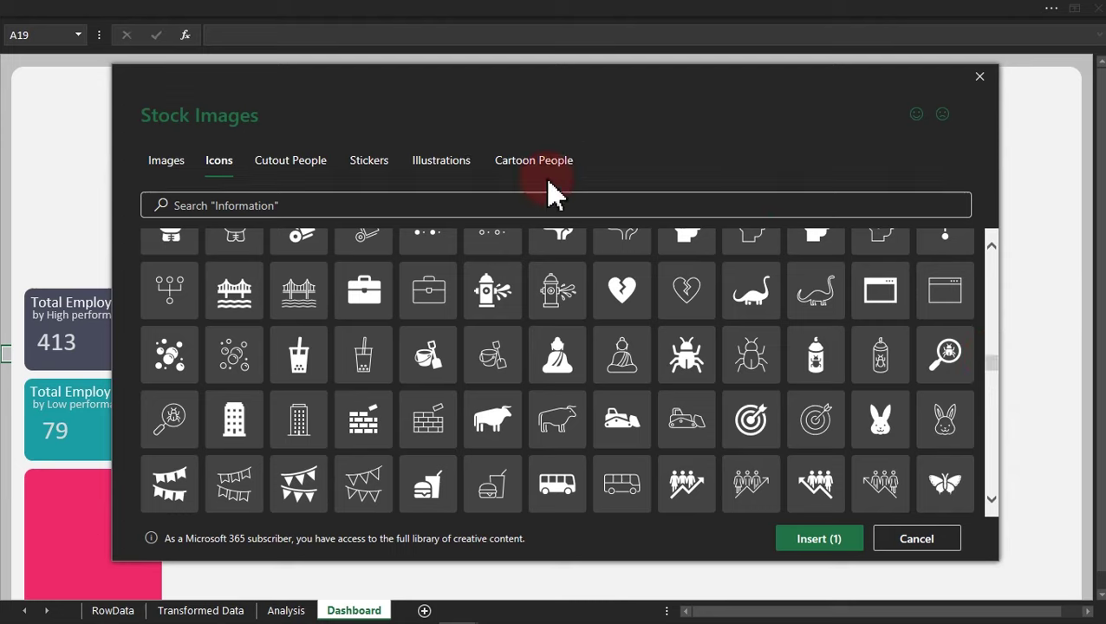
left_click(799, 542)
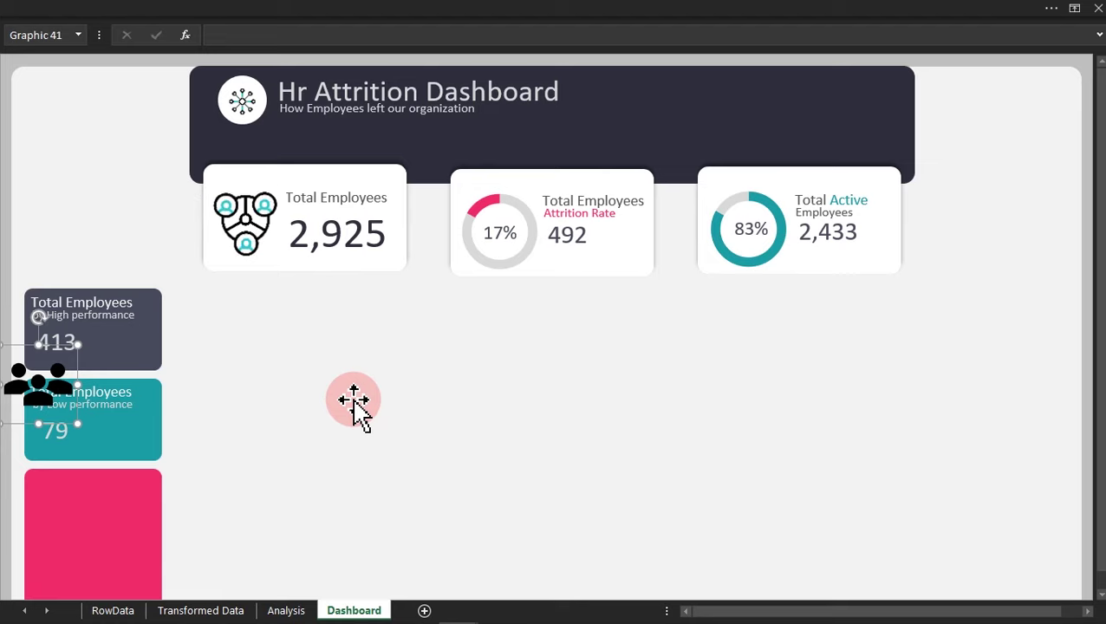
Place the people icon at a reduced size beside the dark tile's figure and put a copy beside the teal tile's figure.
left_click_drag(60, 386, 139, 349)
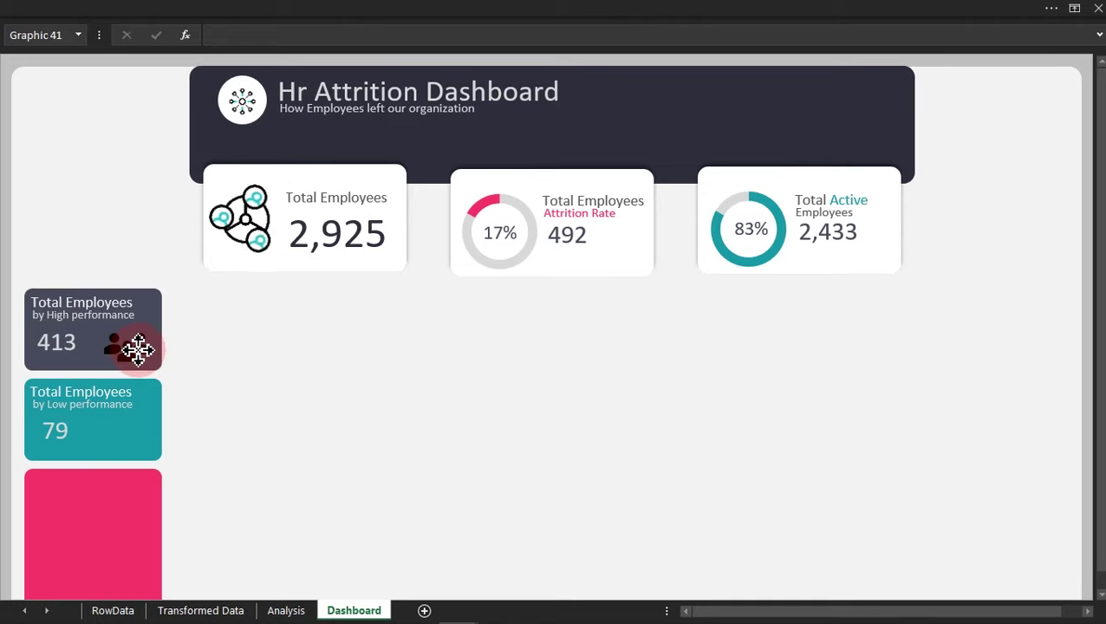
left_click_drag(139, 349, 139, 439)
Fill the teal tile's people icon with the dark navy from the recent colours.
key("ctrl+1")
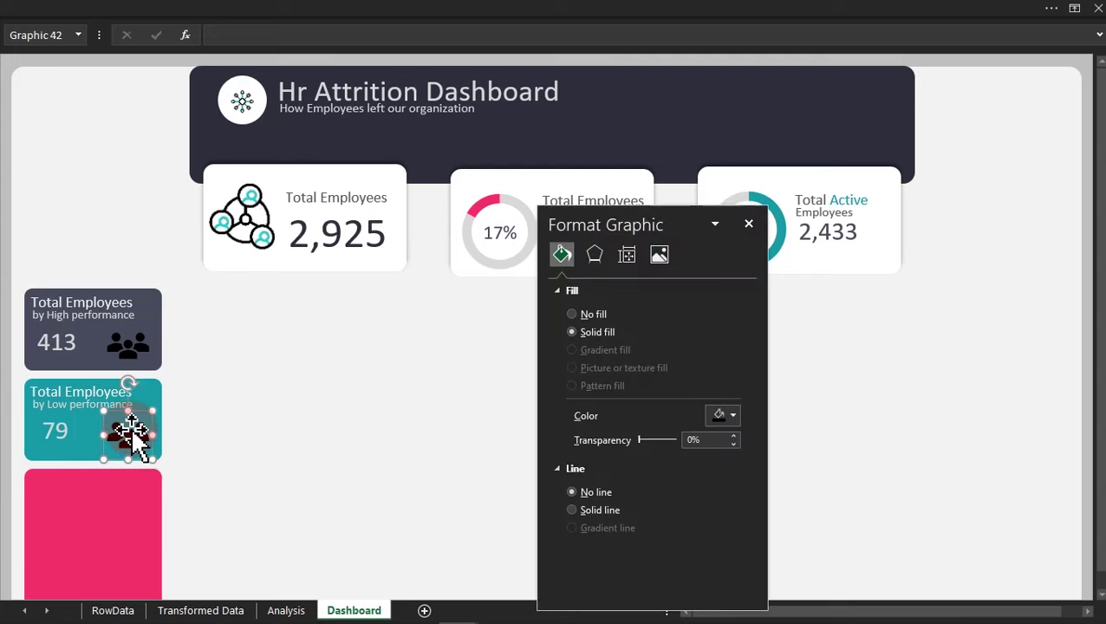
left_click(737, 404)
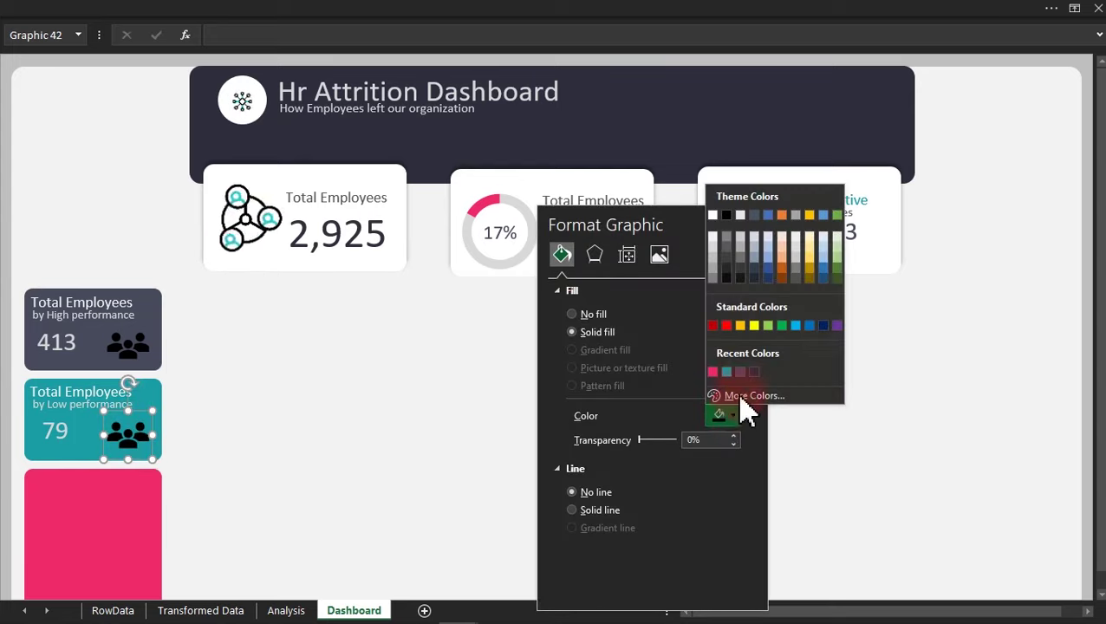
left_click(740, 373)
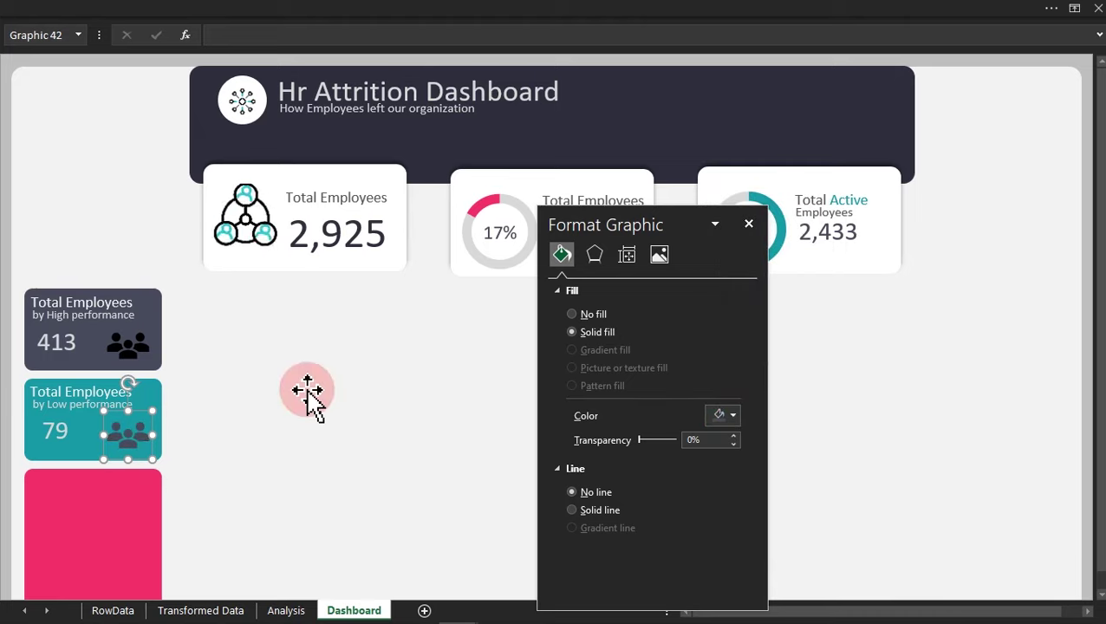
left_click(735, 418)
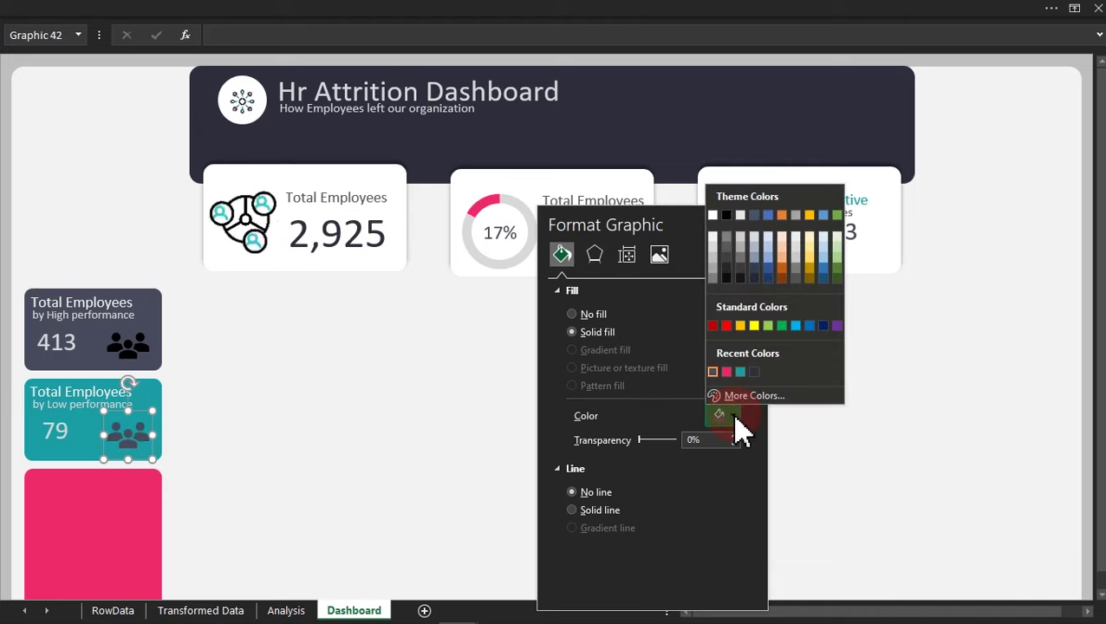
left_click(754, 372)
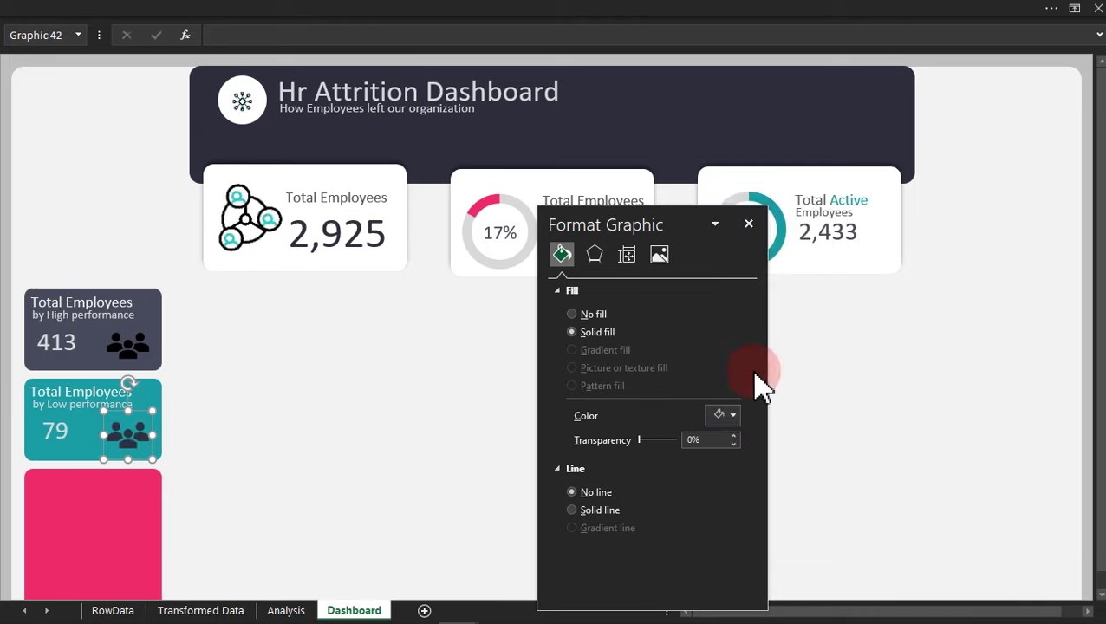
Fill the dark tile's people icon with a light grey theme colour.
left_click(137, 344)
left_click(727, 424)
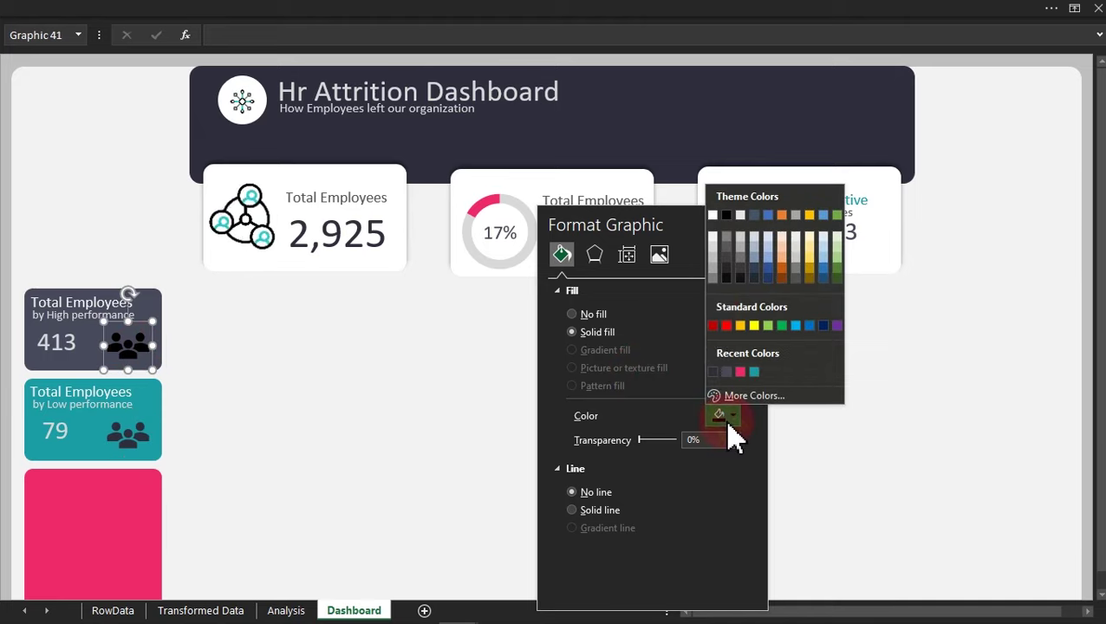
left_click(716, 252)
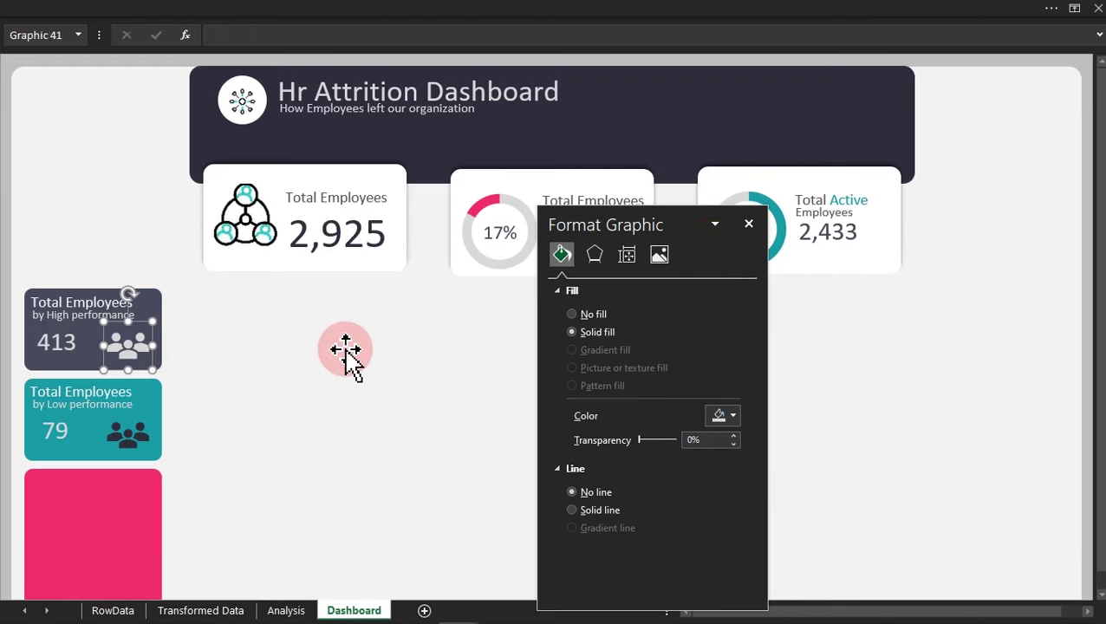
Nudge the figures on the teal and dark tiles so they line up with their people icons.
left_click(59, 433)
left_click_drag(63, 442, 65, 433)
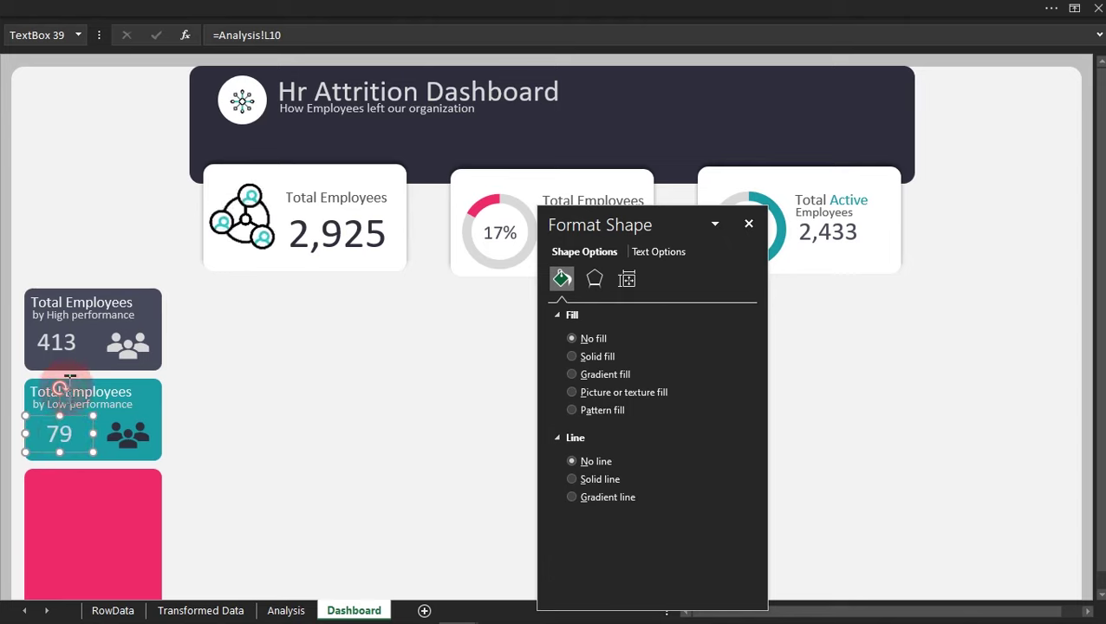
left_click(59, 347)
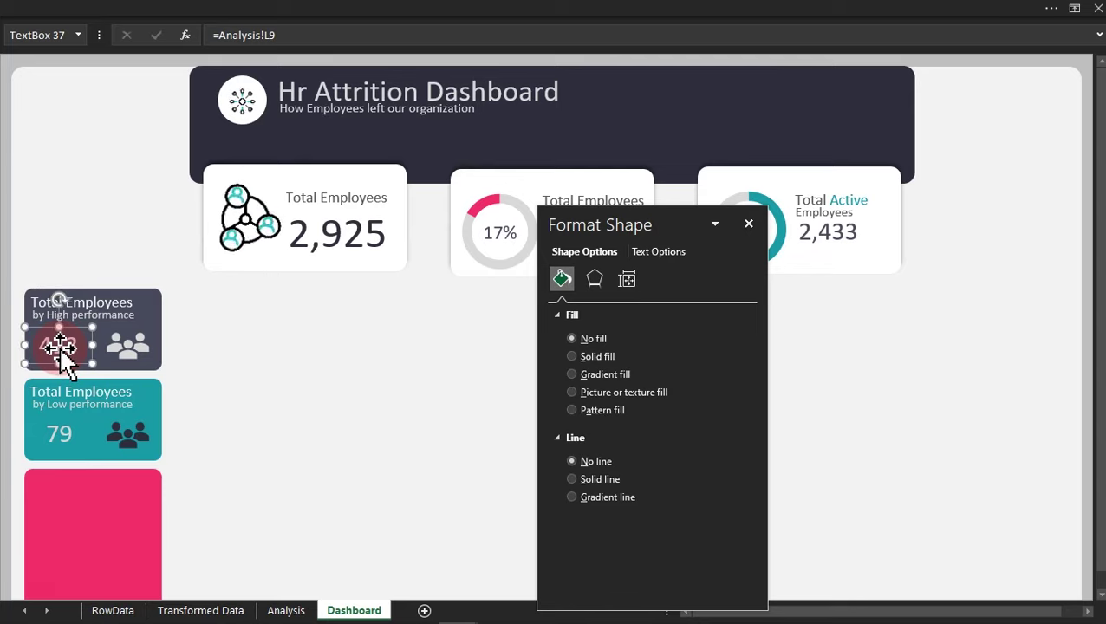
left_click(5, 321)
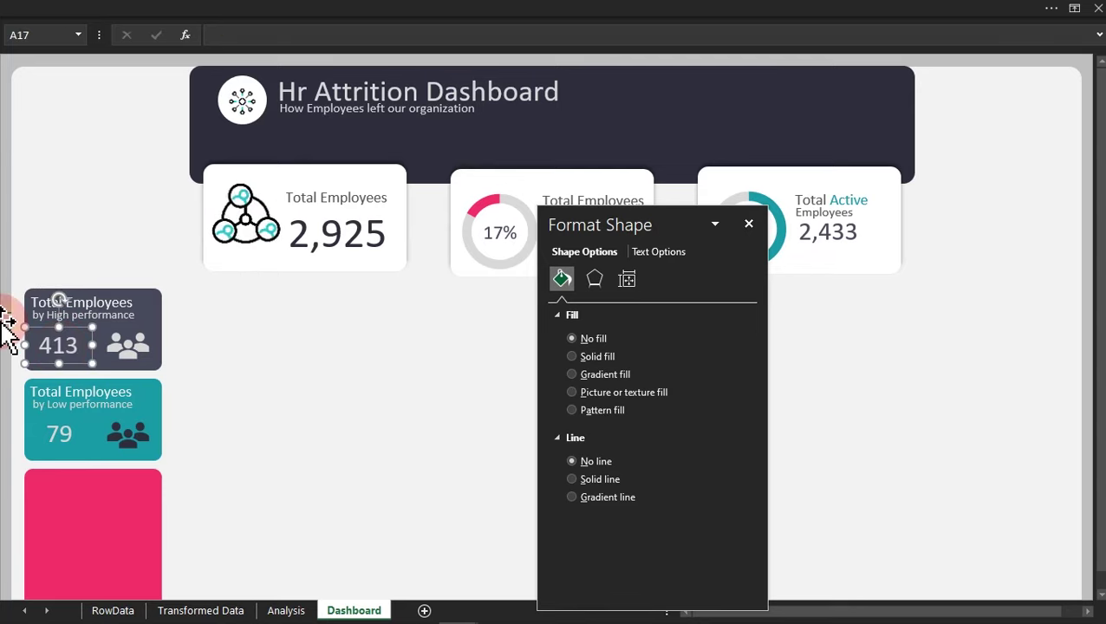
Select the label text boxes on the dark and teal tiles and give their text a near-white solid fill.
left_click_drag(5, 322, 116, 375)
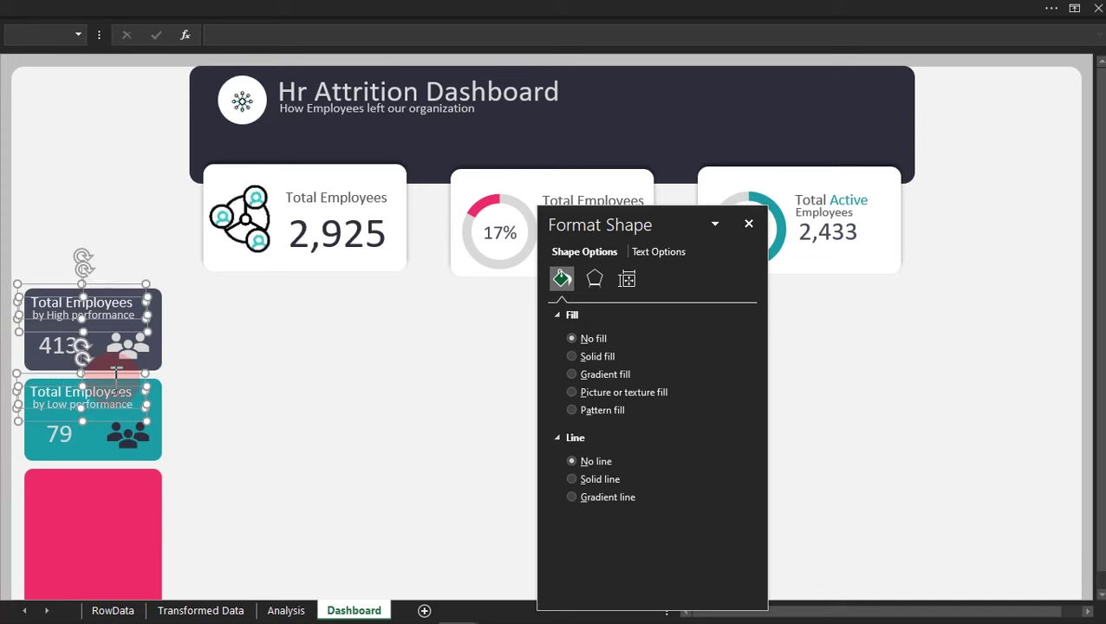
left_click(666, 253)
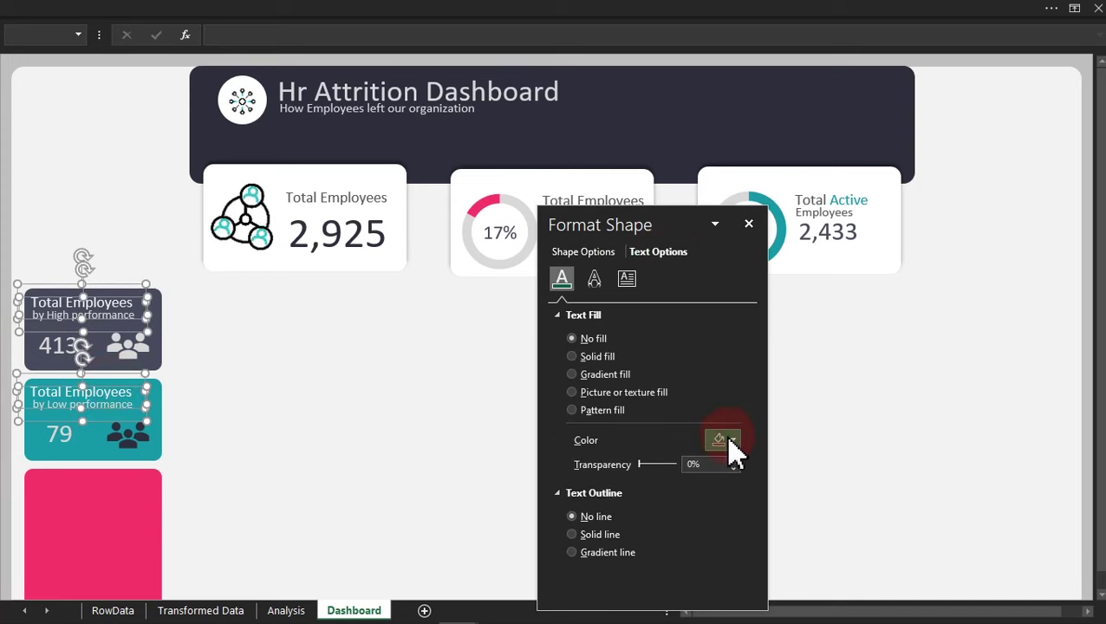
left_click(727, 441)
left_click(713, 239)
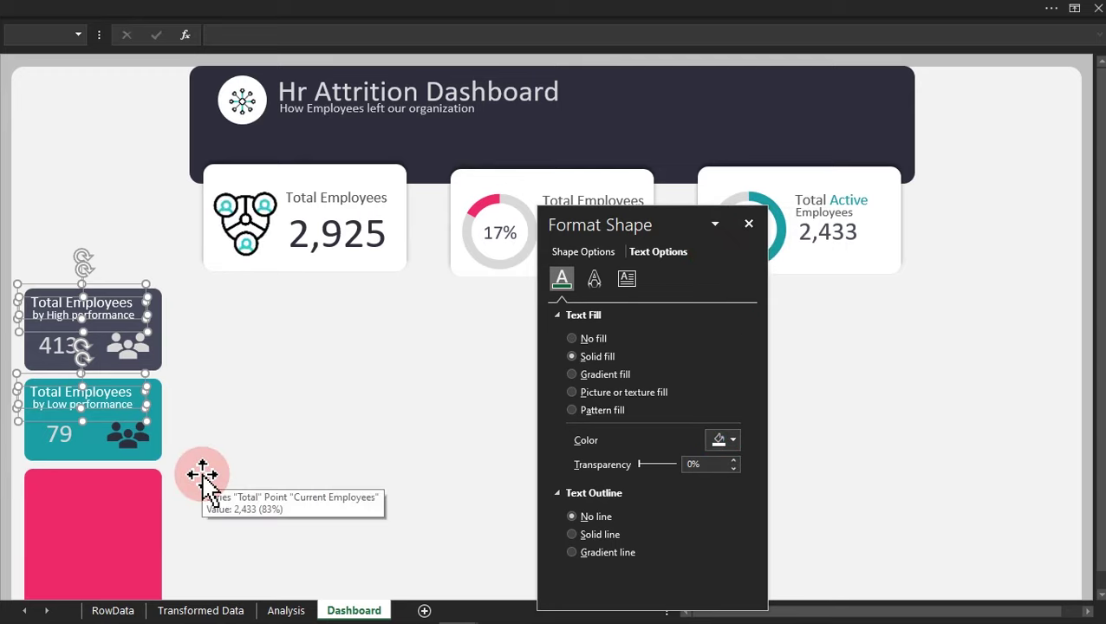
Duplicate the "by High performance" text box, place the copy low on the dark tile and replace its text with "Enployees".
left_click(6, 371)
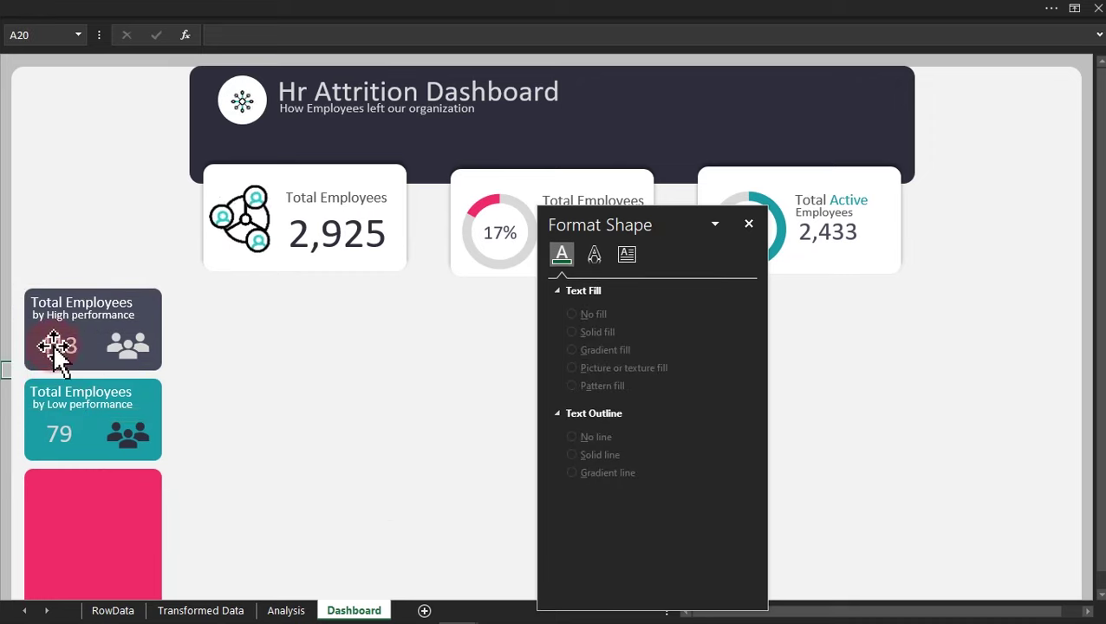
left_click(99, 328)
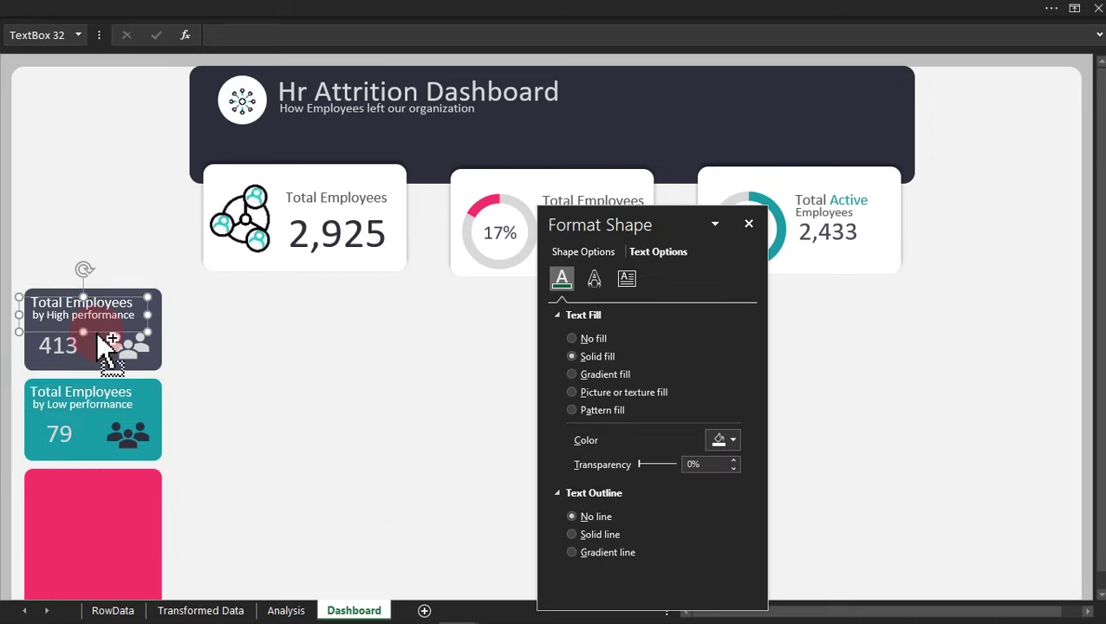
key("ctrl+d")
left_click_drag(106, 349, 93, 382)
left_click(100, 361)
triple_click(101, 362)
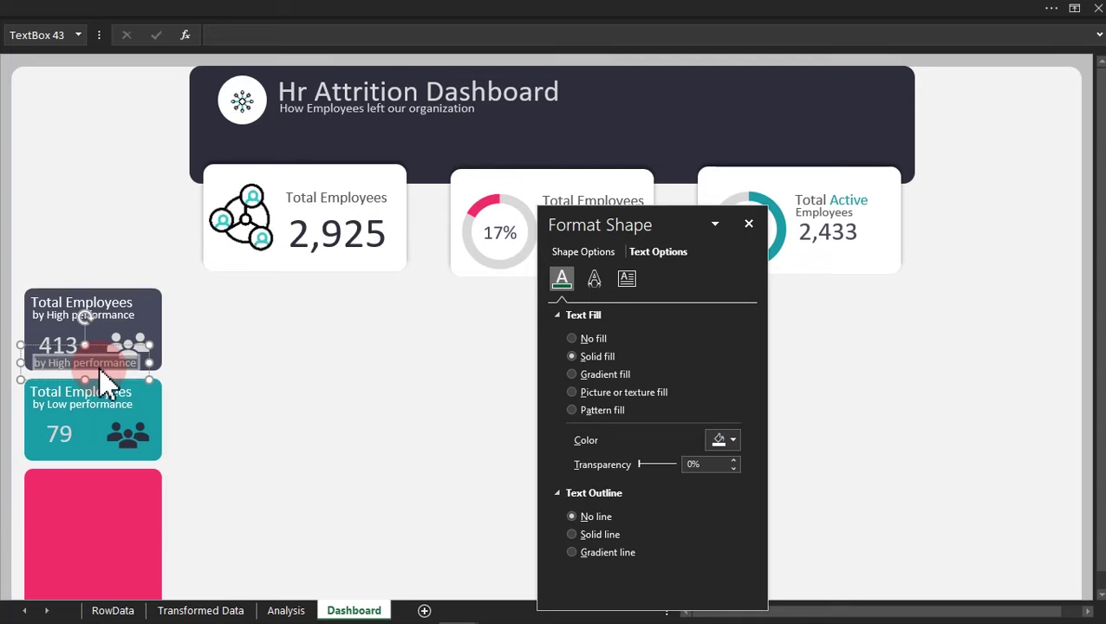
type("En")
type("ployees")
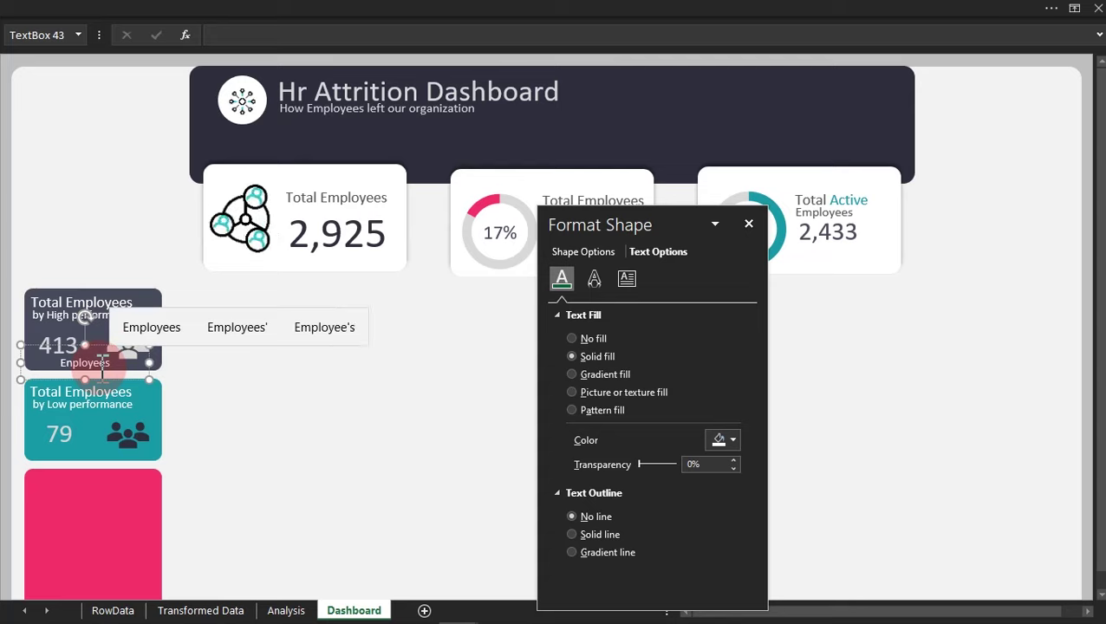
Narrow the "Enployees" text box beneath the dark tile's figure and reduce its font size to 10.
left_click_drag(139, 362, 71, 371)
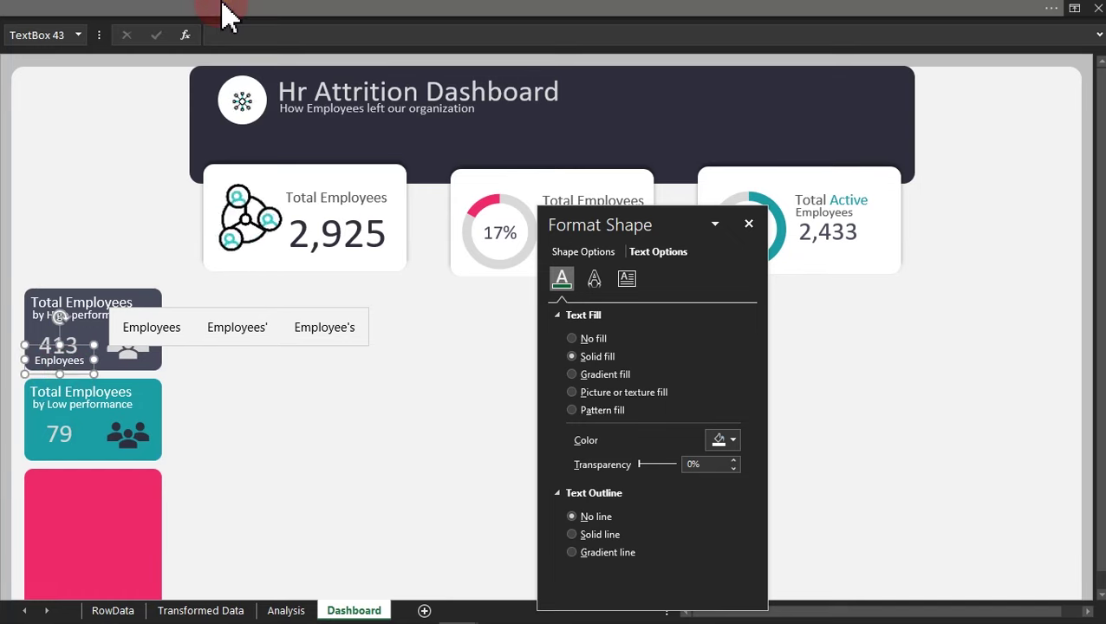
left_click(222, 11)
left_click(78, 40)
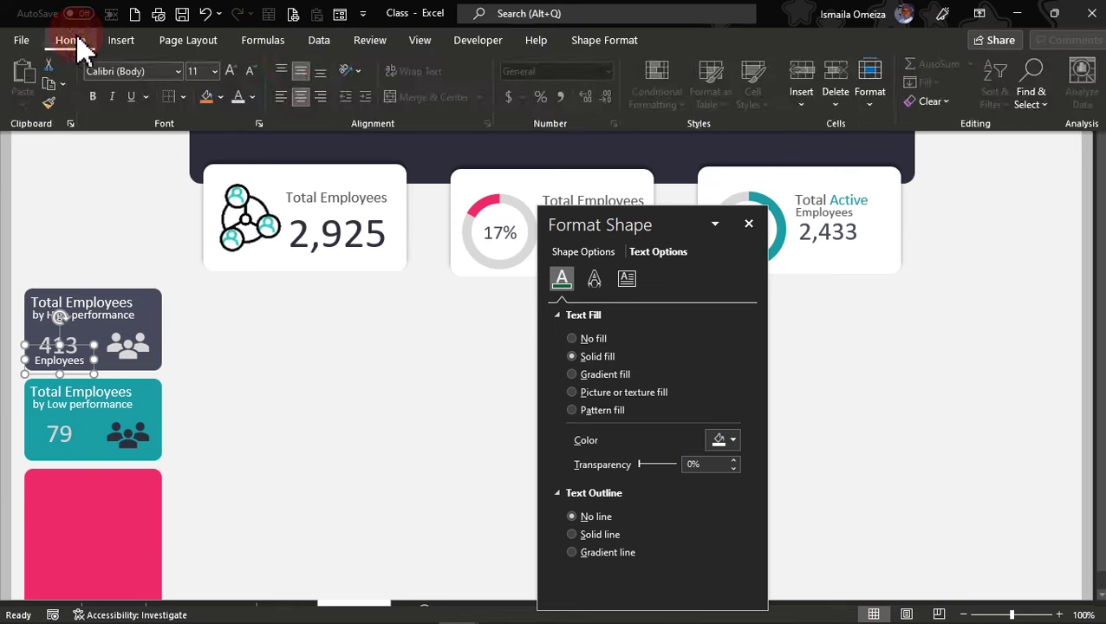
left_click(250, 73)
left_click(250, 72)
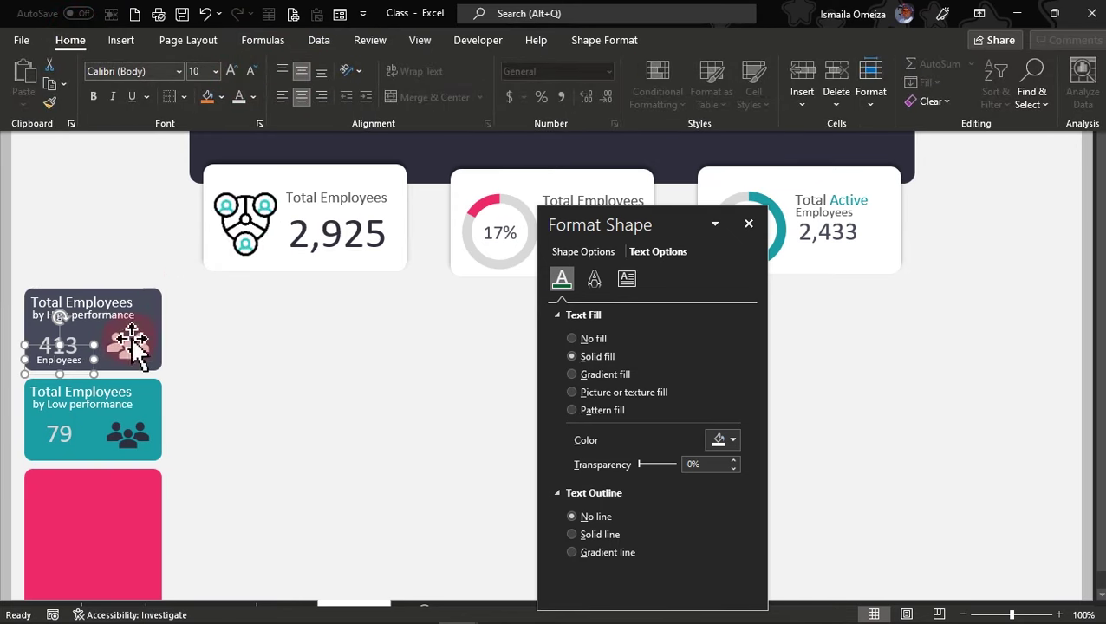
Copy the "Enployees" label onto the teal tile and align it beneath that tile's figure.
left_click_drag(85, 373, 87, 420)
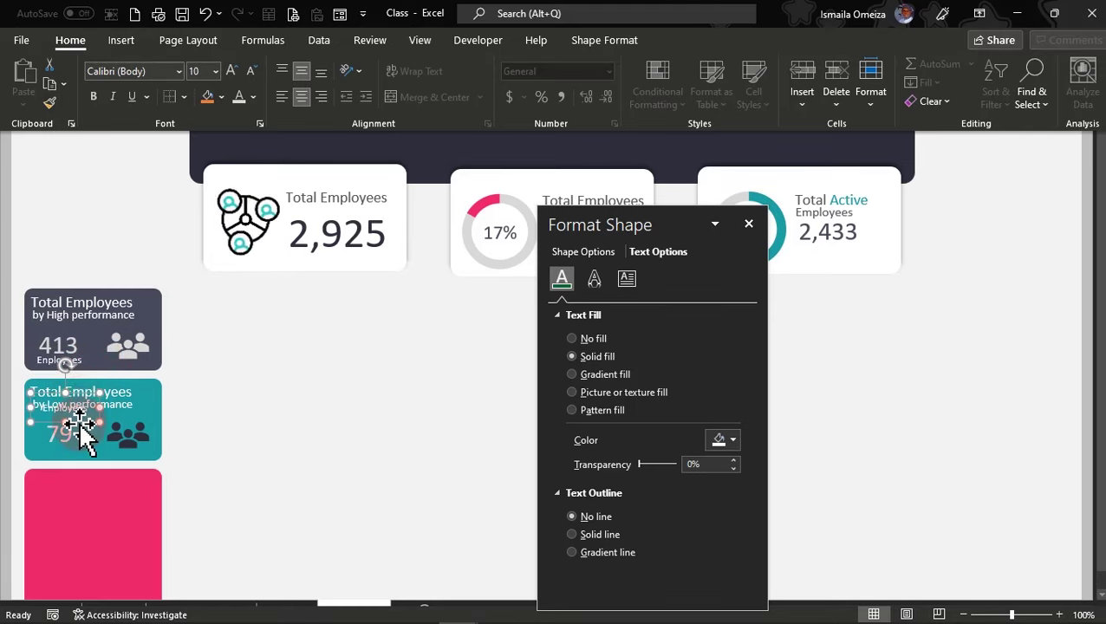
key("ctrl+shift+F1")
left_click_drag(78, 425, 74, 462)
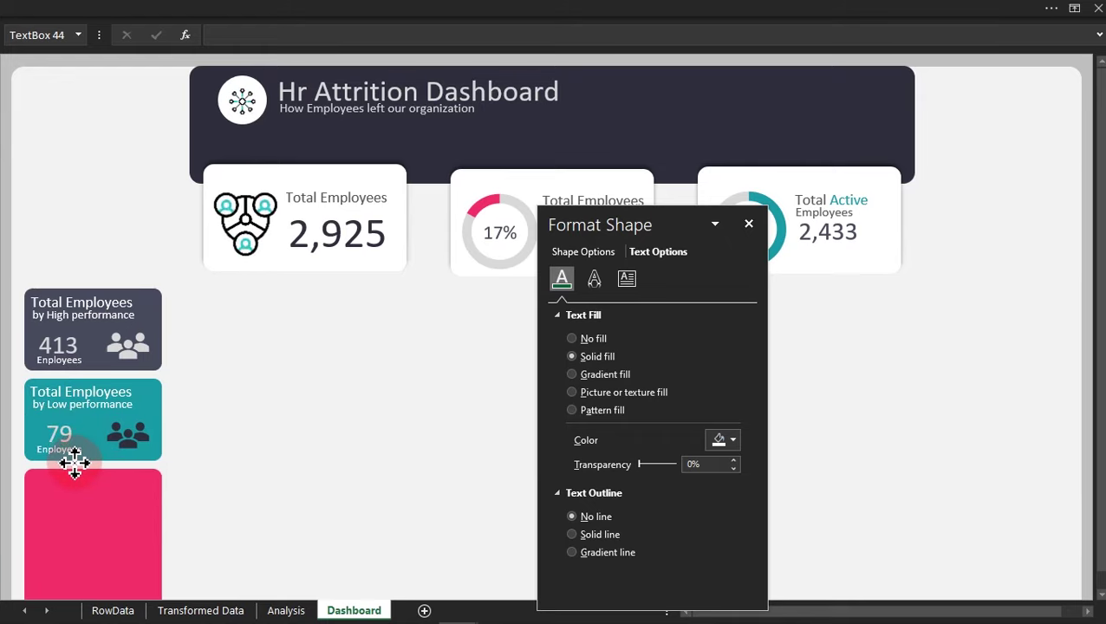
left_click_drag(74, 462, 80, 468)
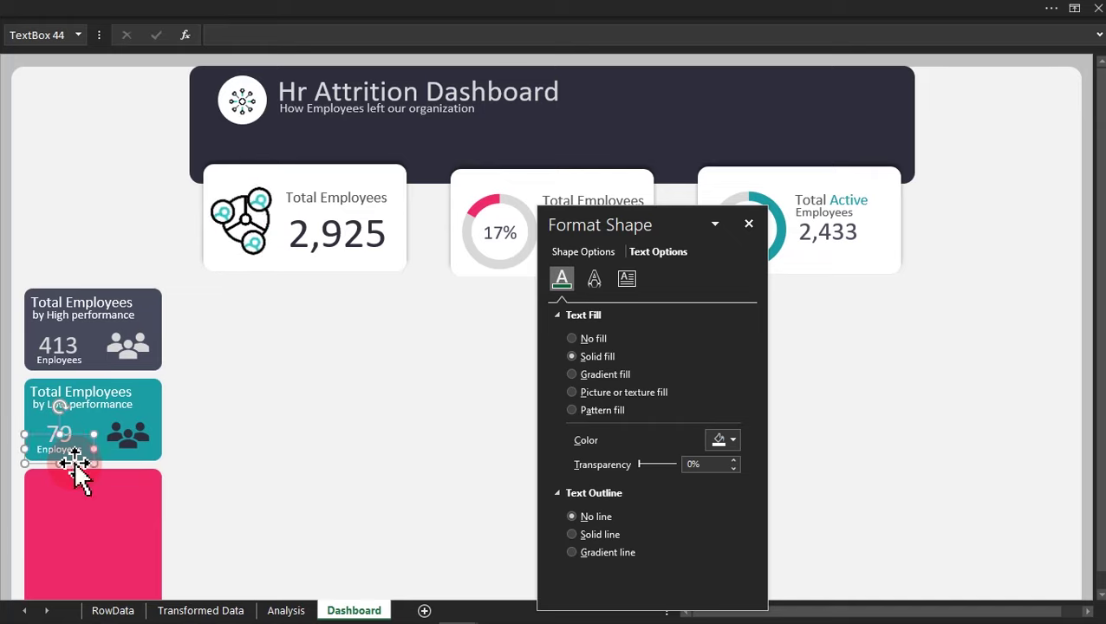
left_click(7, 276)
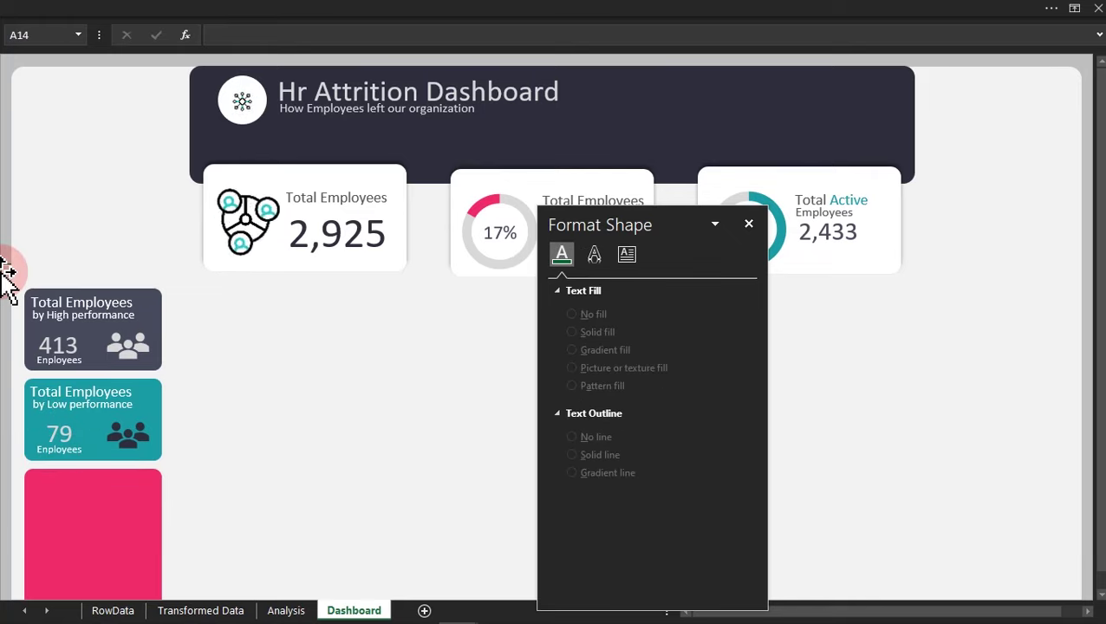